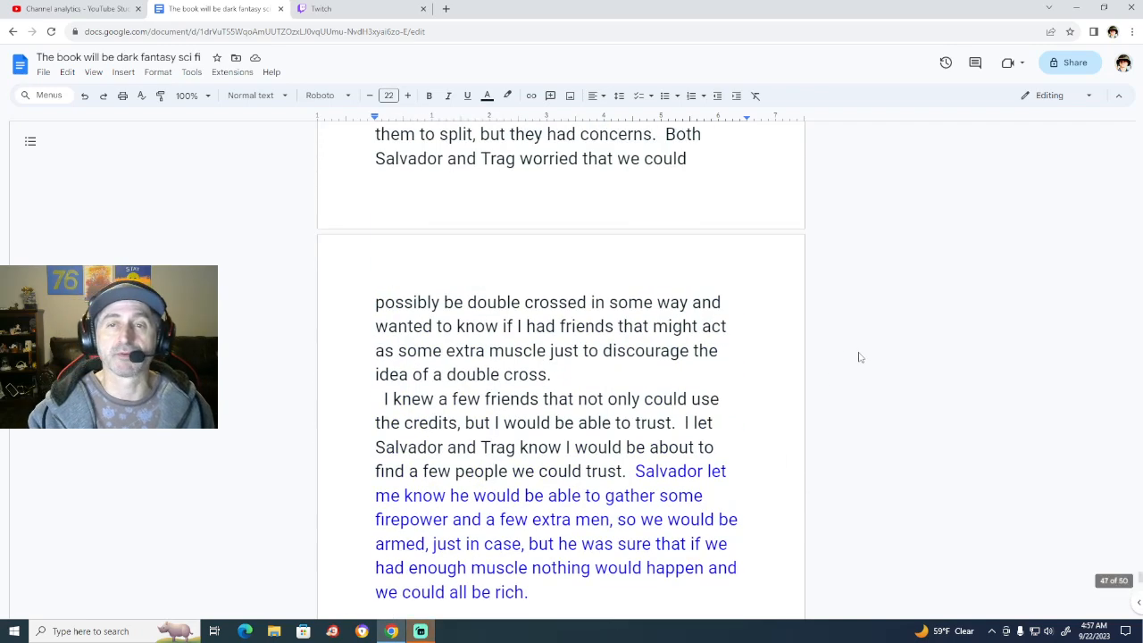
In Chapter 4's opening paragraph, replace "What had bothered me mostly, where had all of that time gone" with "I was bothered by".
{"action": "scroll", "coordinate": [857, 356], "scroll_direction": "up", "scroll_amount": 1}
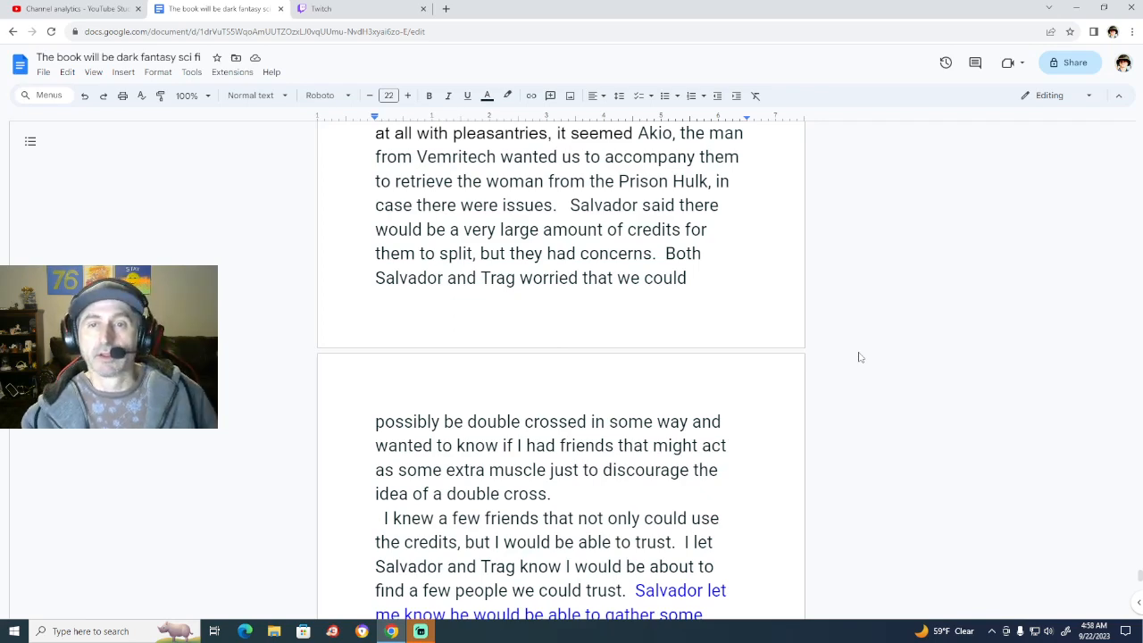
{"action": "scroll", "coordinate": [859, 357], "scroll_direction": "up", "scroll_amount": 6}
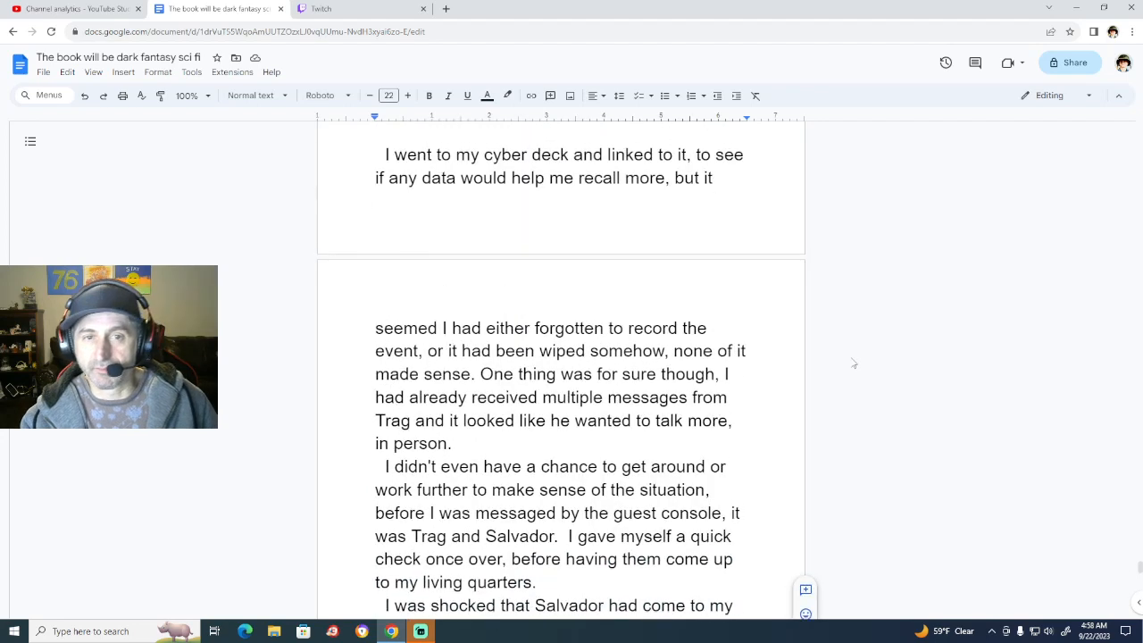
{"action": "scroll", "coordinate": [853, 364], "scroll_direction": "up", "scroll_amount": 4}
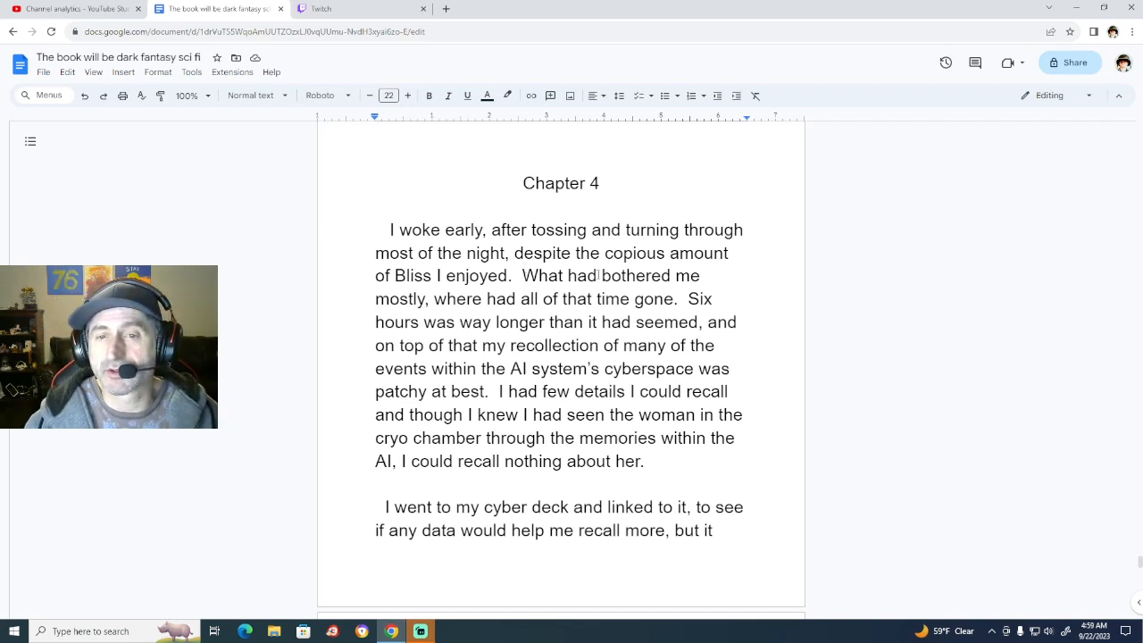
{"action": "left_click_drag", "start_coordinate": [597, 276], "coordinate": [522, 276]}
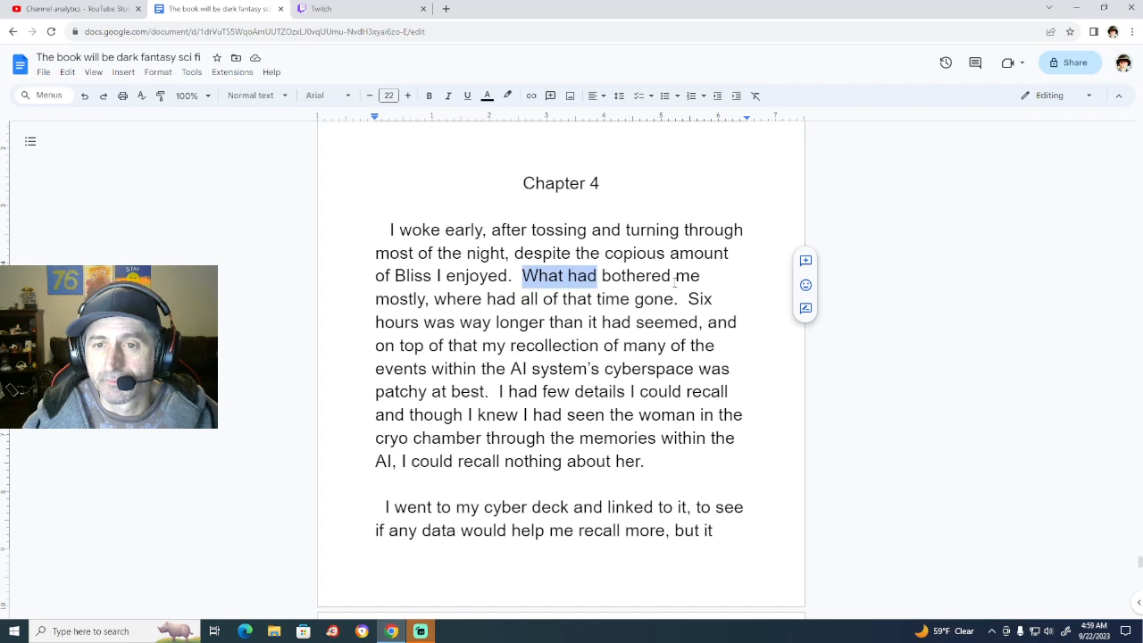
{"action": "left_click_drag", "start_coordinate": [675, 299], "coordinate": [522, 277]}
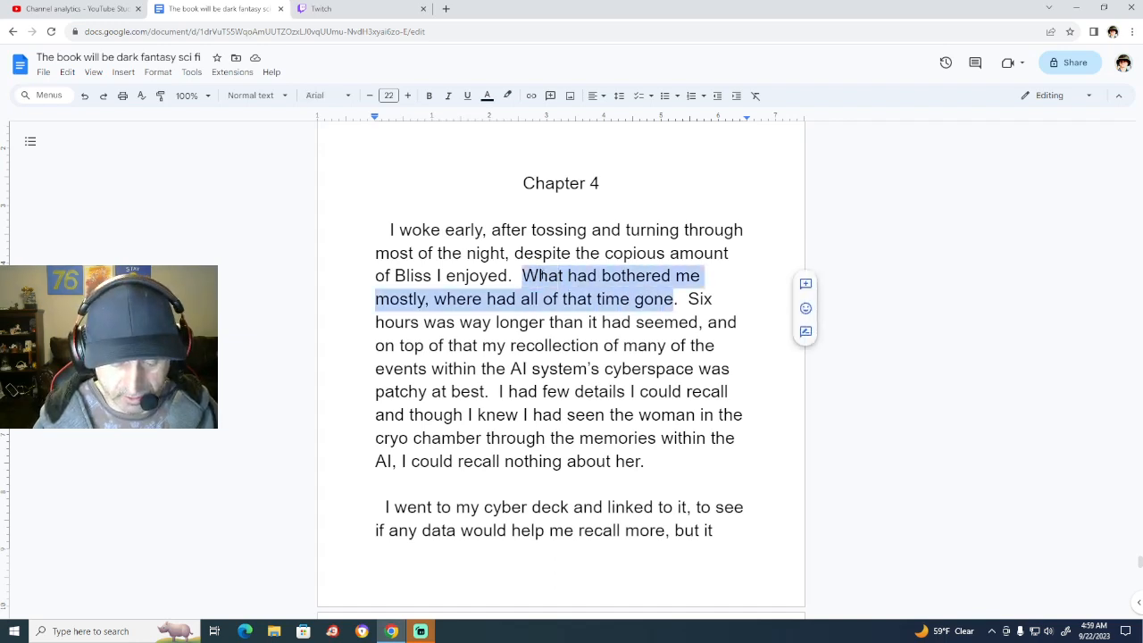
{"action": "type", "text": "I was bother"}
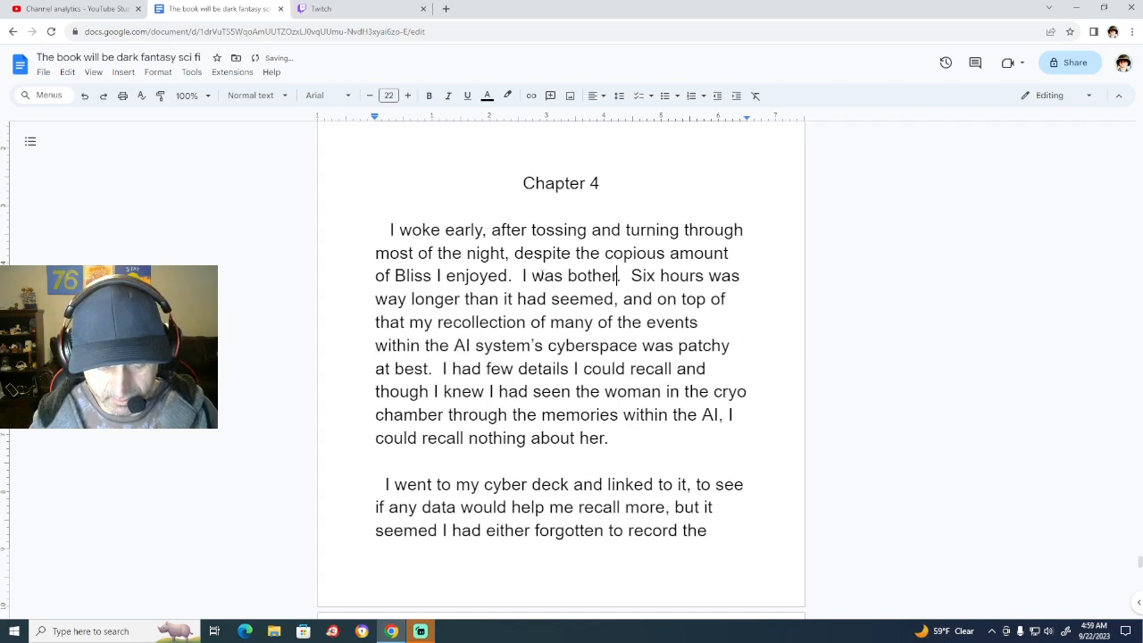
{"action": "type", "text": " by"}
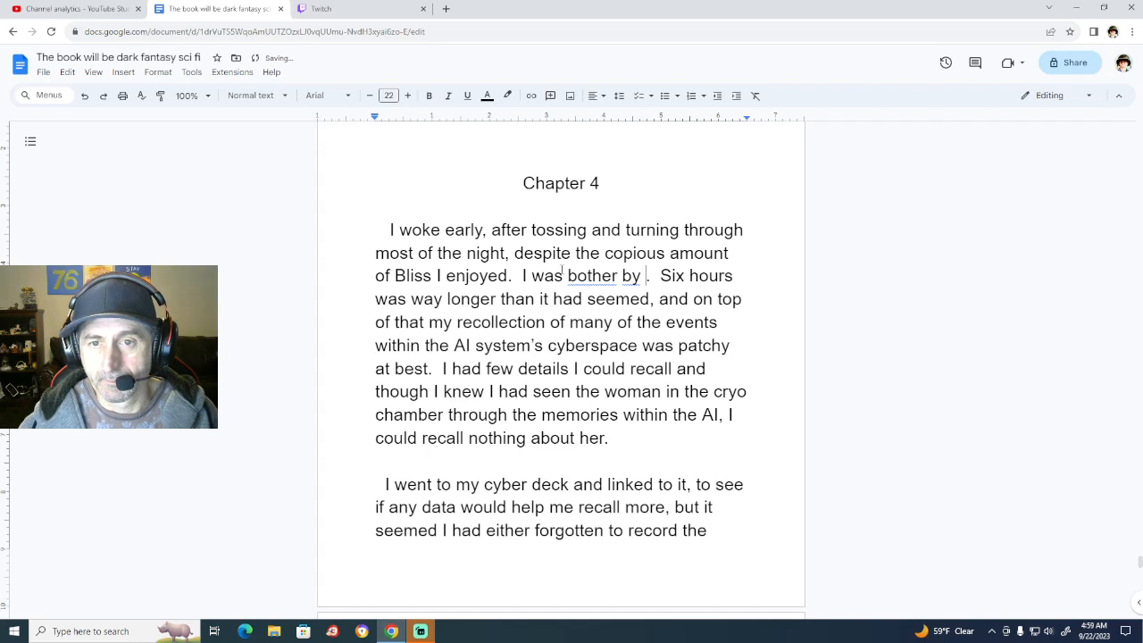
{"action": "left_click", "coordinate": [582, 279]}
{"action": "left_click", "coordinate": [616, 312]}
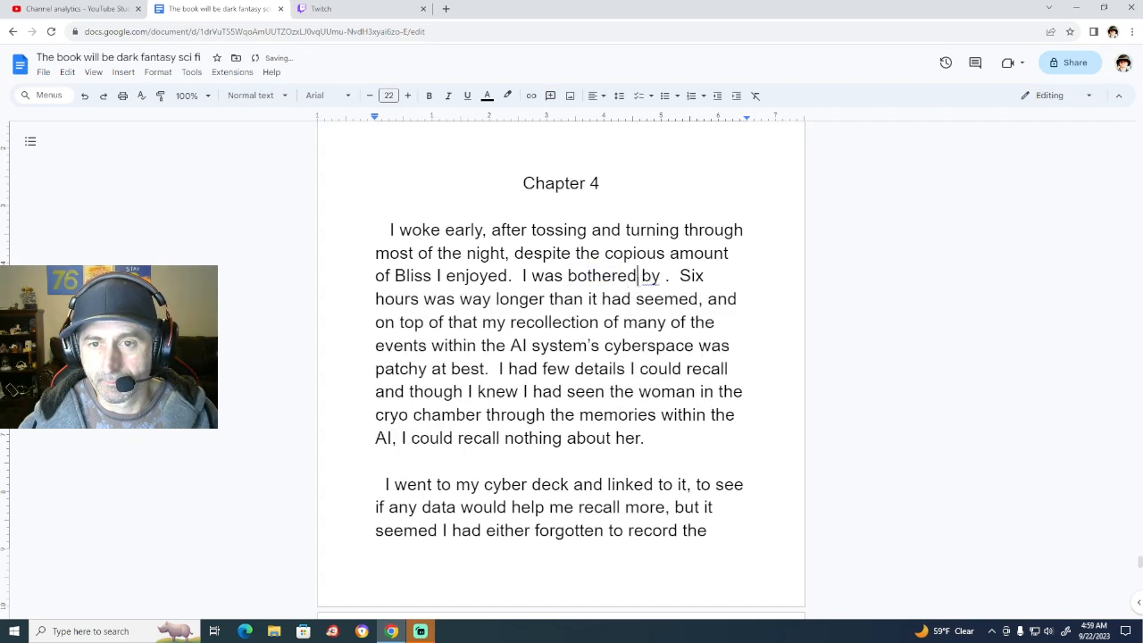
Continue the sentence after "bothered by" with "the amount of time that went missing, while I was in".
{"action": "left_click", "coordinate": [661, 276]}
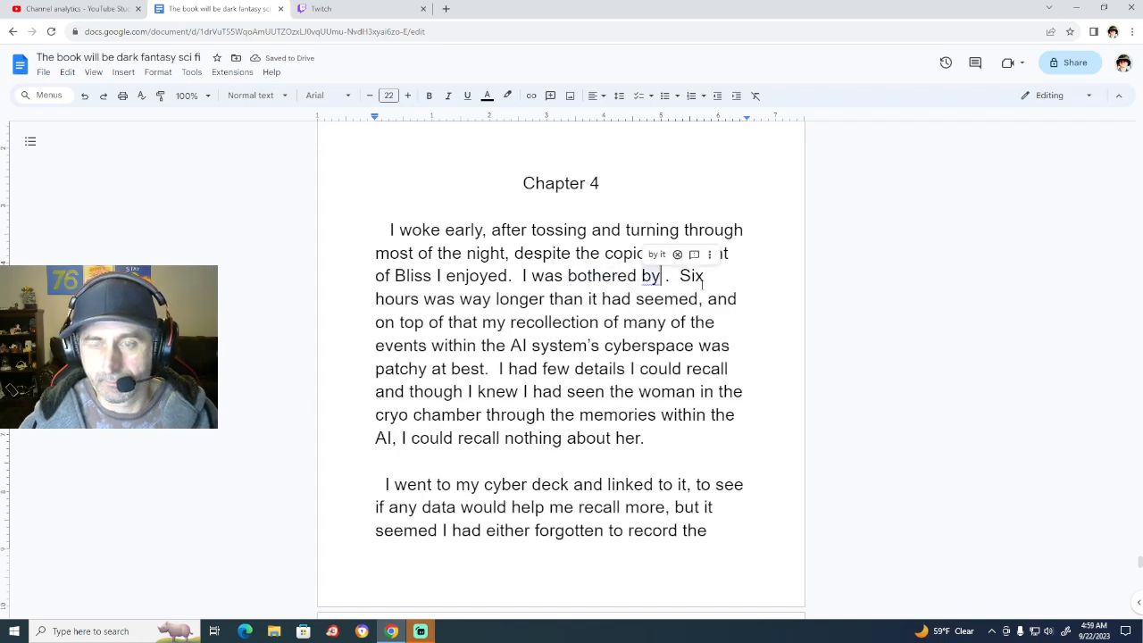
{"action": "type", "text": "the amo"}
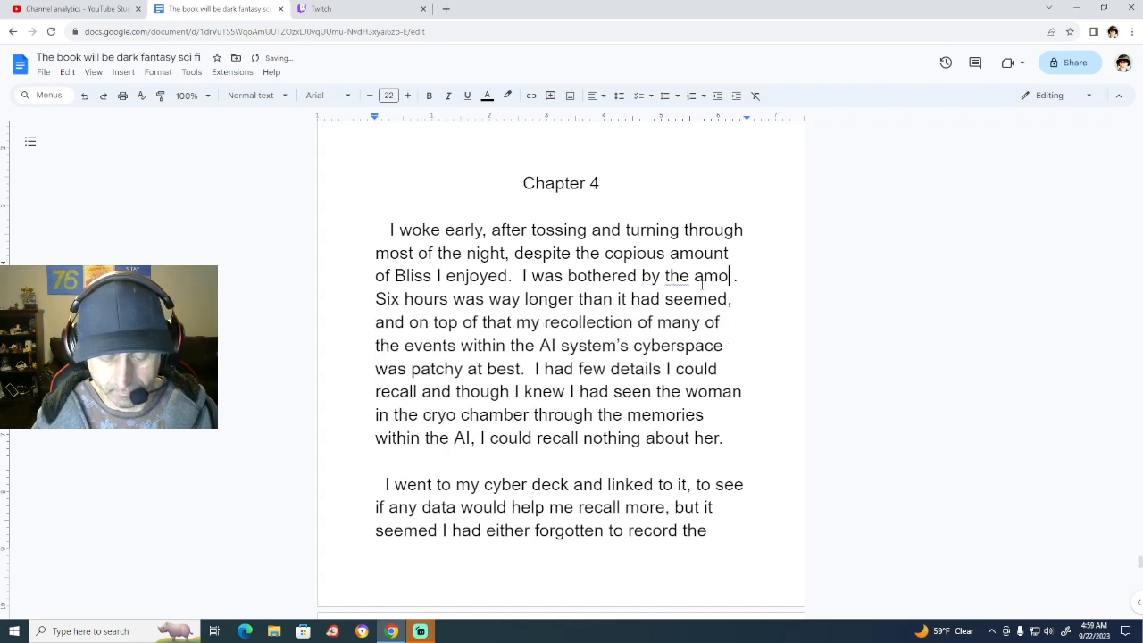
{"action": "type", "text": "unt of time t"}
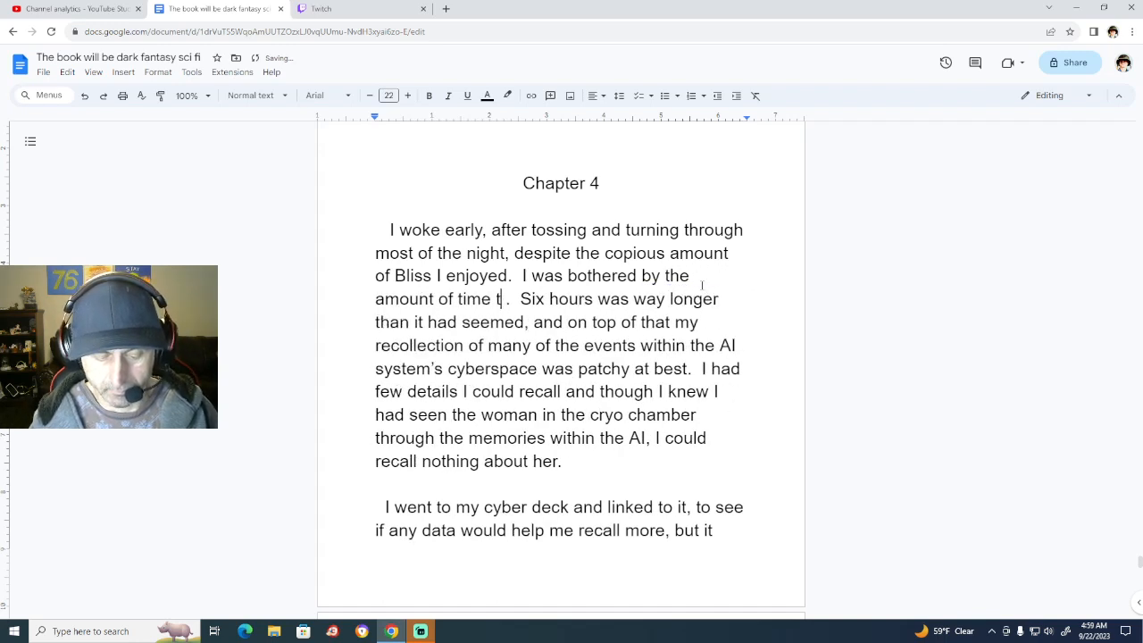
{"action": "type", "text": "hat went mi"}
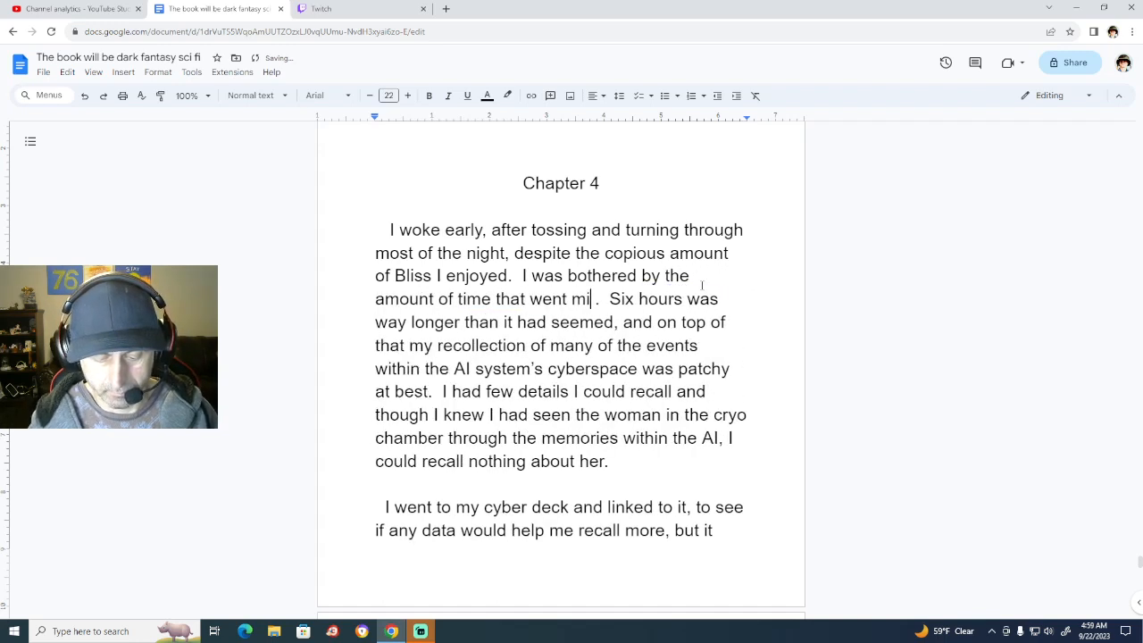
{"action": "type", "text": "ssing, wh"}
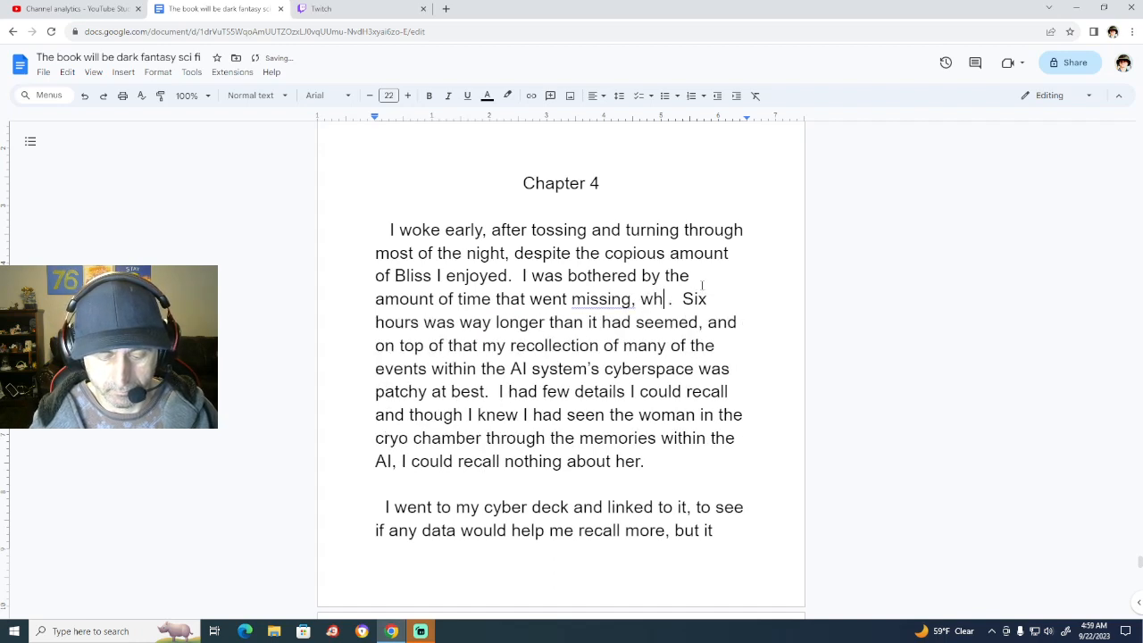
{"action": "type", "text": "ile I was "}
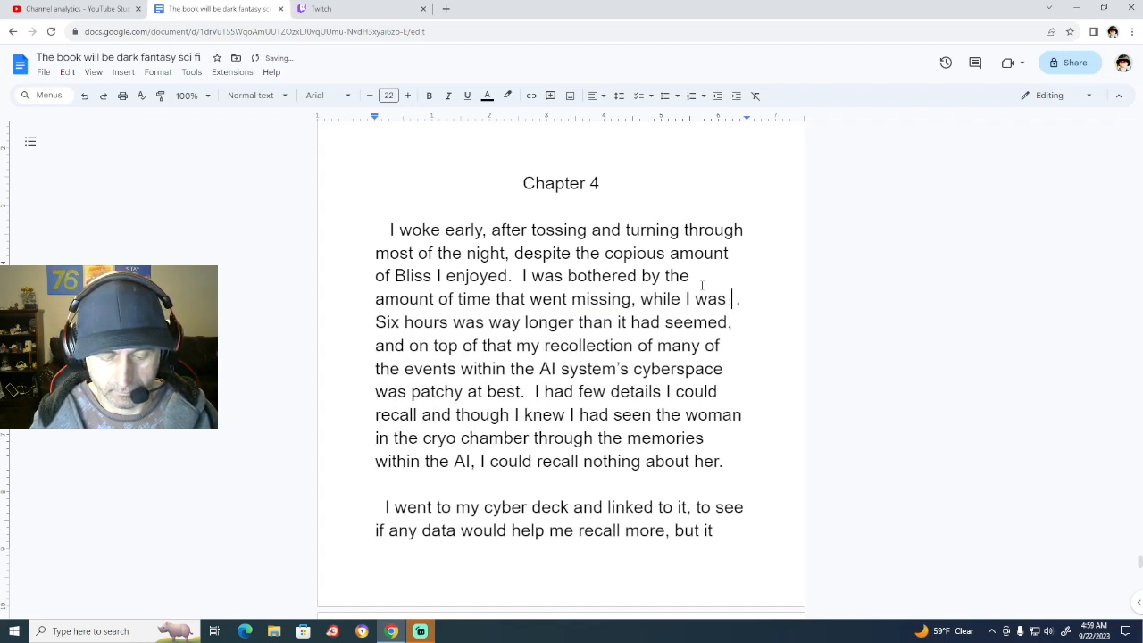
{"action": "type", "text": "in"}
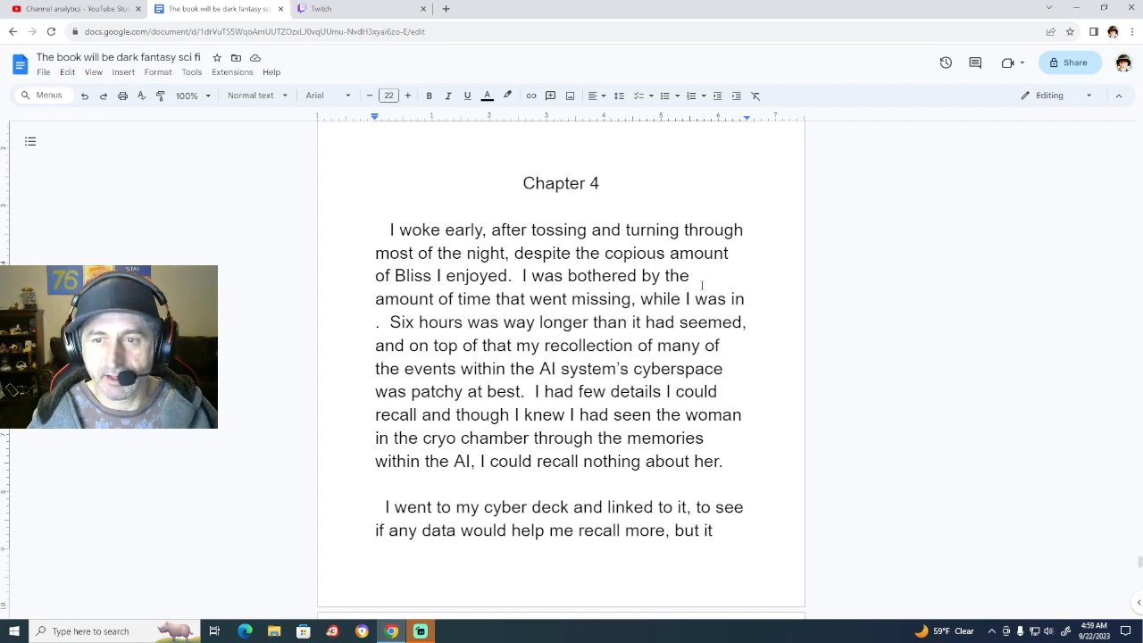
{"action": "type", "text": "cyber "}
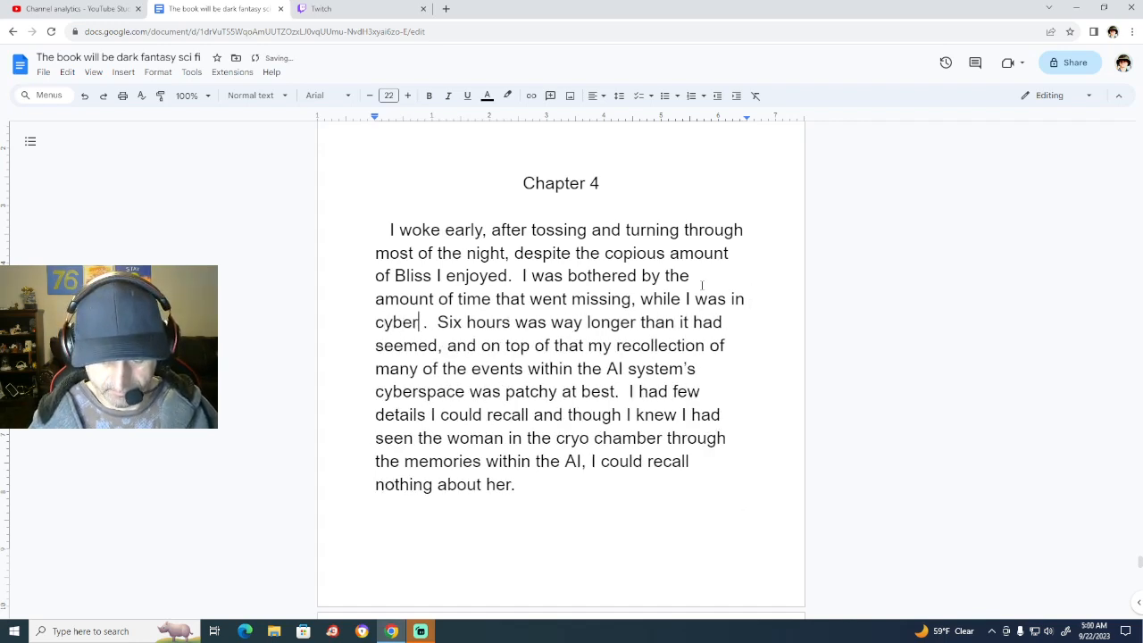
{"action": "type", "text": "space"}
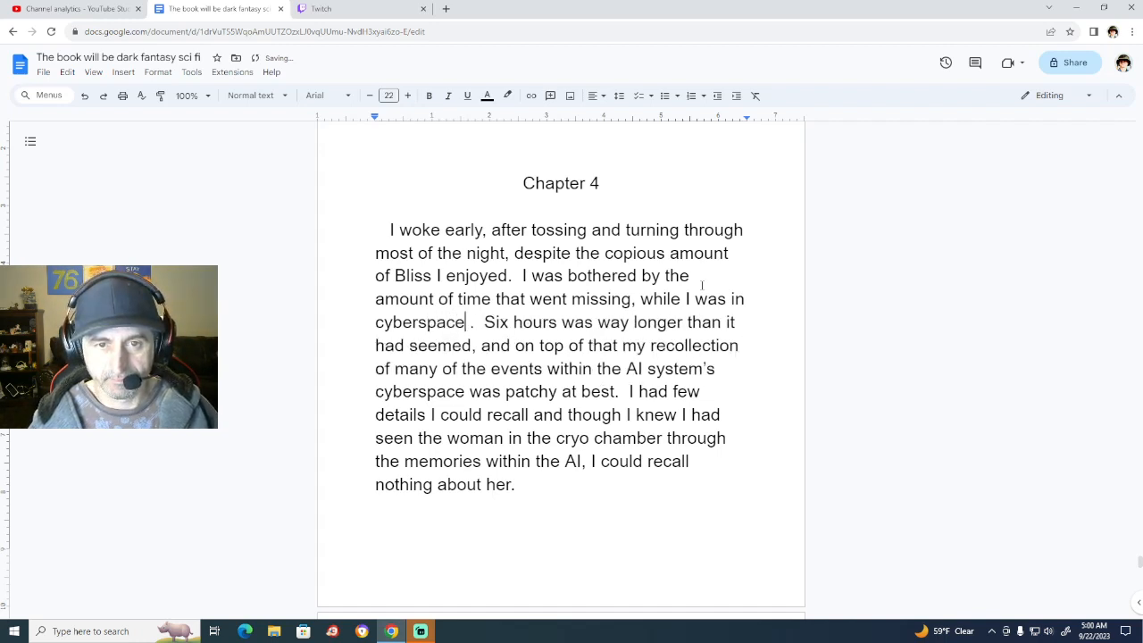
{"action": "key", "text": "BackSpace"}
{"action": "key", "text": "BackSpace"}
{"action": "key", "text": "BackSpace"}
{"action": "key", "text": "BackSpace"}
{"action": "key", "text": "BackSpace"}
{"action": "key", "text": "BackSpace"}
{"action": "key", "text": "BackSpace"}
{"action": "key", "text": "BackSpace"}
{"action": "key", "text": "BackSpace"}
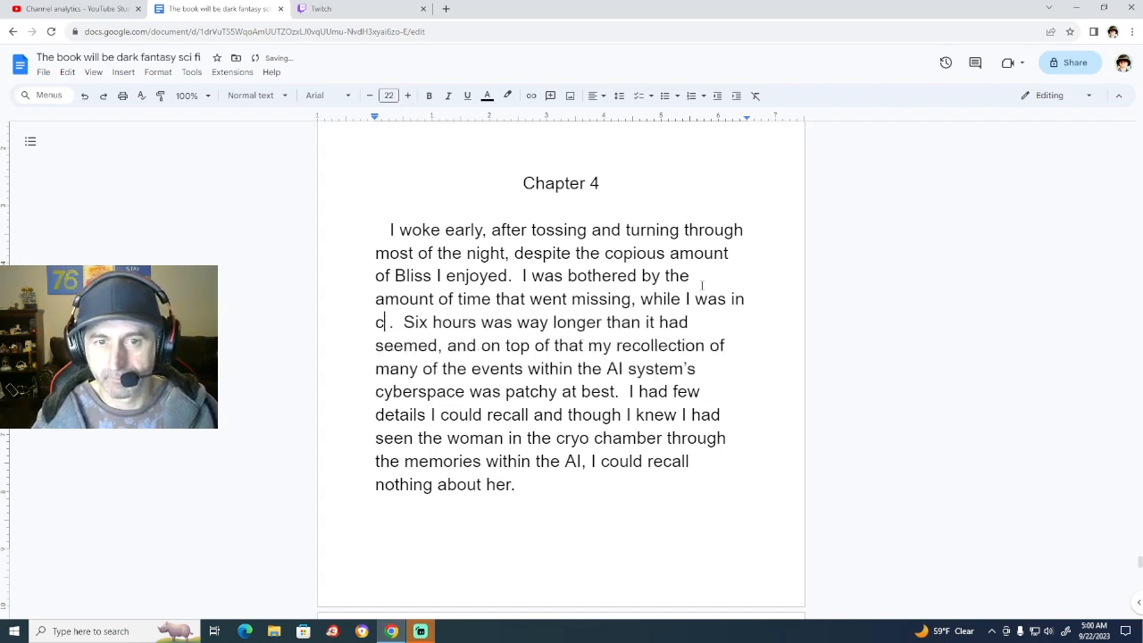
{"action": "key", "text": "BackSpace"}
Finish the sentence with "the AI systems cyberspace" and remove the stray space before the period.
{"action": "type", "text": "the "}
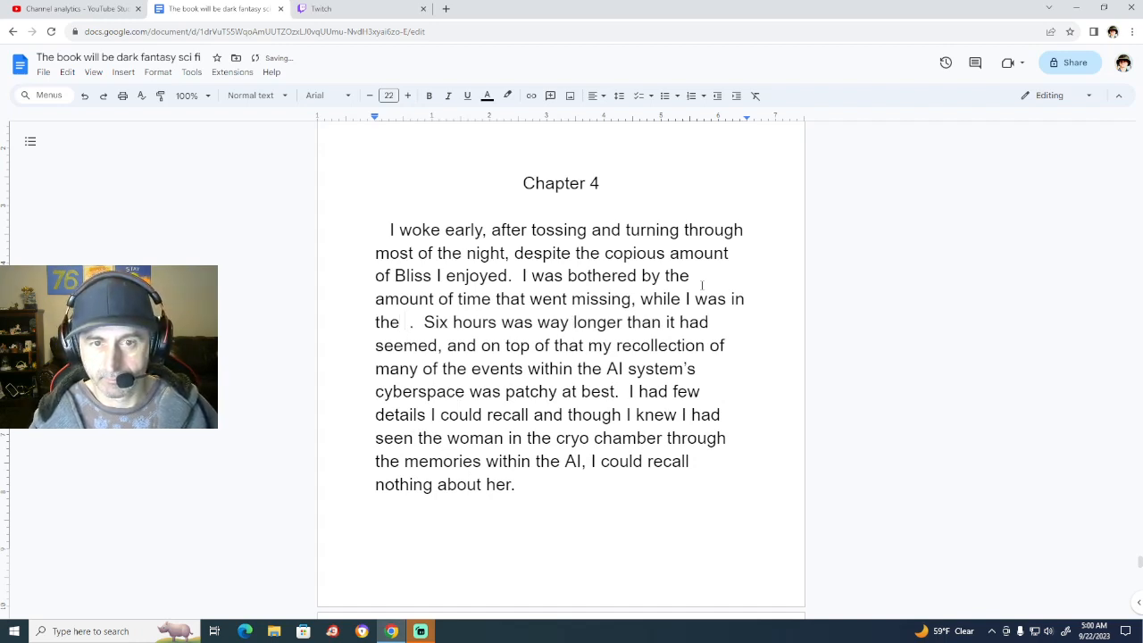
{"action": "type", "text": "cy"}
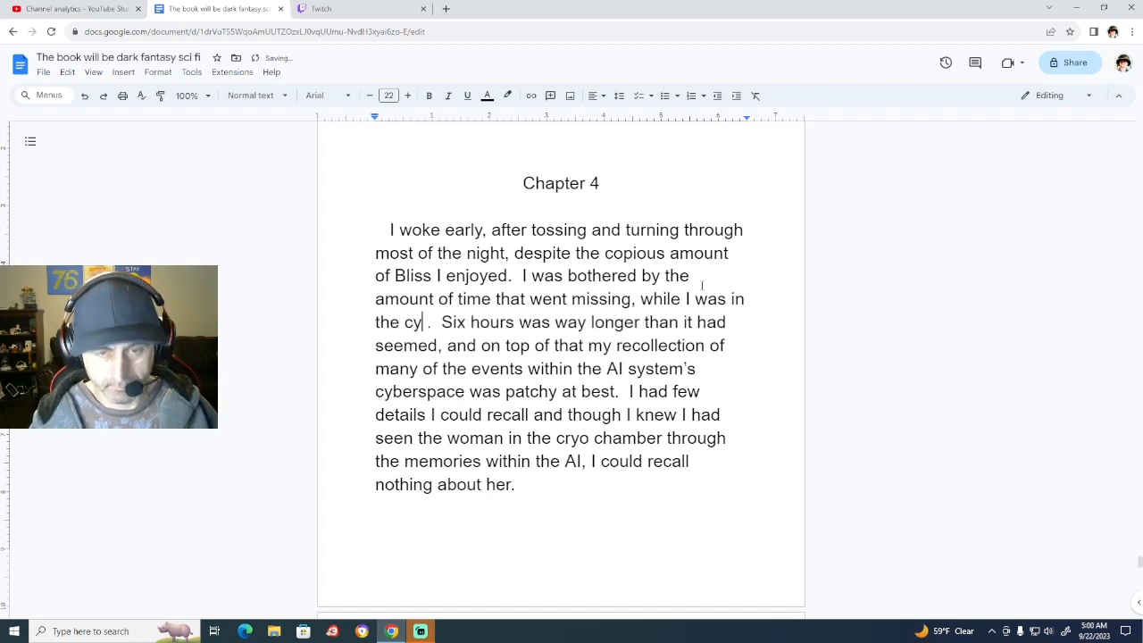
{"action": "key", "text": "BackSpace"}
{"action": "key", "text": "BackSpace"}
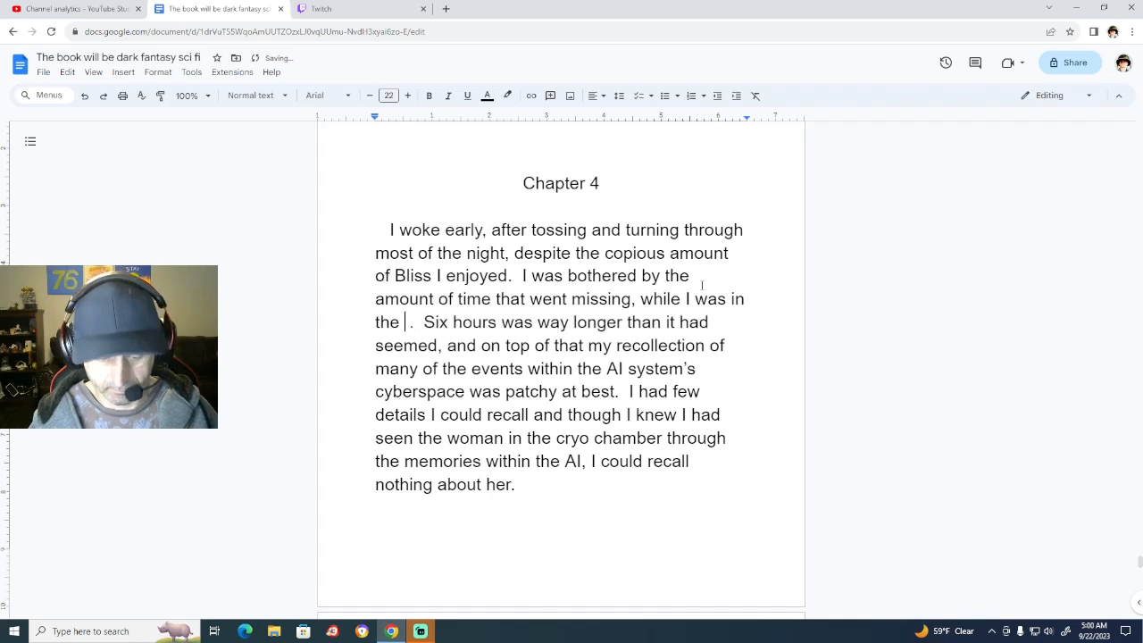
{"action": "type", "text": "AI syst"}
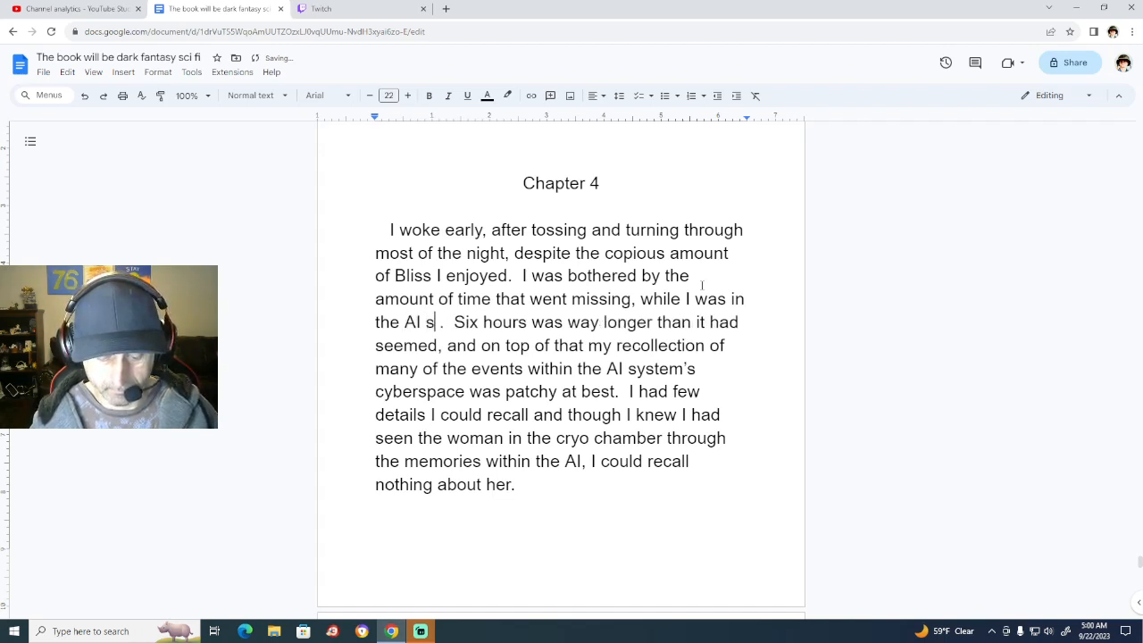
{"action": "type", "text": "ems "}
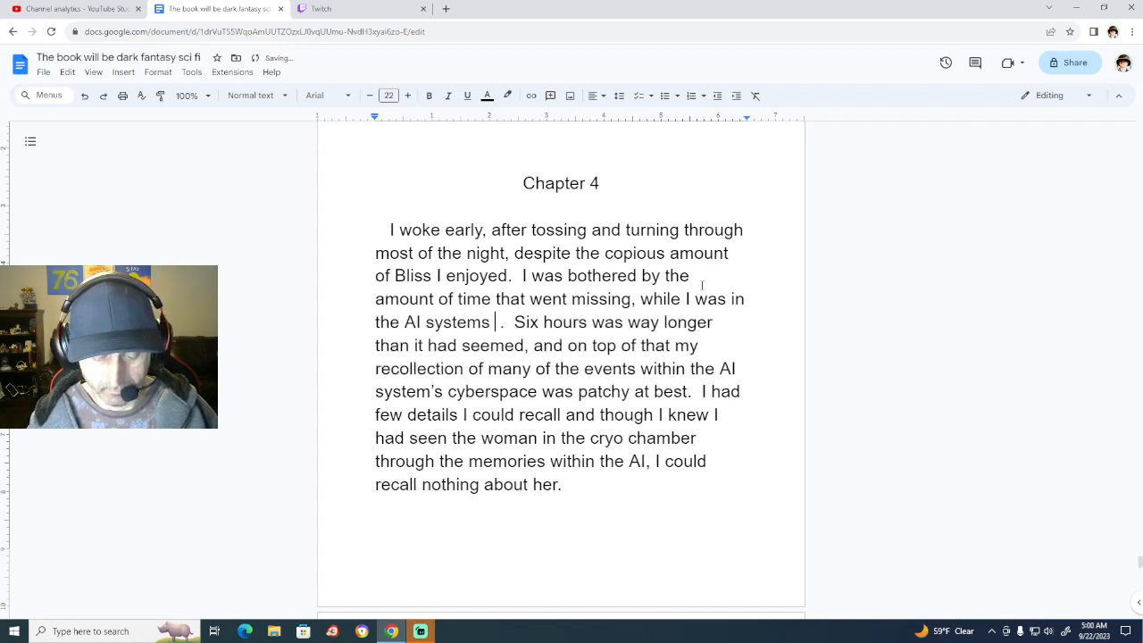
{"action": "type", "text": "cyberspac"}
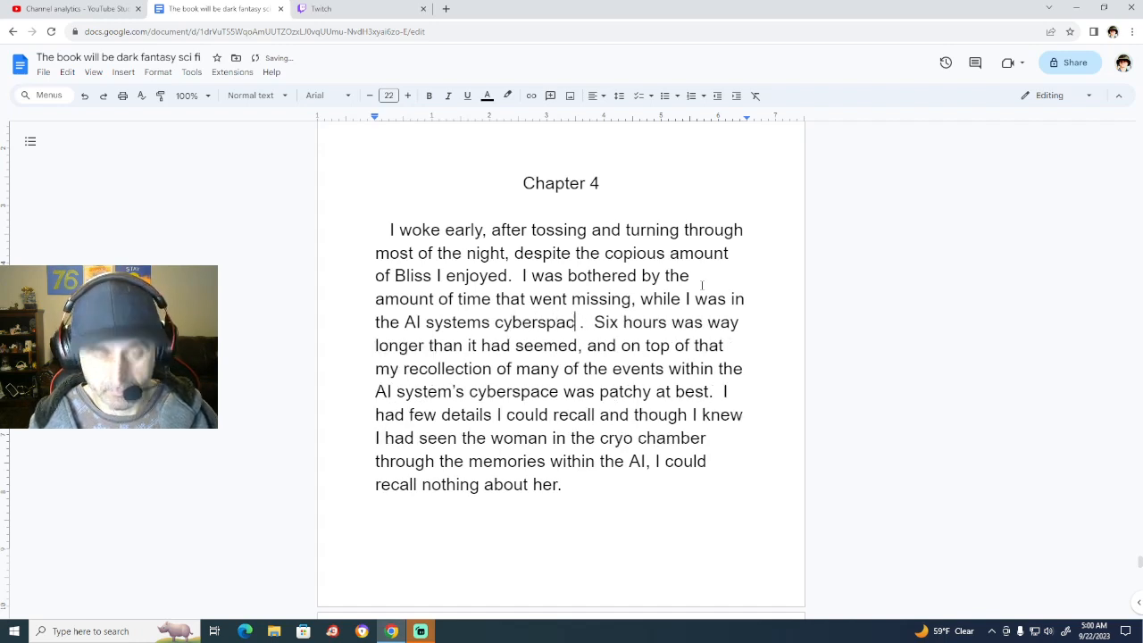
{"action": "type", "text": "e"}
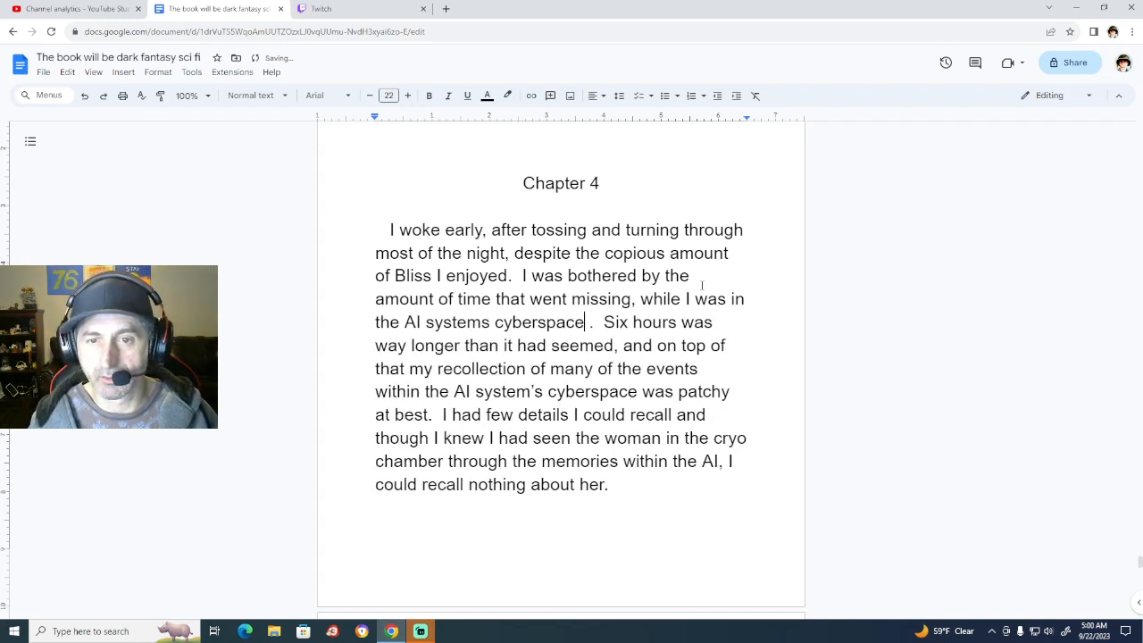
{"action": "key", "text": "Right"}
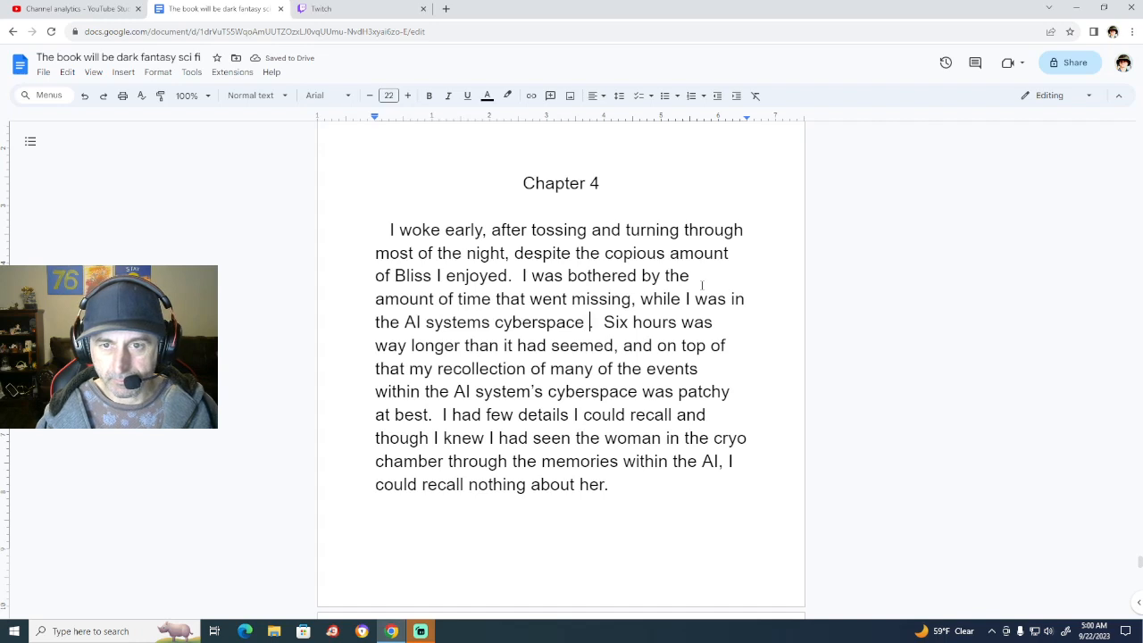
{"action": "key", "text": "BackSpace"}
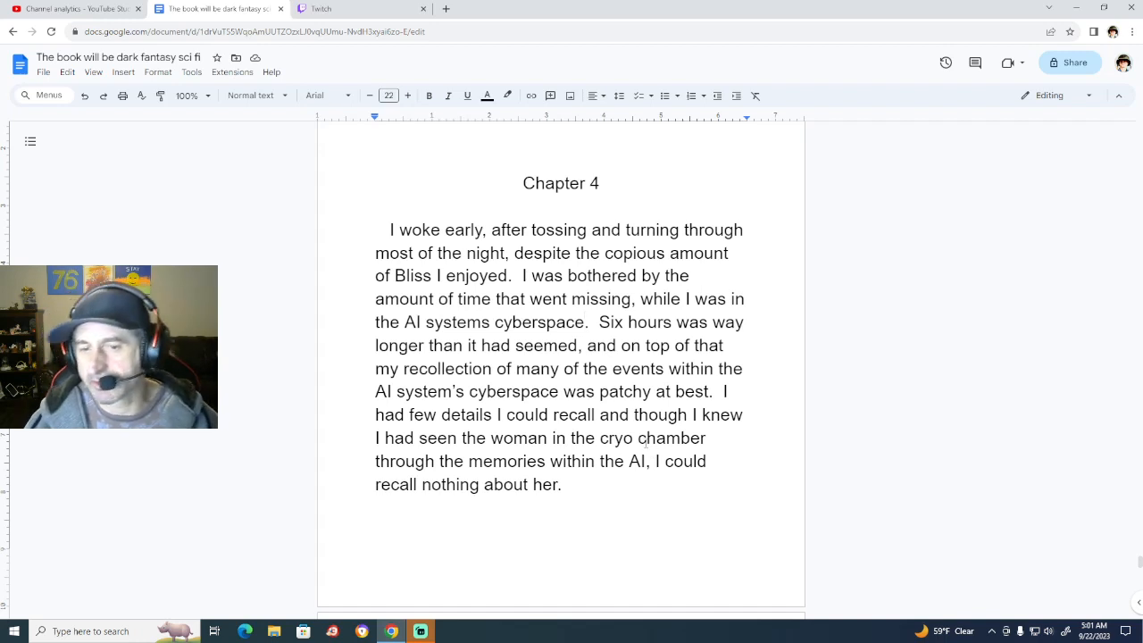
Replace the word "cryo" with "stasis" before "chamber" in the opening paragraph of Chapter 4.
{"action": "left_click_drag", "start_coordinate": [633, 438], "coordinate": [600, 438]}
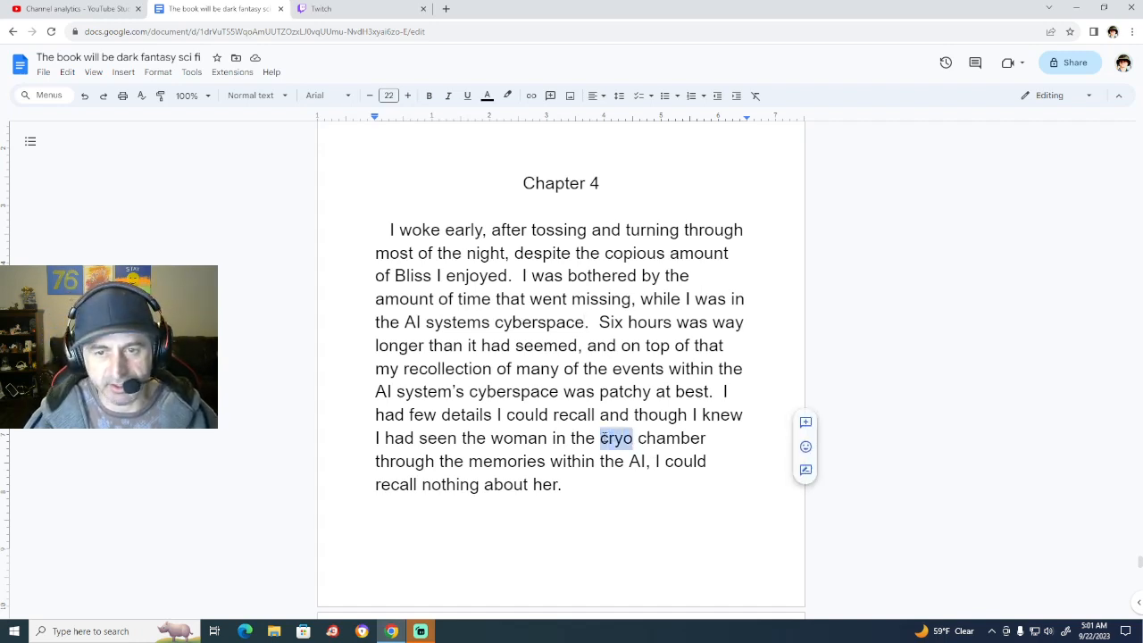
{"action": "type", "text": "sta"}
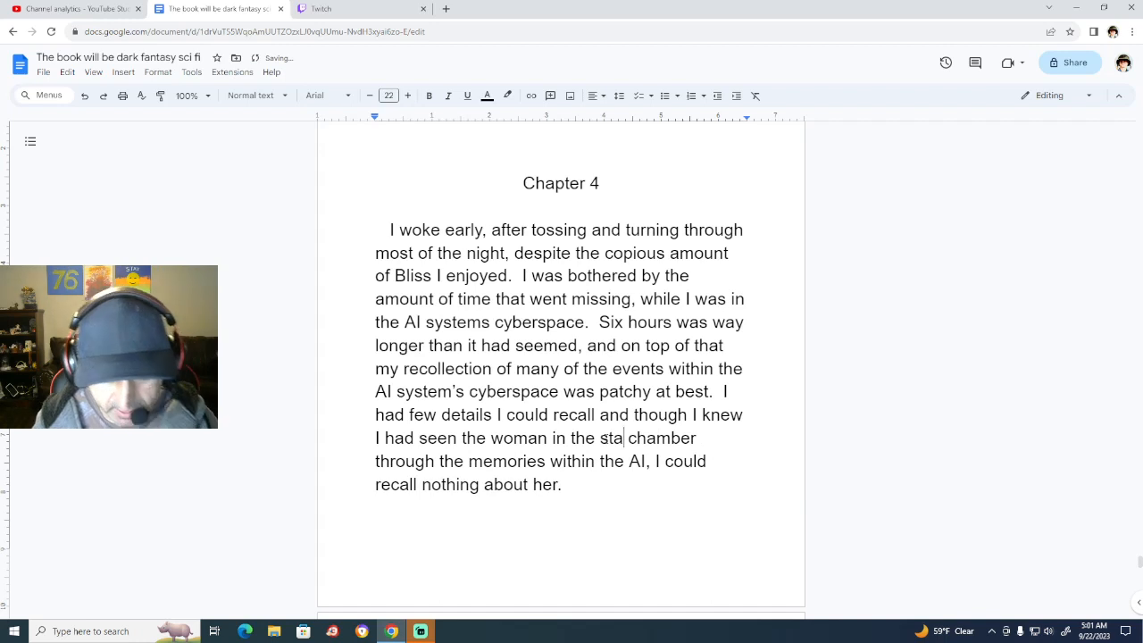
{"action": "type", "text": "sis"}
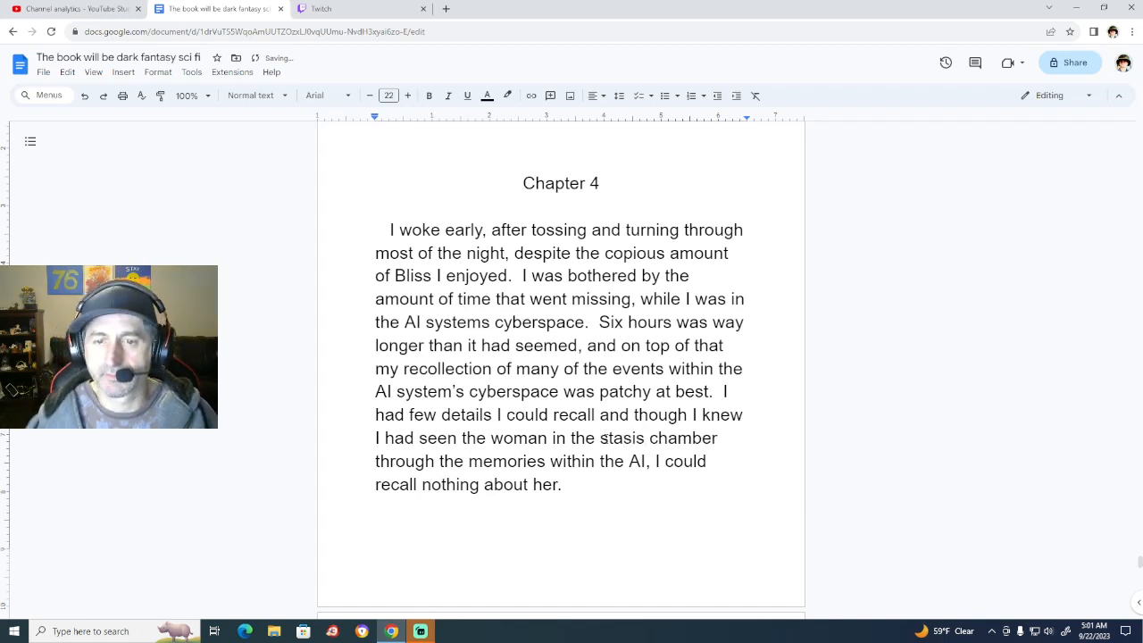
{"action": "left_click", "coordinate": [662, 465]}
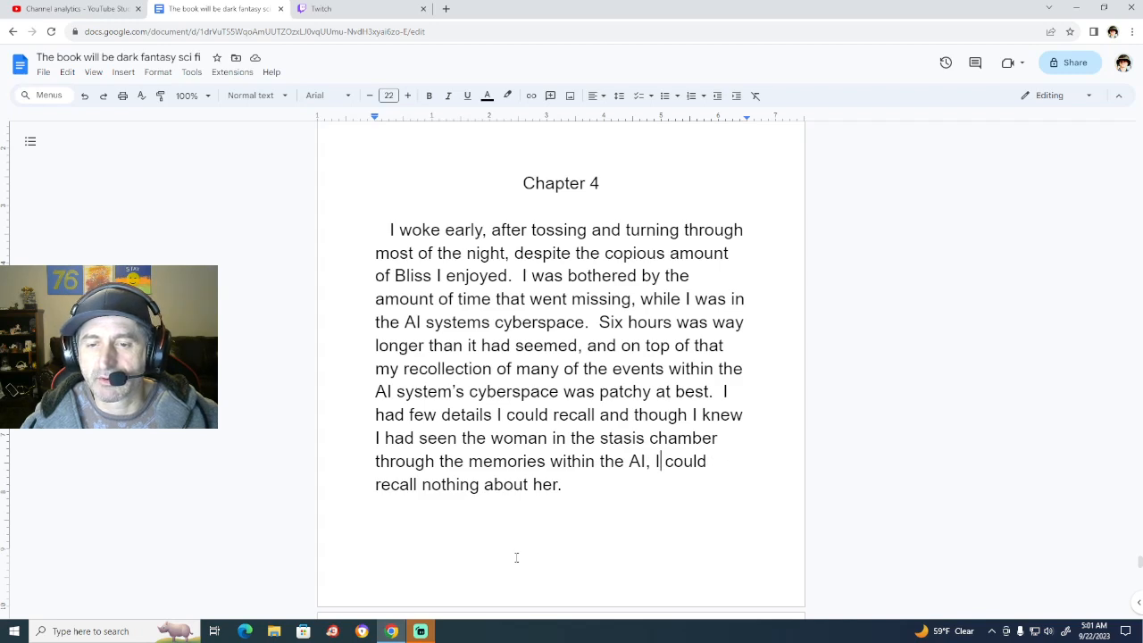
Read through the paragraph beginning "I went to my cyber deck and linked to it" after the opening paragraph.
{"action": "scroll", "coordinate": [516, 558], "scroll_direction": "down", "scroll_amount": 2}
{"action": "scroll", "coordinate": [516, 557], "scroll_direction": "down", "scroll_amount": 1}
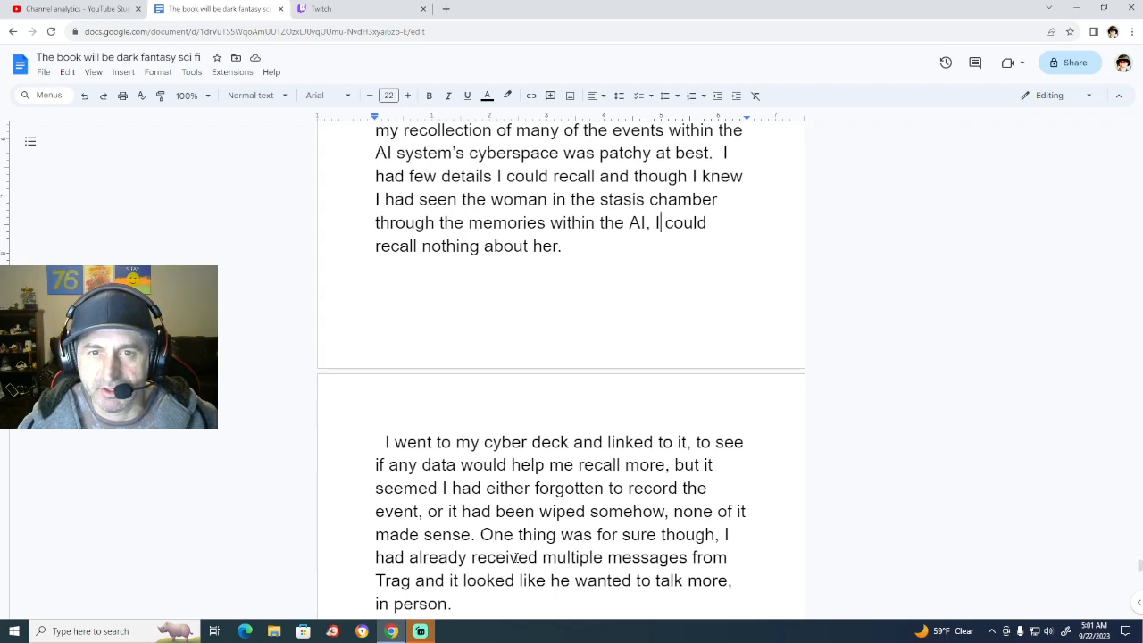
{"action": "scroll", "coordinate": [383, 361], "scroll_direction": "down", "scroll_amount": 2}
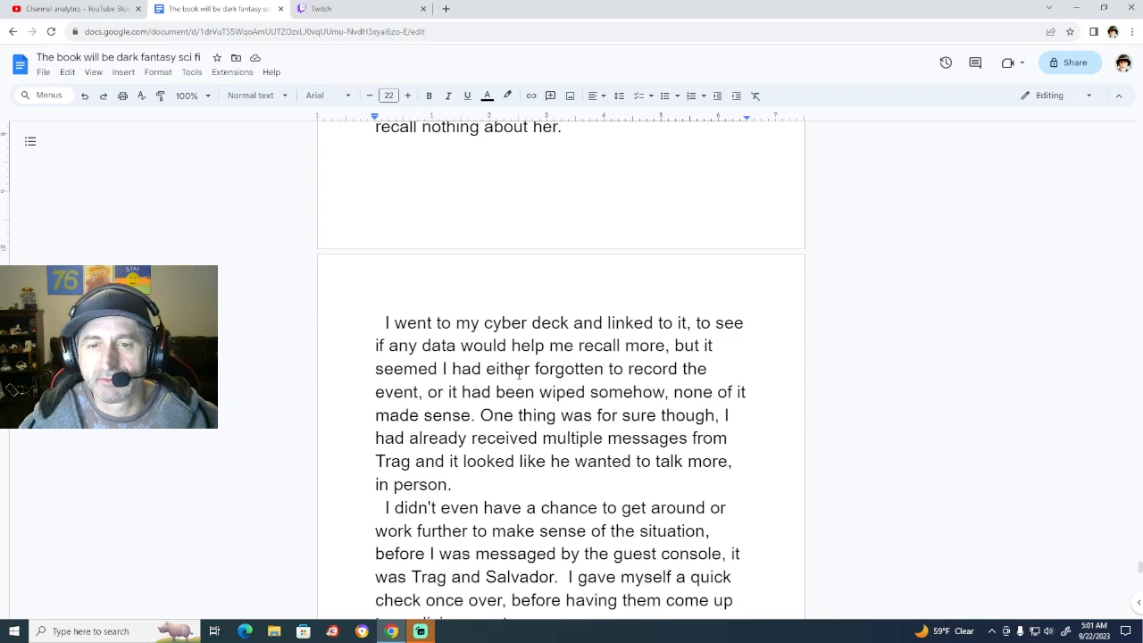
{"action": "scroll", "coordinate": [539, 473], "scroll_direction": "up", "scroll_amount": 2}
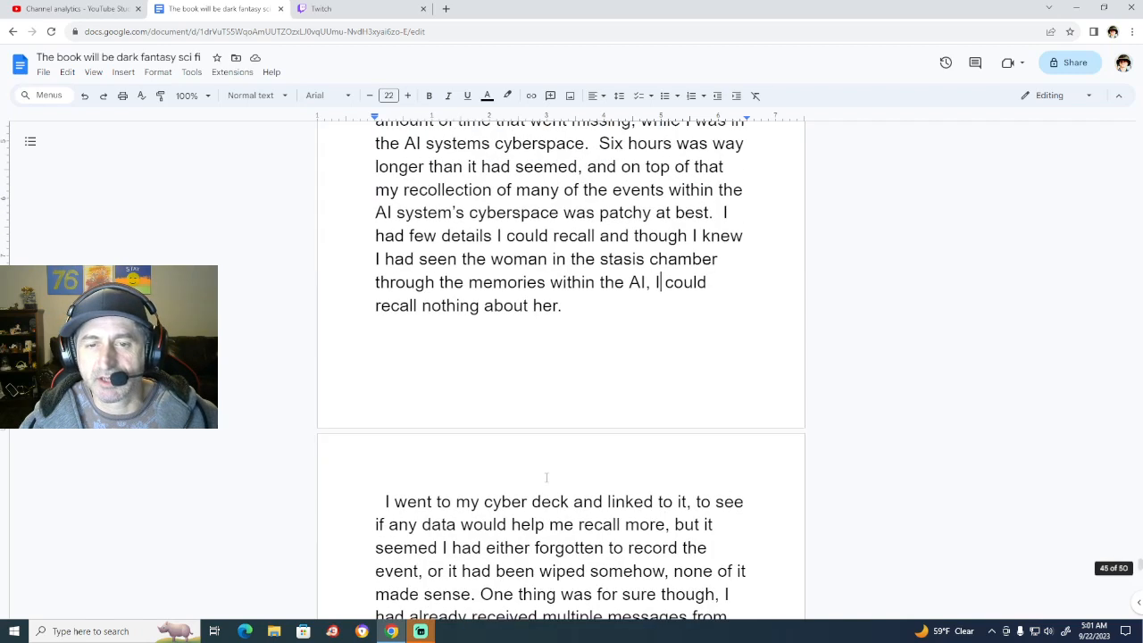
{"action": "scroll", "coordinate": [541, 436], "scroll_direction": "down", "scroll_amount": 1}
{"action": "scroll", "coordinate": [540, 427], "scroll_direction": "down", "scroll_amount": 1}
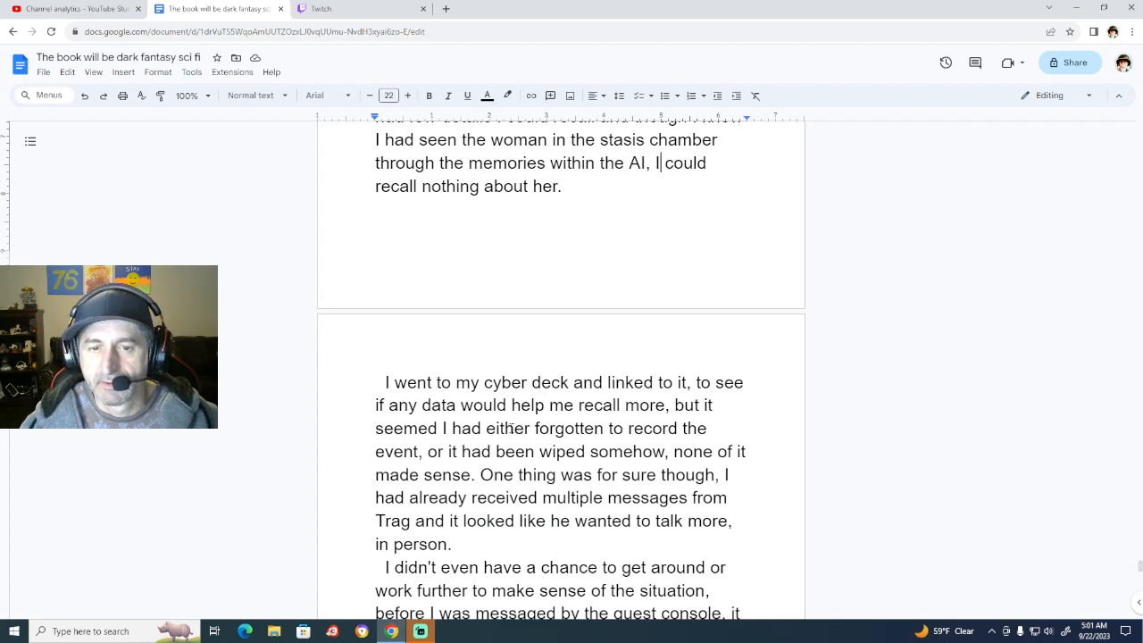
Replace "it seemed I had either forgotten to record" with "many of the files were missing from" before "the event".
{"action": "left_click_drag", "start_coordinate": [441, 427], "coordinate": [679, 427]}
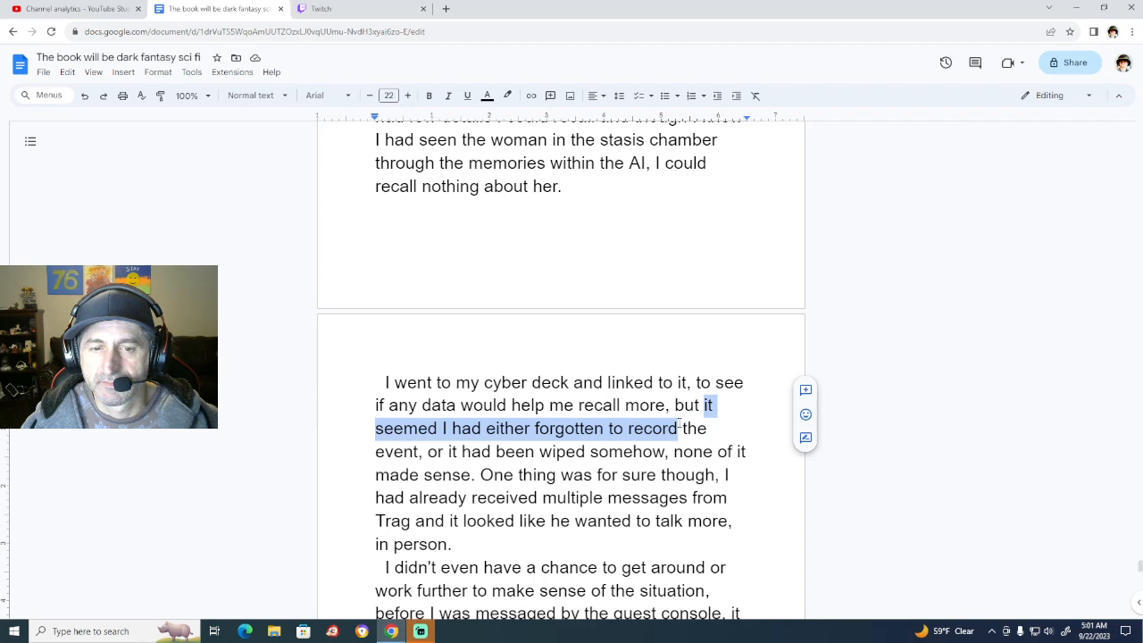
{"action": "type", "text": "man"}
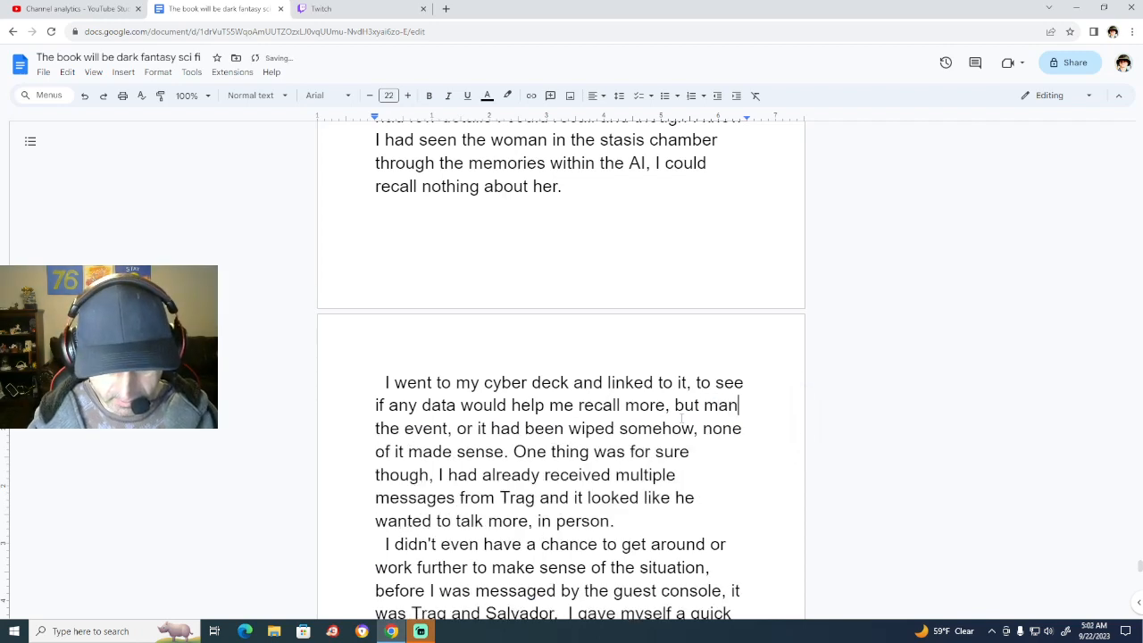
{"action": "type", "text": "y of the files"}
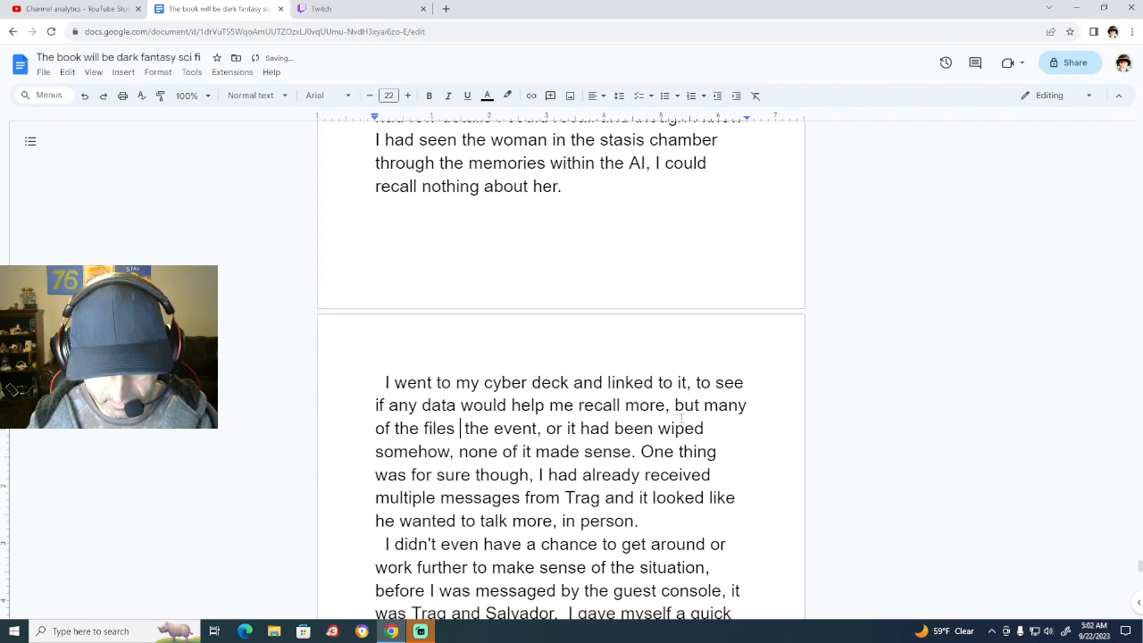
{"action": "type", "text": " were m"}
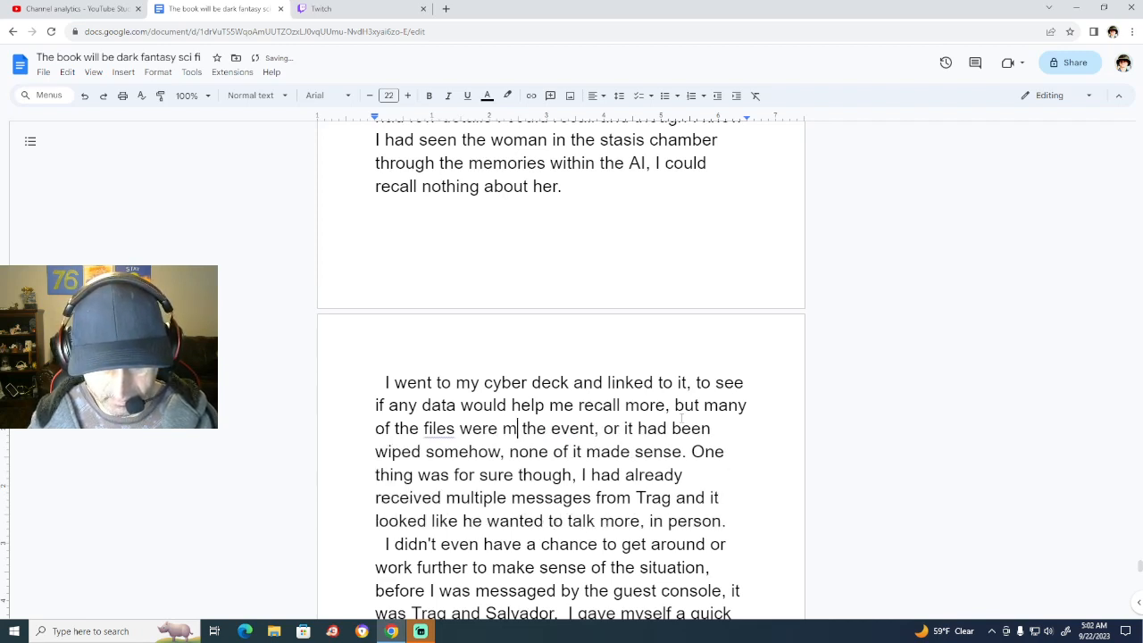
{"action": "type", "text": "issi"}
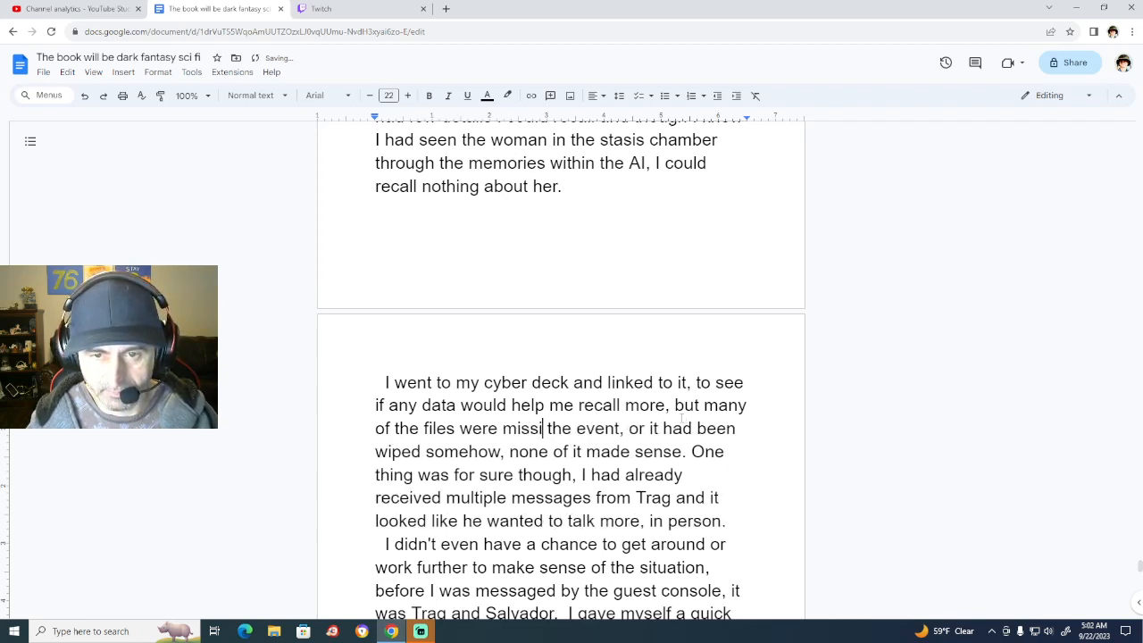
{"action": "type", "text": "n"}
{"action": "type", "text": "g from the "}
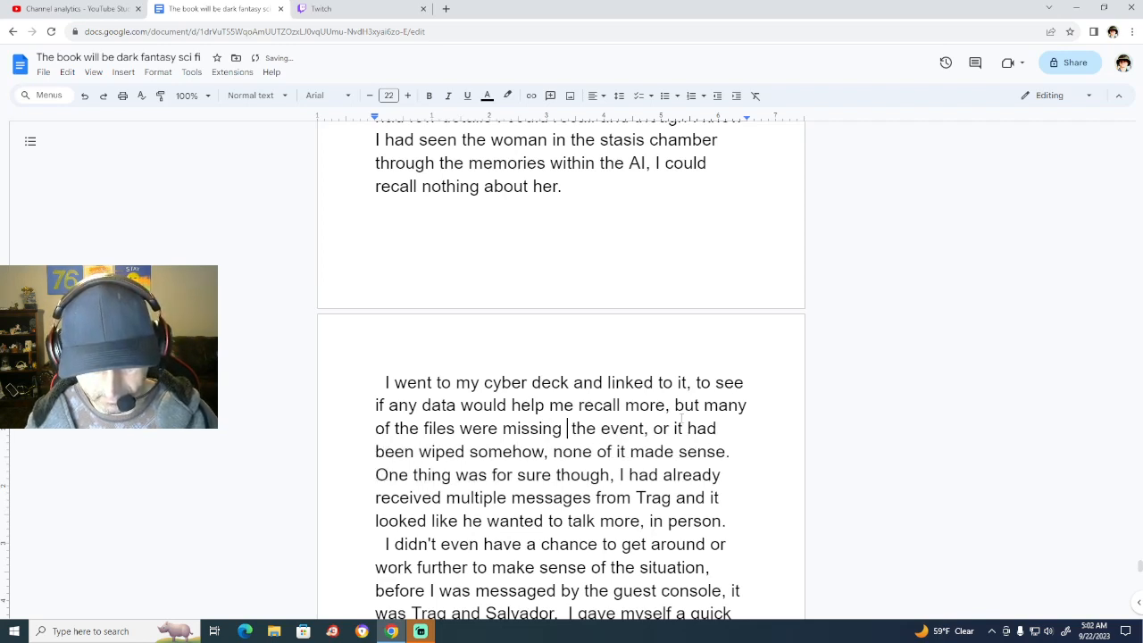
{"action": "type", "text": "ev"}
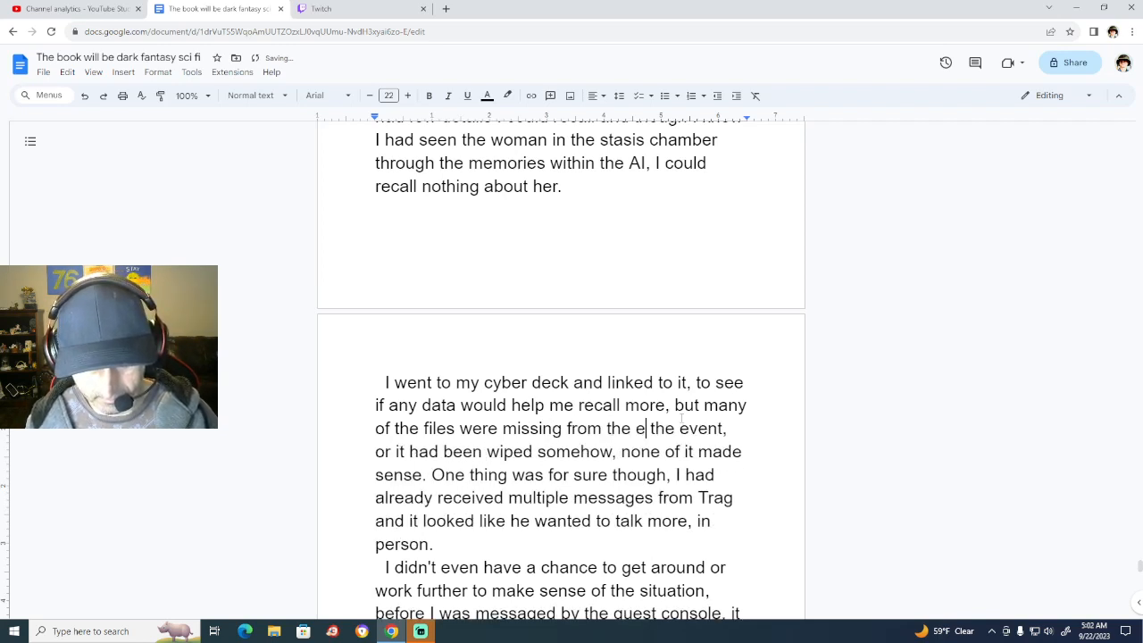
{"action": "key", "text": "BackSpace"}
{"action": "key", "text": "BackSpace"}
{"action": "key", "text": "BackSpace"}
{"action": "key", "text": "BackSpace"}
{"action": "key", "text": "BackSpace"}
{"action": "key", "text": "BackSpace"}
{"action": "key", "text": "BackSpace"}
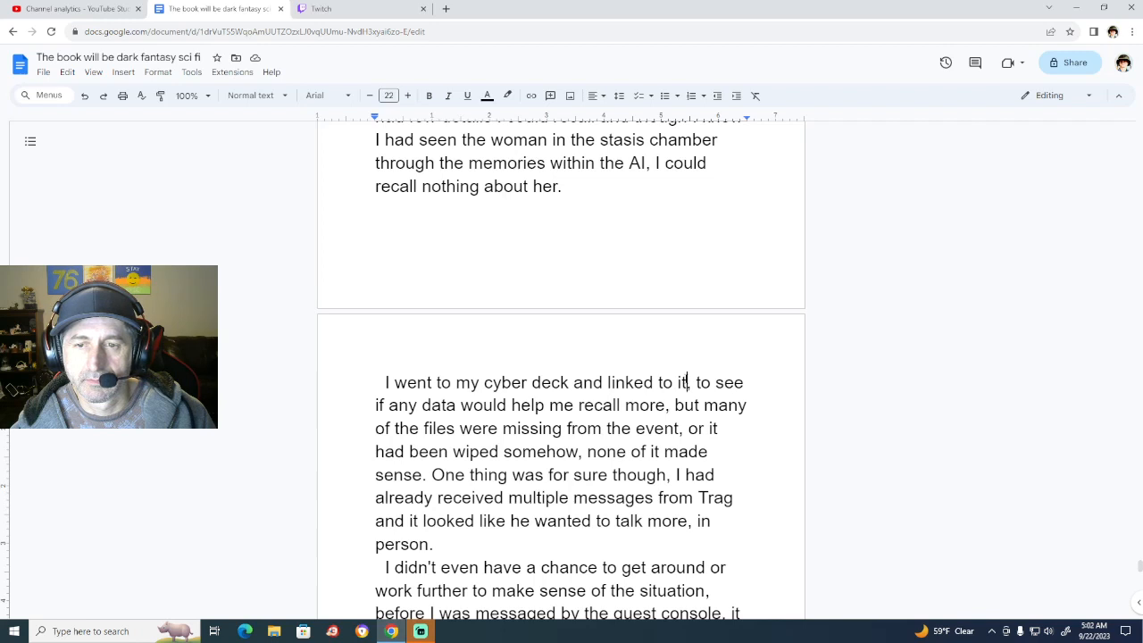
Delete "and linked to it" after "cyber deck" in the paragraph's first sentence, keeping the comma.
{"action": "left_click_drag", "start_coordinate": [686, 382], "coordinate": [610, 382]}
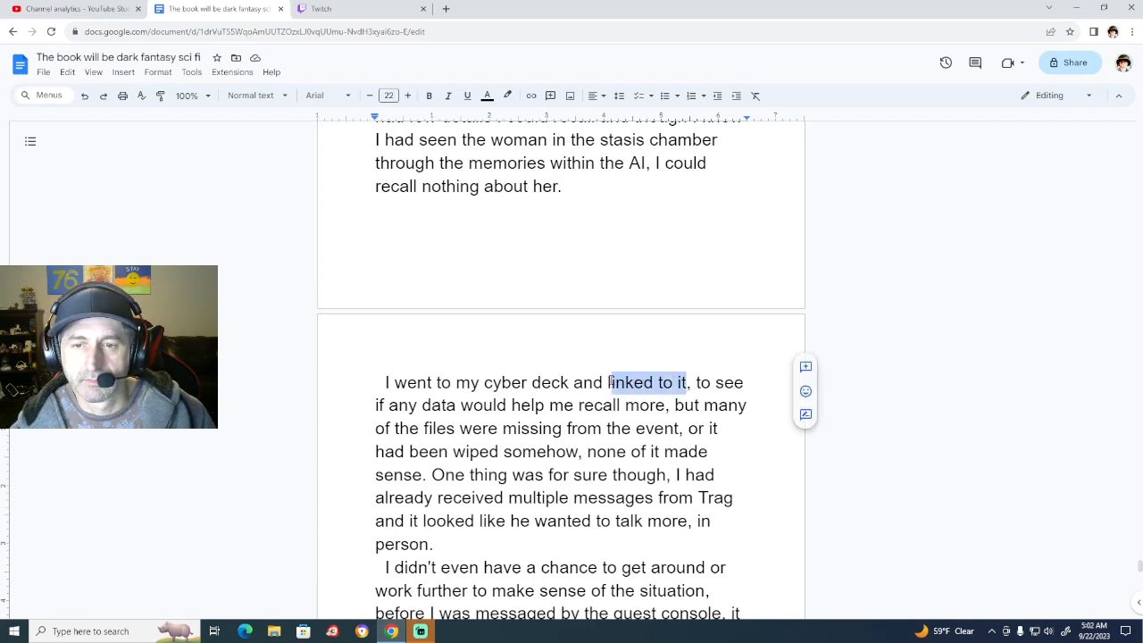
{"action": "key", "text": "BackSpace"}
{"action": "key", "text": "BackSpace"}
{"action": "key", "text": "BackSpace"}
{"action": "key", "text": "BackSpace"}
{"action": "key", "text": "BackSpace"}
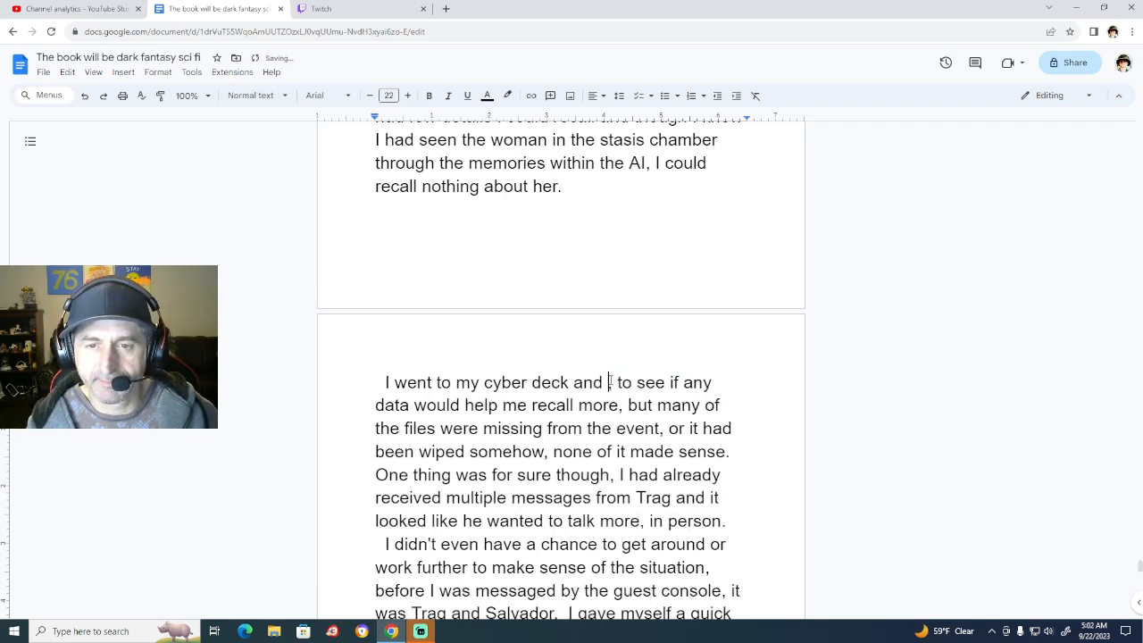
{"action": "key", "text": "BackSpace"}
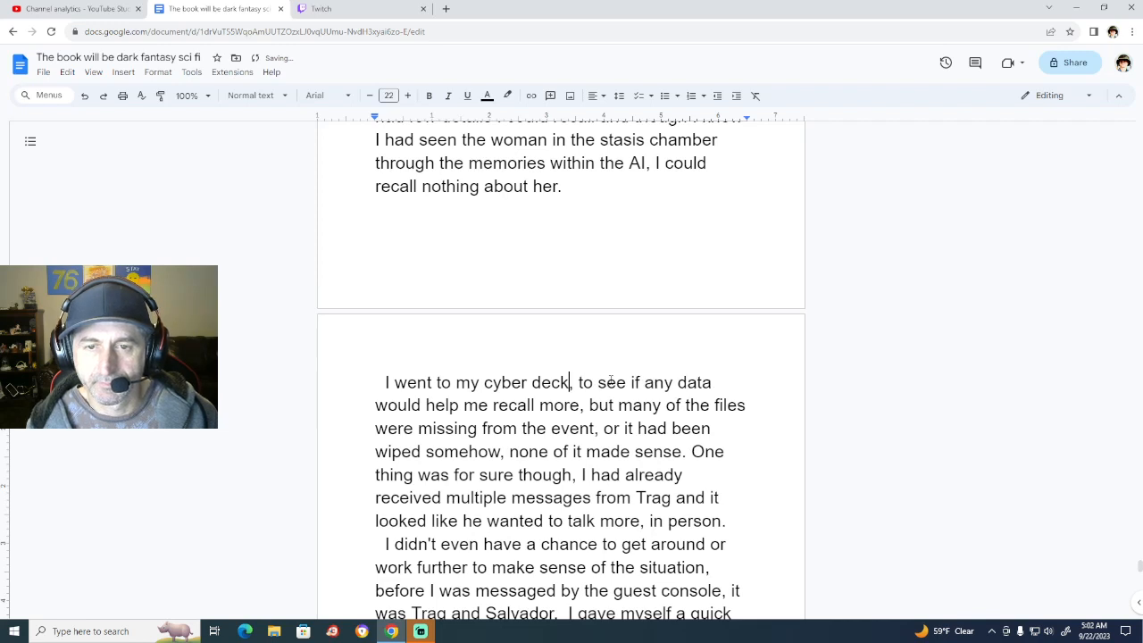
Replace "went to my" with "linked into the" before "cyber deck" at the start of the paragraph.
{"action": "key", "text": "Left"}
{"action": "key", "text": "Left"}
{"action": "key", "text": "Left"}
{"action": "key", "text": "Left"}
{"action": "key", "text": "Left"}
{"action": "key", "text": "Left"}
{"action": "key", "text": "Left"}
{"action": "key", "text": "Left"}
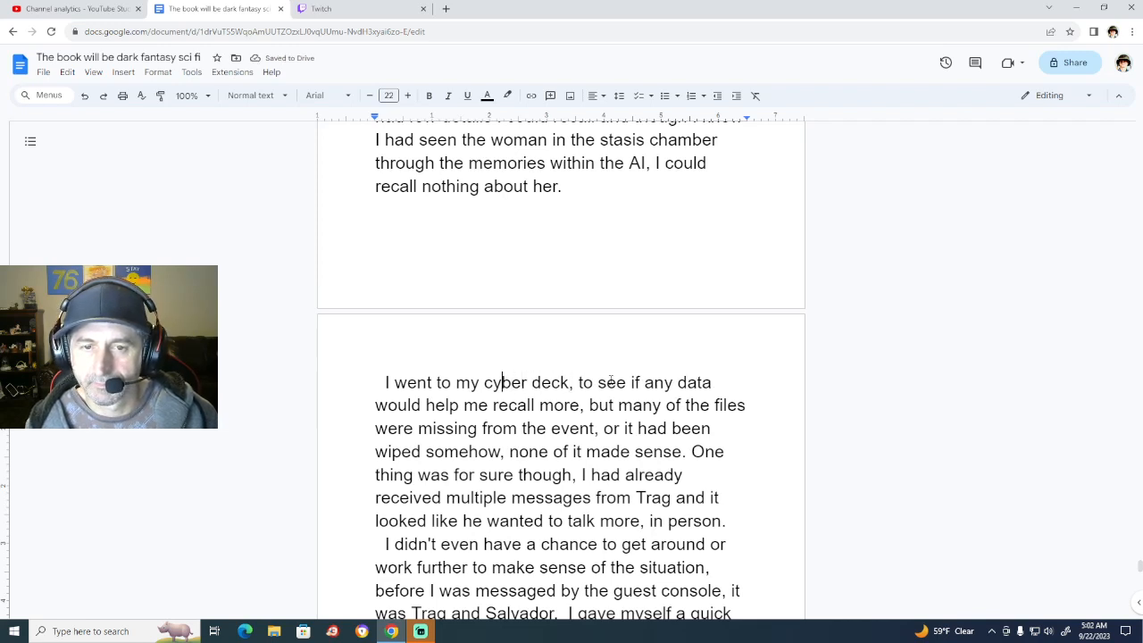
{"action": "key", "text": "Left"}
{"action": "key", "text": "Left"}
{"action": "key", "text": "Left"}
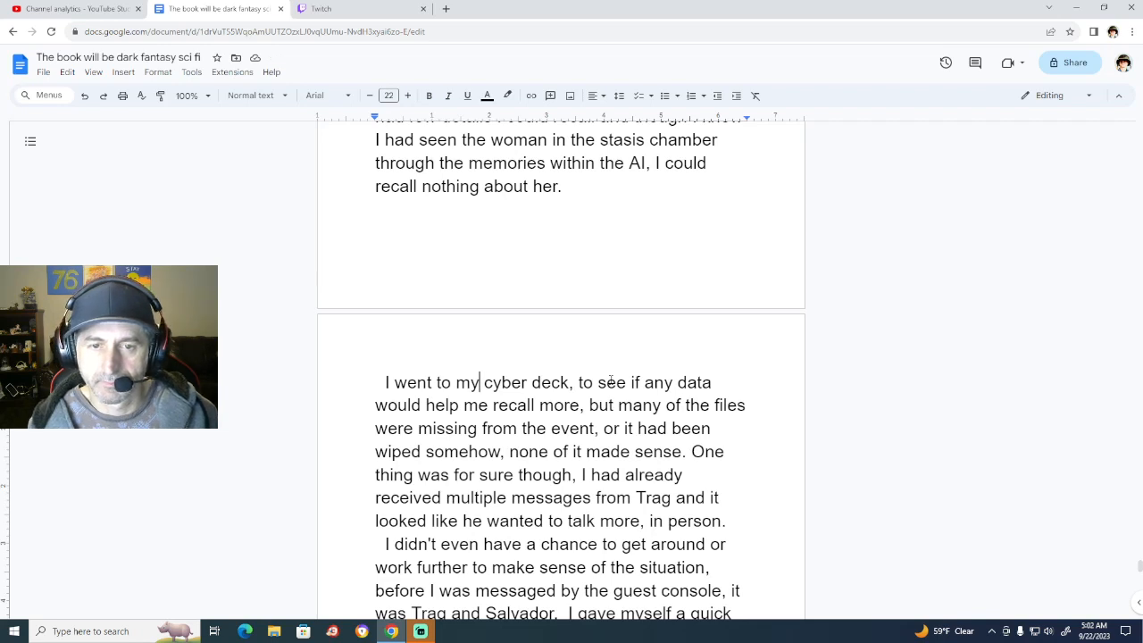
{"action": "key", "text": "BackSpace"}
{"action": "key", "text": "BackSpace"}
{"action": "key", "text": "BackSpace"}
{"action": "key", "text": "BackSpace"}
{"action": "key", "text": "BackSpace"}
{"action": "key", "text": "BackSpace"}
{"action": "key", "text": "BackSpace"}
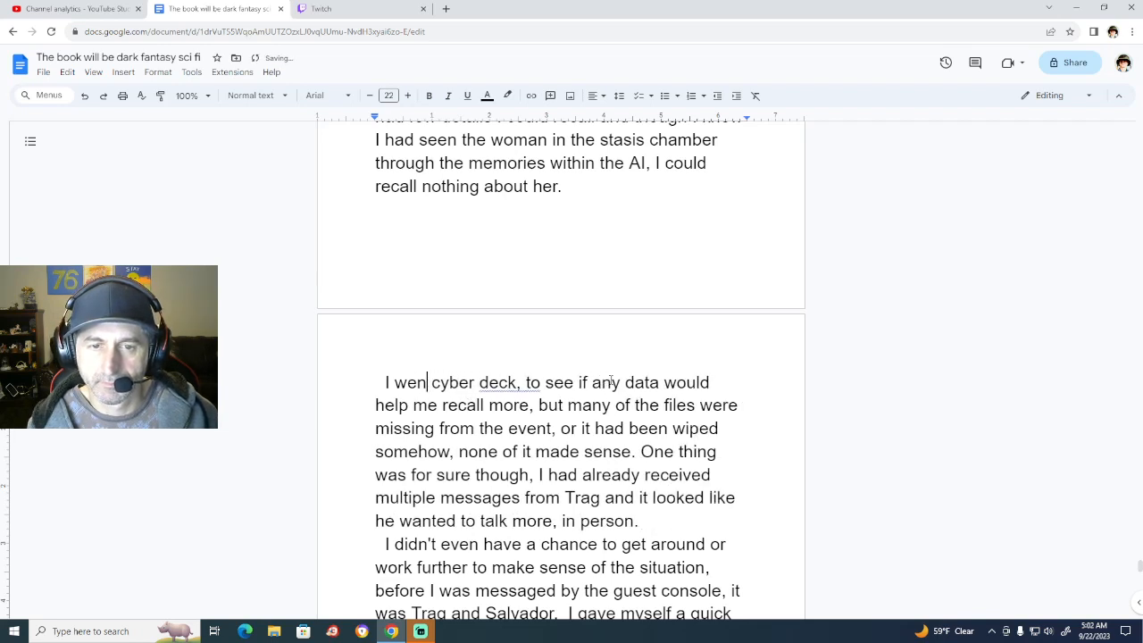
{"action": "key", "text": "BackSpace"}
{"action": "key", "text": "BackSpace"}
{"action": "key", "text": "BackSpace"}
{"action": "type", "text": "lin"}
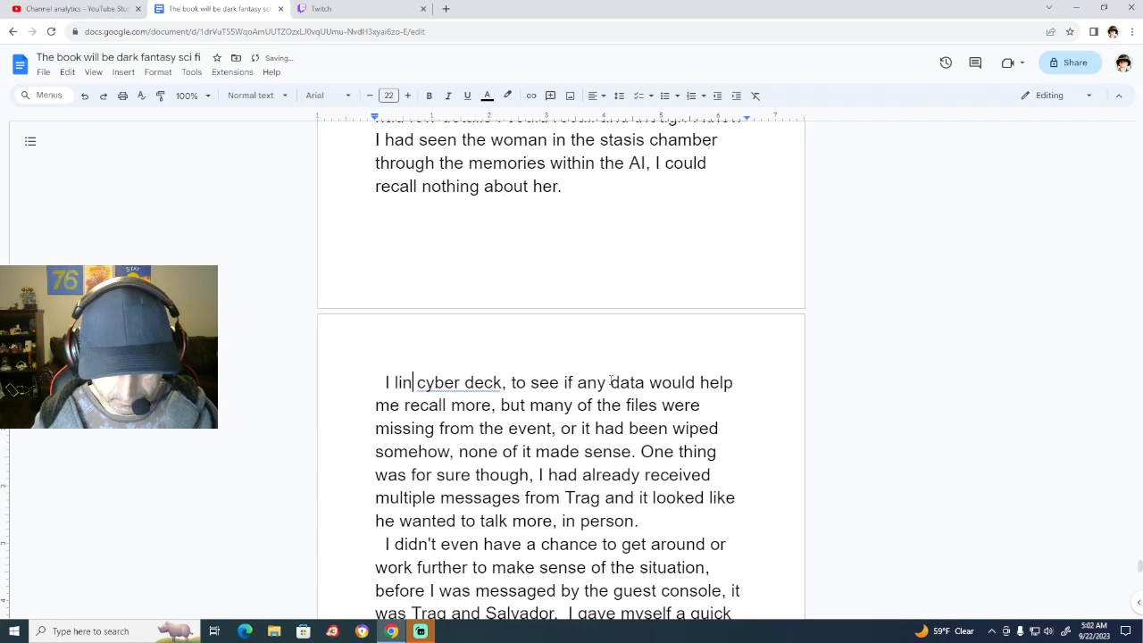
{"action": "type", "text": "ked into t"}
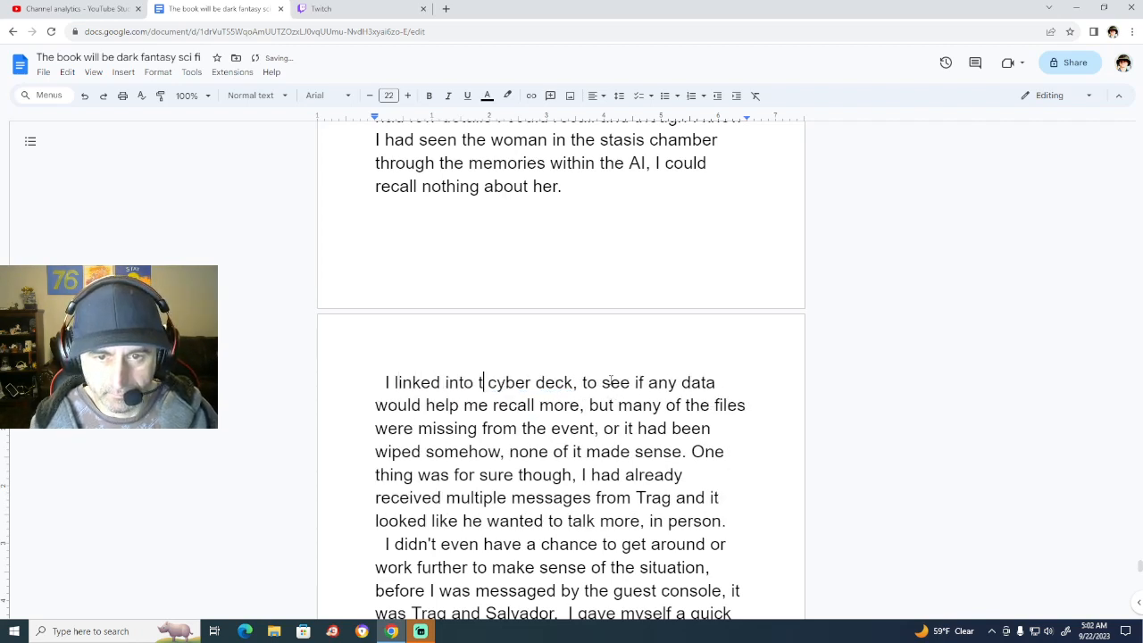
{"action": "type", "text": "he"}
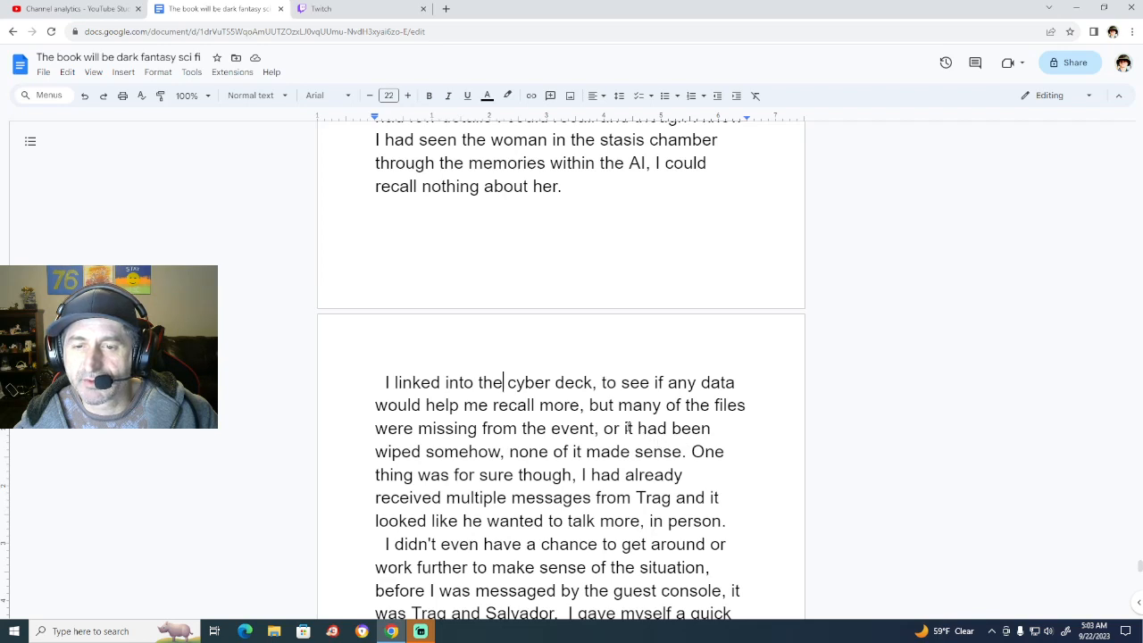
Delete "or it had been wiped somehow" after "missing from the event" along with the surplus comma and space.
{"action": "double_click", "coordinate": [614, 429]}
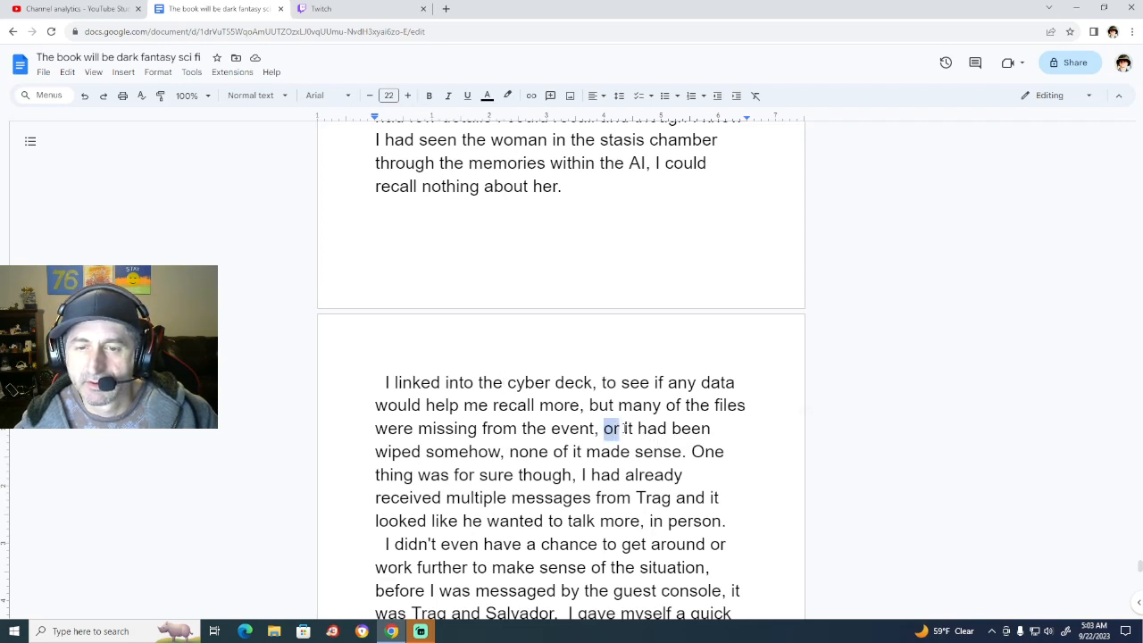
{"action": "left_click_drag", "start_coordinate": [624, 429], "coordinate": [506, 454]}
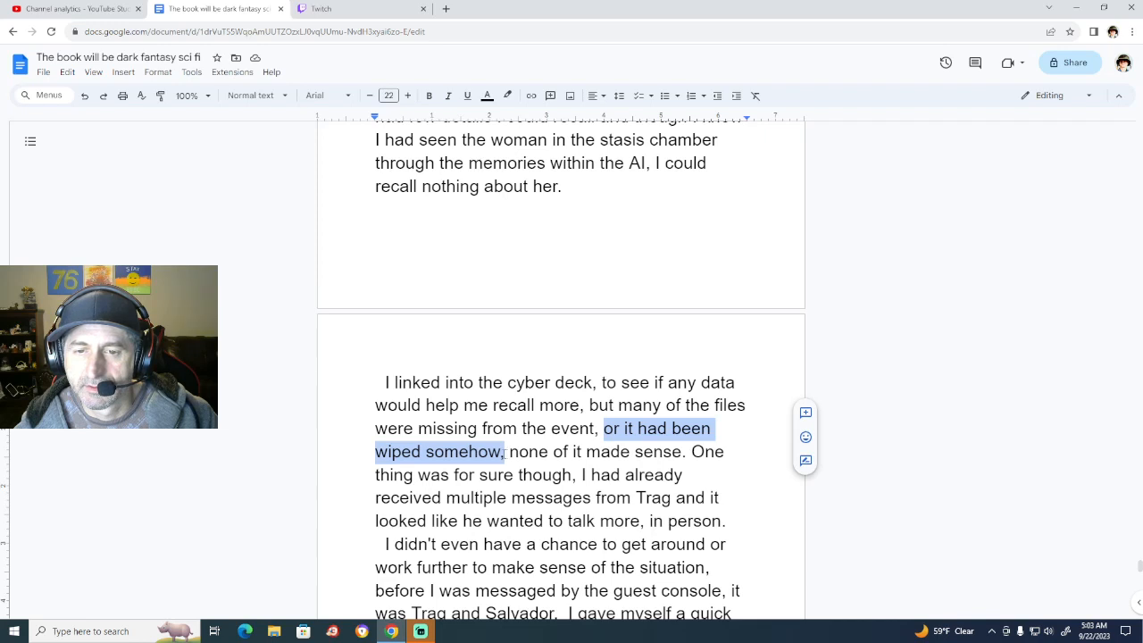
{"action": "key", "text": "shift+Left"}
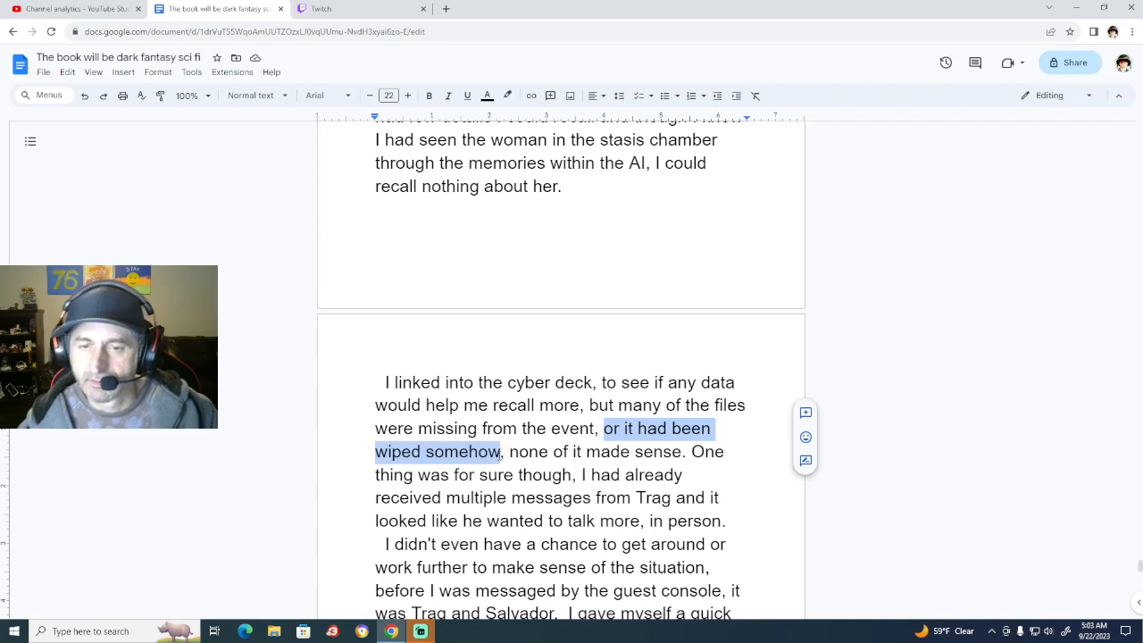
{"action": "key", "text": "BackSpace"}
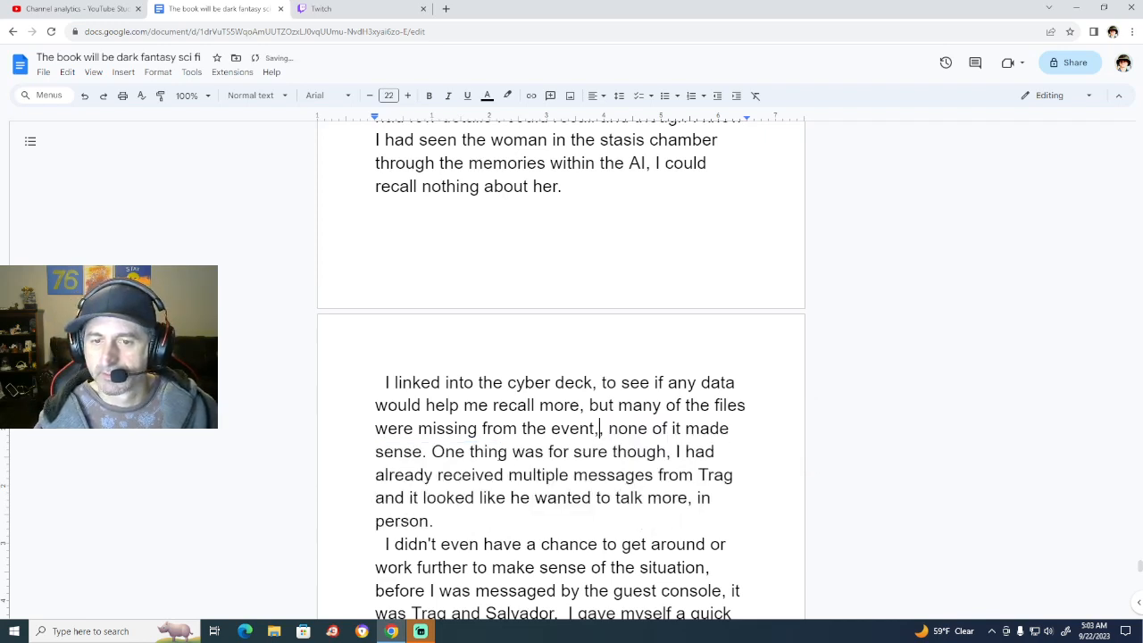
{"action": "key", "text": "BackSpace"}
{"action": "key", "text": "BackSpace"}
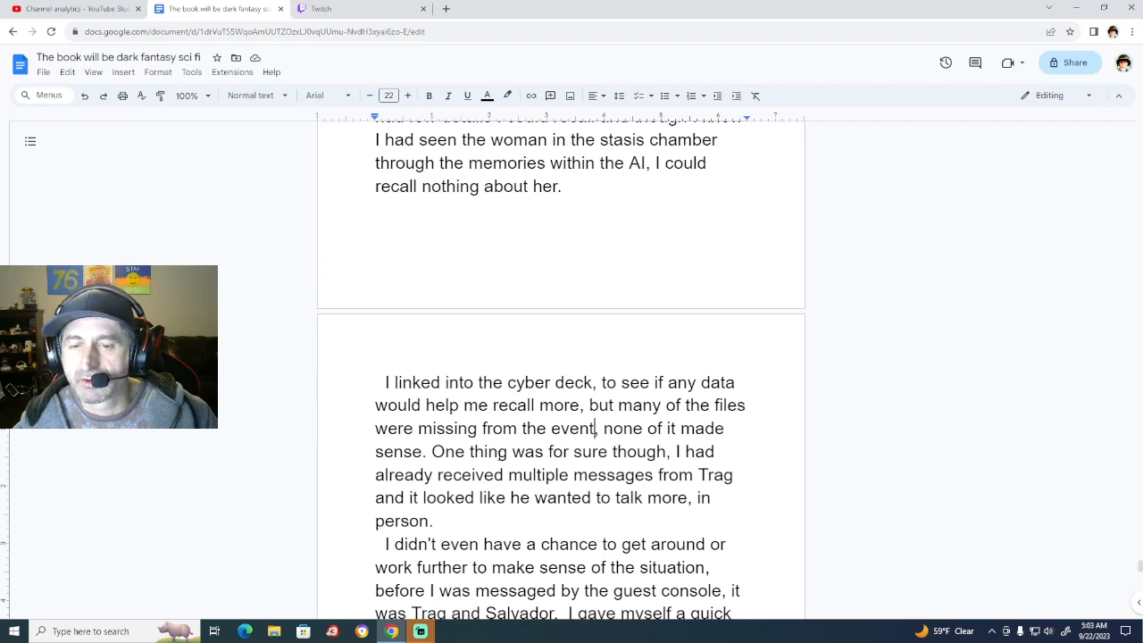
Color the sentence from "I didn't even have a chance" to "it was Trag and Salvador." blue.
{"action": "scroll", "coordinate": [535, 465], "scroll_direction": "down", "scroll_amount": 2}
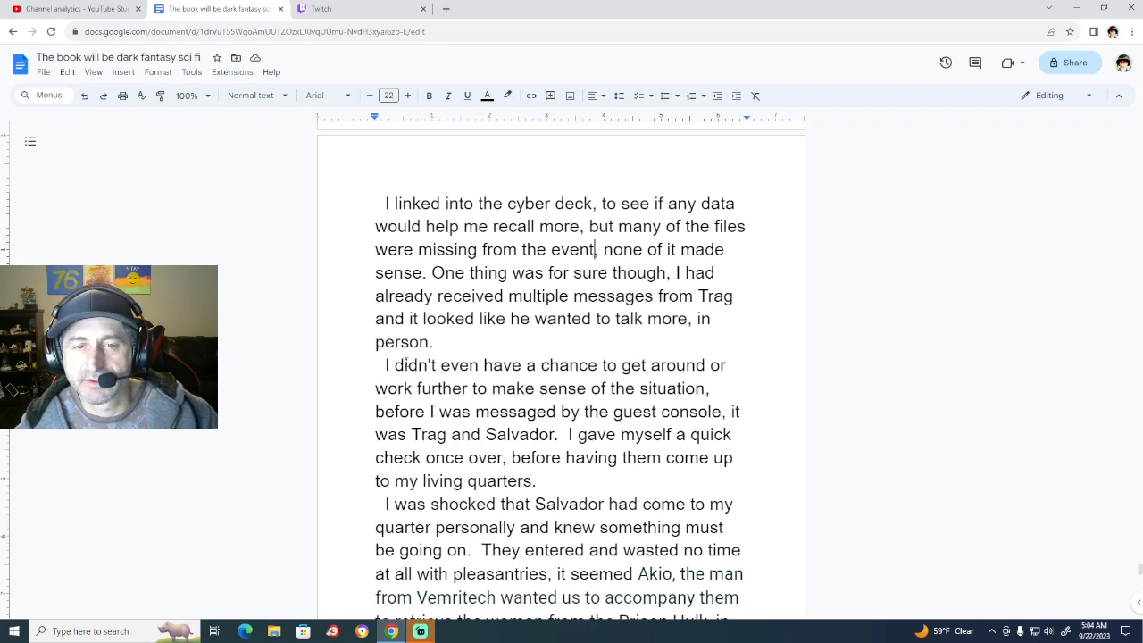
{"action": "double_click", "coordinate": [386, 365]}
{"action": "left_click_drag", "start_coordinate": [386, 365], "coordinate": [561, 435]}
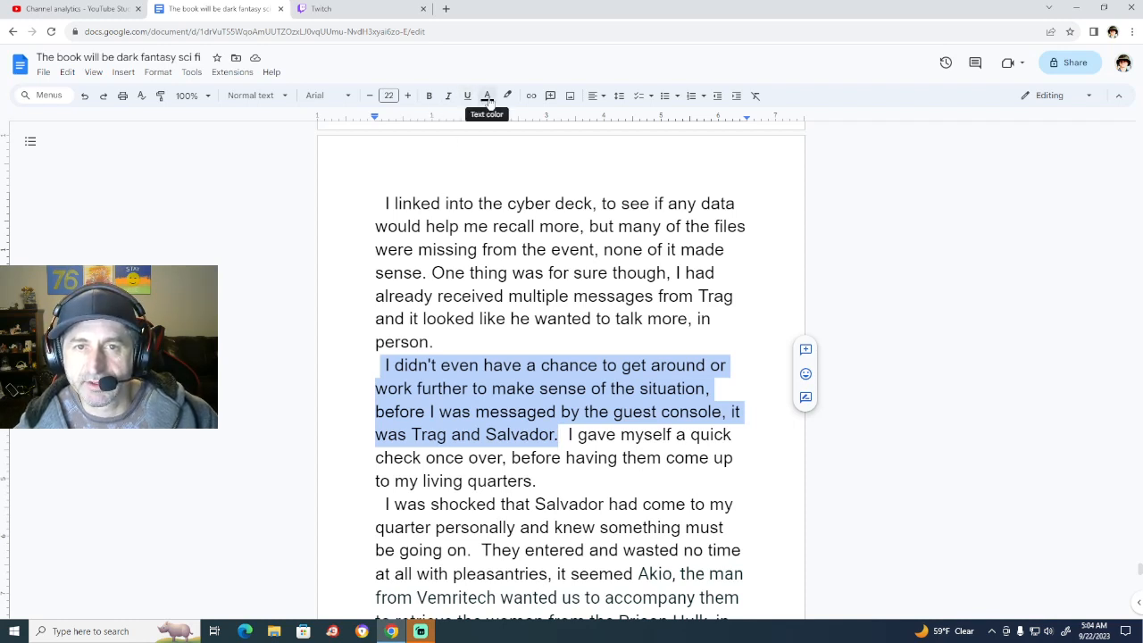
{"action": "left_click", "coordinate": [488, 96]}
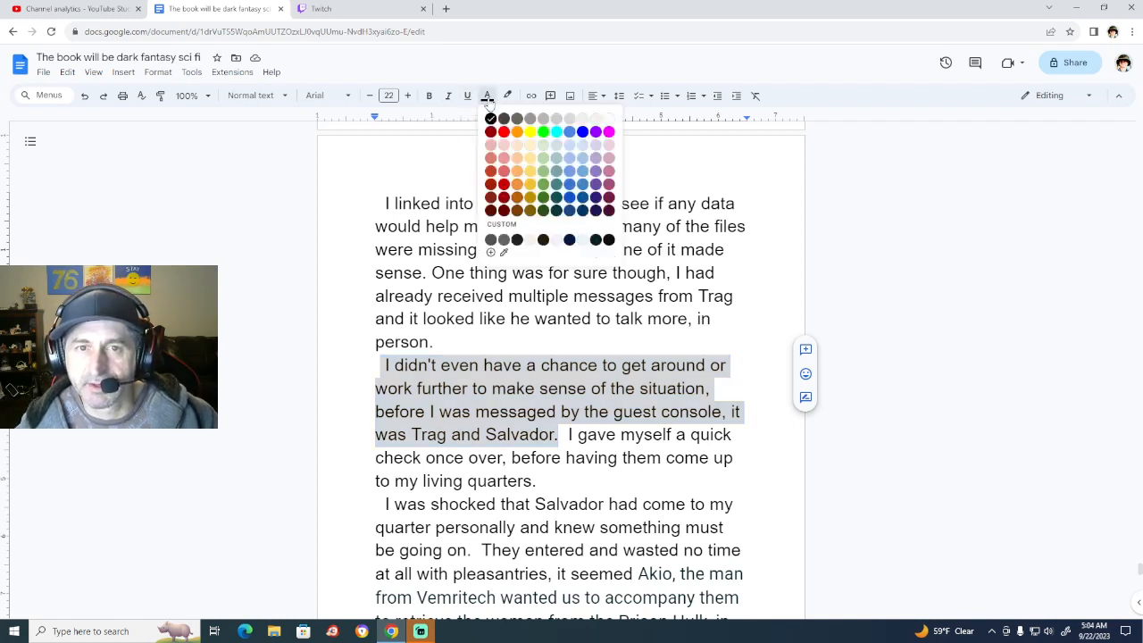
{"action": "left_click", "coordinate": [581, 132]}
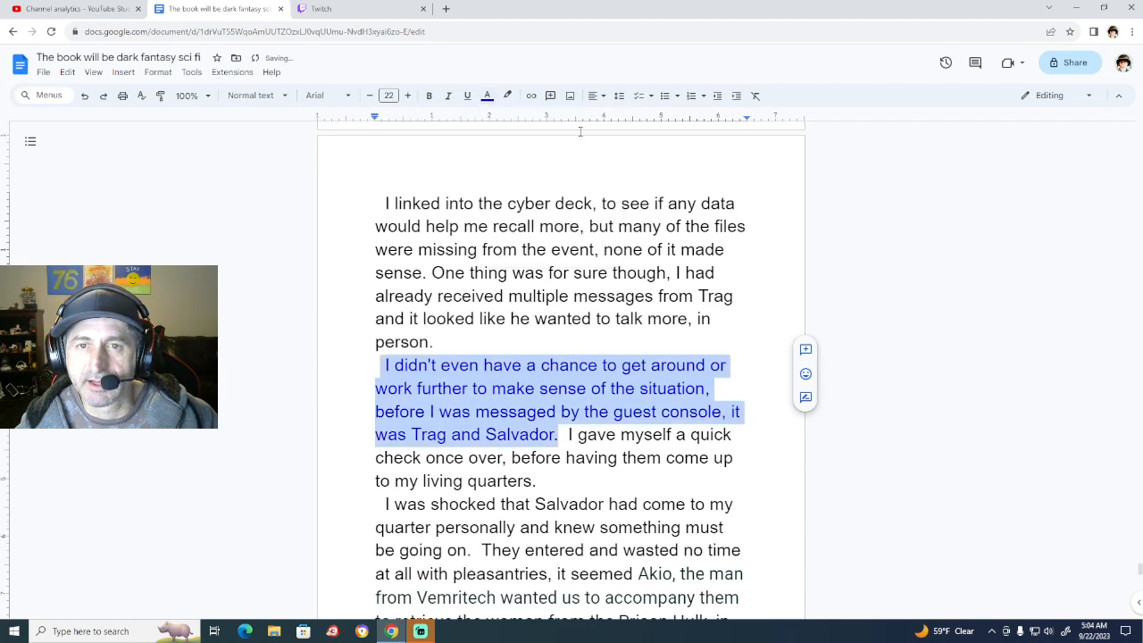
{"action": "left_click", "coordinate": [637, 457]}
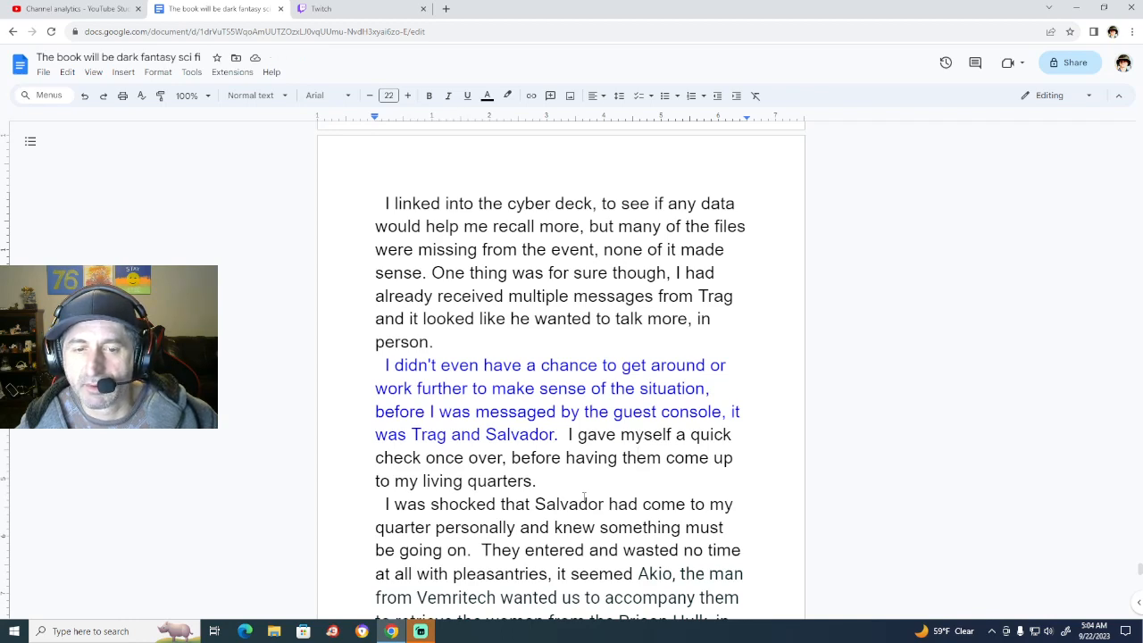
Try "came" in place of "come" after "Salvador had", and accept the suggested correction back to "come".
{"action": "scroll", "coordinate": [585, 497], "scroll_direction": "down", "scroll_amount": 1}
{"action": "scroll", "coordinate": [585, 497], "scroll_direction": "down", "scroll_amount": 1}
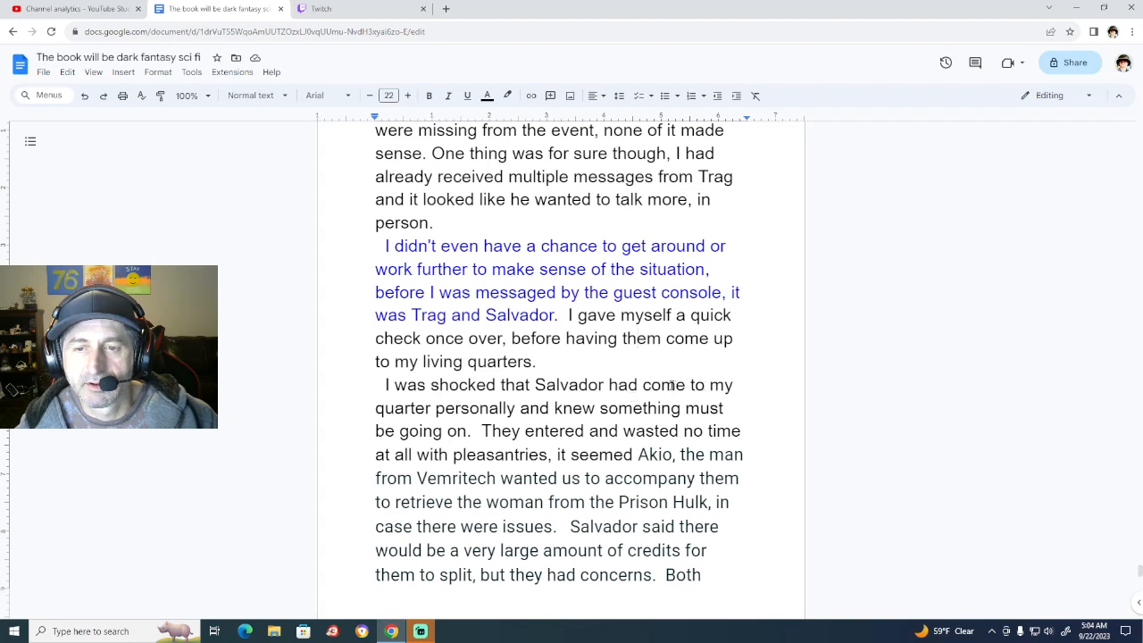
{"action": "left_click", "coordinate": [660, 385]}
{"action": "key", "text": "BackSpace"}
{"action": "type", "text": "a"}
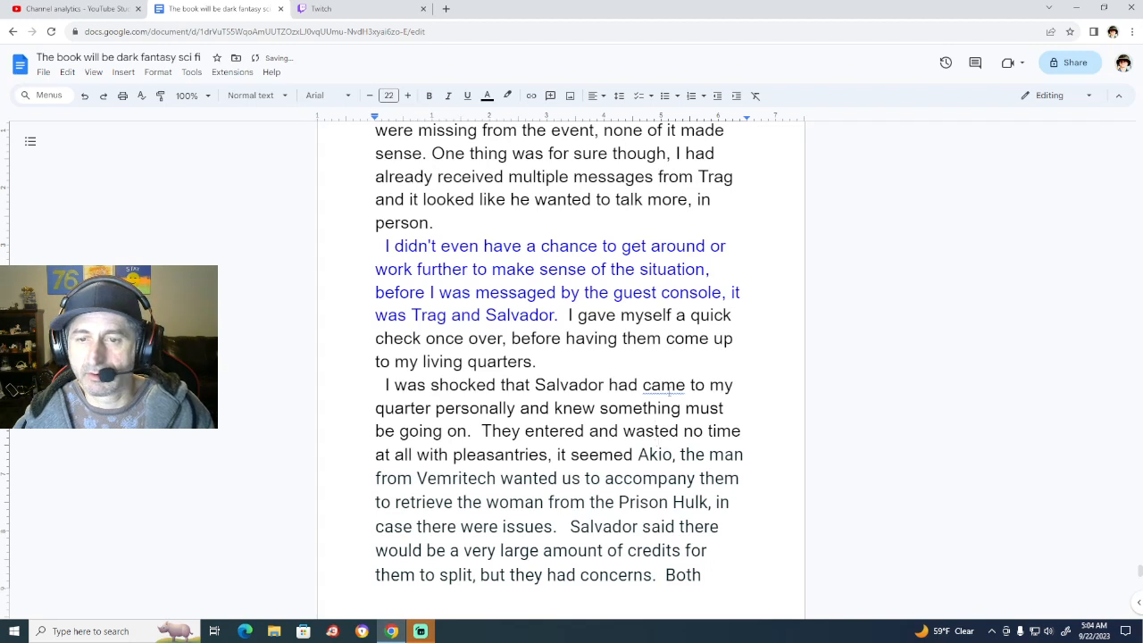
{"action": "right_click", "coordinate": [665, 390]}
{"action": "left_click", "coordinate": [701, 421]}
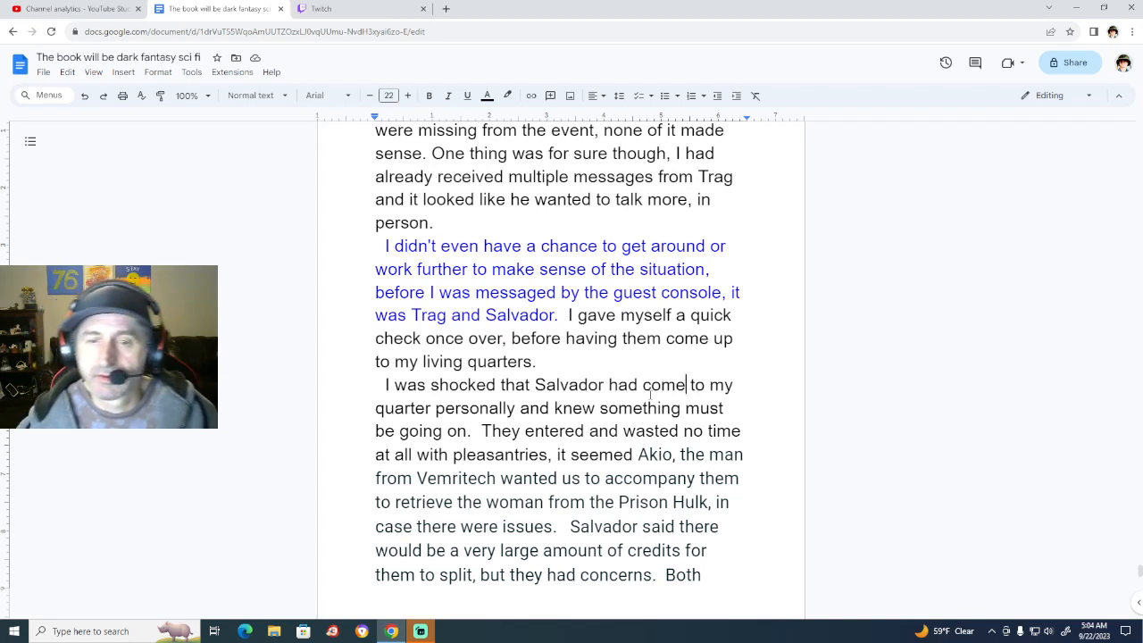
Delete the word "that" between "I was shocked" and "Salvador had come".
{"action": "left_click_drag", "start_coordinate": [533, 385], "coordinate": [500, 385]}
{"action": "key", "text": "Delete"}
{"action": "key", "text": "Delete"}
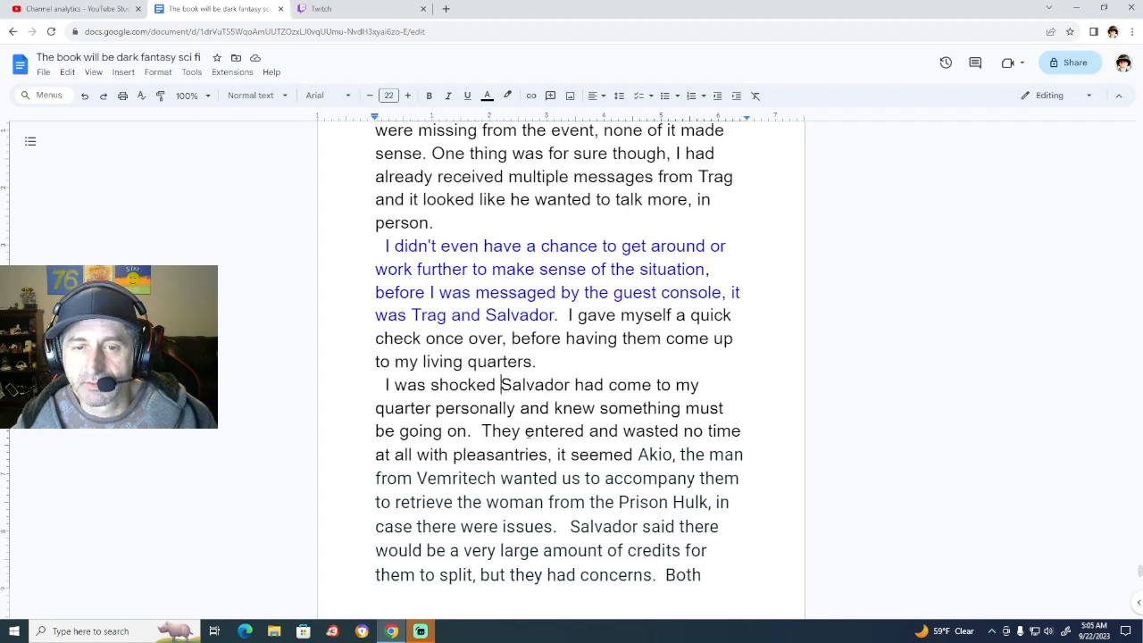
Replace "They" with "Trag" before "entered and wasted no time".
{"action": "left_click", "coordinate": [522, 430]}
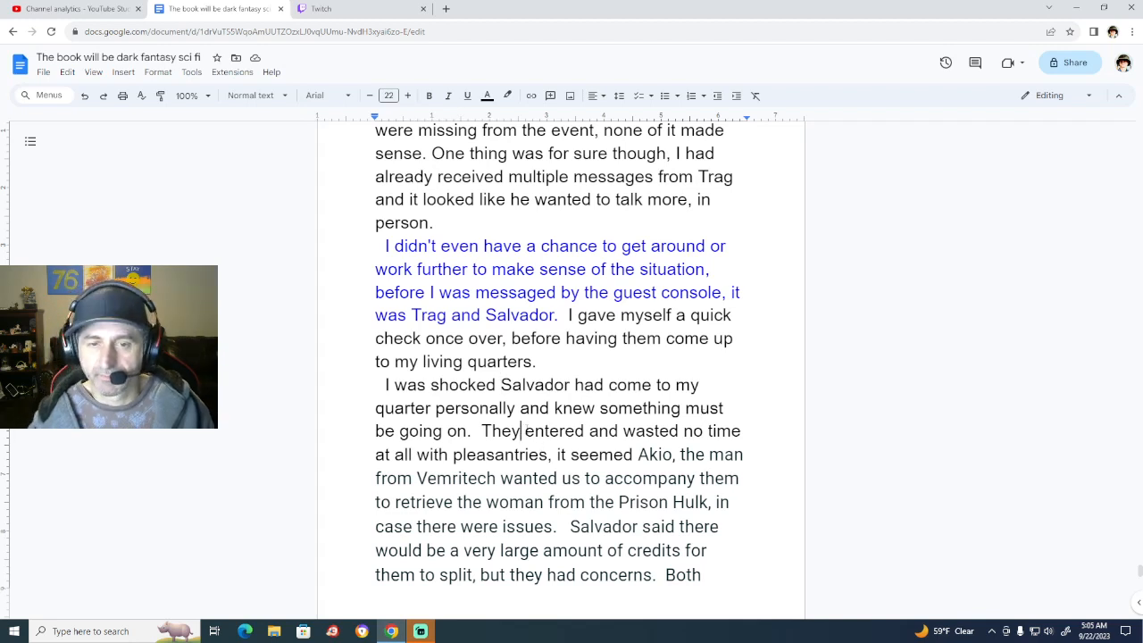
{"action": "key", "text": "BackSpace"}
{"action": "key", "text": "BackSpace"}
{"action": "key", "text": "BackSpace"}
{"action": "key", "text": "BackSpace"}
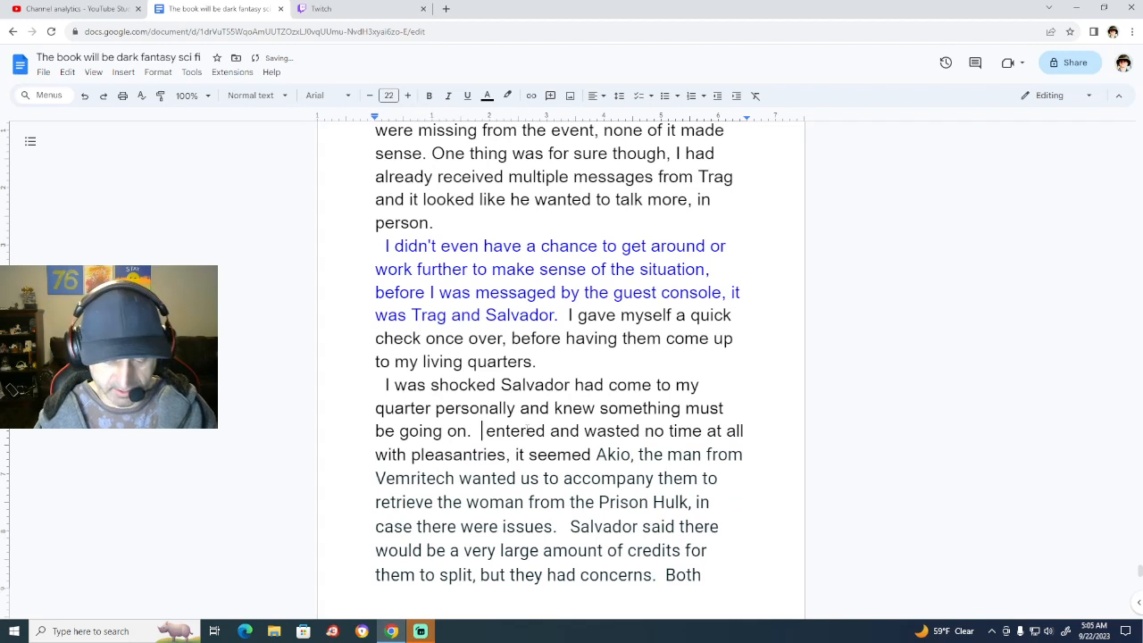
{"action": "type", "text": "Trag and S"}
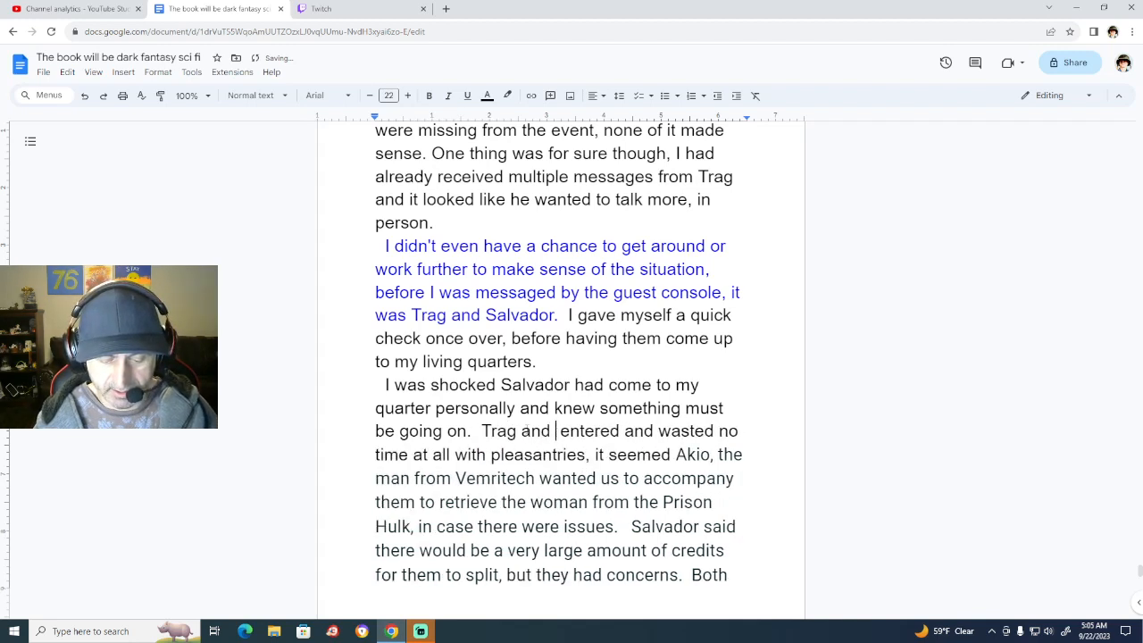
{"action": "key", "text": "BackSpace"}
{"action": "key", "text": "BackSpace"}
{"action": "key", "text": "BackSpace"}
{"action": "key", "text": "BackSpace"}
{"action": "key", "text": "BackSpace"}
{"action": "key", "text": "BackSpace"}
{"action": "key", "text": "BackSpace"}
{"action": "key", "text": "BackSpace"}
{"action": "key", "text": "BackSpace"}
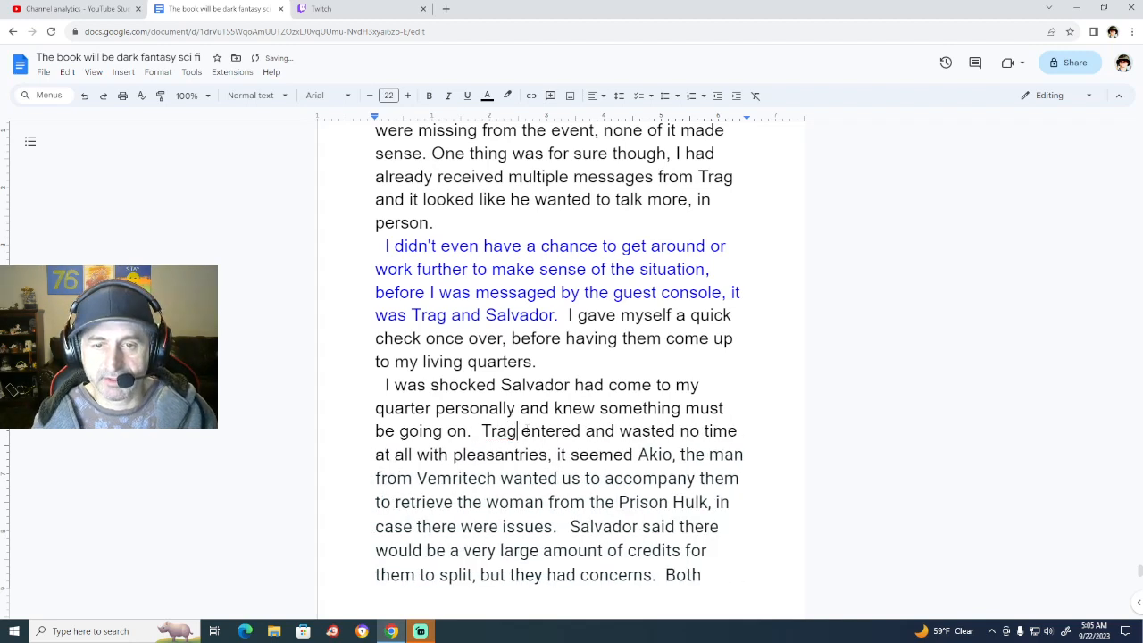
Replace "Trag" with "Salvador and Trag" before "entered and wasted no time".
{"action": "key", "text": "BackSpace"}
{"action": "type", "text": "Salva"}
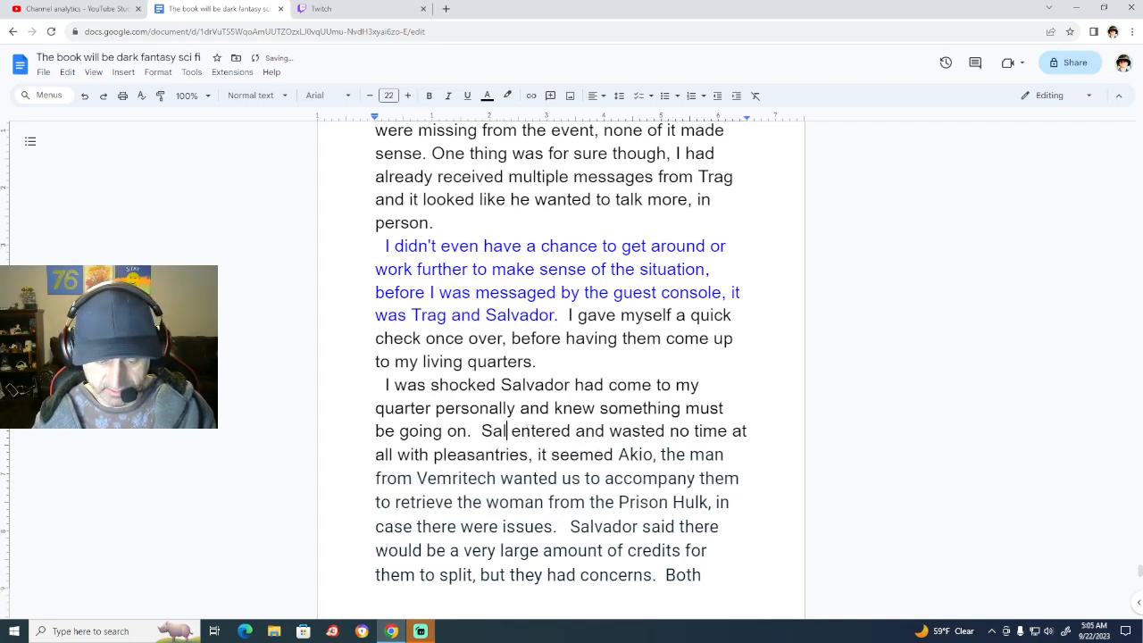
{"action": "type", "text": "dor and T"}
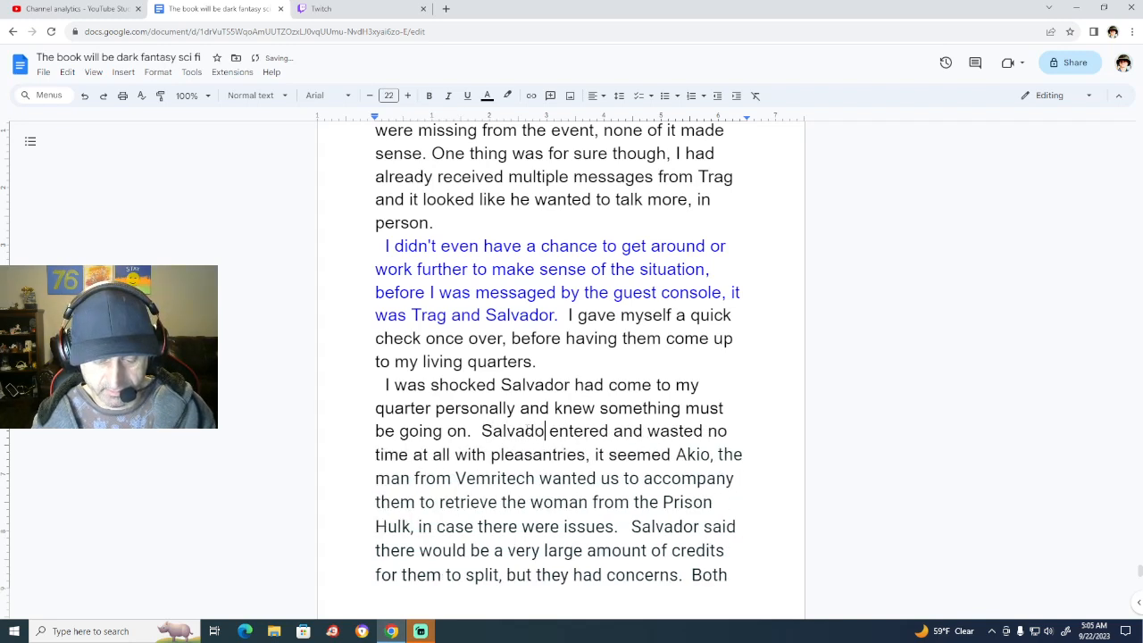
{"action": "type", "text": "rag"}
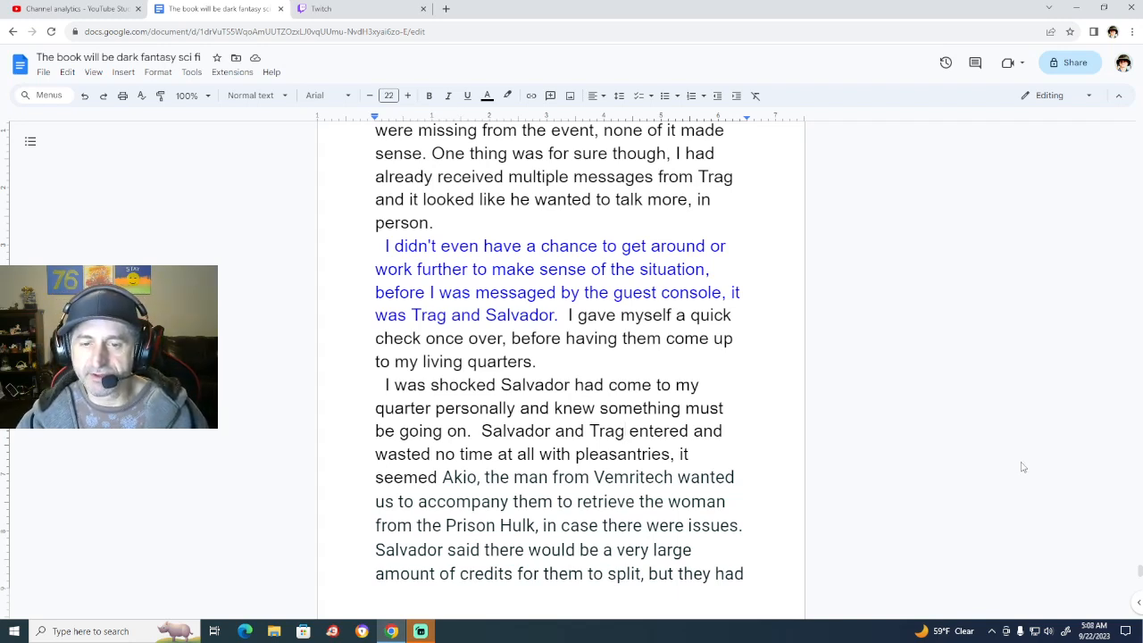
Replace "them" with "us" in the phrase "amount of credits for them to split".
{"action": "scroll", "coordinate": [746, 513], "scroll_direction": "down", "scroll_amount": 1}
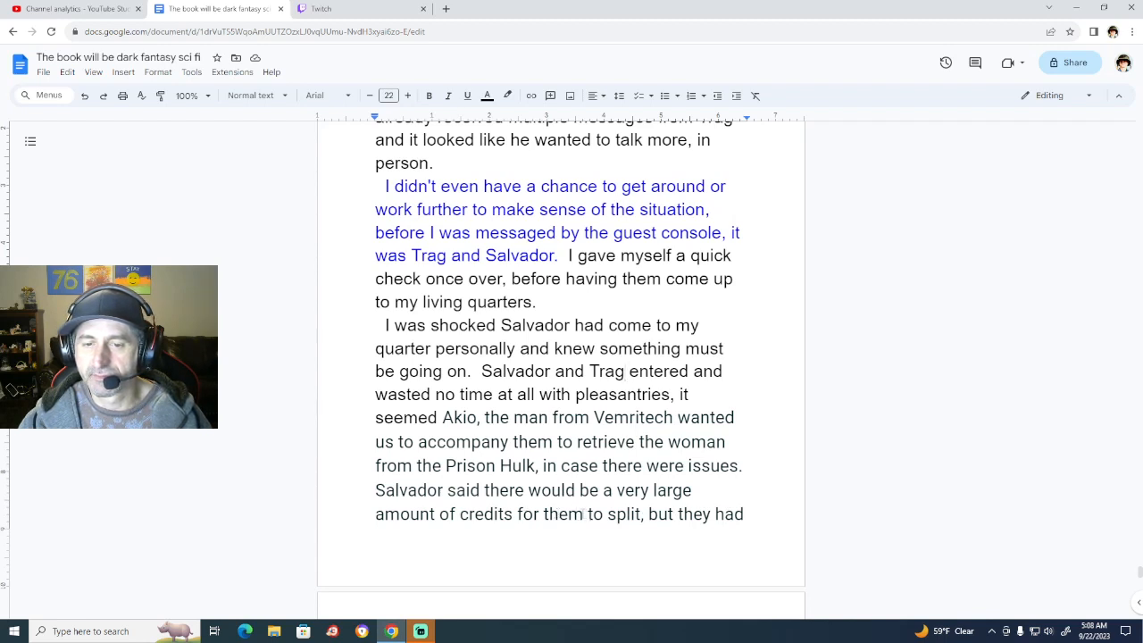
{"action": "left_click_drag", "start_coordinate": [583, 514], "coordinate": [543, 514]}
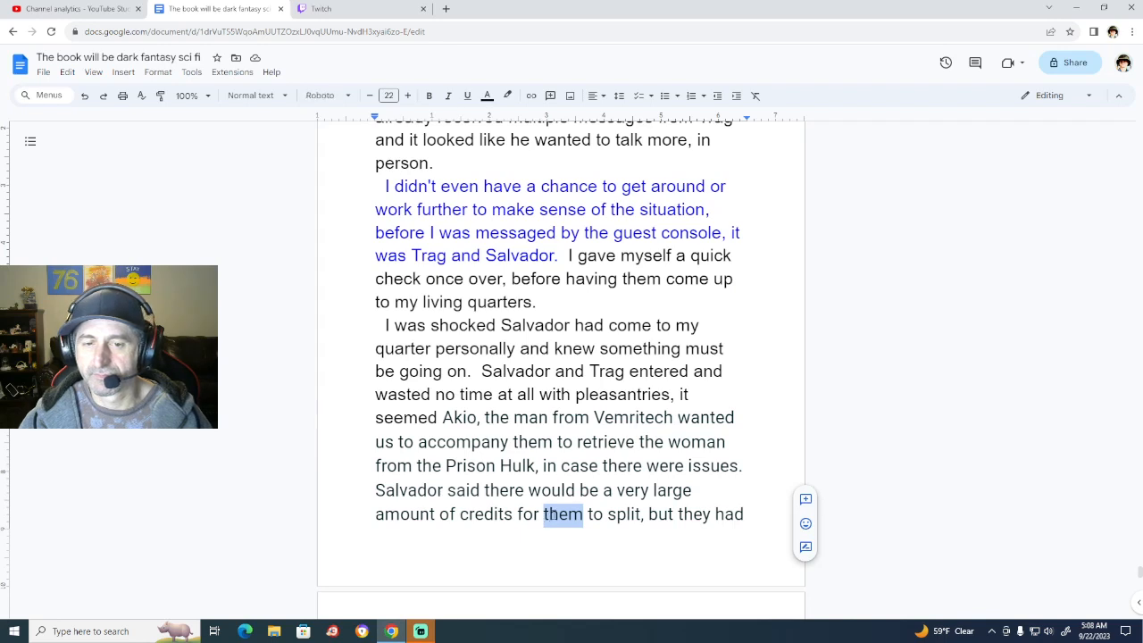
{"action": "type", "text": "us"}
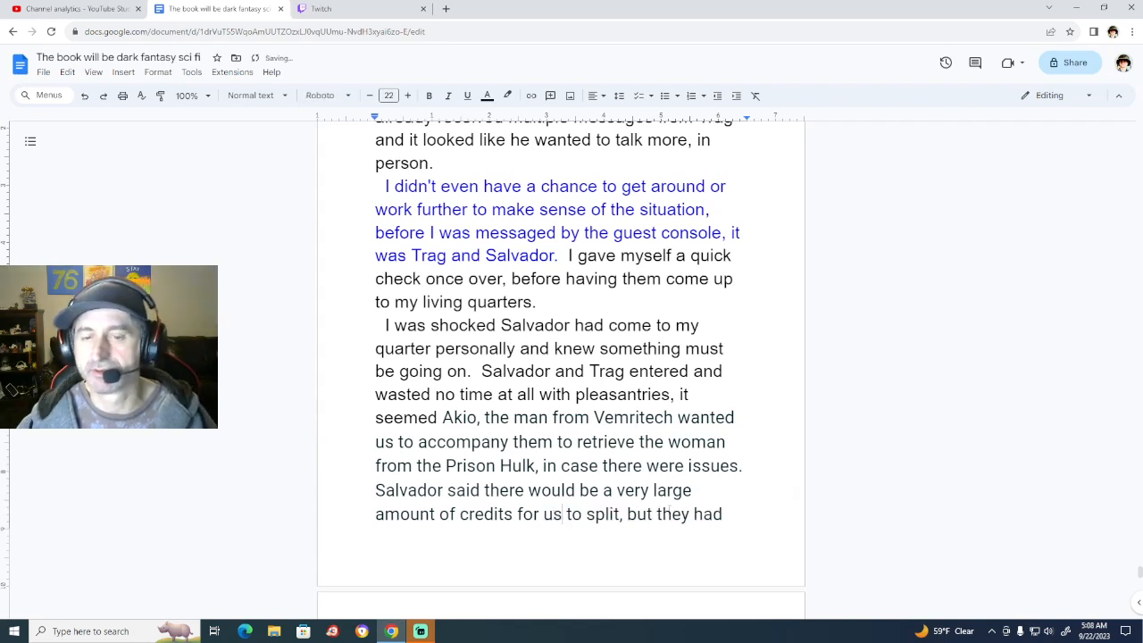
Replace "a double cross" with "betrayal" after "discourage the idea of", keeping the period directly after the word.
{"action": "scroll", "coordinate": [733, 513], "scroll_direction": "down", "scroll_amount": 1}
{"action": "scroll", "coordinate": [733, 513], "scroll_direction": "down", "scroll_amount": 2}
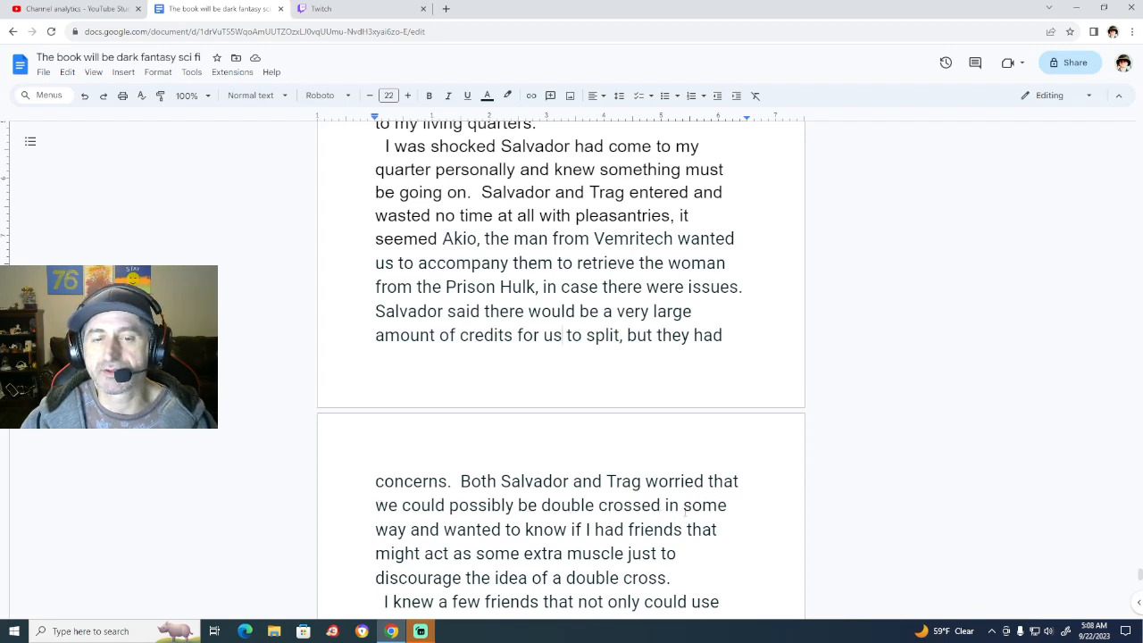
{"action": "scroll", "coordinate": [710, 507], "scroll_direction": "down", "scroll_amount": 1}
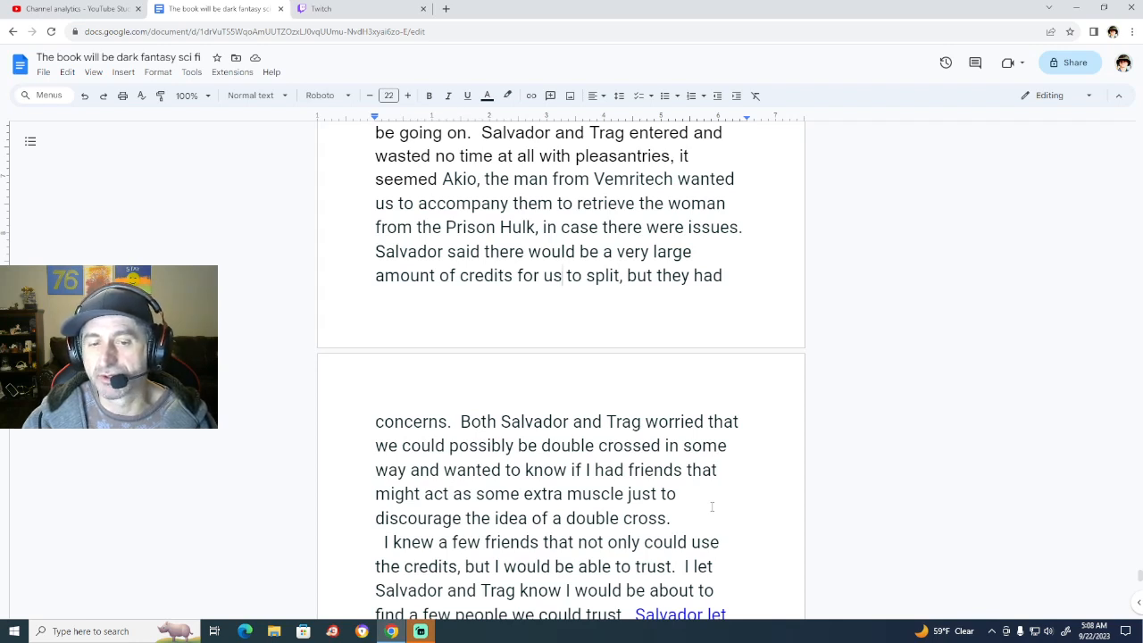
{"action": "scroll", "coordinate": [712, 507], "scroll_direction": "down", "scroll_amount": 1}
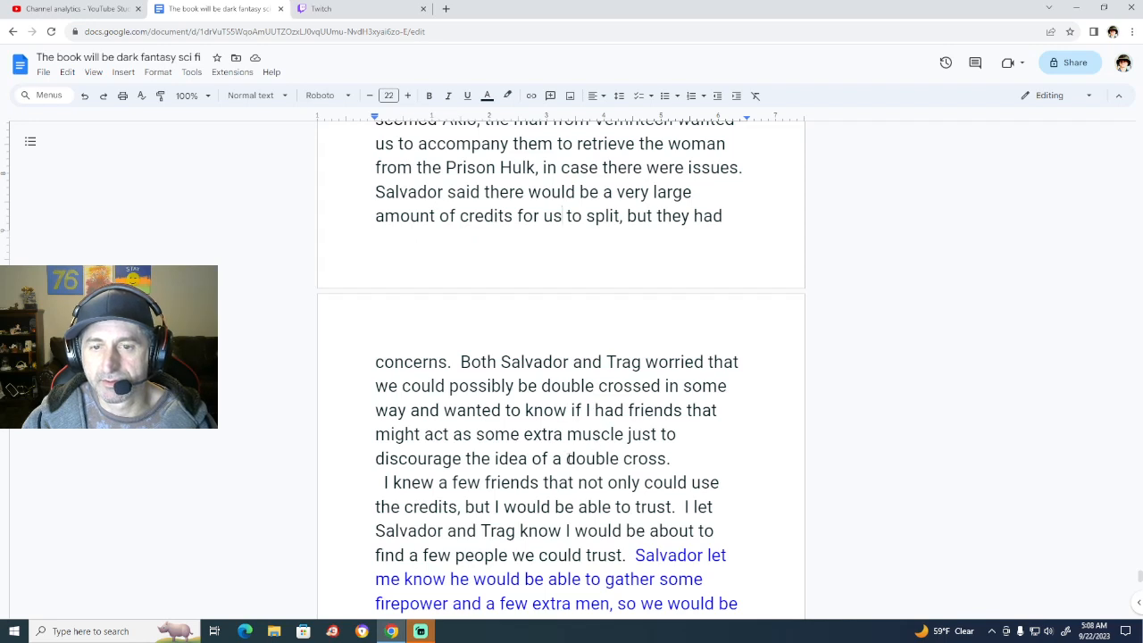
{"action": "left_click_drag", "start_coordinate": [566, 458], "coordinate": [669, 459]}
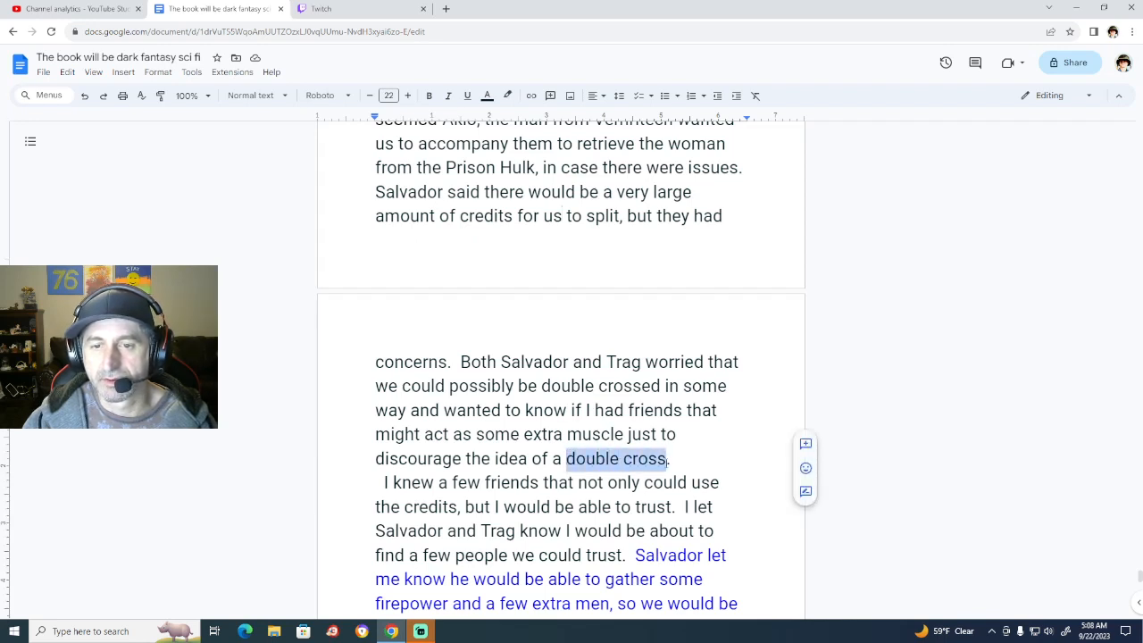
{"action": "key", "text": "BackSpace"}
{"action": "key", "text": "BackSpace"}
{"action": "key", "text": "BackSpace"}
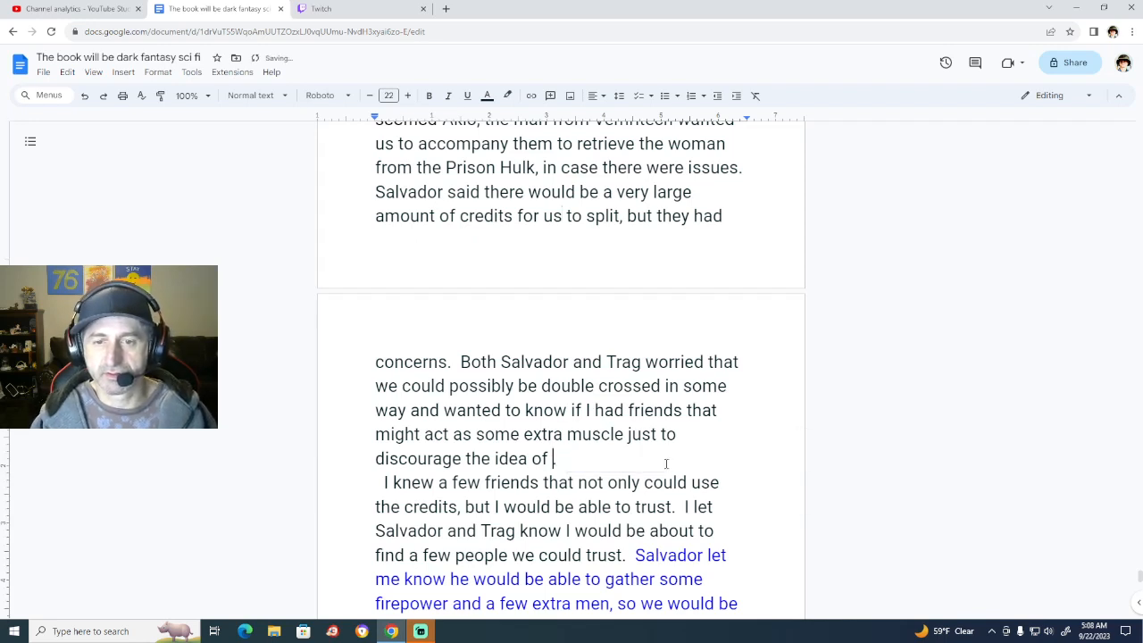
{"action": "type", "text": "betrayel"}
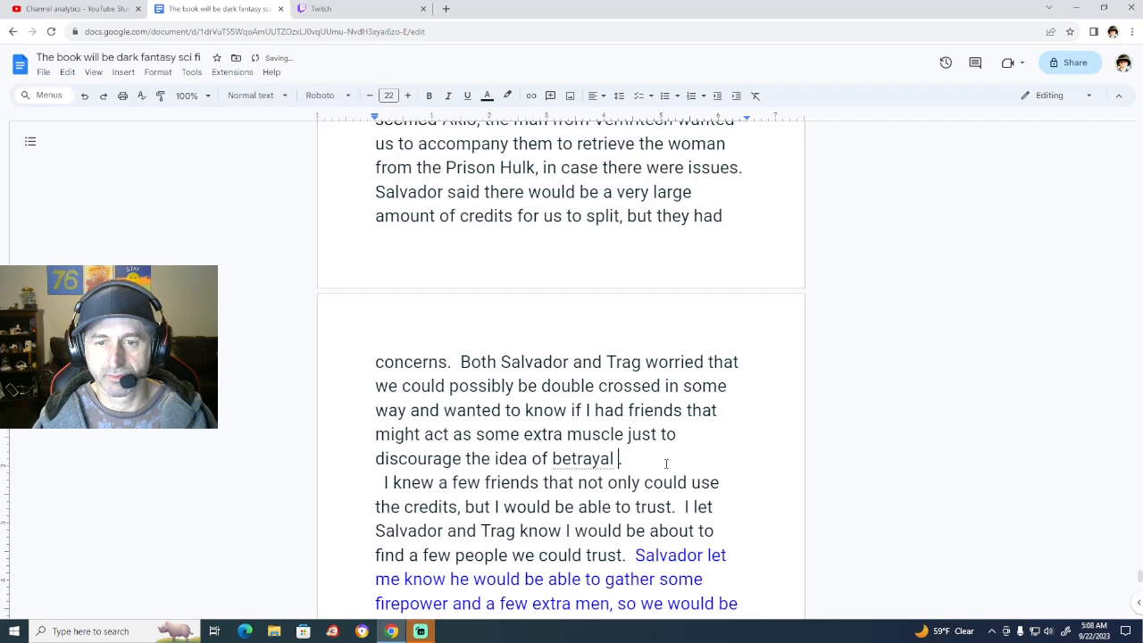
{"action": "key", "text": "BackSpace"}
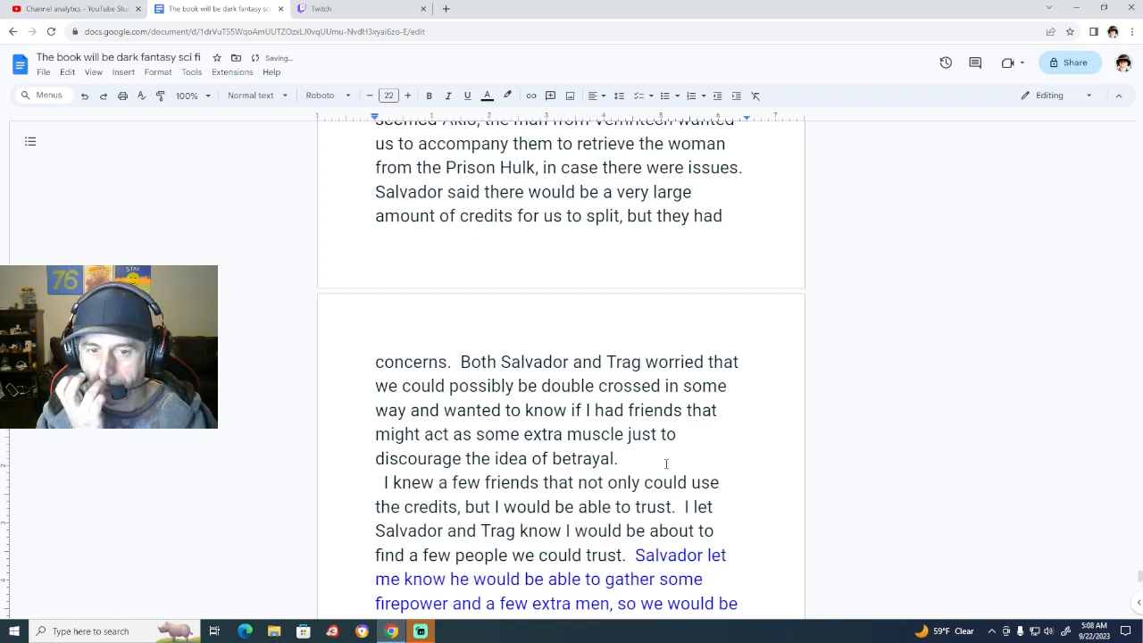
Color the passage from "I knew a few friends" to "find a few people we could trust." blue.
{"action": "scroll", "coordinate": [666, 463], "scroll_direction": "down", "scroll_amount": 5}
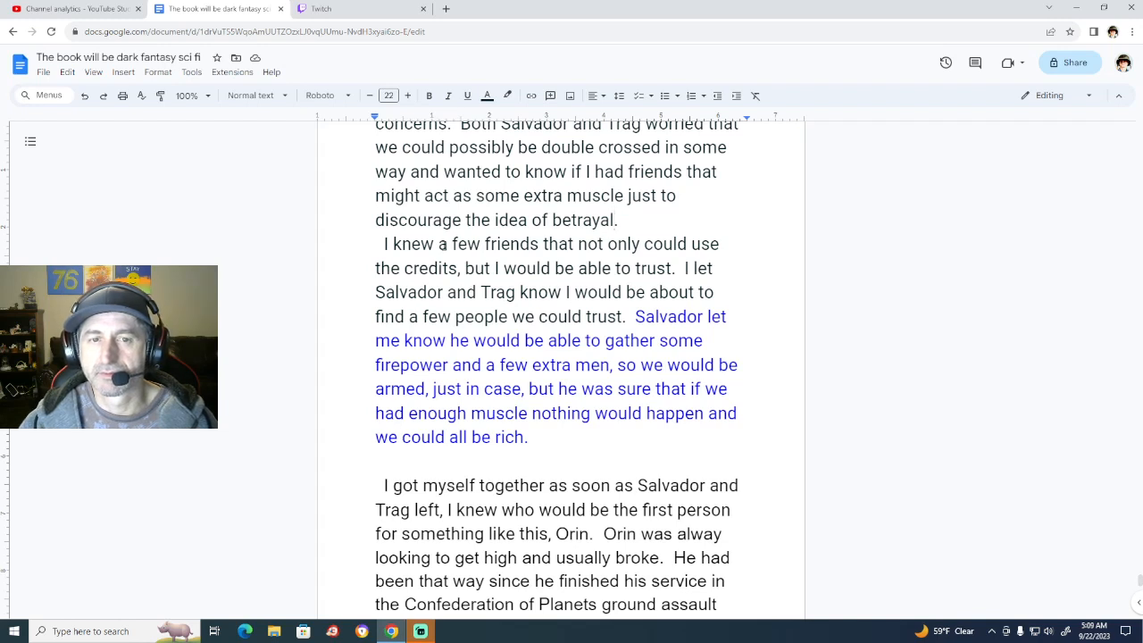
{"action": "left_click_drag", "start_coordinate": [378, 246], "coordinate": [627, 314]}
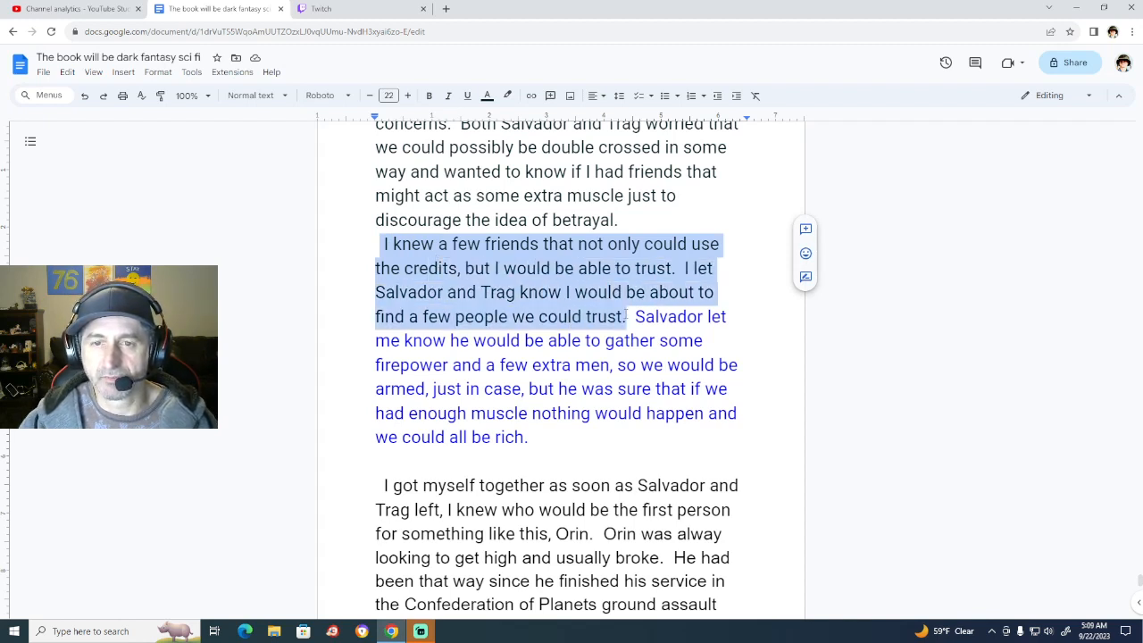
{"action": "left_click", "coordinate": [467, 95]}
{"action": "left_click", "coordinate": [467, 95]}
{"action": "left_click", "coordinate": [488, 95]}
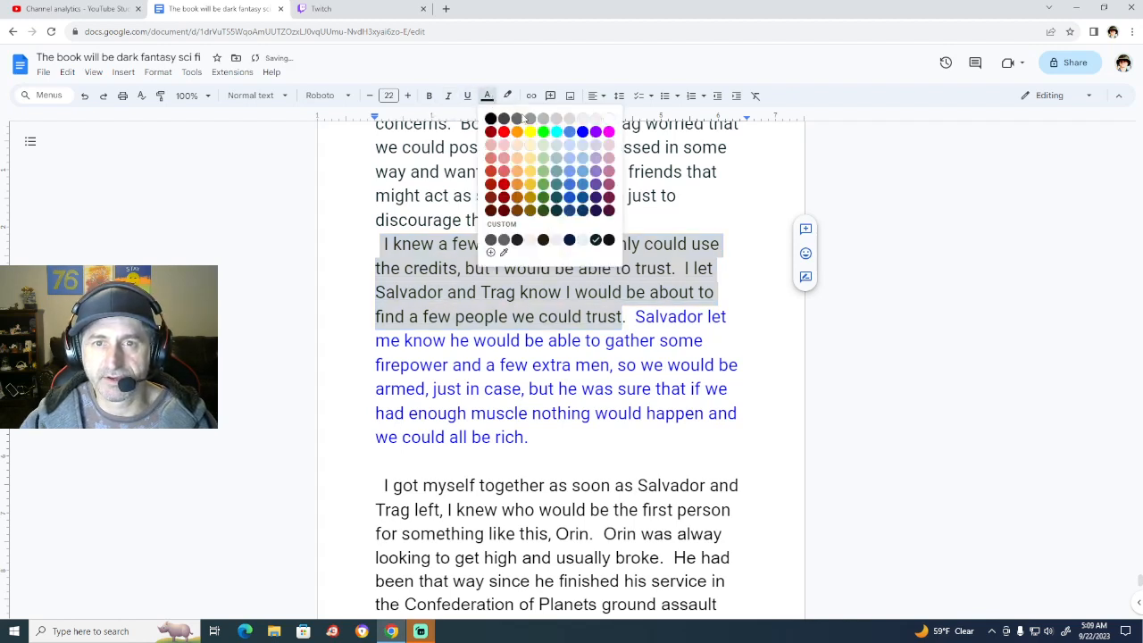
{"action": "left_click", "coordinate": [583, 134]}
{"action": "left_click", "coordinate": [645, 366]}
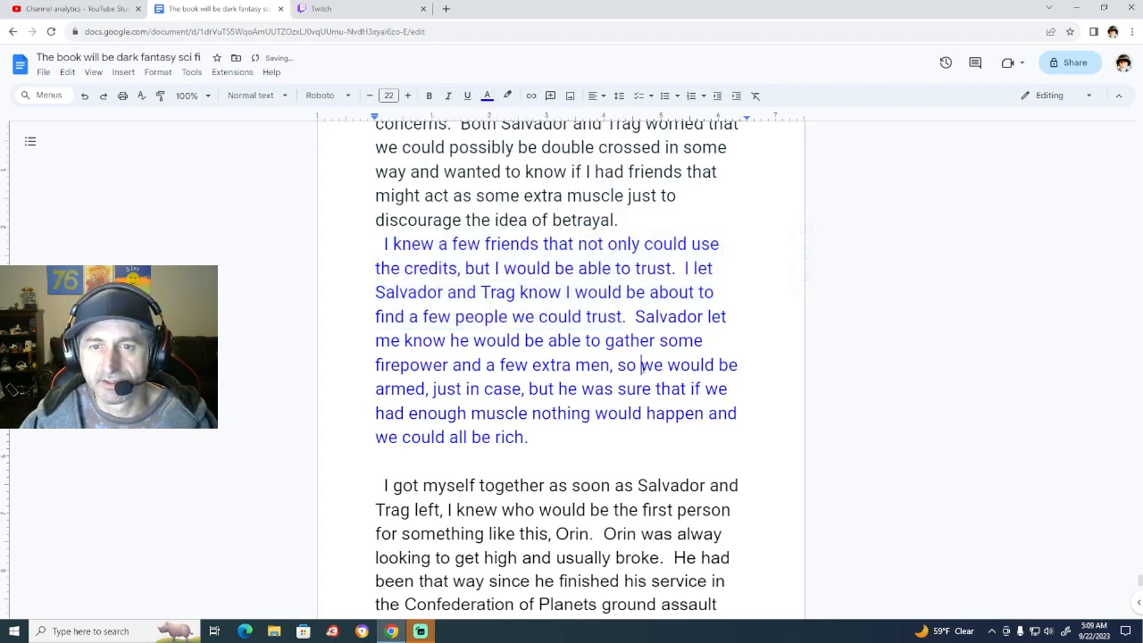
Copy "as Salvador and Trag left" to the start of the "I got myself together" paragraph and capitalize its first word.
{"action": "scroll", "coordinate": [639, 371], "scroll_direction": "down", "scroll_amount": 1}
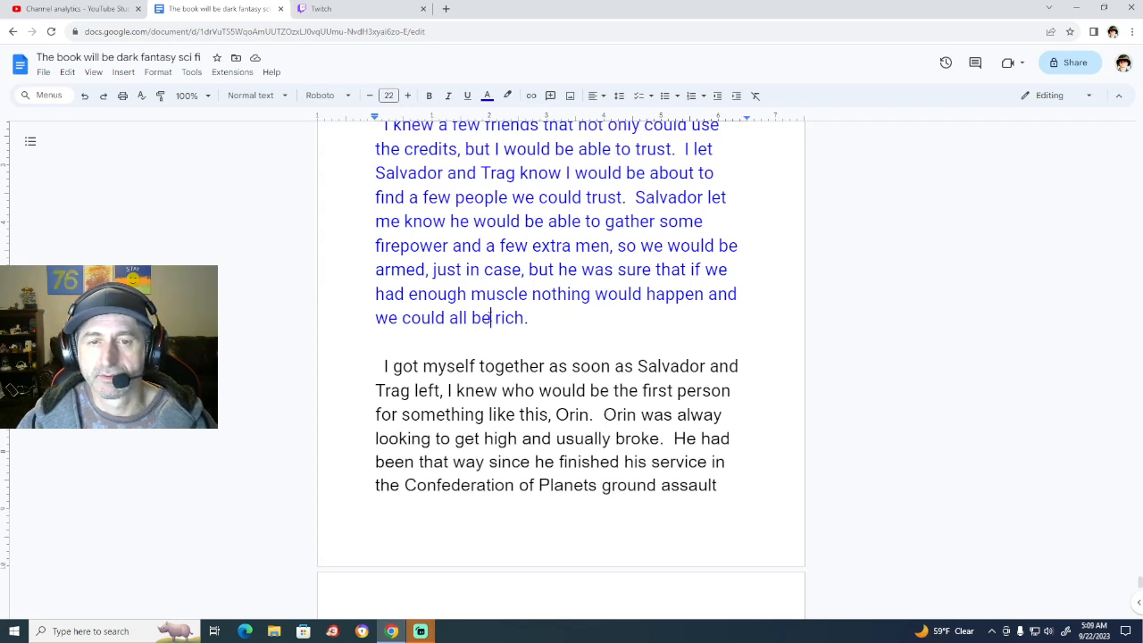
{"action": "scroll", "coordinate": [492, 318], "scroll_direction": "down", "scroll_amount": 3}
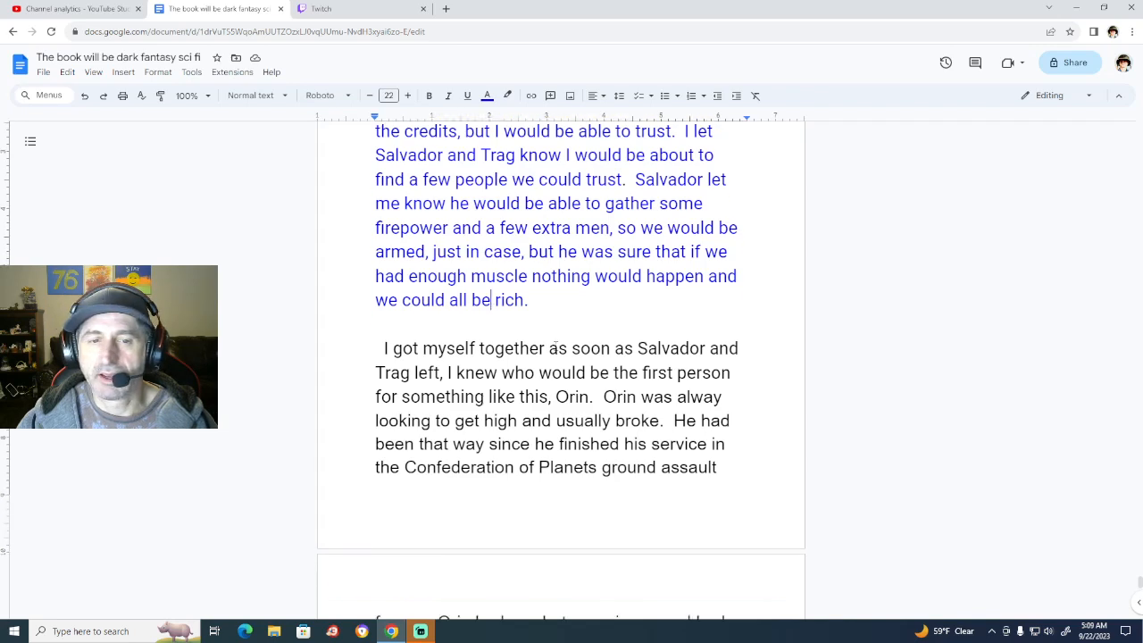
{"action": "scroll", "coordinate": [488, 330], "scroll_direction": "up", "scroll_amount": 2}
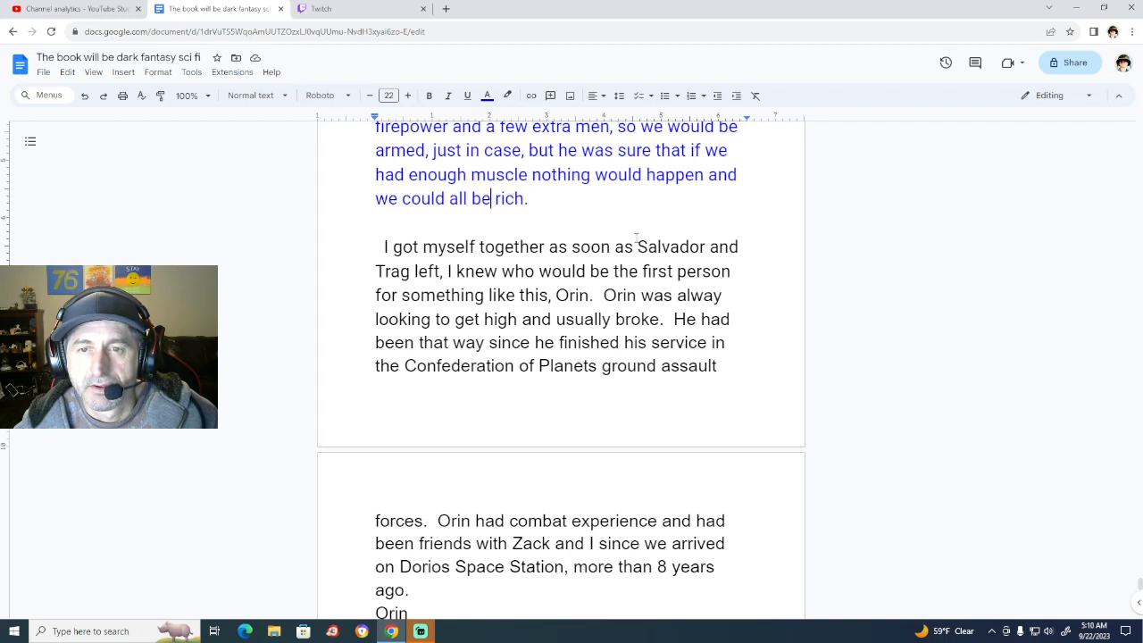
{"action": "left_click_drag", "start_coordinate": [614, 247], "coordinate": [442, 272]}
{"action": "key", "text": "ctrl+c"}
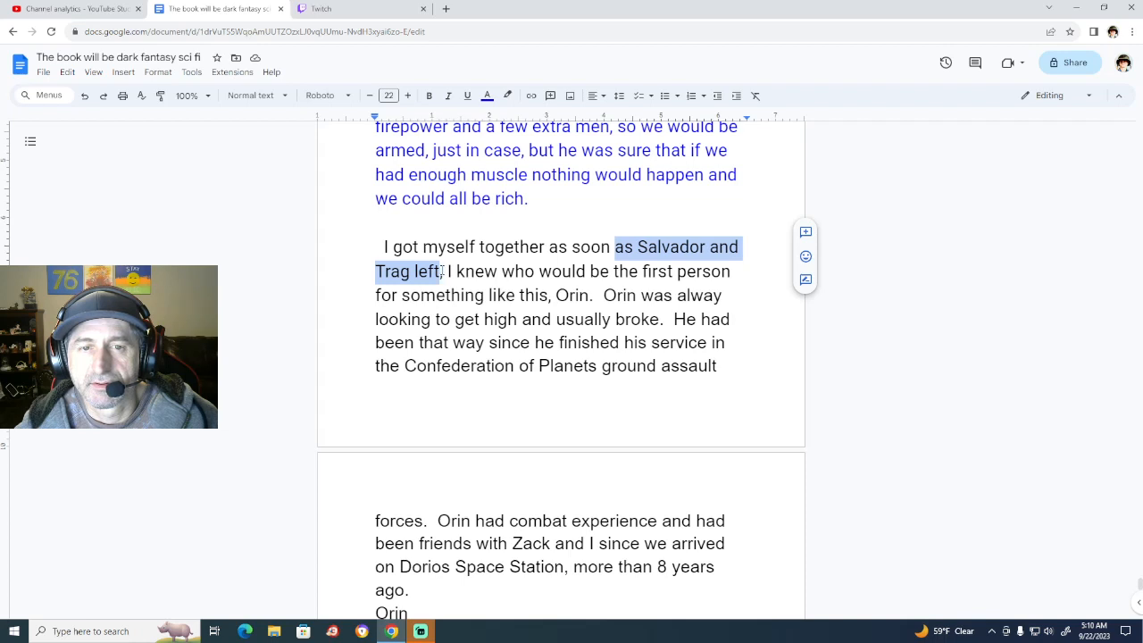
{"action": "left_click", "coordinate": [381, 246]}
{"action": "key", "text": "ctrl+v"}
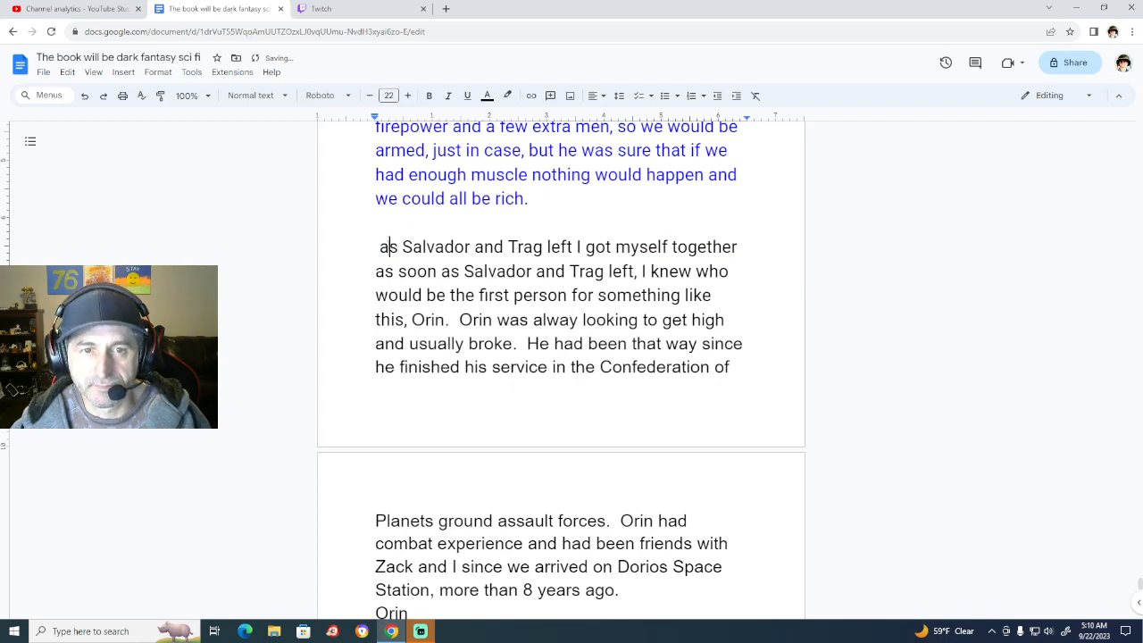
{"action": "left_click", "coordinate": [391, 247]}
{"action": "key", "text": "BackSpace"}
{"action": "type", "text": "A"}
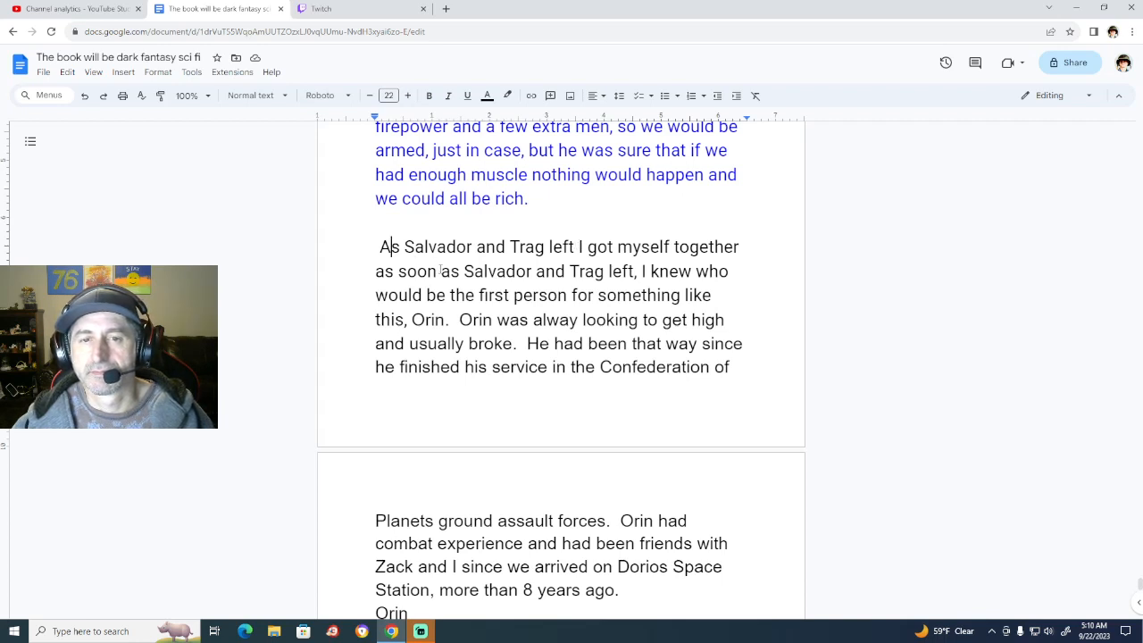
Copy "as soon" in front of "As Salvador and Trag left" at the paragraph's start and capitalize it to "As soon".
{"action": "left_click_drag", "start_coordinate": [440, 272], "coordinate": [375, 271]}
{"action": "key", "text": "ctrl+c"}
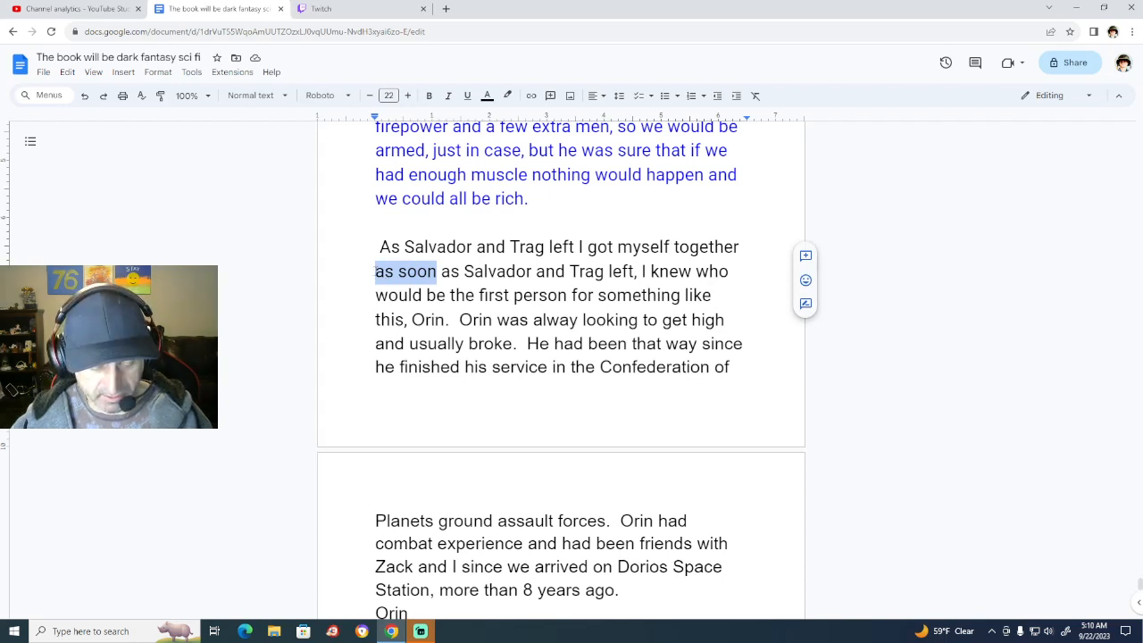
{"action": "left_click", "coordinate": [380, 247]}
{"action": "key", "text": "ctrl+v"}
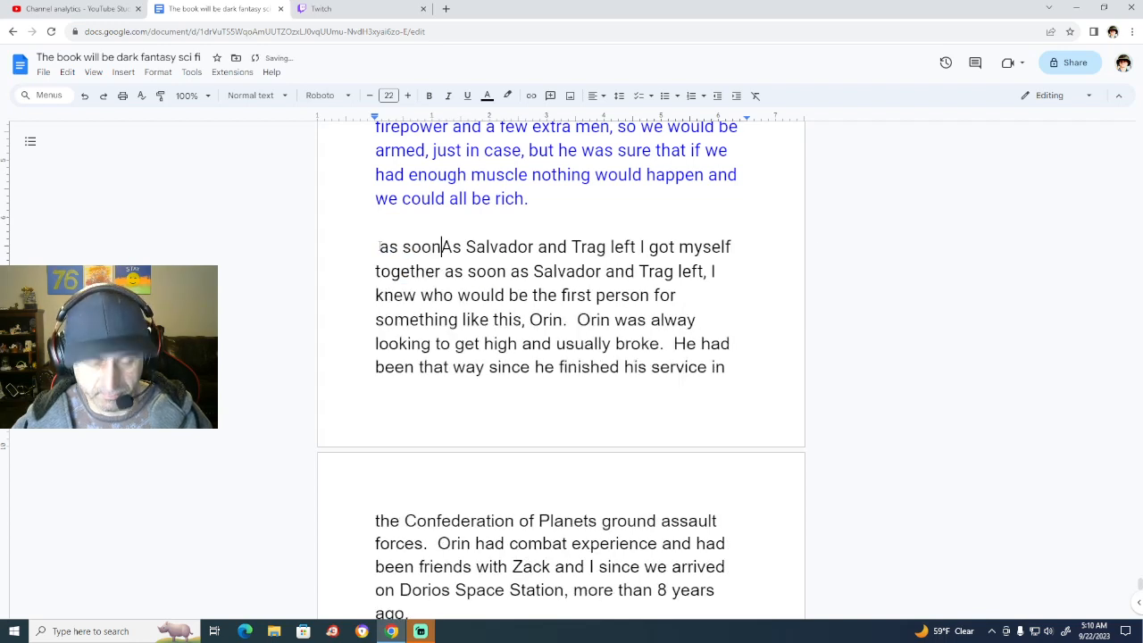
{"action": "left_click", "coordinate": [390, 247]}
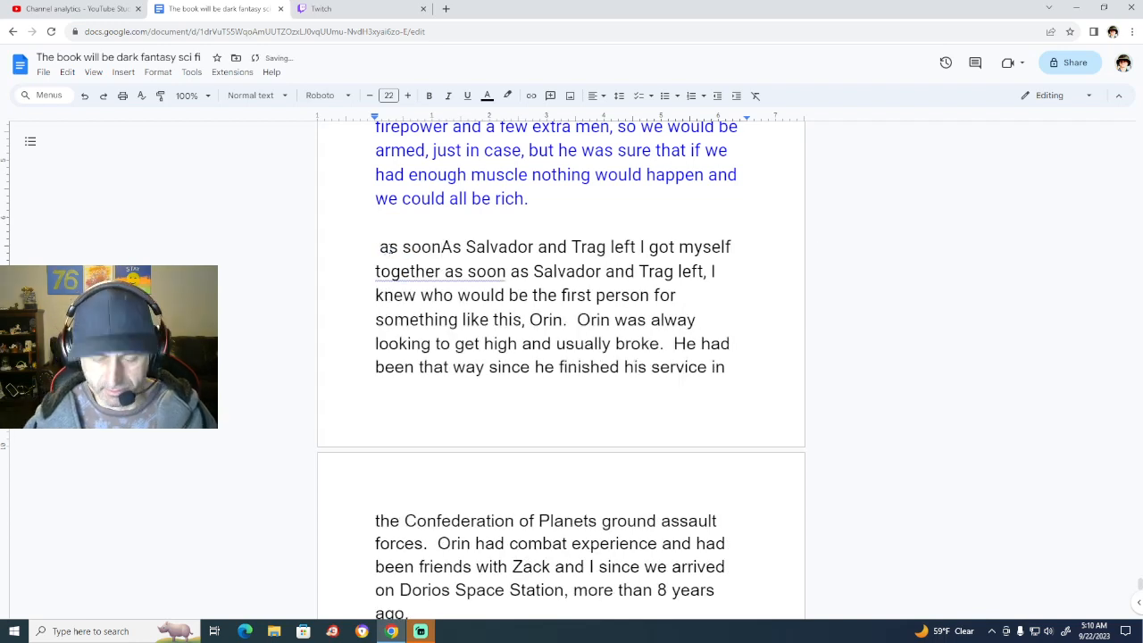
{"action": "key", "text": "BackSpace"}
{"action": "key", "text": "BackSpace"}
{"action": "type", "text": "A"}
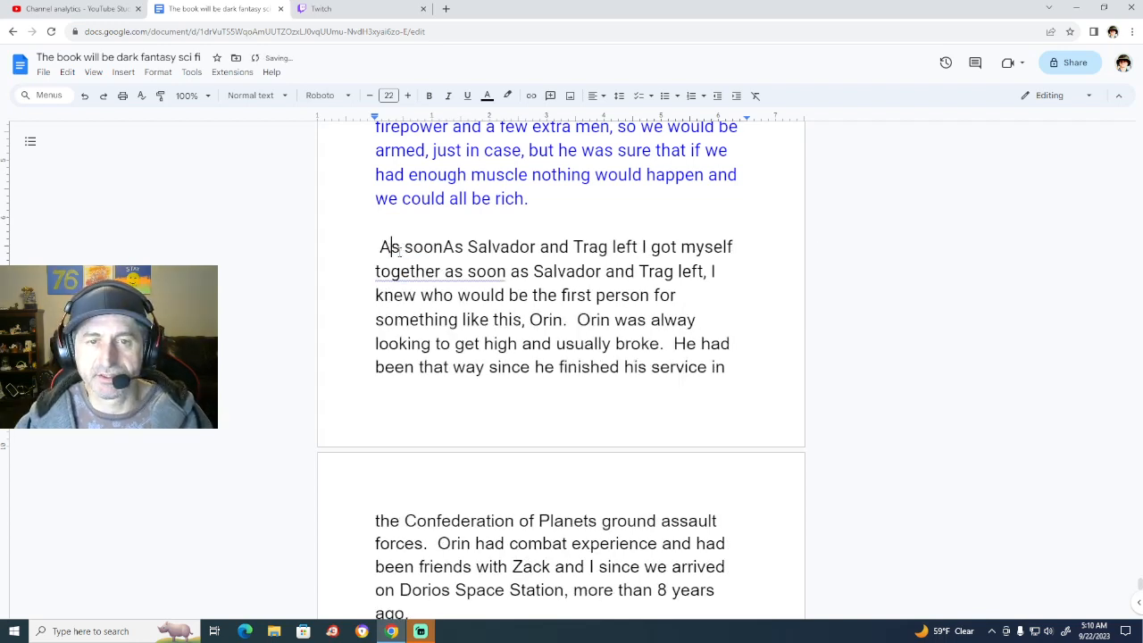
Correct the opening clause to read "As soon as Salvador and Trag left," with a lowercase second "as", a separating space and a comma.
{"action": "left_click", "coordinate": [456, 245]}
{"action": "key", "text": "BackSpace"}
{"action": "type", "text": "a"}
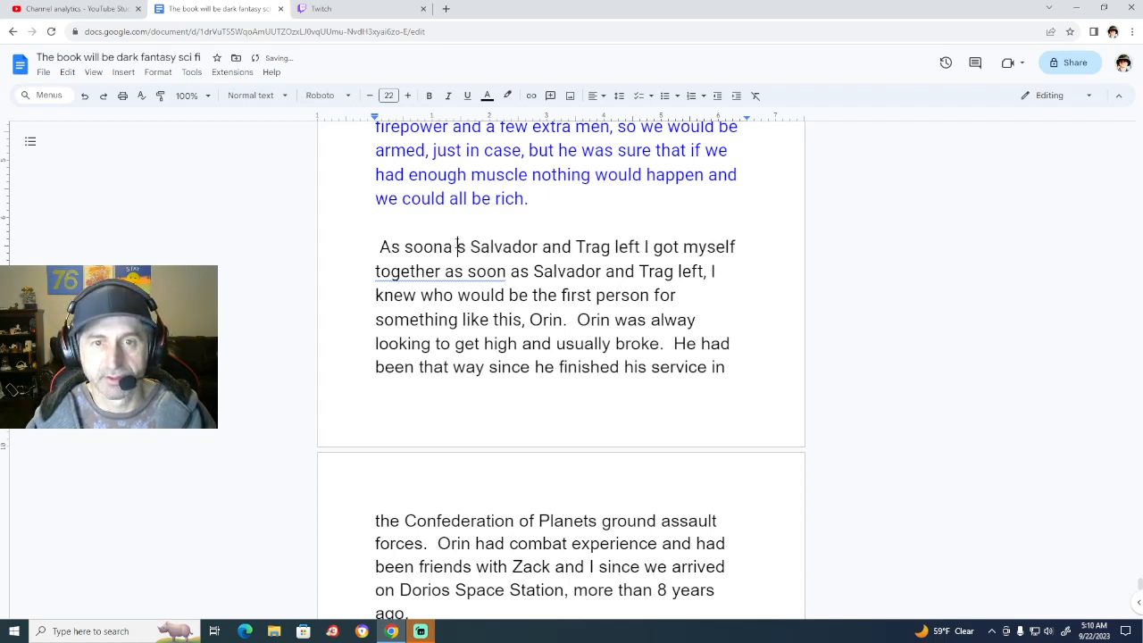
{"action": "key", "text": "BackSpace"}
{"action": "key", "text": "BackSpace"}
{"action": "type", "text": "a"}
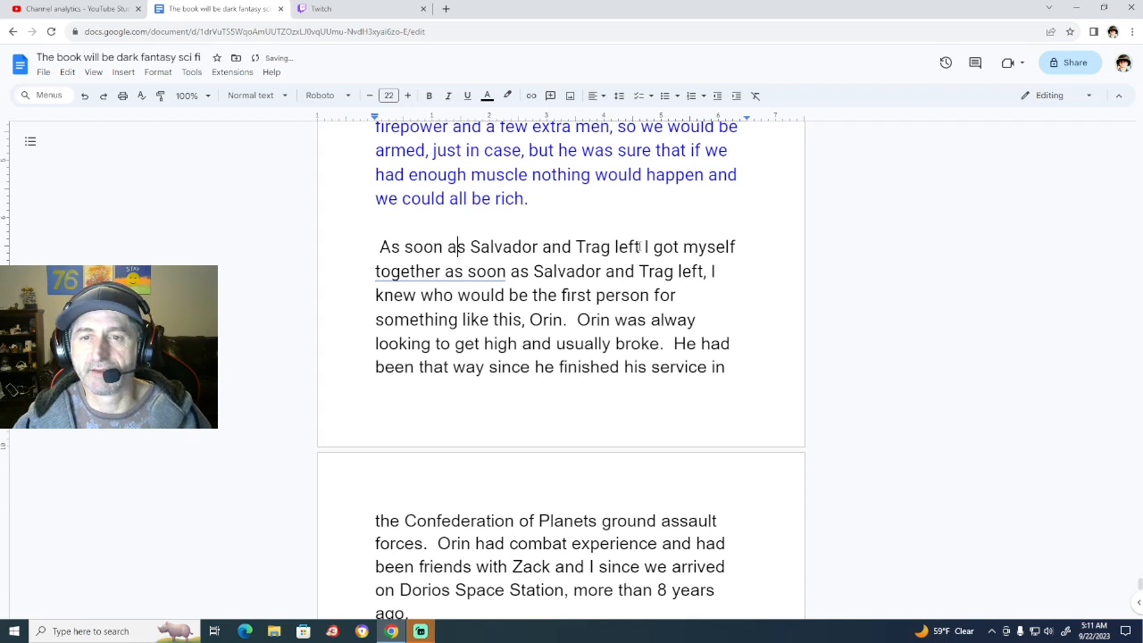
{"action": "left_click", "coordinate": [640, 247]}
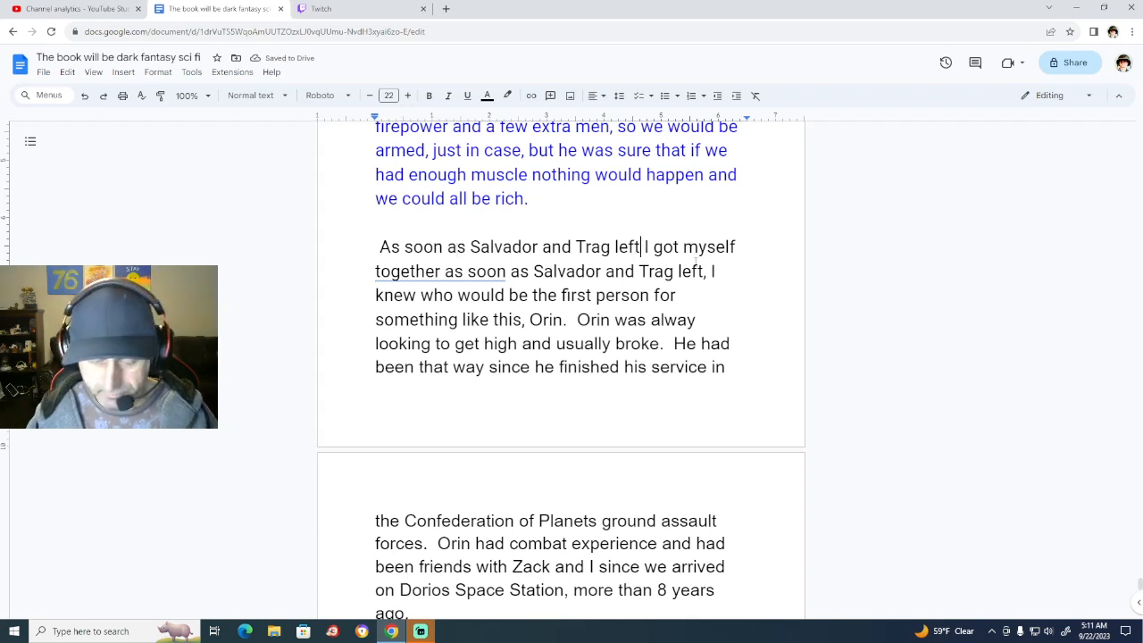
{"action": "type", "text": ","}
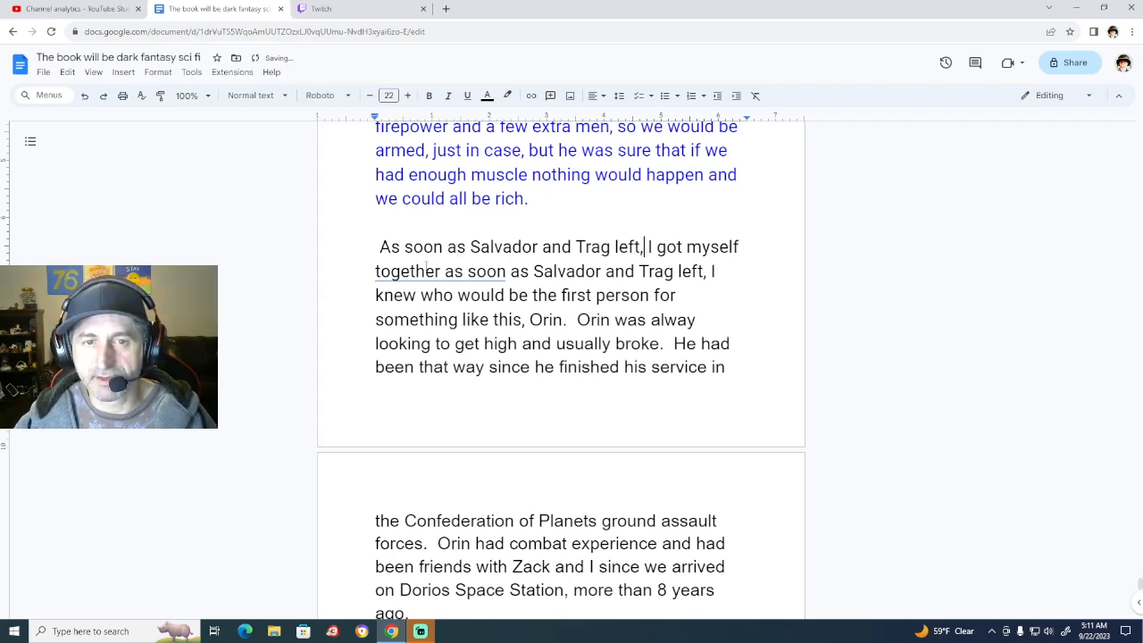
Delete the duplicate "as soon as Salvador and Trag left," after "together" and end that sentence with a period before "I knew".
{"action": "left_click_drag", "start_coordinate": [444, 272], "coordinate": [704, 277]}
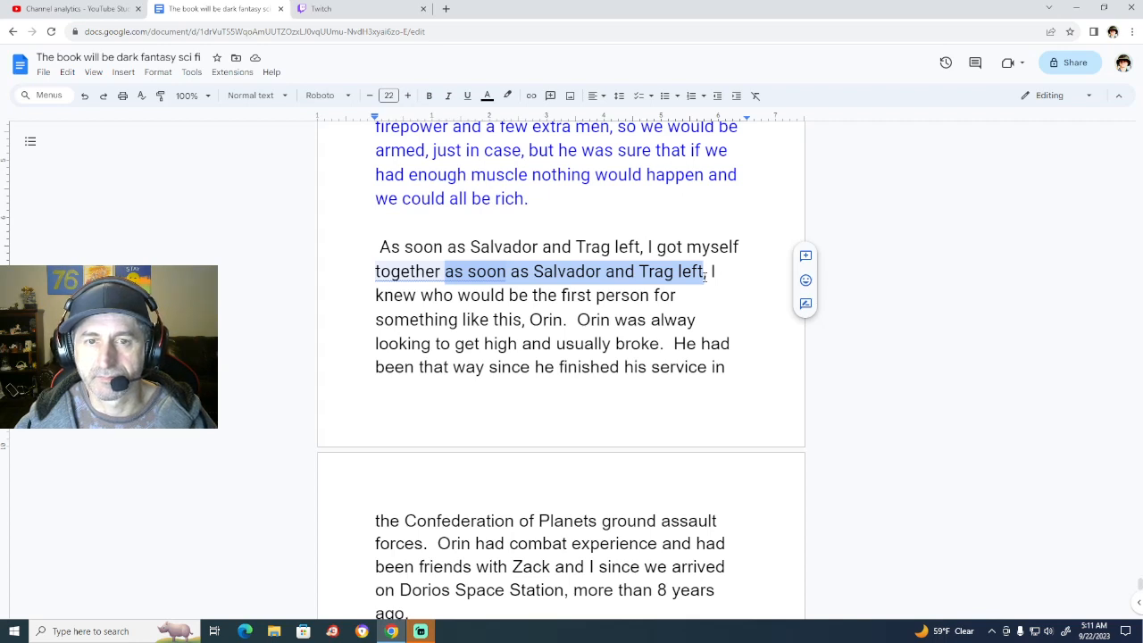
{"action": "left_click_drag", "start_coordinate": [705, 276], "coordinate": [706, 277]}
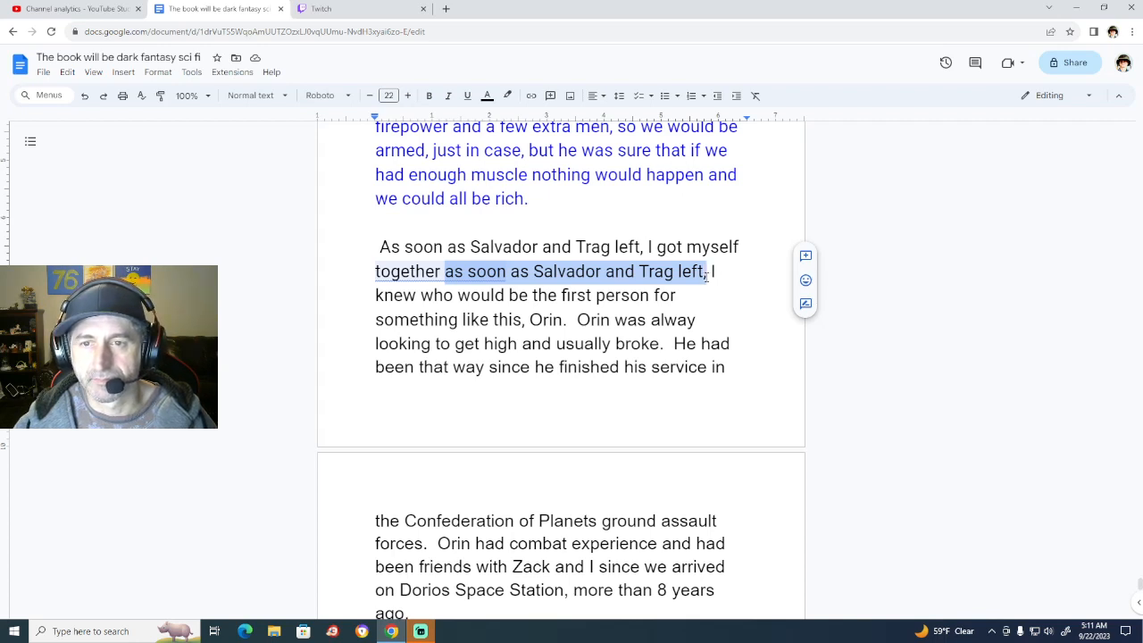
{"action": "key", "text": "BackSpace"}
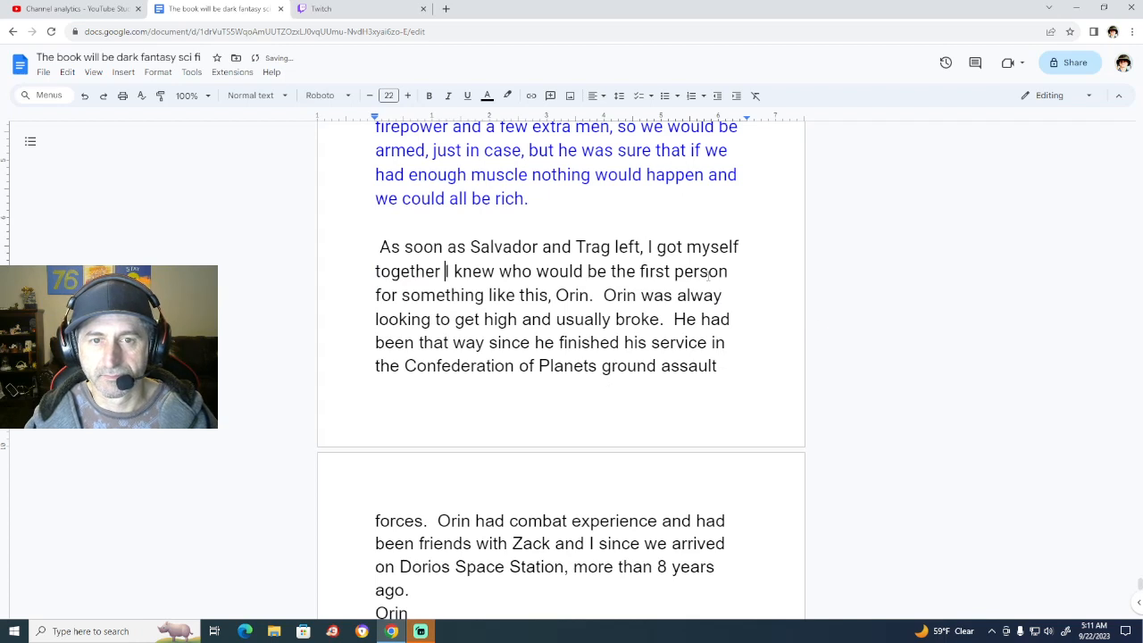
{"action": "key", "text": "BackSpace"}
{"action": "type", "text": "."}
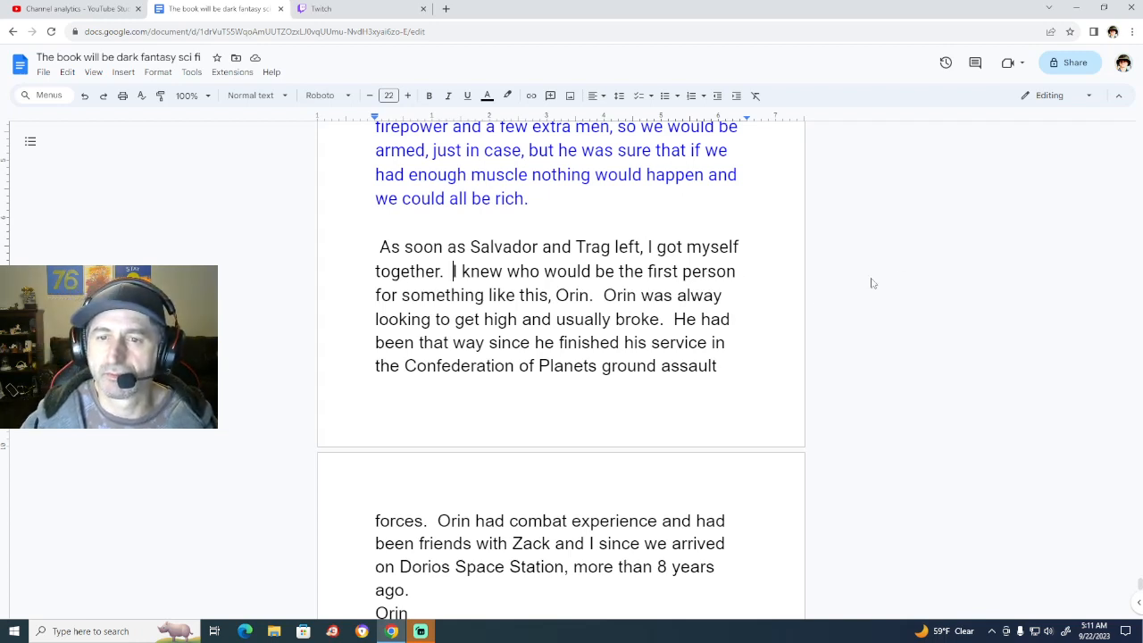
Insert "He" before "was alway looking" and start that sentence on a new line after "Orin".
{"action": "left_click", "coordinate": [638, 295]}
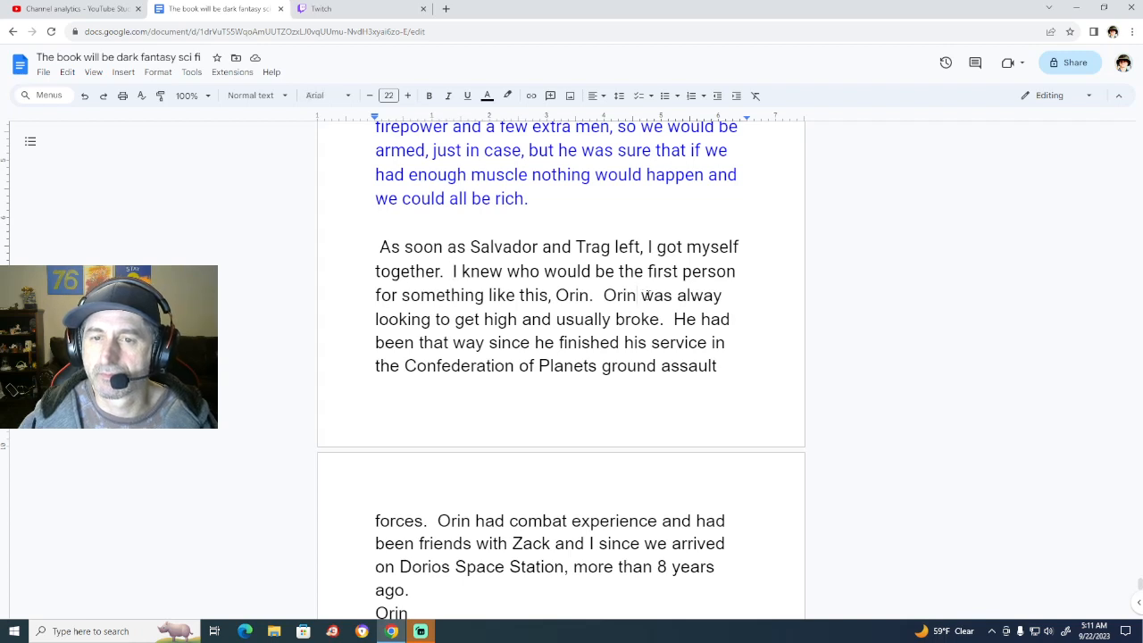
{"action": "type", "text": "he"}
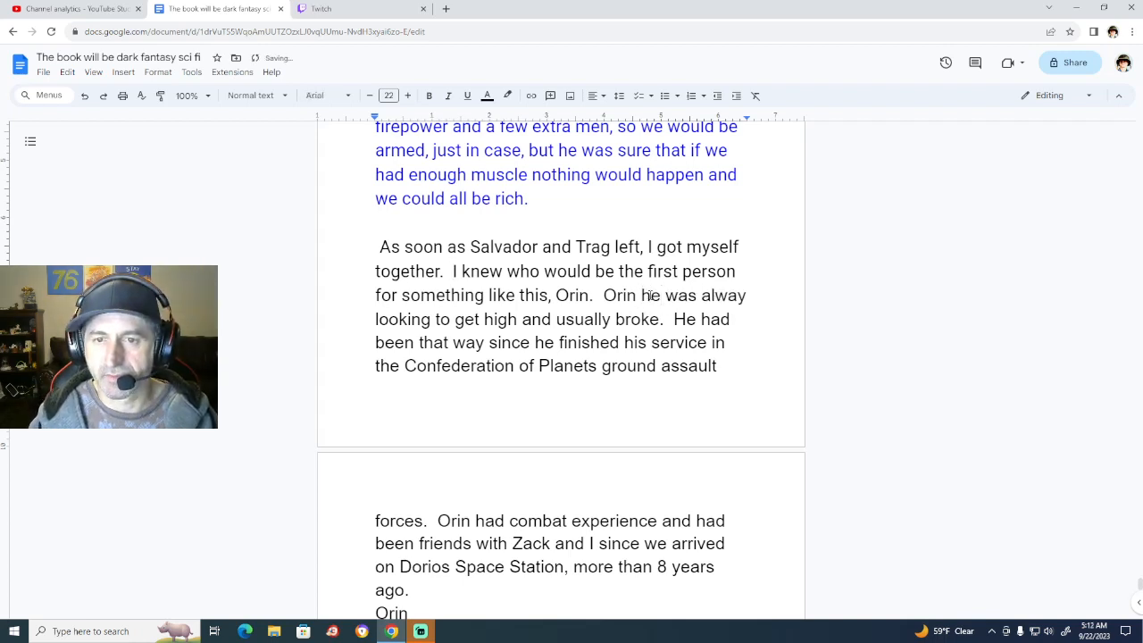
{"action": "left_click", "coordinate": [651, 295]}
{"action": "key", "text": "BackSpace"}
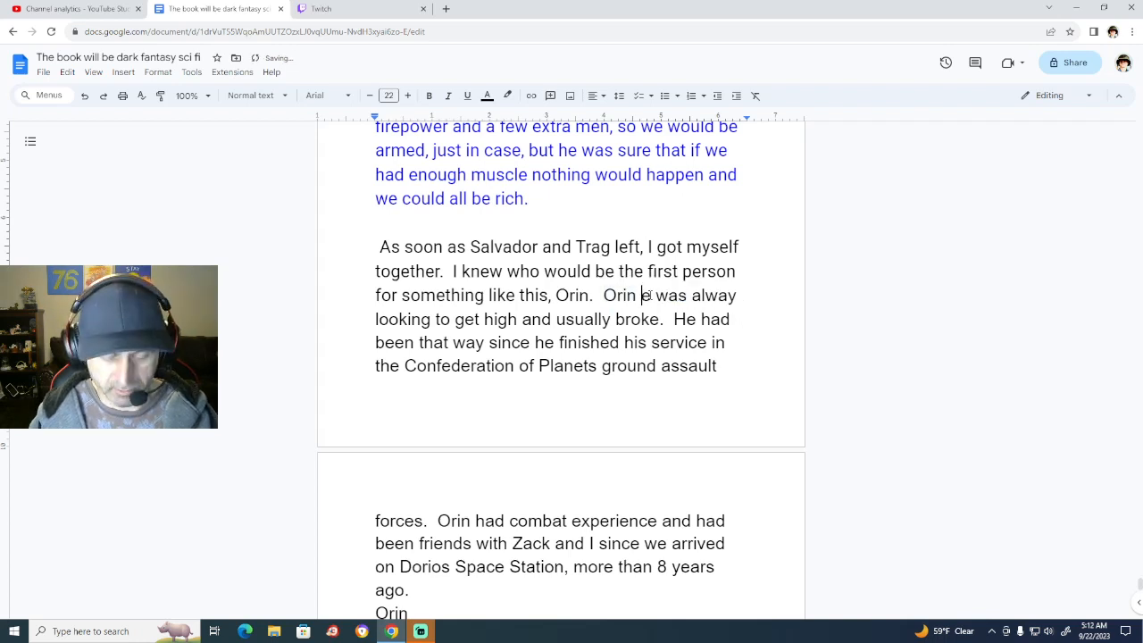
{"action": "type", "text": "H"}
{"action": "key", "text": "Left"}
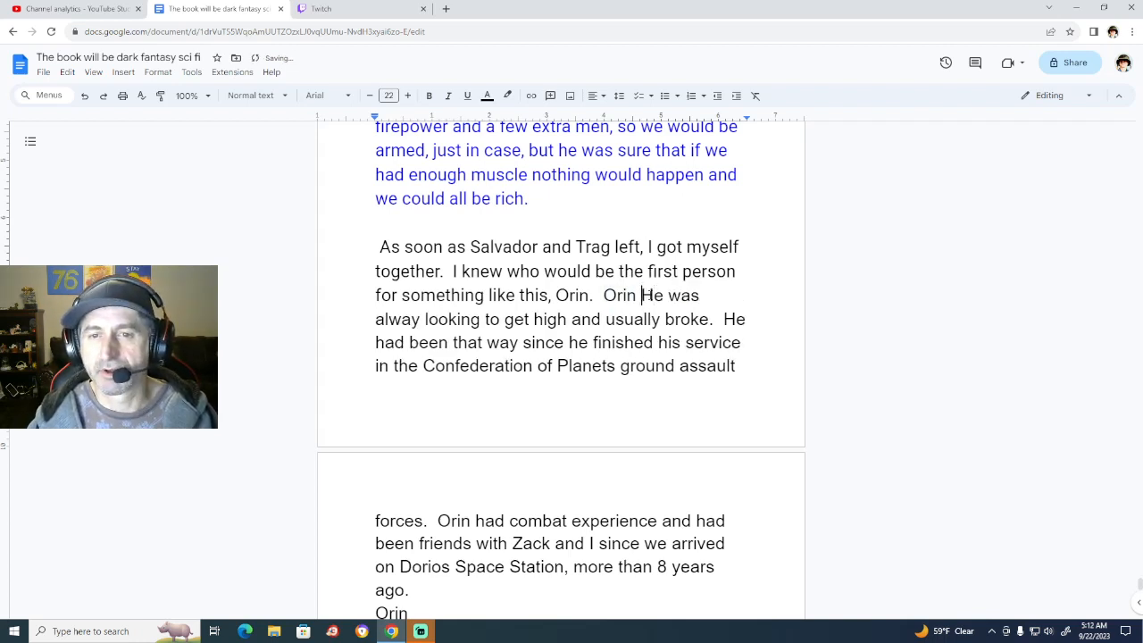
{"action": "key", "text": "Return"}
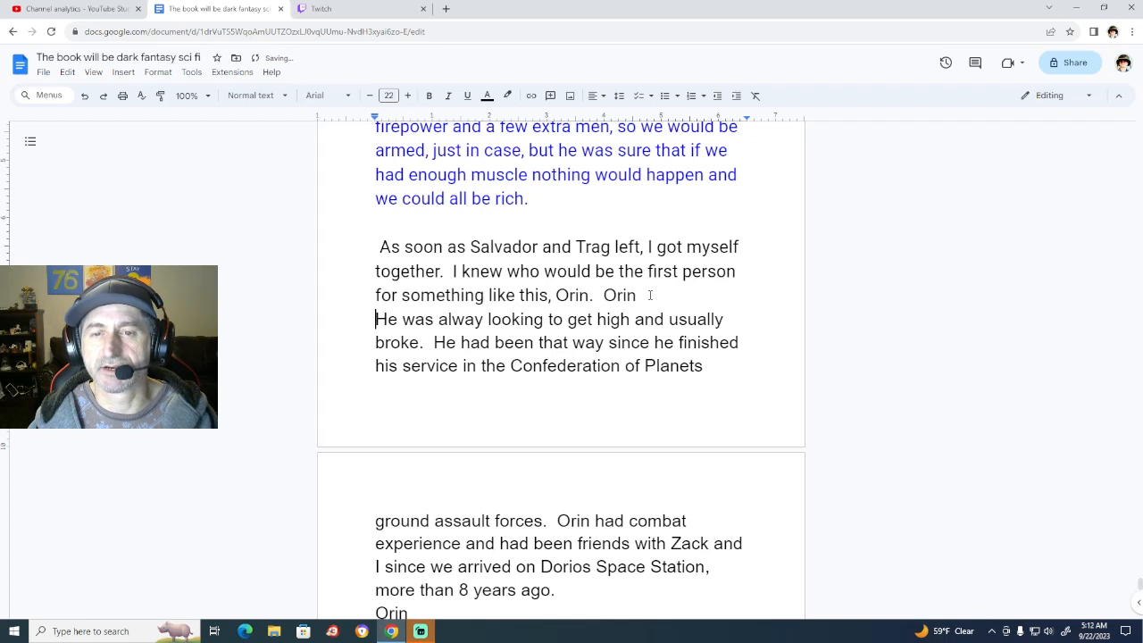
{"action": "left_click", "coordinate": [639, 295]}
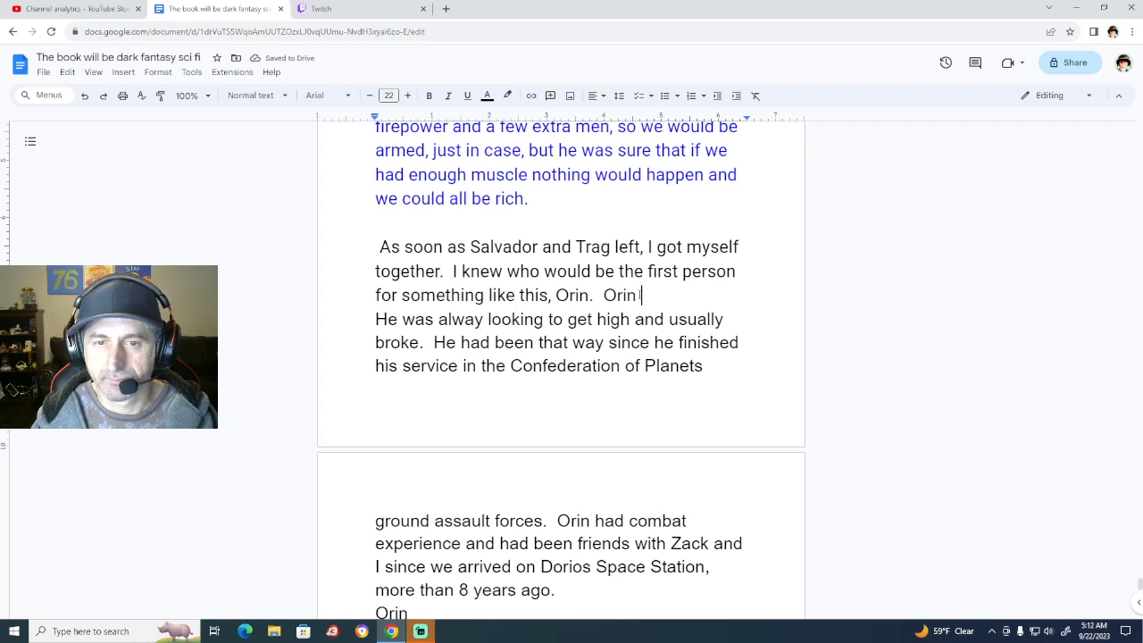
{"action": "type", "text": "had"}
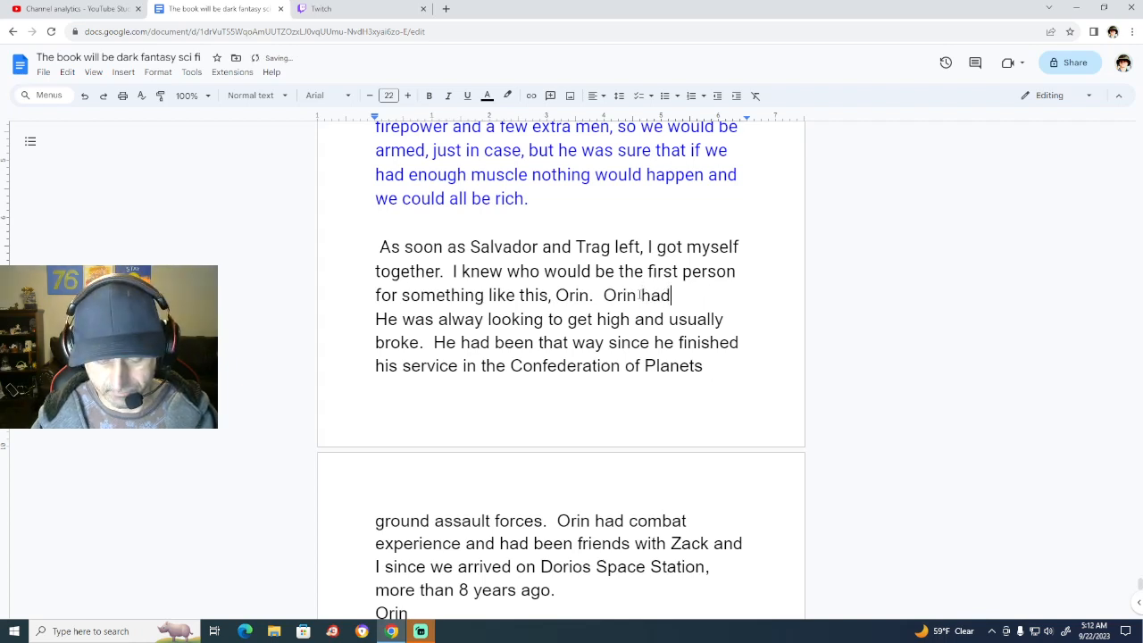
{"action": "type", "text": " combat"}
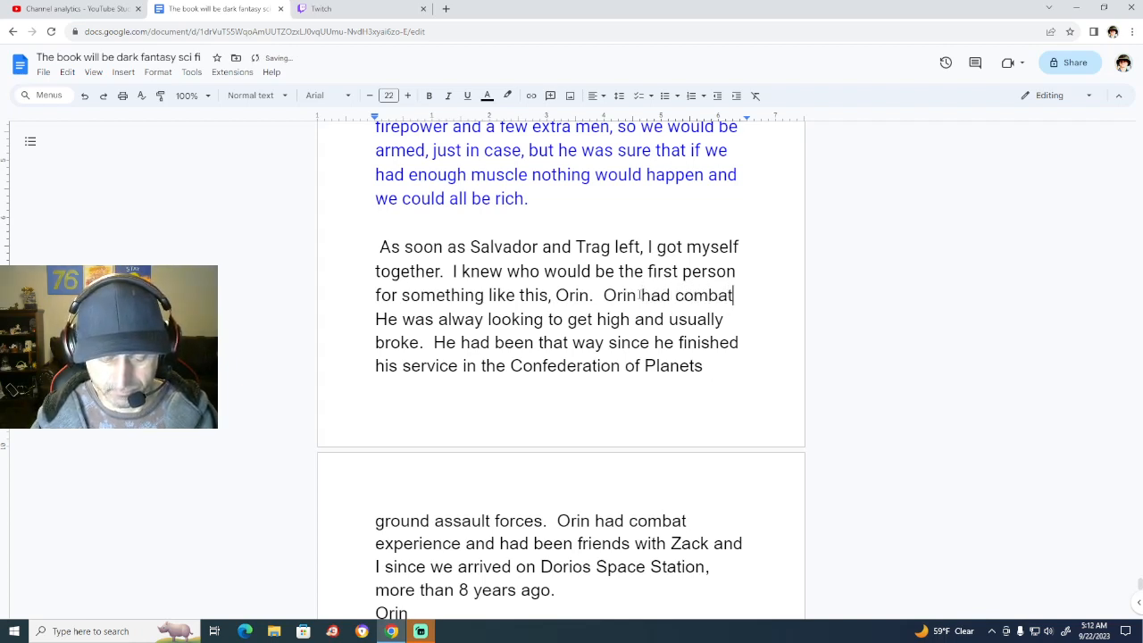
{"action": "type", "text": " experience "}
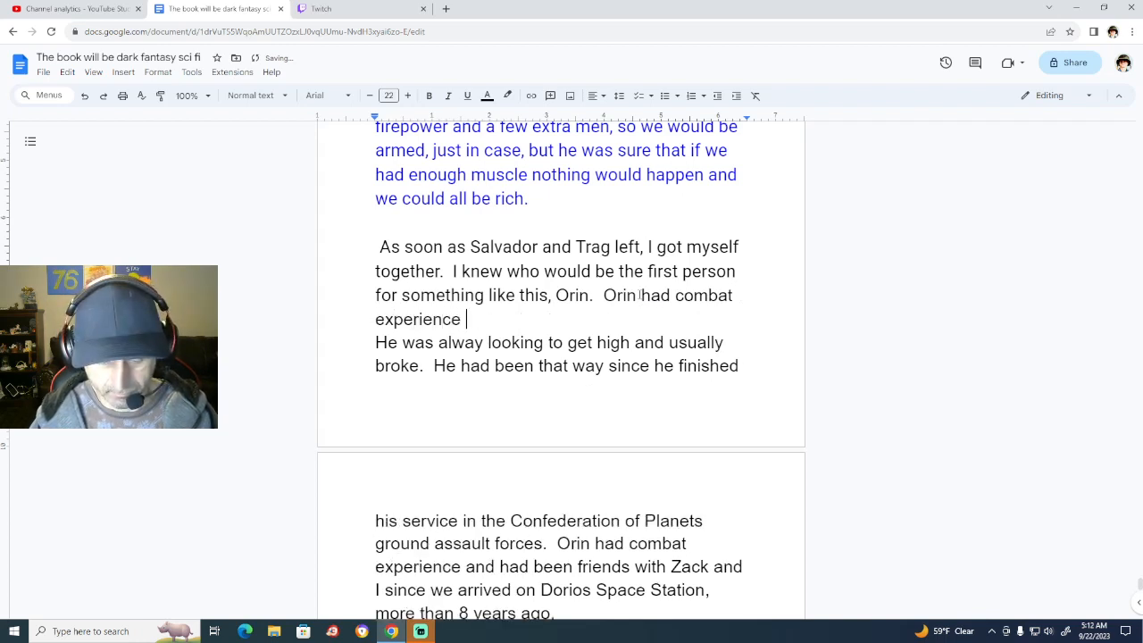
{"action": "type", "text": "fr"}
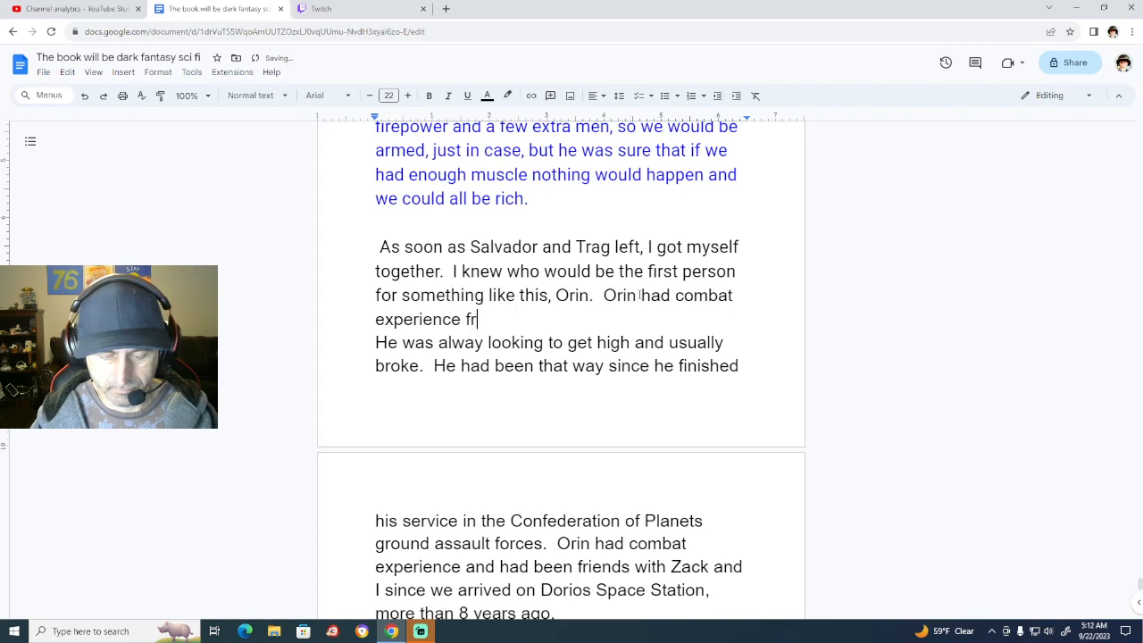
{"action": "type", "text": "o"}
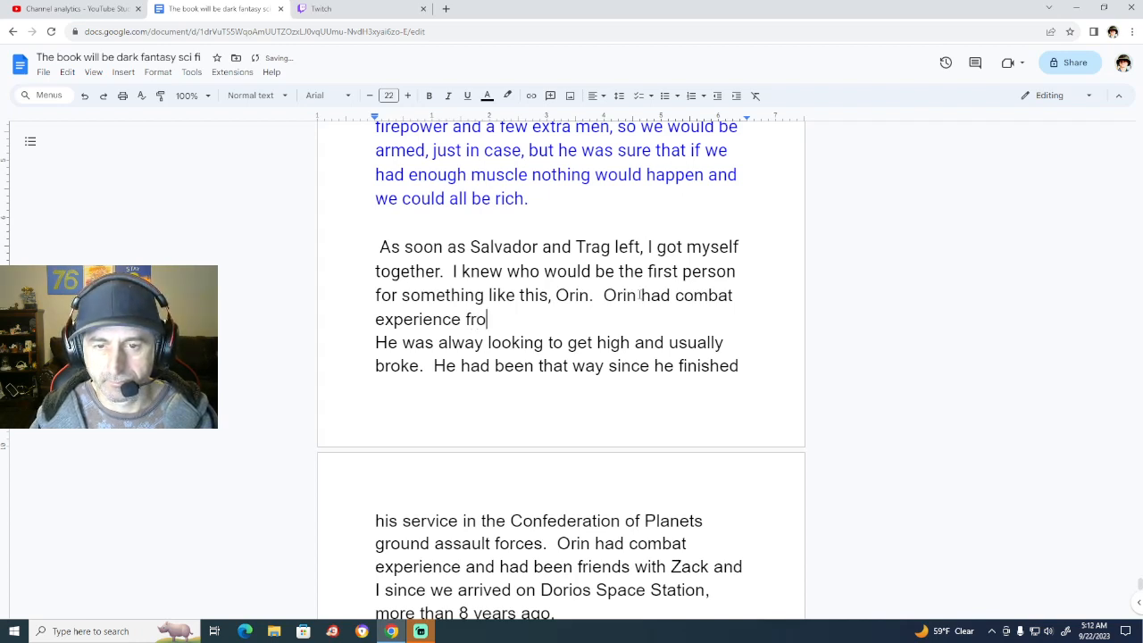
{"action": "key", "text": "BackSpace"}
{"action": "key", "text": "BackSpace"}
{"action": "key", "text": "BackSpace"}
{"action": "key", "text": "BackSpace"}
{"action": "key", "text": "BackSpace"}
{"action": "key", "text": "BackSpace"}
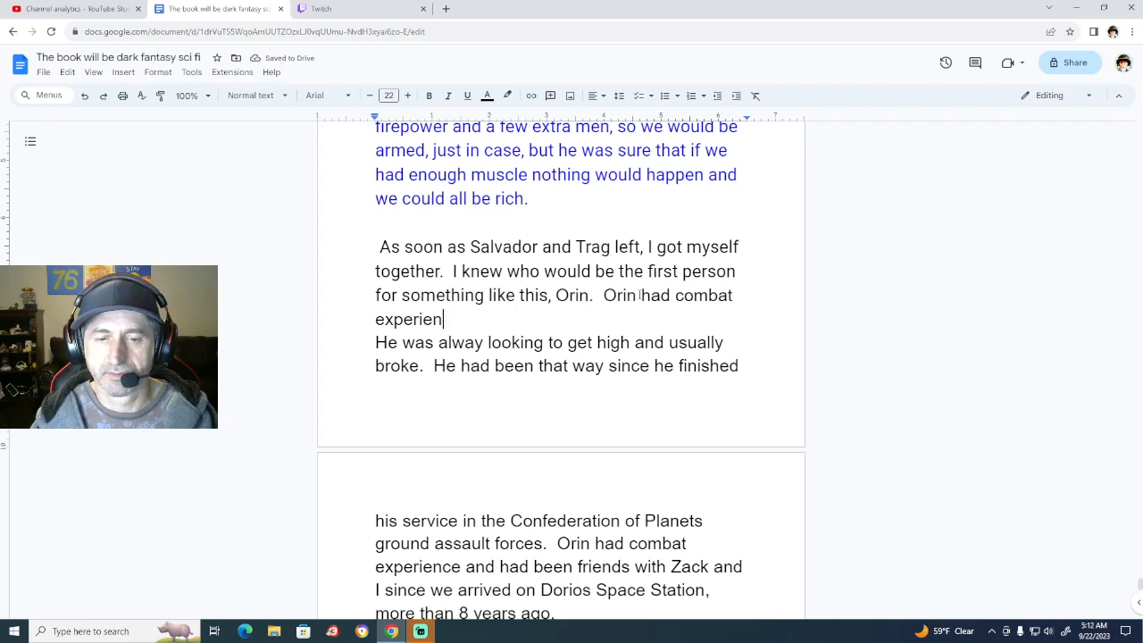
{"action": "key", "text": "BackSpace"}
{"action": "key", "text": "BackSpace"}
{"action": "key", "text": "BackSpace"}
{"action": "key", "text": "BackSpace"}
{"action": "key", "text": "BackSpace"}
{"action": "key", "text": "BackSpace"}
{"action": "key", "text": "BackSpace"}
{"action": "key", "text": "BackSpace"}
{"action": "key", "text": "BackSpace"}
{"action": "key", "text": "BackSpace"}
{"action": "key", "text": "BackSpace"}
{"action": "key", "text": "BackSpace"}
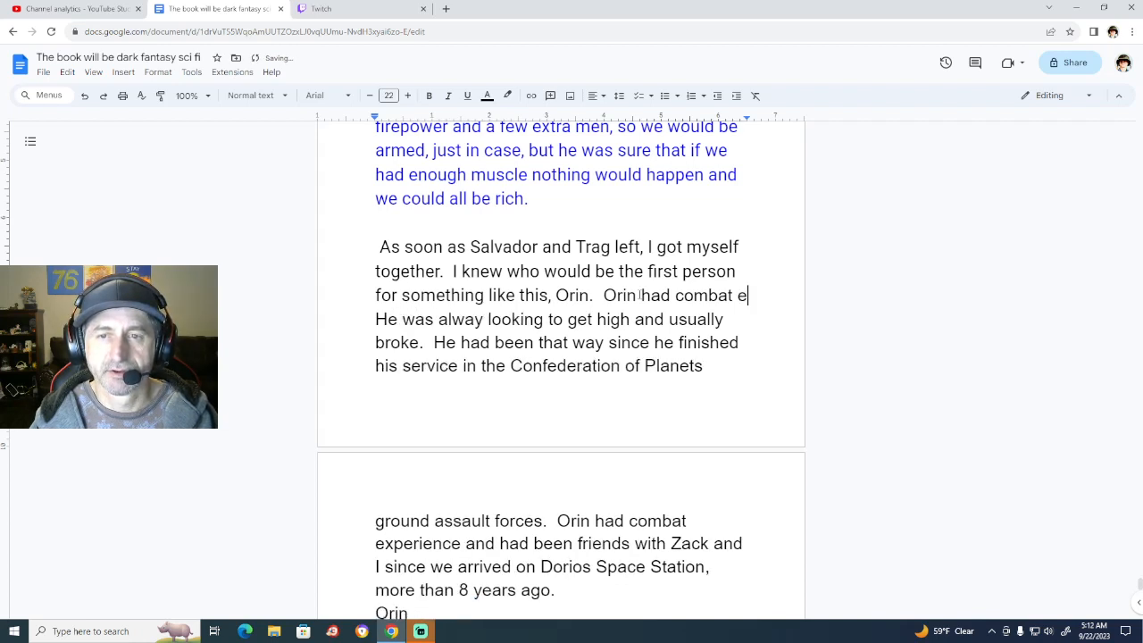
{"action": "key", "text": "BackSpace"}
{"action": "key", "text": "BackSpace"}
{"action": "key", "text": "BackSpace"}
{"action": "key", "text": "BackSpace"}
{"action": "key", "text": "BackSpace"}
{"action": "key", "text": "BackSpace"}
{"action": "key", "text": "BackSpace"}
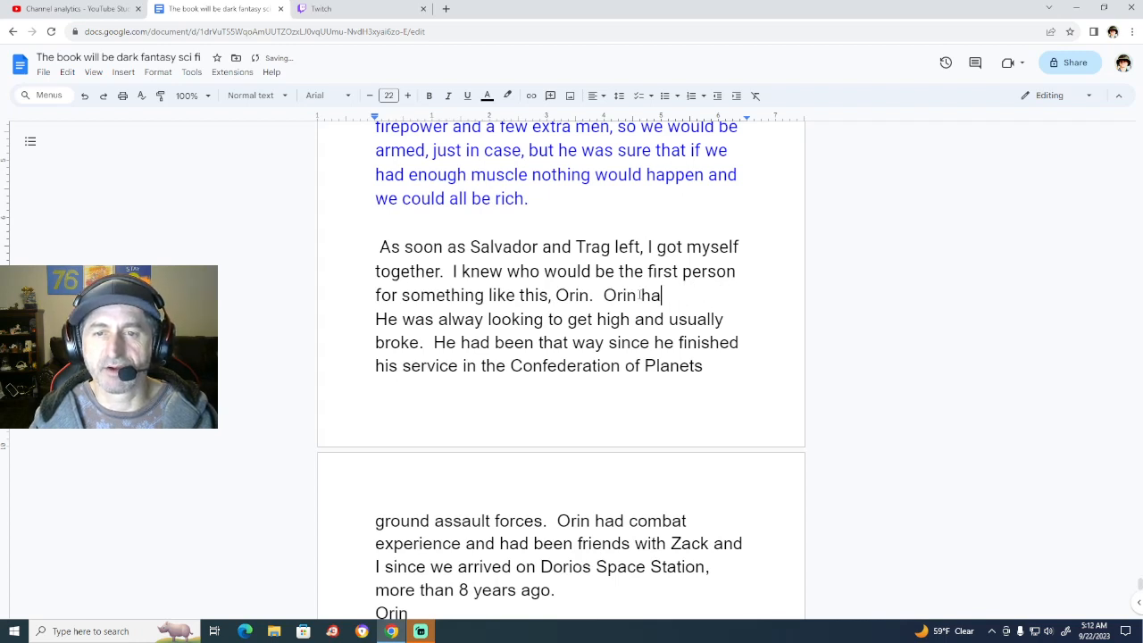
{"action": "key", "text": "BackSpace"}
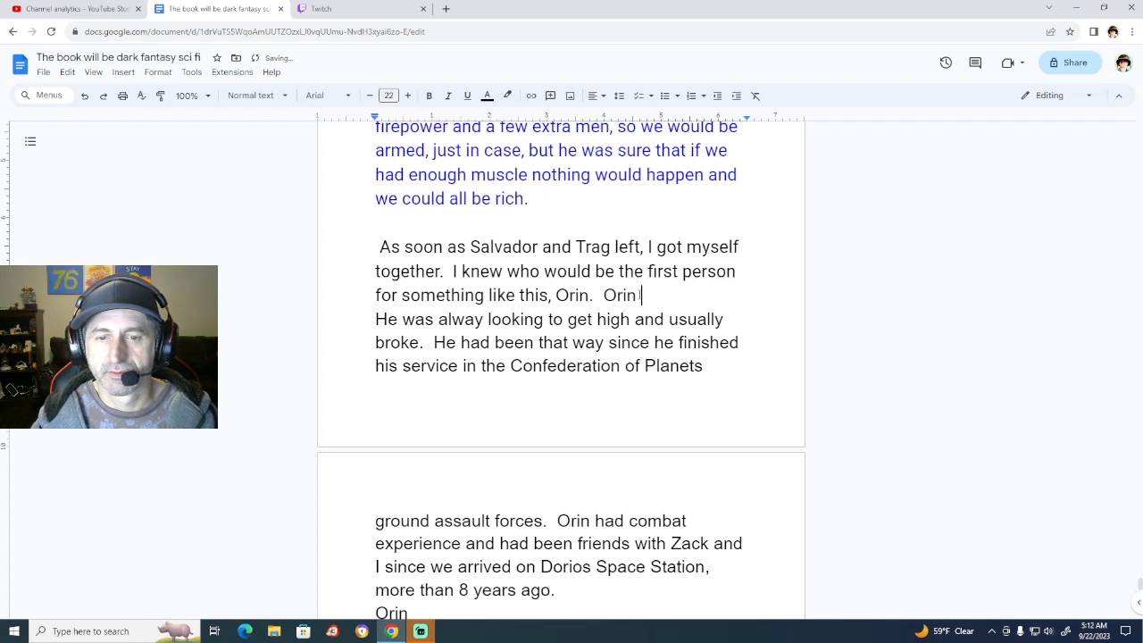
Replace the lone "Orin" with a copy of the sentence "Orin had combat experience… more than 8 years ago." and remove its extra leading space.
{"action": "left_click_drag", "start_coordinate": [555, 520], "coordinate": [556, 590]}
{"action": "key", "text": "ctrl+c"}
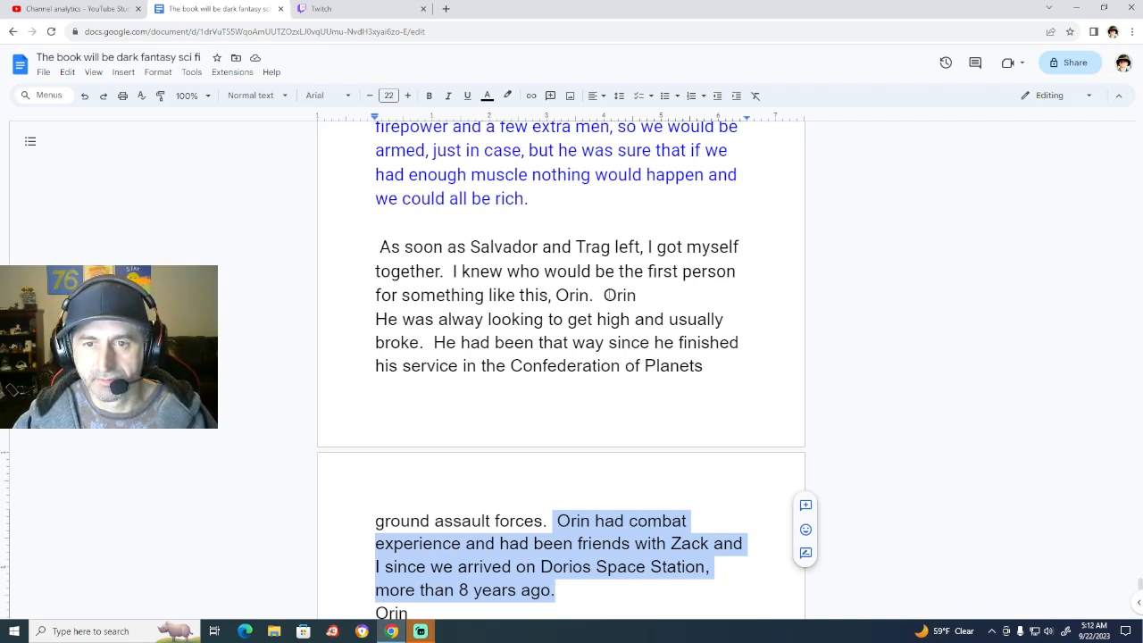
{"action": "left_click_drag", "start_coordinate": [605, 294], "coordinate": [641, 299]}
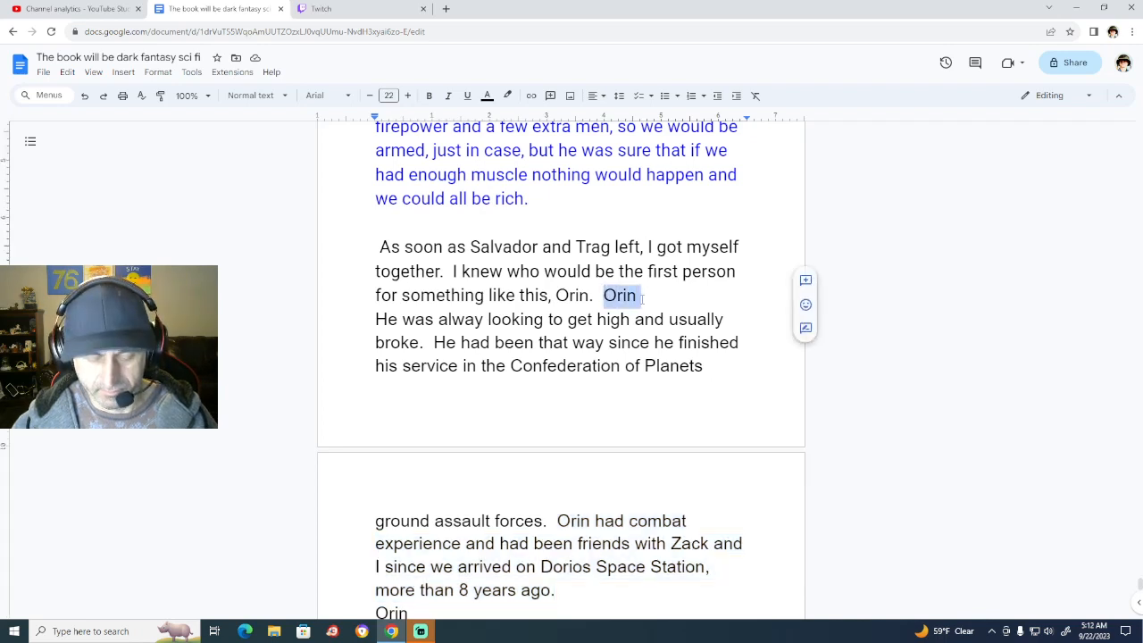
{"action": "key", "text": "ctrl+v"}
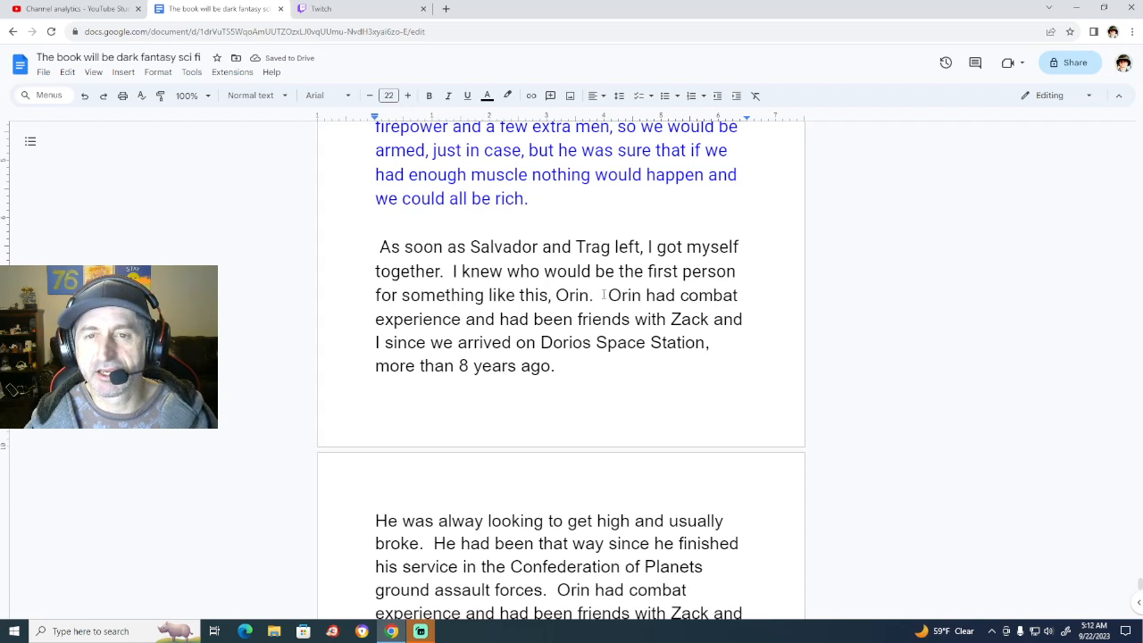
{"action": "left_click", "coordinate": [604, 295]}
{"action": "key", "text": "Delete"}
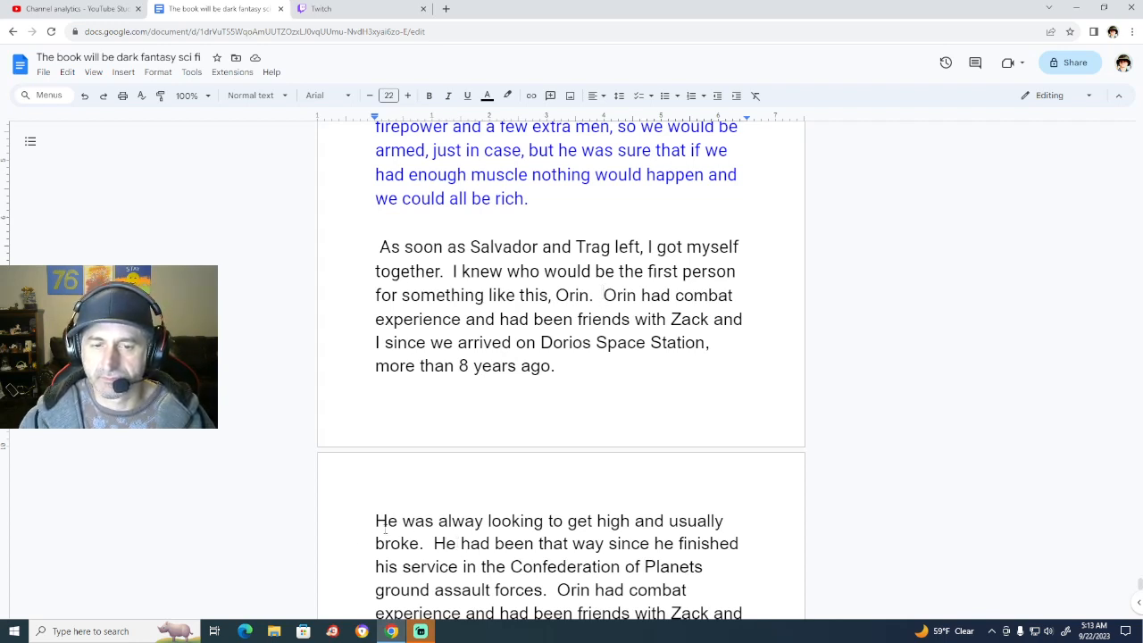
Join the "He was alway looking" sentence to the end of "more than 8 years ago." with two spaces between them.
{"action": "left_click", "coordinate": [376, 527]}
{"action": "key", "text": "BackSpace"}
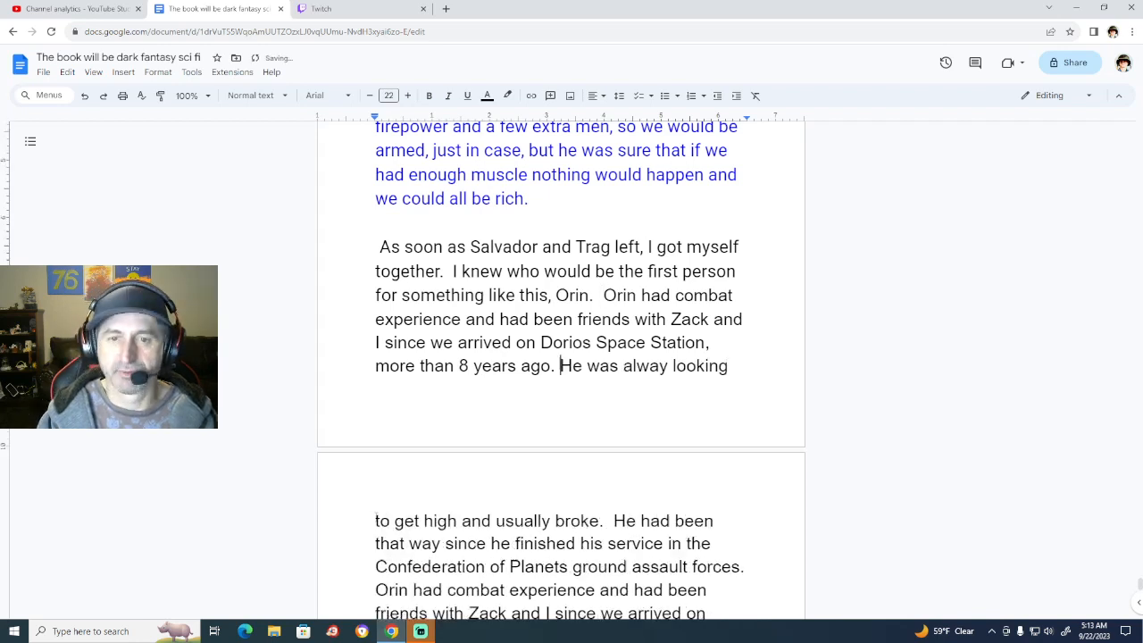
{"action": "key", "text": "BackSpace"}
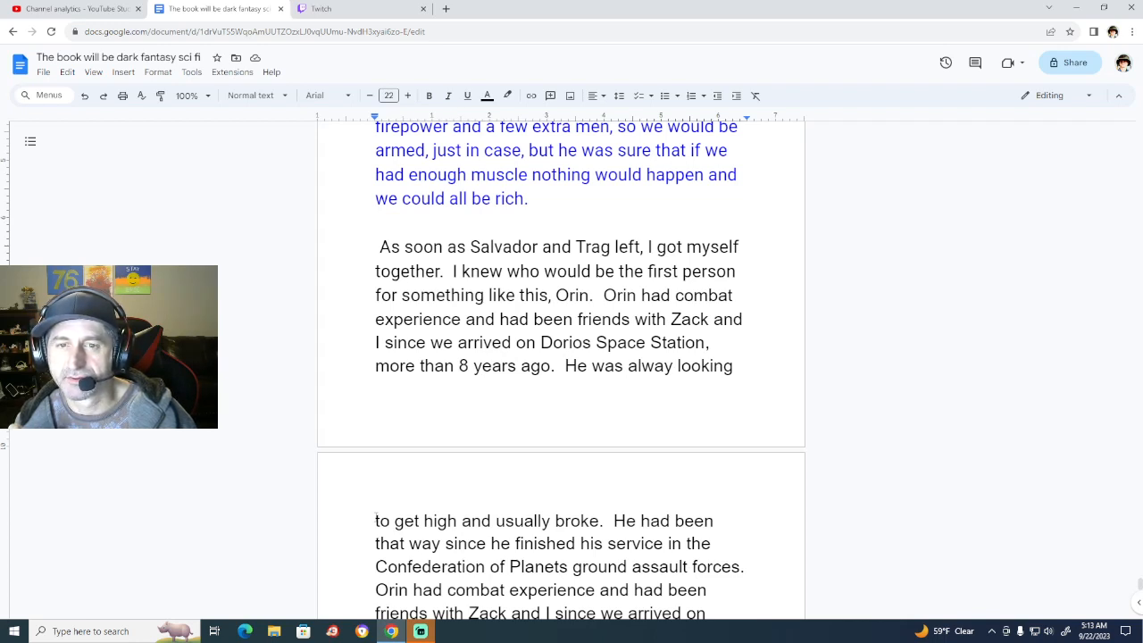
Remove the duplicate "Orin had combat experience" sentence after "ground assault forces." and keep "Orin" on its own line above "Brandon".
{"action": "scroll", "coordinate": [375, 518], "scroll_direction": "down", "scroll_amount": 3}
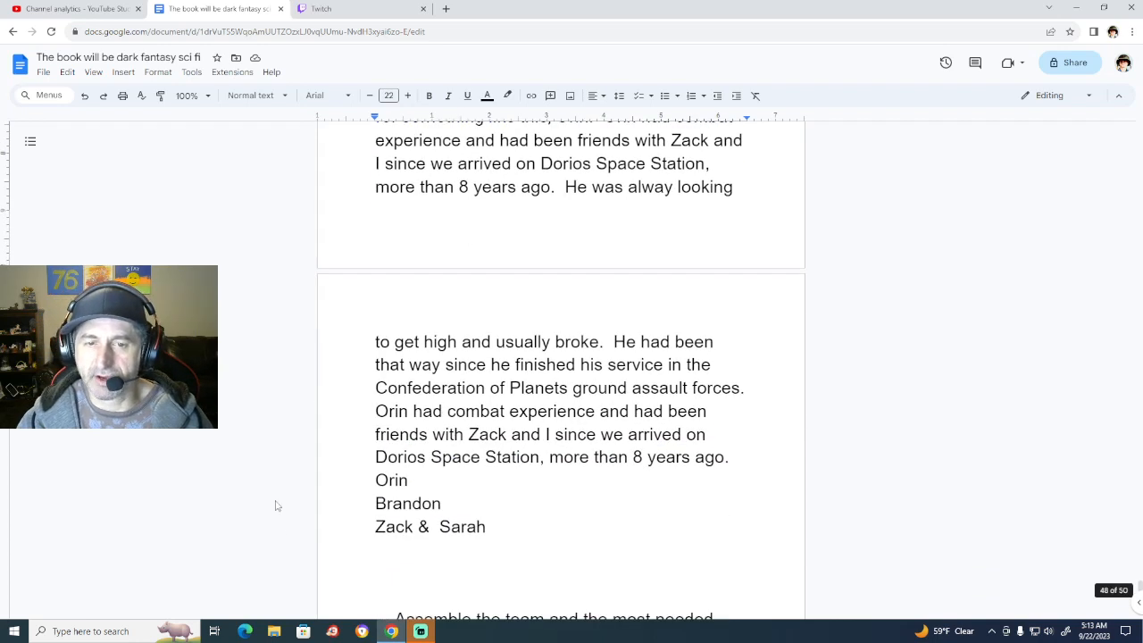
{"action": "left_click_drag", "start_coordinate": [373, 409], "coordinate": [494, 474]}
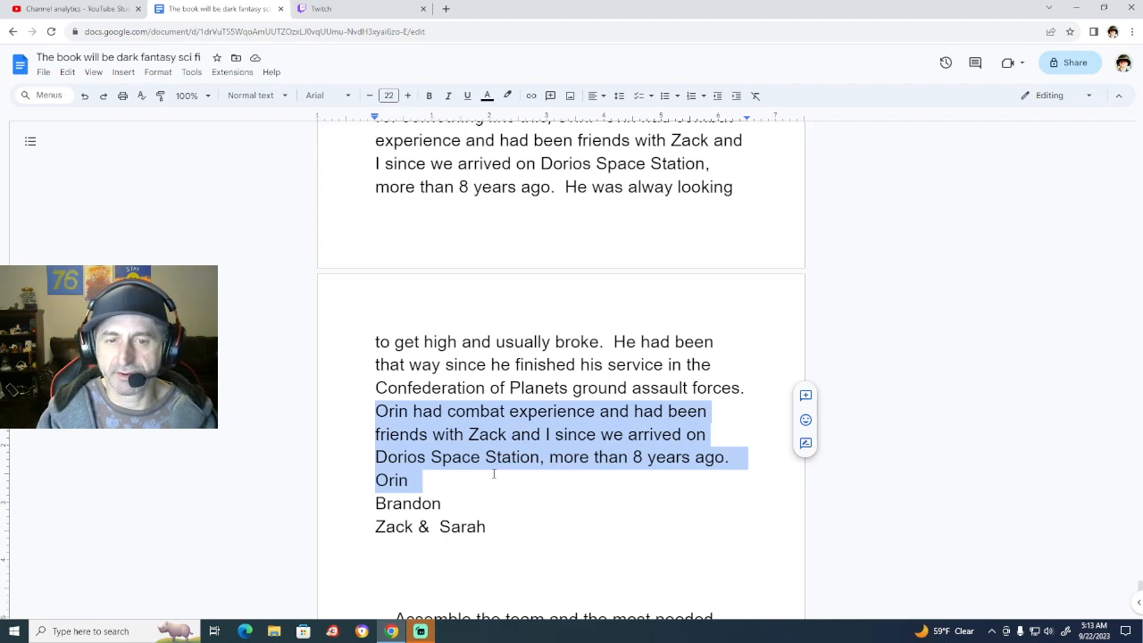
{"action": "key", "text": "ctrl+x"}
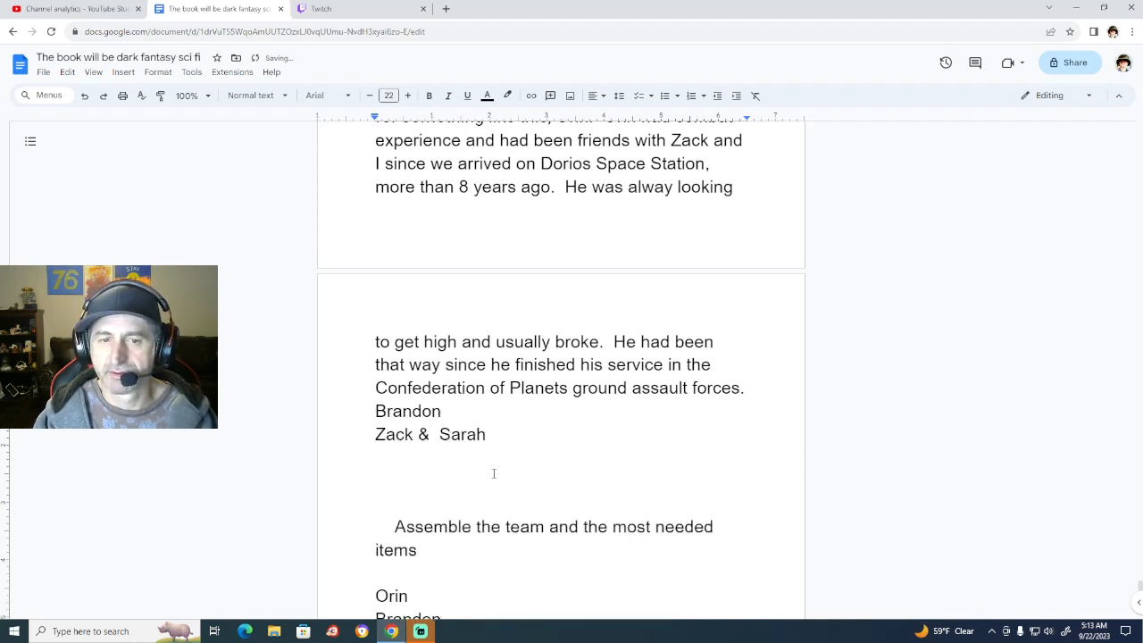
{"action": "key", "text": "Return"}
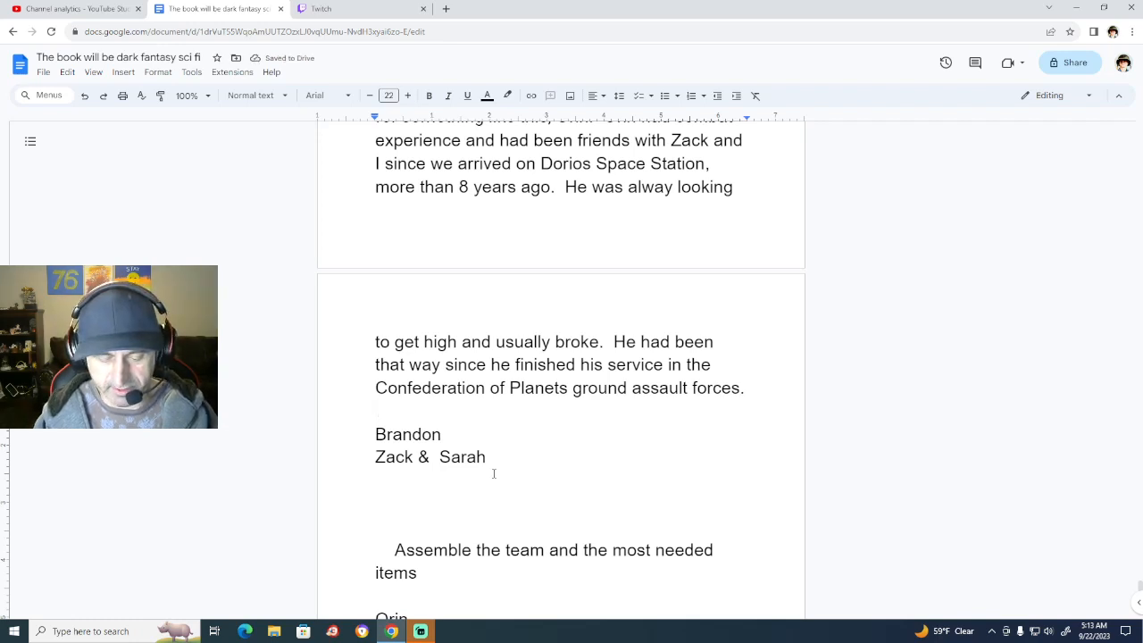
{"action": "type", "text": "Orin"}
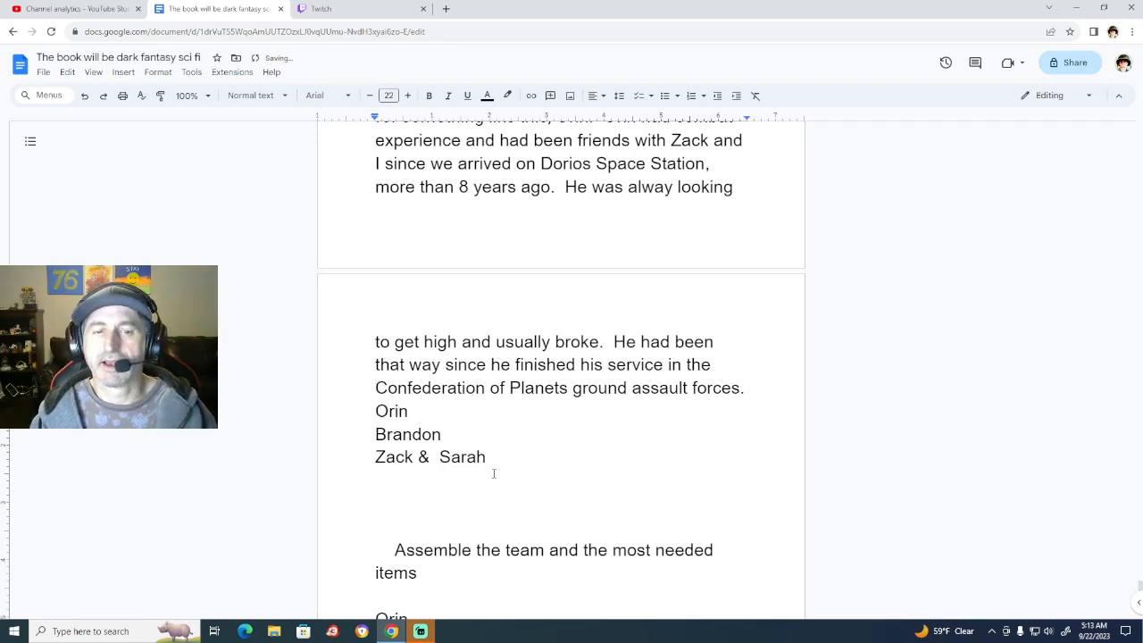
Insert a blank line between the "ground assault forces." paragraph and the name list starting with "Orin".
{"action": "key", "text": "Left"}
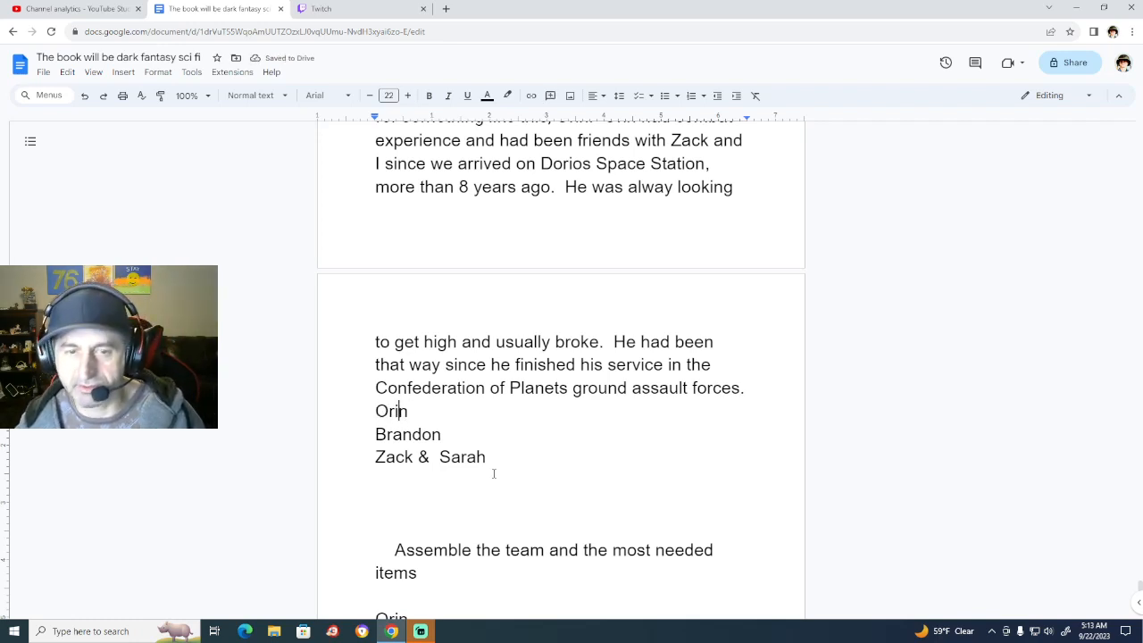
{"action": "key", "text": "Left"}
{"action": "key", "text": "Left"}
{"action": "key", "text": "Left"}
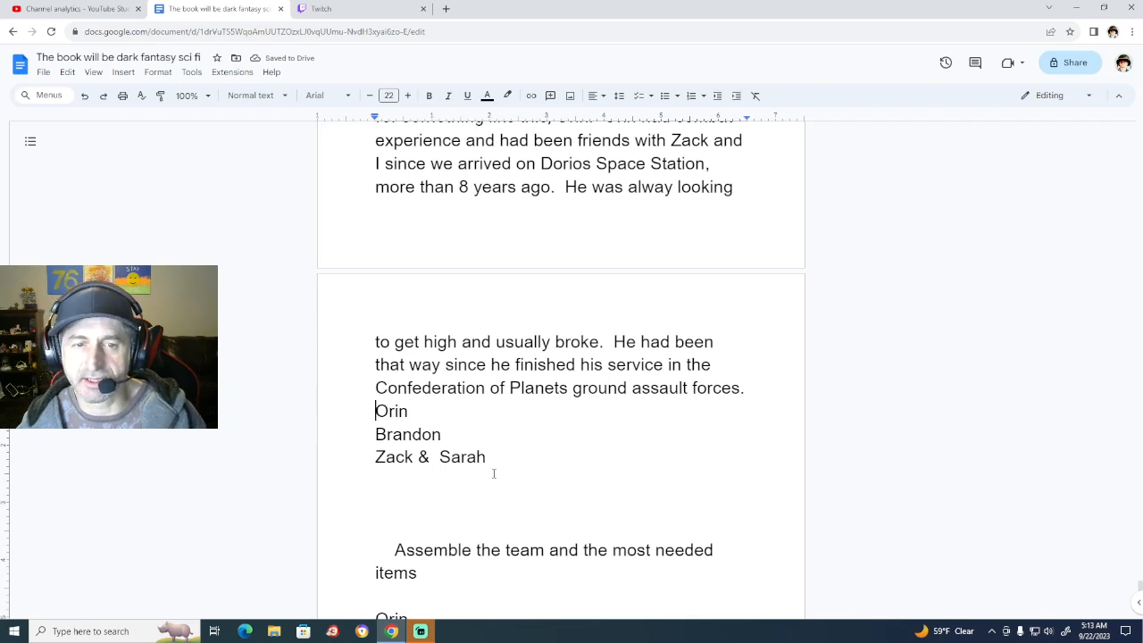
{"action": "key", "text": "Return"}
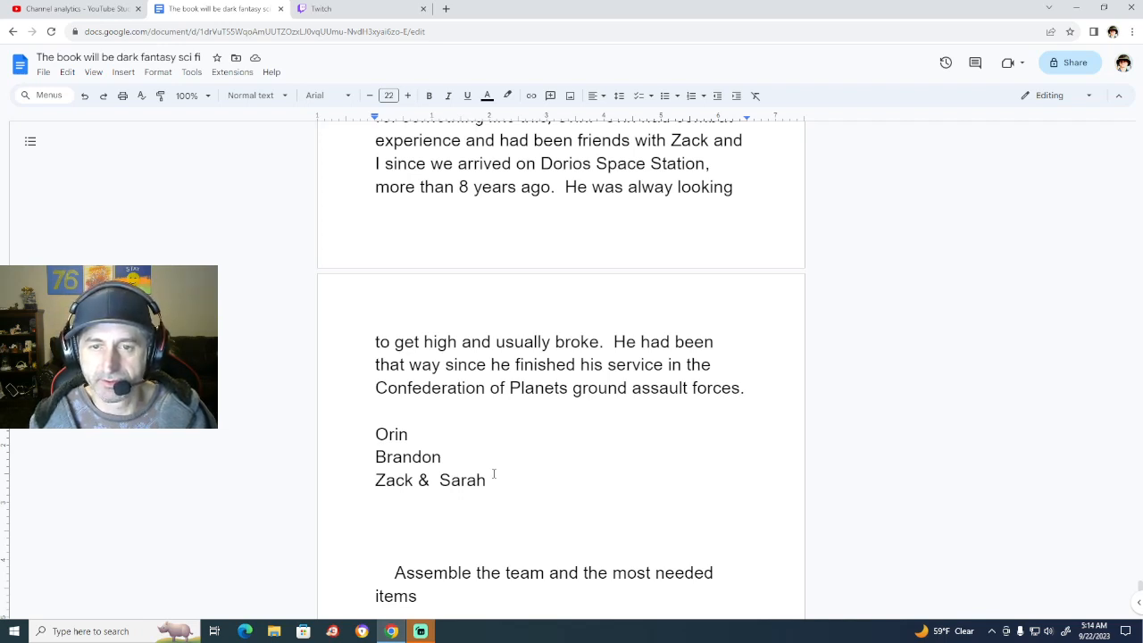
Review the character name lists and the team assembly notes down to the next "Chapter" heading, returning to the blank line above "Orin".
{"action": "key", "text": "Down"}
{"action": "key", "text": "Down"}
{"action": "key", "text": "Down"}
{"action": "key", "text": "Down"}
{"action": "key", "text": "Down"}
{"action": "key", "text": "Down"}
{"action": "key", "text": "Down"}
{"action": "key", "text": "Down"}
{"action": "key", "text": "Down"}
{"action": "key", "text": "Down"}
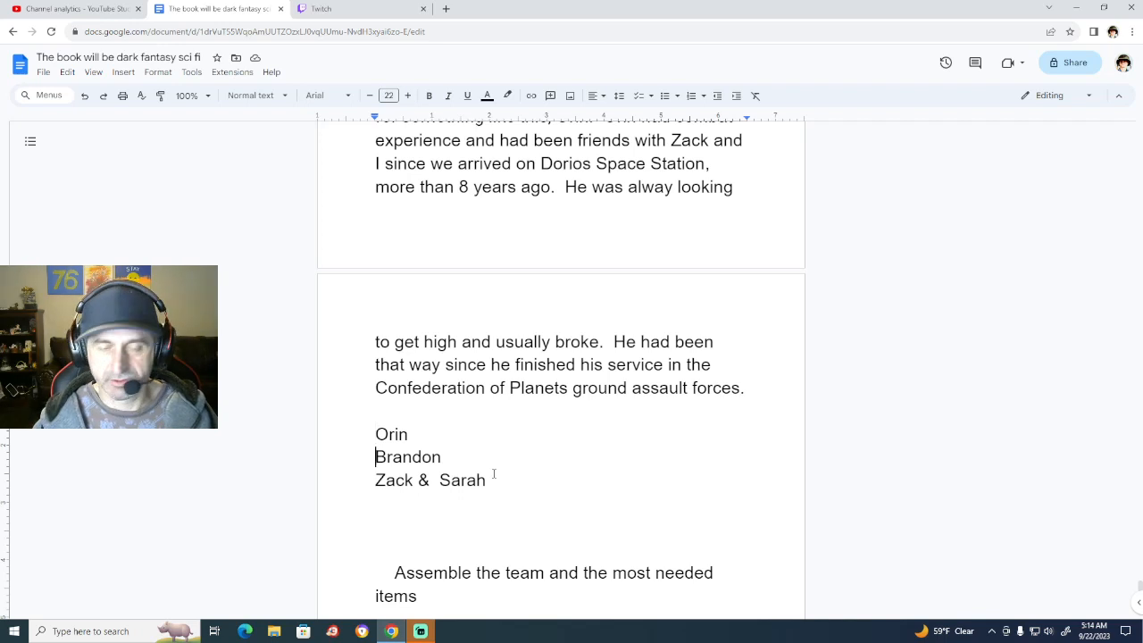
{"action": "key", "text": "Down"}
{"action": "key", "text": "Down"}
{"action": "key", "text": "Down"}
{"action": "key", "text": "Down"}
{"action": "key", "text": "Down"}
{"action": "key", "text": "Down"}
{"action": "key", "text": "Down"}
{"action": "key", "text": "Down"}
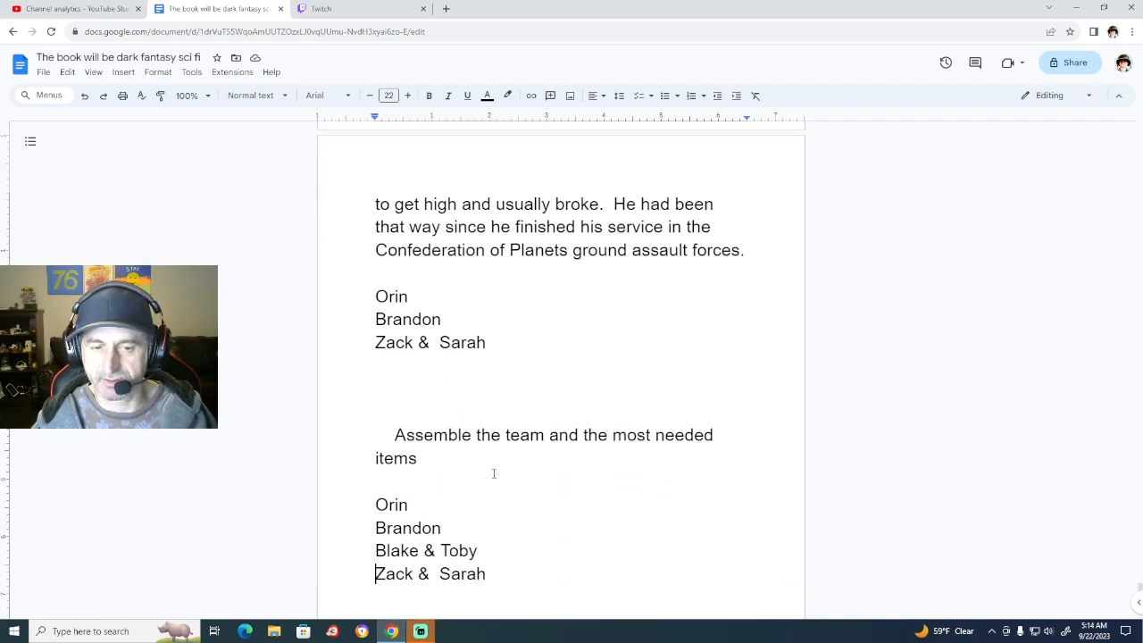
{"action": "key", "text": "Up"}
{"action": "key", "text": "Up"}
{"action": "key", "text": "Up"}
{"action": "key", "text": "Up"}
{"action": "key", "text": "Up"}
{"action": "key", "text": "Up"}
{"action": "key", "text": "Up"}
{"action": "key", "text": "Up"}
{"action": "key", "text": "Up"}
{"action": "key", "text": "Up"}
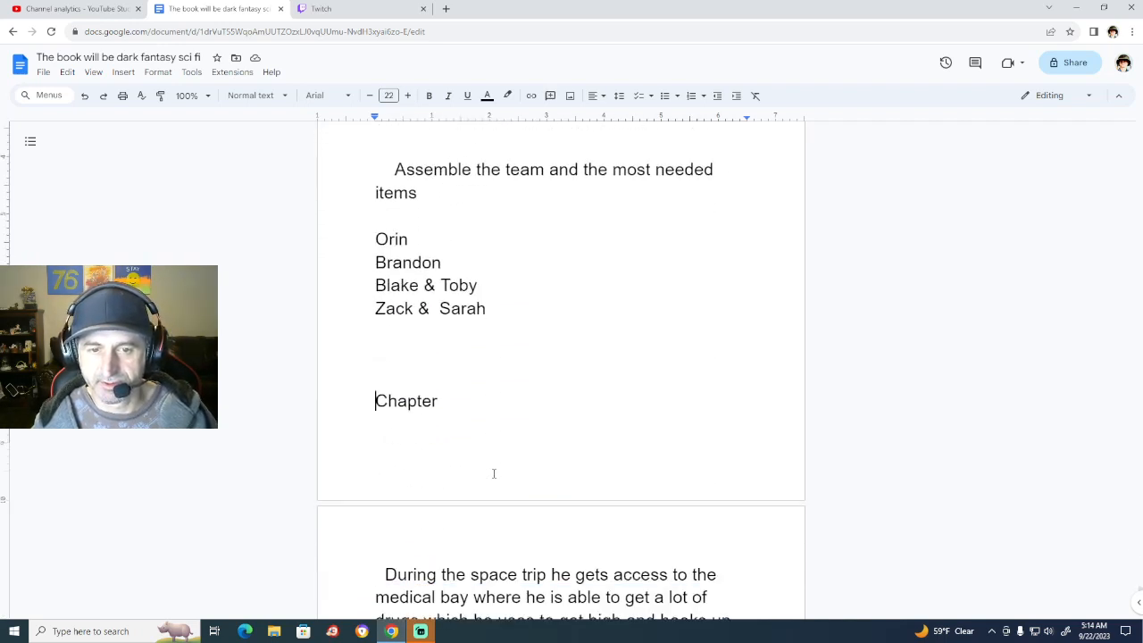
{"action": "key", "text": "Up"}
{"action": "key", "text": "Up"}
{"action": "key", "text": "Up"}
{"action": "key", "text": "Up"}
{"action": "key", "text": "Up"}
{"action": "key", "text": "Up"}
{"action": "key", "text": "Up"}
{"action": "key", "text": "Up"}
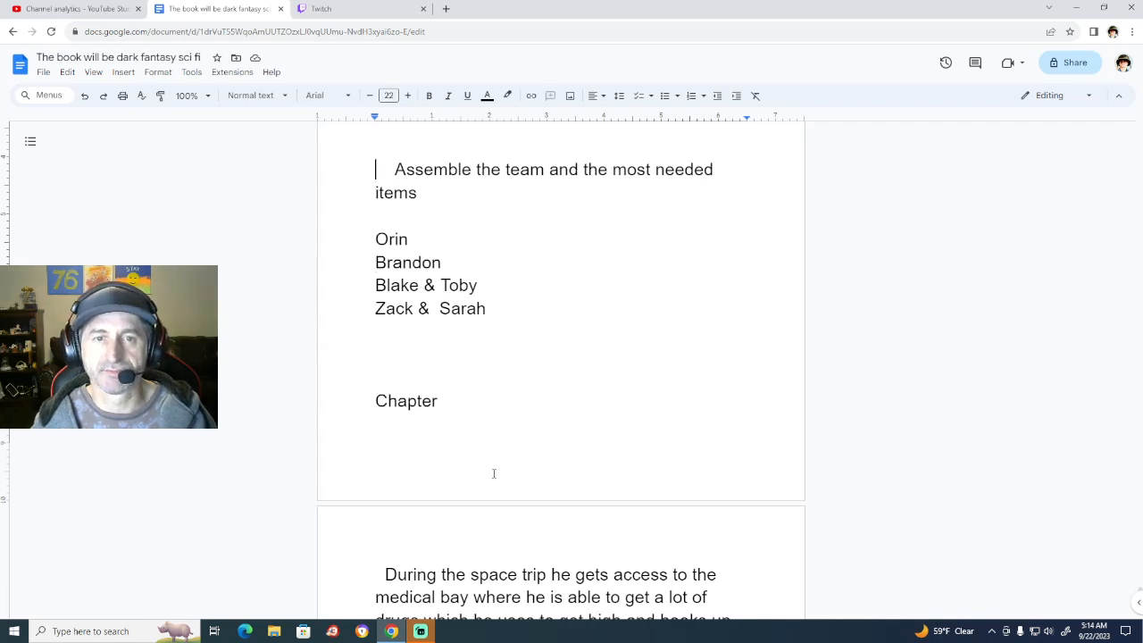
{"action": "key", "text": "Up"}
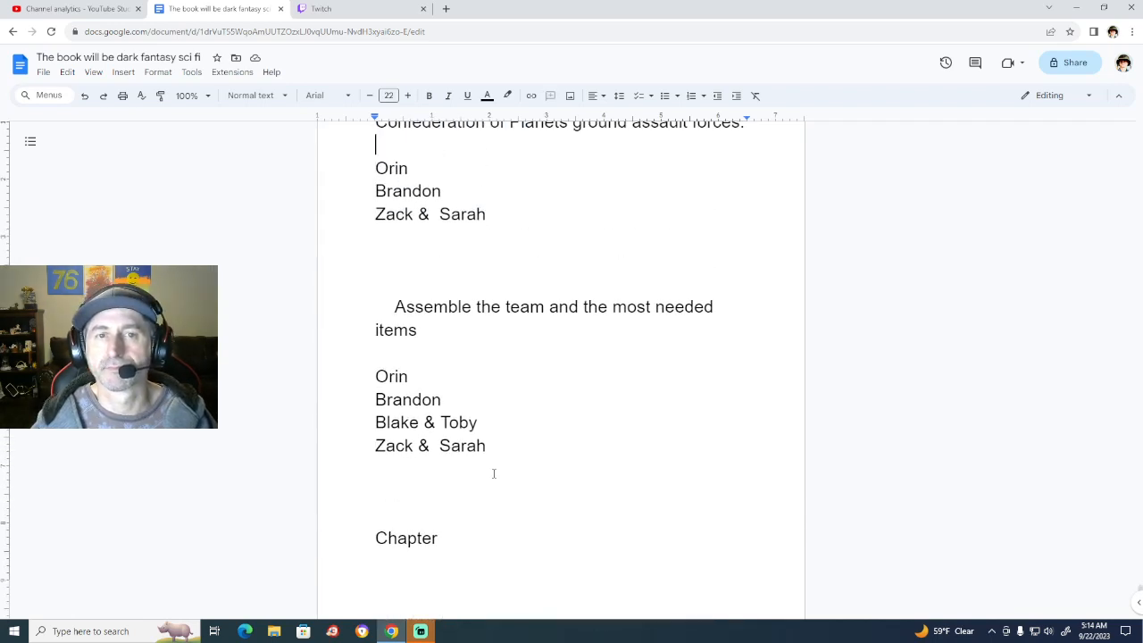
{"action": "key", "text": "Up"}
{"action": "key", "text": "Down"}
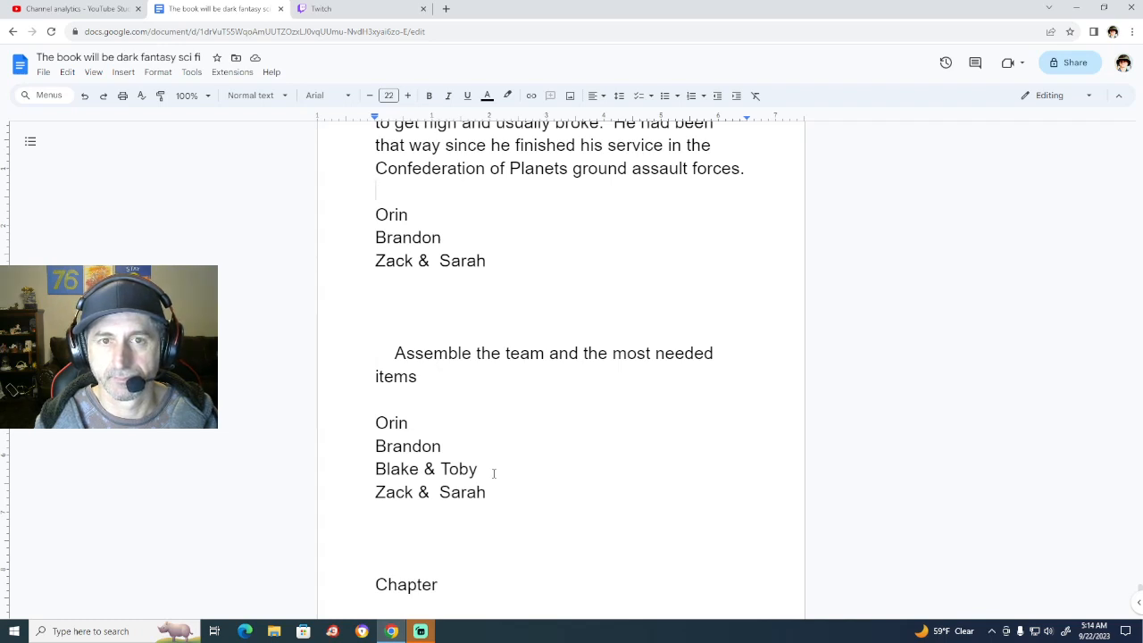
Write "I headed across the station to the section orin lived in" on the blank line above the first name list.
{"action": "type", "text": "I"}
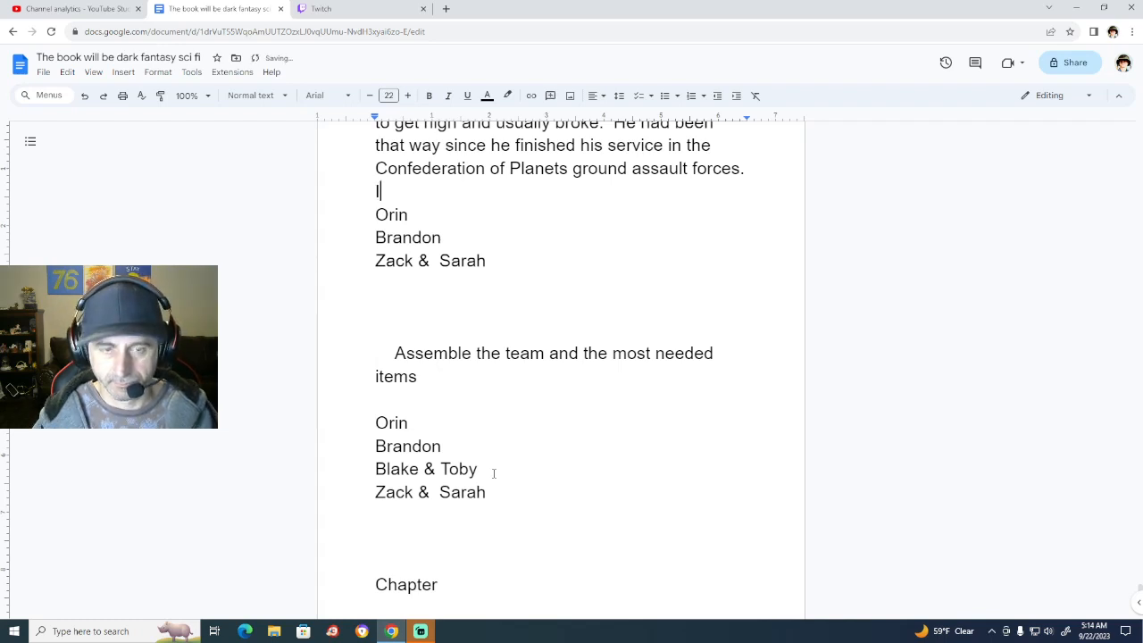
{"action": "type", "text": " headed "}
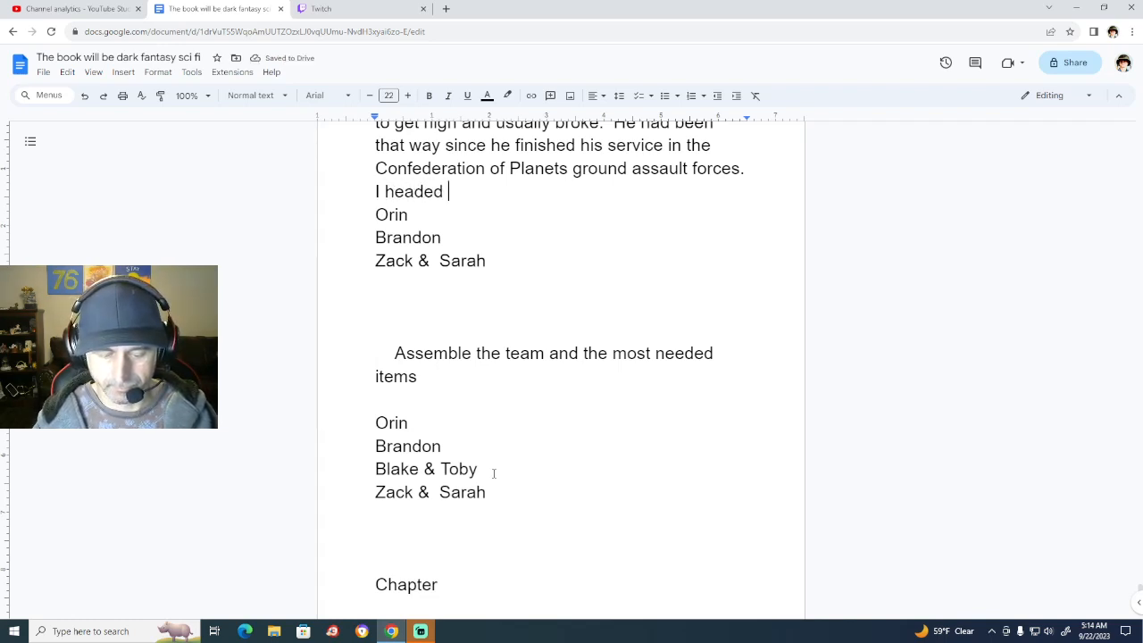
{"action": "type", "text": "across"}
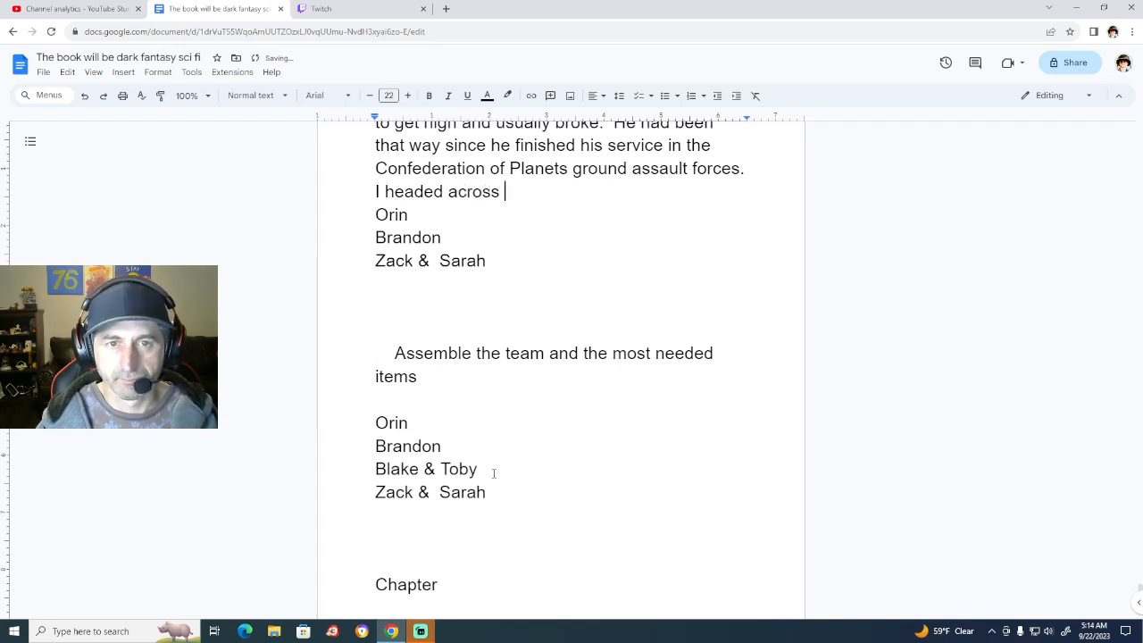
{"action": "type", "text": " th"}
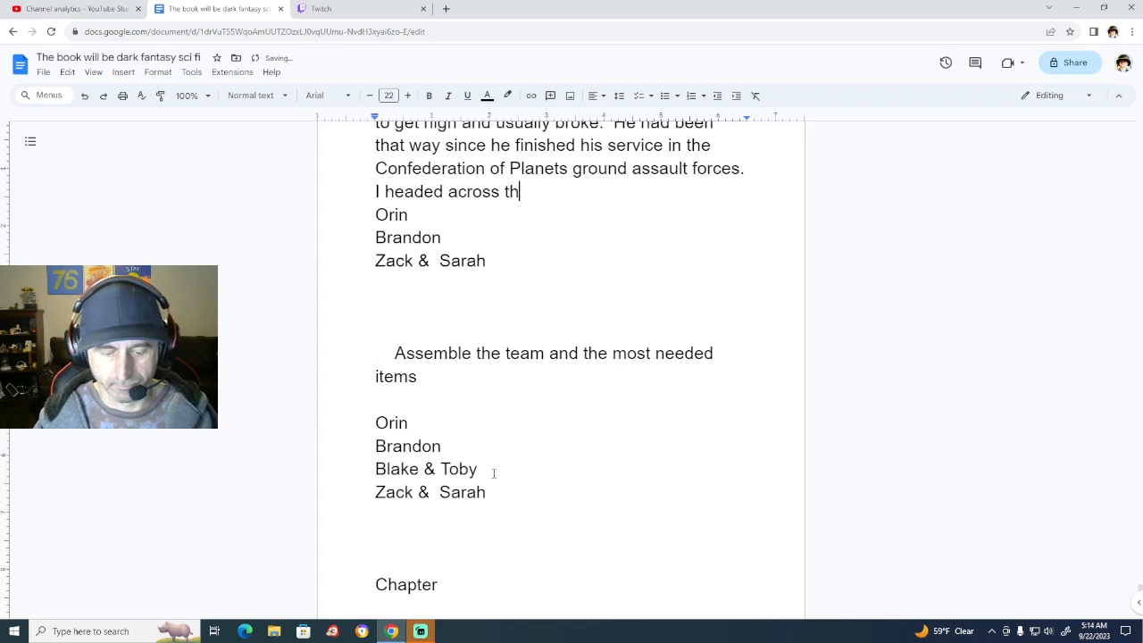
{"action": "type", "text": "e station to"}
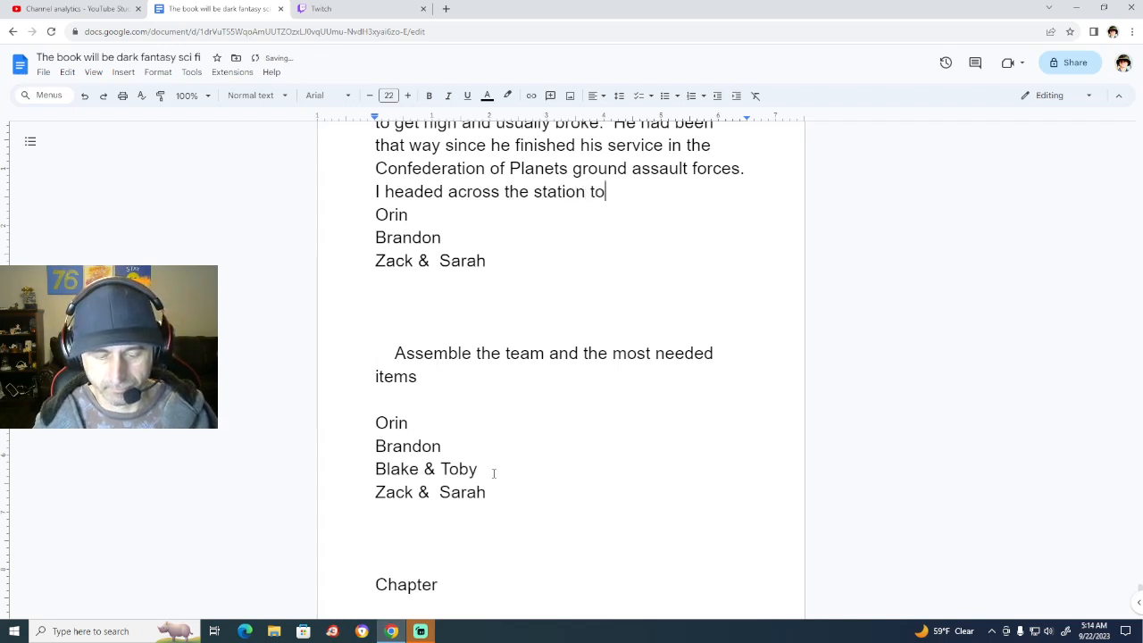
{"action": "type", "text": " the S"}
{"action": "key", "text": "BackSpace"}
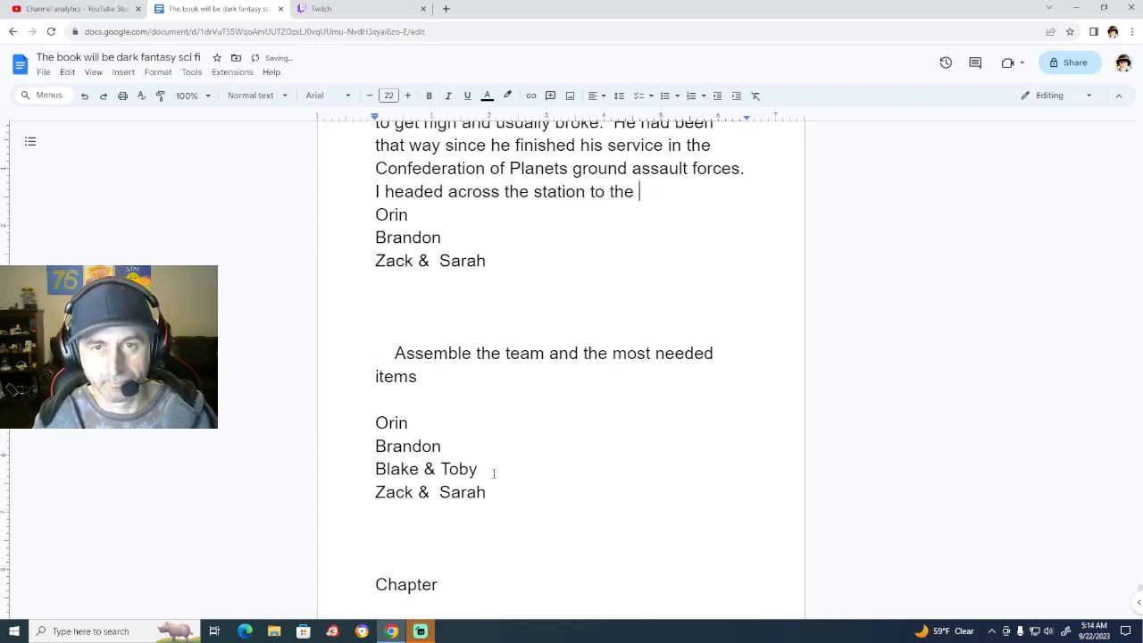
{"action": "key", "text": "BackSpace"}
{"action": "type", "text": "secti"}
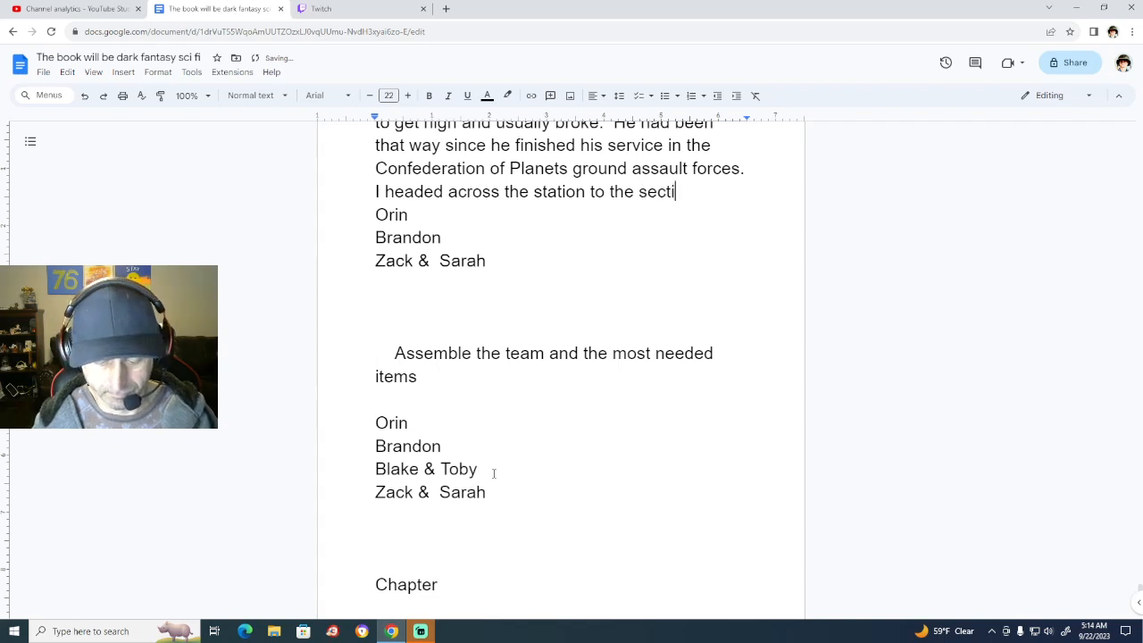
{"action": "type", "text": "on orin "}
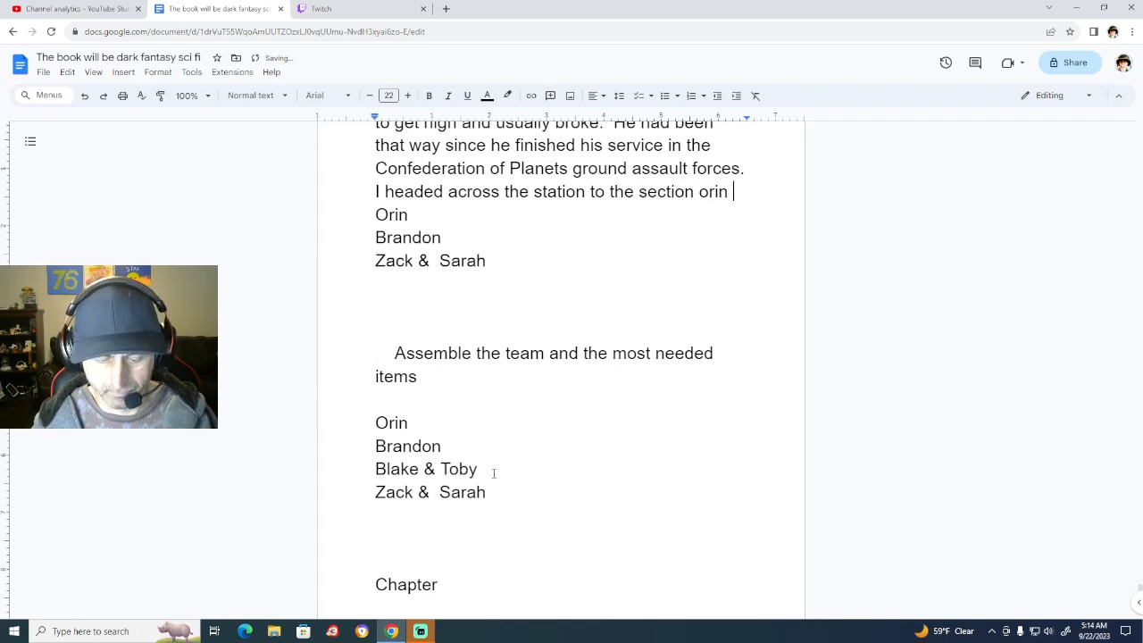
{"action": "type", "text": "lived in"}
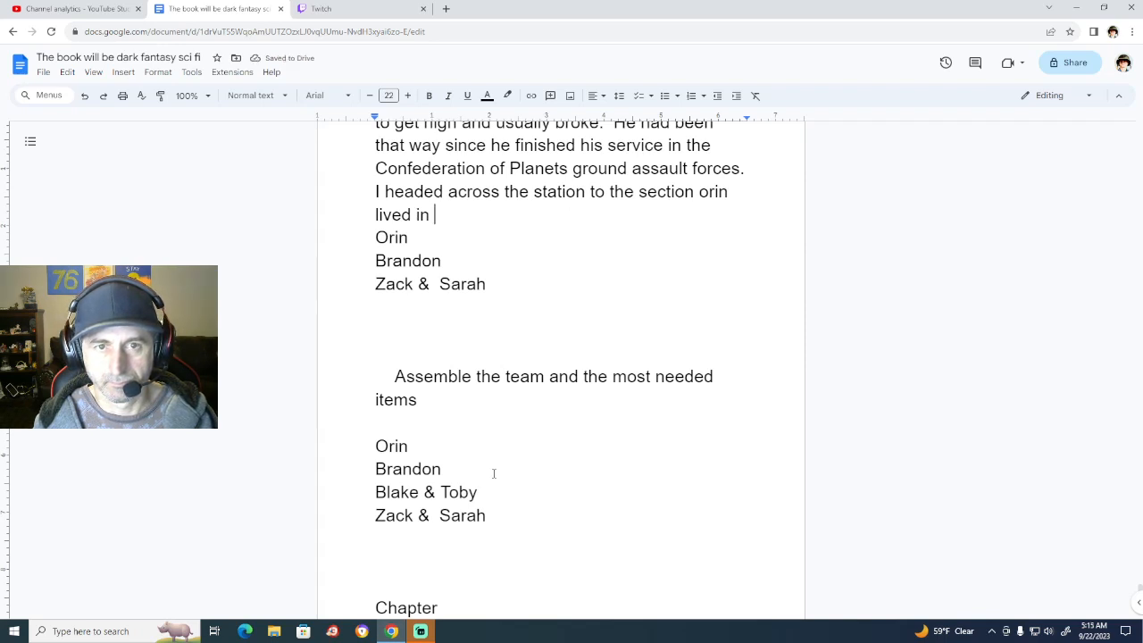
Continue the sentence after "lived in" with "thinking of what I would tell him".
{"action": "type", "text": "thin"}
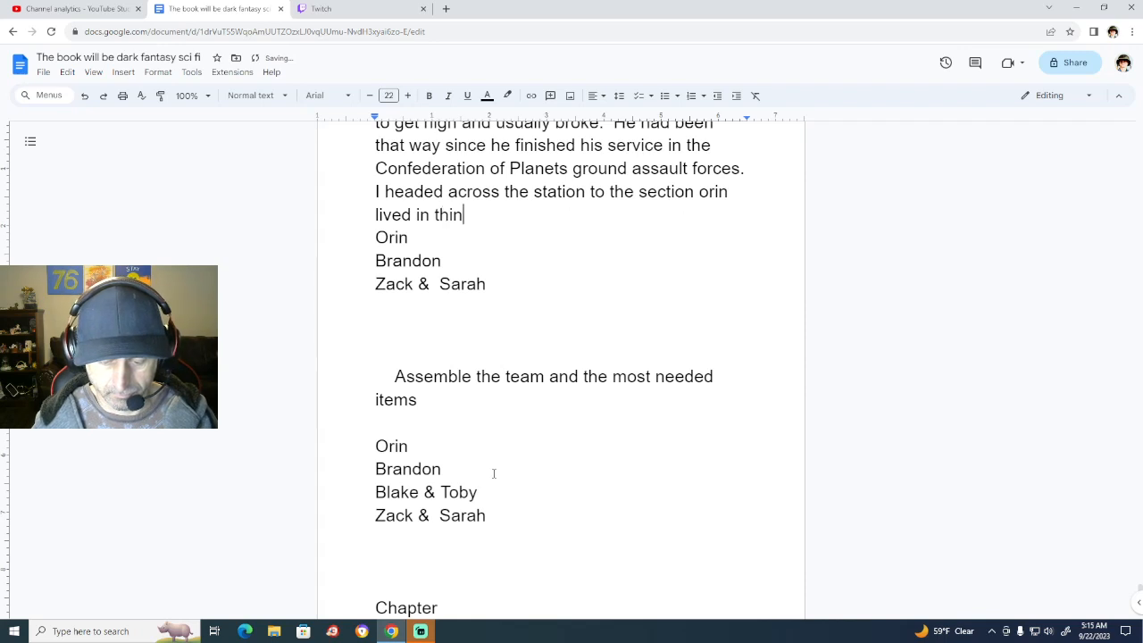
{"action": "type", "text": "king of wha"}
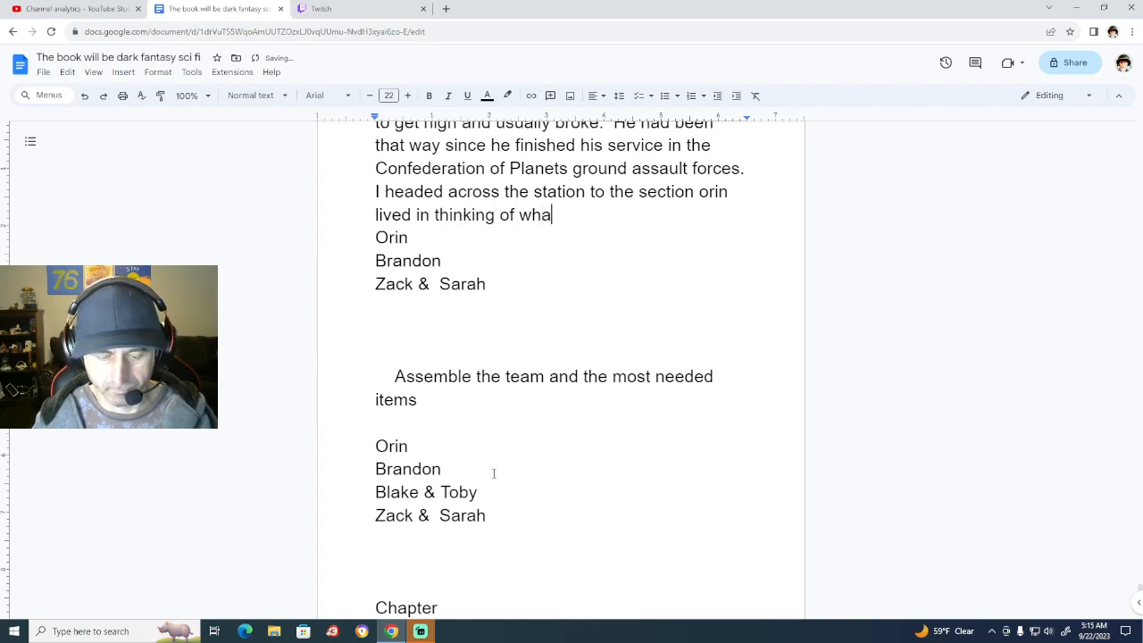
{"action": "type", "text": "t I would "}
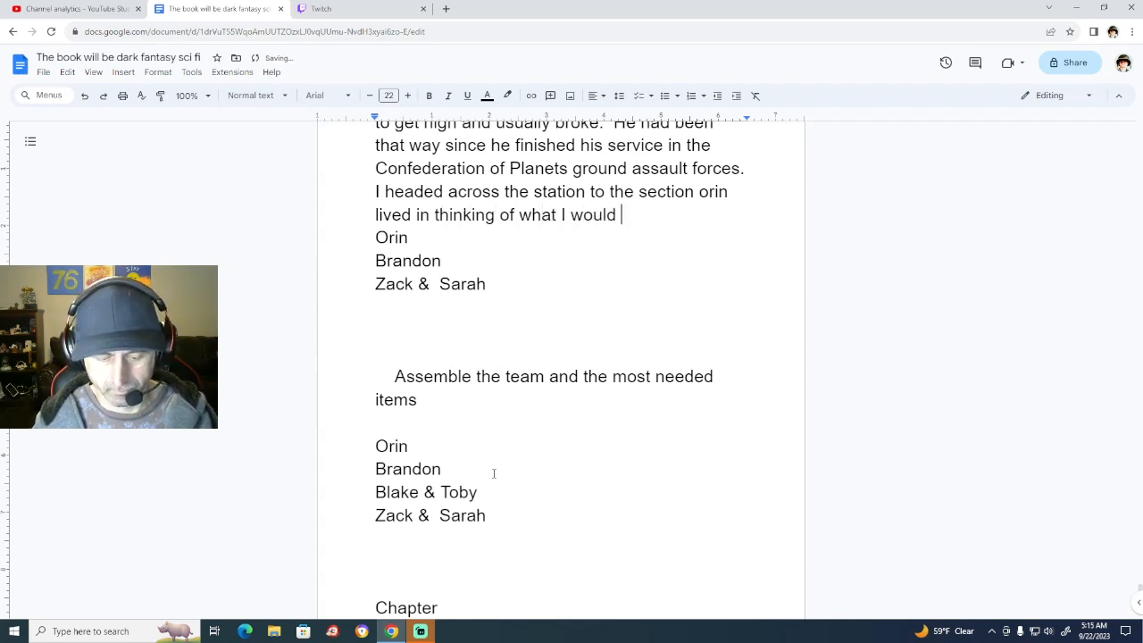
{"action": "type", "text": "tell him"}
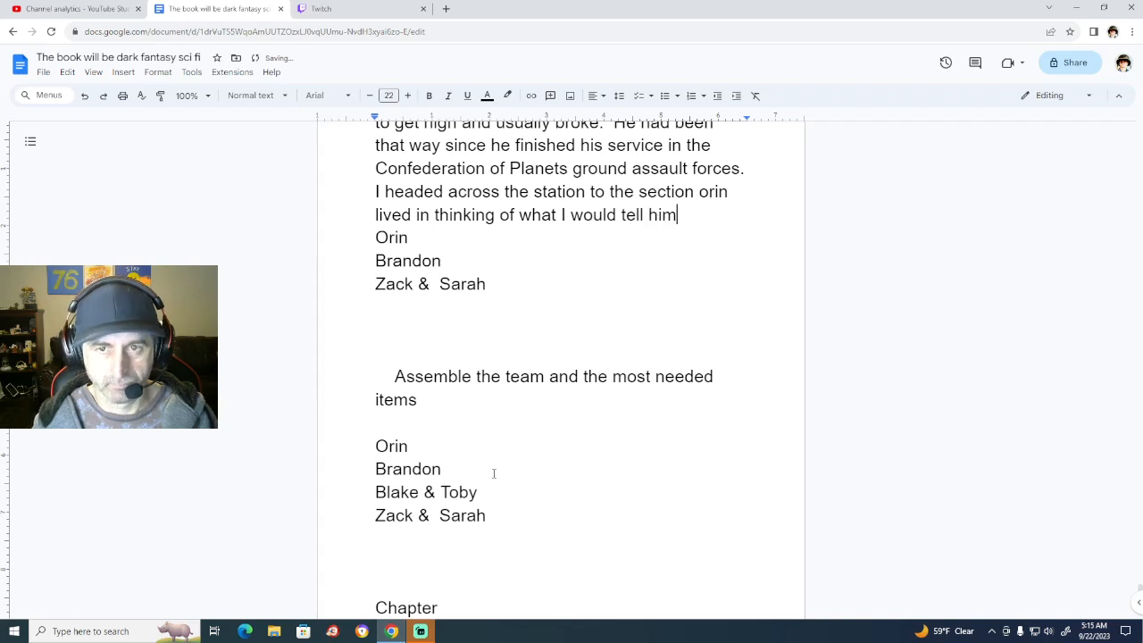
Replace "what I would tell him" at the end of the new sentence with "how much I would say".
{"action": "key", "text": "BackSpace"}
{"action": "key", "text": "BackSpace"}
{"action": "key", "text": "BackSpace"}
{"action": "key", "text": "BackSpace"}
{"action": "key", "text": "BackSpace"}
{"action": "key", "text": "BackSpace"}
{"action": "key", "text": "BackSpace"}
{"action": "key", "text": "BackSpace"}
{"action": "key", "text": "BackSpace"}
{"action": "key", "text": "BackSpace"}
{"action": "key", "text": "BackSpace"}
{"action": "key", "text": "BackSpace"}
{"action": "key", "text": "BackSpace"}
{"action": "key", "text": "BackSpace"}
{"action": "key", "text": "BackSpace"}
{"action": "key", "text": "BackSpace"}
{"action": "key", "text": "BackSpace"}
{"action": "key", "text": "BackSpace"}
{"action": "key", "text": "BackSpace"}
{"action": "key", "text": "BackSpace"}
{"action": "key", "text": "BackSpace"}
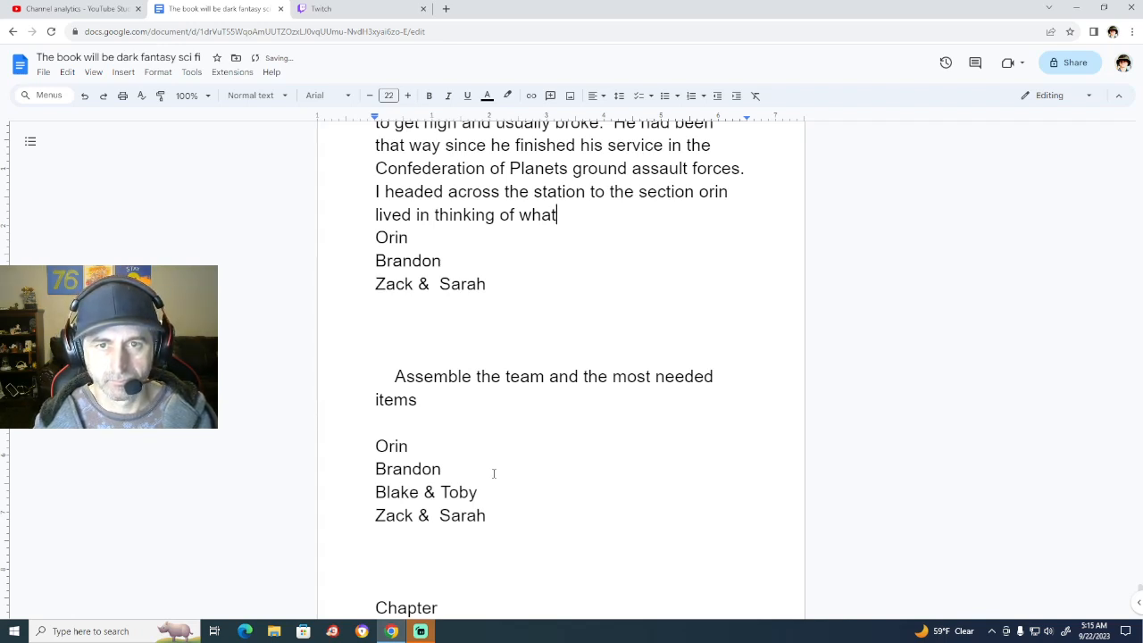
{"action": "type", "text": "h"}
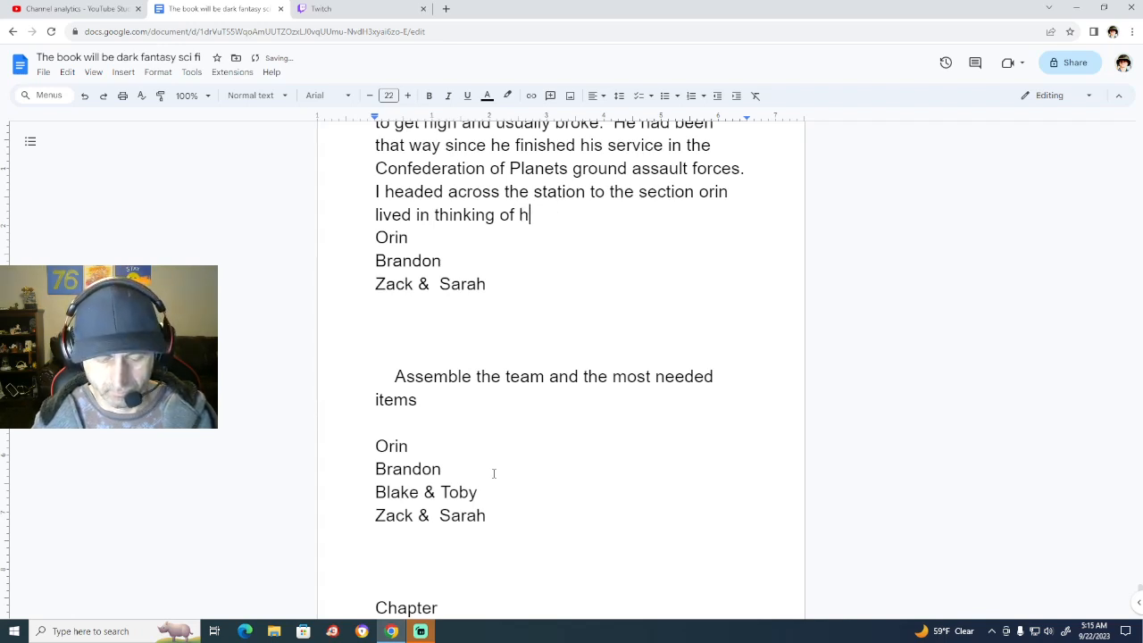
{"action": "type", "text": "ow muc"}
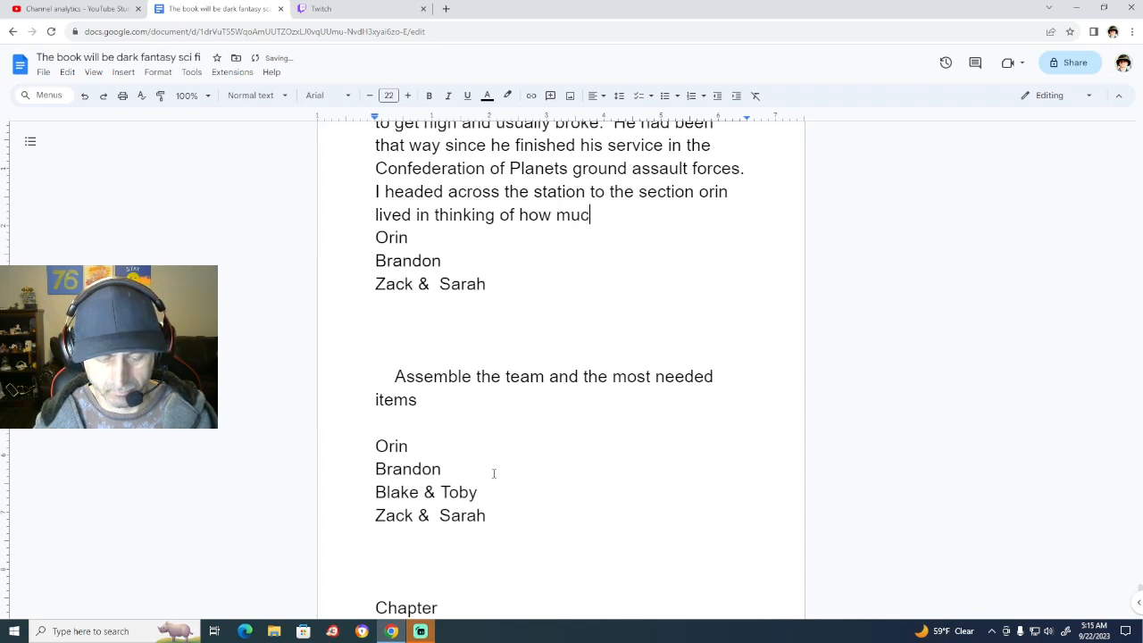
{"action": "type", "text": "h I would say"}
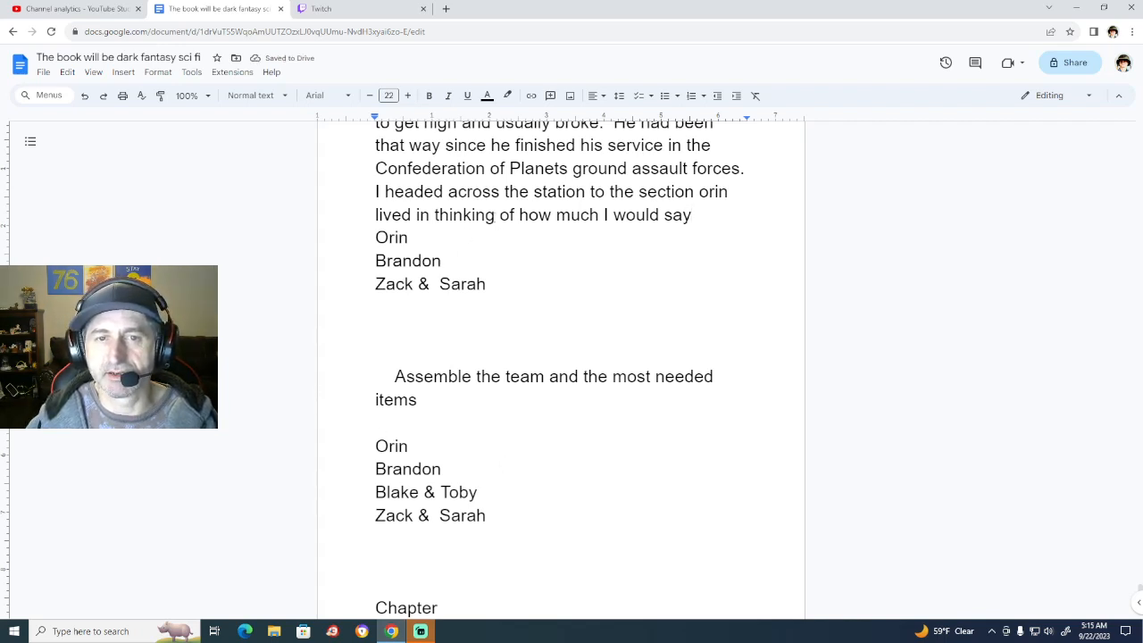
Replace "thinking" after "lived in" with a comma and "trying to decide".
{"action": "left_click_drag", "start_coordinate": [496, 215], "coordinate": [431, 215]}
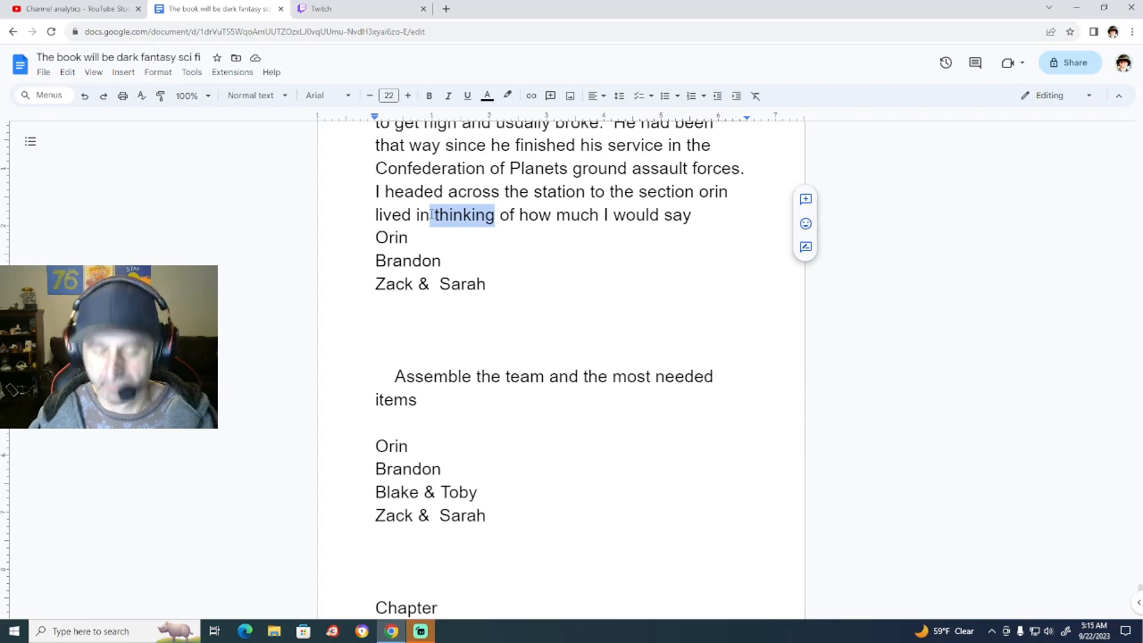
{"action": "key", "text": "BackSpace"}
{"action": "type", "text": ", "}
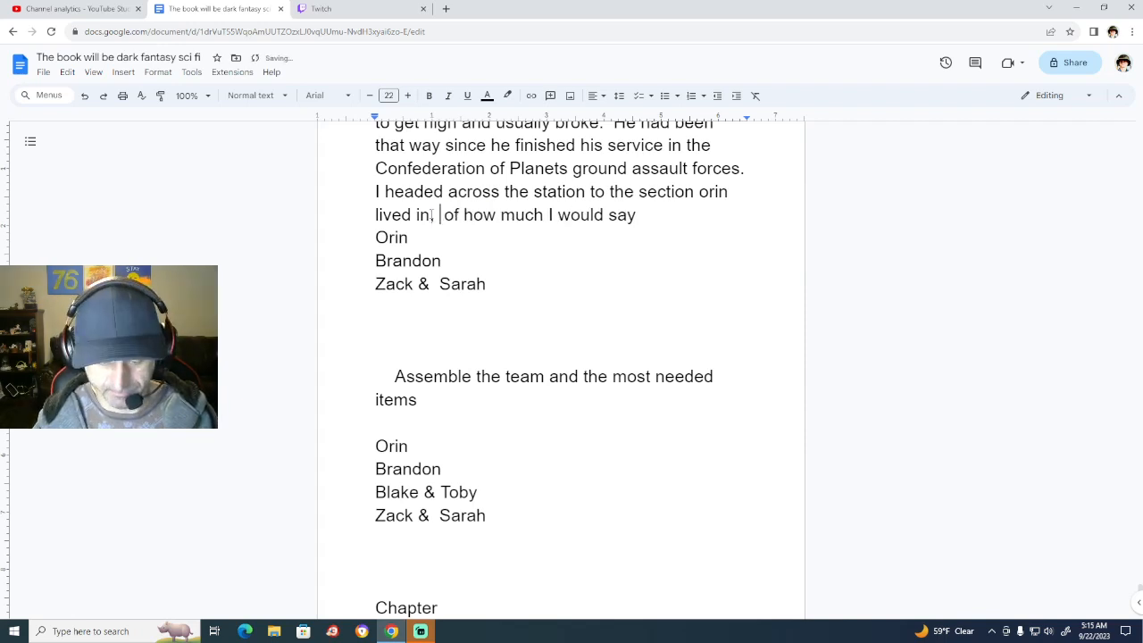
{"action": "type", "text": "trying to "}
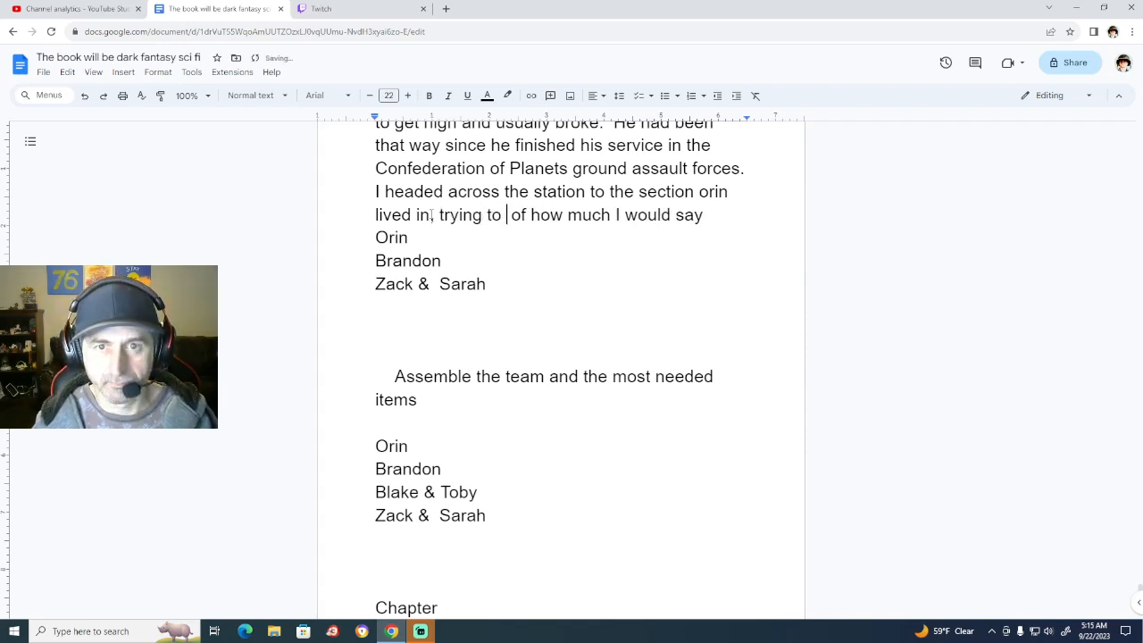
{"action": "type", "text": "decide"}
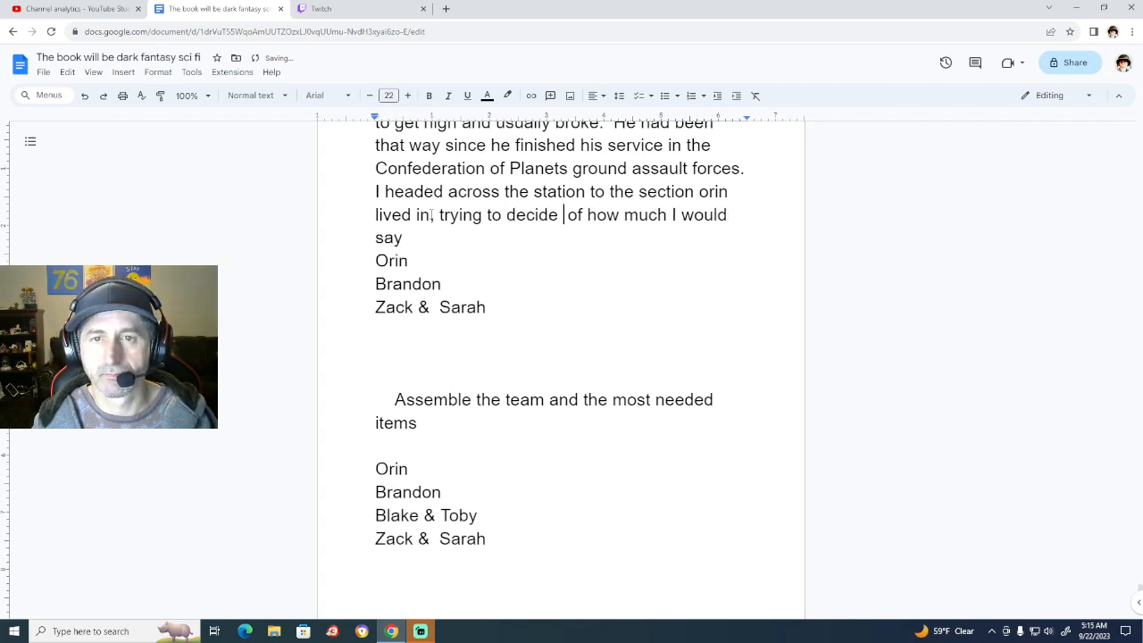
{"action": "key", "text": "BackSpace"}
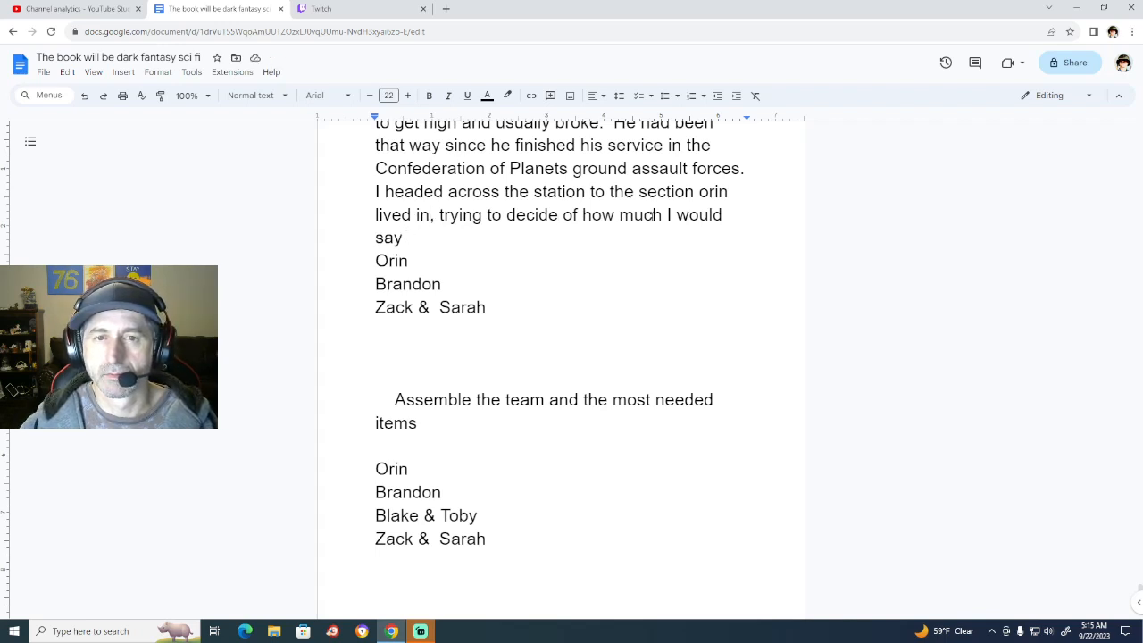
Replace "say" at the end of the new sentence with "tell him.".
{"action": "left_click_drag", "start_coordinate": [404, 238], "coordinate": [378, 237]}
{"action": "type", "text": "tell "}
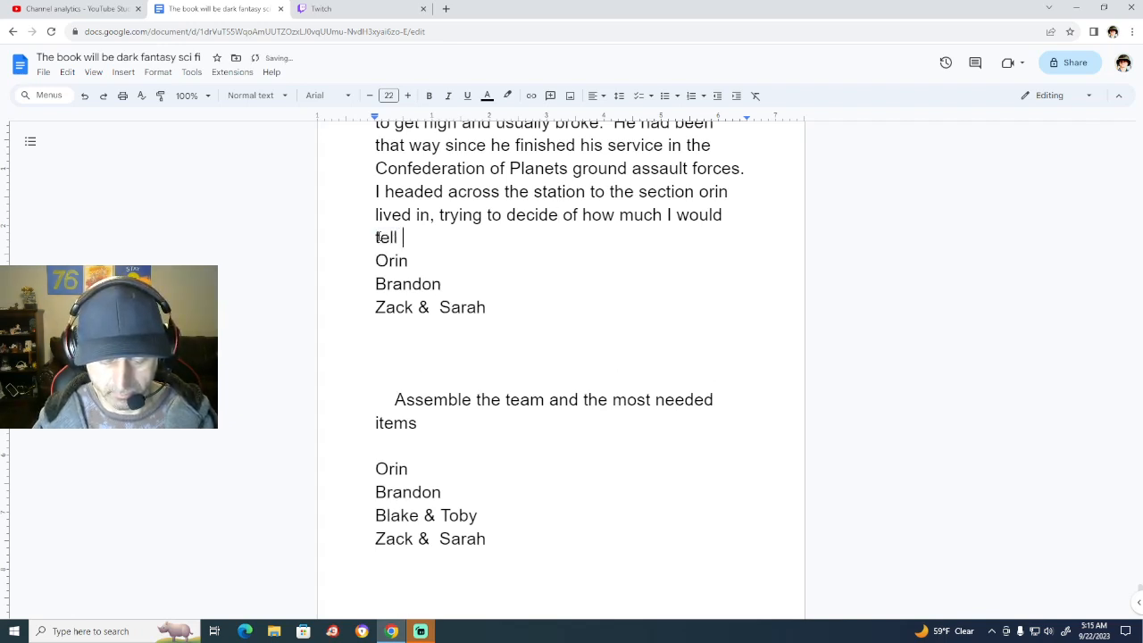
{"action": "type", "text": "him."}
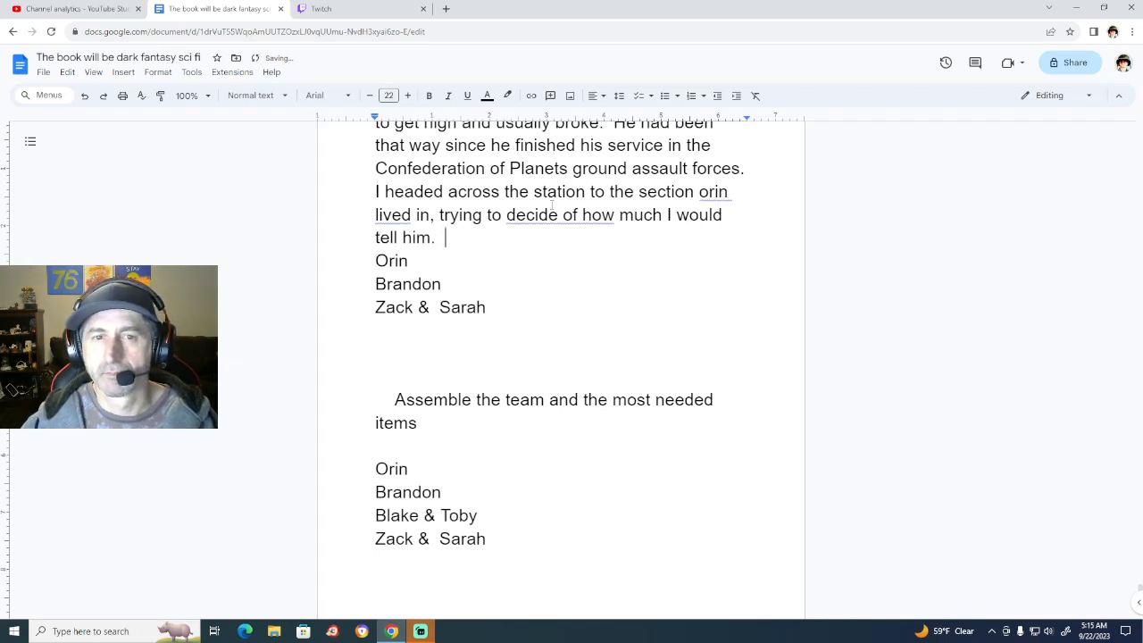
Capitalize "Orin" in the new sentence and accept the grammar suggestion "decide how".
{"action": "left_click", "coordinate": [717, 194]}
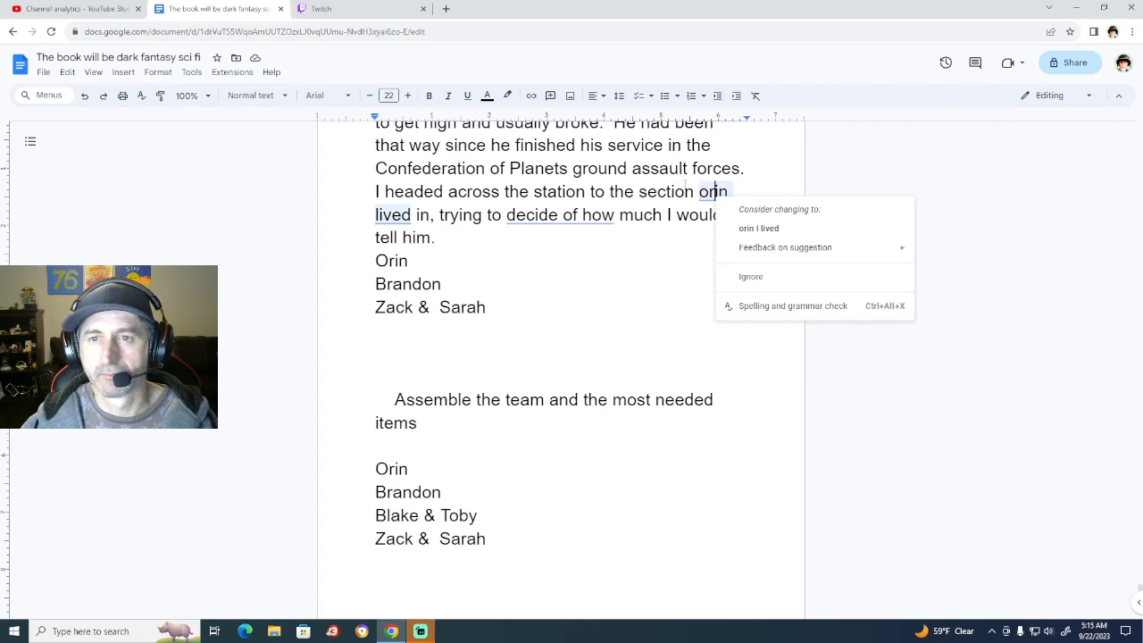
{"action": "left_click", "coordinate": [684, 191]}
{"action": "left_click", "coordinate": [706, 191]}
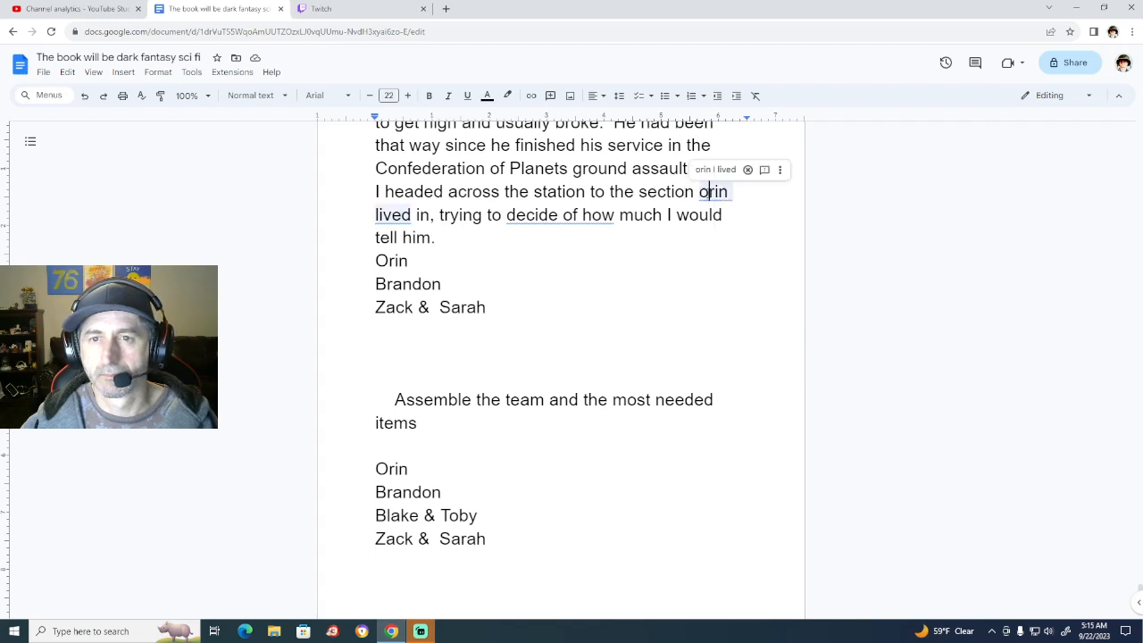
{"action": "key", "text": "BackSpace"}
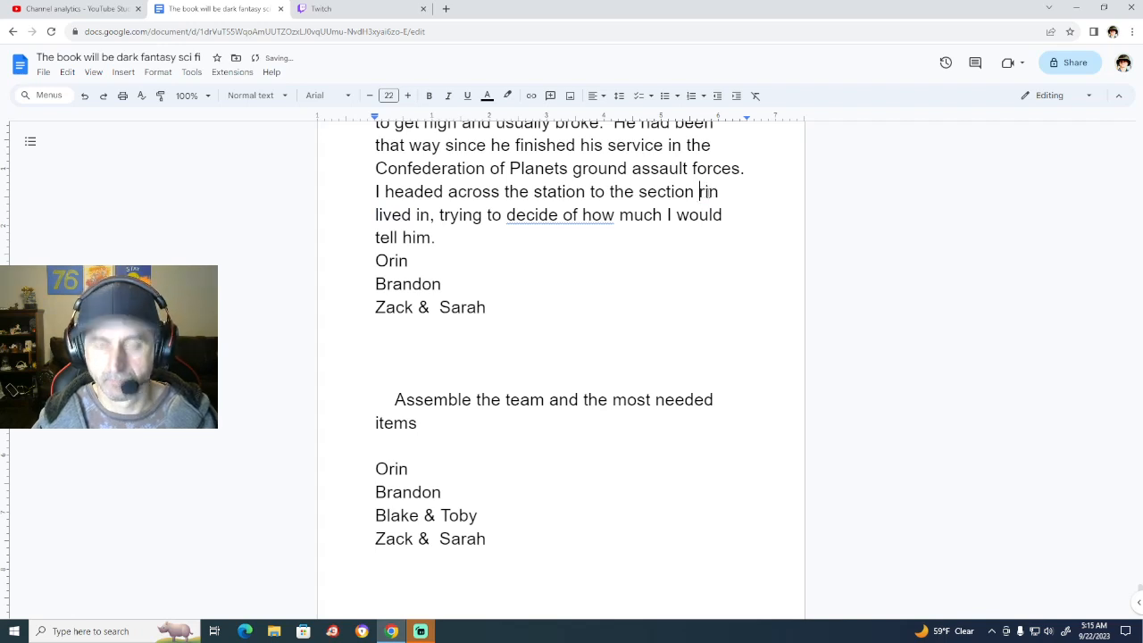
{"action": "type", "text": "Or"}
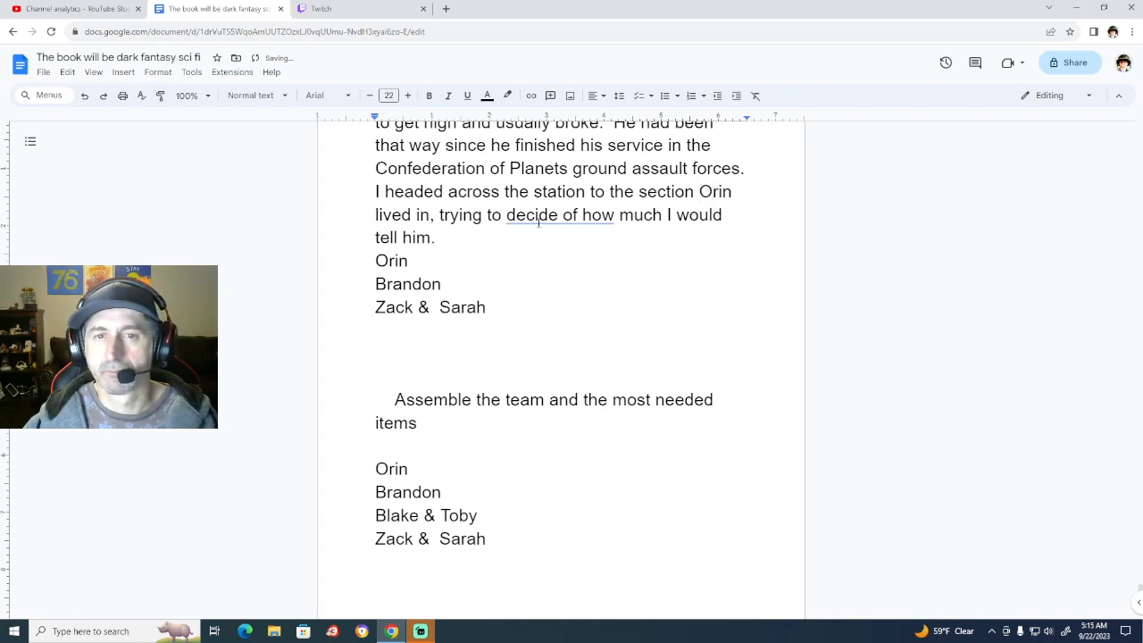
{"action": "left_click", "coordinate": [537, 216]}
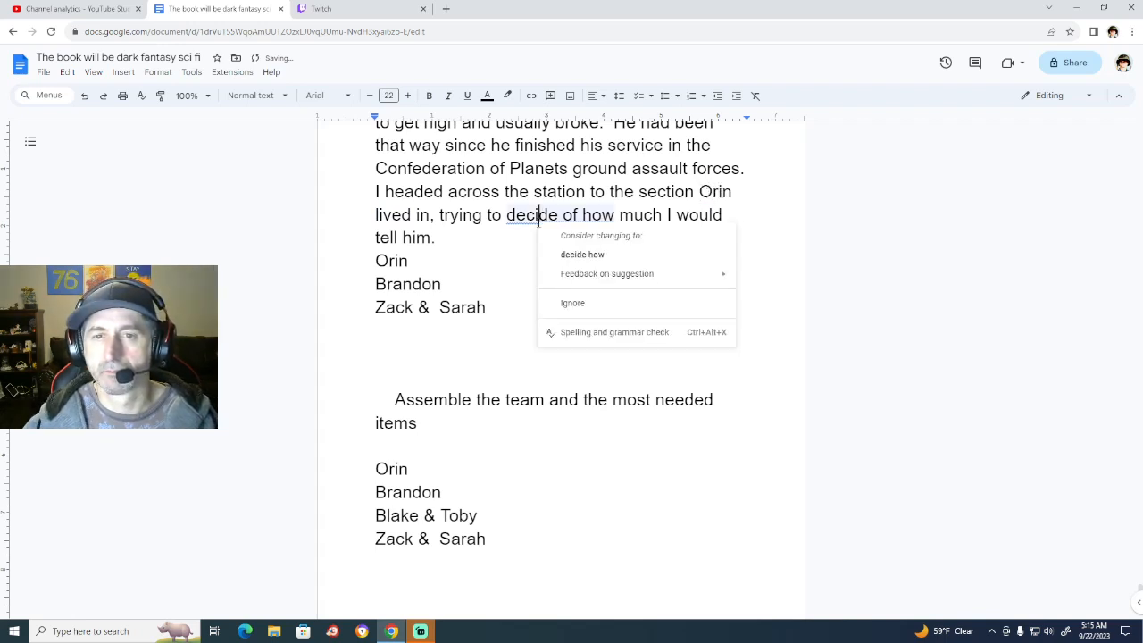
{"action": "left_click", "coordinate": [582, 256]}
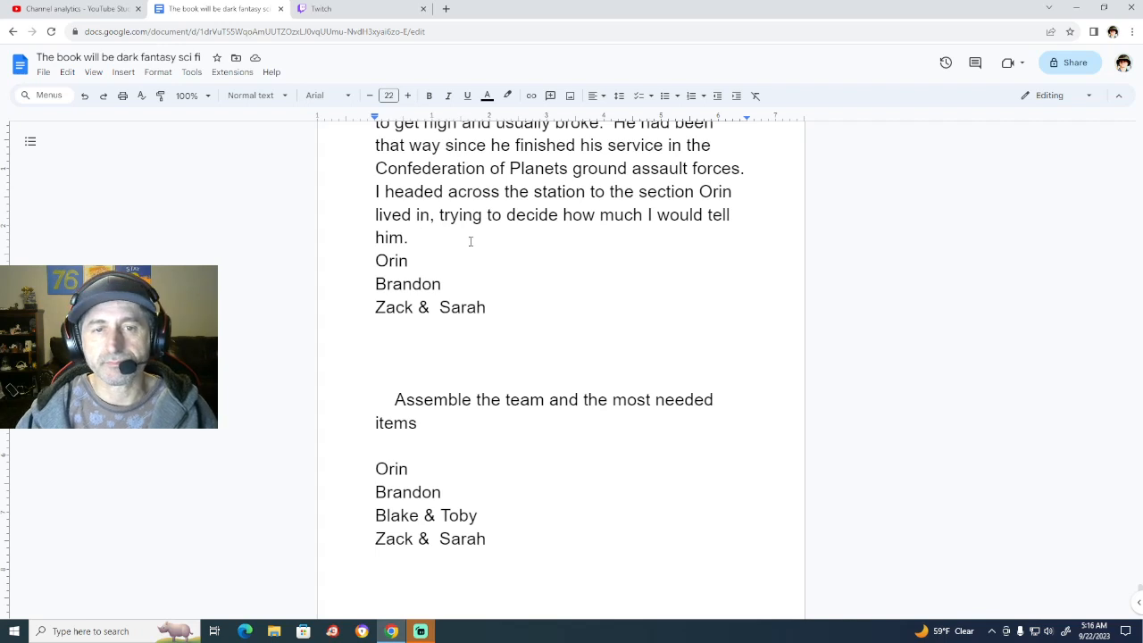
Continue the paragraph after "tell him." with the sentence opening "He lived in one of the worst parts of the".
{"action": "key", "text": "BackSpace"}
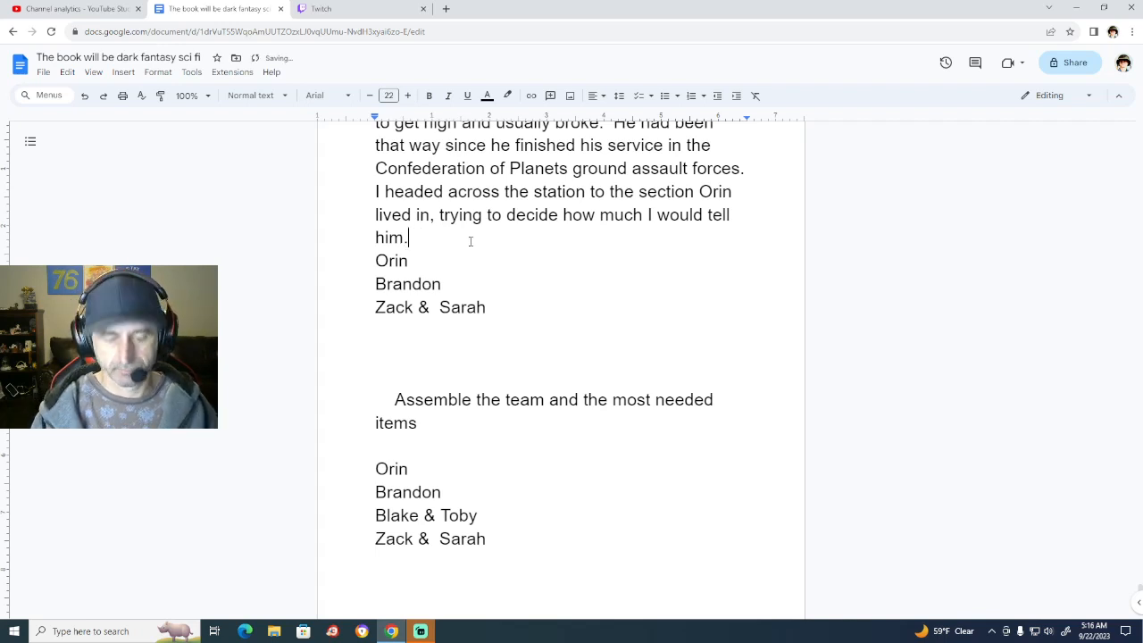
{"action": "type", "text": "He l"}
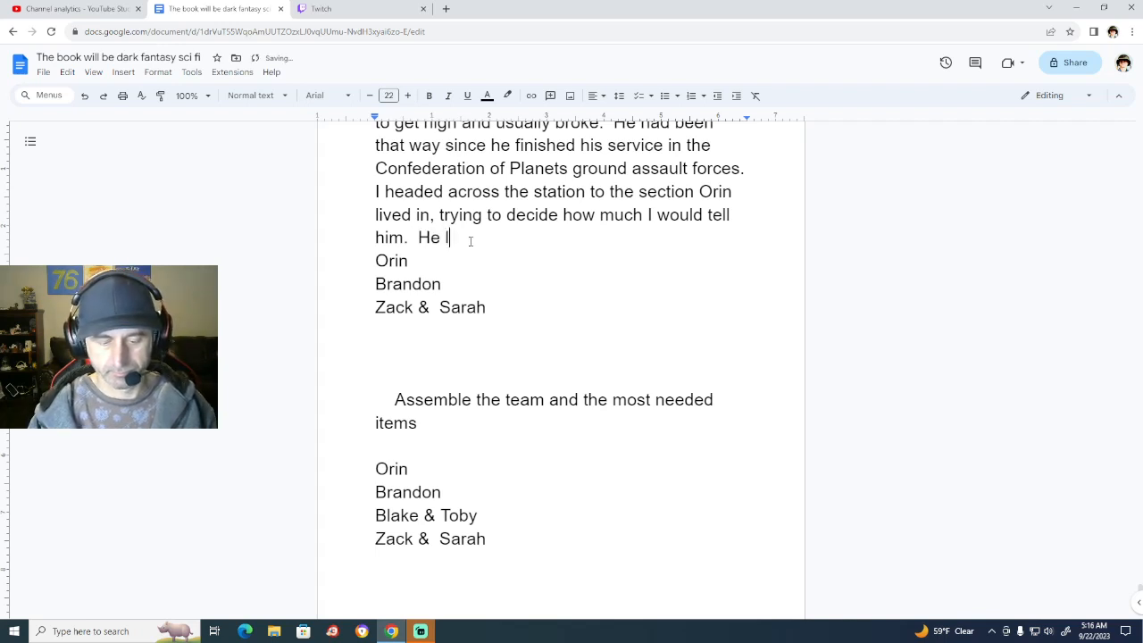
{"action": "type", "text": "ived in o"}
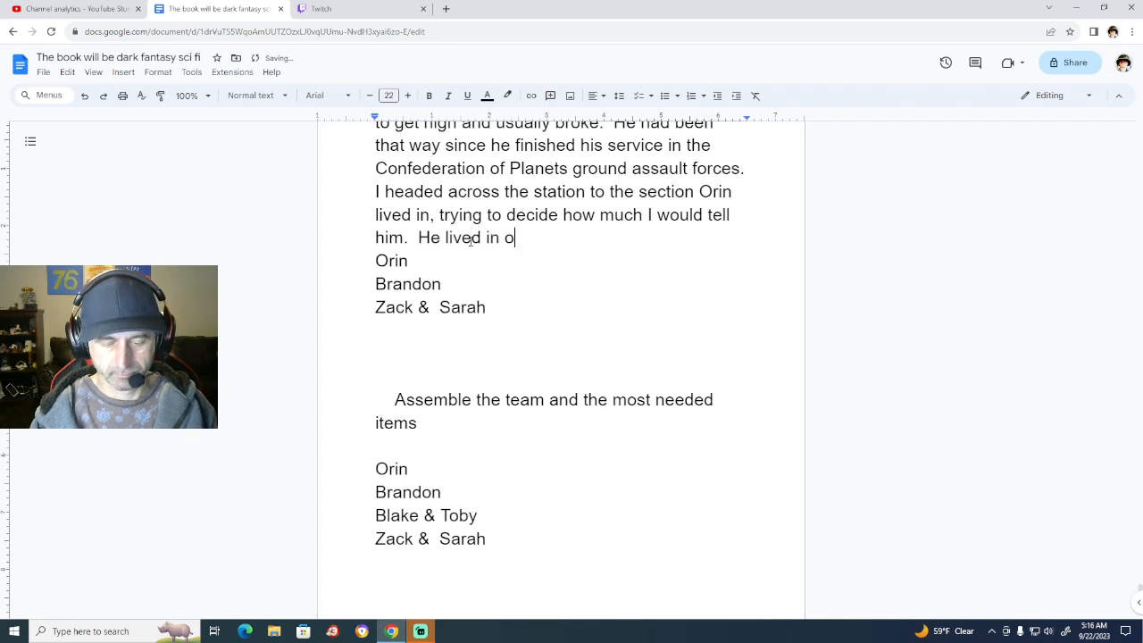
{"action": "type", "text": "ne of the"}
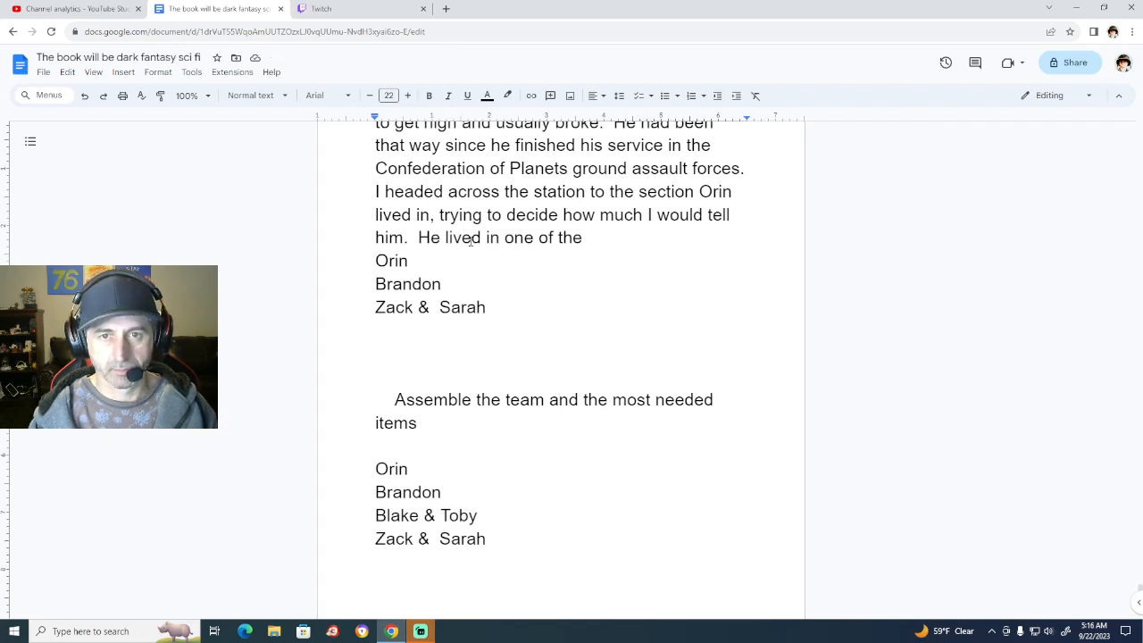
{"action": "type", "text": "worst"}
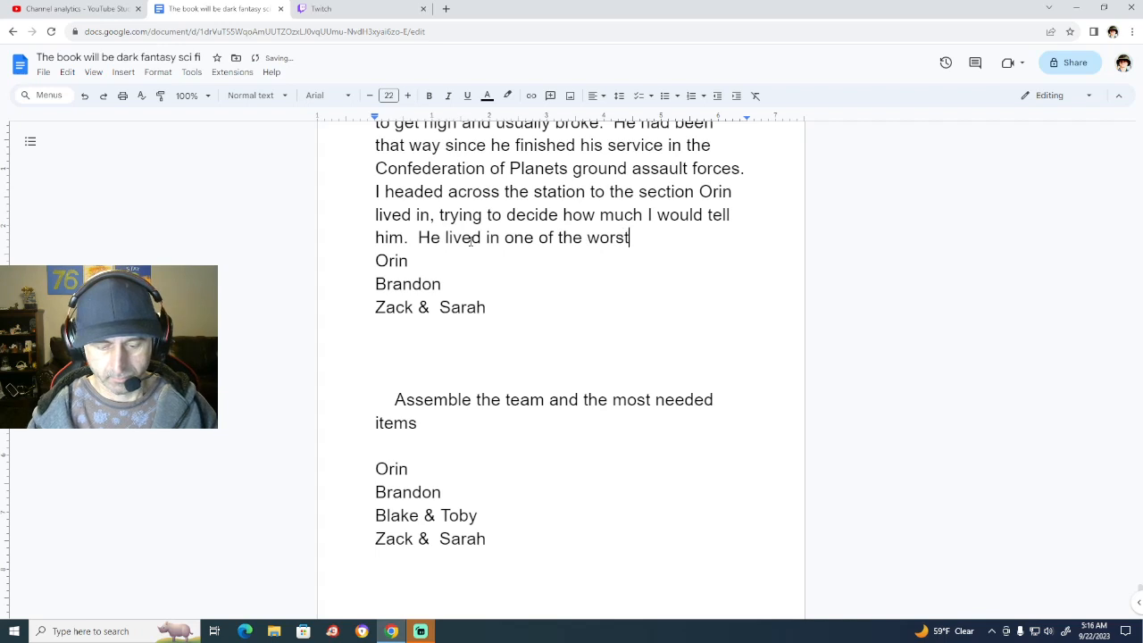
{"action": "type", "text": " parts of"}
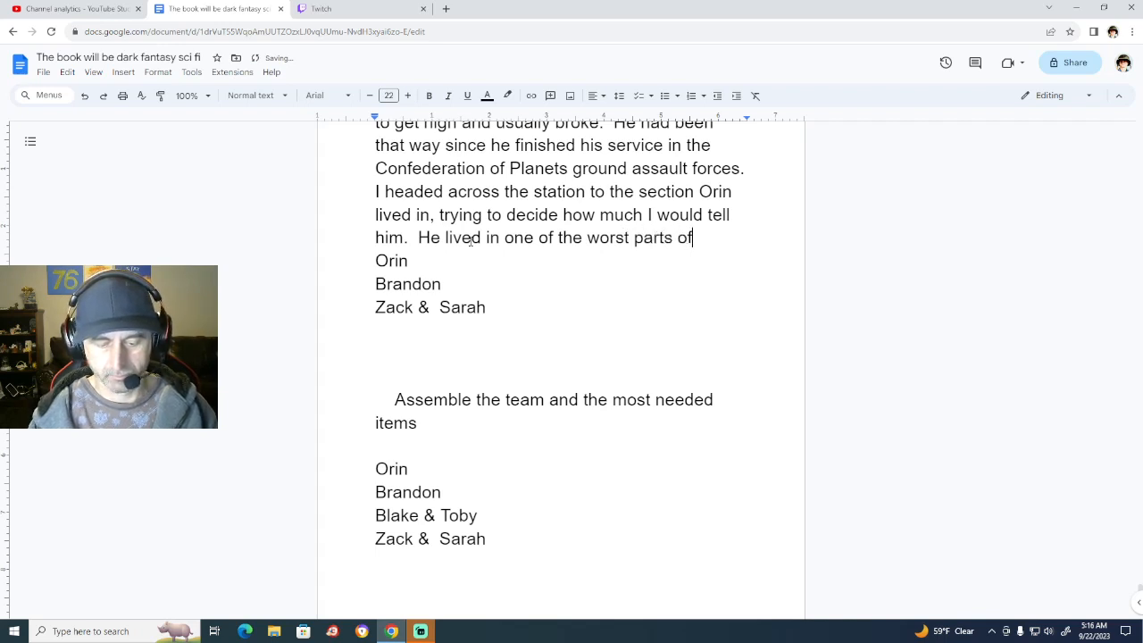
{"action": "type", "text": " the i"}
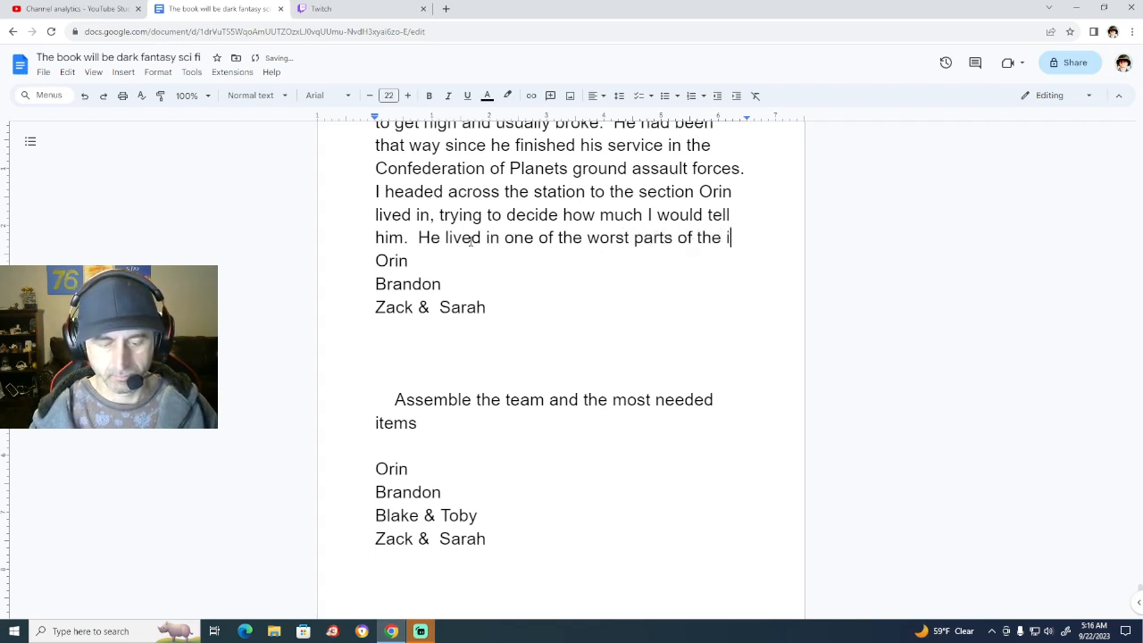
{"action": "key", "text": "BackSpace"}
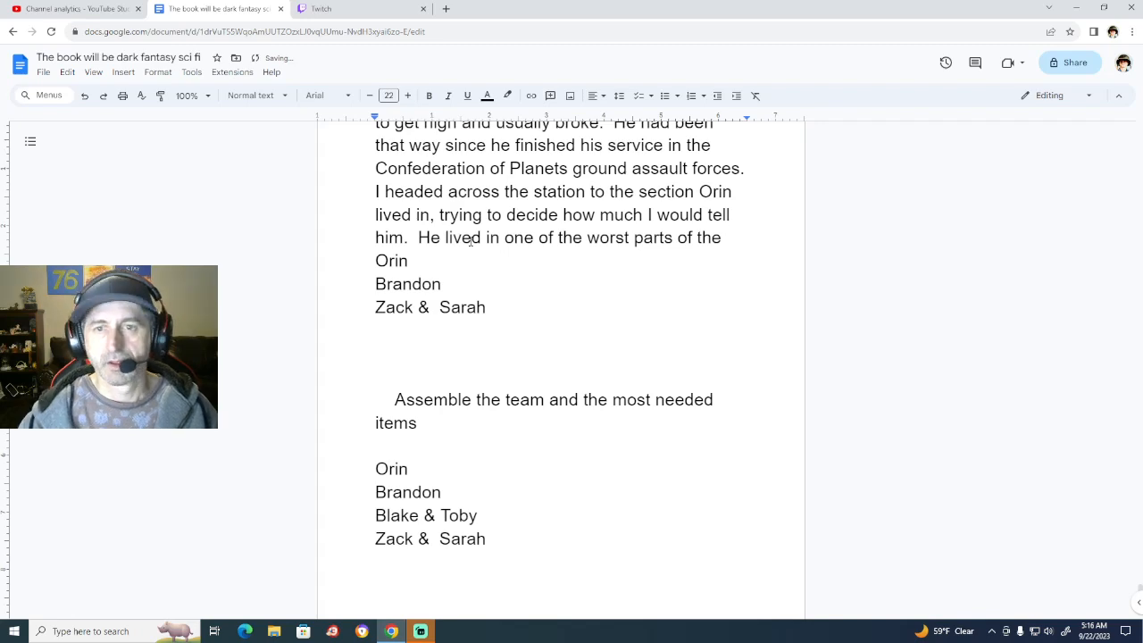
Look back through Chapter 4 to its beginning and through the worldbuilding notes up to the large basic story arc on the first page.
{"action": "scroll", "coordinate": [624, 172], "scroll_direction": "up", "scroll_amount": 4}
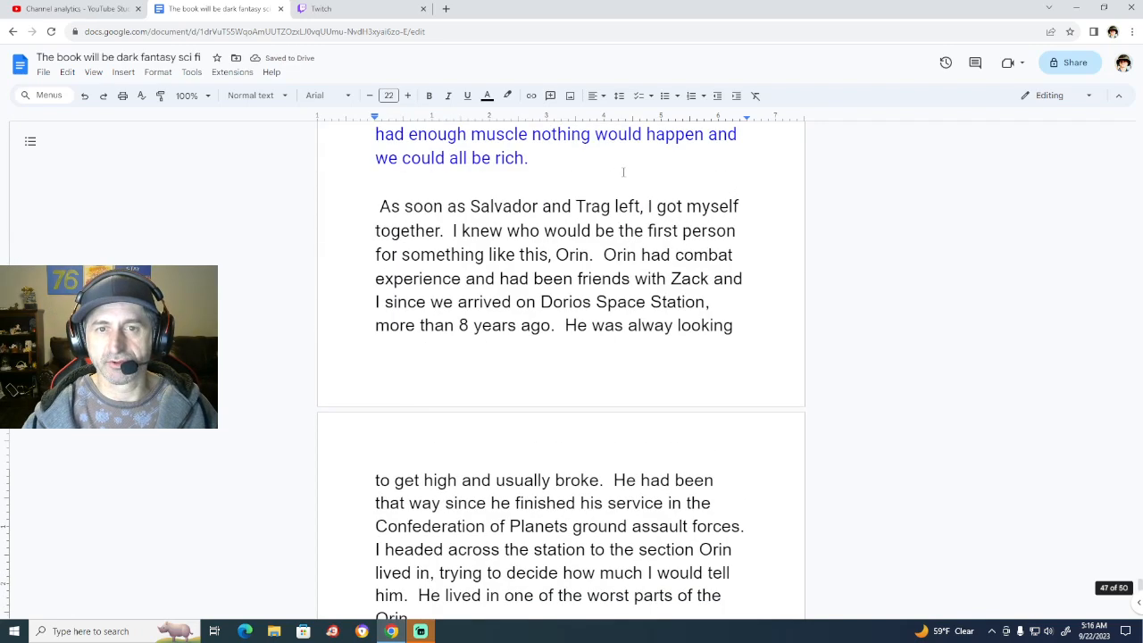
{"action": "scroll", "coordinate": [623, 172], "scroll_direction": "up", "scroll_amount": 4}
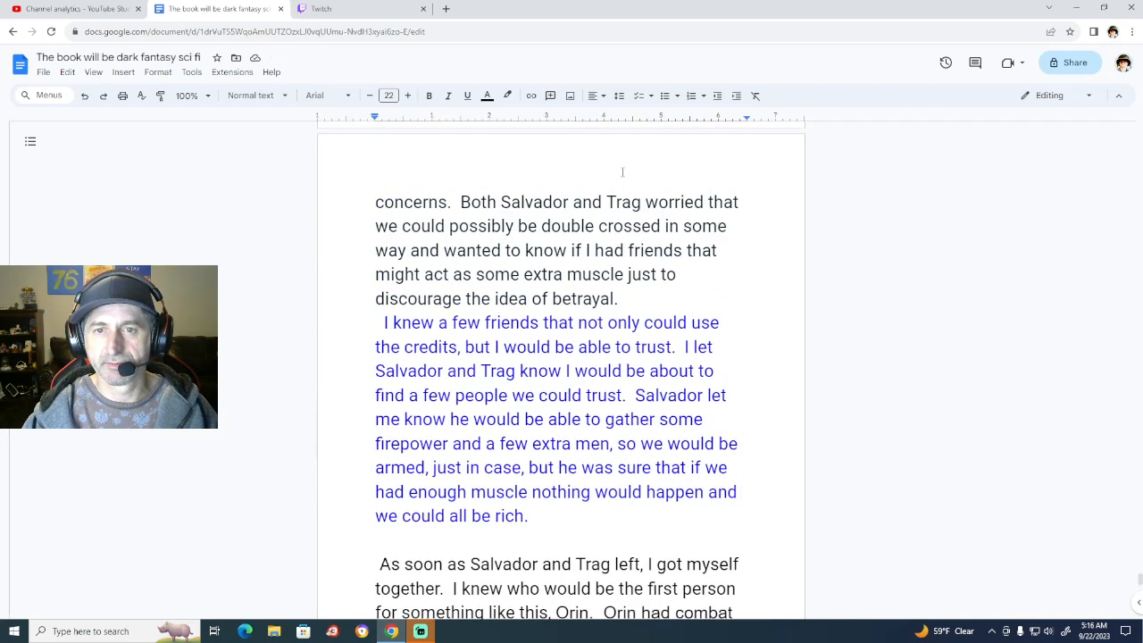
{"action": "scroll", "coordinate": [623, 172], "scroll_direction": "up", "scroll_amount": 4}
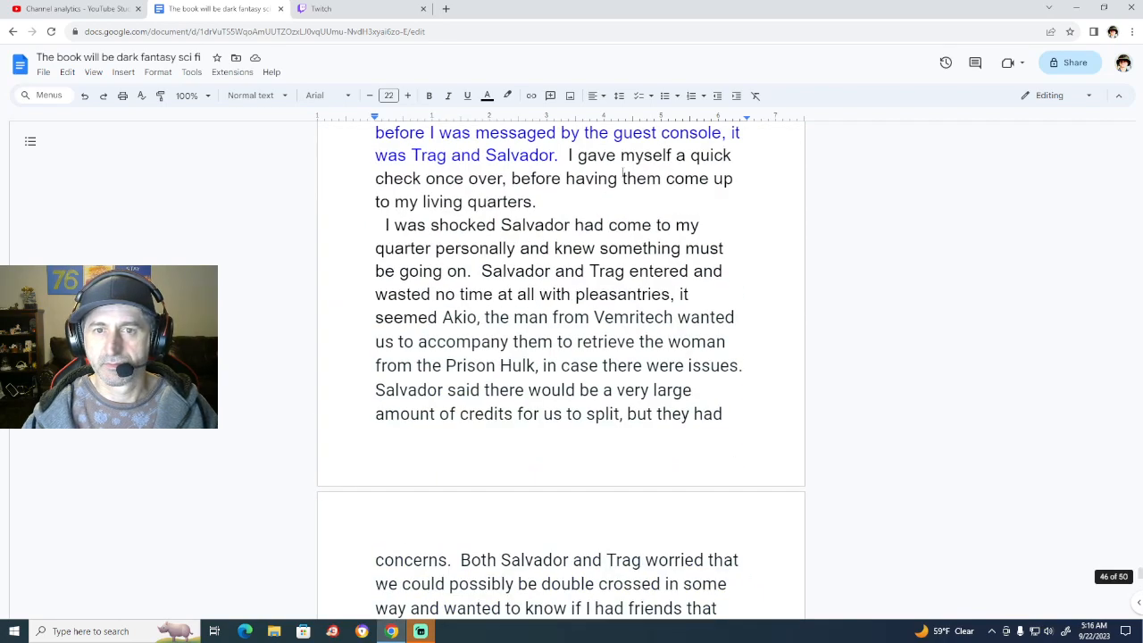
{"action": "scroll", "coordinate": [622, 175], "scroll_direction": "up", "scroll_amount": 10}
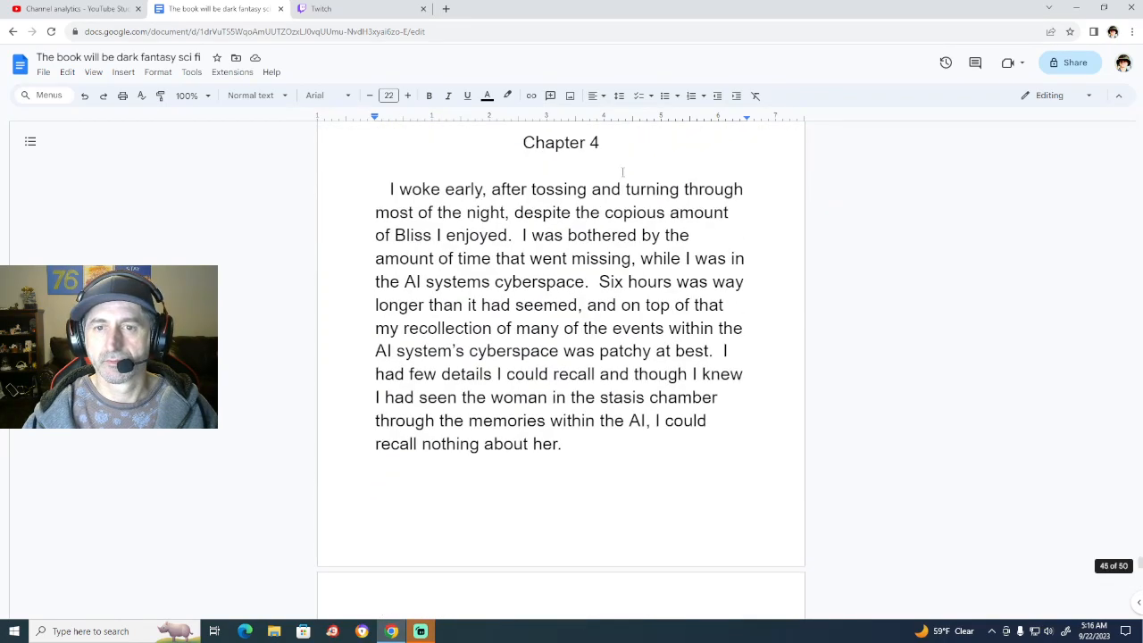
{"action": "left_click_drag", "start_coordinate": [1140, 562], "coordinate": [1137, 224]}
{"action": "scroll", "coordinate": [995, 286], "scroll_direction": "up", "scroll_amount": 9}
{"action": "scroll", "coordinate": [995, 288], "scroll_direction": "up", "scroll_amount": 10}
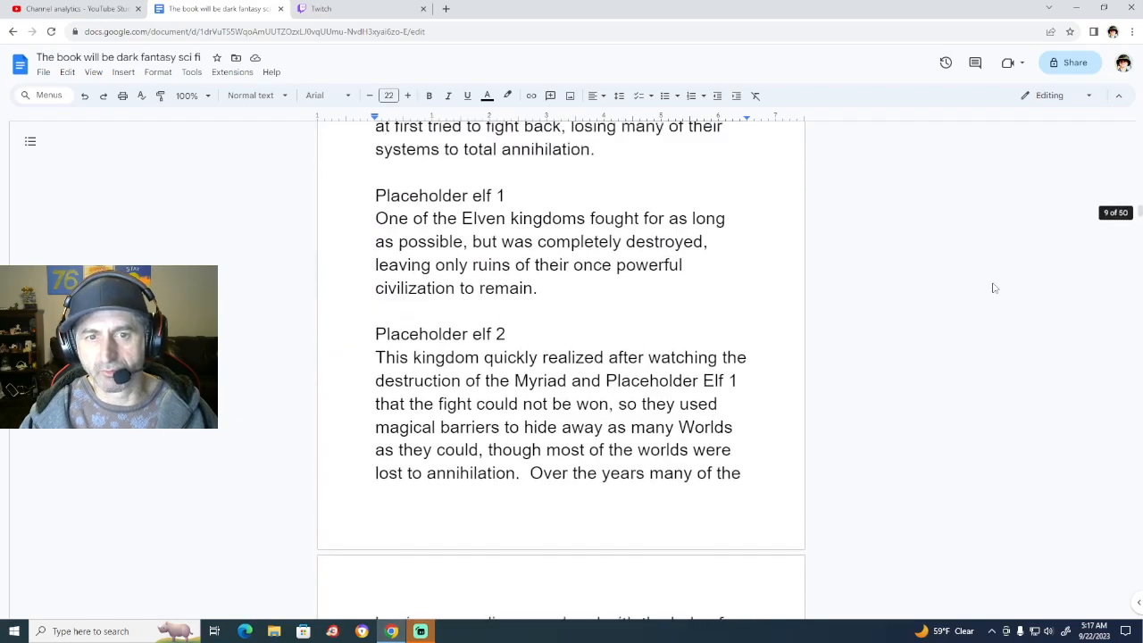
{"action": "scroll", "coordinate": [994, 287], "scroll_direction": "up", "scroll_amount": 10}
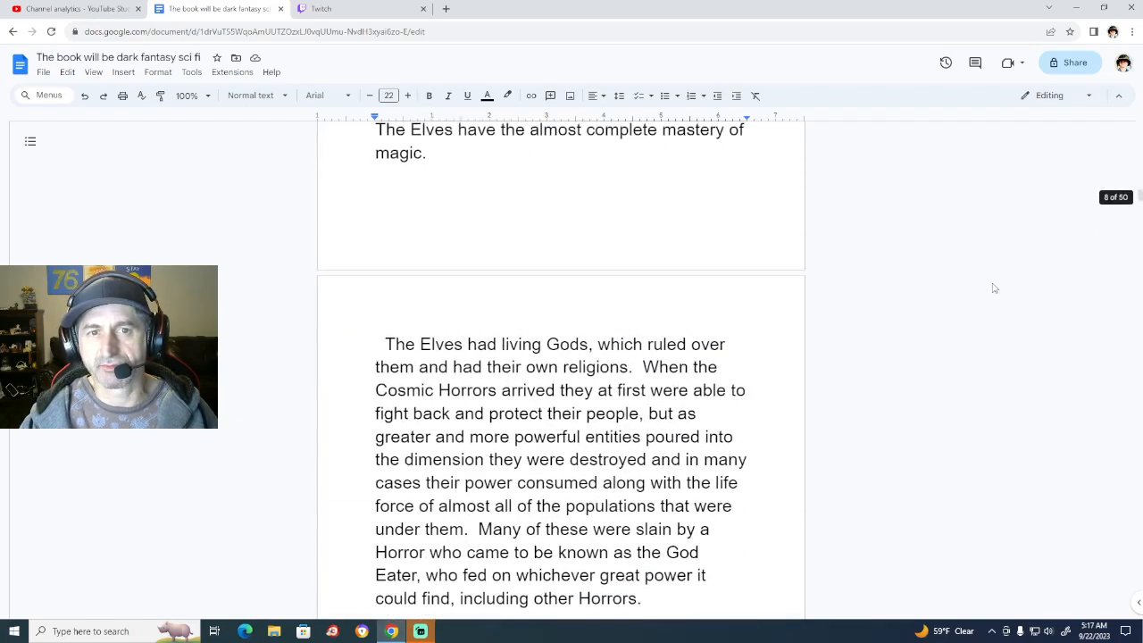
{"action": "scroll", "coordinate": [991, 287], "scroll_direction": "up", "scroll_amount": 10}
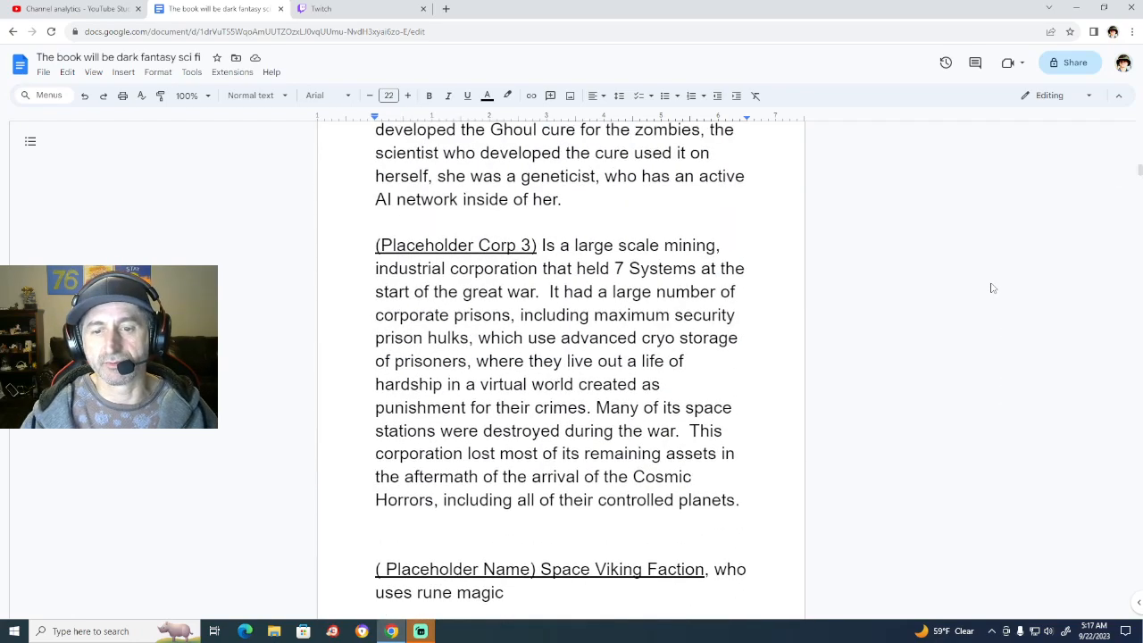
{"action": "scroll", "coordinate": [992, 288], "scroll_direction": "up", "scroll_amount": 5}
{"action": "scroll", "coordinate": [992, 287], "scroll_direction": "down", "scroll_amount": 10}
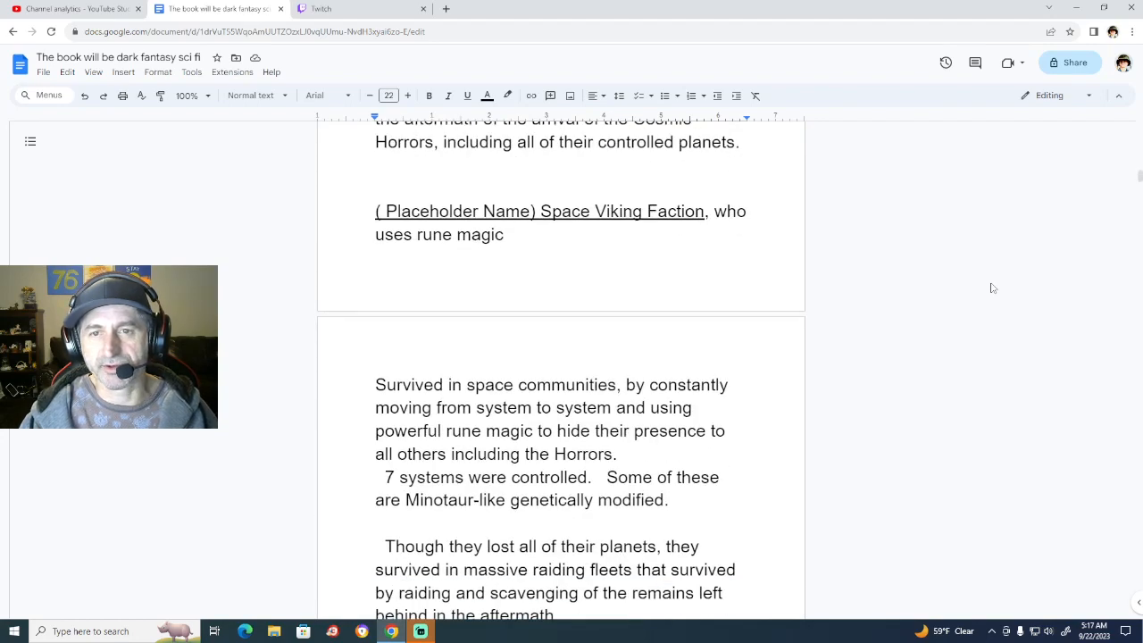
{"action": "scroll", "coordinate": [991, 287], "scroll_direction": "up", "scroll_amount": 20}
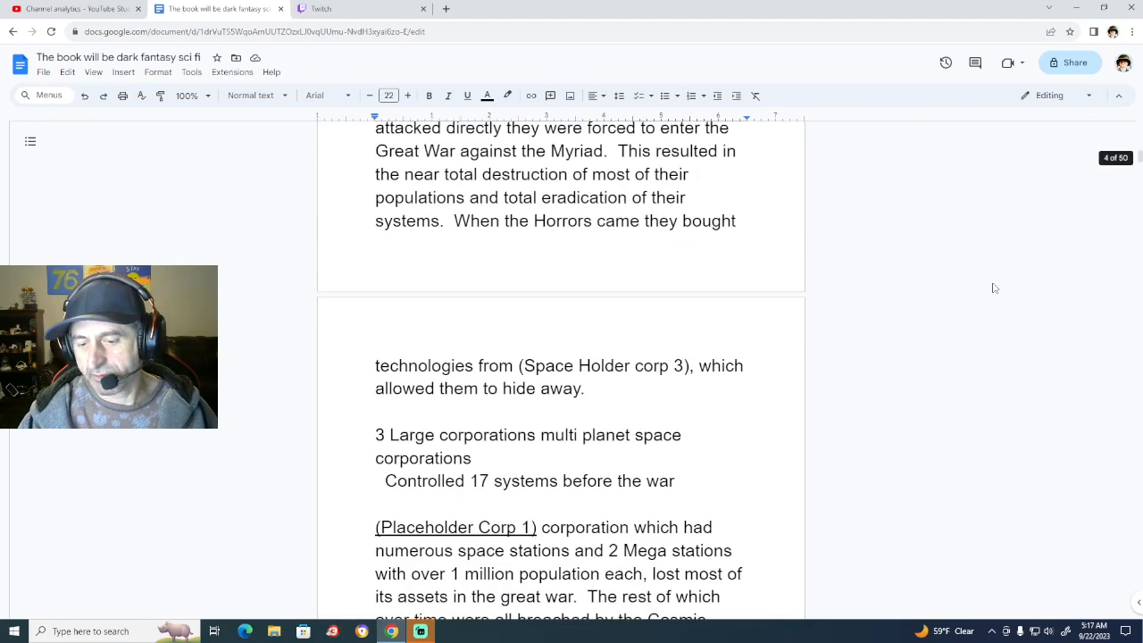
{"action": "scroll", "coordinate": [993, 286], "scroll_direction": "up", "scroll_amount": 12}
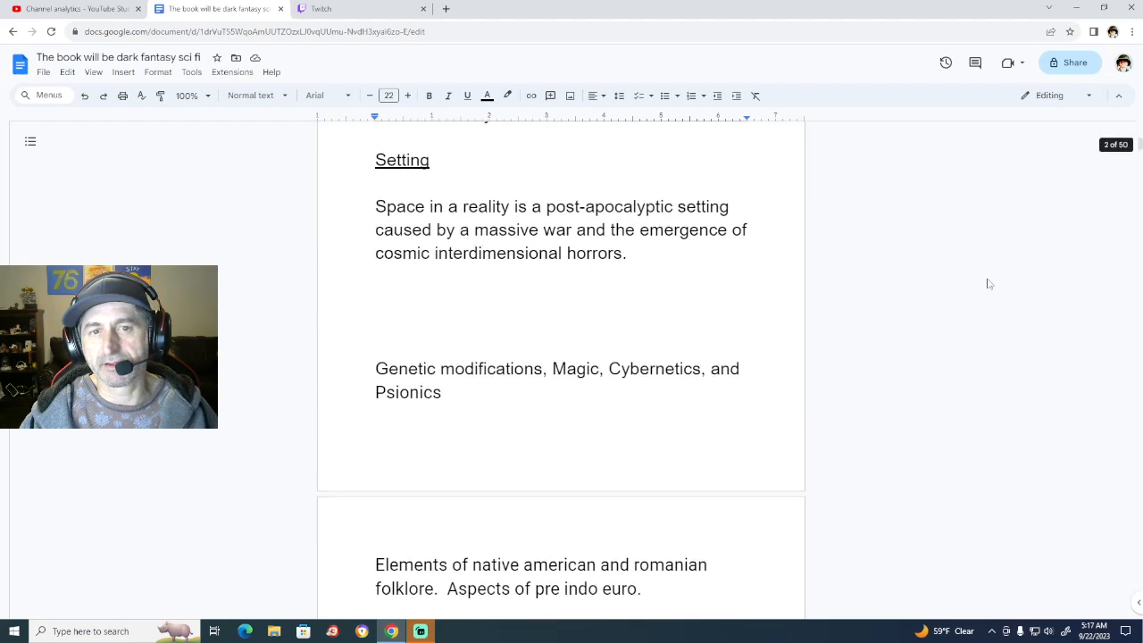
{"action": "scroll", "coordinate": [989, 284], "scroll_direction": "up", "scroll_amount": 7}
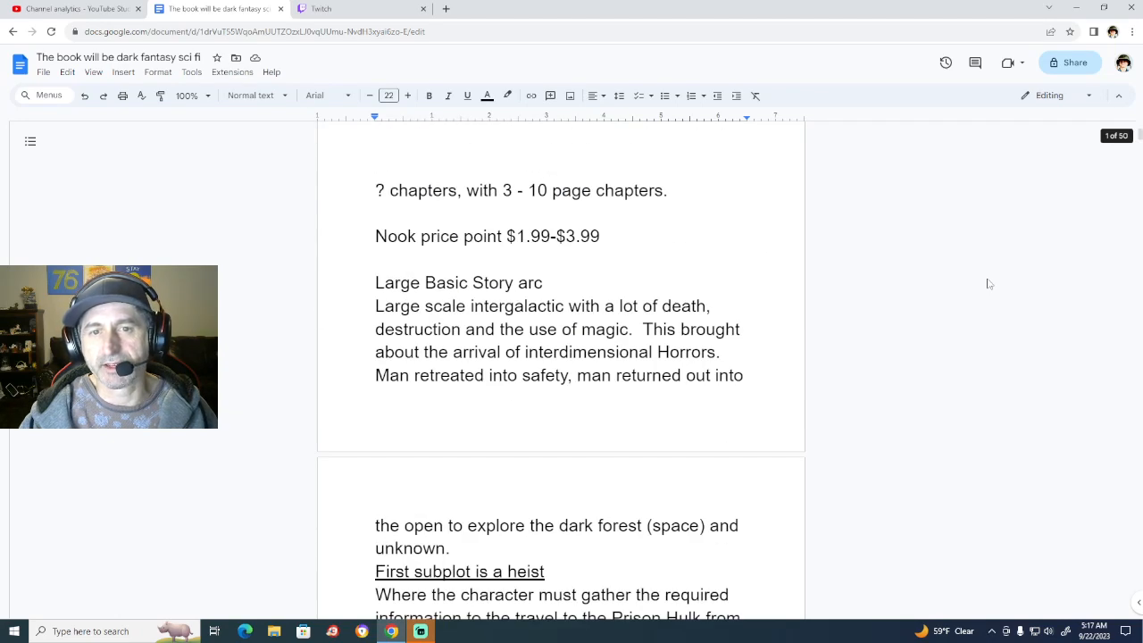
Review the background notes from the subplots and setting through the human factions and corporations to the Elven kingdoms.
{"action": "scroll", "coordinate": [988, 284], "scroll_direction": "down", "scroll_amount": 5}
{"action": "scroll", "coordinate": [989, 284], "scroll_direction": "down", "scroll_amount": 5}
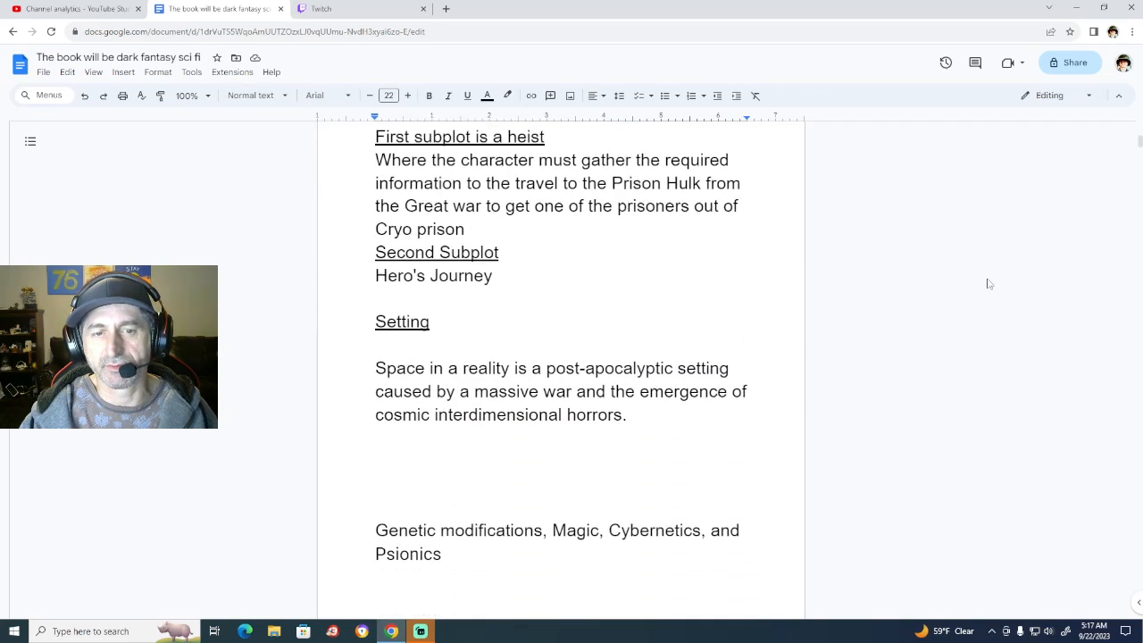
{"action": "scroll", "coordinate": [989, 284], "scroll_direction": "down", "scroll_amount": 5}
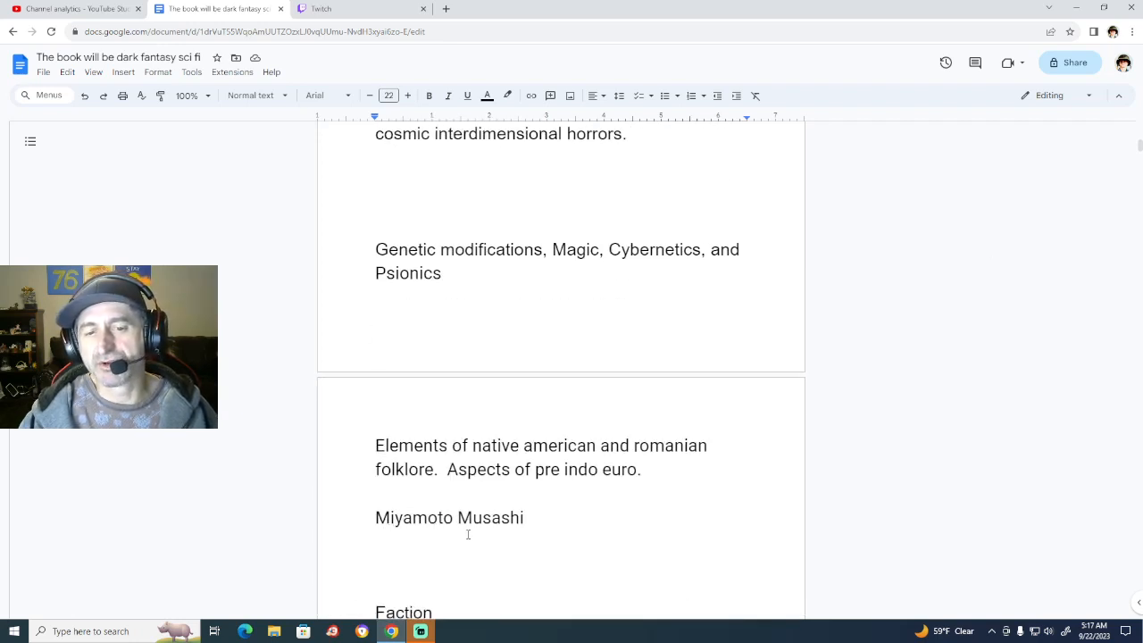
{"action": "scroll", "coordinate": [747, 480], "scroll_direction": "down", "scroll_amount": 1}
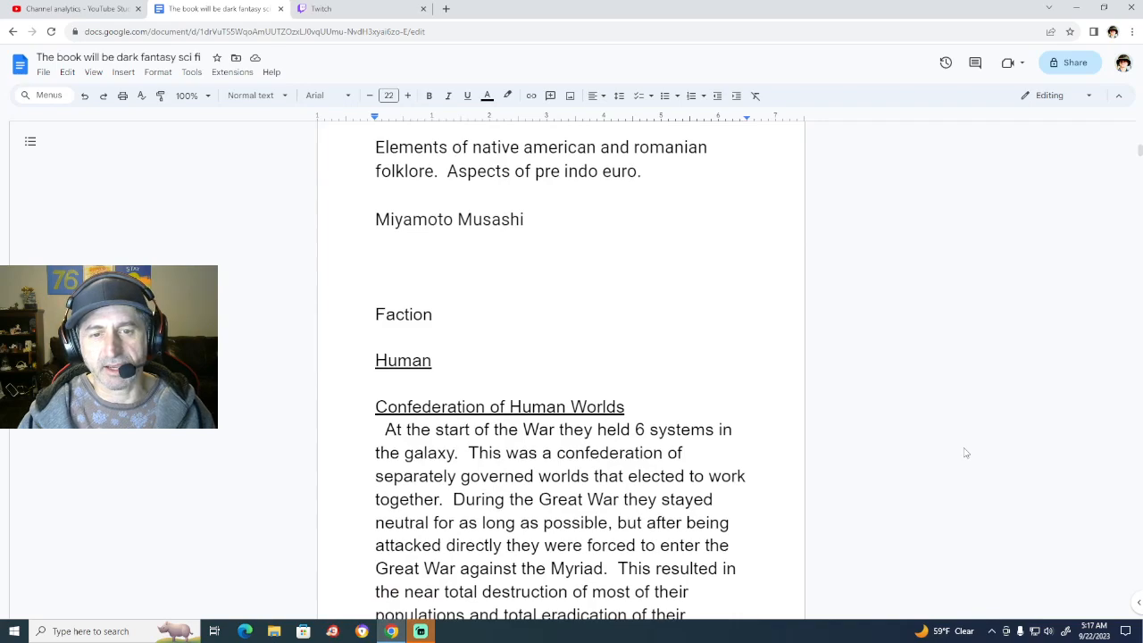
{"action": "scroll", "coordinate": [965, 453], "scroll_direction": "down", "scroll_amount": 6}
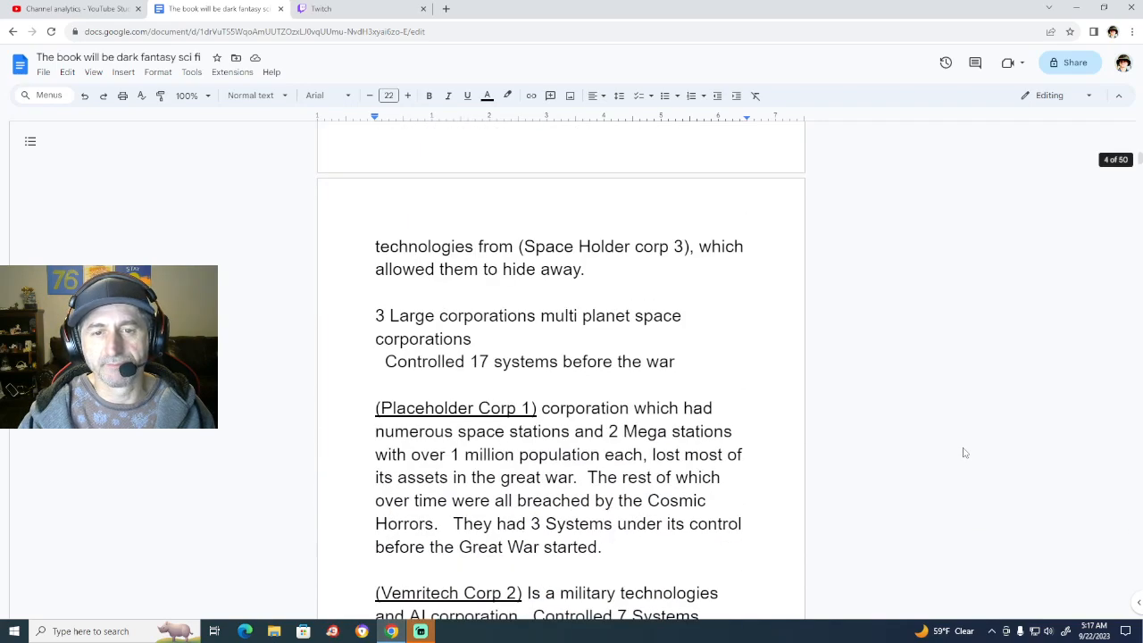
{"action": "scroll", "coordinate": [964, 453], "scroll_direction": "down", "scroll_amount": 8}
{"action": "scroll", "coordinate": [964, 453], "scroll_direction": "down", "scroll_amount": 6}
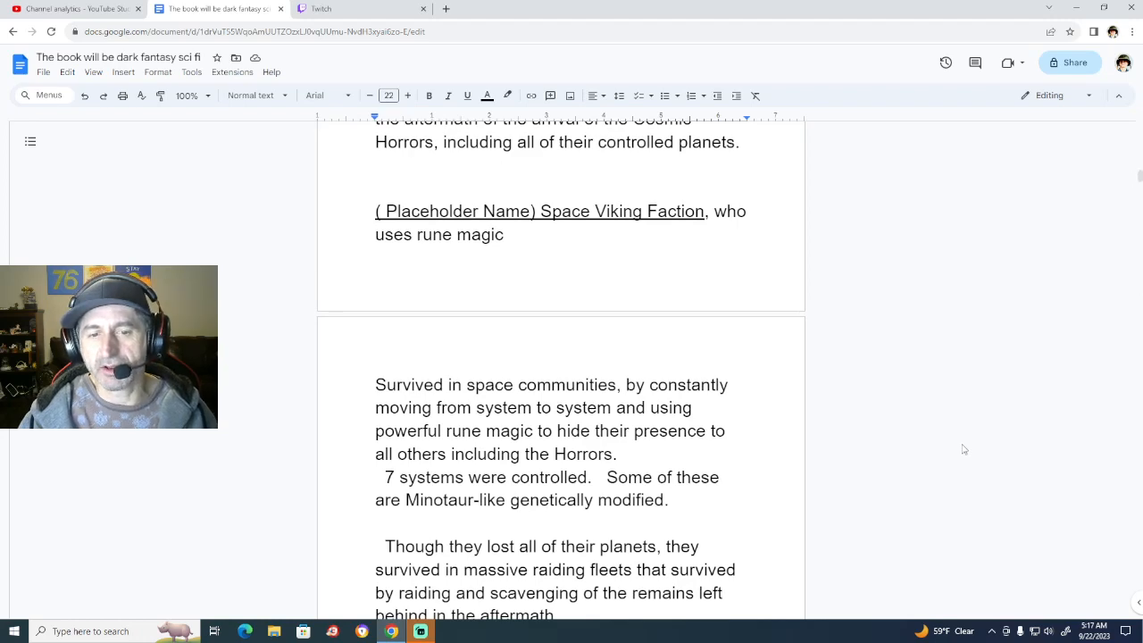
{"action": "scroll", "coordinate": [964, 449], "scroll_direction": "down", "scroll_amount": 5}
{"action": "scroll", "coordinate": [965, 449], "scroll_direction": "down", "scroll_amount": 3}
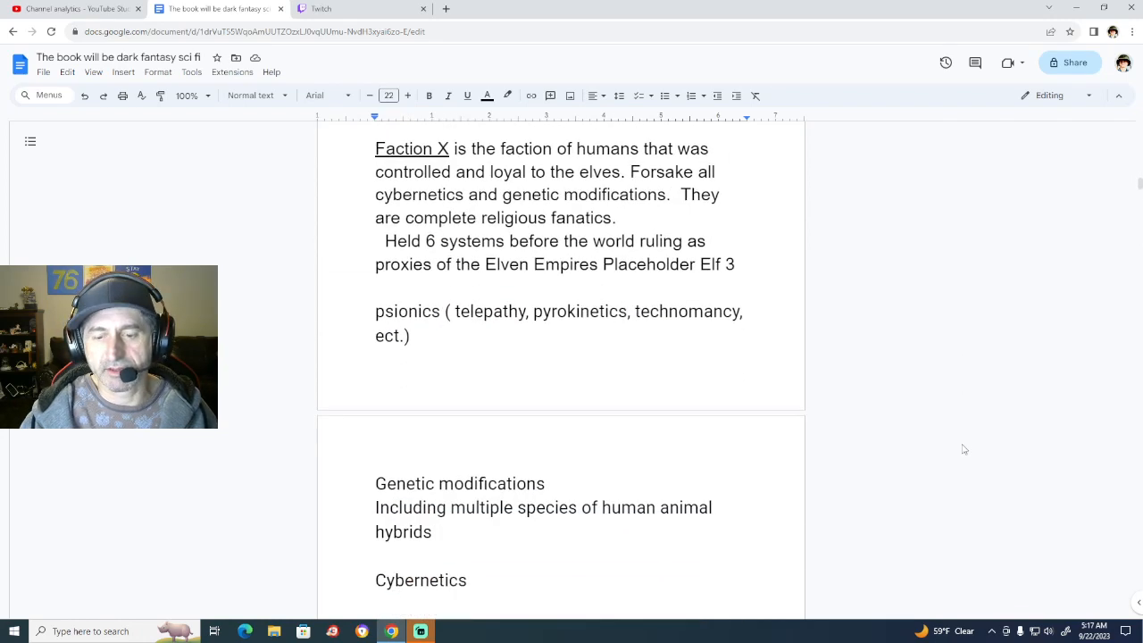
{"action": "scroll", "coordinate": [965, 449], "scroll_direction": "down", "scroll_amount": 3}
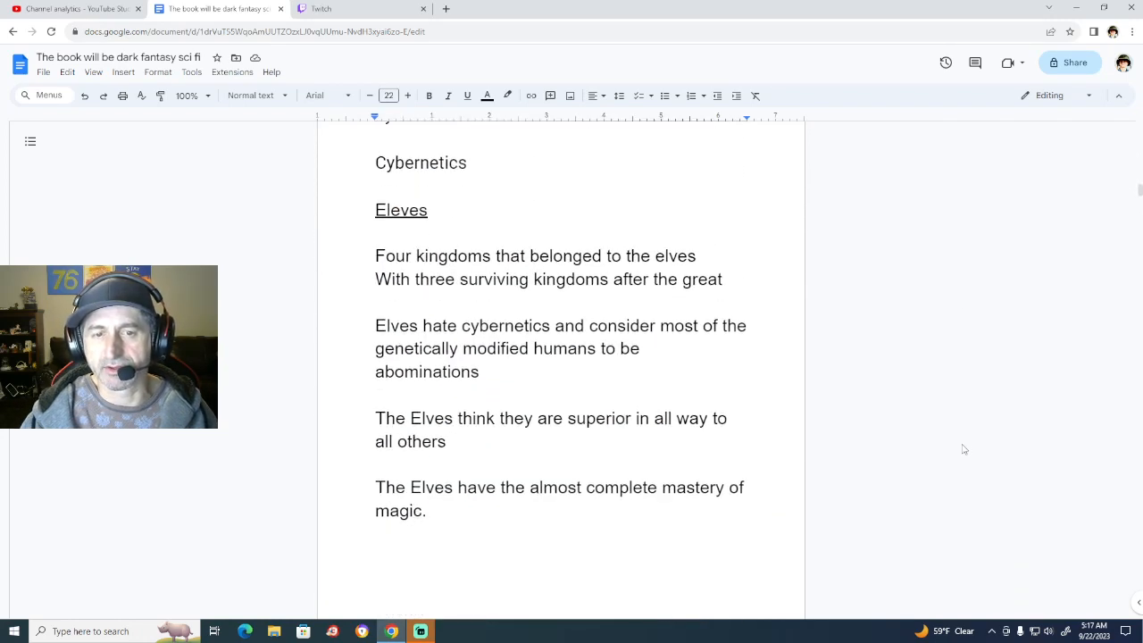
{"action": "scroll", "coordinate": [964, 449], "scroll_direction": "down", "scroll_amount": 8}
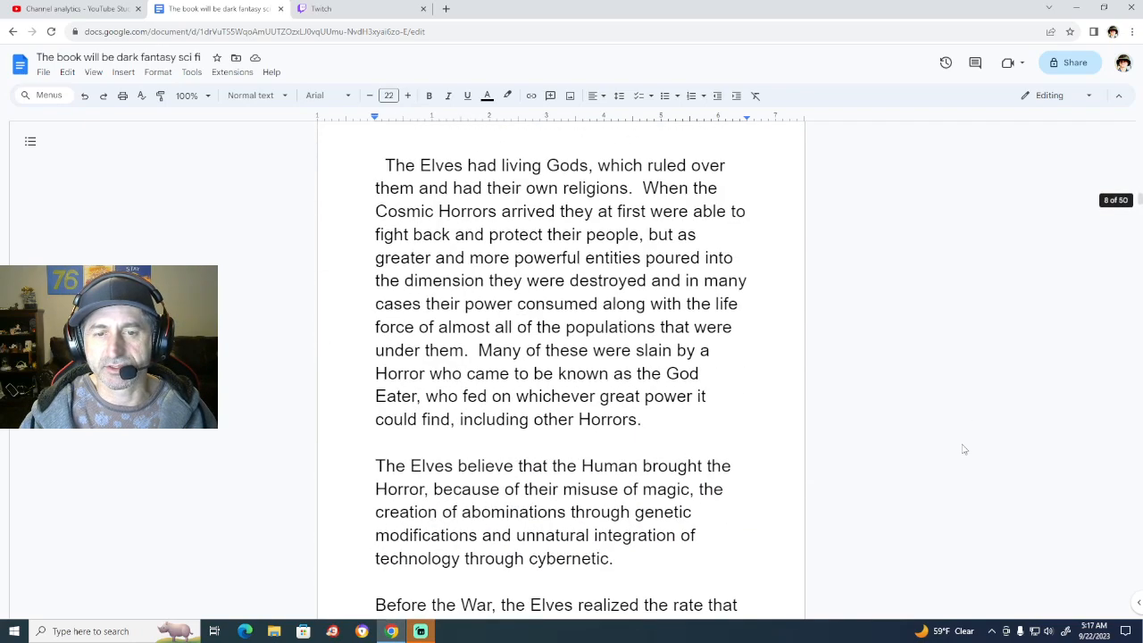
{"action": "scroll", "coordinate": [965, 449], "scroll_direction": "down", "scroll_amount": 9}
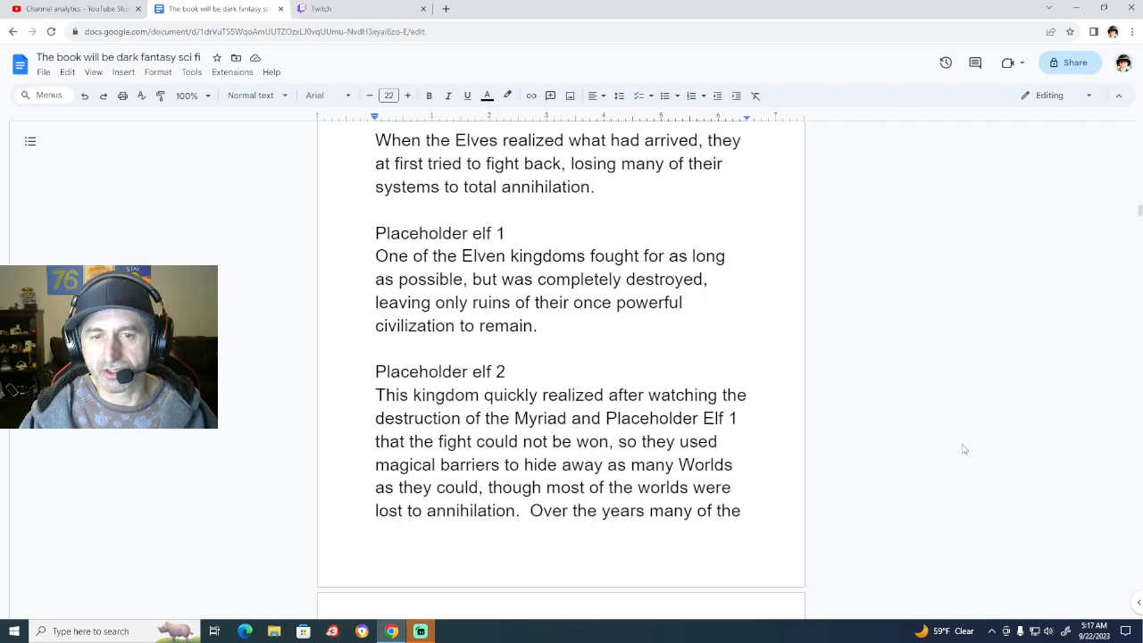
{"action": "scroll", "coordinate": [964, 449], "scroll_direction": "down", "scroll_amount": 4}
Recheck the faction notes in reverse, from the Elves through the corporations and Confederation of Human Worlds to the subplots.
{"action": "scroll", "coordinate": [965, 450], "scroll_direction": "up", "scroll_amount": 20}
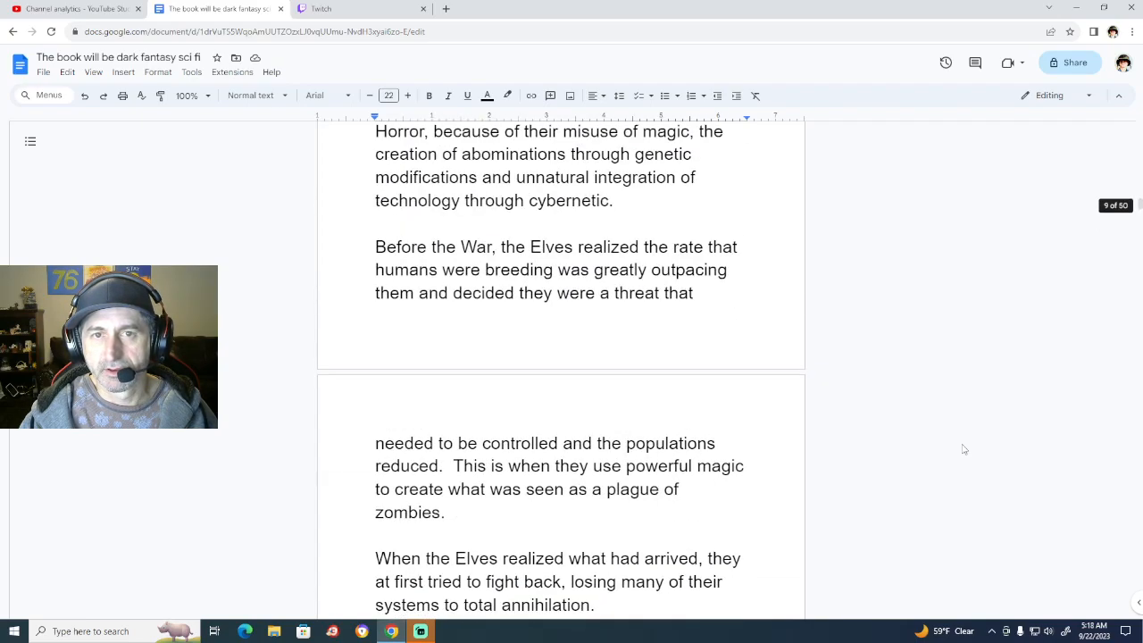
{"action": "scroll", "coordinate": [965, 450], "scroll_direction": "up", "scroll_amount": 15}
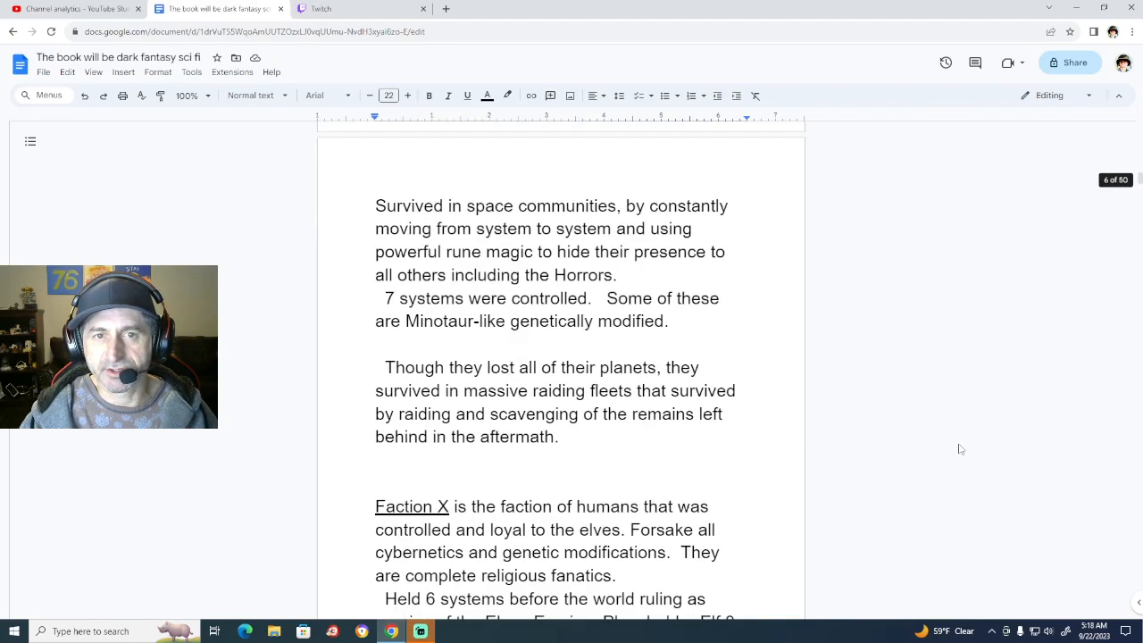
{"action": "scroll", "coordinate": [960, 449], "scroll_direction": "up", "scroll_amount": 3}
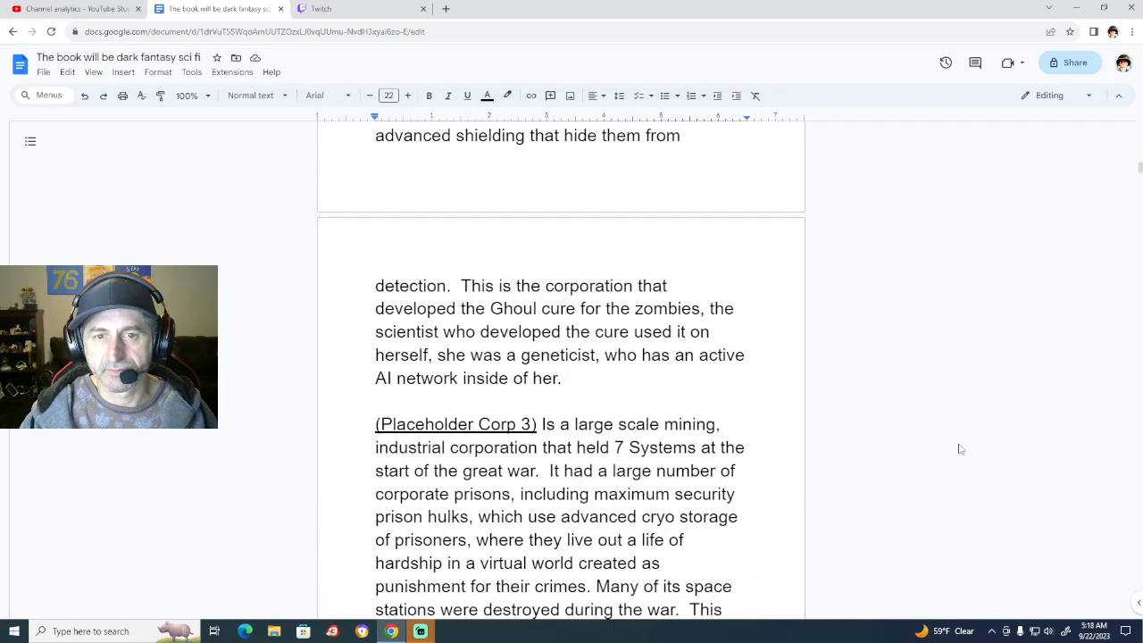
{"action": "scroll", "coordinate": [960, 449], "scroll_direction": "up", "scroll_amount": 3}
{"action": "scroll", "coordinate": [960, 449], "scroll_direction": "up", "scroll_amount": 4}
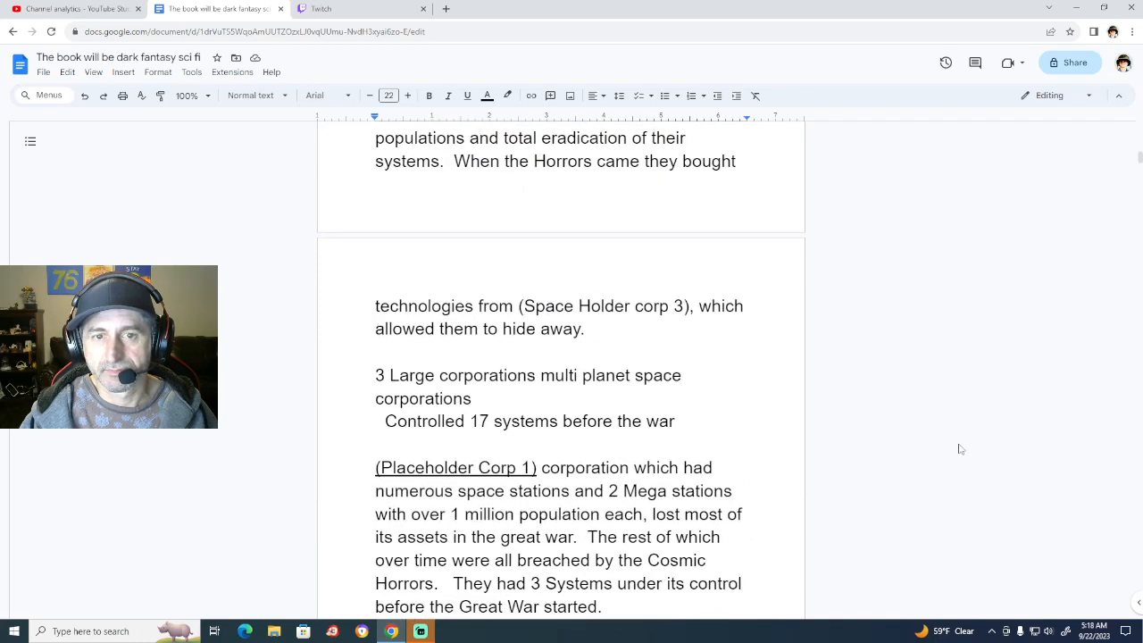
{"action": "scroll", "coordinate": [960, 449], "scroll_direction": "up", "scroll_amount": 3}
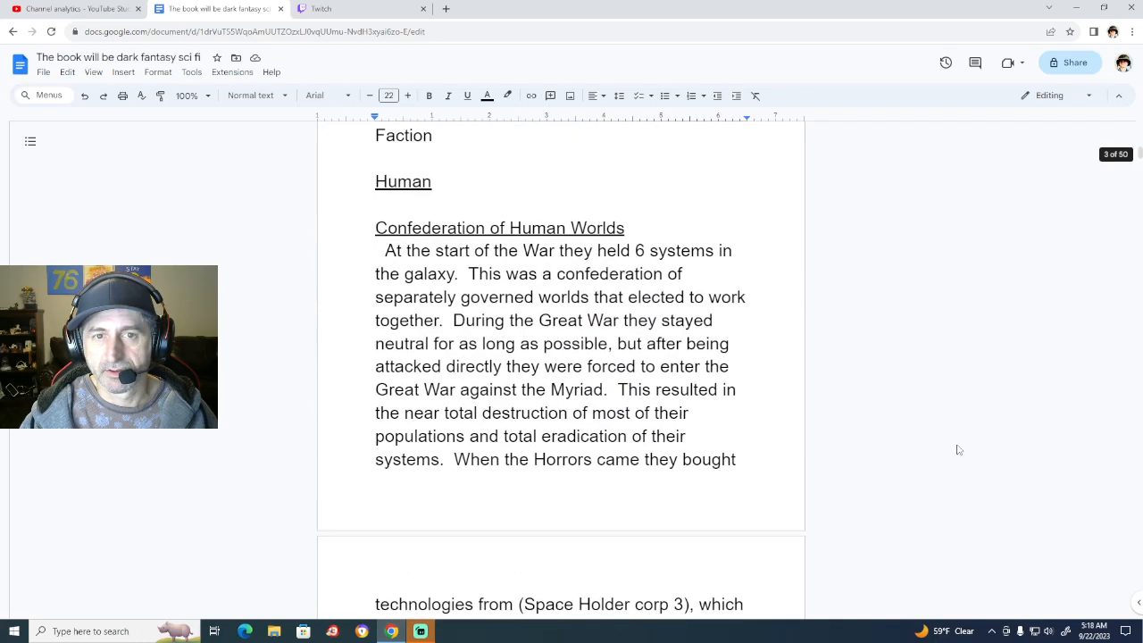
{"action": "scroll", "coordinate": [959, 449], "scroll_direction": "up", "scroll_amount": 5}
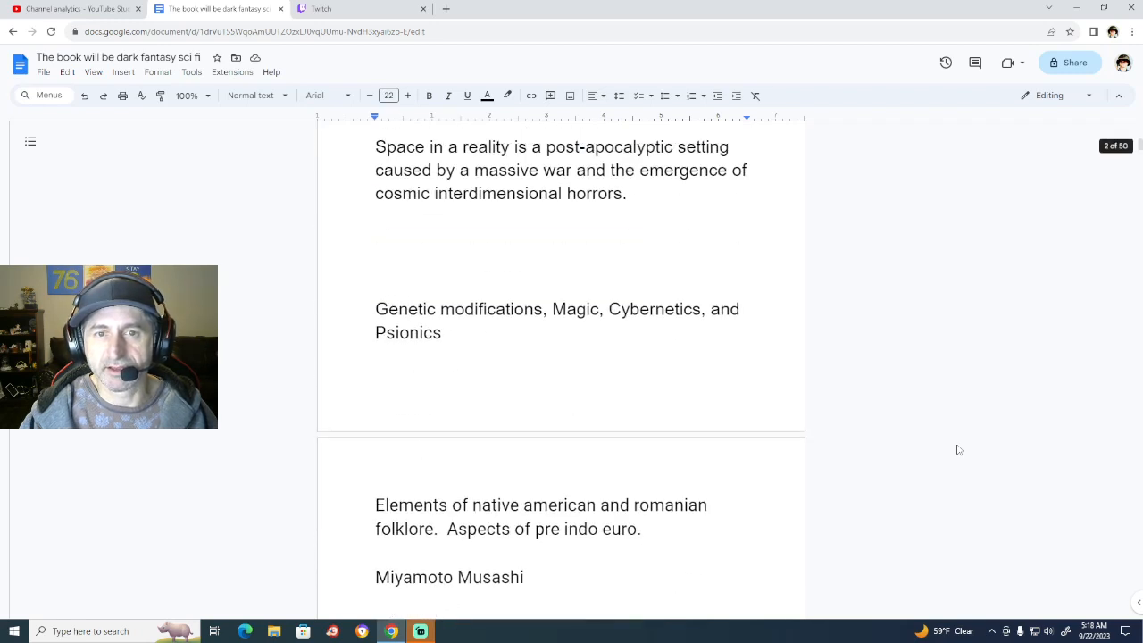
{"action": "scroll", "coordinate": [958, 450], "scroll_direction": "up", "scroll_amount": 3}
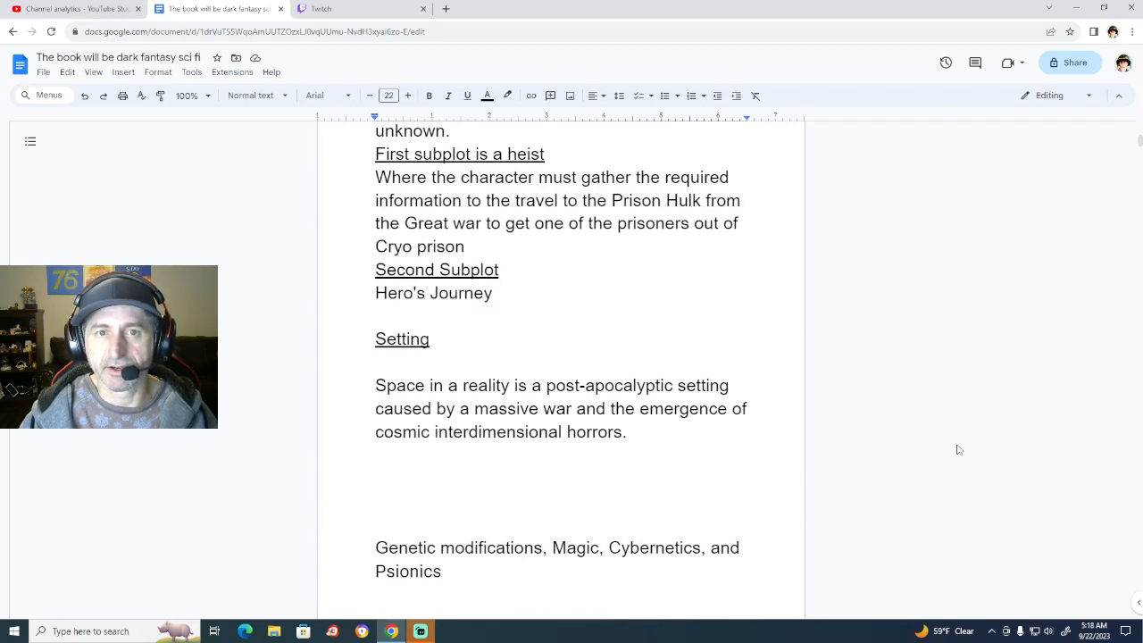
Review the worldbuilding notes from the setting through the human and Space Viking factions to the four Elven kingdoms.
{"action": "scroll", "coordinate": [959, 449], "scroll_direction": "down", "scroll_amount": 12}
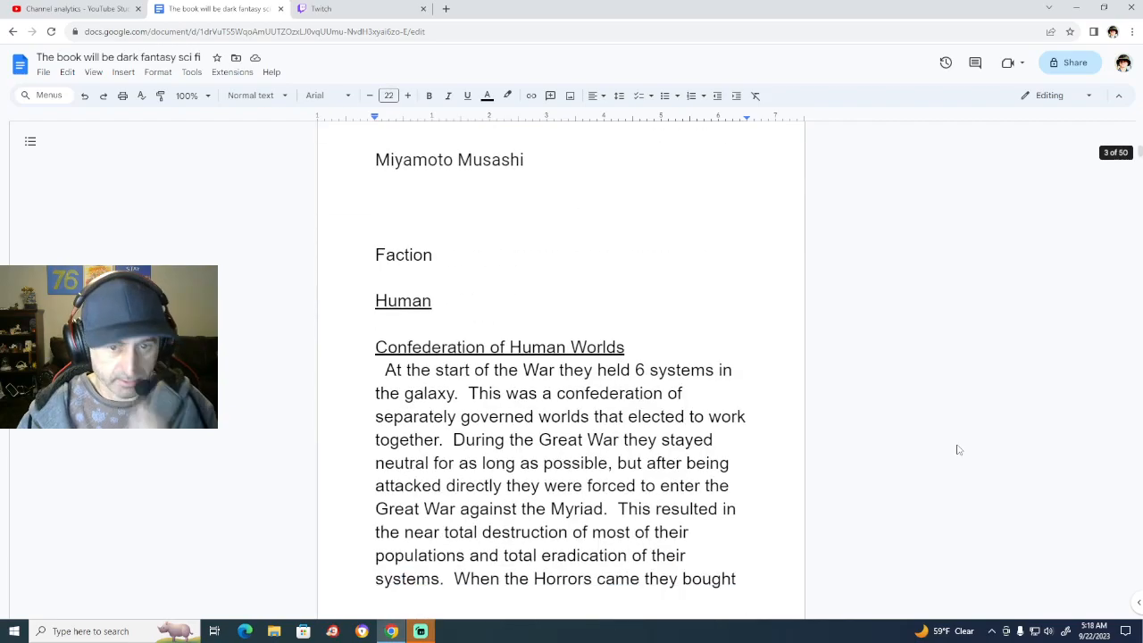
{"action": "scroll", "coordinate": [959, 450], "scroll_direction": "up", "scroll_amount": 1}
{"action": "scroll", "coordinate": [959, 449], "scroll_direction": "up", "scroll_amount": 1}
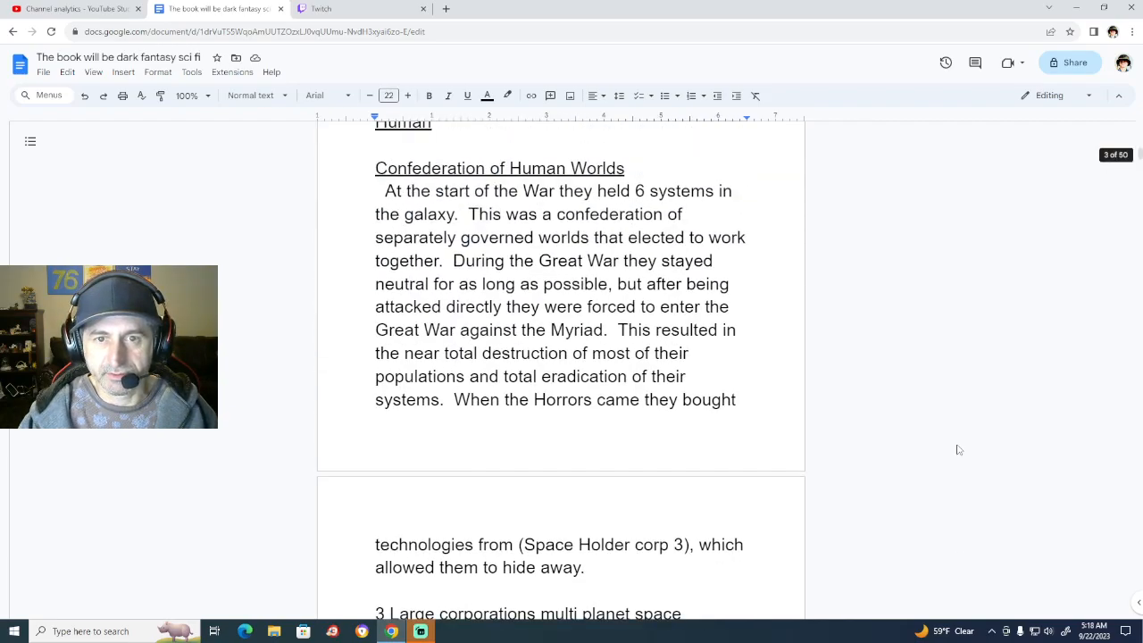
{"action": "scroll", "coordinate": [958, 449], "scroll_direction": "down", "scroll_amount": 12}
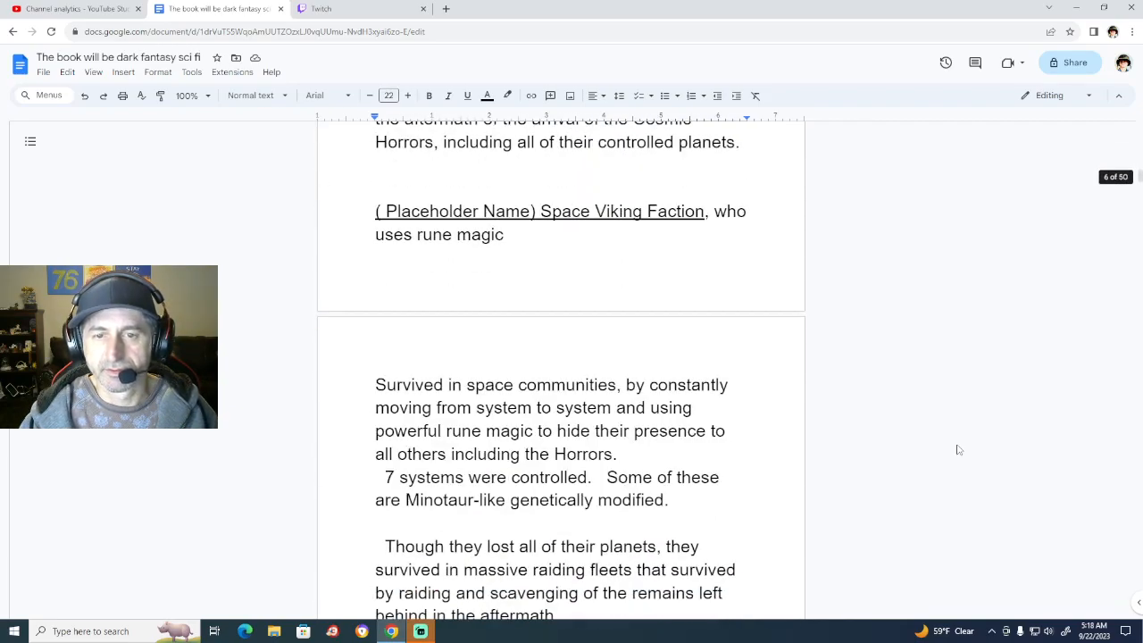
{"action": "scroll", "coordinate": [958, 450], "scroll_direction": "down", "scroll_amount": 10}
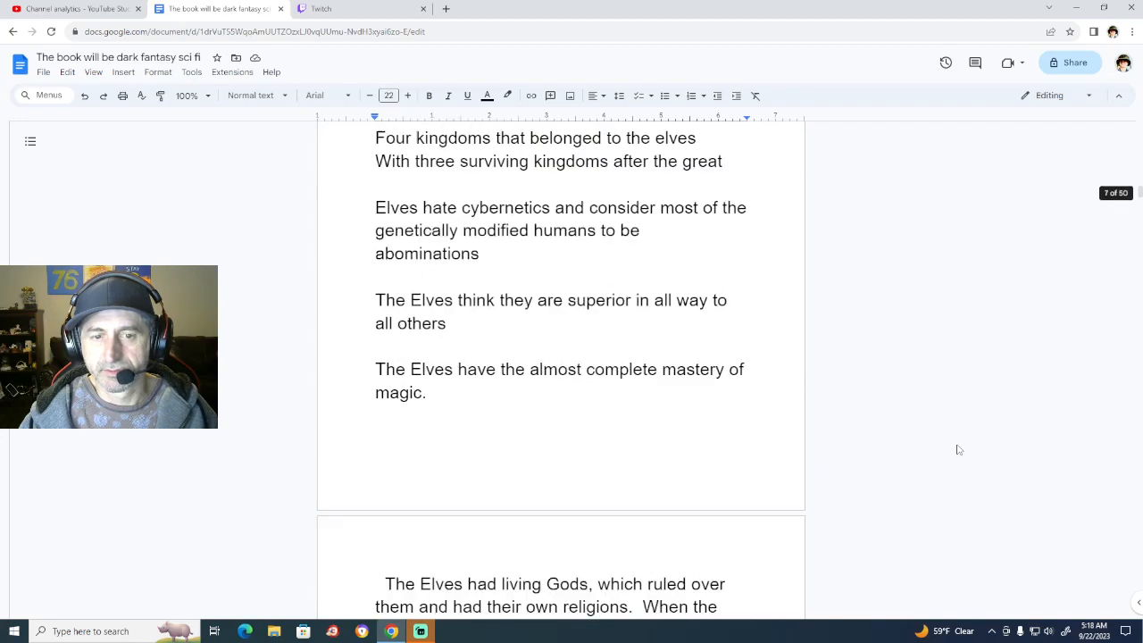
{"action": "scroll", "coordinate": [958, 449], "scroll_direction": "down", "scroll_amount": 12}
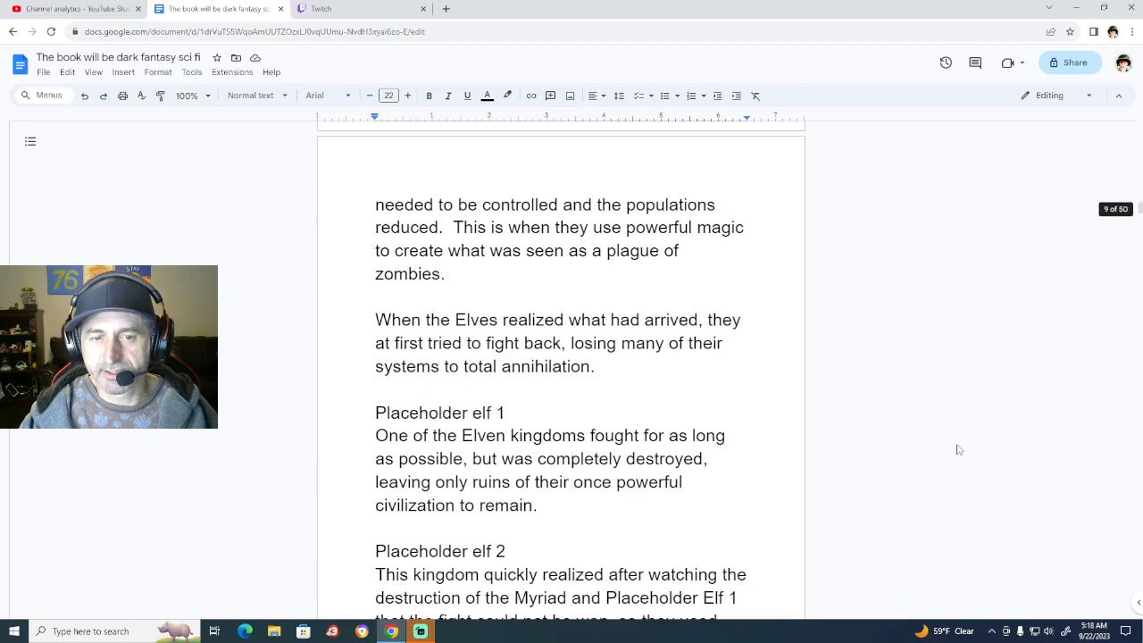
{"action": "scroll", "coordinate": [958, 449], "scroll_direction": "down", "scroll_amount": 12}
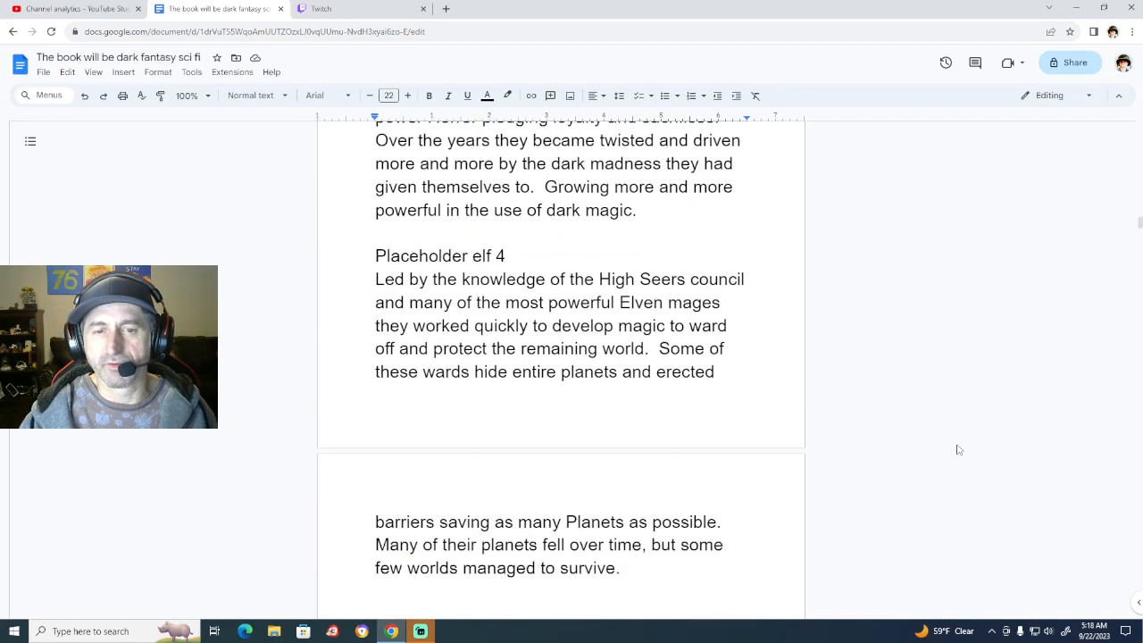
{"action": "scroll", "coordinate": [958, 450], "scroll_direction": "down", "scroll_amount": 9}
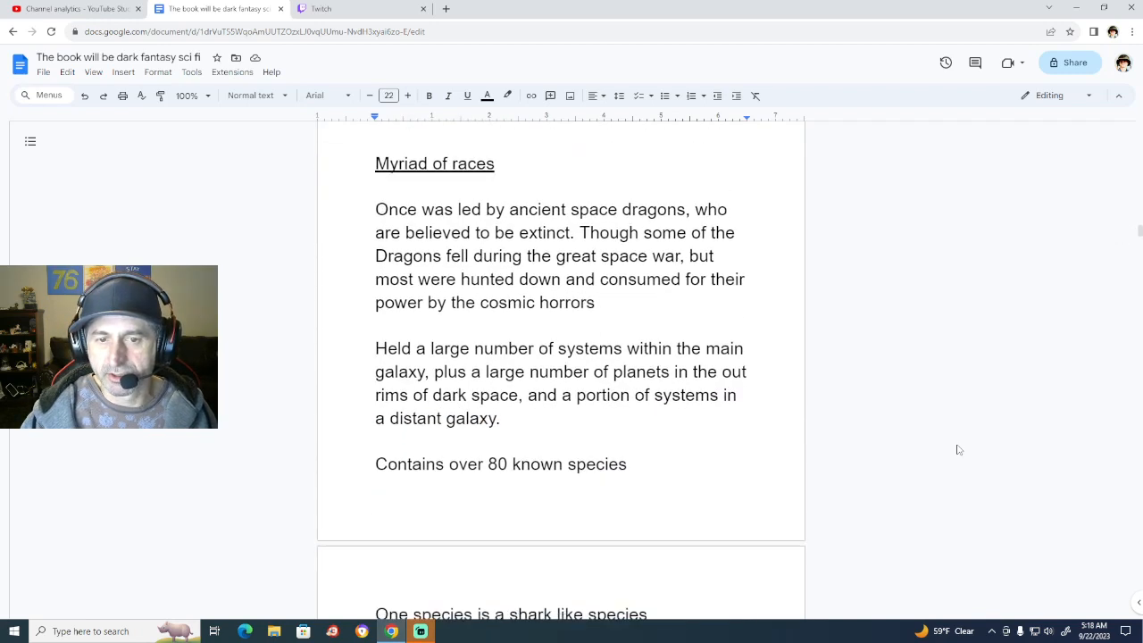
Review the notes on the Myriad species, other creatures, the arrival of the Horrors and the individual Horrors, up to the main characters.
{"action": "scroll", "coordinate": [958, 449], "scroll_direction": "down", "scroll_amount": 4}
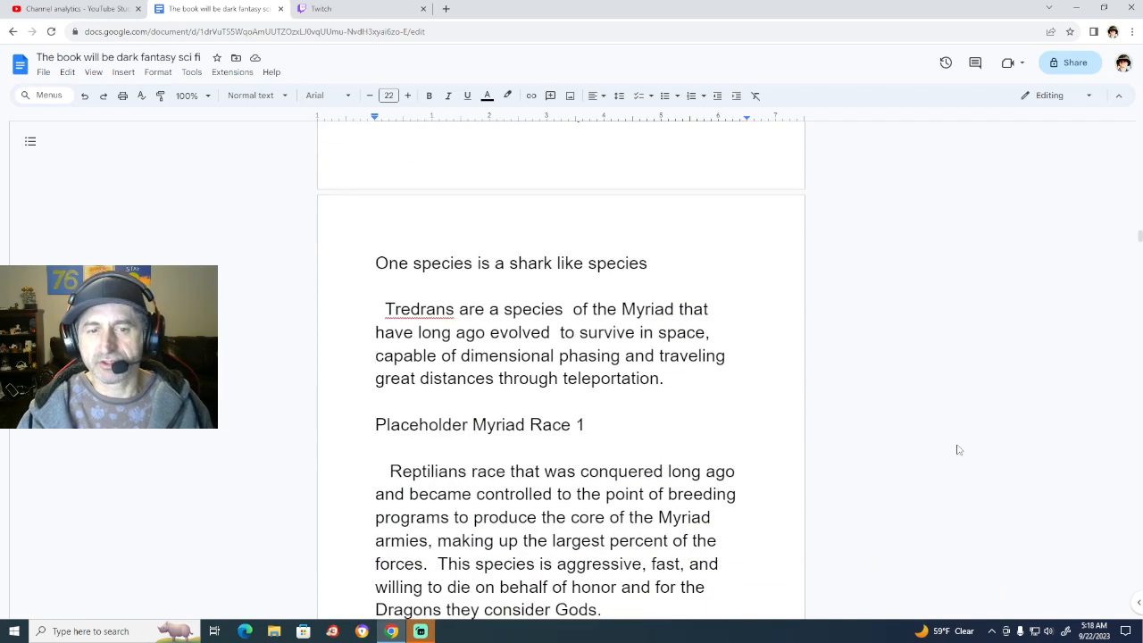
{"action": "scroll", "coordinate": [958, 449], "scroll_direction": "down", "scroll_amount": 9}
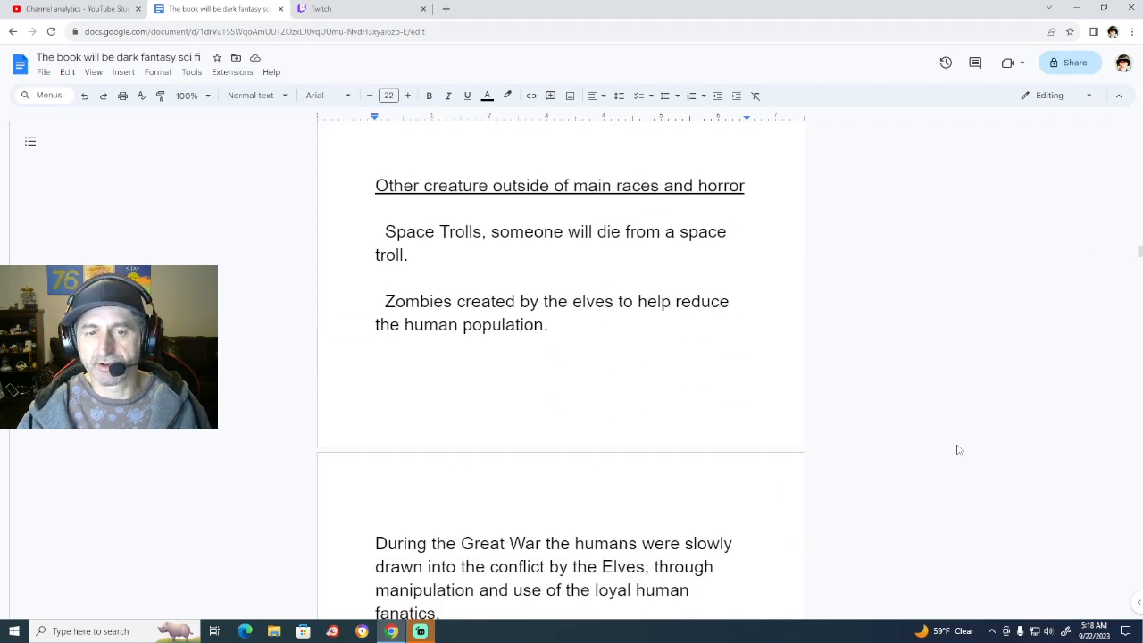
{"action": "scroll", "coordinate": [958, 450], "scroll_direction": "down", "scroll_amount": 7}
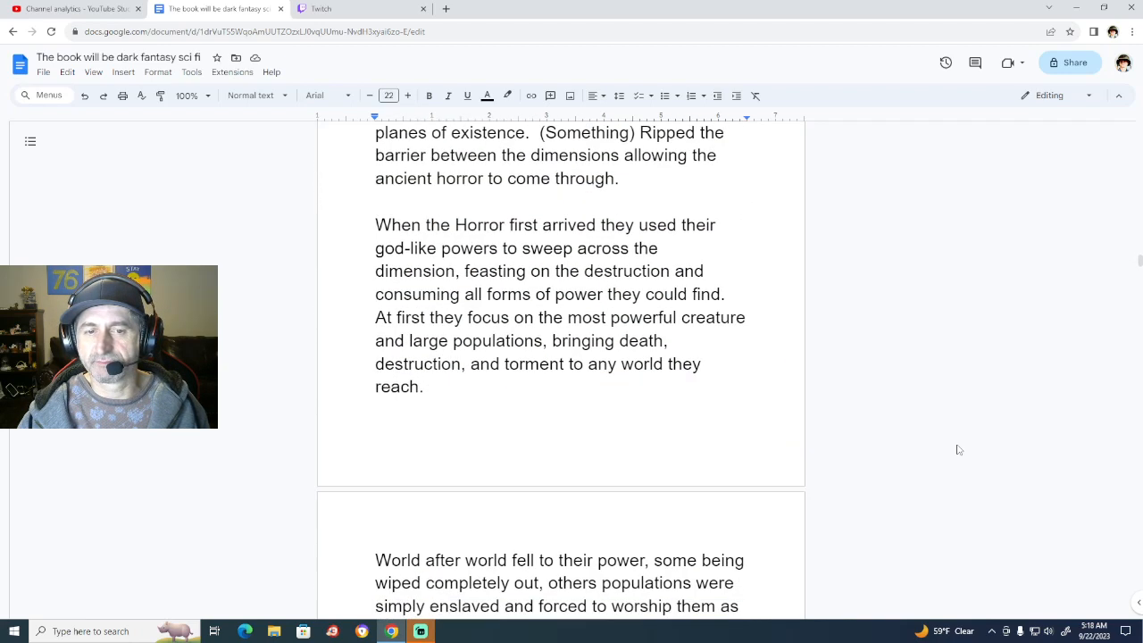
{"action": "scroll", "coordinate": [958, 450], "scroll_direction": "down", "scroll_amount": 9}
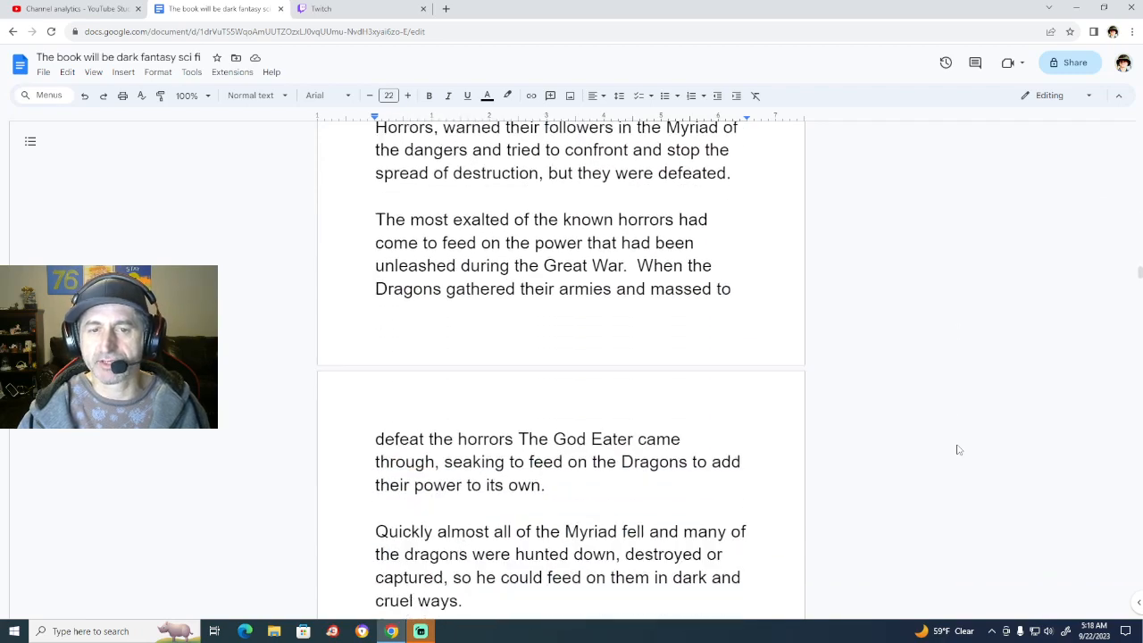
{"action": "scroll", "coordinate": [959, 449], "scroll_direction": "down", "scroll_amount": 6}
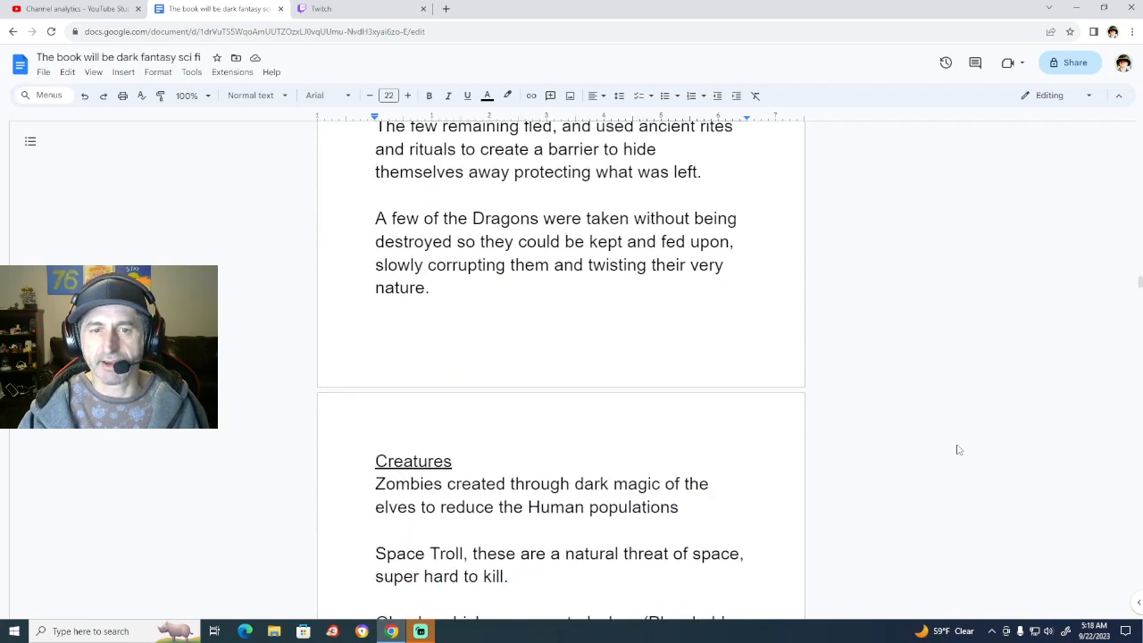
{"action": "scroll", "coordinate": [958, 449], "scroll_direction": "down", "scroll_amount": 10}
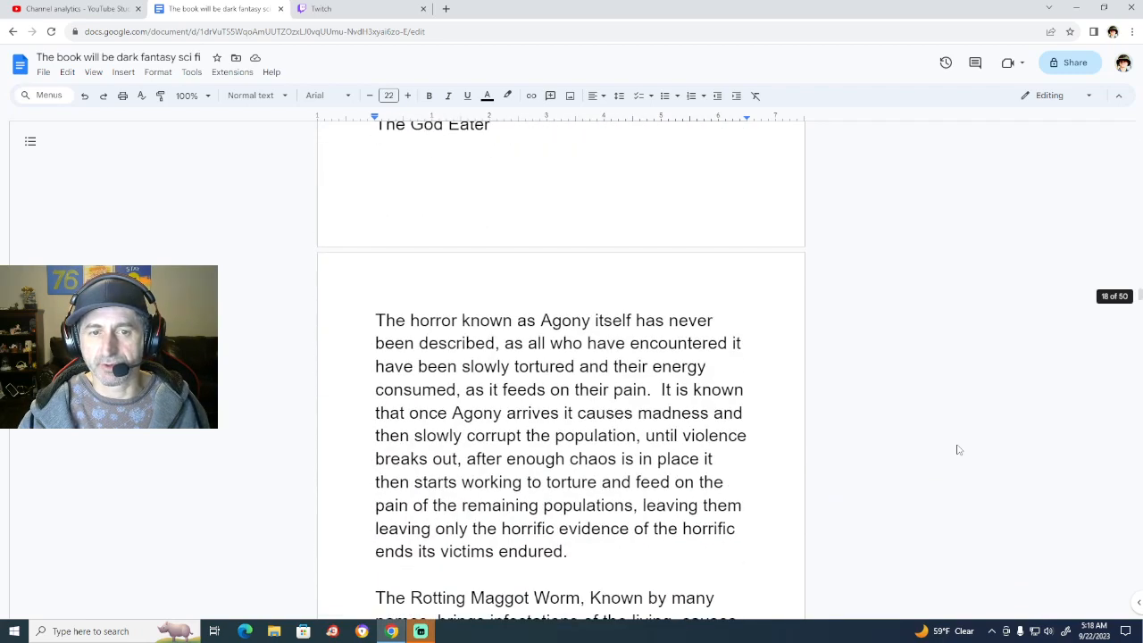
{"action": "scroll", "coordinate": [958, 449], "scroll_direction": "down", "scroll_amount": 8}
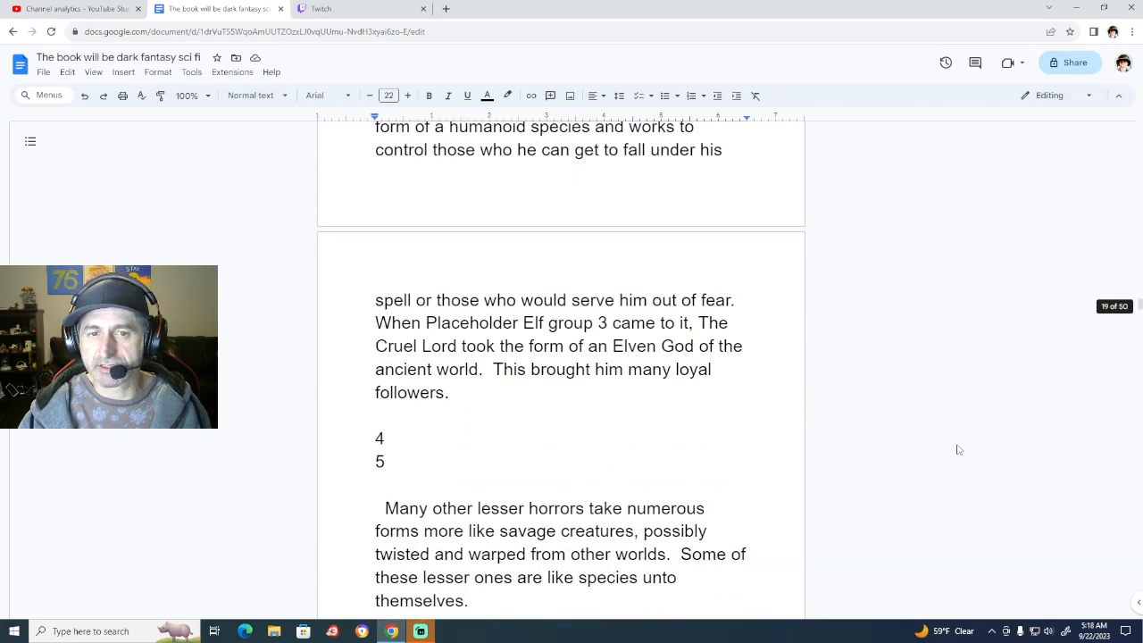
{"action": "scroll", "coordinate": [958, 450], "scroll_direction": "down", "scroll_amount": 10}
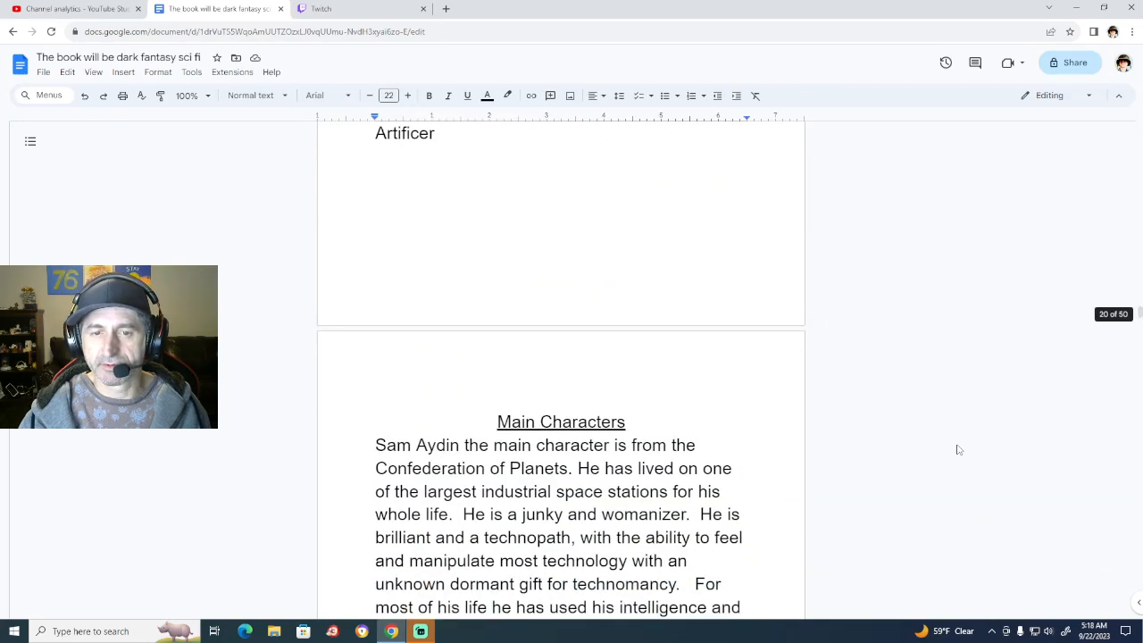
Go through the character notes to the Places section and copy the name "Dorios Industrial Station".
{"action": "scroll", "coordinate": [958, 449], "scroll_direction": "down", "scroll_amount": 5}
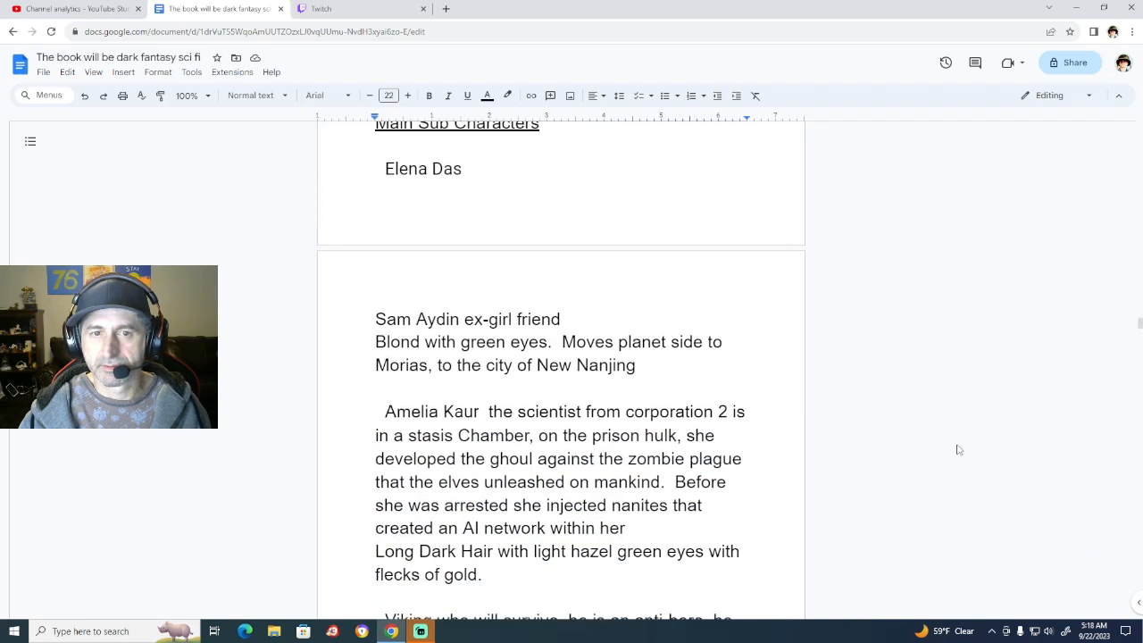
{"action": "scroll", "coordinate": [958, 449], "scroll_direction": "down", "scroll_amount": 3}
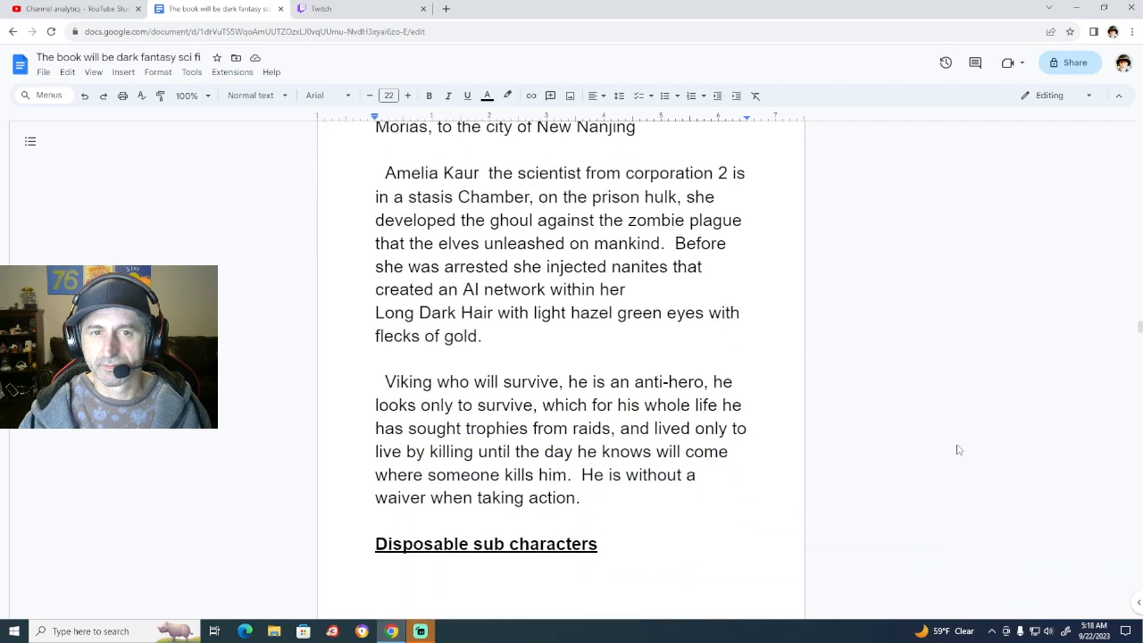
{"action": "scroll", "coordinate": [958, 449], "scroll_direction": "down", "scroll_amount": 5}
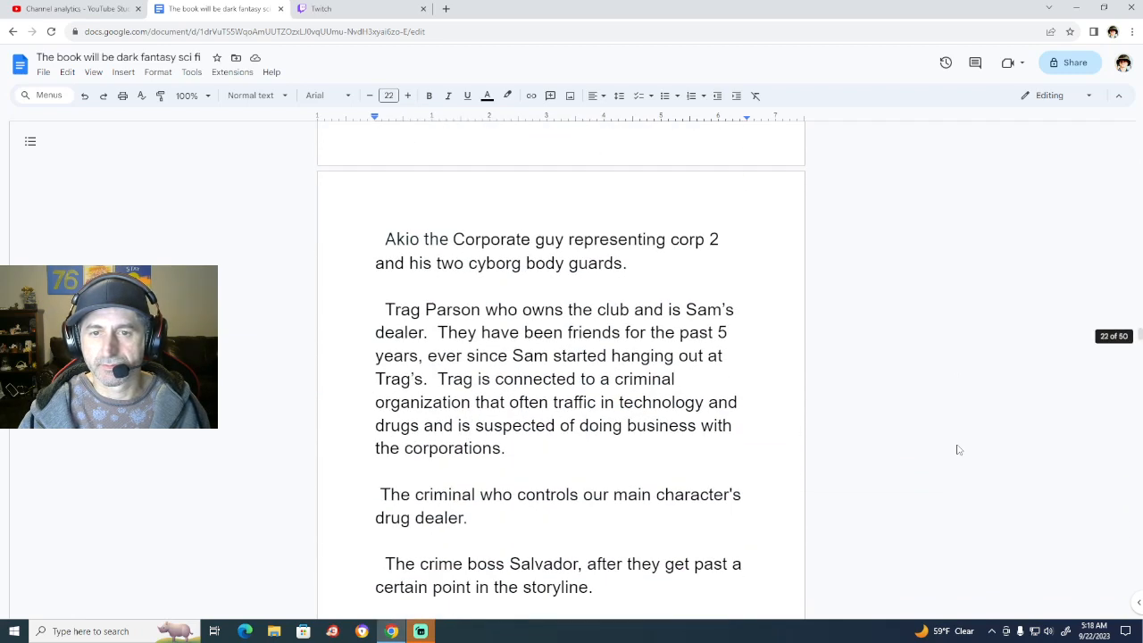
{"action": "scroll", "coordinate": [959, 450], "scroll_direction": "down", "scroll_amount": 5}
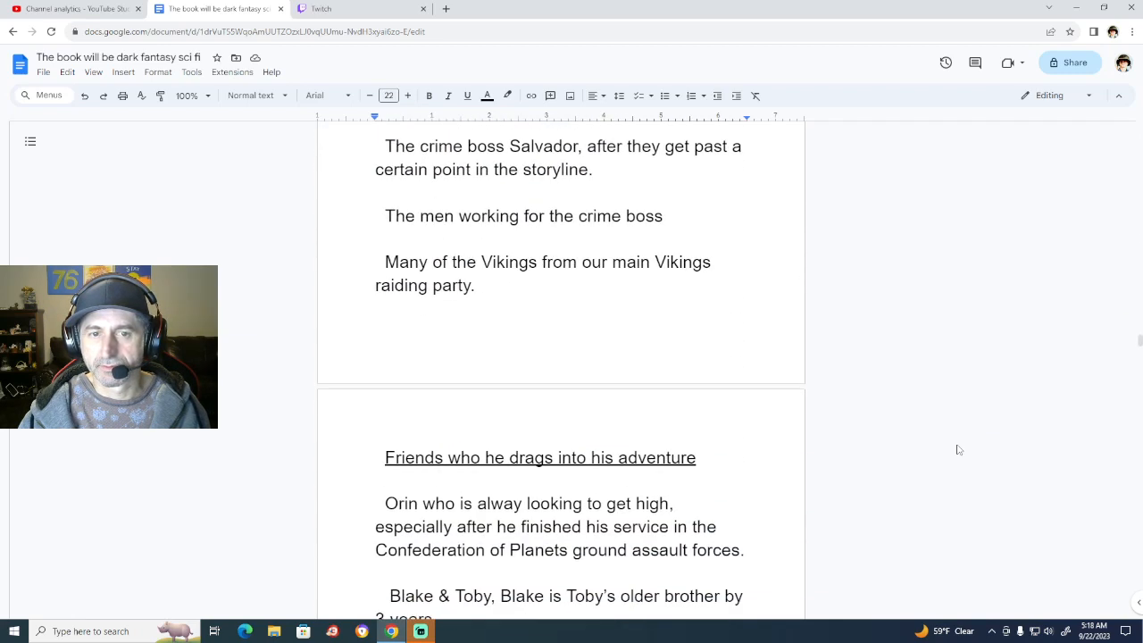
{"action": "scroll", "coordinate": [958, 450], "scroll_direction": "down", "scroll_amount": 3}
{"action": "scroll", "coordinate": [958, 449], "scroll_direction": "down", "scroll_amount": 7}
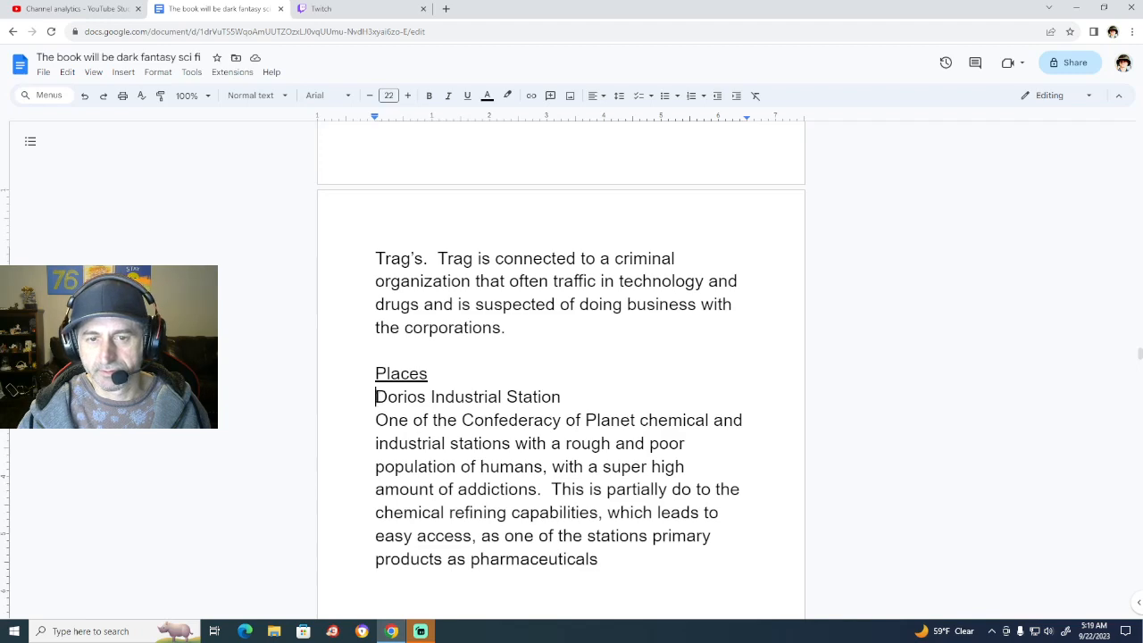
{"action": "left_click_drag", "start_coordinate": [375, 397], "coordinate": [563, 400]}
{"action": "key", "text": "ctrl+c"}
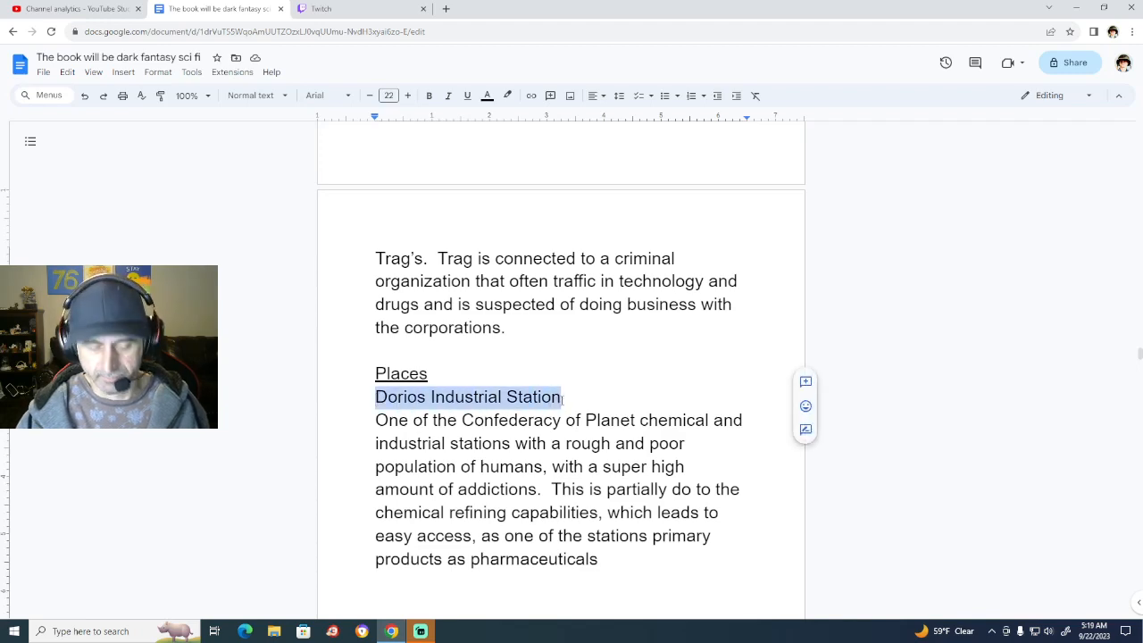
Return to the unfinished sentence about Orin's home in Chapter 4 and paste "Dorios Industrial Station" after "worst parts of the".
{"action": "scroll", "coordinate": [901, 405], "scroll_direction": "down", "scroll_amount": 3}
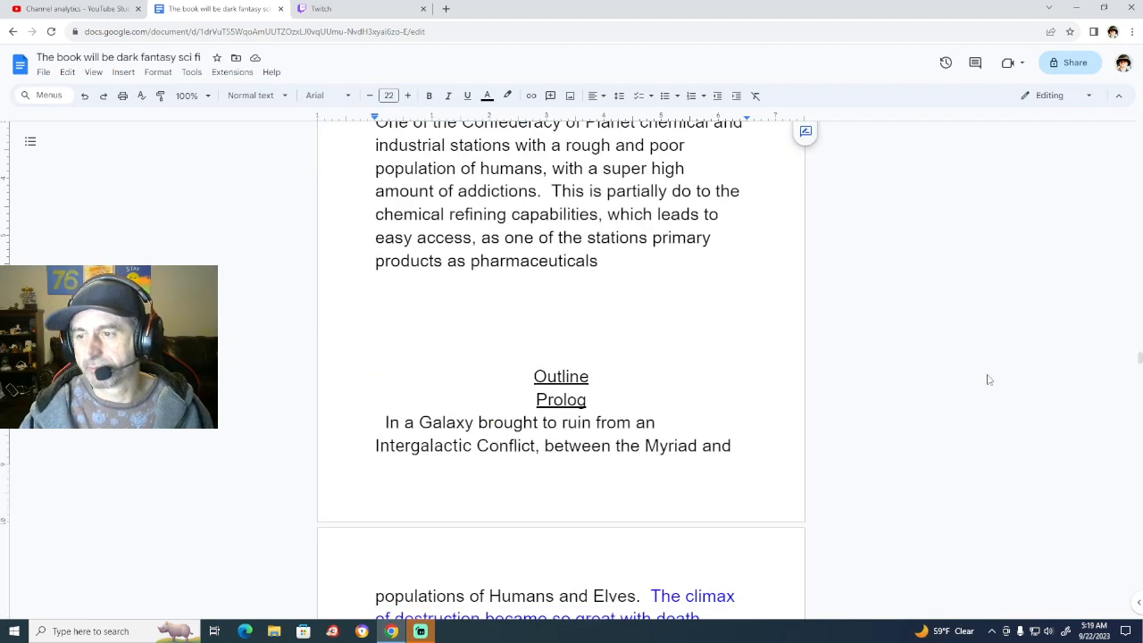
{"action": "left_click_drag", "start_coordinate": [1140, 359], "coordinate": [1140, 550]}
{"action": "scroll", "coordinate": [1019, 485], "scroll_direction": "down", "scroll_amount": 10}
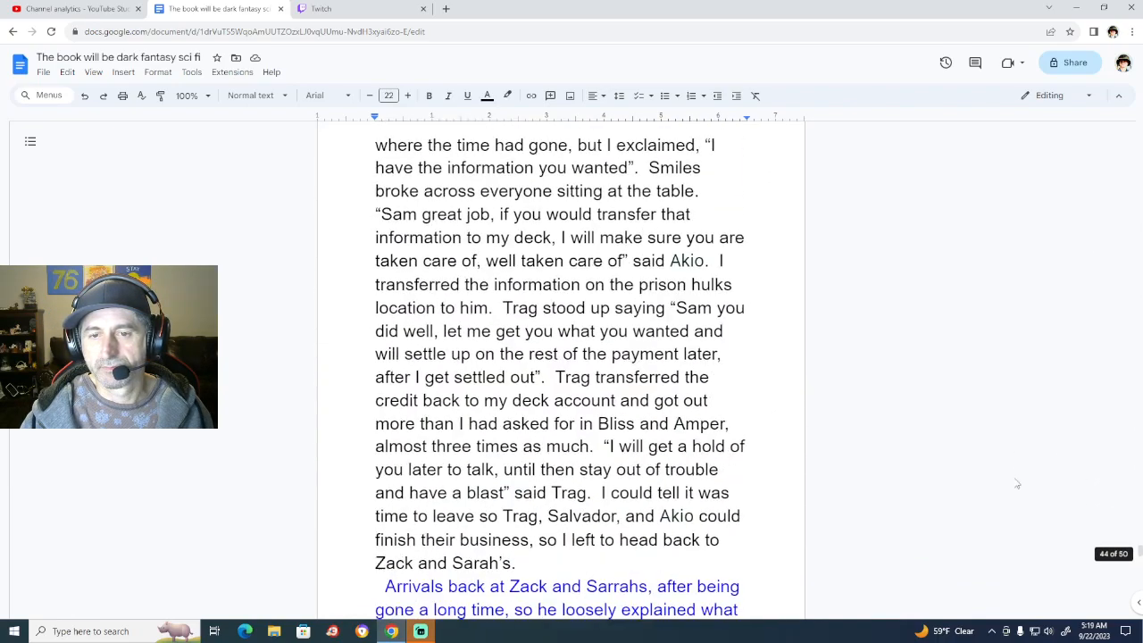
{"action": "scroll", "coordinate": [1018, 484], "scroll_direction": "down", "scroll_amount": 7}
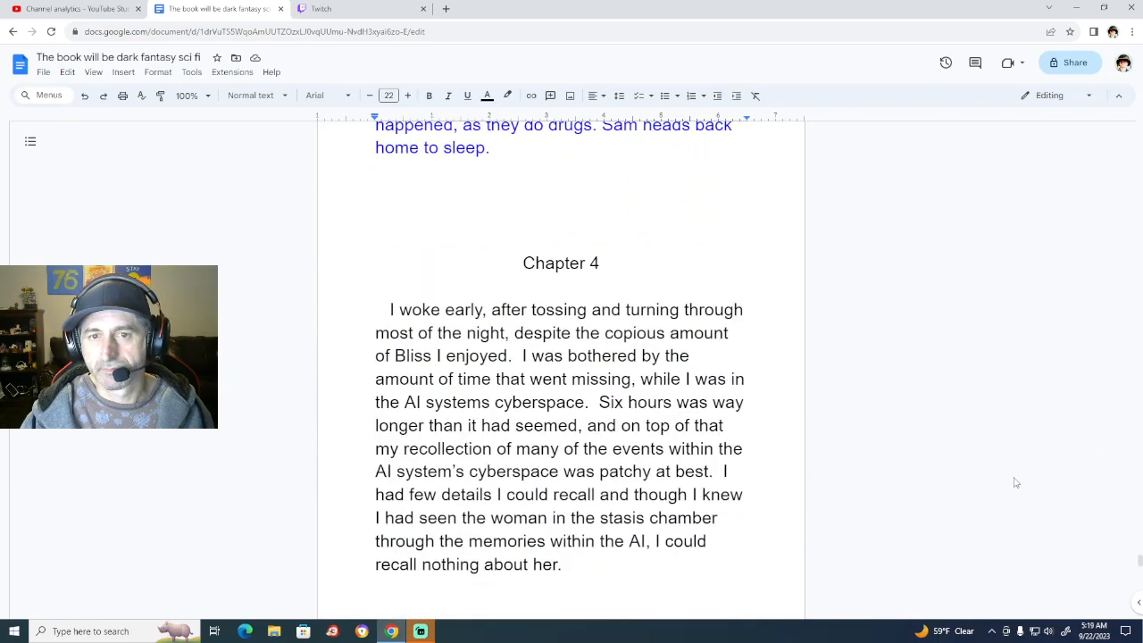
{"action": "scroll", "coordinate": [1015, 483], "scroll_direction": "down", "scroll_amount": 8}
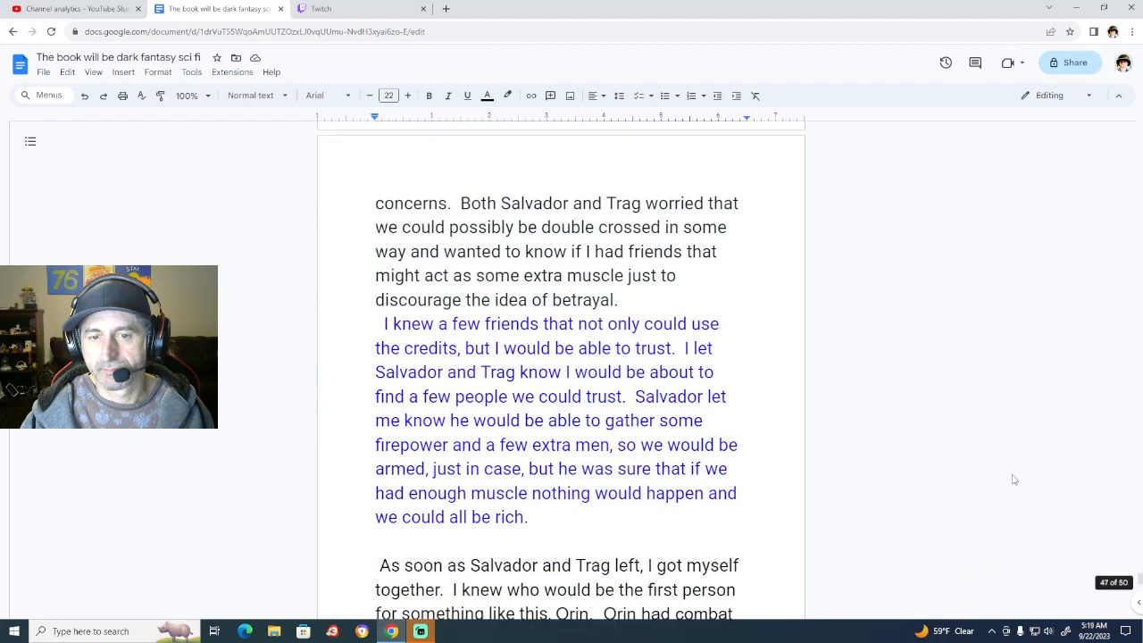
{"action": "scroll", "coordinate": [1014, 480], "scroll_direction": "down", "scroll_amount": 8}
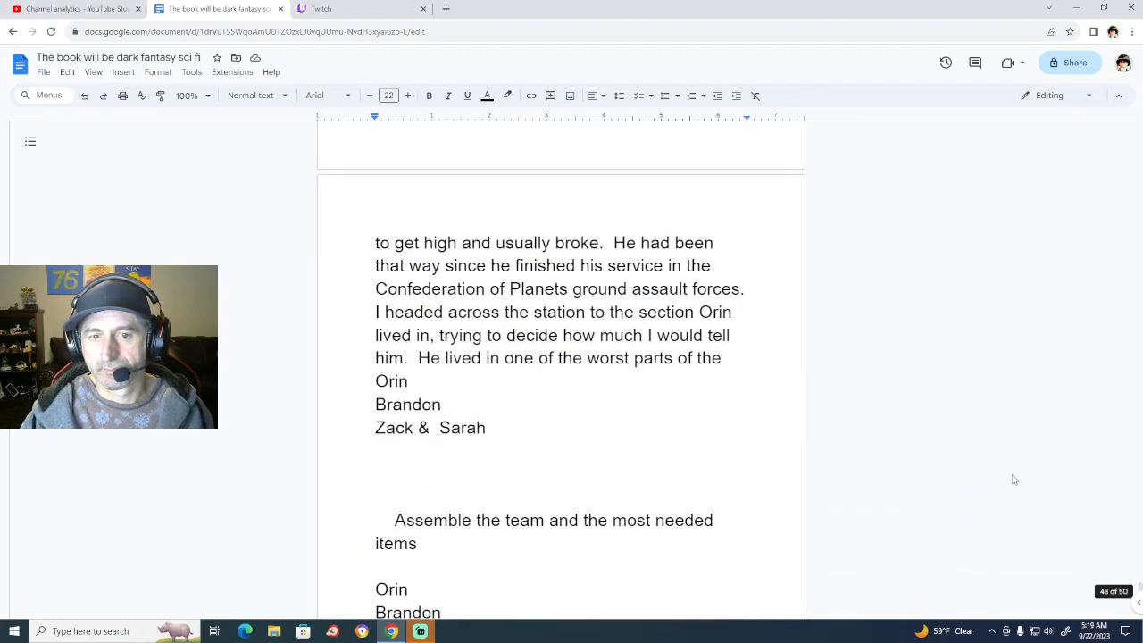
{"action": "left_click", "coordinate": [726, 359]}
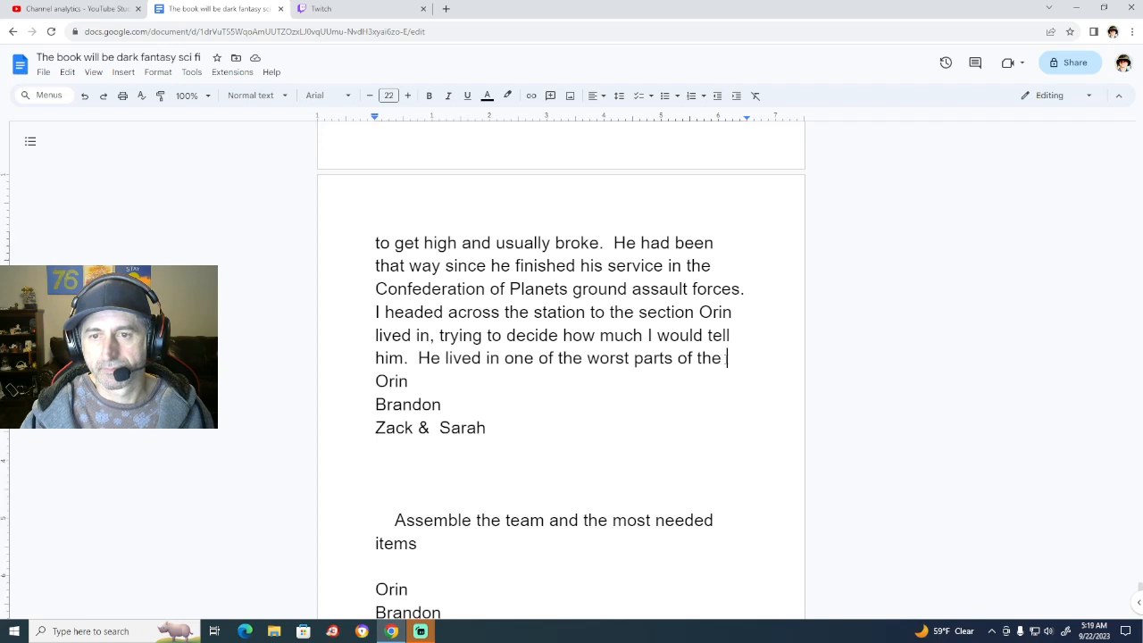
{"action": "key", "text": "ctrl+v"}
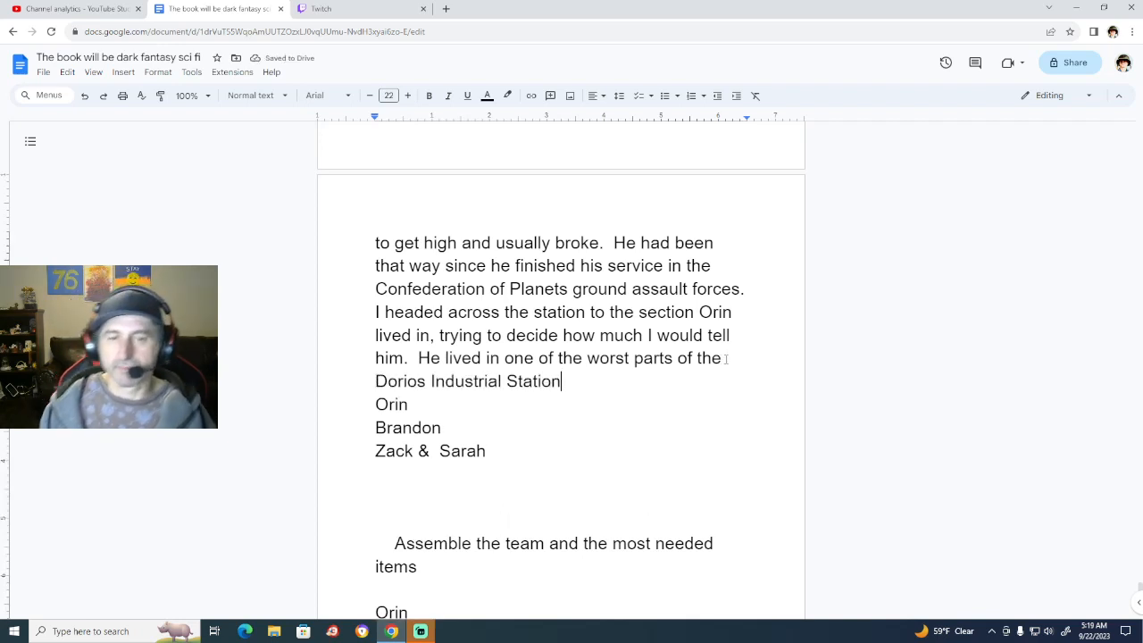
Replace the word "Industrial" with "Space" in the station name just pasted into the Orin paragraph.
{"action": "key", "text": "Left"}
{"action": "key", "text": "Left"}
{"action": "key", "text": "Left"}
{"action": "key", "text": "Left"}
{"action": "key", "text": "Left"}
{"action": "key", "text": "Left"}
{"action": "key", "text": "Left"}
{"action": "key", "text": "Left"}
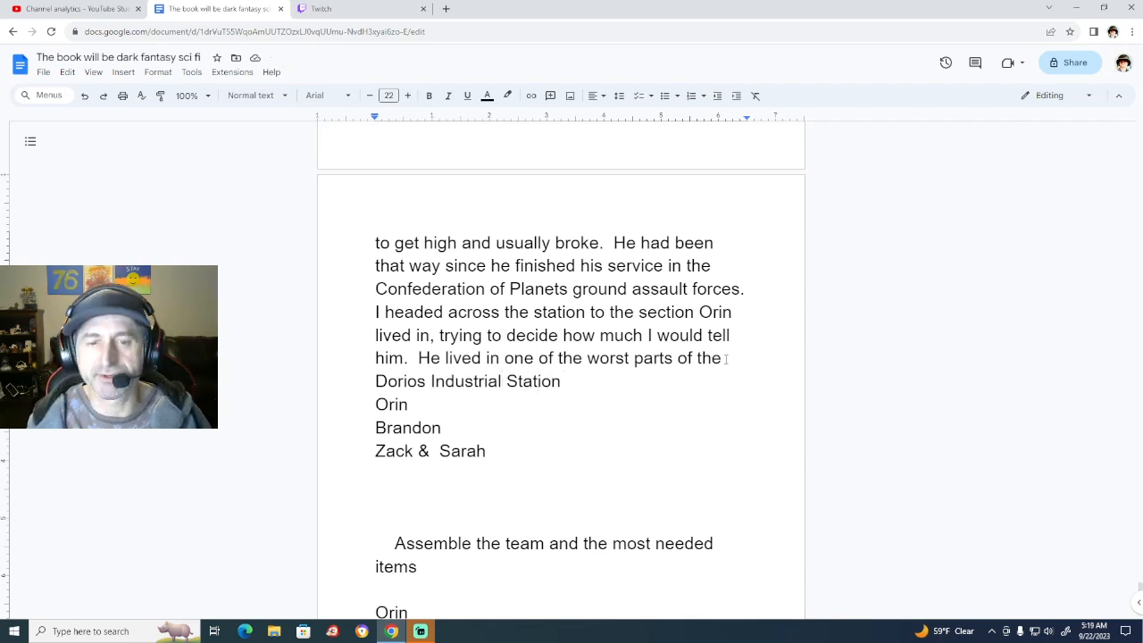
{"action": "key", "text": "BackSpace"}
{"action": "key", "text": "BackSpace"}
{"action": "key", "text": "BackSpace"}
{"action": "key", "text": "BackSpace"}
{"action": "key", "text": "BackSpace"}
{"action": "key", "text": "BackSpace"}
{"action": "key", "text": "BackSpace"}
{"action": "key", "text": "BackSpace"}
{"action": "key", "text": "BackSpace"}
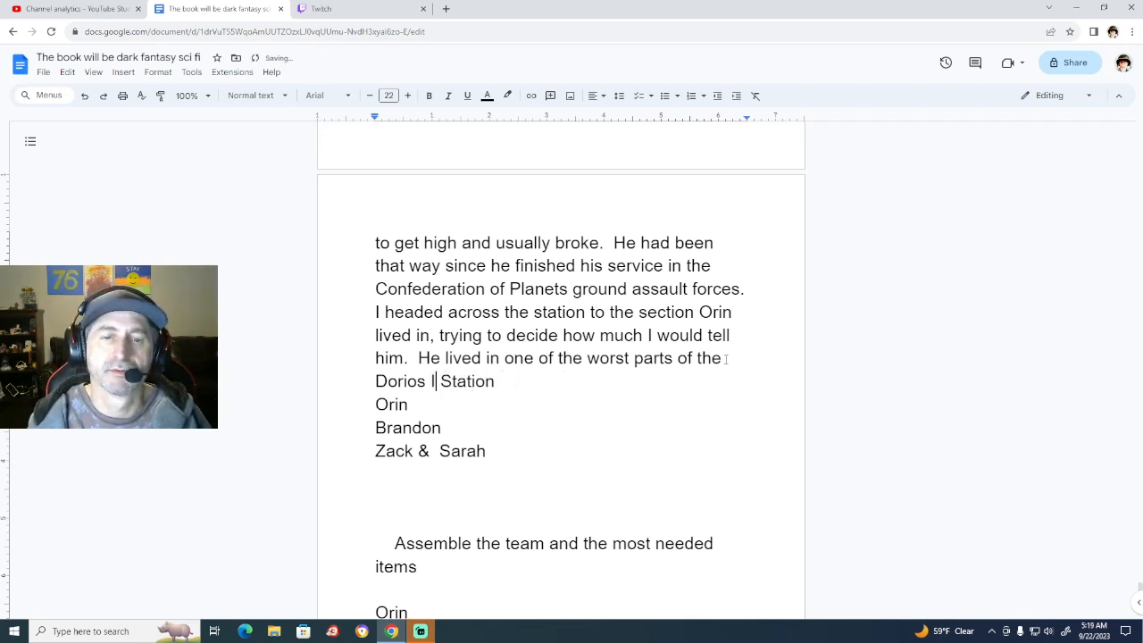
{"action": "key", "text": "BackSpace"}
{"action": "key", "text": "BackSpace"}
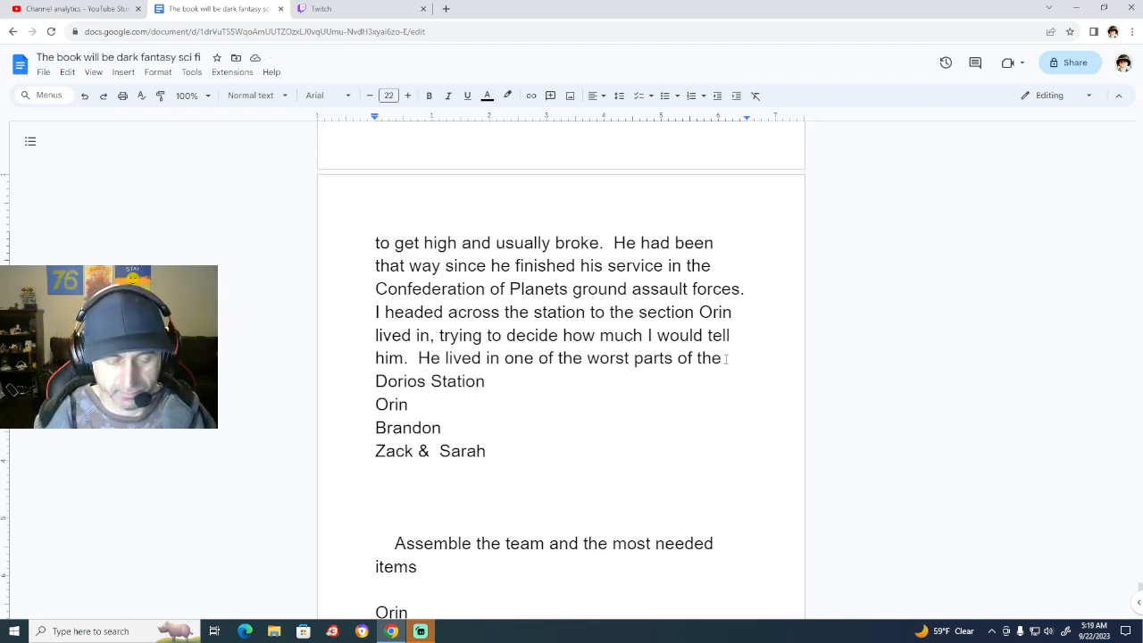
{"action": "type", "text": "Space"}
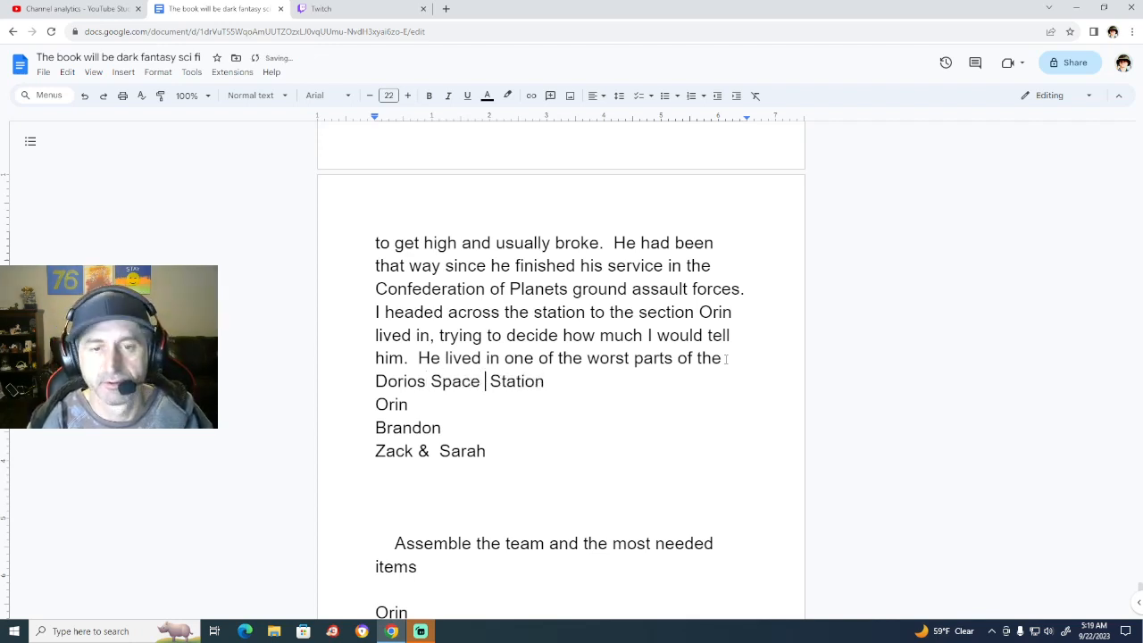
{"action": "key", "text": "BackSpace"}
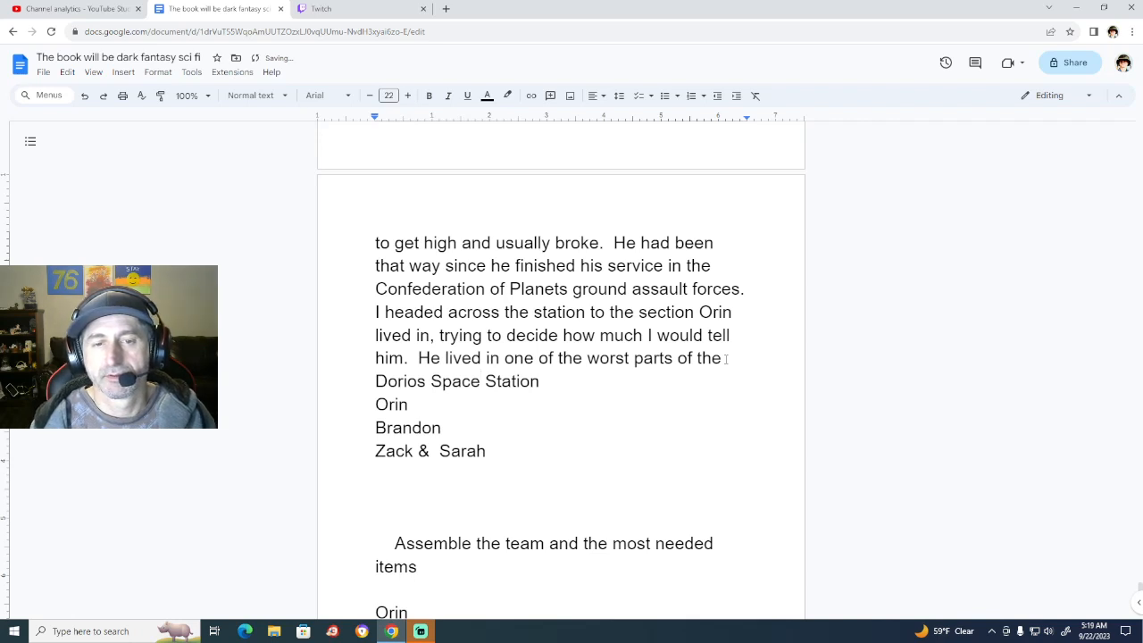
Shorten the station name in the Orin paragraph to "Dorios" by removing "Space Station".
{"action": "key", "text": "Right"}
{"action": "key", "text": "Right"}
{"action": "key", "text": "Right"}
{"action": "key", "text": "Right"}
{"action": "key", "text": "Right"}
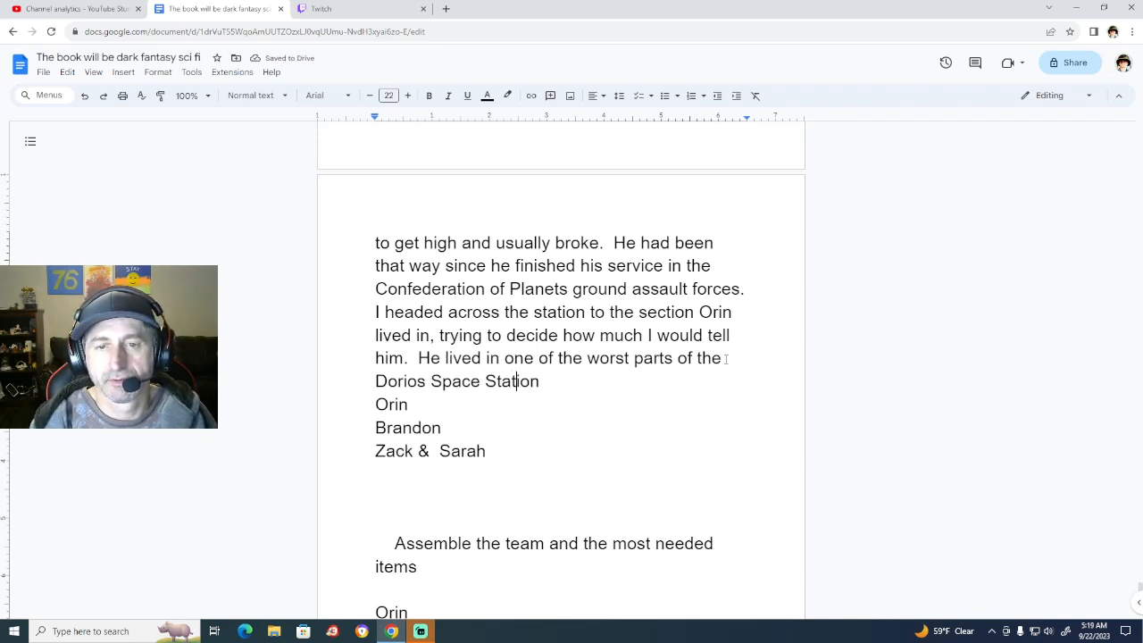
{"action": "key", "text": "Right"}
{"action": "key", "text": "Right"}
{"action": "key", "text": "Right"}
{"action": "key", "text": "BackSpace"}
{"action": "key", "text": "BackSpace"}
{"action": "key", "text": "BackSpace"}
{"action": "key", "text": "BackSpace"}
{"action": "key", "text": "BackSpace"}
{"action": "key", "text": "BackSpace"}
{"action": "key", "text": "BackSpace"}
{"action": "key", "text": "BackSpace"}
{"action": "key", "text": "BackSpace"}
{"action": "key", "text": "BackSpace"}
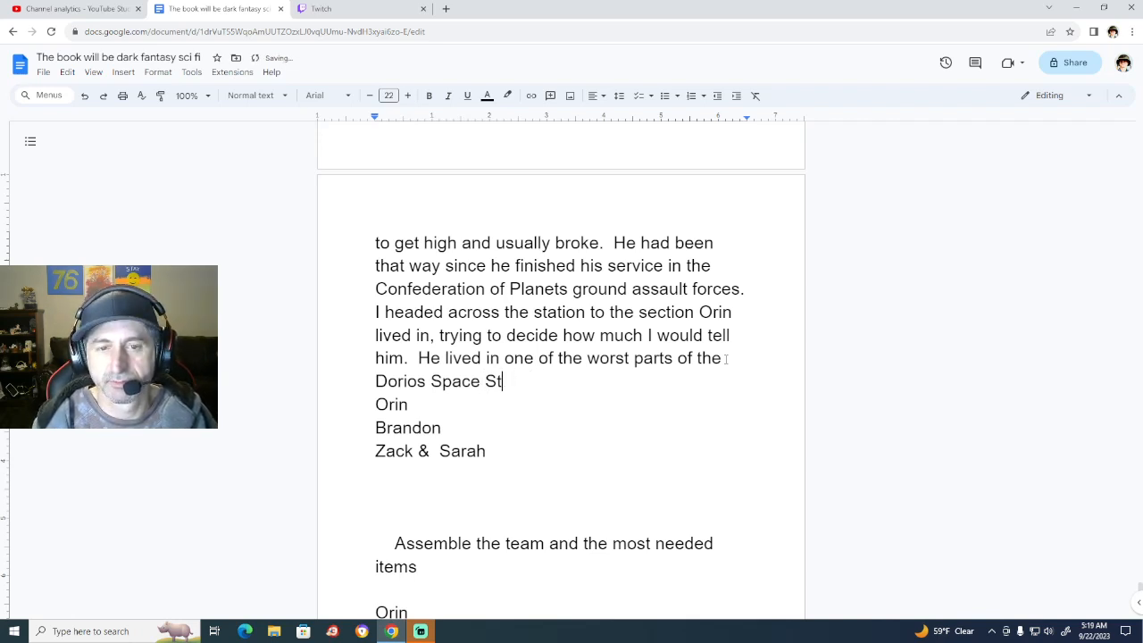
{"action": "key", "text": "BackSpace"}
{"action": "key", "text": "BackSpace"}
{"action": "key", "text": "BackSpace"}
{"action": "key", "text": "BackSpace"}
{"action": "key", "text": "BackSpace"}
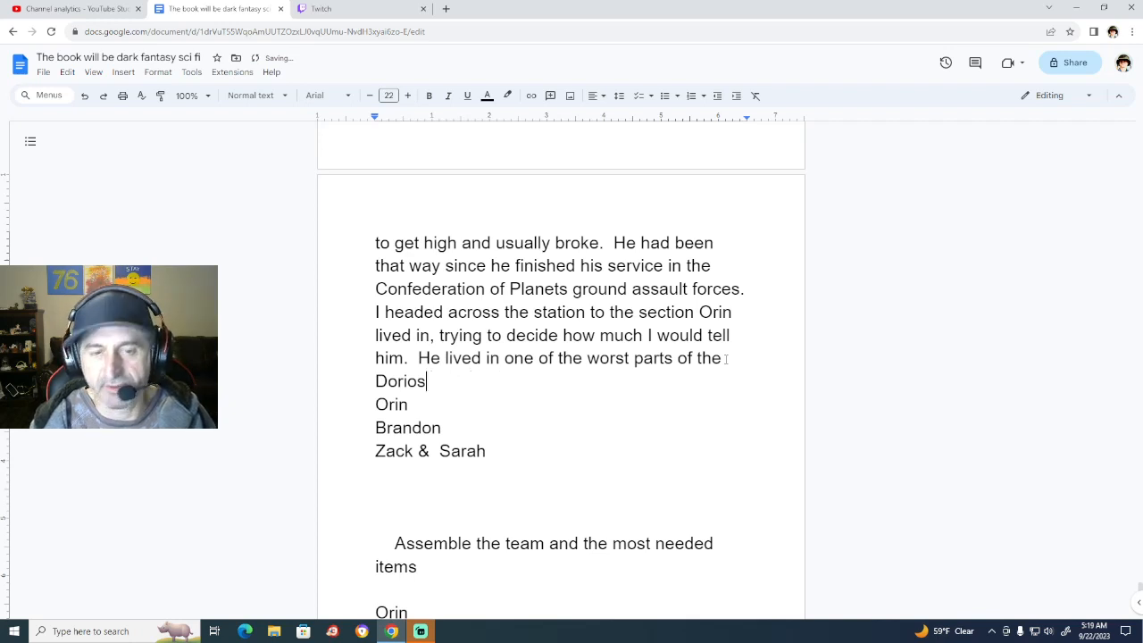
{"action": "type", "text": "s"}
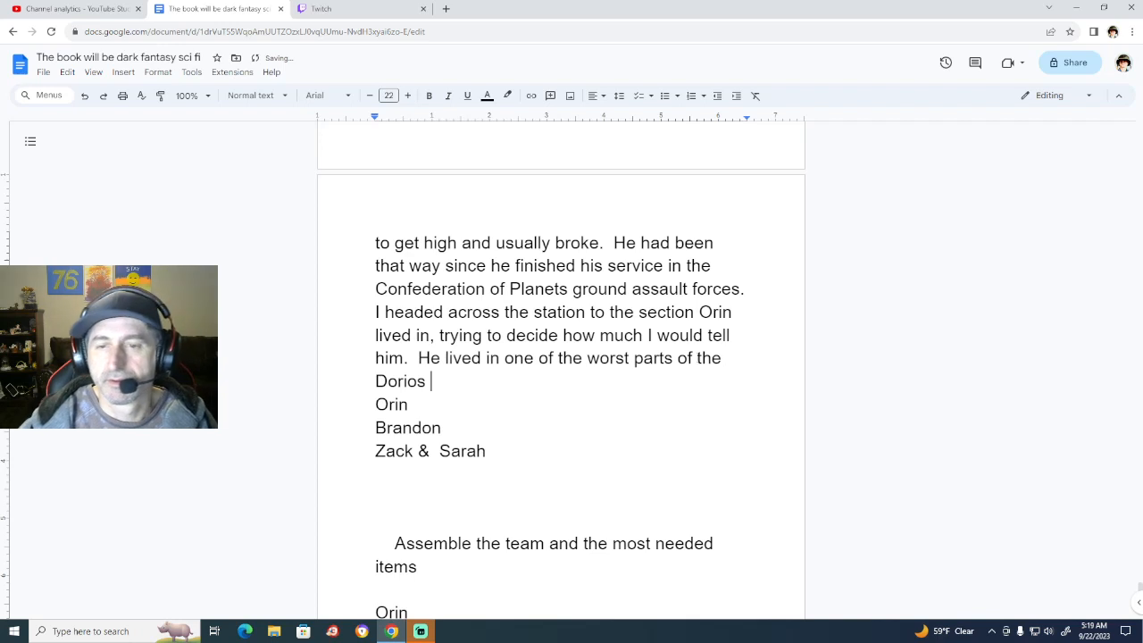
Delete the word "the" before "Dorios" in the sentence about Orin's home and return to the end of the sentence.
{"action": "left_click_drag", "start_coordinate": [697, 357], "coordinate": [723, 361]}
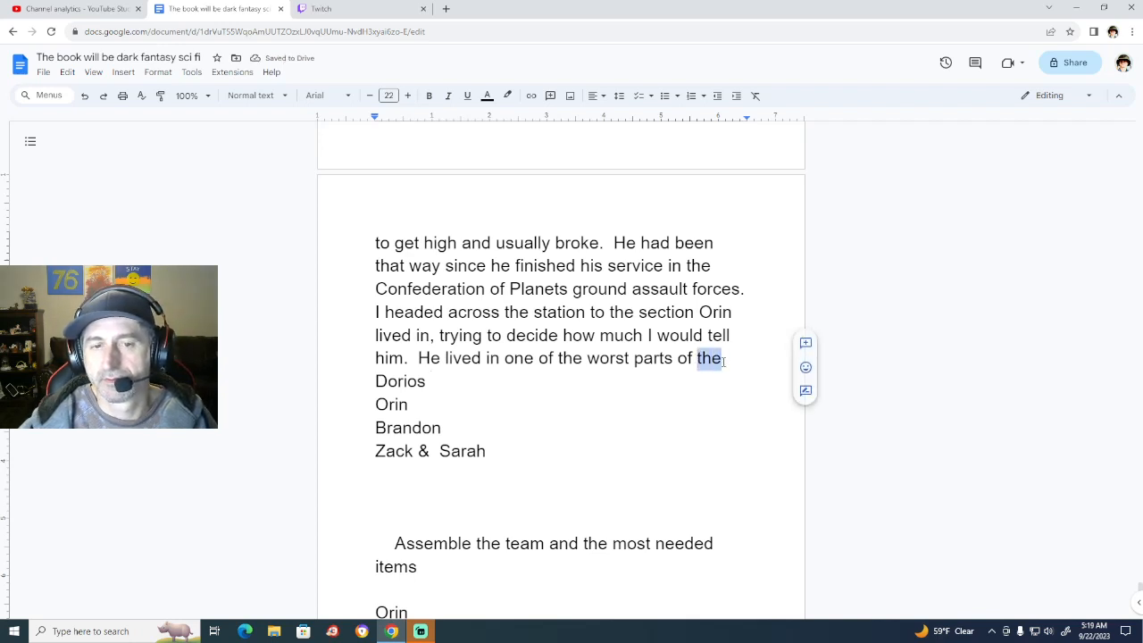
{"action": "key", "text": "BackSpace"}
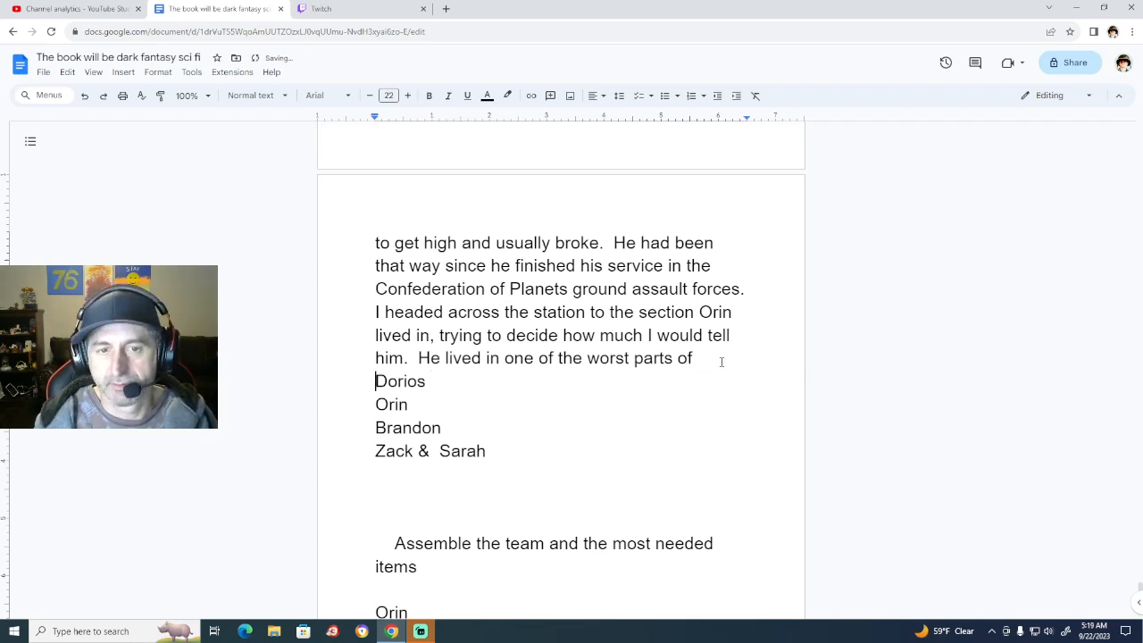
{"action": "key", "text": "Right"}
{"action": "key", "text": "Right"}
{"action": "key", "text": "Right"}
{"action": "key", "text": "Right"}
{"action": "key", "text": "Right"}
{"action": "key", "text": "Right"}
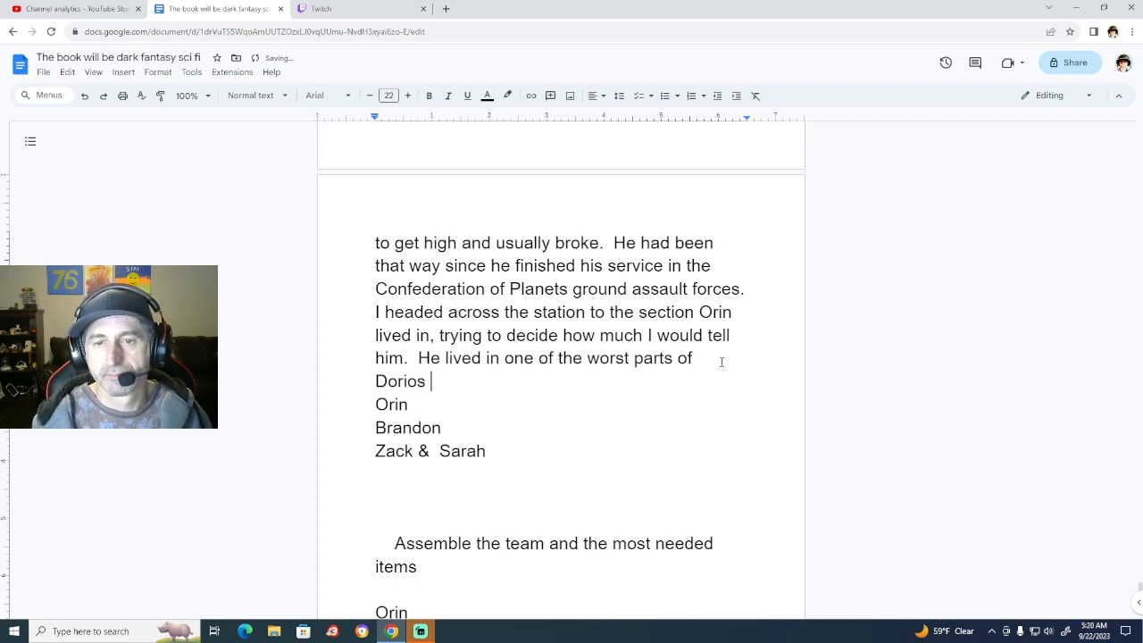
{"action": "key", "text": "BackSpace"}
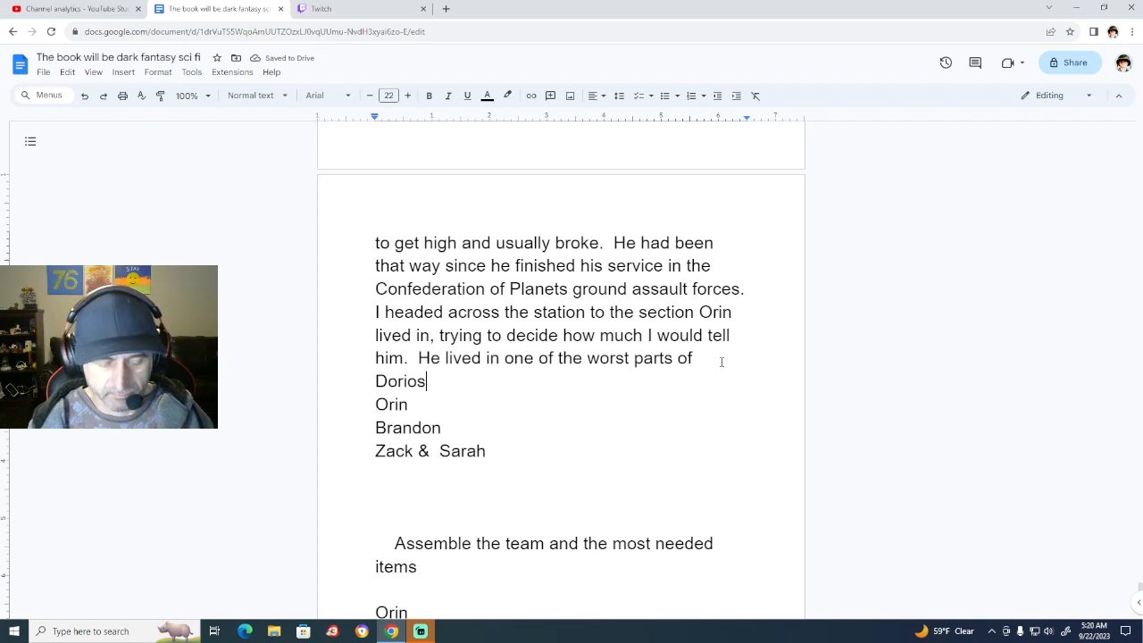
{"action": "type", "text": "and oft"}
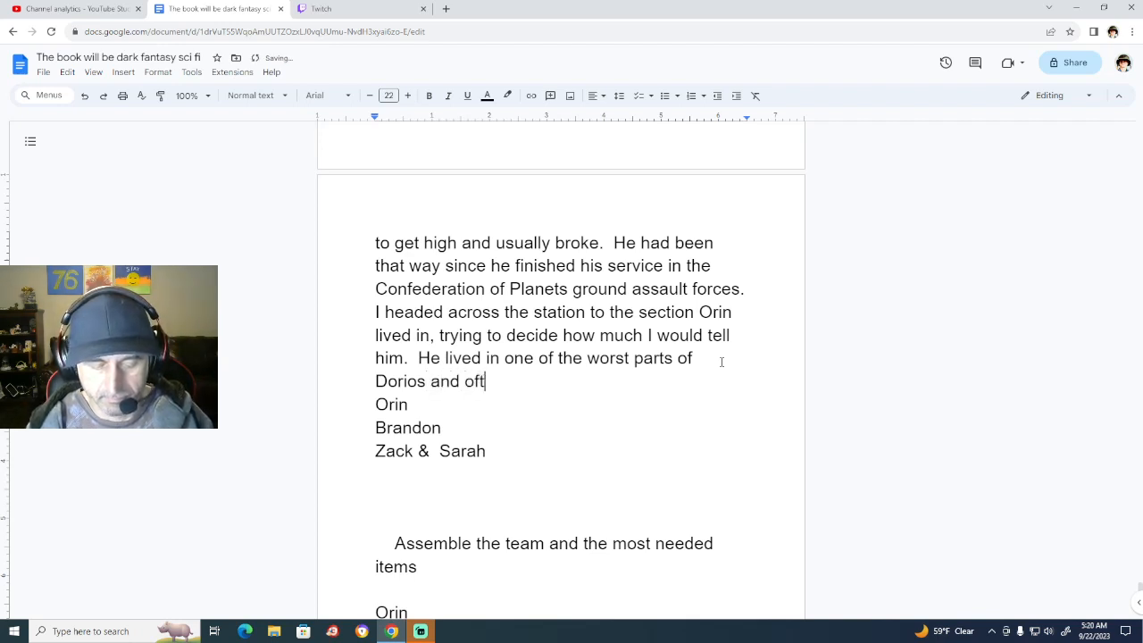
{"action": "type", "text": "en spent"}
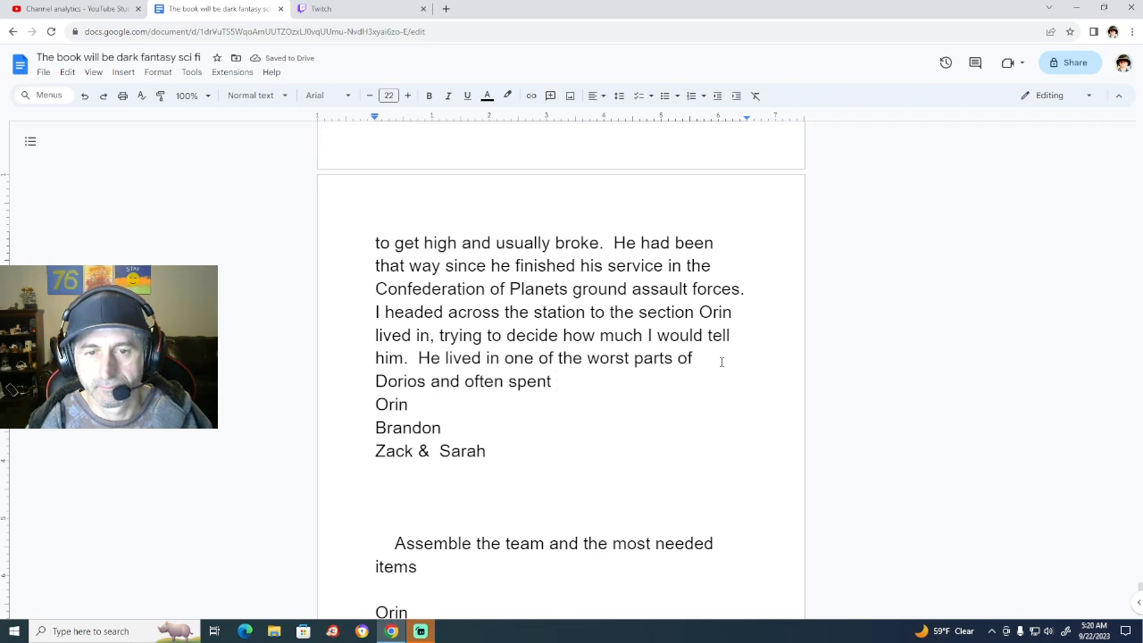
{"action": "key", "text": "BackSpace"}
{"action": "key", "text": "BackSpace"}
{"action": "key", "text": "BackSpace"}
{"action": "key", "text": "BackSpace"}
{"action": "key", "text": "BackSpace"}
{"action": "key", "text": "BackSpace"}
{"action": "key", "text": "BackSpace"}
{"action": "key", "text": "BackSpace"}
{"action": "key", "text": "BackSpace"}
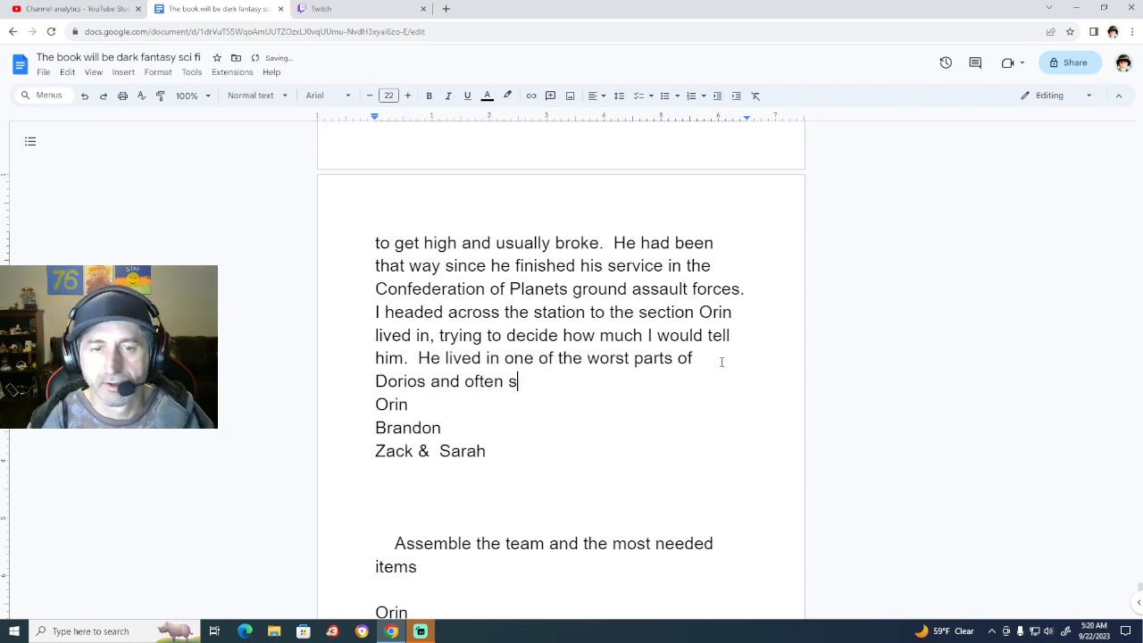
{"action": "key", "text": "BackSpace"}
{"action": "key", "text": "BackSpace"}
{"action": "key", "text": "BackSpace"}
{"action": "key", "text": "BackSpace"}
{"action": "key", "text": "BackSpace"}
{"action": "key", "text": "BackSpace"}
{"action": "key", "text": "BackSpace"}
{"action": "key", "text": "BackSpace"}
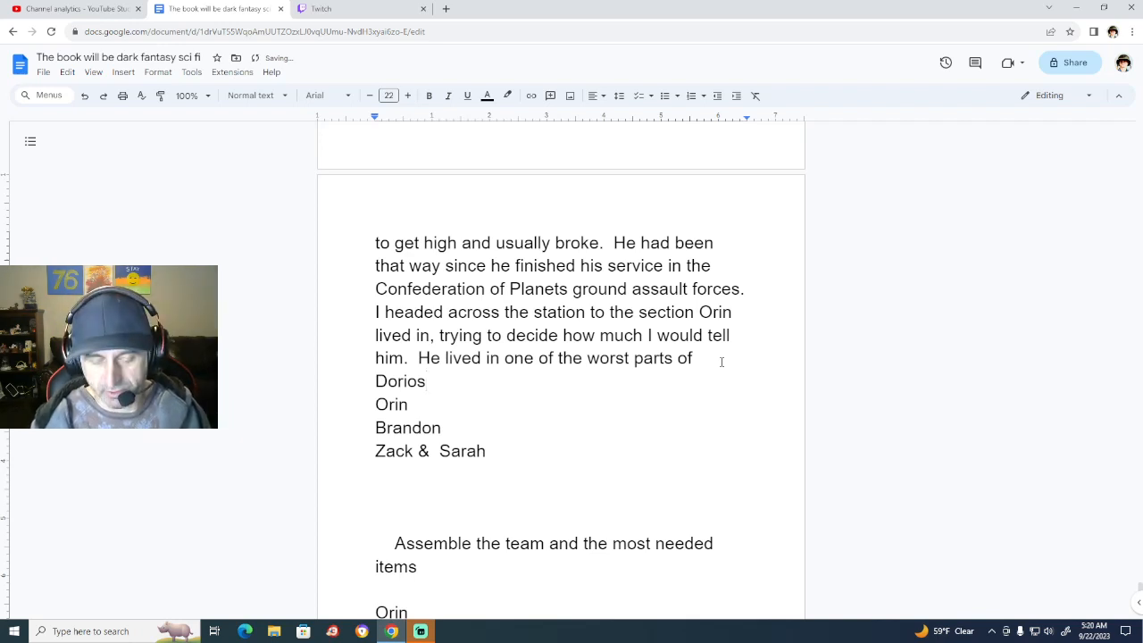
End the sentence about where Orin lives with a period after "Dorios".
{"action": "type", "text": "."}
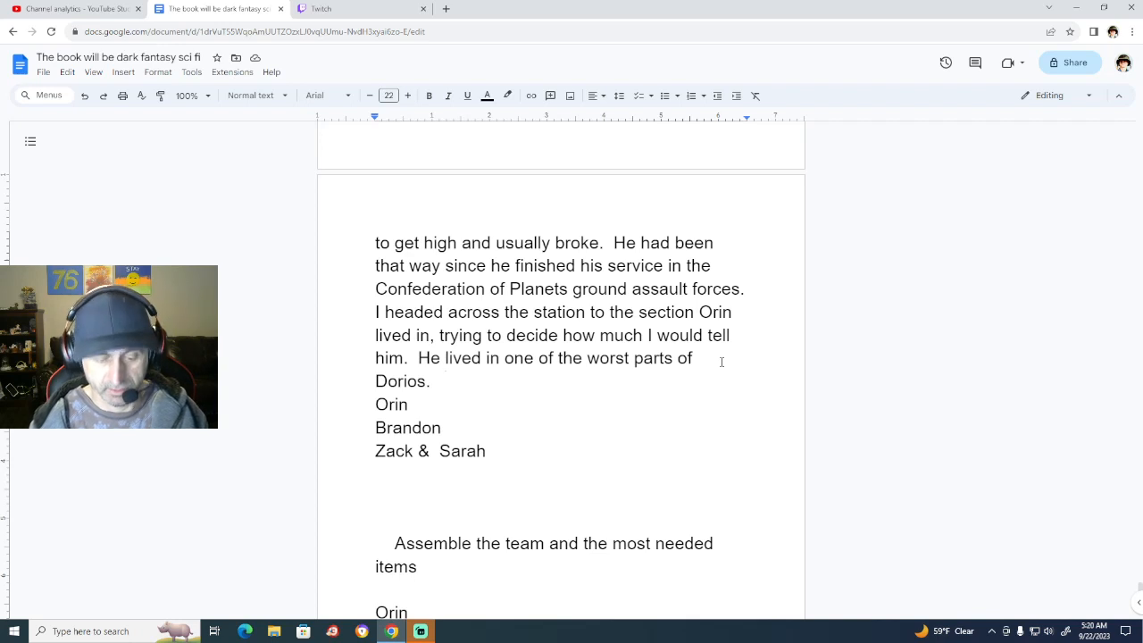
{"action": "type", "text": "When I "}
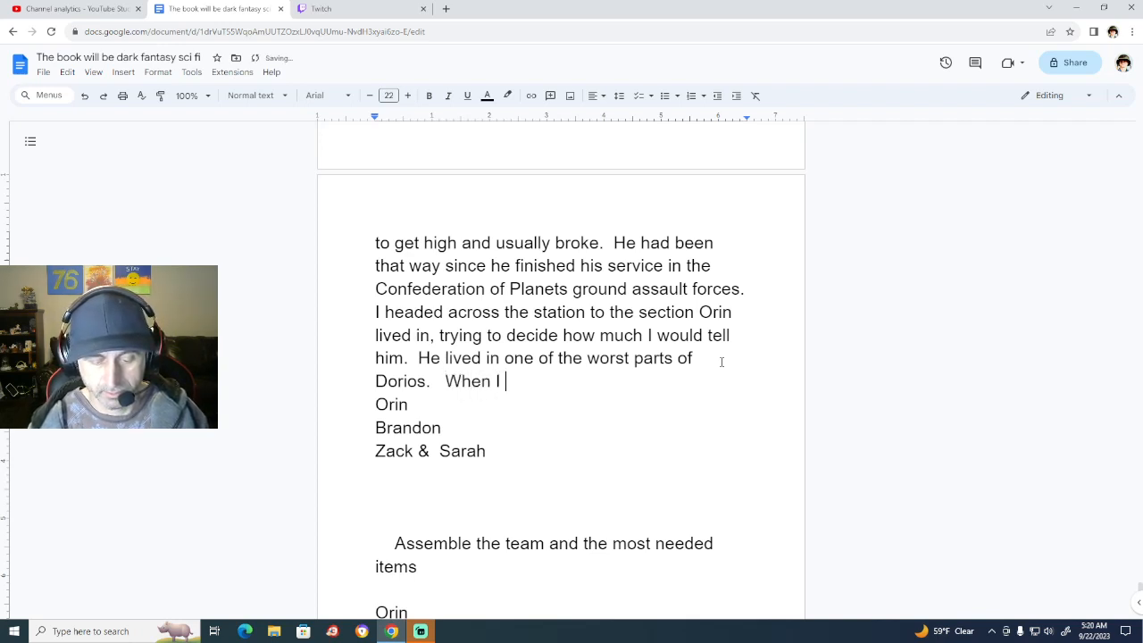
{"action": "type", "text": "arri"}
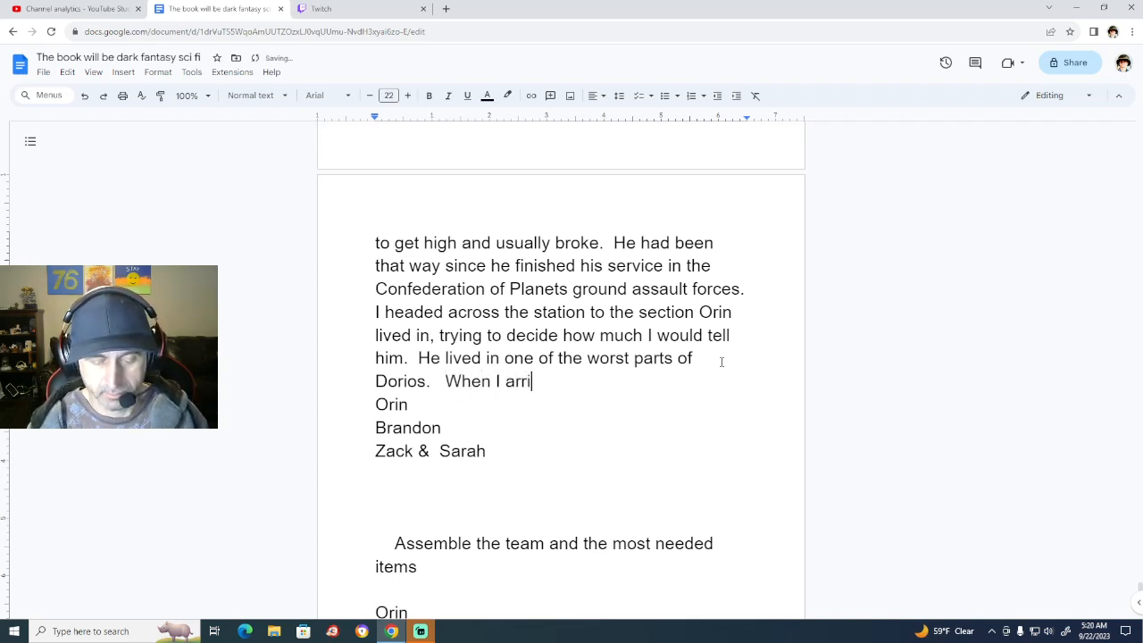
{"action": "type", "text": "eved"}
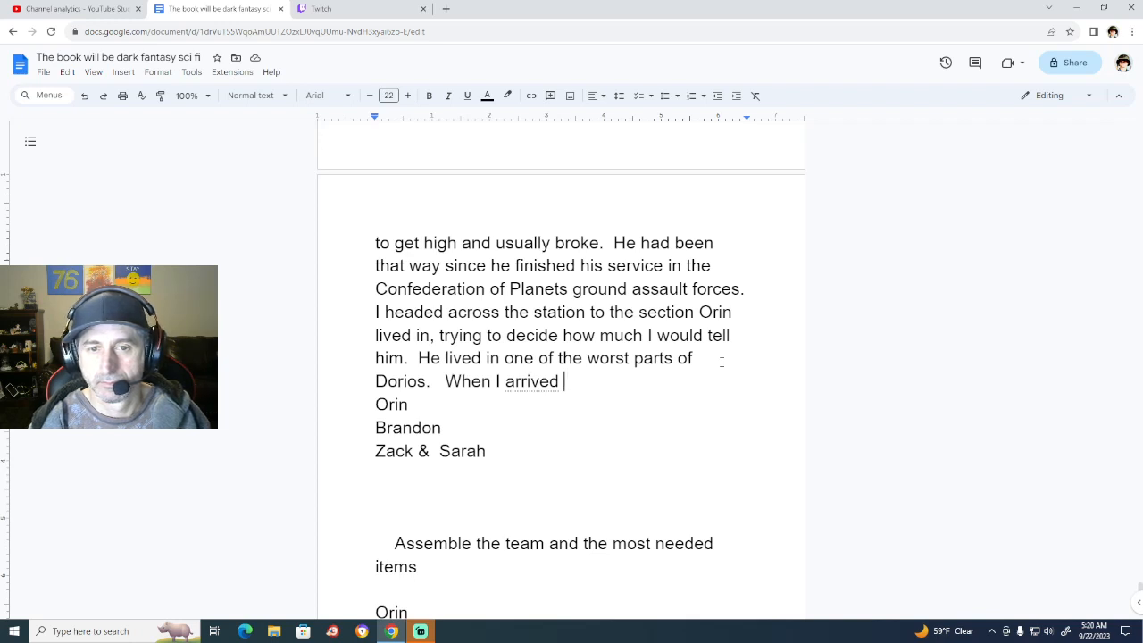
{"action": "key", "text": "BackSpace"}
{"action": "key", "text": "BackSpace"}
{"action": "key", "text": "BackSpace"}
{"action": "key", "text": "BackSpace"}
{"action": "key", "text": "BackSpace"}
{"action": "key", "text": "BackSpace"}
{"action": "key", "text": "BackSpace"}
{"action": "key", "text": "BackSpace"}
{"action": "key", "text": "BackSpace"}
{"action": "key", "text": "BackSpace"}
{"action": "key", "text": "BackSpace"}
{"action": "key", "text": "BackSpace"}
{"action": "key", "text": "BackSpace"}
{"action": "key", "text": "BackSpace"}
{"action": "key", "text": "BackSpace"}
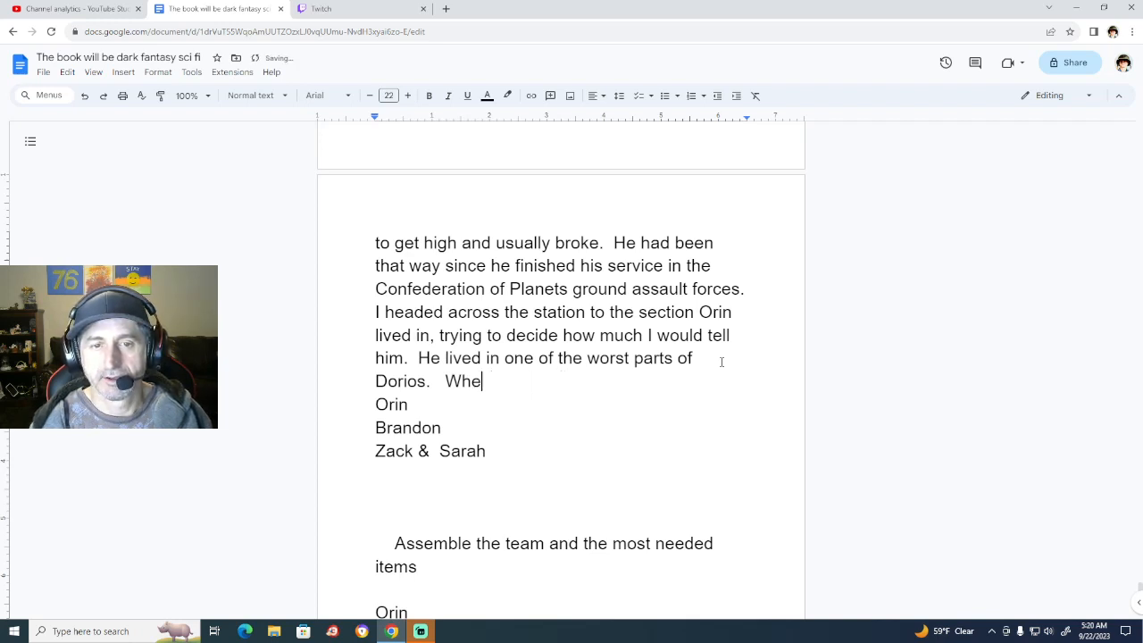
Begin a new sentence after "Dorios." with the words "I arrived".
{"action": "type", "text": "I a"}
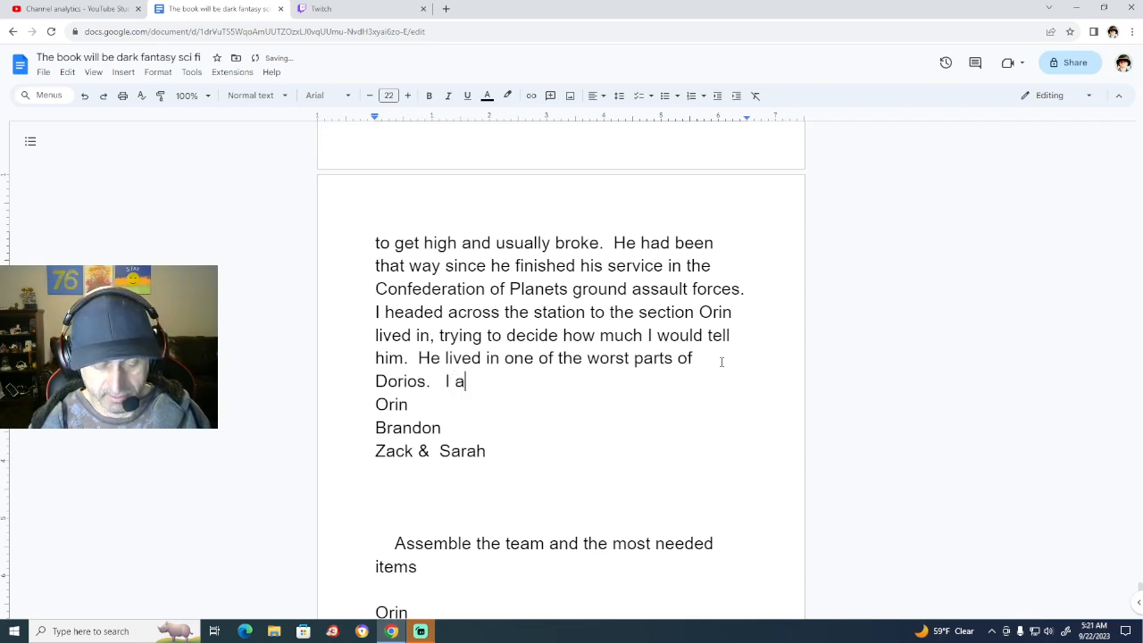
{"action": "type", "text": "rri"}
{"action": "type", "text": "and w"}
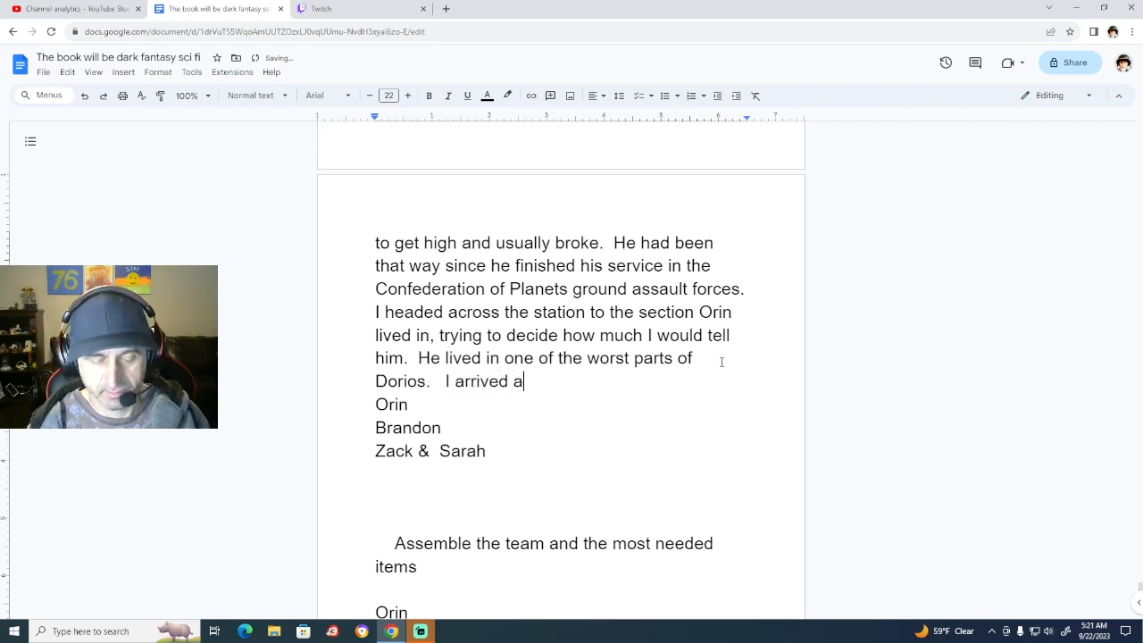
{"action": "type", "text": "al"}
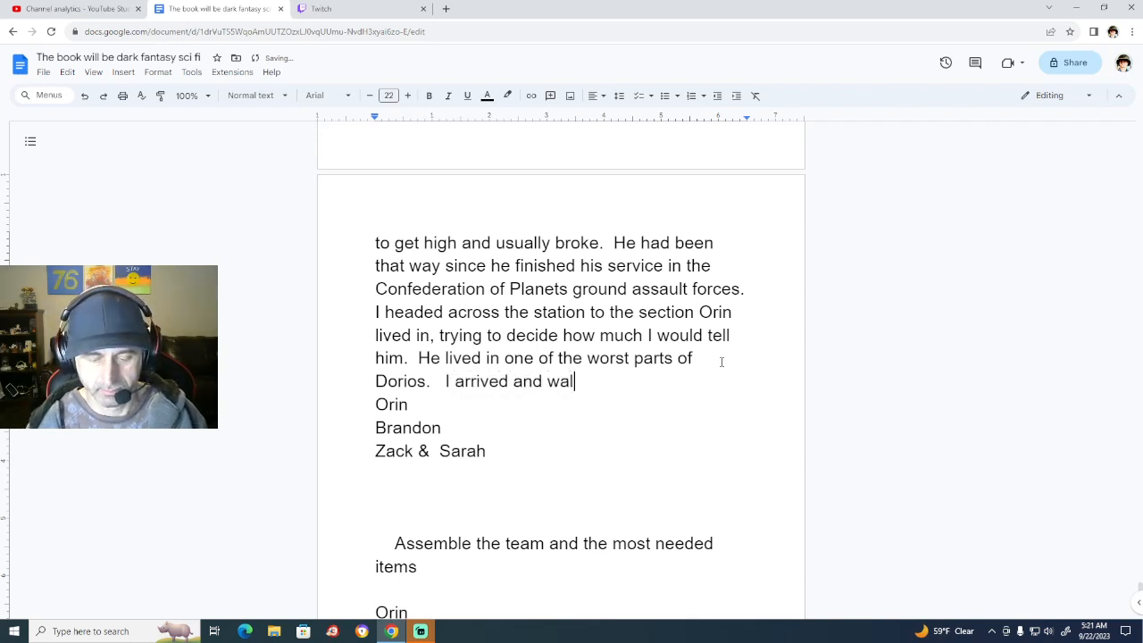
{"action": "type", "text": "ked"}
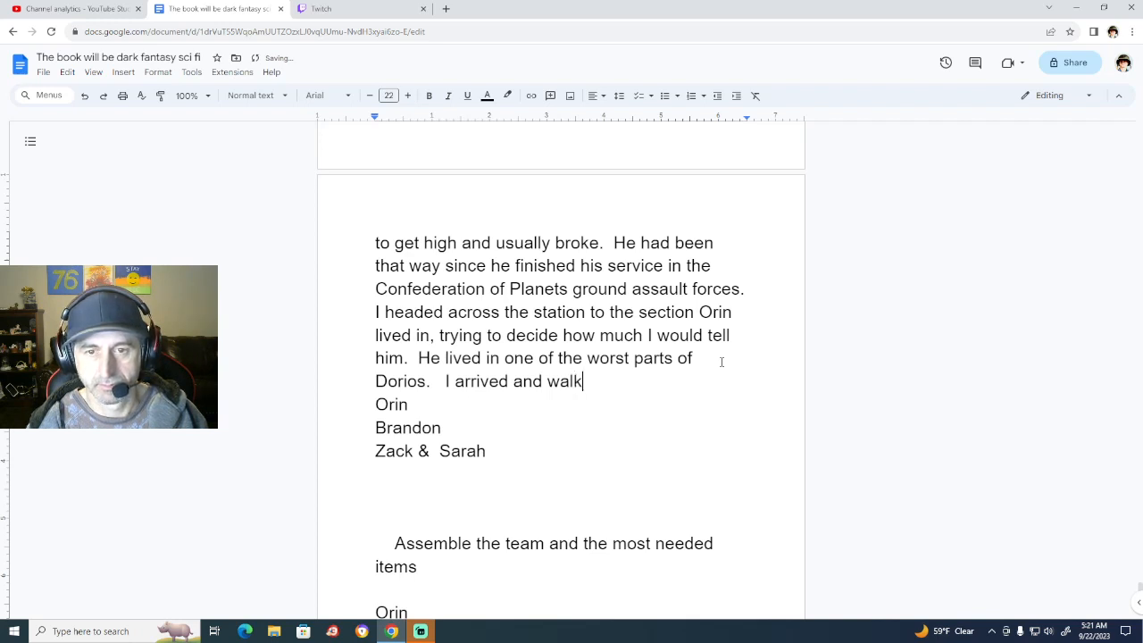
{"action": "key", "text": "BackSpace"}
{"action": "key", "text": "BackSpace"}
{"action": "key", "text": "BackSpace"}
{"action": "key", "text": "BackSpace"}
{"action": "key", "text": "BackSpace"}
{"action": "key", "text": "BackSpace"}
{"action": "key", "text": "BackSpace"}
{"action": "key", "text": "BackSpace"}
{"action": "key", "text": "BackSpace"}
{"action": "key", "text": "BackSpace"}
{"action": "key", "text": "BackSpace"}
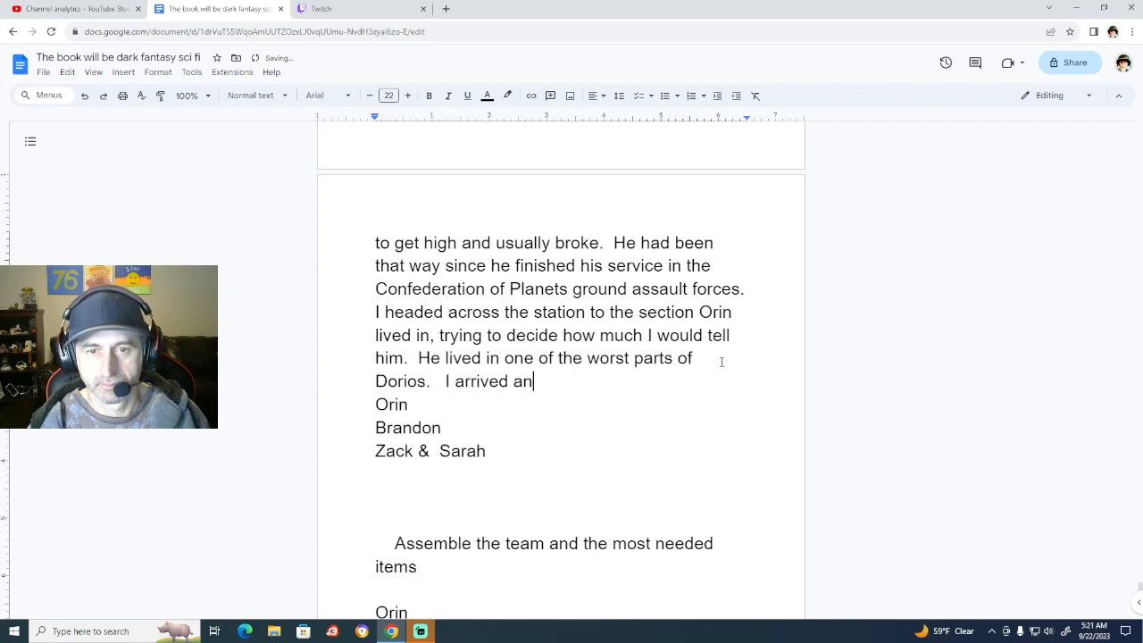
Complete the "I arrived" sentence with "and knocked on the door of his living quarters.".
{"action": "type", "text": "and kno"}
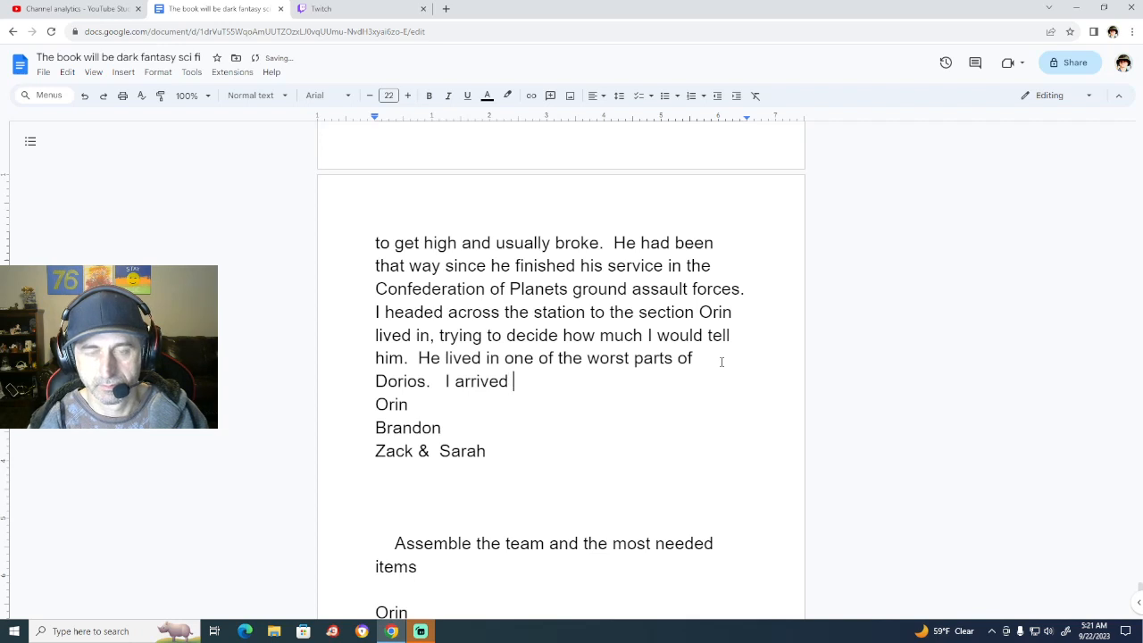
{"action": "type", "text": "cke"}
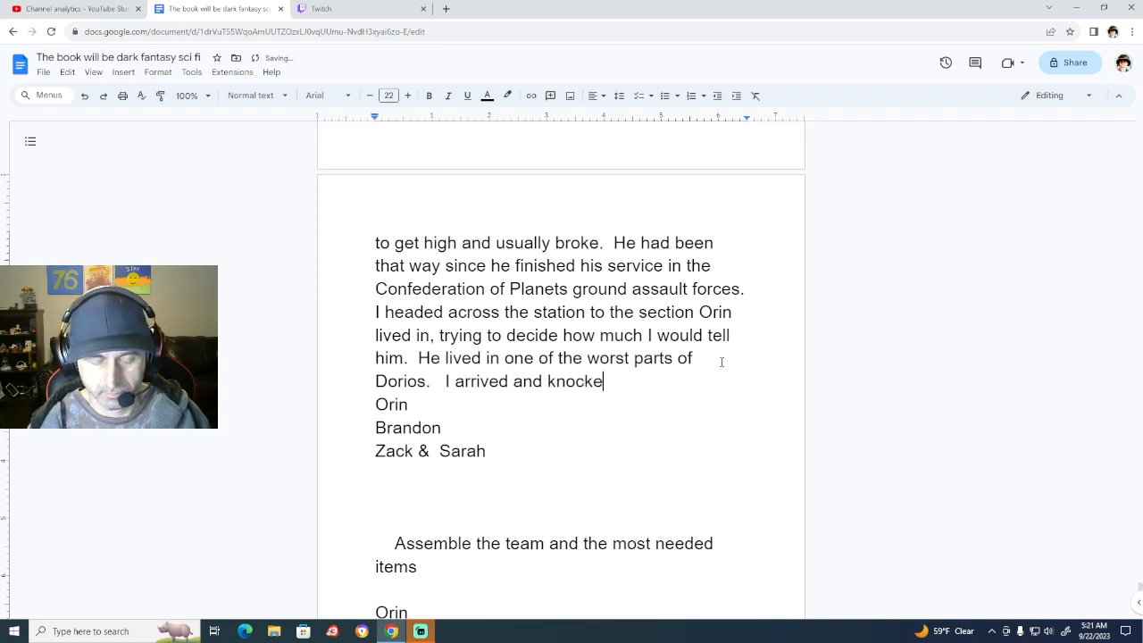
{"action": "type", "text": "d on the "}
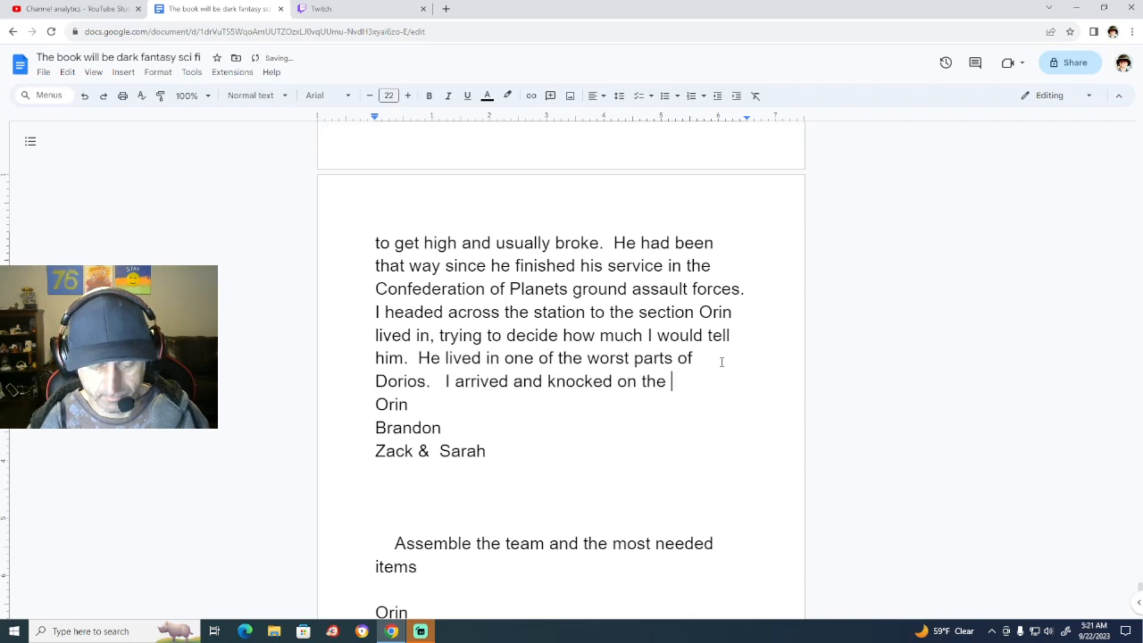
{"action": "type", "text": "door of"}
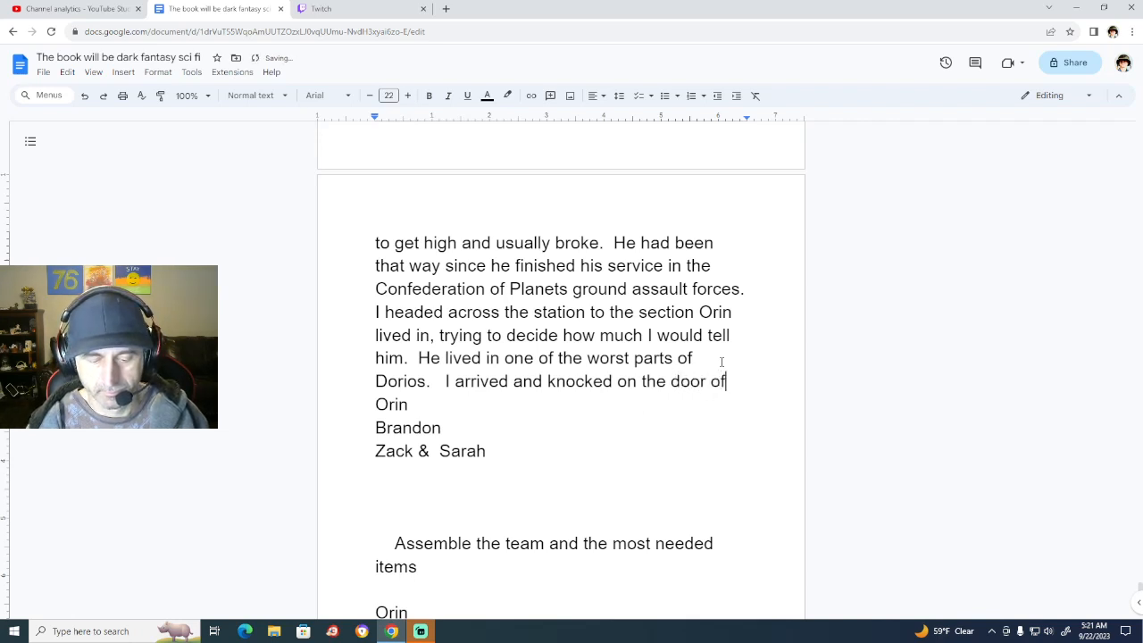
{"action": "type", "text": " his li"}
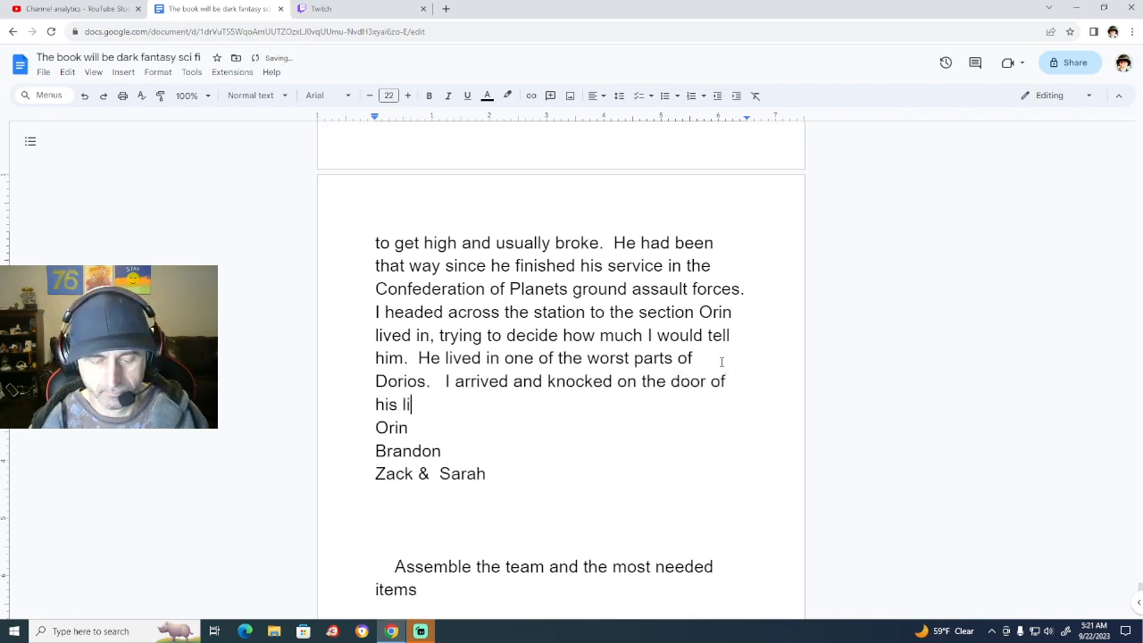
{"action": "type", "text": "ving quarters"}
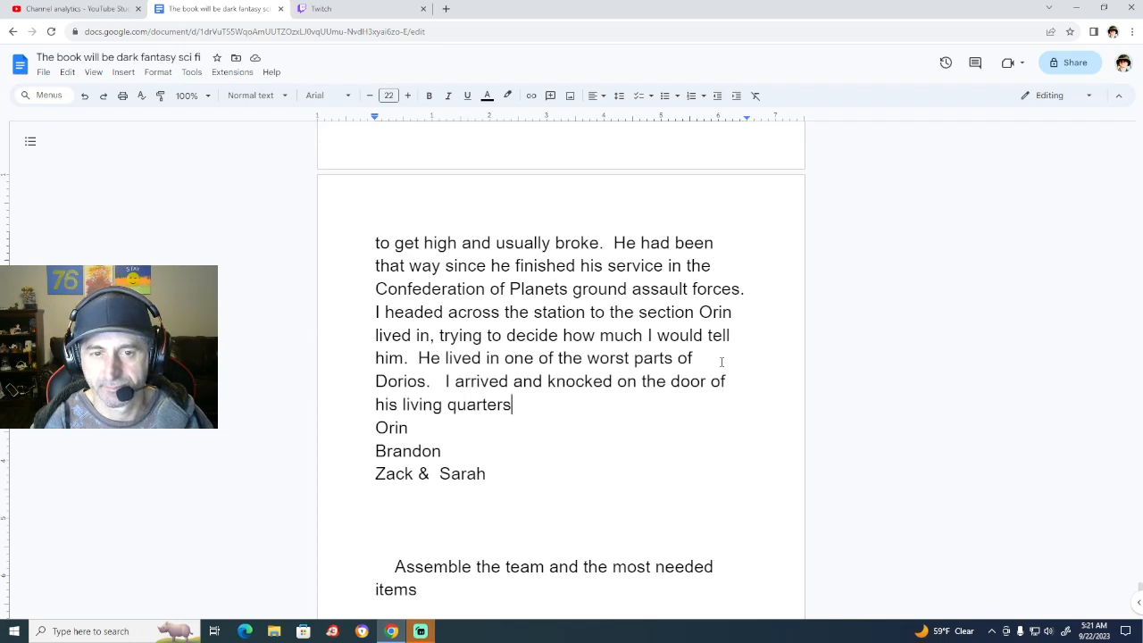
{"action": "type", "text": ". "}
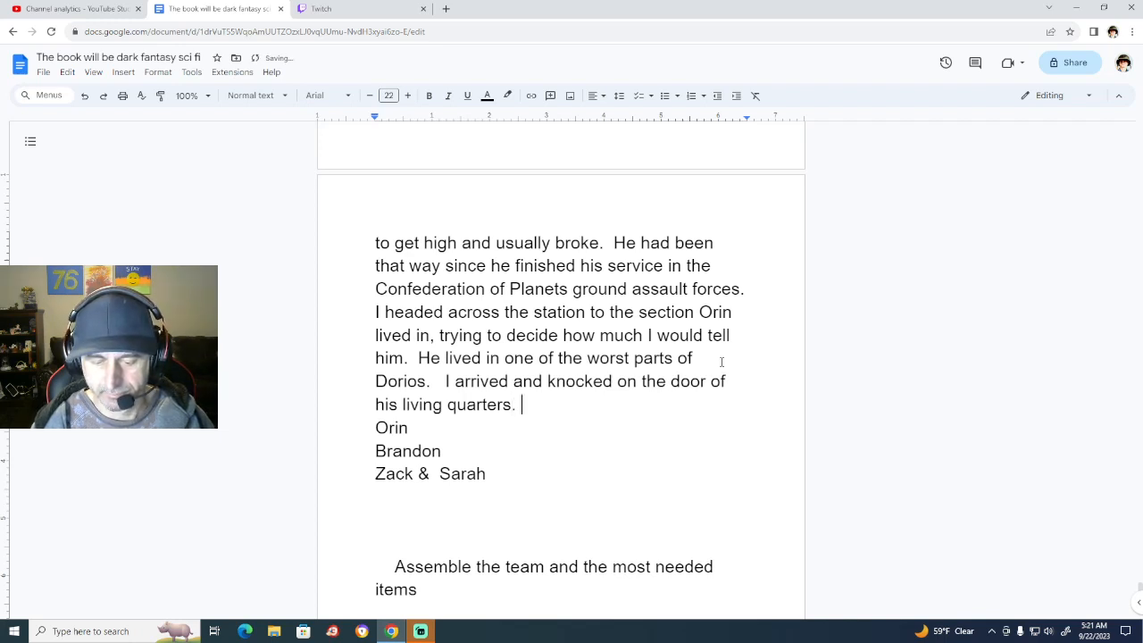
Begin a new sentence after "his living quarters." with the words "I could hear shuffling going on before a sho".
{"action": "type", "text": " I"}
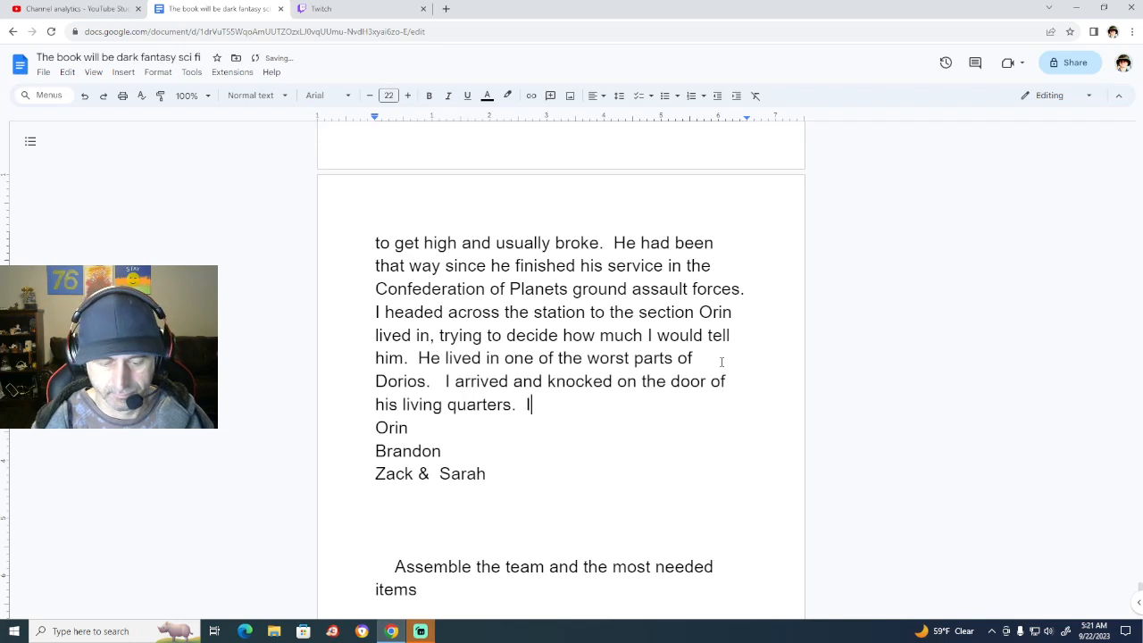
{"action": "type", "text": " could he"}
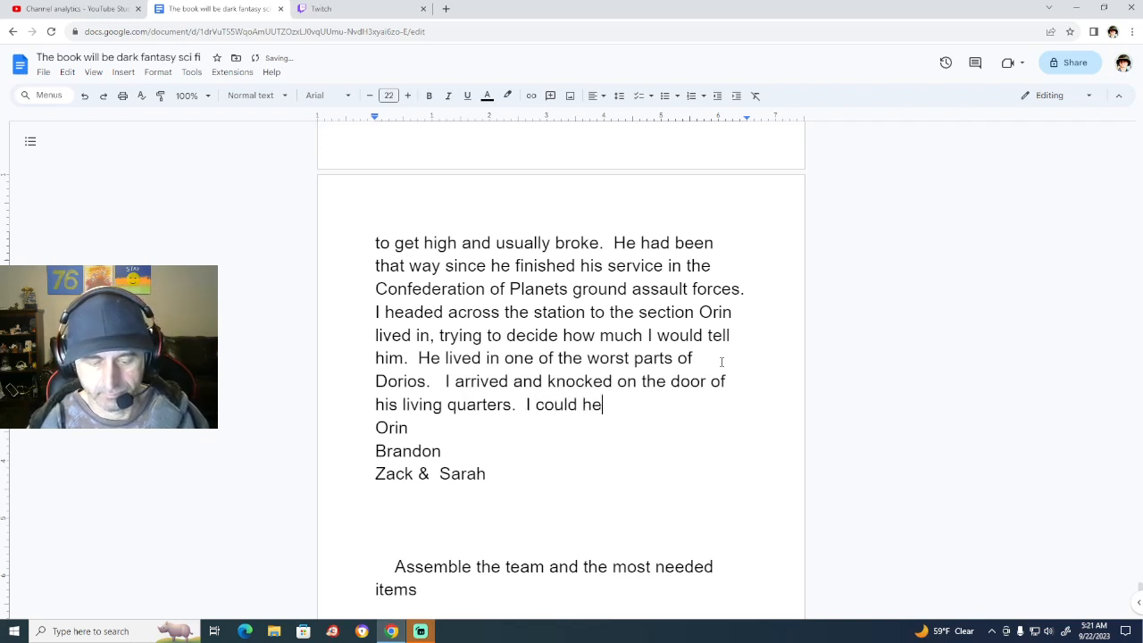
{"action": "type", "text": "ar shu"}
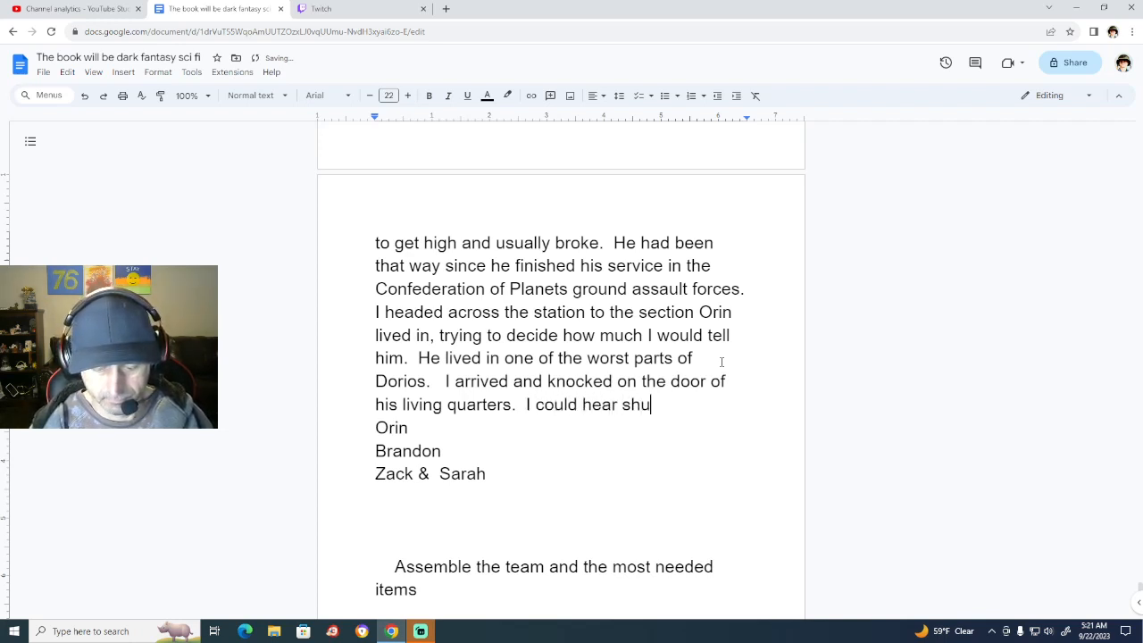
{"action": "type", "text": "ffling "}
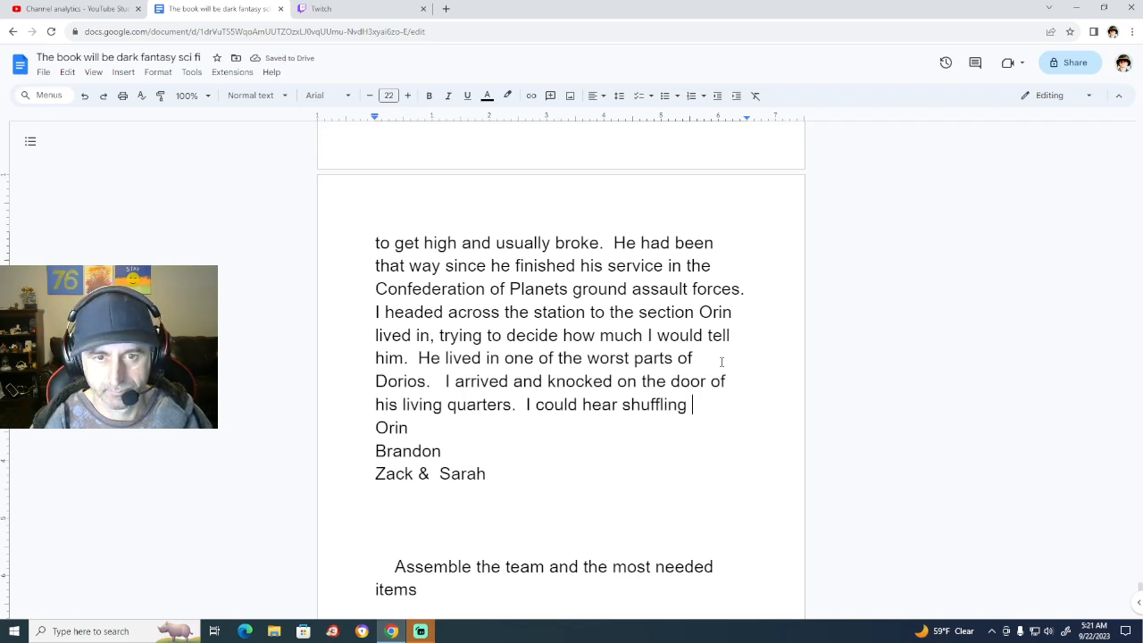
{"action": "type", "text": "going "}
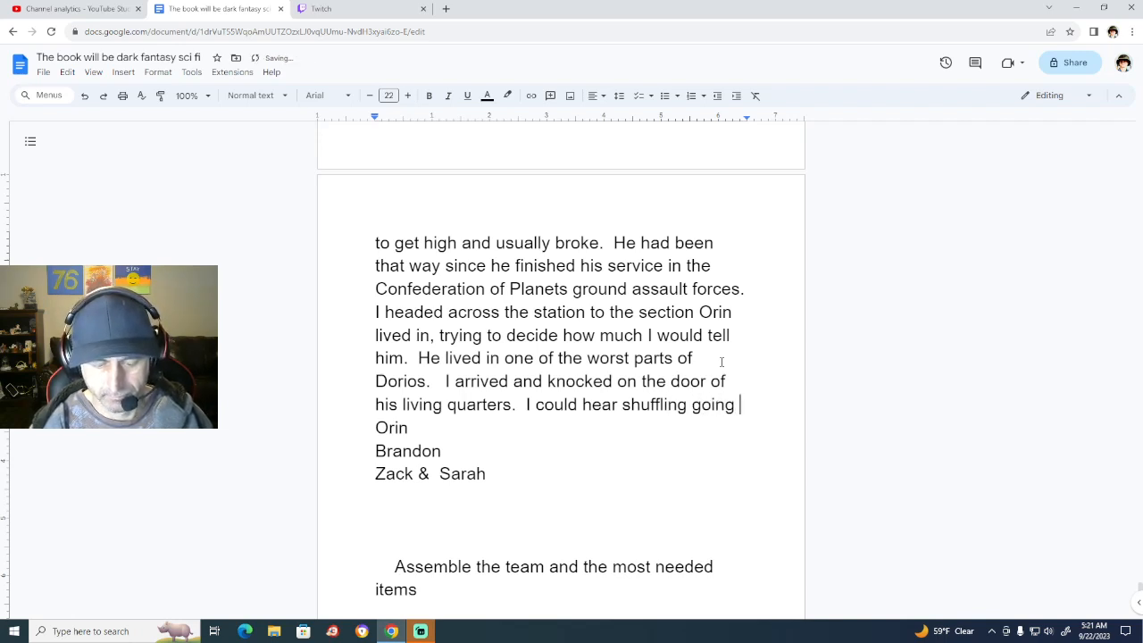
{"action": "type", "text": "on before"}
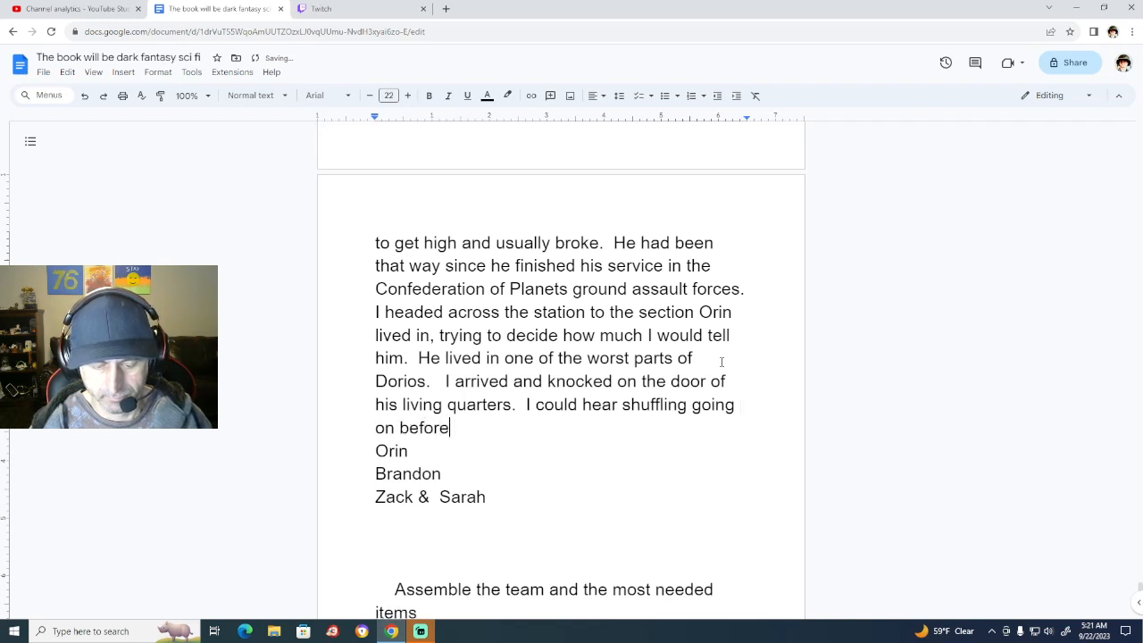
{"action": "type", "text": " a sho"}
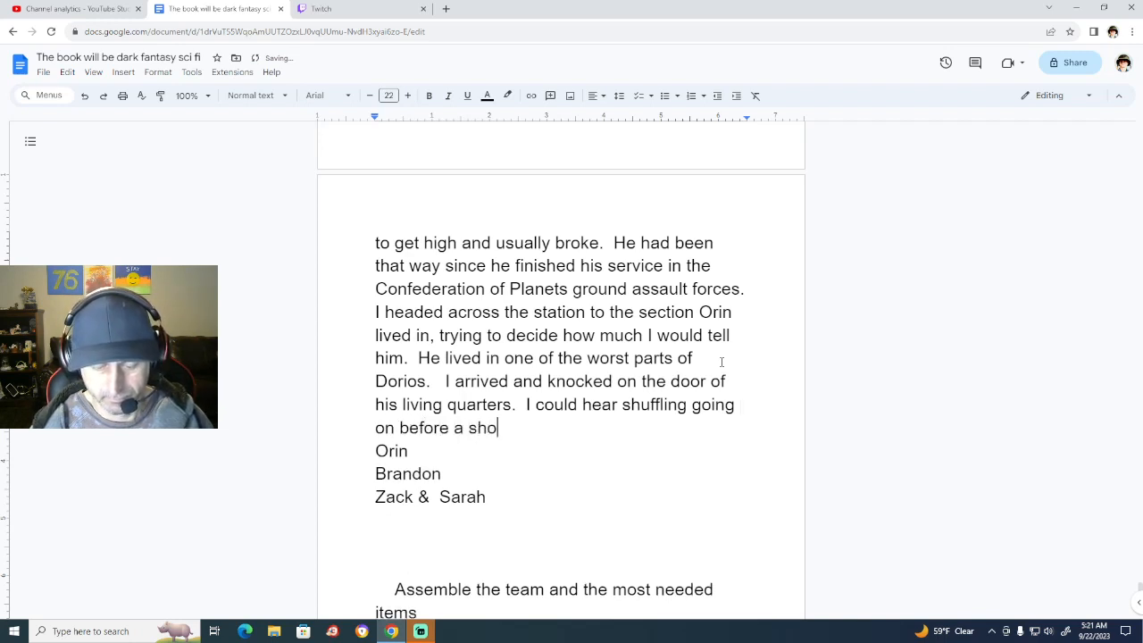
Finish the word "shout" and continue the sentence with "of “Who is it, from Orin?".
{"action": "type", "text": "ut"}
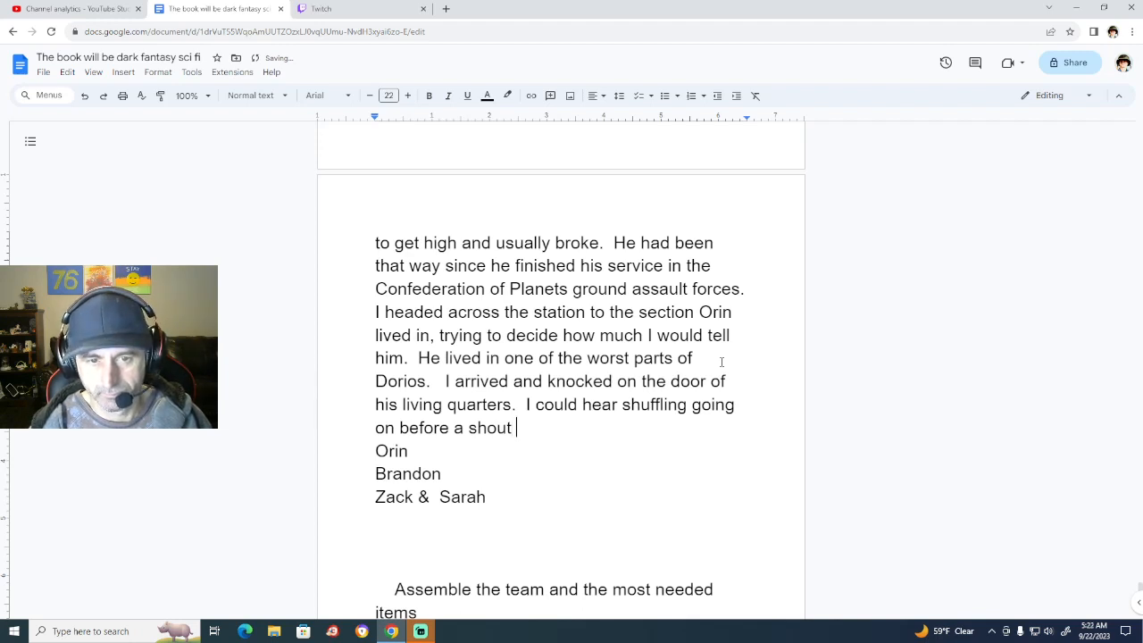
{"action": "type", "text": " of "}
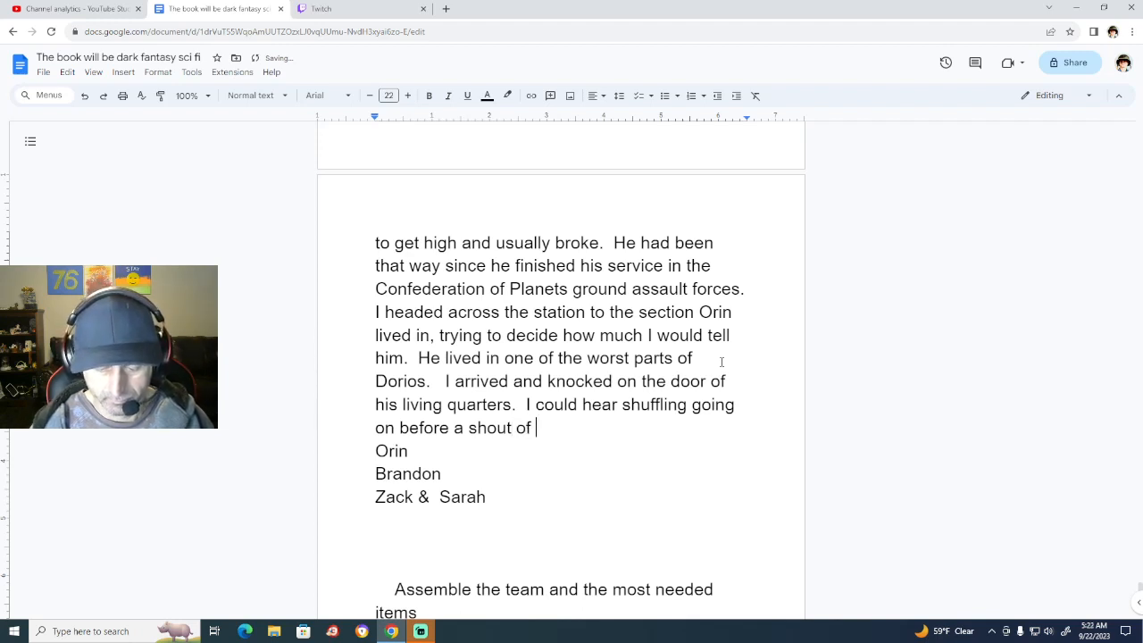
{"action": "type", "text": "\"Wh"}
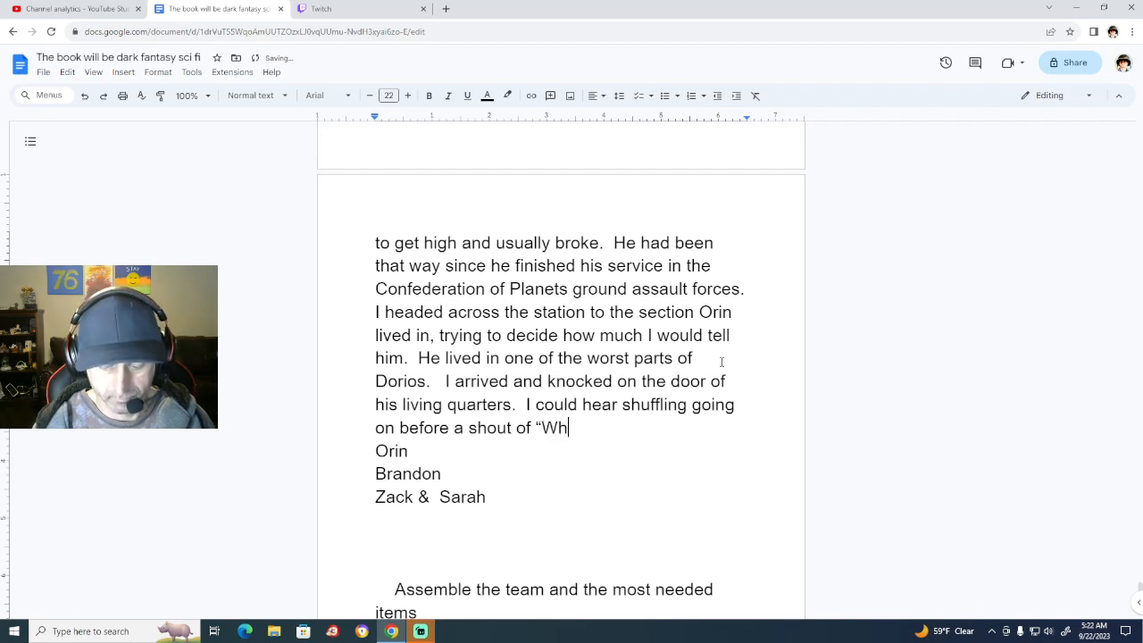
{"action": "type", "text": "o is it"}
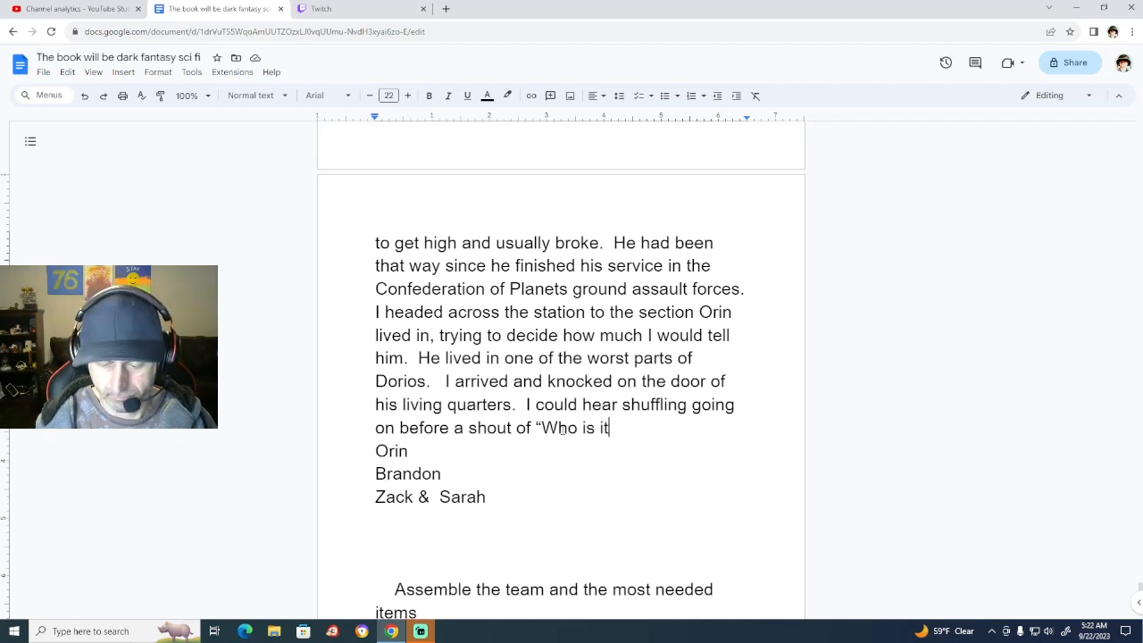
{"action": "type", "text": ", "}
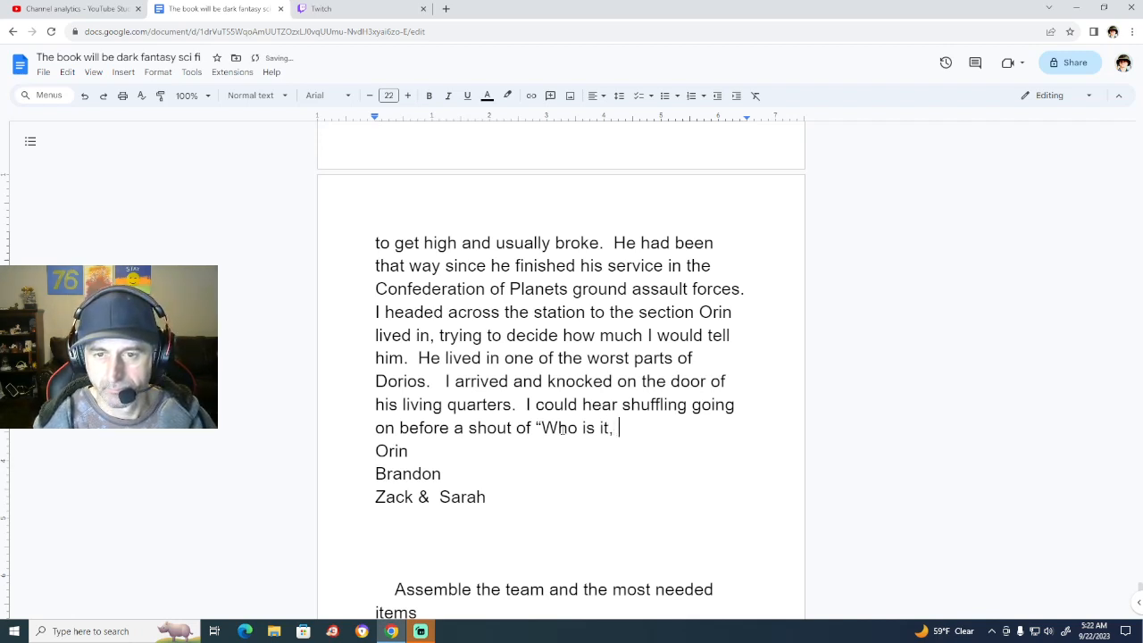
{"action": "type", "text": "from "}
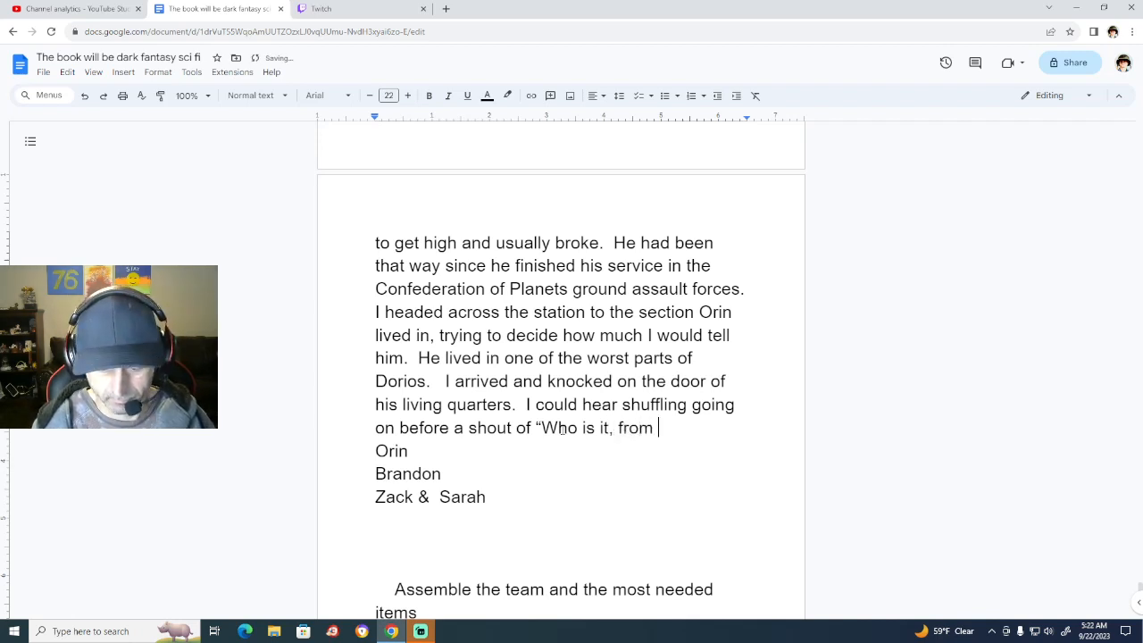
{"action": "type", "text": "Orin"}
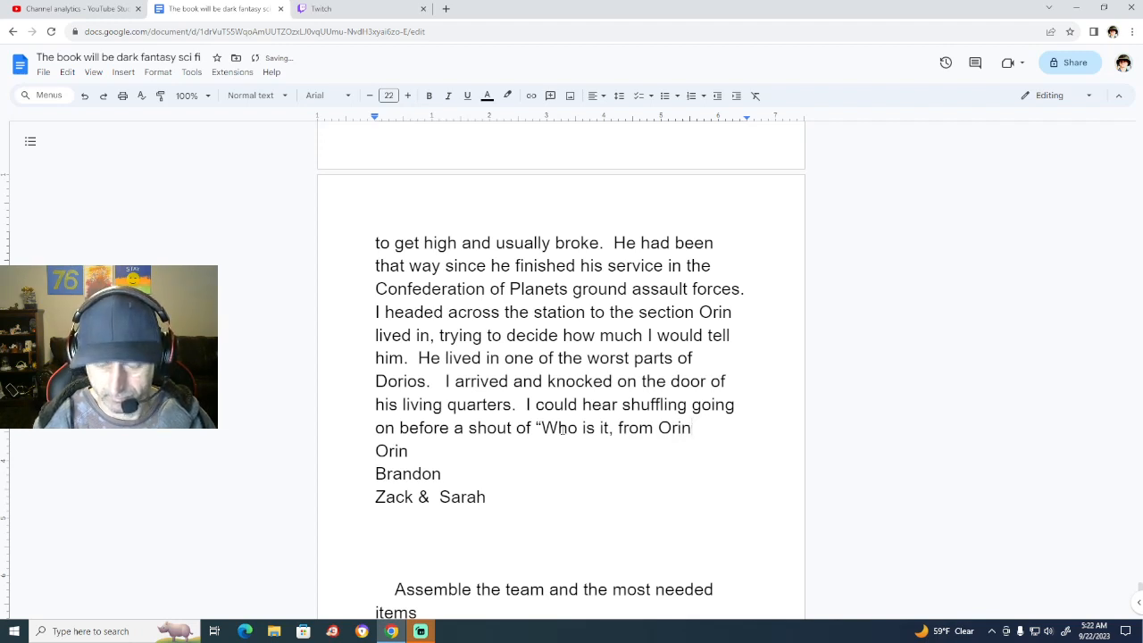
{"action": "type", "text": "?"}
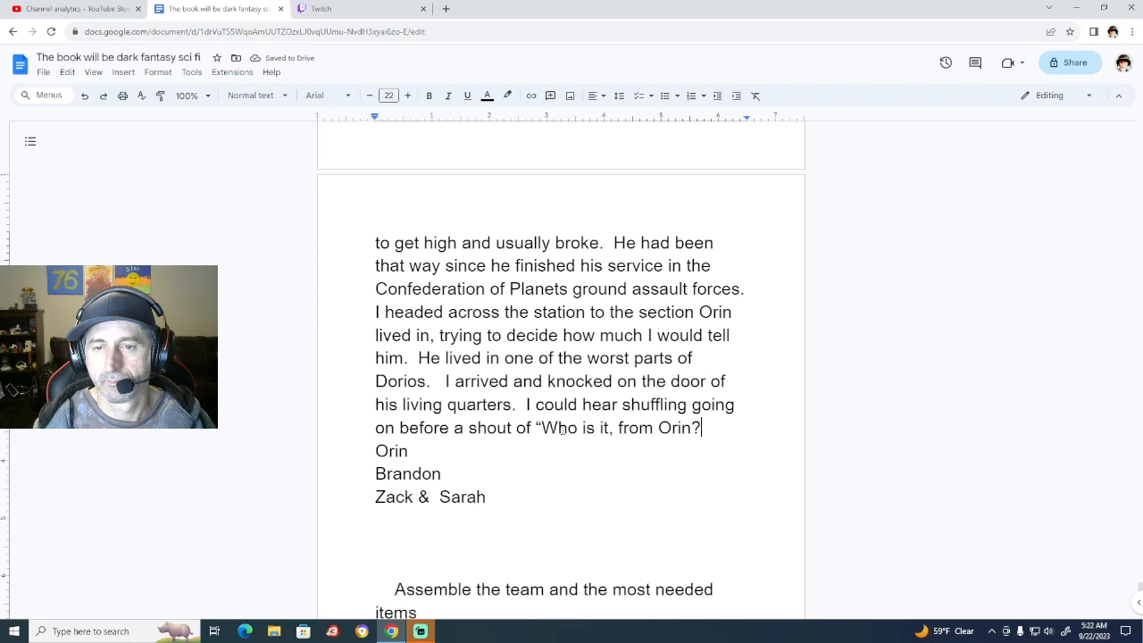
Delete "Orin?" after "from" and write "rin" in its place.
{"action": "key", "text": "BackSpace"}
{"action": "key", "text": "BackSpace"}
{"action": "key", "text": "BackSpace"}
{"action": "key", "text": "BackSpace"}
{"action": "key", "text": "BackSpace"}
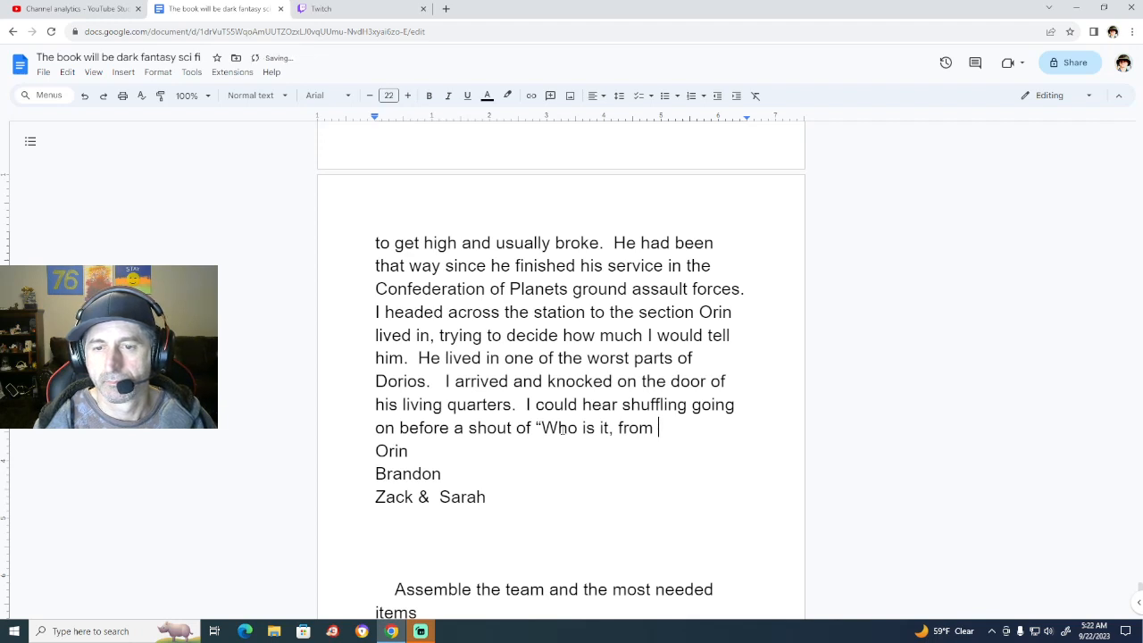
{"action": "type", "text": "rin"}
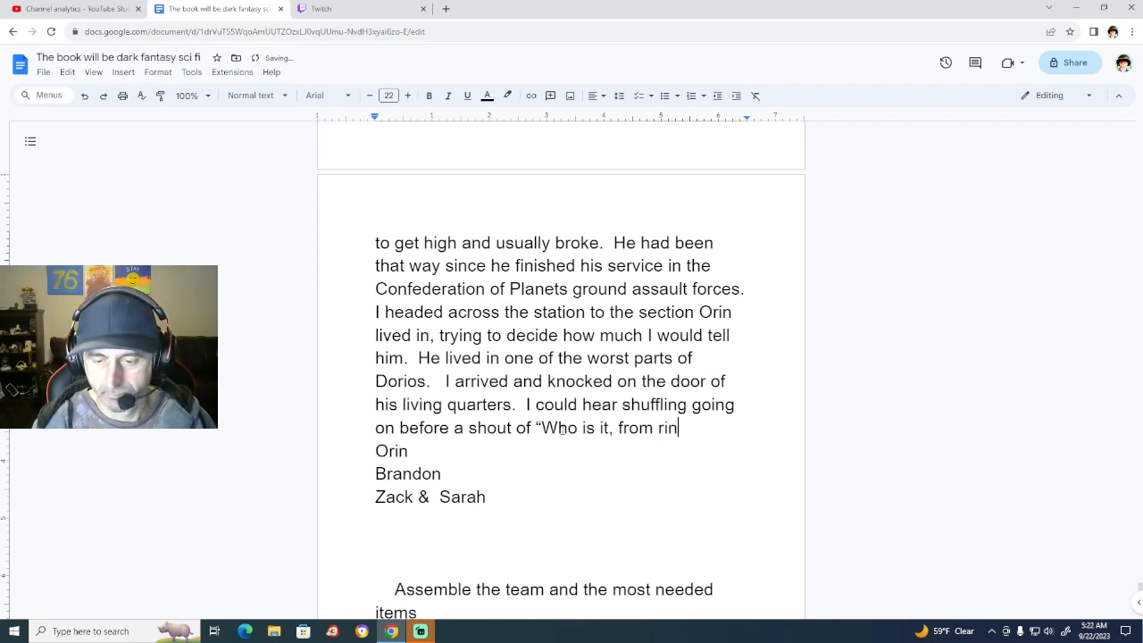
Insert a question mark directly after "Who is it", before the comma.
{"action": "key", "text": "Left"}
{"action": "key", "text": "Left"}
{"action": "key", "text": "Left"}
{"action": "key", "text": "Left"}
{"action": "key", "text": "Left"}
{"action": "key", "text": "Left"}
{"action": "key", "text": "Left"}
{"action": "key", "text": "Left"}
{"action": "key", "text": "Left"}
{"action": "key", "text": "Left"}
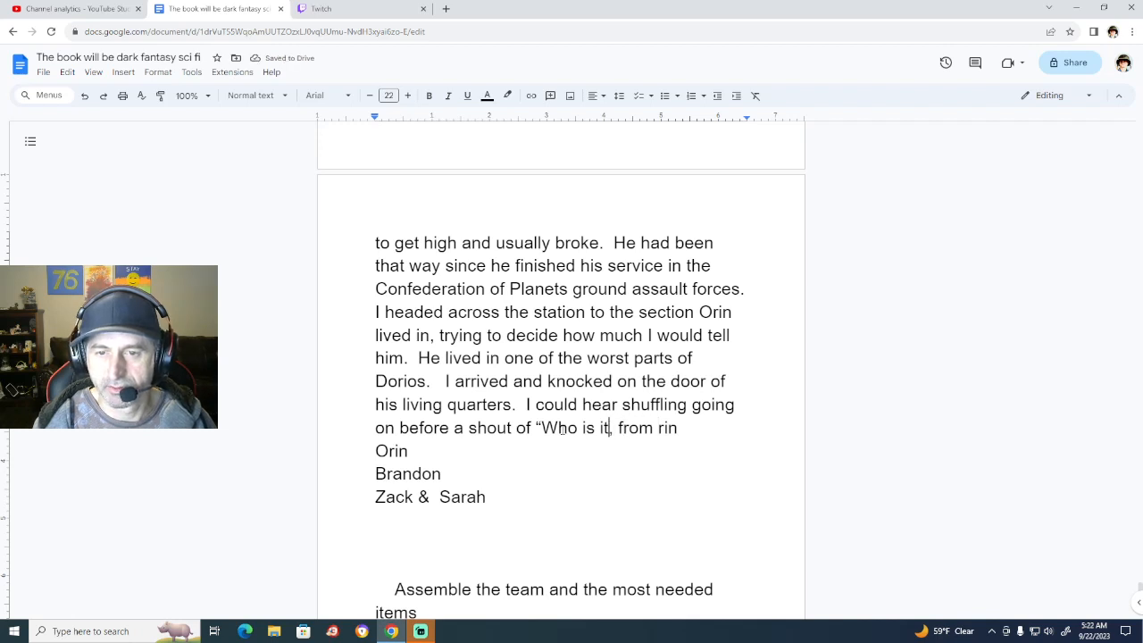
{"action": "type", "text": "?"}
Add the capital "O" to "rin" to complete the name Orin and end the sentence with a period.
{"action": "key", "text": "Right"}
{"action": "key", "text": "Right"}
{"action": "key", "text": "Right"}
{"action": "key", "text": "Right"}
{"action": "key", "text": "Right"}
{"action": "key", "text": "Right"}
{"action": "key", "text": "Right"}
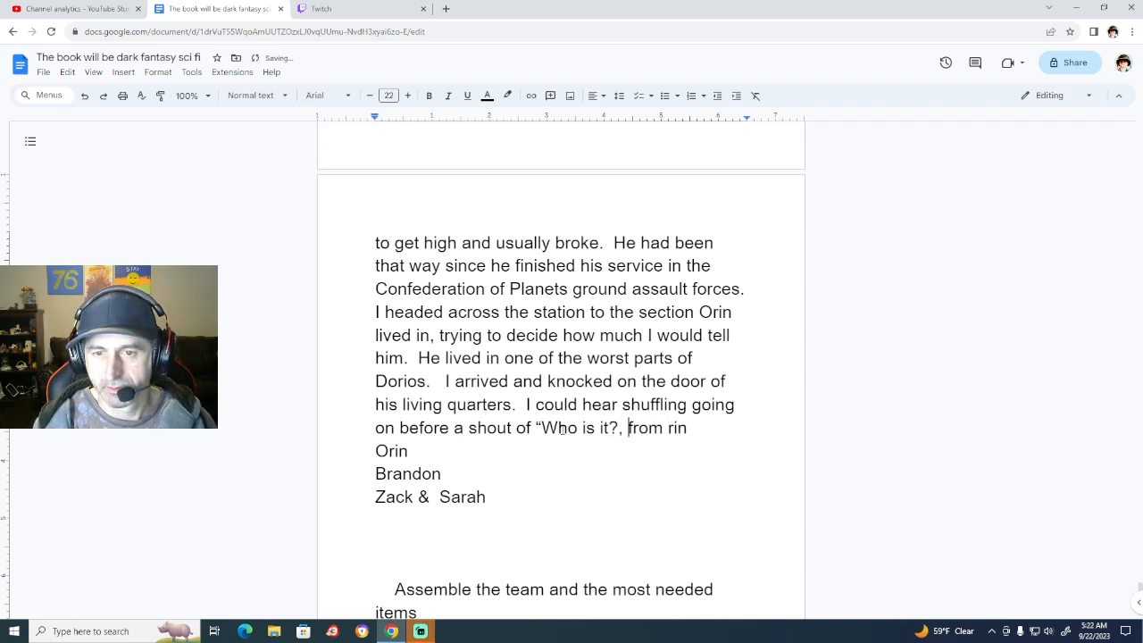
{"action": "type", "text": "O"}
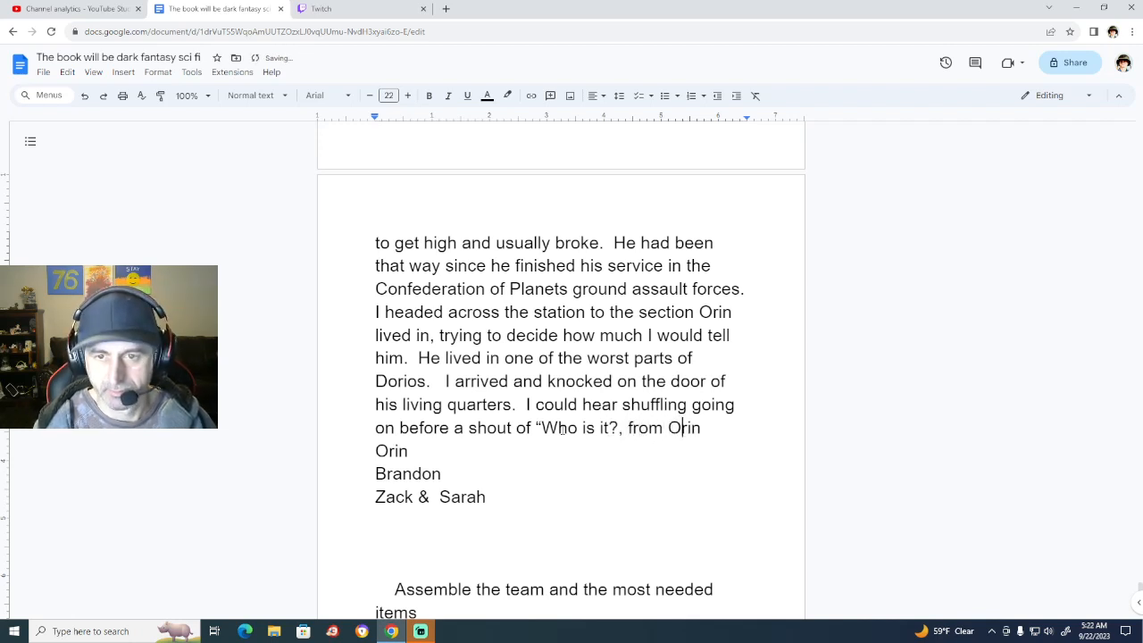
{"action": "key", "text": "Right"}
{"action": "key", "text": "Right"}
{"action": "key", "text": "Right"}
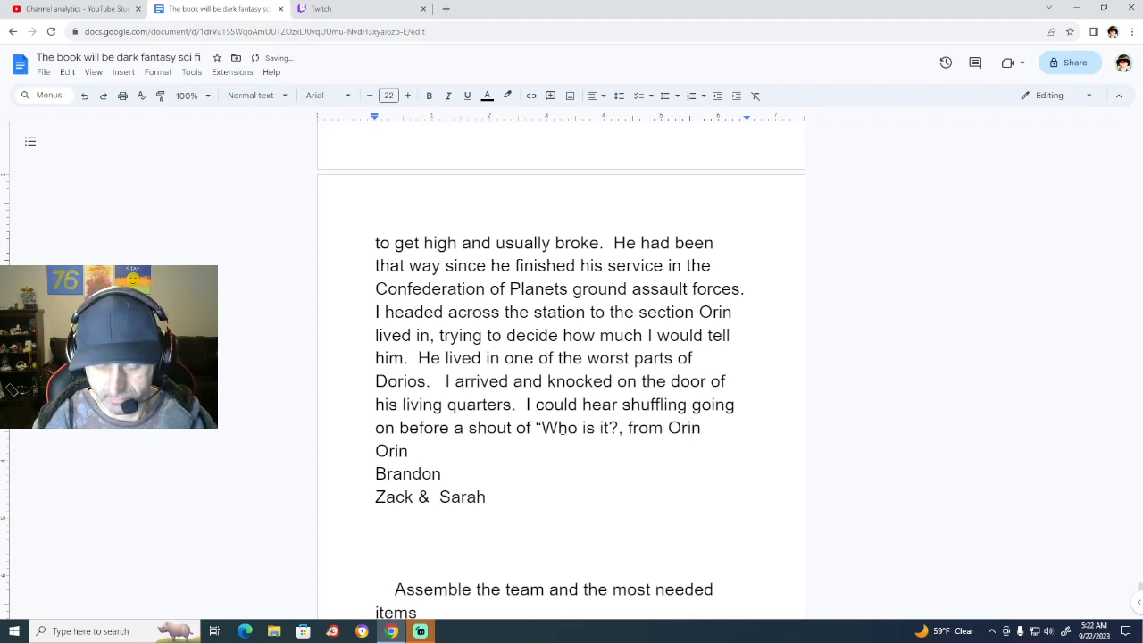
{"action": "type", "text": "."}
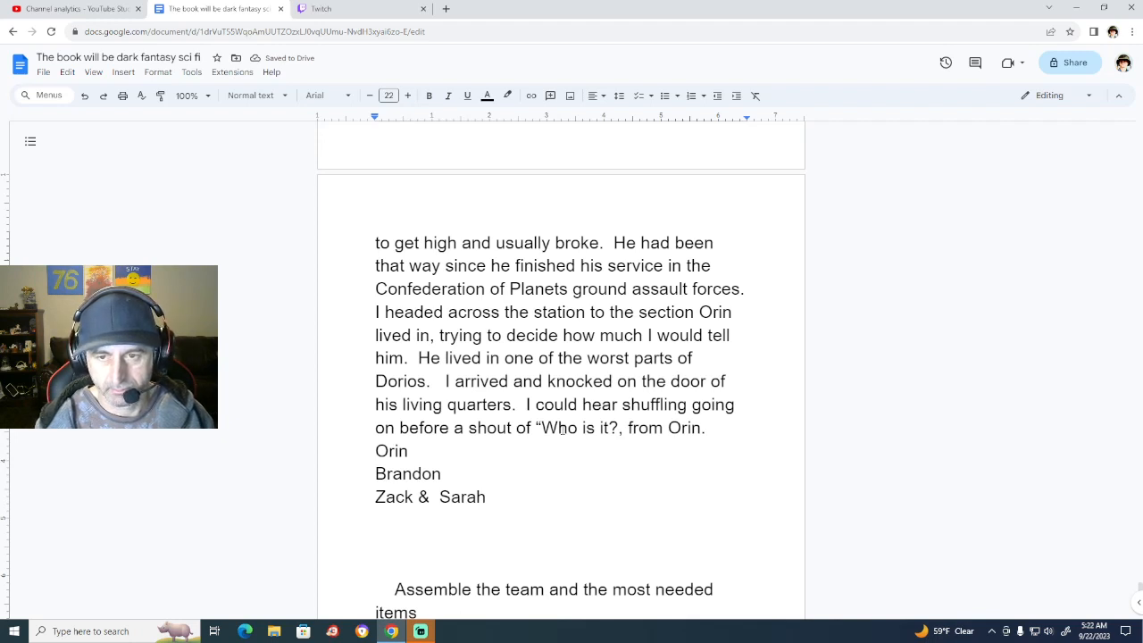
Add the reply "I said, it's me Sam" after the sentence ending in "from Orin.".
{"action": "type", "text": "I "}
{"action": "type", "text": "said, "}
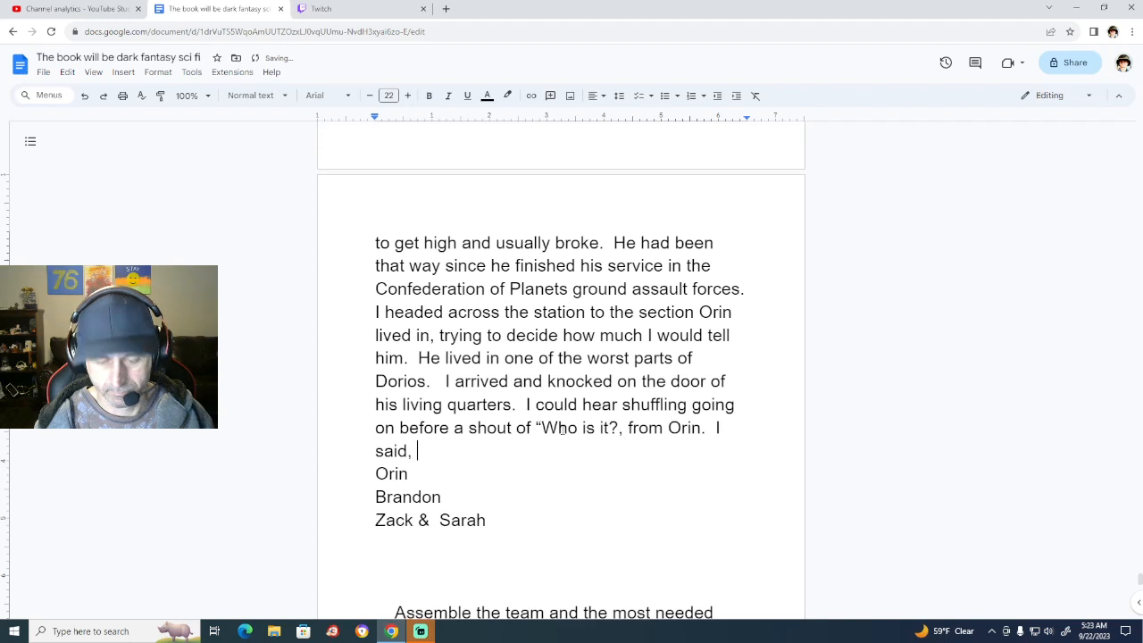
{"action": "type", "text": "it"}
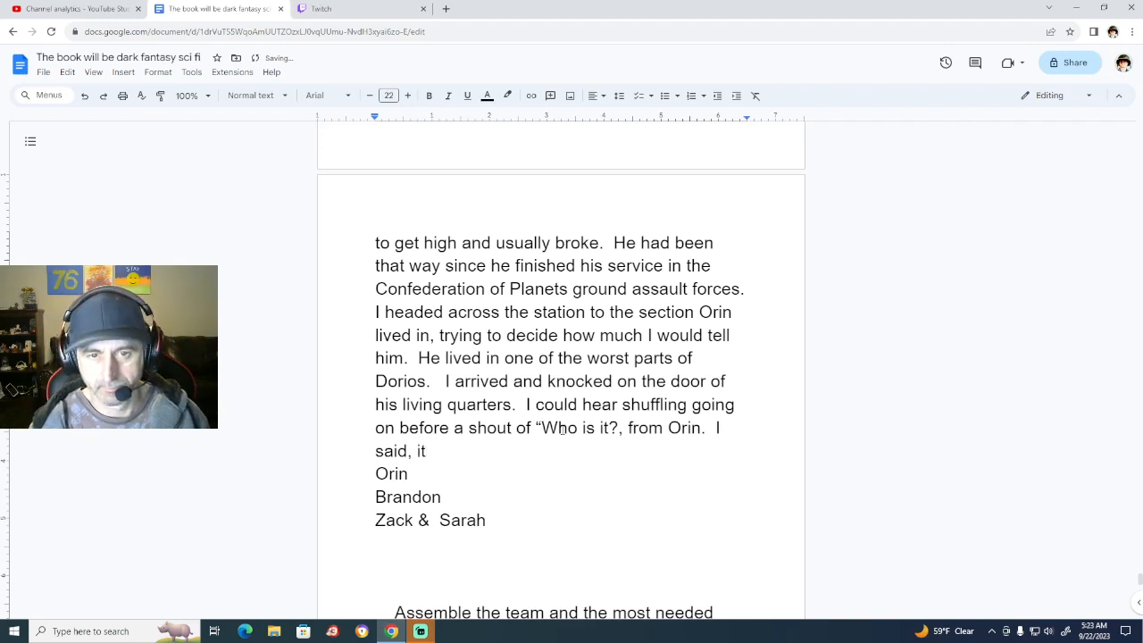
{"action": "type", "text": "'s me Sa"}
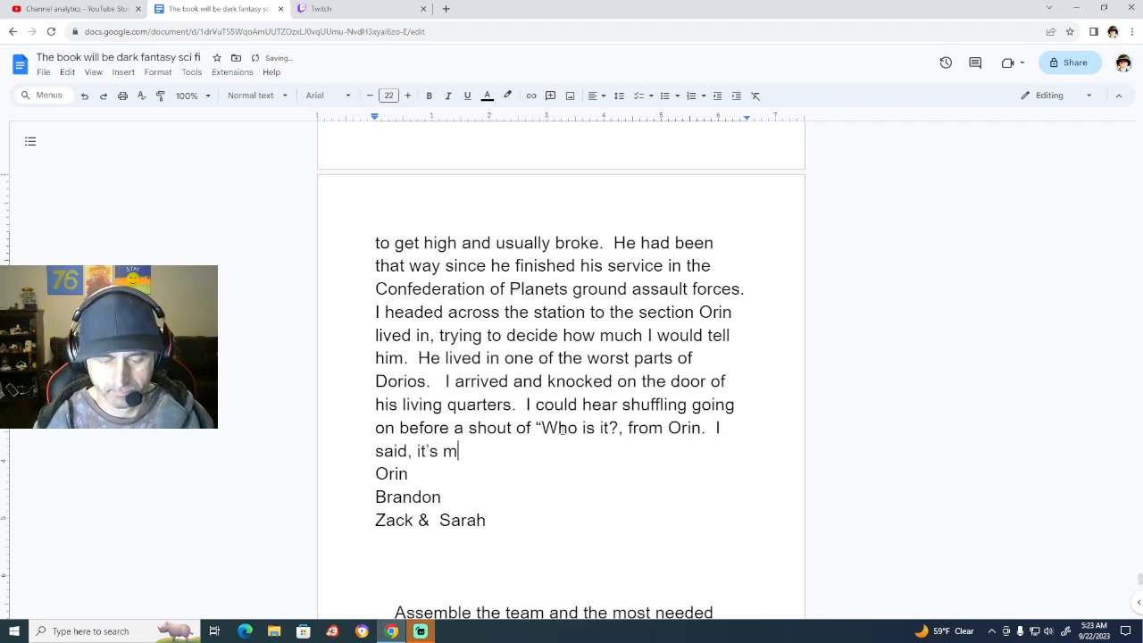
{"action": "type", "text": "m"}
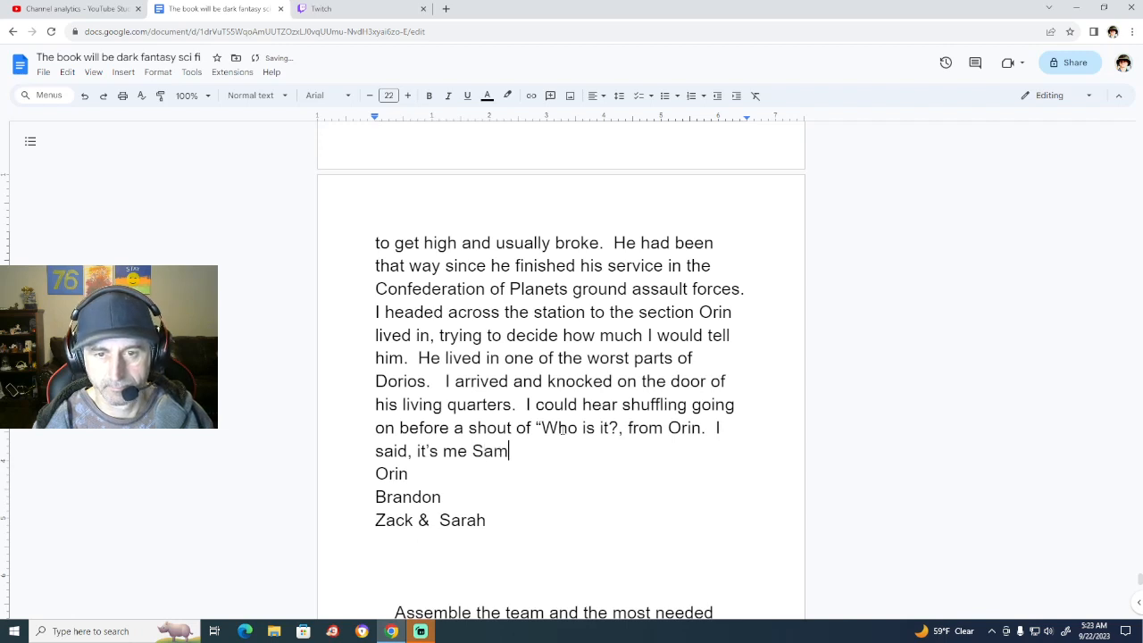
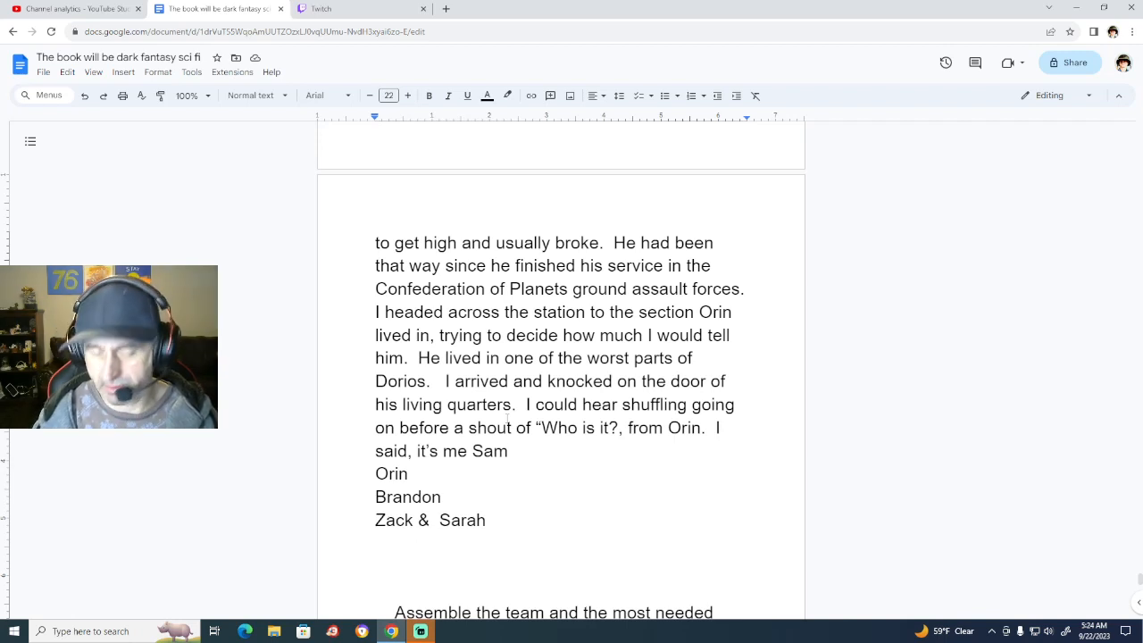
Insert an opening quotation mark before "it's me Sam".
{"action": "key", "text": "Left"}
{"action": "key", "text": "Left"}
{"action": "key", "text": "Left"}
{"action": "key", "text": "Left"}
{"action": "key", "text": "Left"}
{"action": "key", "text": "Left"}
{"action": "key", "text": "Left"}
{"action": "key", "text": "Left"}
{"action": "key", "text": "Left"}
{"action": "key", "text": "Left"}
{"action": "key", "text": "Left"}
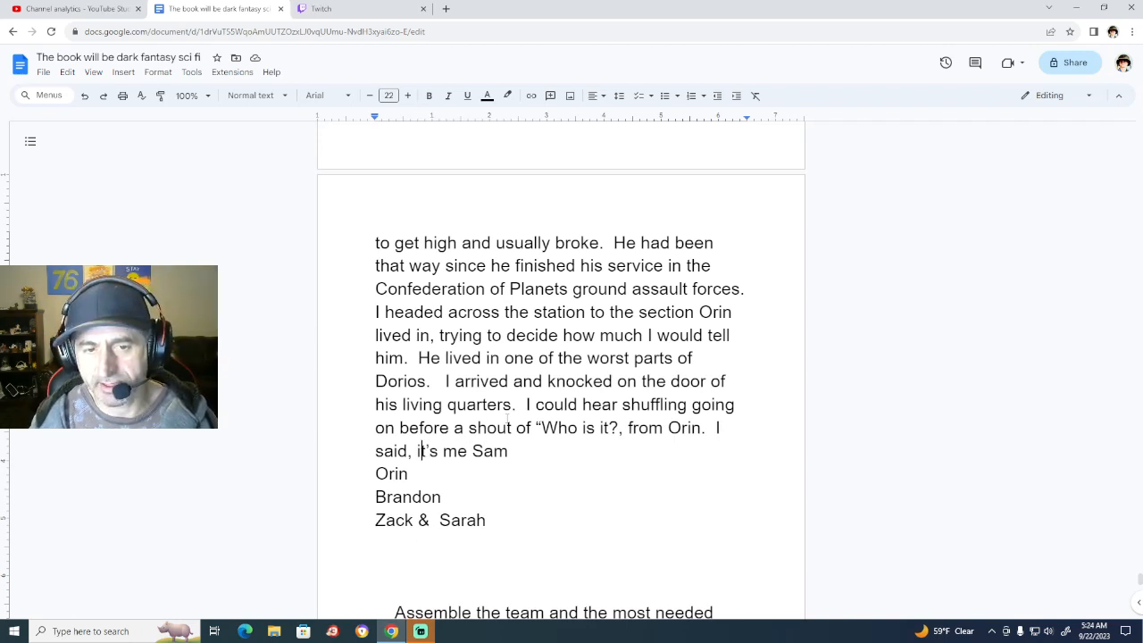
{"action": "key", "text": "Delete"}
{"action": "type", "text": "\"I"}
Close the quotation after "Sam" with a quotation mark and end the sentence with a period.
{"action": "key", "text": "Right"}
{"action": "key", "text": "Right"}
{"action": "key", "text": "Right"}
{"action": "key", "text": "Right"}
{"action": "key", "text": "Right"}
{"action": "key", "text": "Right"}
{"action": "key", "text": "Right"}
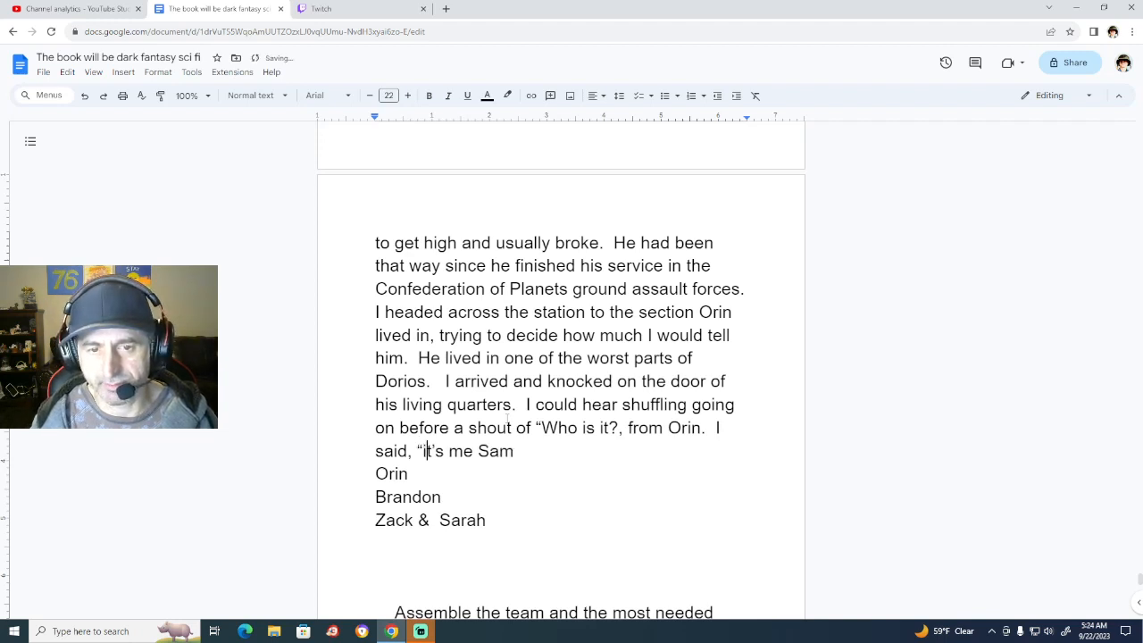
{"action": "key", "text": "Right"}
{"action": "key", "text": "Right"}
{"action": "key", "text": "Right"}
{"action": "key", "text": "Right"}
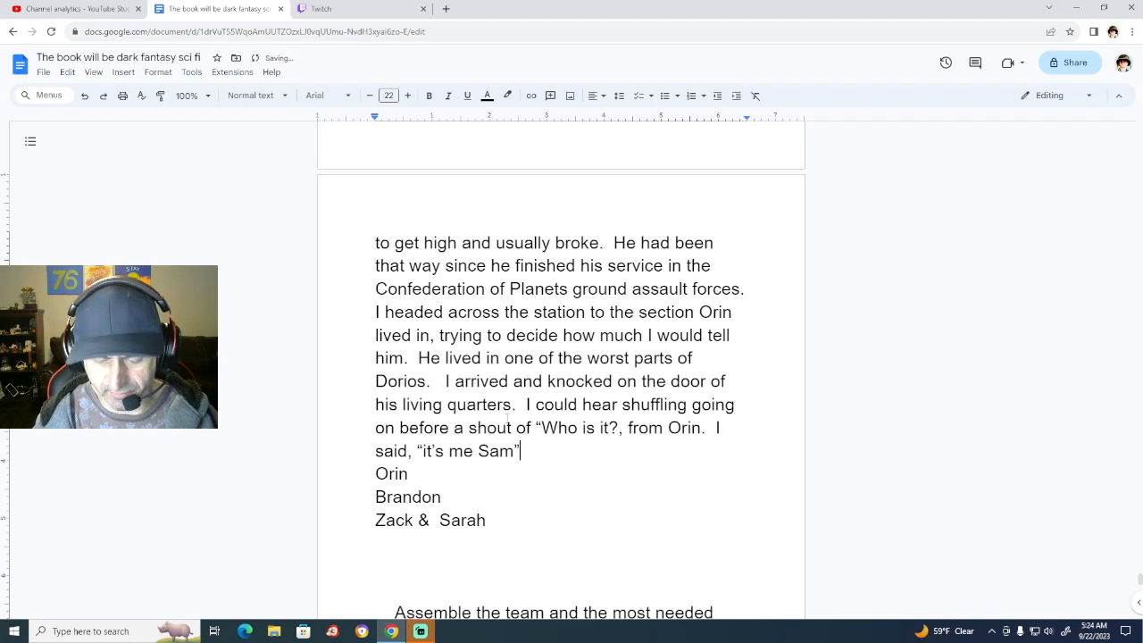
{"action": "type", "text": "."}
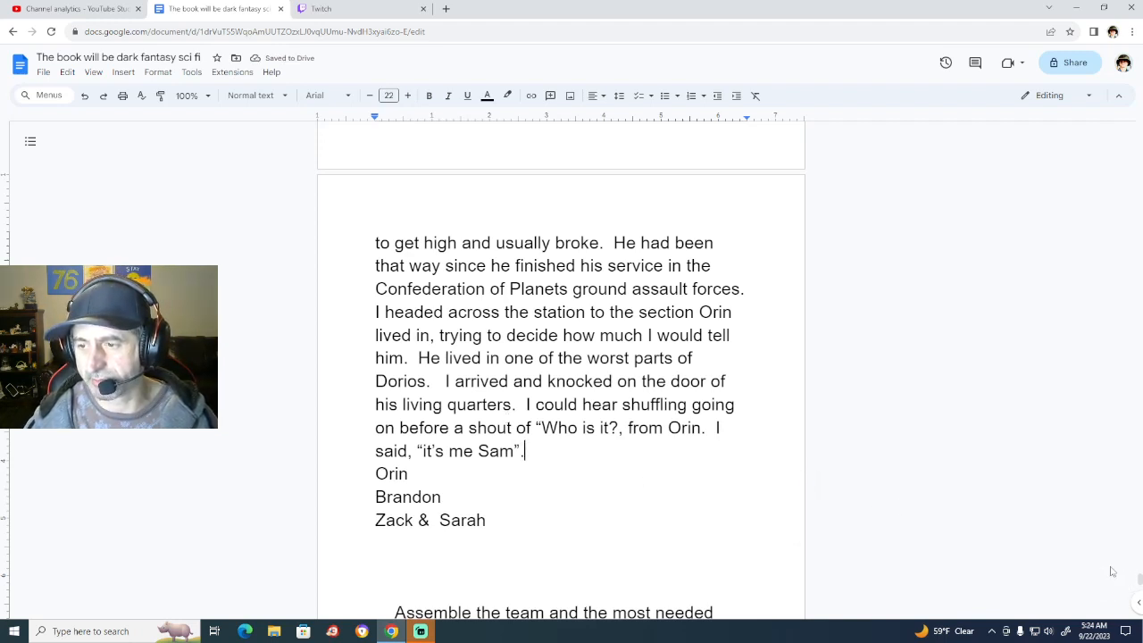
Add "I listened as I could hear the commotion" after the "it's me Sam" reply, using the suggested spelling of "commotion".
{"action": "scroll", "coordinate": [628, 476], "scroll_direction": "down", "scroll_amount": 1}
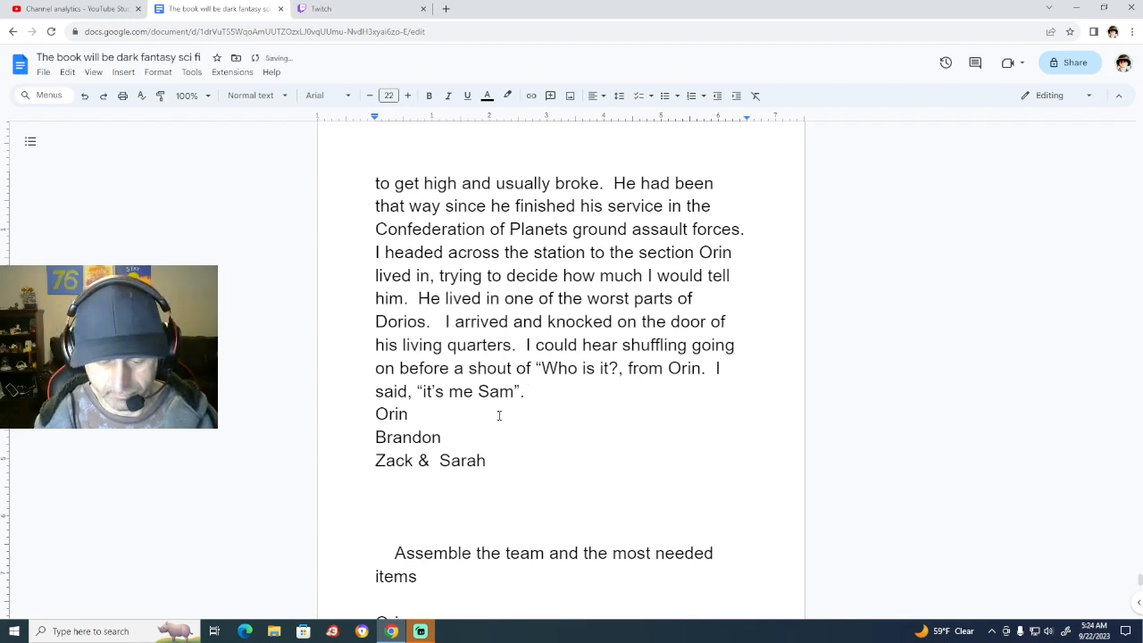
{"action": "type", "text": "I listened as"}
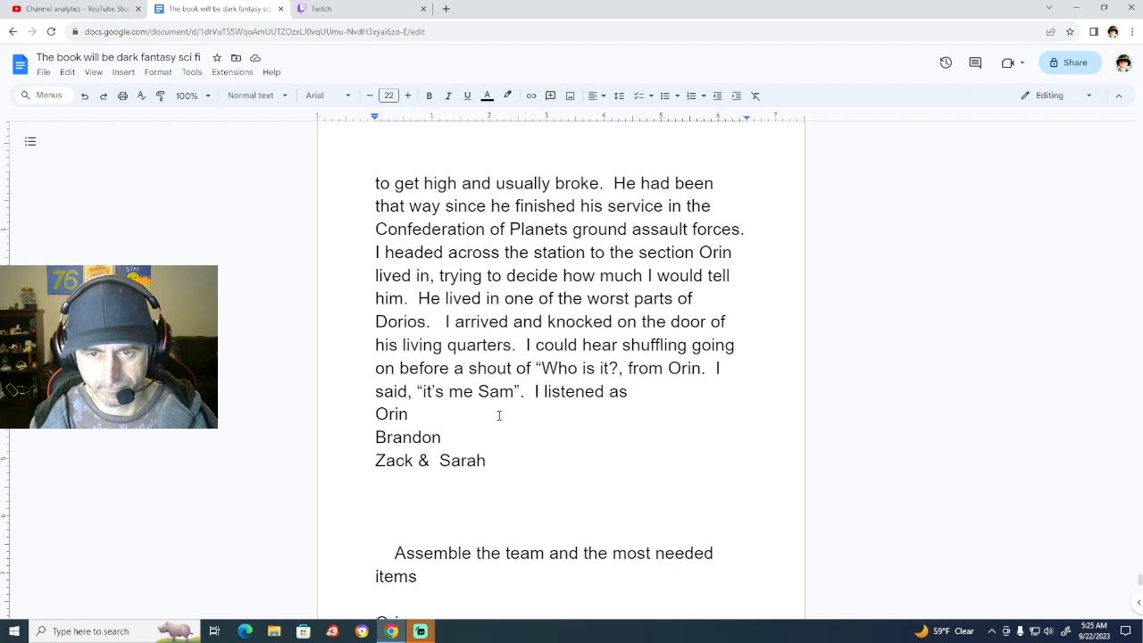
{"action": "type", "text": "I could h"}
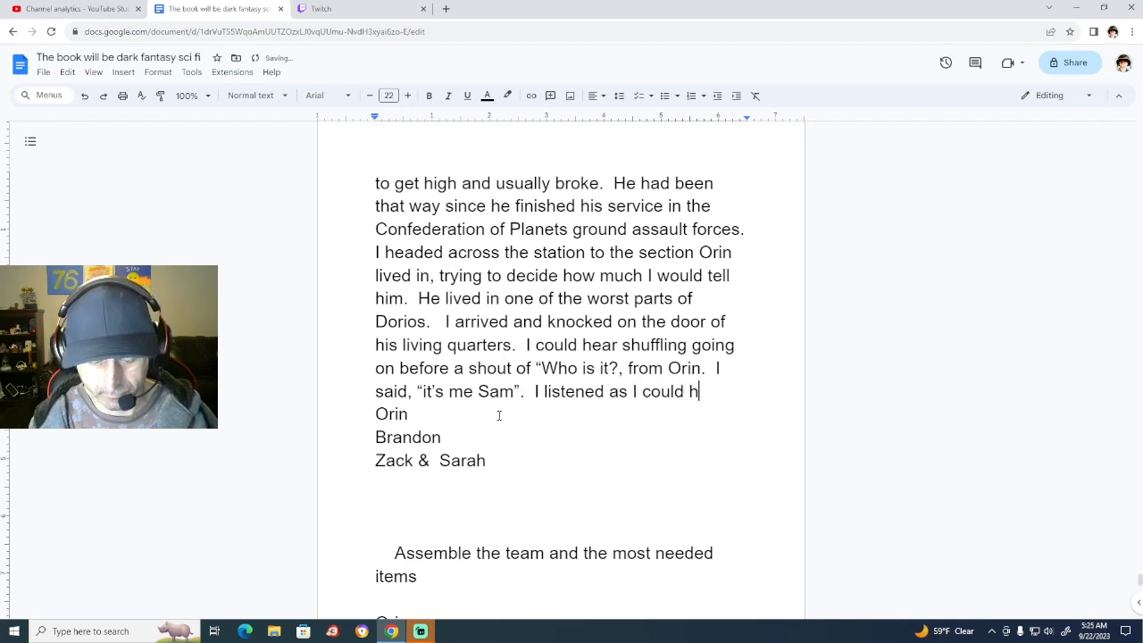
{"action": "type", "text": "ear "}
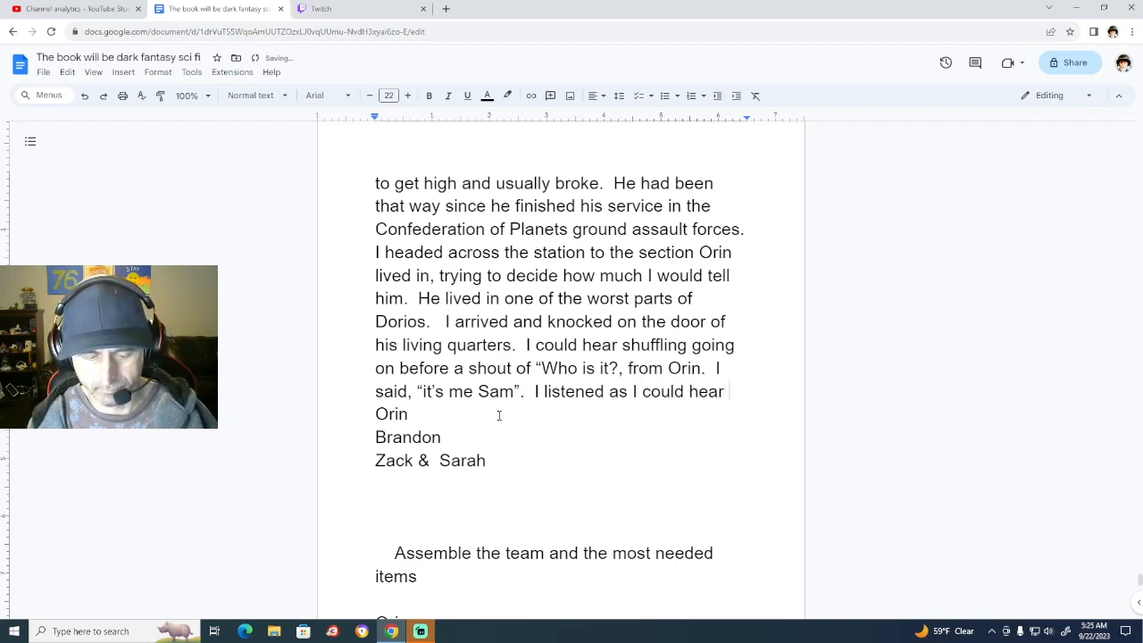
{"action": "type", "text": "the co"}
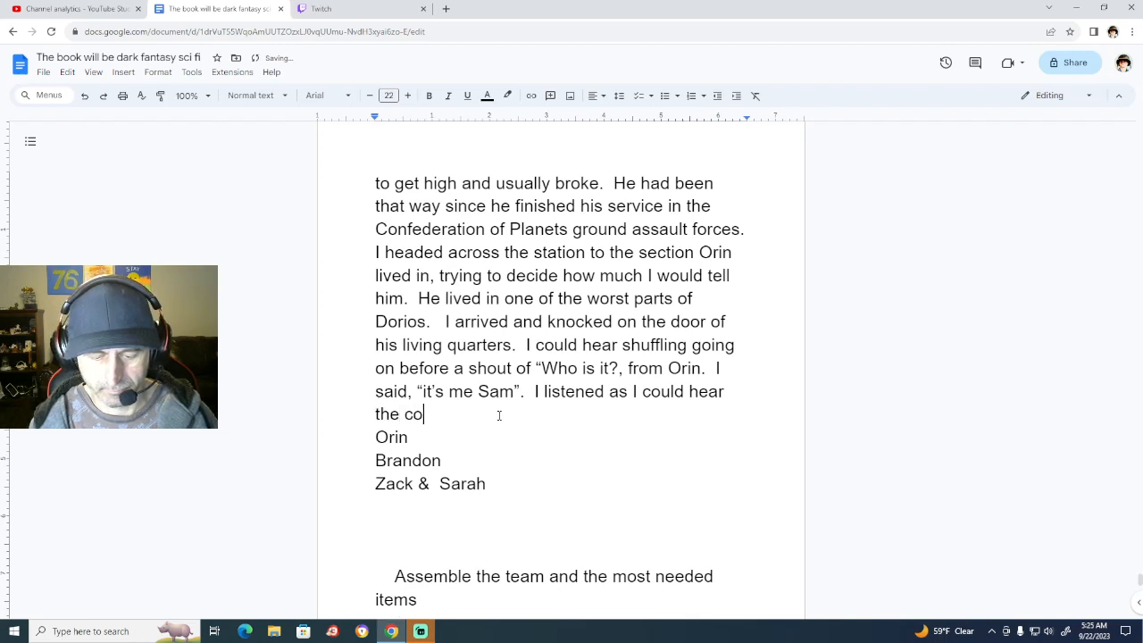
{"action": "key", "text": "BackSpace"}
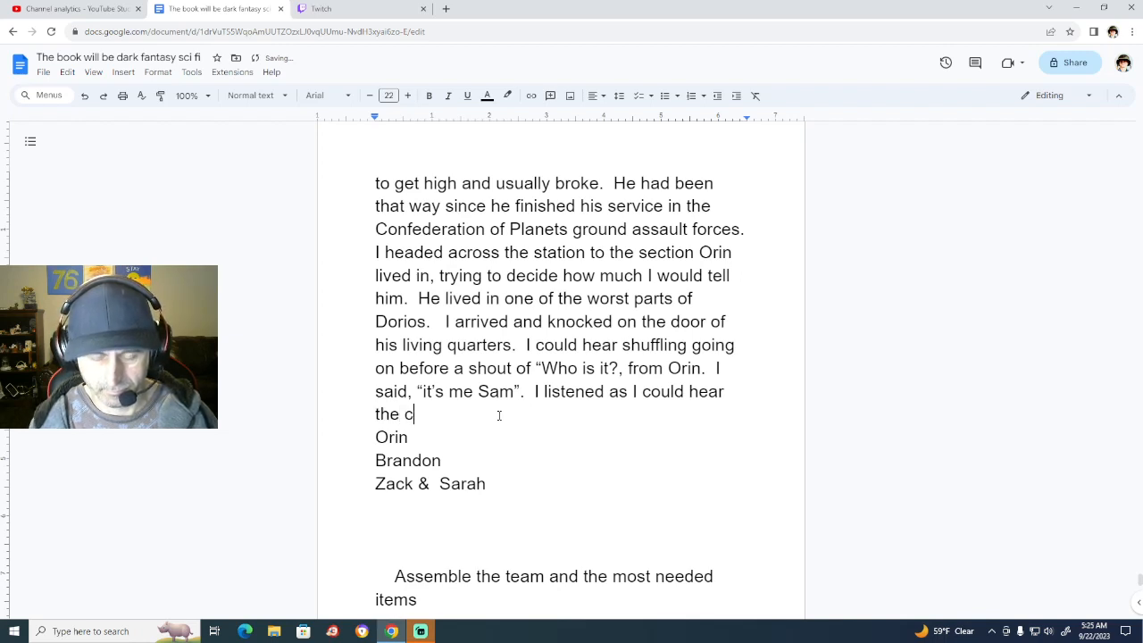
{"action": "type", "text": "ammotion"}
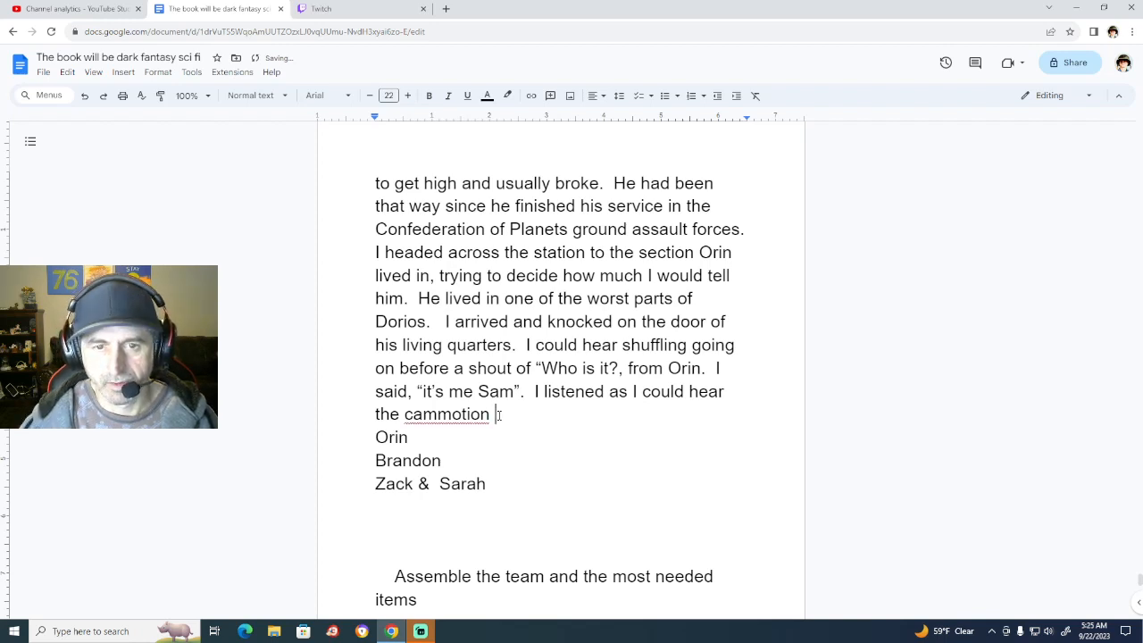
{"action": "right_click", "coordinate": [434, 416]}
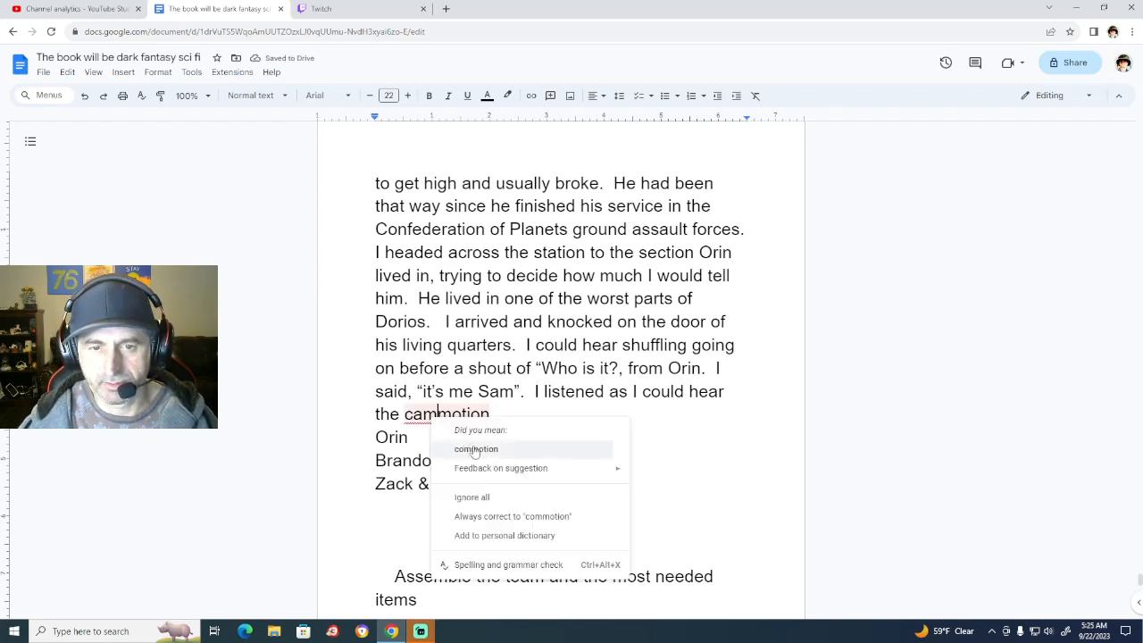
{"action": "left_click", "coordinate": [476, 450]}
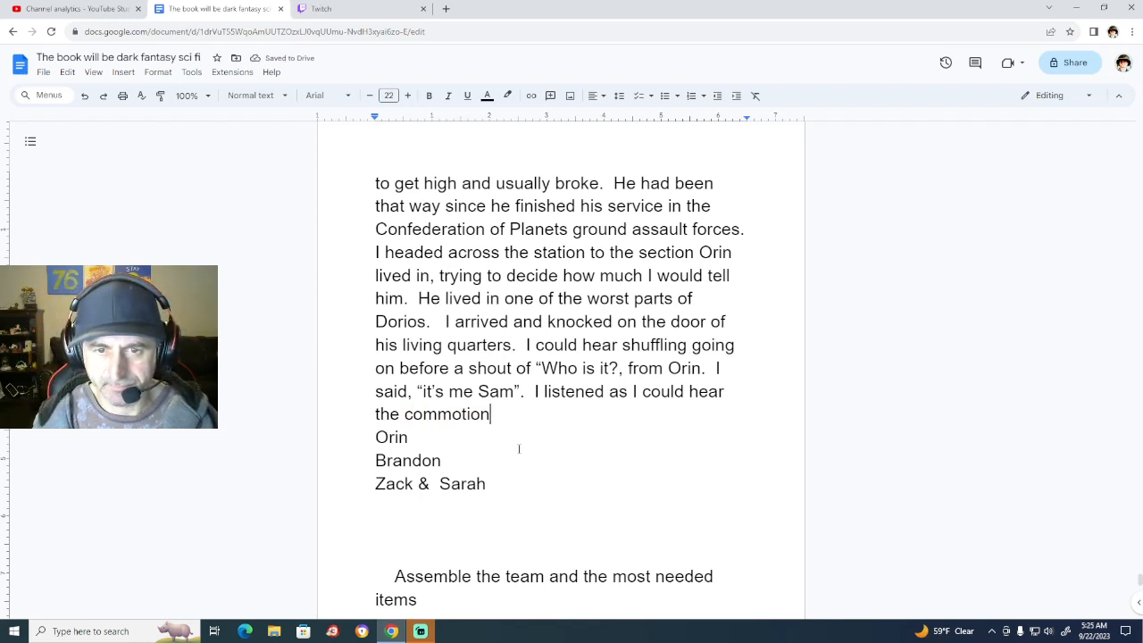
Continue the sentence after "commotion" with "from within as someone approached the door to let me".
{"action": "type", "text": "from wit"}
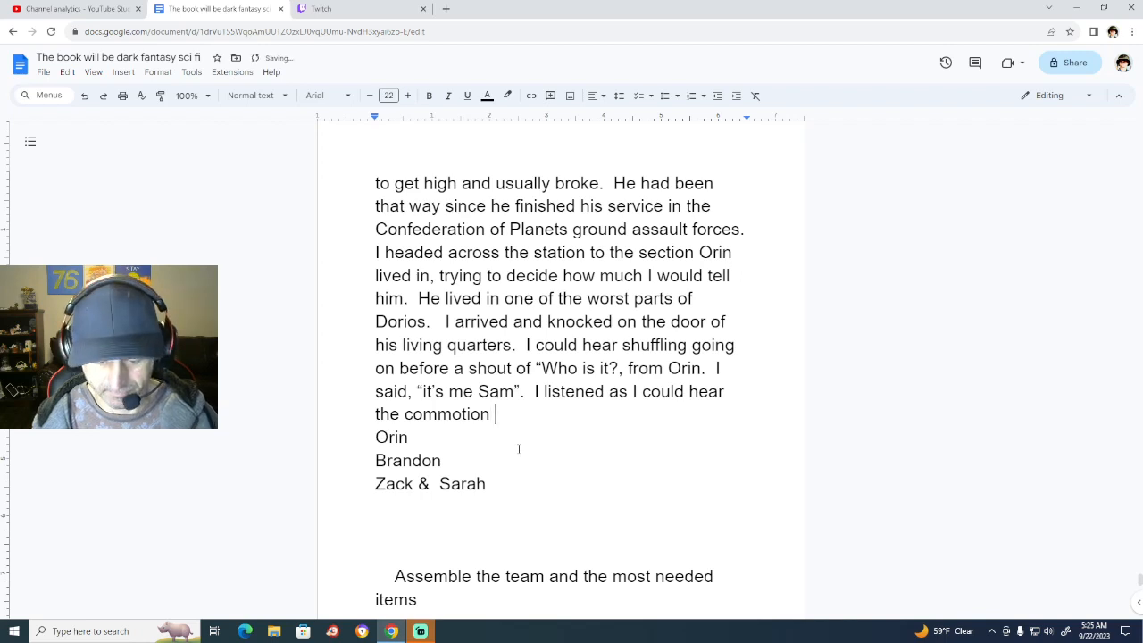
{"action": "type", "text": "hin as "}
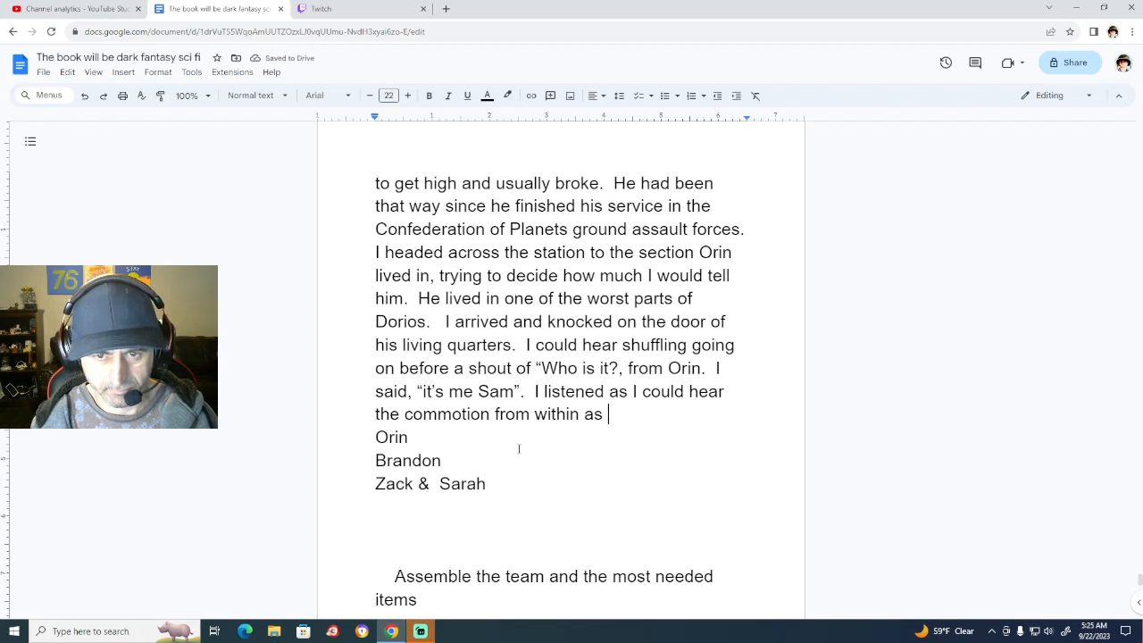
{"action": "type", "text": "someo"}
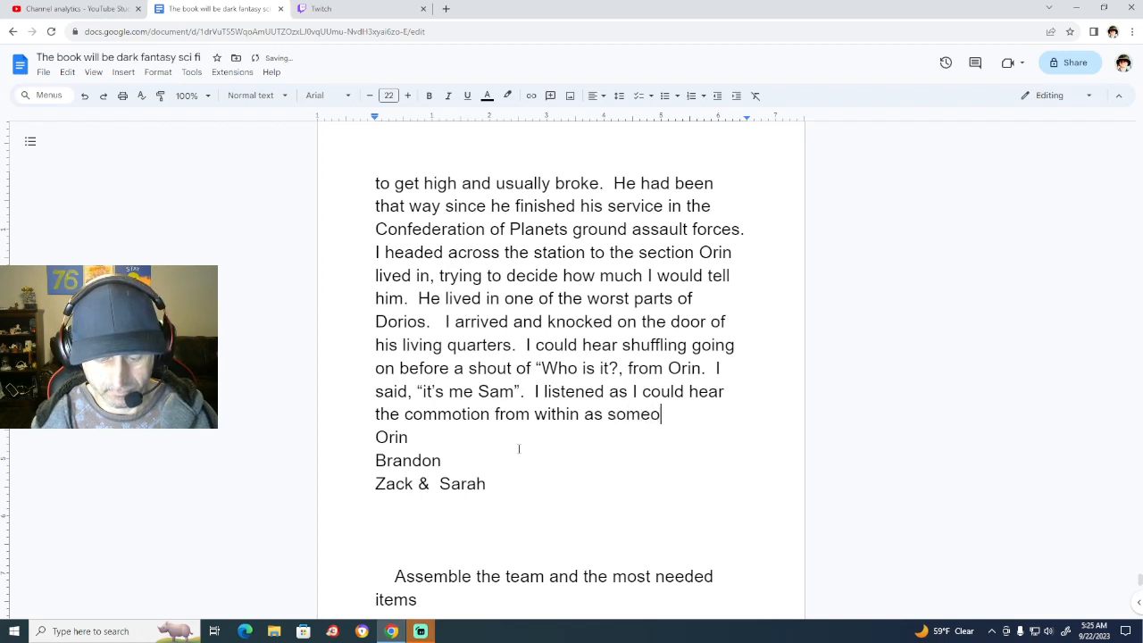
{"action": "type", "text": "ne app"}
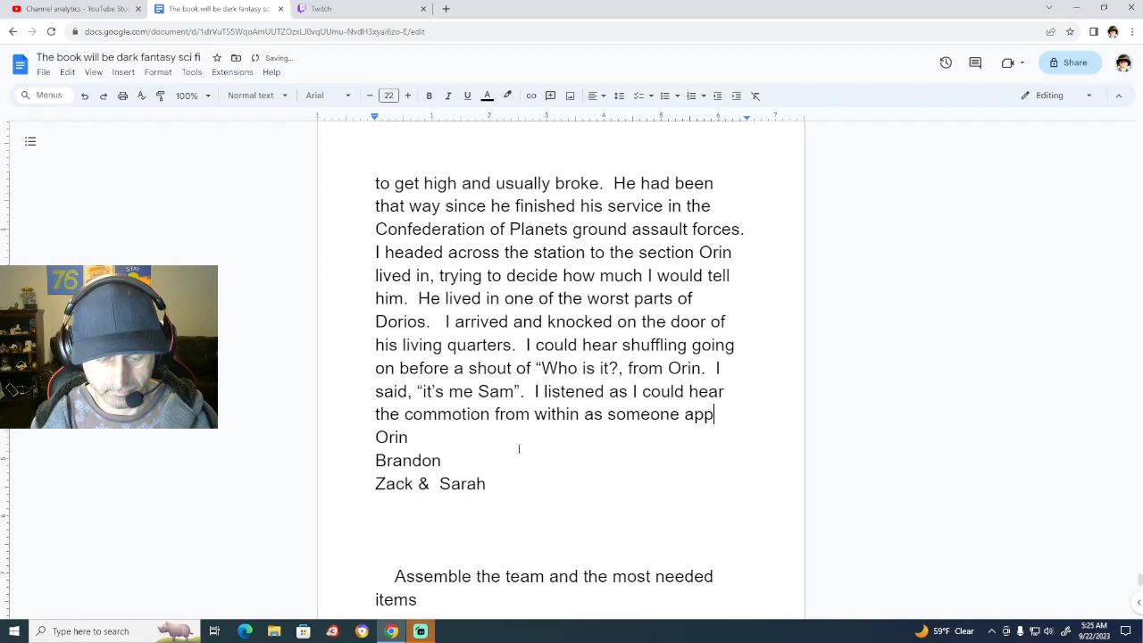
{"action": "type", "text": "roached th"}
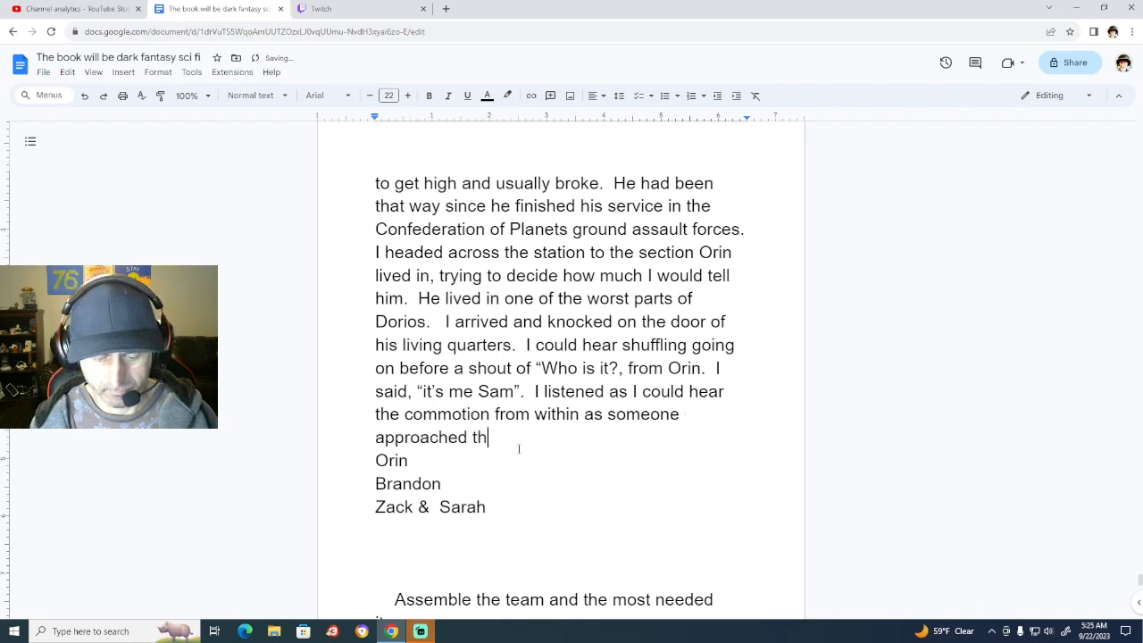
{"action": "type", "text": "e door"}
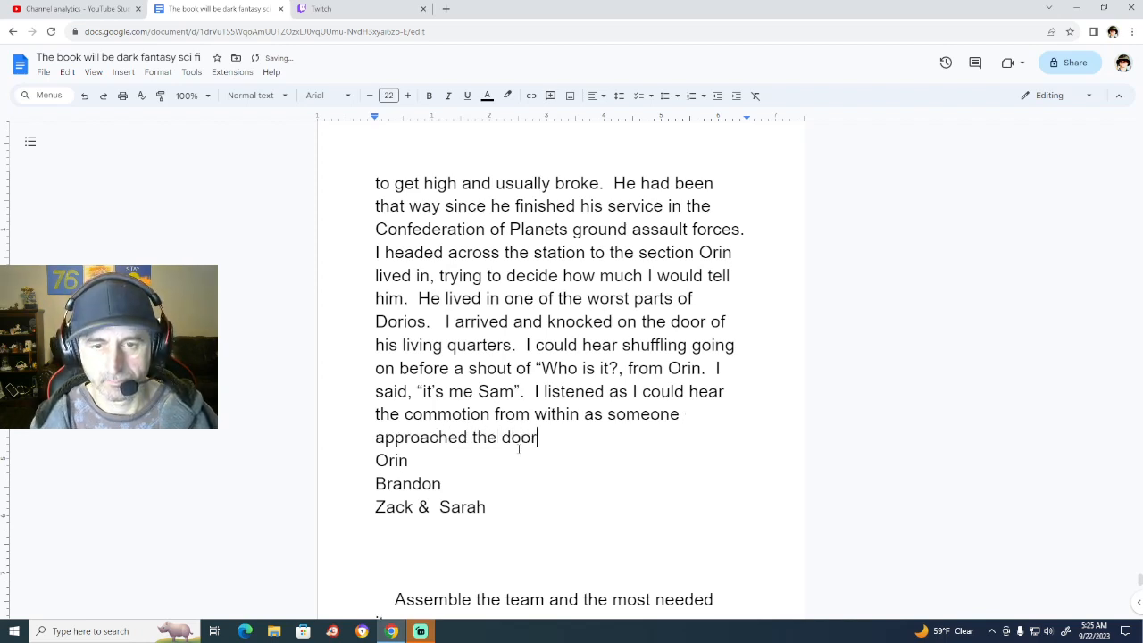
{"action": "type", "text": " to let "}
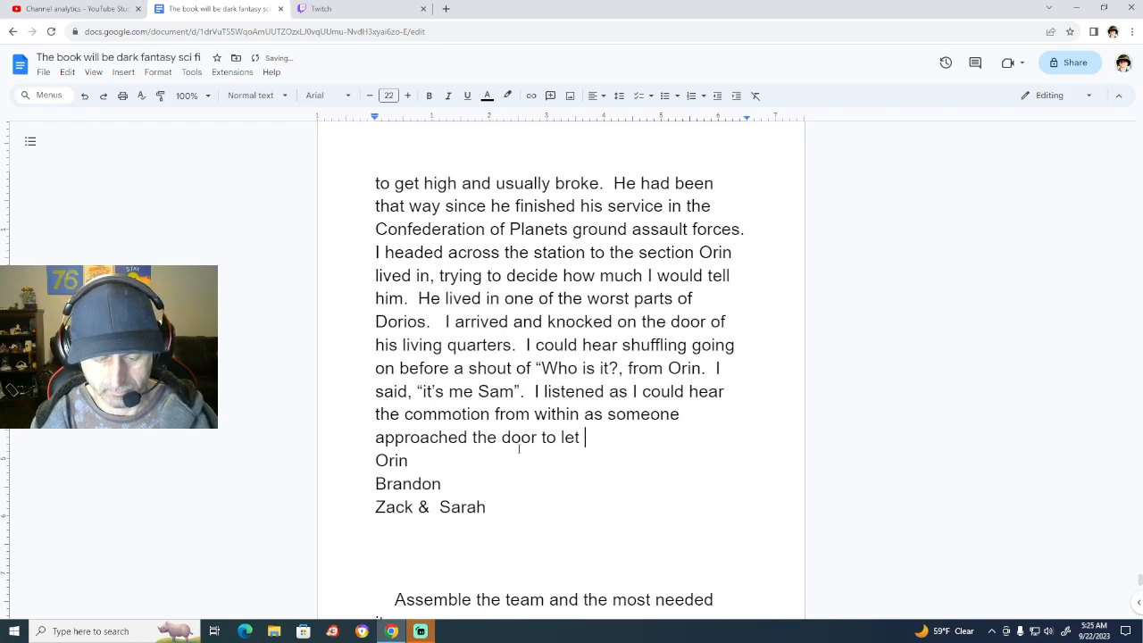
{"action": "type", "text": "me"}
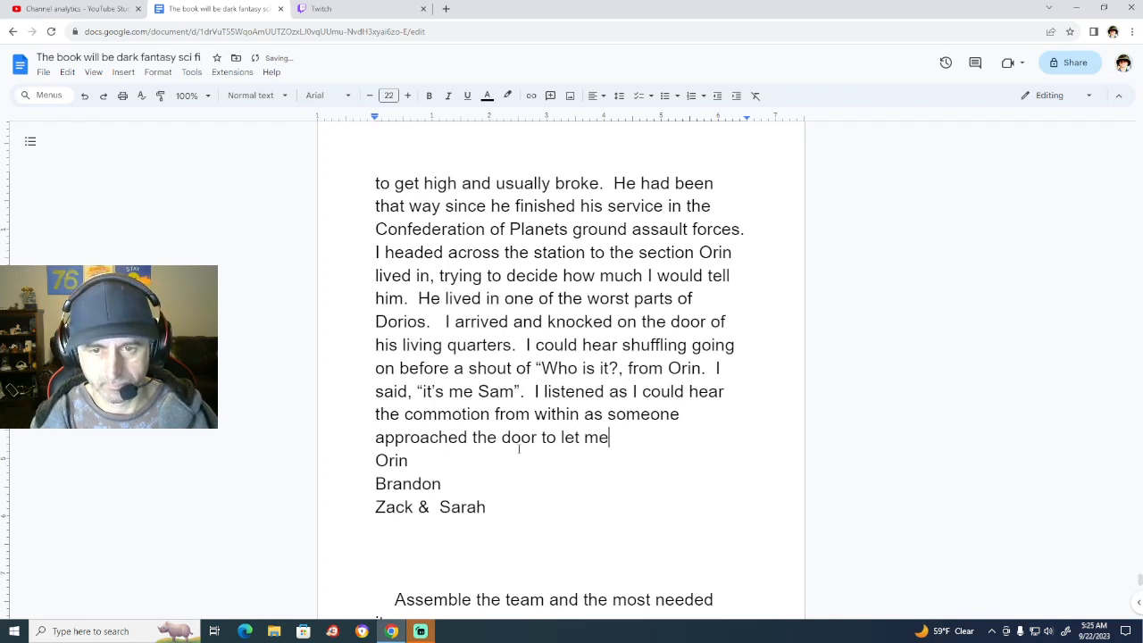
Replace "let me" with "answer it" and end the sentence with a period.
{"action": "key", "text": "BackSpace"}
{"action": "key", "text": "BackSpace"}
{"action": "key", "text": "BackSpace"}
{"action": "key", "text": "BackSpace"}
{"action": "key", "text": "BackSpace"}
{"action": "key", "text": "BackSpace"}
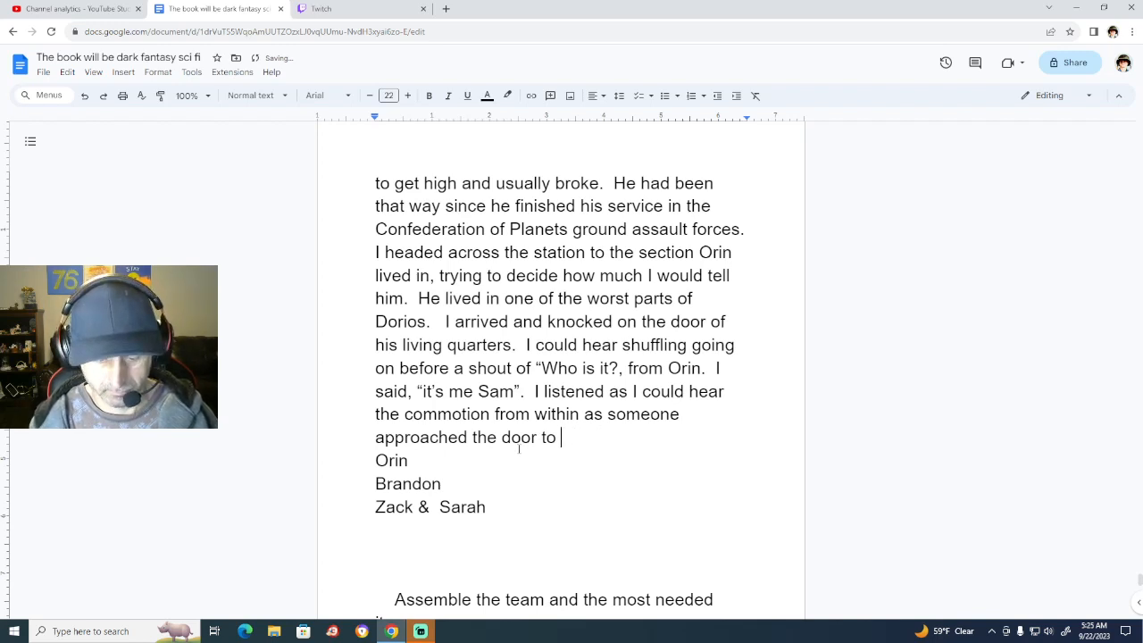
{"action": "type", "text": "answer it"}
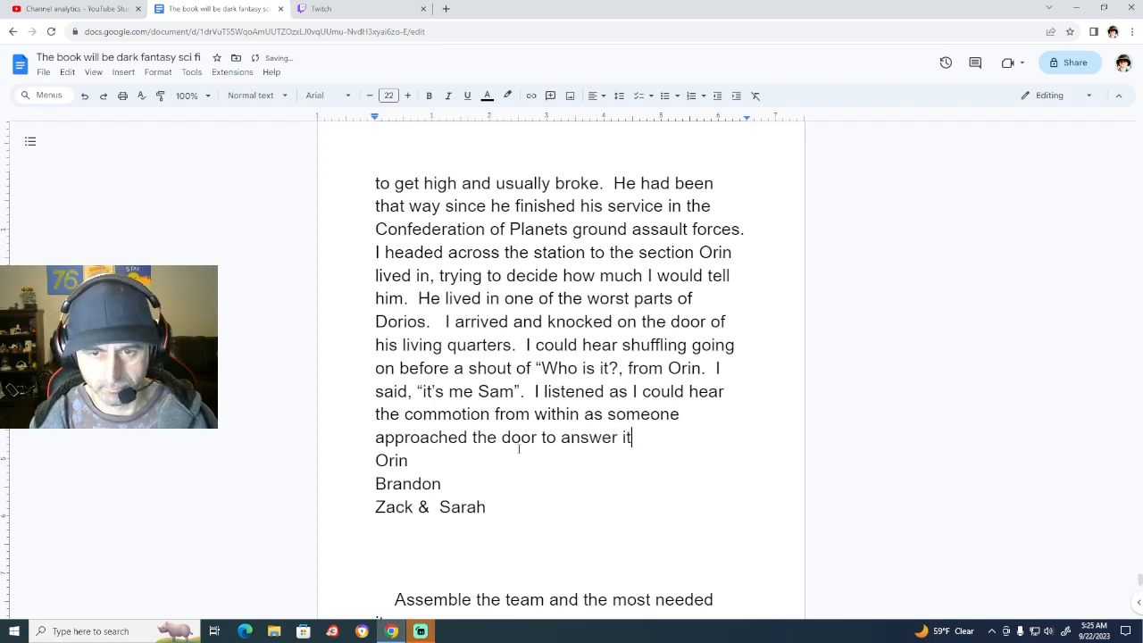
{"action": "type", "text": ".  "}
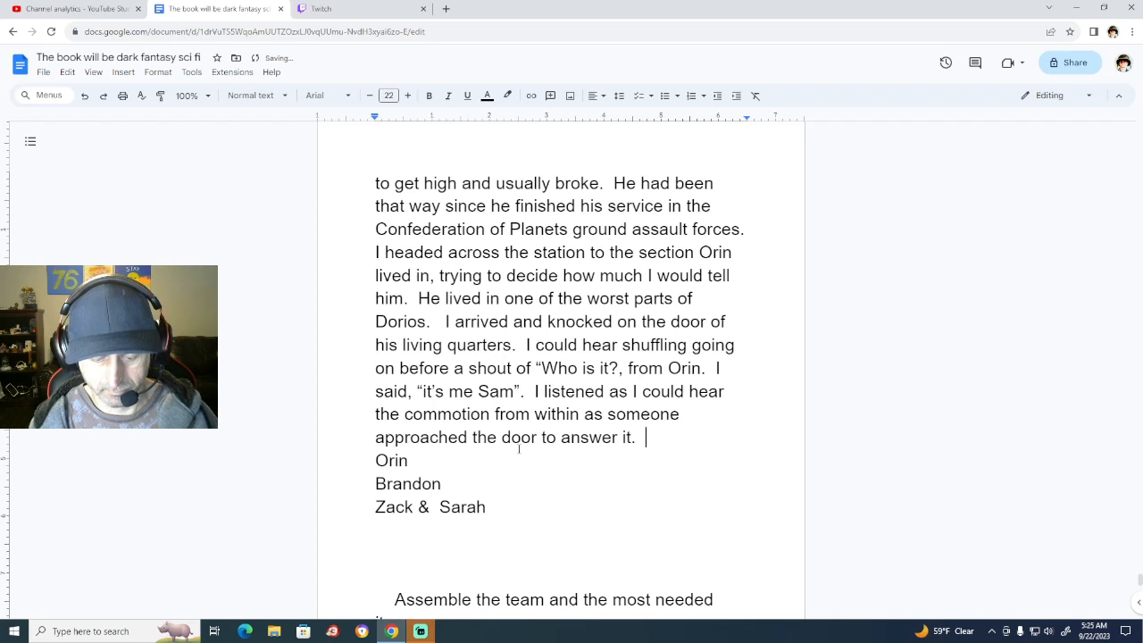
Begin a new sentence after "answer it." with "The door opened and instantly I noticed".
{"action": "type", "text": "The door o"}
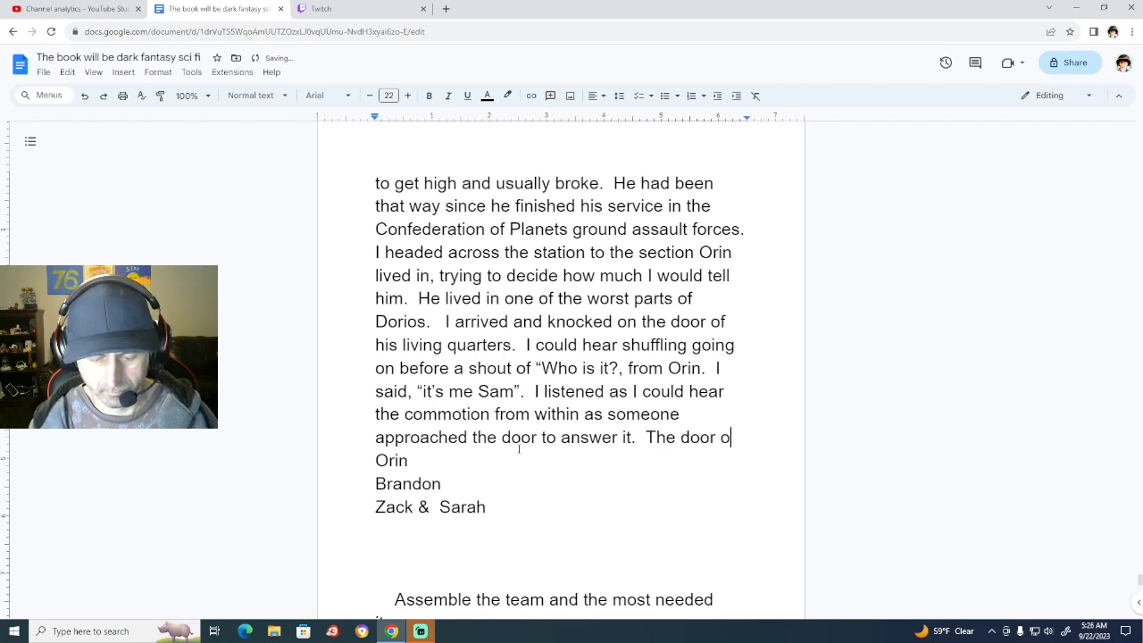
{"action": "type", "text": "pened "}
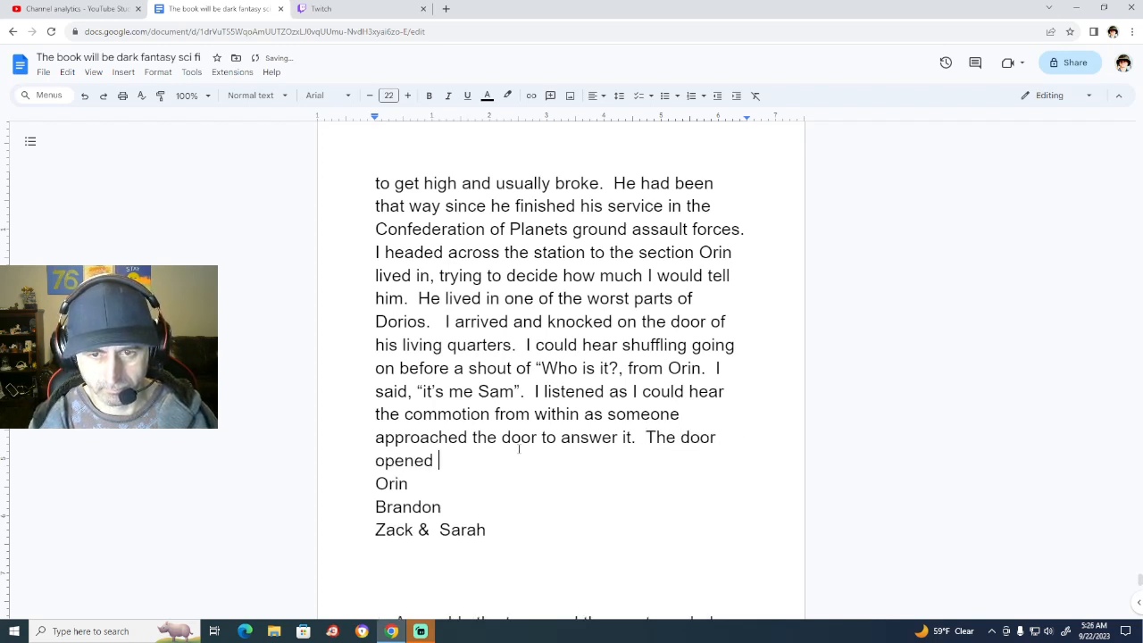
{"action": "type", "text": "an"}
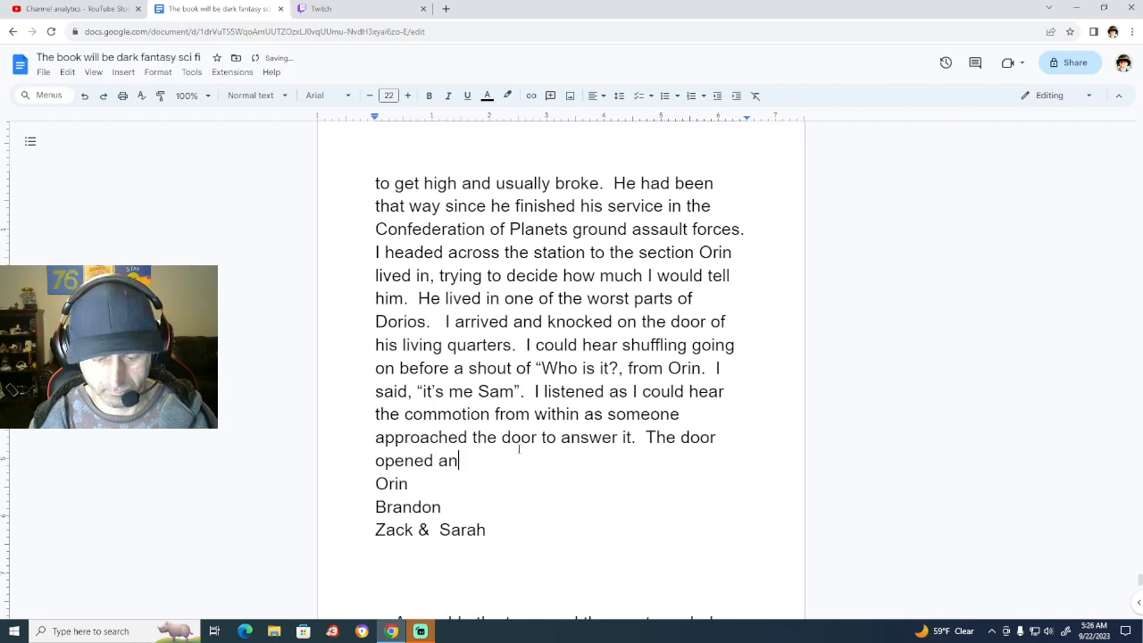
{"action": "type", "text": "d instan"}
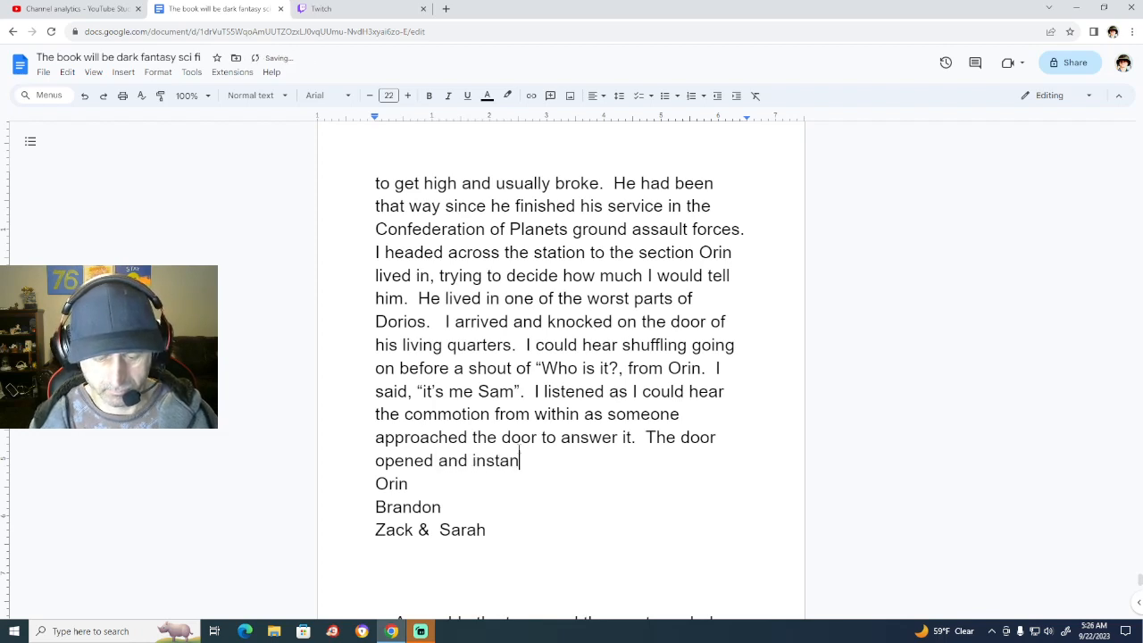
{"action": "type", "text": "tly I "}
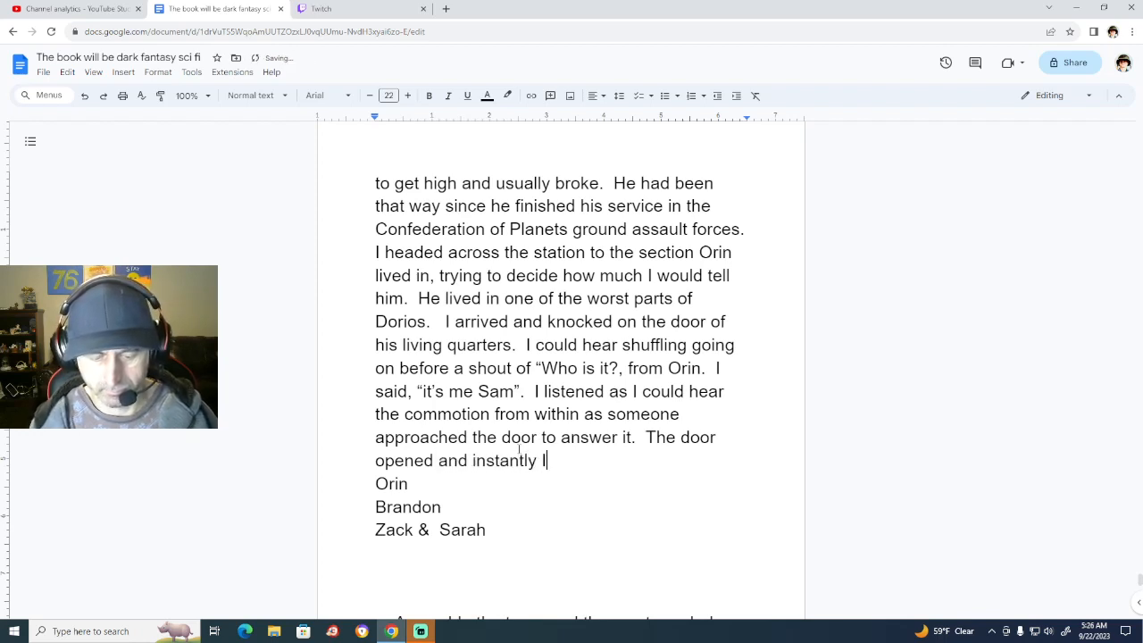
{"action": "type", "text": "notic"}
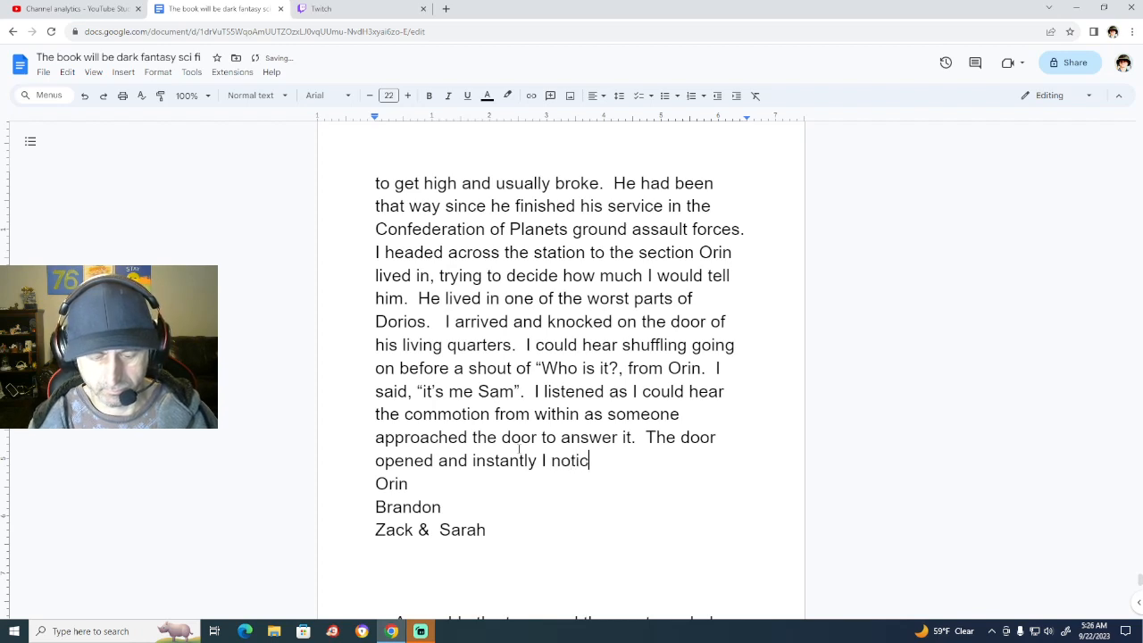
{"action": "key", "text": "BackSpace"}
{"action": "type", "text": "ced "}
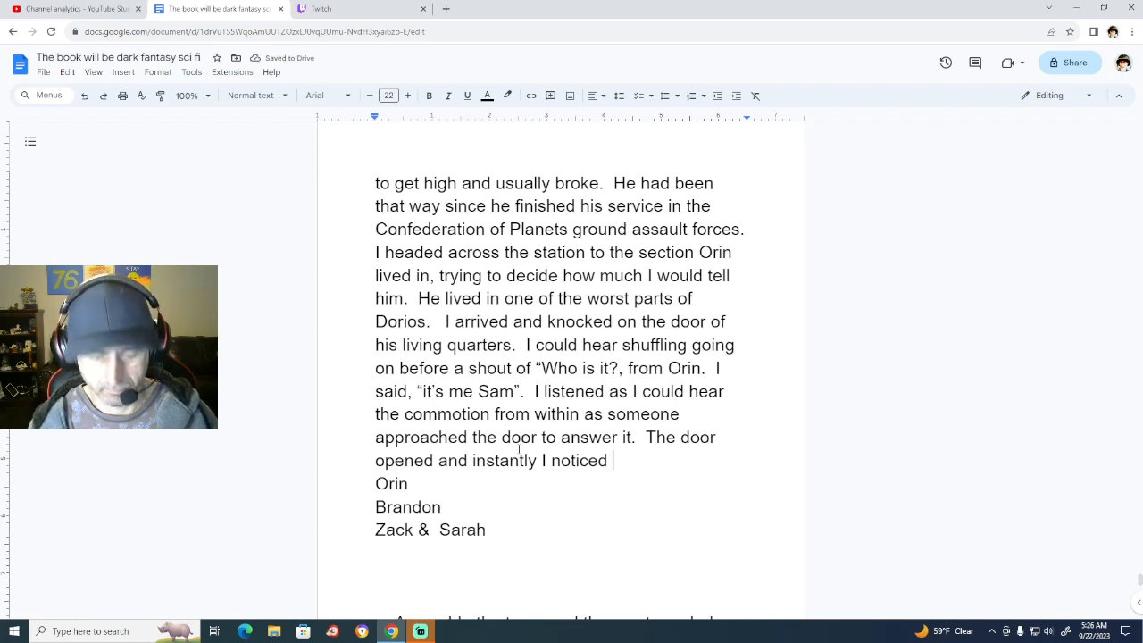
Continue the sentence after "noticed" with "Brandon and Zack in the".
{"action": "type", "text": "Bra"}
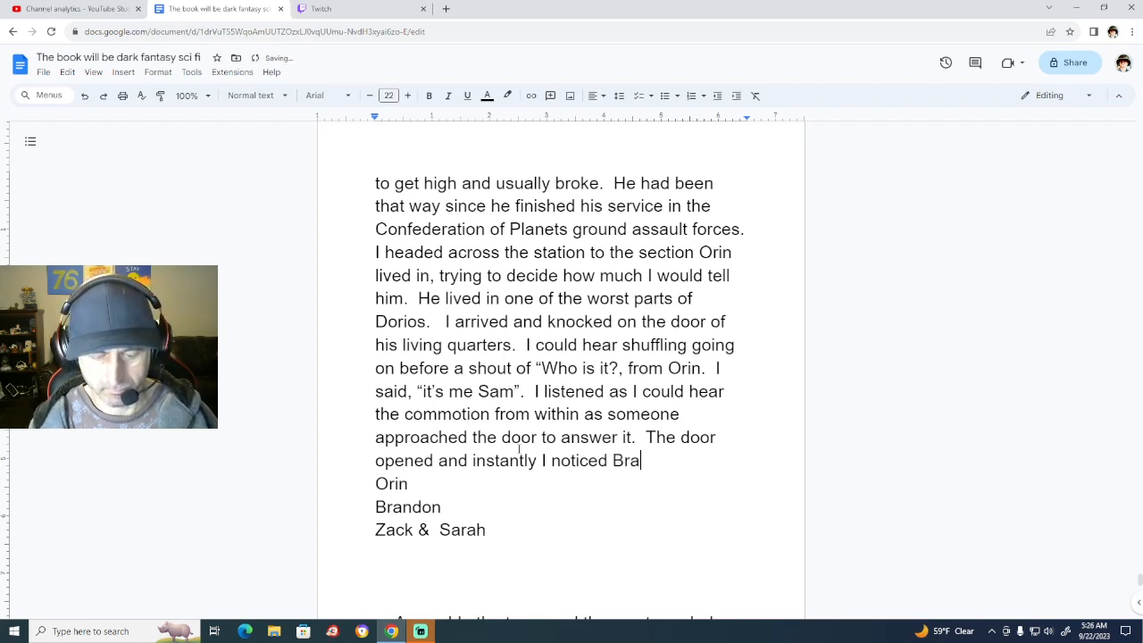
{"action": "type", "text": "n"}
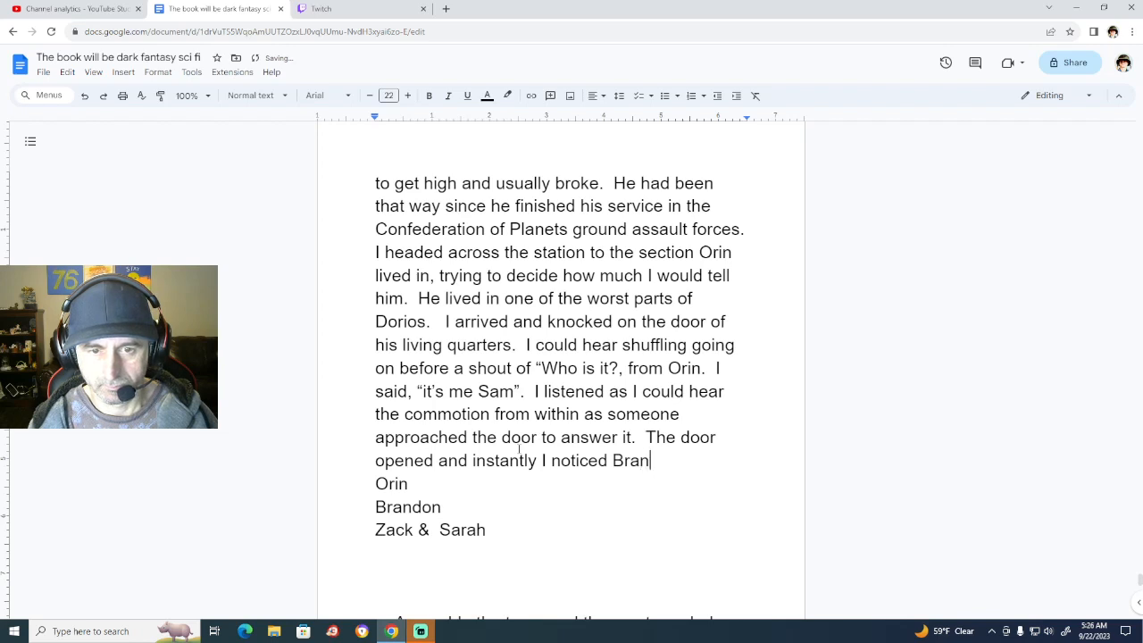
{"action": "type", "text": "don and "}
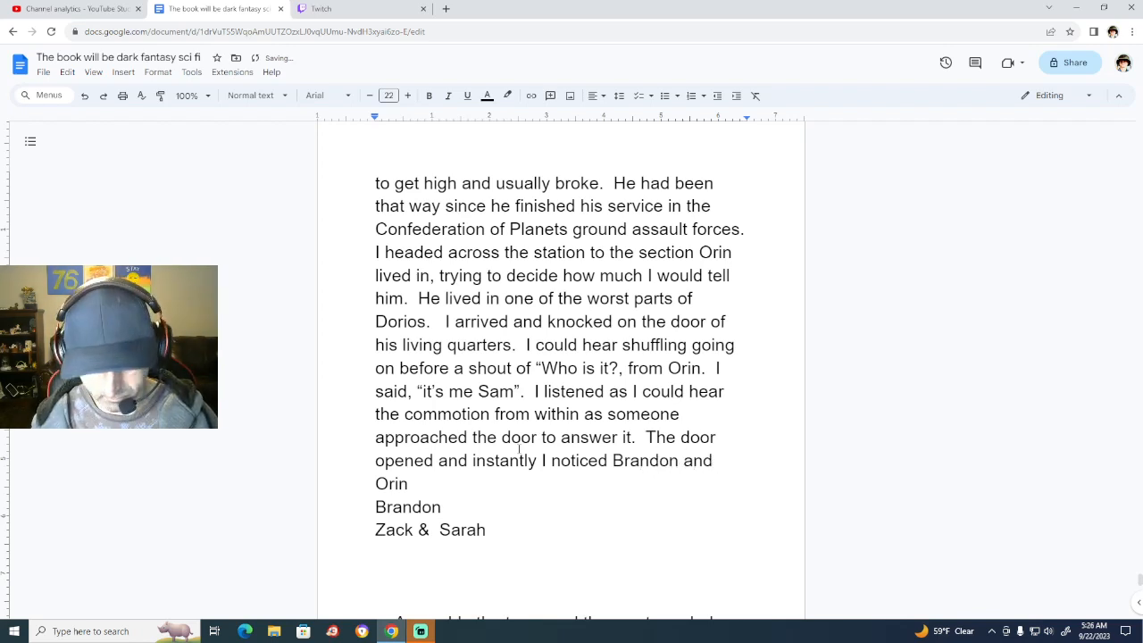
{"action": "type", "text": "Zac"}
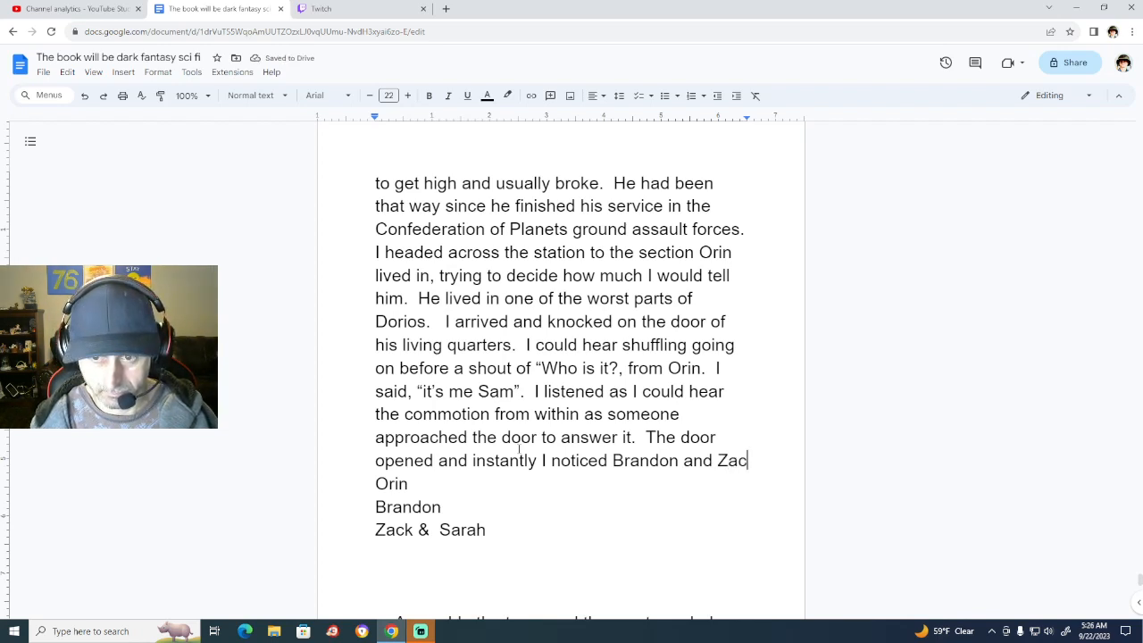
{"action": "type", "text": "k in "}
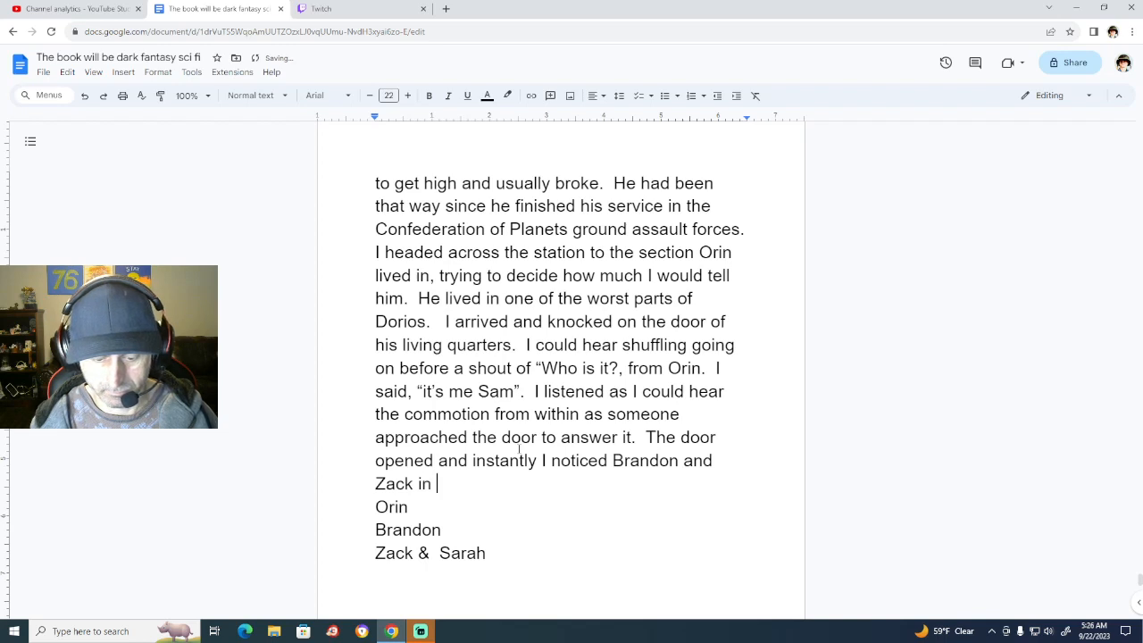
{"action": "type", "text": "the"}
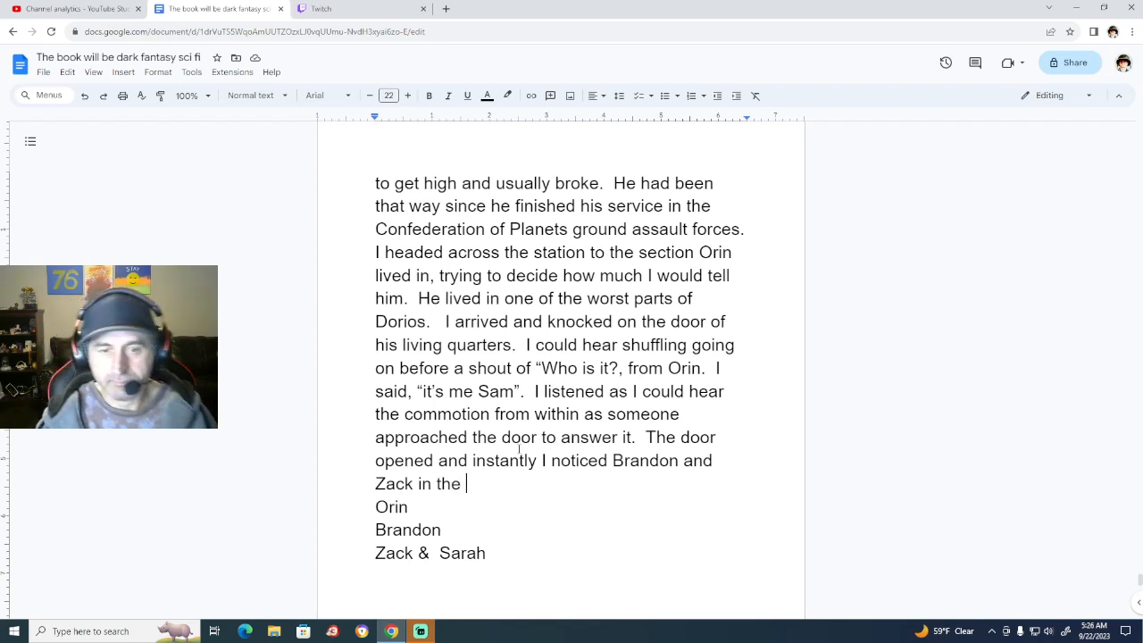
Replace "in the" after "Brandon and Zack" with "standing there".
{"action": "key", "text": "BackSpace"}
{"action": "key", "text": "BackSpace"}
{"action": "key", "text": "BackSpace"}
{"action": "key", "text": "BackSpace"}
{"action": "key", "text": "BackSpace"}
{"action": "key", "text": "BackSpace"}
{"action": "key", "text": "BackSpace"}
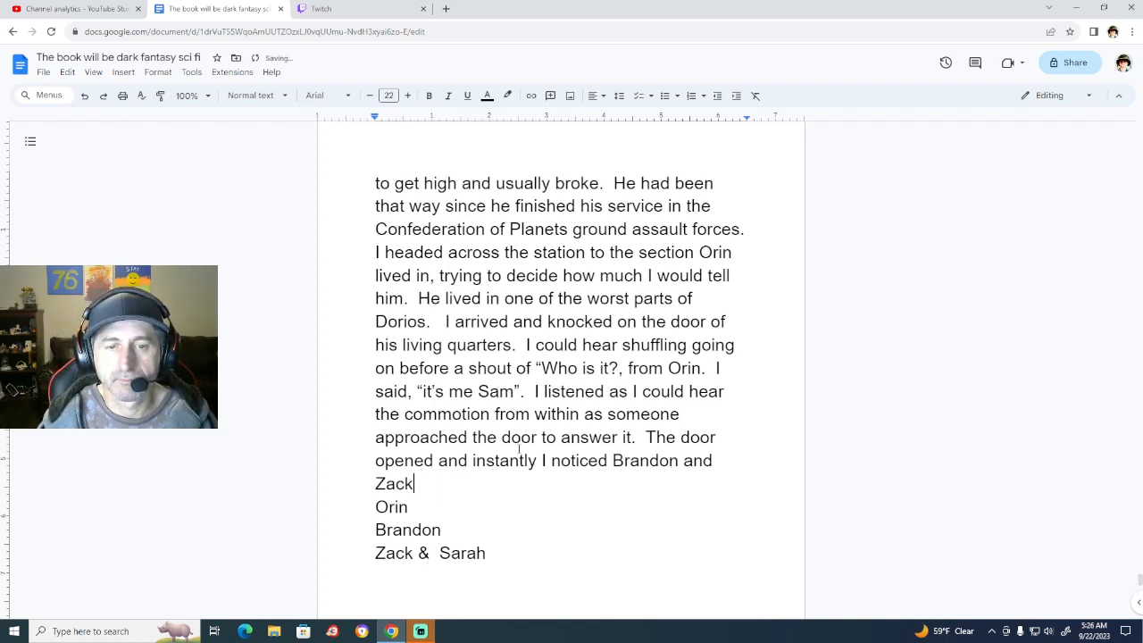
{"action": "type", "text": "standing "}
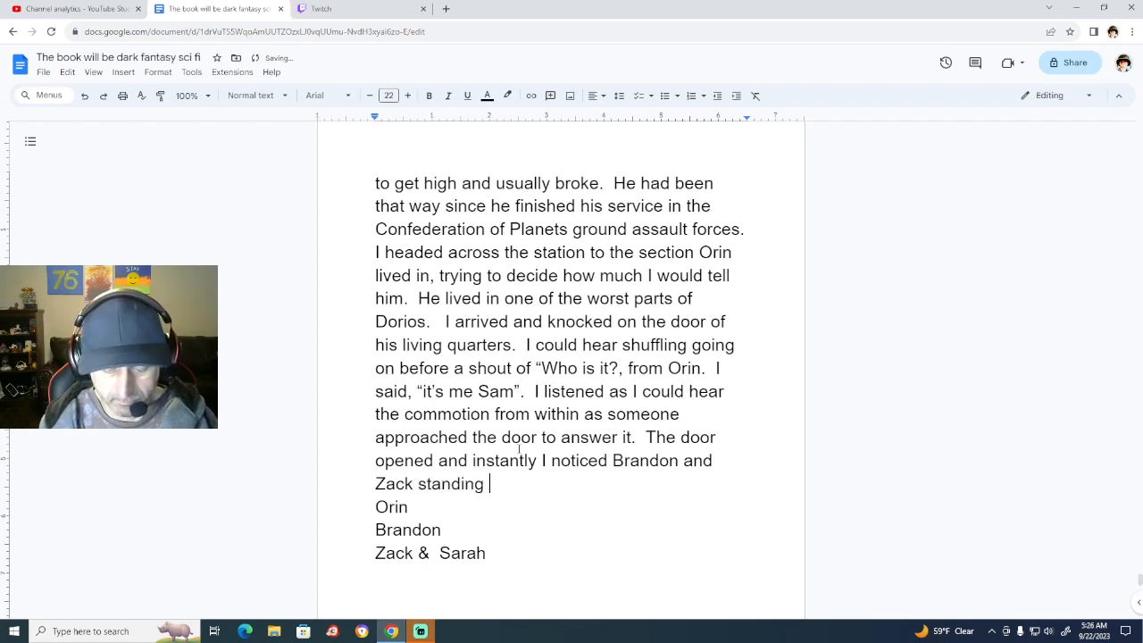
{"action": "type", "text": "there"}
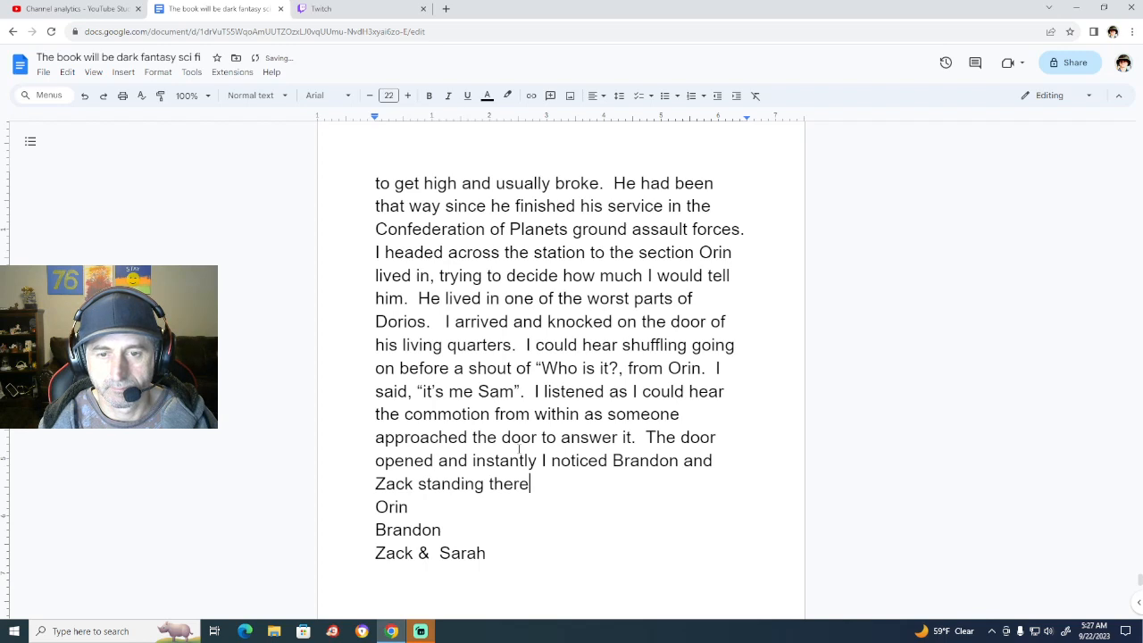
{"action": "key", "text": "BackSpace"}
Continue the sentence after "standing there" with ", I could tell they had just stashed away something".
{"action": "type", "text": ", I "}
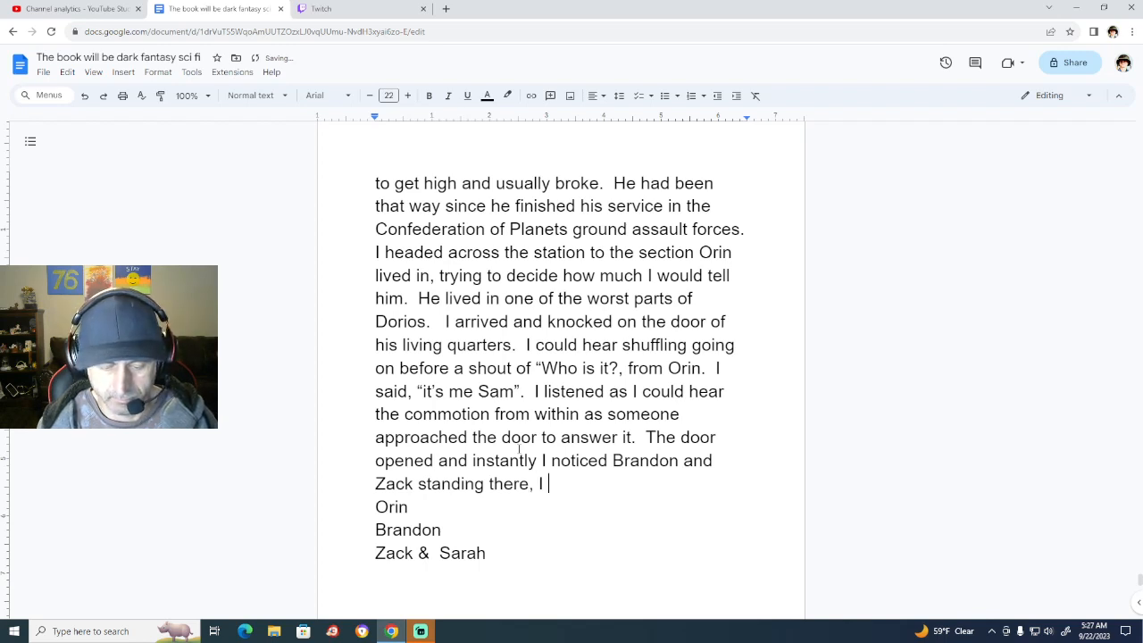
{"action": "type", "text": "could tell t"}
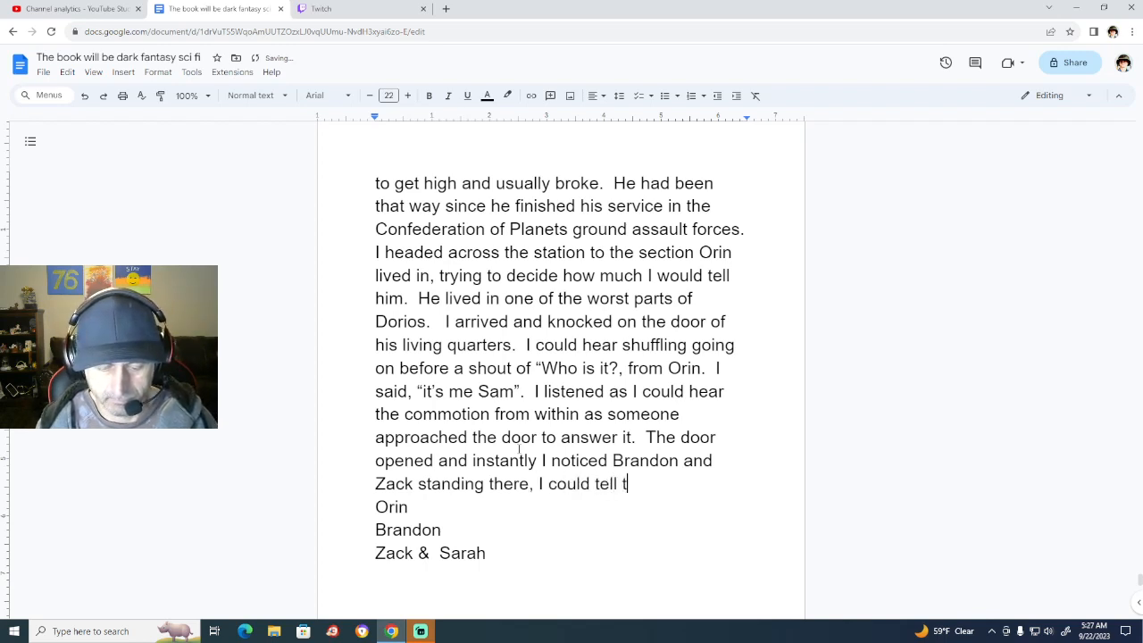
{"action": "type", "text": "hey had "}
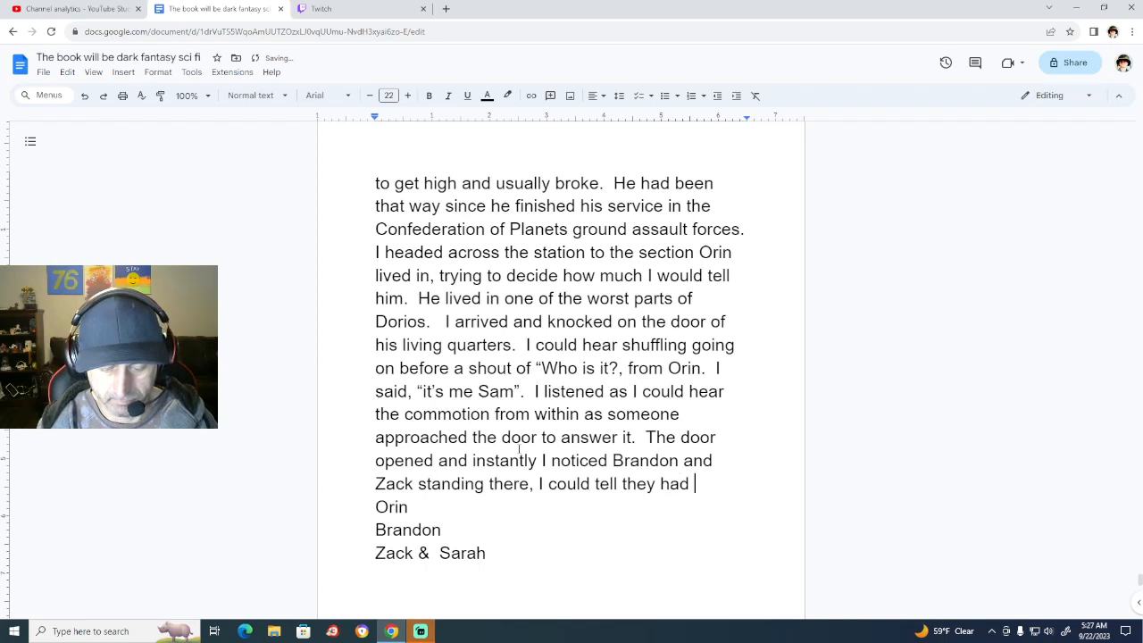
{"action": "type", "text": "just sta"}
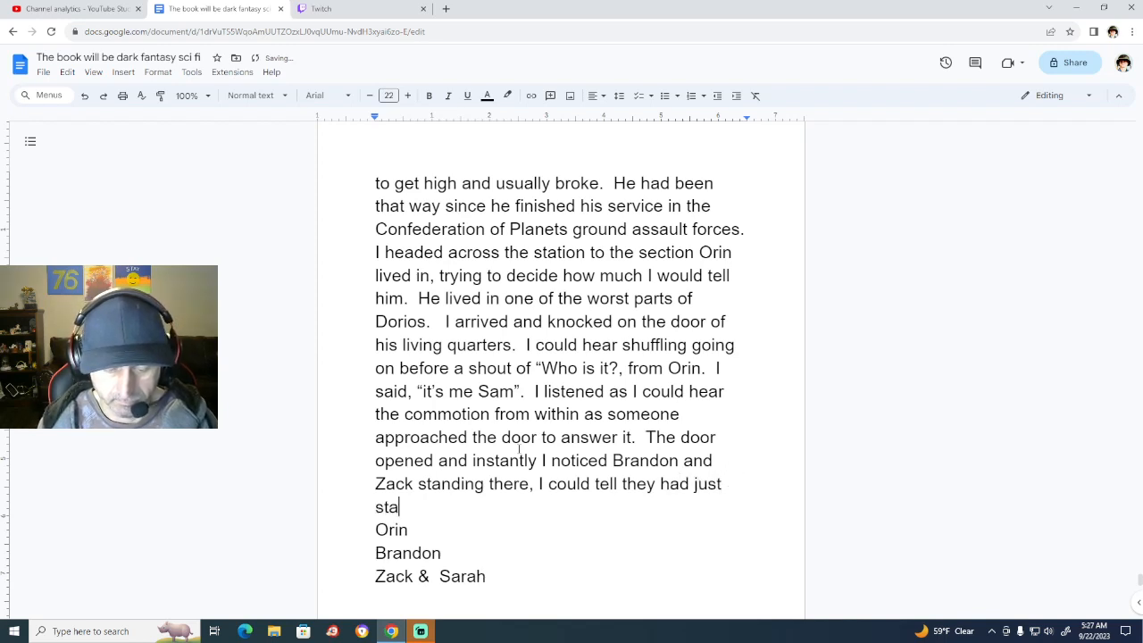
{"action": "type", "text": "shed "}
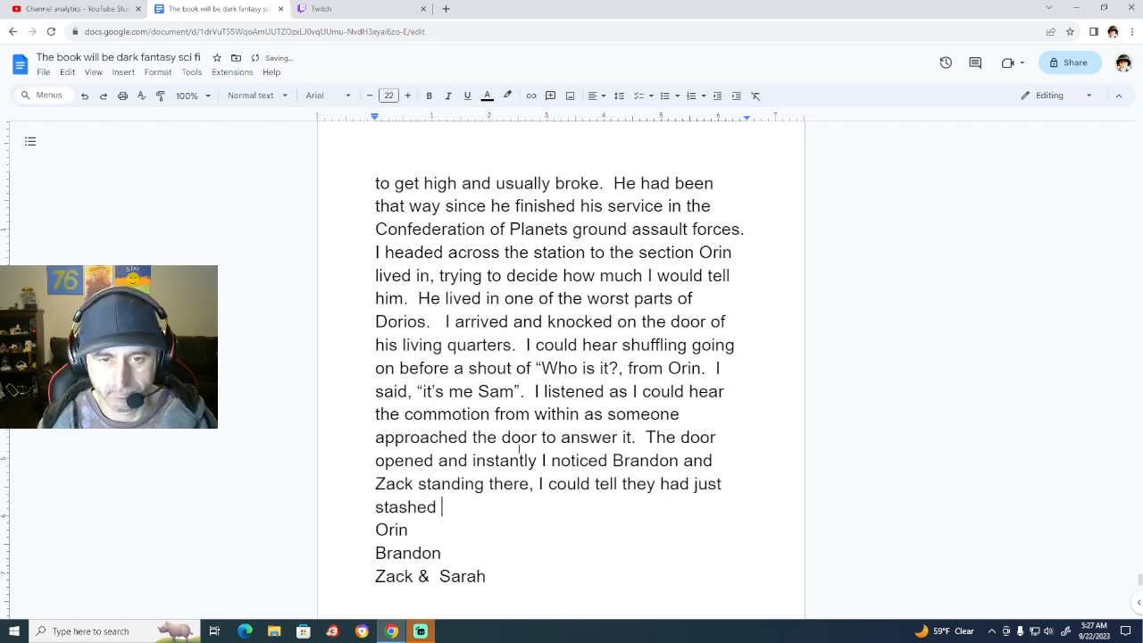
{"action": "type", "text": "away ever"}
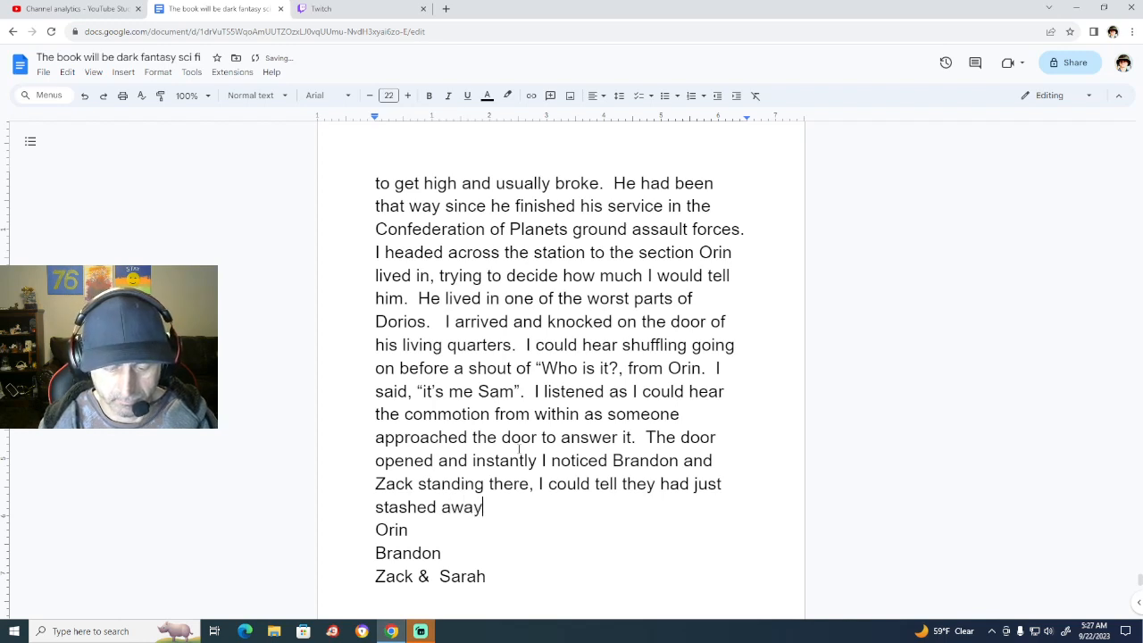
{"action": "key", "text": "BackSpace"}
{"action": "key", "text": "BackSpace"}
{"action": "key", "text": "BackSpace"}
{"action": "key", "text": "BackSpace"}
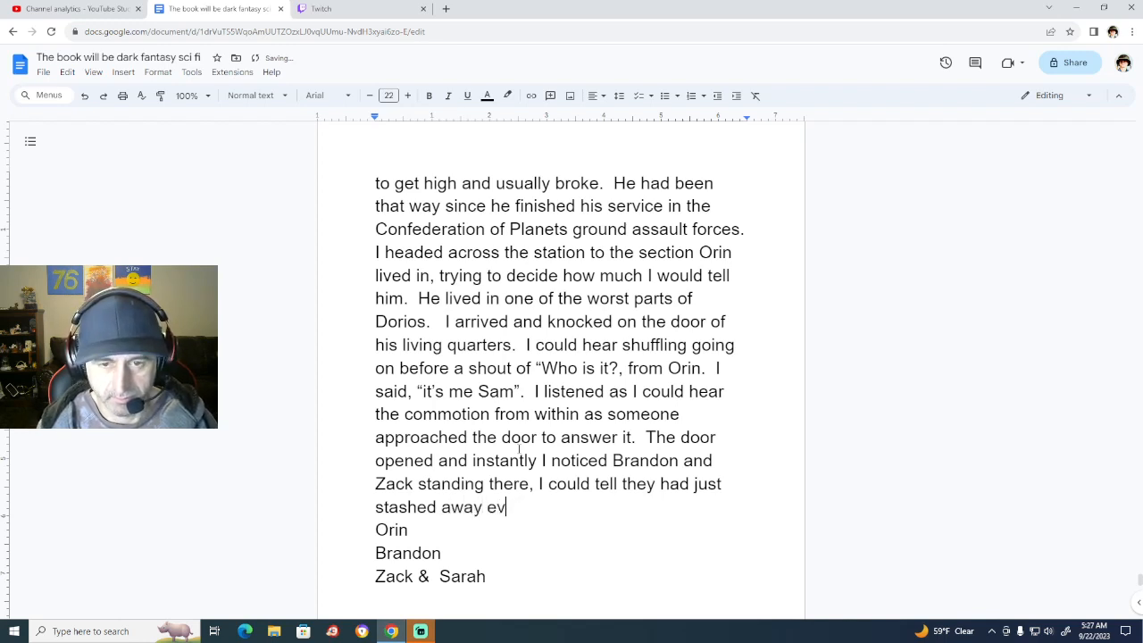
{"action": "type", "text": "something"}
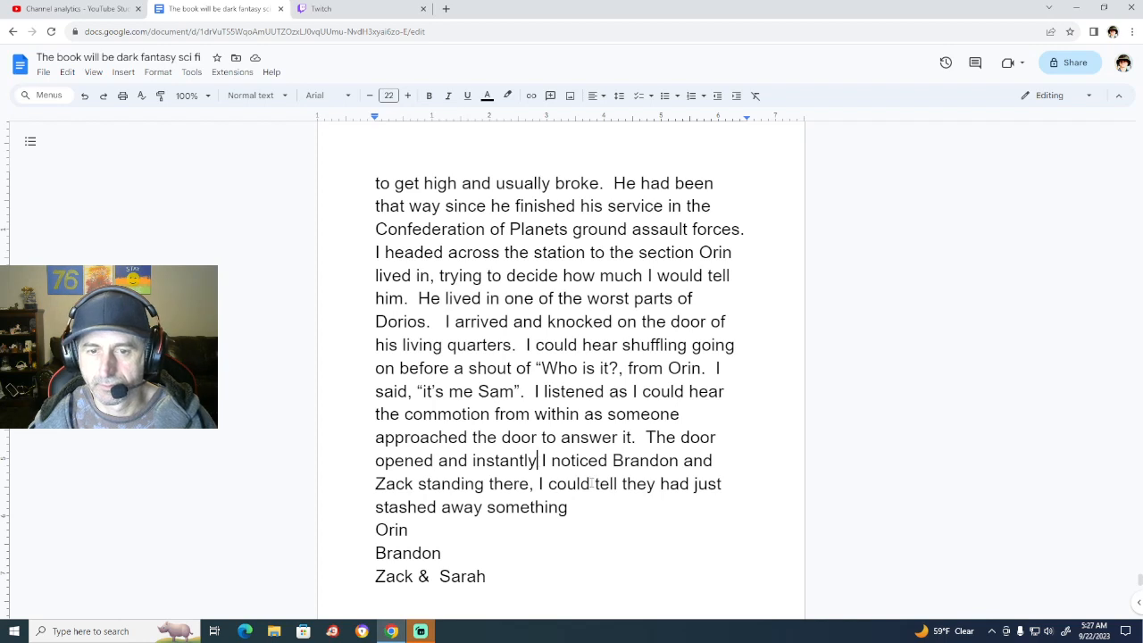
Insert a comma after "instantly" and end the sentence after "stashed away something" with a period.
{"action": "type", "text": ","}
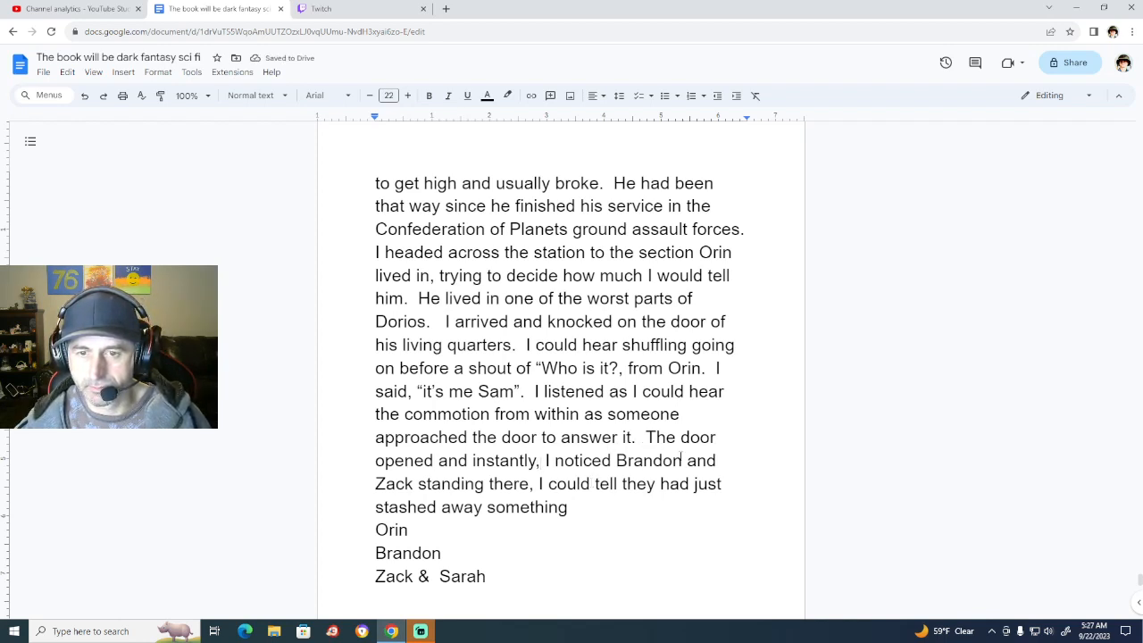
{"action": "left_click", "coordinate": [532, 484]}
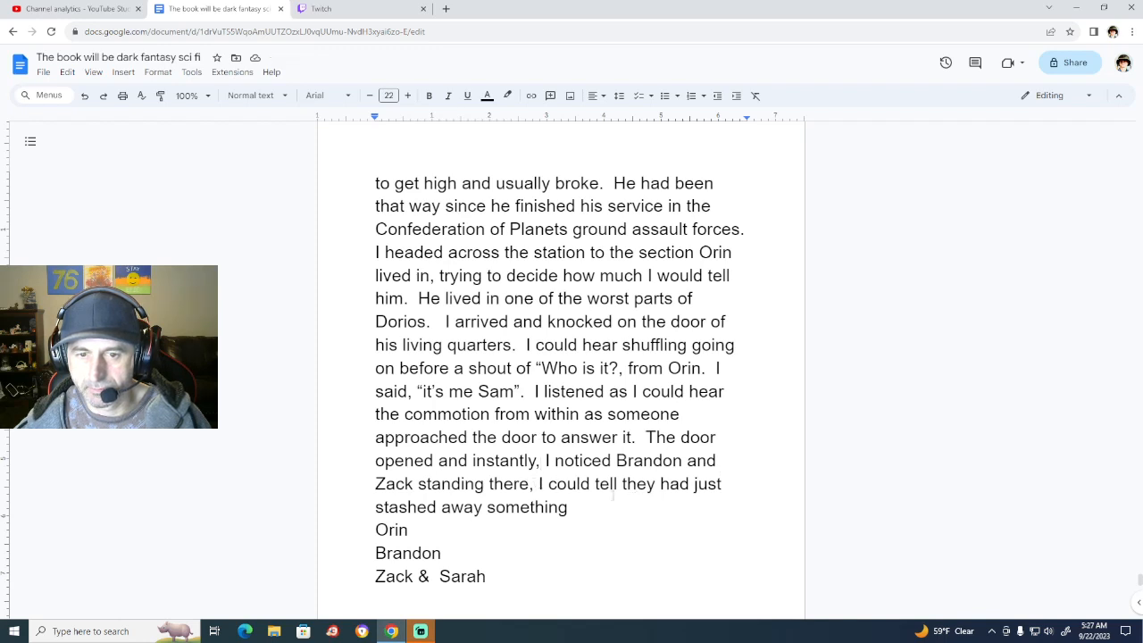
{"action": "left_click", "coordinate": [603, 505]}
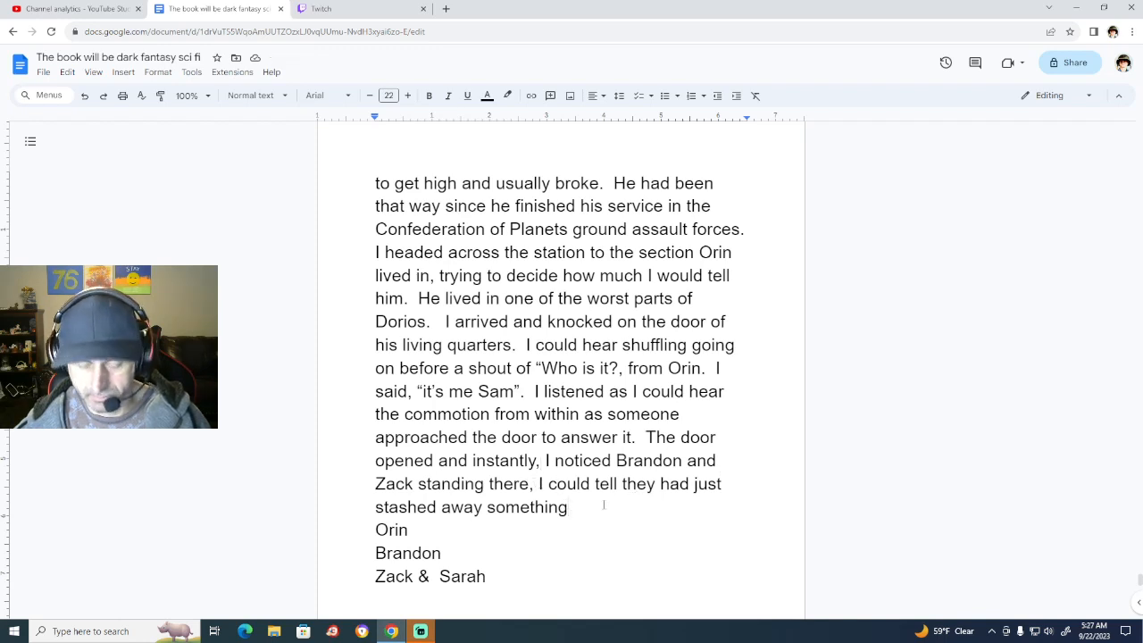
{"action": "type", "text": "."}
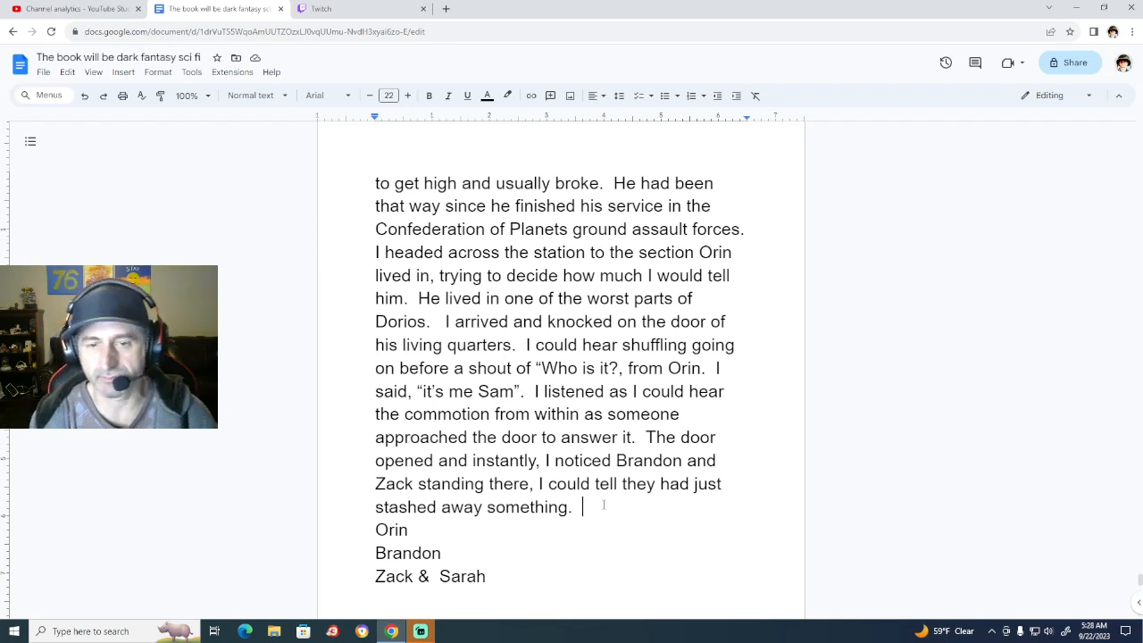
Begin a new sentence after "something." with Orin's greeting: Orin said, "hey man glad to see you come in.
{"action": "type", "text": "Orin "}
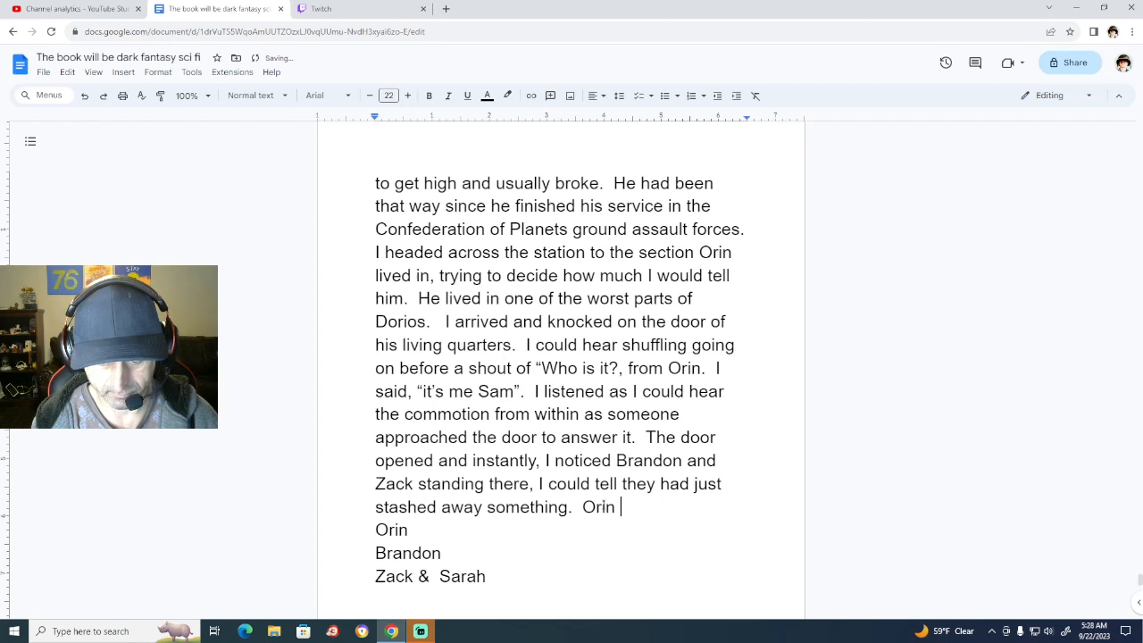
{"action": "type", "text": "said"}
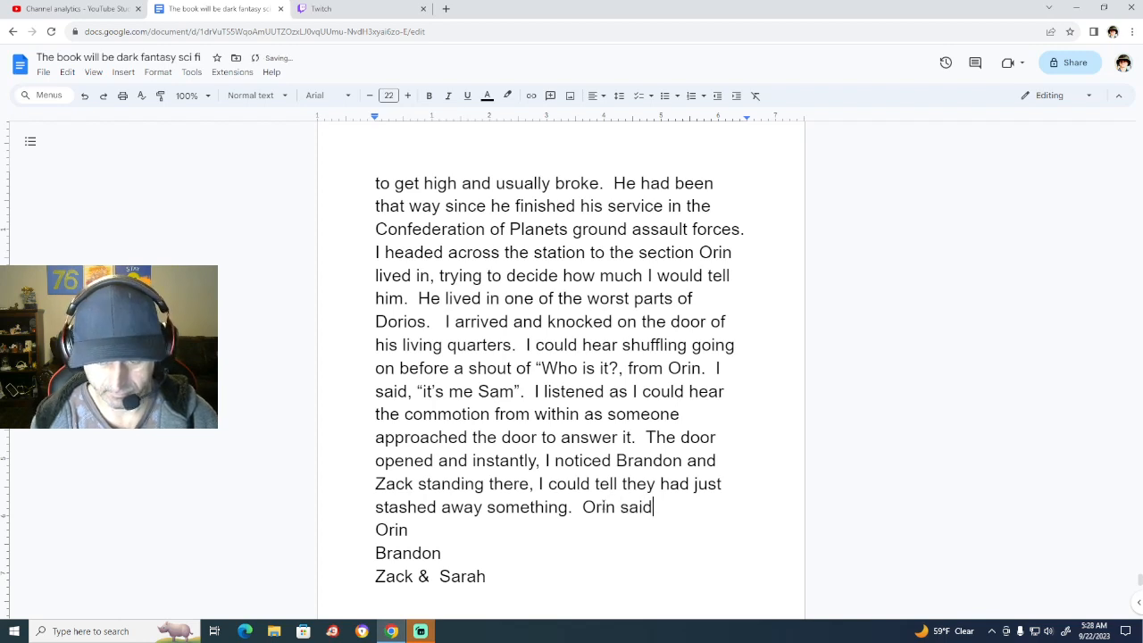
{"action": "type", "text": ", \""}
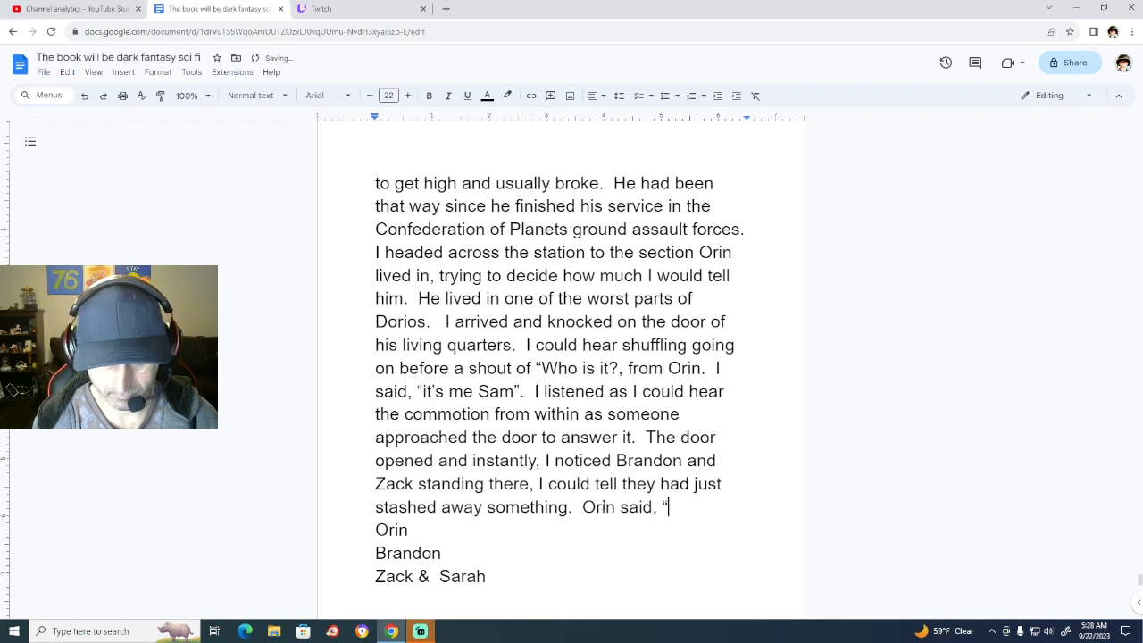
{"action": "type", "text": "hey man "}
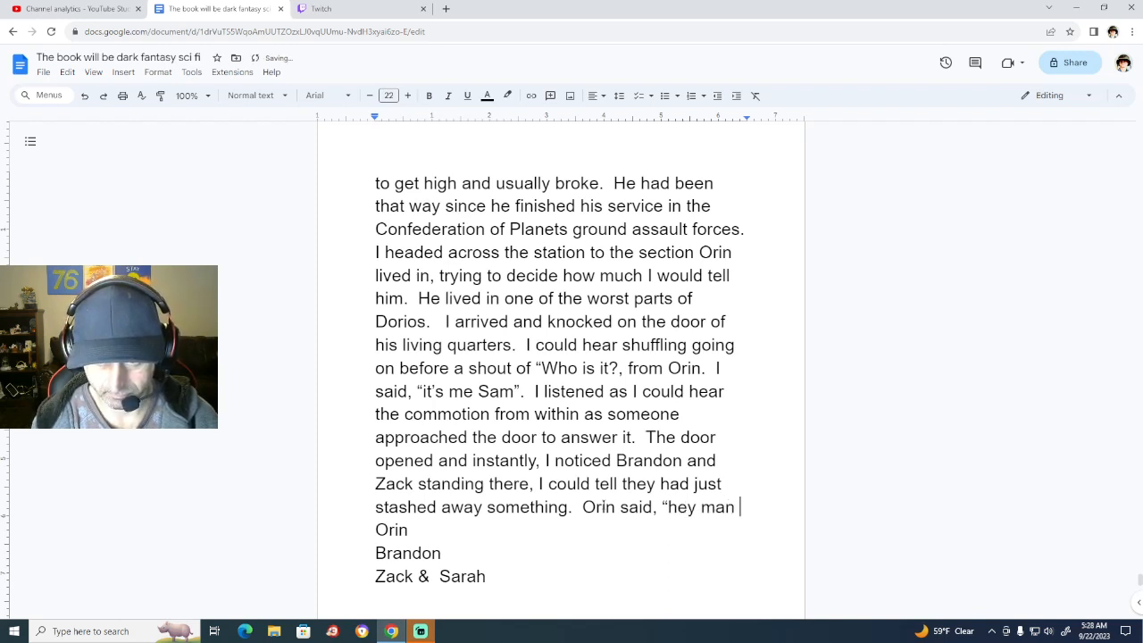
{"action": "type", "text": "glafd"}
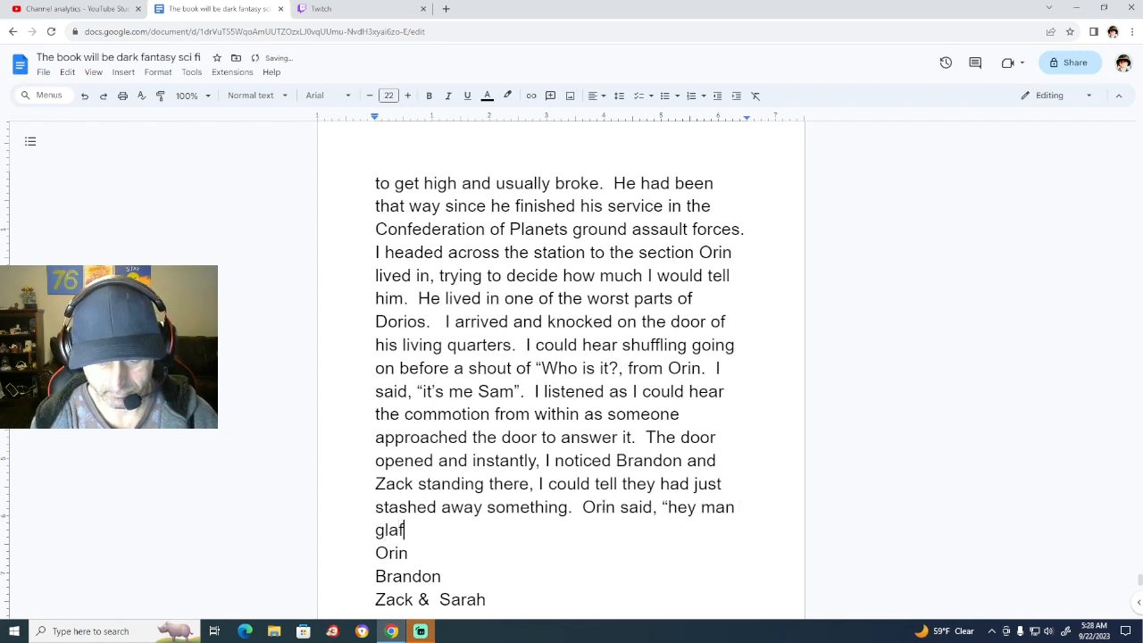
{"action": "key", "text": "BackSpace"}
{"action": "key", "text": "BackSpace"}
{"action": "key", "text": "BackSpace"}
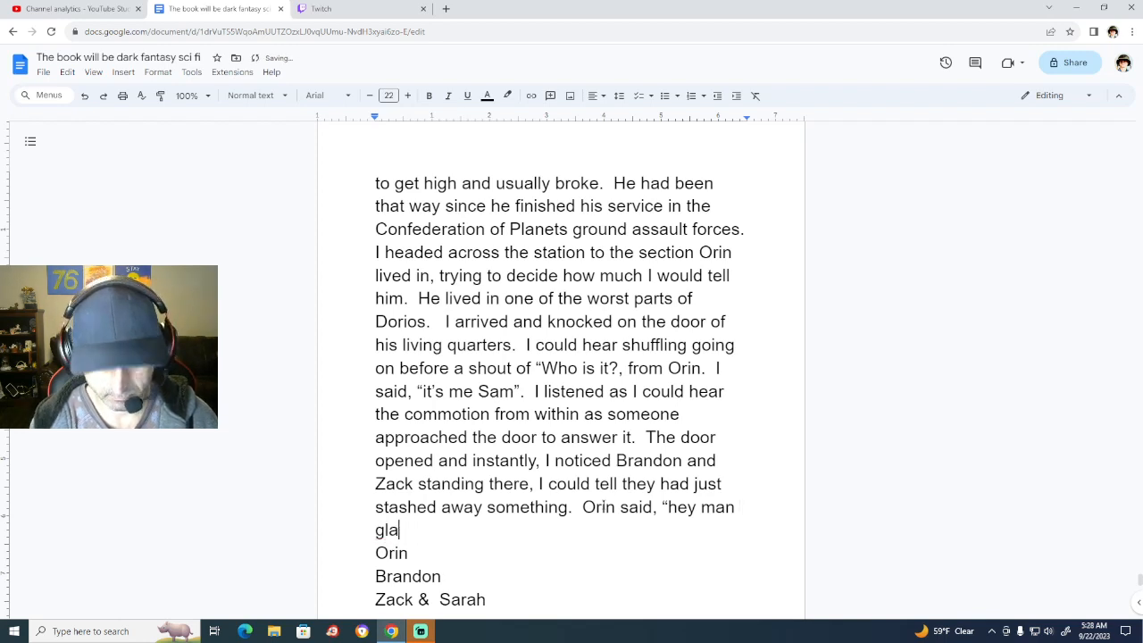
{"action": "type", "text": "d to"}
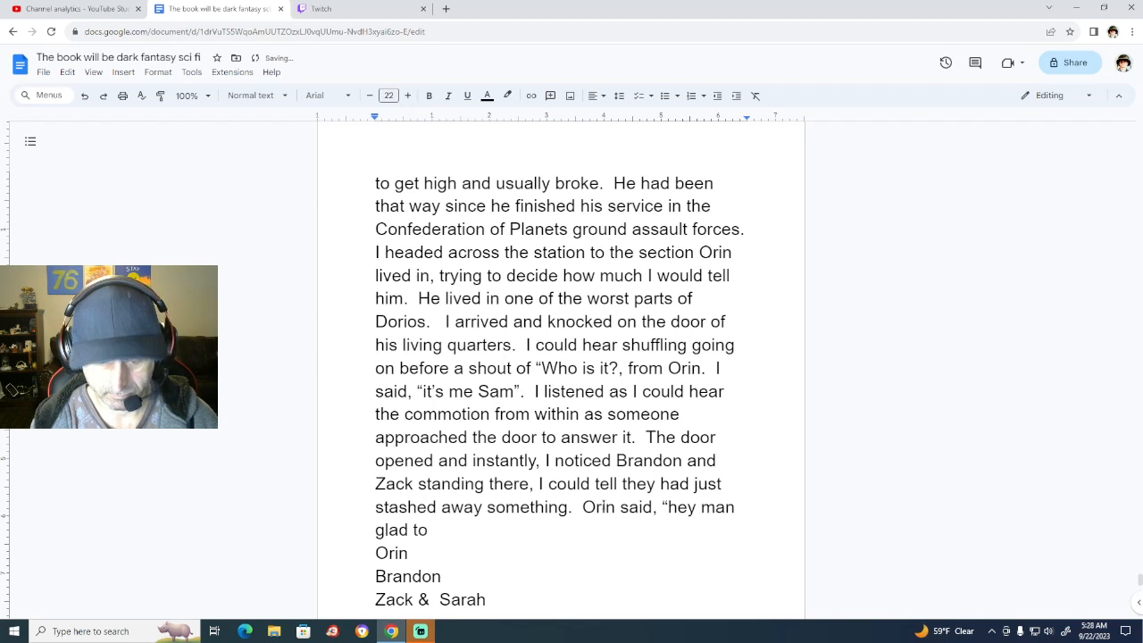
{"action": "type", "text": " see you c"}
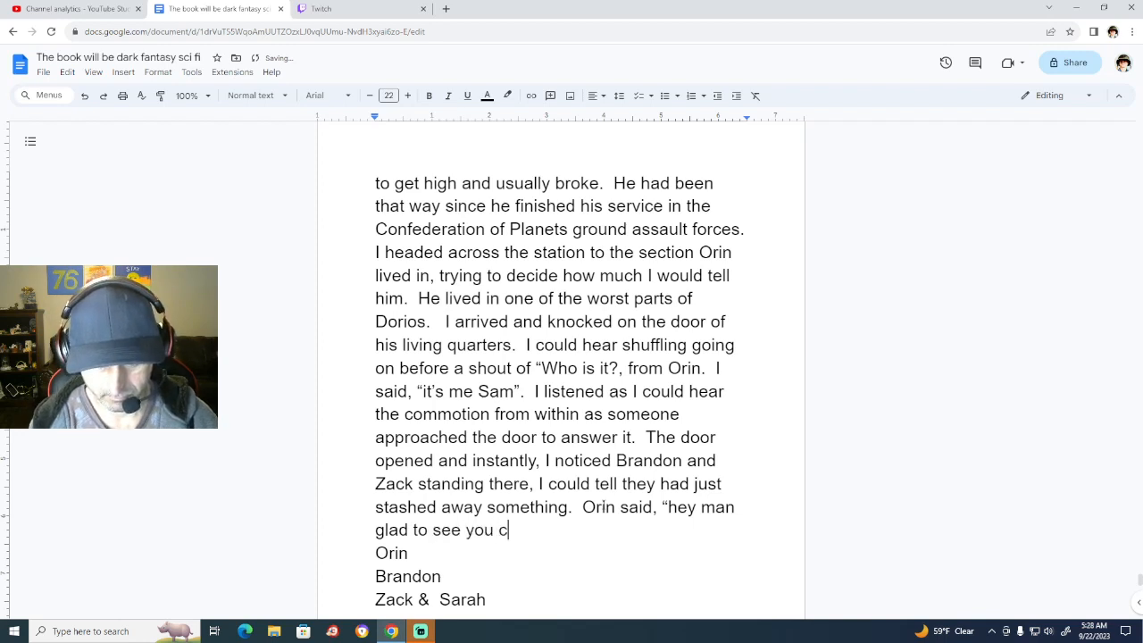
{"action": "type", "text": "ome in "}
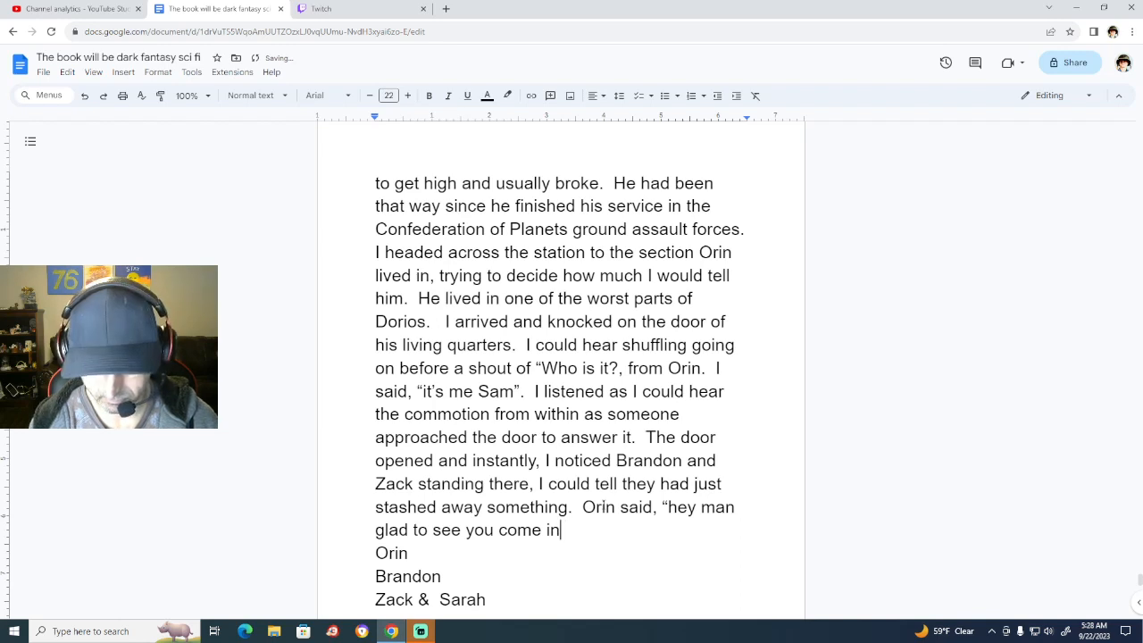
Close Orin's quotation after "come in" and finish the sentence with "as he motioned me to the coach to have a set.".
{"action": "type", "text": "\" as he"}
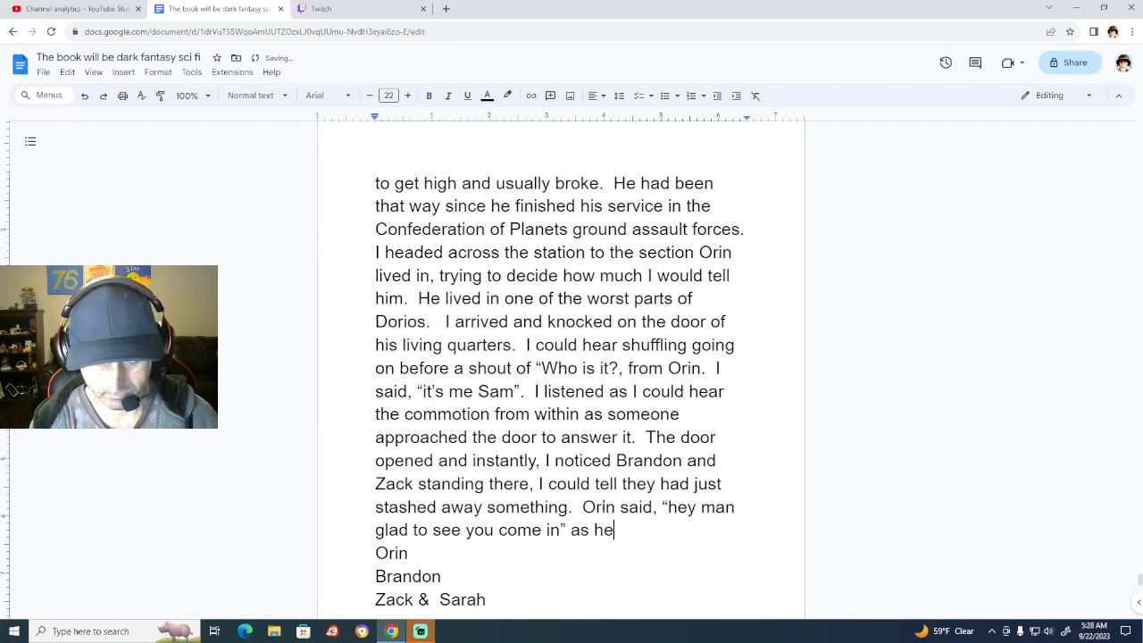
{"action": "type", "text": " motione"}
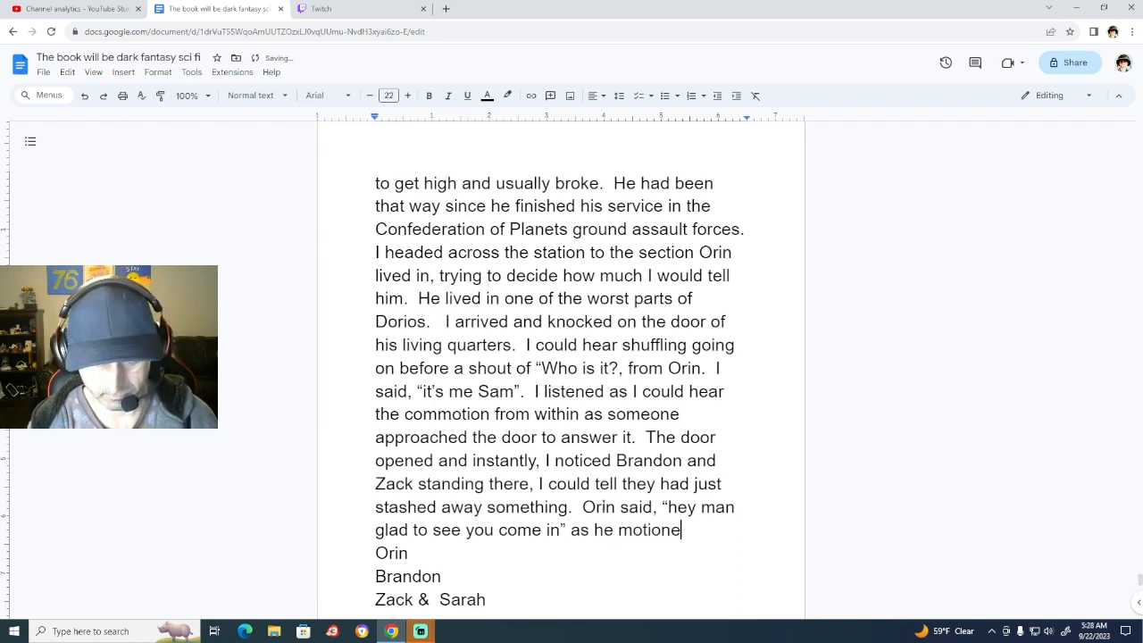
{"action": "type", "text": "d me "}
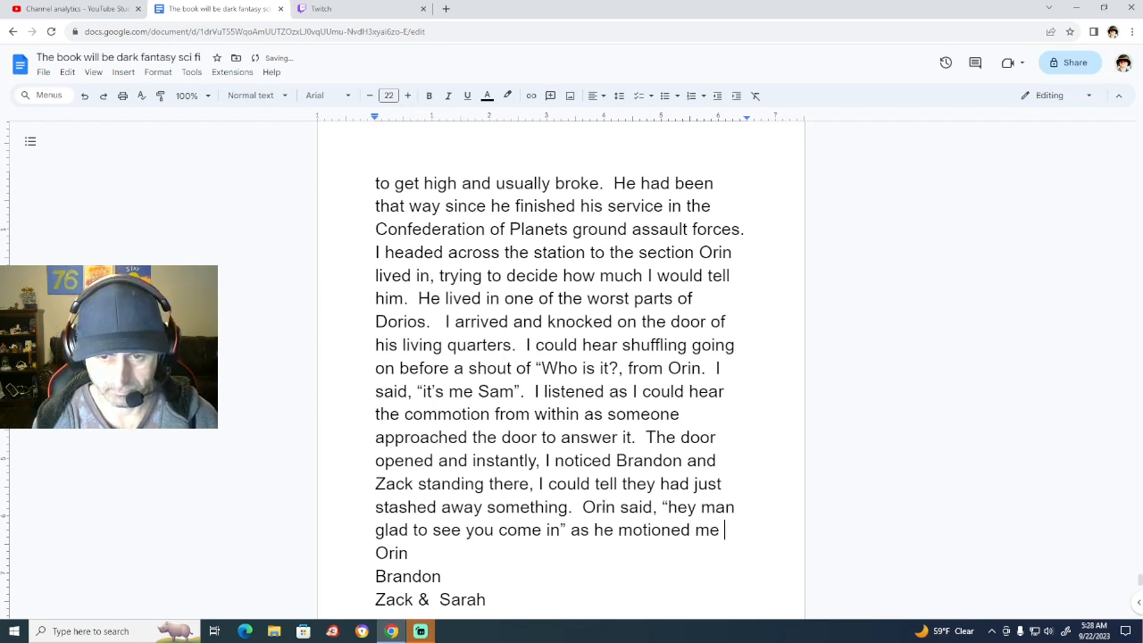
{"action": "type", "text": "to"}
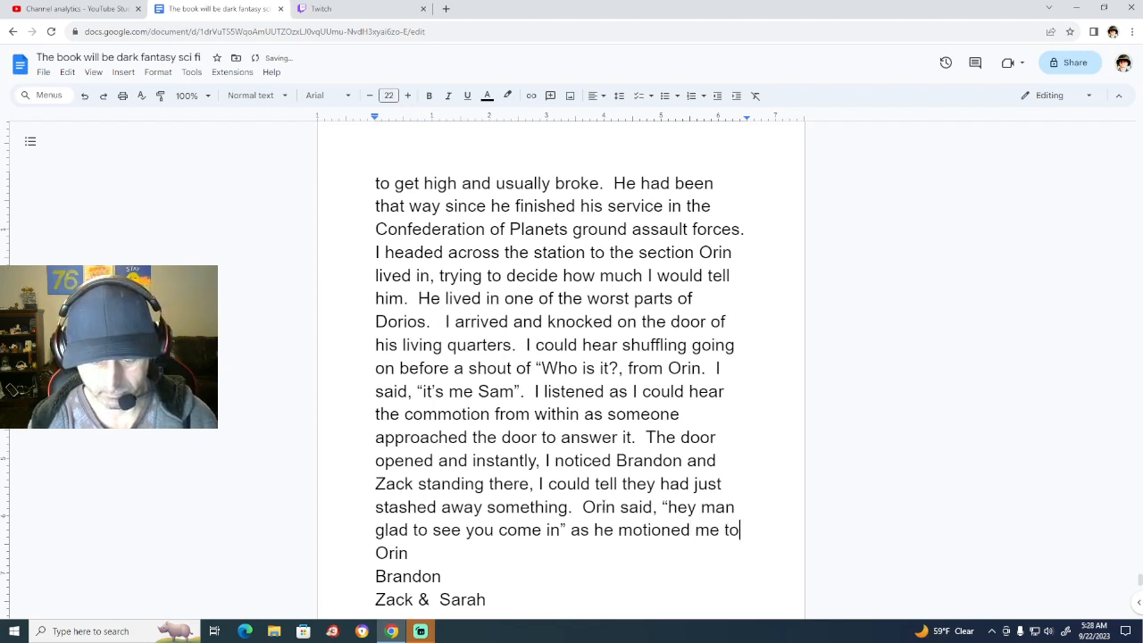
{"action": "type", "text": " the coach"}
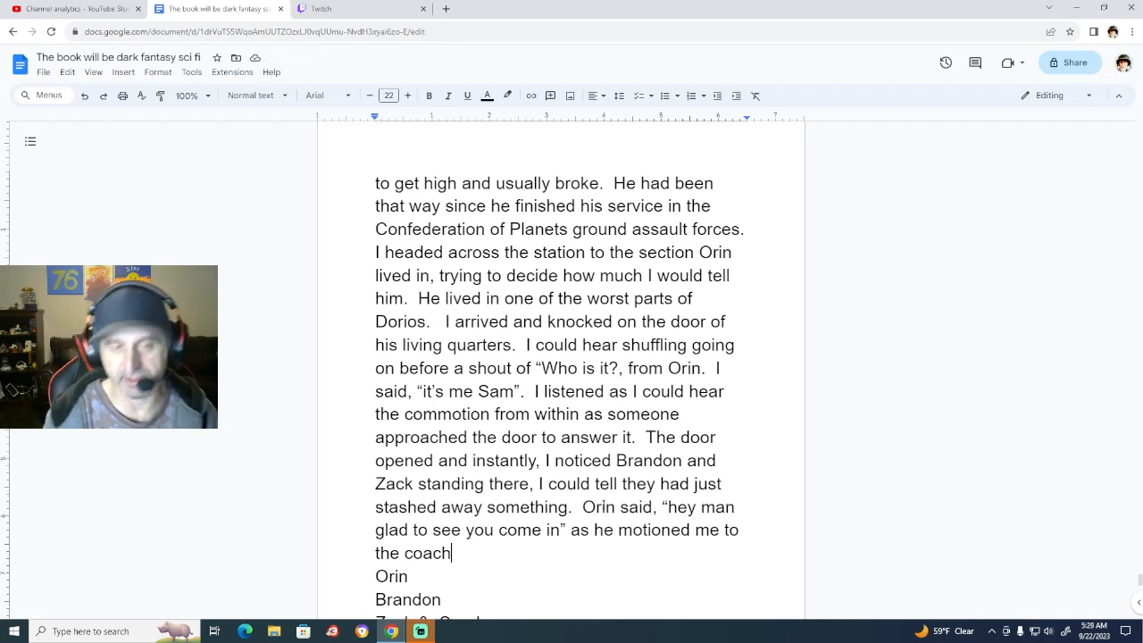
{"action": "type", "text": "."}
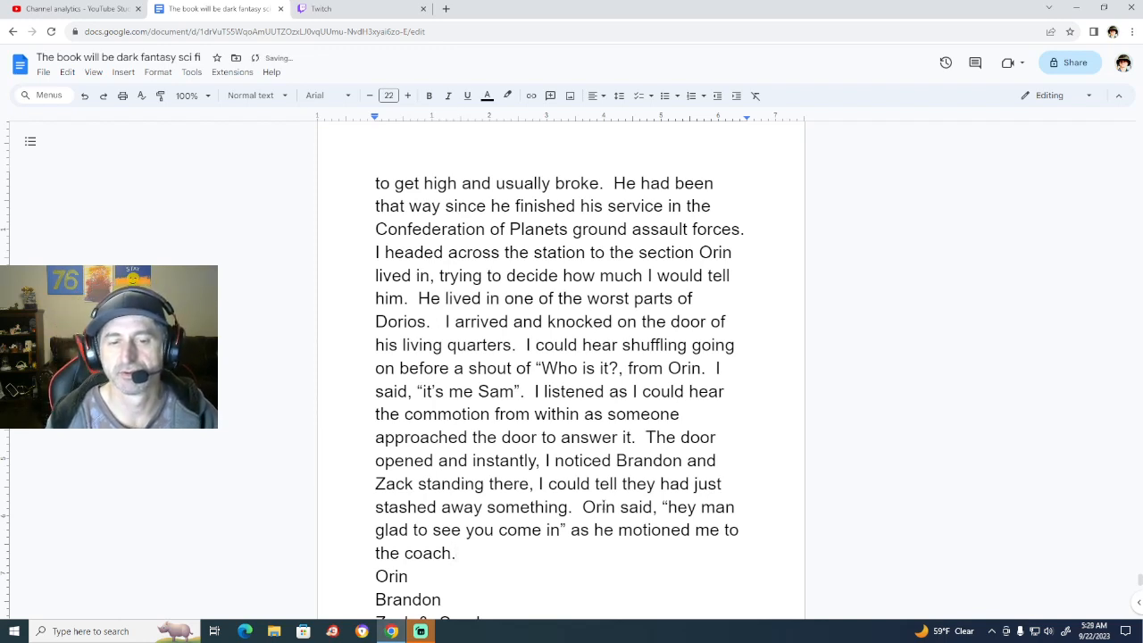
{"action": "key", "text": "BackSpace"}
{"action": "type", "text": "to h"}
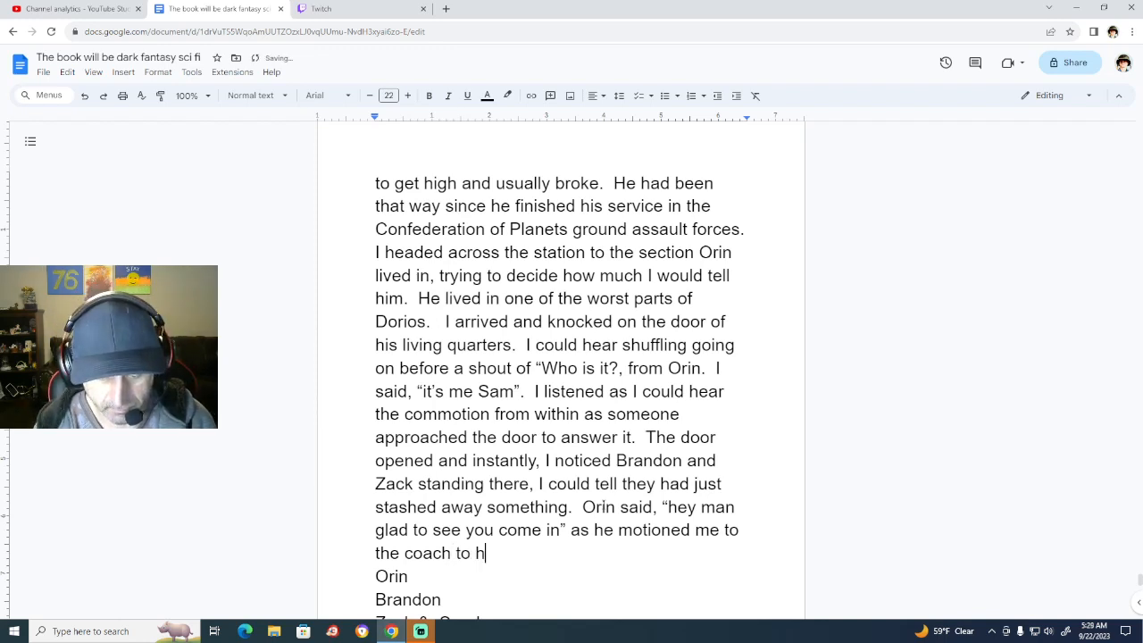
{"action": "type", "text": "ave a s"}
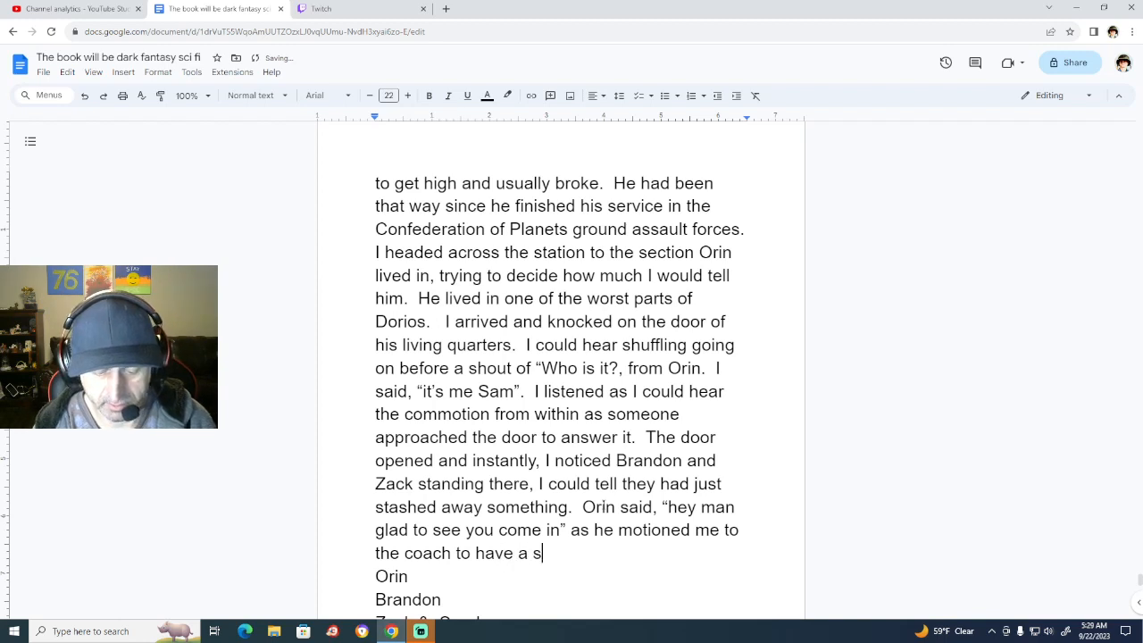
{"action": "type", "text": "et."}
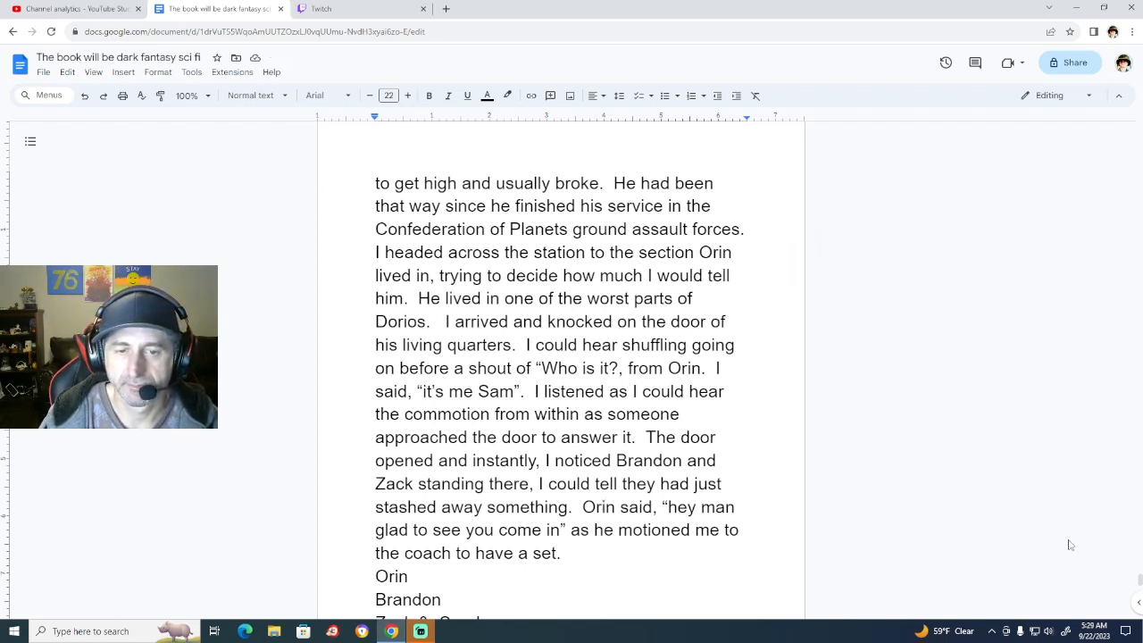
Begin a new sentence after "to have a set." with Zack's greeting: Zack said "Hey Sam.
{"action": "type", "text": "Zack"}
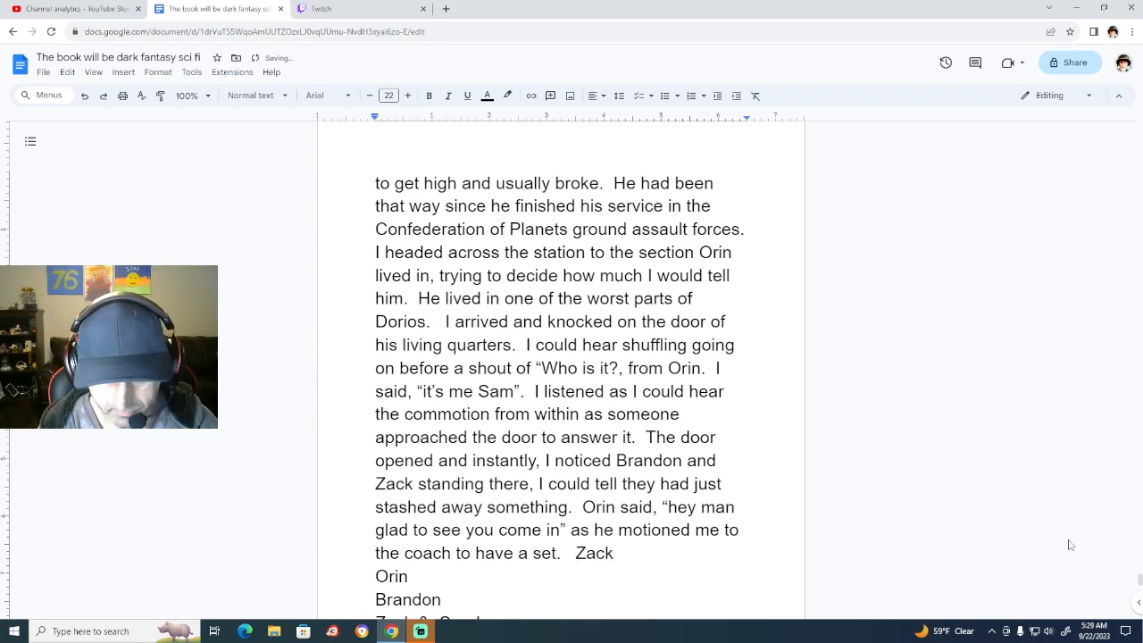
{"action": "type", "text": " said "}
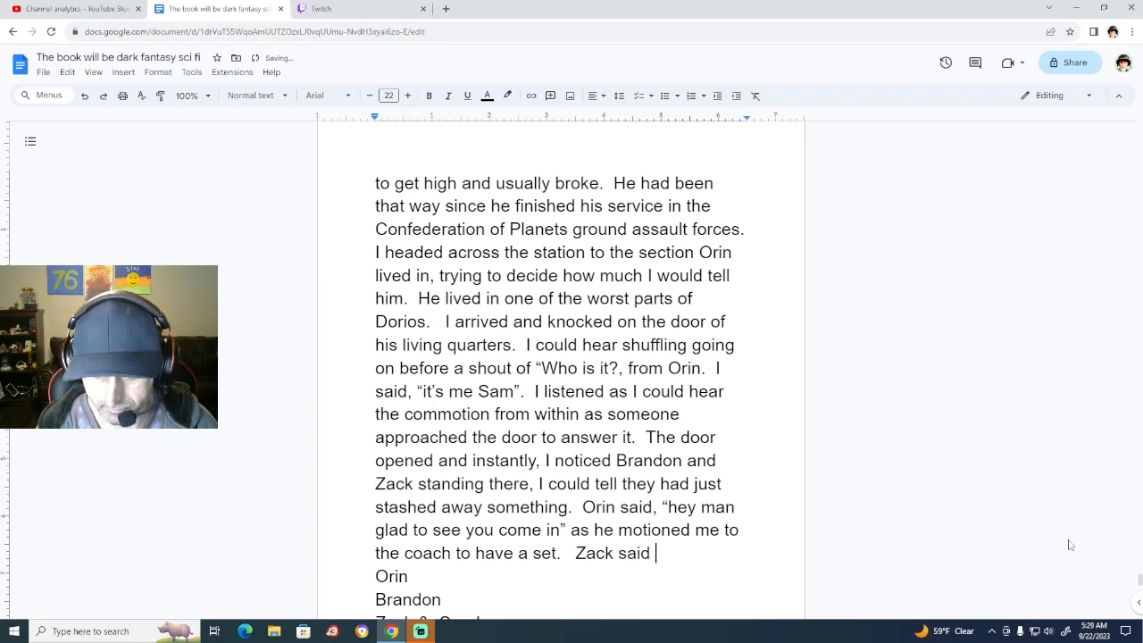
{"action": "type", "text": "\""}
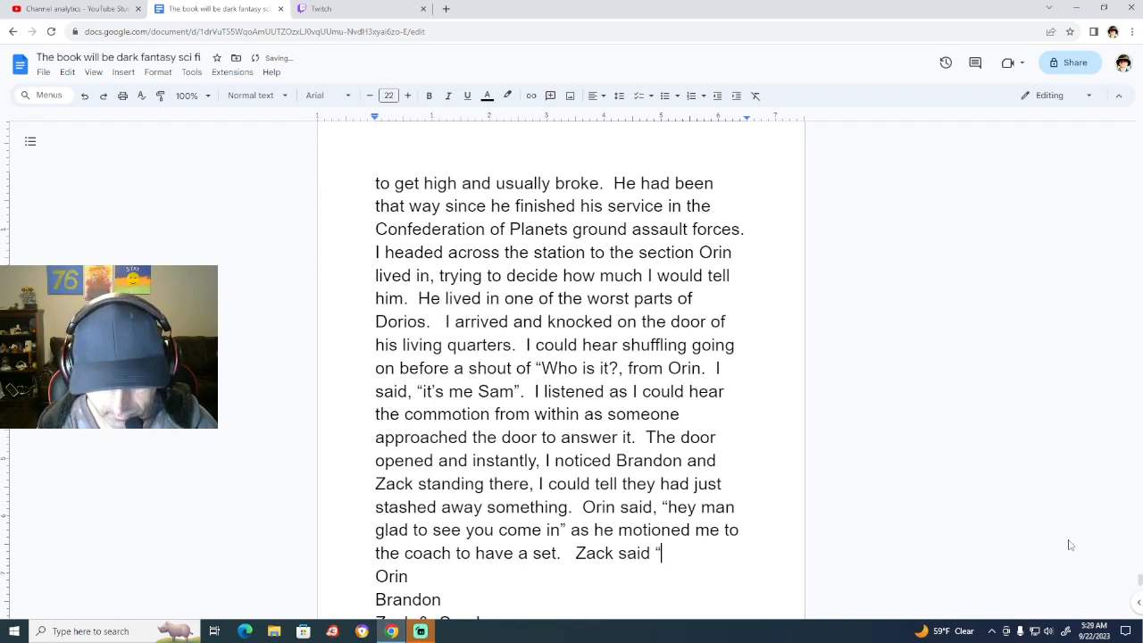
{"action": "type", "text": "Hey sa"}
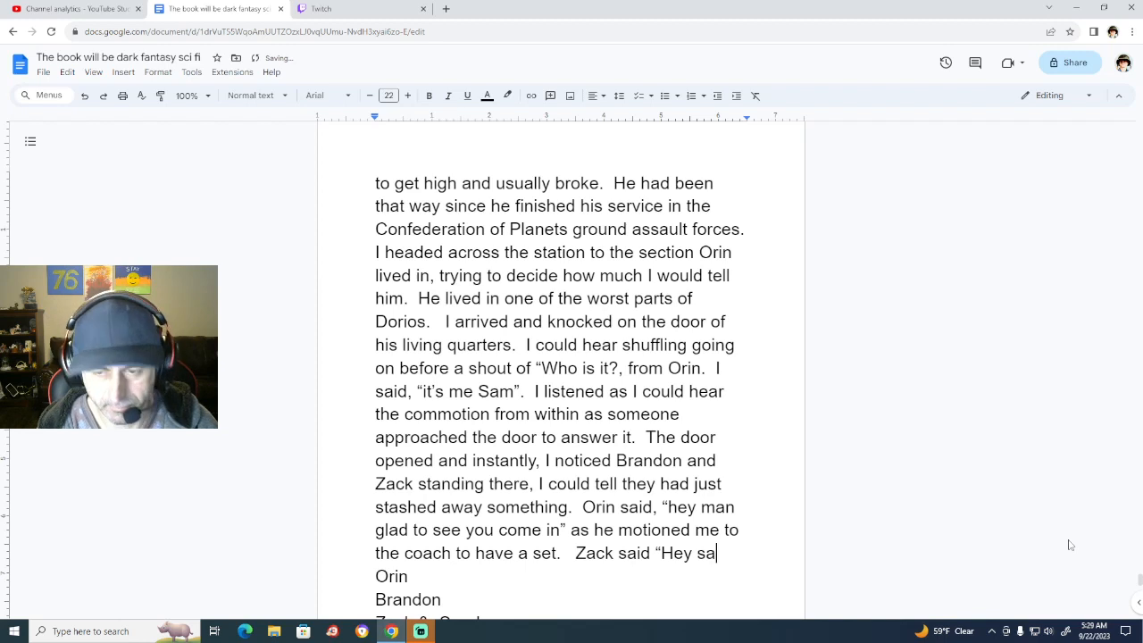
{"action": "key", "text": "BackSpace"}
{"action": "key", "text": "BackSpace"}
{"action": "type", "text": "Sam "}
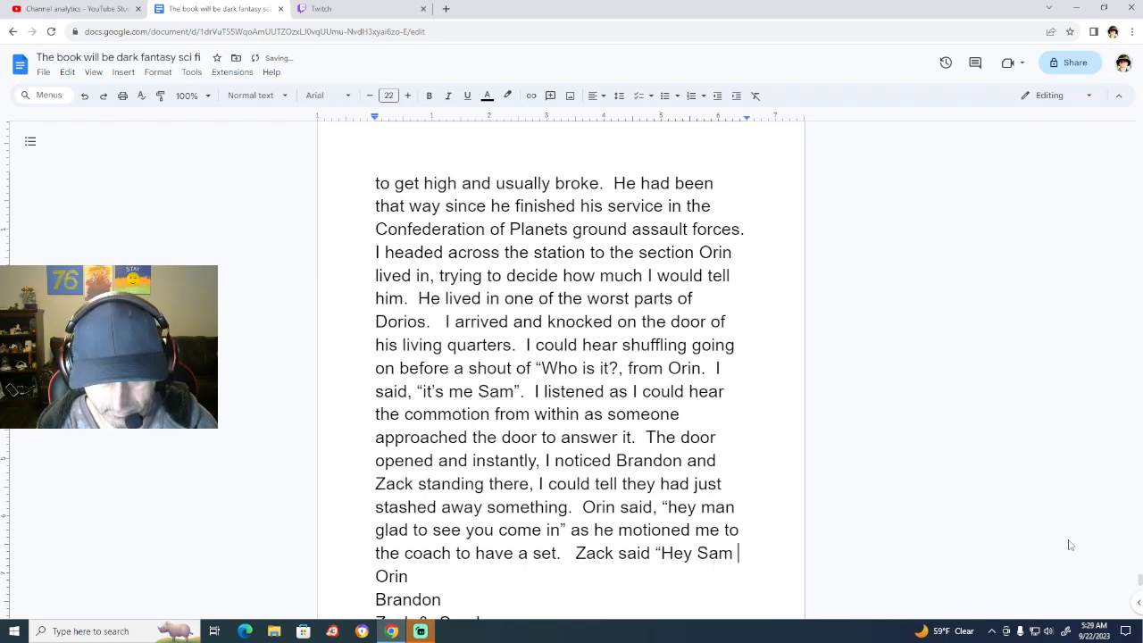
Continue Zack's quotation after "Hey Sam" with "I did not know it was you, we were just s".
{"action": "type", "text": "I did not "}
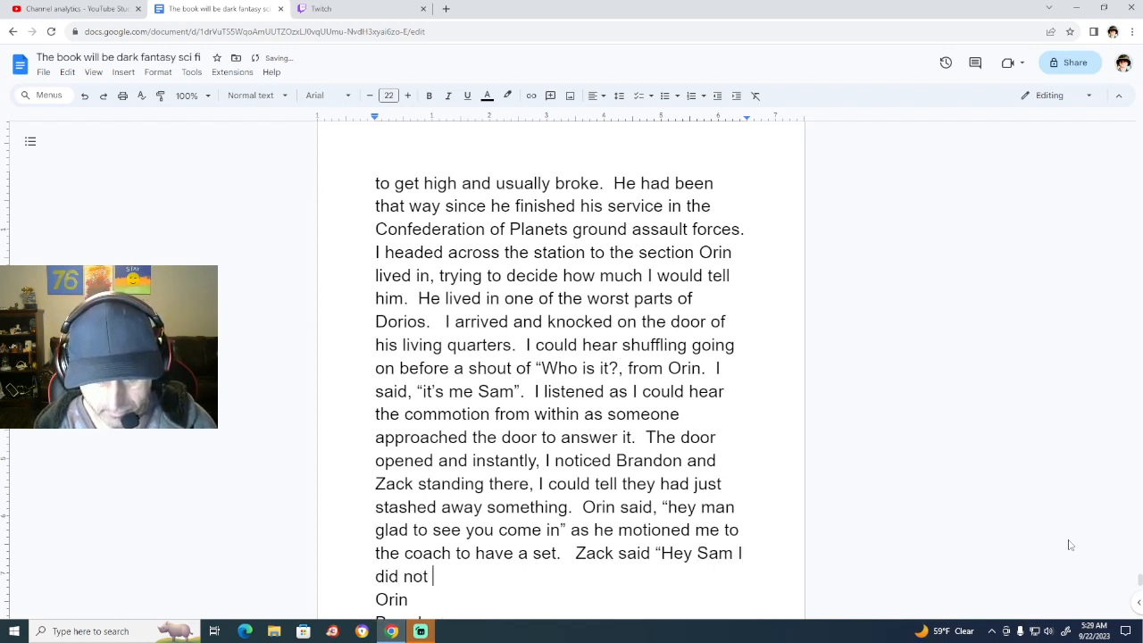
{"action": "type", "text": "know it was "}
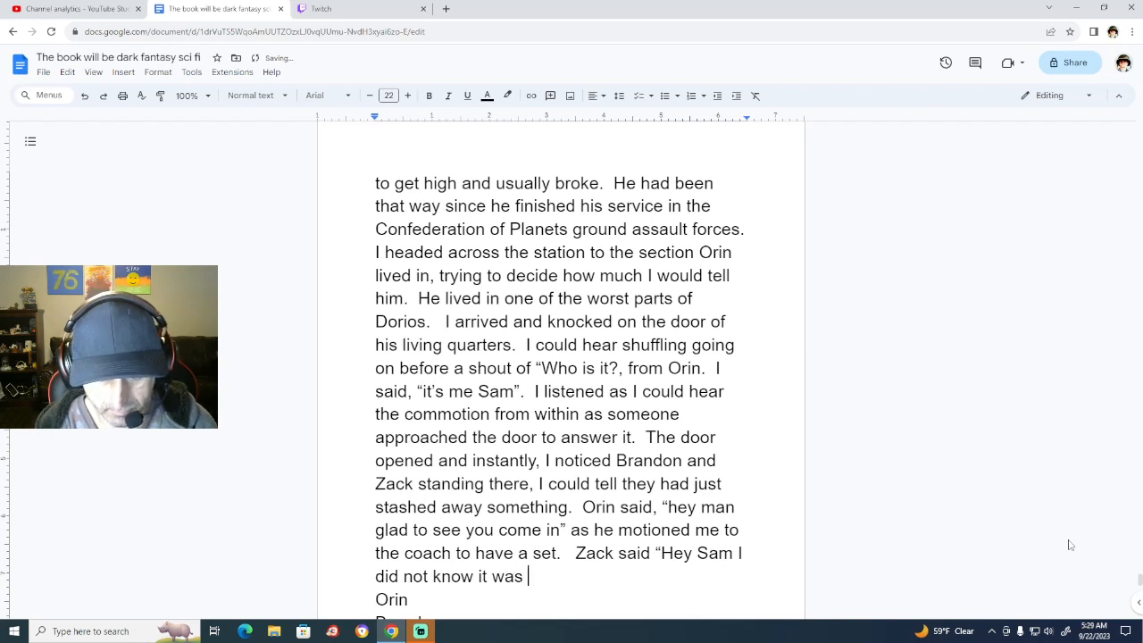
{"action": "type", "text": "you"}
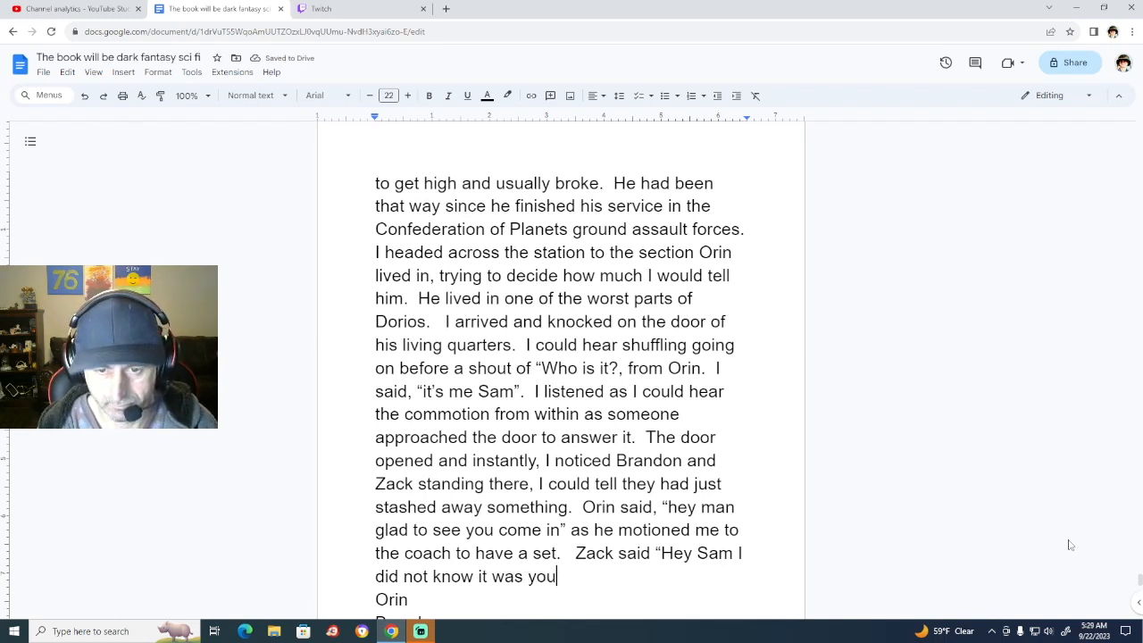
{"action": "type", "text": ", we w"}
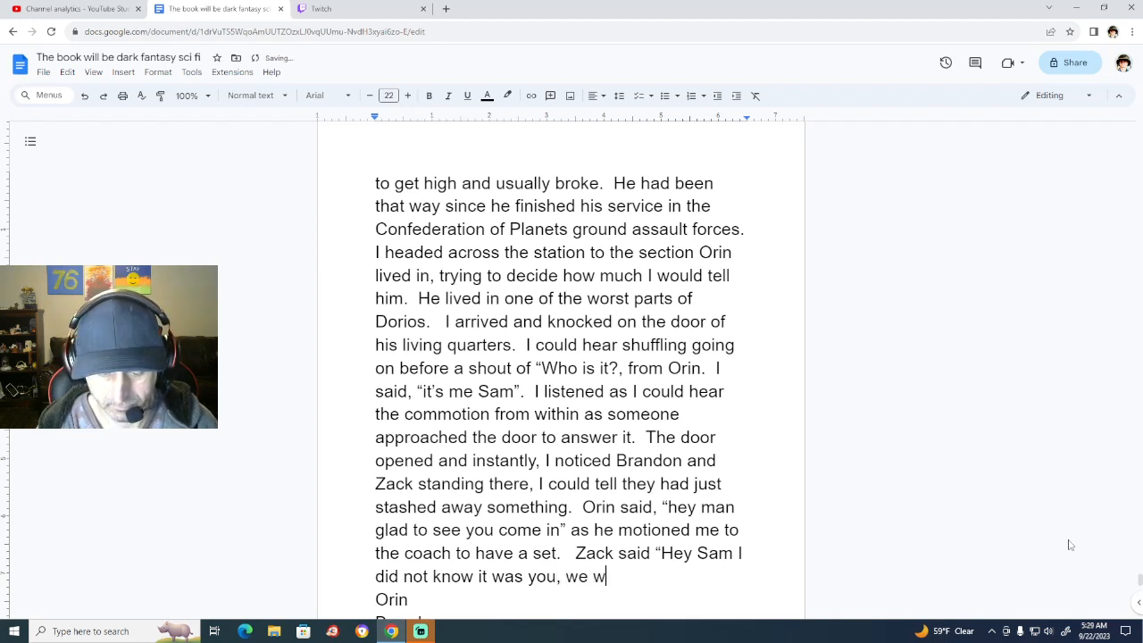
{"action": "type", "text": "ere just s"}
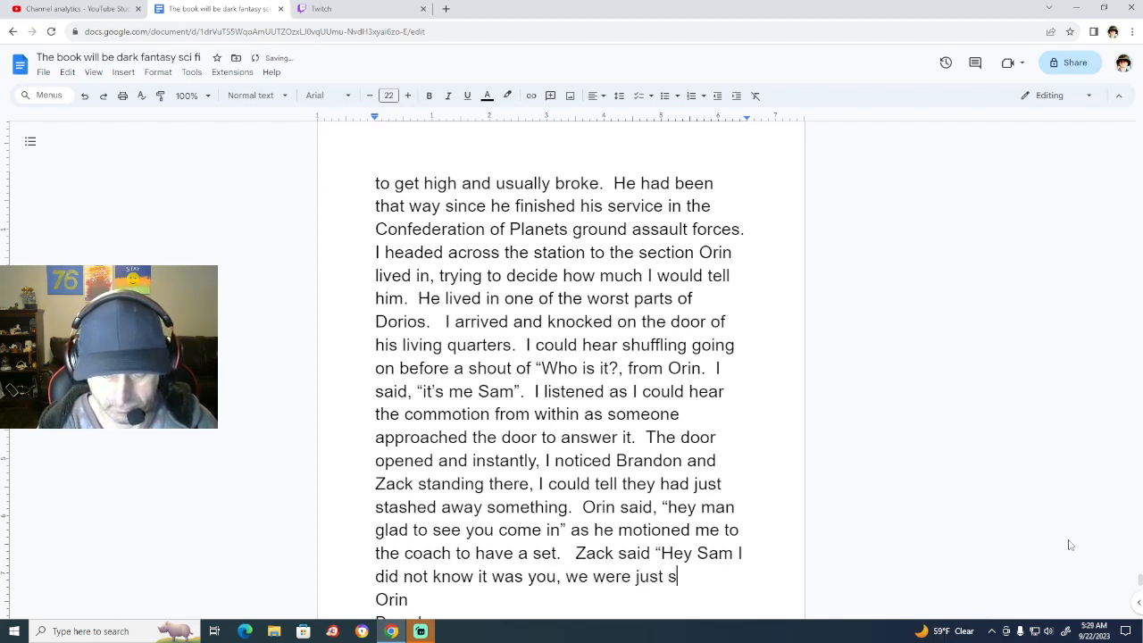
Continue Zack's line after "we were just" with "sitting here, I was sharing some of that Amper you had gotten me".
{"action": "type", "text": "itting here"}
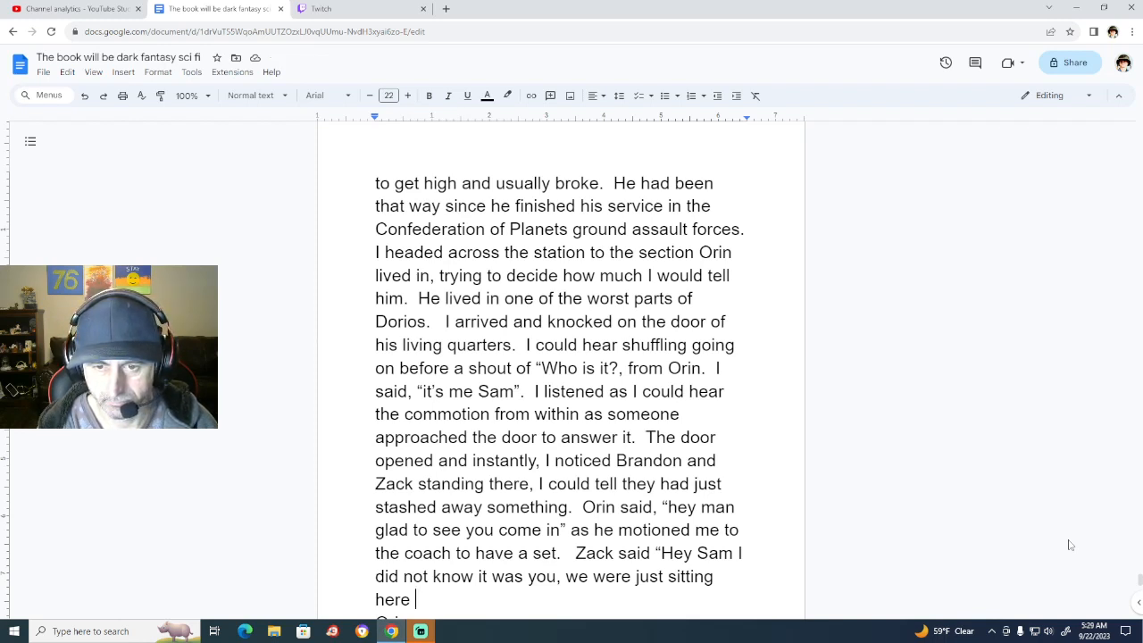
{"action": "key", "text": "BackSpace"}
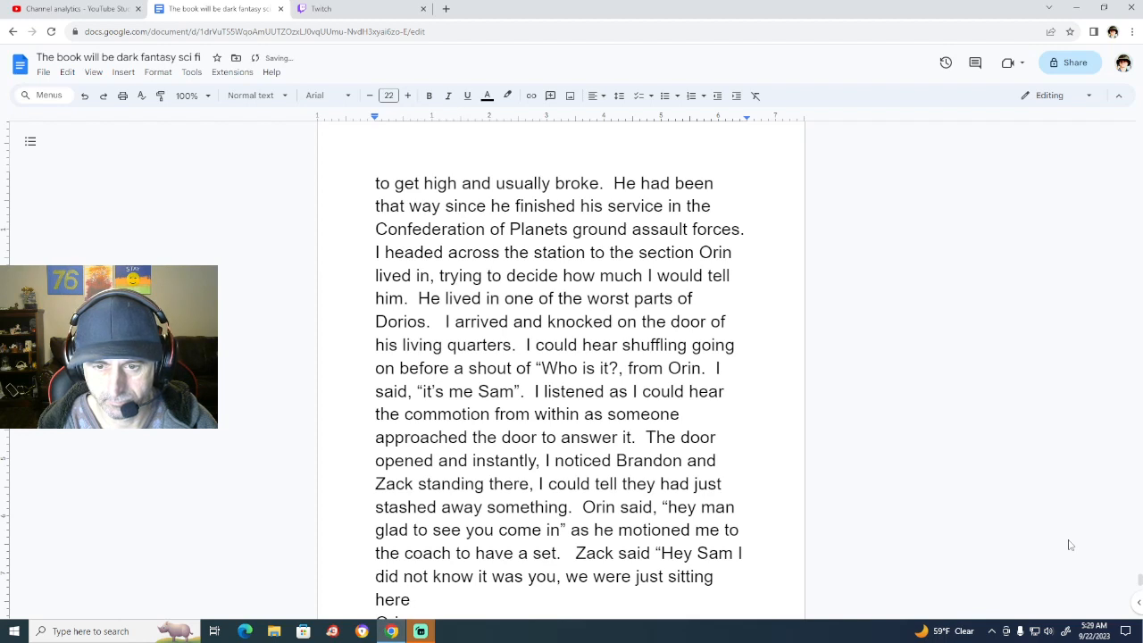
{"action": "type", "text": ", I "}
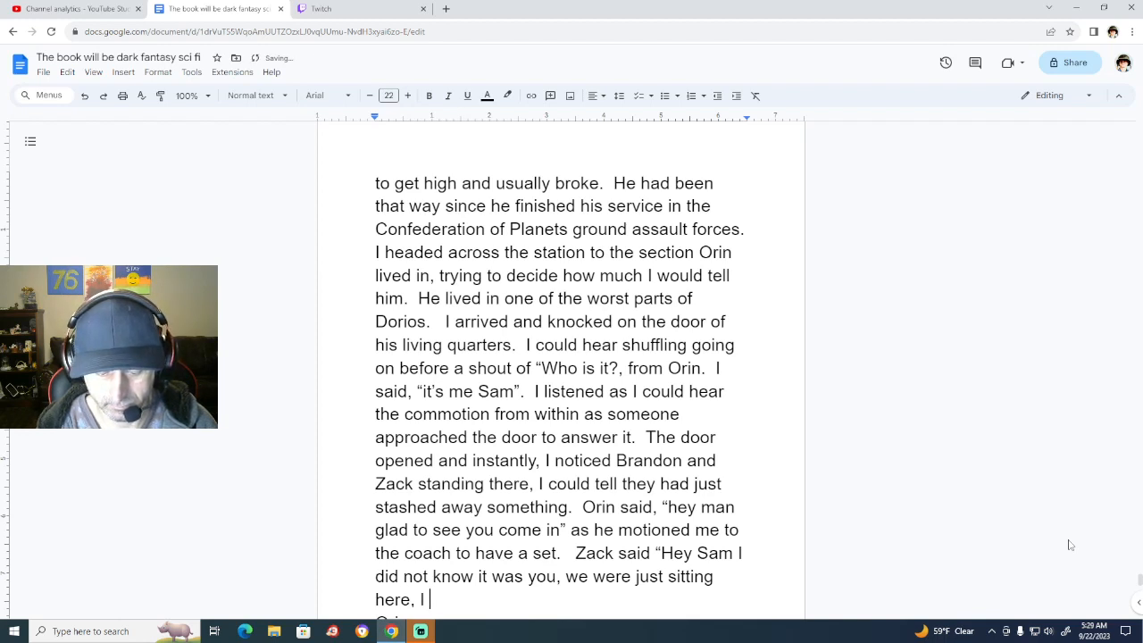
{"action": "type", "text": "was sharin"}
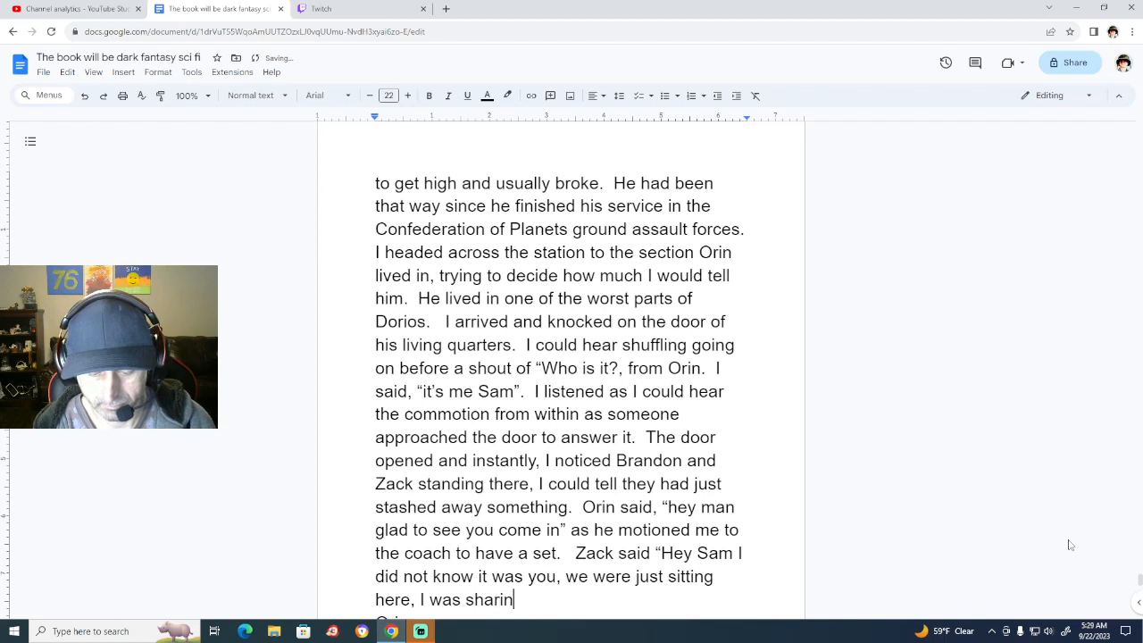
{"action": "type", "text": "g some of "}
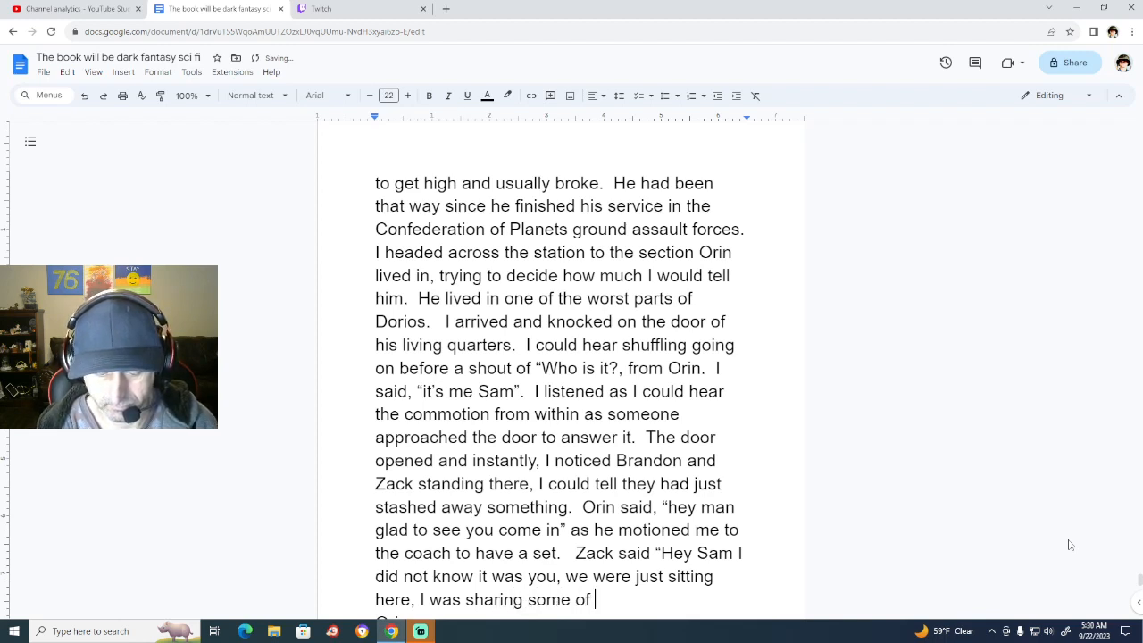
{"action": "type", "text": "that A"}
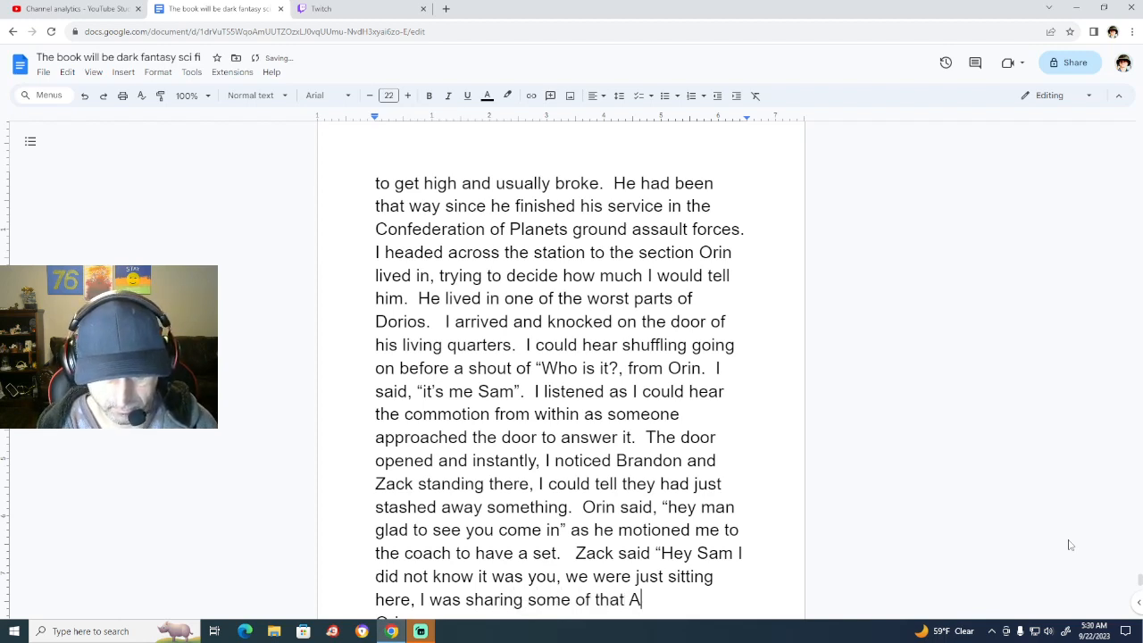
{"action": "type", "text": "mper you "}
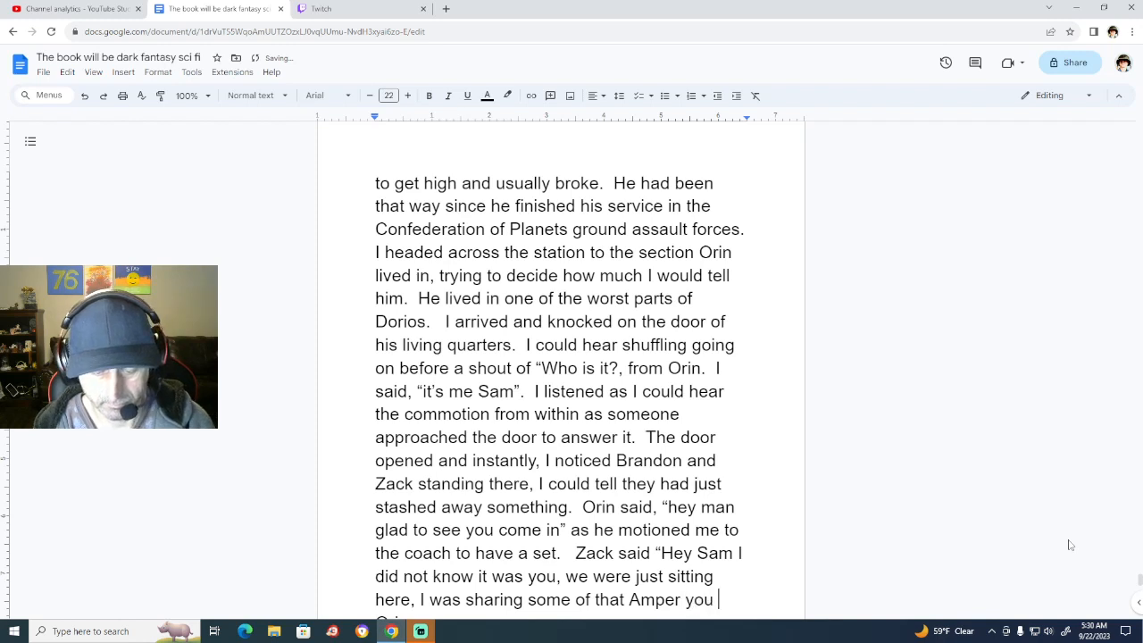
{"action": "type", "text": "had g"}
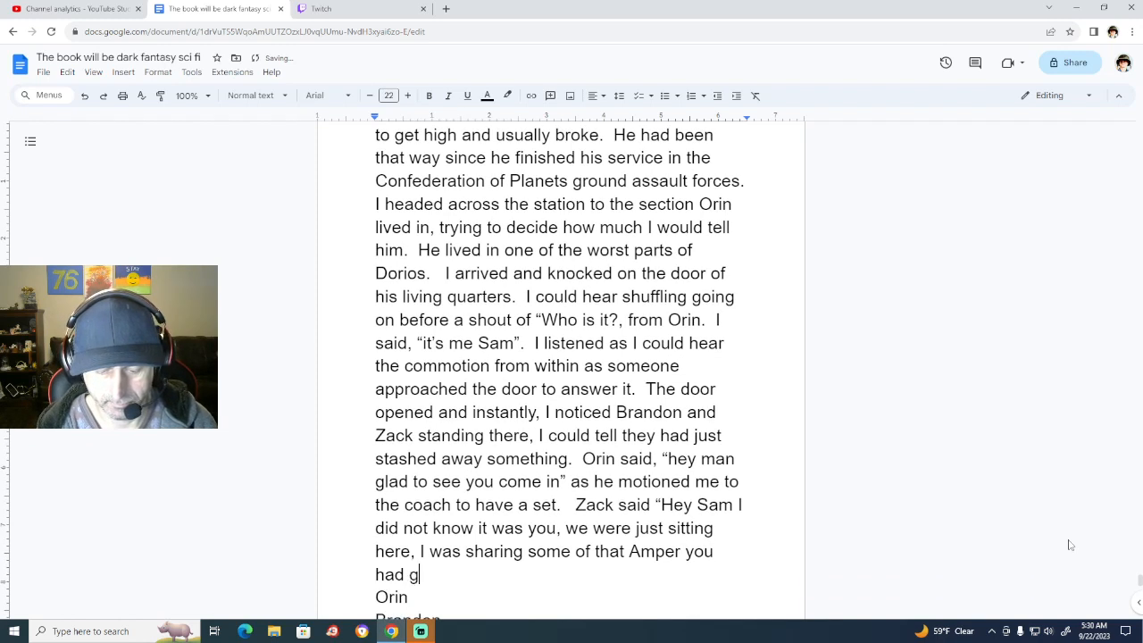
{"action": "type", "text": "otten me"}
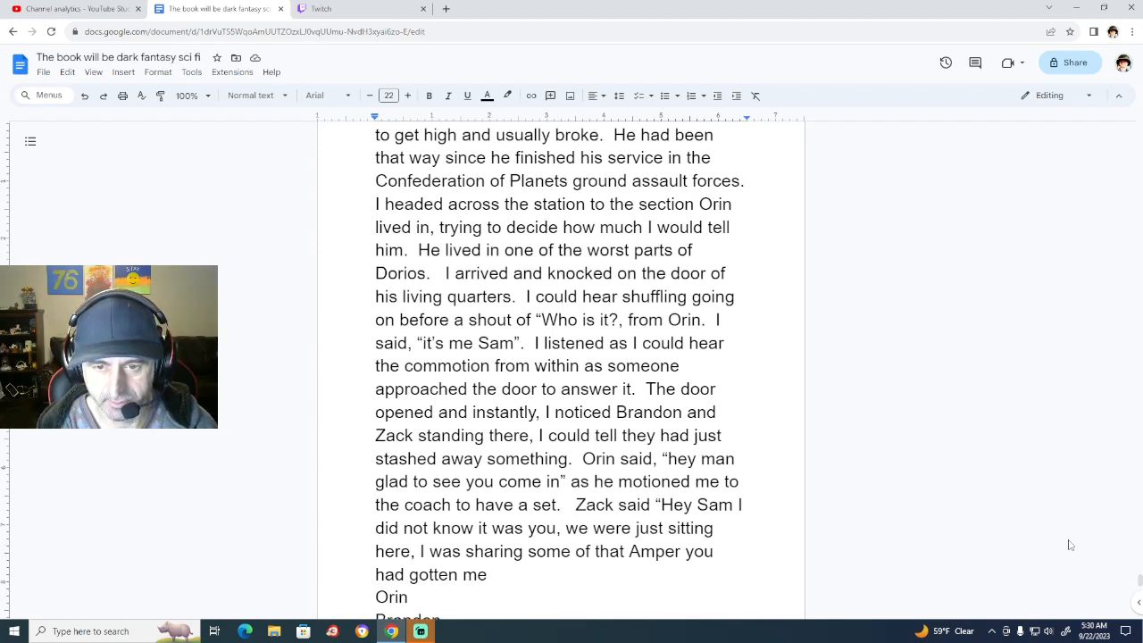
Finish Zack's line with "and telling them about you crazy story", ending it with a closing quotation mark and a period.
{"action": "type", "text": "standing th"}
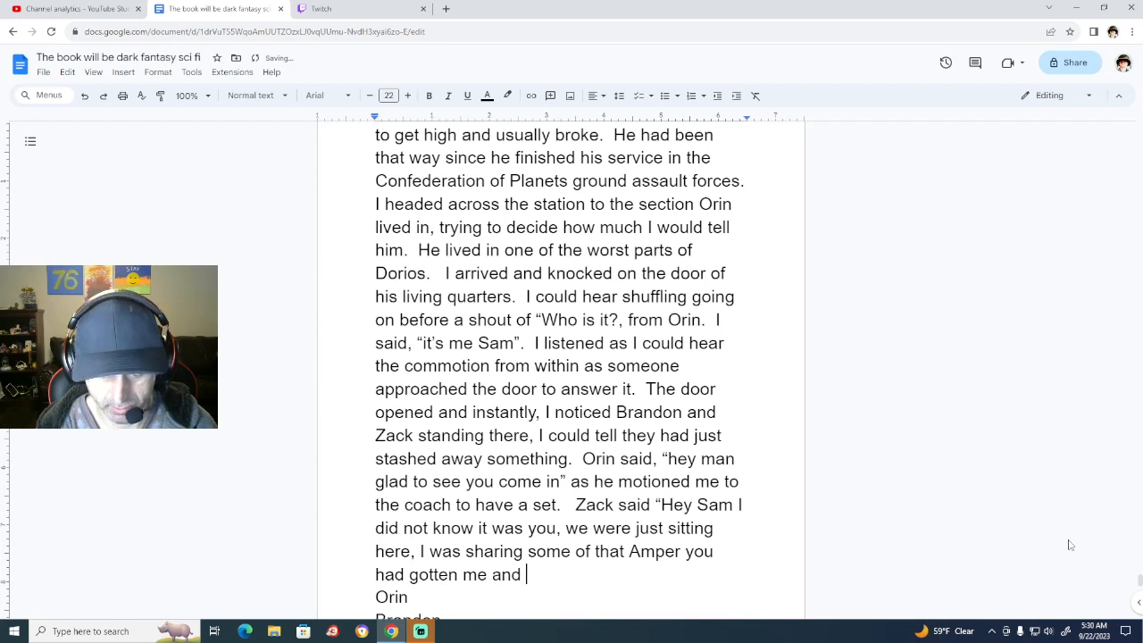
{"action": "type", "text": "ere"}
{"action": "key", "text": "BackSpace"}
{"action": "type", "text": "ll"}
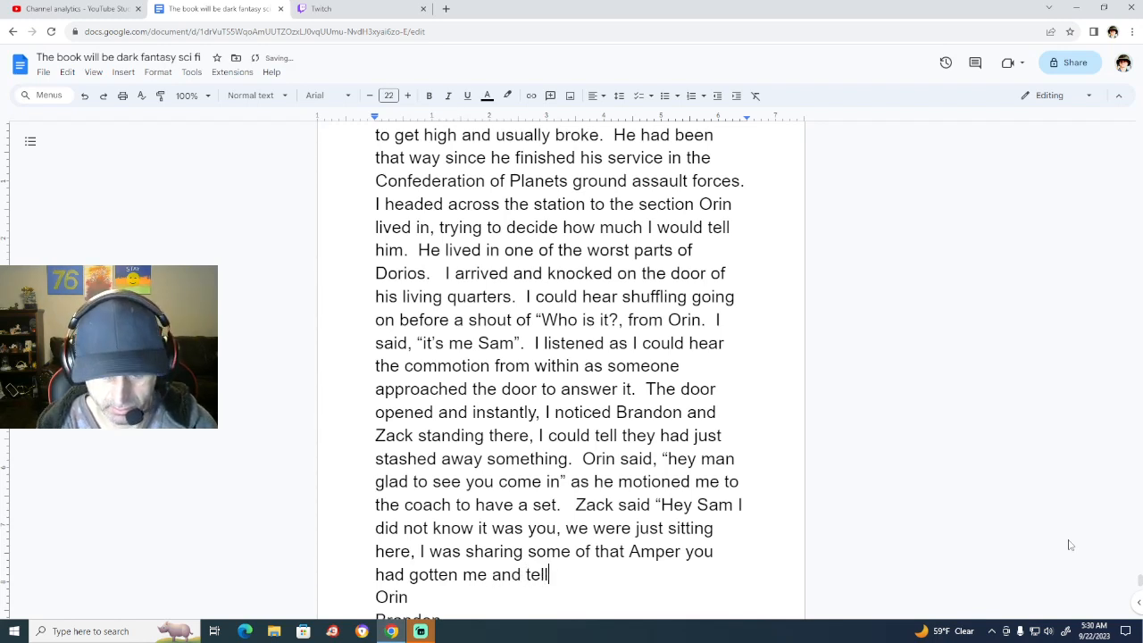
{"action": "type", "text": "ing them a"}
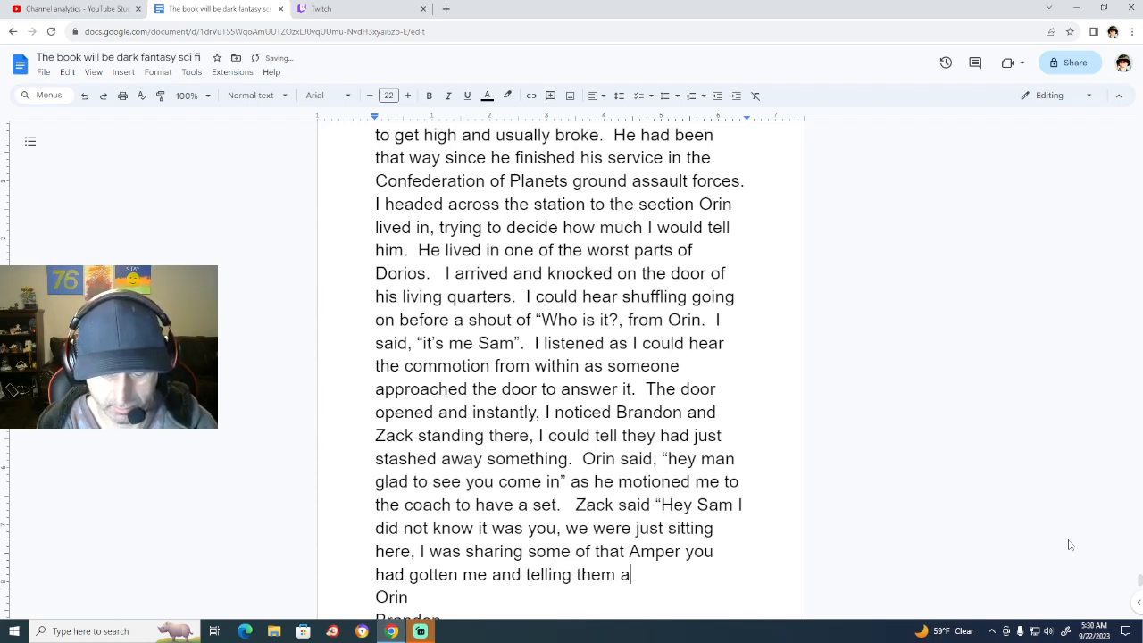
{"action": "type", "text": "bout "}
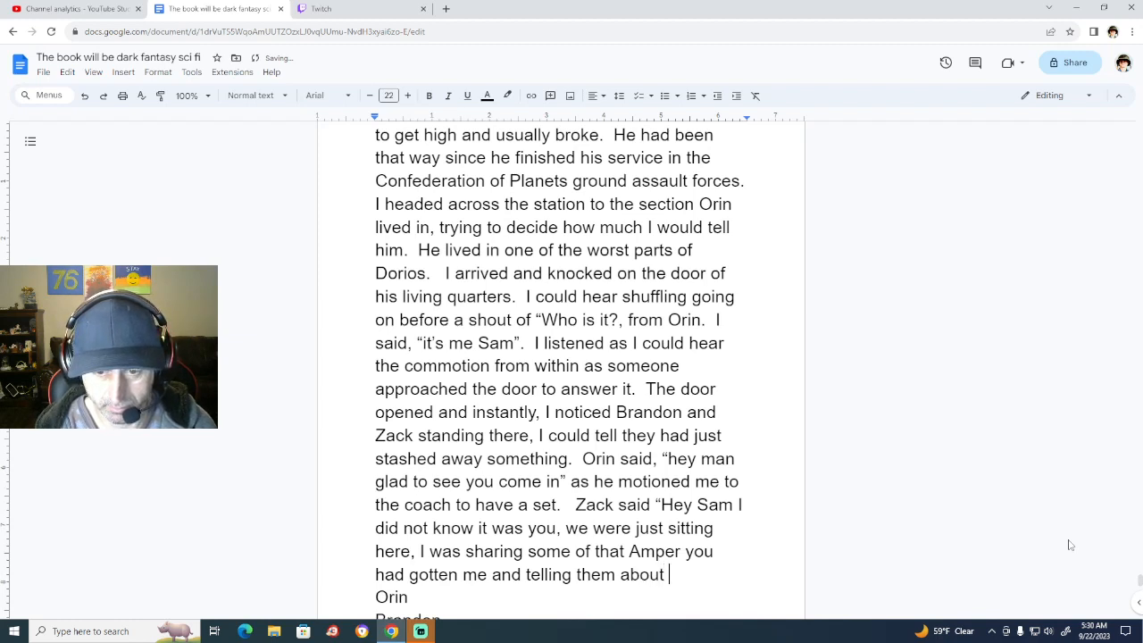
{"action": "type", "text": "y"}
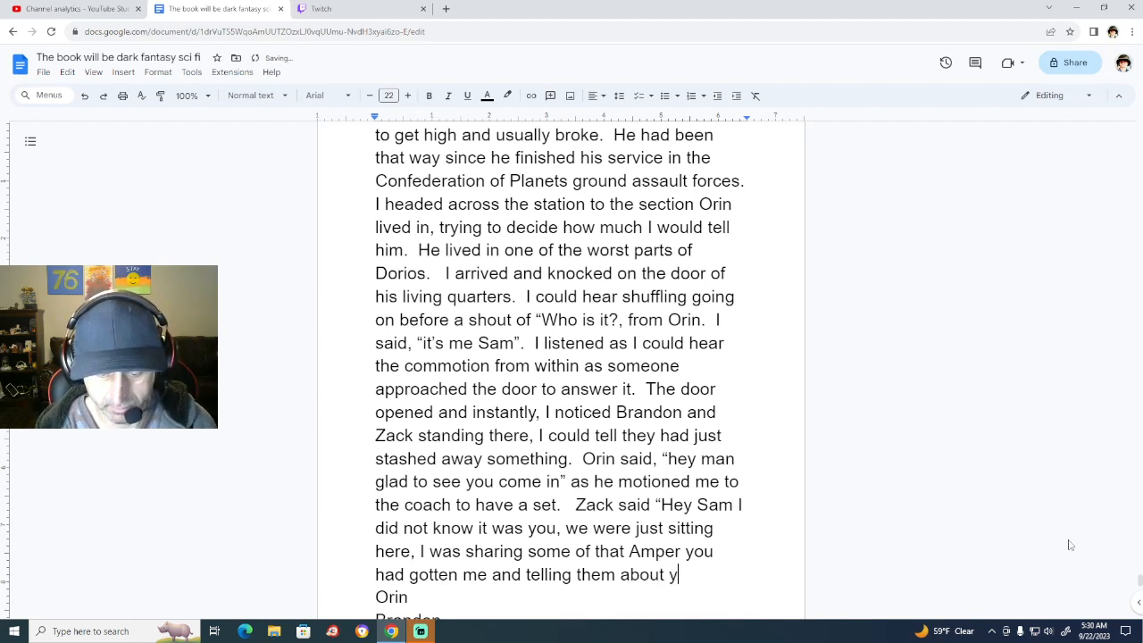
{"action": "type", "text": "ou crazy "}
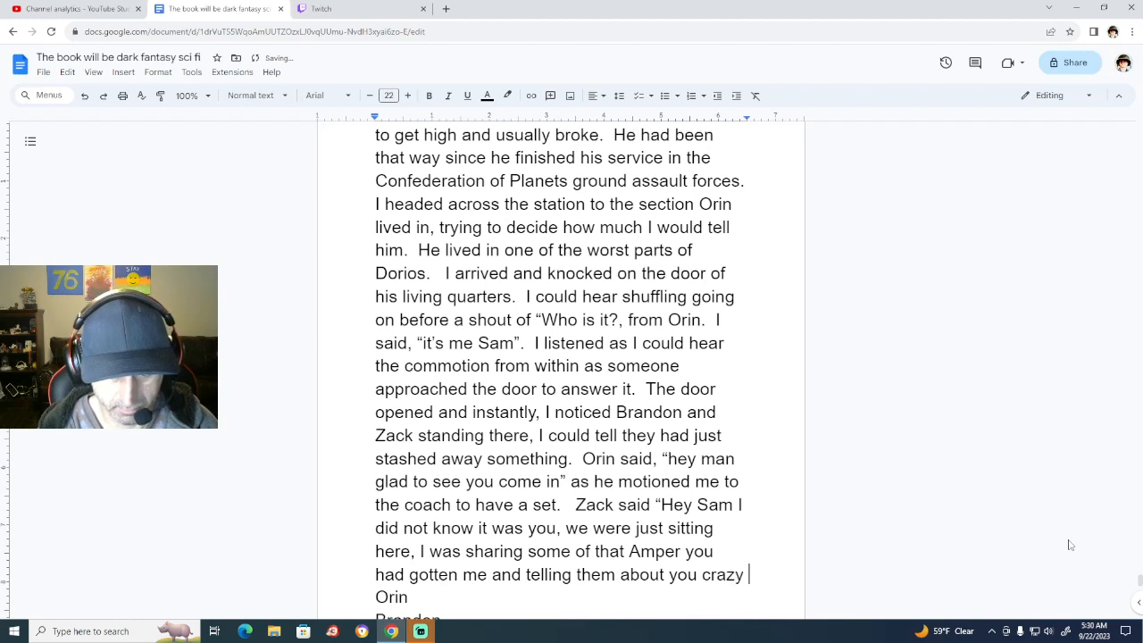
{"action": "type", "text": "story"}
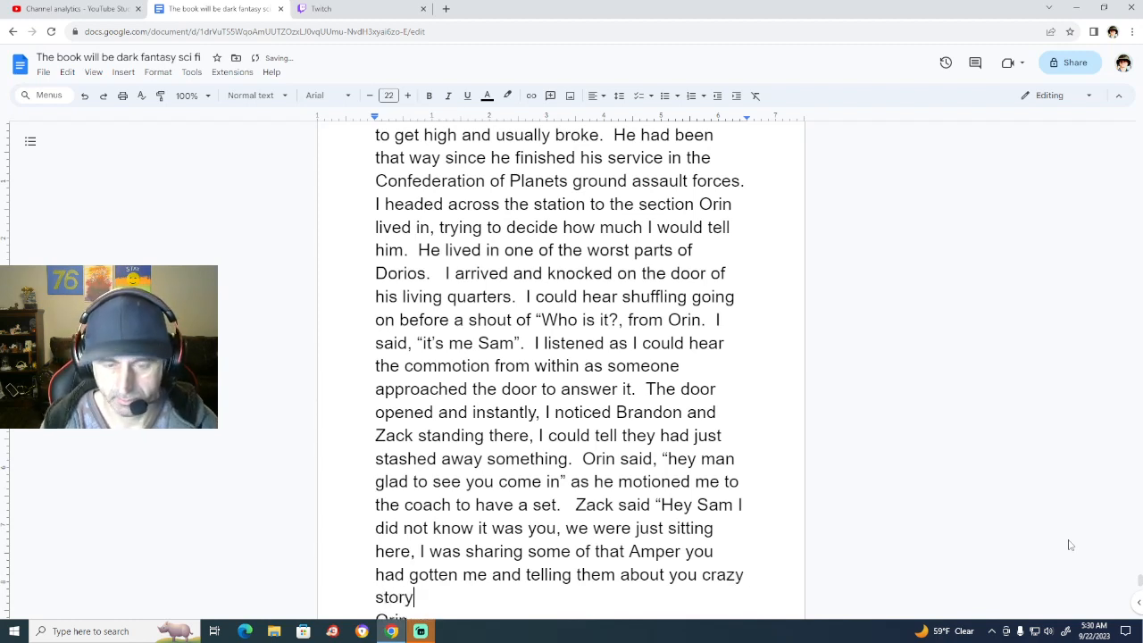
{"action": "type", "text": "\""}
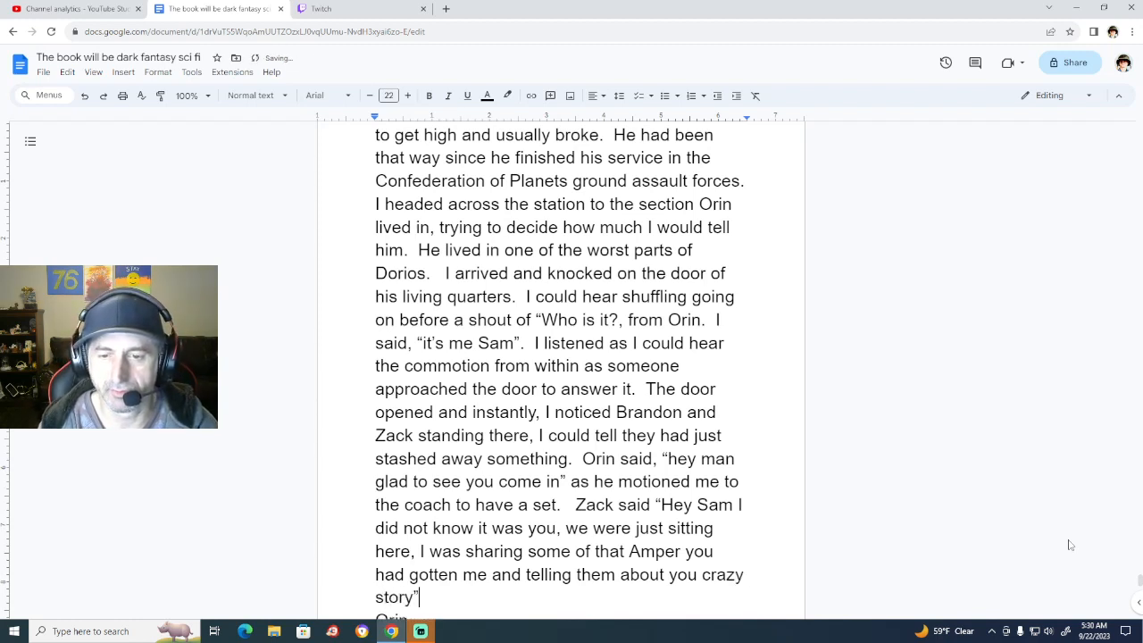
{"action": "type", "text": "."}
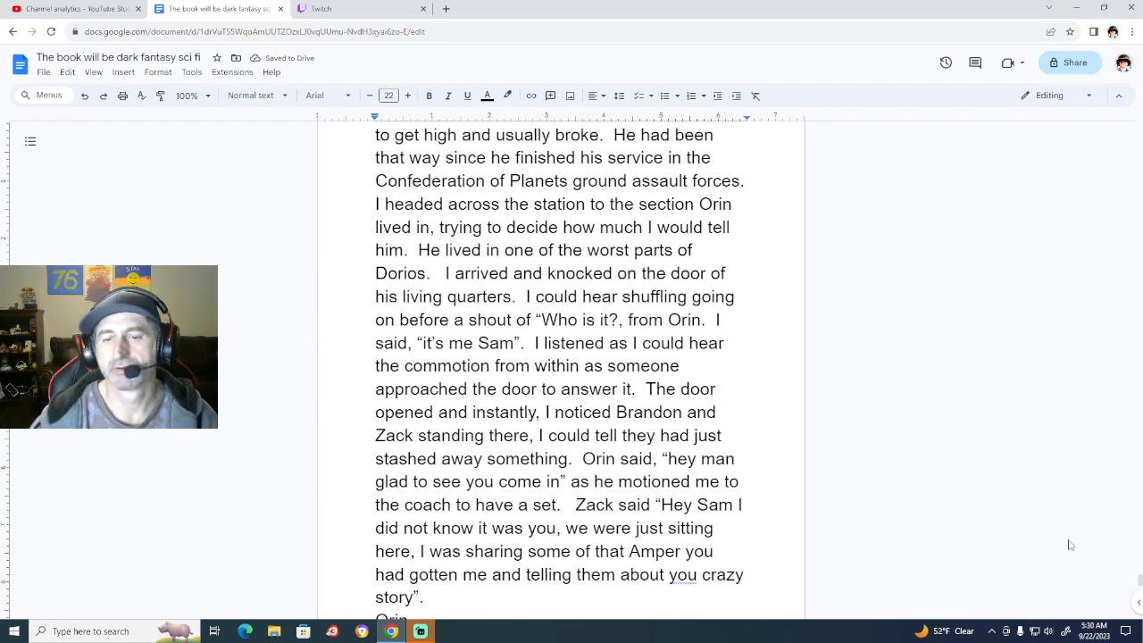
Correct "you" before "crazy story" to "your" and insert a comma after "Hey" in Zack's line.
{"action": "left_click", "coordinate": [681, 574]}
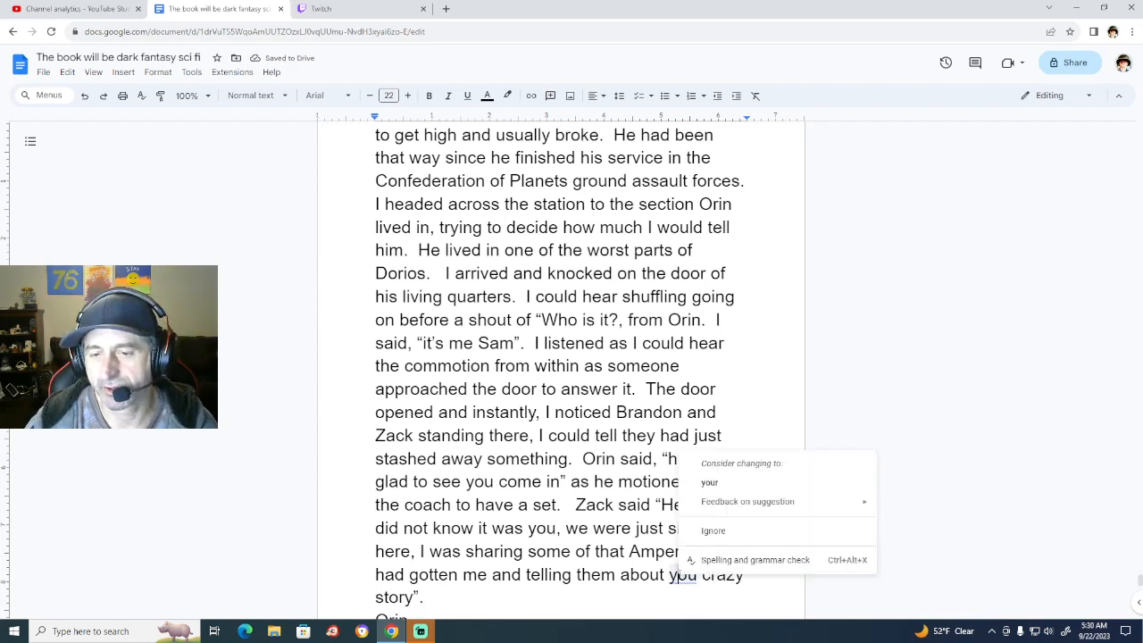
{"action": "left_click", "coordinate": [709, 482]}
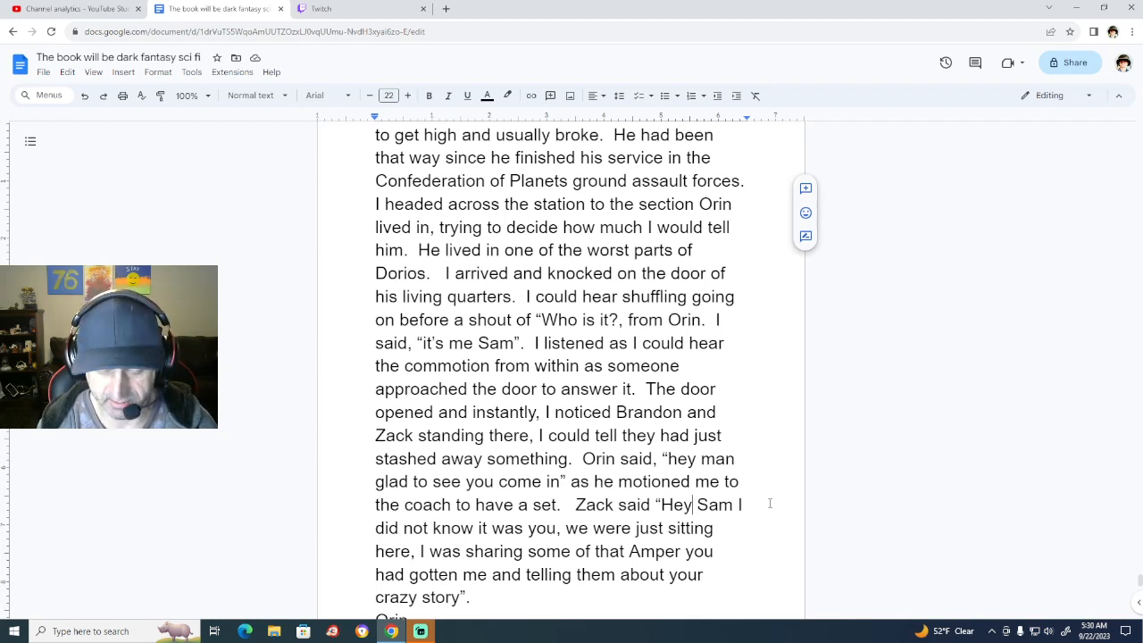
{"action": "type", "text": ","}
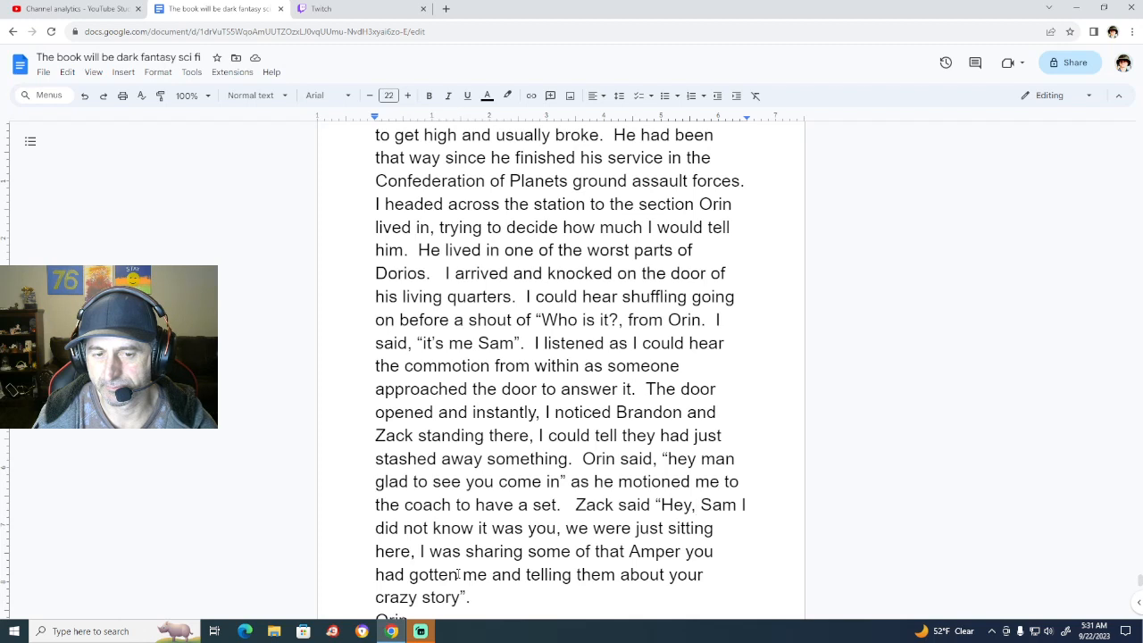
Reword "had gotten me" in Zack's line to "hooked me up with".
{"action": "left_click_drag", "start_coordinate": [459, 574], "coordinate": [376, 576]}
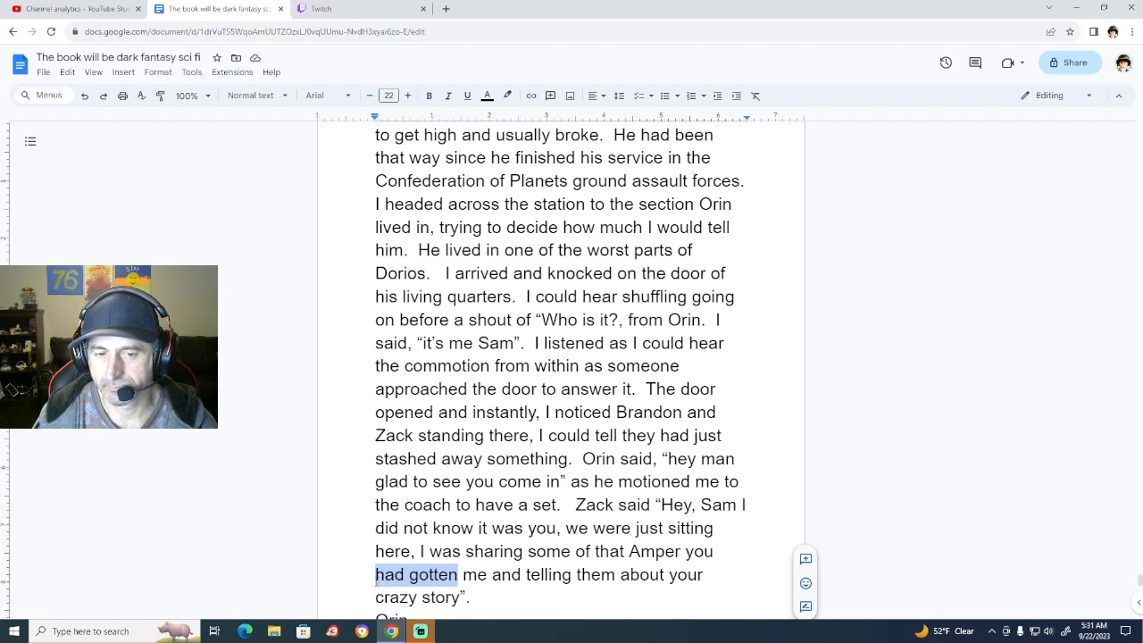
{"action": "type", "text": "hooked"}
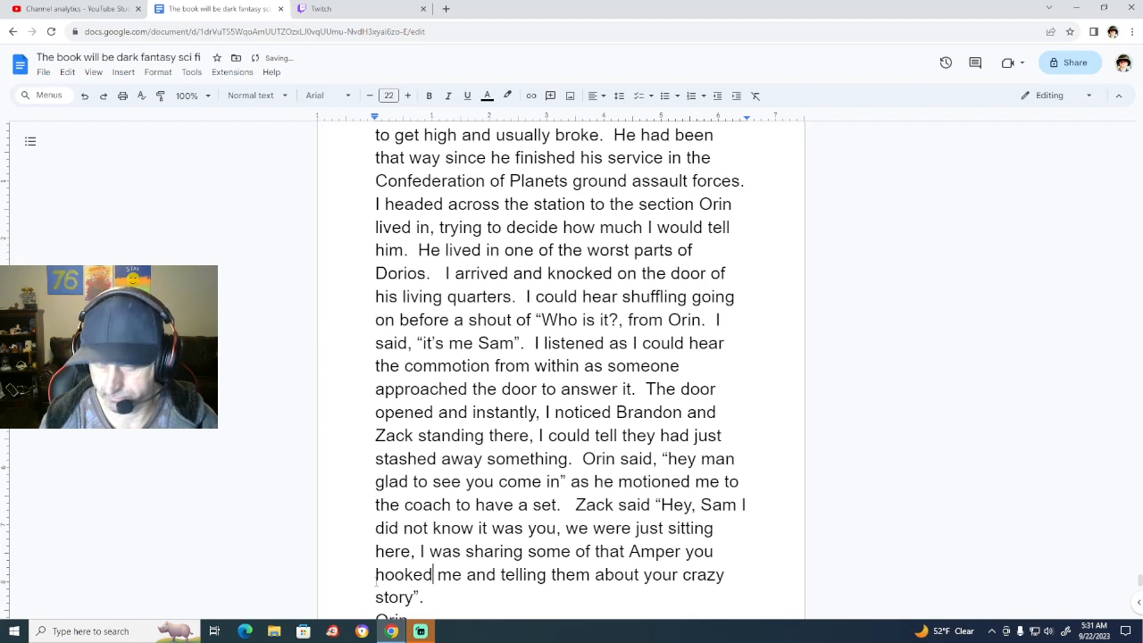
{"action": "key", "text": "Right"}
{"action": "key", "text": "Right"}
{"action": "key", "text": "Right"}
{"action": "type", "text": "up"}
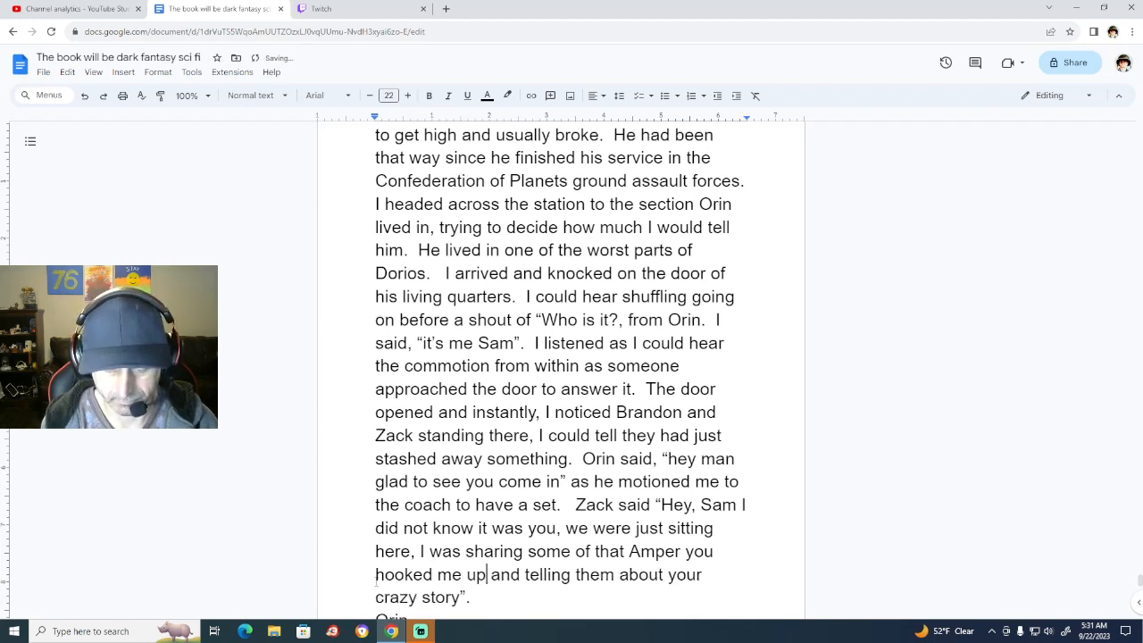
{"action": "type", "text": " with"}
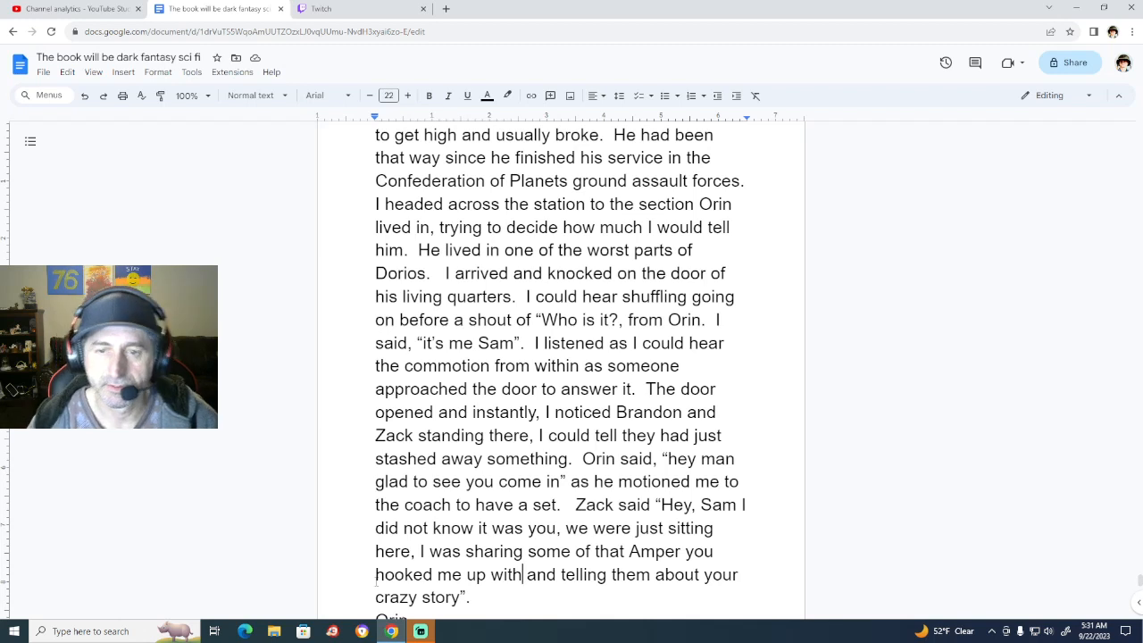
Place the insertion point after Zack's line ending in "crazy story" and review the character list and chapter notes that follow it.
{"action": "scroll", "coordinate": [376, 582], "scroll_direction": "down", "scroll_amount": 2}
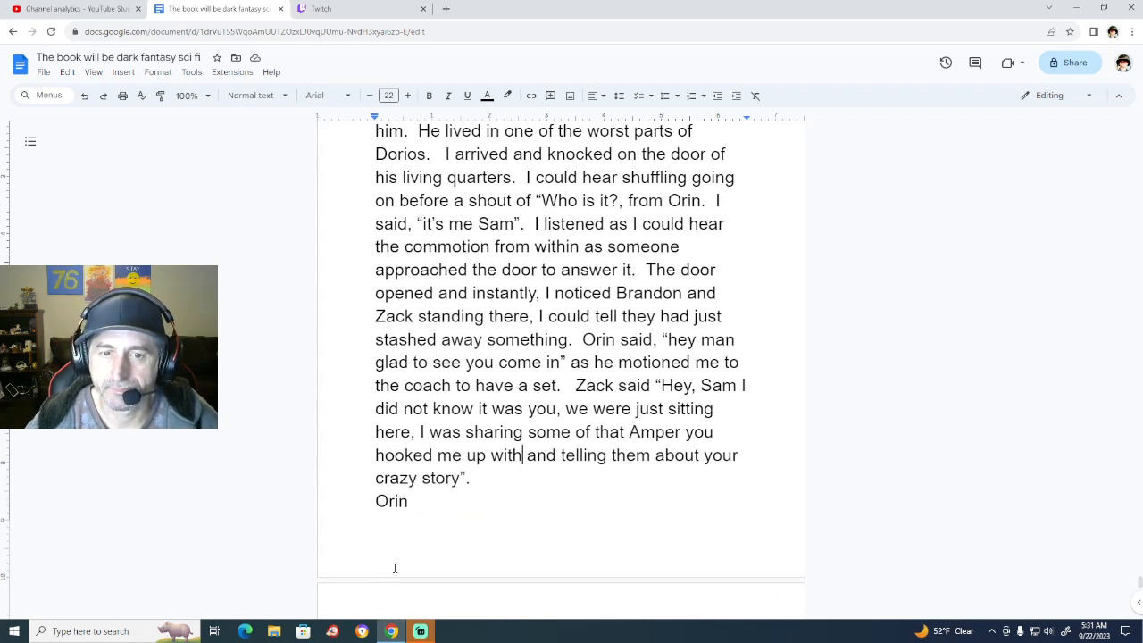
{"action": "left_click", "coordinate": [475, 490]}
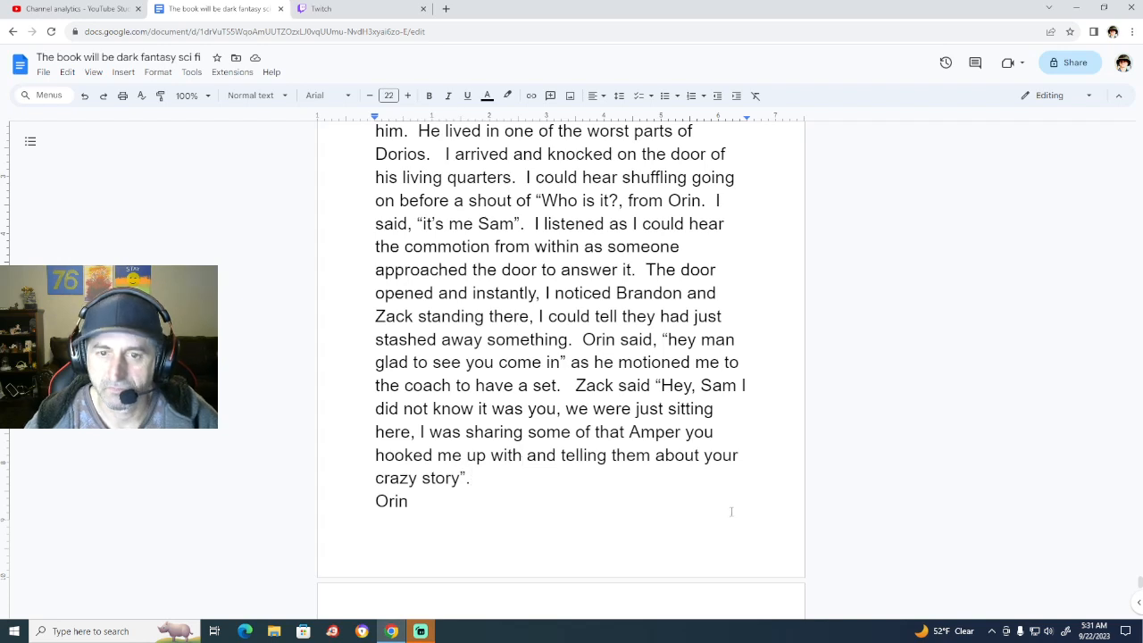
{"action": "scroll", "coordinate": [538, 479], "scroll_direction": "down", "scroll_amount": 3}
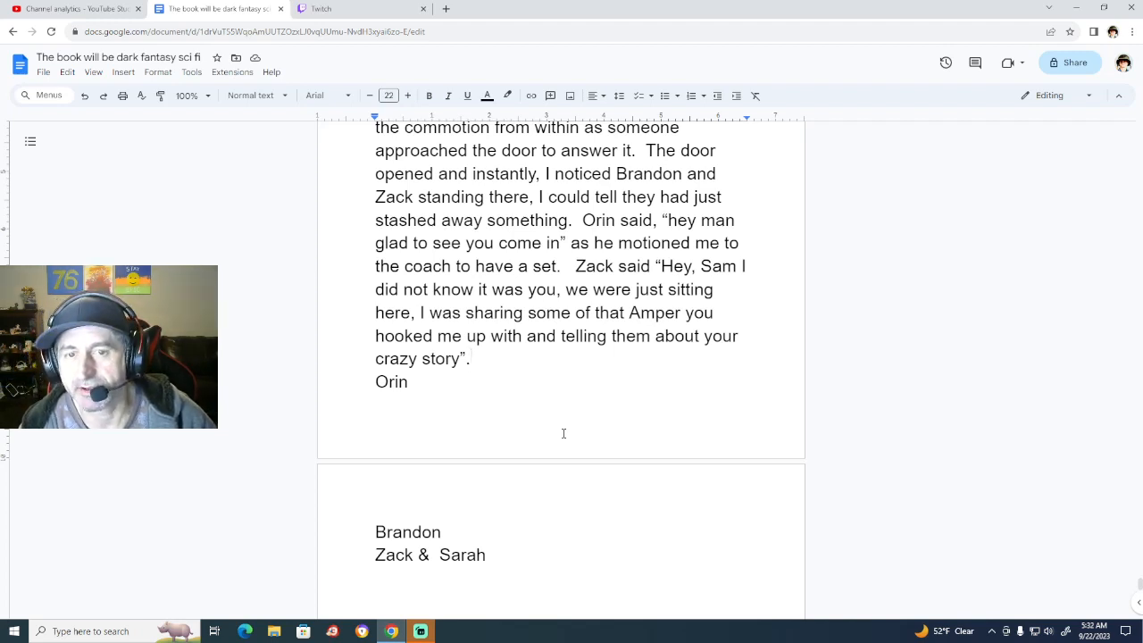
{"action": "scroll", "coordinate": [564, 434], "scroll_direction": "down", "scroll_amount": 4}
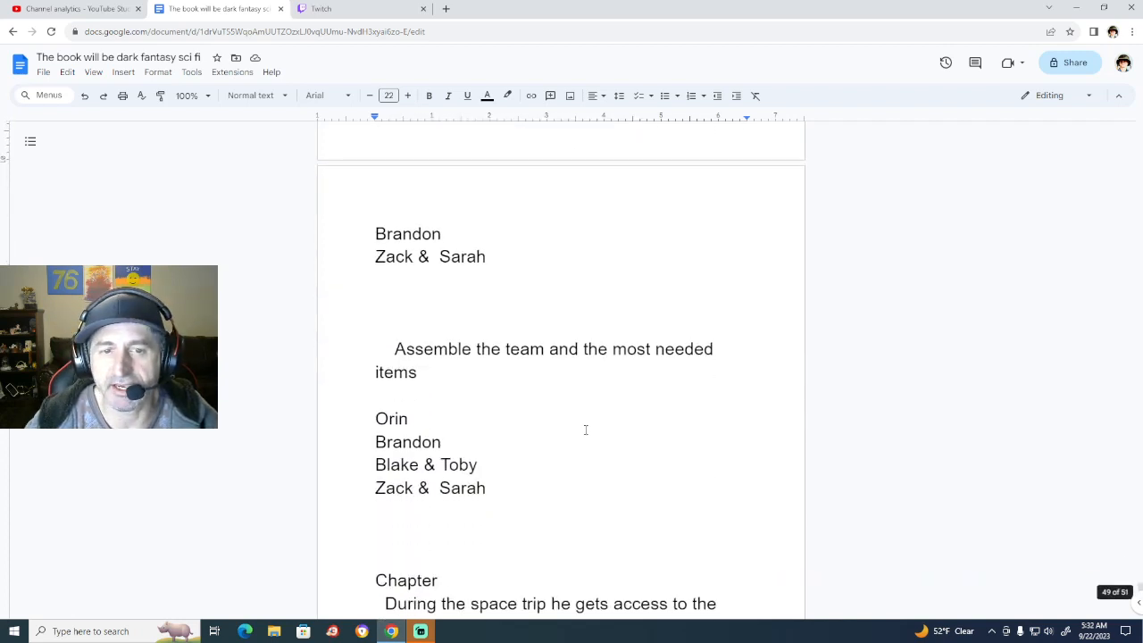
{"action": "scroll", "coordinate": [571, 419], "scroll_direction": "down", "scroll_amount": 1}
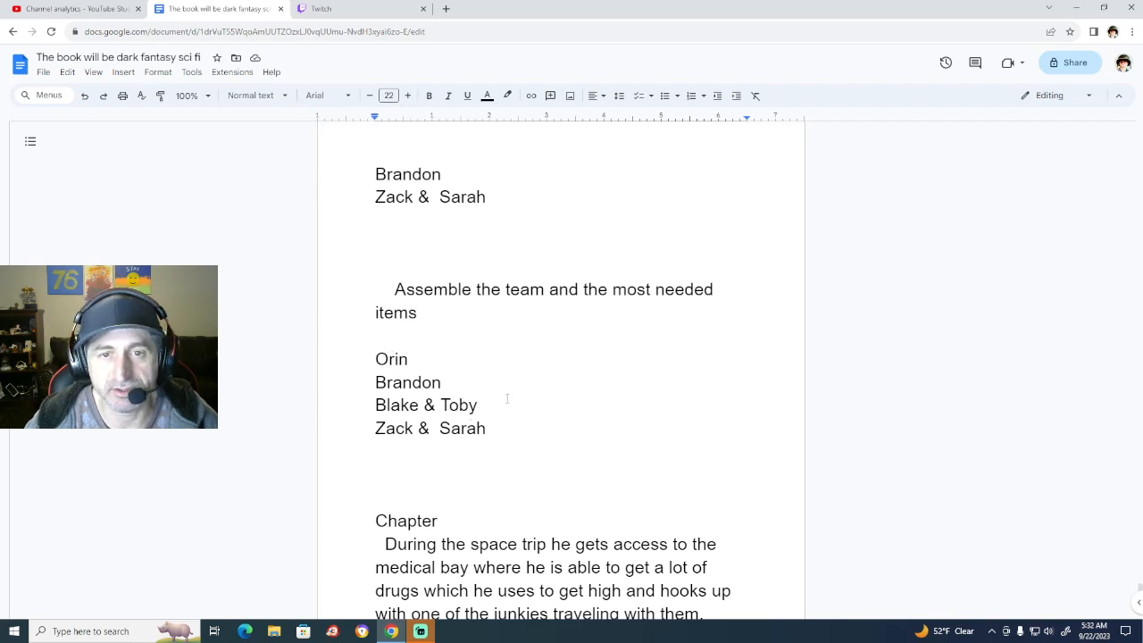
{"action": "scroll", "coordinate": [506, 399], "scroll_direction": "up", "scroll_amount": 1}
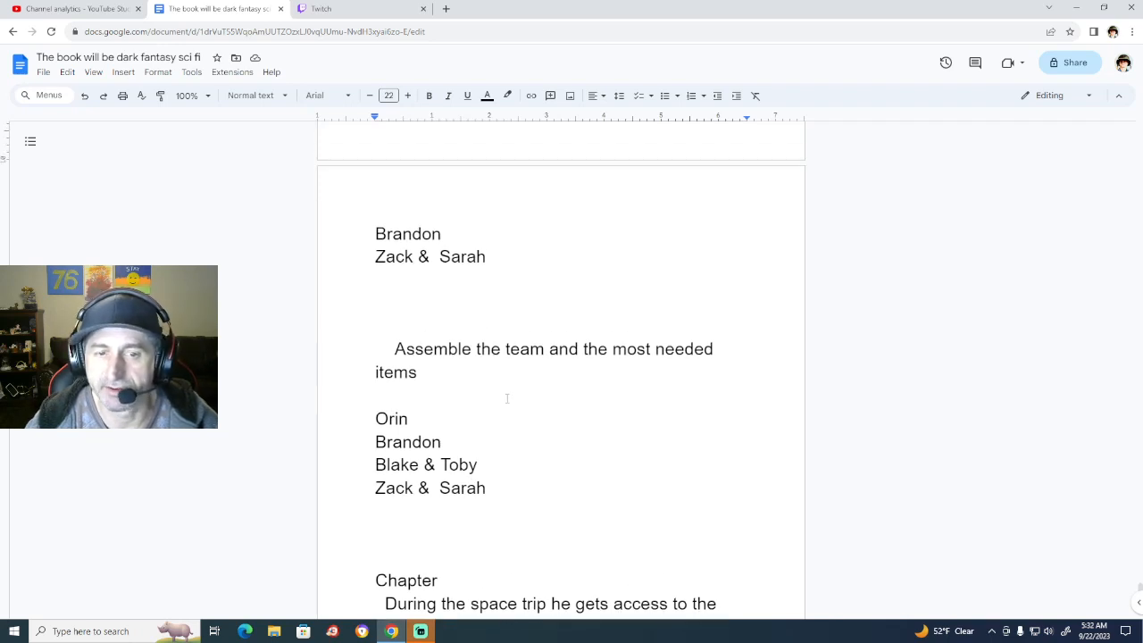
{"action": "scroll", "coordinate": [506, 398], "scroll_direction": "up", "scroll_amount": 4}
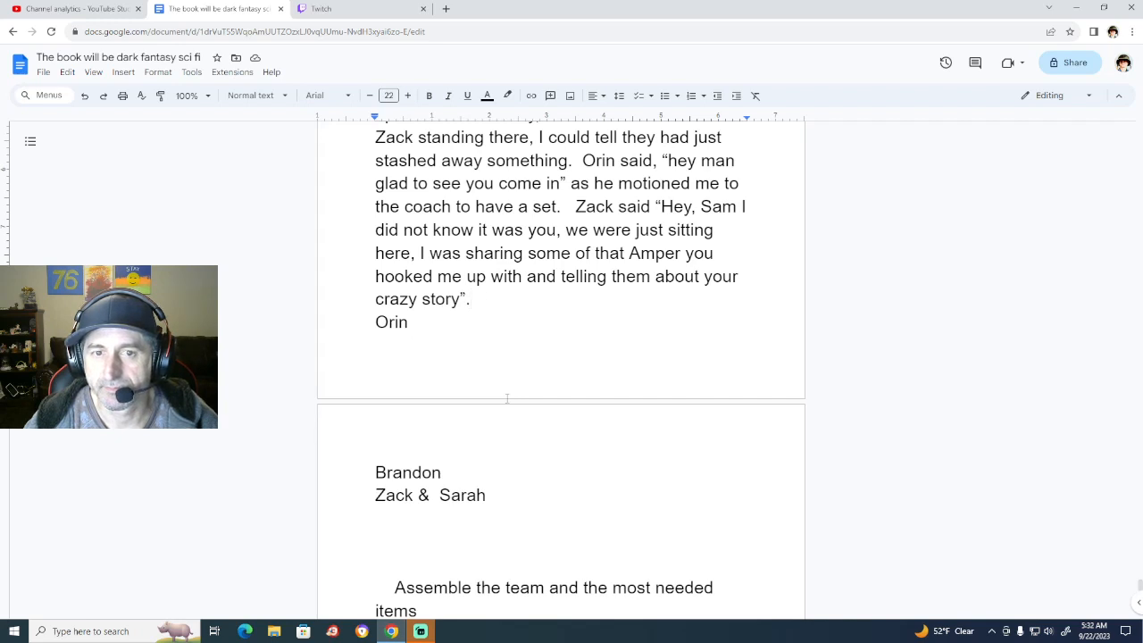
{"action": "scroll", "coordinate": [507, 399], "scroll_direction": "up", "scroll_amount": 2}
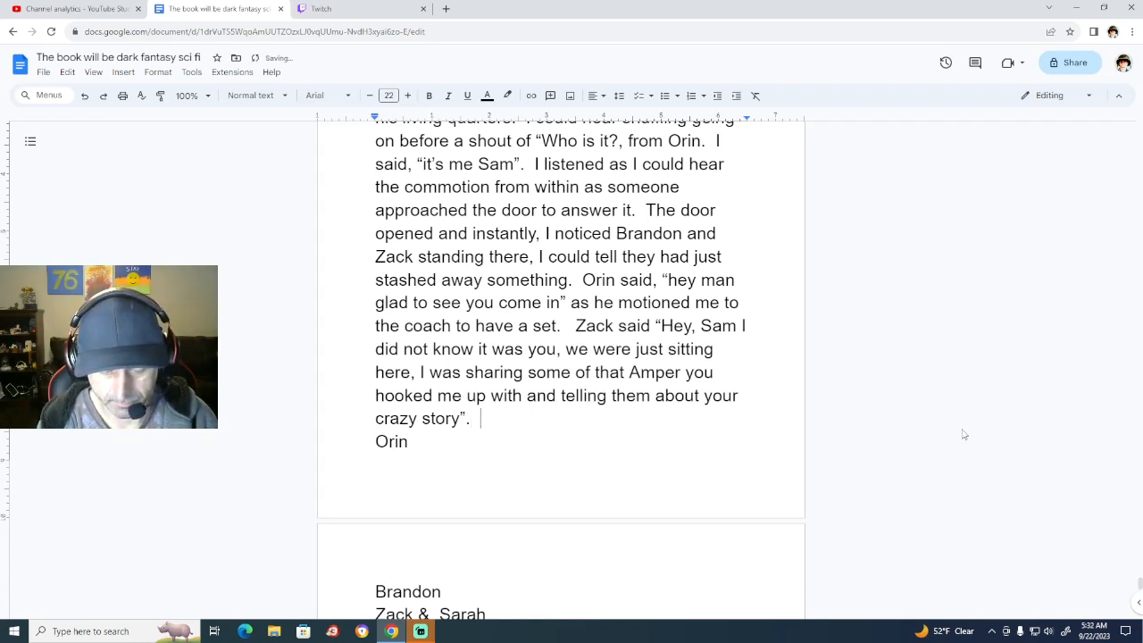
{"action": "type", "text": "Brandon "}
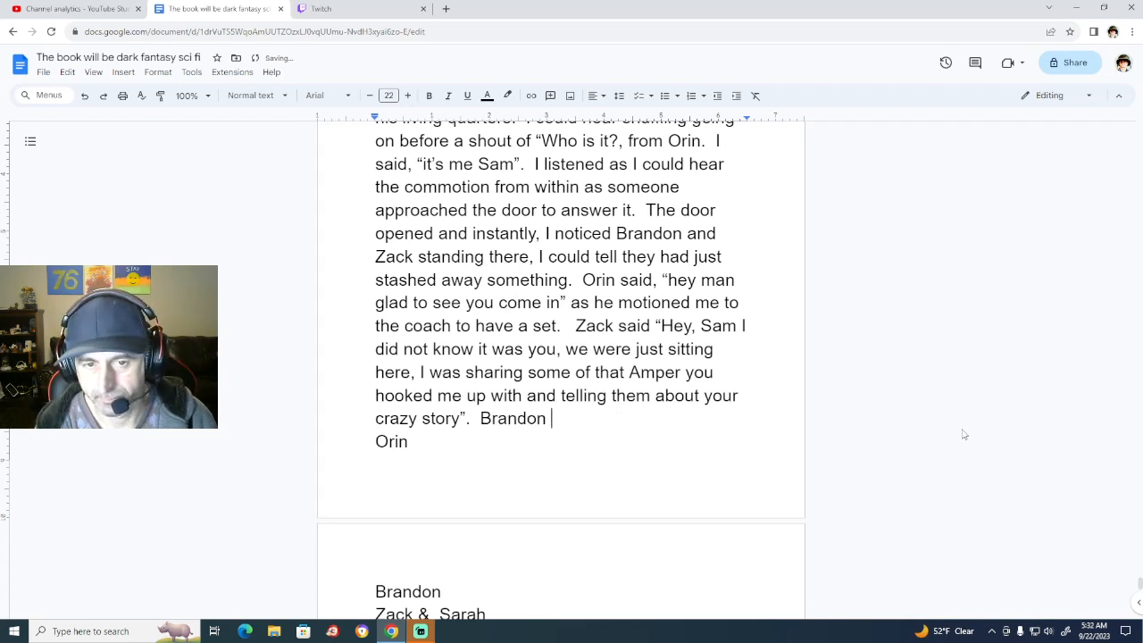
{"action": "type", "text": "asked"}
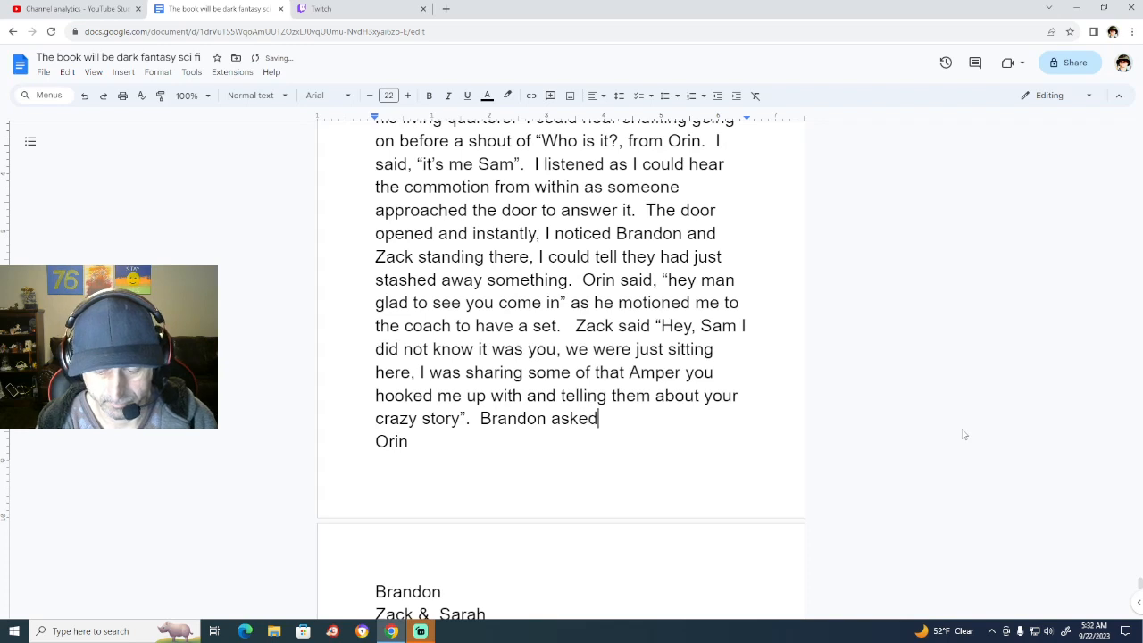
{"action": "type", "text": "\""}
{"action": "key", "text": "BackSpace"}
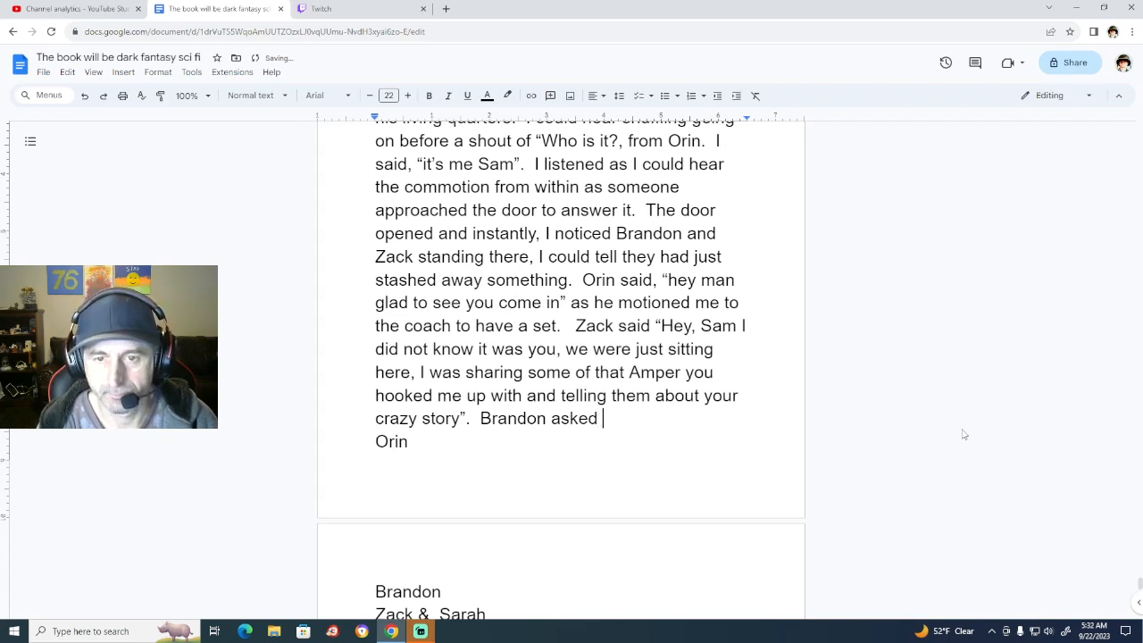
{"action": "type", "text": "\""}
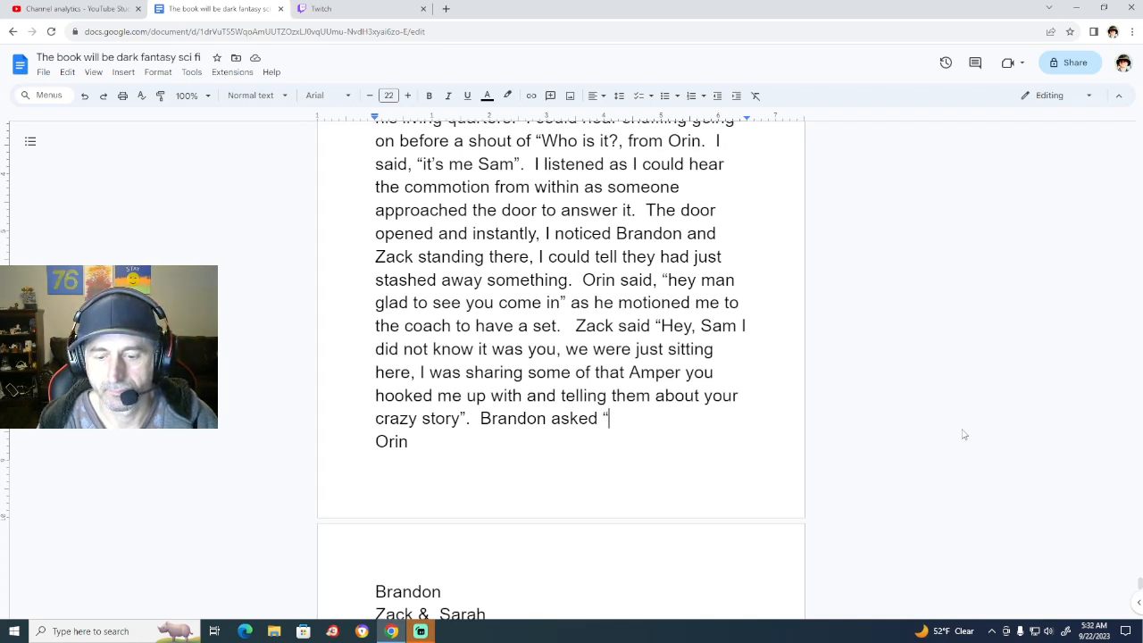
{"action": "key", "text": "BackSpace"}
{"action": "key", "text": "BackSpace"}
{"action": "key", "text": "BackSpace"}
{"action": "key", "text": "BackSpace"}
{"action": "key", "text": "BackSpace"}
{"action": "key", "text": "BackSpace"}
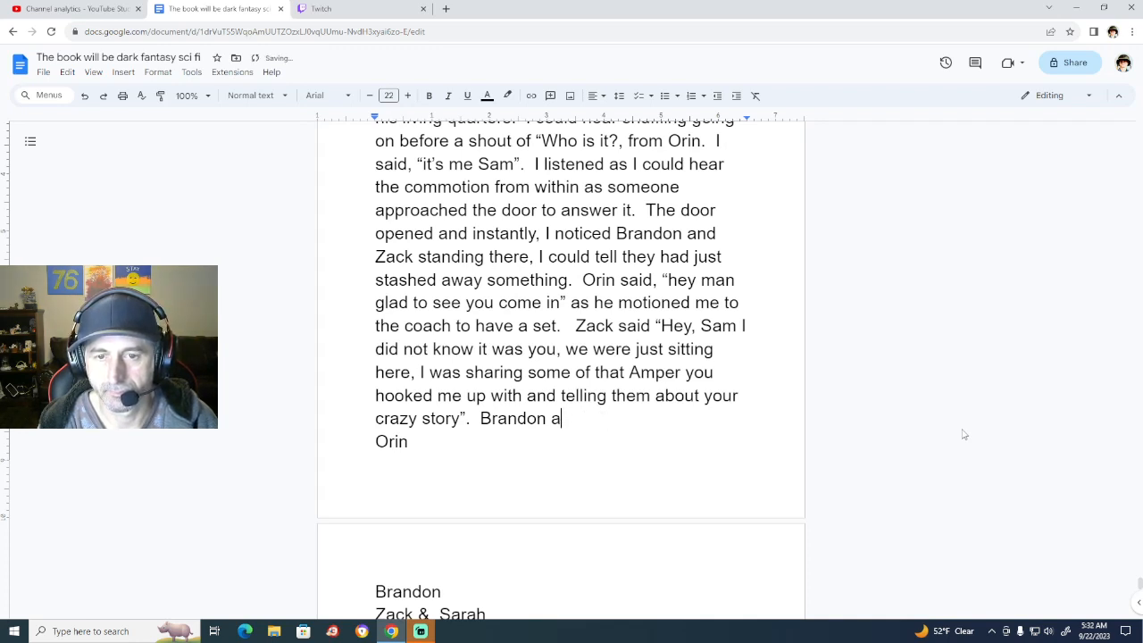
{"action": "key", "text": "BackSpace"}
{"action": "key", "text": "BackSpace"}
{"action": "key", "text": "BackSpace"}
{"action": "key", "text": "BackSpace"}
{"action": "key", "text": "BackSpace"}
{"action": "key", "text": "BackSpace"}
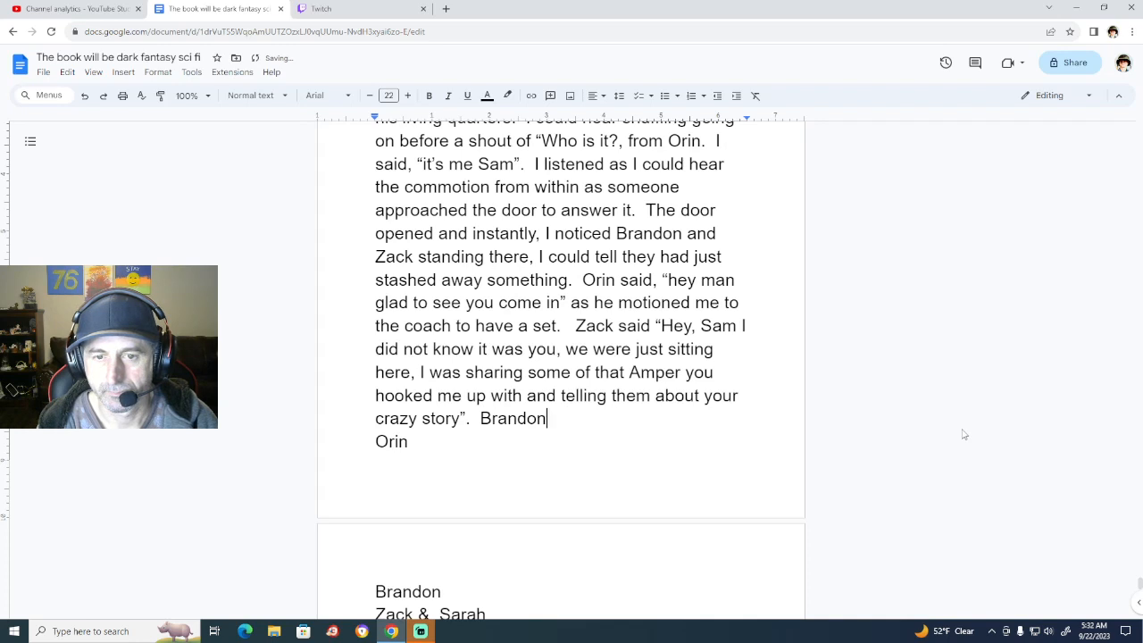
{"action": "key", "text": "BackSpace"}
{"action": "key", "text": "BackSpace"}
{"action": "key", "text": "BackSpace"}
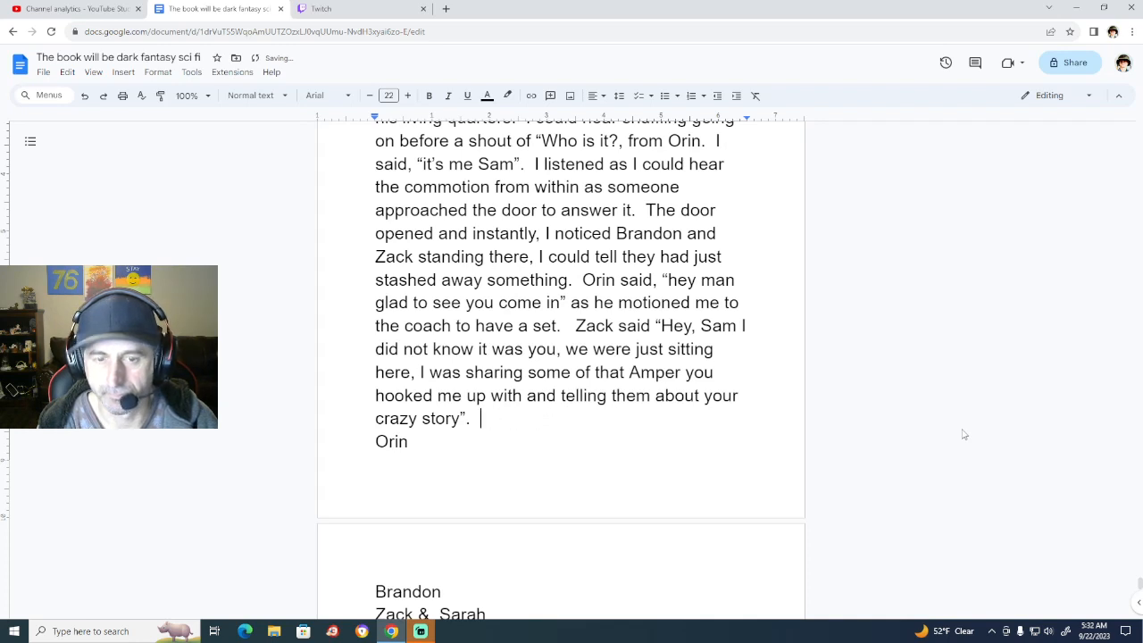
Start Brandon's line of dialogue after Zack's with: Brandon asked, “So.
{"action": "type", "text": "Brandon "}
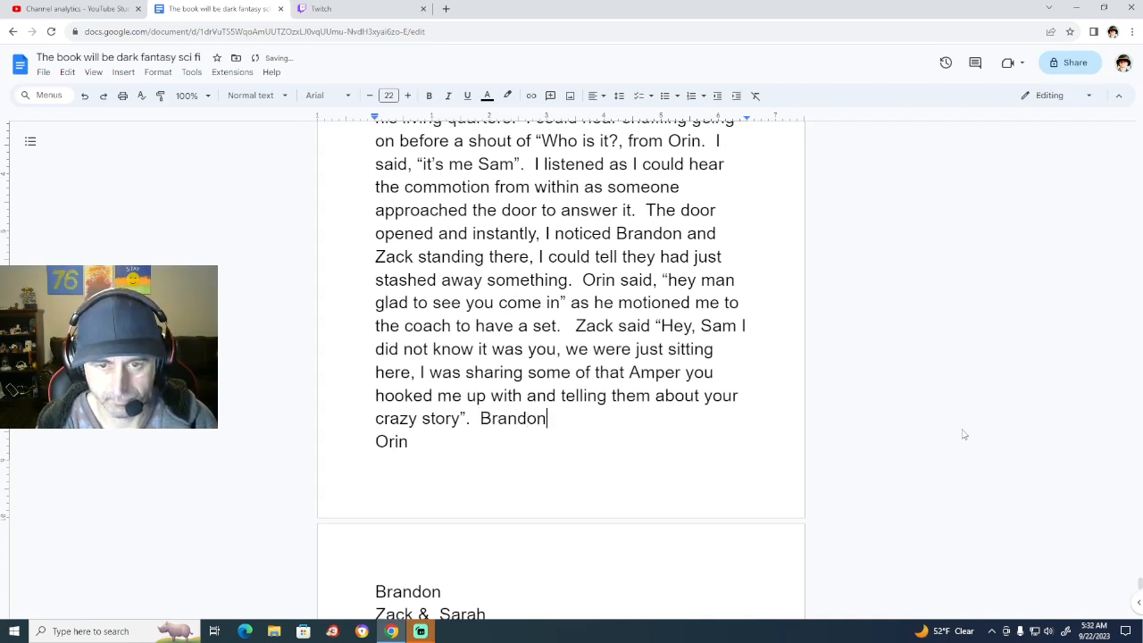
{"action": "type", "text": "asked"}
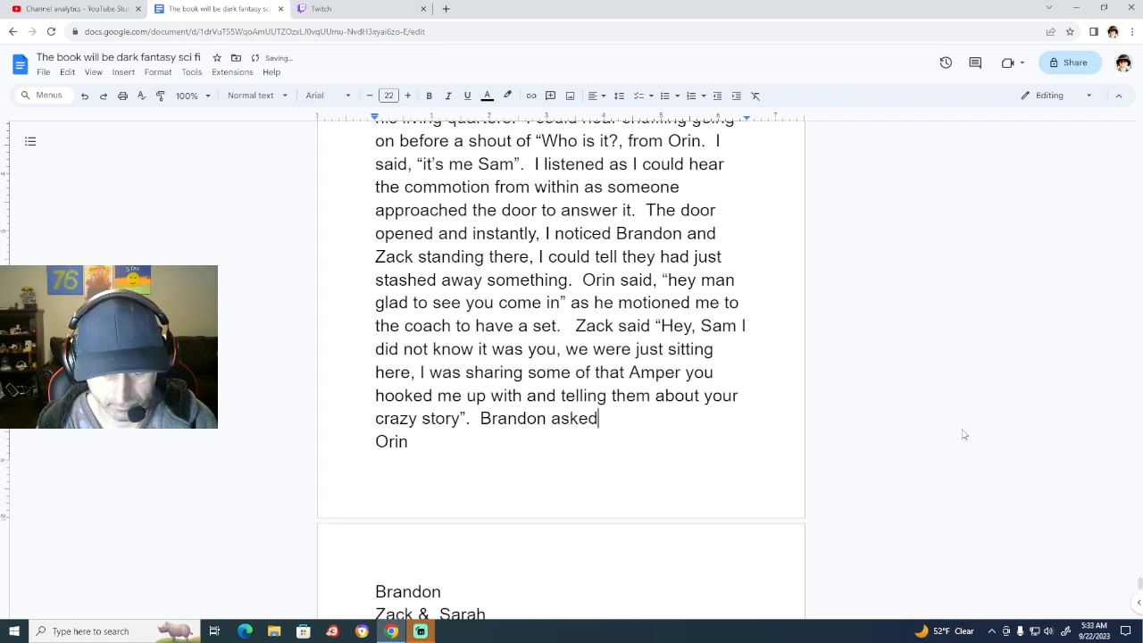
{"action": "type", "text": ", "}
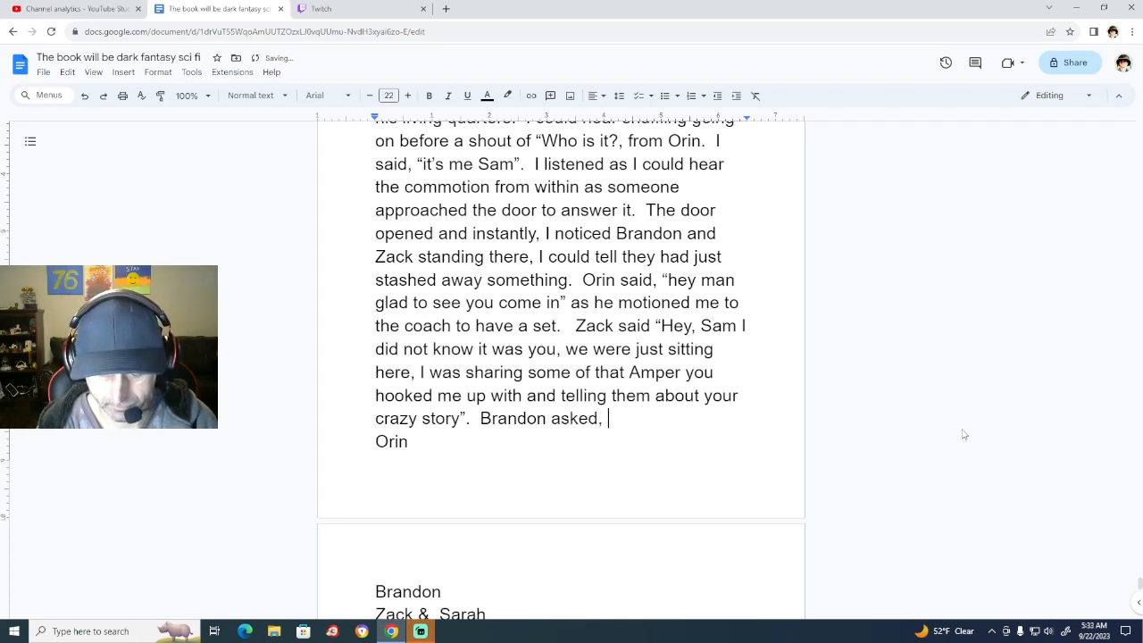
{"action": "type", "text": "\"S"}
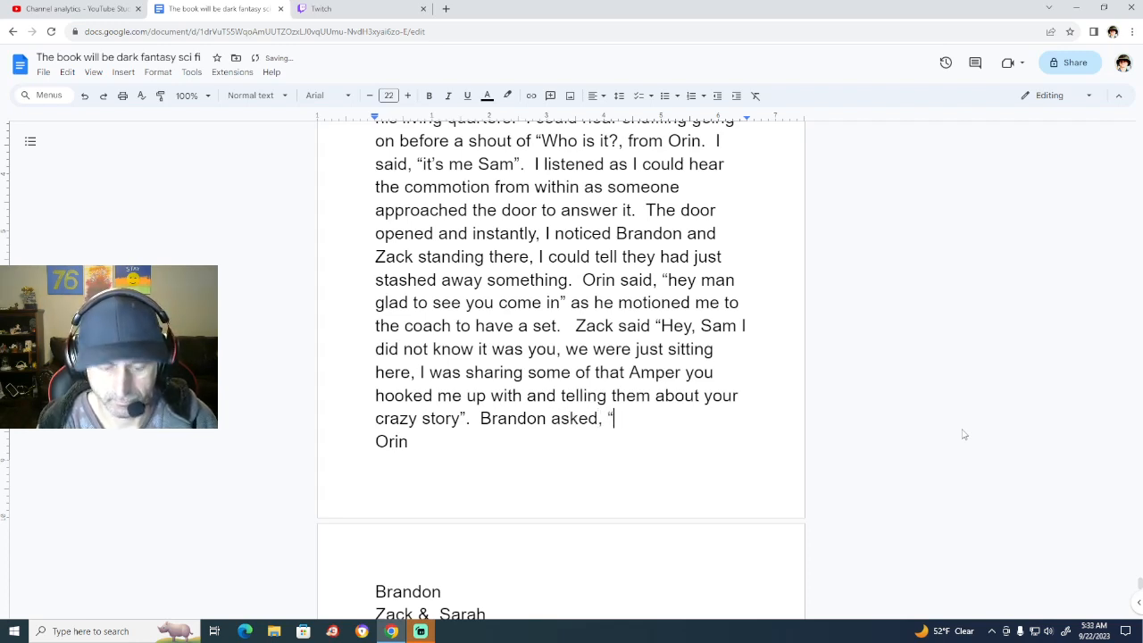
{"action": "type", "text": "o"}
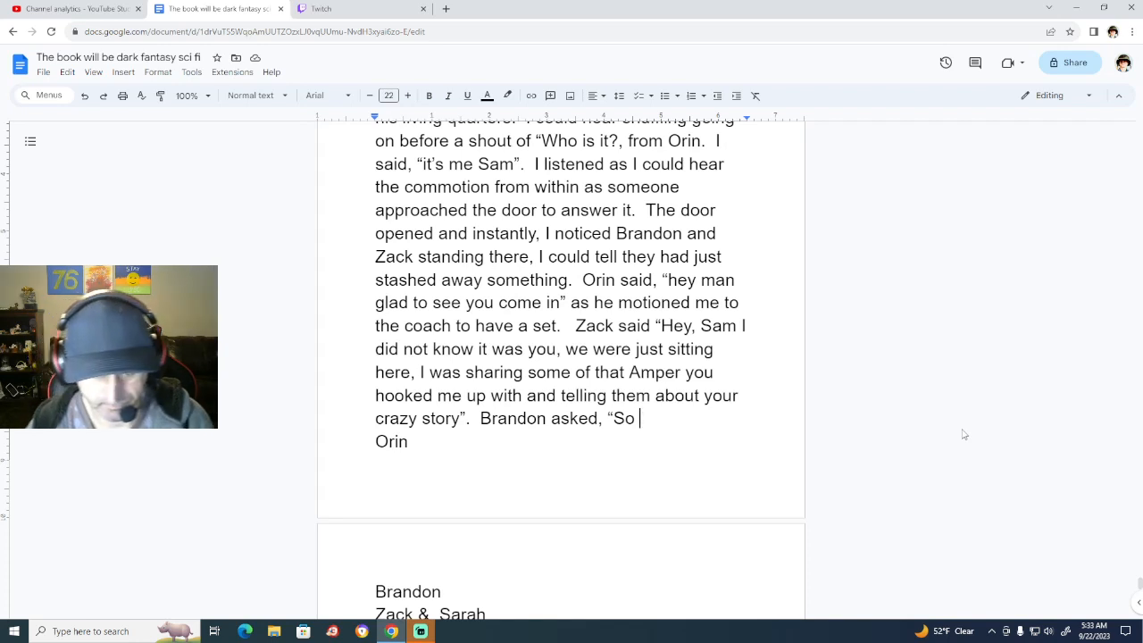
Complete Brandon's question with "what was it like getting to do a job for a corporate guy", ending it with a closing quotation mark and question mark.
{"action": "type", "text": "what was i"}
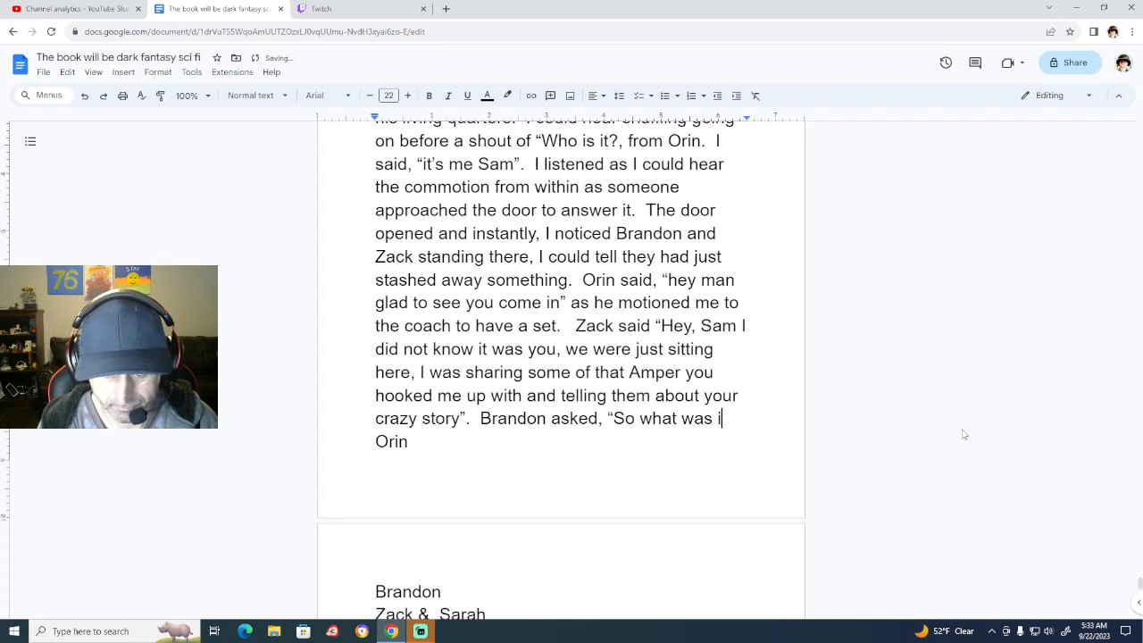
{"action": "type", "text": "t like g"}
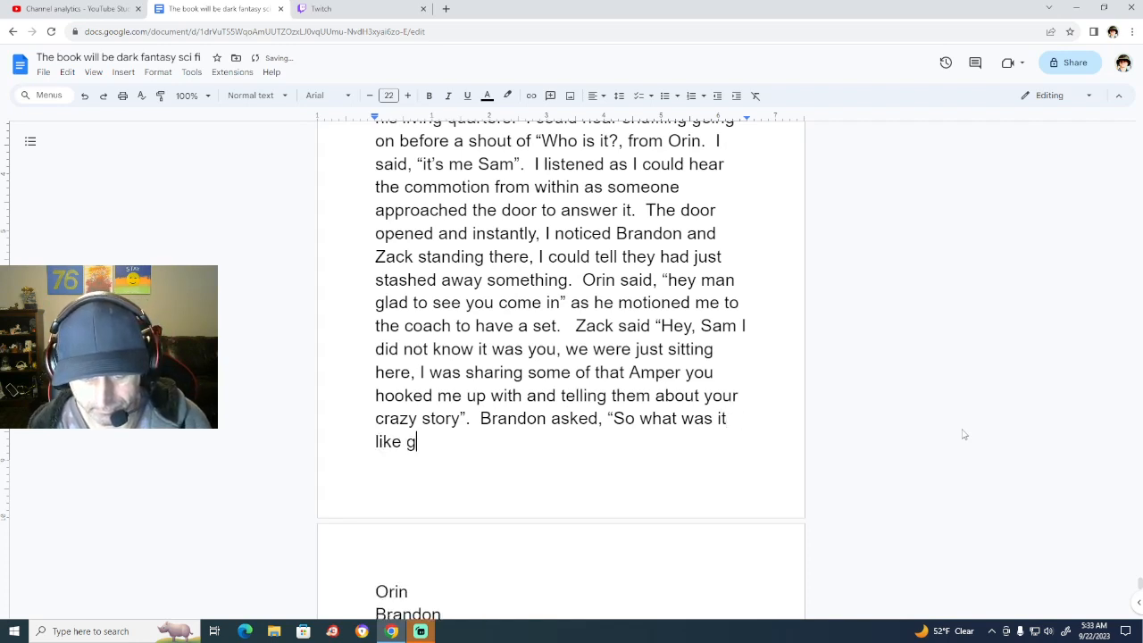
{"action": "type", "text": "etting "}
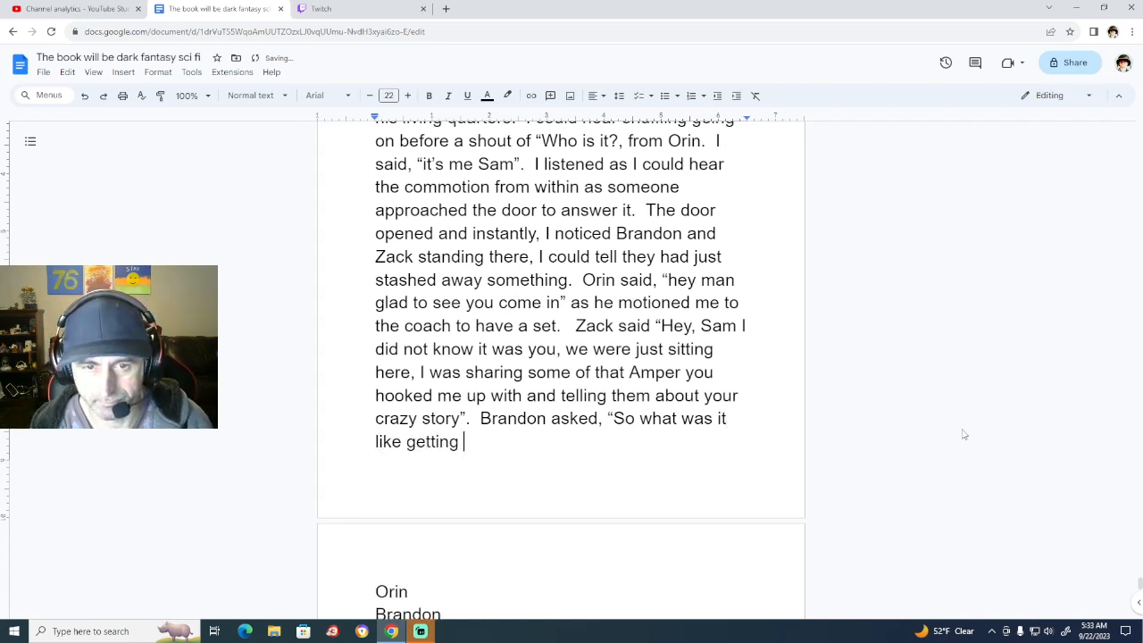
{"action": "type", "text": "to "}
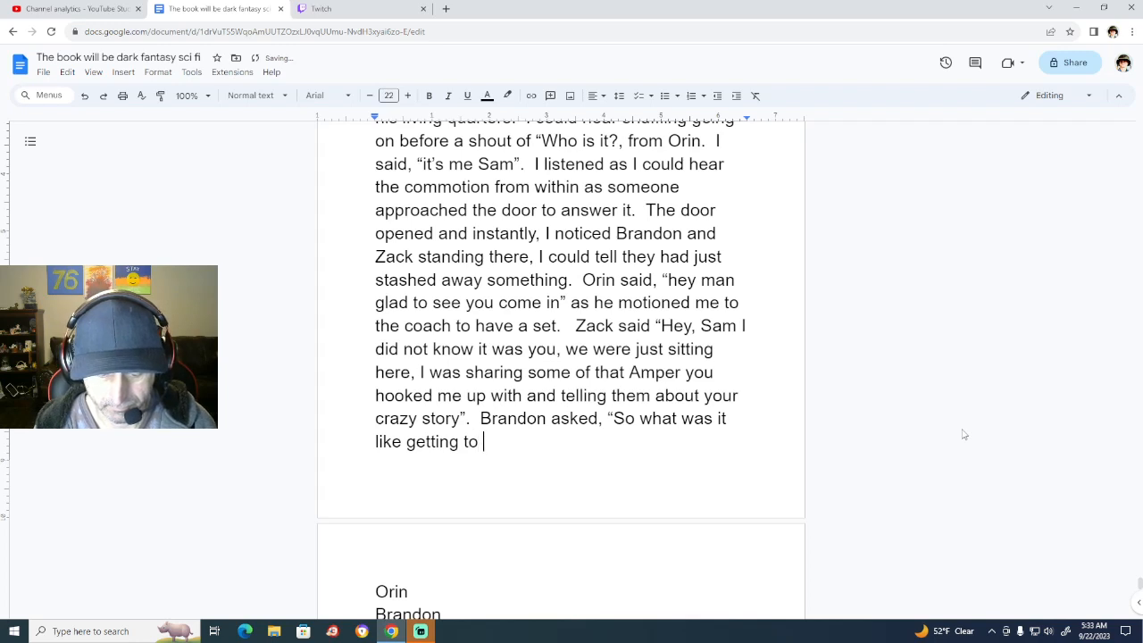
{"action": "type", "text": "do a "}
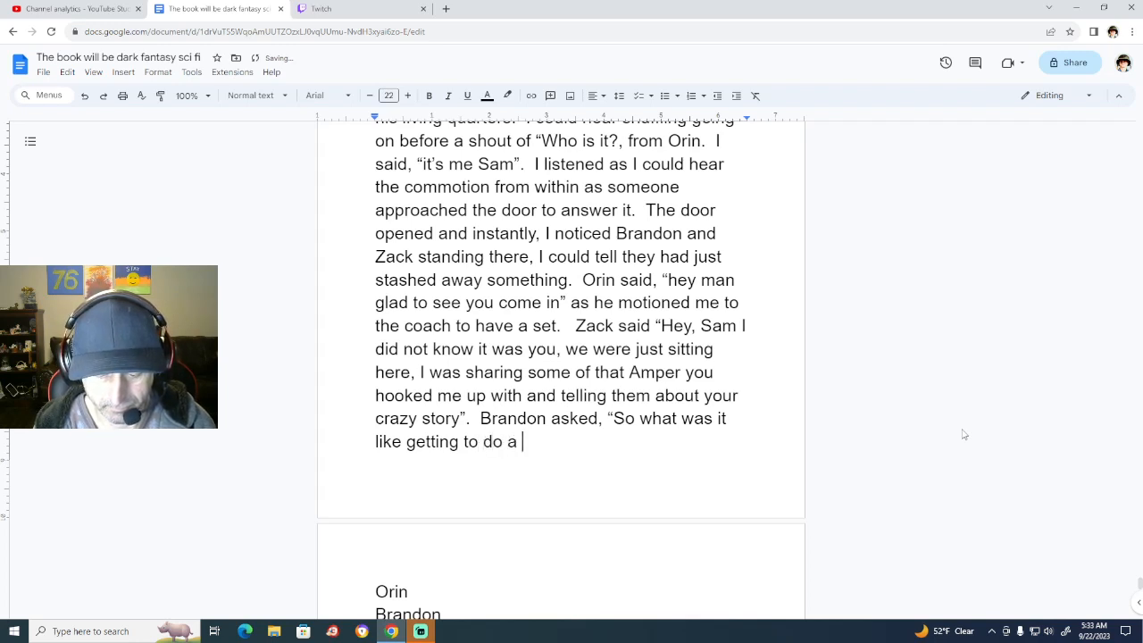
{"action": "type", "text": "job fo"}
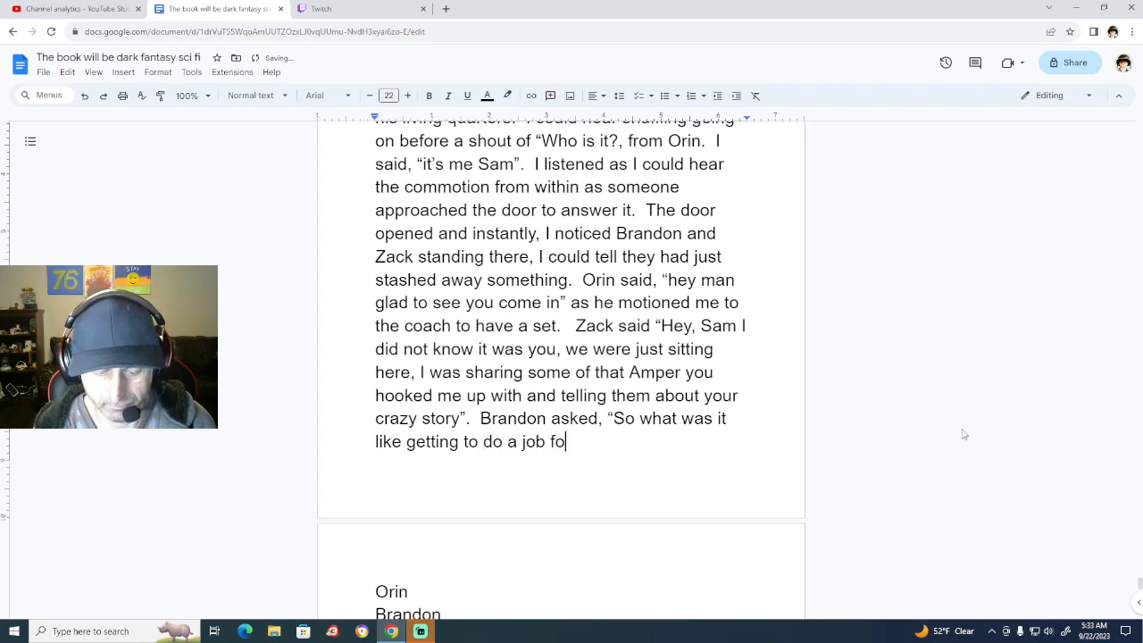
{"action": "type", "text": "r a "}
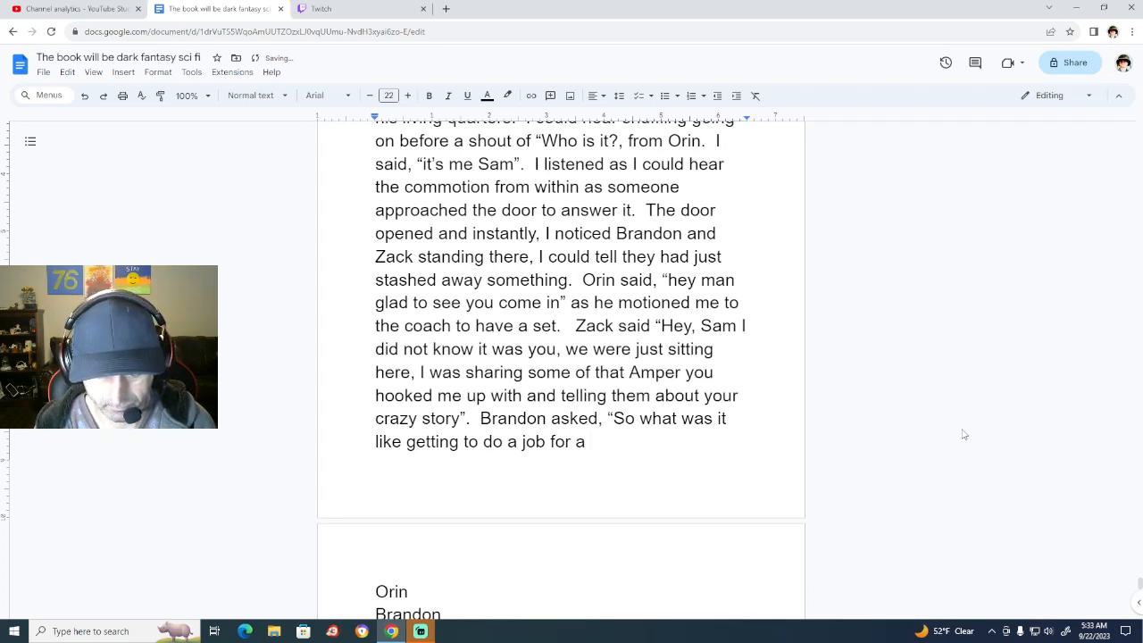
{"action": "type", "text": "corporate"}
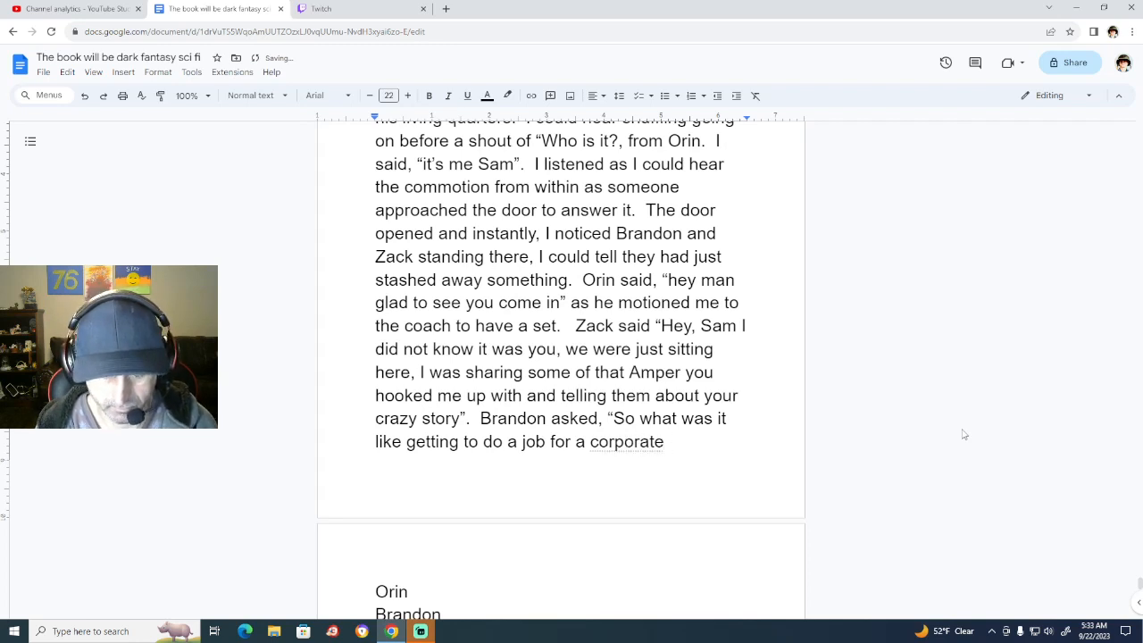
{"action": "type", "text": " guy"}
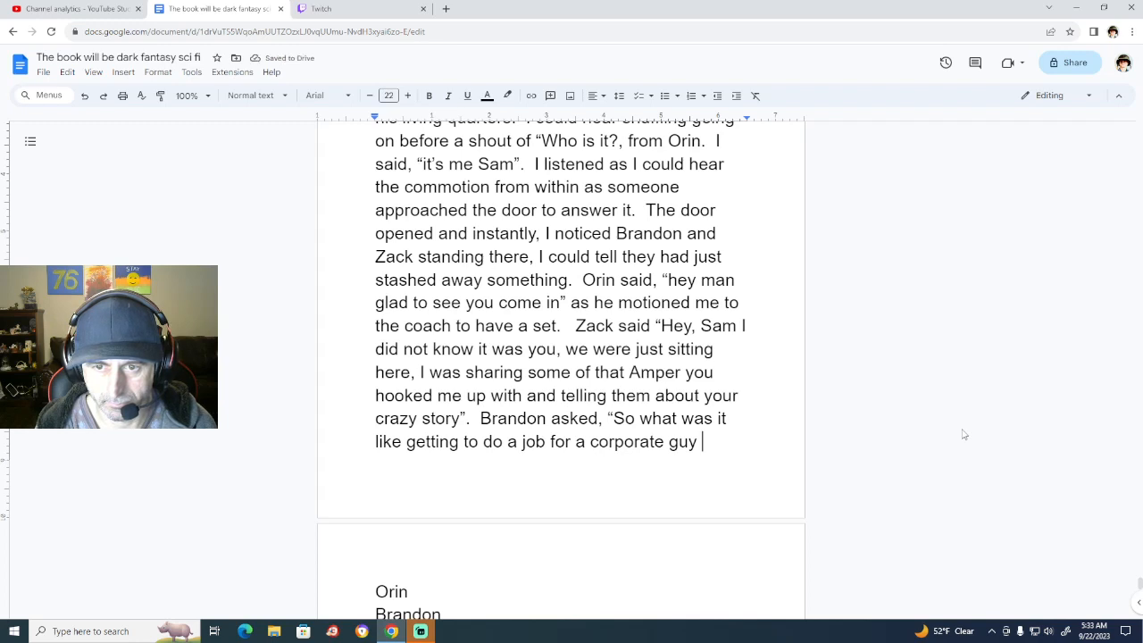
{"action": "key", "text": "BackSpace"}
{"action": "type", "text": "\""}
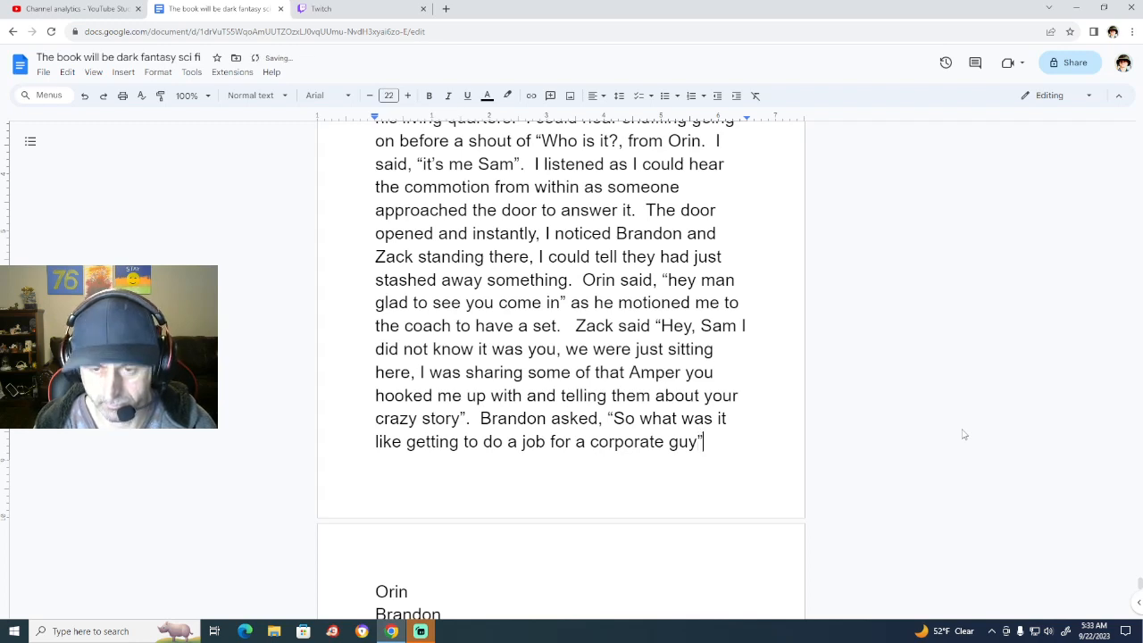
{"action": "type", "text": "?"}
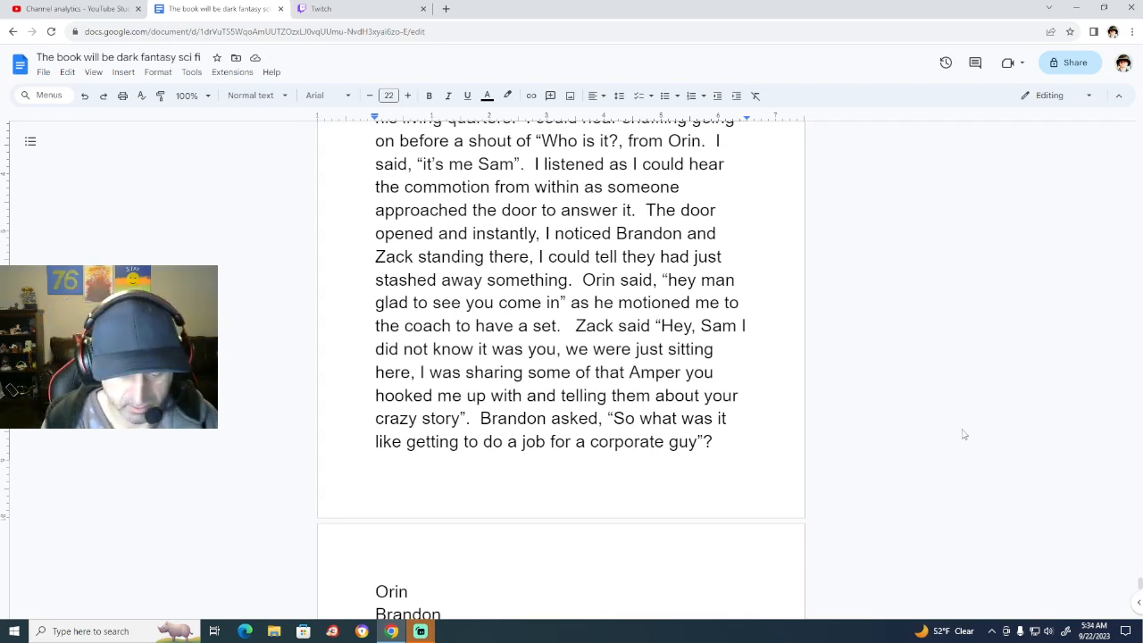
After Brandon's question, start a narration sentence with: Brandon always wanted to know details of some kind,.
{"action": "type", "text": "Brandon "}
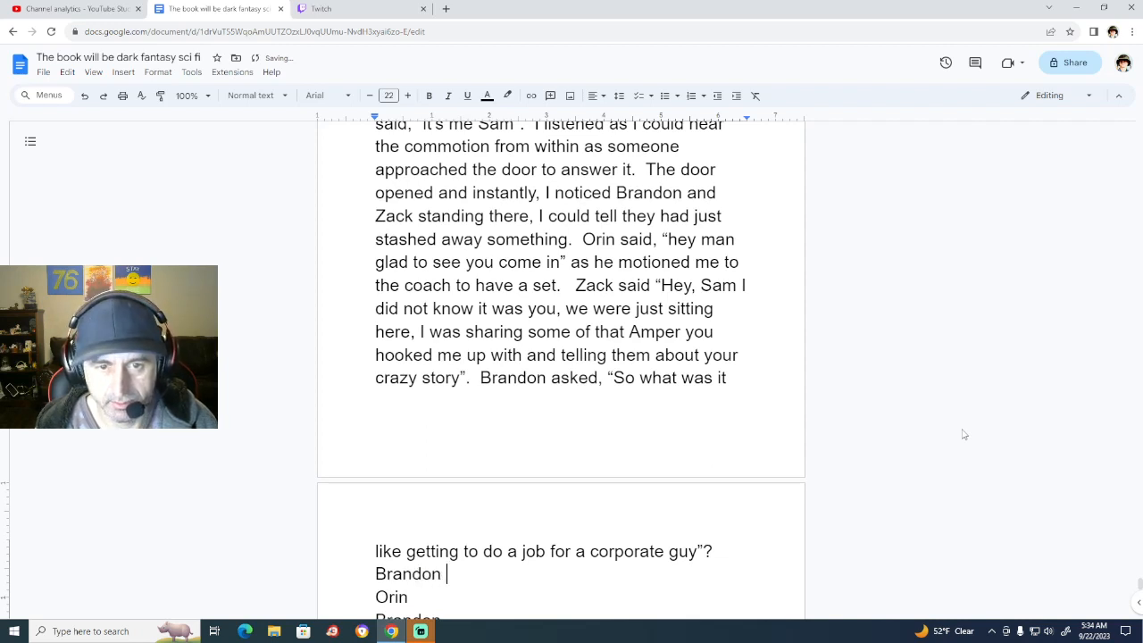
{"action": "type", "text": "always "}
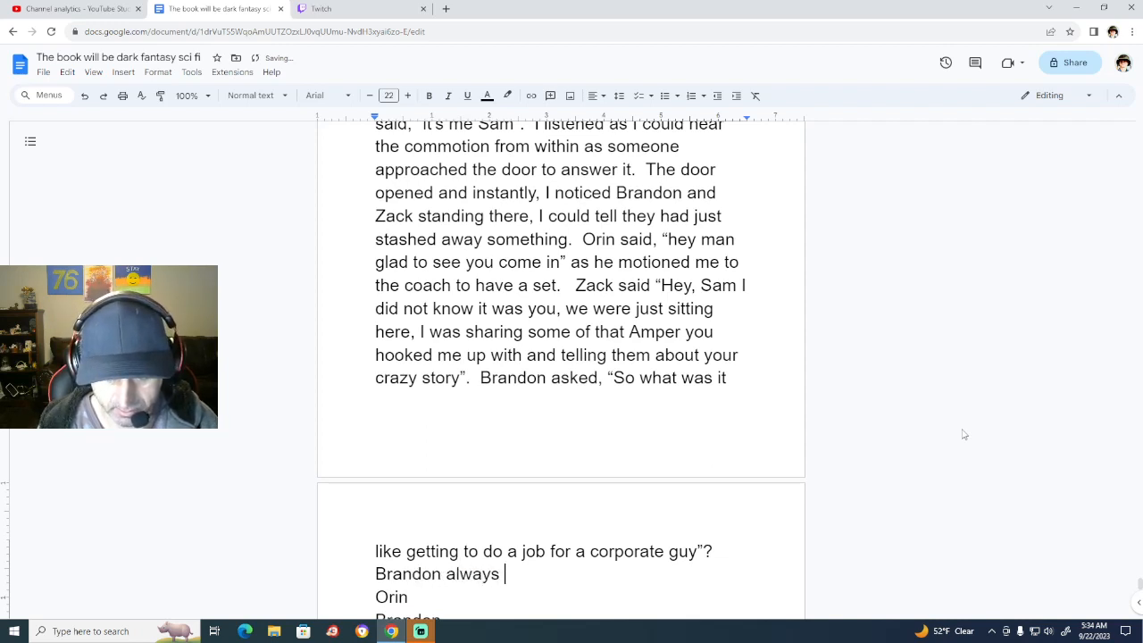
{"action": "type", "text": "wanted "}
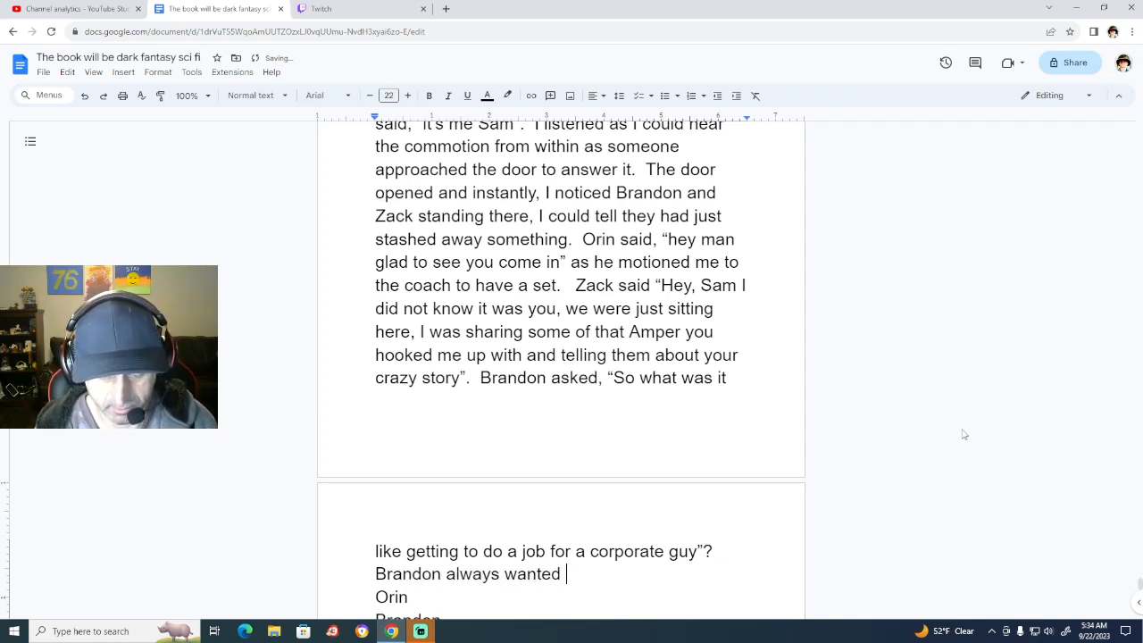
{"action": "type", "text": "to de"}
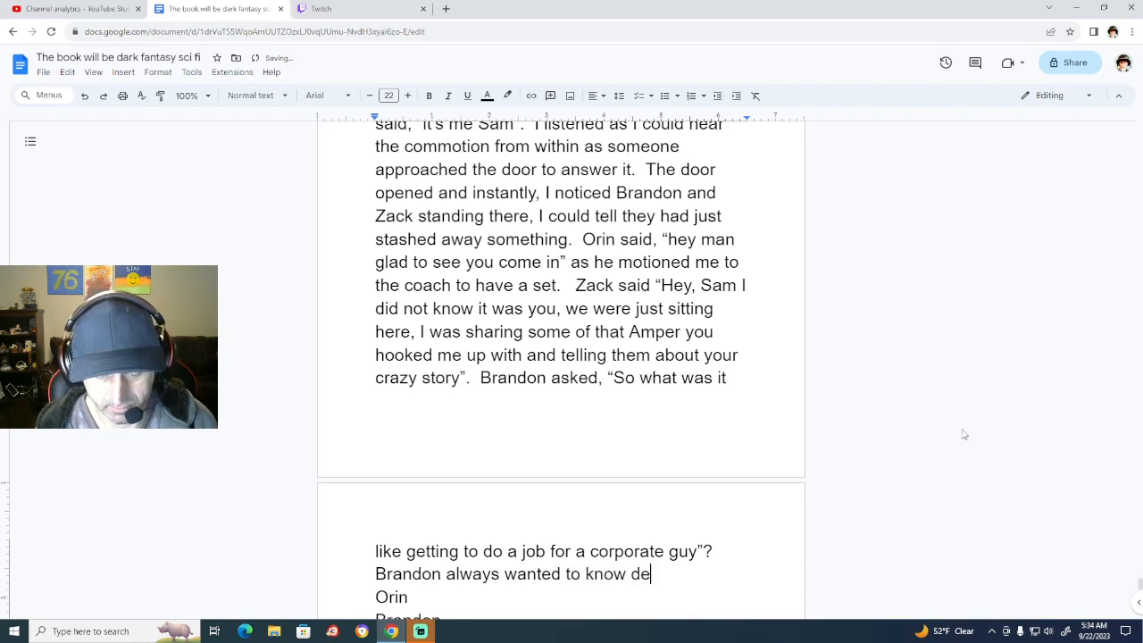
{"action": "type", "text": "taile"}
{"action": "key", "text": "BackSpace"}
{"action": "type", "text": "s"}
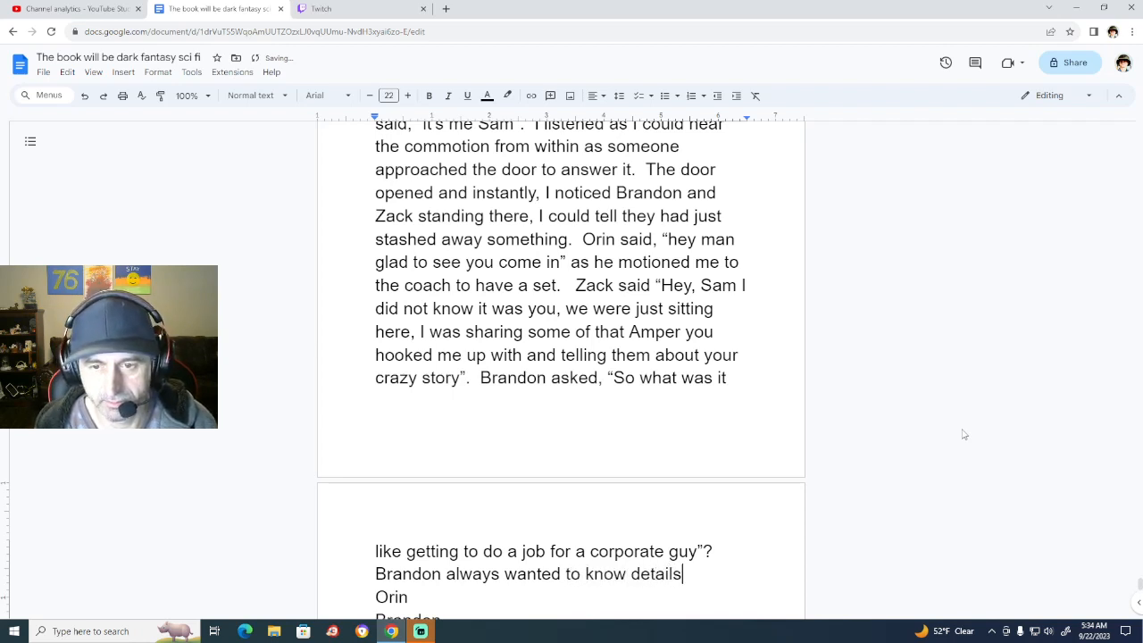
{"action": "type", "text": " of so"}
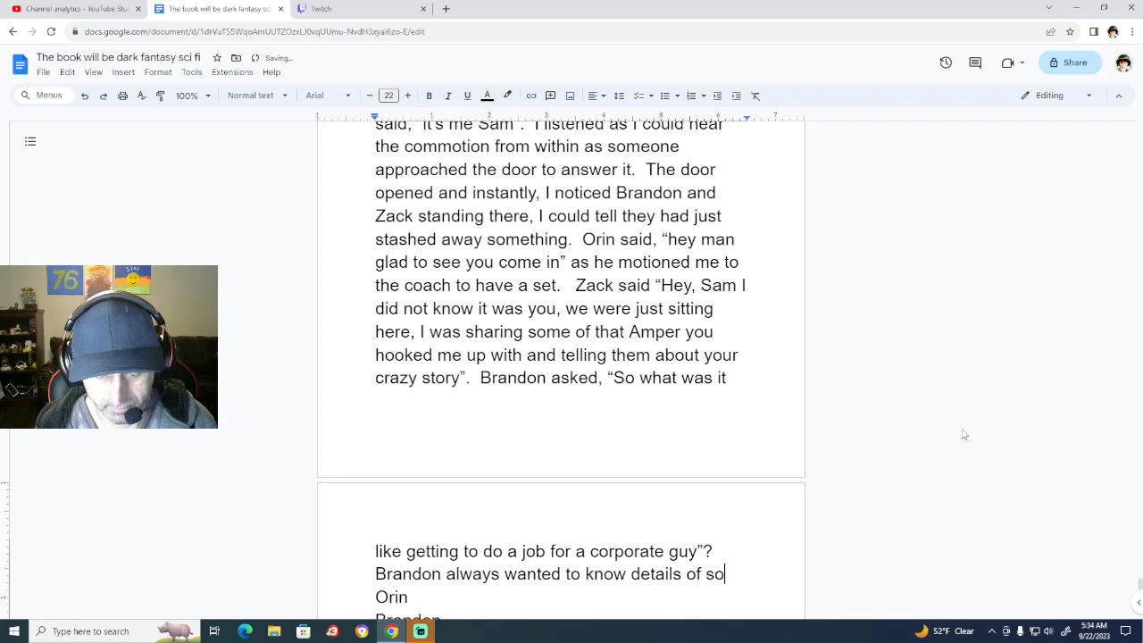
{"action": "type", "text": "me kind, h"}
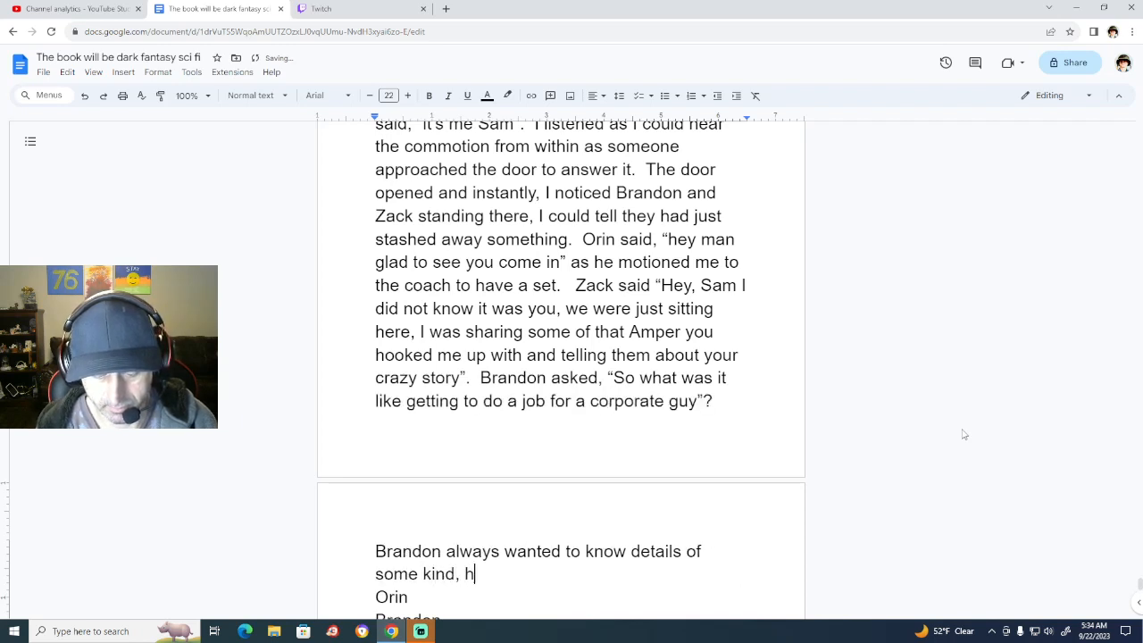
Continue the sentence about Brandon with "he had been working on multiple books".
{"action": "type", "text": "e had bee"}
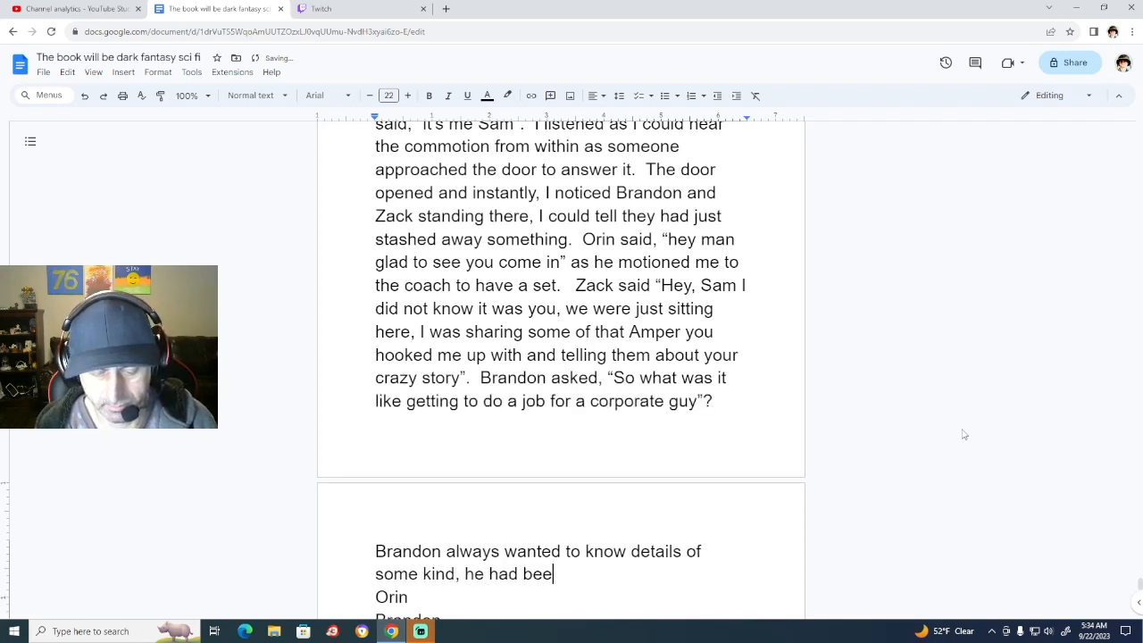
{"action": "type", "text": "n w"}
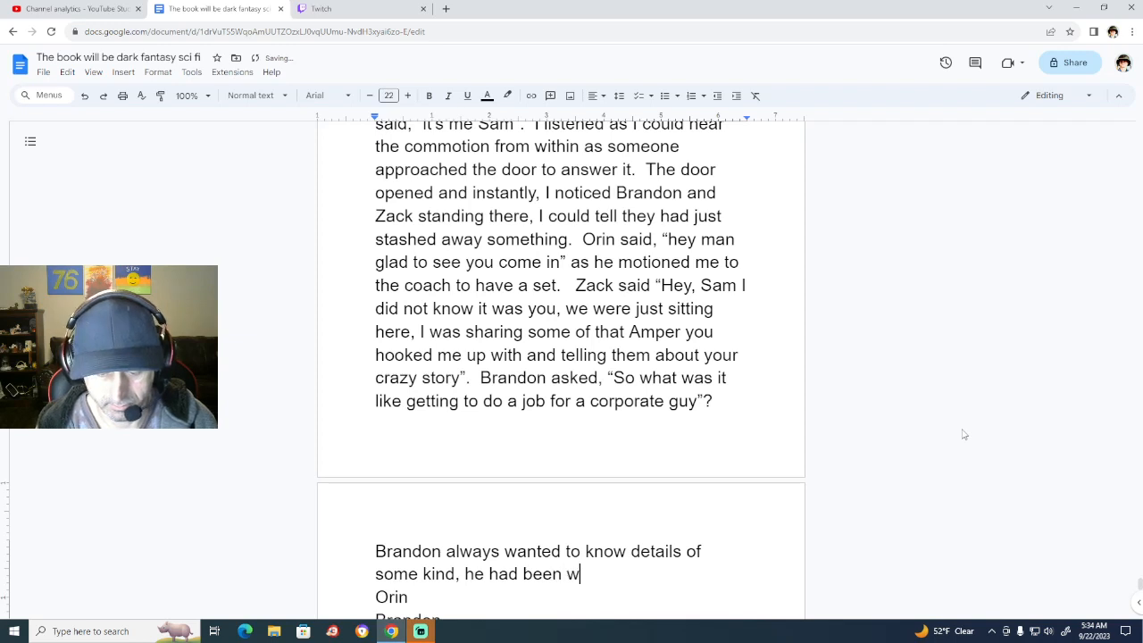
{"action": "type", "text": "orking o"}
{"action": "type", "text": "n "}
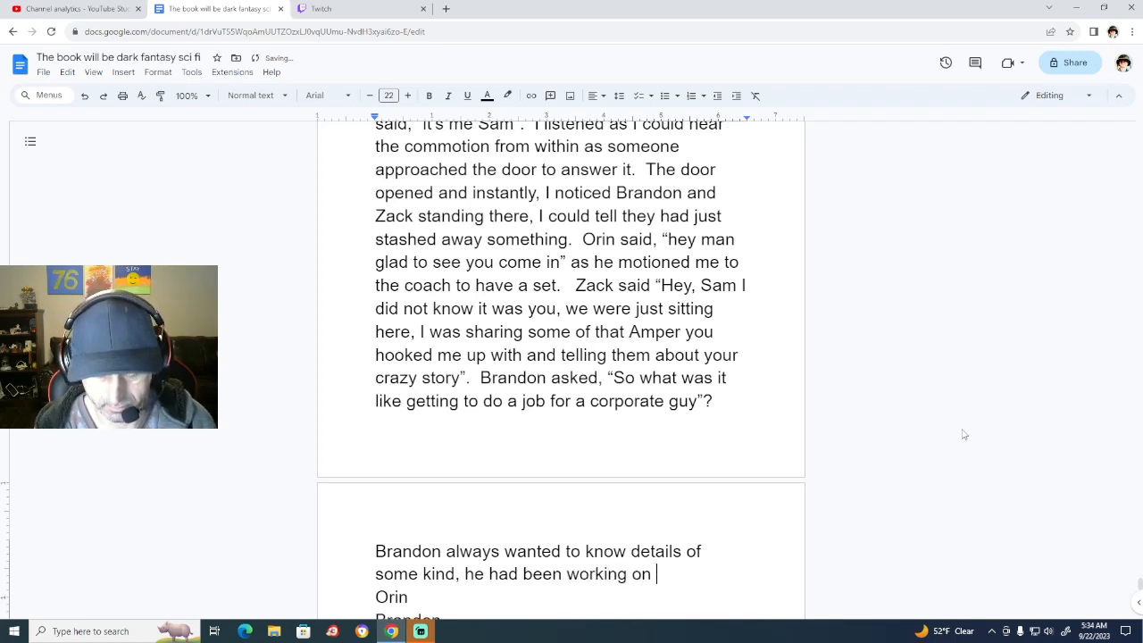
{"action": "type", "text": "multi"}
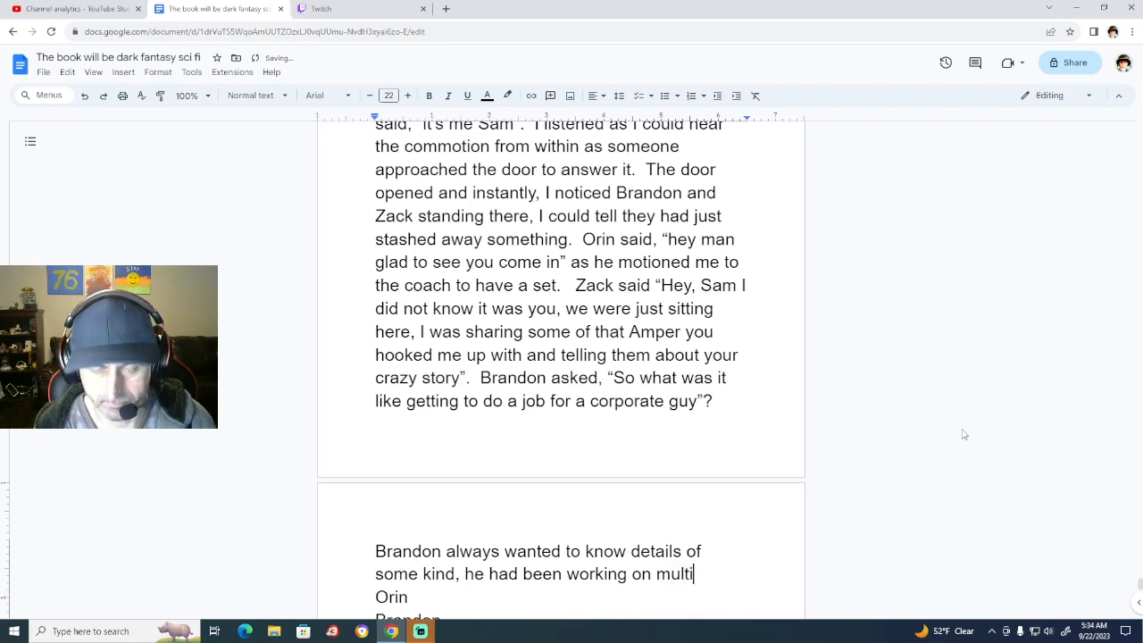
{"action": "type", "text": "ple book"}
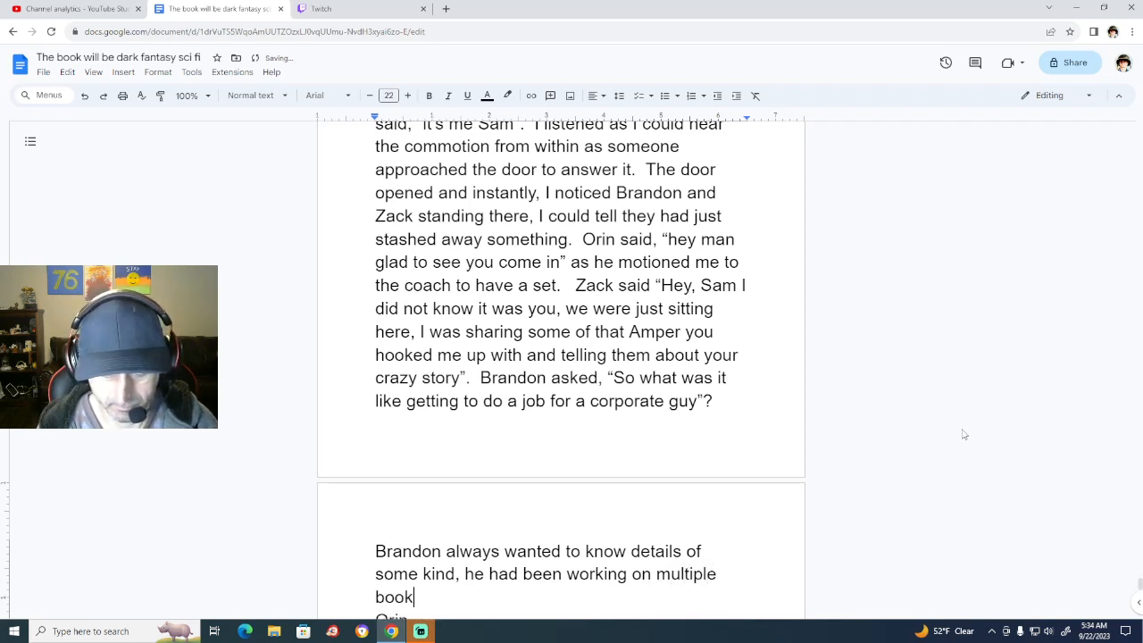
{"action": "type", "text": "s an"}
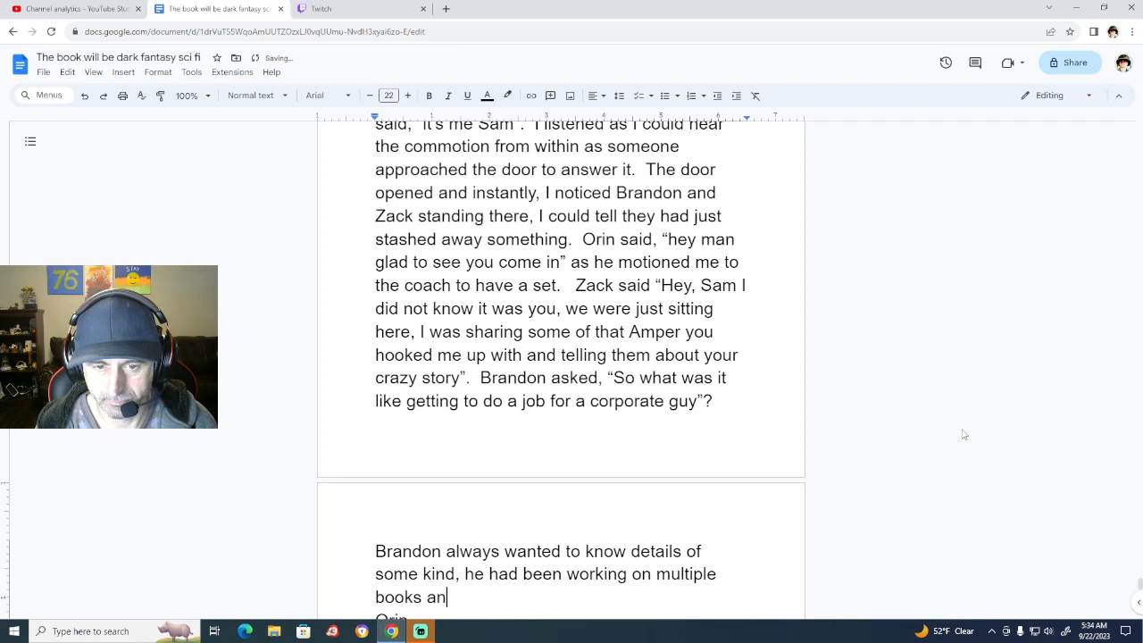
Finish the sentence about Brandon with "and was an inspiring writer" and a period.
{"action": "type", "text": "d was a"}
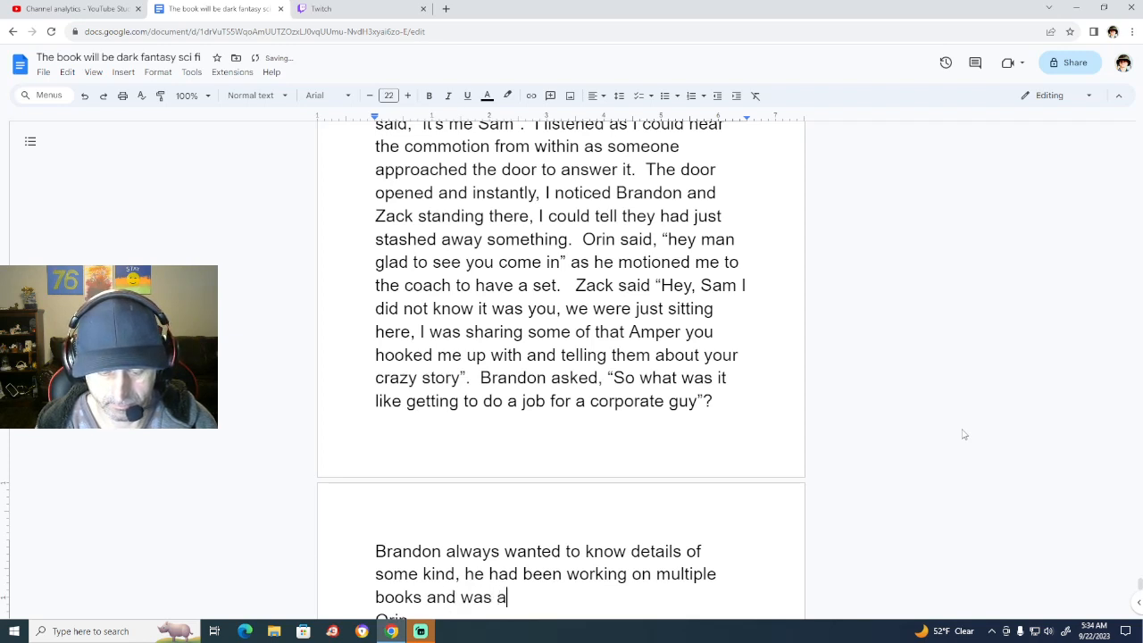
{"action": "type", "text": "n ins"}
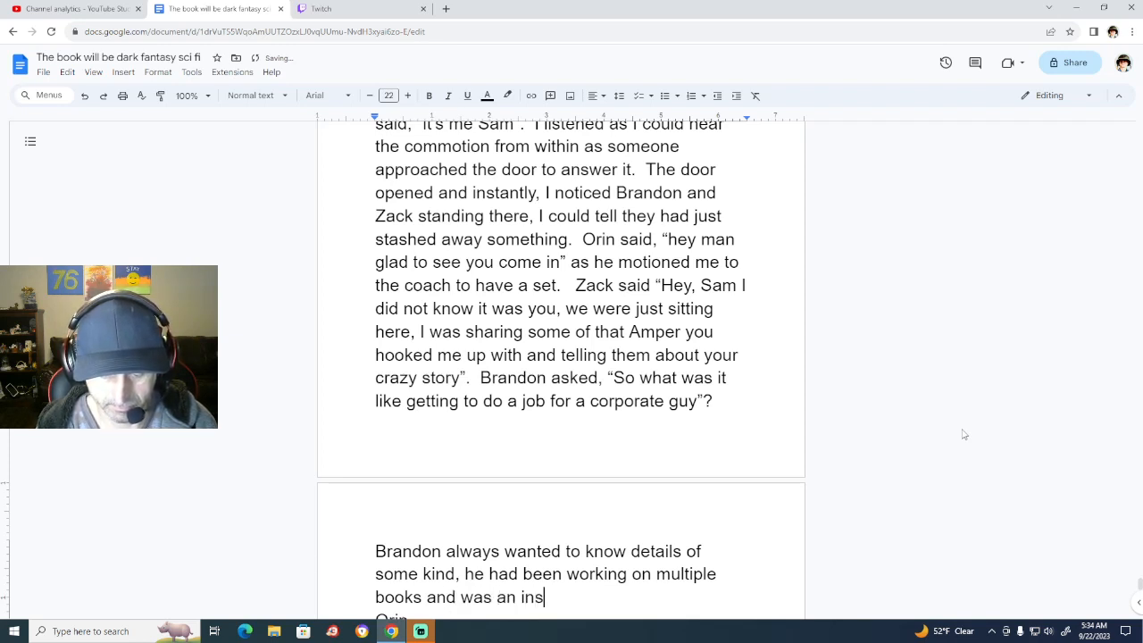
{"action": "type", "text": "piring "}
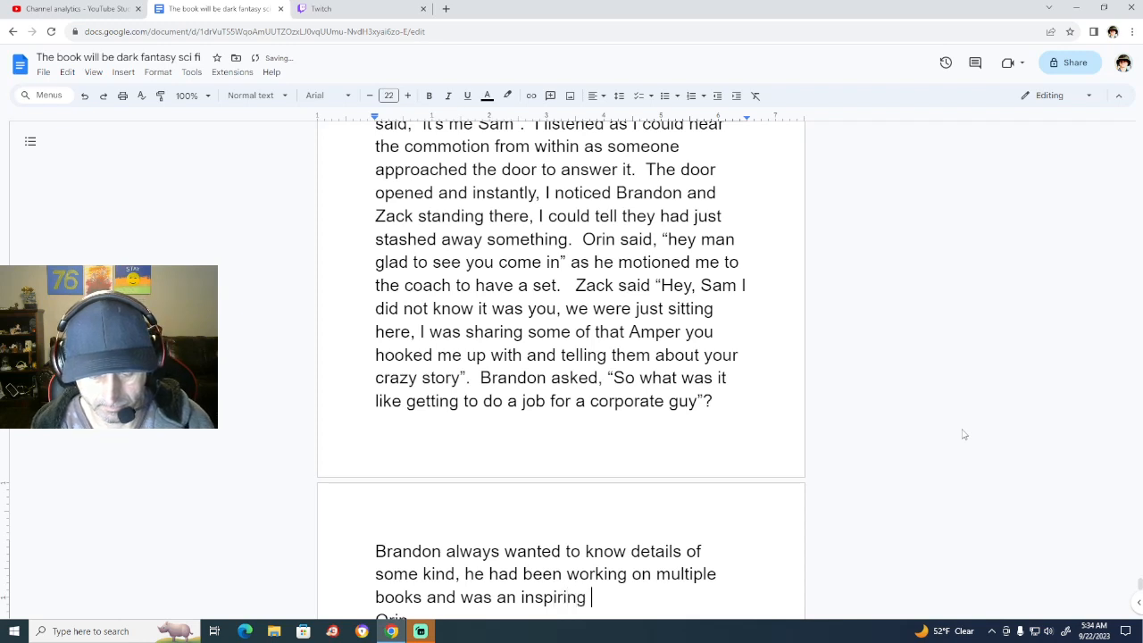
{"action": "type", "text": "writer"}
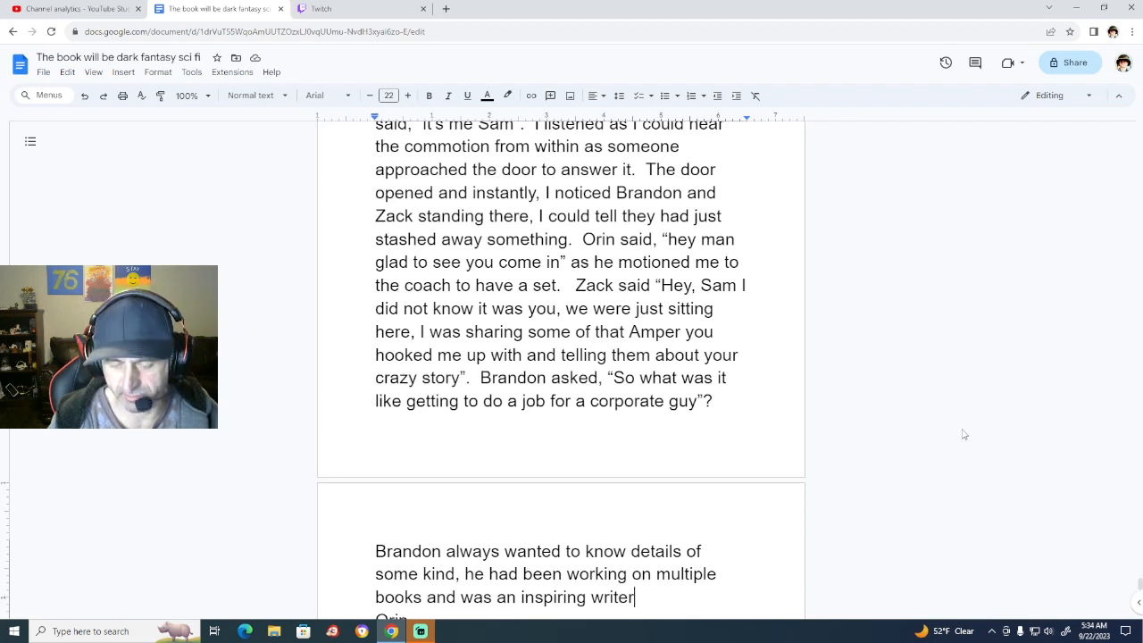
{"action": "type", "text": "."}
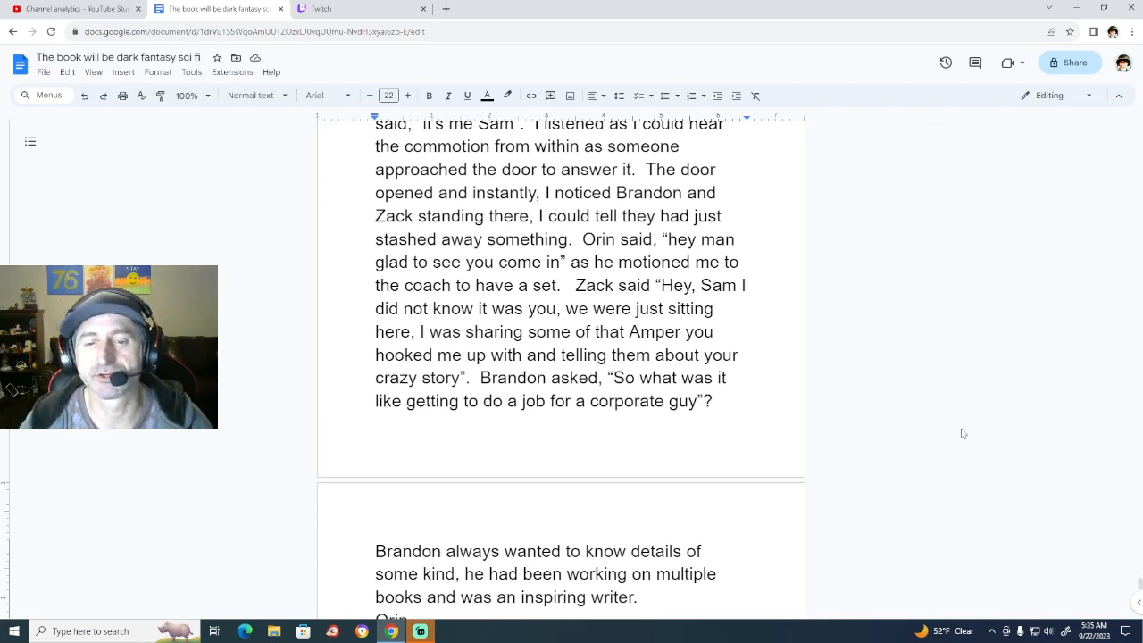
Start the narrator's answer after "inspiring writer." with the words "I replied," followed by an opening quotation mark.
{"action": "scroll", "coordinate": [962, 434], "scroll_direction": "down", "scroll_amount": 3}
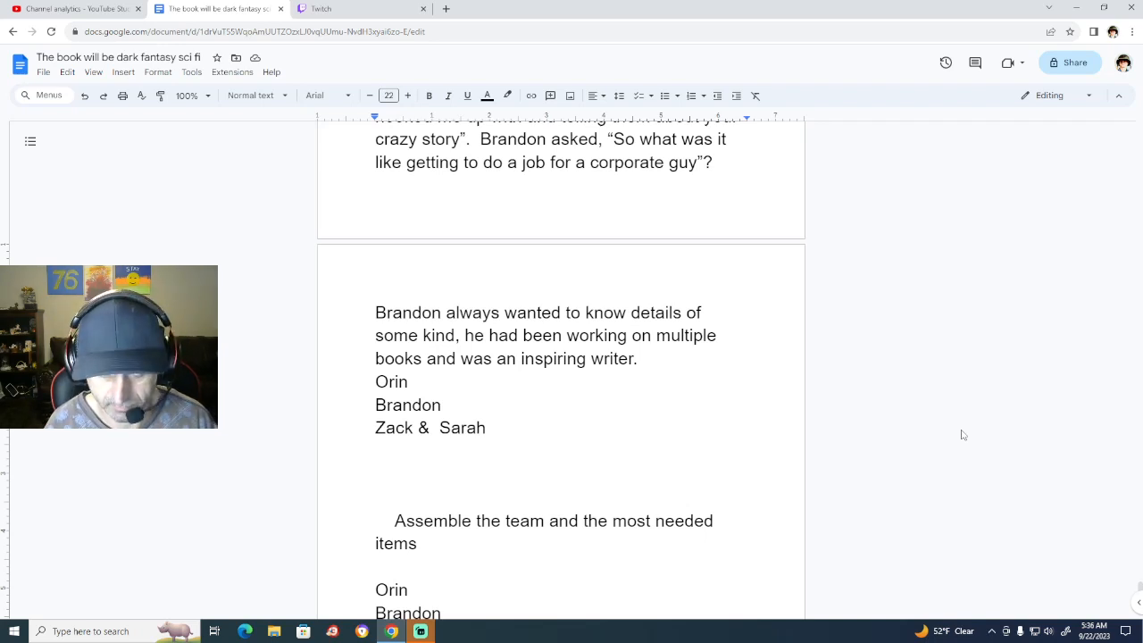
{"action": "type", "text": "I "}
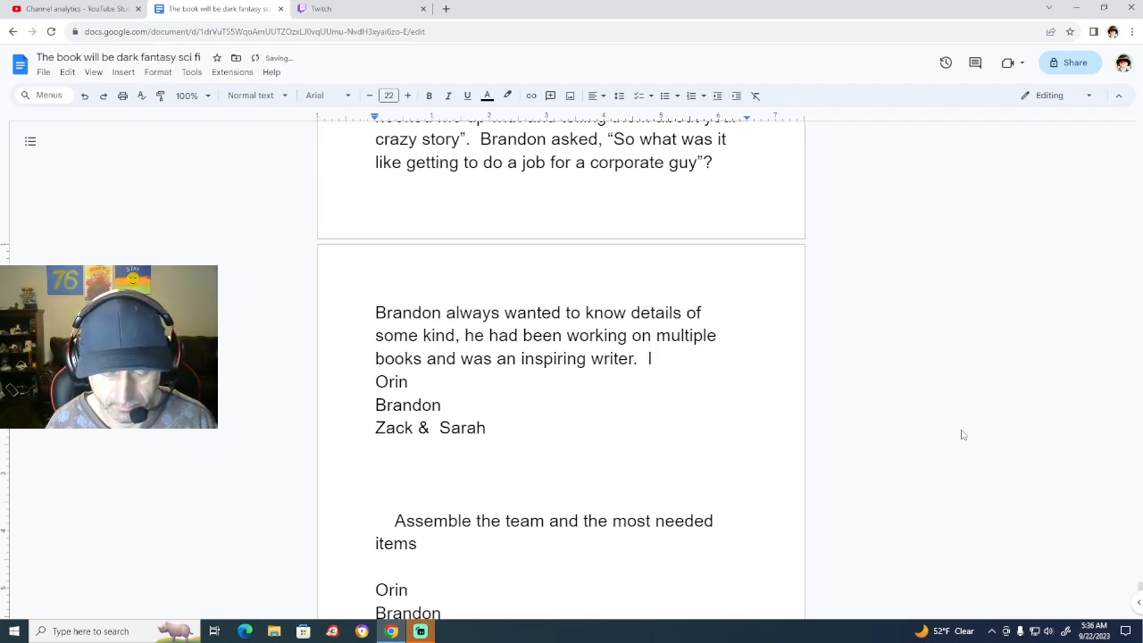
{"action": "type", "text": "repl"}
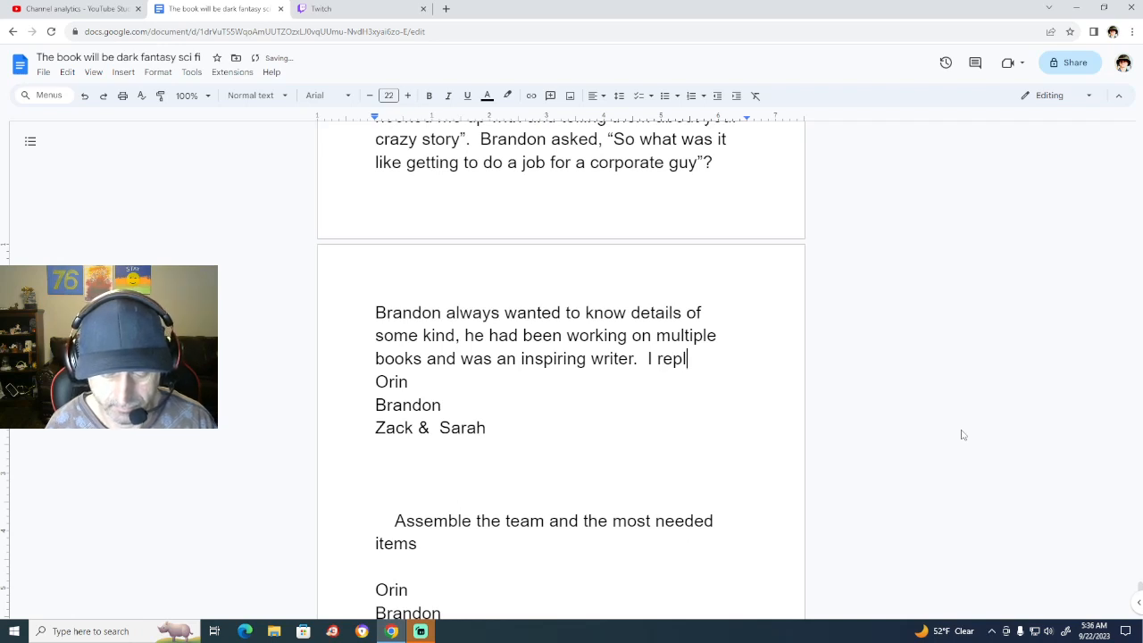
{"action": "type", "text": "yed"}
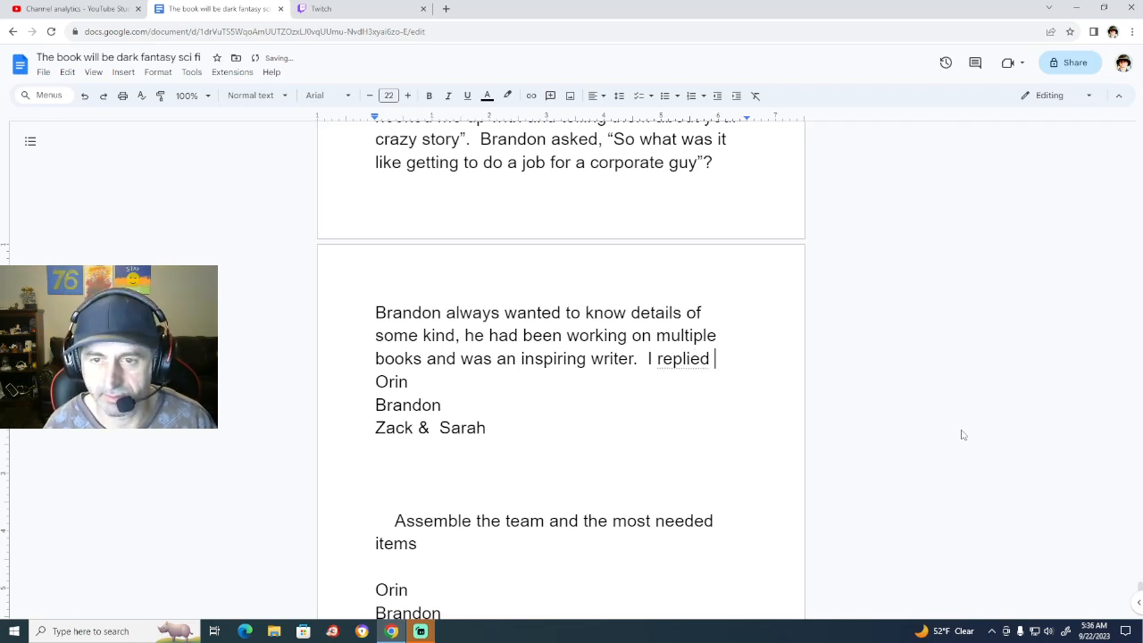
{"action": "key", "text": "BackSpace"}
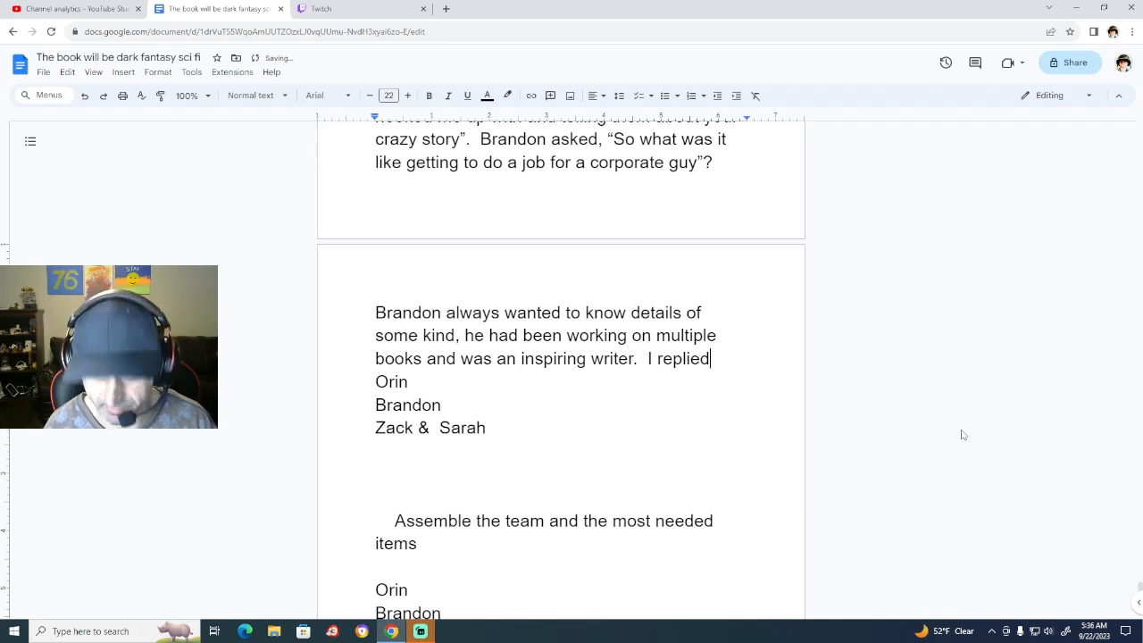
{"action": "type", "text": ", \""}
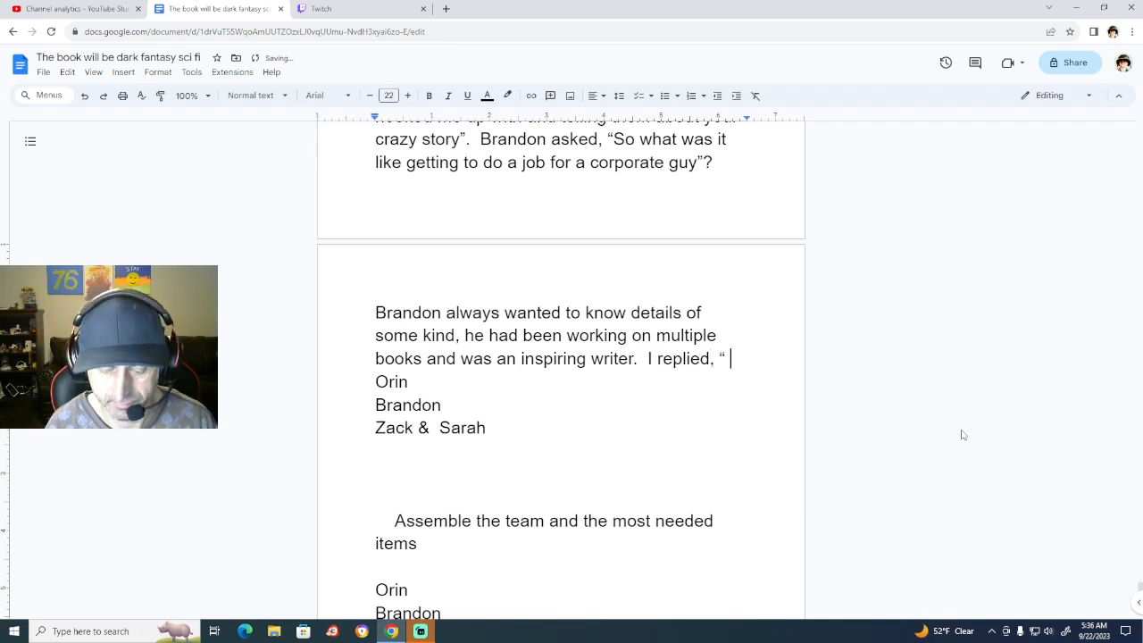
Write the opening of the narrator's quoted reply: It was interesting and honestly a little scary,.
{"action": "type", "text": "It was int"}
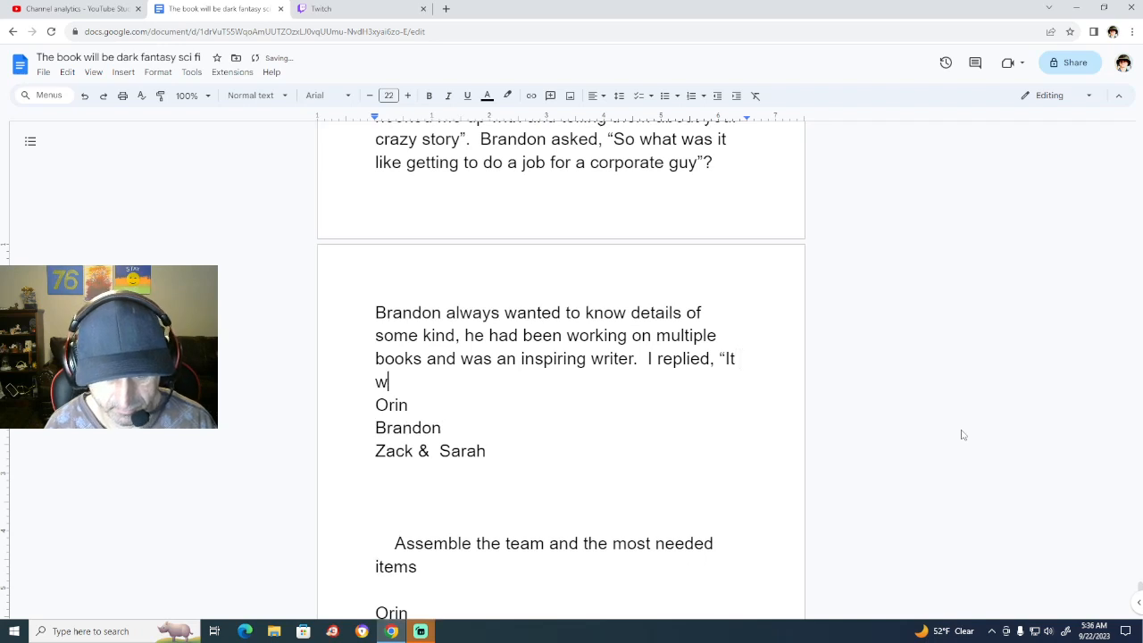
{"action": "type", "text": "erest"}
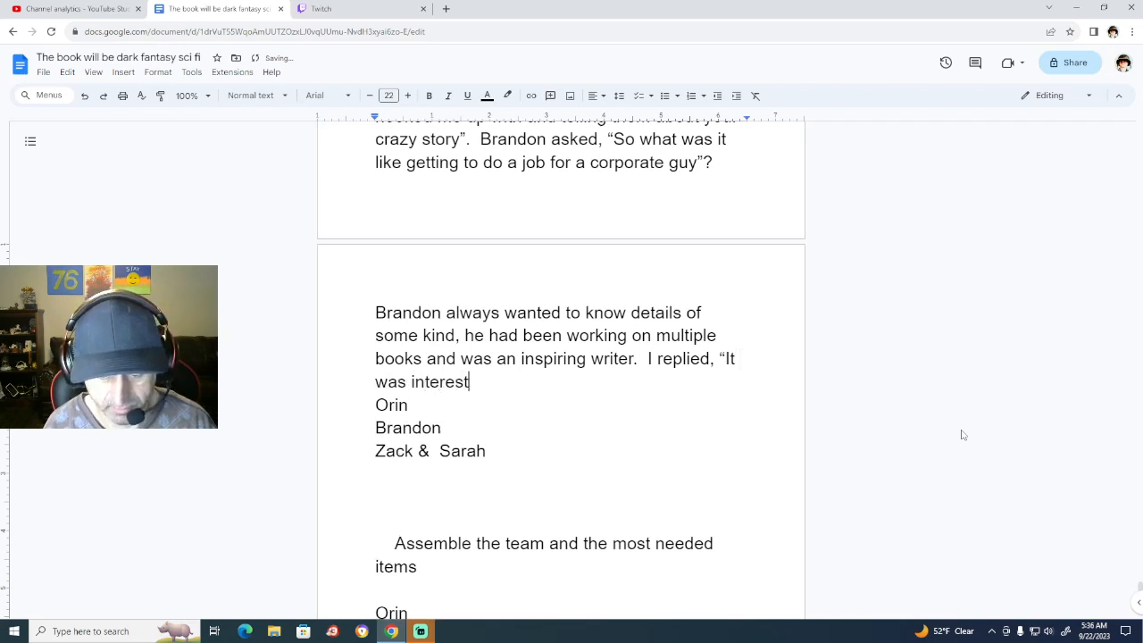
{"action": "type", "text": "ing "}
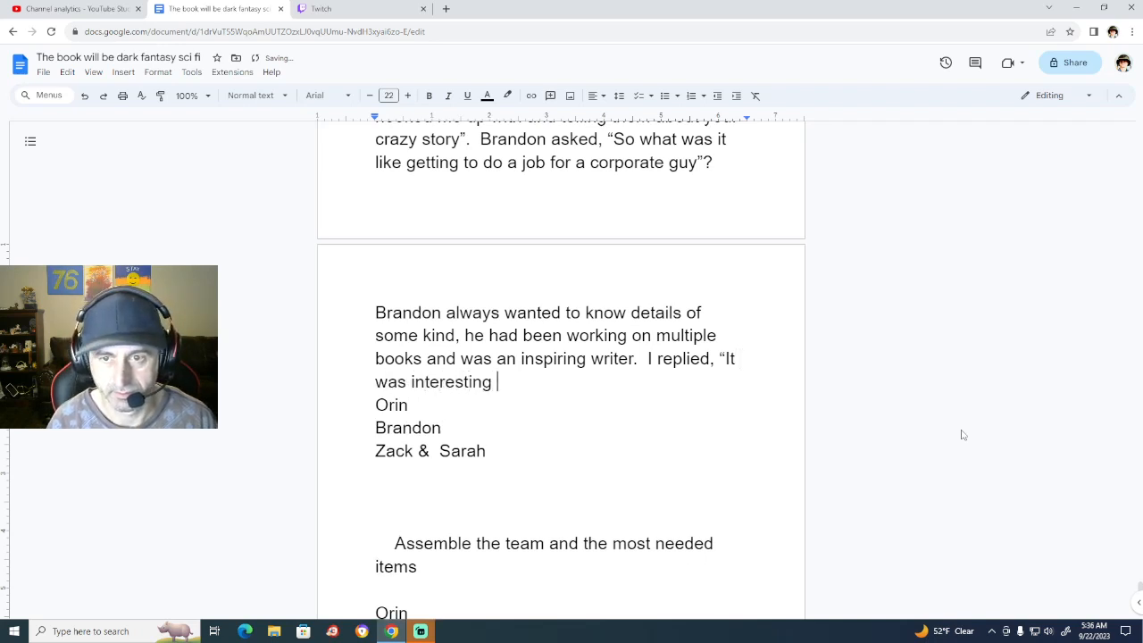
{"action": "type", "text": "and hones"}
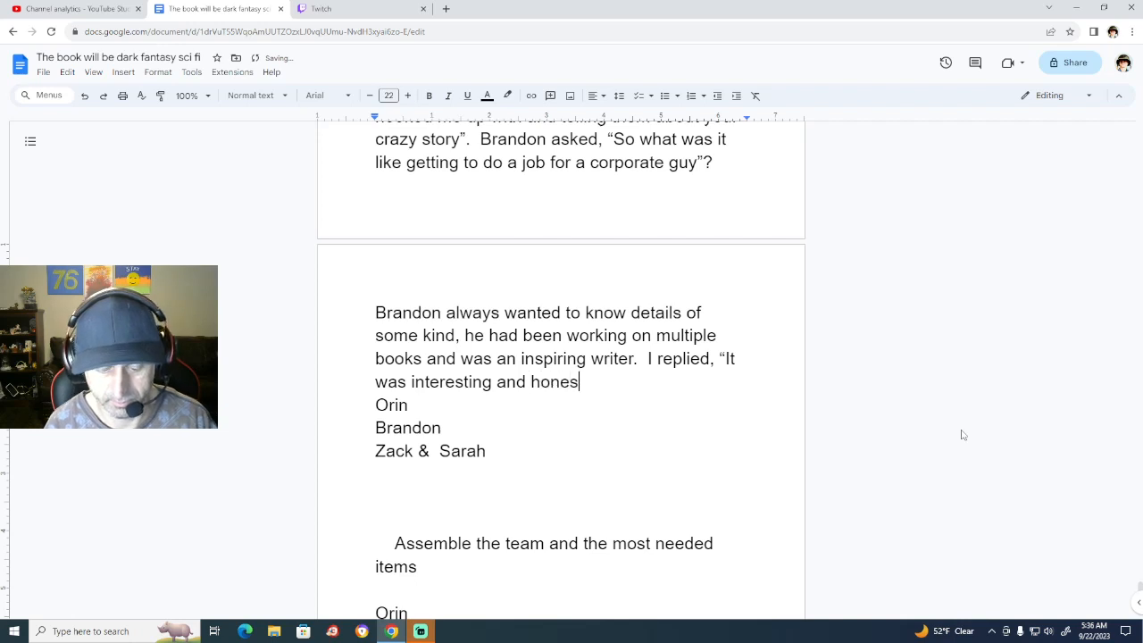
{"action": "type", "text": "tly a "}
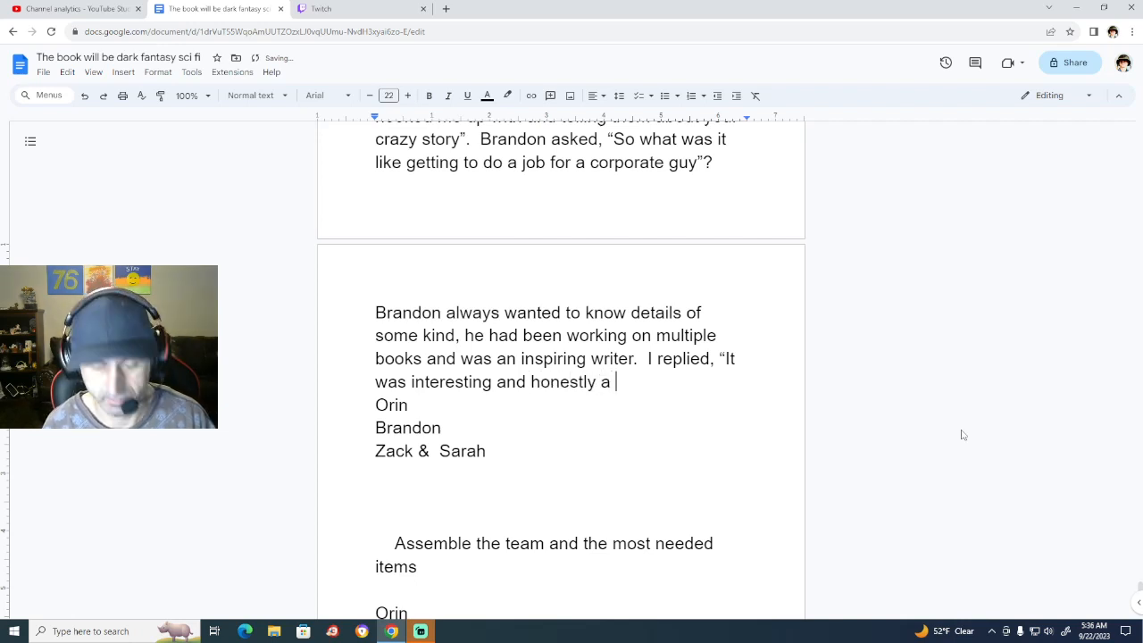
{"action": "type", "text": "little scA"}
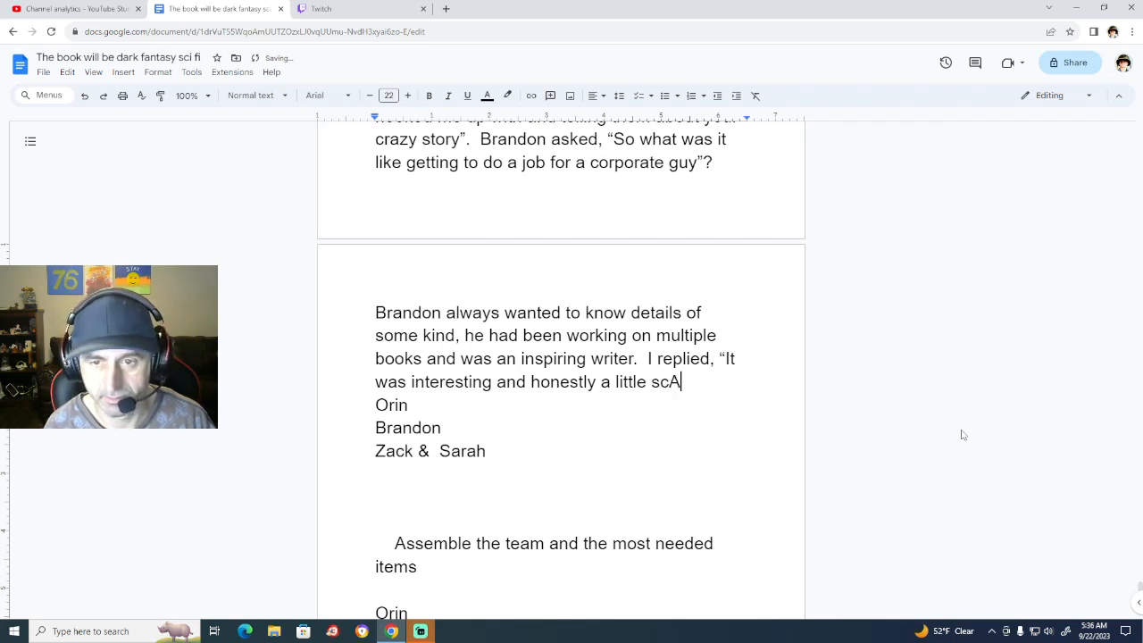
{"action": "key", "text": "BackSpace"}
{"action": "type", "text": "ary"}
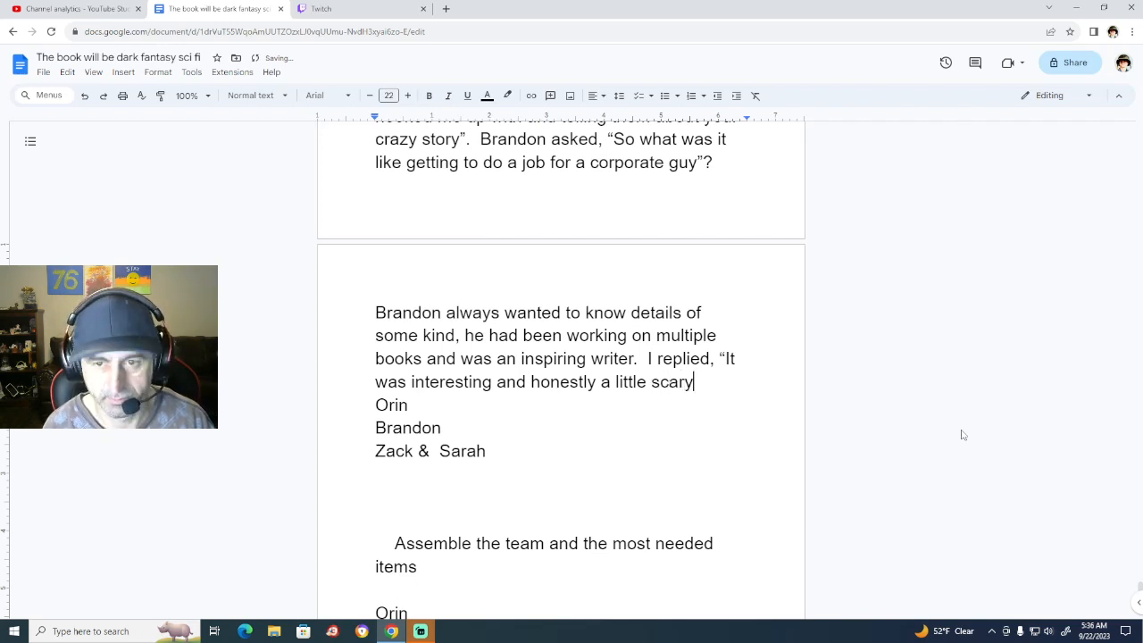
{"action": "type", "text": ", "}
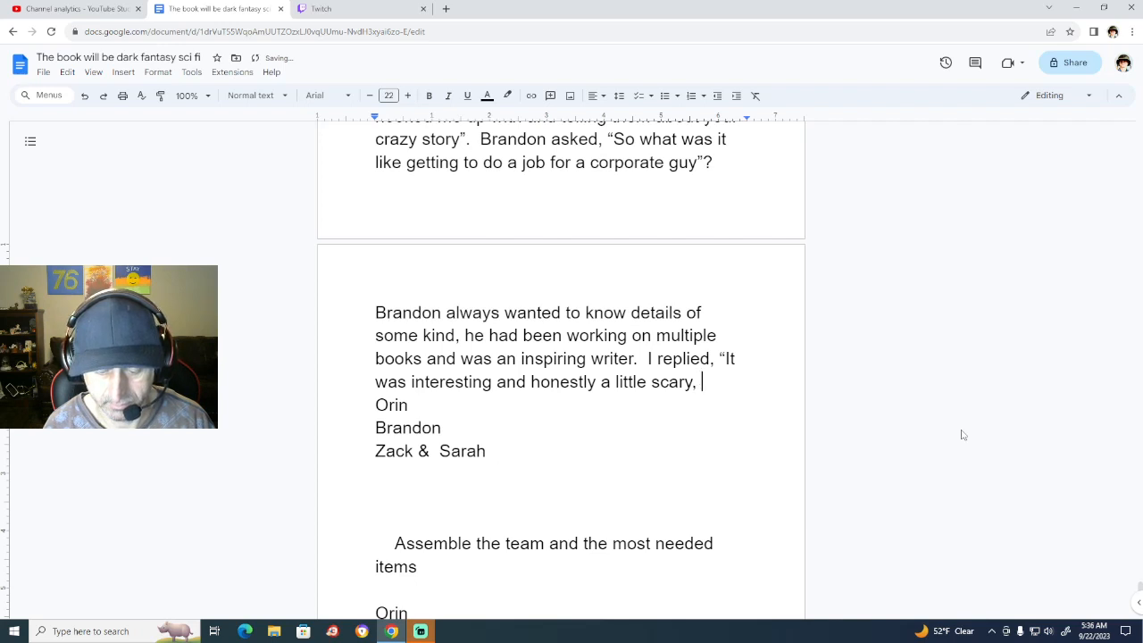
Finish the narrator's quoted reply with "I was not totally sure what I was getting myself into", a closing quotation mark and a period.
{"action": "type", "text": "I was "}
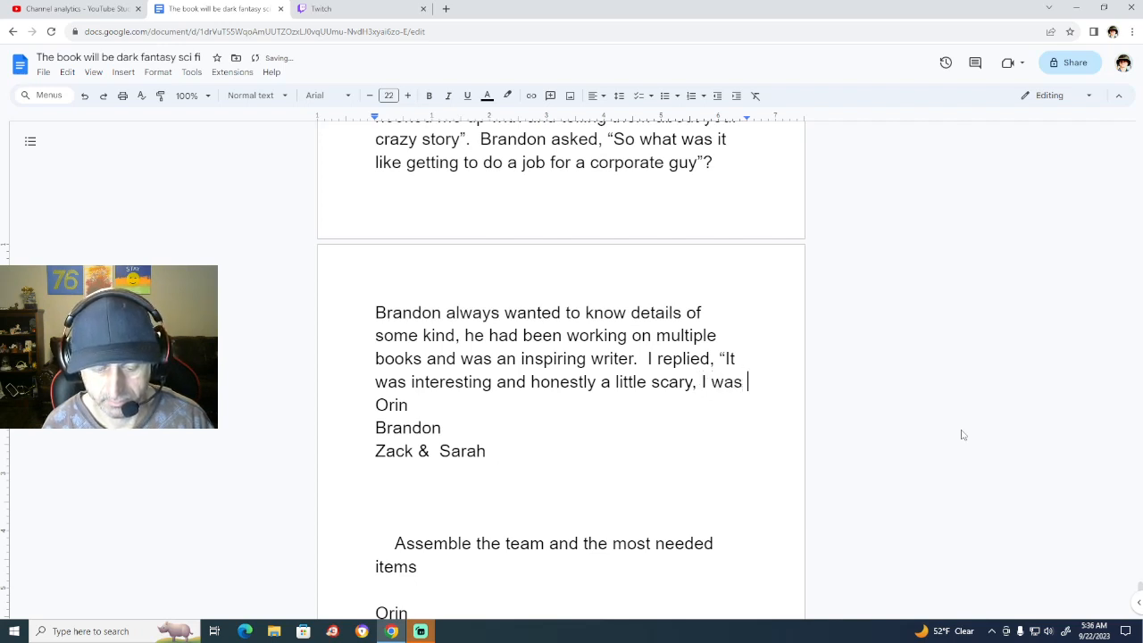
{"action": "type", "text": "not totally "}
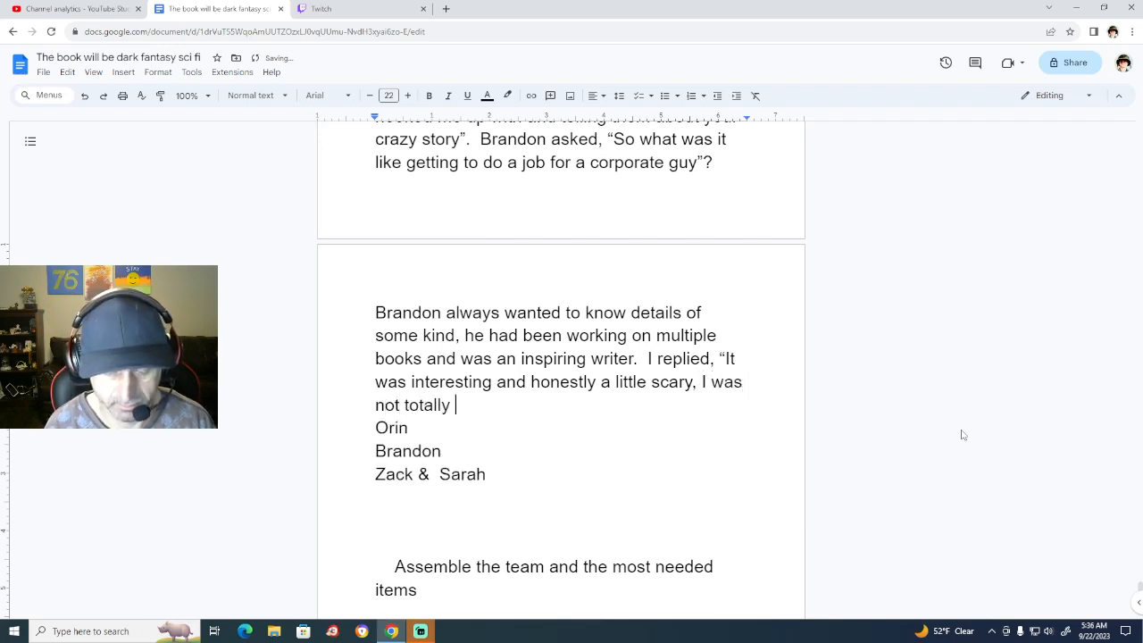
{"action": "type", "text": "sure what I"}
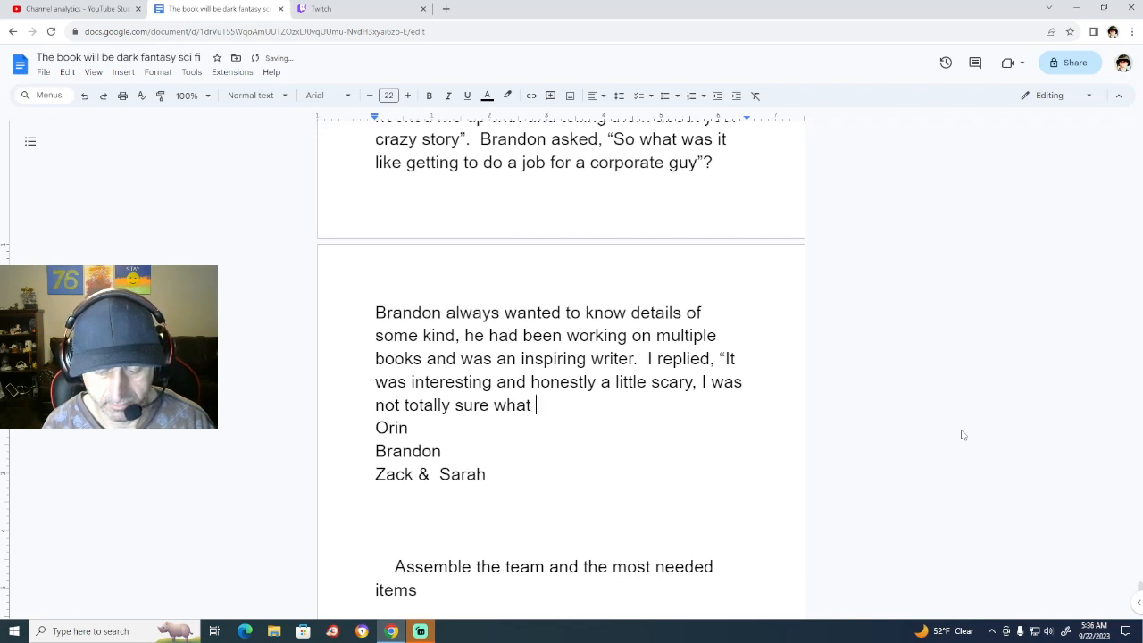
{"action": "type", "text": " was getti"}
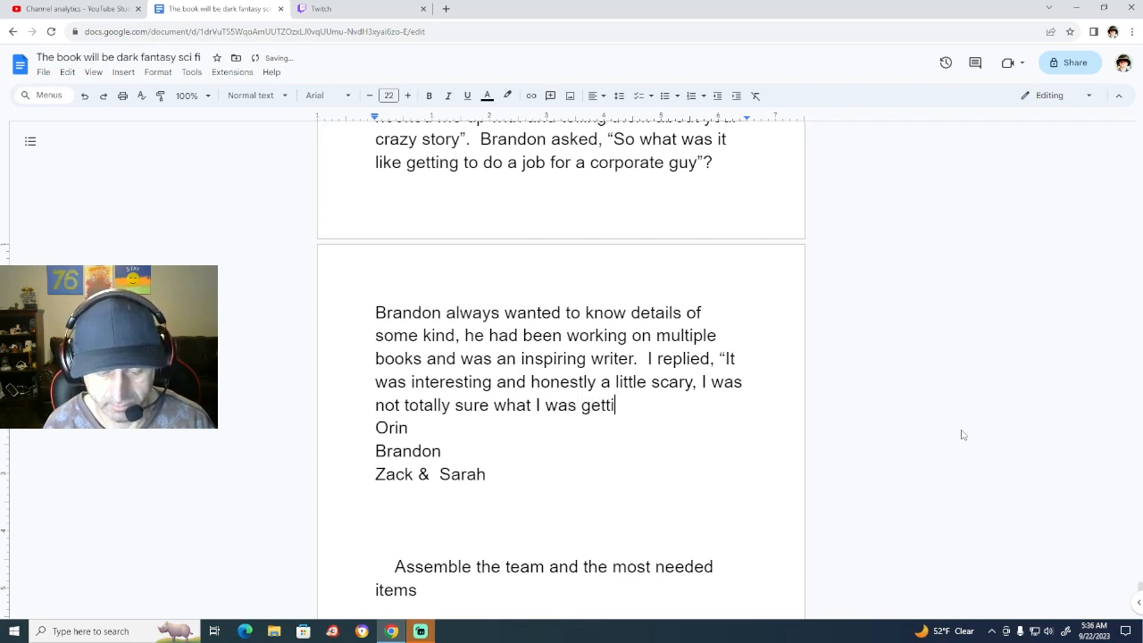
{"action": "type", "text": "ng myself into"}
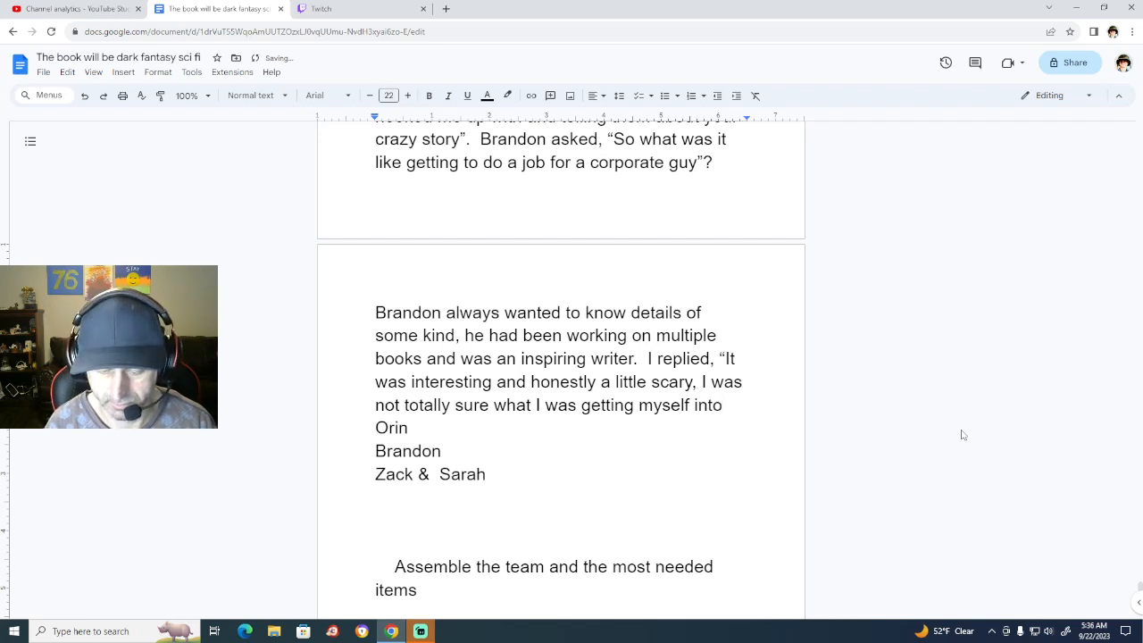
{"action": "type", "text": "”."}
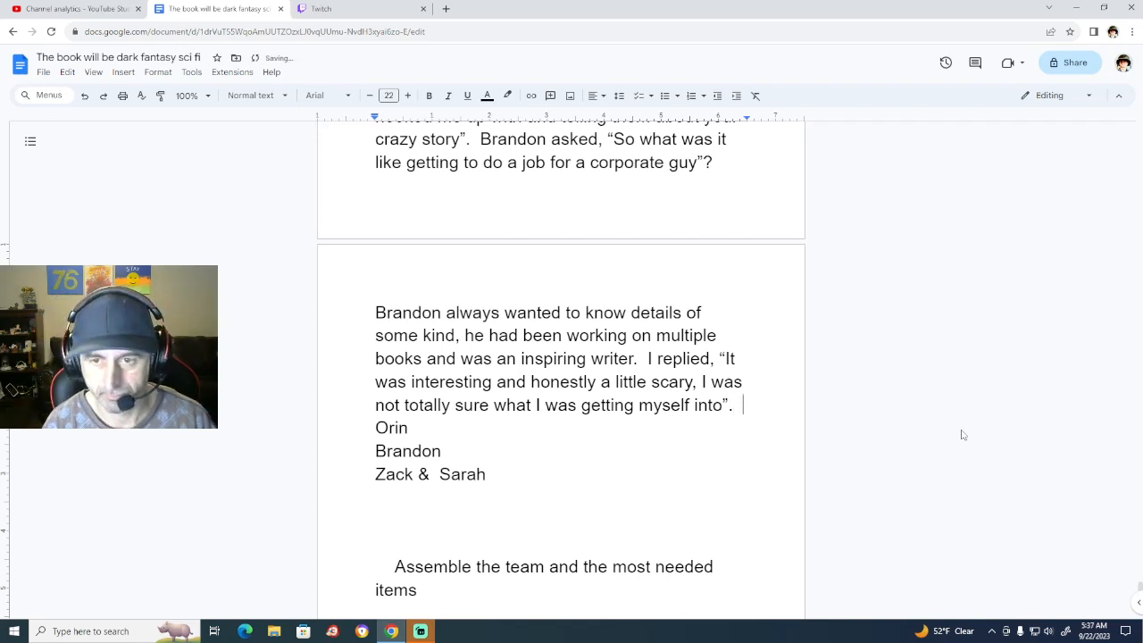
{"action": "key", "text": "Return"}
{"action": "type", "text": "B"}
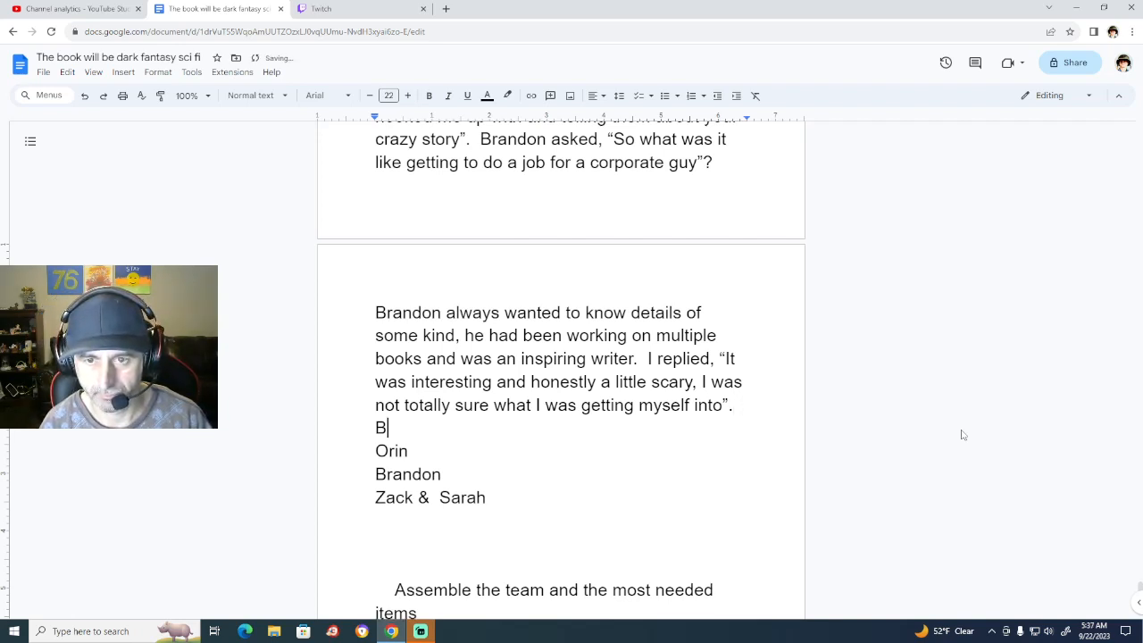
{"action": "key", "text": "BackSpace"}
{"action": "key", "text": "BackSpace"}
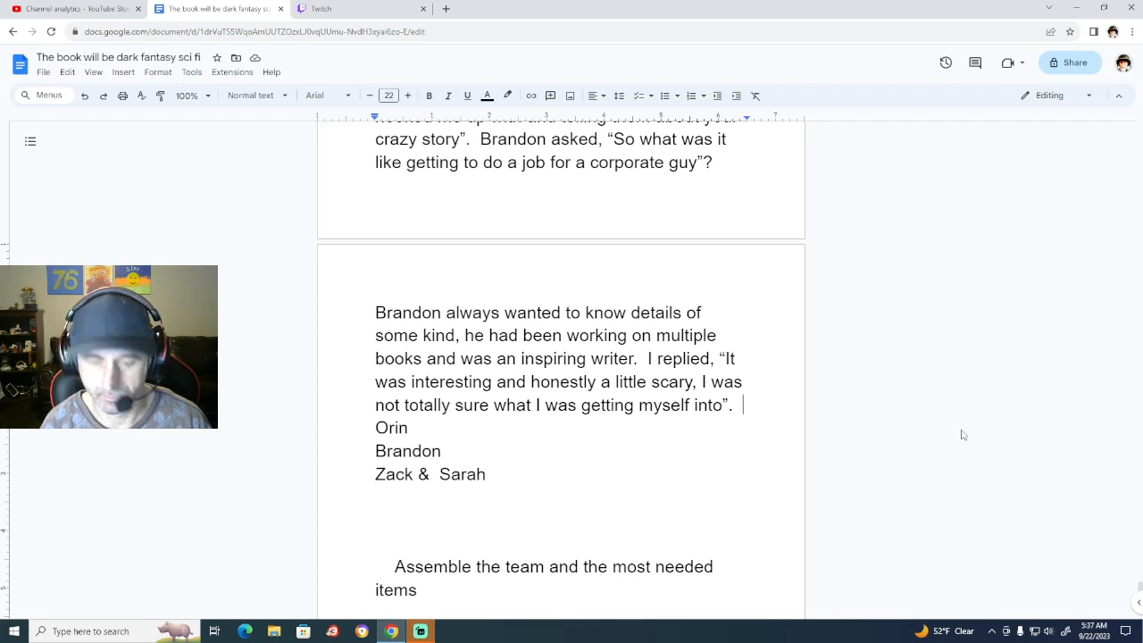
Begin the sentence after the narrator's finished reply with the name "Brandon".
{"action": "key", "text": "Return"}
{"action": "type", "text": "Brandon"}
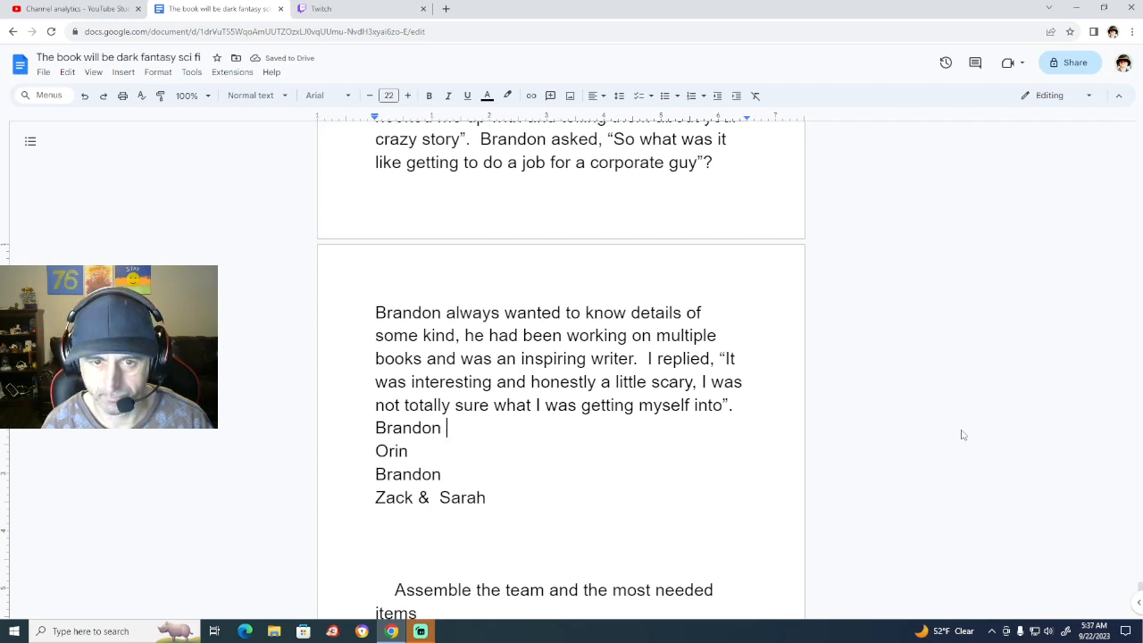
{"action": "type", "text": "as"}
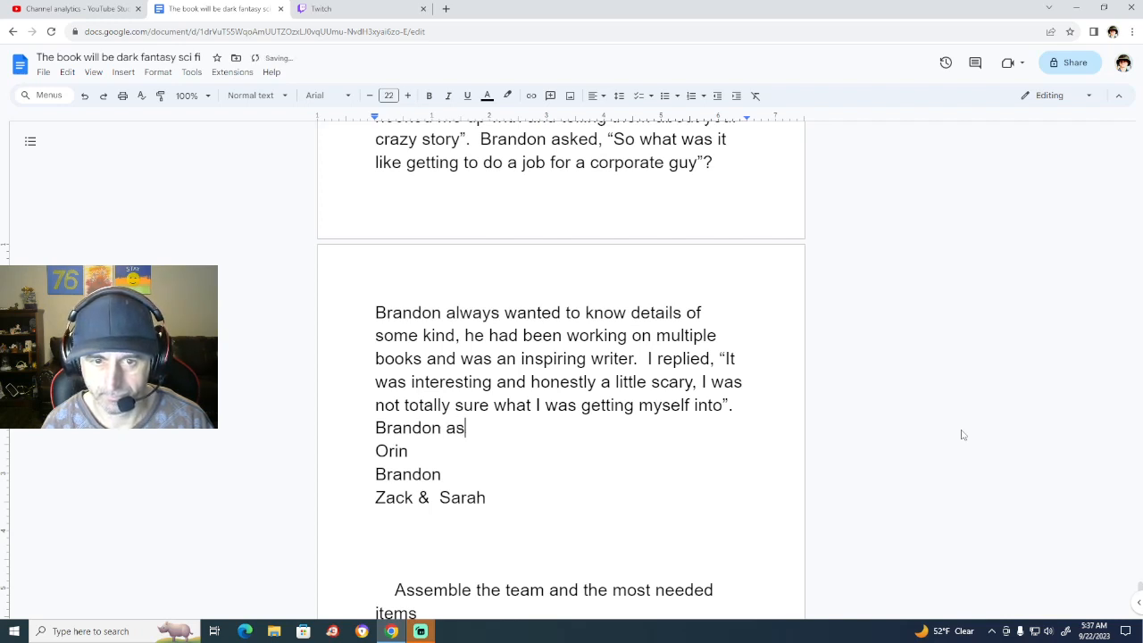
{"action": "key", "text": "BackSpace"}
{"action": "key", "text": "BackSpace"}
{"action": "key", "text": "BackSpace"}
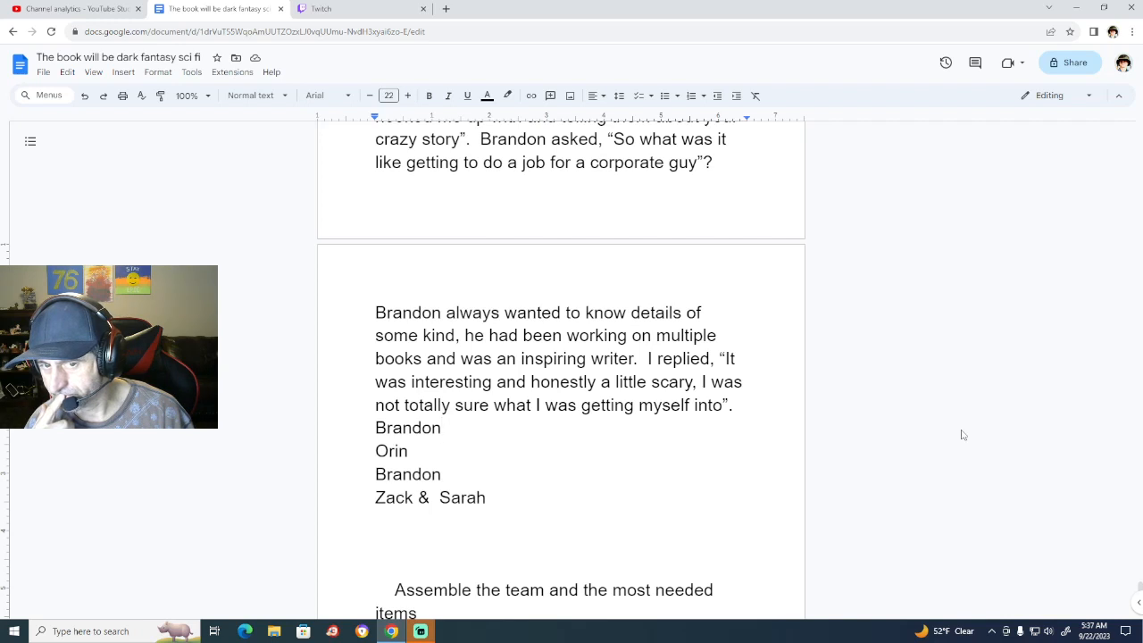
Continue Brandon's sentence with "sighed before saying," followed by an opening quotation mark.
{"action": "type", "text": "si"}
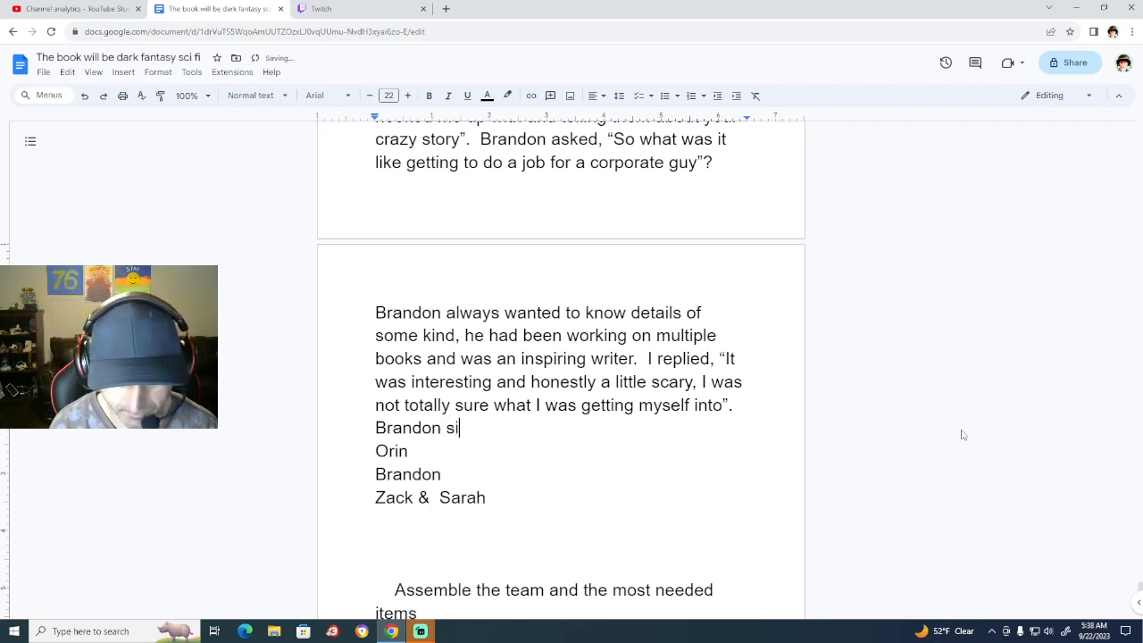
{"action": "type", "text": "ghed "}
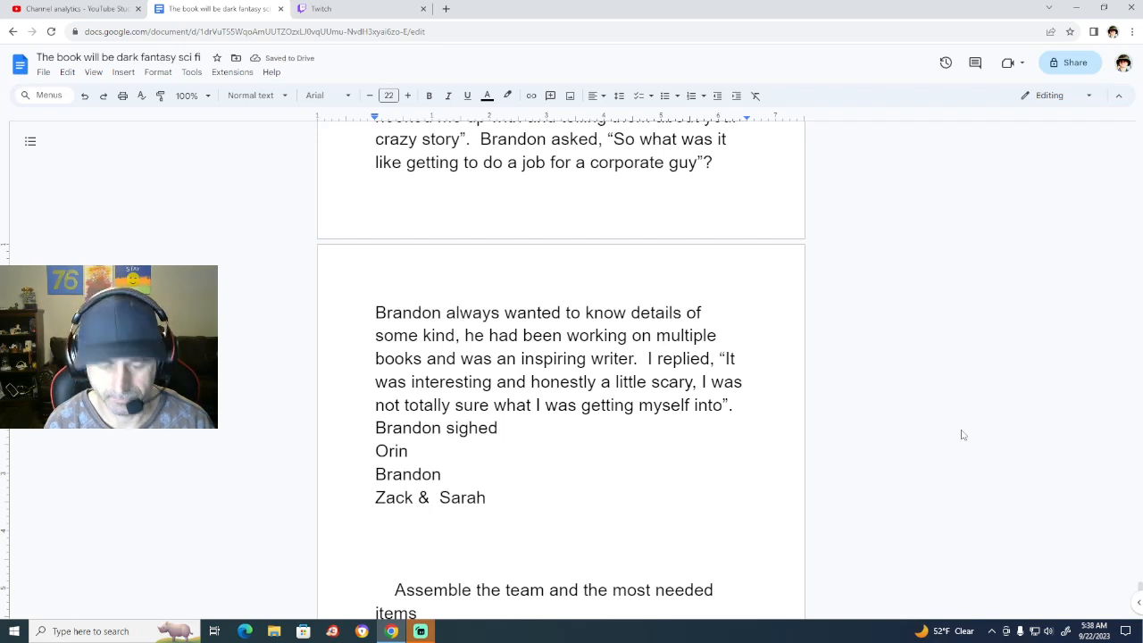
{"action": "type", "text": "before "}
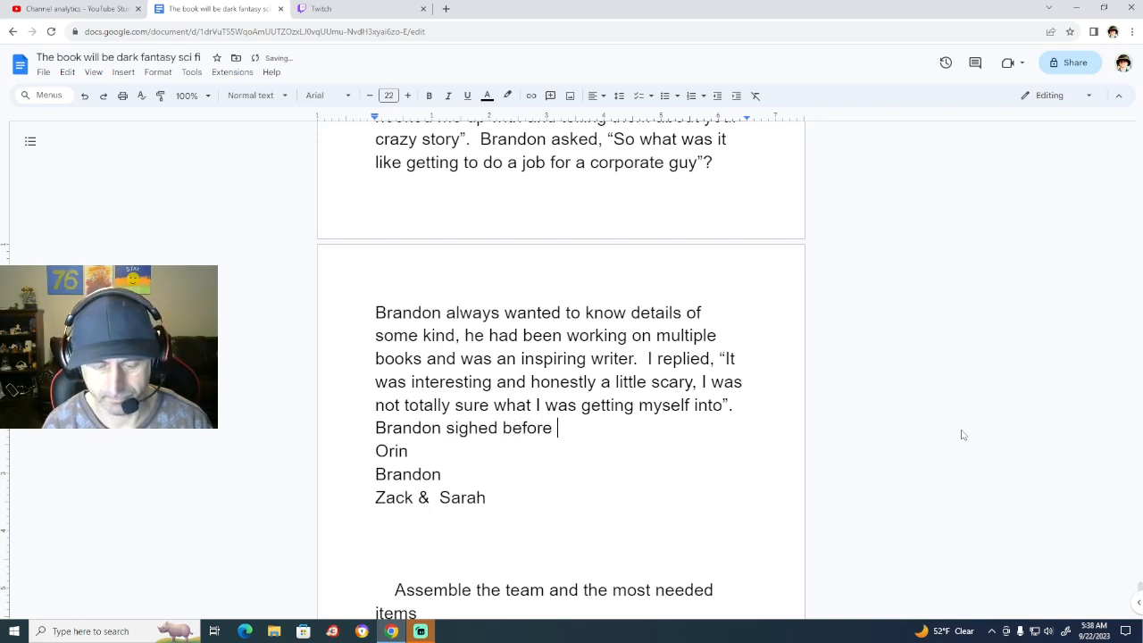
{"action": "type", "text": "as"}
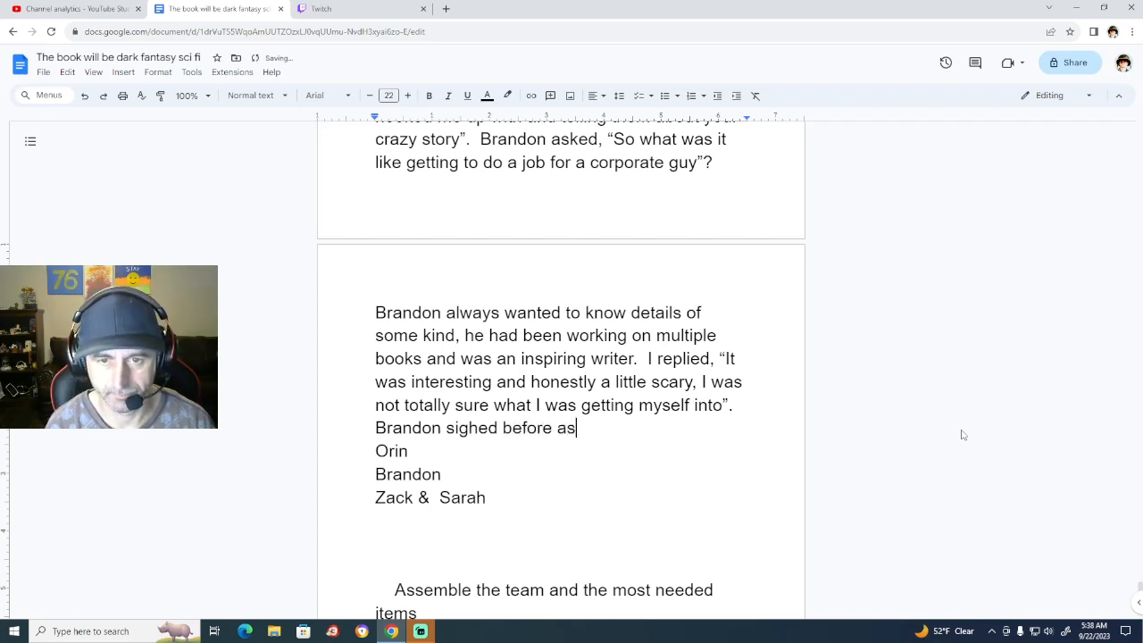
{"action": "key", "text": "BackSpace"}
{"action": "key", "text": "BackSpace"}
{"action": "type", "text": "saying"}
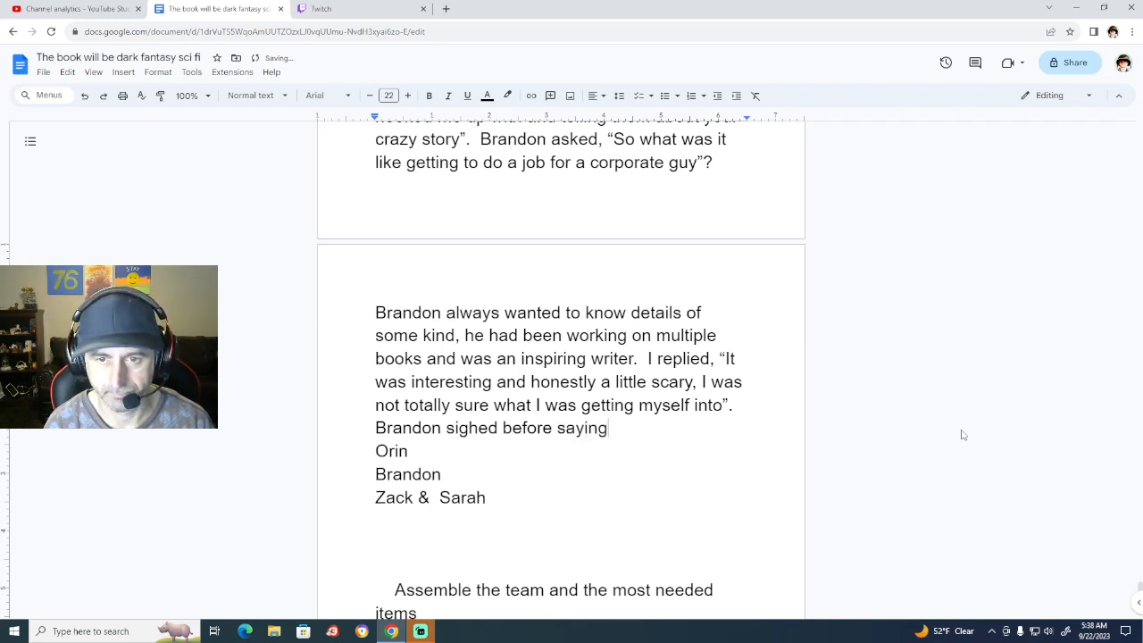
{"action": "type", "text": ", "}
{"action": "type", "text": "\""}
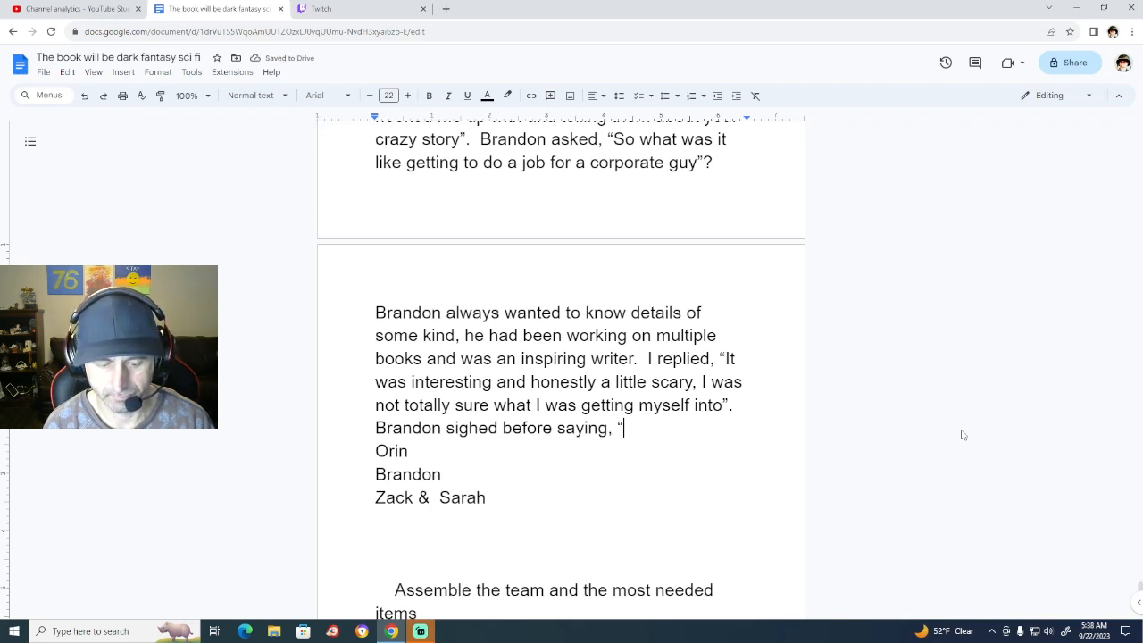
Write the opening of Brandon's quoted response: well I wish I had that kind of thing happen.
{"action": "type", "text": "W"}
{"action": "key", "text": "BackSpace"}
{"action": "type", "text": "wel"}
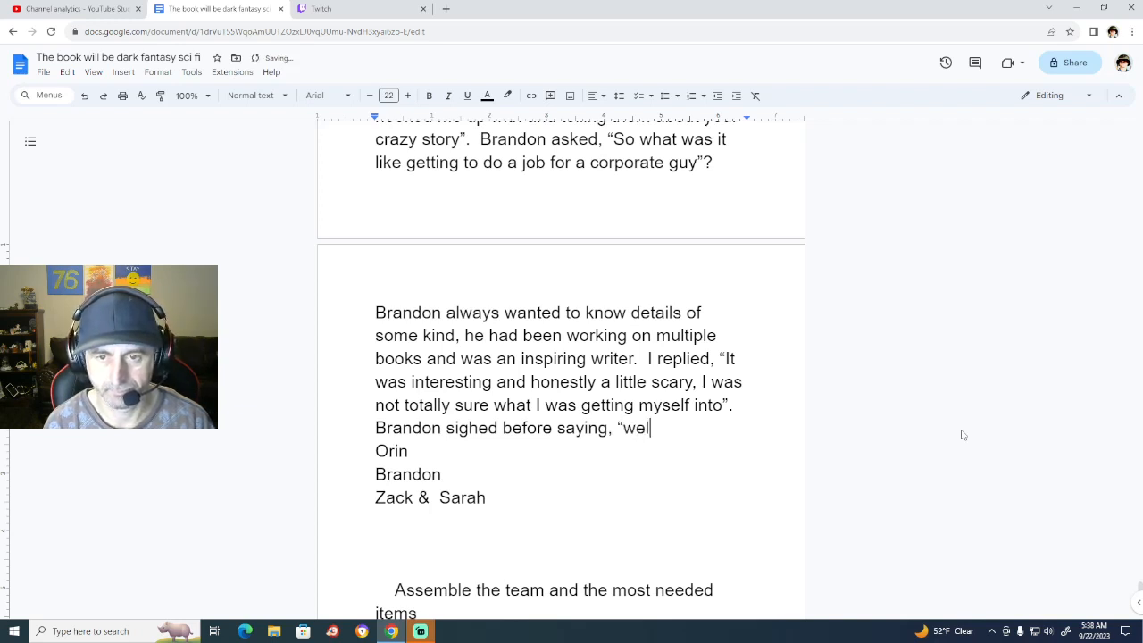
{"action": "type", "text": "l I wis"}
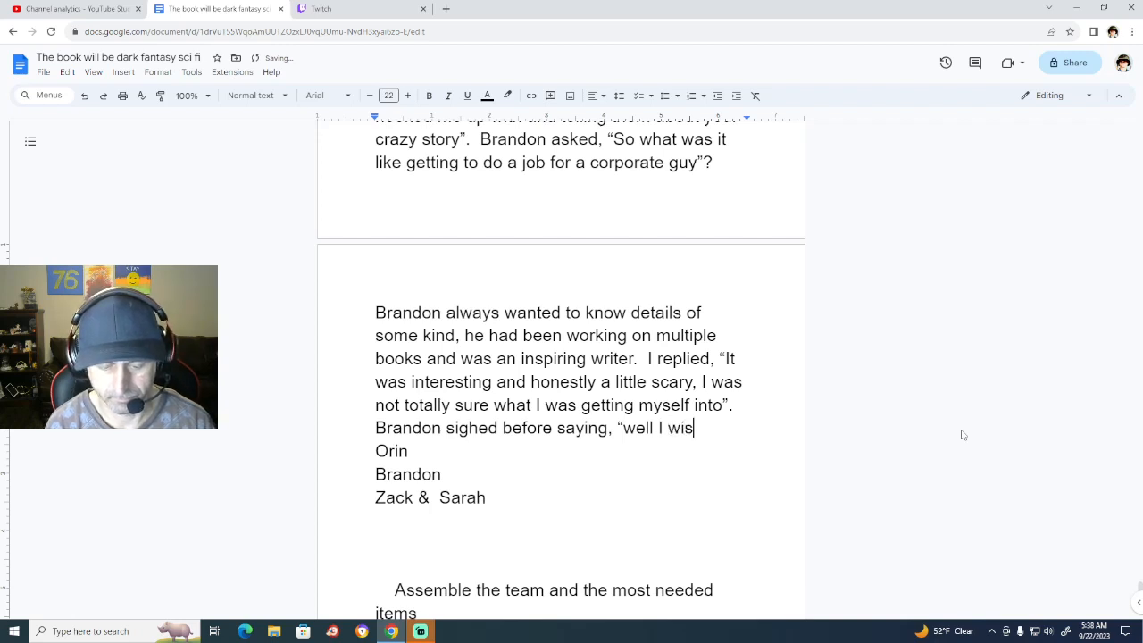
{"action": "type", "text": "h I had that k"}
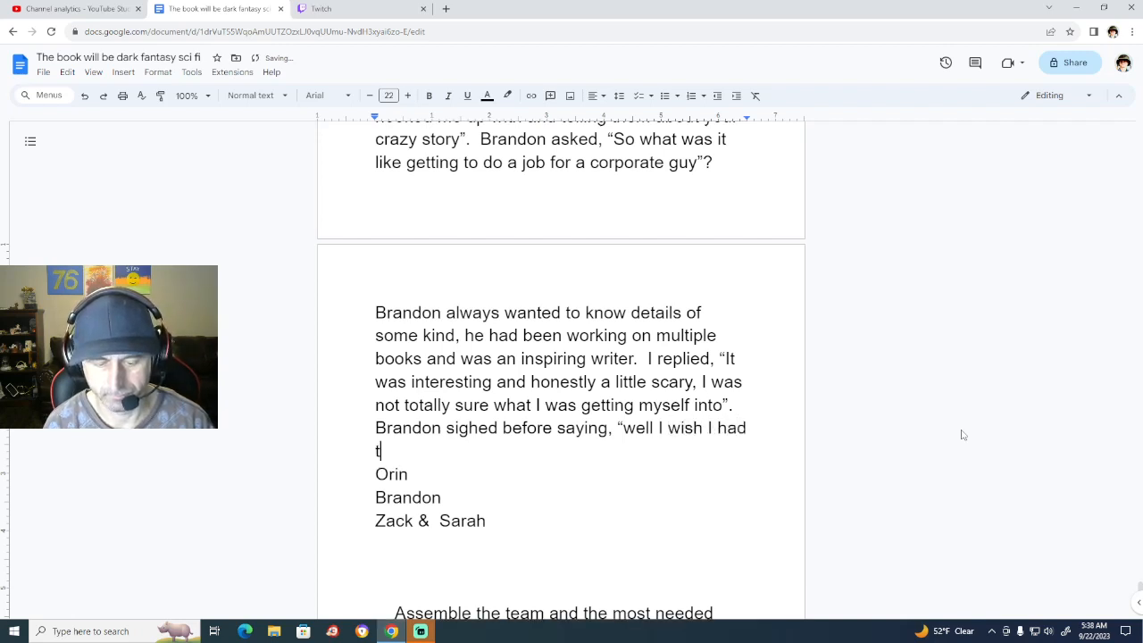
{"action": "type", "text": "ind"}
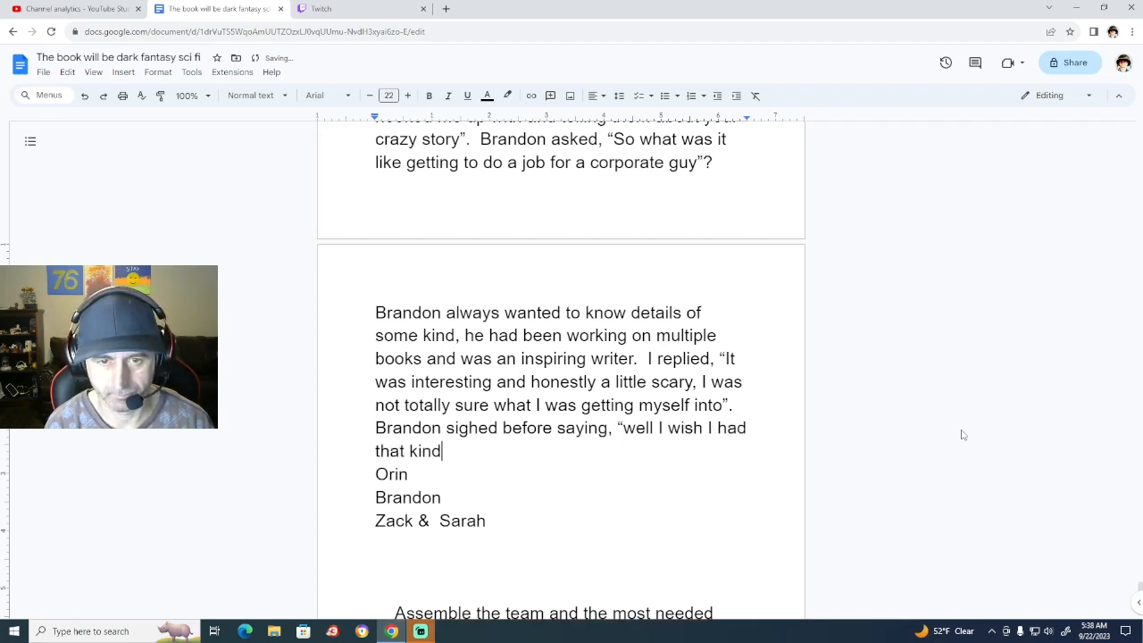
{"action": "type", "text": " of thi"}
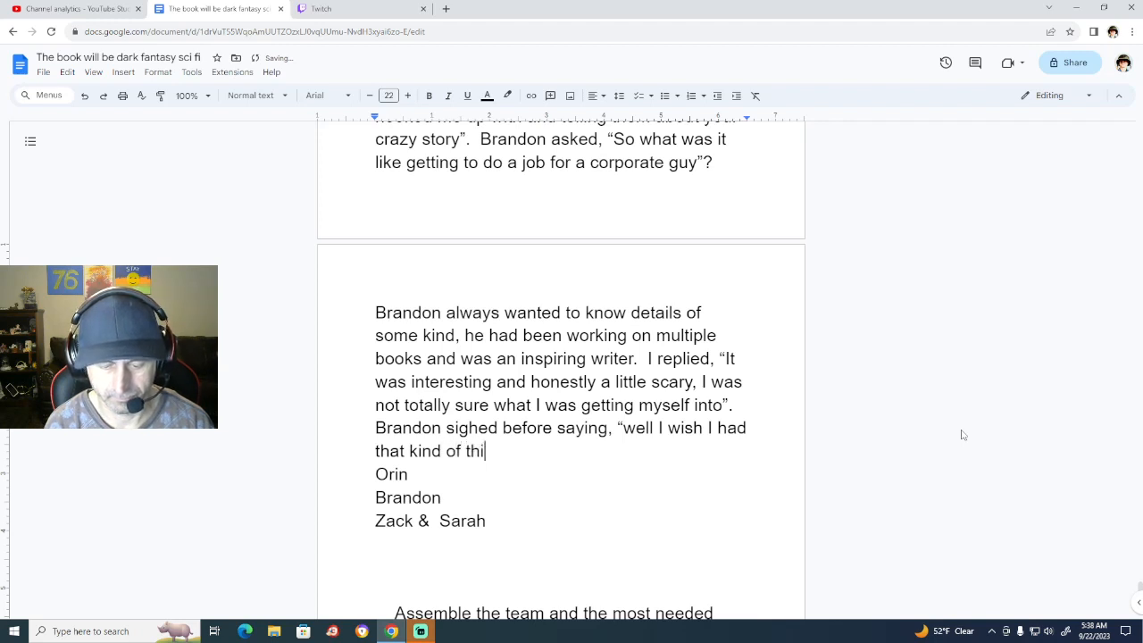
{"action": "type", "text": "ng happen "}
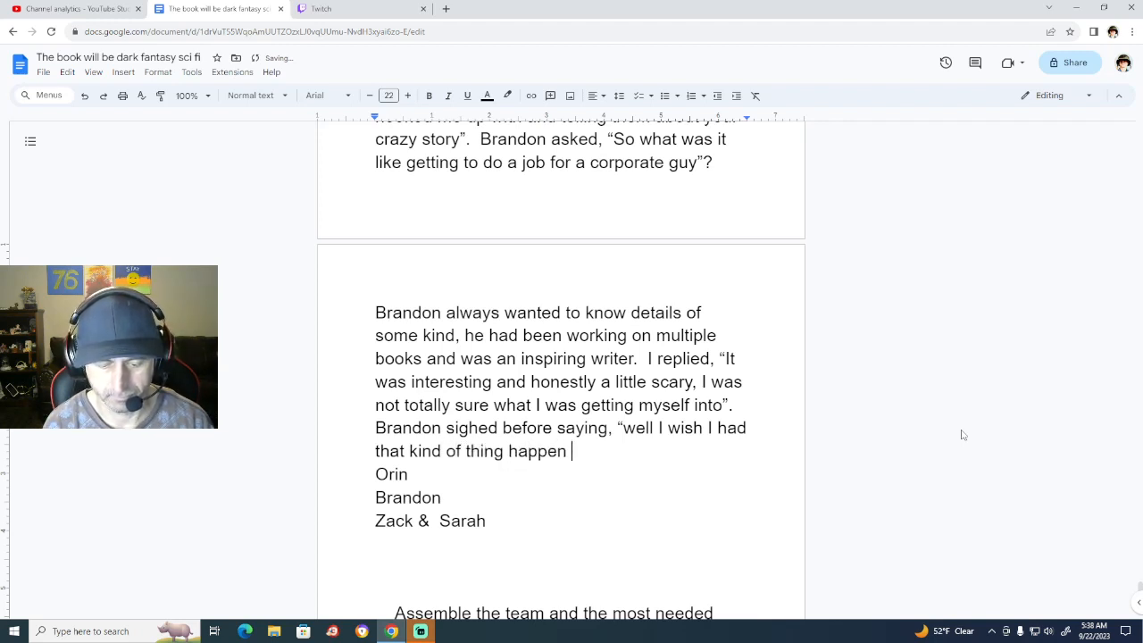
Continue Brandon's quote with "in my life it would give me something to write about", a closing quotation mark and a period.
{"action": "type", "text": "in my l"}
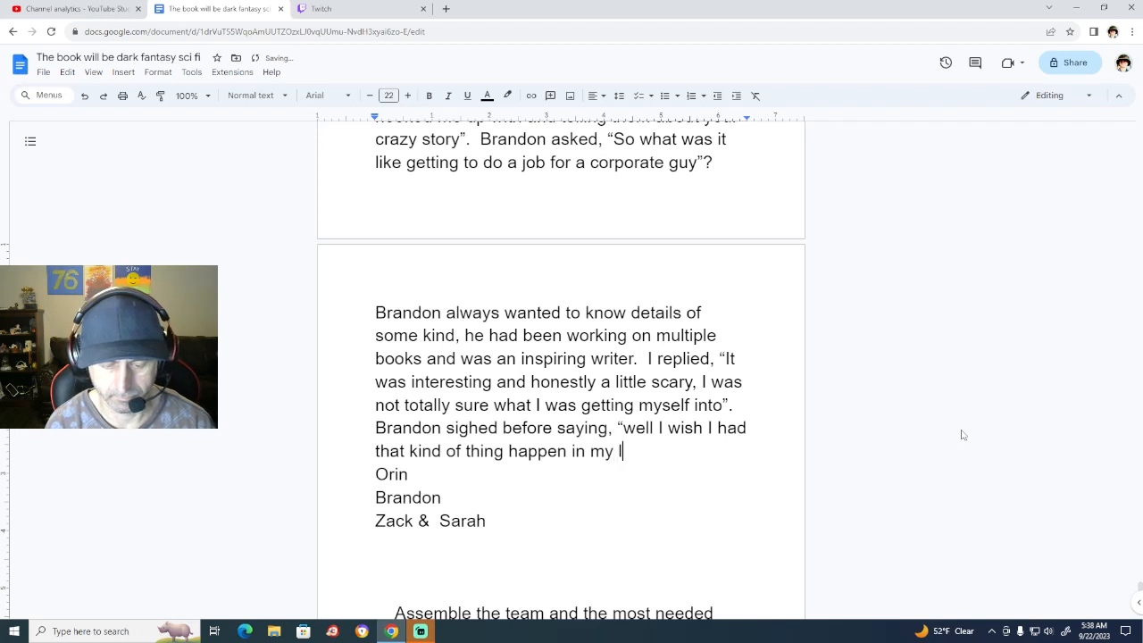
{"action": "type", "text": "ife it woul"}
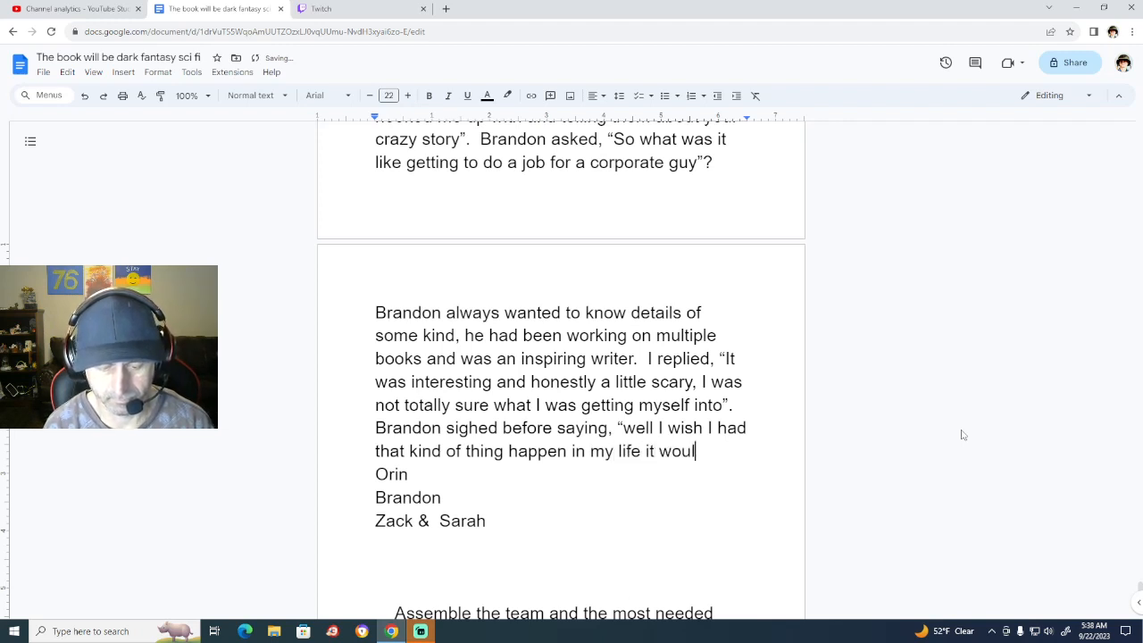
{"action": "type", "text": "d give me s"}
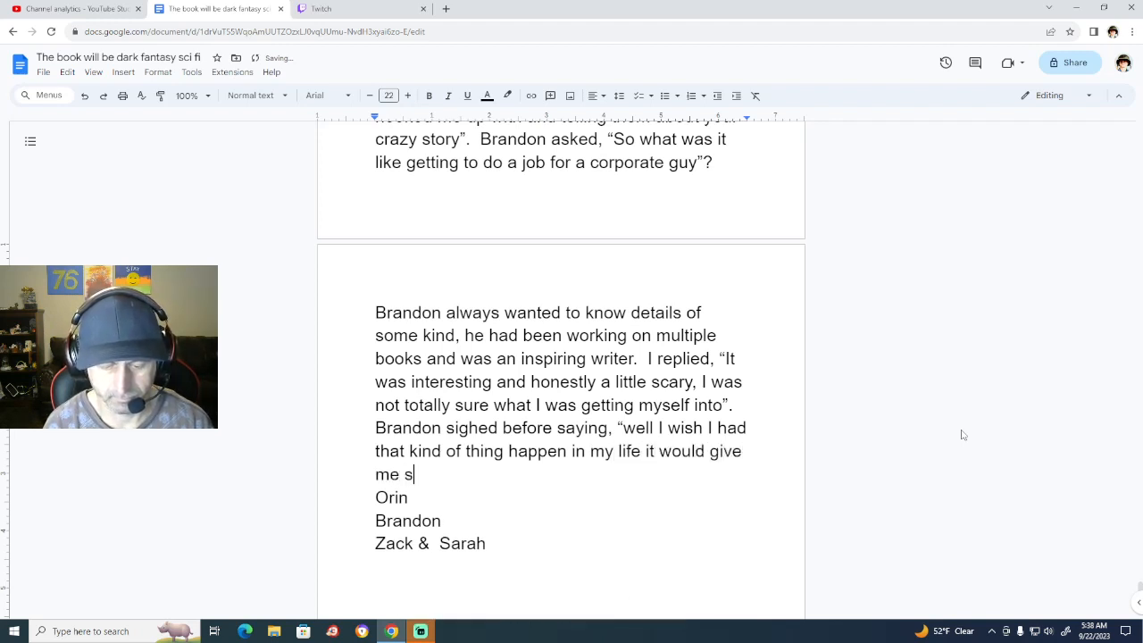
{"action": "type", "text": "omething to"}
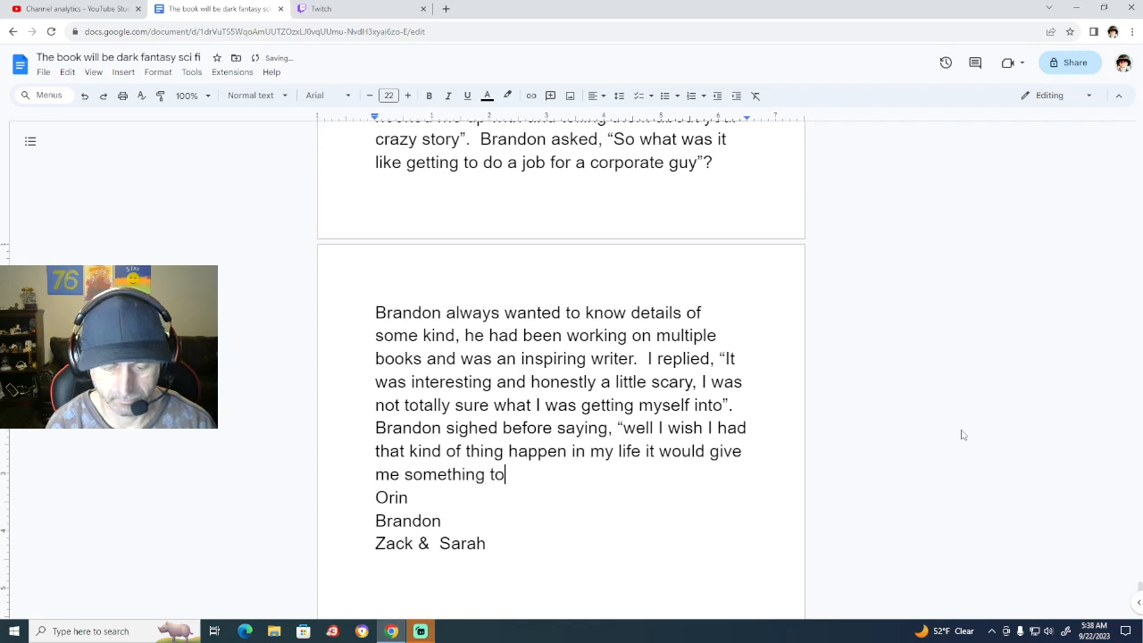
{"action": "type", "text": " write about"}
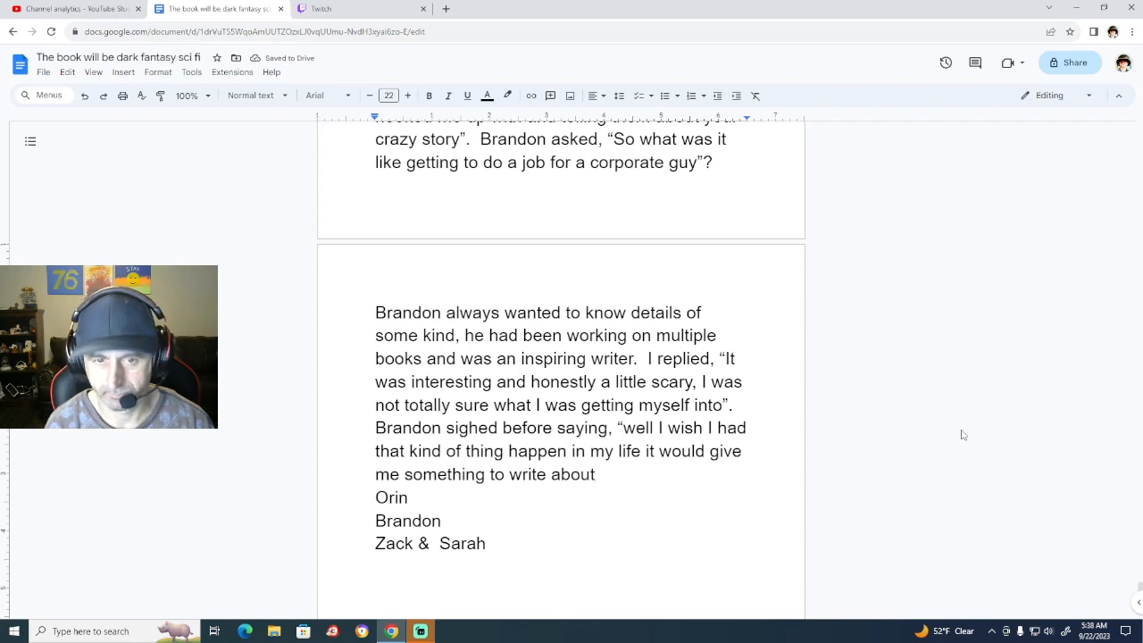
{"action": "type", "text": "\""}
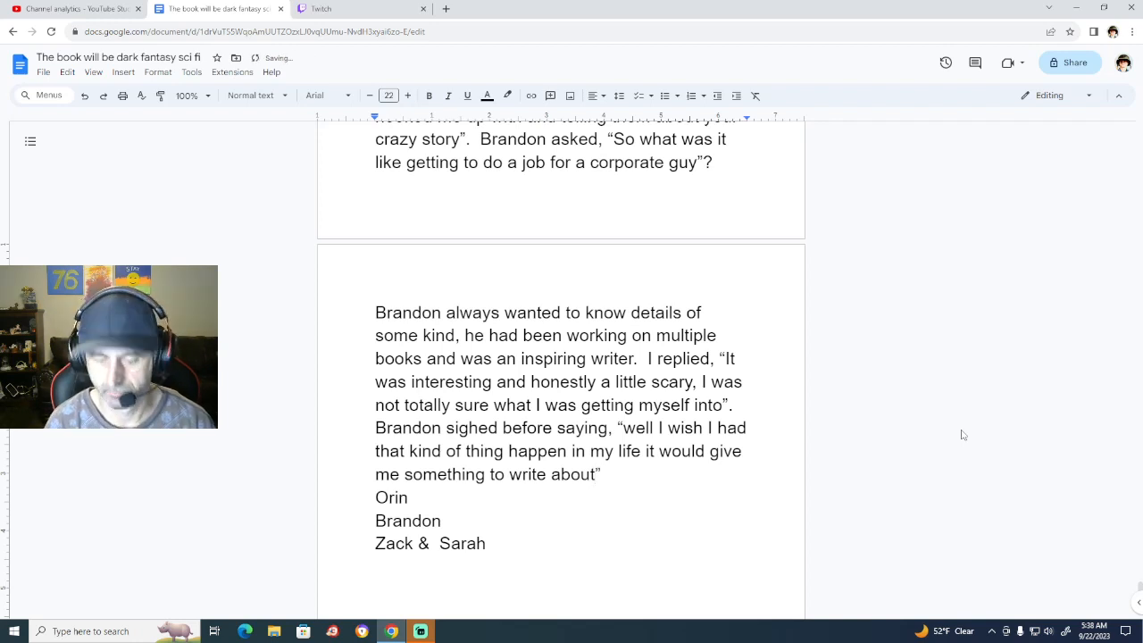
{"action": "type", "text": "."}
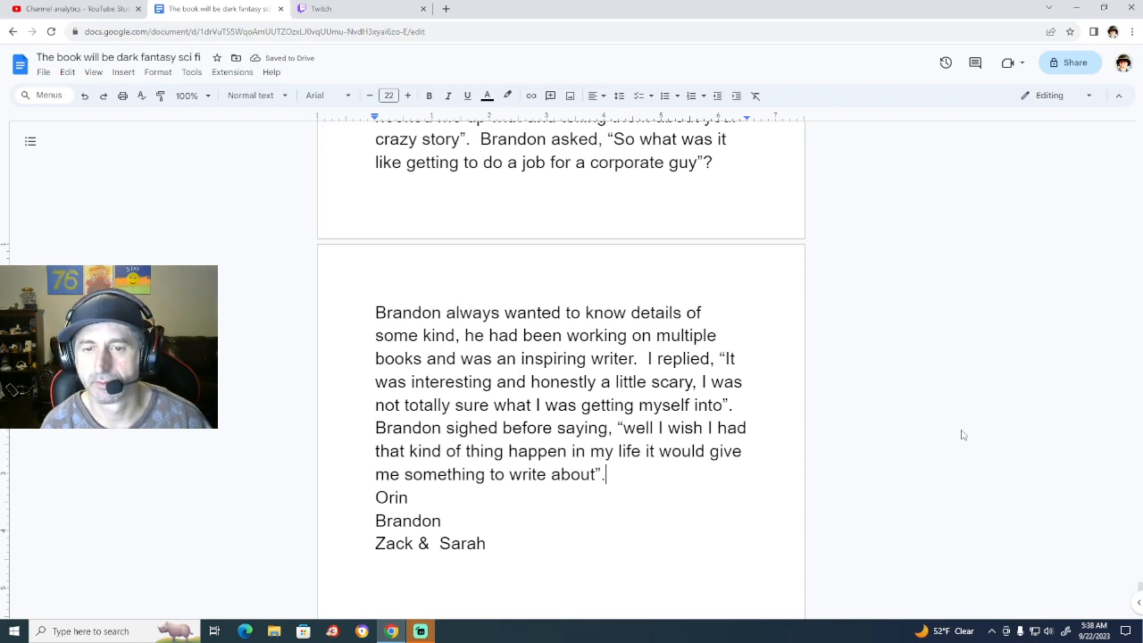
{"action": "key", "text": "Left"}
{"action": "key", "text": "Left"}
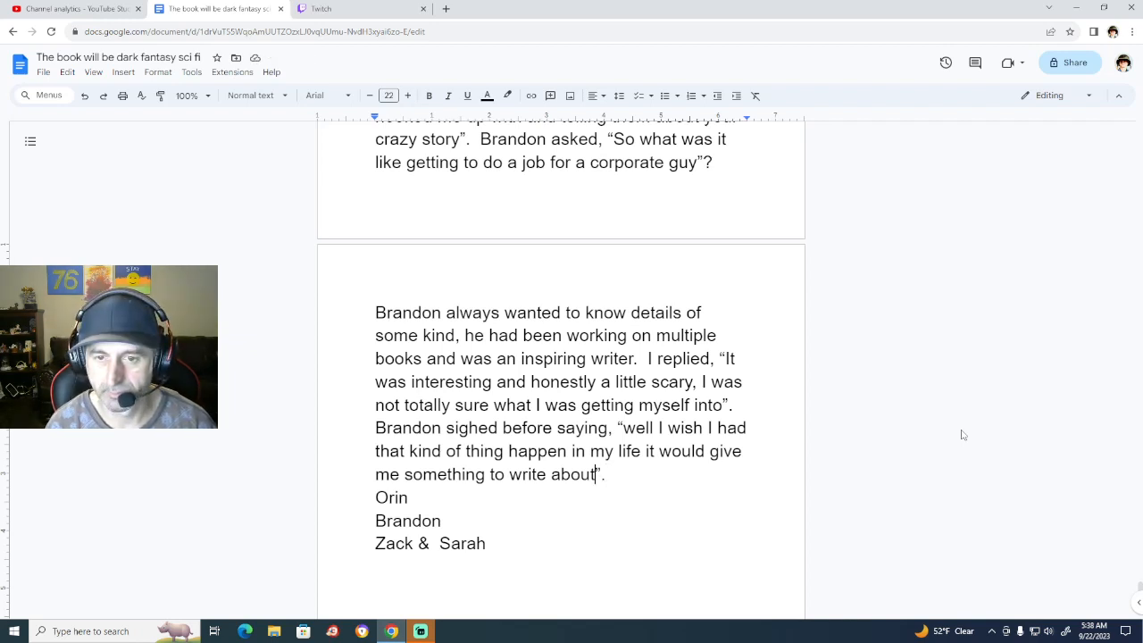
{"action": "type", "text": ", do"}
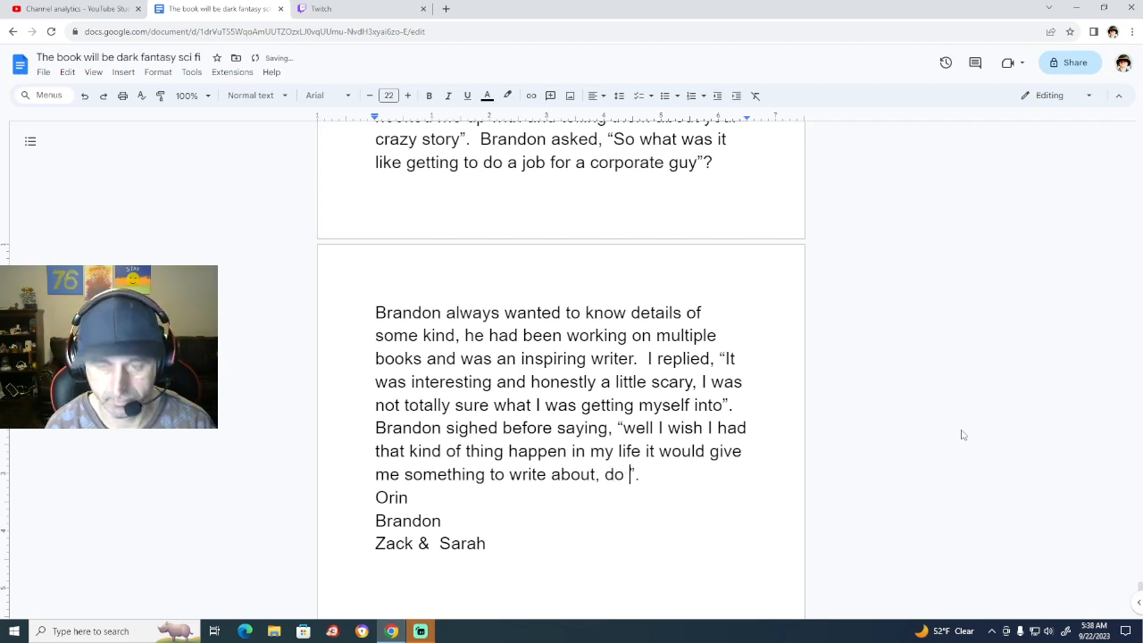
{"action": "key", "text": "BackSpace"}
{"action": "key", "text": "BackSpace"}
{"action": "key", "text": "BackSpace"}
{"action": "key", "text": "BackSpace"}
{"action": "key", "text": "BackSpace"}
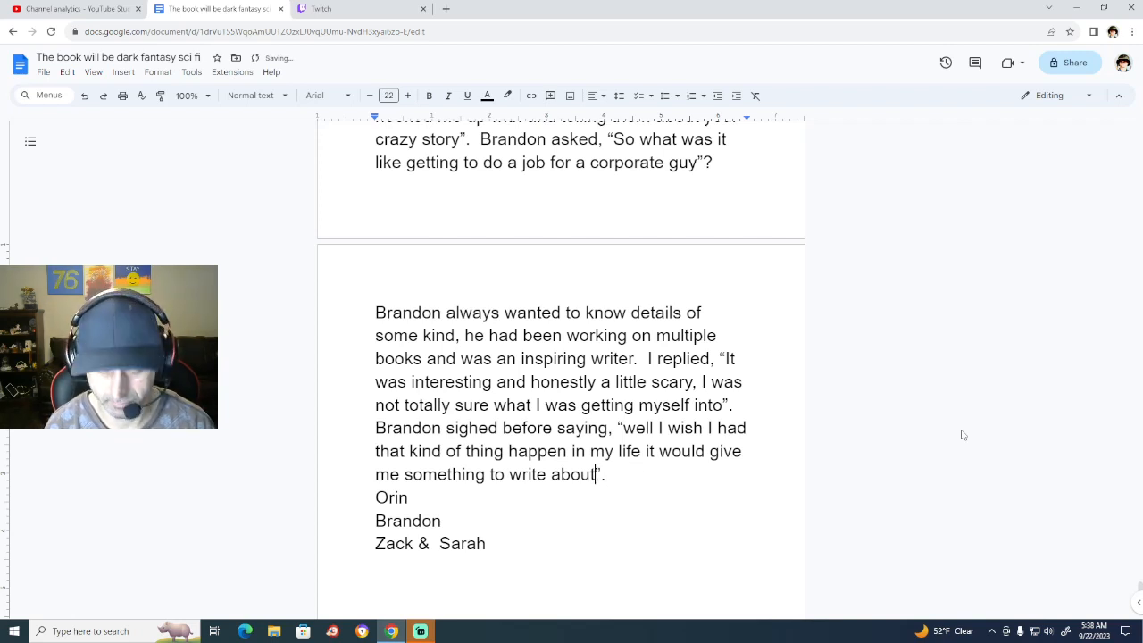
{"action": "type", "text": ".  Do y"}
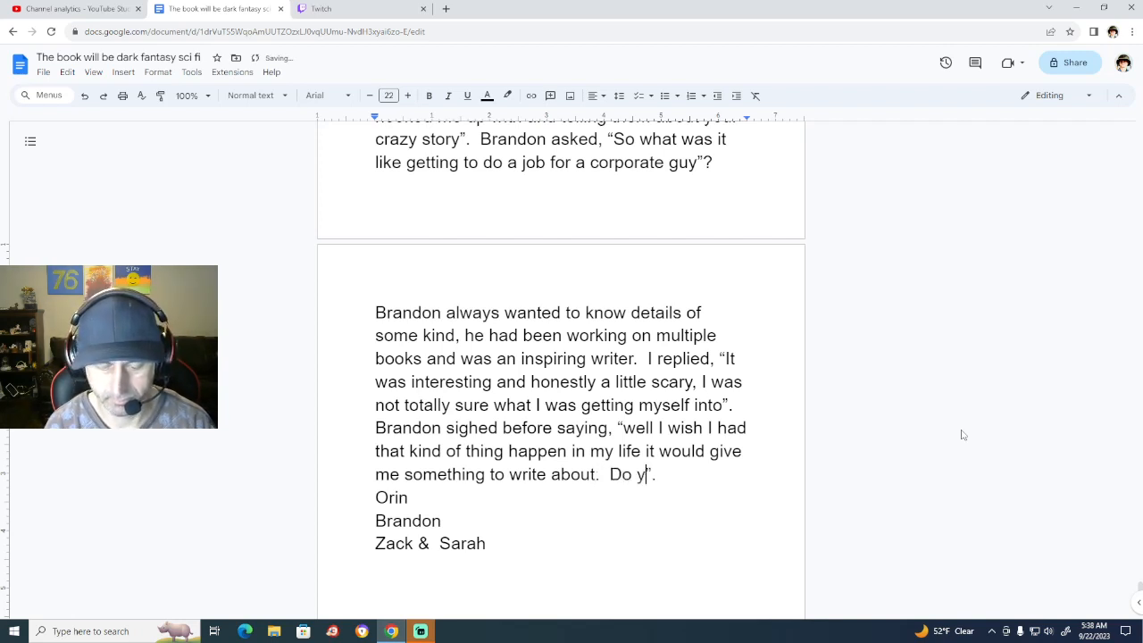
{"action": "type", "text": "ou"}
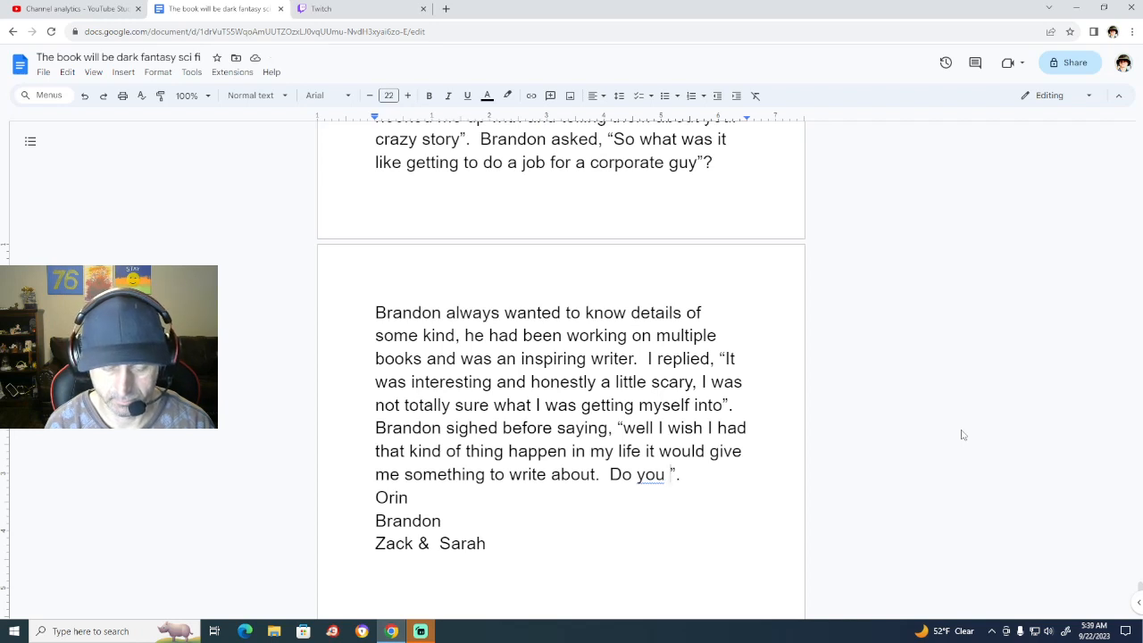
{"action": "type", "text": "think"}
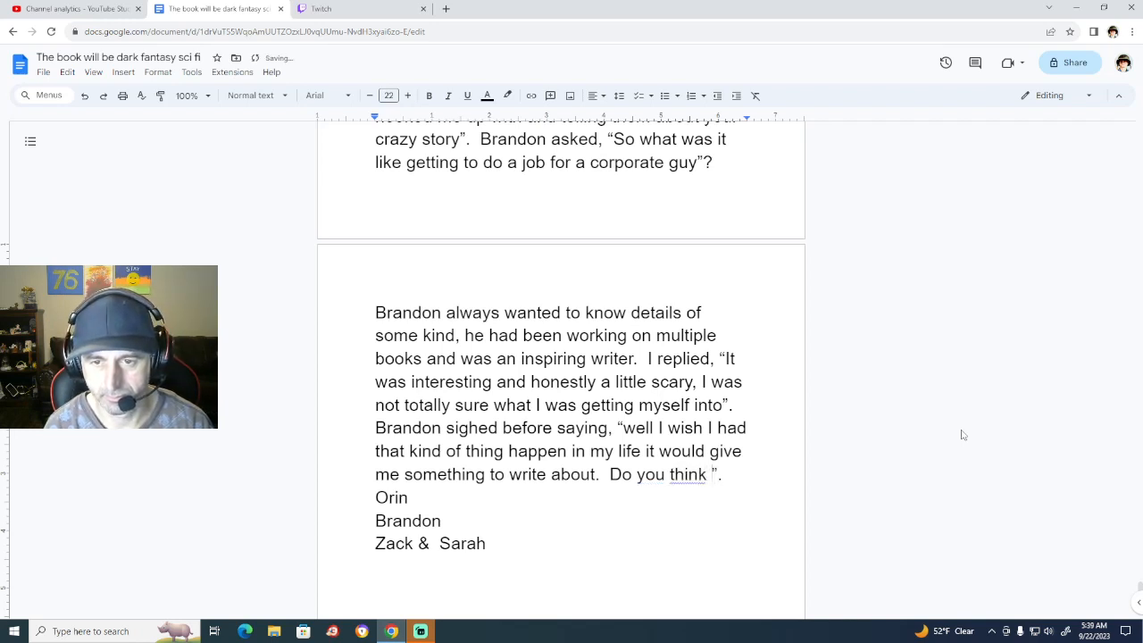
{"action": "key", "text": "BackSpace"}
{"action": "key", "text": "BackSpace"}
{"action": "key", "text": "BackSpace"}
{"action": "key", "text": "BackSpace"}
{"action": "key", "text": "BackSpace"}
{"action": "key", "text": "BackSpace"}
{"action": "key", "text": "BackSpace"}
{"action": "key", "text": "BackSpace"}
{"action": "key", "text": "BackSpace"}
{"action": "key", "text": "BackSpace"}
{"action": "key", "text": "BackSpace"}
{"action": "key", "text": "BackSpace"}
{"action": "key", "text": "BackSpace"}
{"action": "key", "text": "BackSpace"}
{"action": "key", "text": "BackSpace"}
{"action": "key", "text": "BackSpace"}
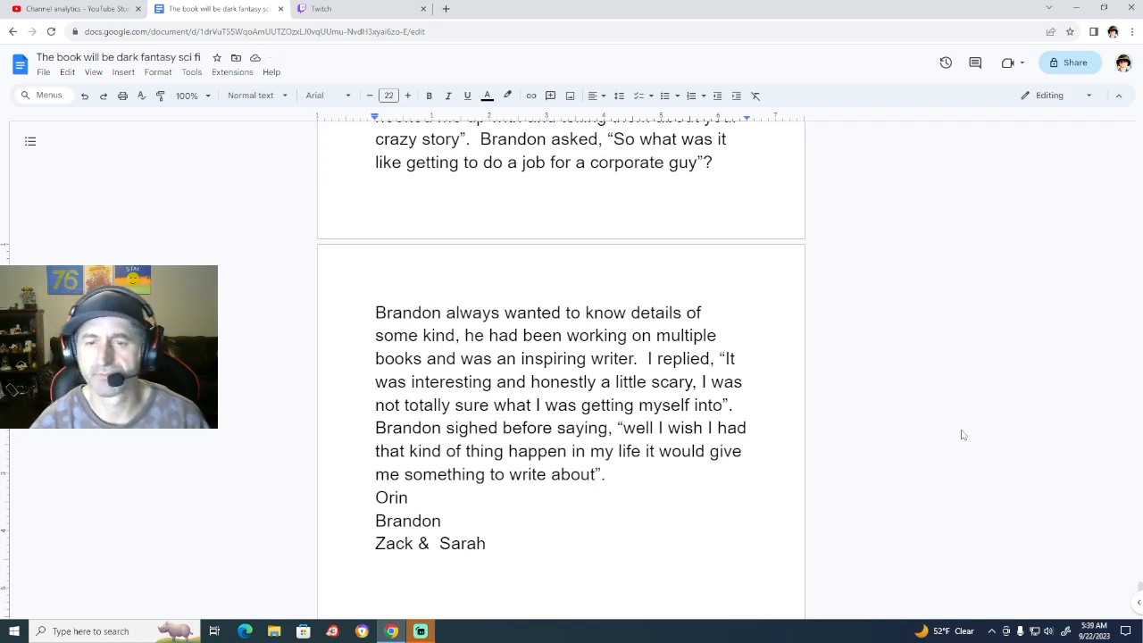
Add a comma after "life" in Brandon's quoted response.
{"action": "left_click", "coordinate": [642, 452]}
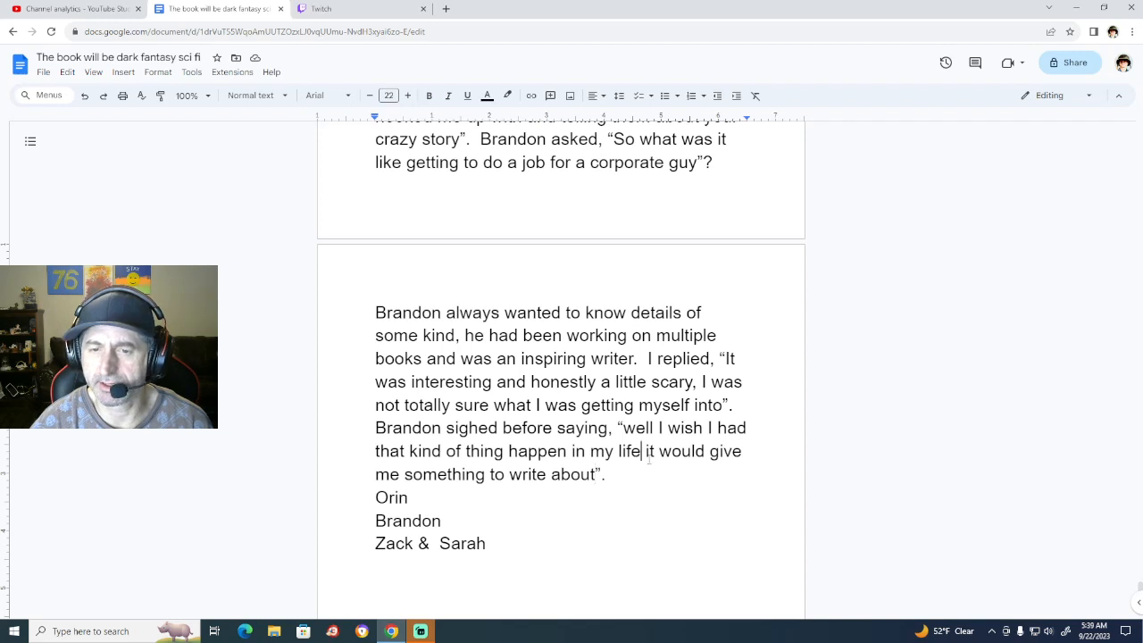
{"action": "type", "text": ","}
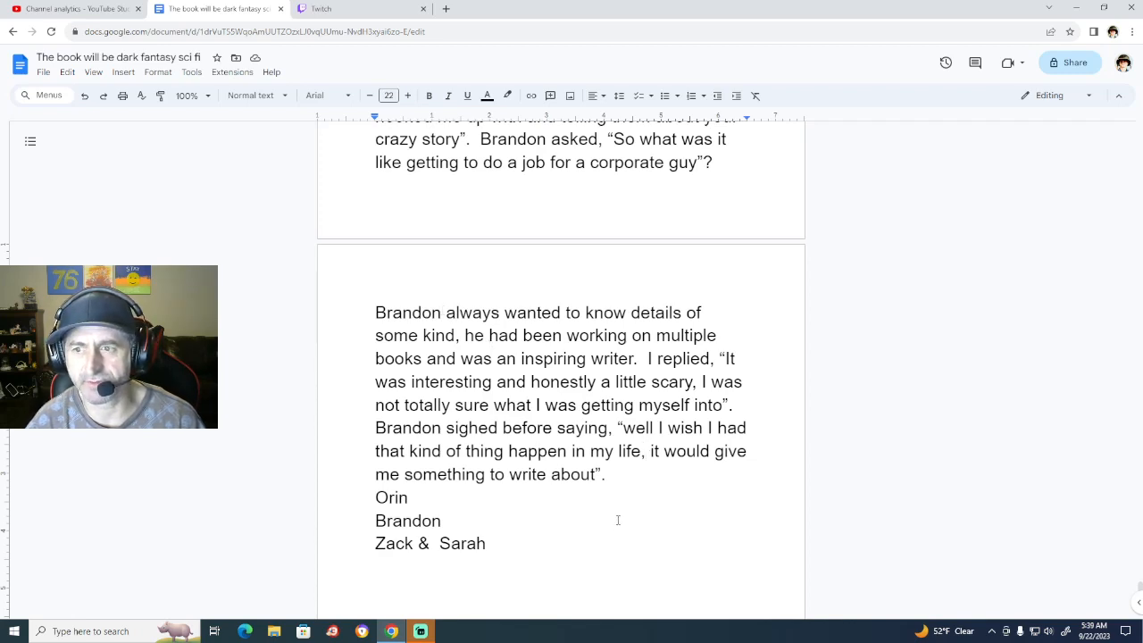
Review the manuscript from the morning scene with Elena through Chapter 2 up to Brandon's latest dialogue.
{"action": "scroll", "coordinate": [616, 524], "scroll_direction": "up", "scroll_amount": 3}
{"action": "scroll", "coordinate": [720, 396], "scroll_direction": "up", "scroll_amount": 15}
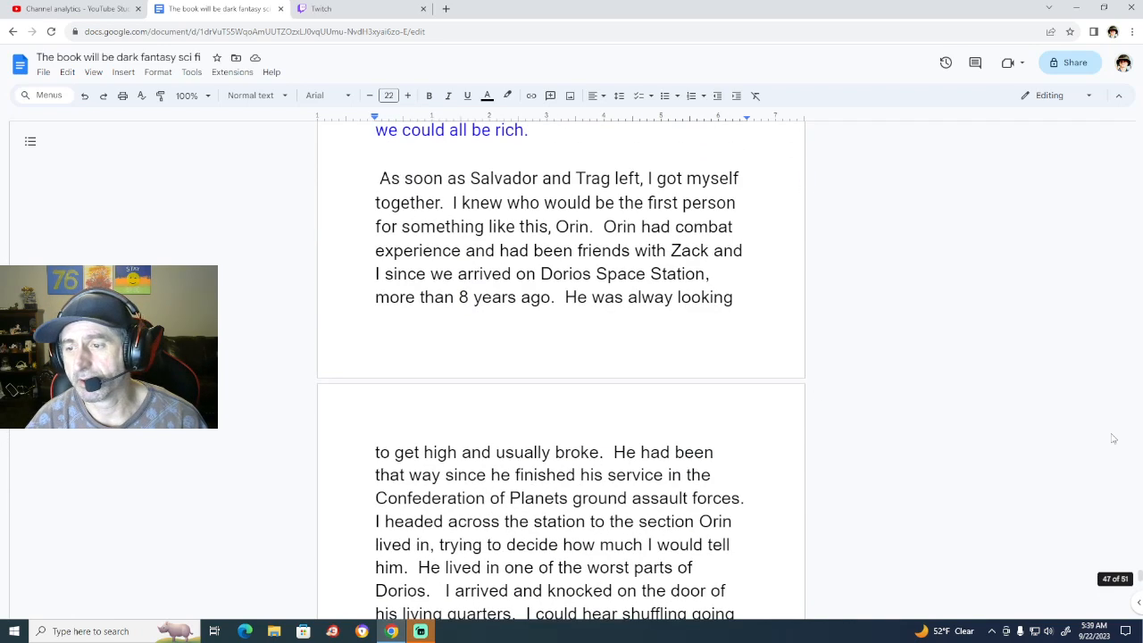
{"action": "left_click_drag", "start_coordinate": [1140, 520], "coordinate": [944, 401]}
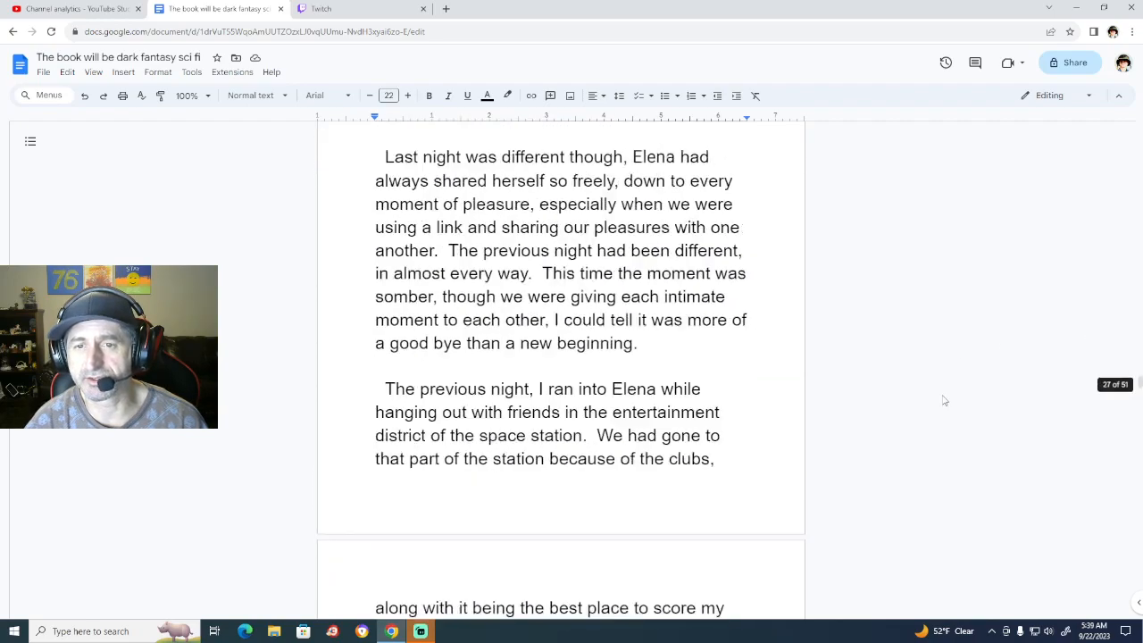
{"action": "scroll", "coordinate": [944, 401], "scroll_direction": "down", "scroll_amount": 12}
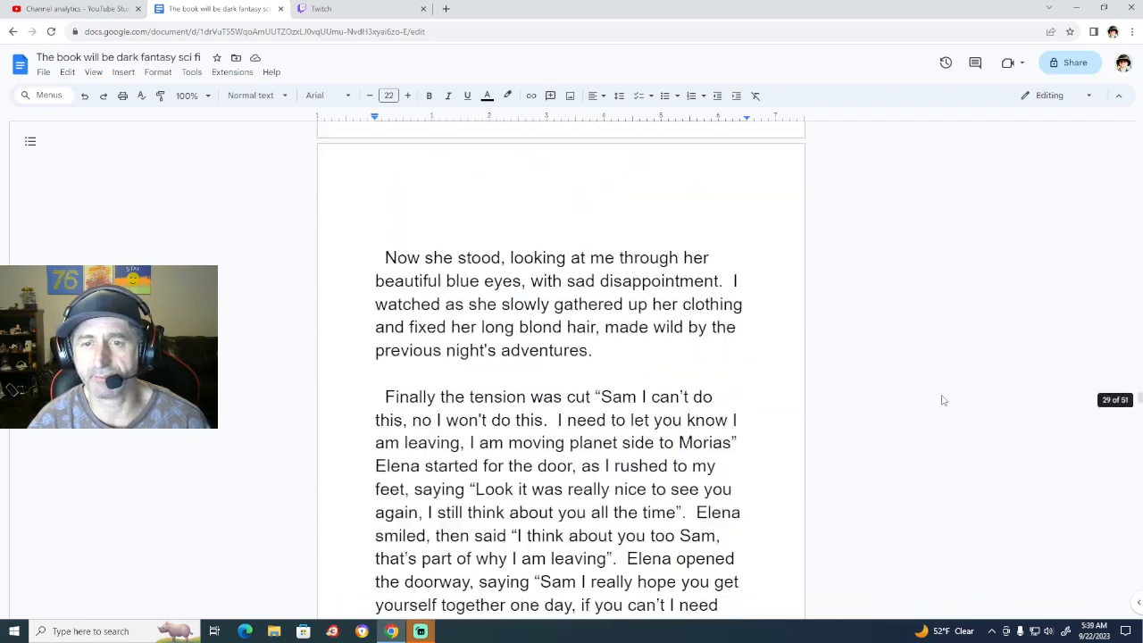
{"action": "scroll", "coordinate": [943, 400], "scroll_direction": "down", "scroll_amount": 10}
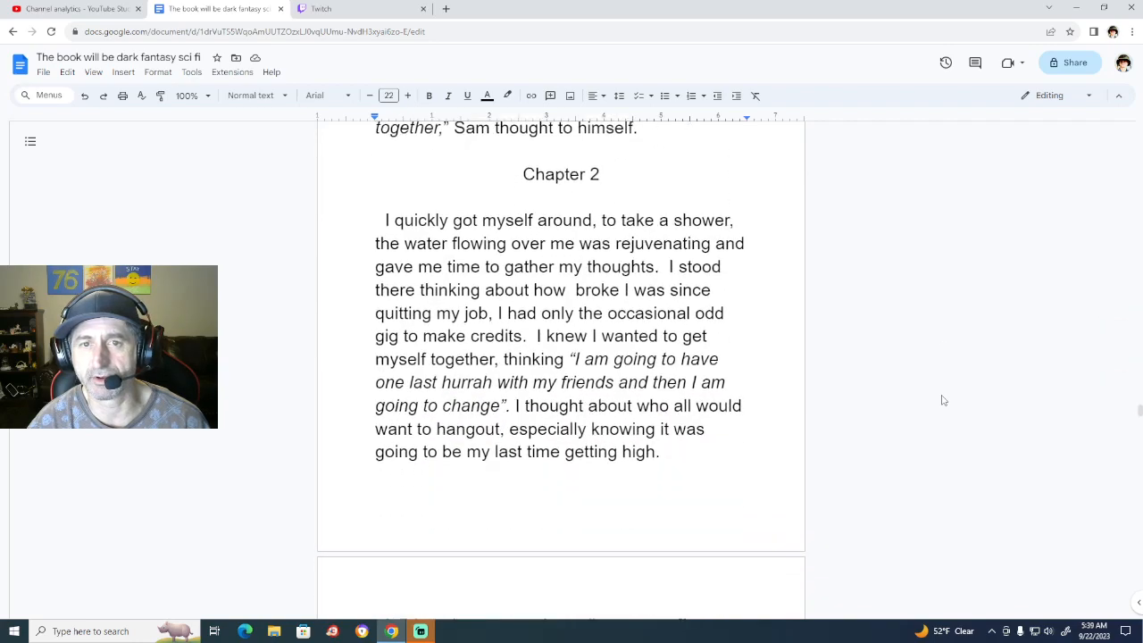
{"action": "scroll", "coordinate": [942, 400], "scroll_direction": "down", "scroll_amount": 11}
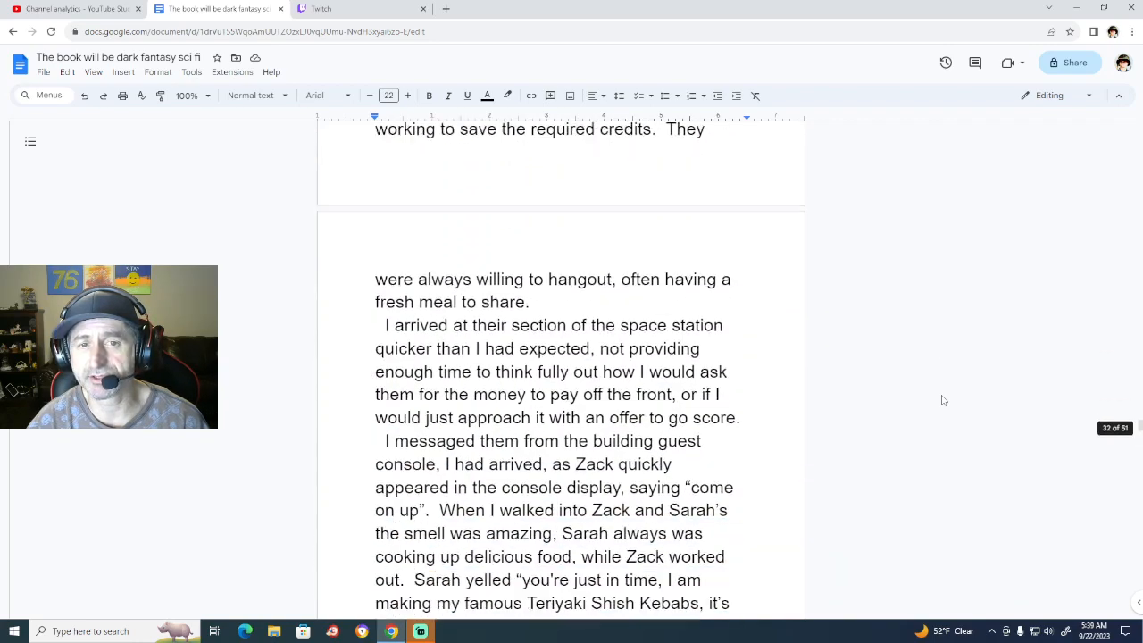
{"action": "scroll", "coordinate": [942, 400], "scroll_direction": "down", "scroll_amount": 4}
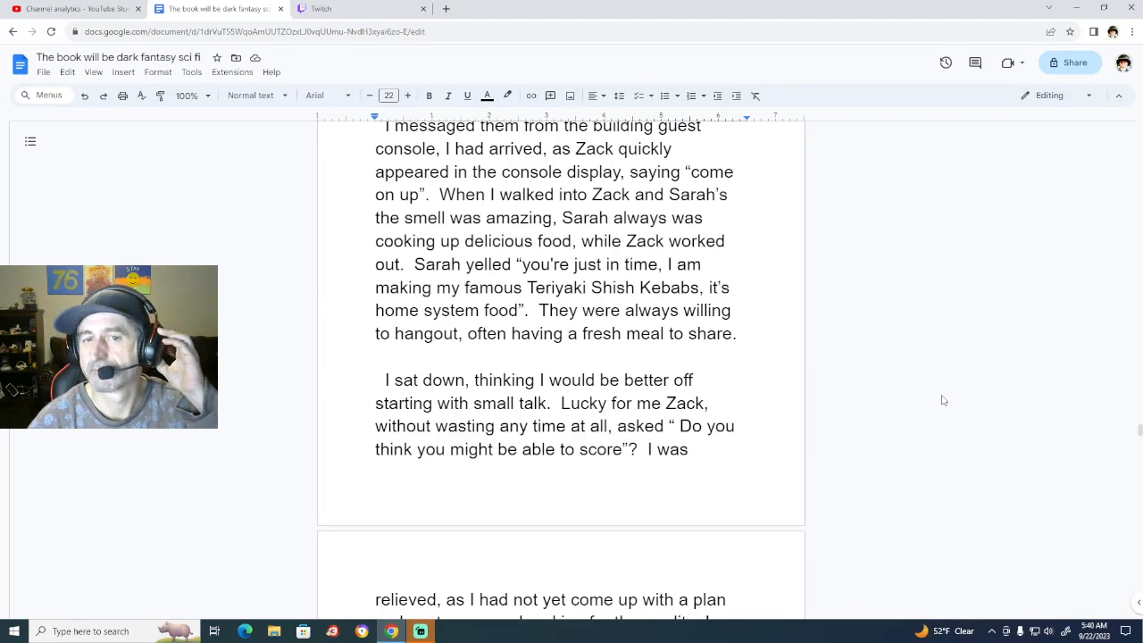
{"action": "scroll", "coordinate": [943, 400], "scroll_direction": "down", "scroll_amount": 12}
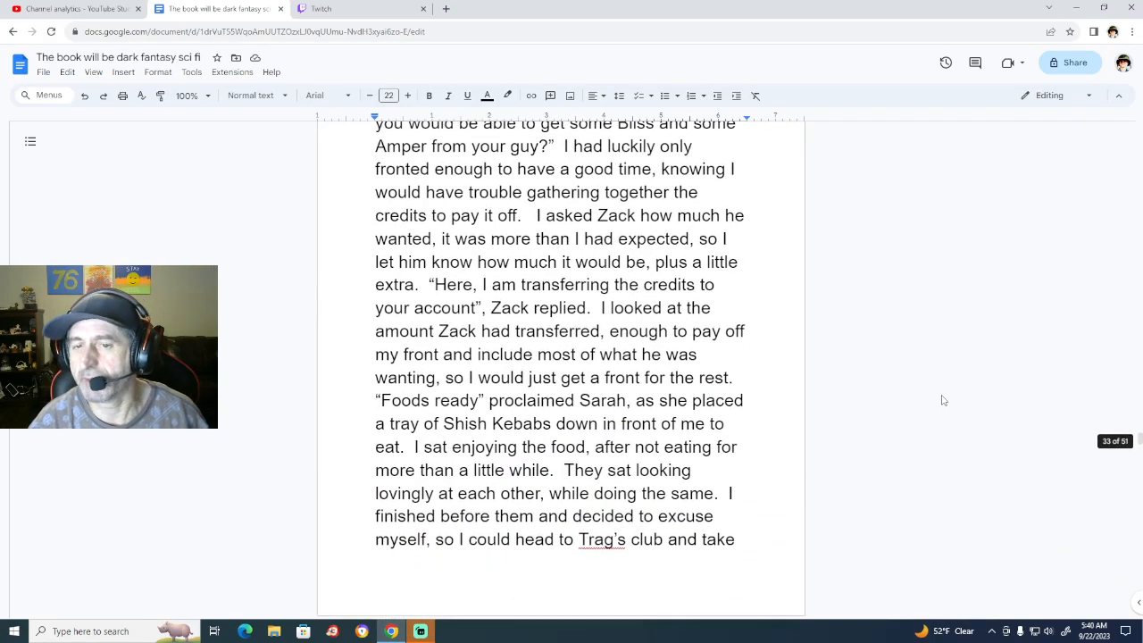
{"action": "scroll", "coordinate": [942, 400], "scroll_direction": "down", "scroll_amount": 6}
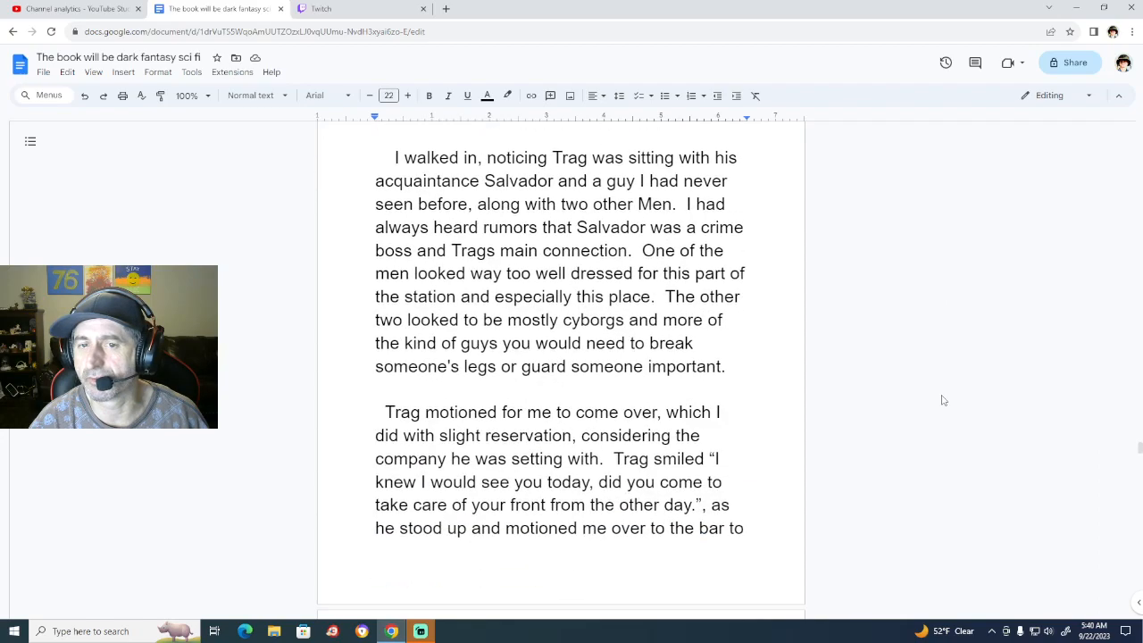
{"action": "scroll", "coordinate": [943, 400], "scroll_direction": "down", "scroll_amount": 10}
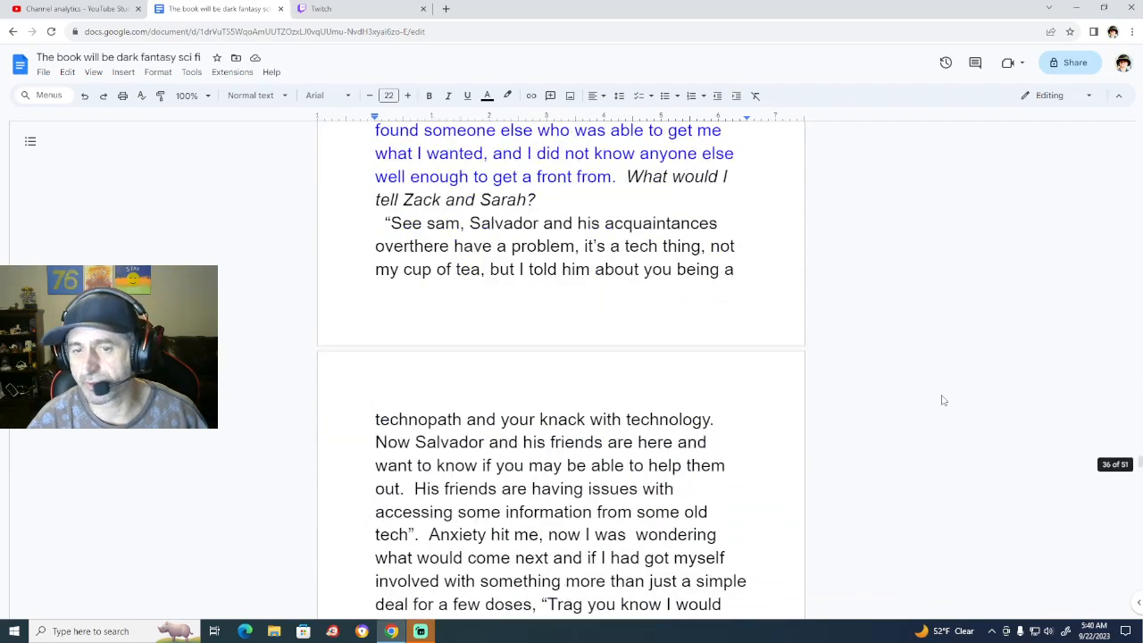
{"action": "scroll", "coordinate": [942, 399], "scroll_direction": "down", "scroll_amount": 10}
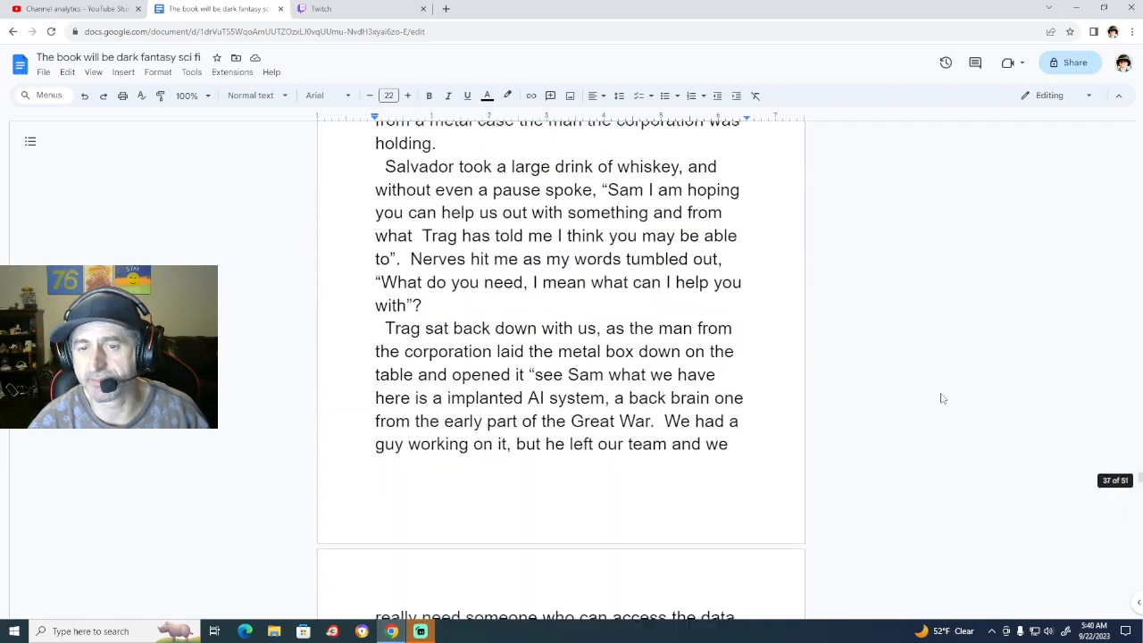
{"action": "scroll", "coordinate": [942, 399], "scroll_direction": "down", "scroll_amount": 10}
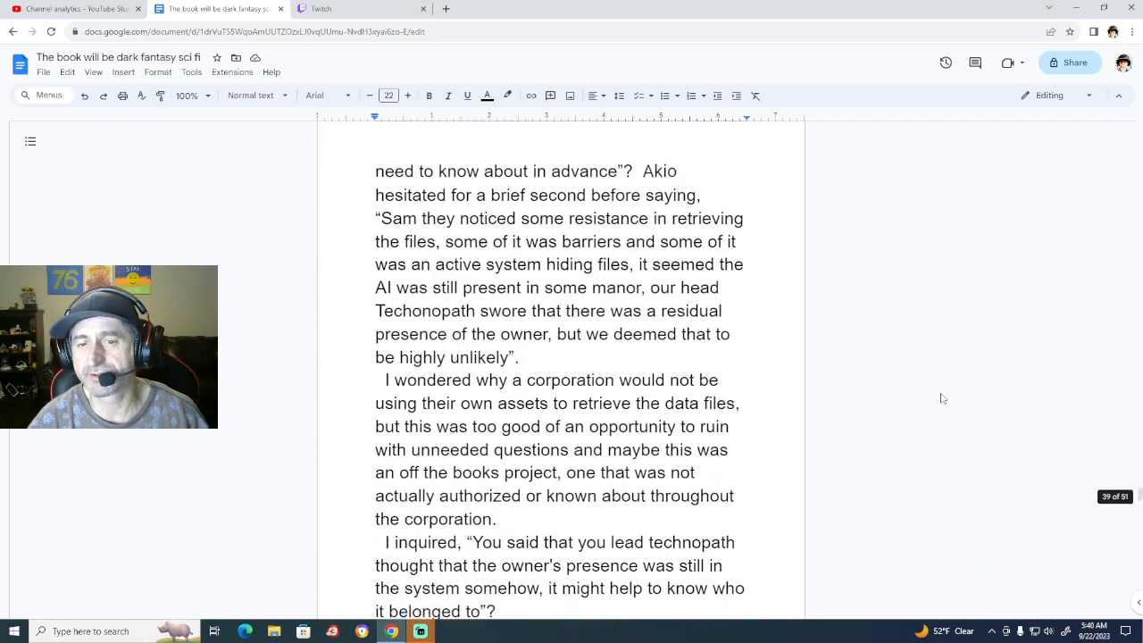
{"action": "scroll", "coordinate": [942, 400], "scroll_direction": "down", "scroll_amount": 10}
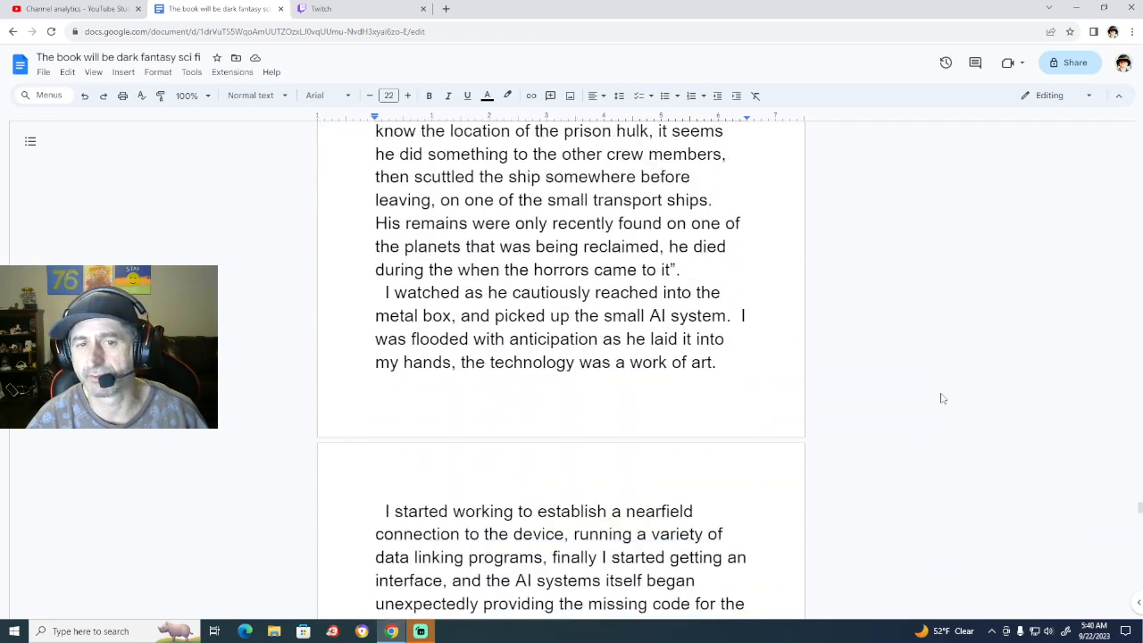
{"action": "scroll", "coordinate": [942, 399], "scroll_direction": "down", "scroll_amount": 10}
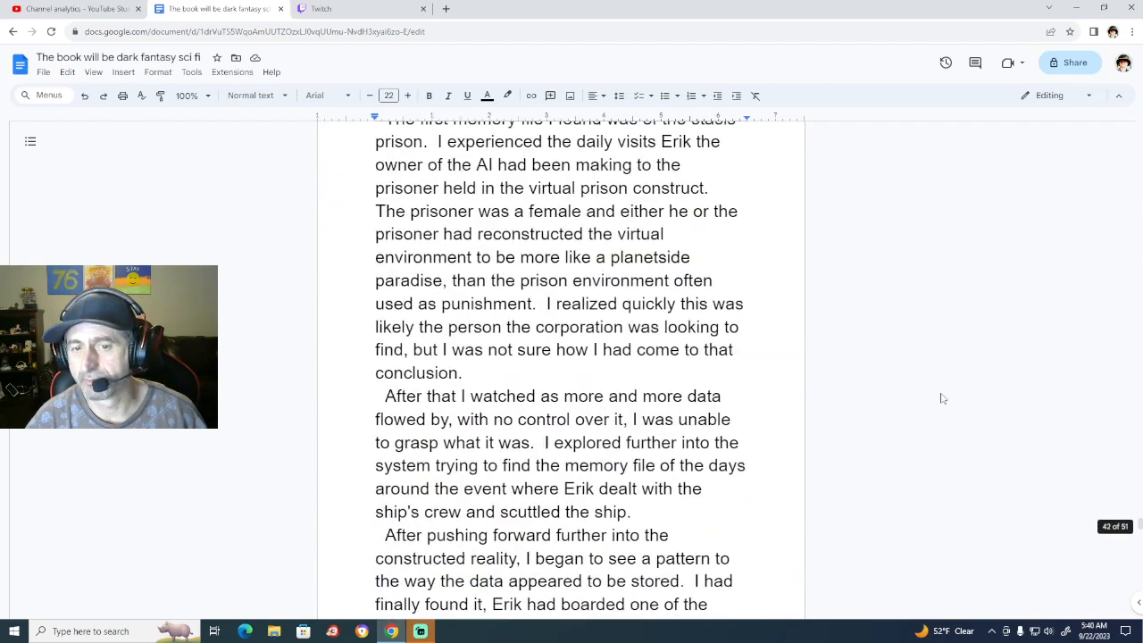
{"action": "scroll", "coordinate": [942, 399], "scroll_direction": "down", "scroll_amount": 10}
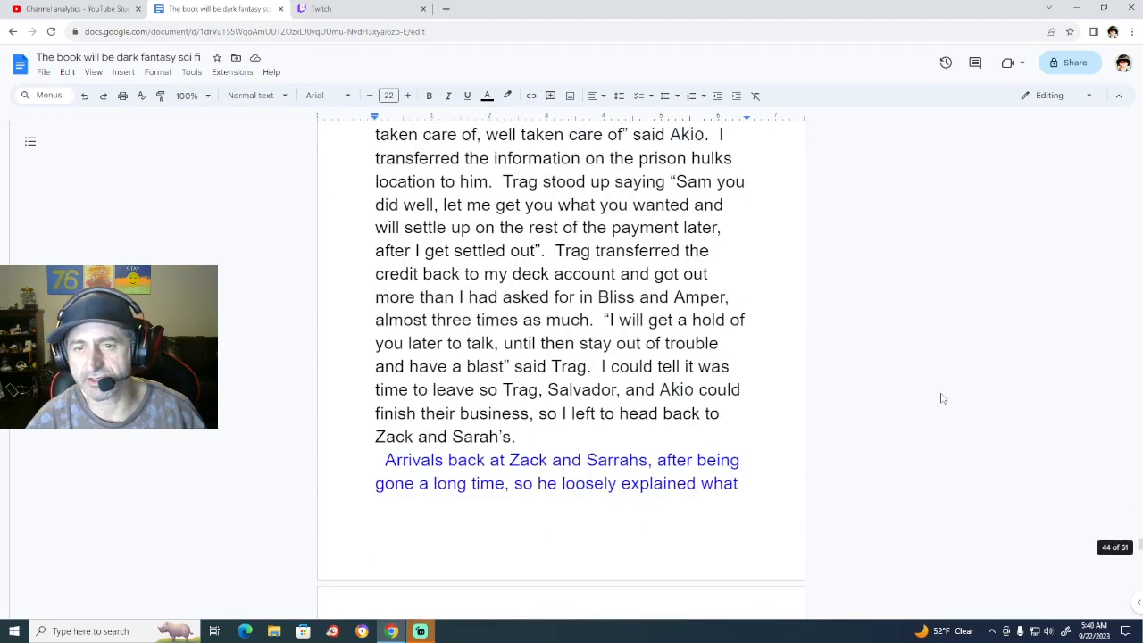
{"action": "scroll", "coordinate": [942, 400], "scroll_direction": "down", "scroll_amount": 10}
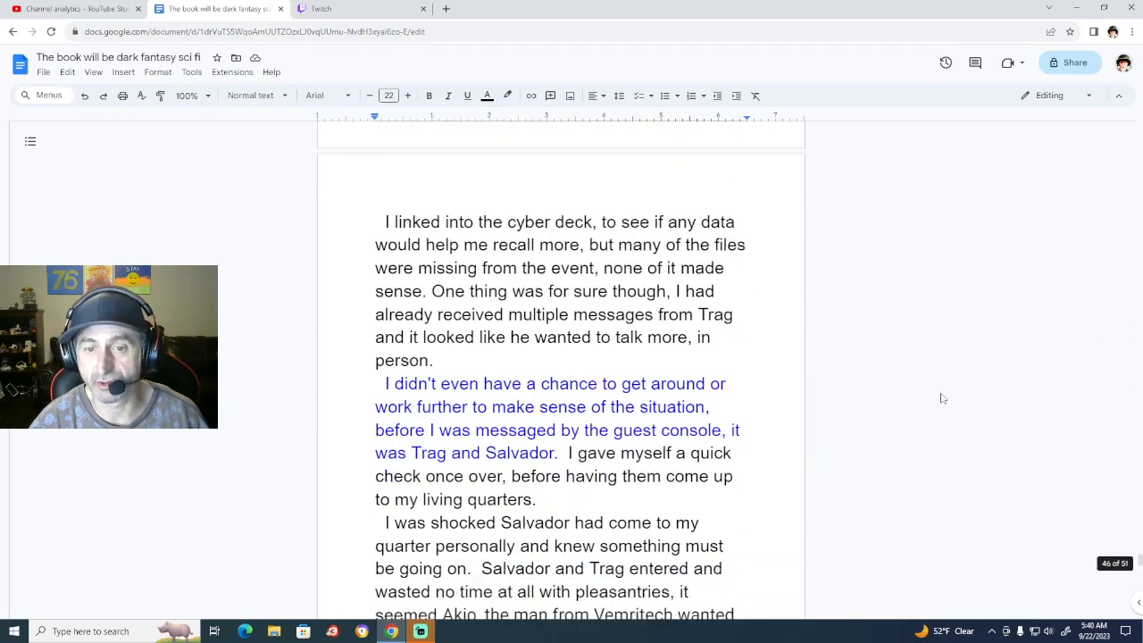
{"action": "scroll", "coordinate": [942, 400], "scroll_direction": "down", "scroll_amount": 10}
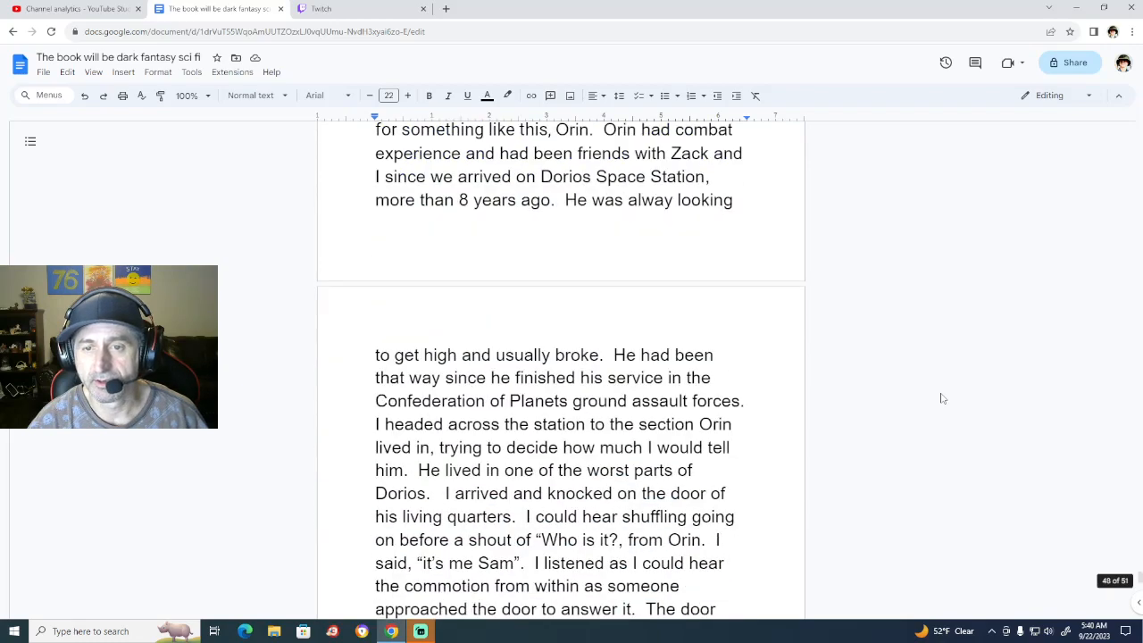
{"action": "scroll", "coordinate": [942, 399], "scroll_direction": "down", "scroll_amount": 10}
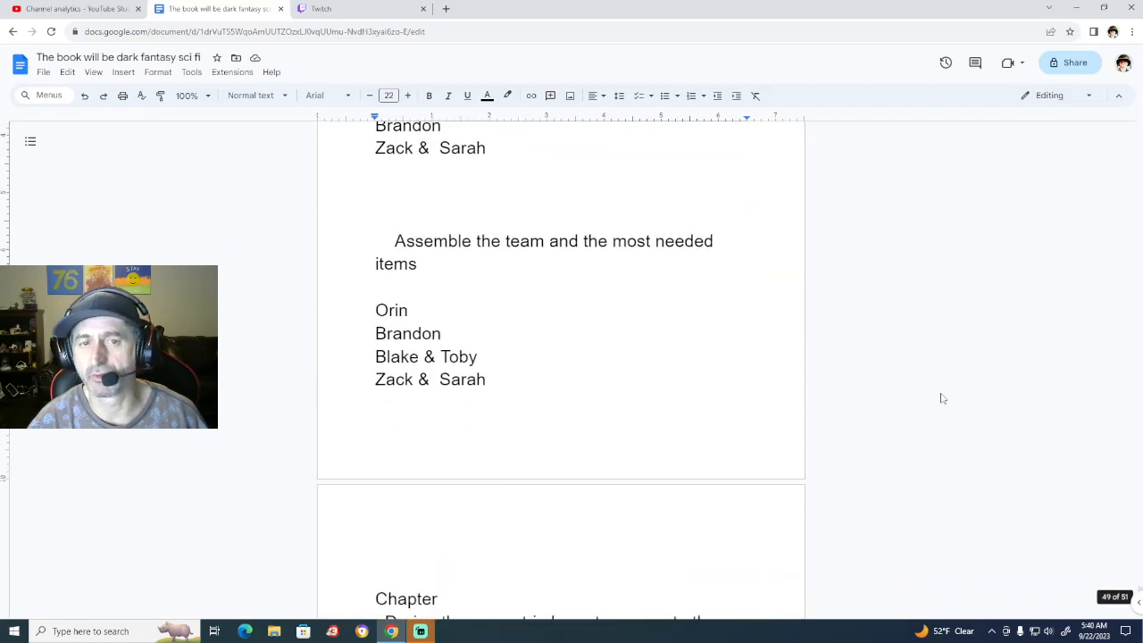
{"action": "scroll", "coordinate": [942, 399], "scroll_direction": "up", "scroll_amount": 3}
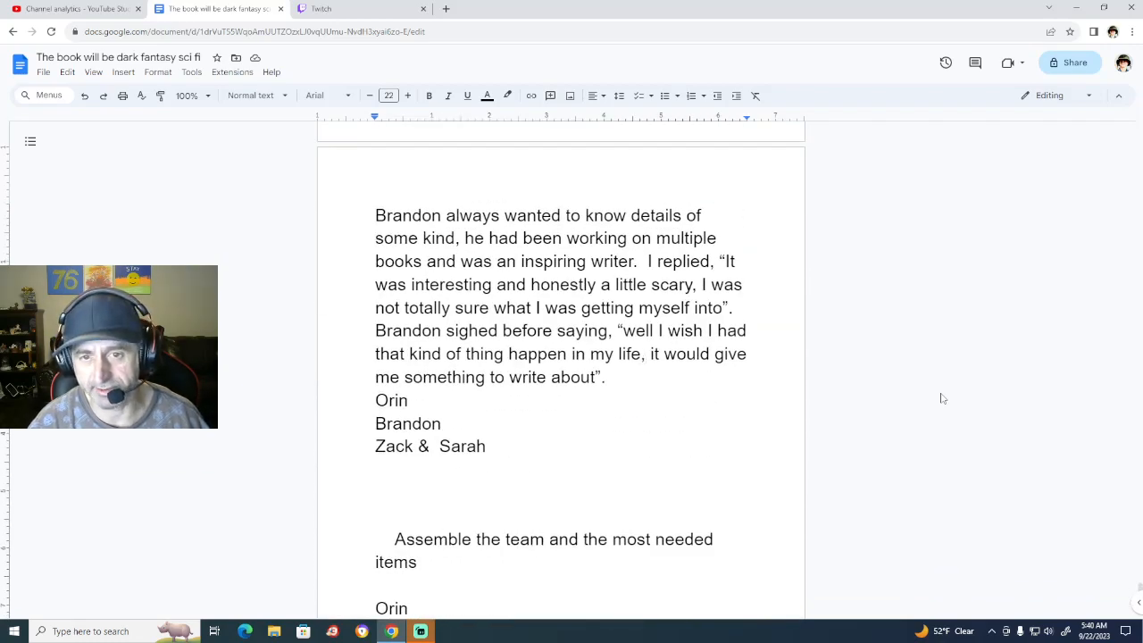
{"action": "scroll", "coordinate": [942, 400], "scroll_direction": "up", "scroll_amount": 2}
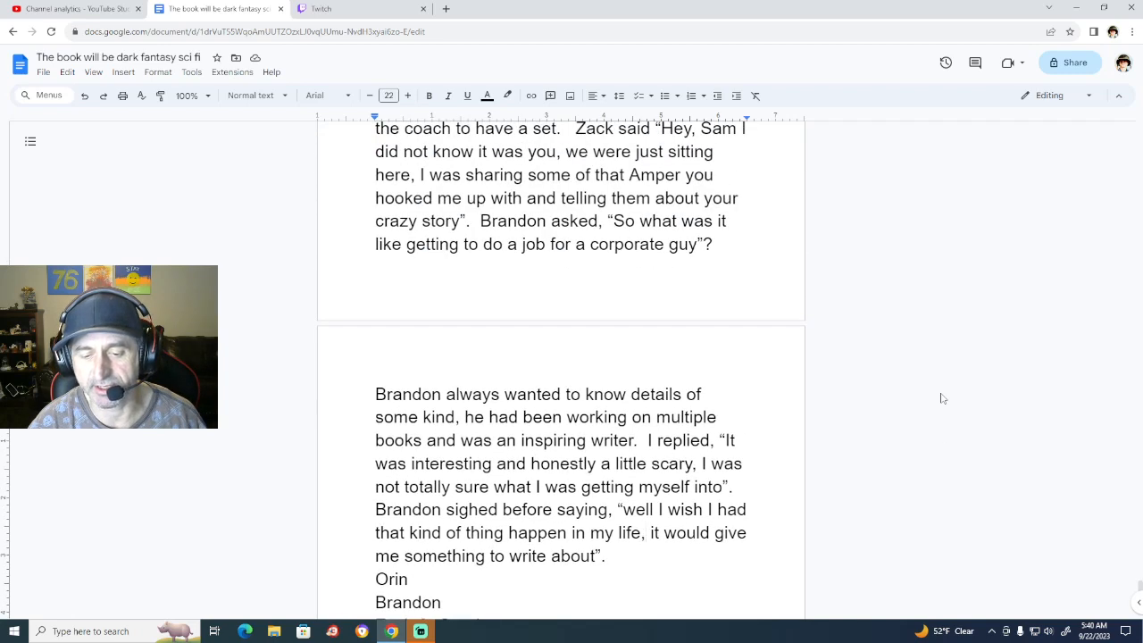
Insert an empty line between Brandon's quoted response and the name "Orin" below it.
{"action": "scroll", "coordinate": [942, 399], "scroll_direction": "down", "scroll_amount": 2}
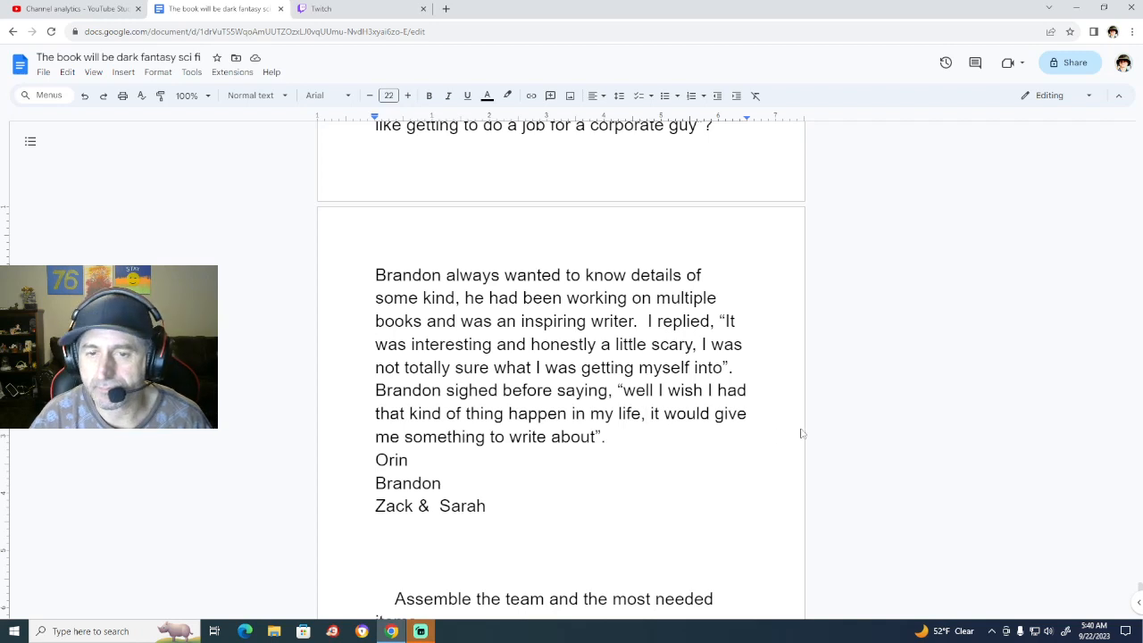
{"action": "left_click", "coordinate": [606, 436]}
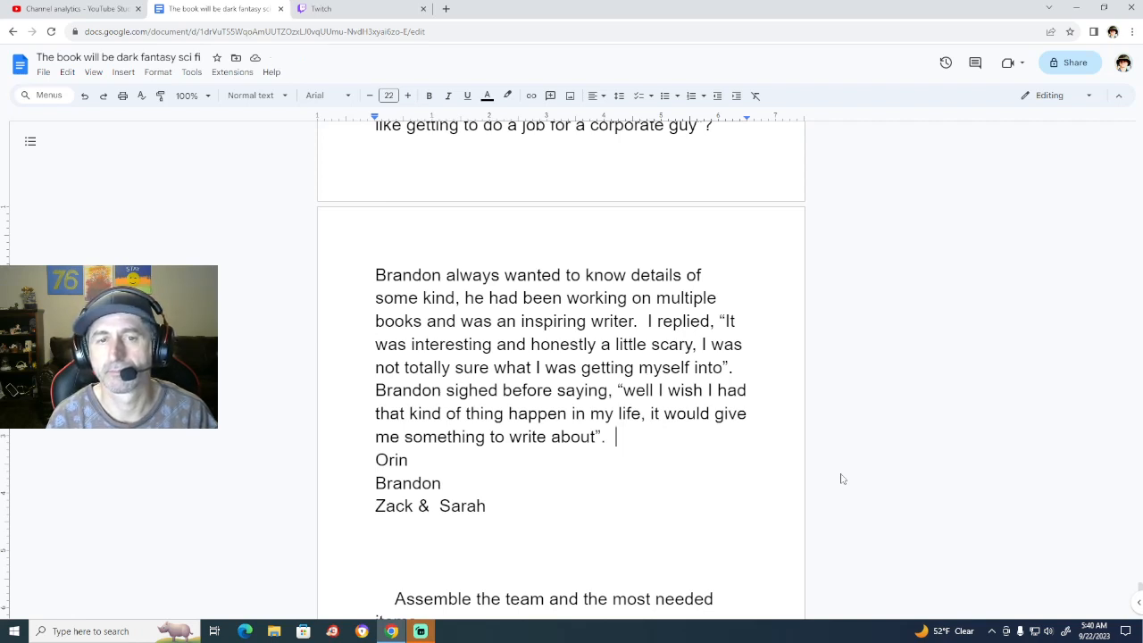
{"action": "key", "text": "Return"}
{"action": "key", "text": "Down"}
{"action": "key", "text": "Right"}
{"action": "key", "text": "Right"}
{"action": "key", "text": "Right"}
{"action": "key", "text": "Right"}
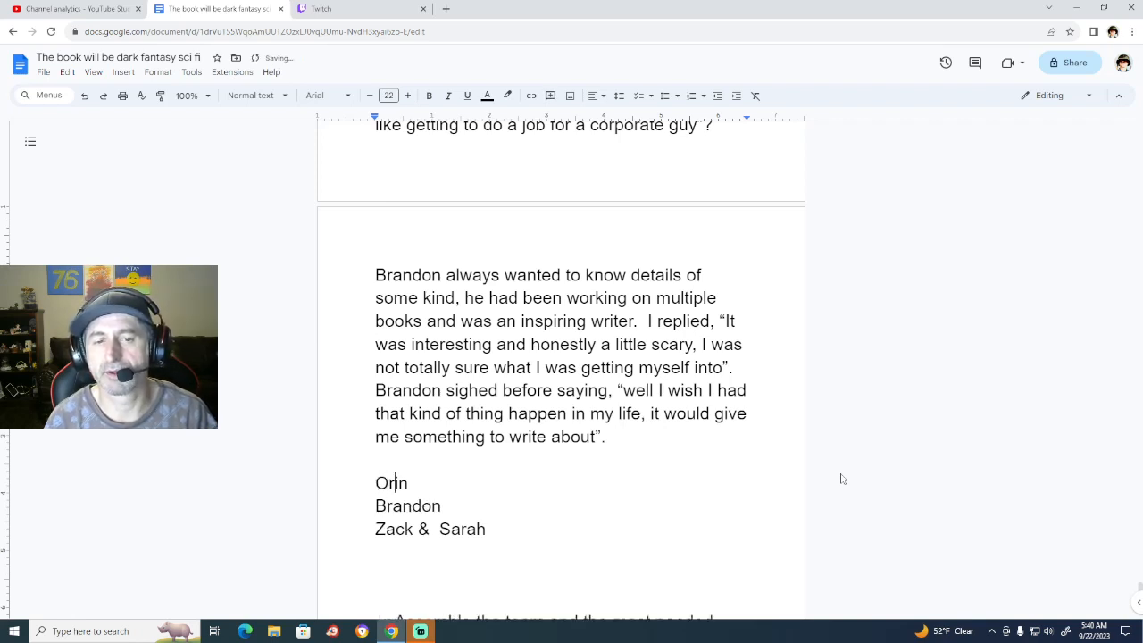
{"action": "key", "text": "Left"}
{"action": "key", "text": "Left"}
{"action": "key", "text": "Left"}
{"action": "key", "text": "Left"}
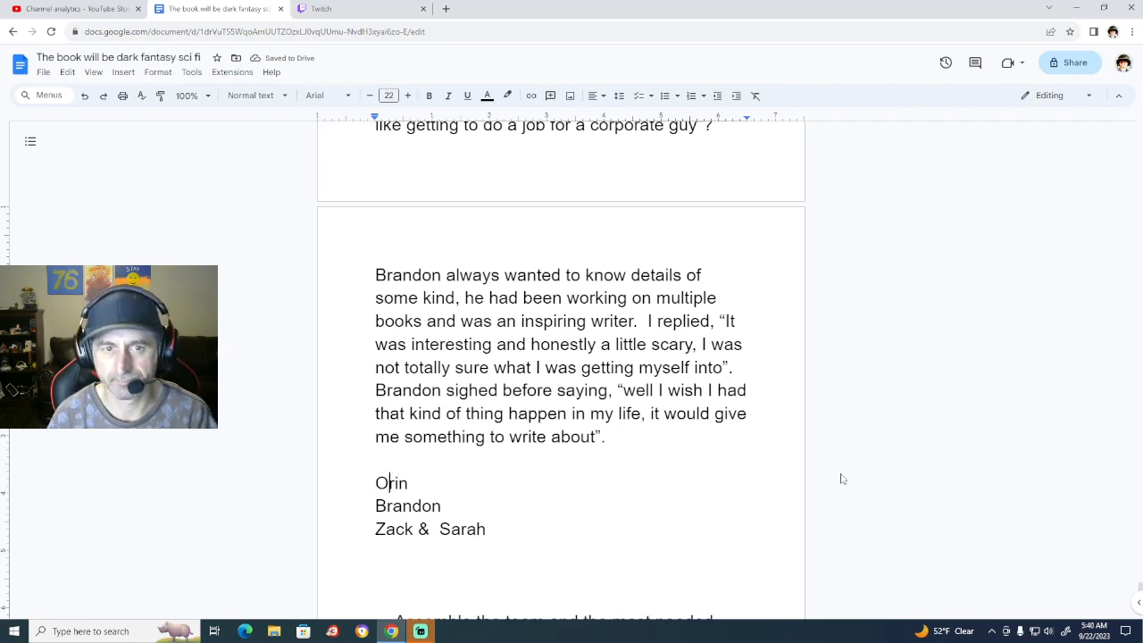
Indent the name "Orin" slightly and continue the line after it with "opened the door on the dresser".
{"action": "key", "text": "Right"}
{"action": "key", "text": "Right"}
{"action": "key", "text": "Right"}
{"action": "key", "text": "Right"}
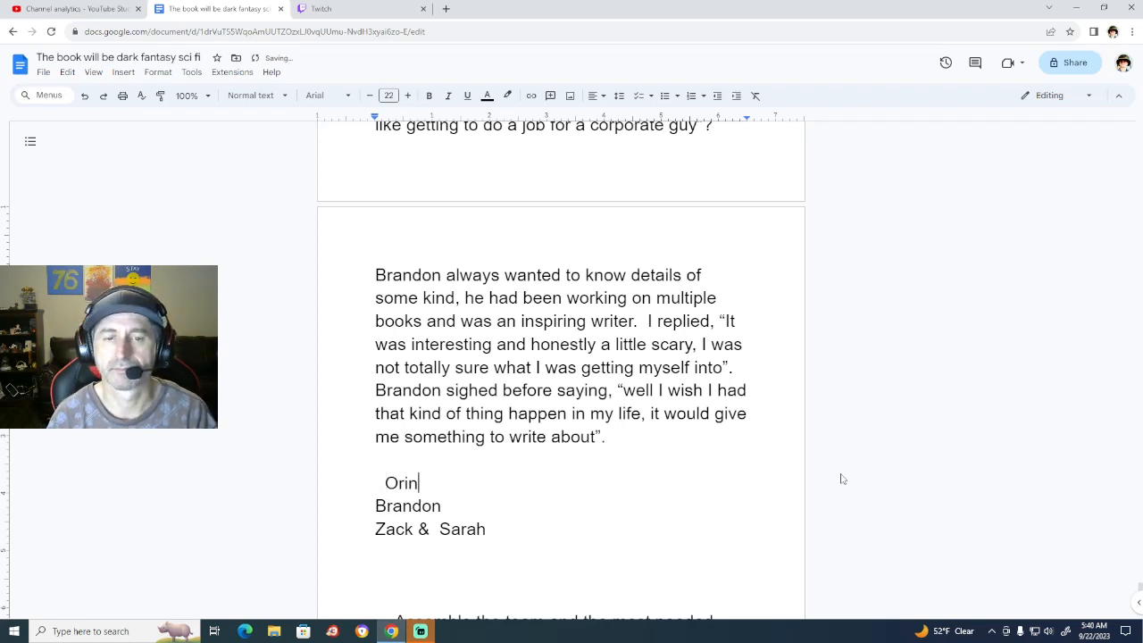
{"action": "type", "text": "opene"}
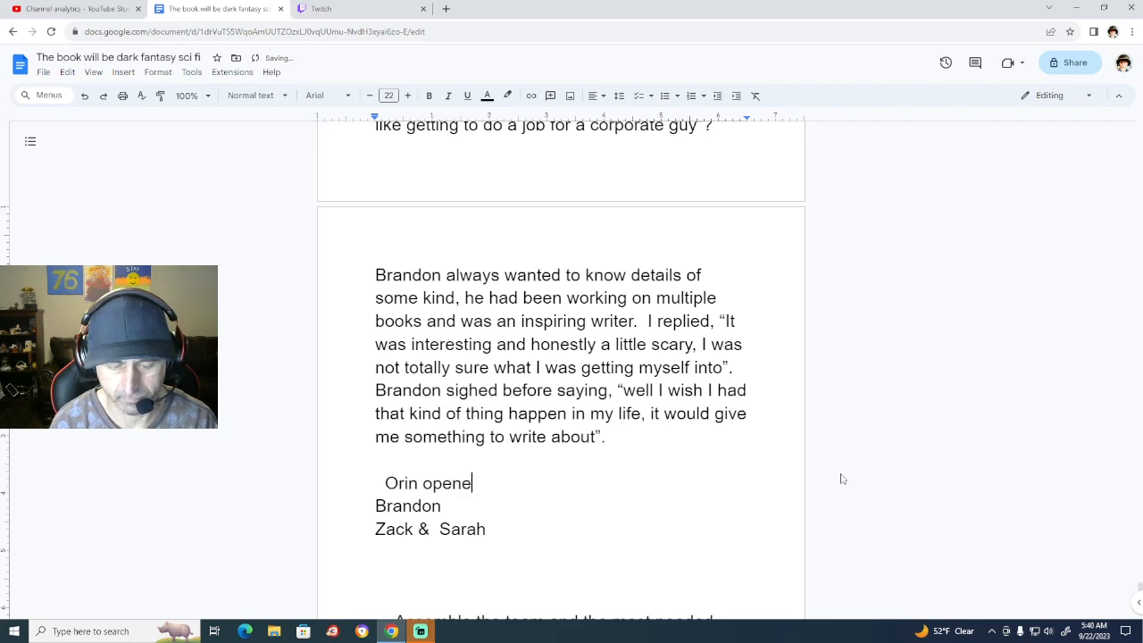
{"action": "type", "text": "d the d"}
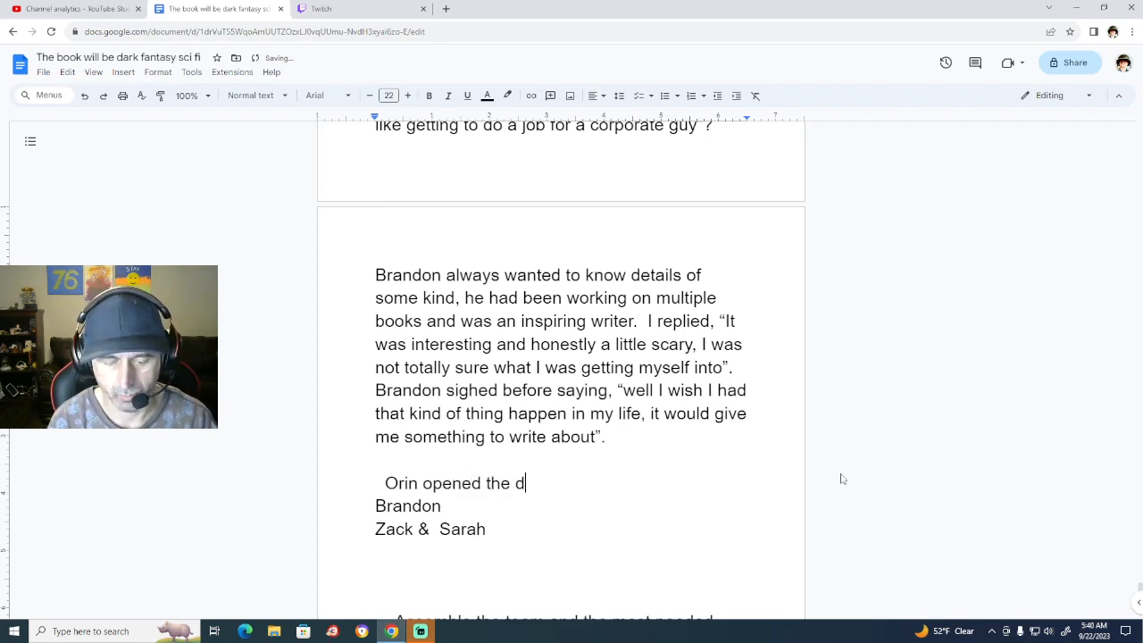
{"action": "type", "text": "oo"}
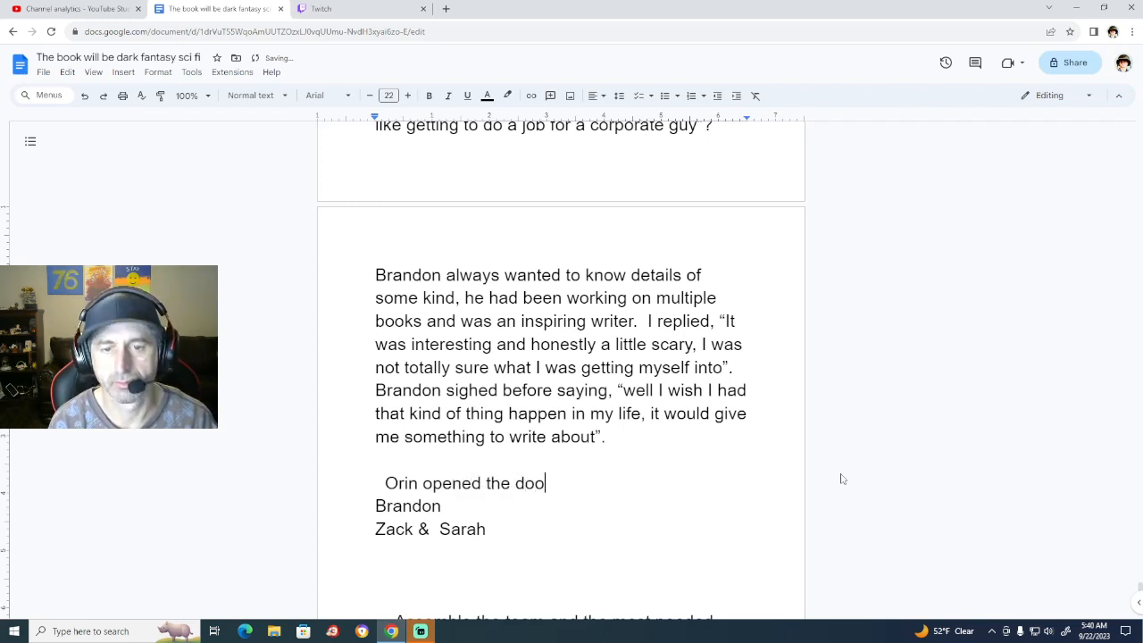
{"action": "key", "text": "BackSpace"}
{"action": "type", "text": "or on"}
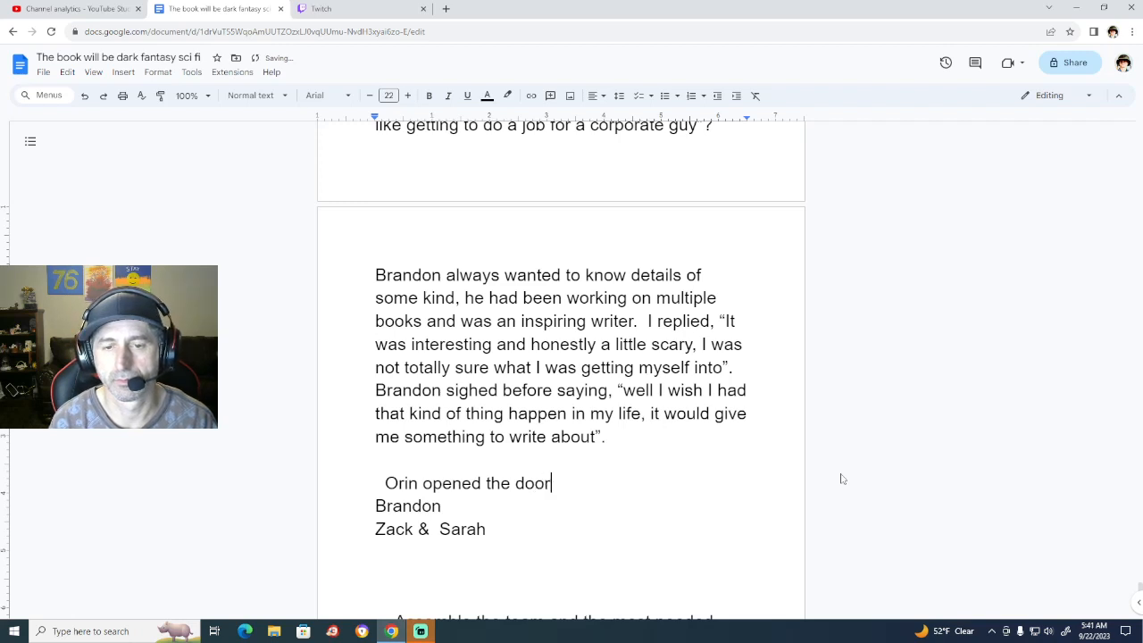
{"action": "type", "text": "the "}
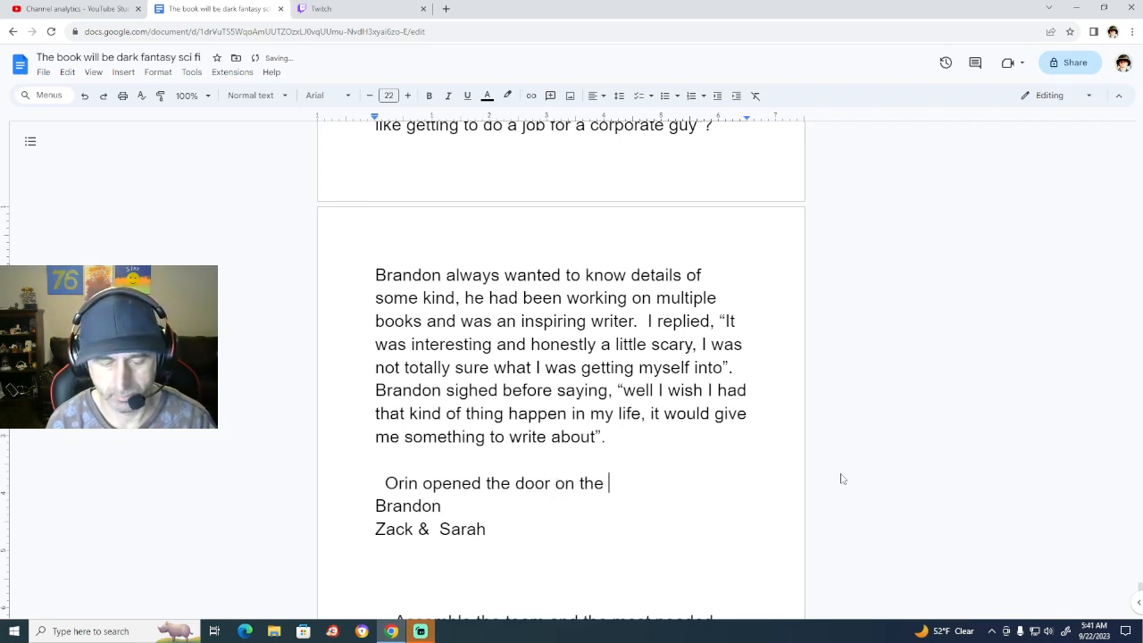
{"action": "type", "text": "dresser "}
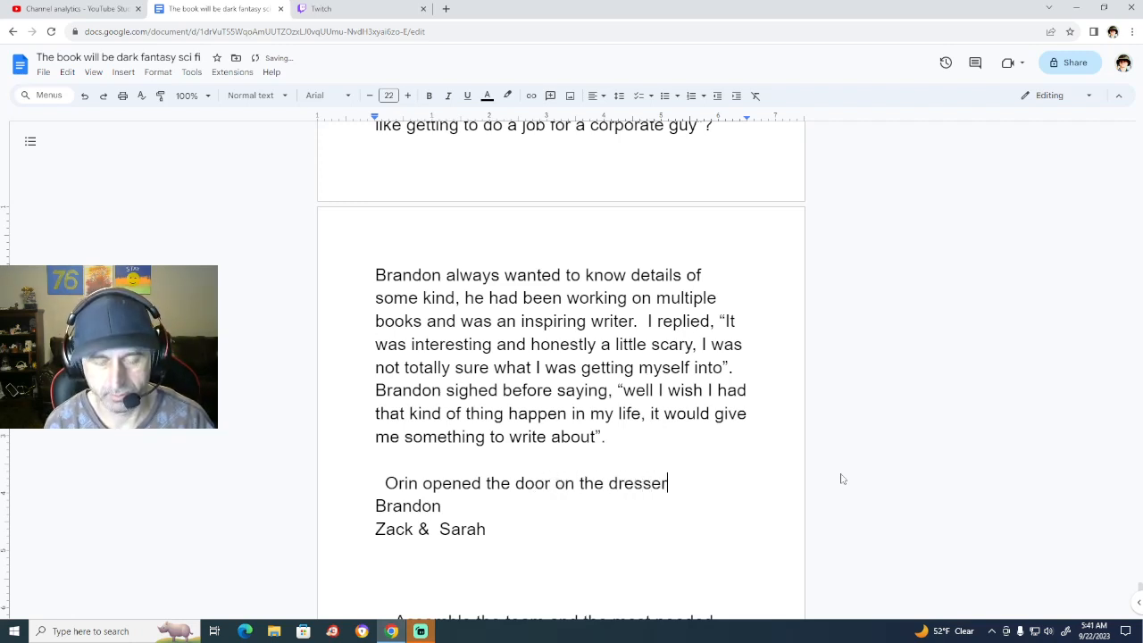
Continue Orin's sentence with "and got out what I would guess they had stashed".
{"action": "type", "text": "a"}
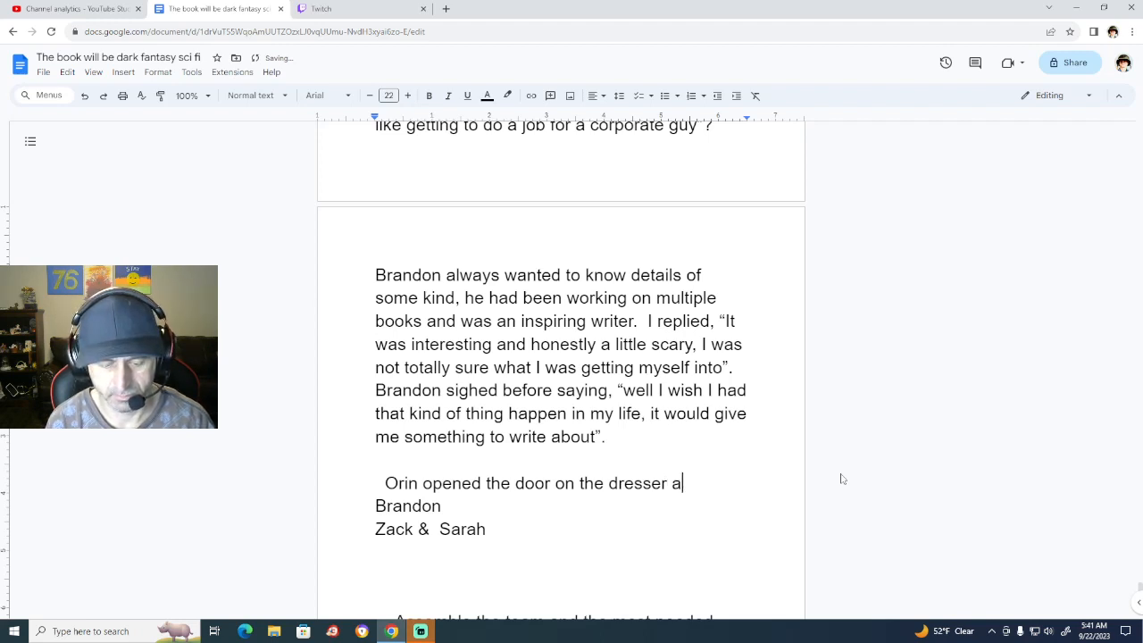
{"action": "type", "text": "nd g"}
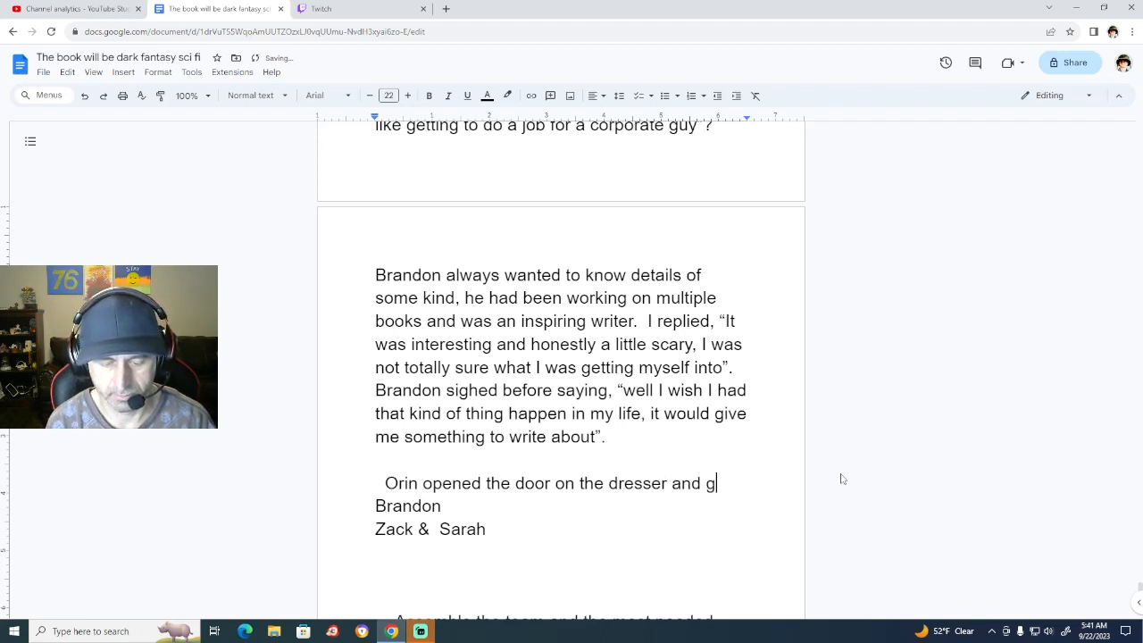
{"action": "type", "text": "ot out what "}
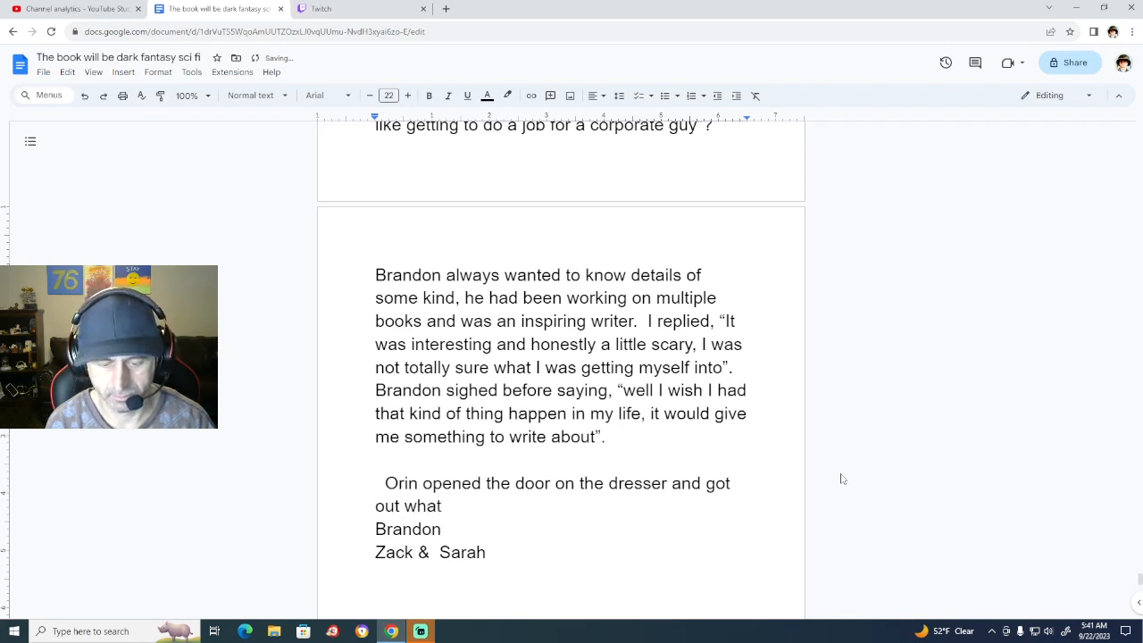
{"action": "type", "text": "I would g"}
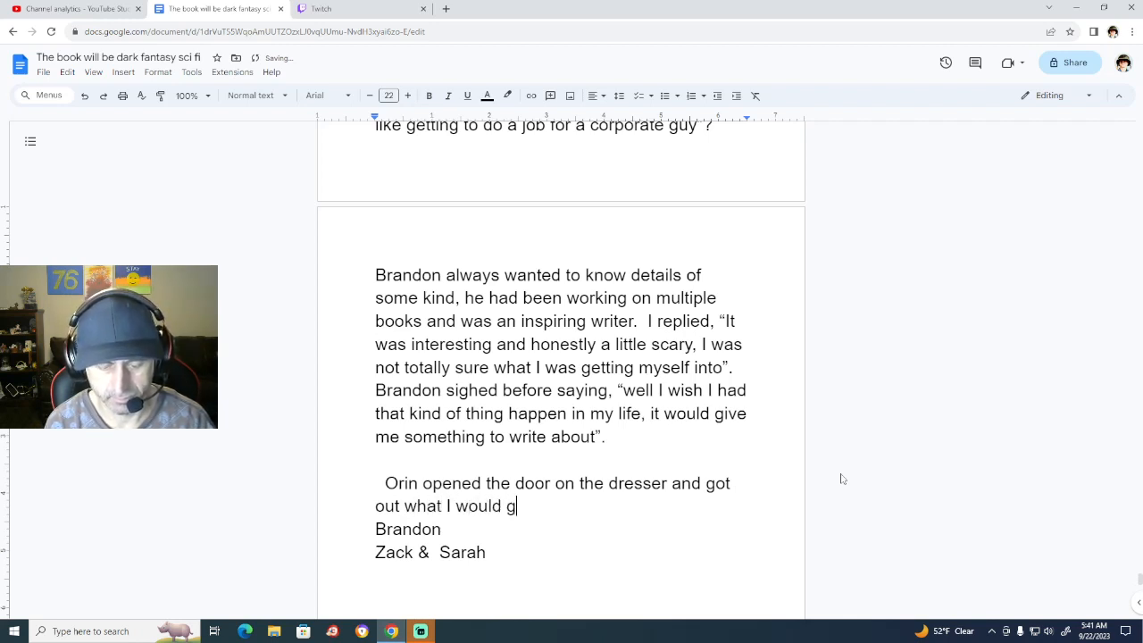
{"action": "type", "text": "uess "}
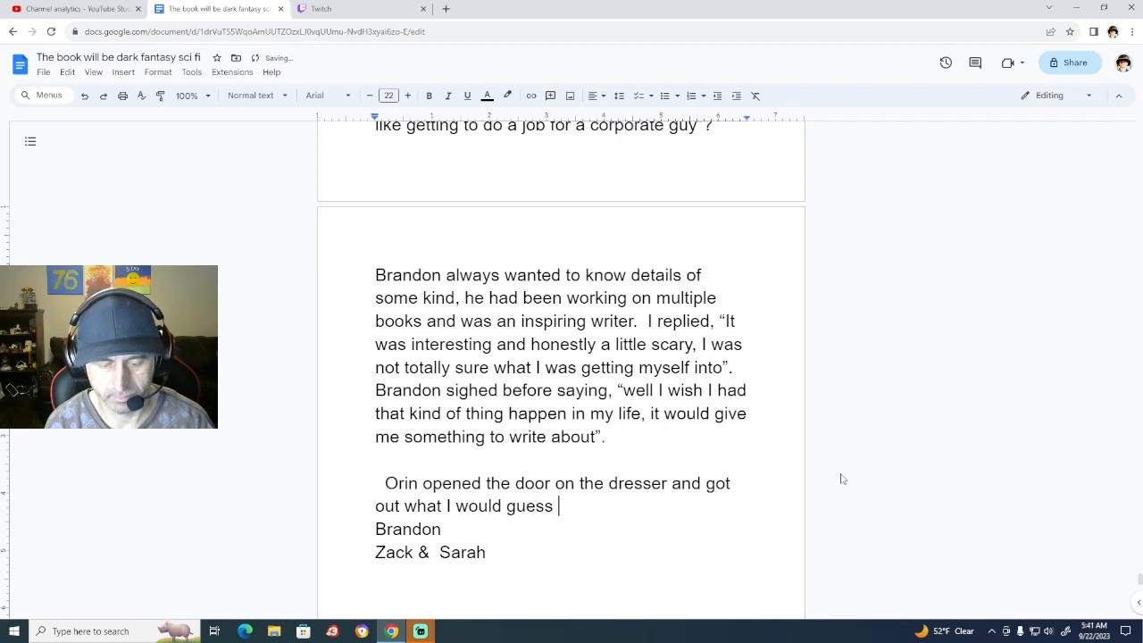
{"action": "type", "text": "they h"}
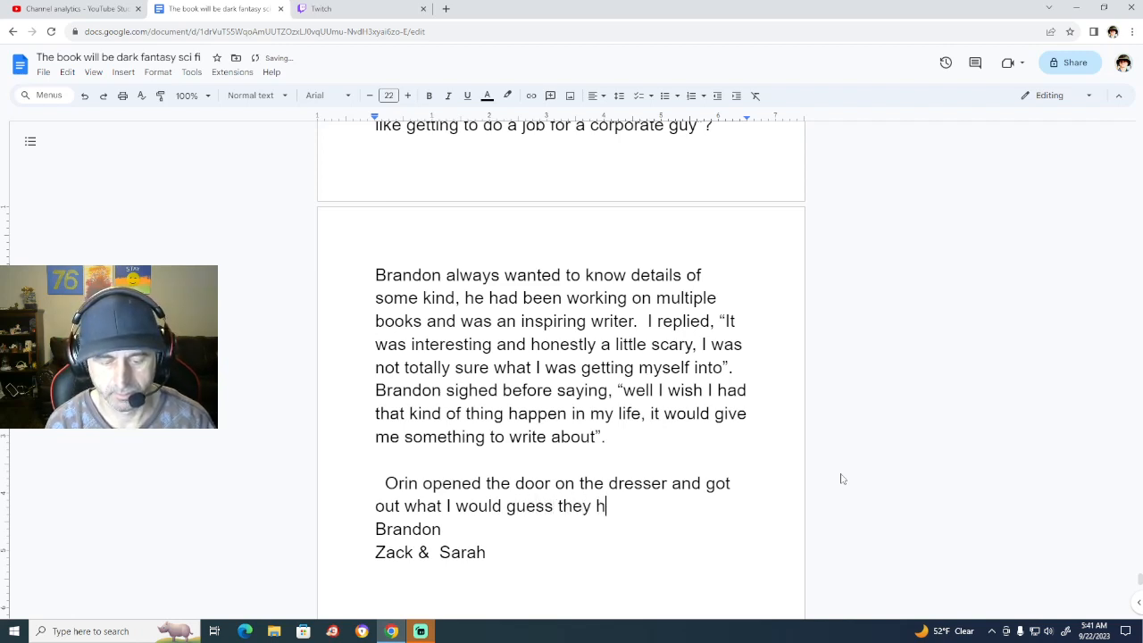
{"action": "type", "text": "ad s"}
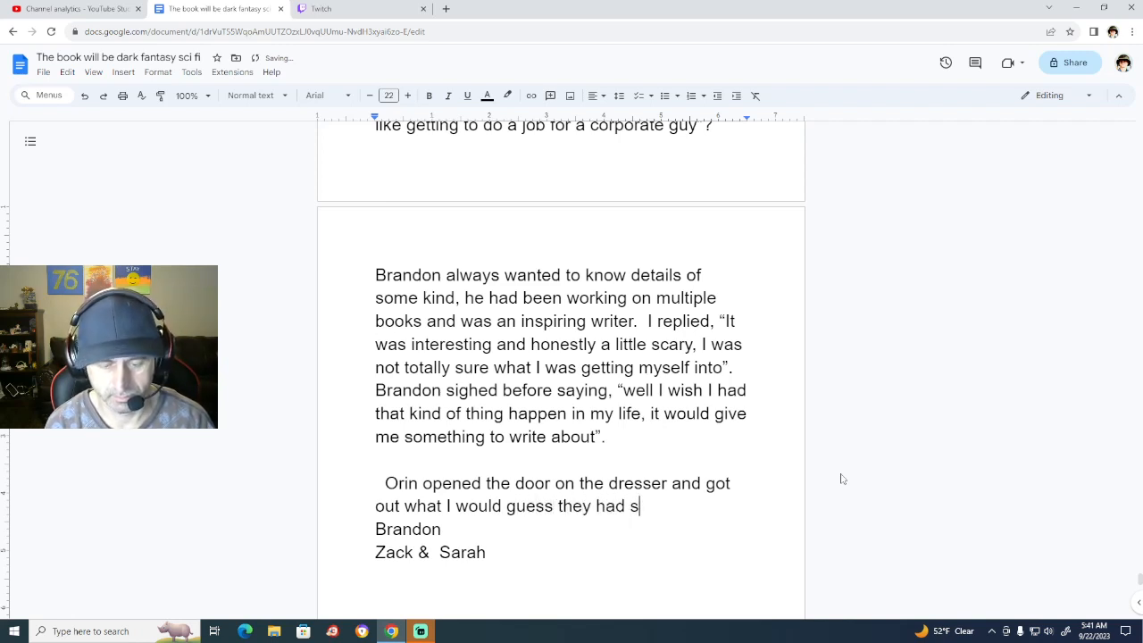
{"action": "type", "text": "tashed "}
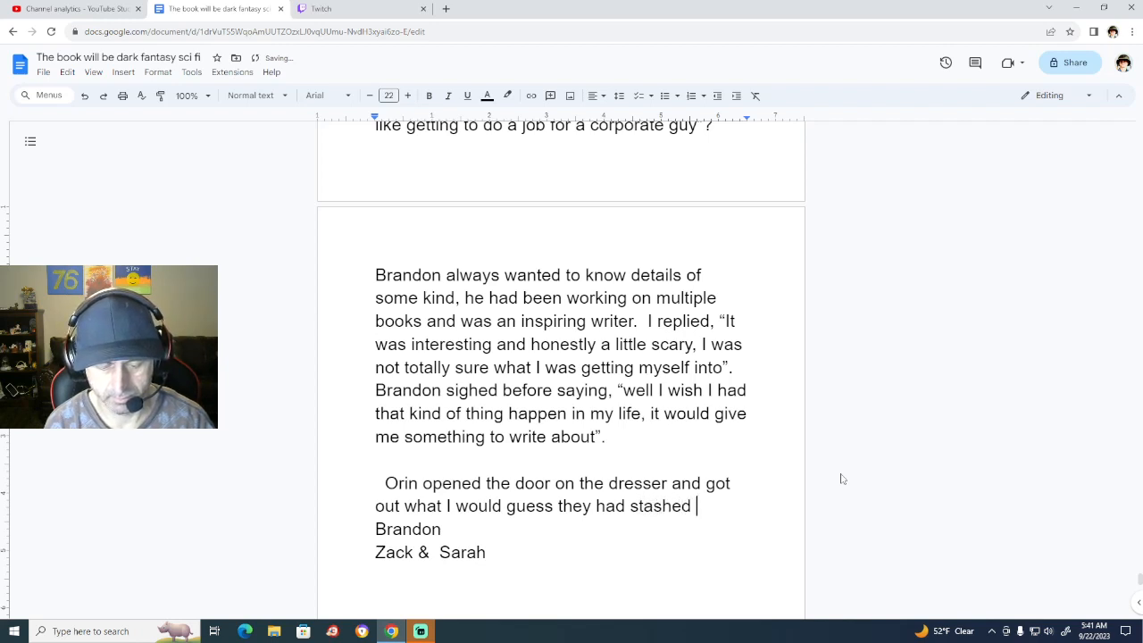
Complete Orin's sentence with "during the commotion I heard as I knocked at the door.".
{"action": "type", "text": "during the"}
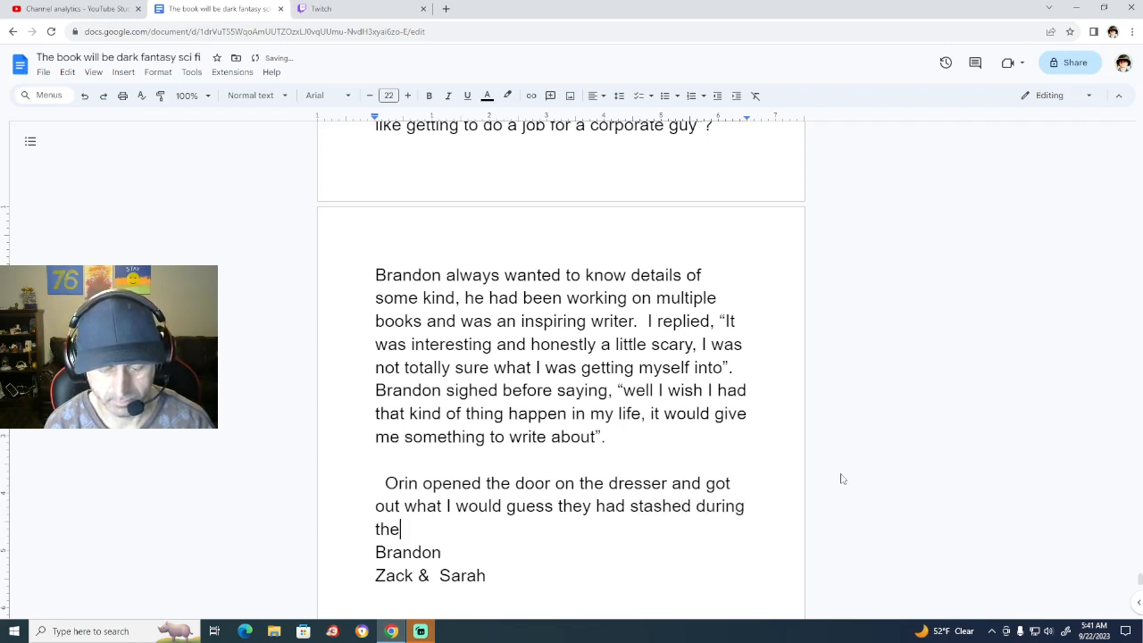
{"action": "type", "text": " com"}
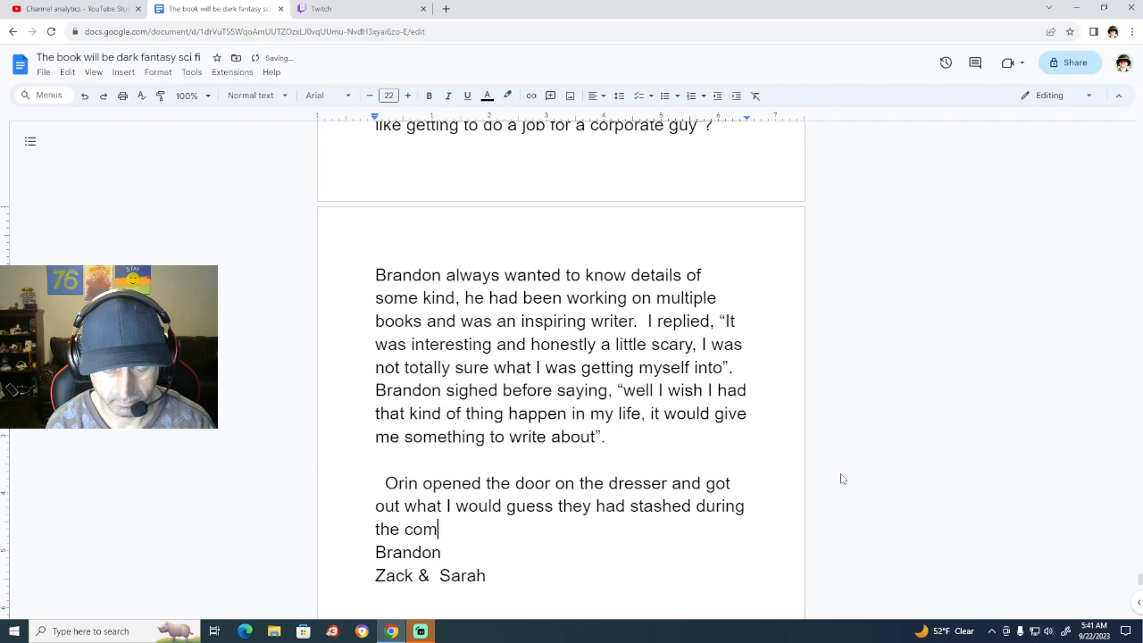
{"action": "type", "text": "motio"}
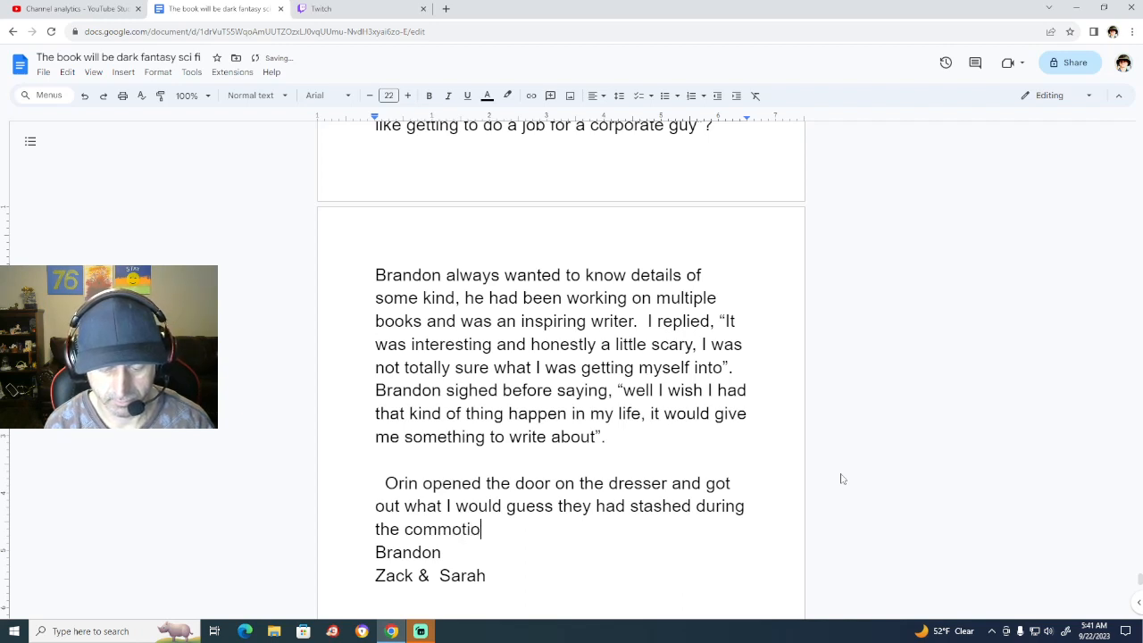
{"action": "type", "text": "n I heard as I"}
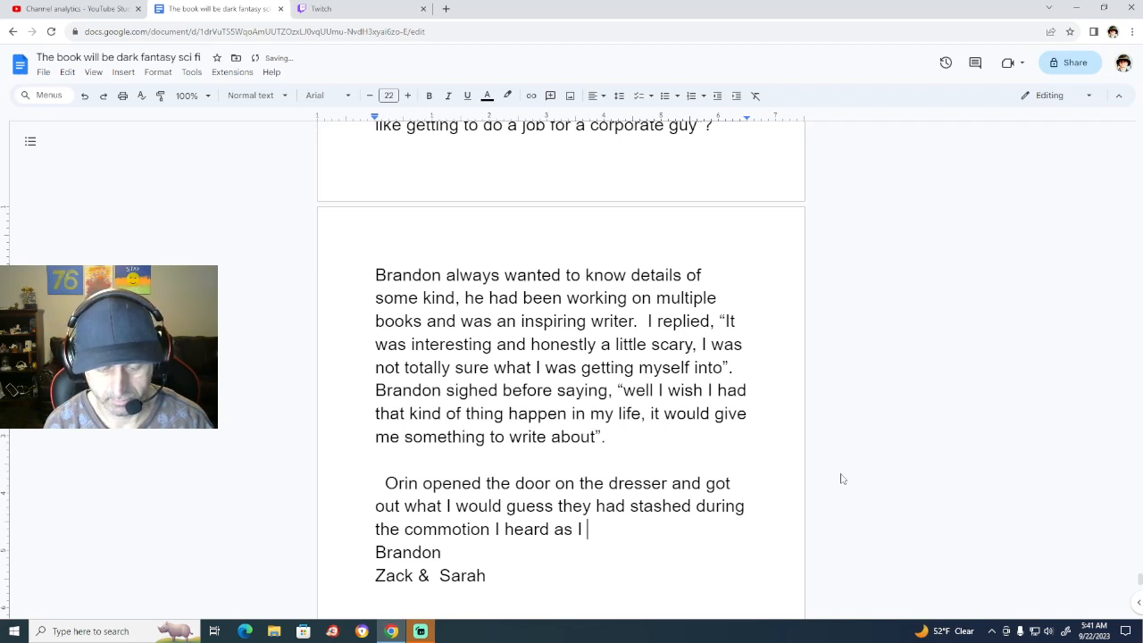
{"action": "type", "text": " knocked at "}
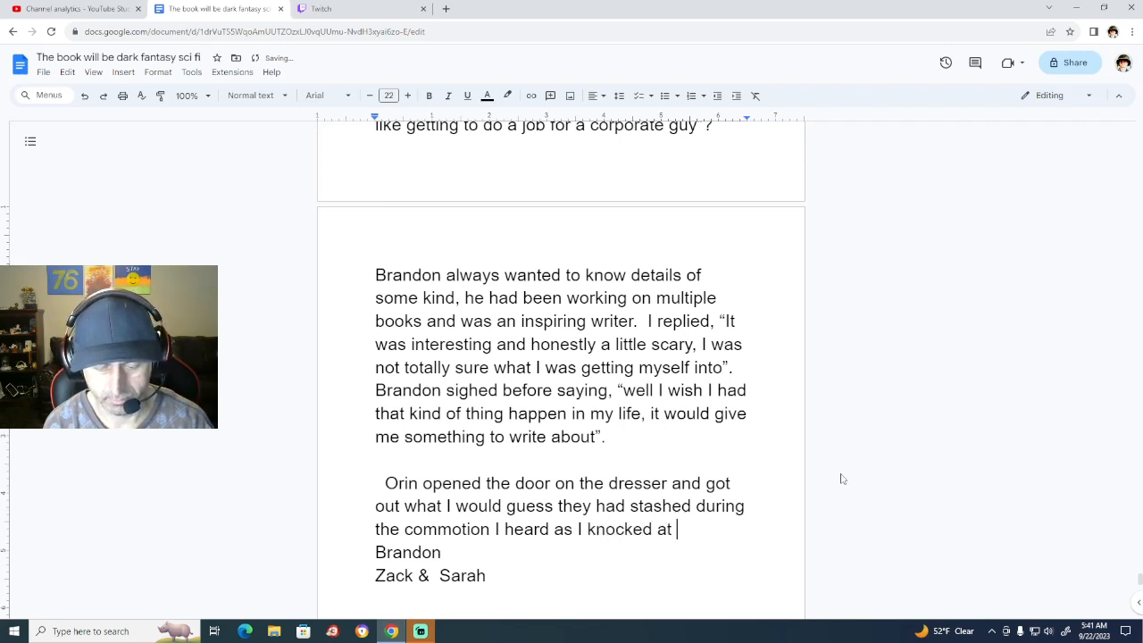
{"action": "type", "text": "the door."}
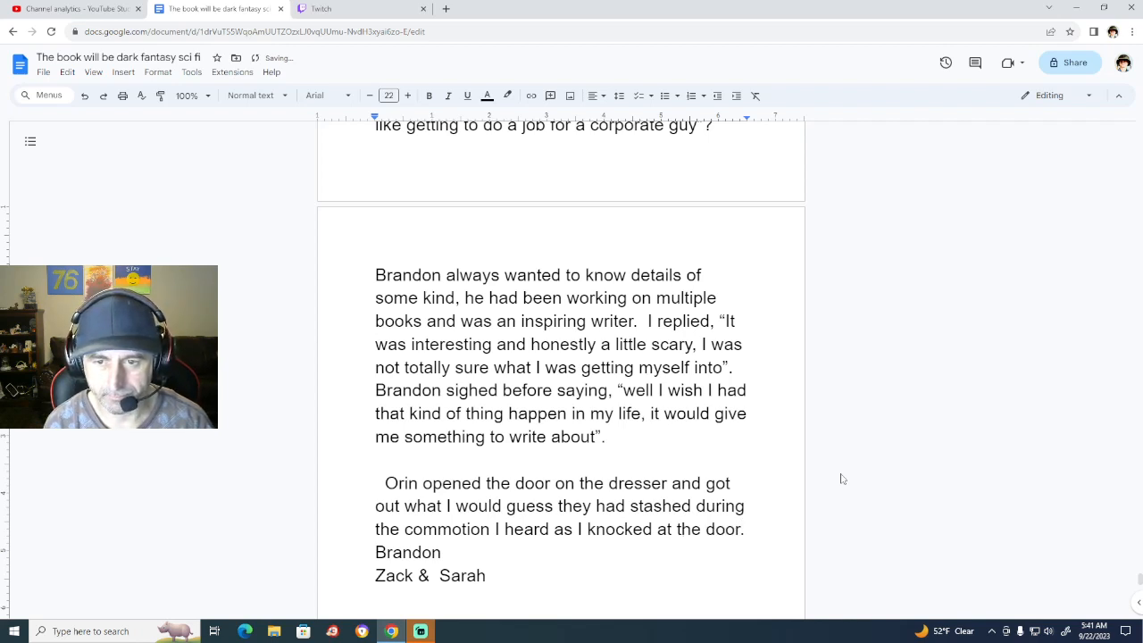
Replace the period after "knocked at the door" with ", it was a tray of Amper and Bliss.".
{"action": "key", "text": "BackSpace"}
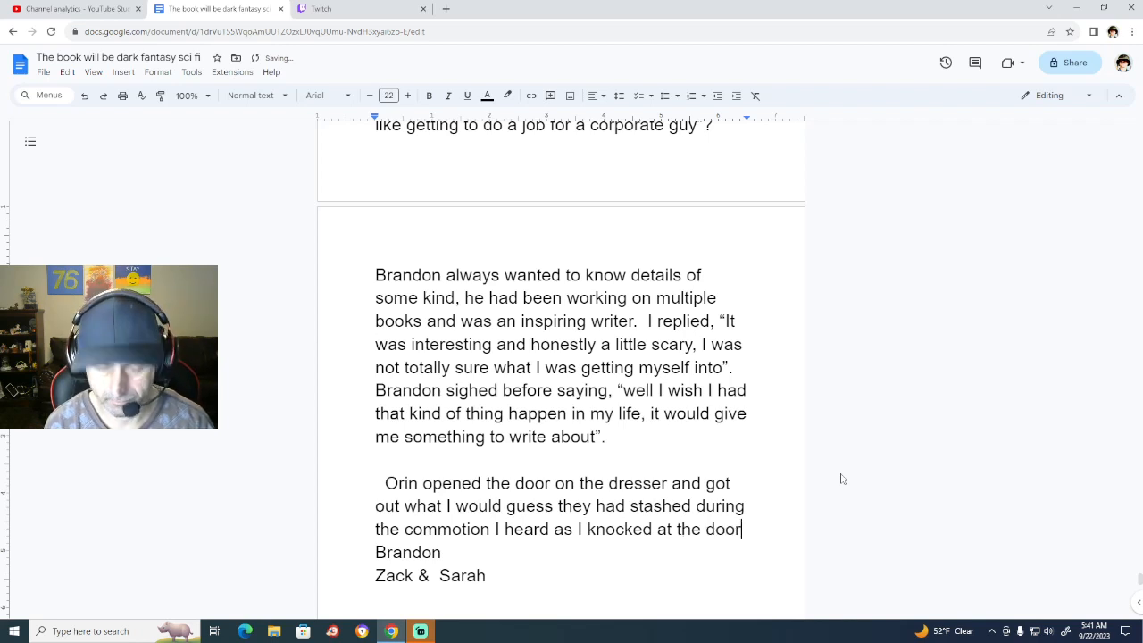
{"action": "type", "text": ", it w"}
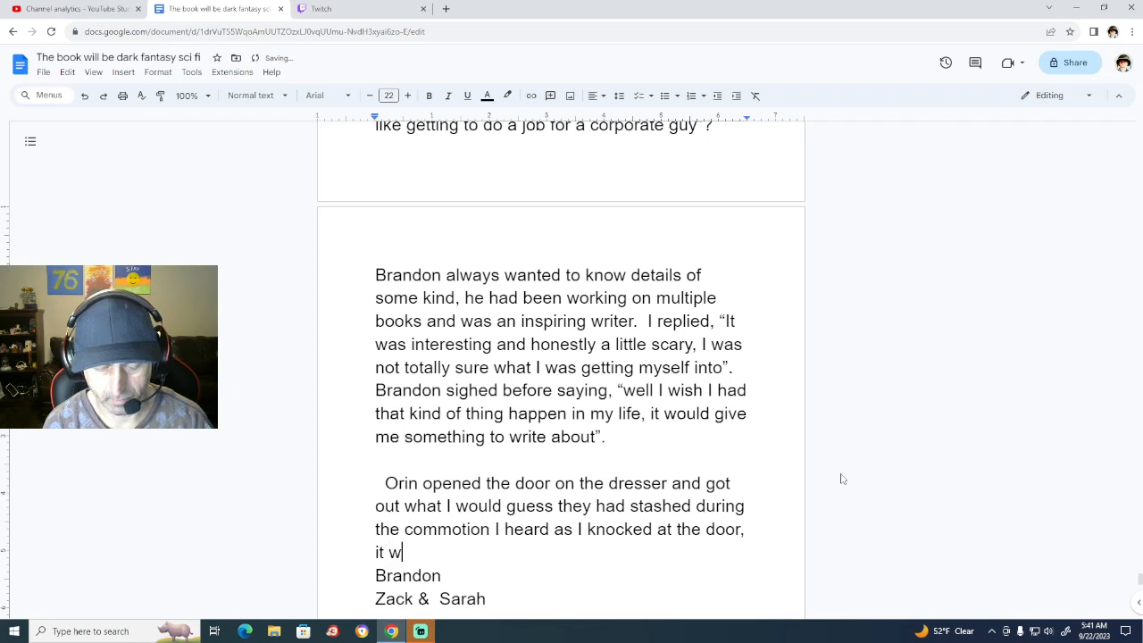
{"action": "type", "text": "as a tra"}
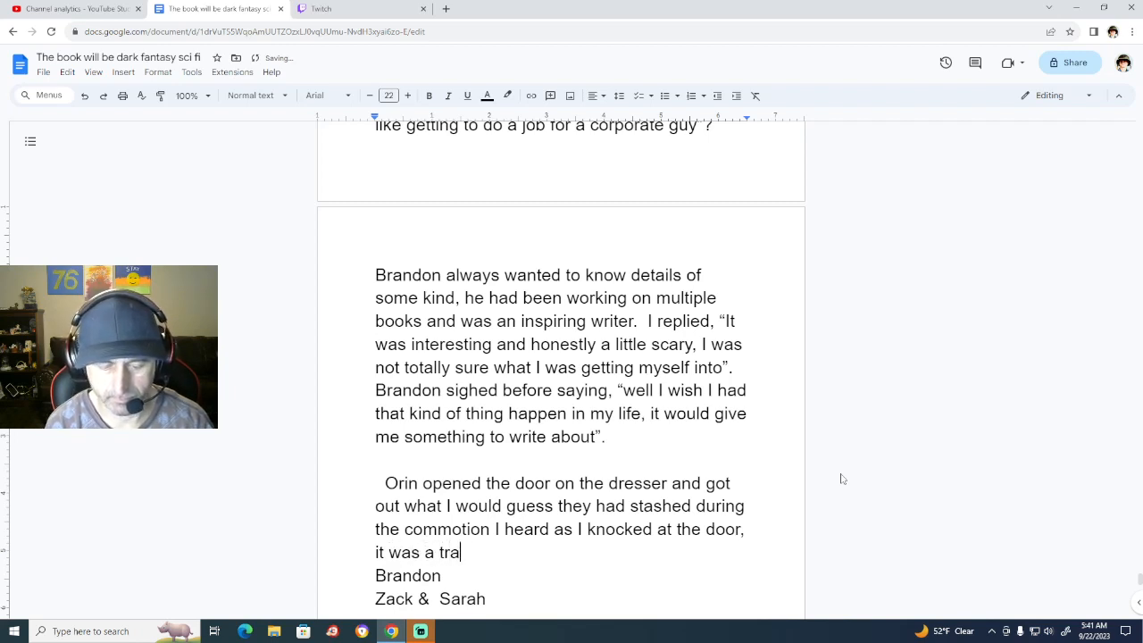
{"action": "type", "text": "y of "}
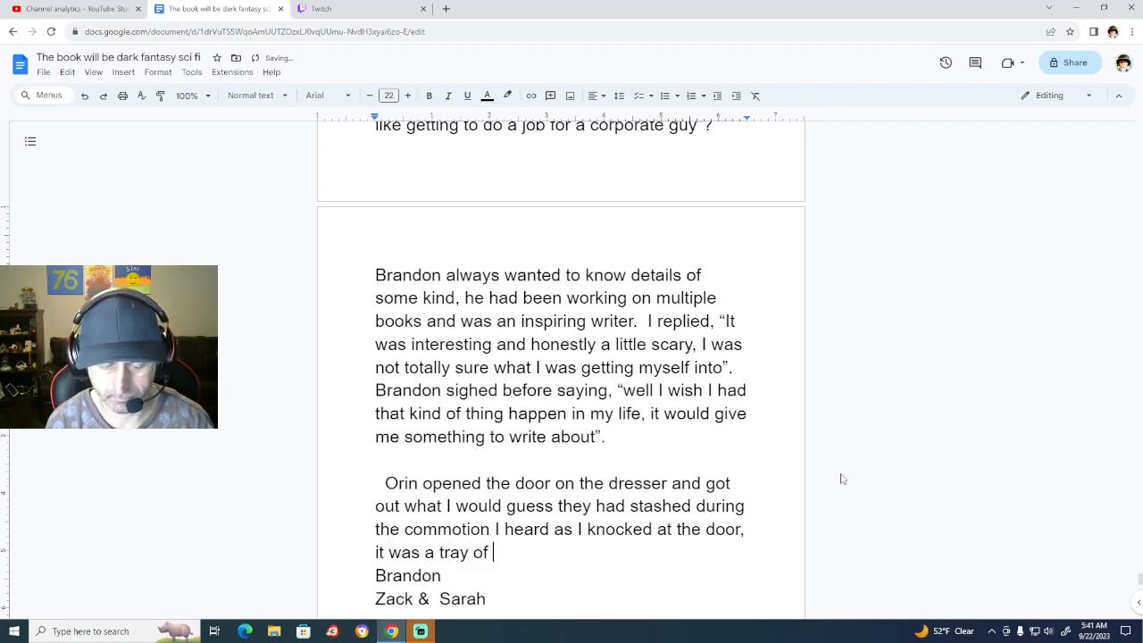
{"action": "type", "text": "Amp"}
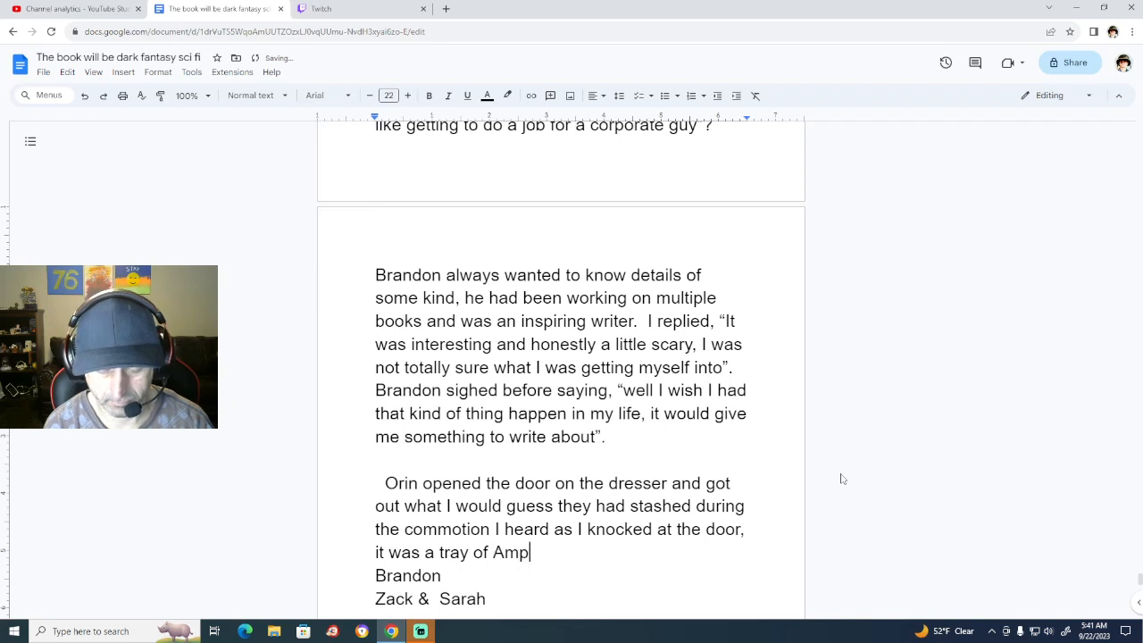
{"action": "type", "text": "er and "}
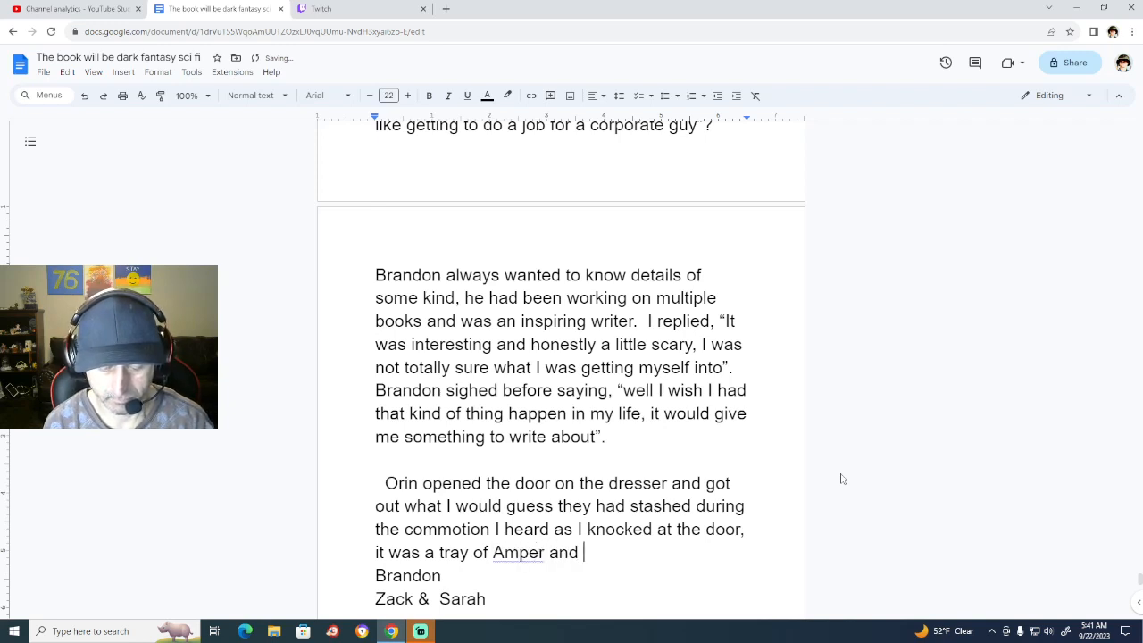
{"action": "type", "text": "Bliss"}
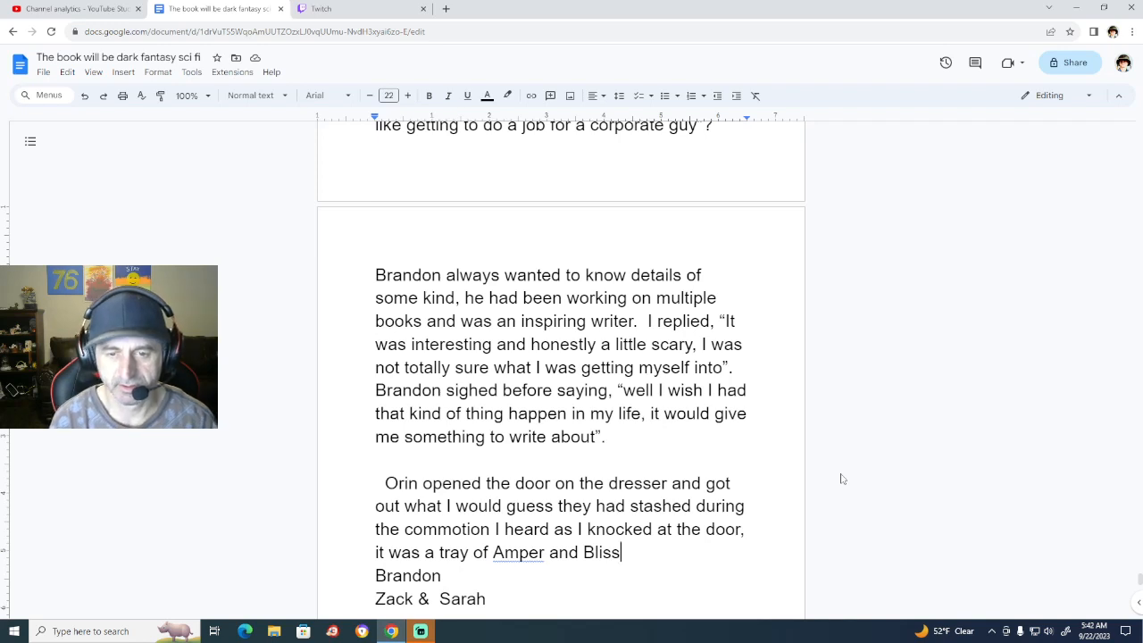
{"action": "type", "text": "."}
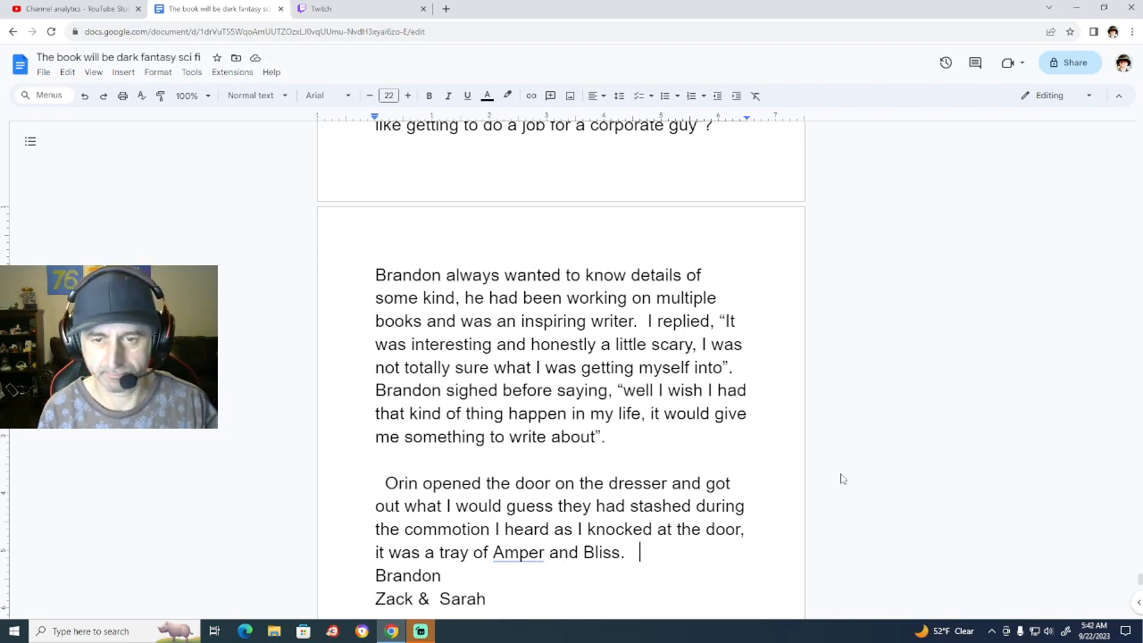
Add the text "Want a little something to kick off your day" after "Amper and Bliss.".
{"action": "type", "text": "Want "}
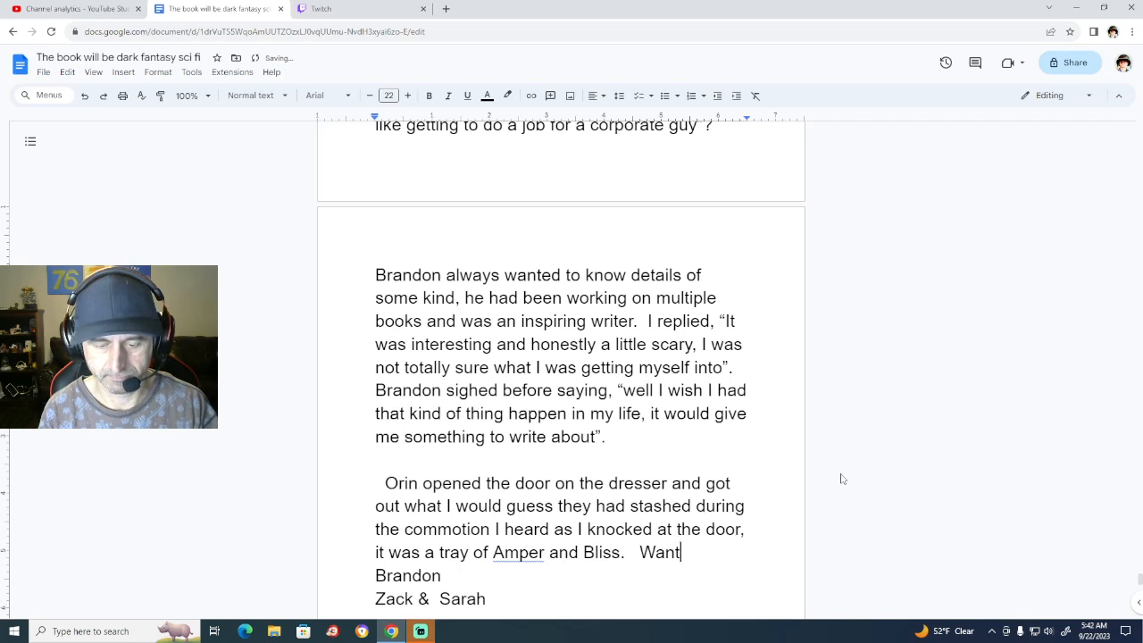
{"action": "type", "text": "a little "}
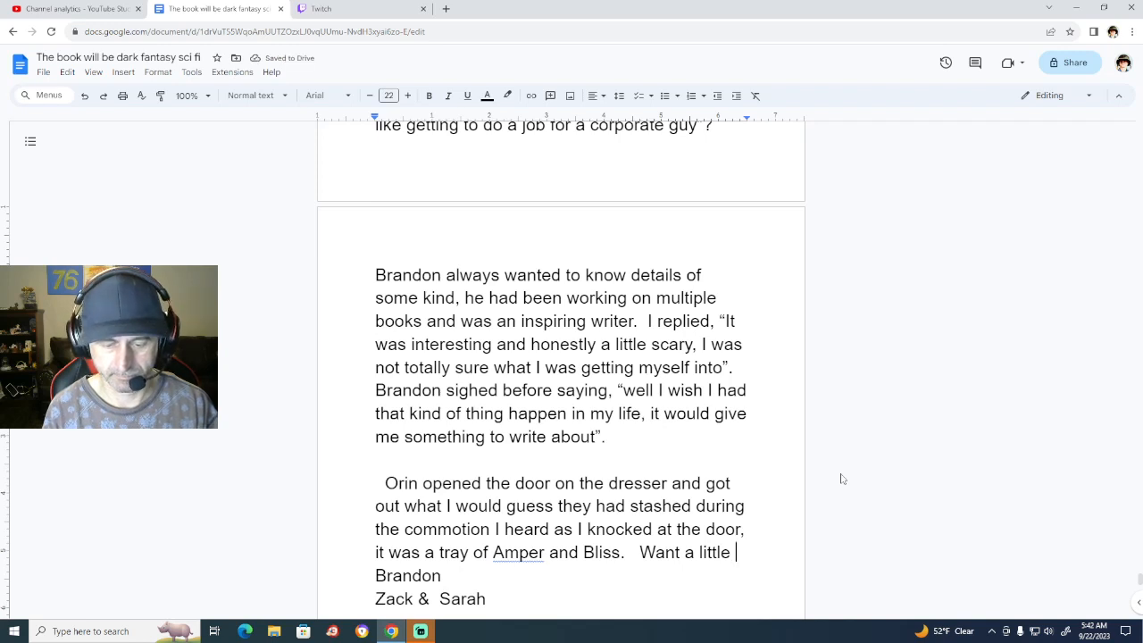
{"action": "type", "text": "something "}
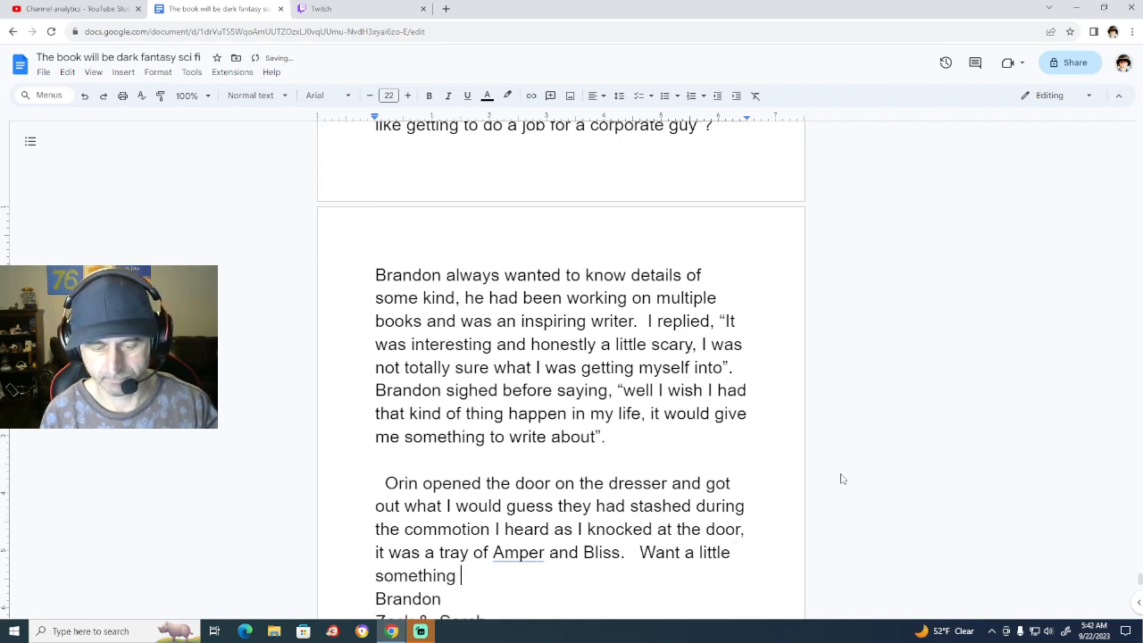
{"action": "type", "text": "to kick o"}
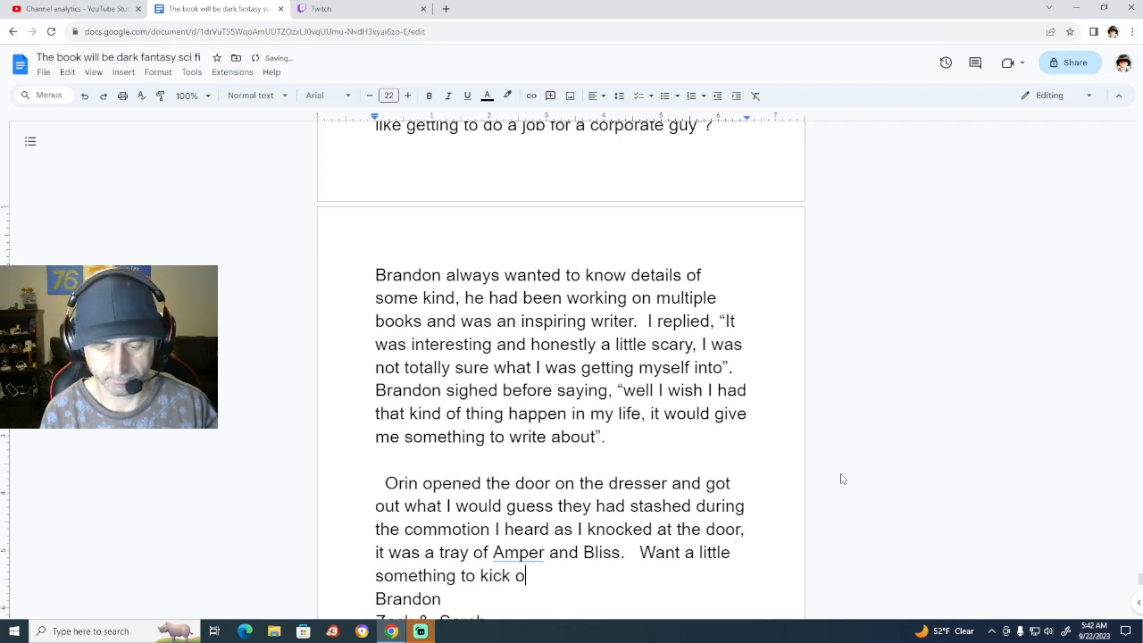
{"action": "type", "text": "ff your d"}
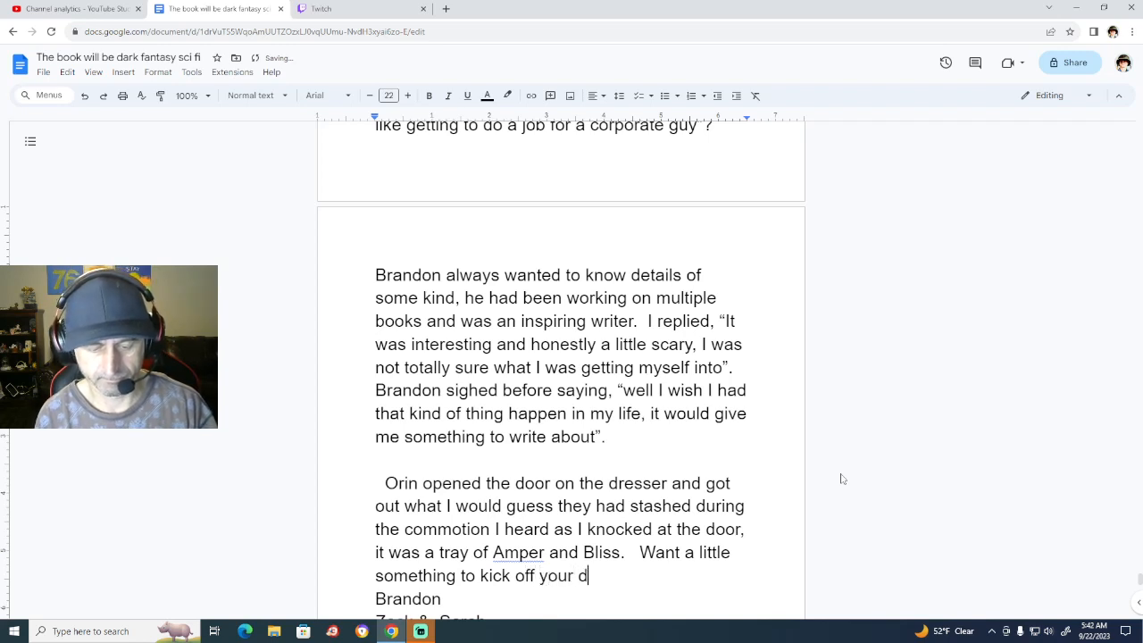
{"action": "type", "text": "ay"}
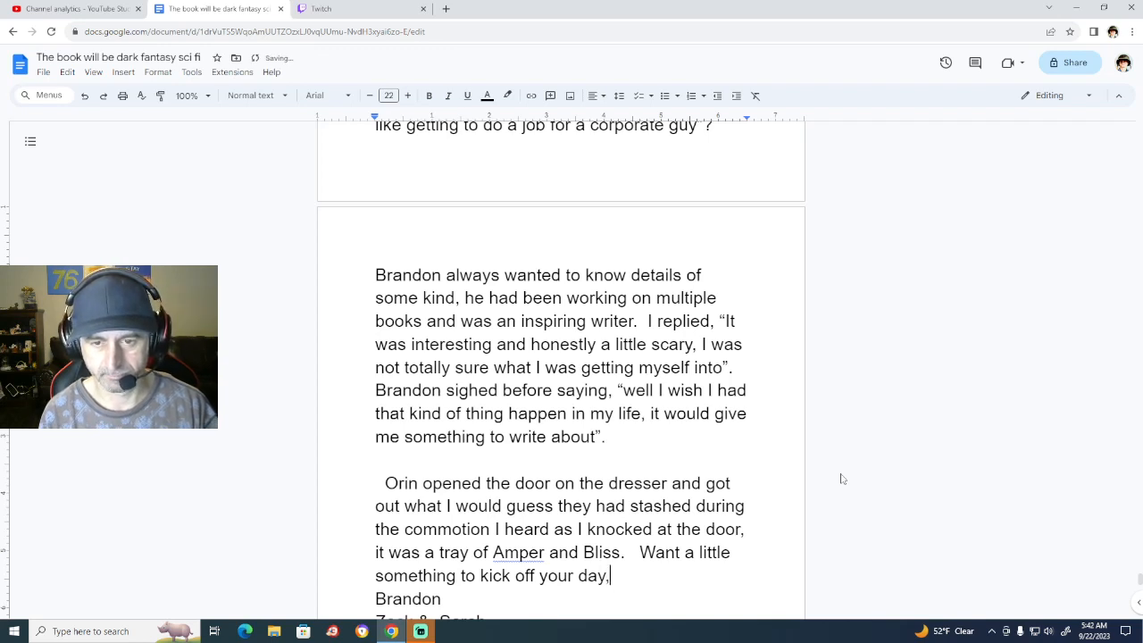
Continue the offer with ", we have been visiting and getting ready to".
{"action": "type", "text": ", we have been"}
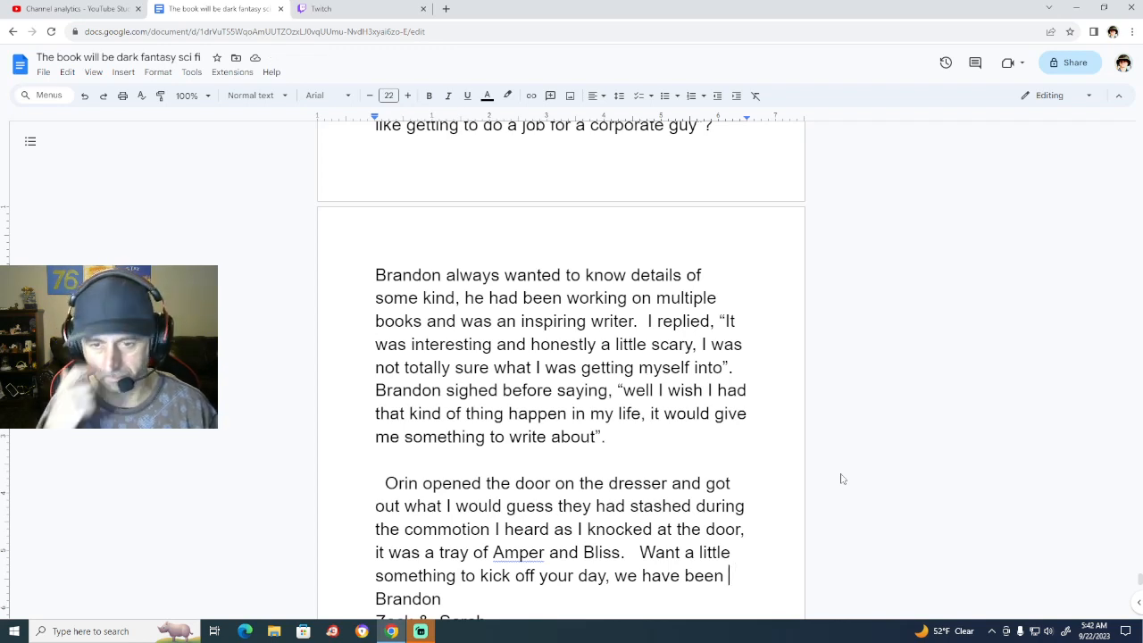
{"action": "type", "text": "vi"}
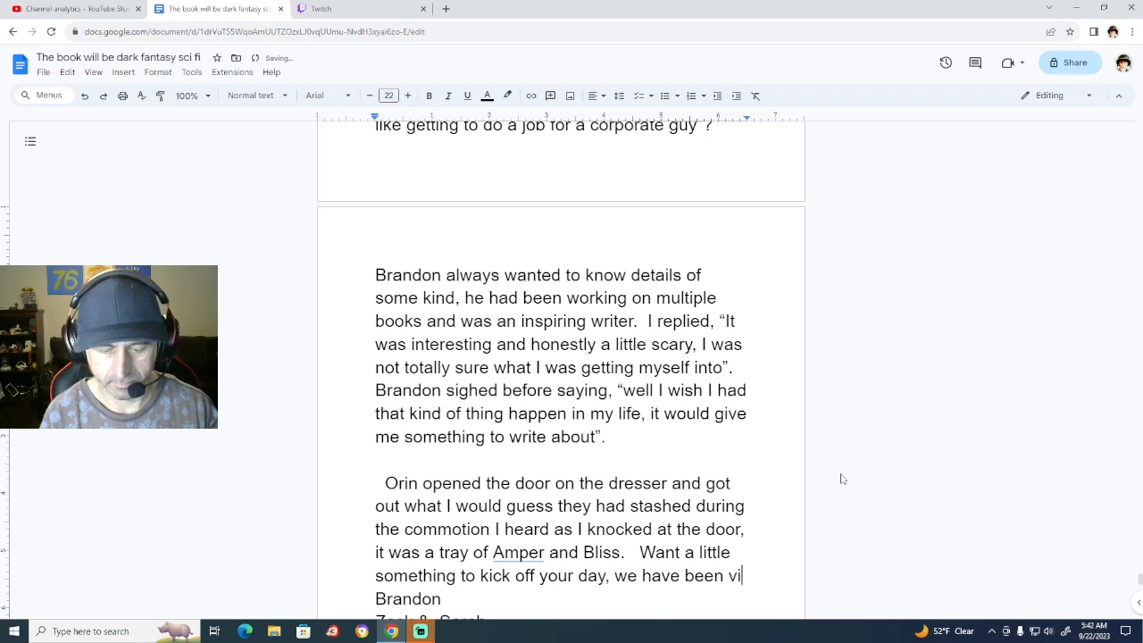
{"action": "type", "text": "siting and "}
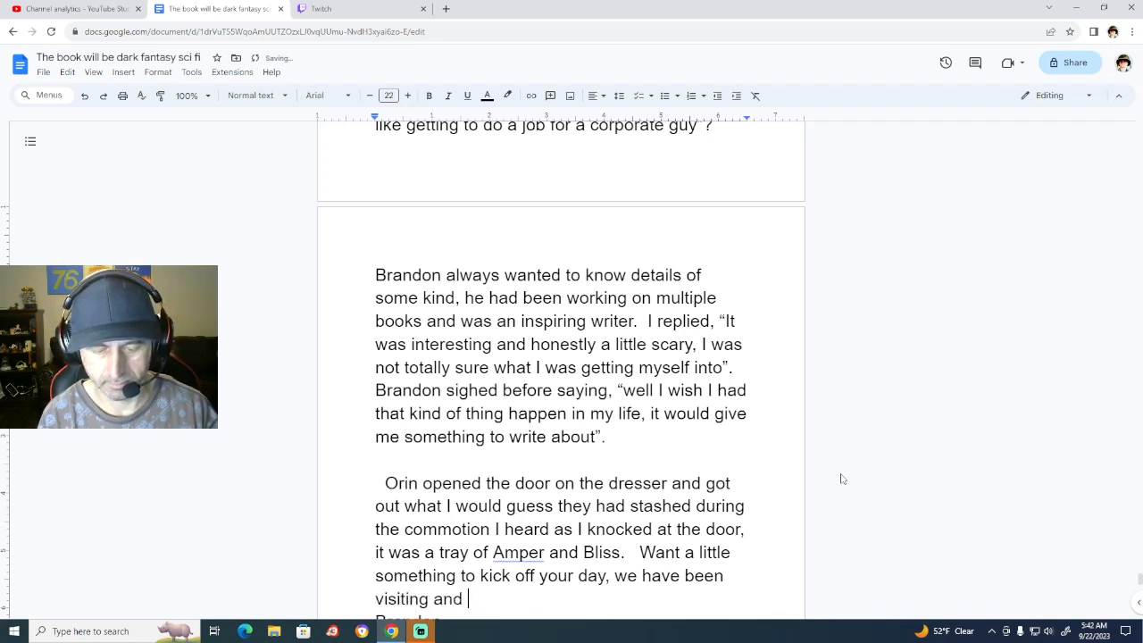
{"action": "type", "text": "getting re"}
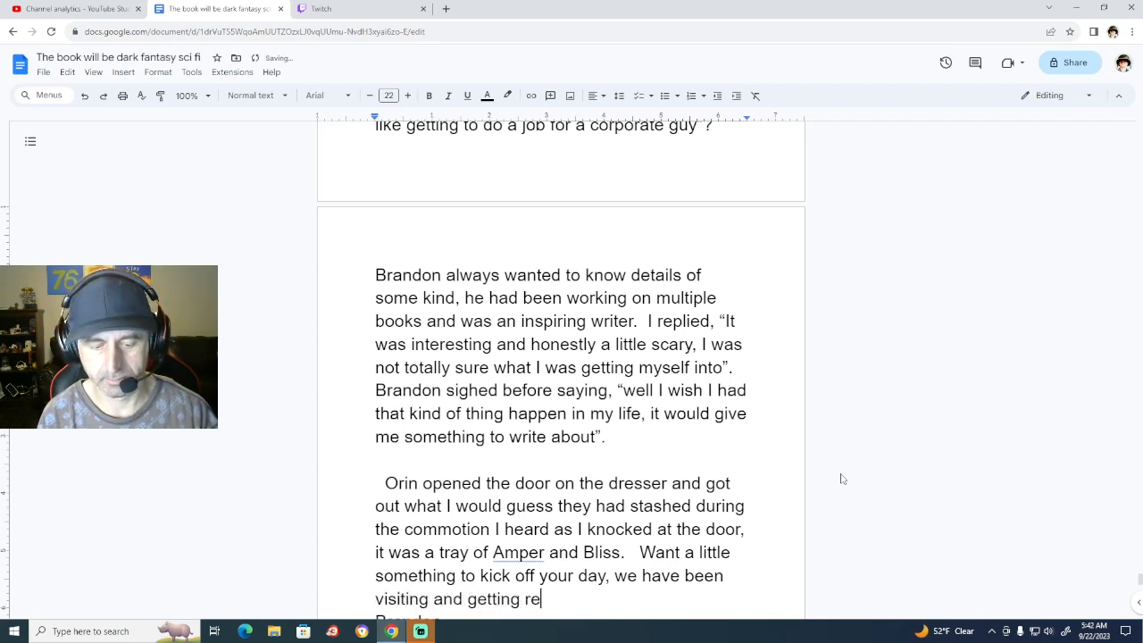
{"action": "type", "text": "ady to d"}
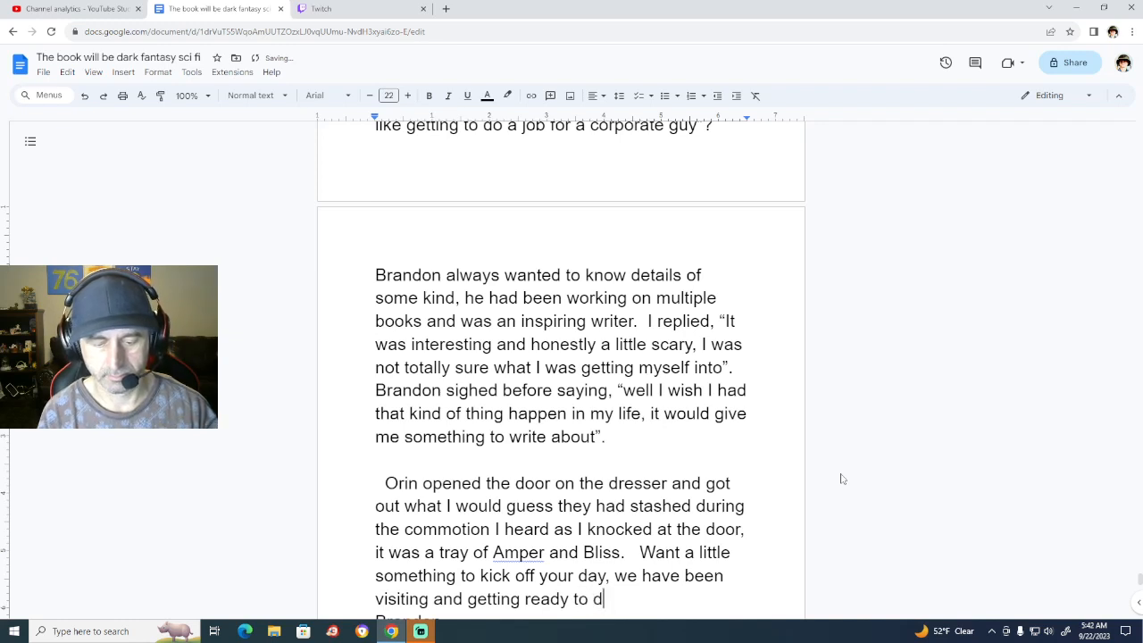
Finish the sentence with "do a littl workingout.".
{"action": "type", "text": "o a littl we"}
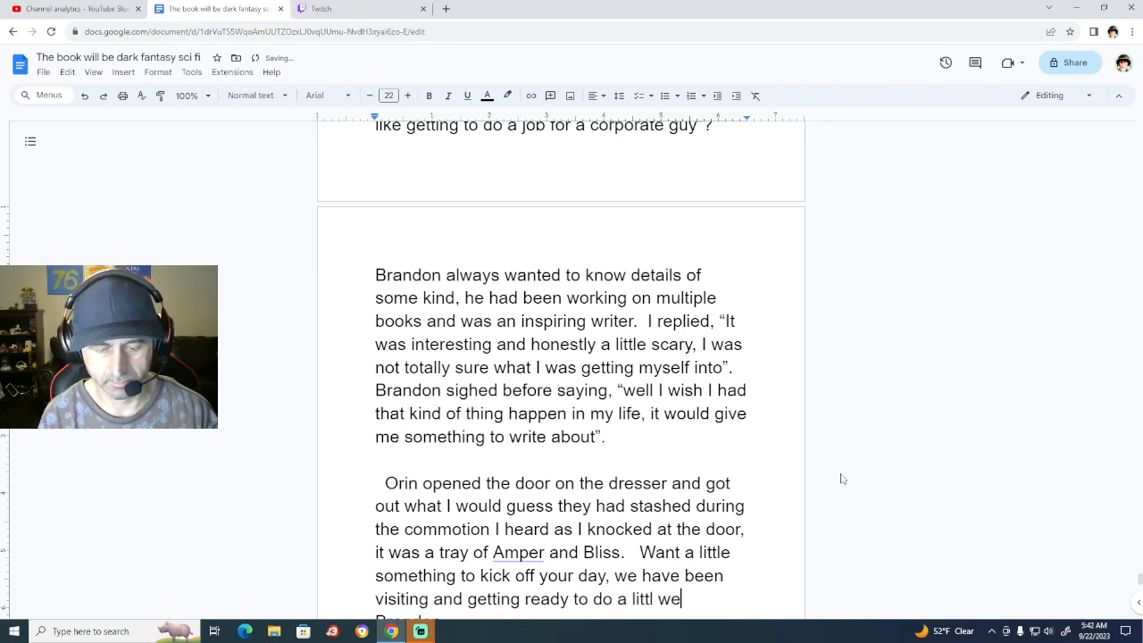
{"action": "type", "text": "ork"}
{"action": "key", "text": "BackSpace"}
{"action": "key", "text": "BackSpace"}
{"action": "key", "text": "BackSpace"}
{"action": "key", "text": "BackSpace"}
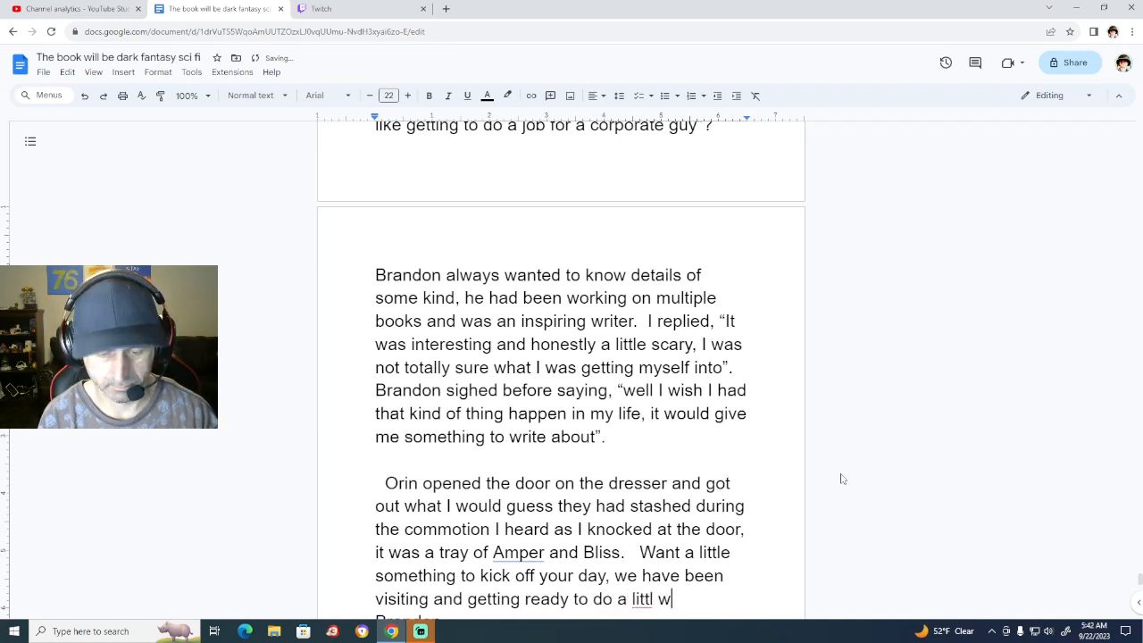
{"action": "type", "text": "orking ou"}
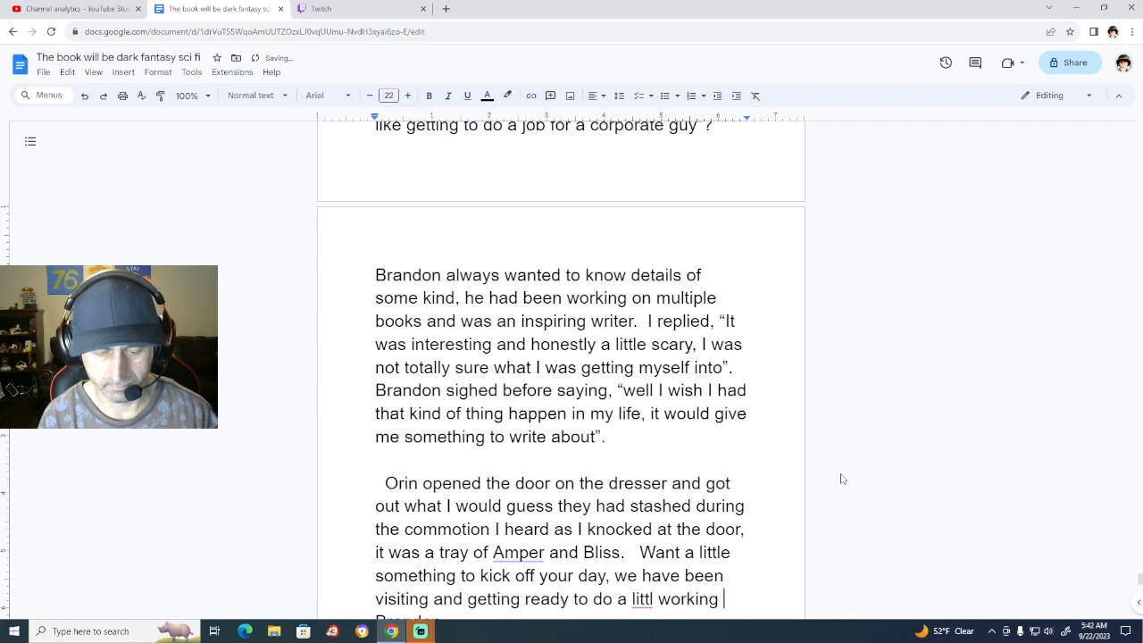
{"action": "key", "text": "BackSpace"}
{"action": "key", "text": "BackSpace"}
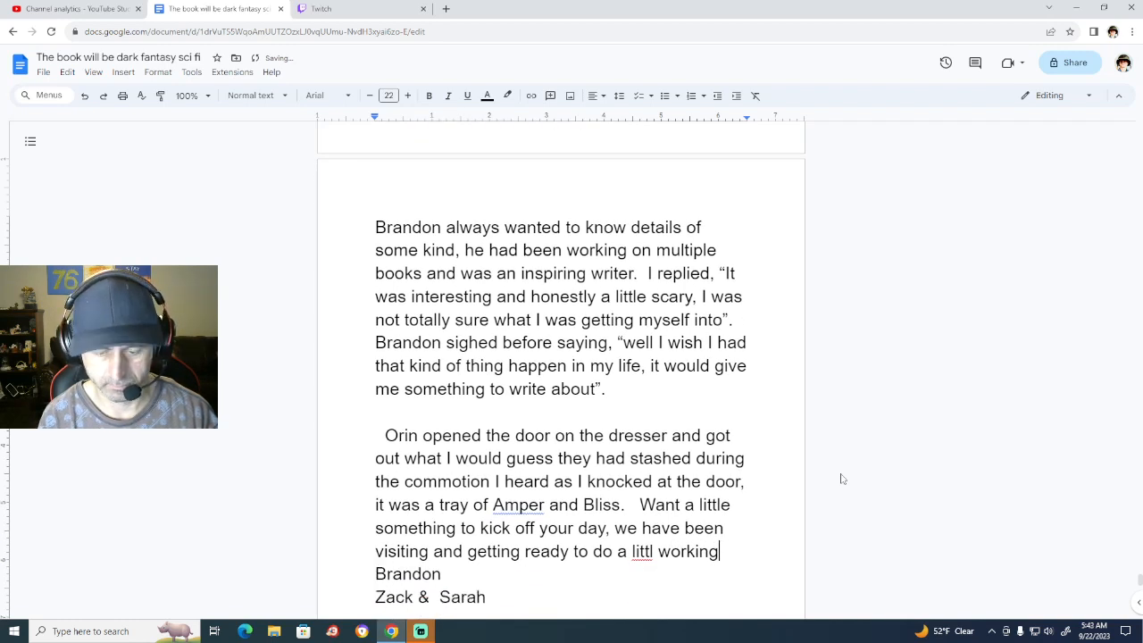
{"action": "type", "text": "out."}
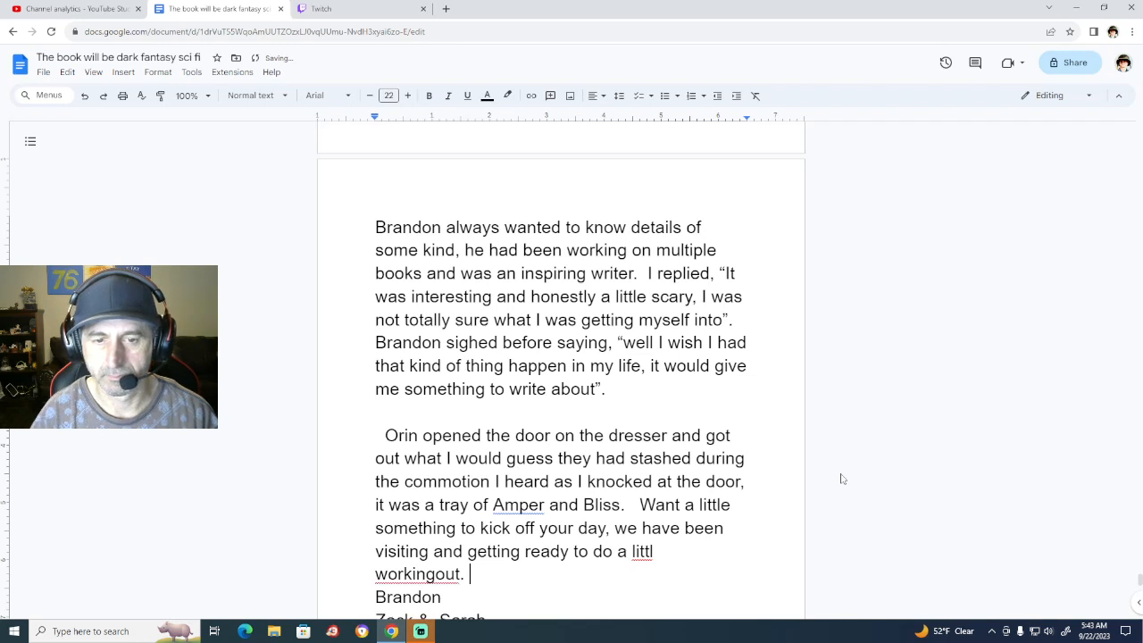
Separate "workingout" into "working out" and correct the misspelled "littl" to "little".
{"action": "key", "text": "Left"}
{"action": "key", "text": "Left"}
{"action": "key", "text": "Left"}
{"action": "key", "text": "Left"}
{"action": "key", "text": "Left"}
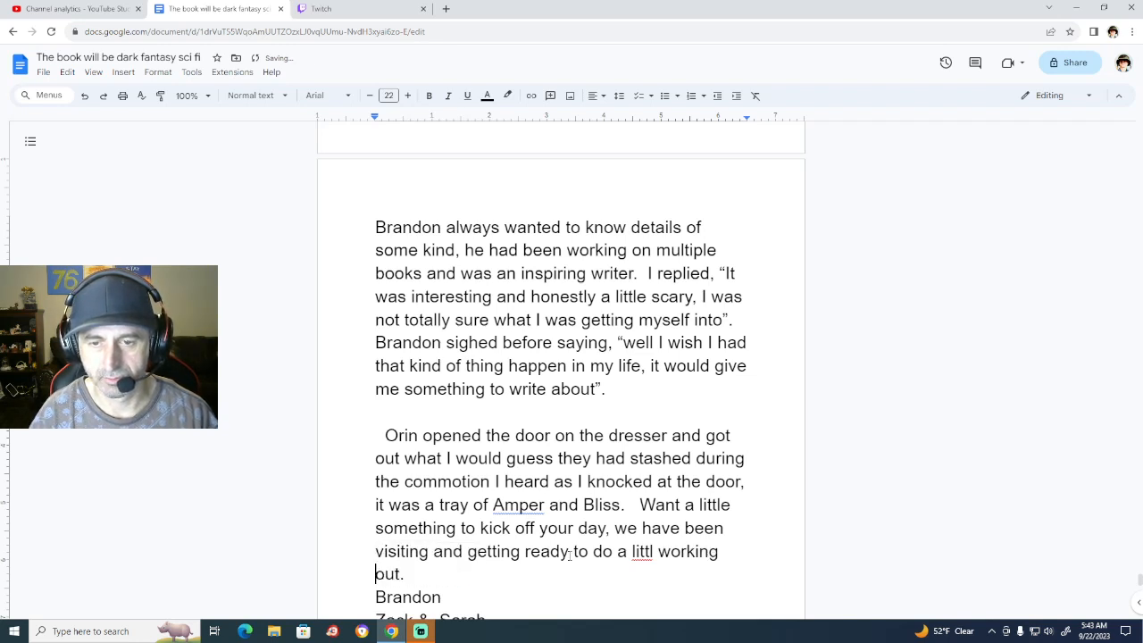
{"action": "right_click", "coordinate": [643, 551]}
{"action": "left_click", "coordinate": [680, 422]}
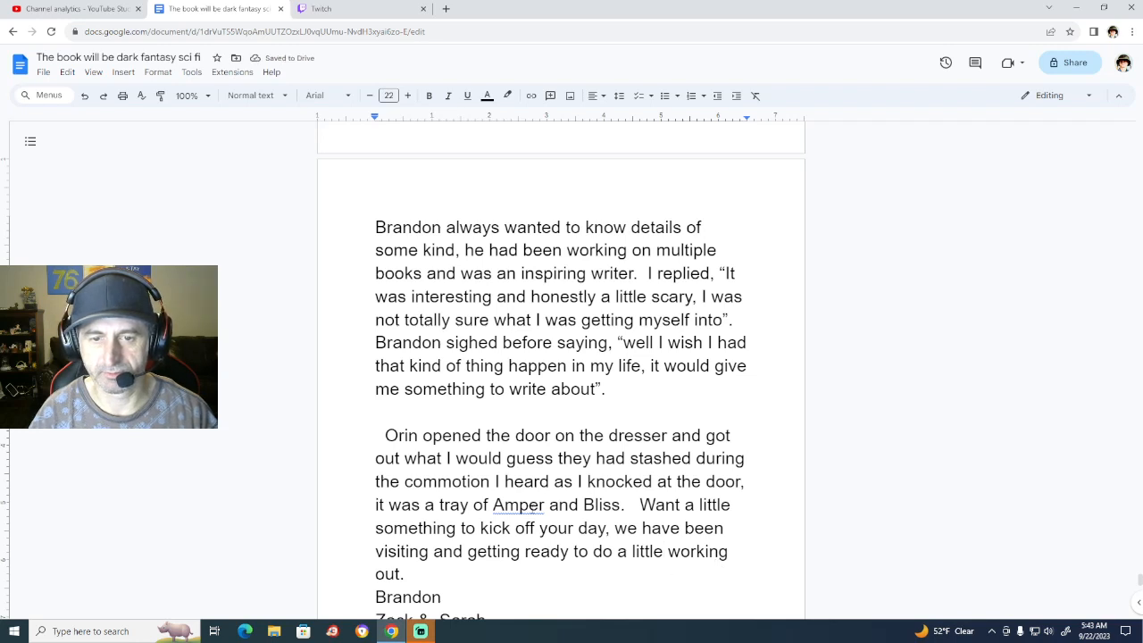
Report the suggested correction "Ampere" for the word "Amper" as wrong.
{"action": "right_click", "coordinate": [531, 504]}
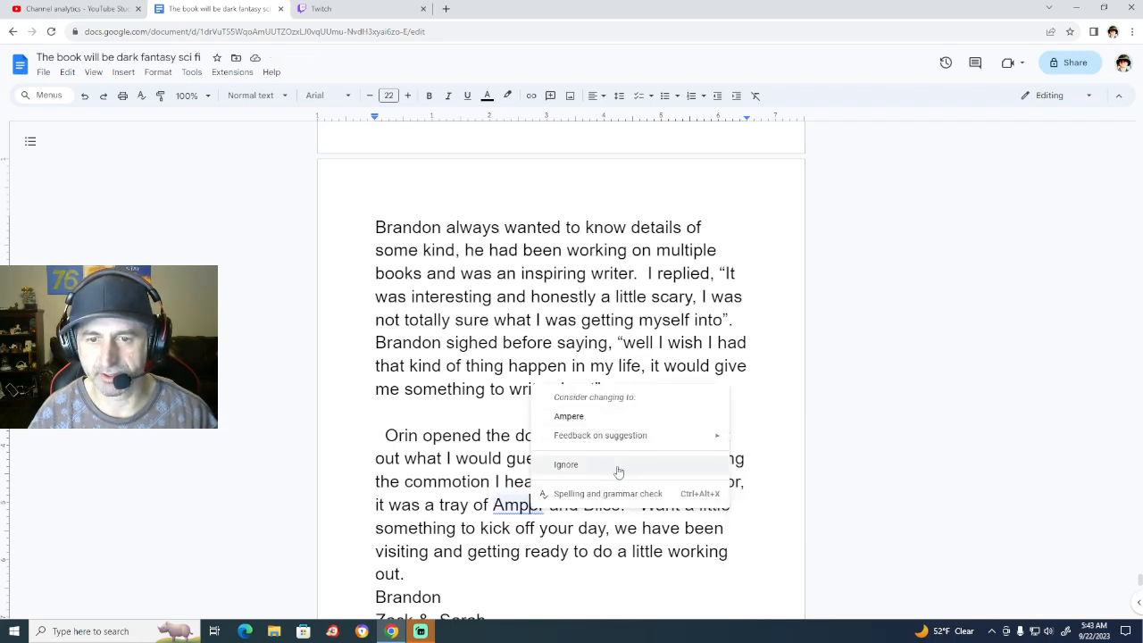
{"action": "mouse_move", "coordinate": [615, 445]}
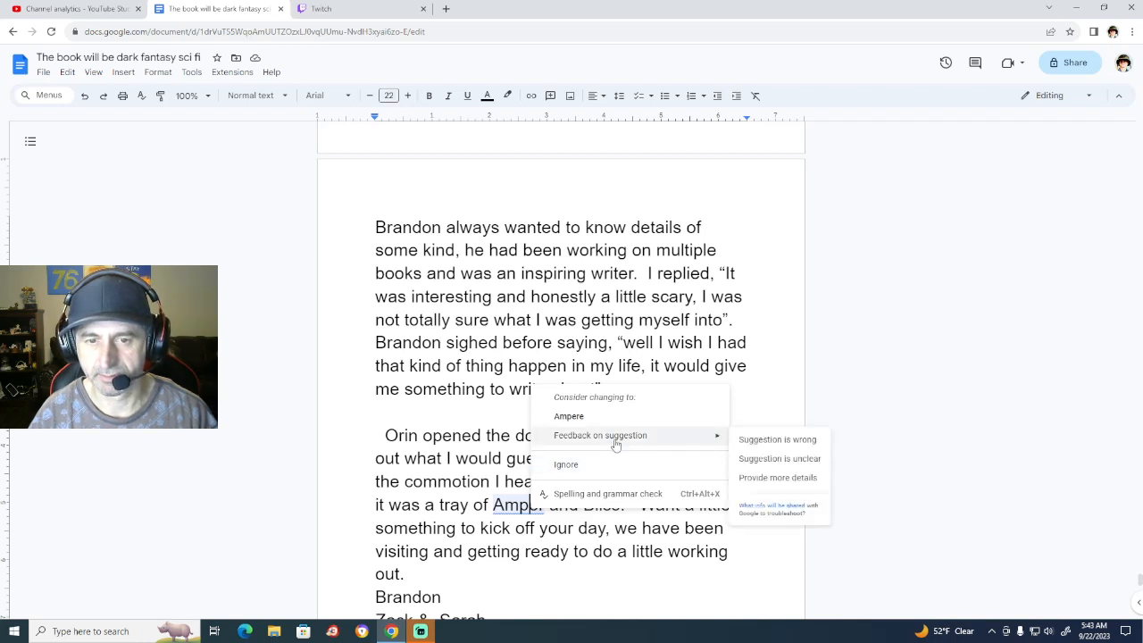
{"action": "left_click", "coordinate": [505, 527]}
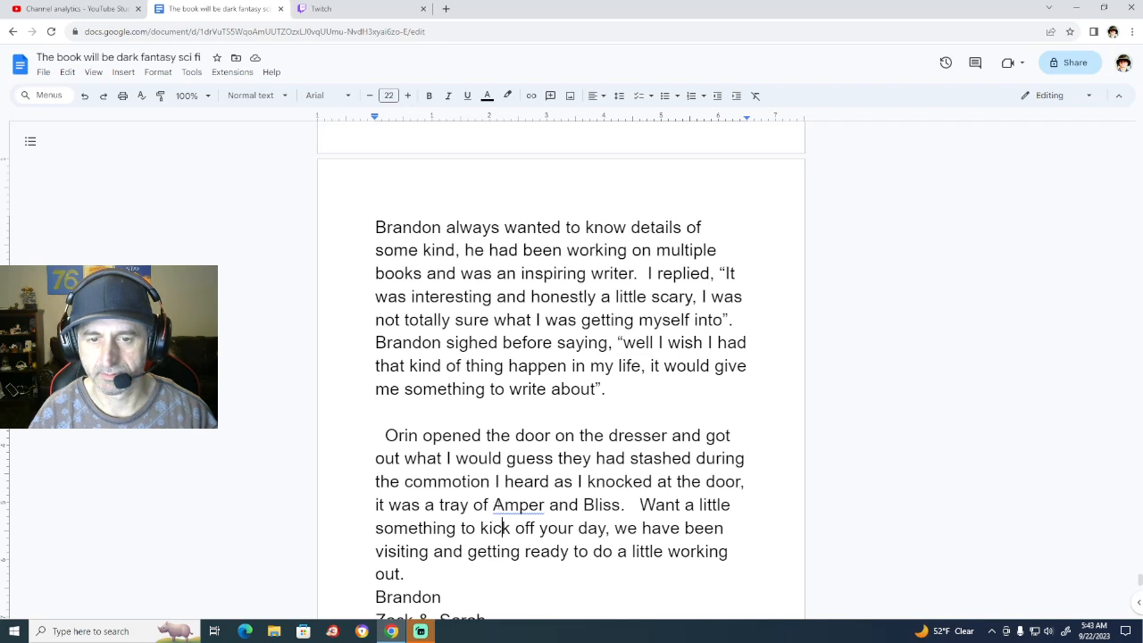
{"action": "left_click", "coordinate": [506, 505]}
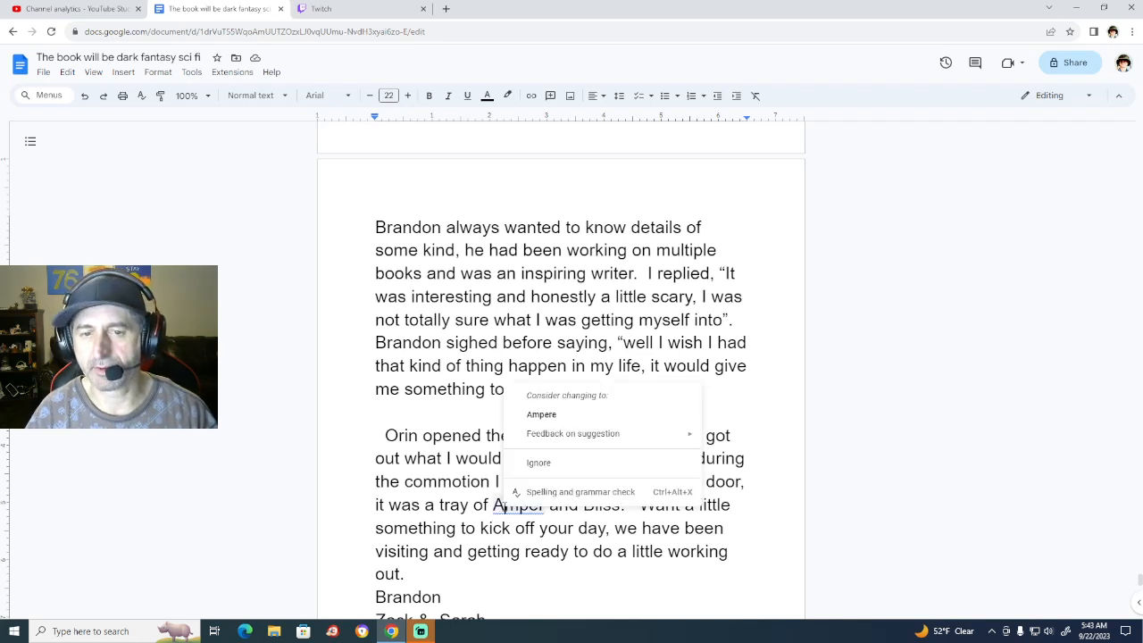
{"action": "mouse_move", "coordinate": [587, 437]}
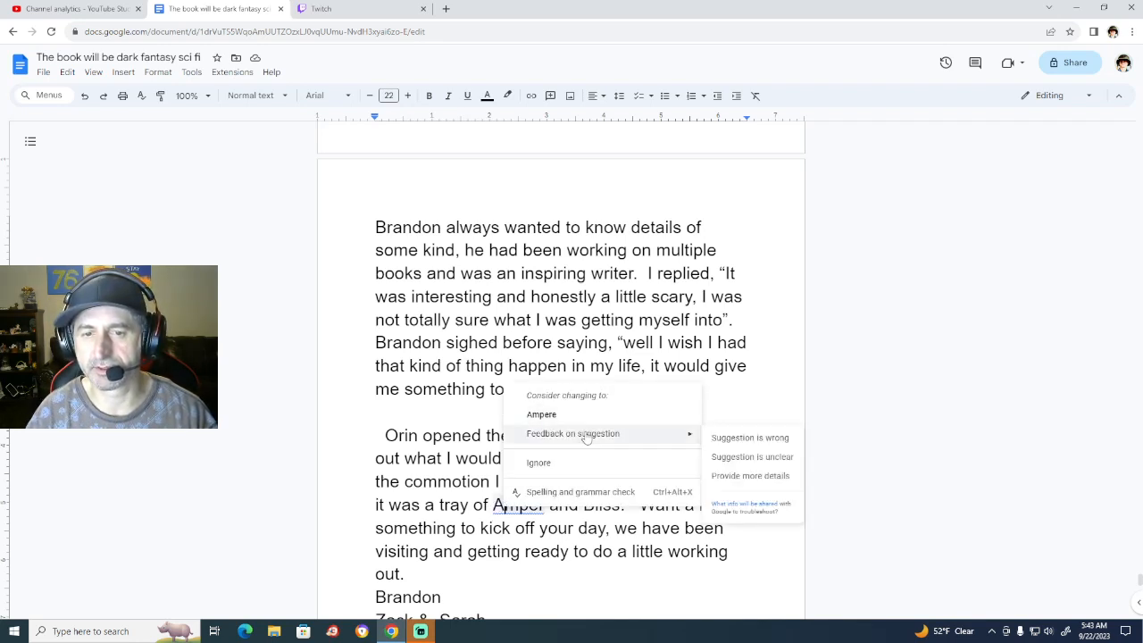
{"action": "left_click", "coordinate": [778, 445]}
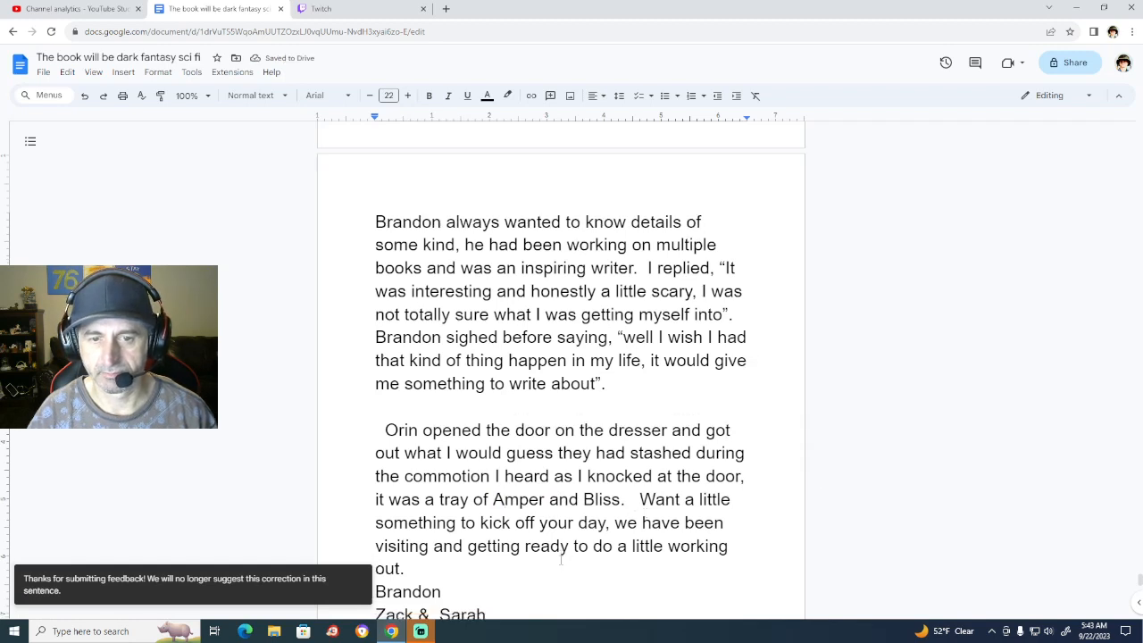
Remove the trailing space after "out." and start a new line above the name "Brandon".
{"action": "scroll", "coordinate": [561, 560], "scroll_direction": "down", "scroll_amount": 2}
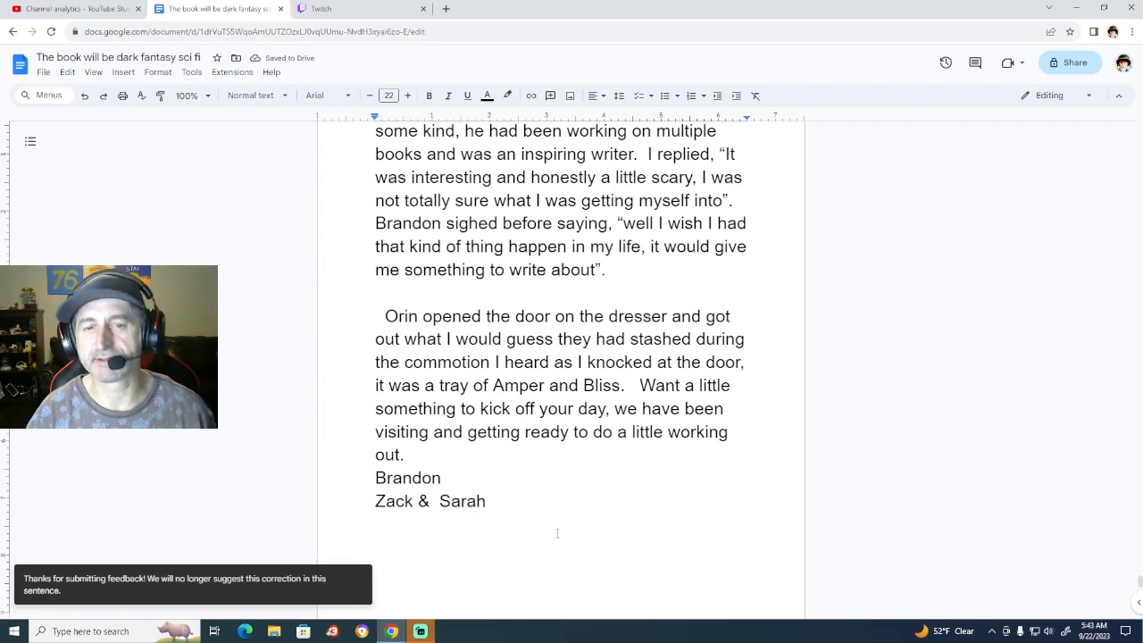
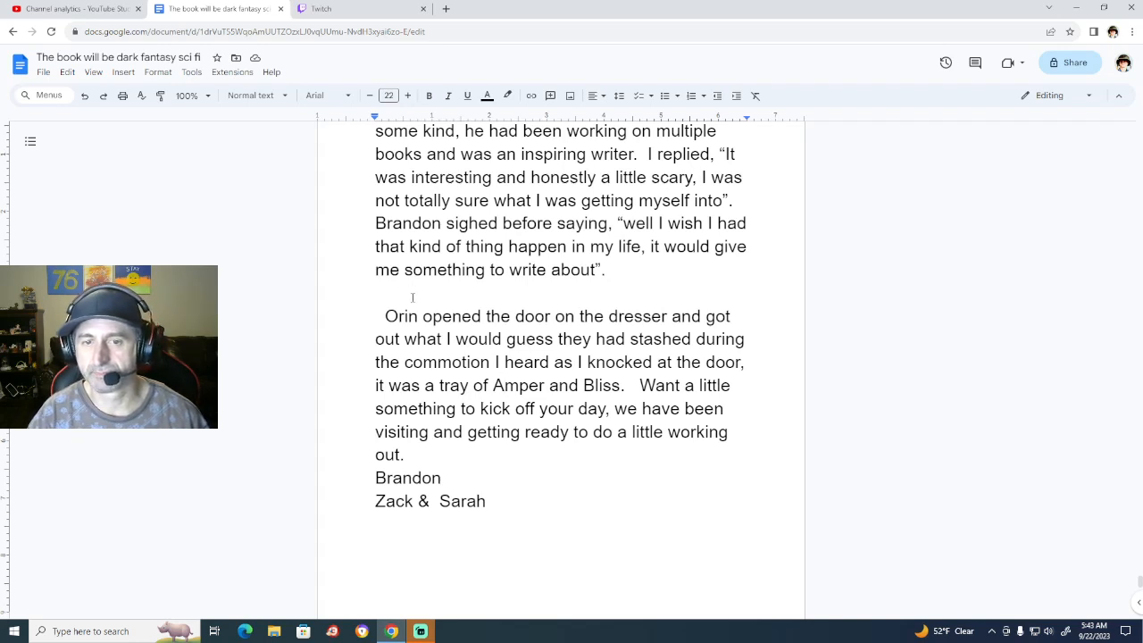
{"action": "left_click", "coordinate": [411, 456]}
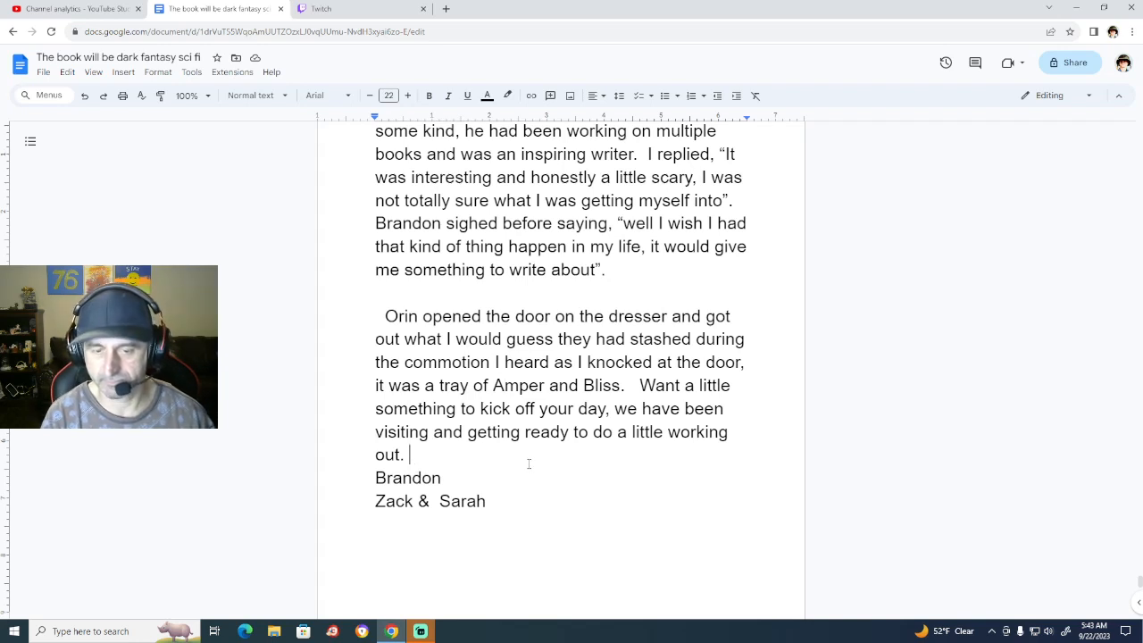
{"action": "key", "text": "BackSpace"}
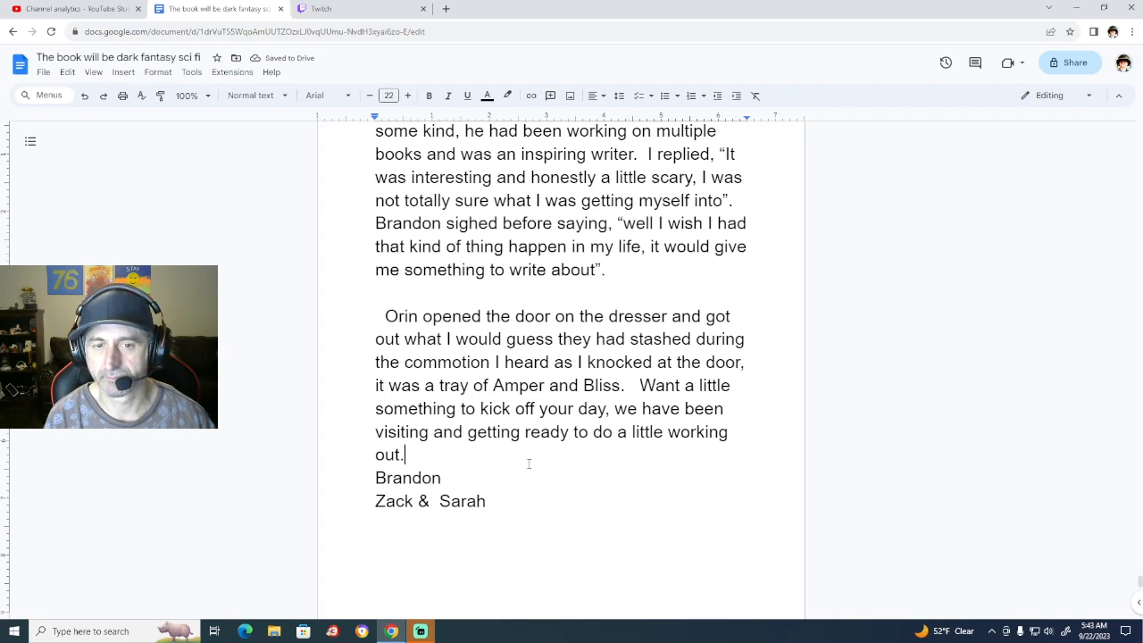
{"action": "key", "text": "Return"}
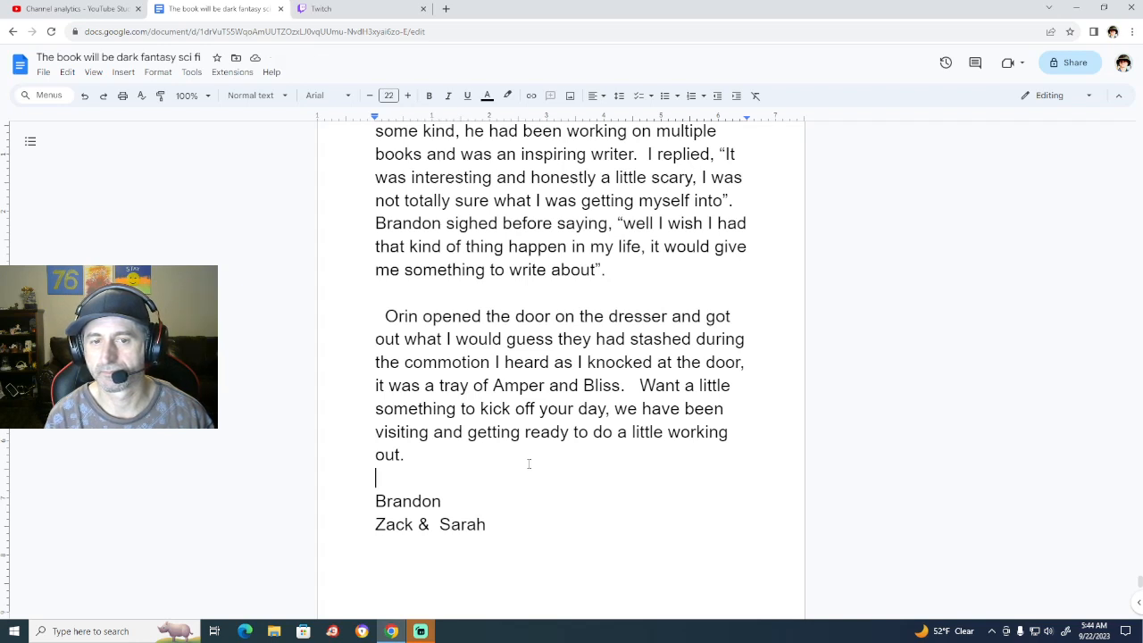
Write "I had done a good amount of Bliss before heading over" as an indented new line below Orin's paragraph.
{"action": "type", "text": "I h"}
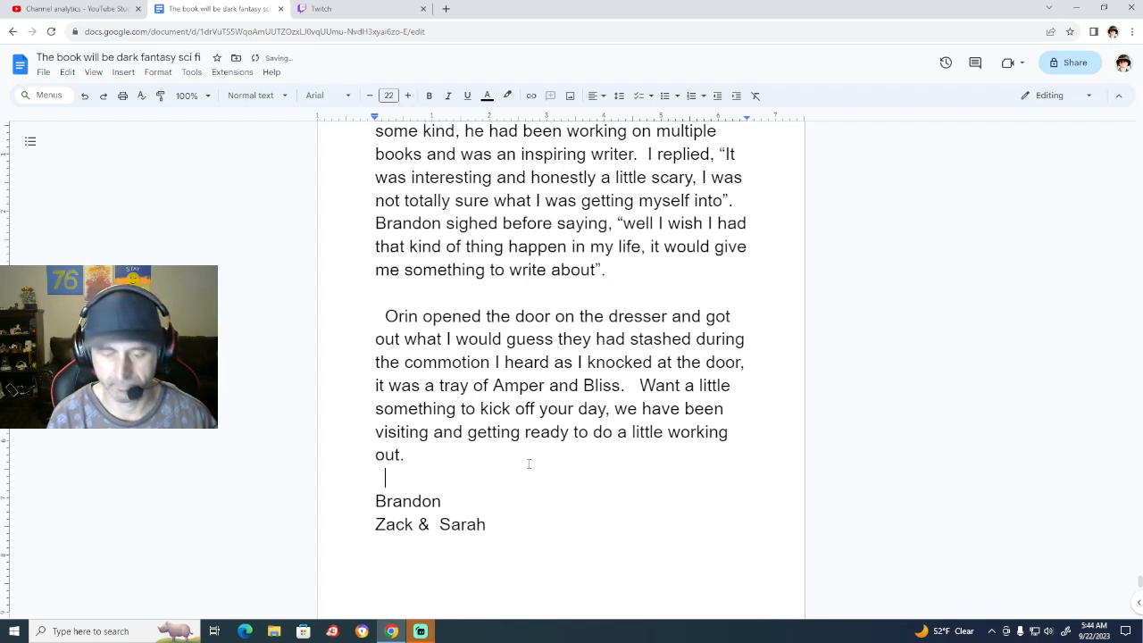
{"action": "type", "text": "ad done "}
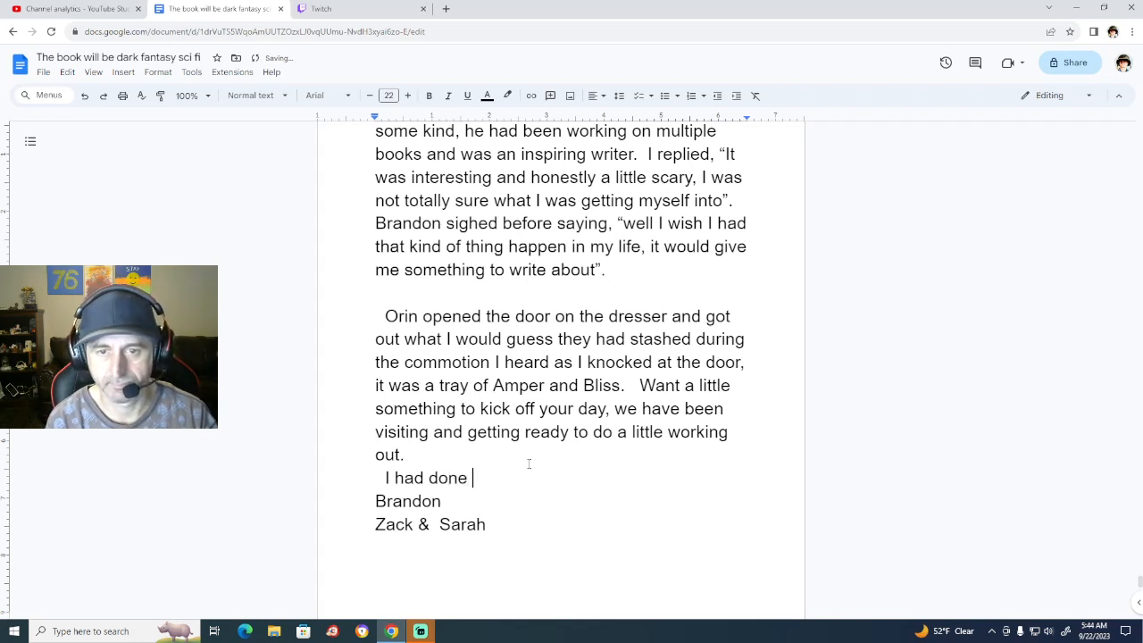
{"action": "type", "text": "a"}
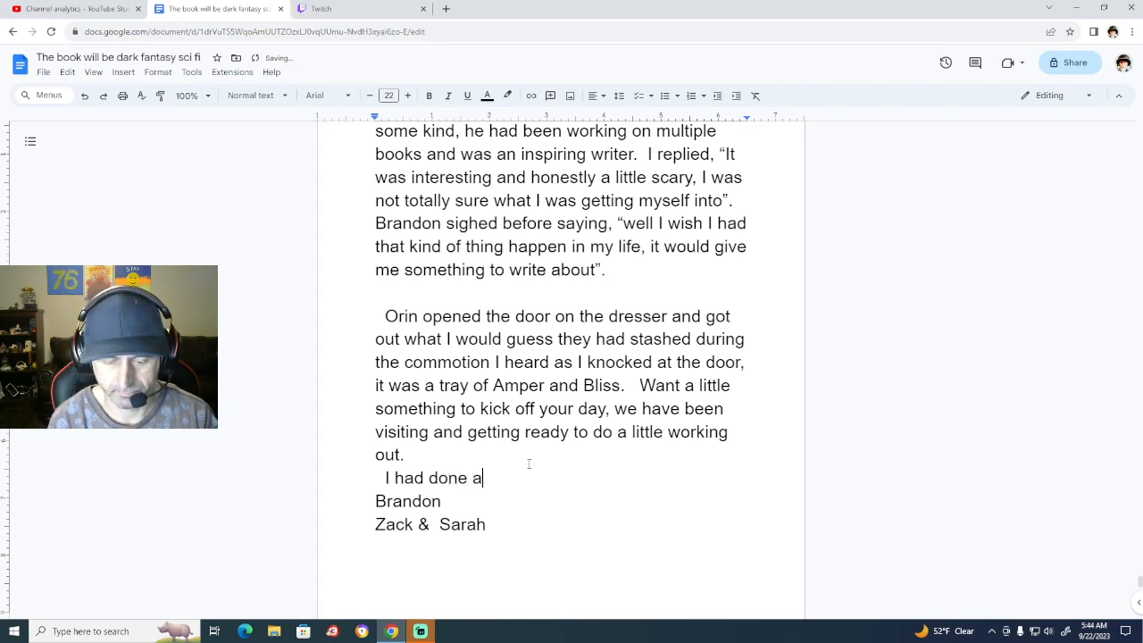
{"action": "type", "text": " good amou"}
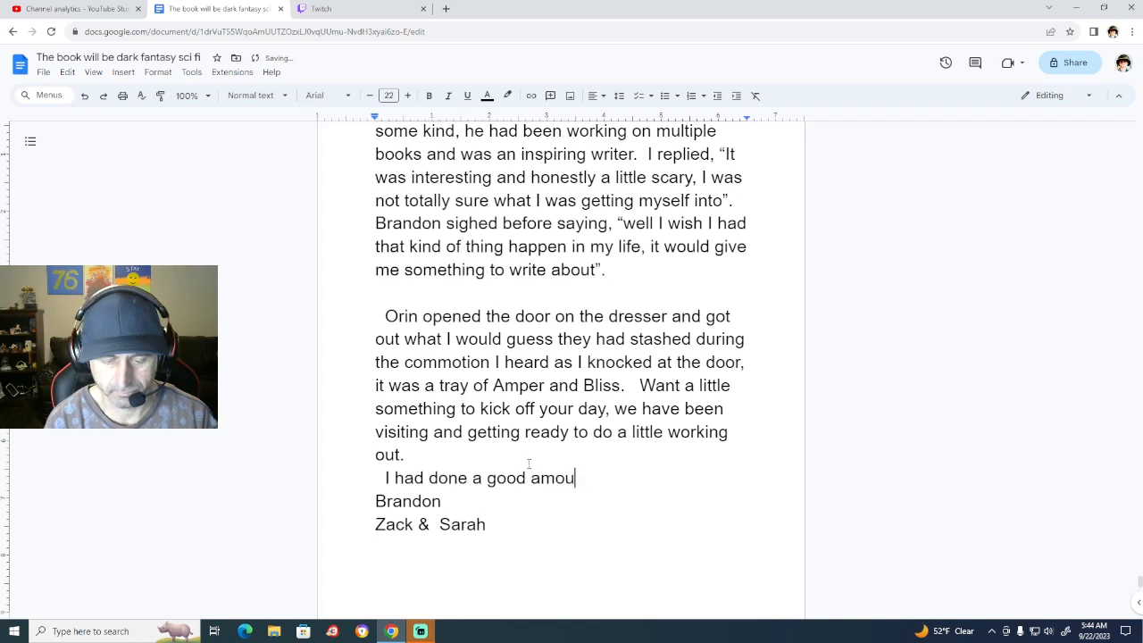
{"action": "type", "text": "nt of Bl"}
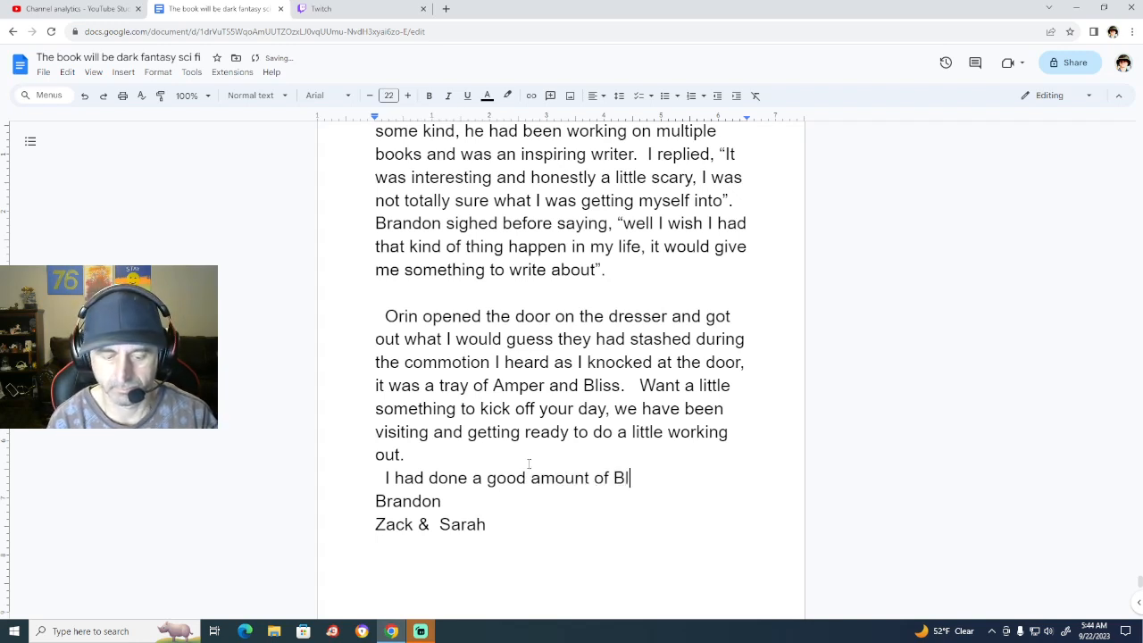
{"action": "type", "text": "iss be"}
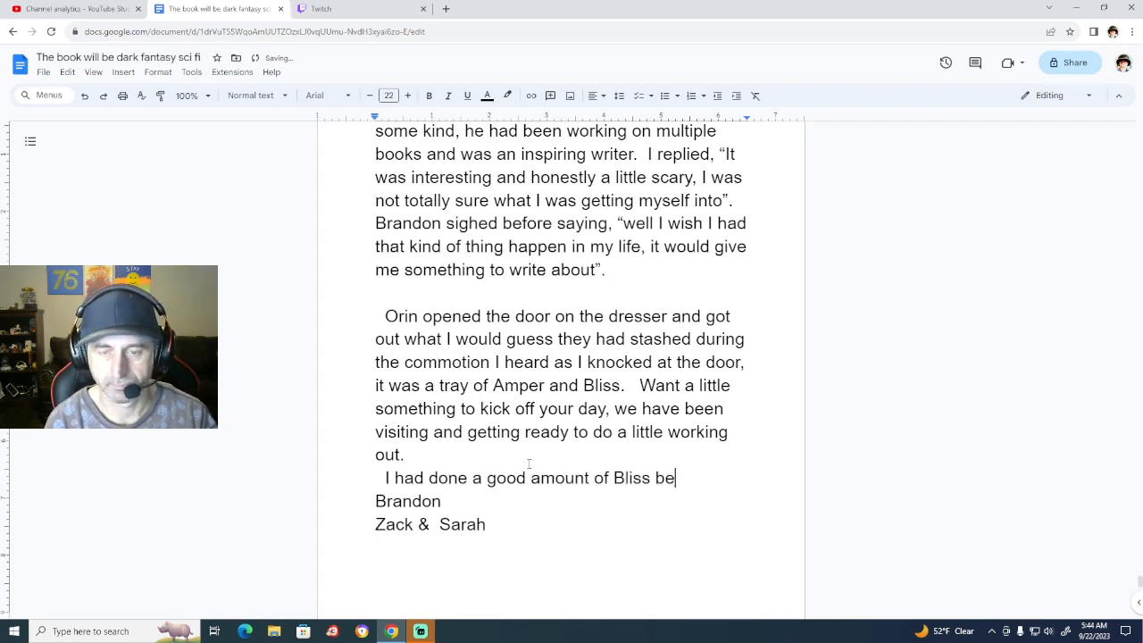
{"action": "type", "text": "fore heading over"}
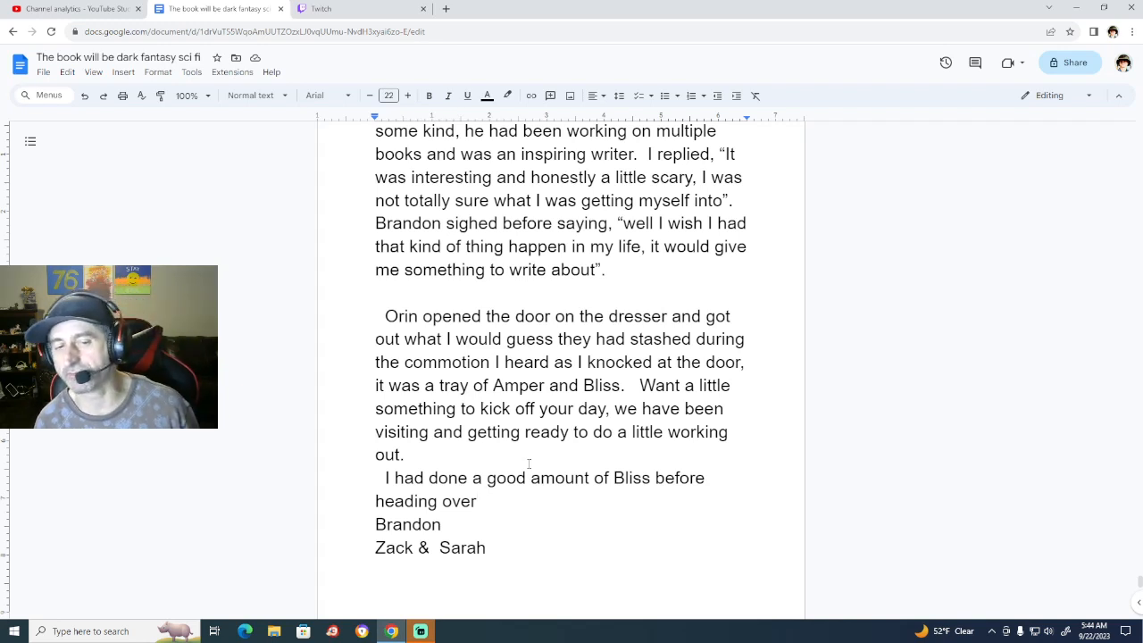
Continue the sentence with ", so I told he" and an opening quotation mark.
{"action": "type", "text": ",s o"}
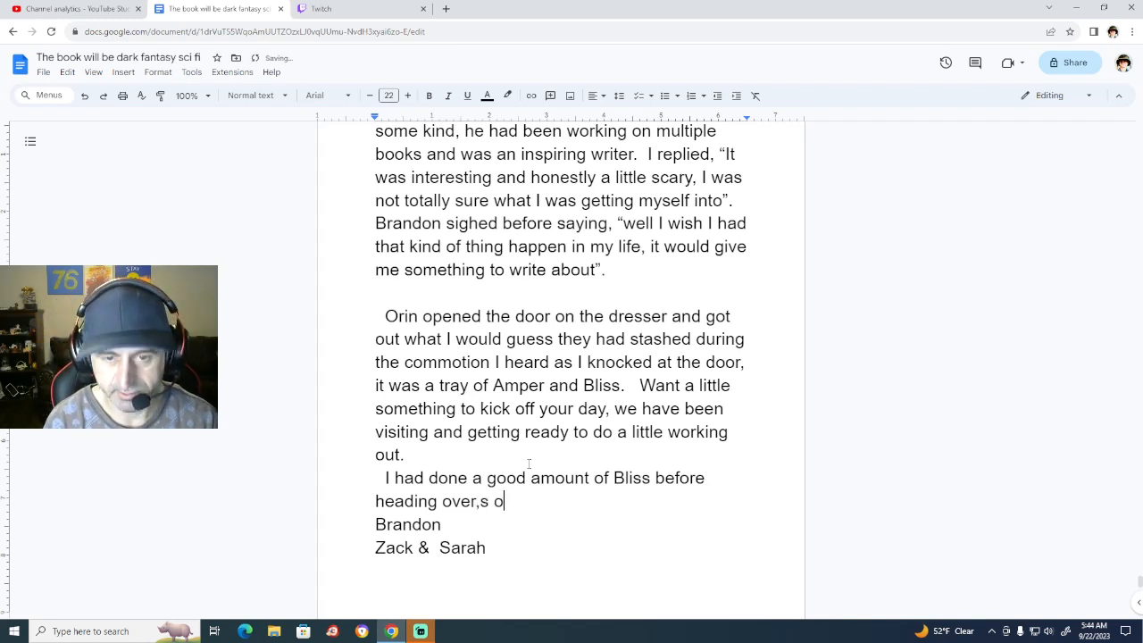
{"action": "key", "text": "BackSpace"}
{"action": "key", "text": "BackSpace"}
{"action": "key", "text": "BackSpace"}
{"action": "type", "text": "so"}
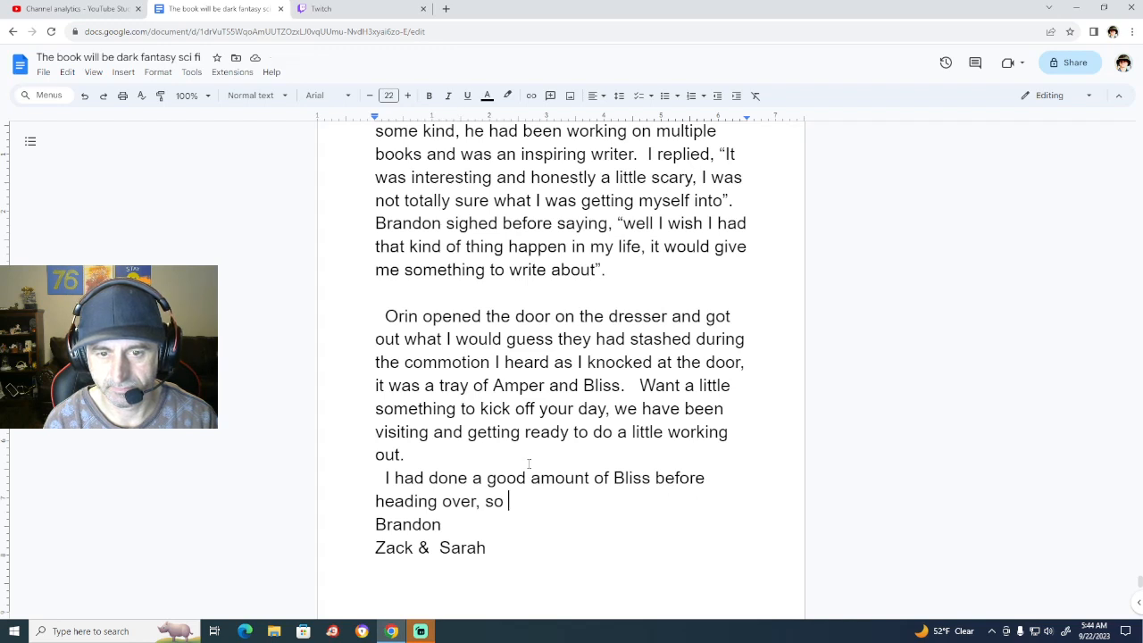
{"action": "type", "text": "I"}
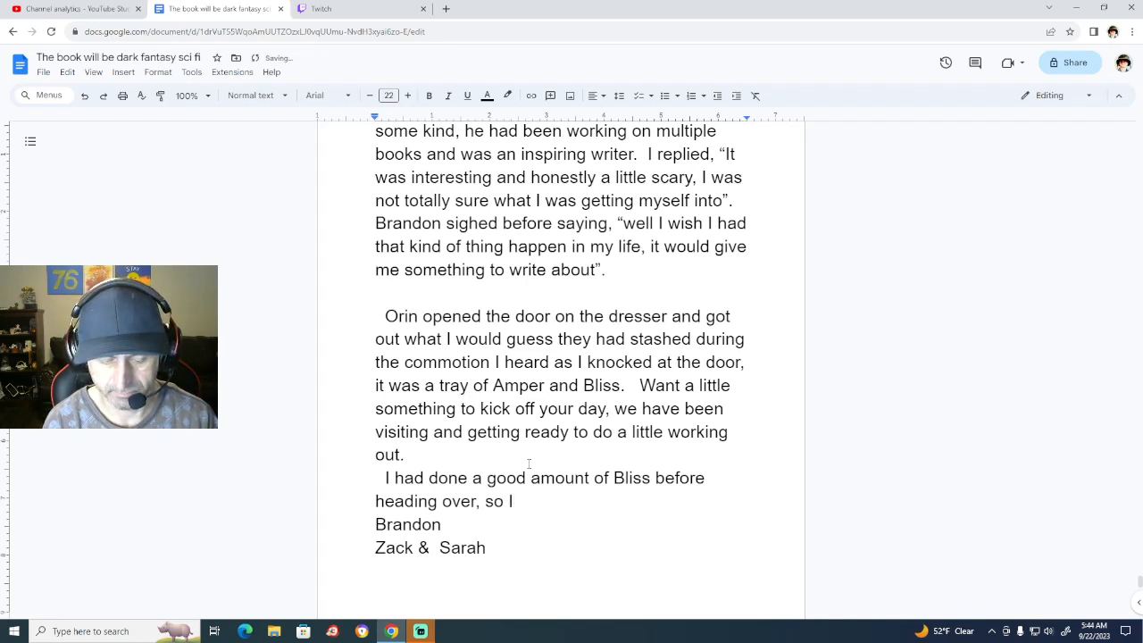
{"action": "key", "text": "BackSpace"}
{"action": "key", "text": "BackSpace"}
{"action": "key", "text": "BackSpace"}
{"action": "key", "text": "BackSpace"}
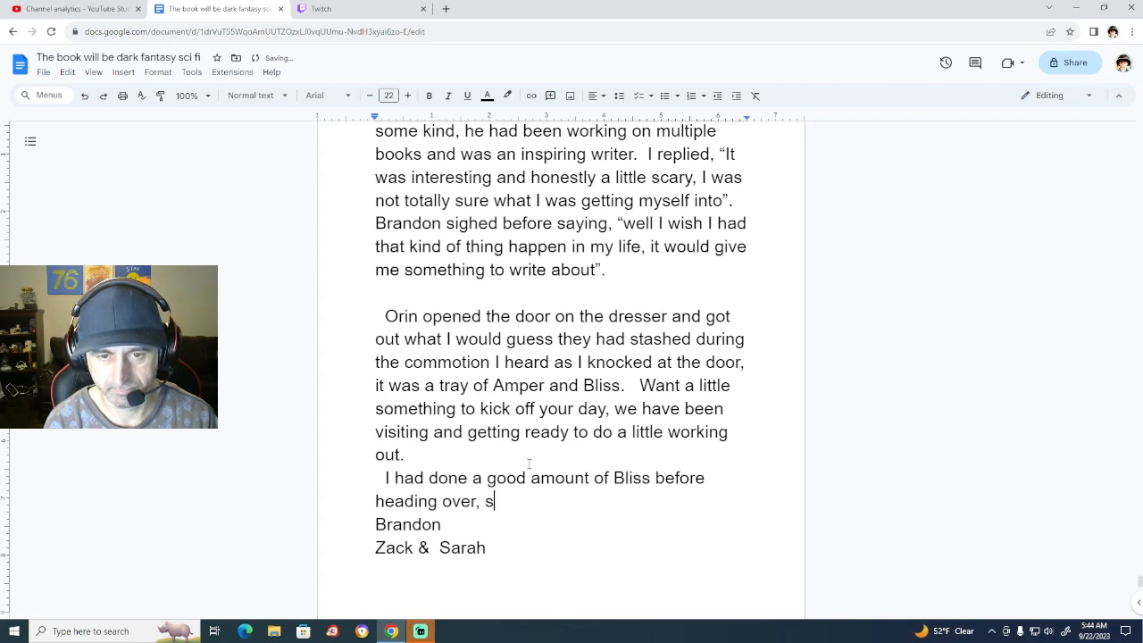
{"action": "key", "text": "BackSpace"}
{"action": "type", "text": "so"}
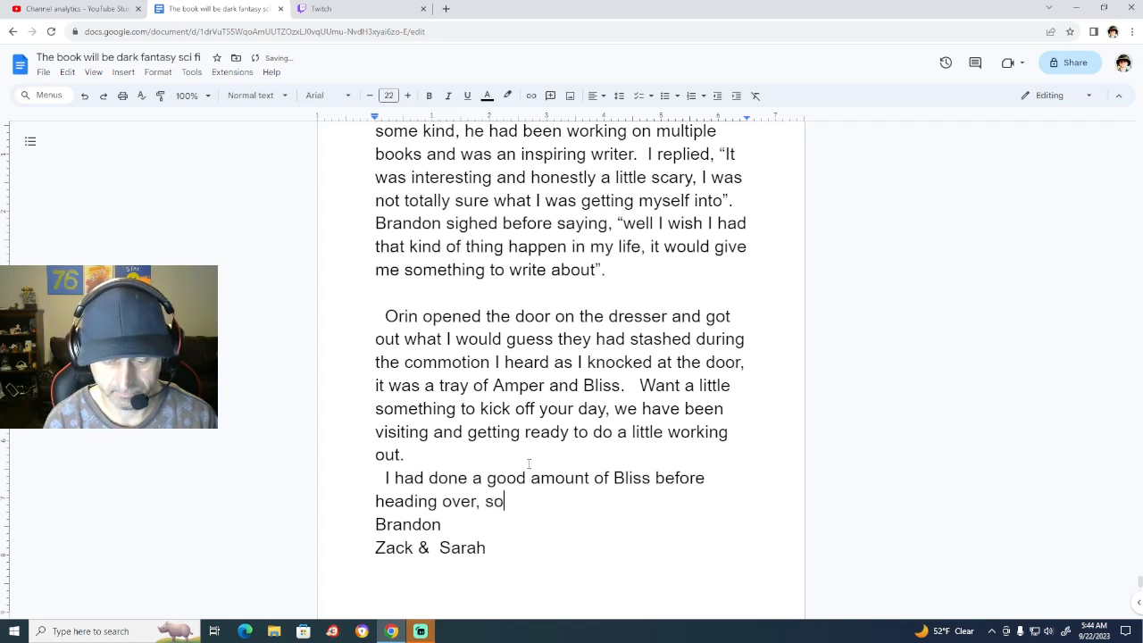
{"action": "type", "text": " I told "}
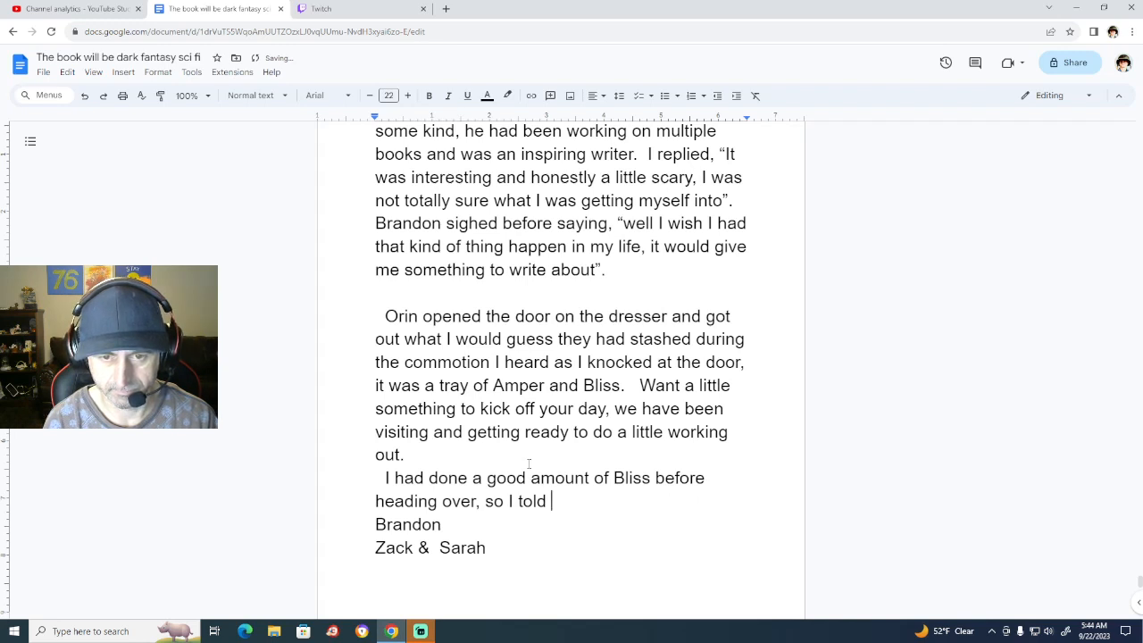
{"action": "type", "text": "he \""}
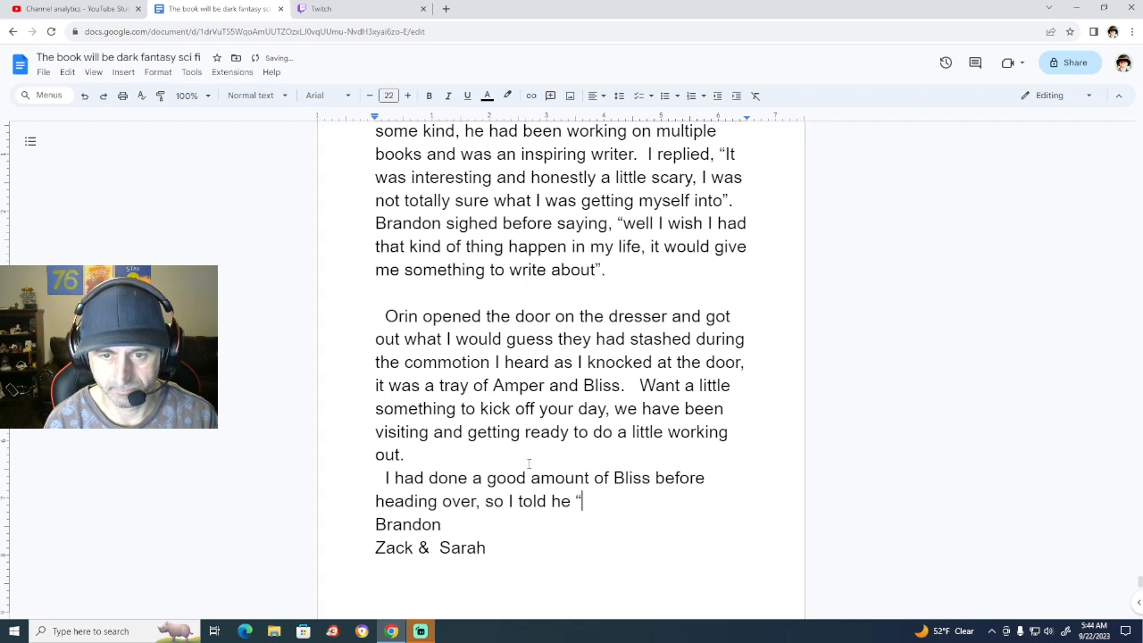
Write the reply "no thanks, I and already pretty good at this point" and close the quotation with a period after it.
{"action": "type", "text": "N"}
{"action": "key", "text": "BackSpace"}
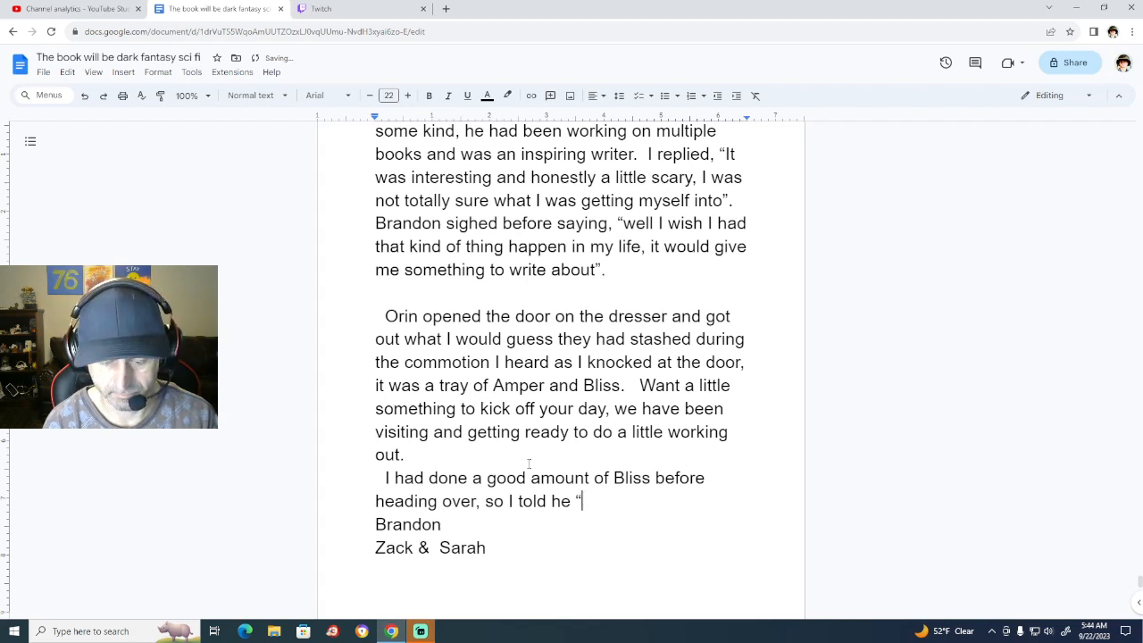
{"action": "type", "text": "no thanks"}
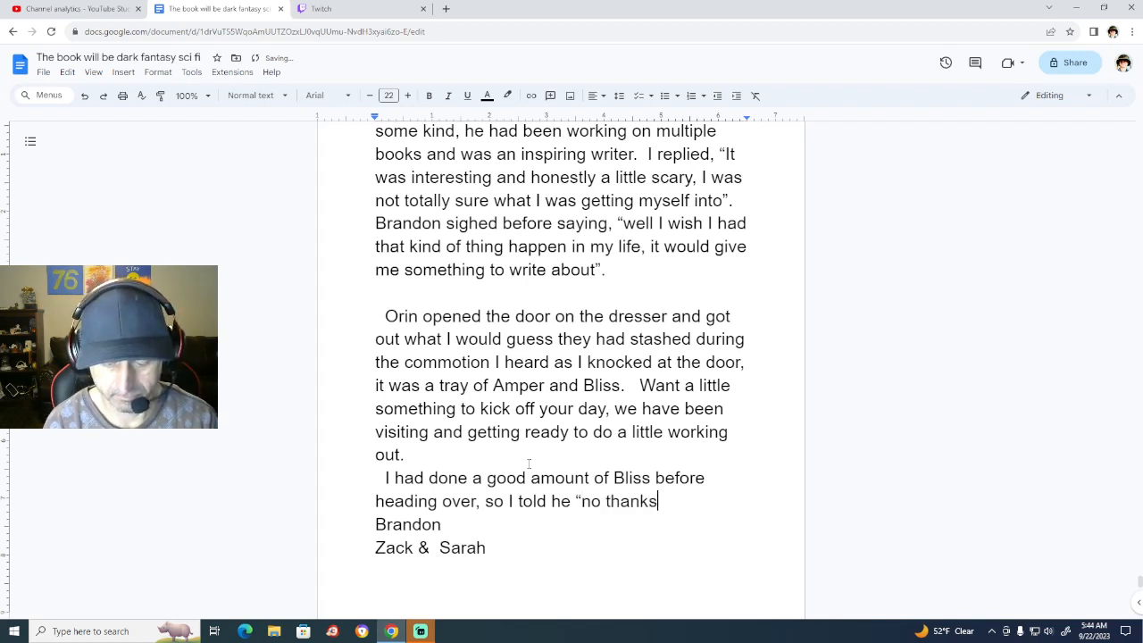
{"action": "type", "text": ", I am"}
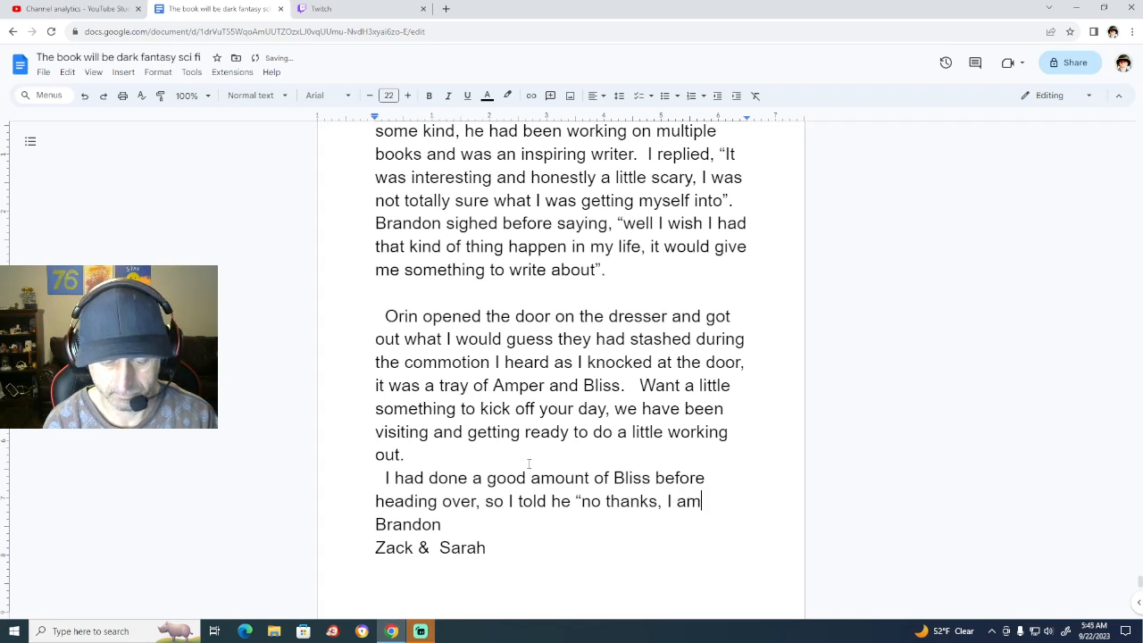
{"action": "key", "text": "BackSpace"}
{"action": "type", "text": "nd already "}
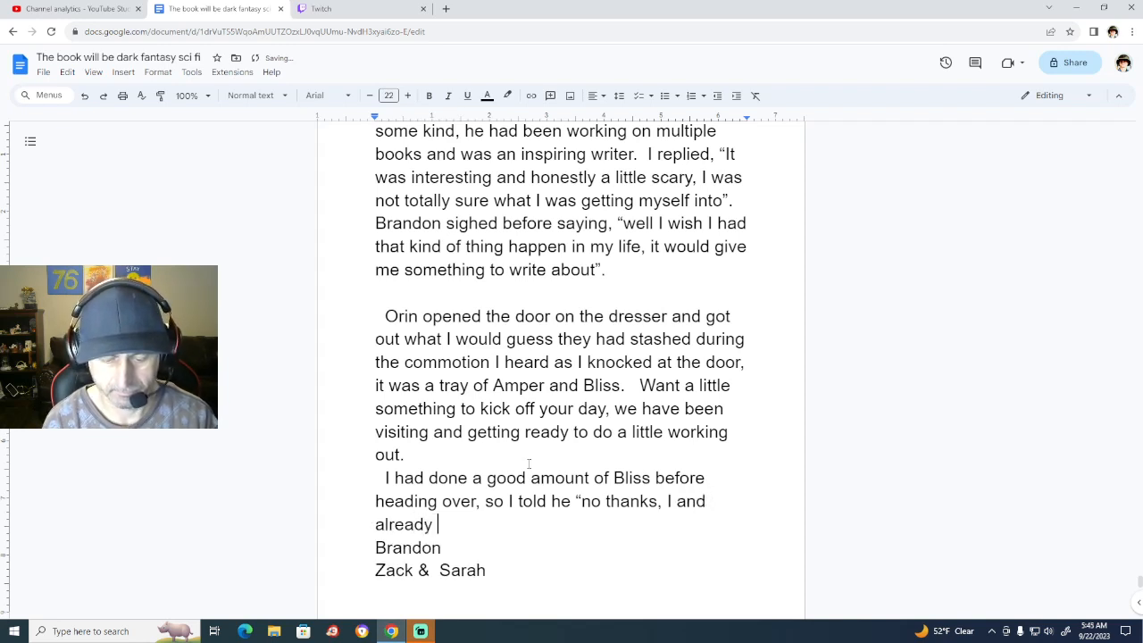
{"action": "type", "text": "pretty "}
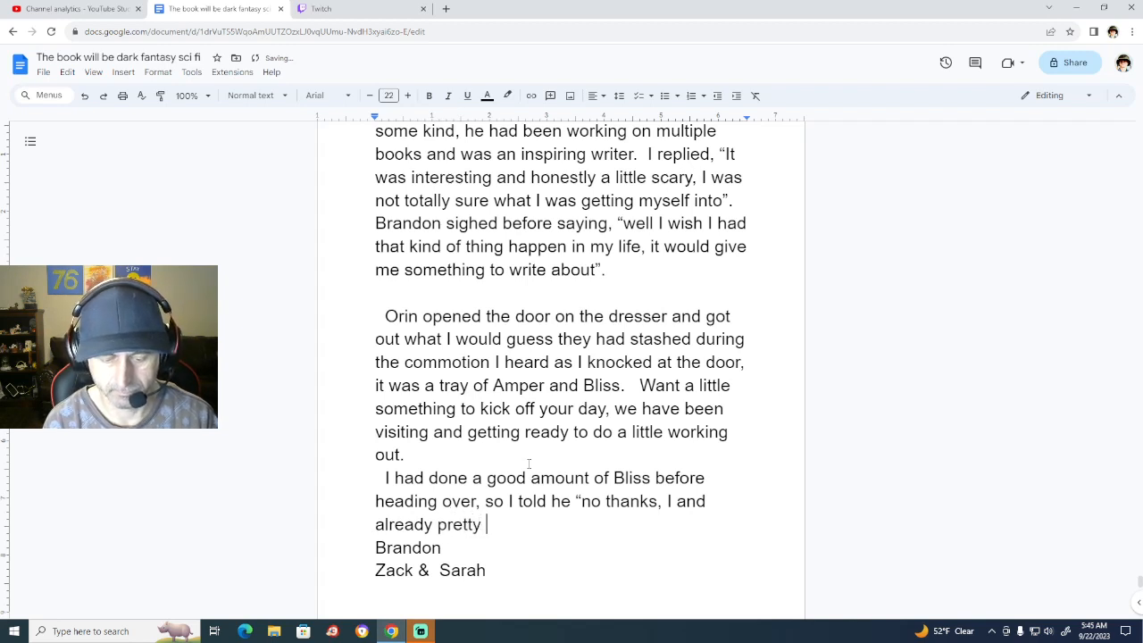
{"action": "type", "text": "good at thi"}
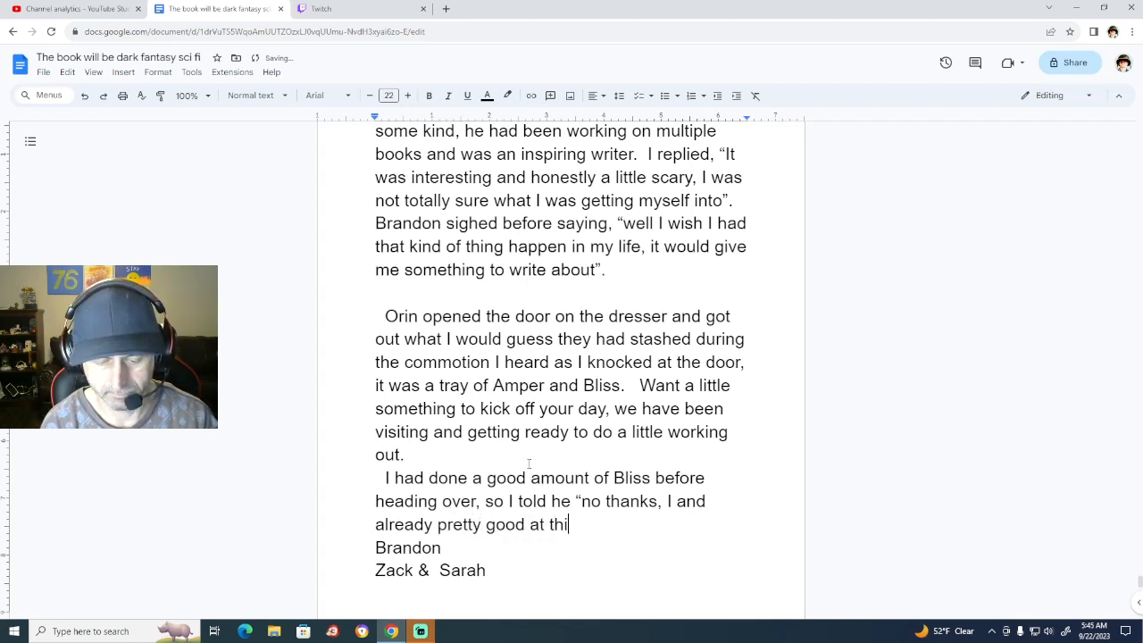
{"action": "type", "text": "s point"}
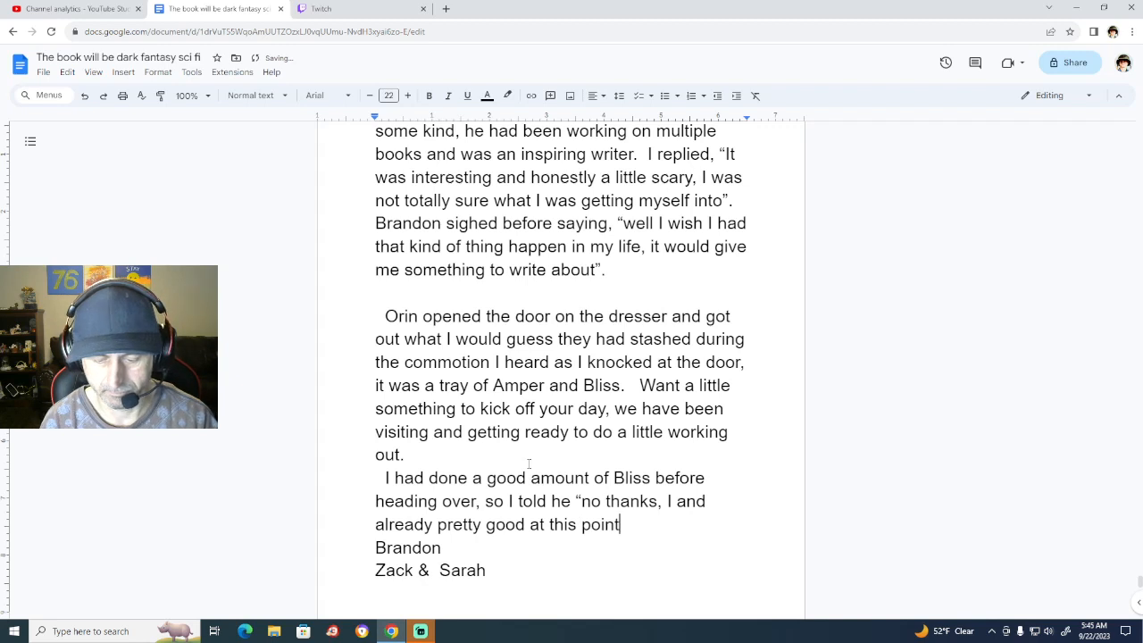
{"action": "type", "text": "\"."}
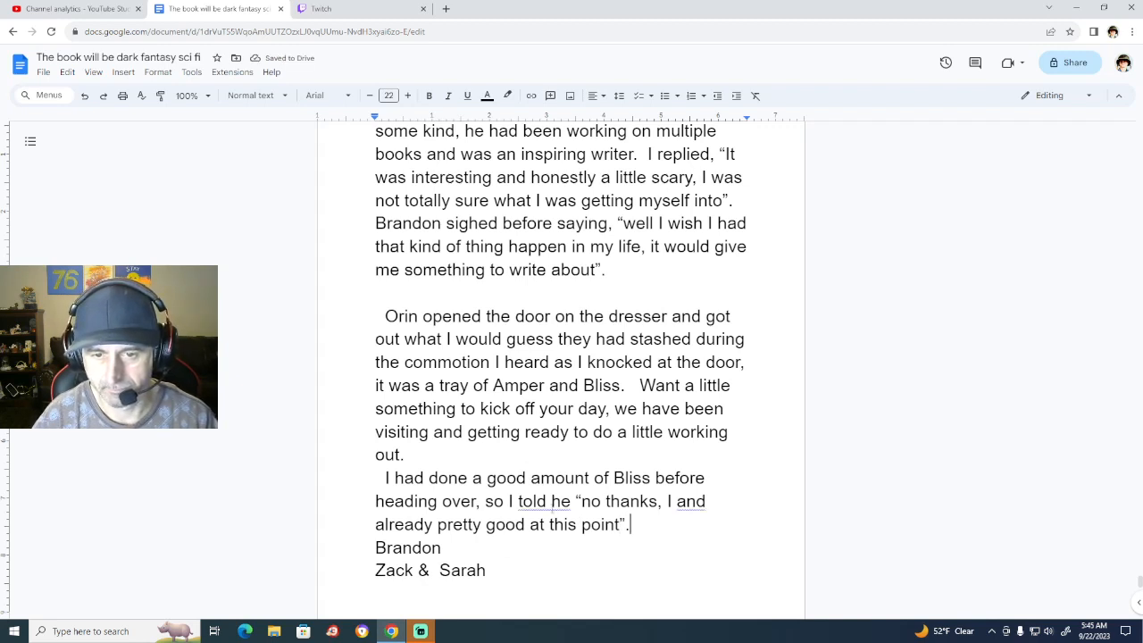
Accept the grammar suggestions that change "told he" to "told him" and "and" to "am" in the new sentence.
{"action": "right_click", "coordinate": [562, 501]}
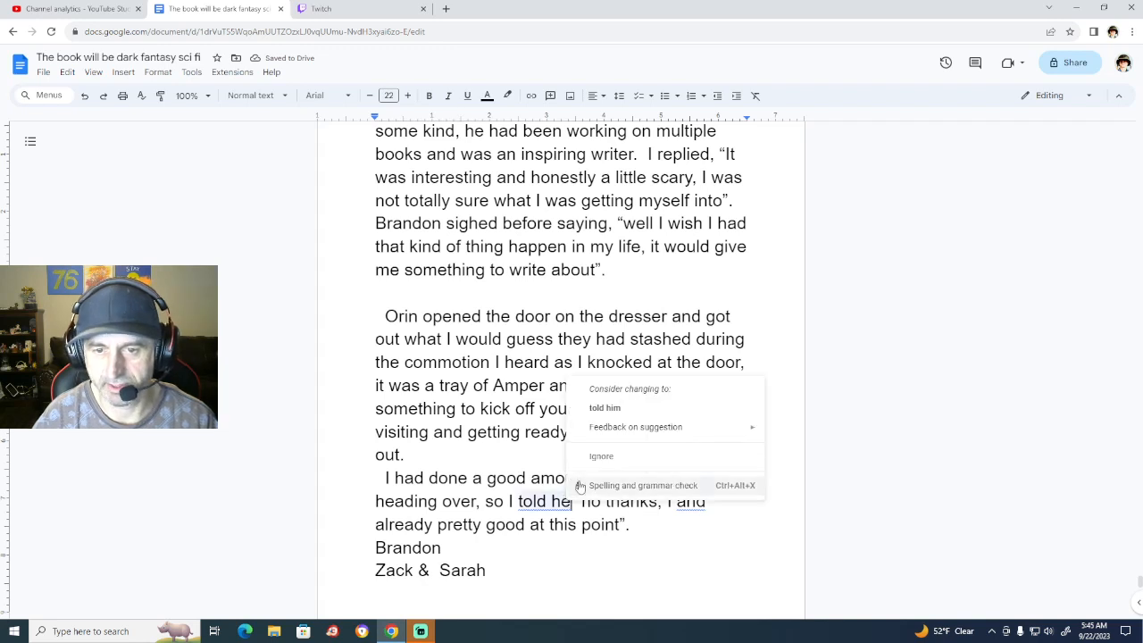
{"action": "left_click", "coordinate": [604, 408]}
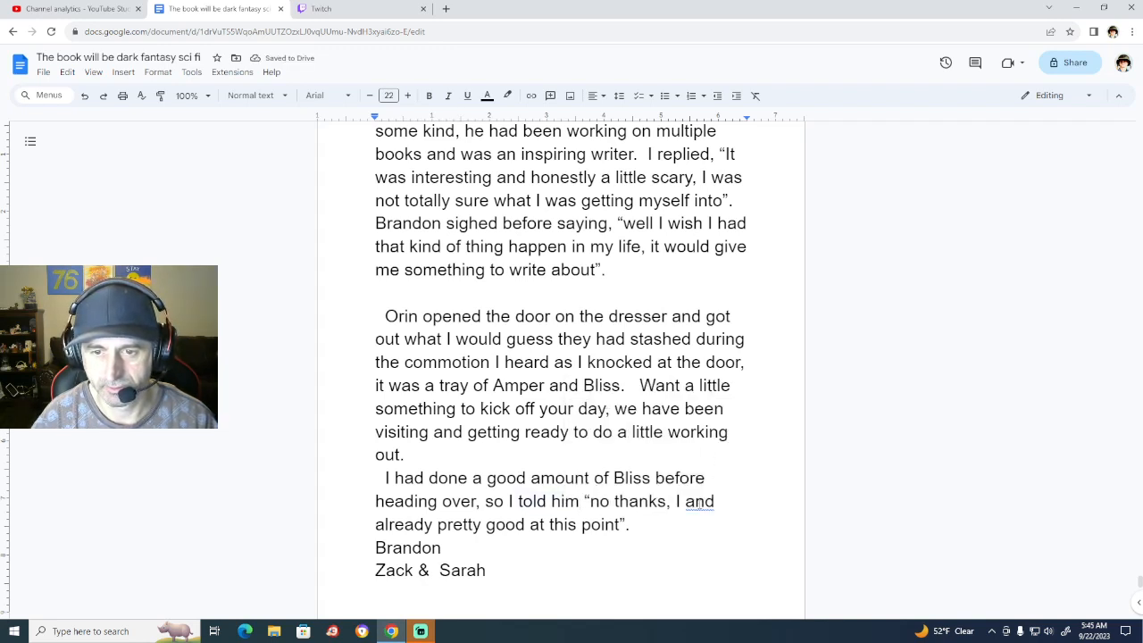
{"action": "right_click", "coordinate": [699, 503]}
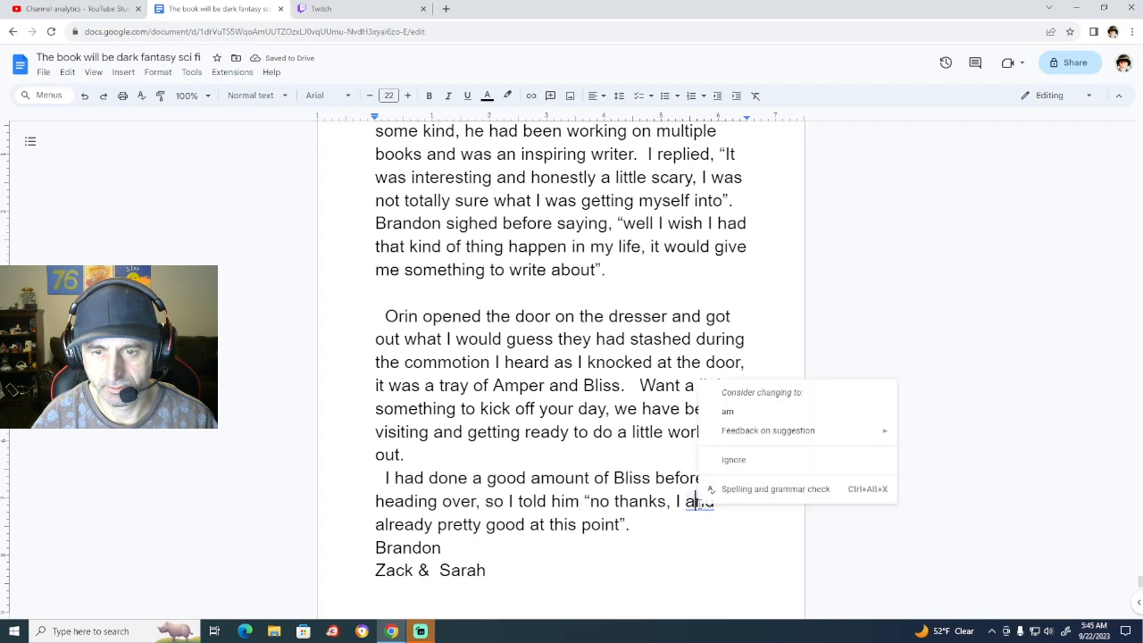
{"action": "left_click", "coordinate": [747, 415]}
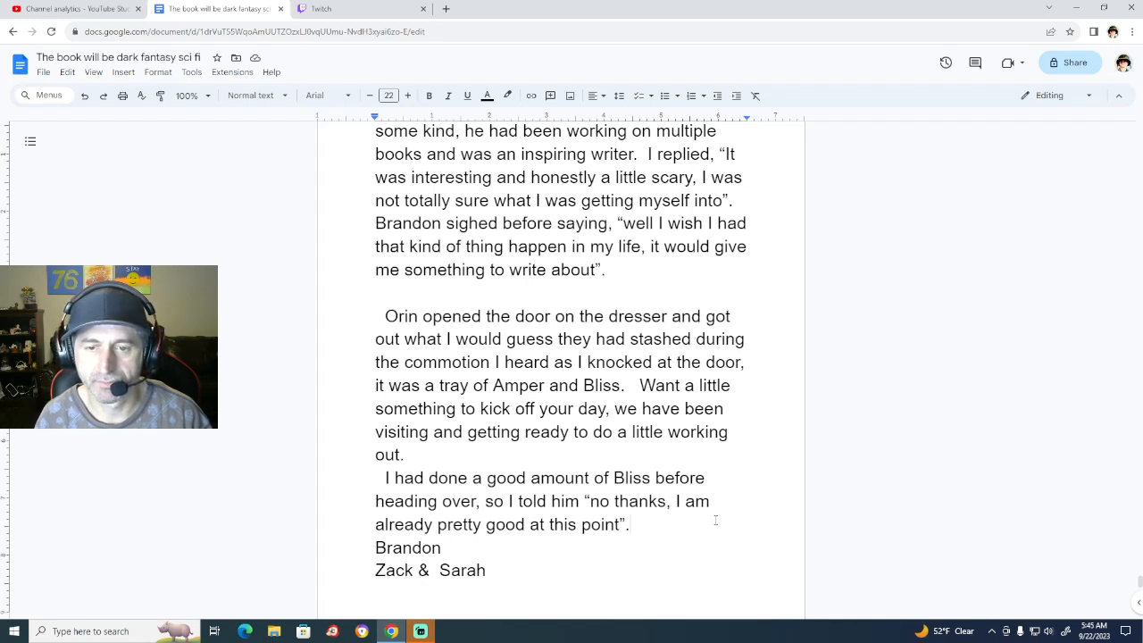
{"action": "type", "text": "I came"}
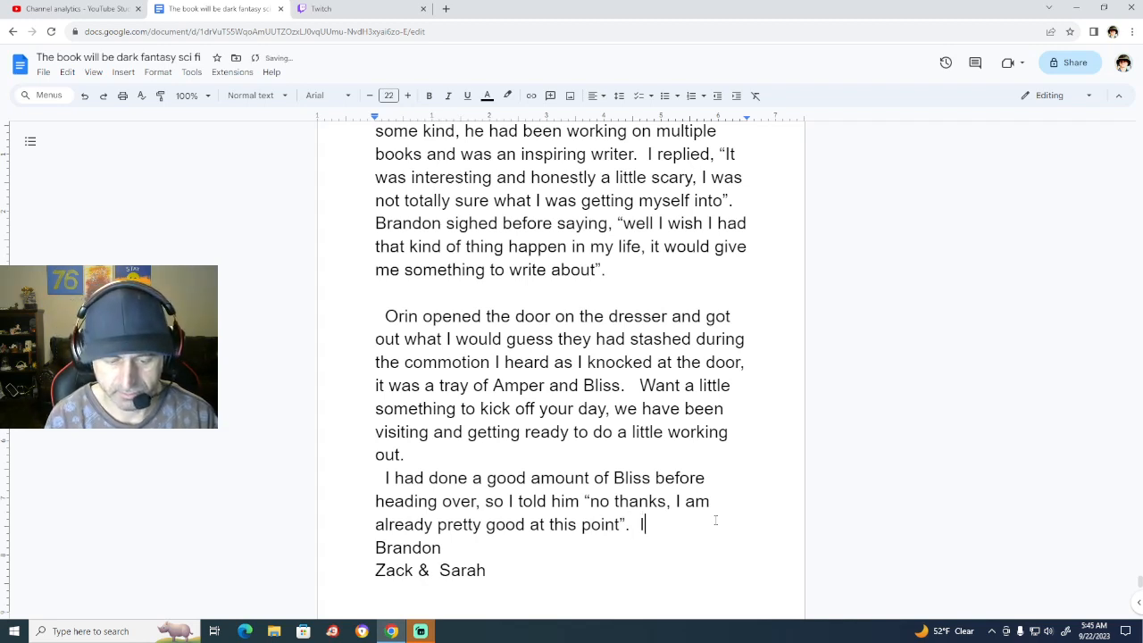
{"action": "key", "text": "BackSpace"}
{"action": "key", "text": "BackSpace"}
{"action": "key", "text": "BackSpace"}
{"action": "key", "text": "BackSpace"}
{"action": "key", "text": "BackSpace"}
{"action": "key", "text": "BackSpace"}
{"action": "key", "text": "BackSpace"}
{"action": "key", "text": "BackSpace"}
{"action": "key", "text": "BackSpace"}
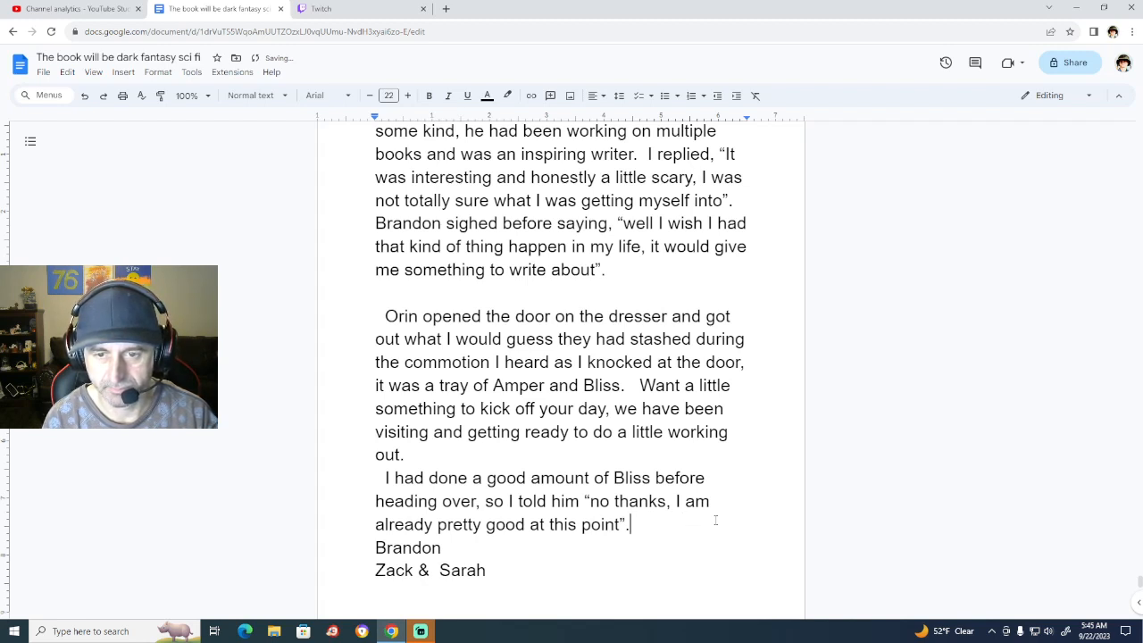
Move the period after "point" inside the closing quotation mark and leave two spaces after it for continuing the quote.
{"action": "key", "text": "Left"}
{"action": "key", "text": "Left"}
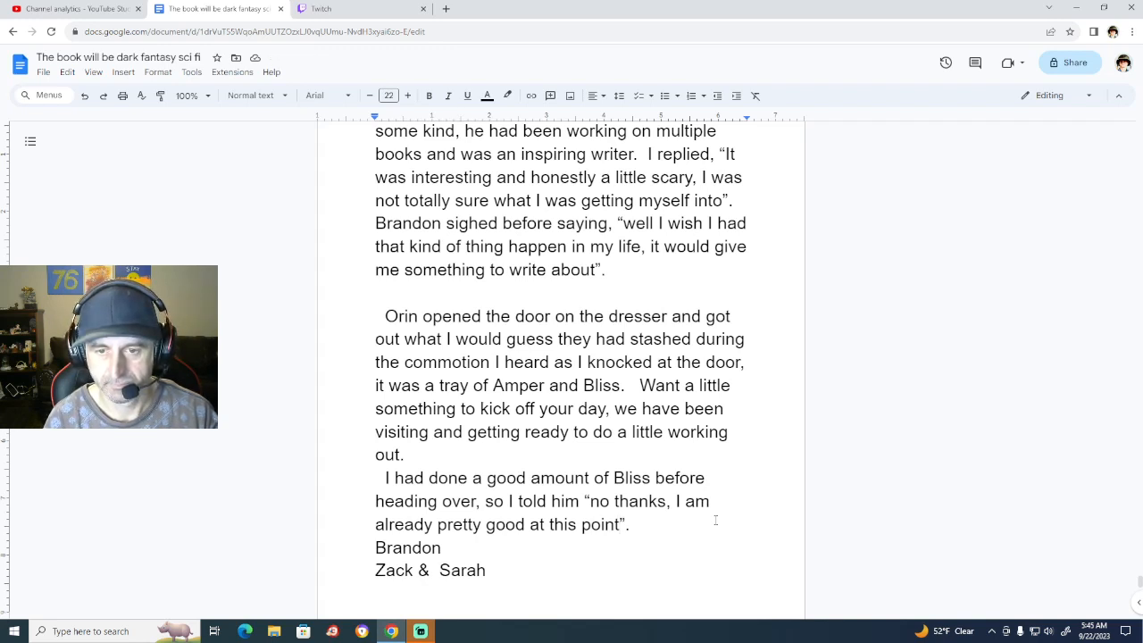
{"action": "type", "text": "."}
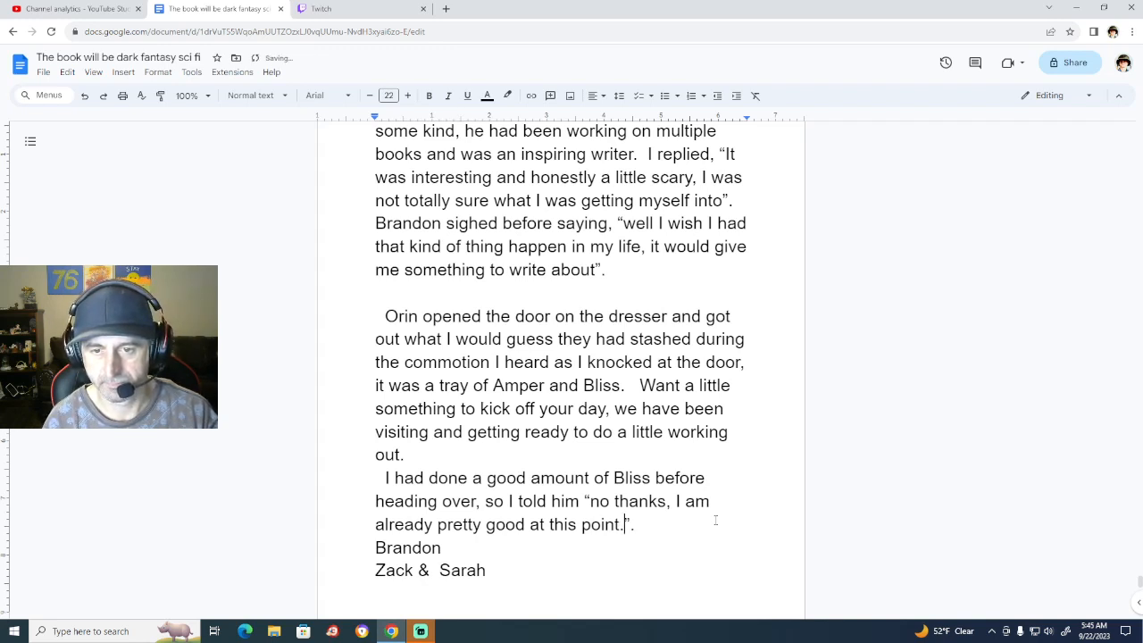
{"action": "key", "text": "Right"}
{"action": "key", "text": "Right"}
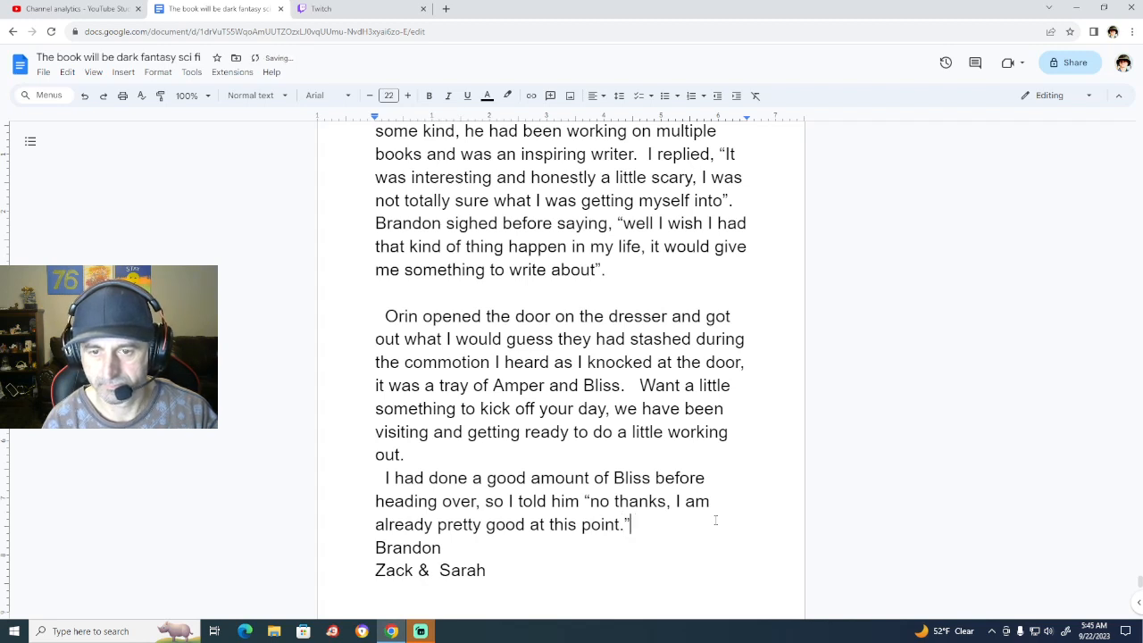
{"action": "key", "text": "BackSpace"}
{"action": "key", "text": "Left"}
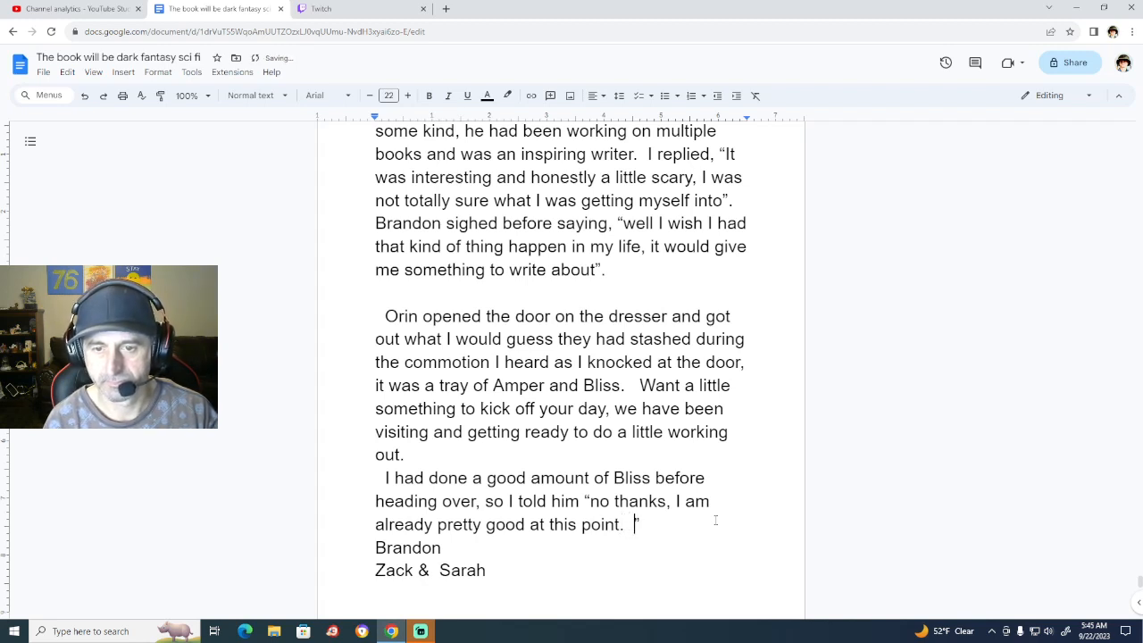
Continue the quote inside the closing quotation mark with "I came over to ask you about something".
{"action": "type", "text": "I came o"}
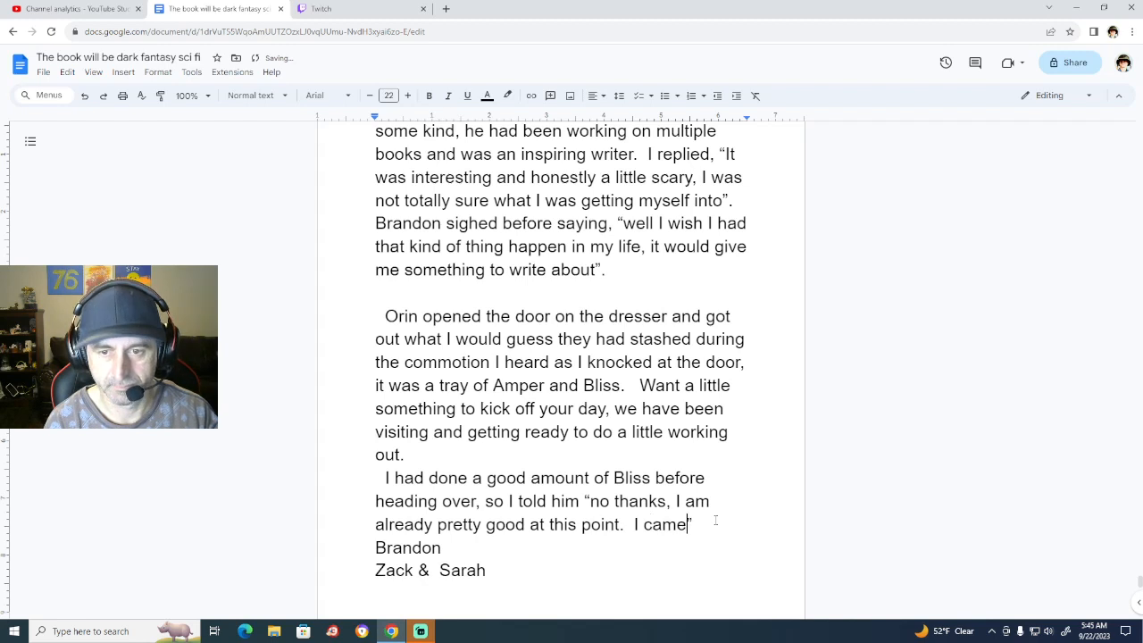
{"action": "type", "text": "ver to ask"}
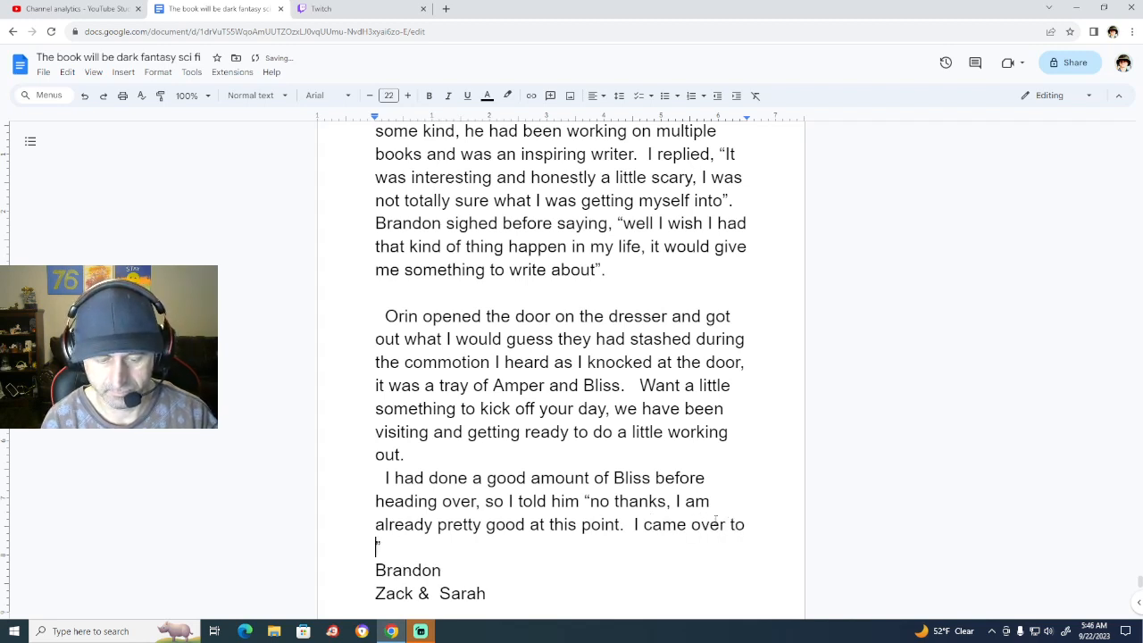
{"action": "type", "text": " you"}
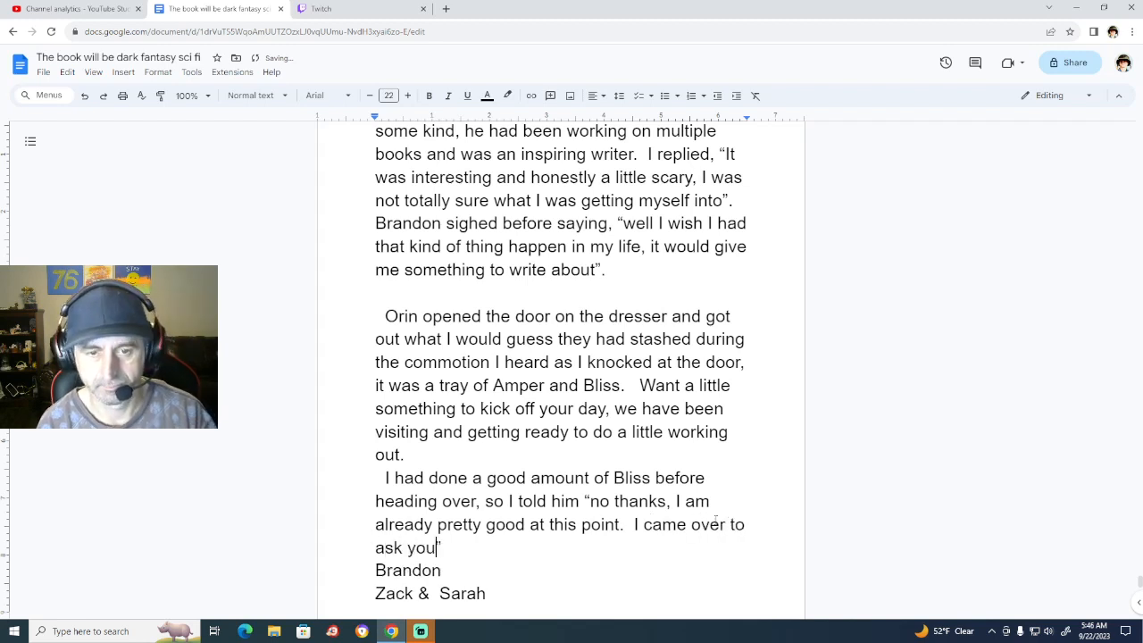
{"action": "type", "text": " about "}
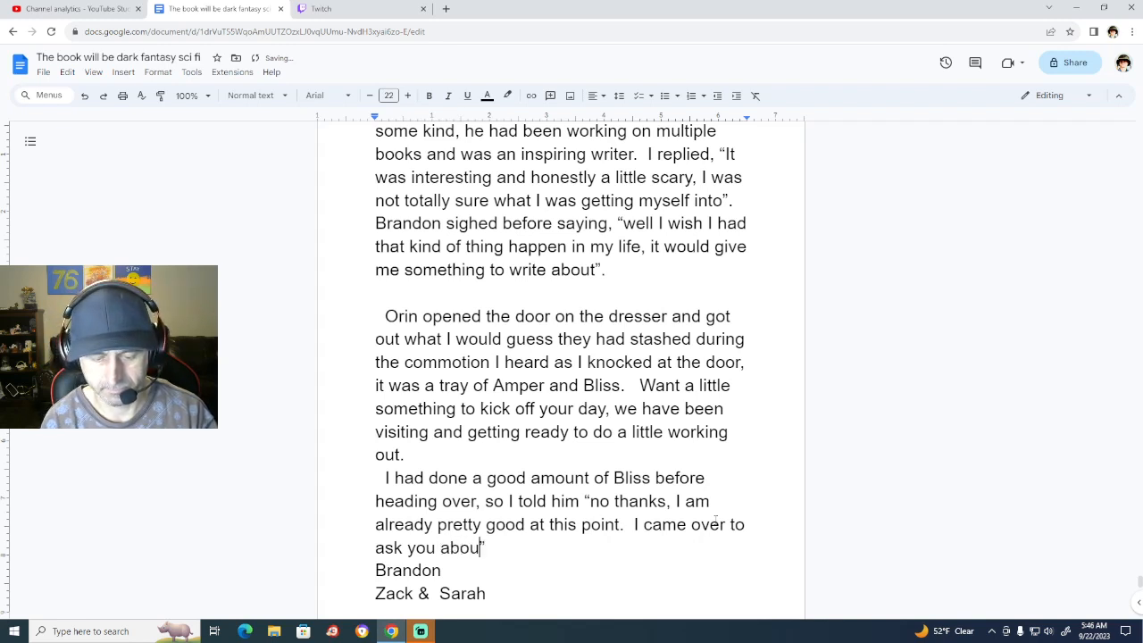
{"action": "type", "text": "something"}
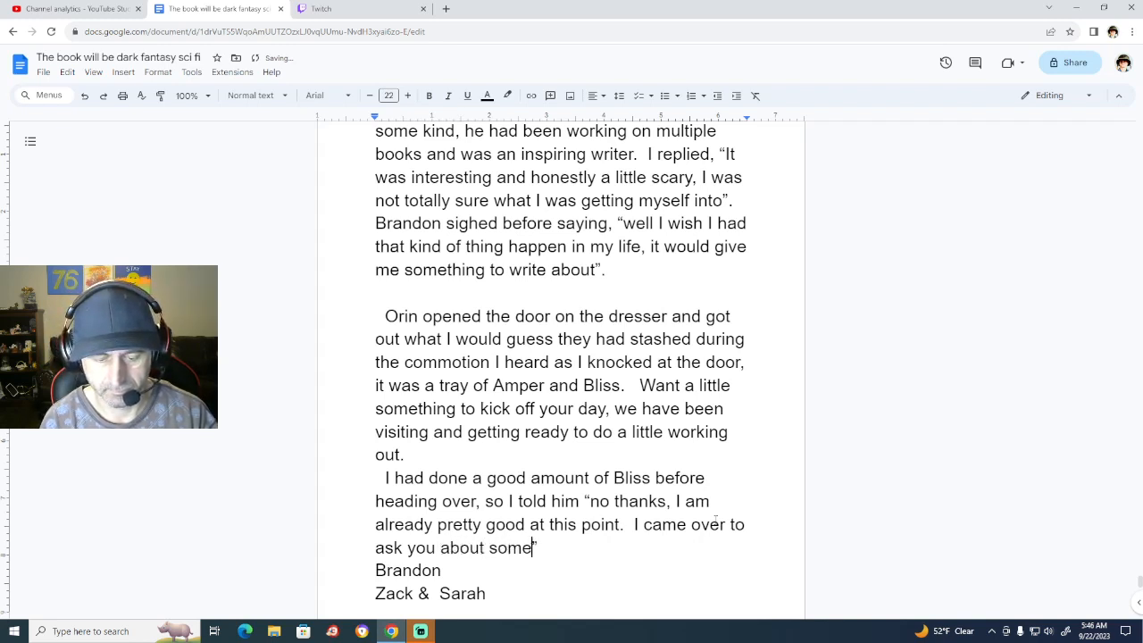
Extend the quoted sentence with ", I was offered an opportunity and thought you might want to".
{"action": "type", "text": ", I was "}
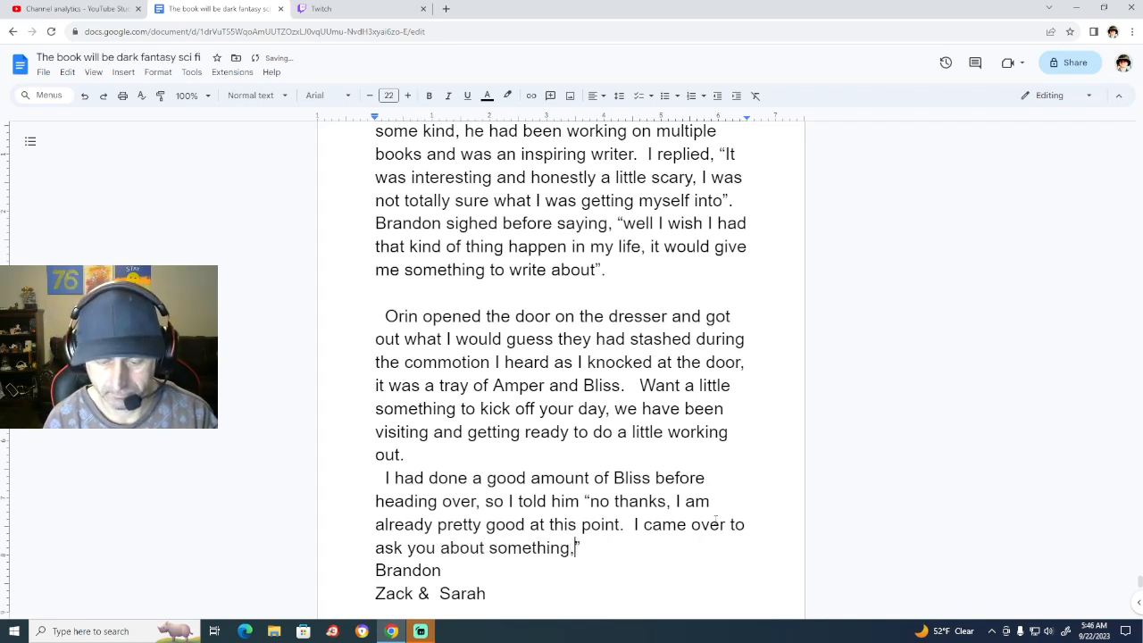
{"action": "type", "text": "offered "}
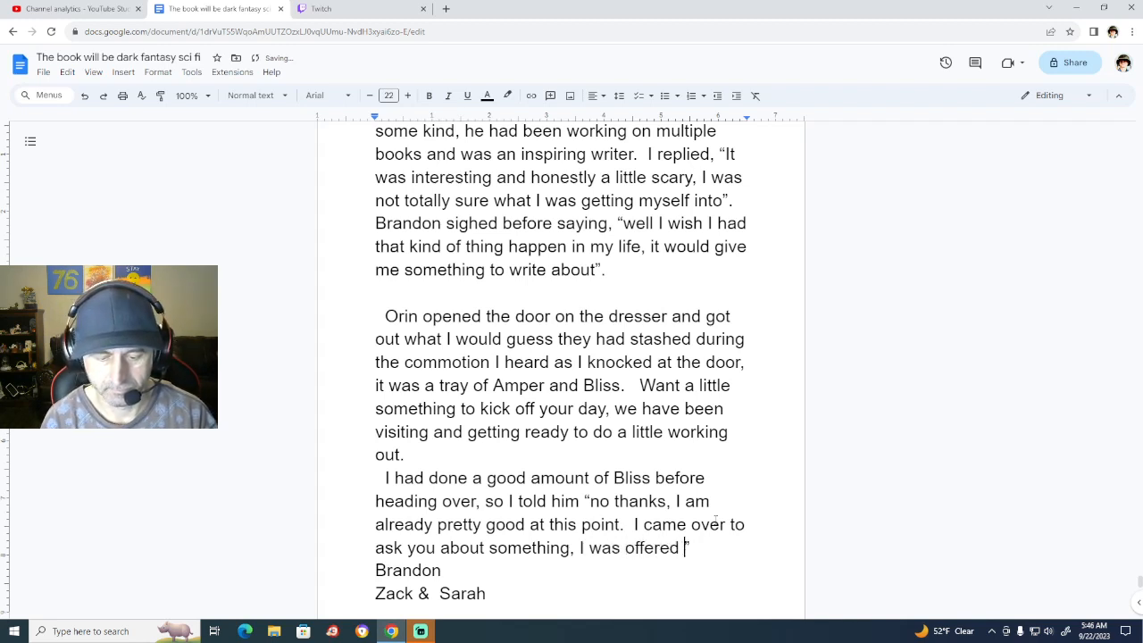
{"action": "type", "text": "an opp"}
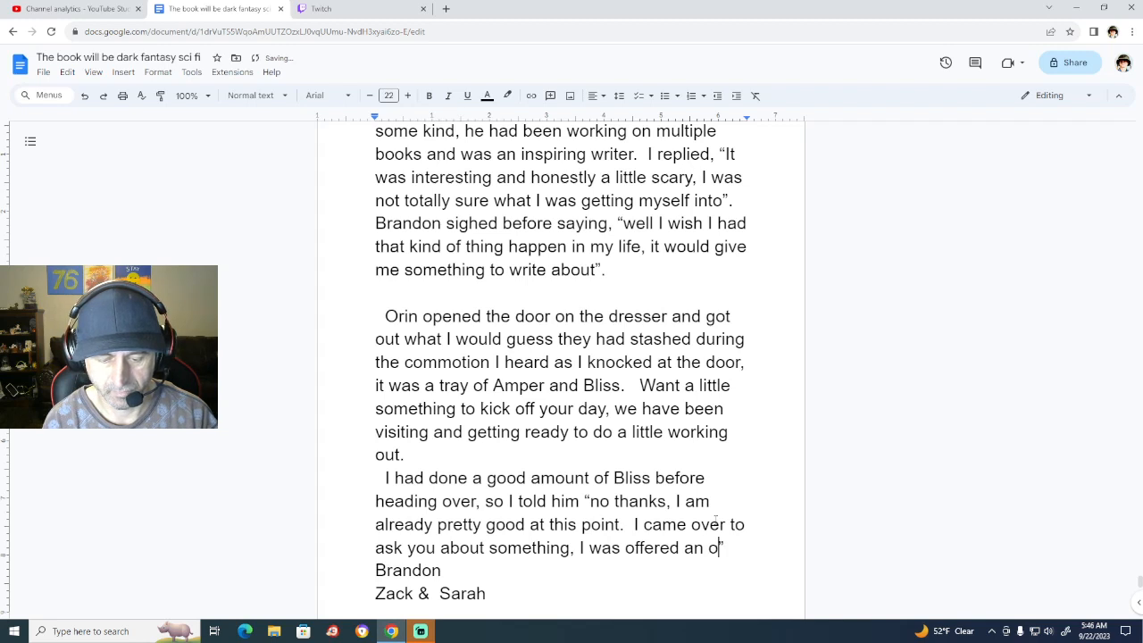
{"action": "type", "text": "ortunity "}
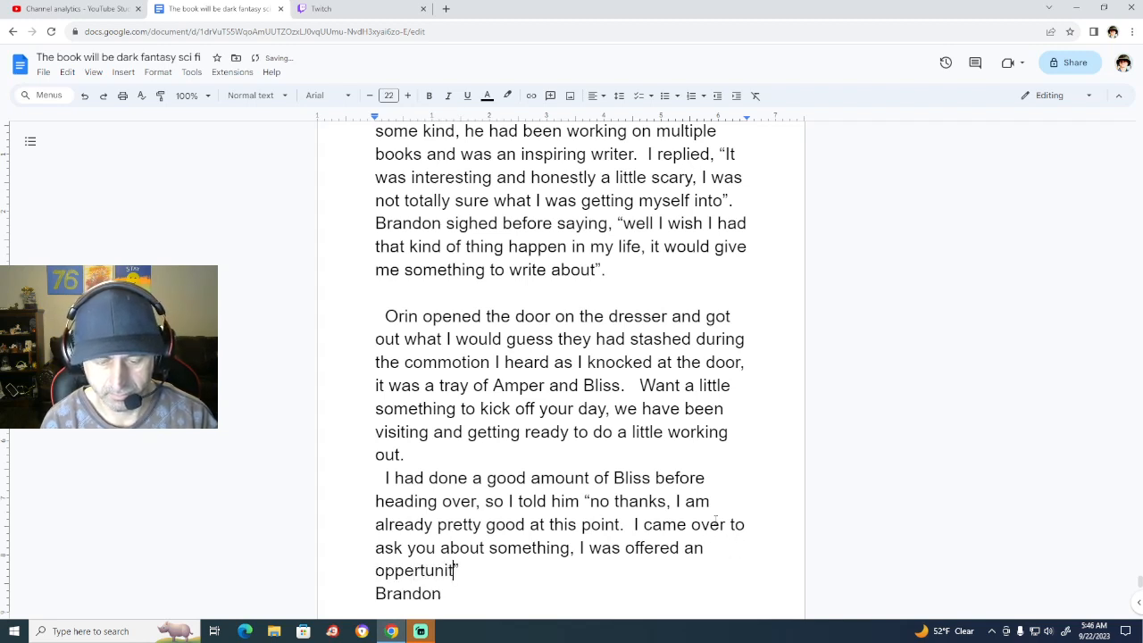
{"action": "type", "text": "and "}
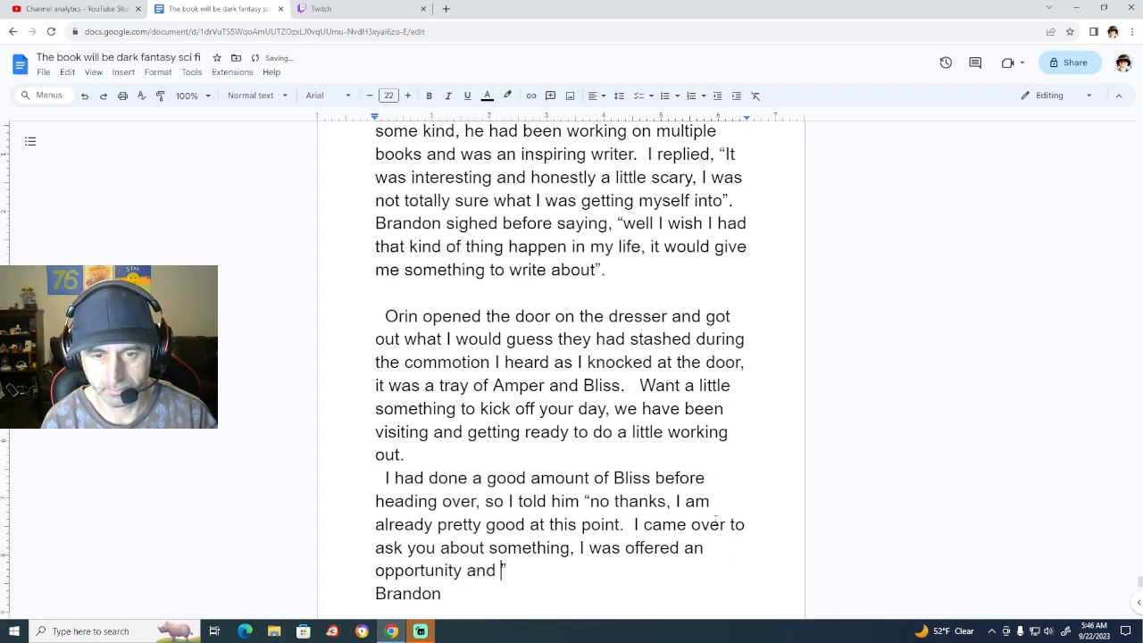
{"action": "type", "text": "thought "}
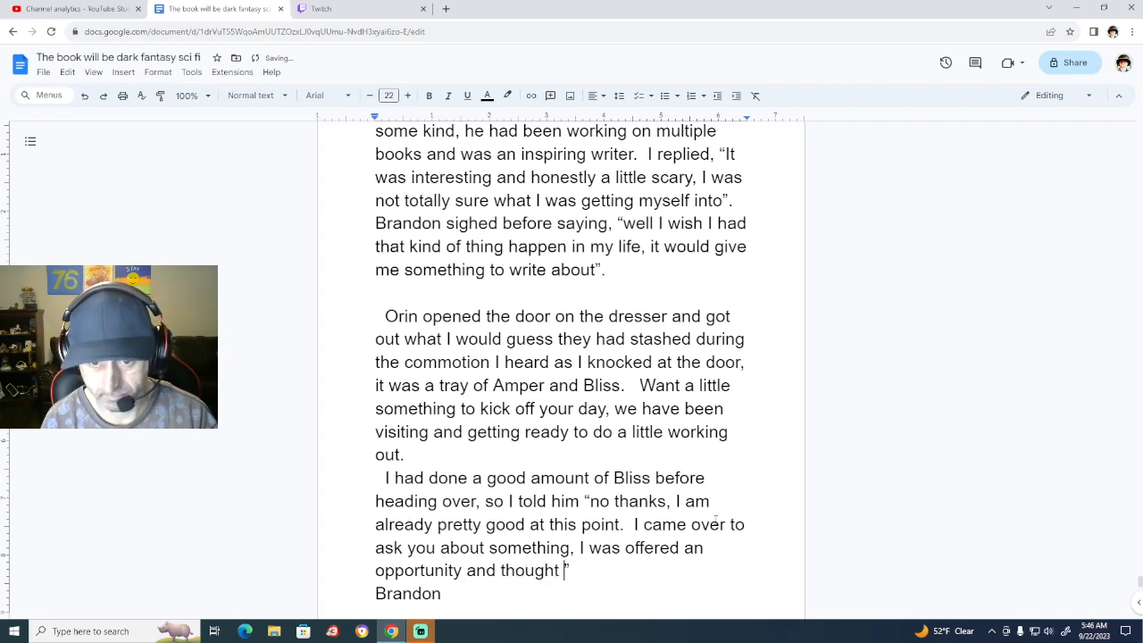
{"action": "type", "text": "you m"}
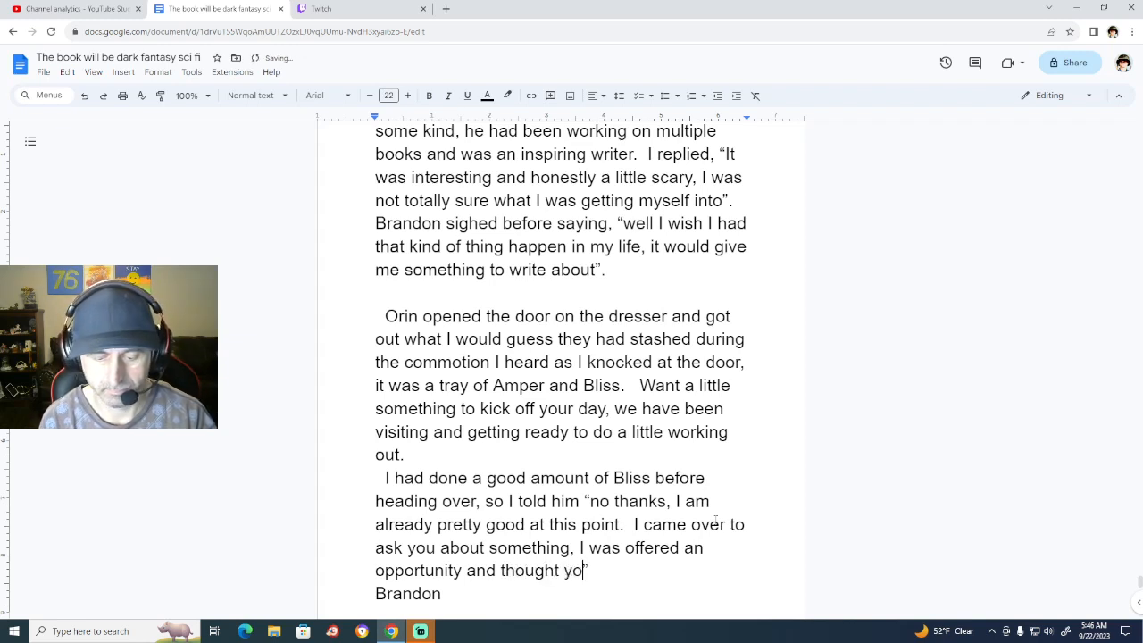
{"action": "type", "text": "ight want t"}
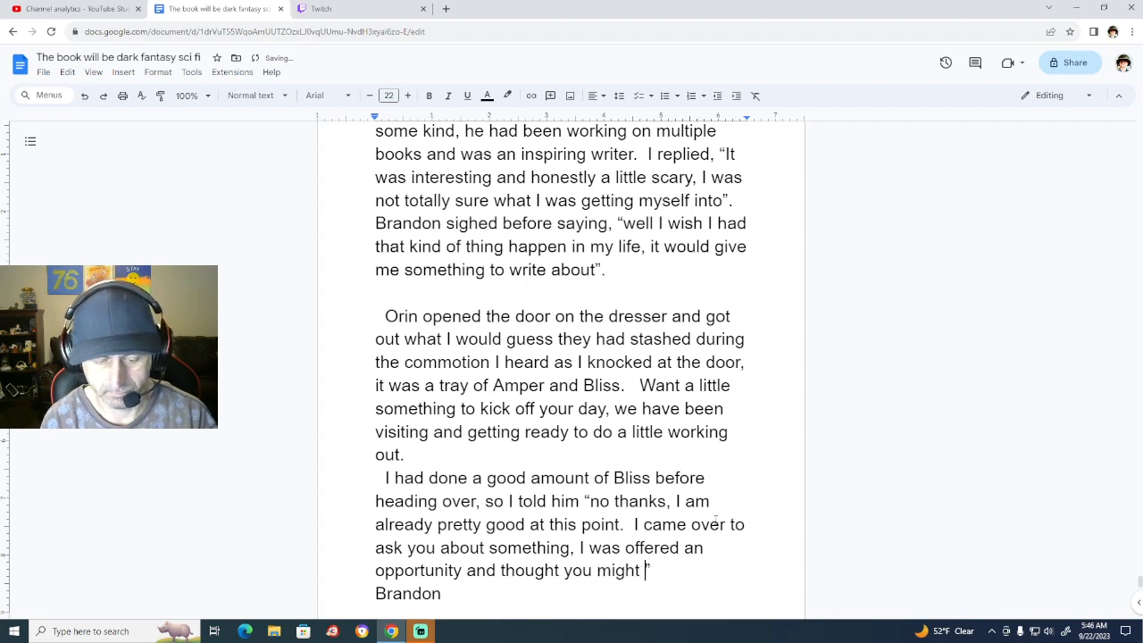
{"action": "type", "text": "o"}
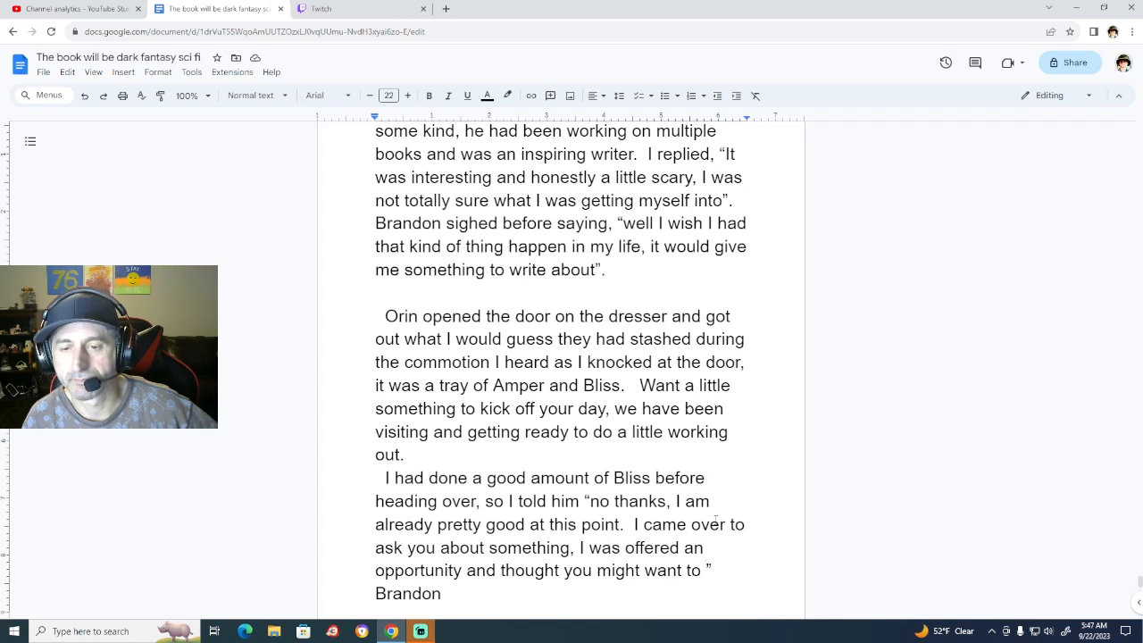
Finish the quote with "be involved", remove the extra space before the closing quotation mark, and put a period and two spaces after it.
{"action": "type", "text": "be invovl"}
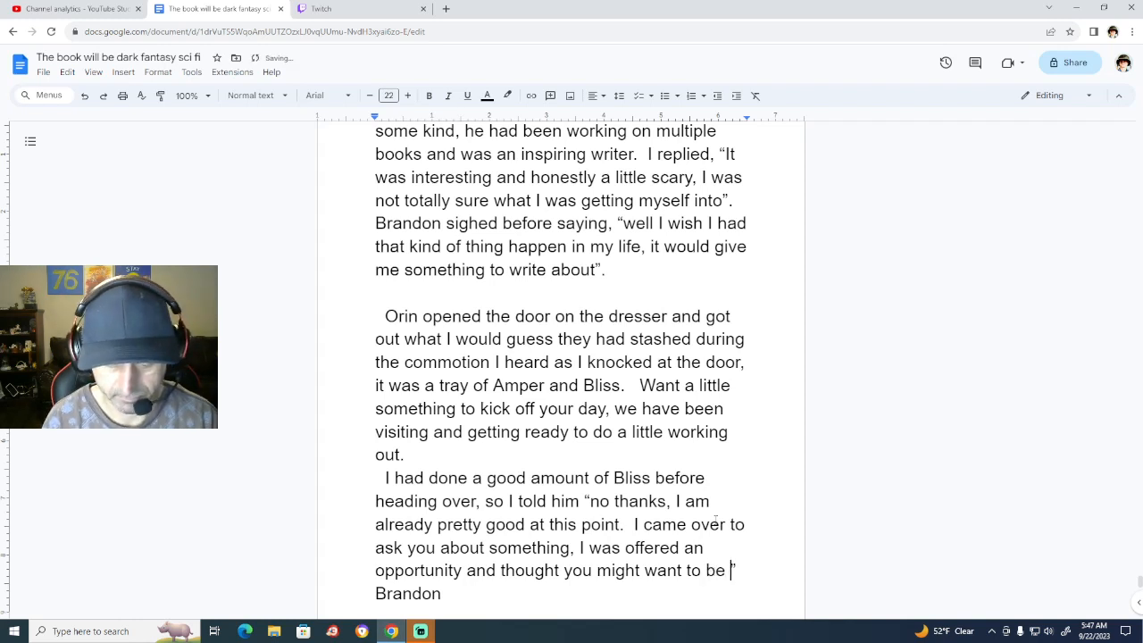
{"action": "type", "text": "ed"}
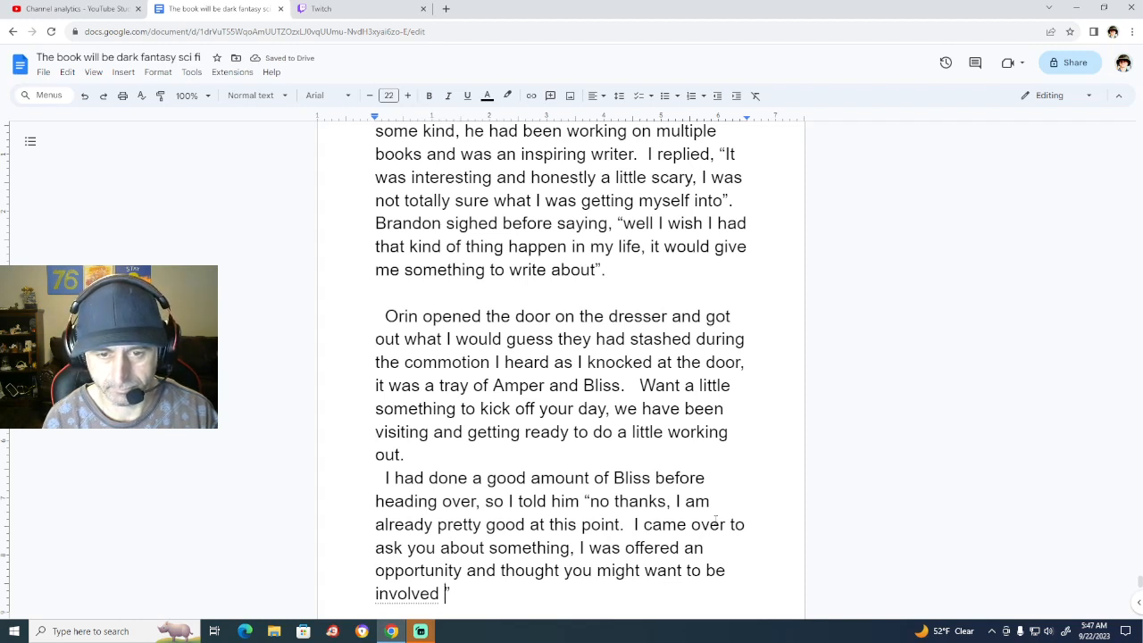
{"action": "key", "text": "BackSpace"}
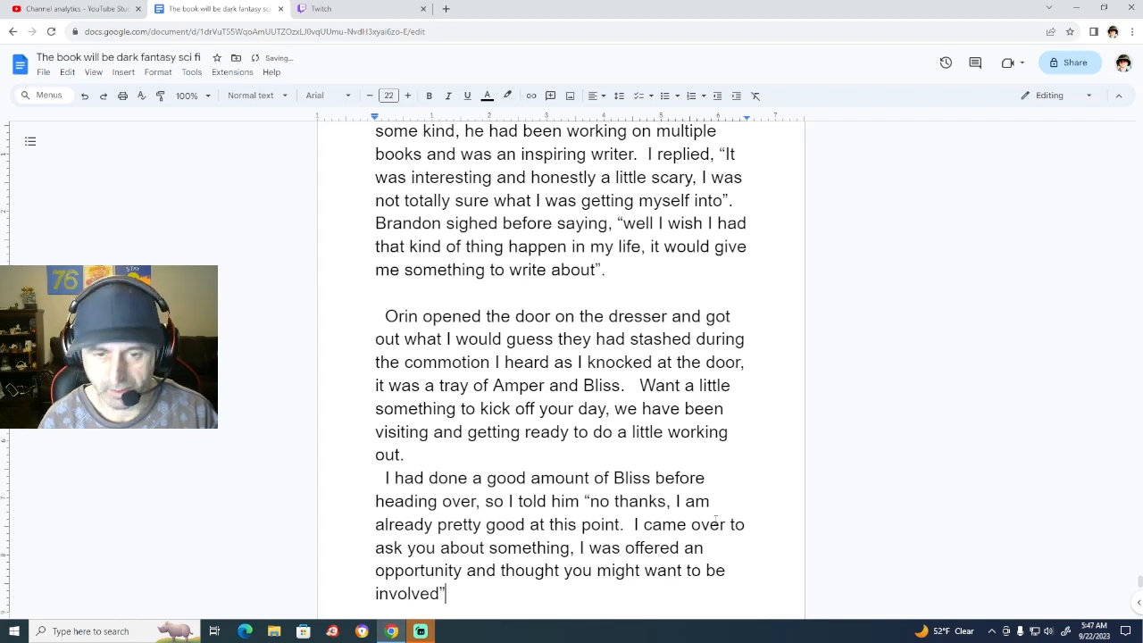
{"action": "key", "text": "End"}
{"action": "type", "text": "."}
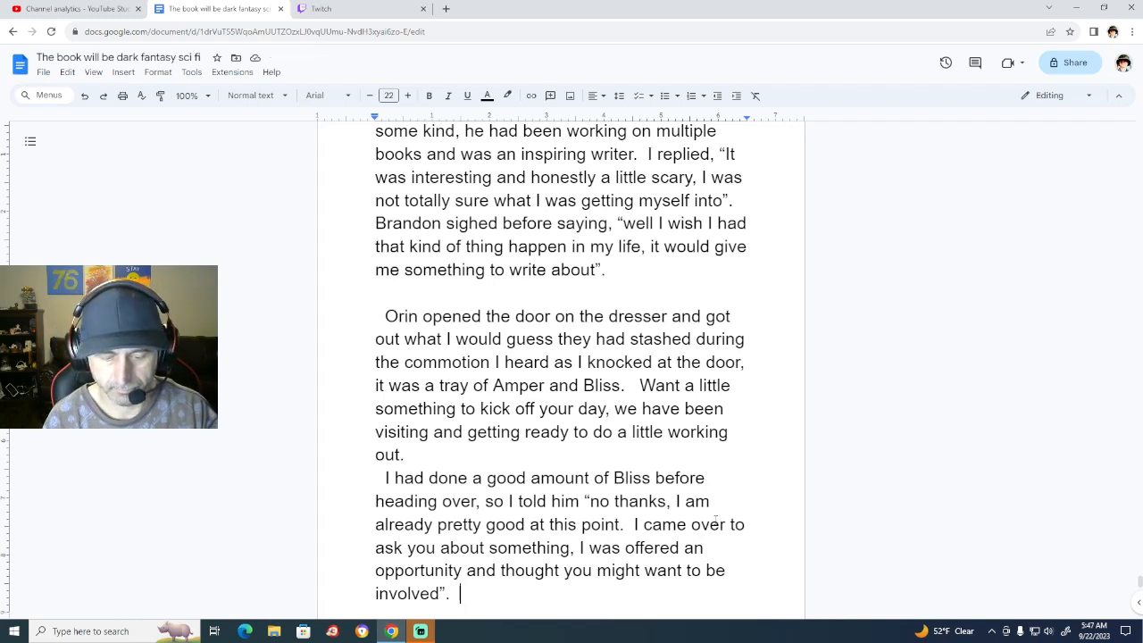
{"action": "type", "text": "\""}
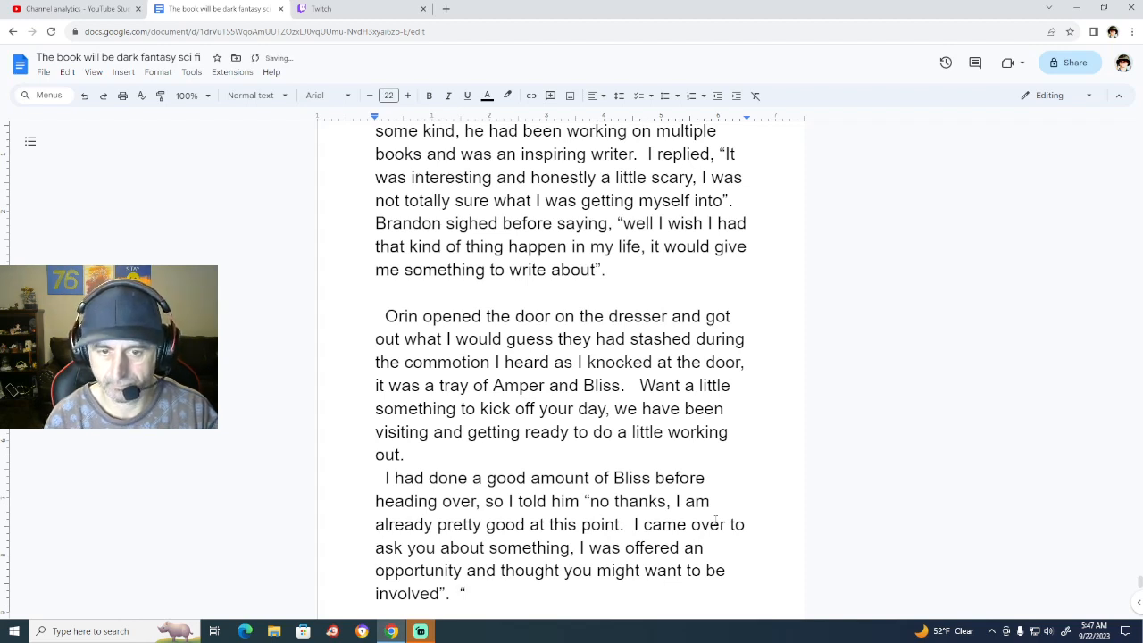
{"action": "key", "text": "BackSpace"}
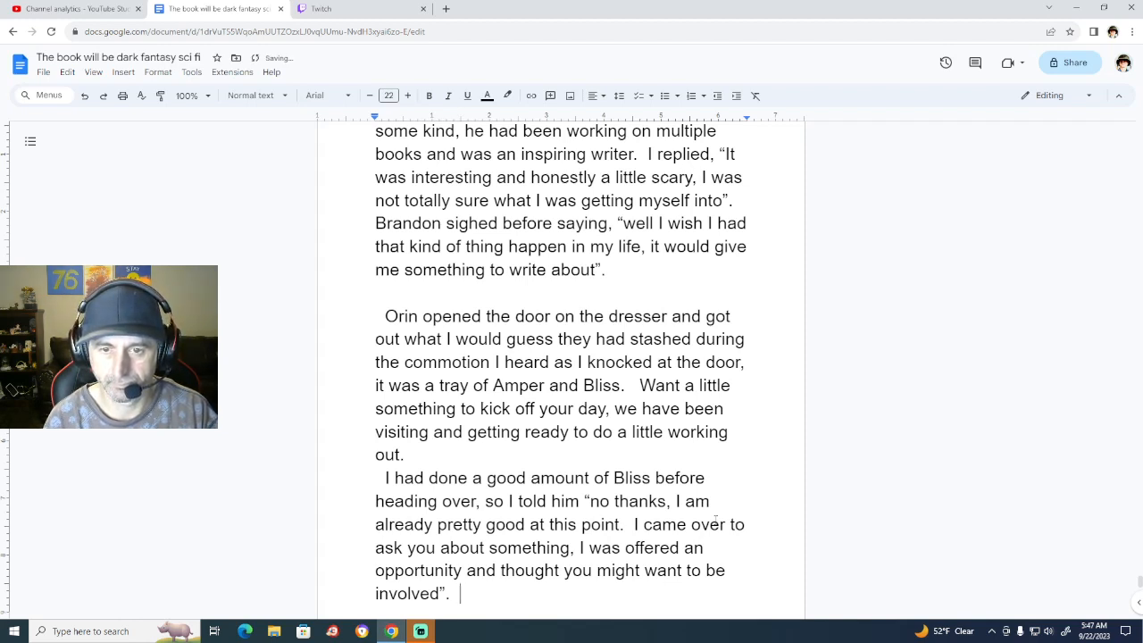
Start the next sentence with "Orin sat down and set himself out some of the amper".
{"action": "type", "text": "Orin"}
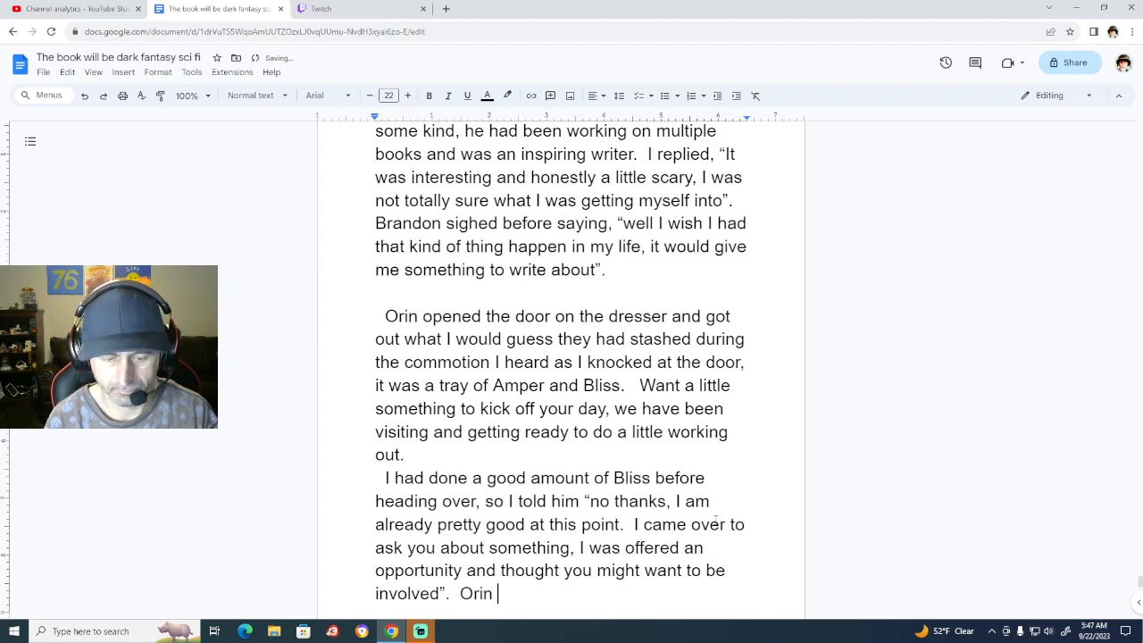
{"action": "type", "text": " sat dow"}
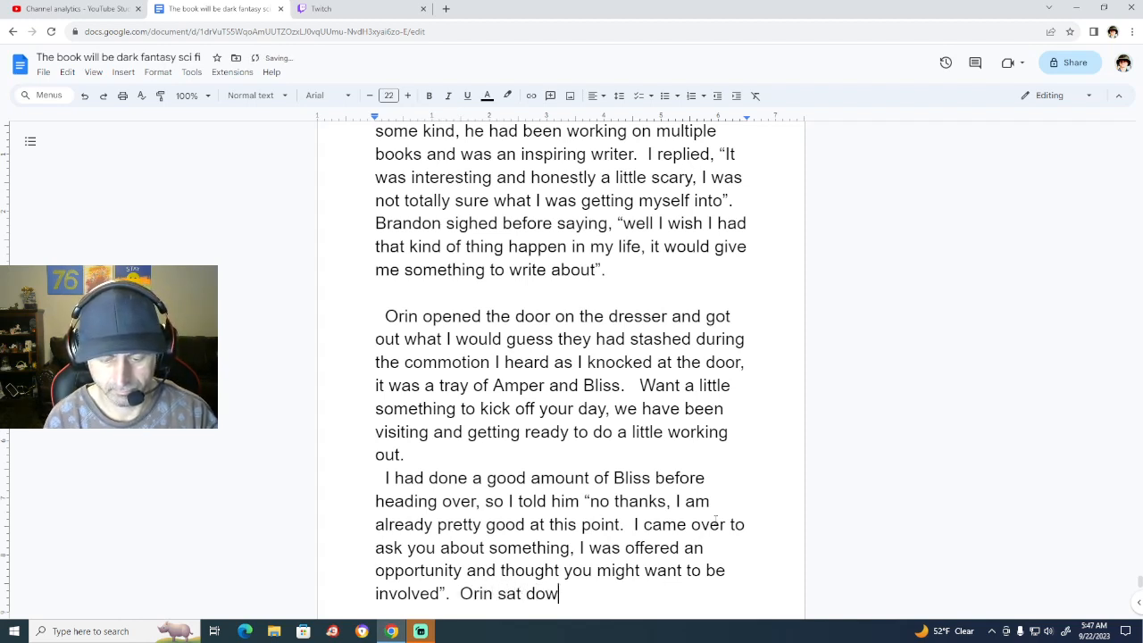
{"action": "type", "text": "n and"}
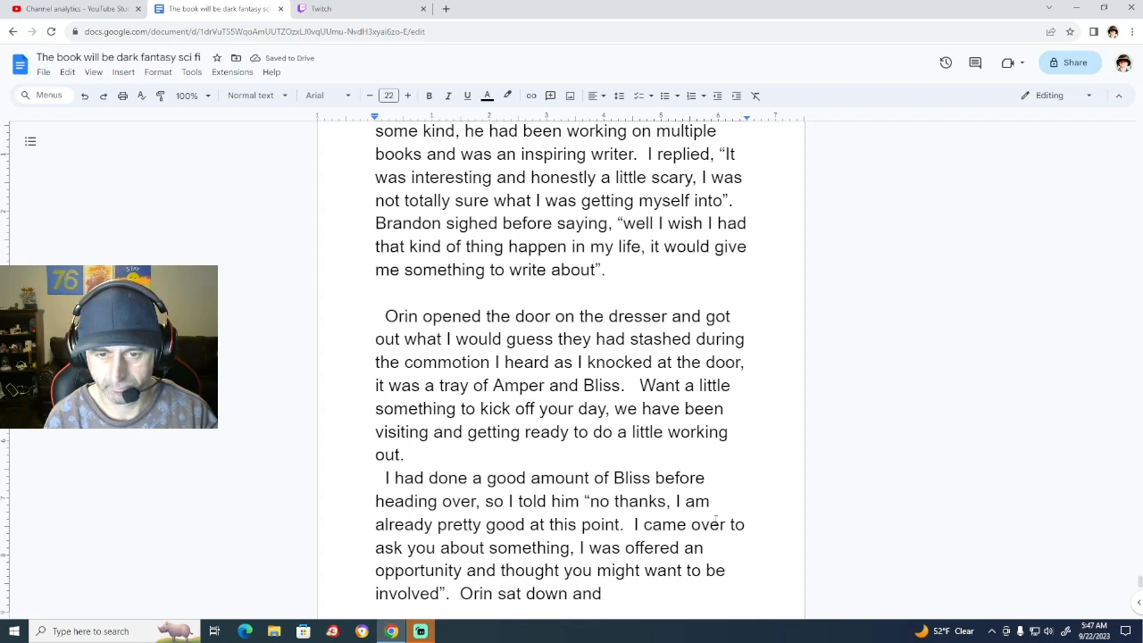
{"action": "type", "text": "set "}
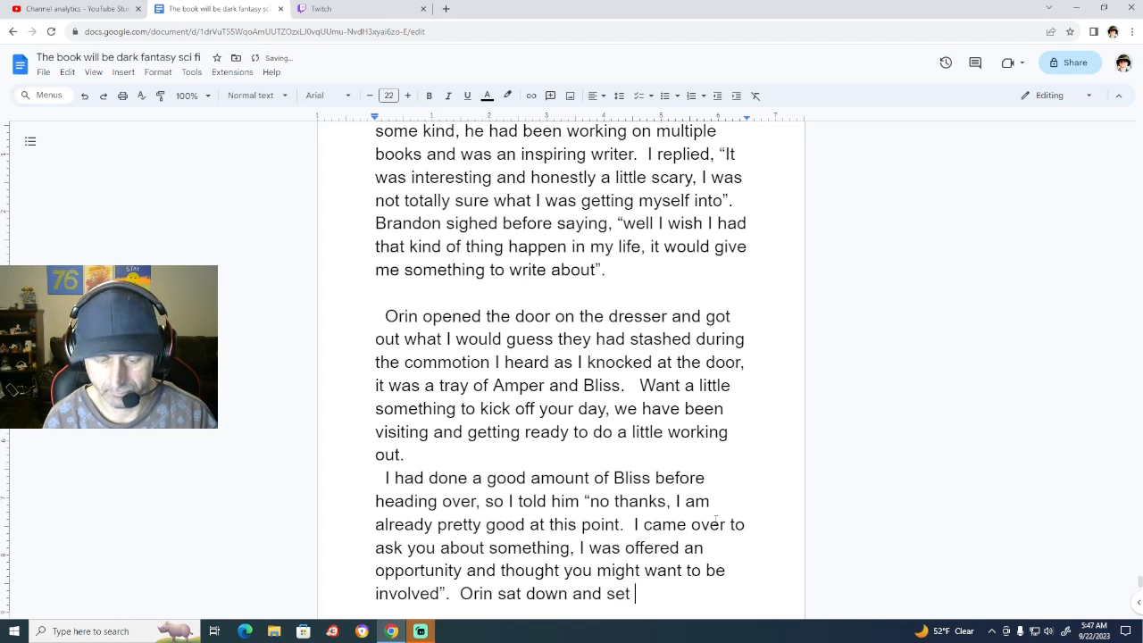
{"action": "type", "text": "himself "}
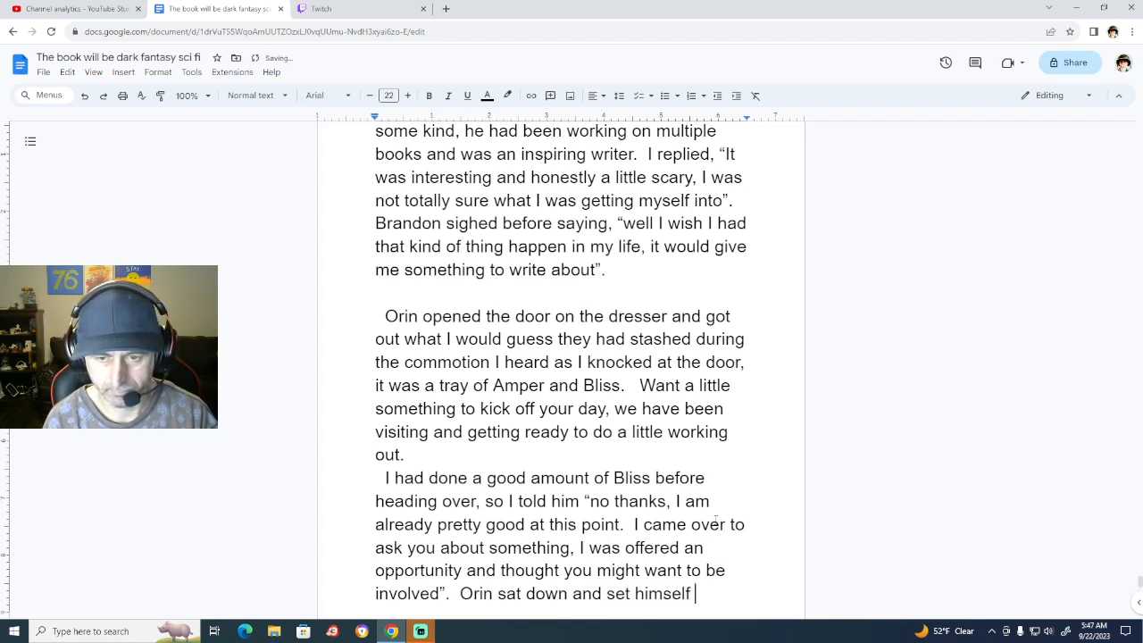
{"action": "type", "text": "out "}
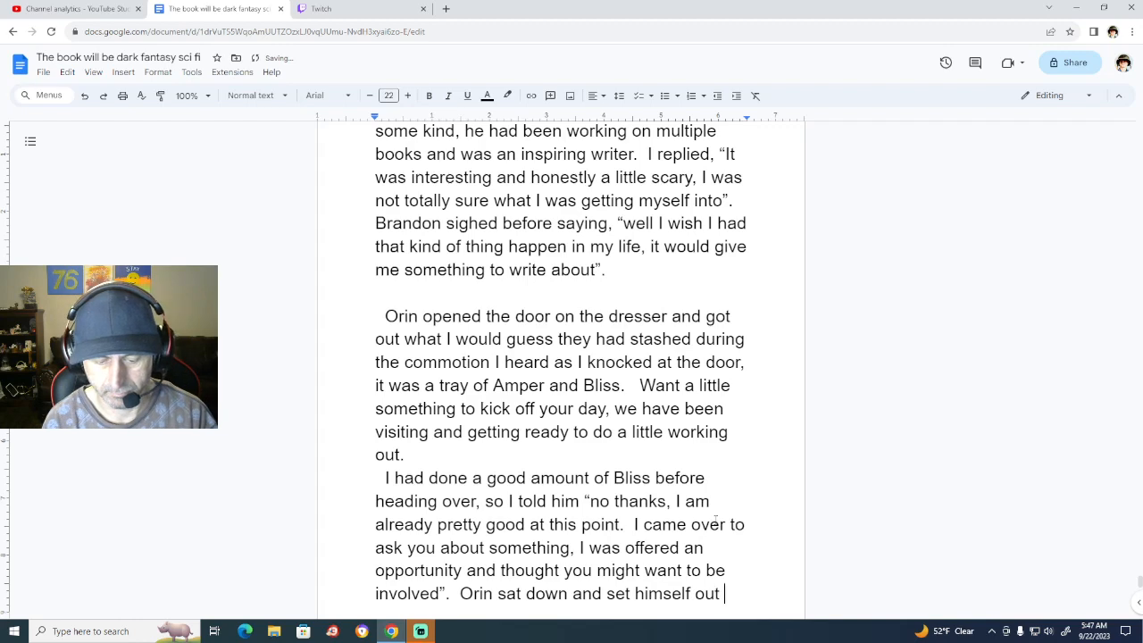
{"action": "type", "text": "some of "}
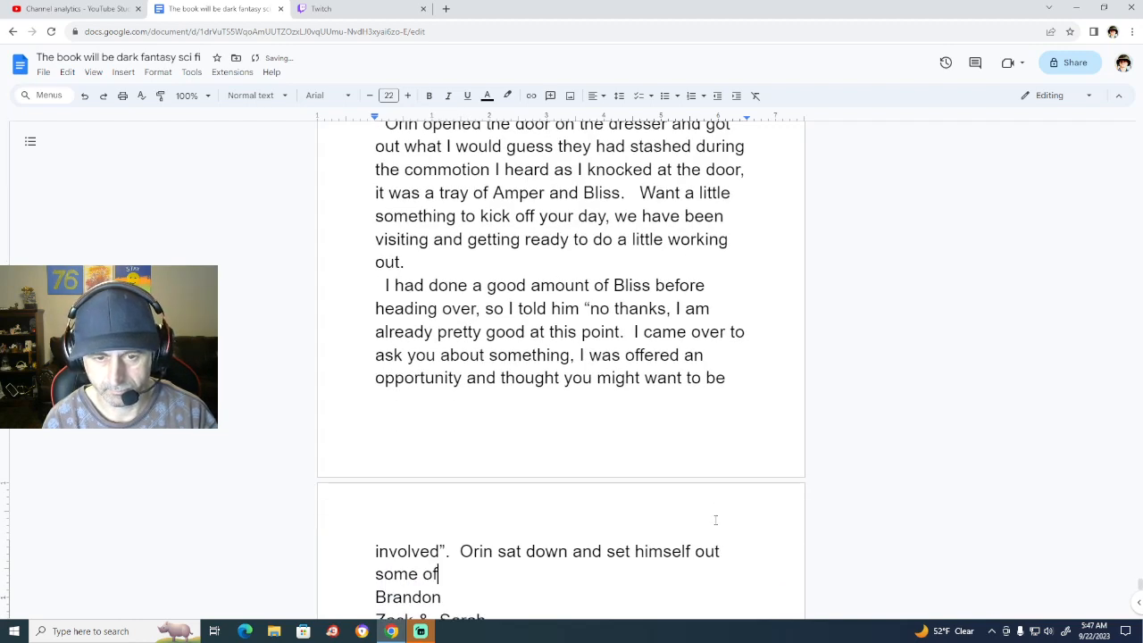
{"action": "type", "text": "the "}
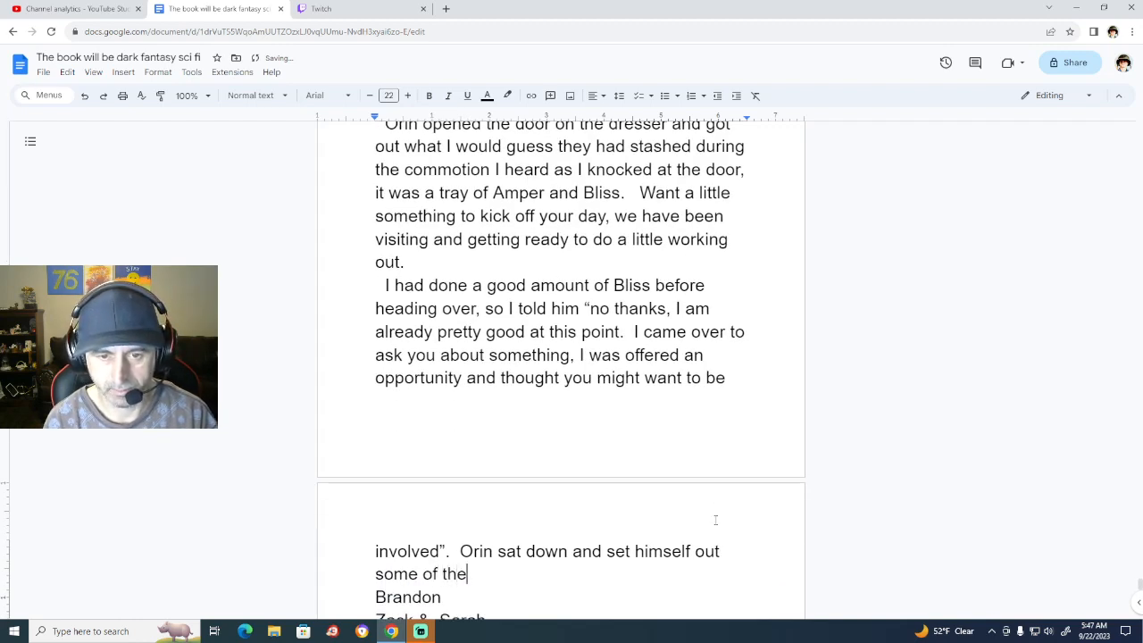
{"action": "type", "text": "amper"}
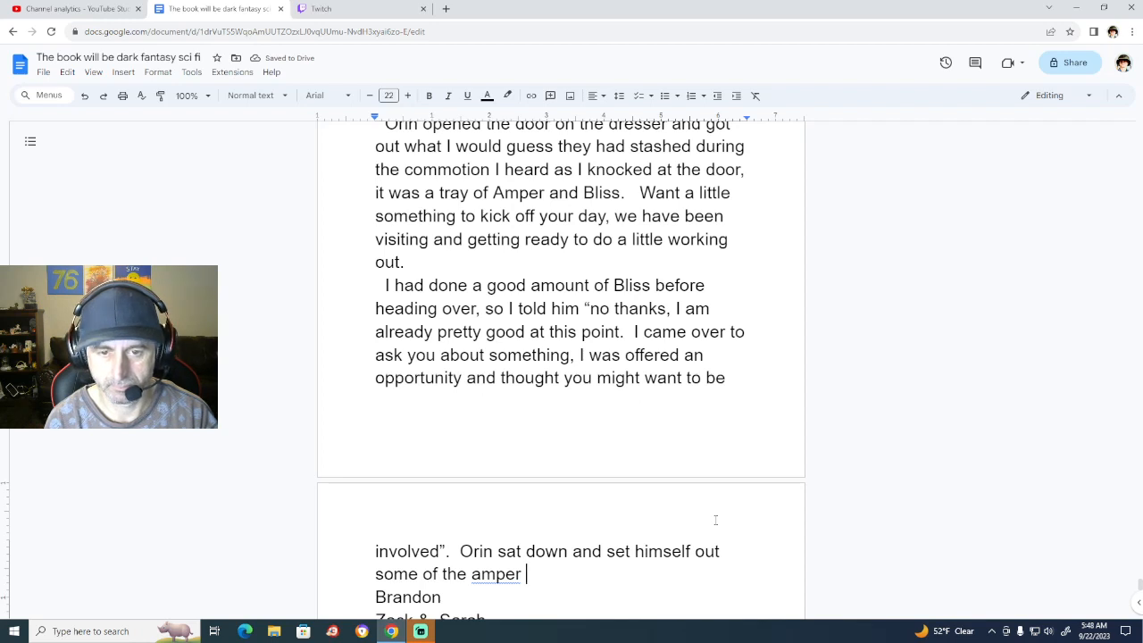
Replace "amper" at the end of the new sentence with the capitalized "Amper".
{"action": "key", "text": "BackSpace"}
{"action": "key", "text": "BackSpace"}
{"action": "key", "text": "BackSpace"}
{"action": "key", "text": "BackSpace"}
{"action": "key", "text": "BackSpace"}
{"action": "key", "text": "BackSpace"}
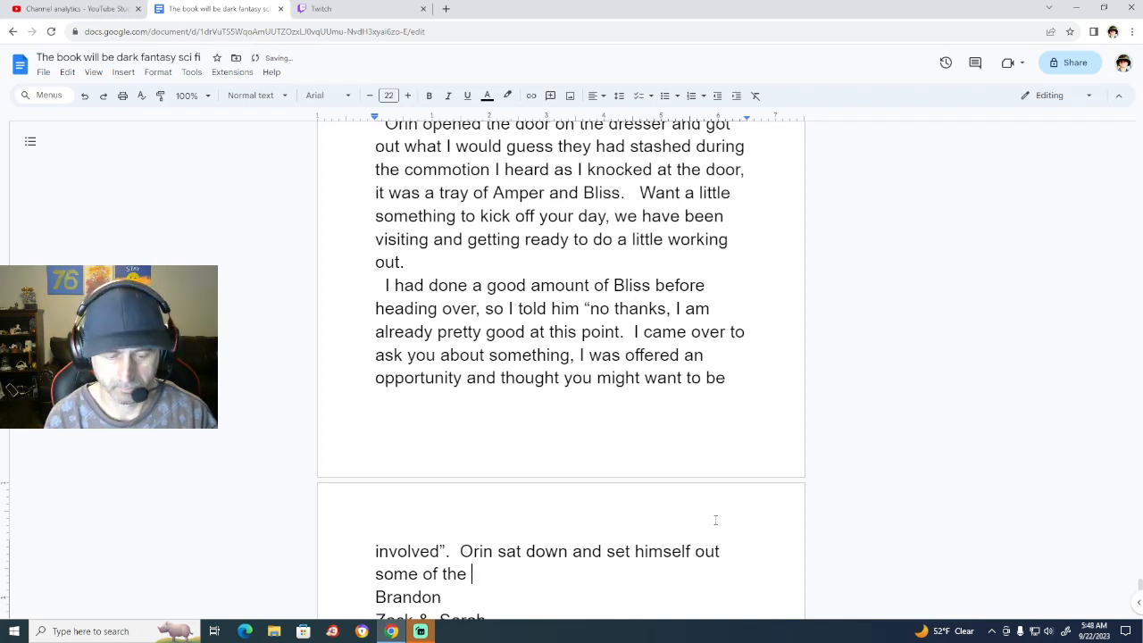
{"action": "type", "text": "Amper"}
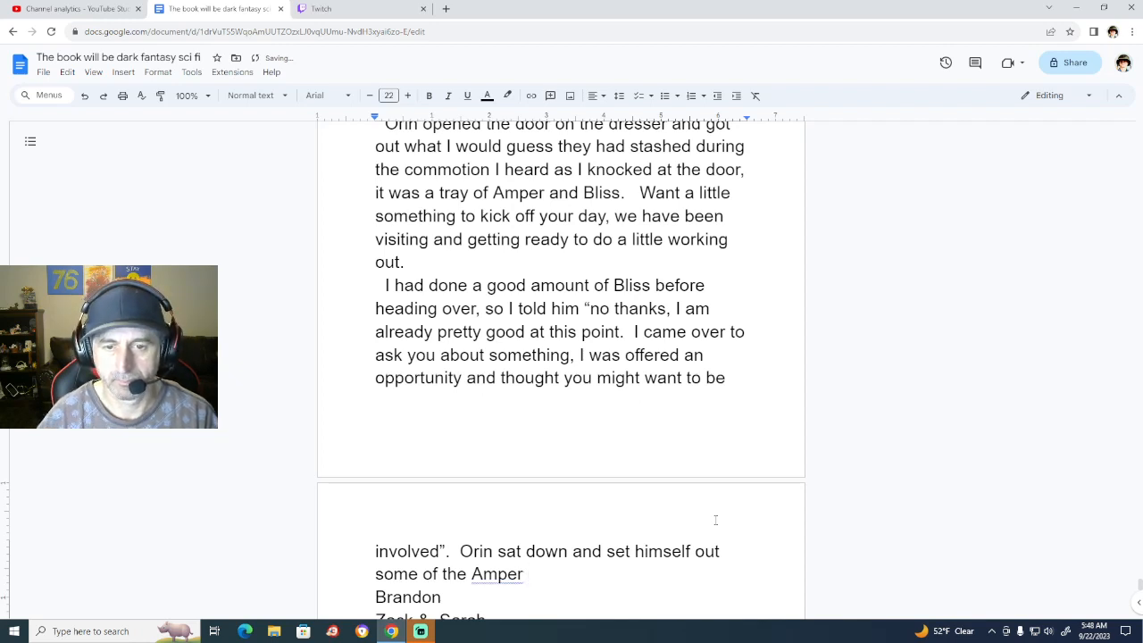
Try to dismiss the spelling suggestion on "Amper" and continue the sentence after it with "to do as he asked,".
{"action": "left_click", "coordinate": [510, 576]}
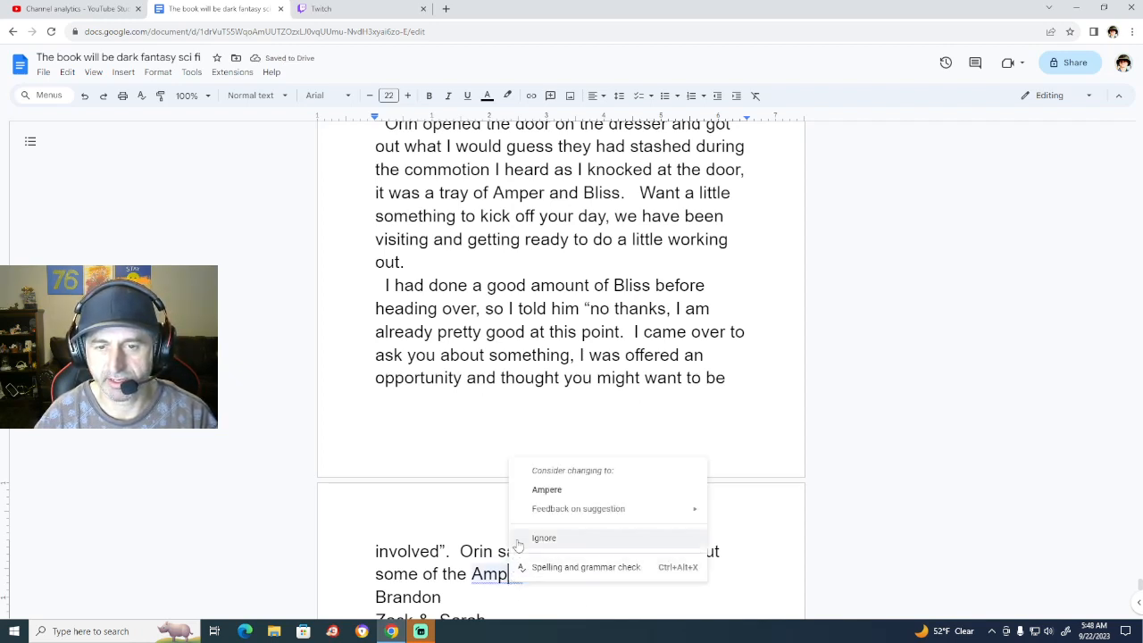
{"action": "left_click", "coordinate": [518, 539]}
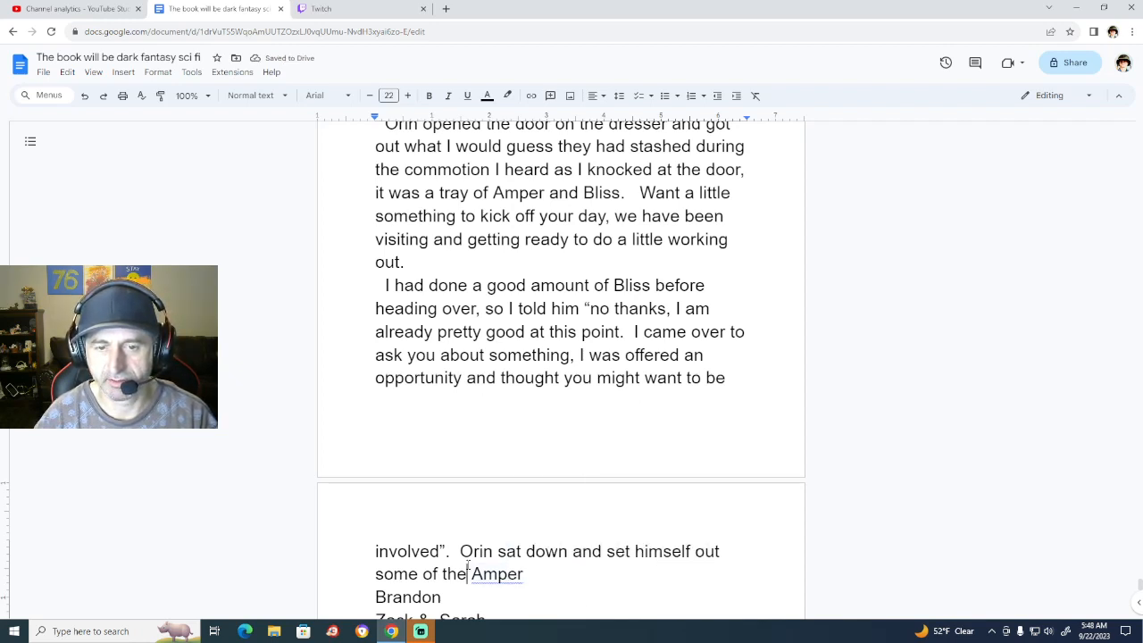
{"action": "left_click", "coordinate": [526, 576]}
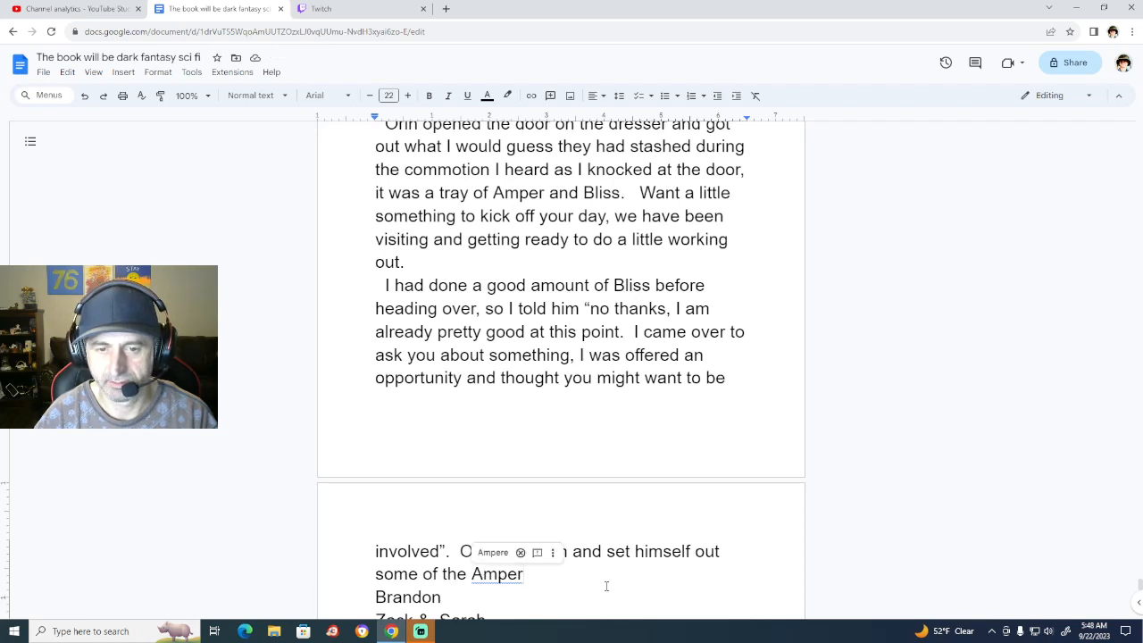
{"action": "type", "text": "to do"}
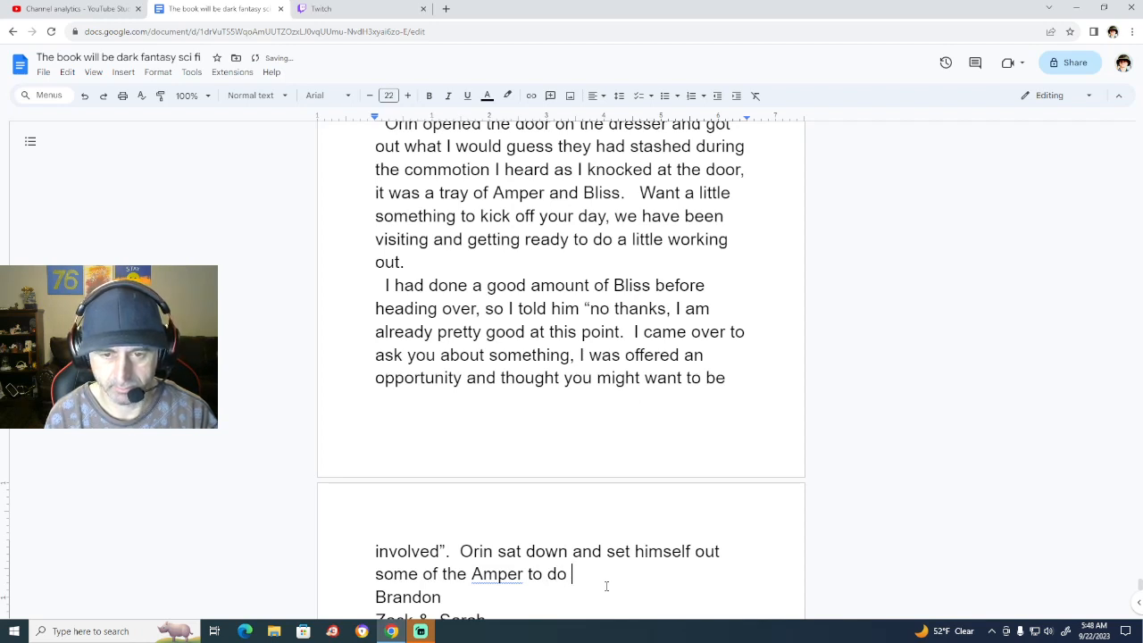
{"action": "type", "text": " as he a"}
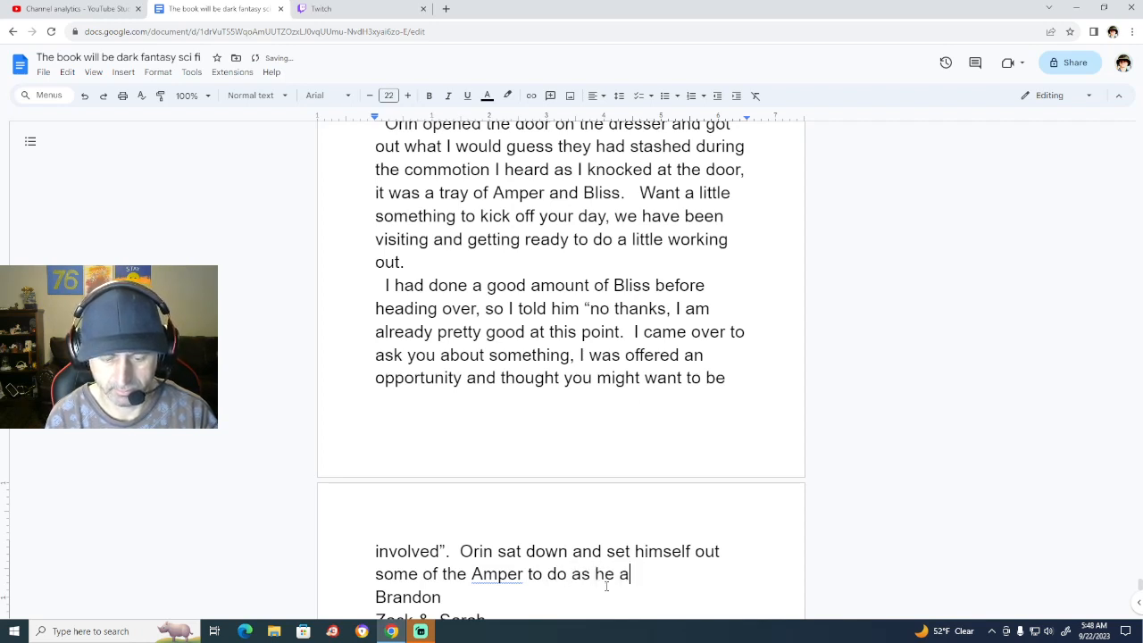
{"action": "type", "text": "sked"}
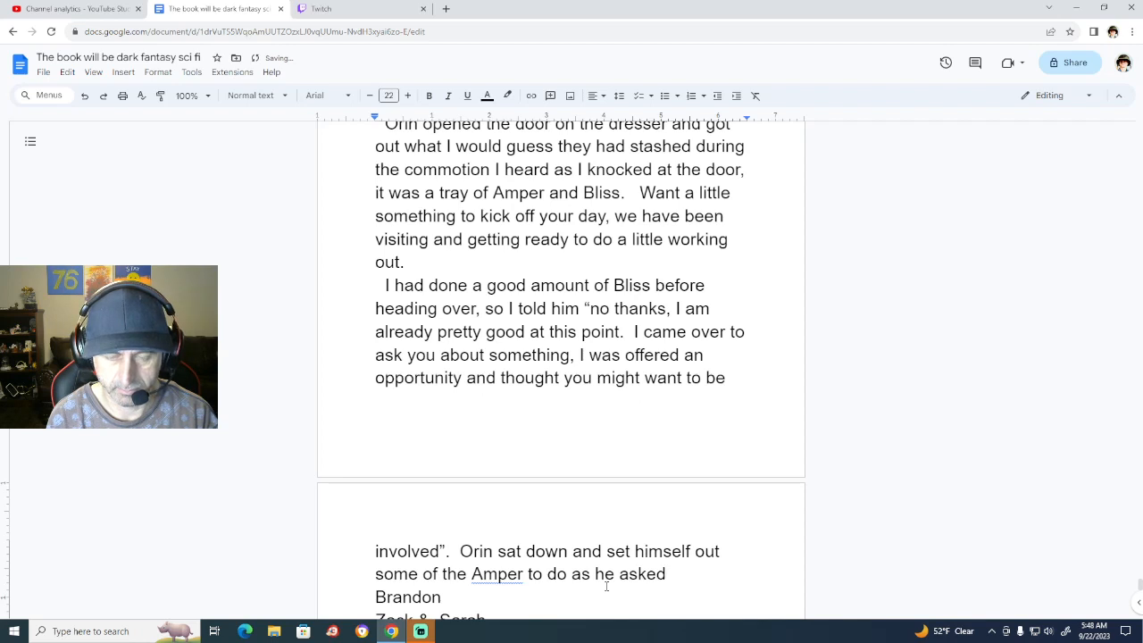
{"action": "type", "text": ","}
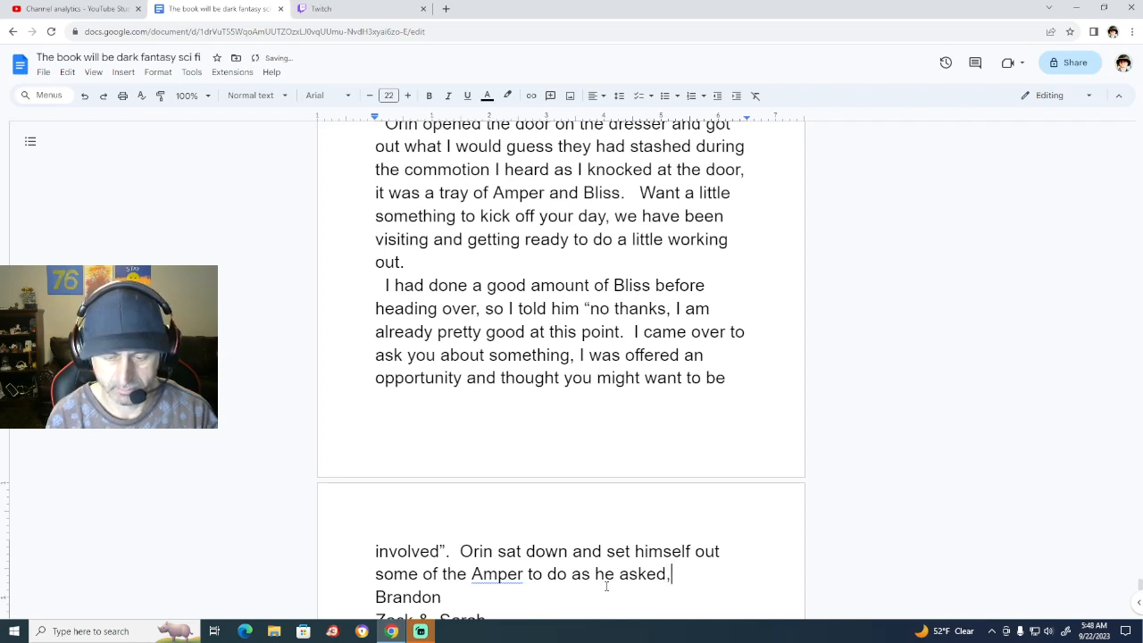
Add Orin's quoted question "What kind of opportunity" to the sentence, placing a question mark after the closing quotation mark.
{"action": "type", "text": " \"What "}
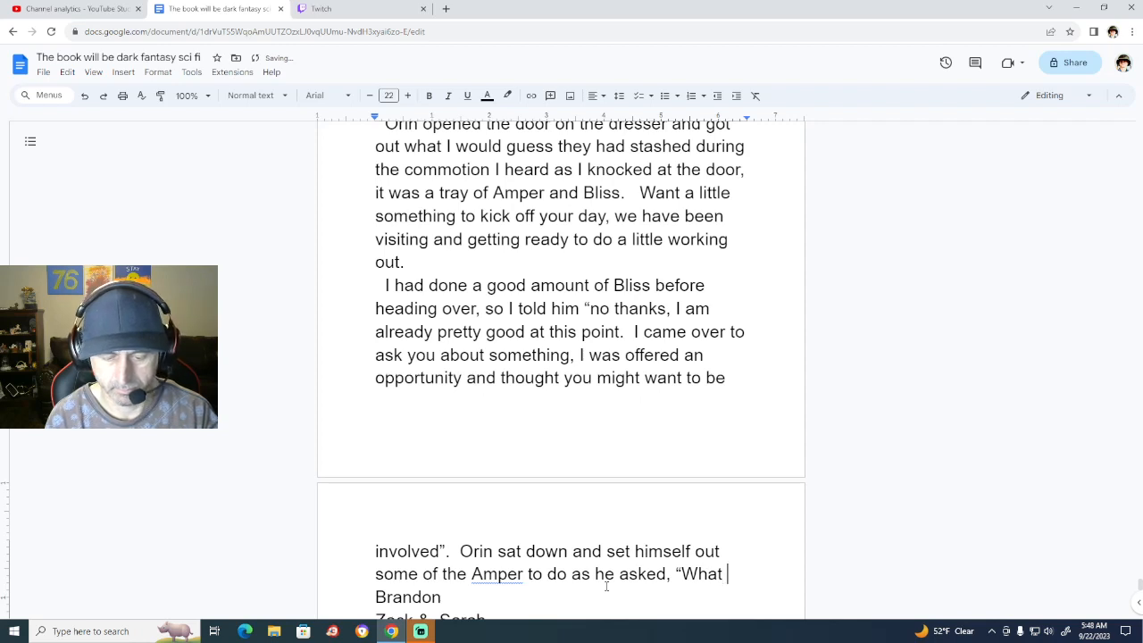
{"action": "type", "text": "kind of "}
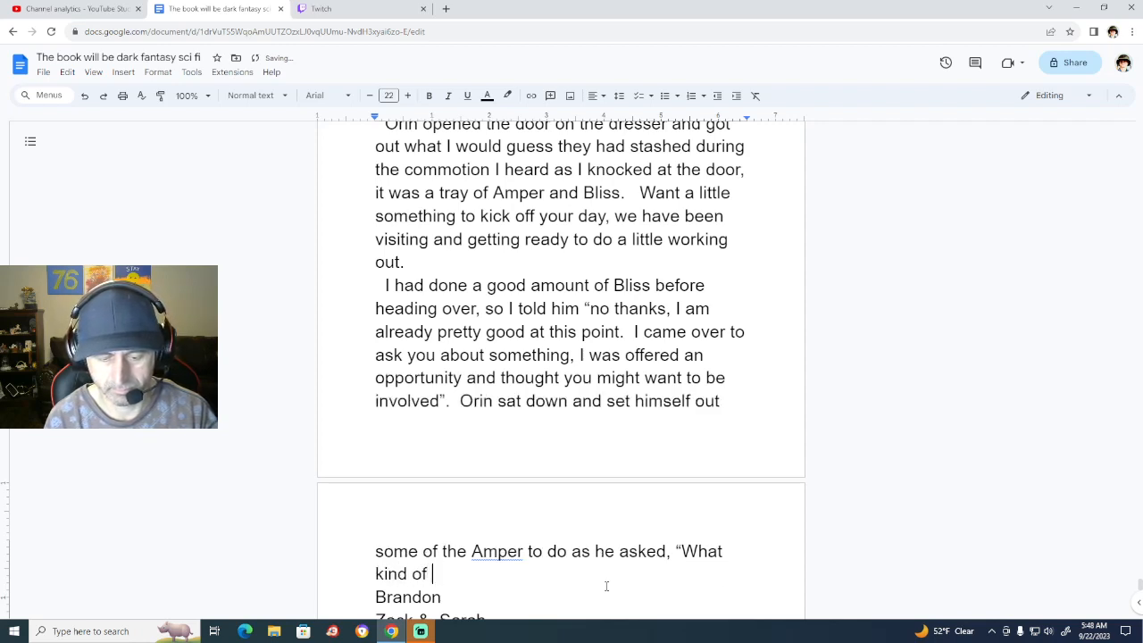
{"action": "type", "text": "oppertunit"}
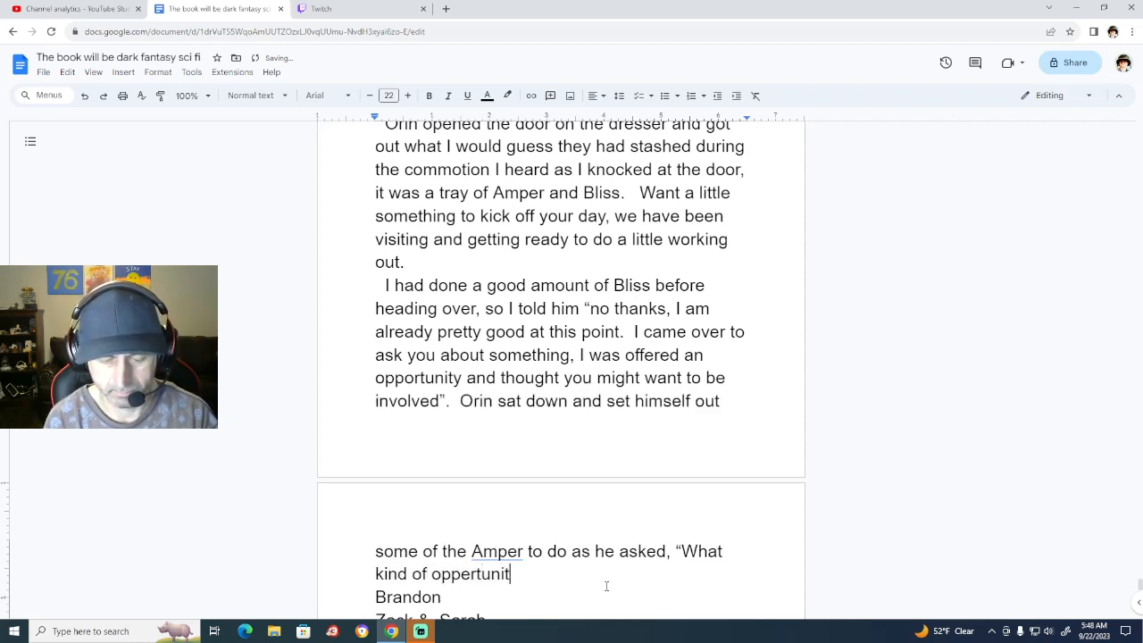
{"action": "type", "text": "y"}
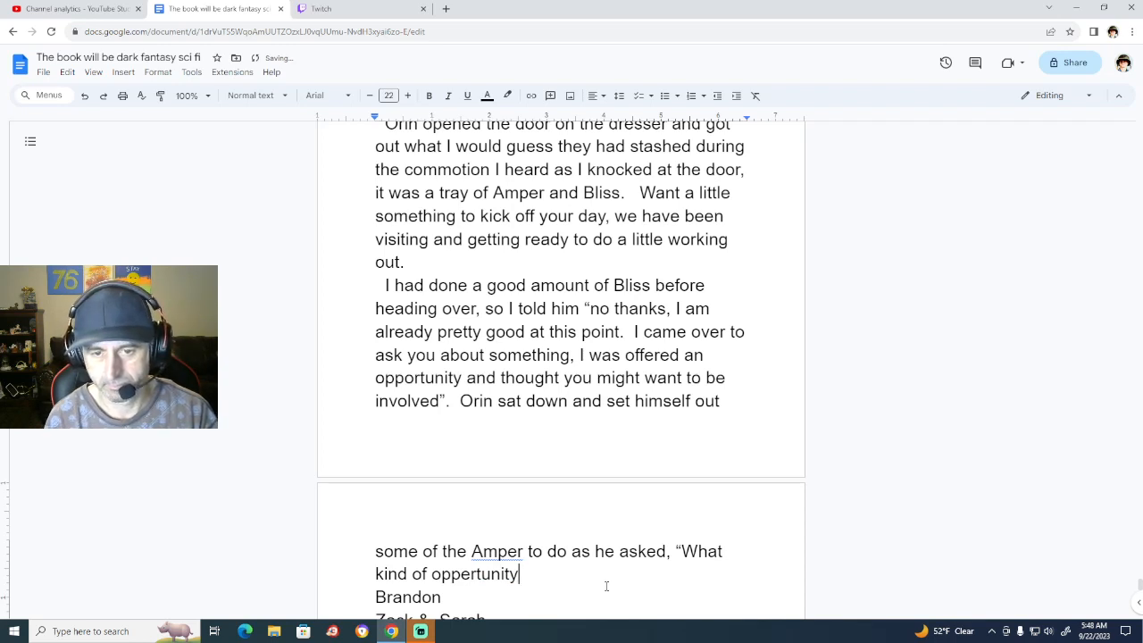
{"action": "type", "text": "\""}
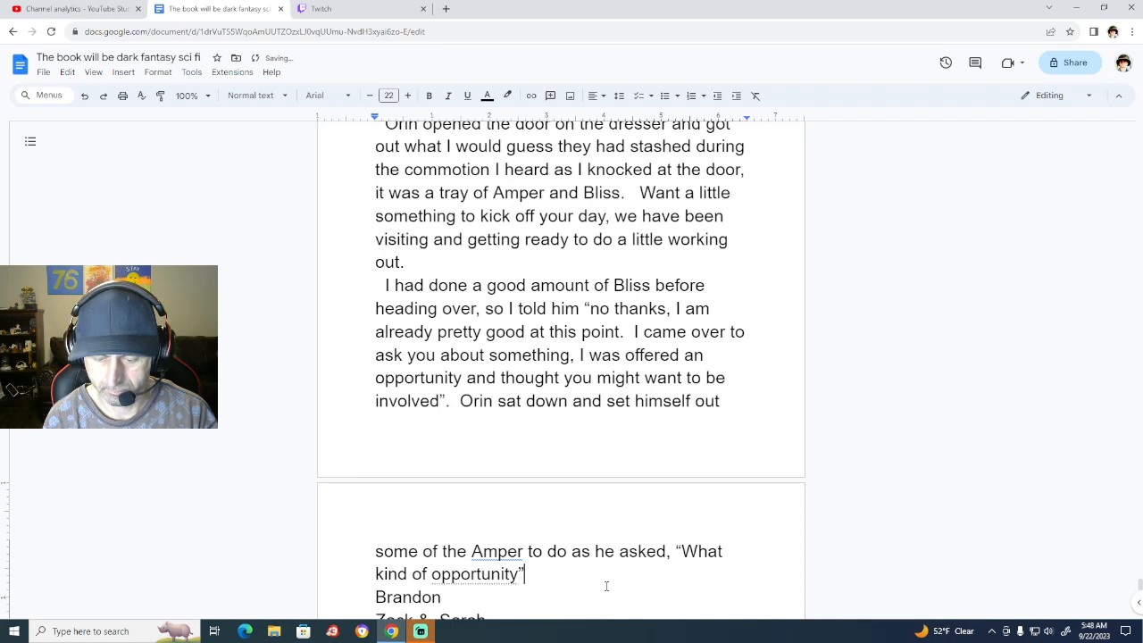
{"action": "type", "text": "?"}
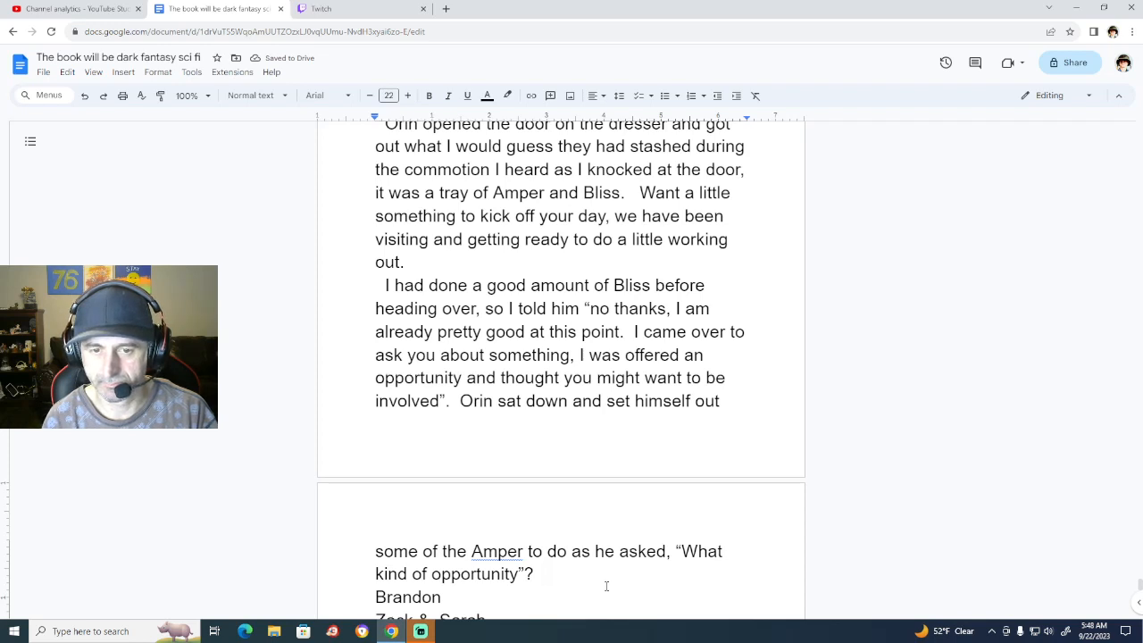
{"action": "type", "text": "W"}
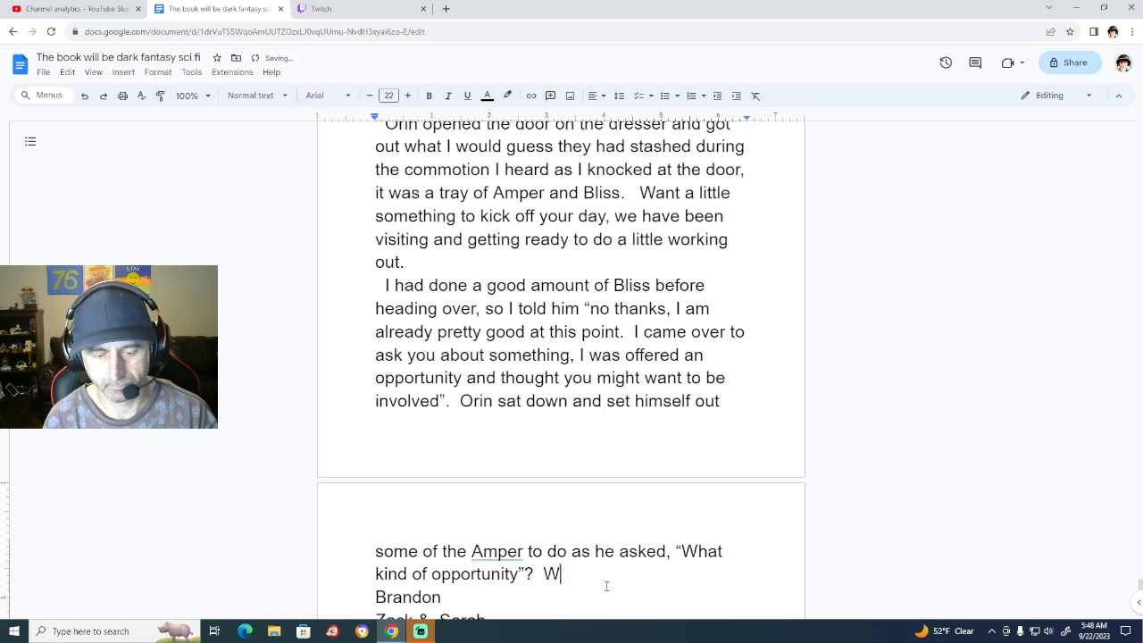
{"action": "type", "text": "e it could"}
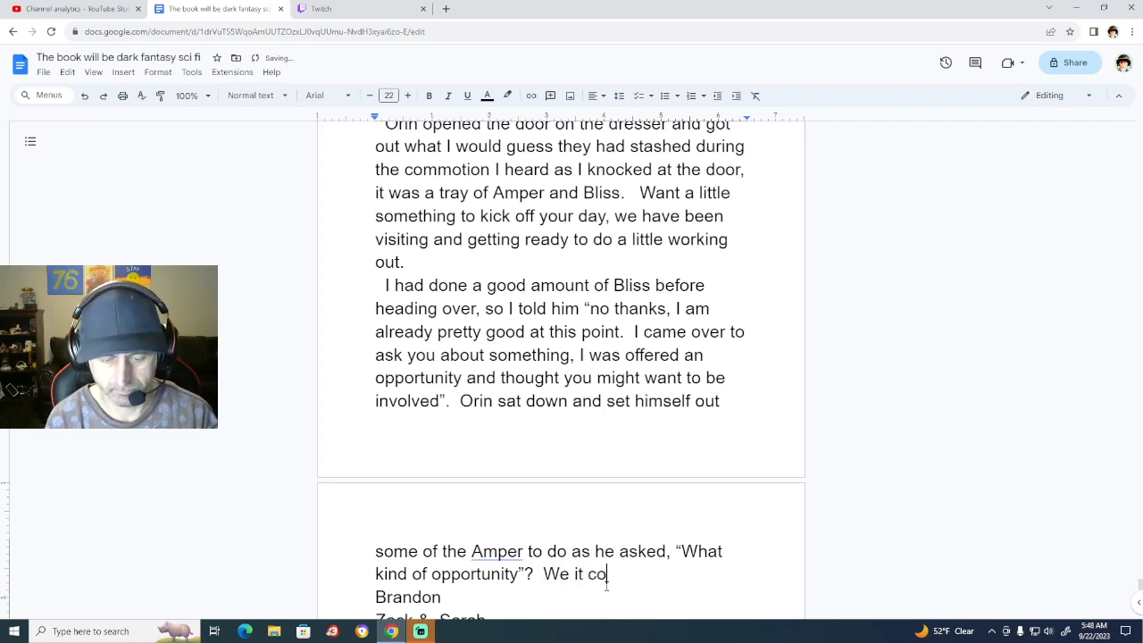
{"action": "key", "text": "BackSpace"}
{"action": "key", "text": "BackSpace"}
{"action": "key", "text": "BackSpace"}
{"action": "key", "text": "BackSpace"}
{"action": "key", "text": "BackSpace"}
{"action": "key", "text": "BackSpace"}
{"action": "key", "text": "BackSpace"}
{"action": "key", "text": "BackSpace"}
{"action": "key", "text": "BackSpace"}
{"action": "key", "text": "BackSpace"}
{"action": "key", "text": "BackSpace"}
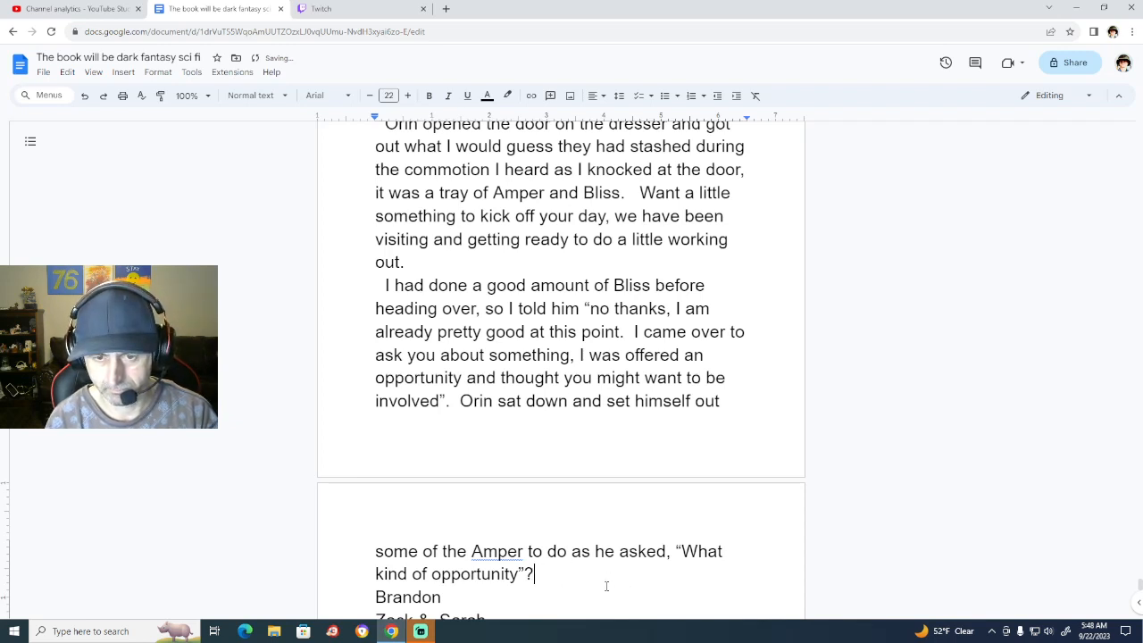
After two spaces, open the quoted reply with "Well it could be an opportunity for all of us to be honest.".
{"action": "type", "text": "“"}
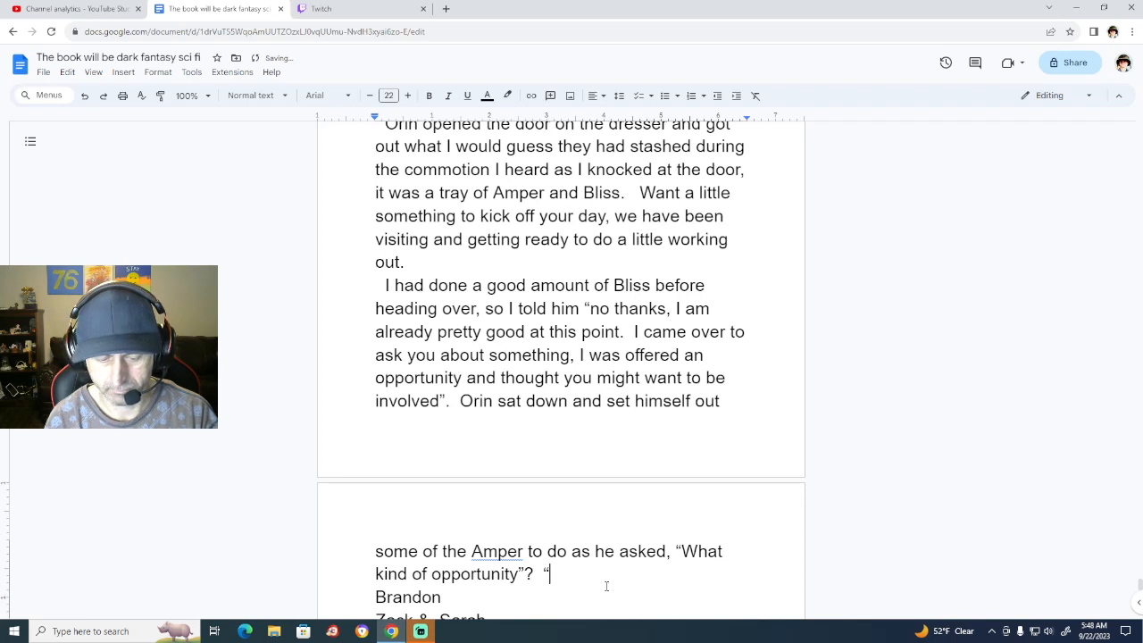
{"action": "type", "text": "Well it could "}
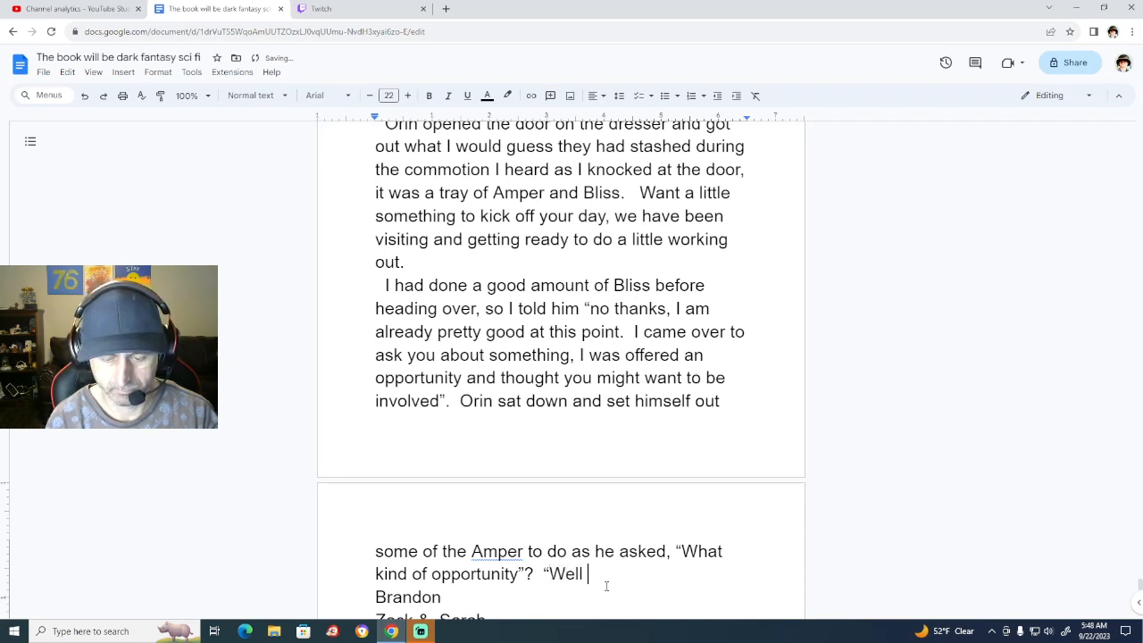
{"action": "type", "text": "be an oppert"}
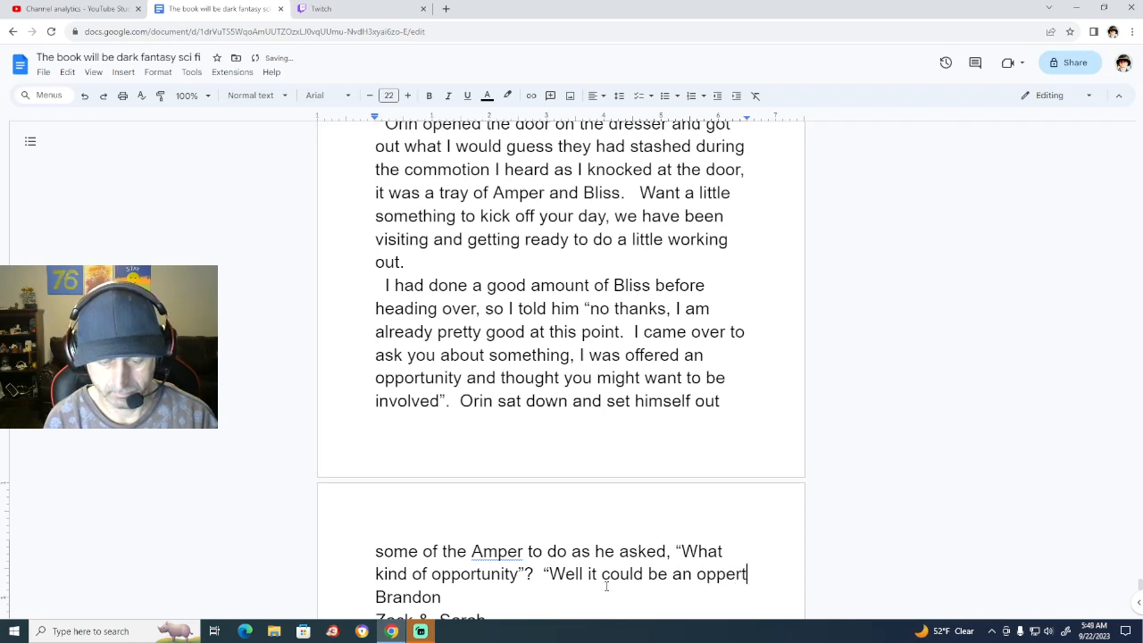
{"action": "key", "text": "BackSpace"}
{"action": "key", "text": "BackSpace"}
{"action": "type", "text": "ortunity for all of us"}
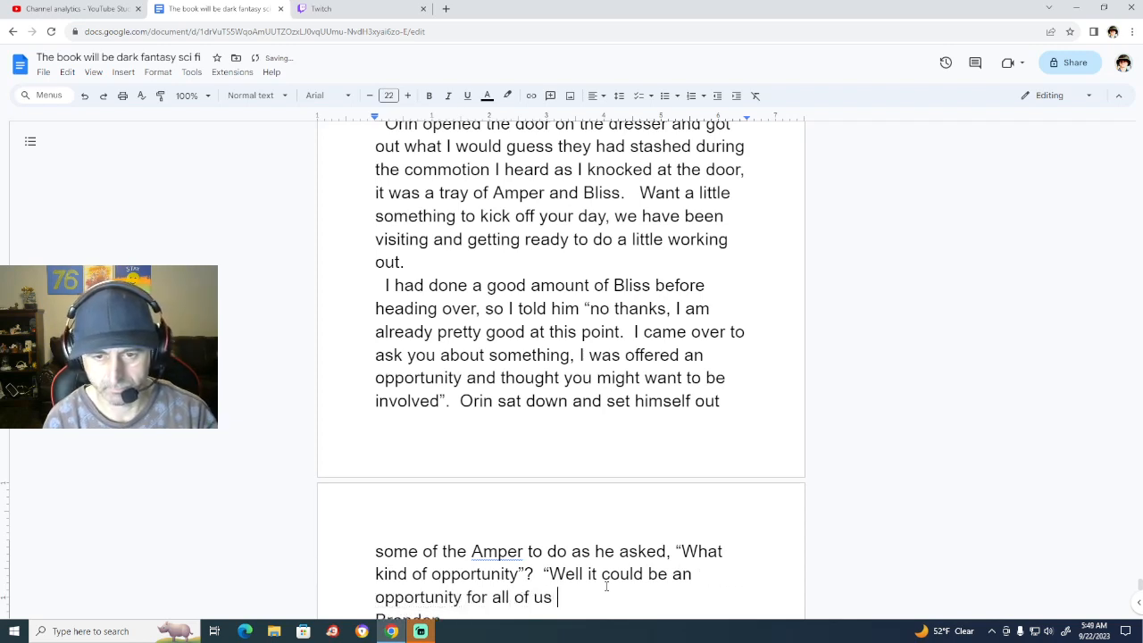
{"action": "type", "text": " to be "}
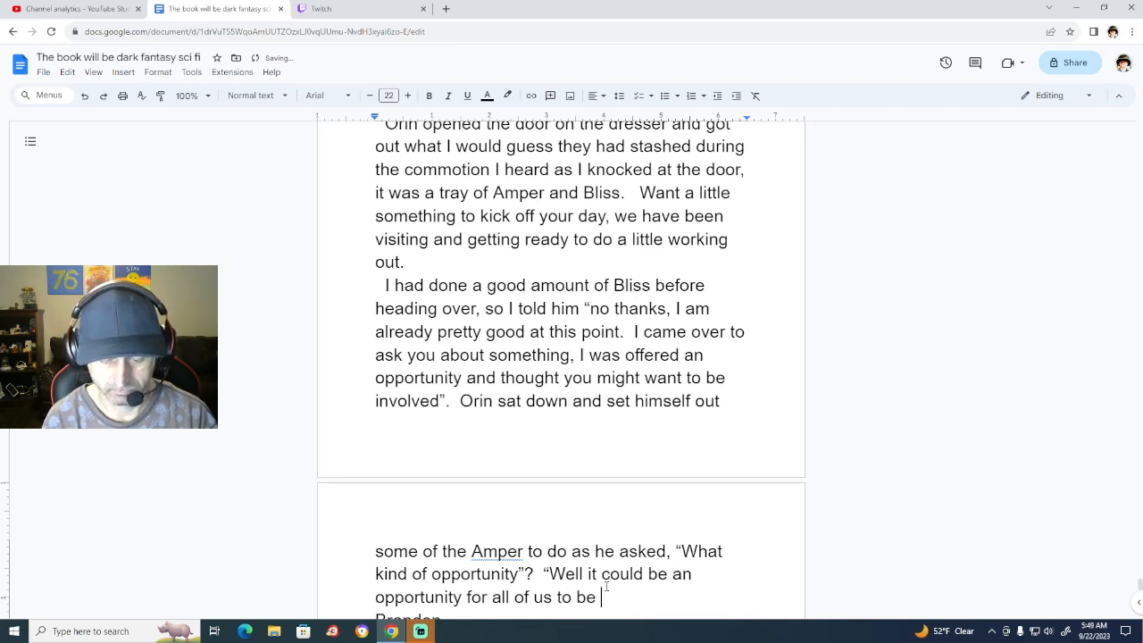
{"action": "type", "text": "honest"}
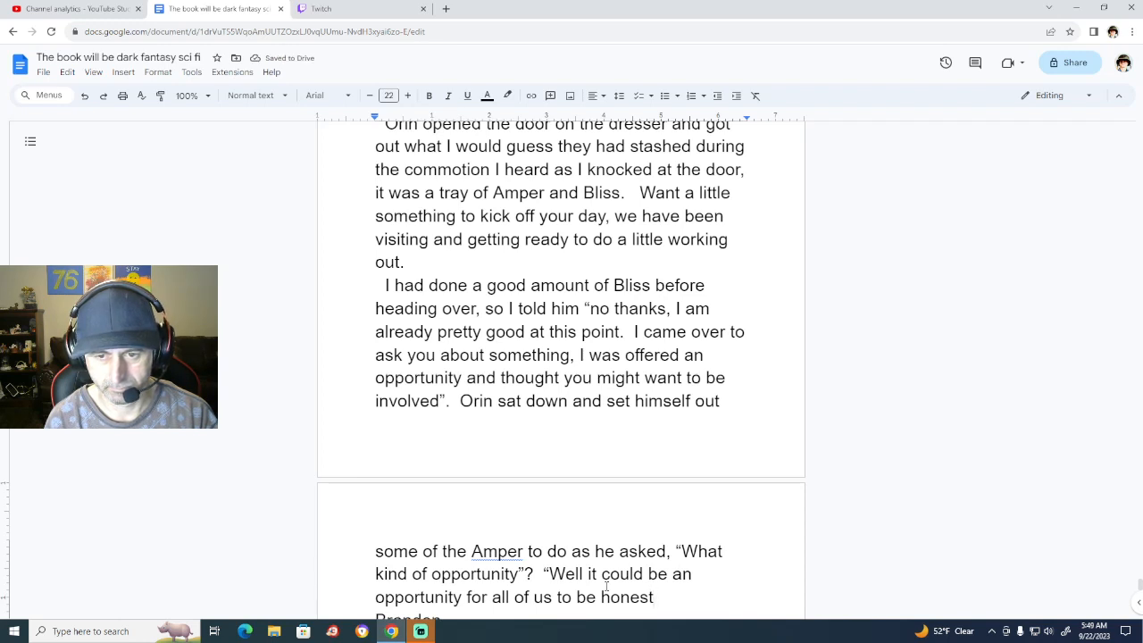
{"action": "type", "text": ".  "}
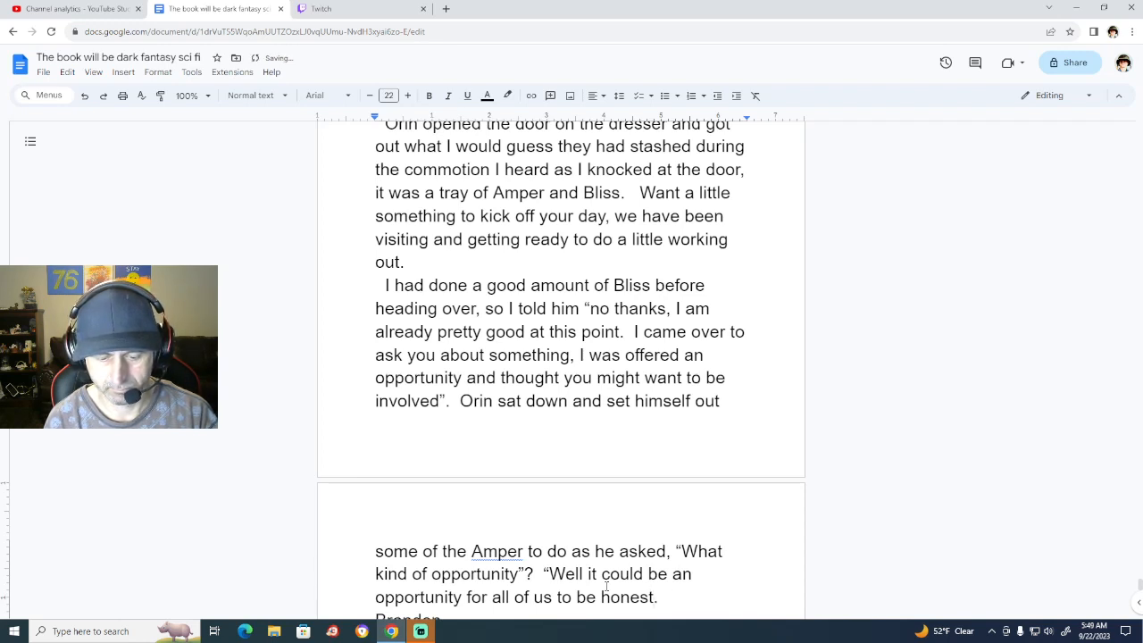
Start the next sentence of the reply with "The guy from".
{"action": "type", "text": "The"}
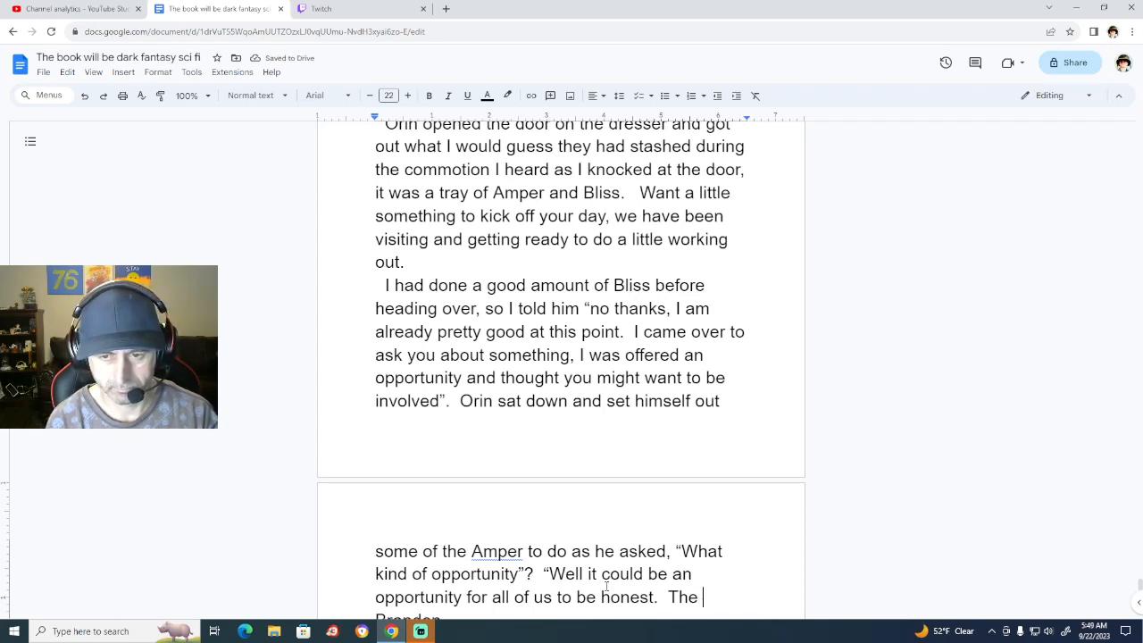
{"action": "type", "text": "guy fr"}
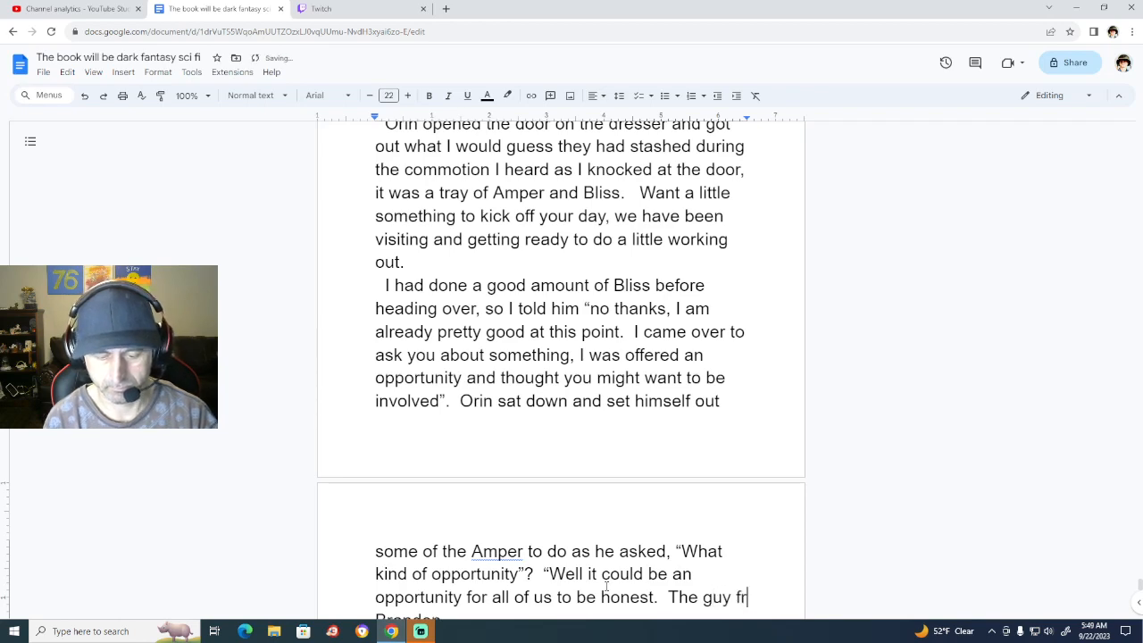
{"action": "type", "text": "om"}
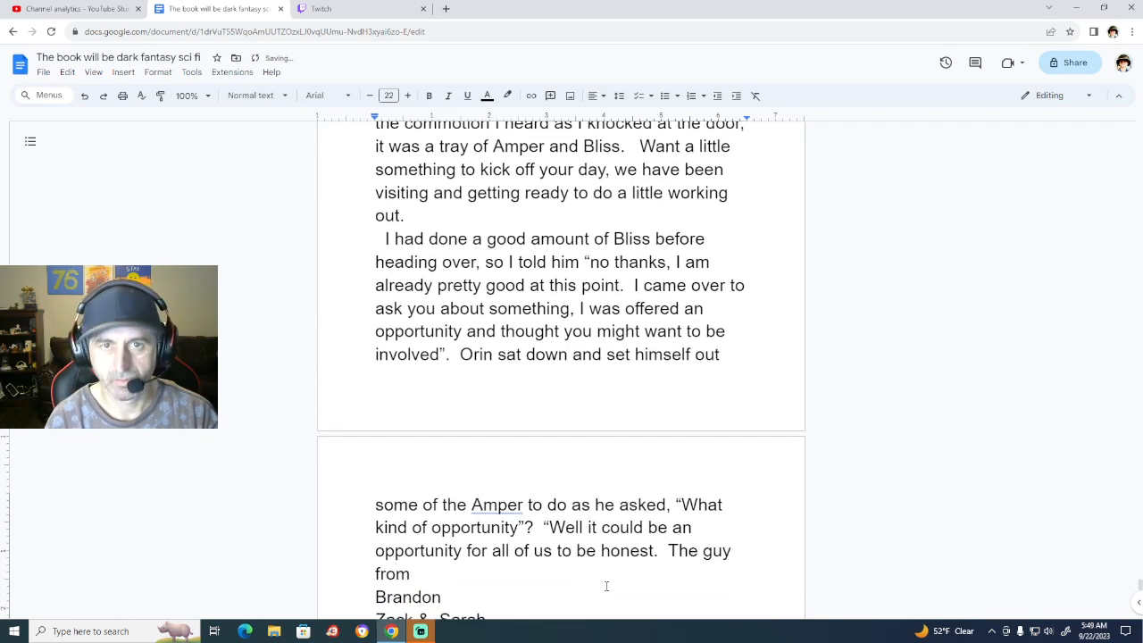
Look back through the earlier pages to the conversation with the man from the corporation about retrieving data from the AI system.
{"action": "scroll", "coordinate": [607, 586], "scroll_direction": "up", "scroll_amount": 10}
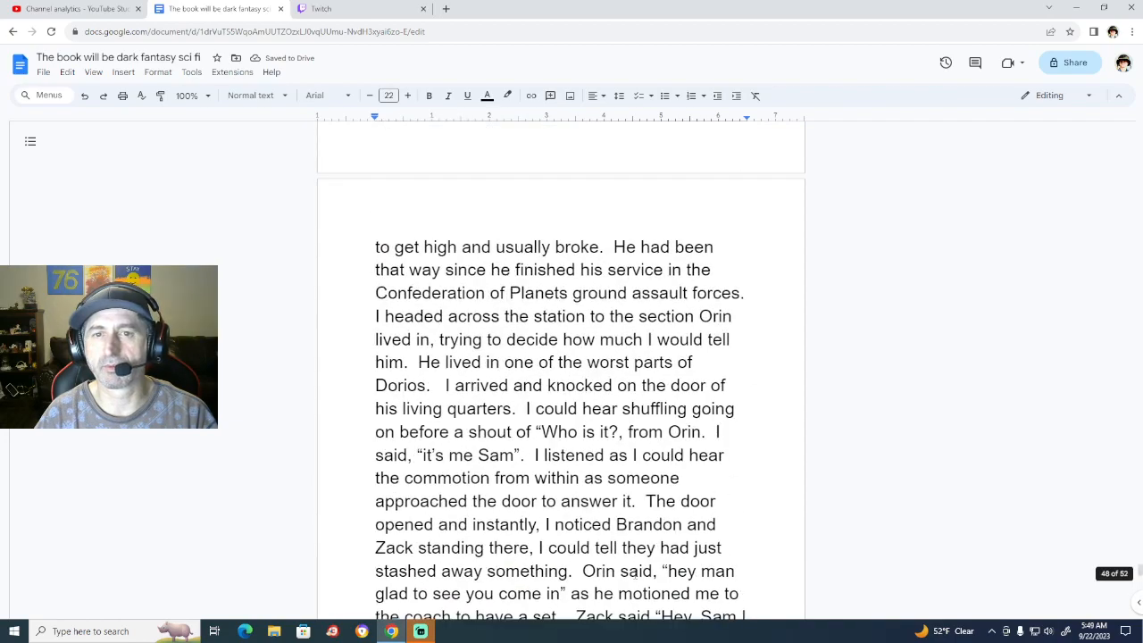
{"action": "scroll", "coordinate": [635, 576], "scroll_direction": "up", "scroll_amount": 7}
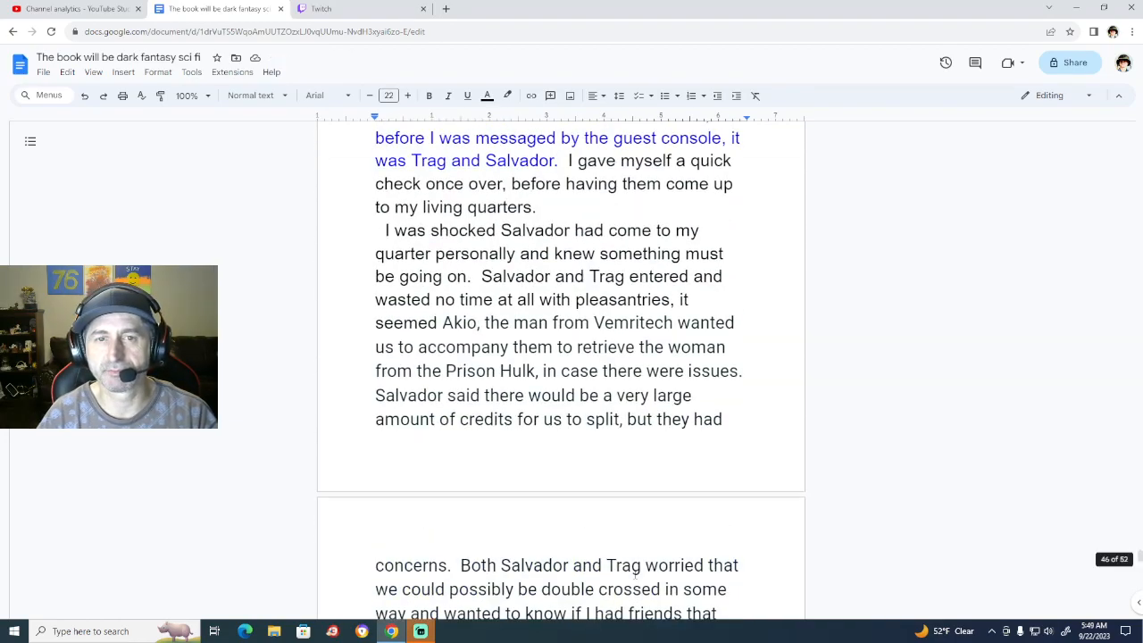
{"action": "scroll", "coordinate": [635, 576], "scroll_direction": "up", "scroll_amount": 8}
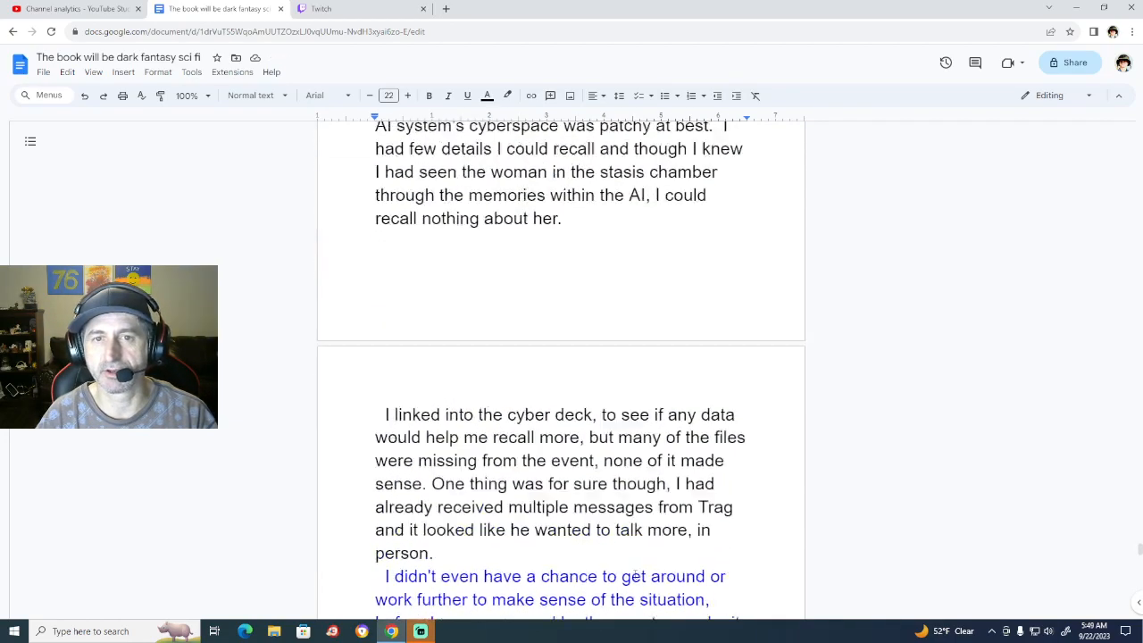
{"action": "scroll", "coordinate": [635, 576], "scroll_direction": "up", "scroll_amount": 9}
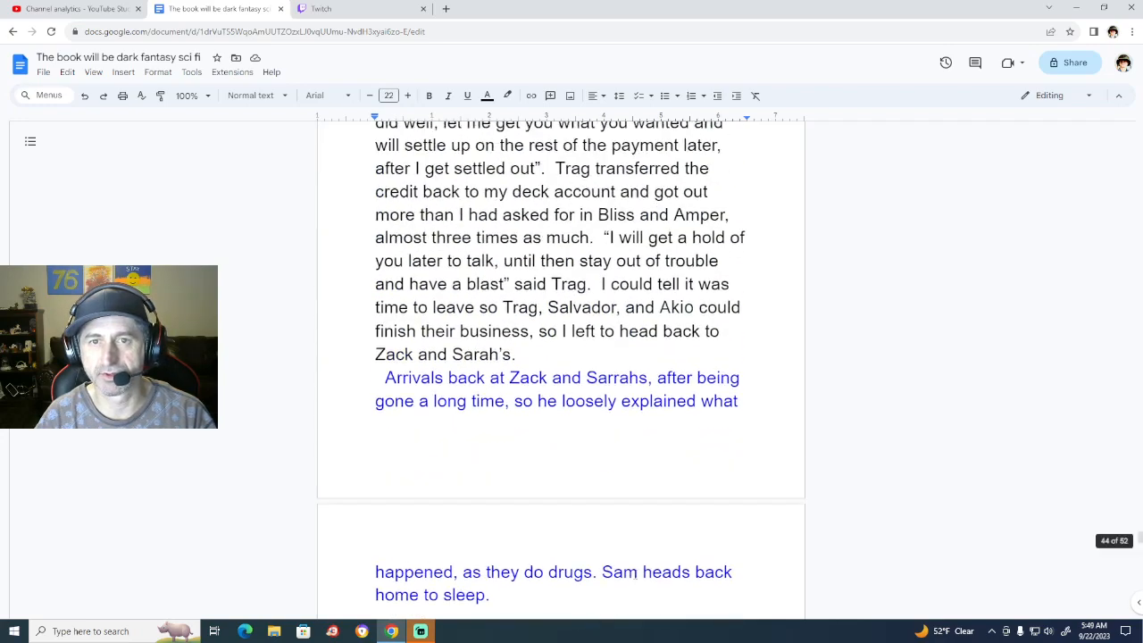
{"action": "scroll", "coordinate": [635, 575], "scroll_direction": "up", "scroll_amount": 7}
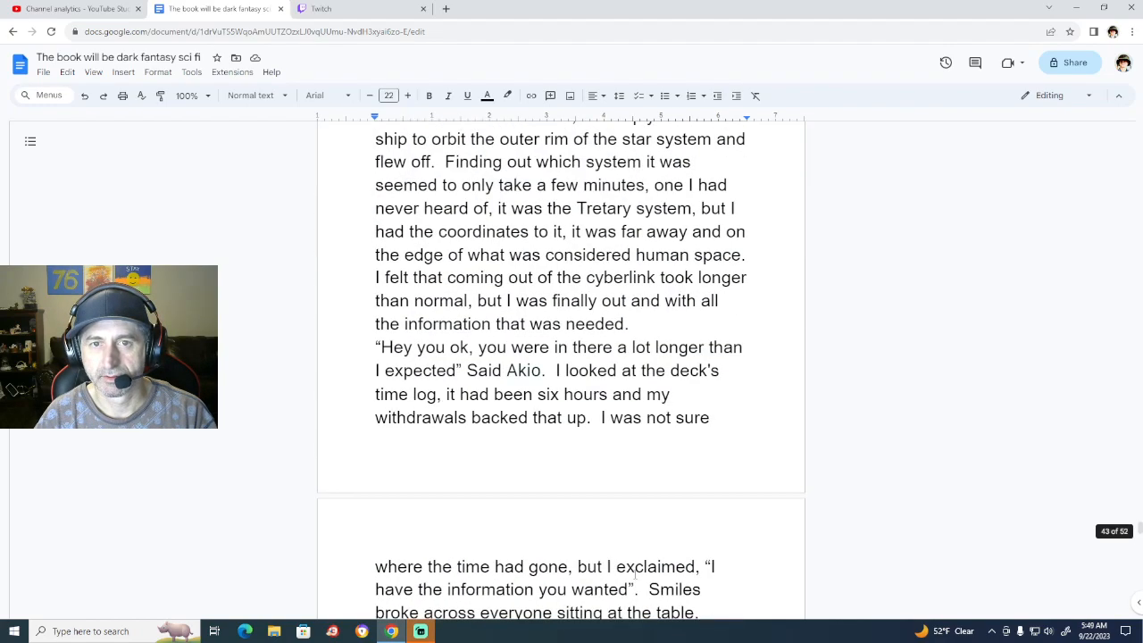
{"action": "scroll", "coordinate": [635, 574], "scroll_direction": "up", "scroll_amount": 13}
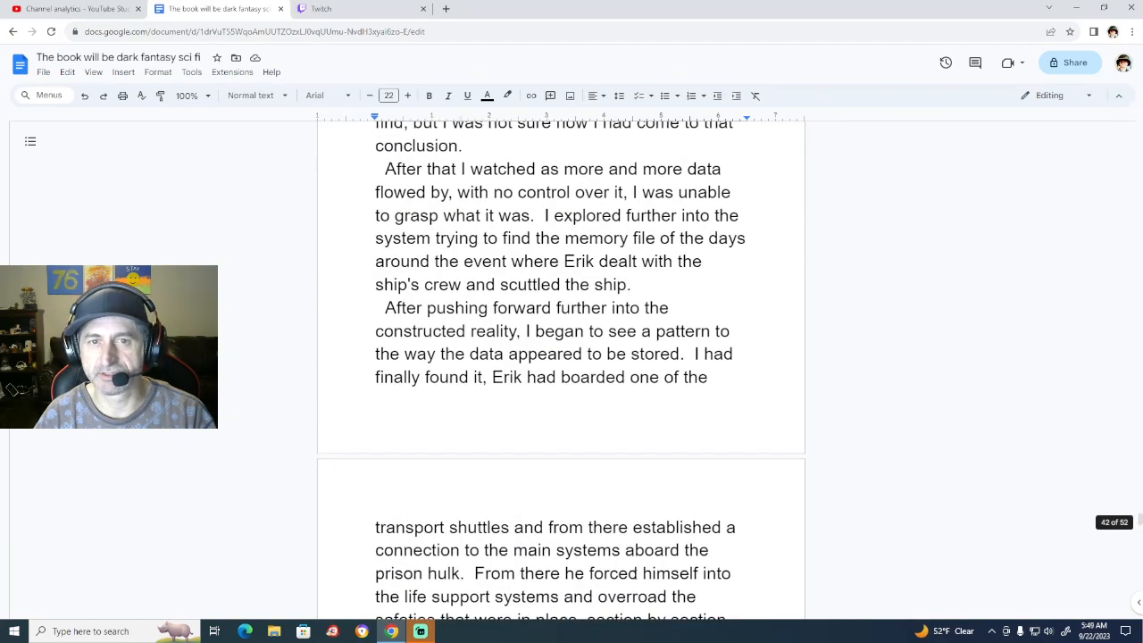
{"action": "scroll", "coordinate": [635, 575], "scroll_direction": "up", "scroll_amount": 8}
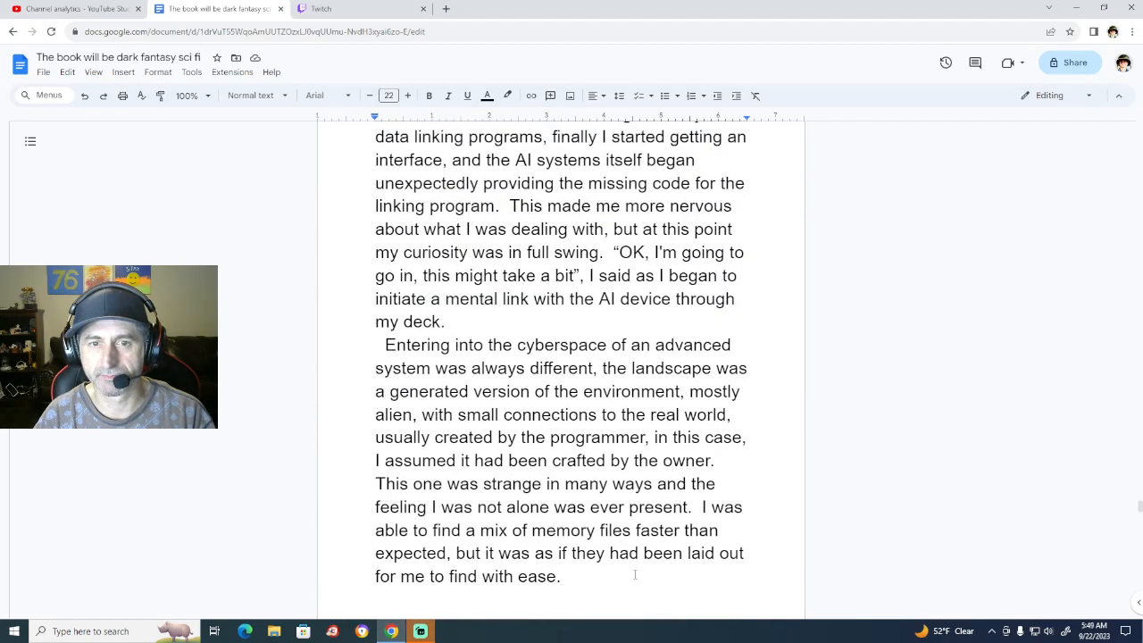
{"action": "scroll", "coordinate": [635, 574], "scroll_direction": "up", "scroll_amount": 6}
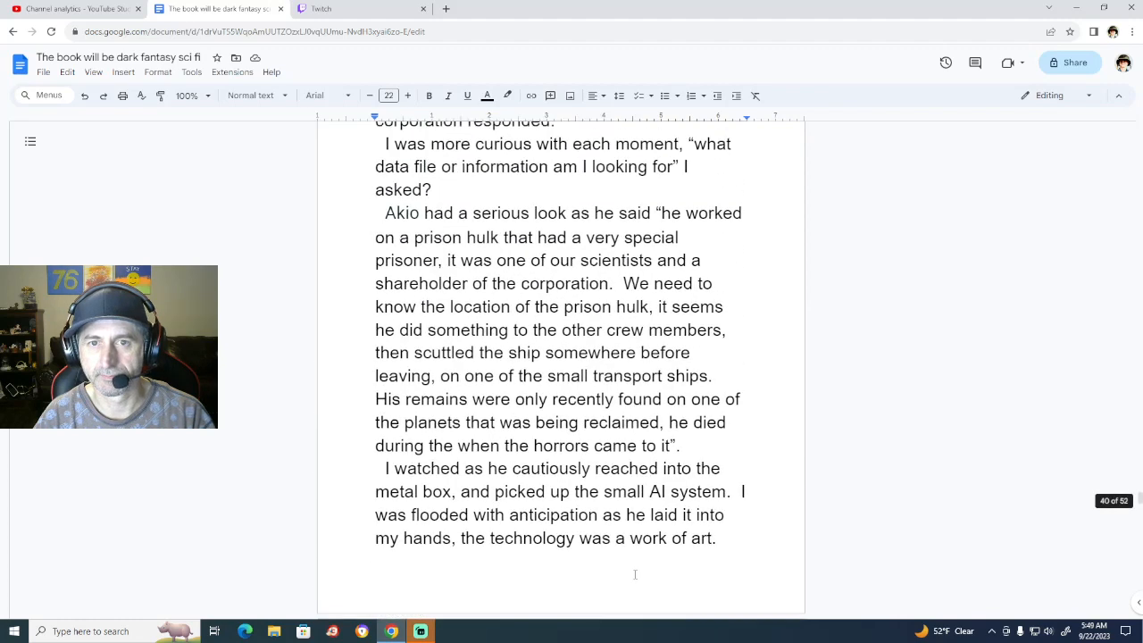
{"action": "scroll", "coordinate": [635, 574], "scroll_direction": "up", "scroll_amount": 3}
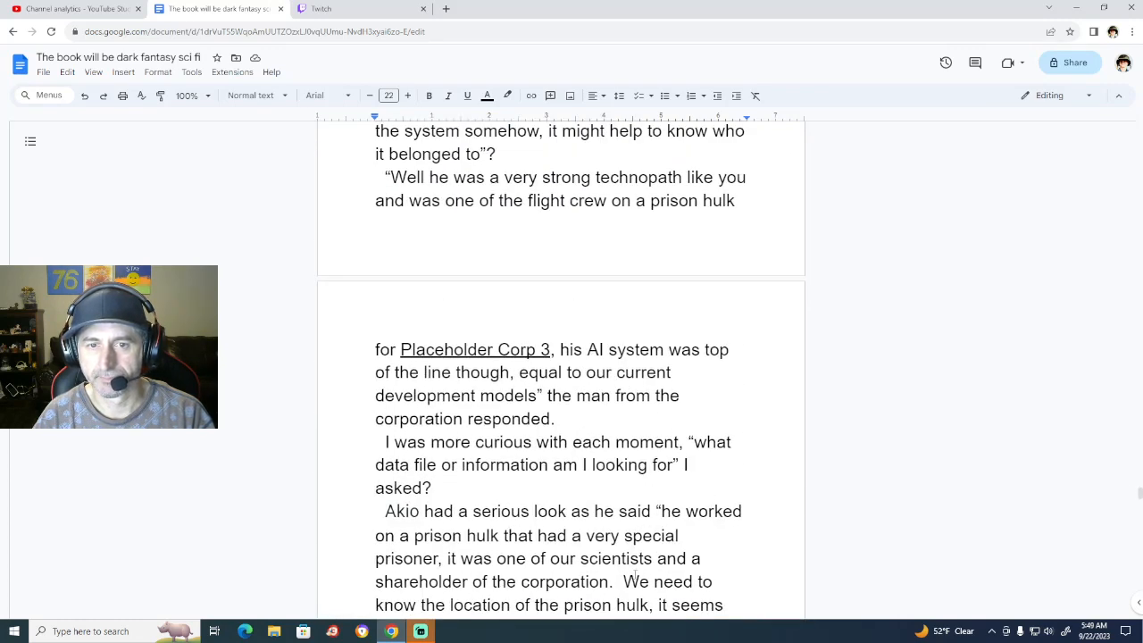
{"action": "scroll", "coordinate": [635, 576], "scroll_direction": "up", "scroll_amount": 1}
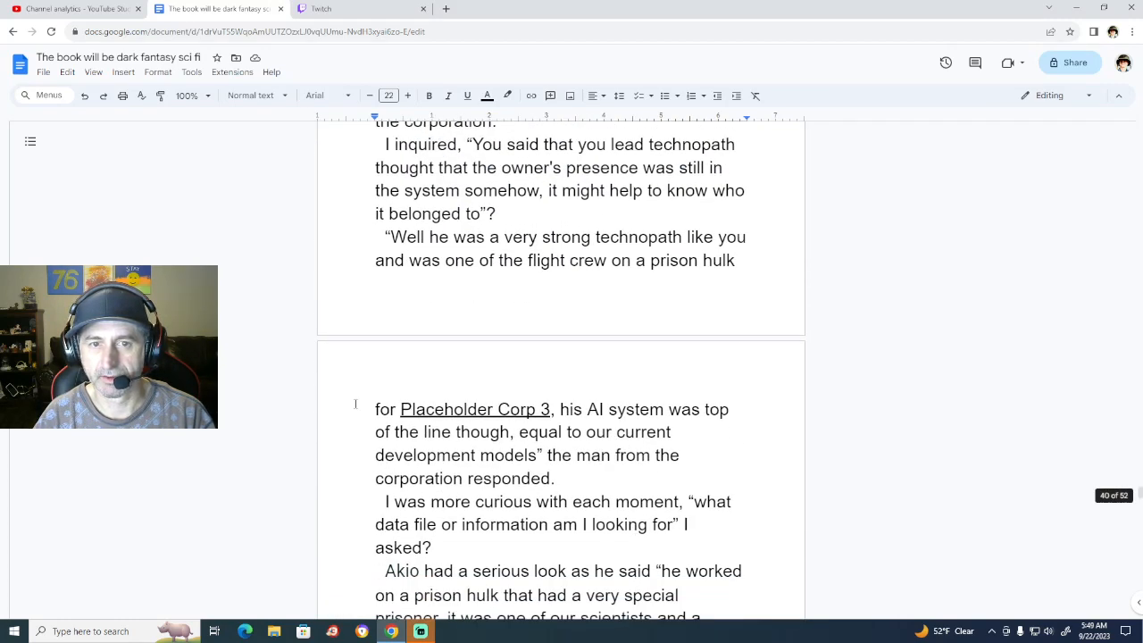
{"action": "scroll", "coordinate": [500, 506], "scroll_direction": "up", "scroll_amount": 3}
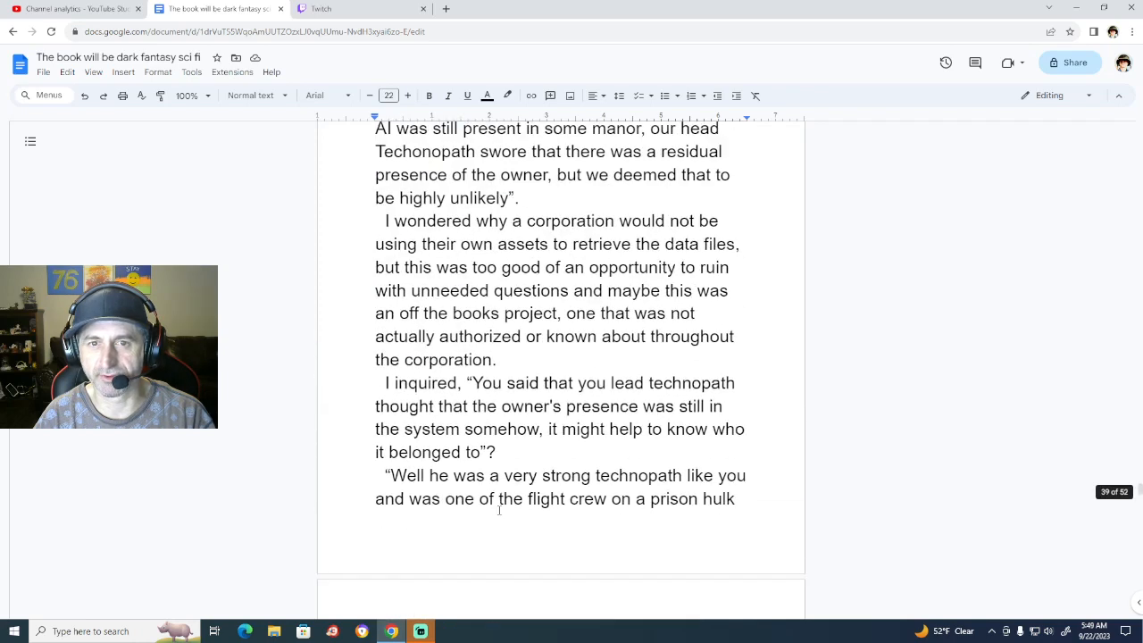
{"action": "scroll", "coordinate": [499, 510], "scroll_direction": "down", "scroll_amount": 2}
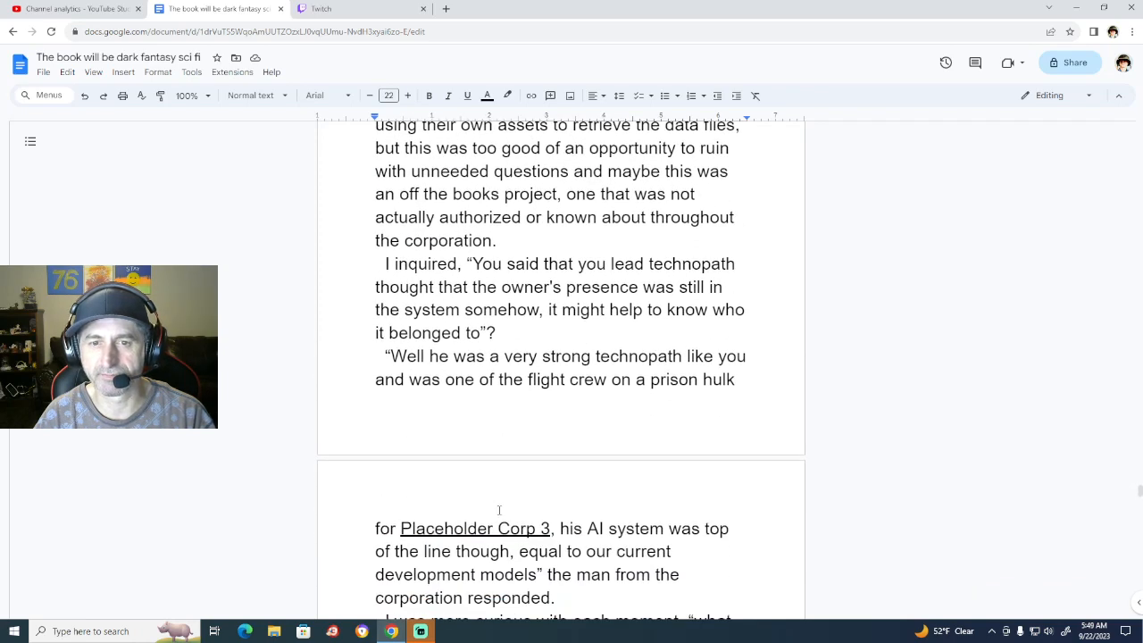
{"action": "scroll", "coordinate": [499, 510], "scroll_direction": "up", "scroll_amount": 6}
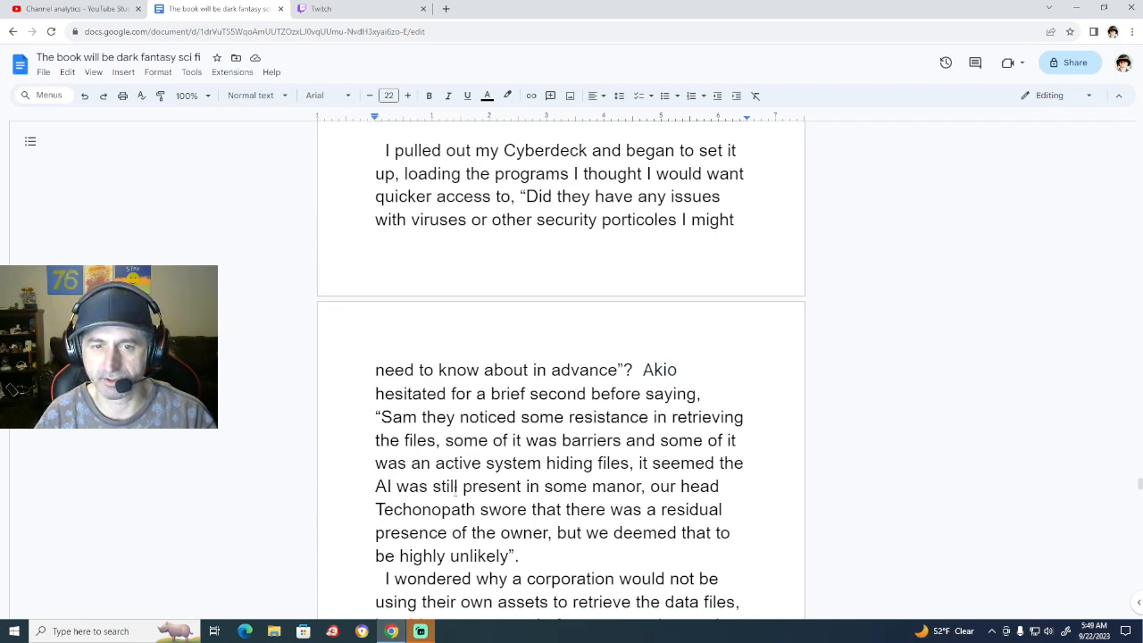
{"action": "scroll", "coordinate": [507, 496], "scroll_direction": "up", "scroll_amount": 3}
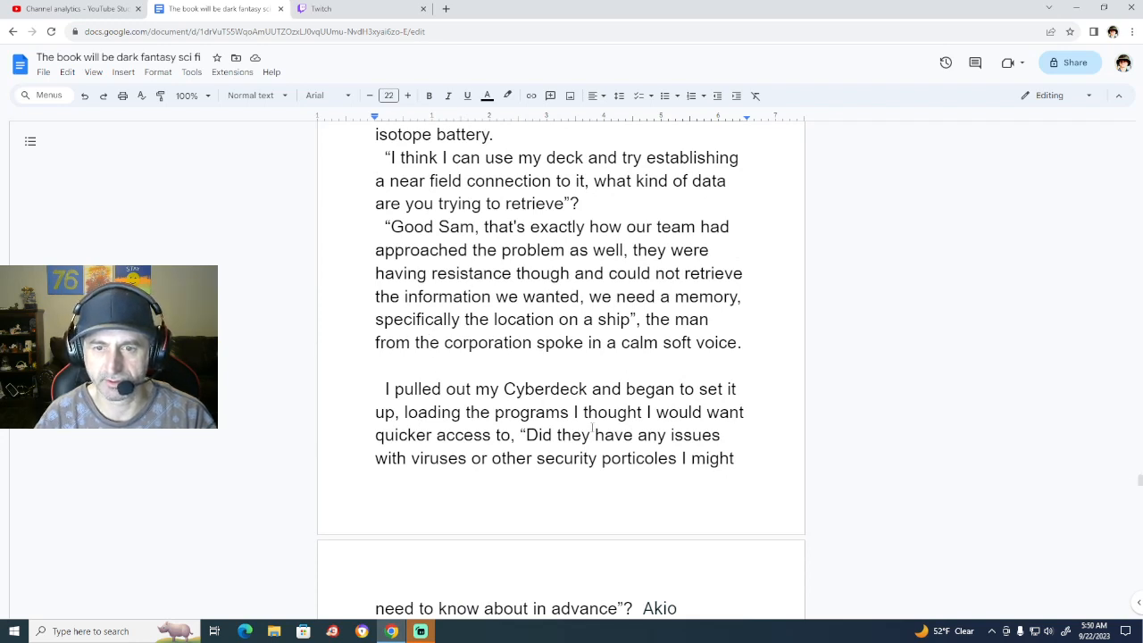
Reread the story from the Cyberdeck setup through the AI cyberspace search and Trag's payment to the start of Chapter 4.
{"action": "scroll", "coordinate": [502, 419], "scroll_direction": "down", "scroll_amount": 2}
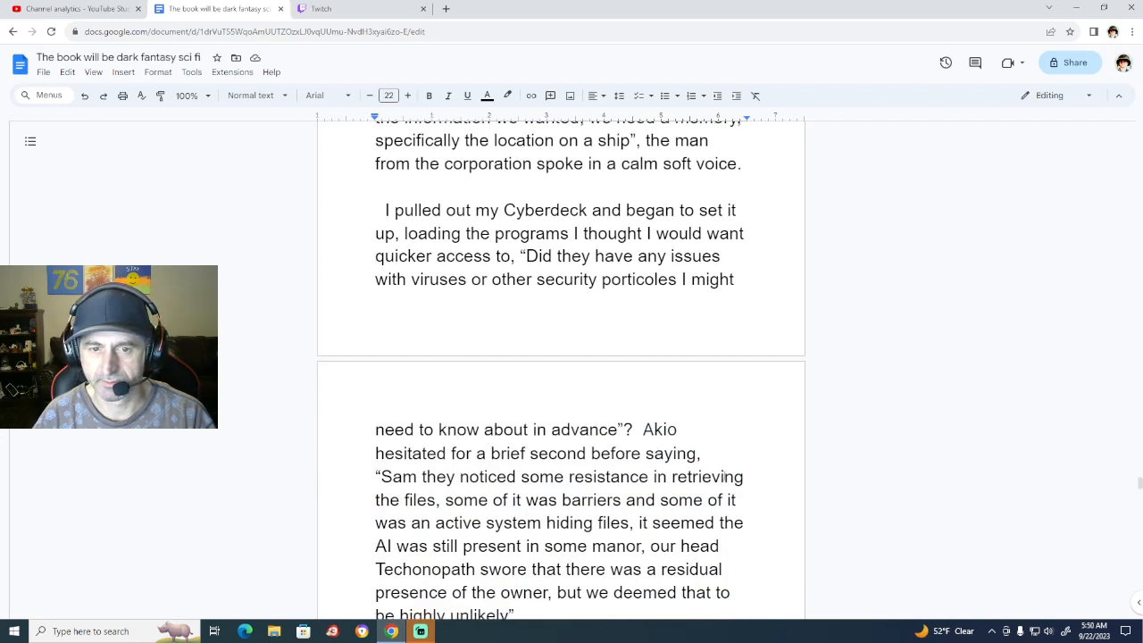
{"action": "scroll", "coordinate": [508, 491], "scroll_direction": "down", "scroll_amount": 3}
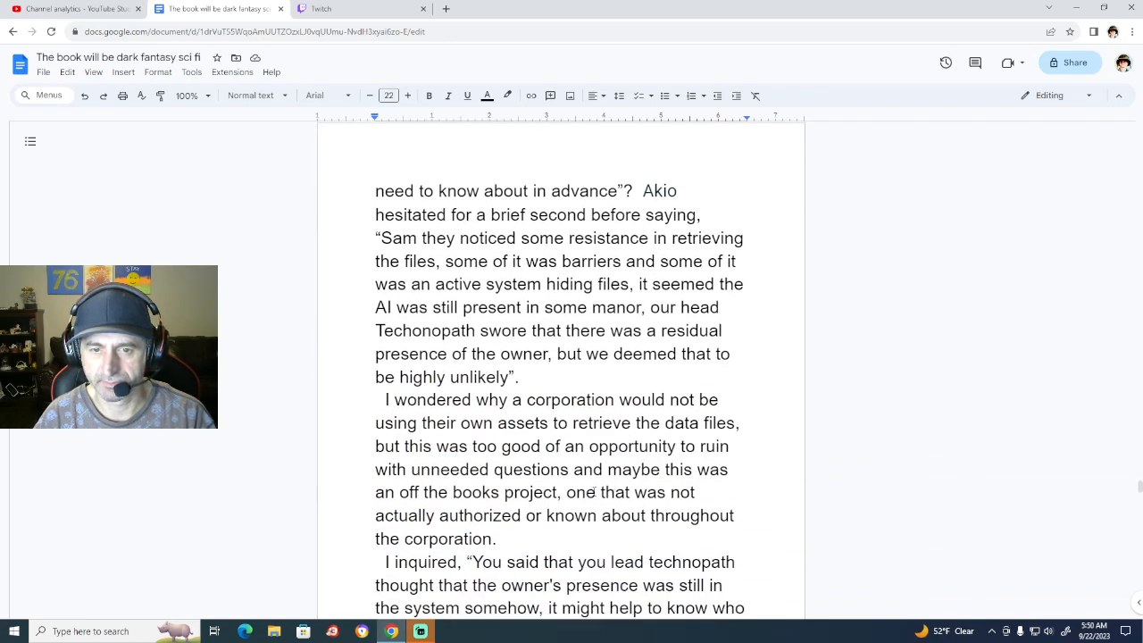
{"action": "scroll", "coordinate": [491, 492], "scroll_direction": "down", "scroll_amount": 2}
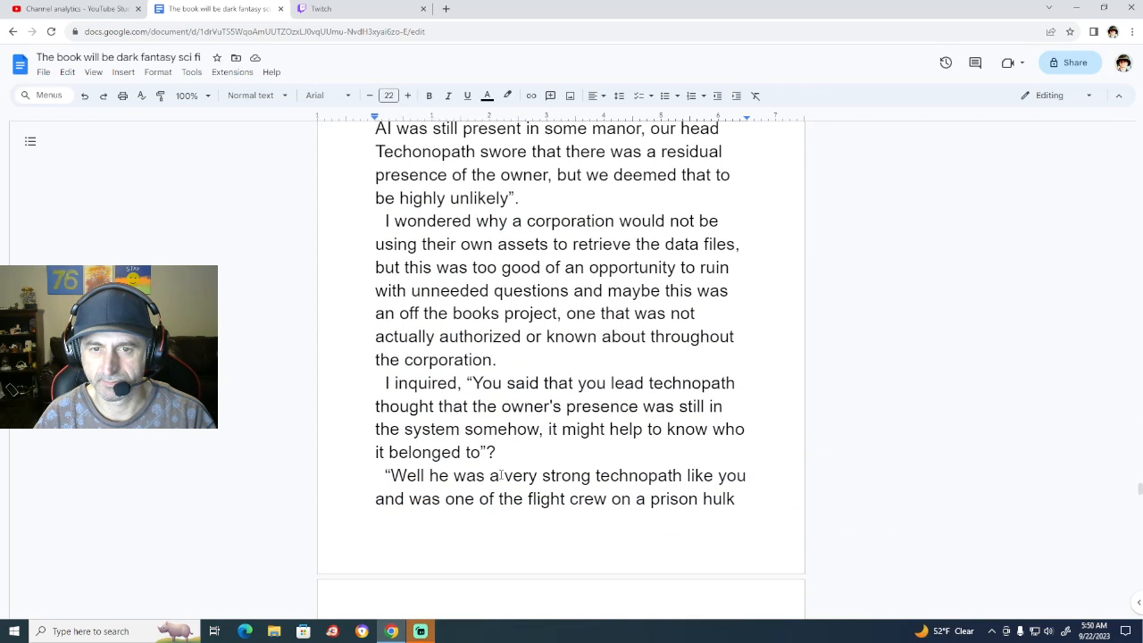
{"action": "scroll", "coordinate": [601, 469], "scroll_direction": "down", "scroll_amount": 3}
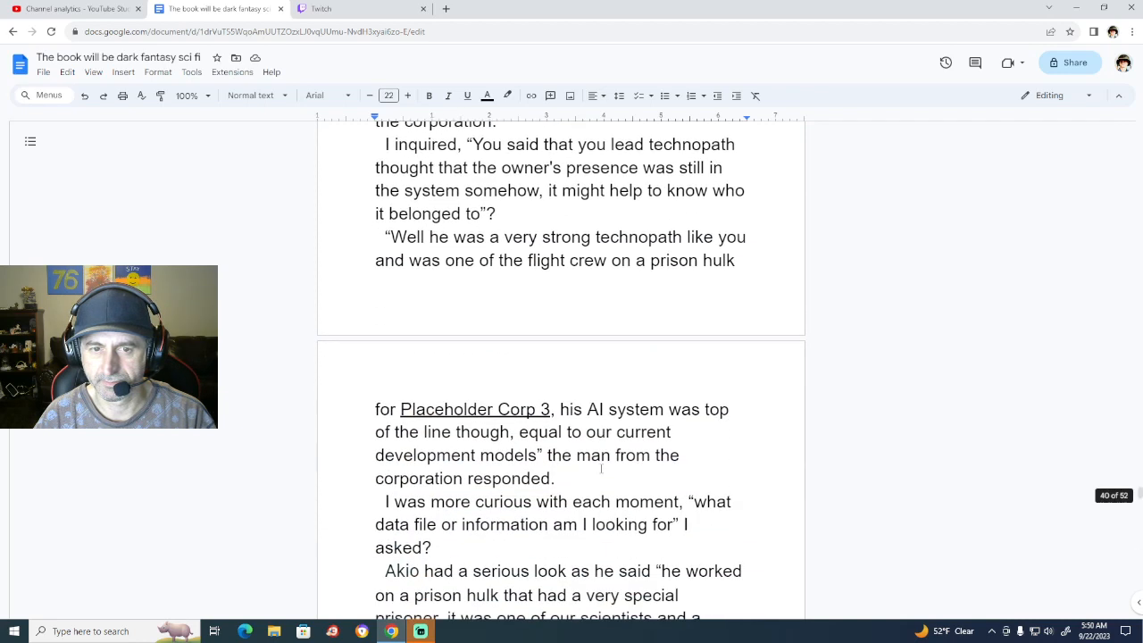
{"action": "scroll", "coordinate": [601, 468], "scroll_direction": "down", "scroll_amount": 3}
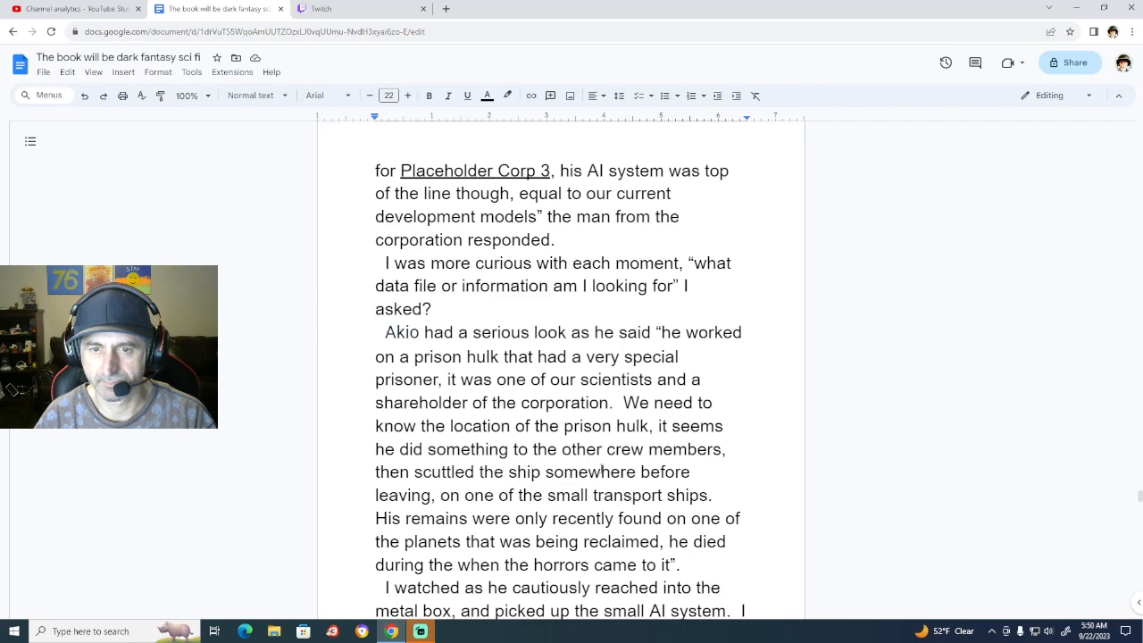
{"action": "scroll", "coordinate": [601, 471], "scroll_direction": "down", "scroll_amount": 2}
{"action": "scroll", "coordinate": [601, 467], "scroll_direction": "down", "scroll_amount": 3}
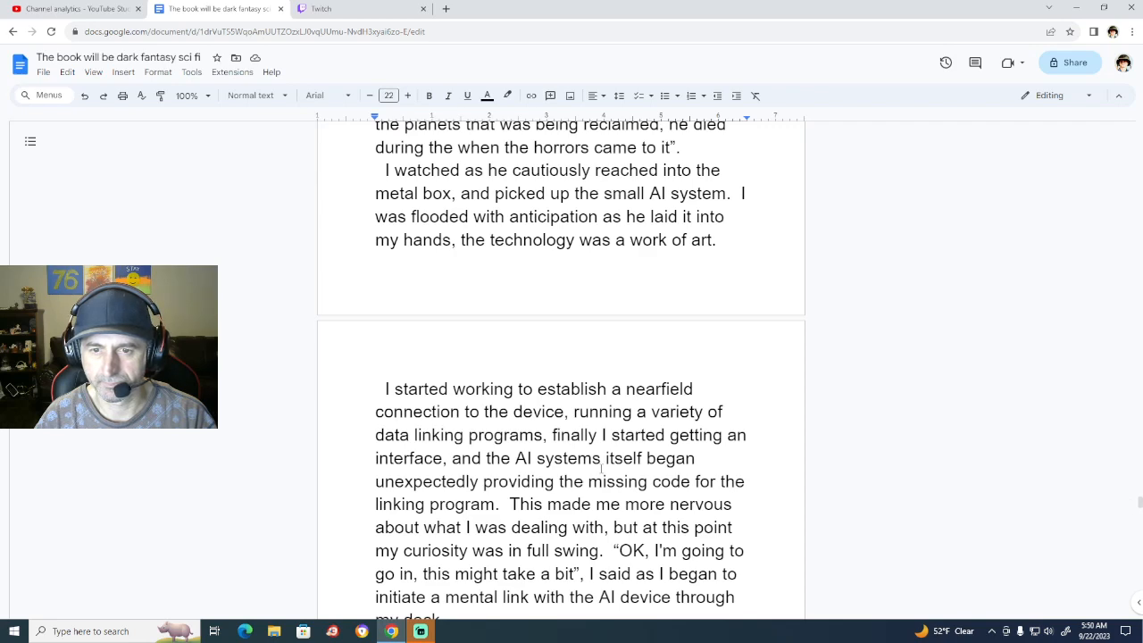
{"action": "scroll", "coordinate": [601, 469], "scroll_direction": "down", "scroll_amount": 2}
{"action": "scroll", "coordinate": [601, 471], "scroll_direction": "down", "scroll_amount": 3}
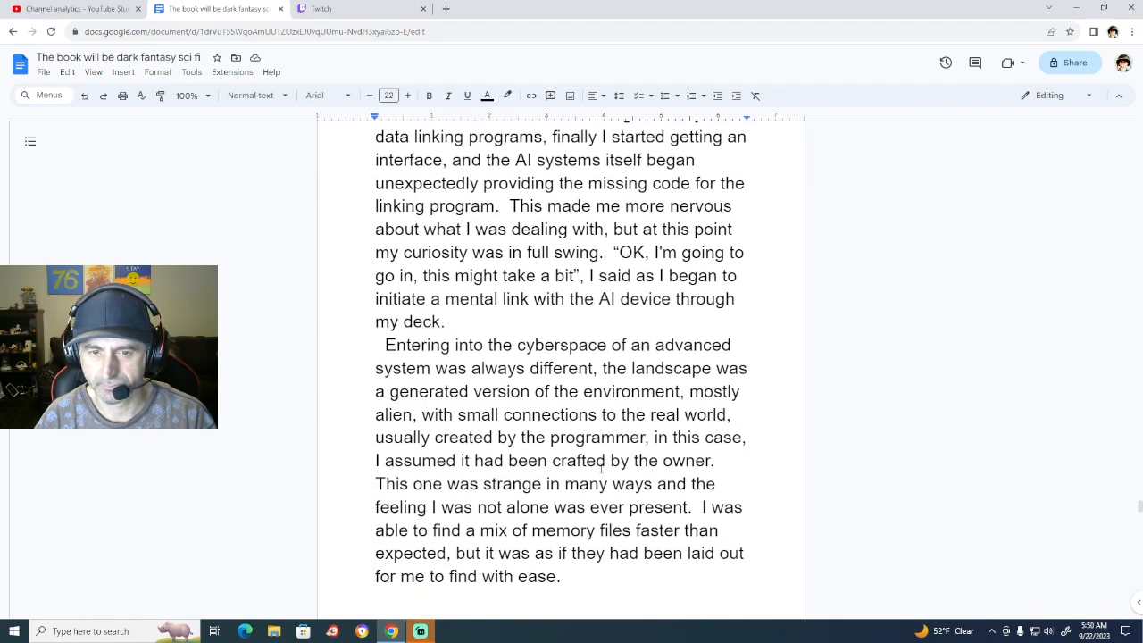
{"action": "scroll", "coordinate": [601, 469], "scroll_direction": "down", "scroll_amount": 6}
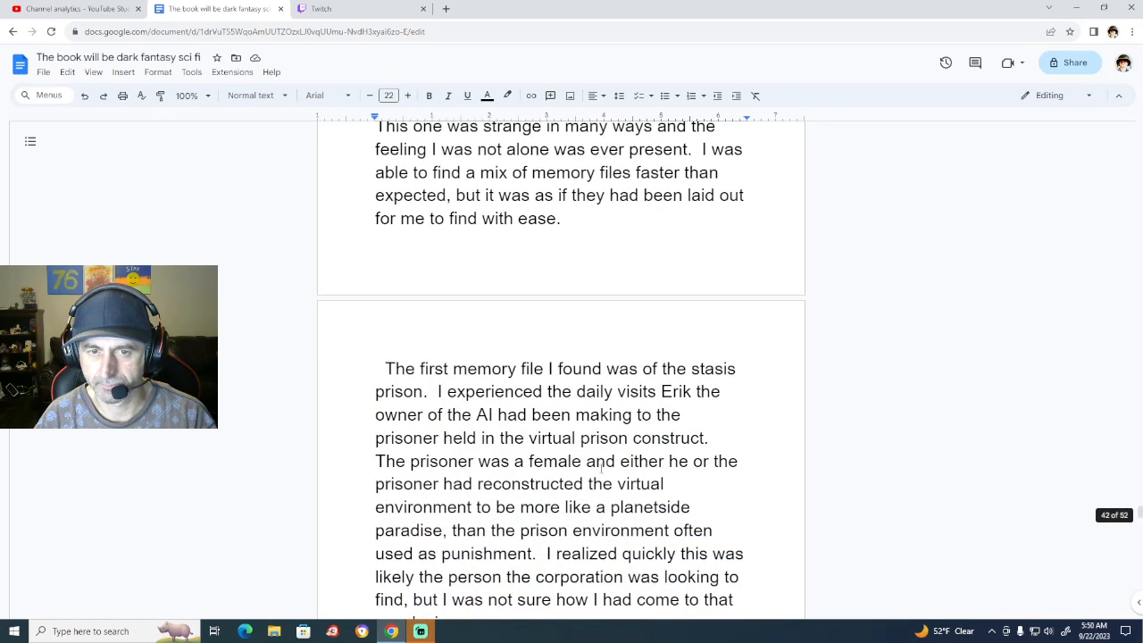
{"action": "scroll", "coordinate": [601, 468], "scroll_direction": "down", "scroll_amount": 7}
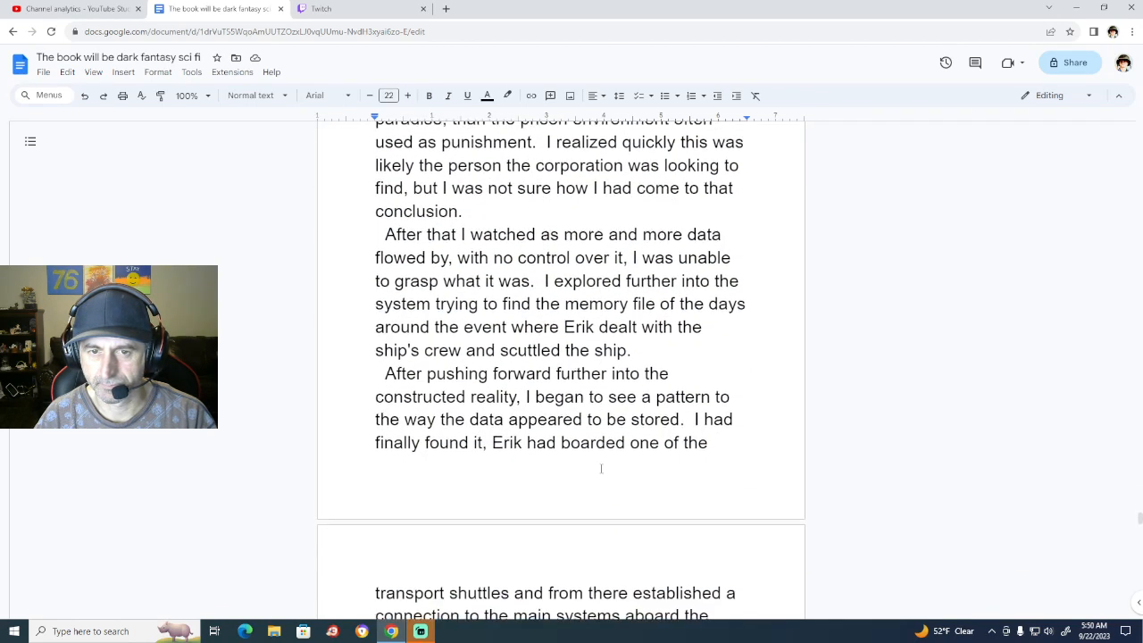
{"action": "scroll", "coordinate": [601, 468], "scroll_direction": "down", "scroll_amount": 3}
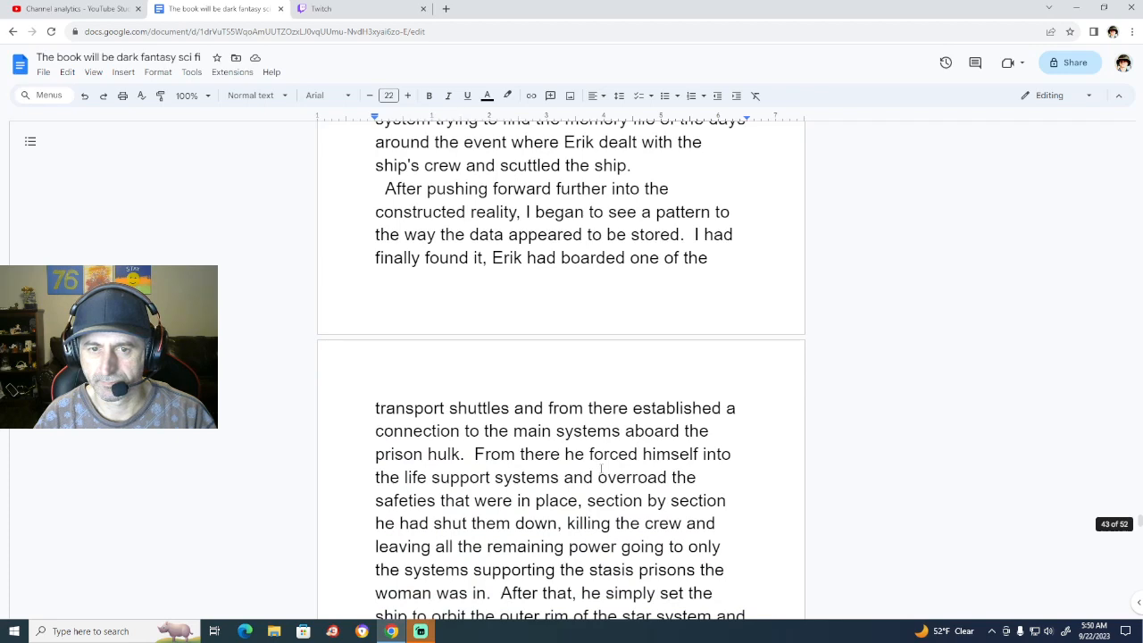
{"action": "scroll", "coordinate": [601, 468], "scroll_direction": "down", "scroll_amount": 4}
{"action": "scroll", "coordinate": [601, 468], "scroll_direction": "down", "scroll_amount": 2}
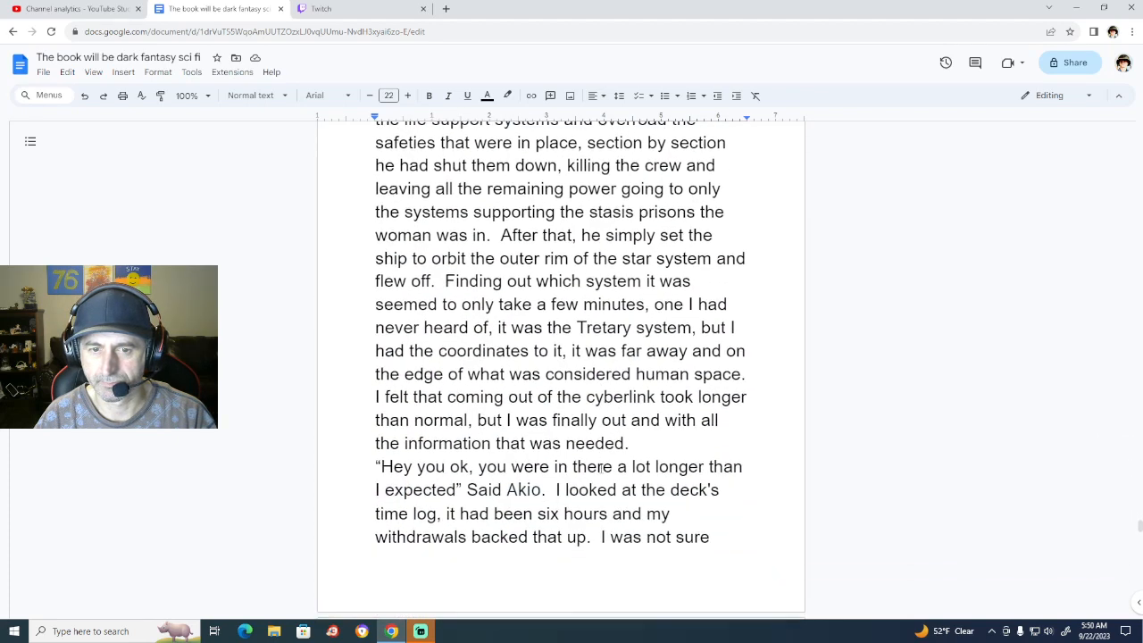
{"action": "scroll", "coordinate": [601, 468], "scroll_direction": "down", "scroll_amount": 1}
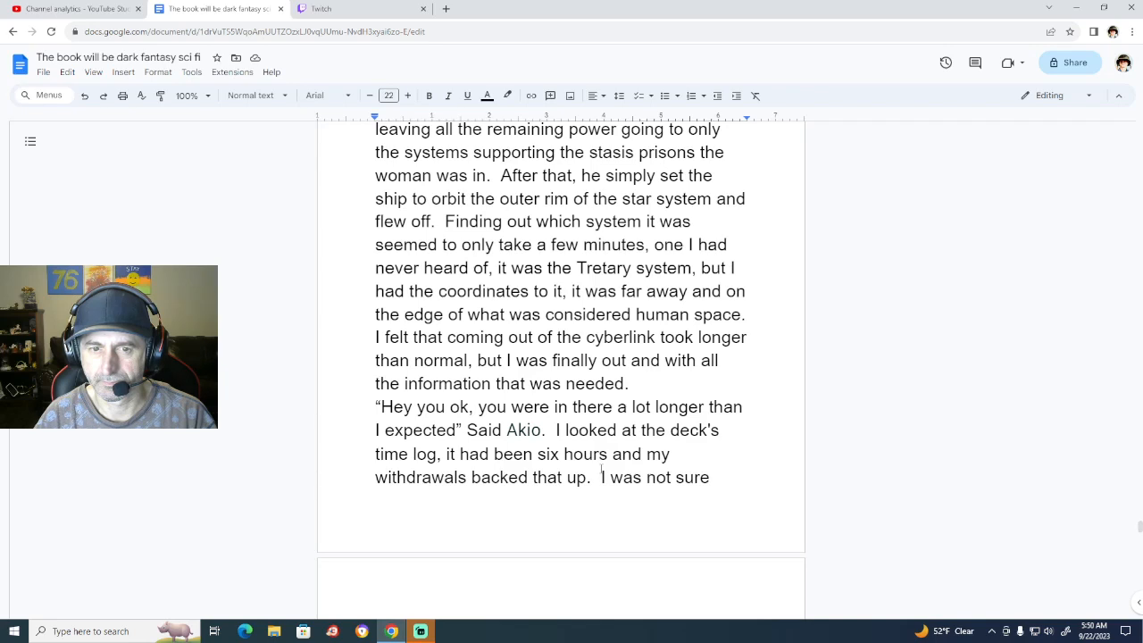
{"action": "scroll", "coordinate": [601, 468], "scroll_direction": "down", "scroll_amount": 3}
{"action": "scroll", "coordinate": [602, 465], "scroll_direction": "down", "scroll_amount": 3}
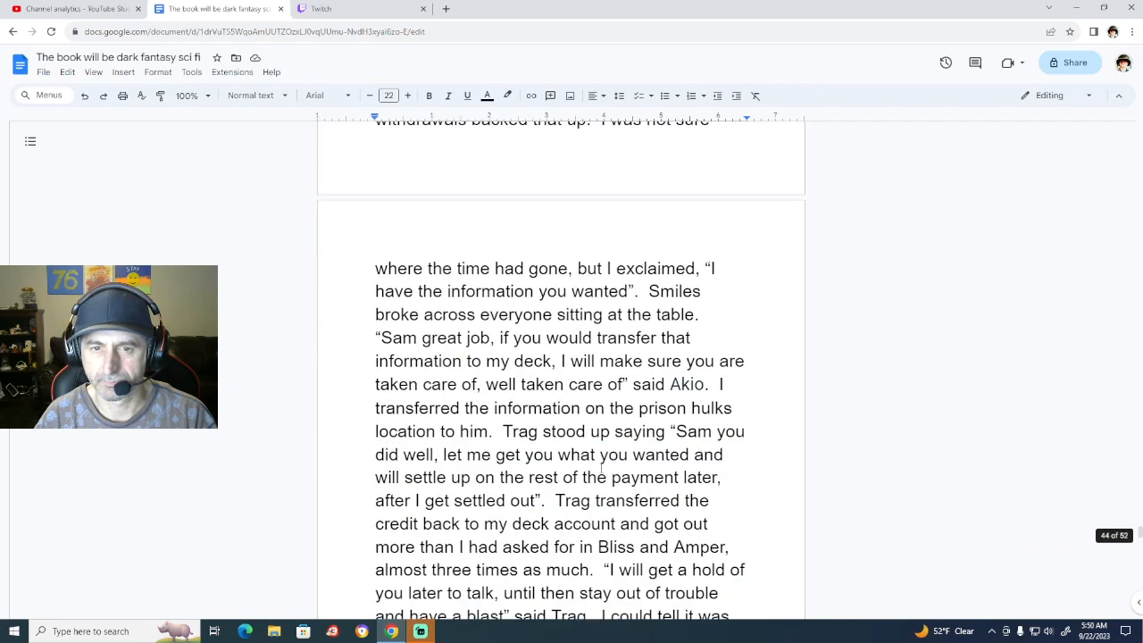
{"action": "scroll", "coordinate": [601, 468], "scroll_direction": "down", "scroll_amount": 4}
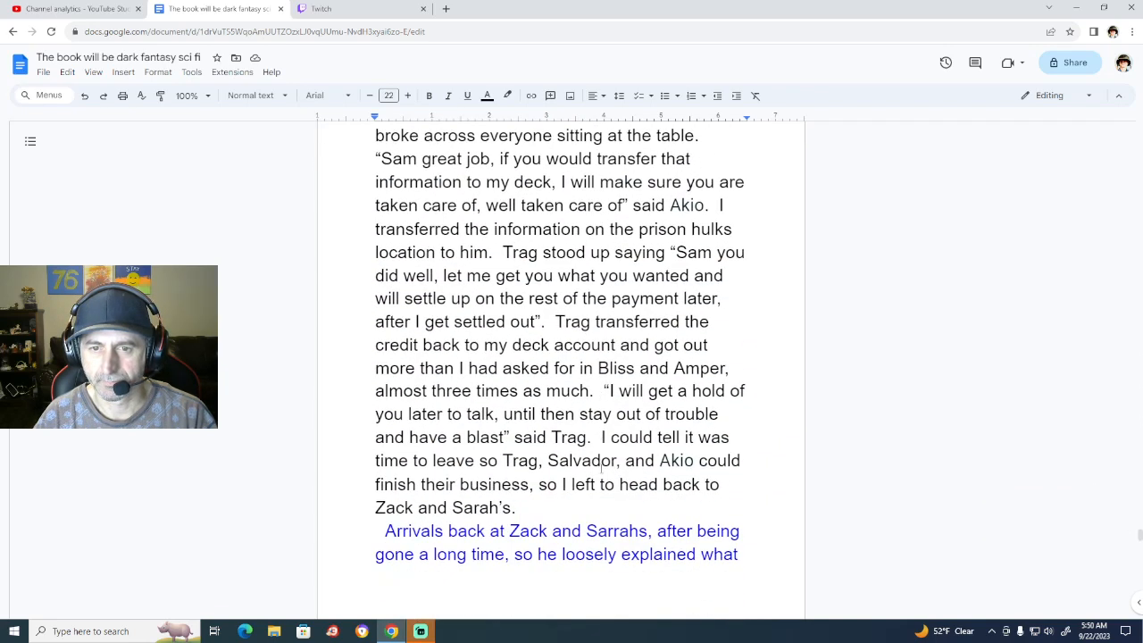
{"action": "scroll", "coordinate": [601, 468], "scroll_direction": "down", "scroll_amount": 5}
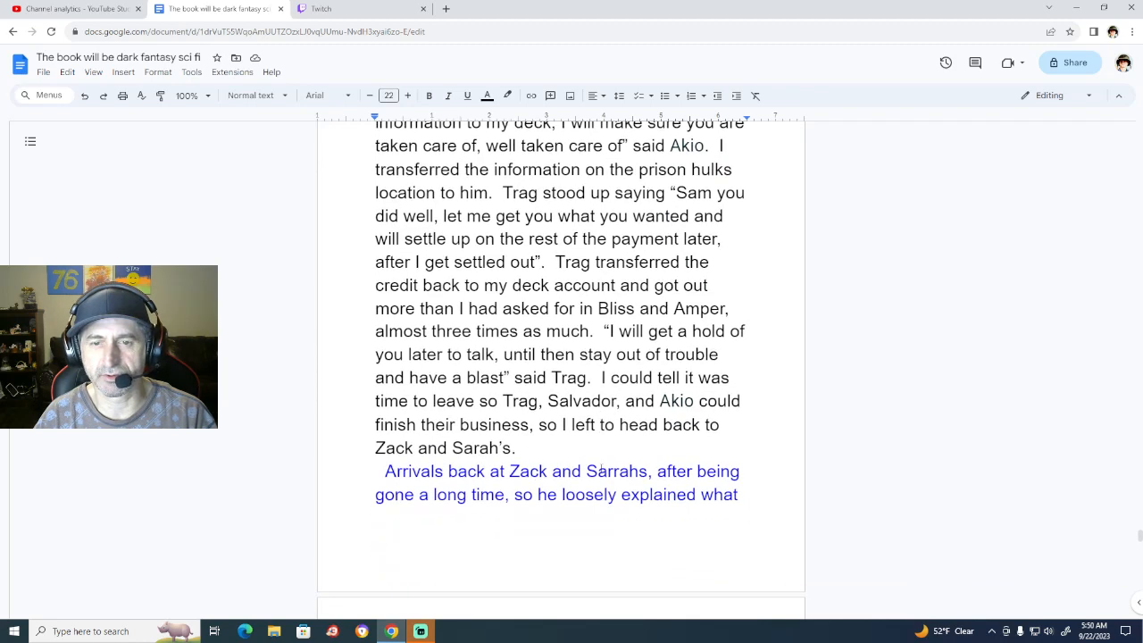
{"action": "scroll", "coordinate": [601, 468], "scroll_direction": "down", "scroll_amount": 4}
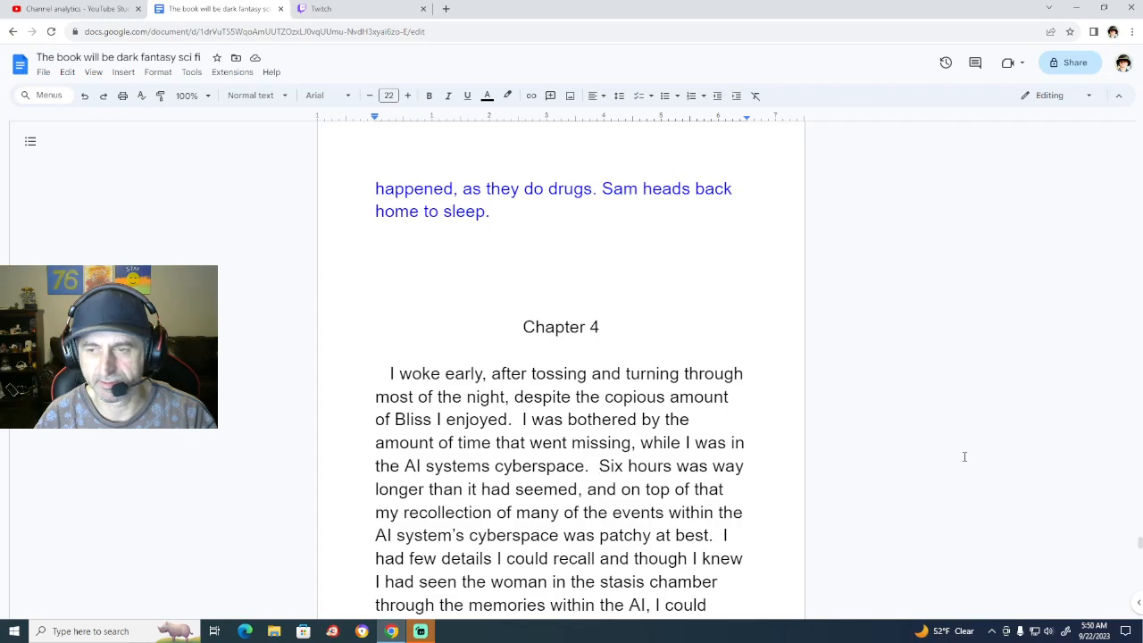
Reread Chapter 3 from its opening to Trag's explanation at the bar, looking for the corporate man's company name.
{"action": "left_click_drag", "start_coordinate": [1139, 545], "coordinate": [1126, 474]}
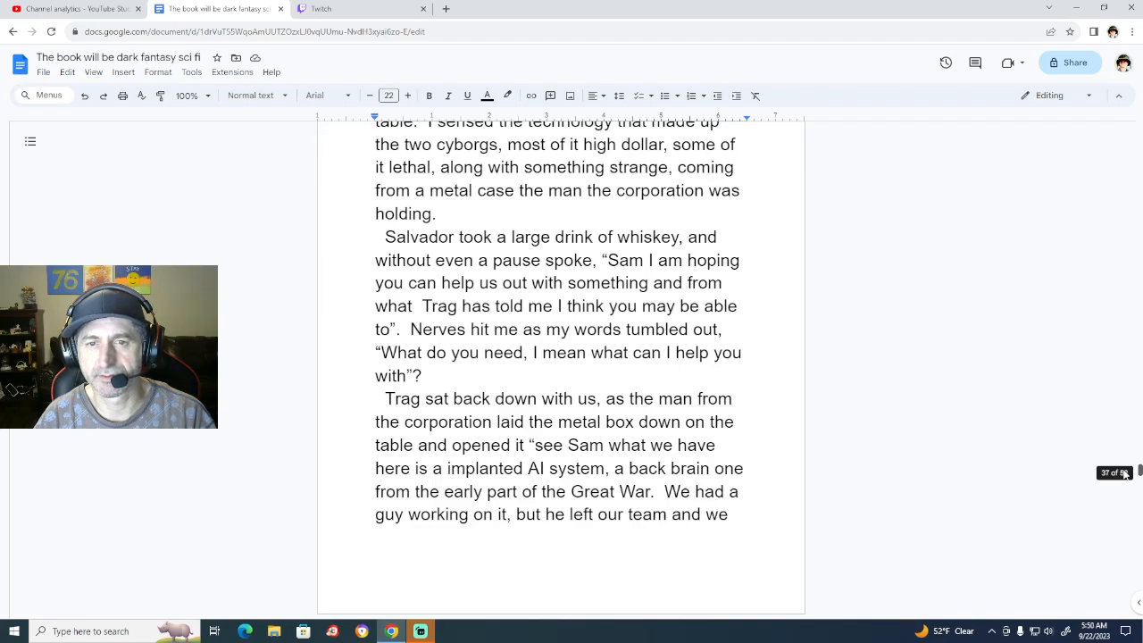
{"action": "left_click_drag", "start_coordinate": [1126, 473], "coordinate": [1124, 456]}
{"action": "scroll", "coordinate": [897, 455], "scroll_direction": "up", "scroll_amount": 7}
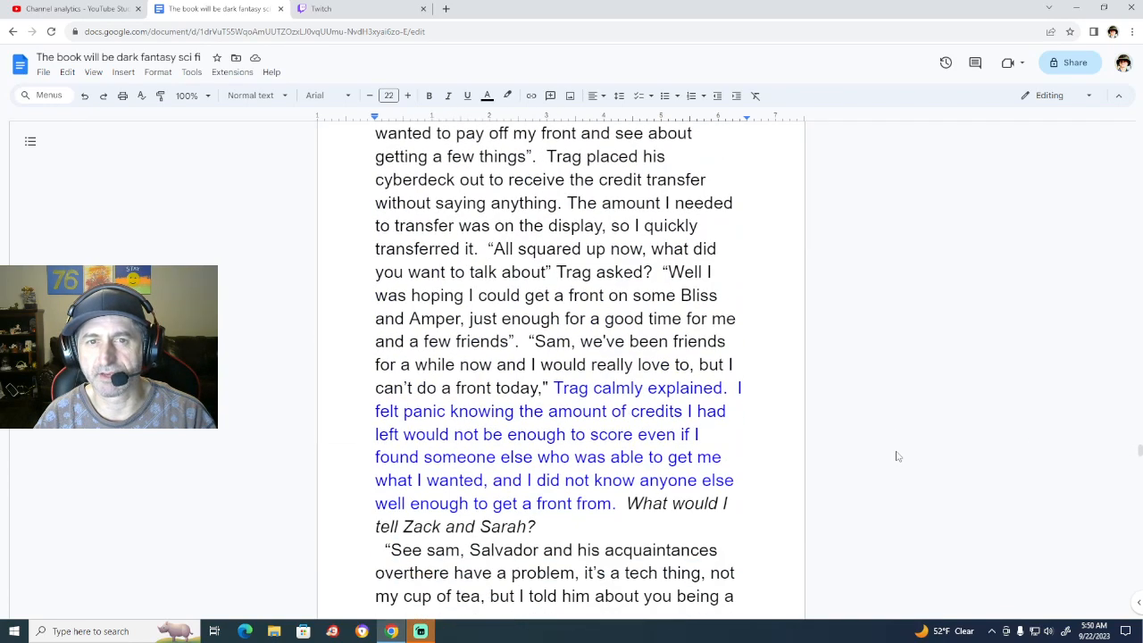
{"action": "scroll", "coordinate": [898, 455], "scroll_direction": "up", "scroll_amount": 4}
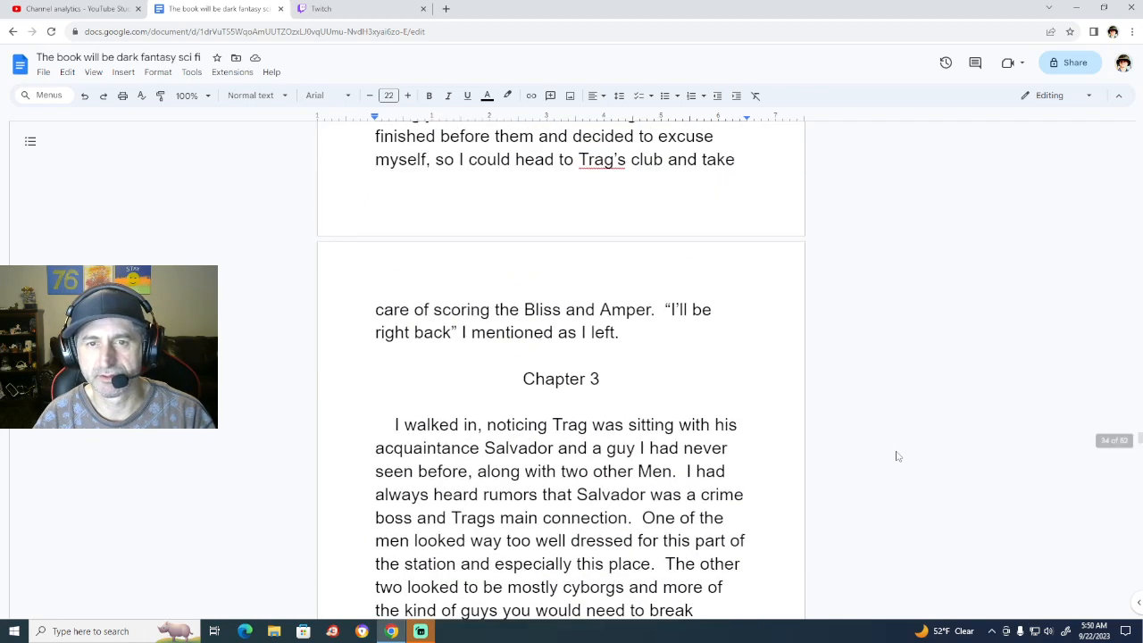
{"action": "scroll", "coordinate": [898, 455], "scroll_direction": "down", "scroll_amount": 1}
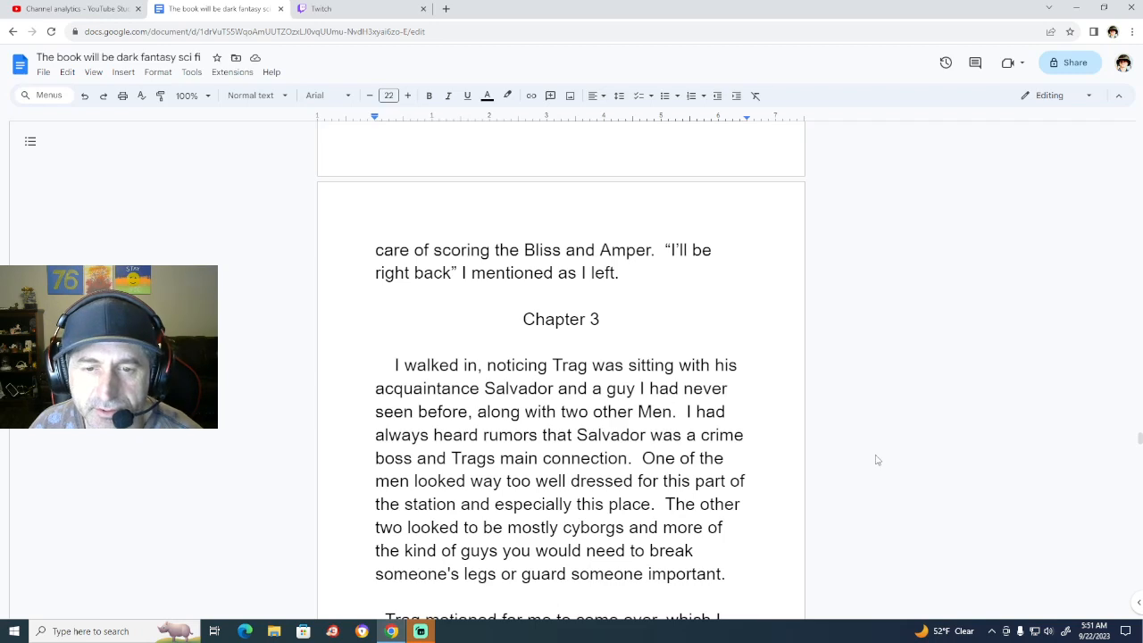
{"action": "scroll", "coordinate": [726, 464], "scroll_direction": "down", "scroll_amount": 2}
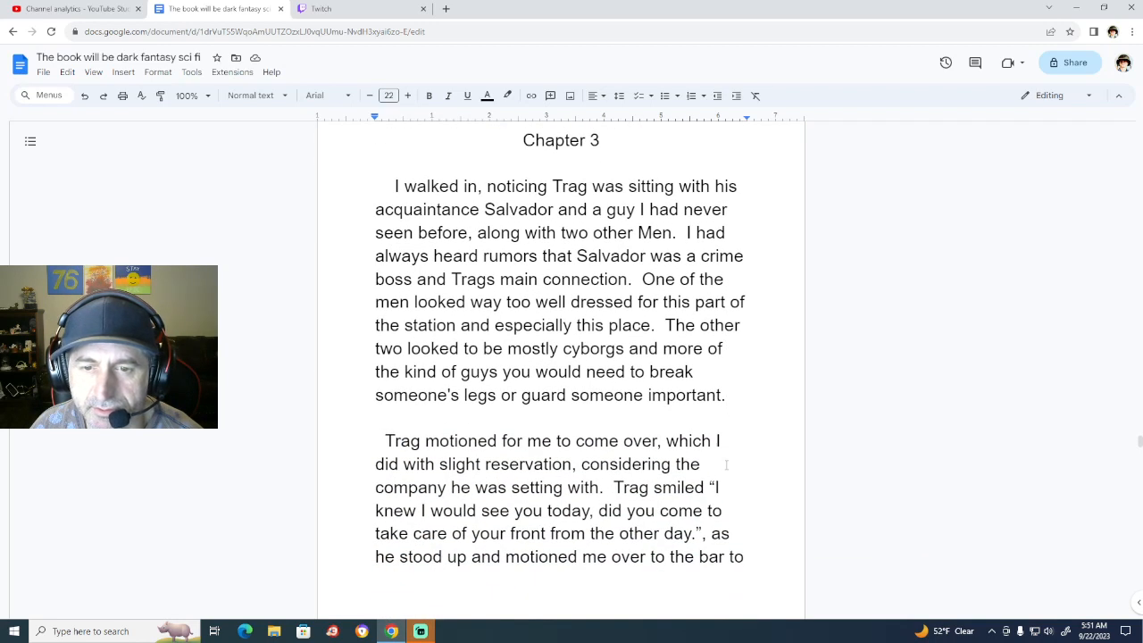
{"action": "scroll", "coordinate": [726, 464], "scroll_direction": "down", "scroll_amount": 1}
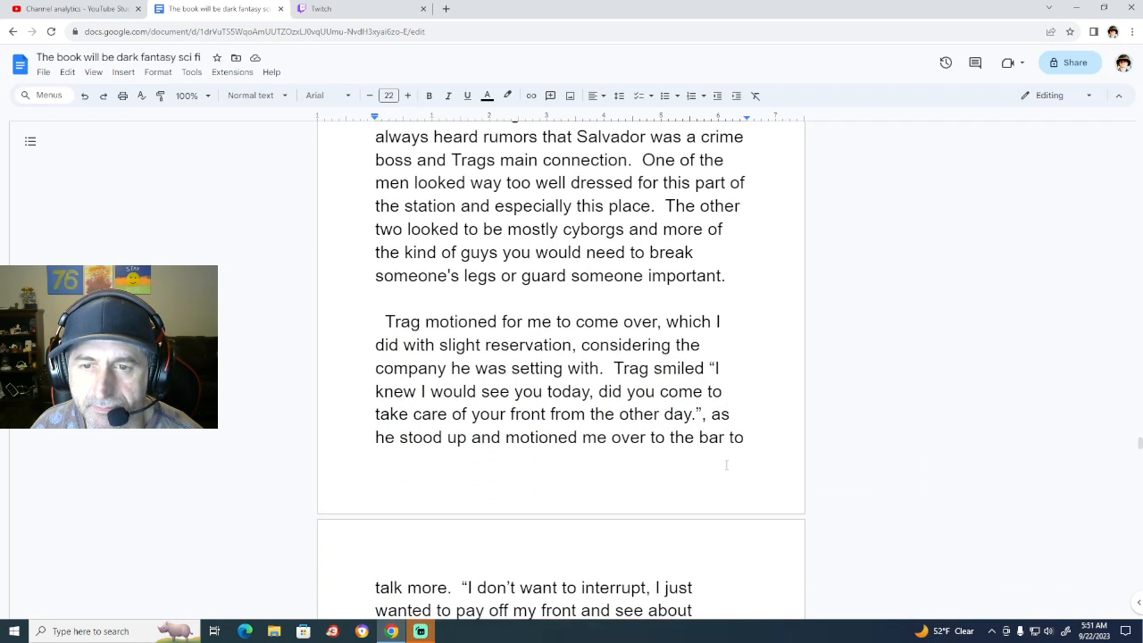
{"action": "scroll", "coordinate": [726, 465], "scroll_direction": "down", "scroll_amount": 1}
{"action": "scroll", "coordinate": [726, 465], "scroll_direction": "down", "scroll_amount": 2}
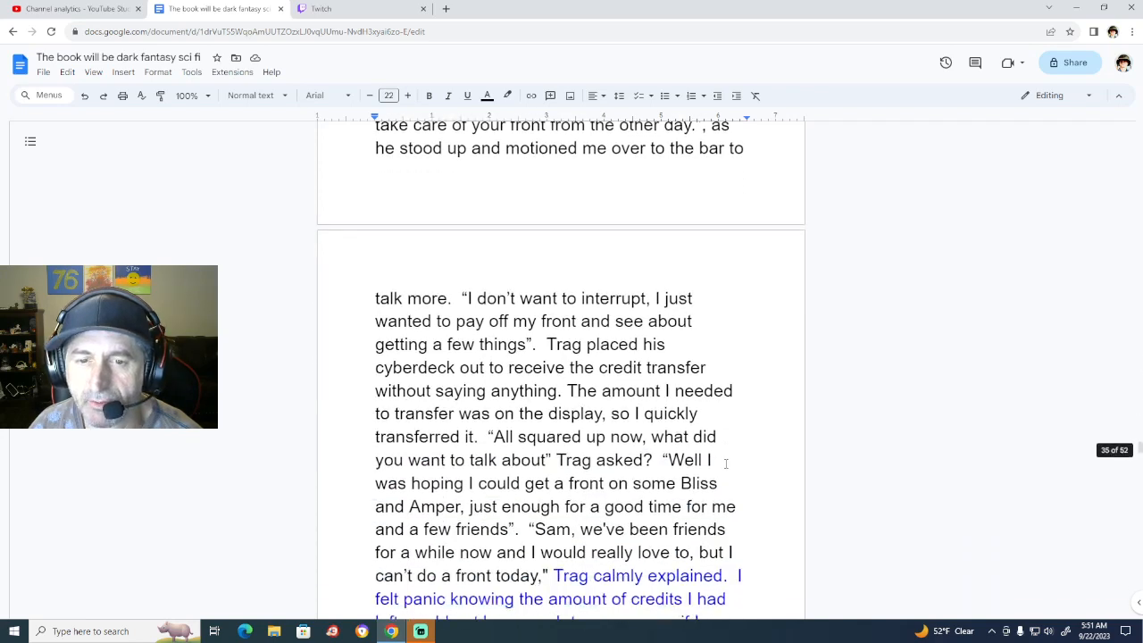
{"action": "scroll", "coordinate": [726, 464], "scroll_direction": "down", "scroll_amount": 1}
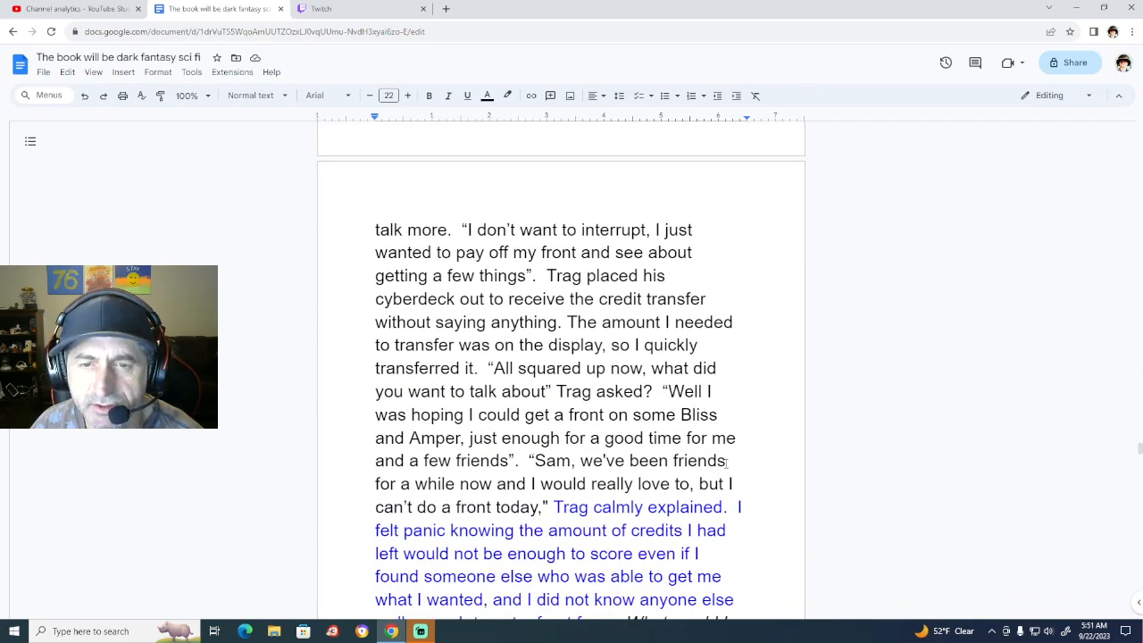
{"action": "scroll", "coordinate": [726, 465], "scroll_direction": "down", "scroll_amount": 3}
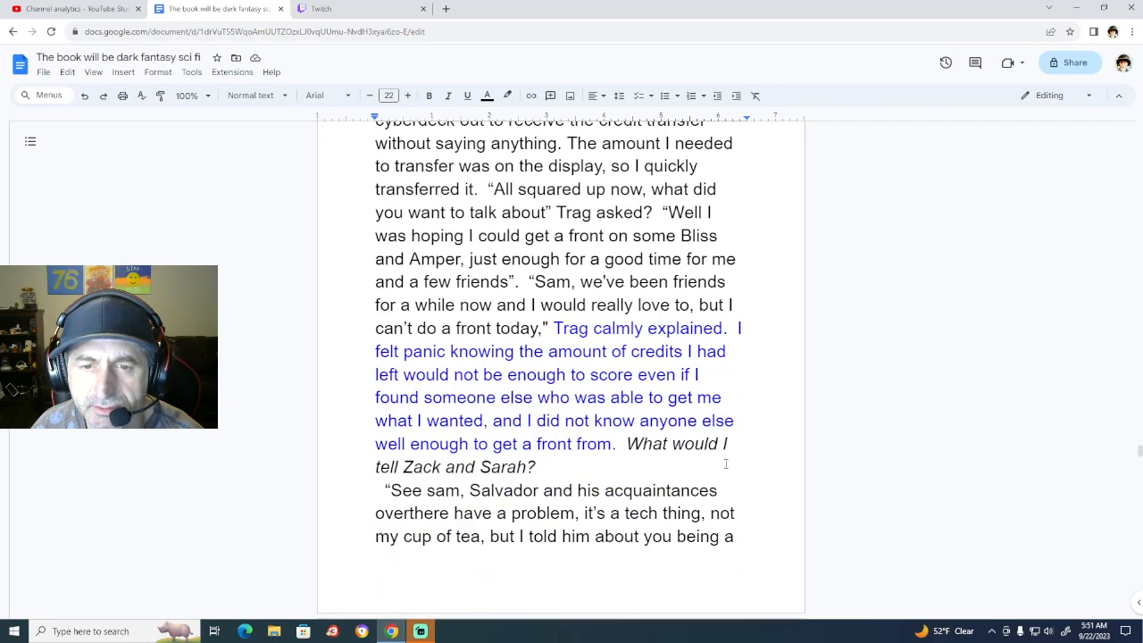
{"action": "scroll", "coordinate": [726, 464], "scroll_direction": "down", "scroll_amount": 3}
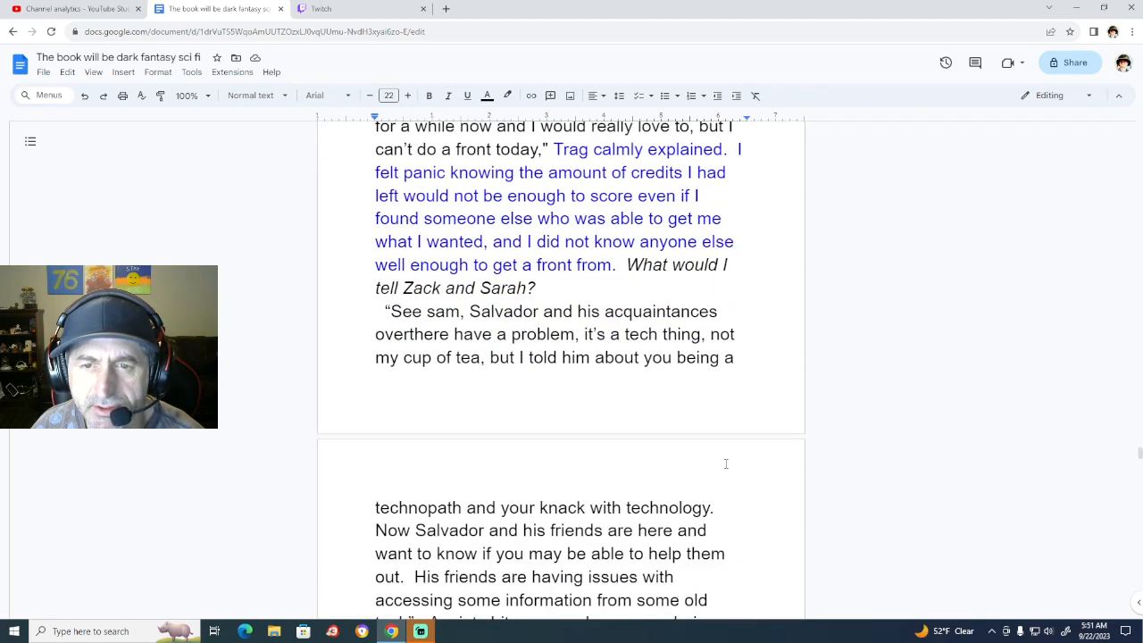
{"action": "scroll", "coordinate": [726, 465], "scroll_direction": "down", "scroll_amount": 3}
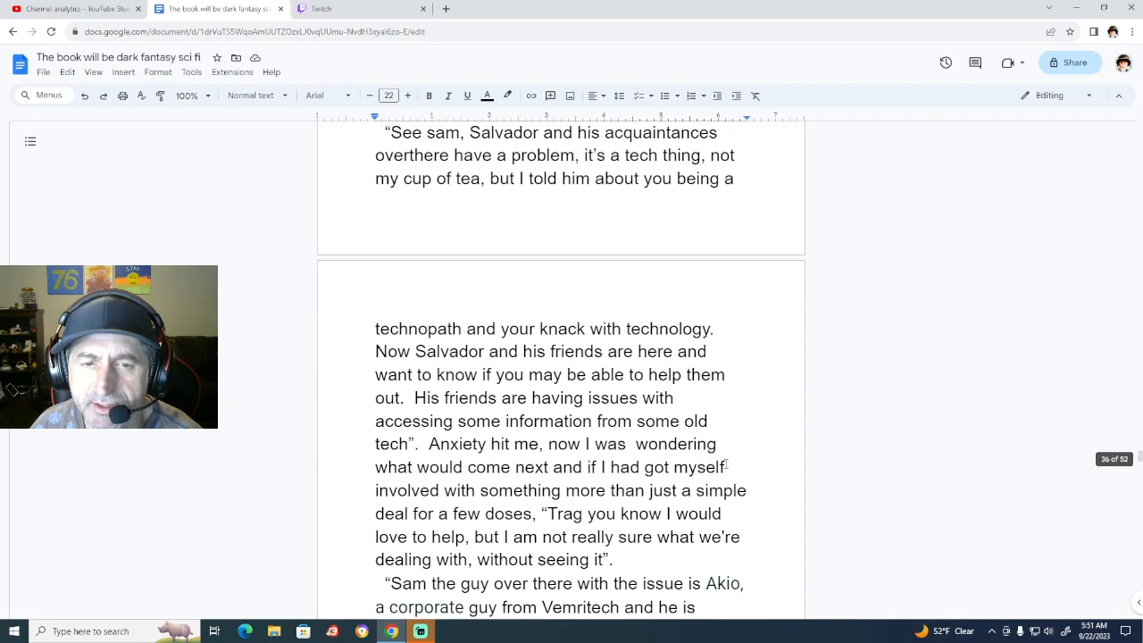
{"action": "scroll", "coordinate": [726, 464], "scroll_direction": "down", "scroll_amount": 1}
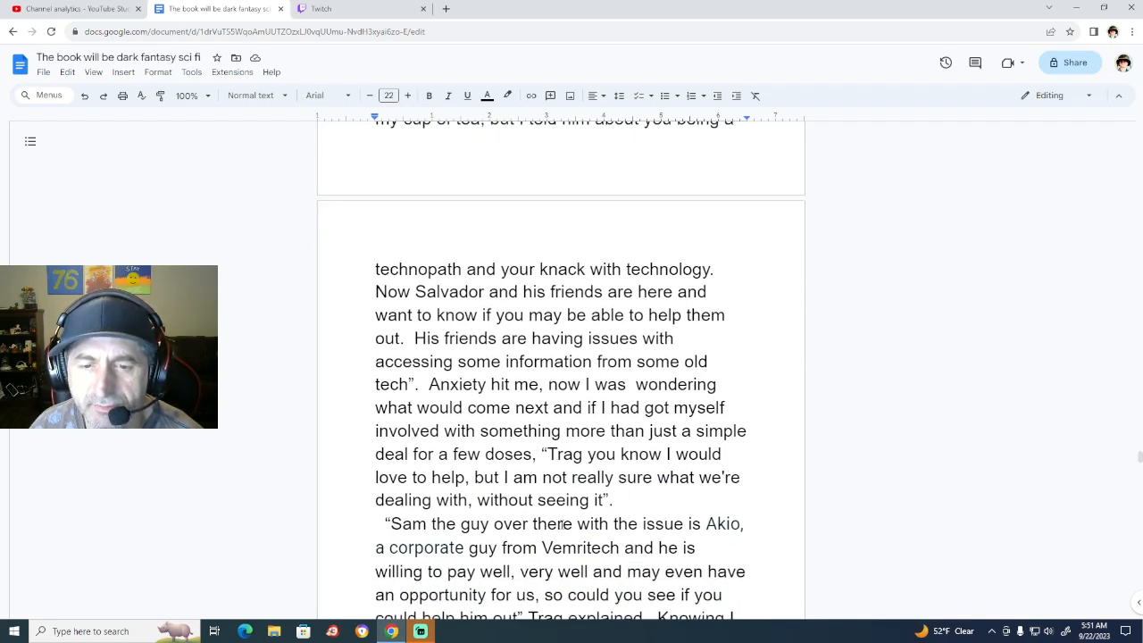
Take the company name Vemritech from Trag's explanation and continue the unfinished "The guy from" sentence in the reply to Orin with "the Vemritech".
{"action": "left_click_drag", "start_coordinate": [542, 548], "coordinate": [619, 548]}
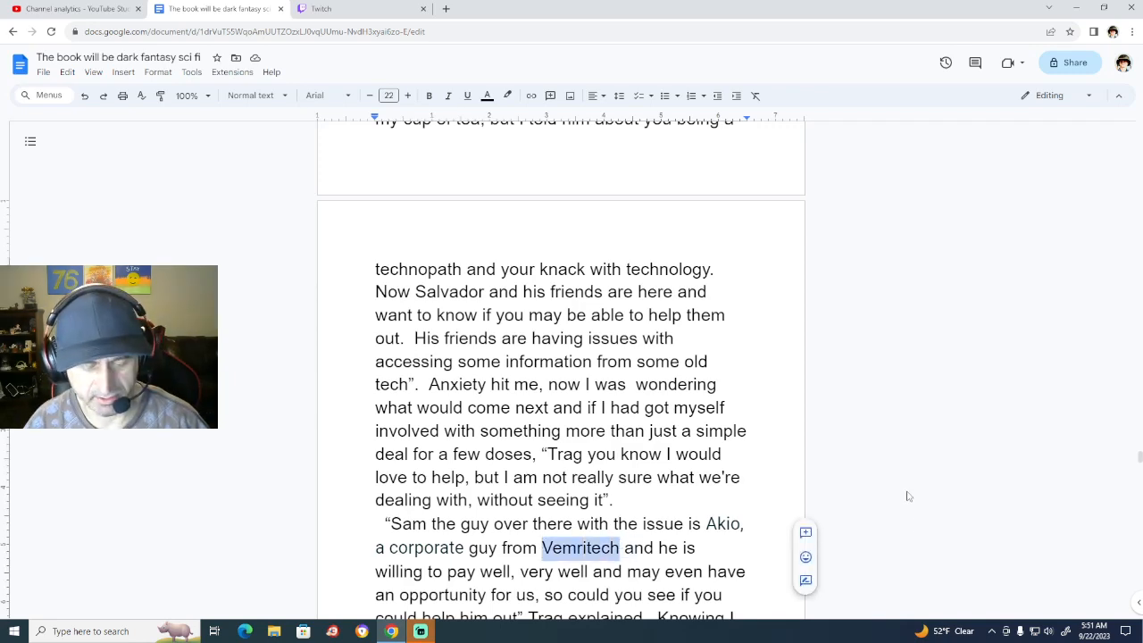
{"action": "scroll", "coordinate": [908, 496], "scroll_direction": "down", "scroll_amount": 4}
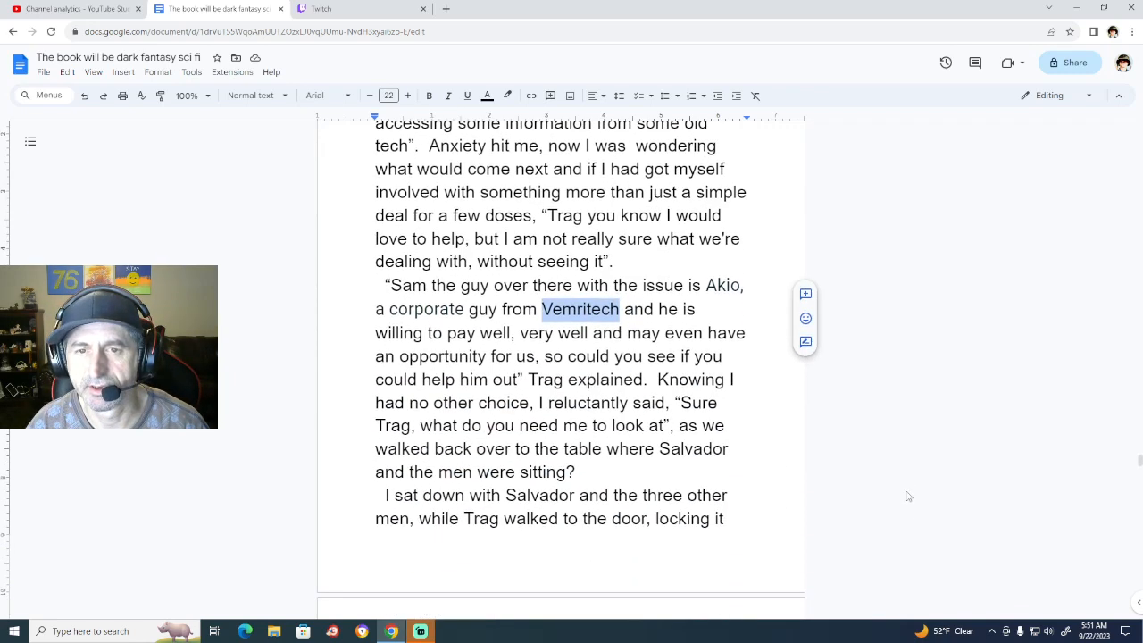
{"action": "scroll", "coordinate": [909, 497], "scroll_direction": "down", "scroll_amount": 12}
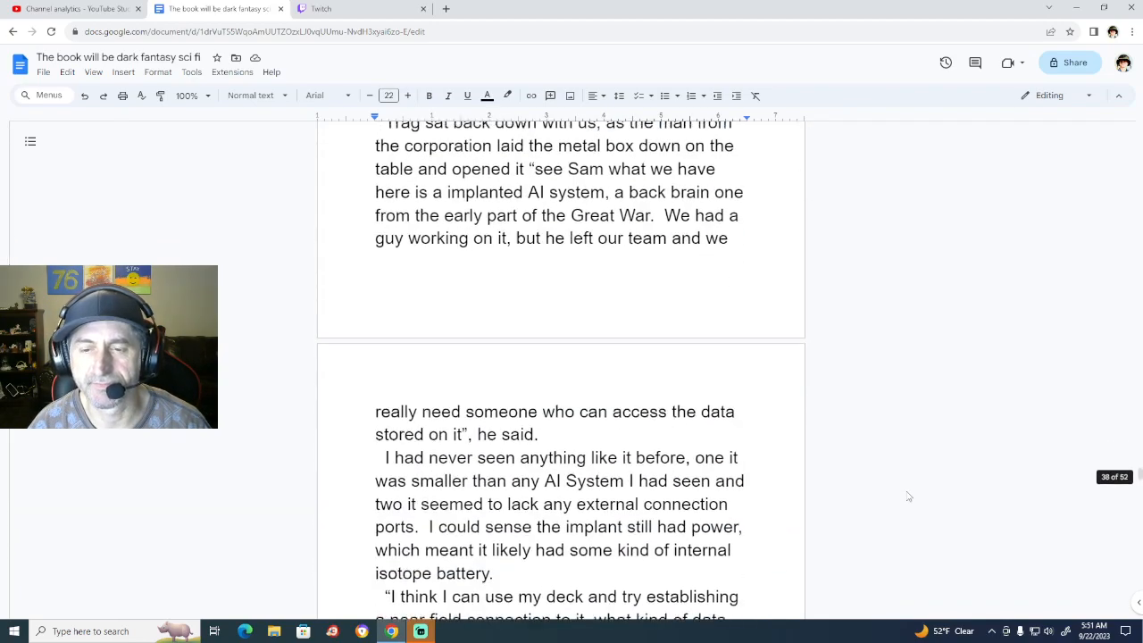
{"action": "scroll", "coordinate": [909, 496], "scroll_direction": "up", "scroll_amount": 13}
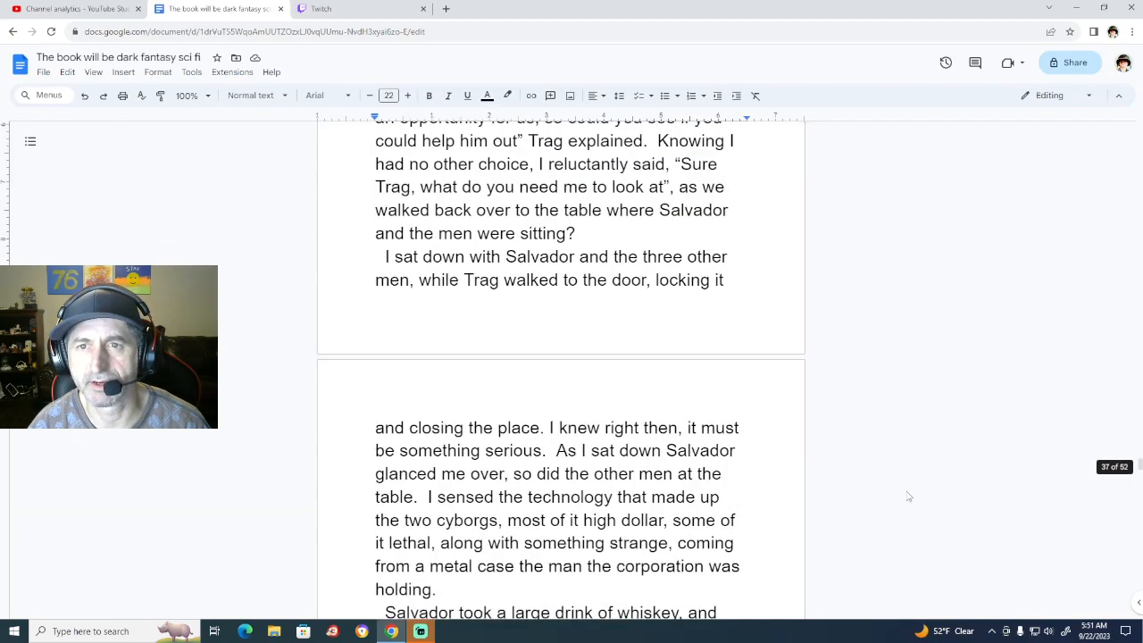
{"action": "scroll", "coordinate": [908, 497], "scroll_direction": "down", "scroll_amount": 15}
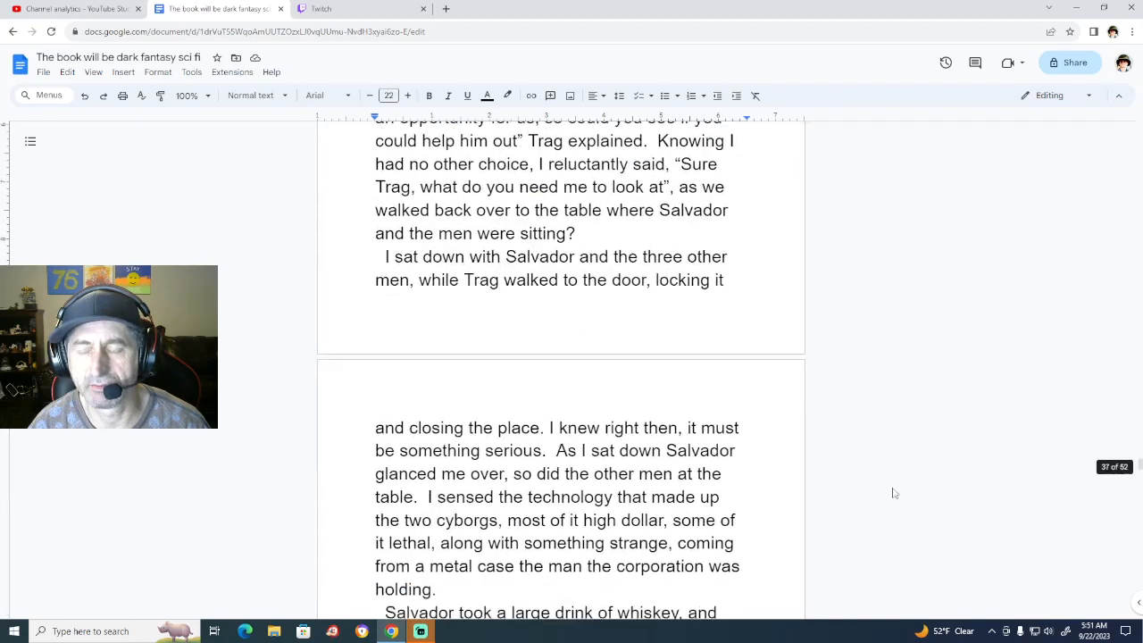
{"action": "scroll", "coordinate": [894, 493], "scroll_direction": "down", "scroll_amount": 20}
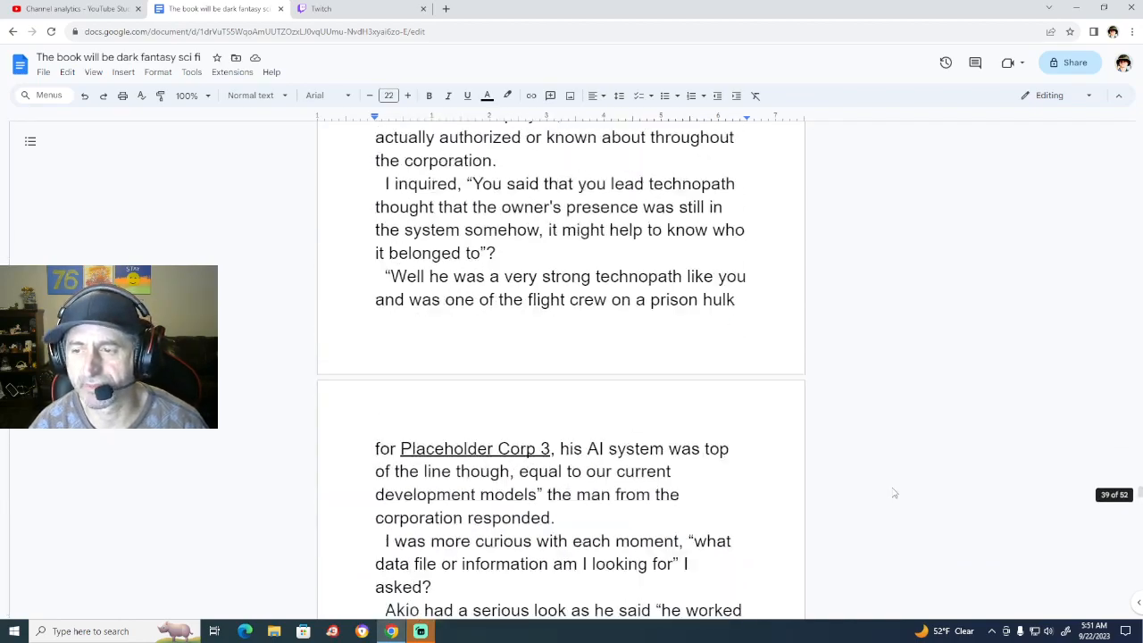
{"action": "scroll", "coordinate": [894, 493], "scroll_direction": "down", "scroll_amount": 20}
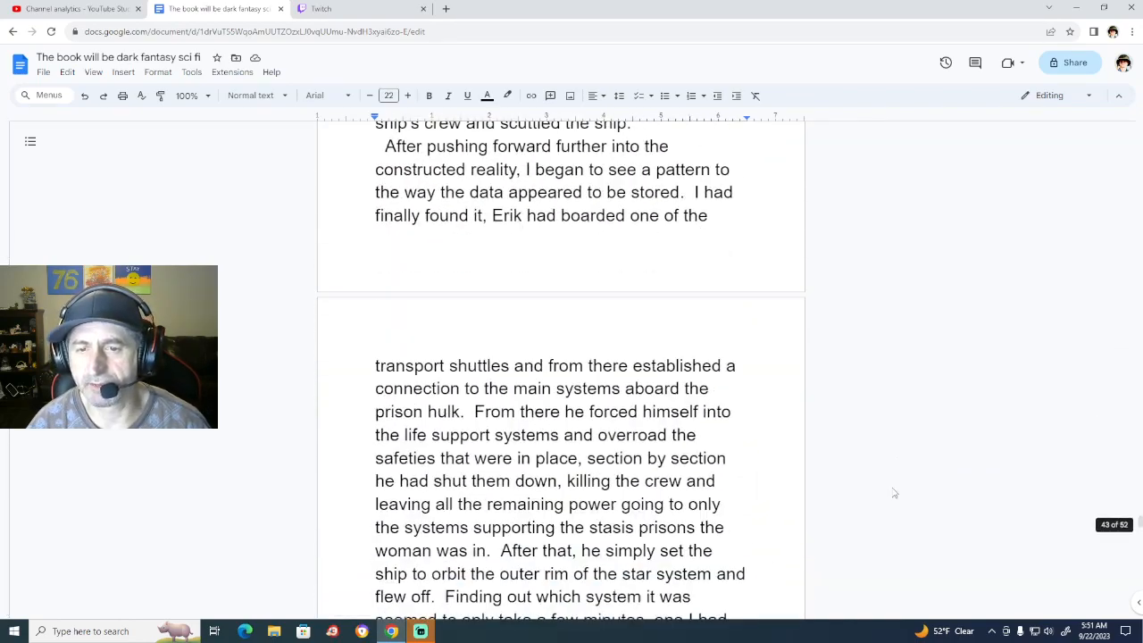
{"action": "scroll", "coordinate": [894, 493], "scroll_direction": "down", "scroll_amount": 12}
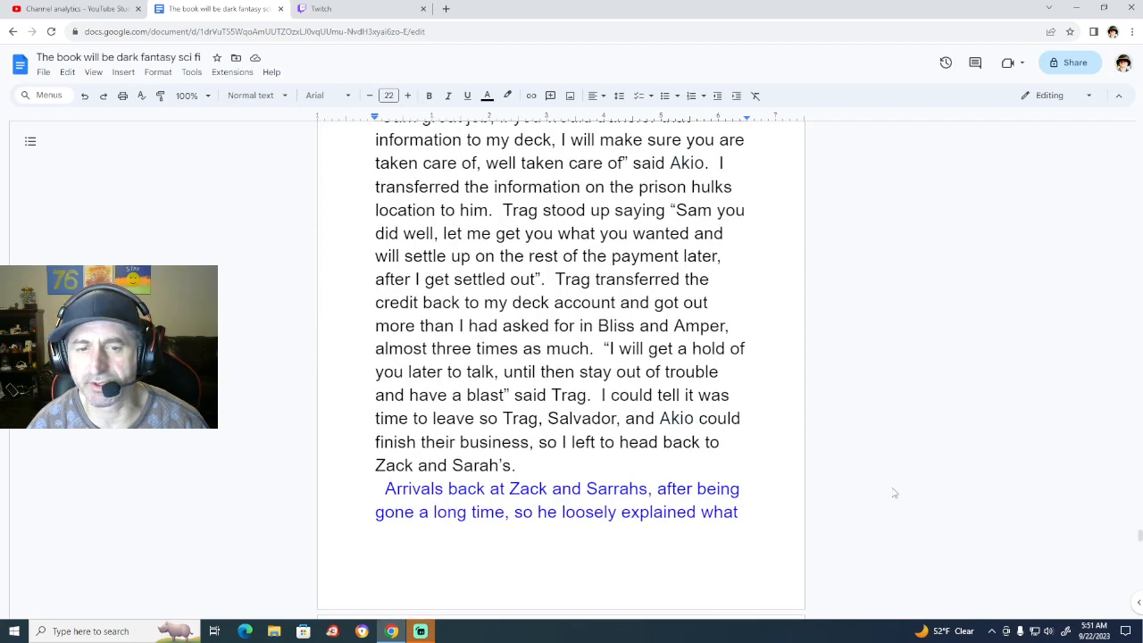
{"action": "scroll", "coordinate": [894, 493], "scroll_direction": "down", "scroll_amount": 9}
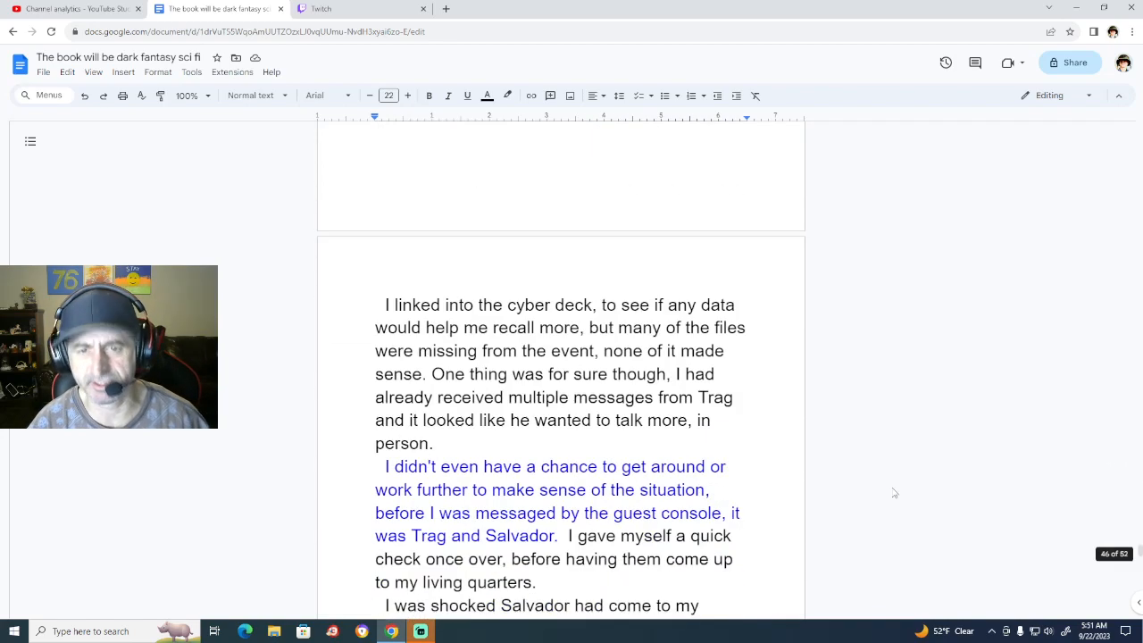
{"action": "scroll", "coordinate": [894, 493], "scroll_direction": "down", "scroll_amount": 10}
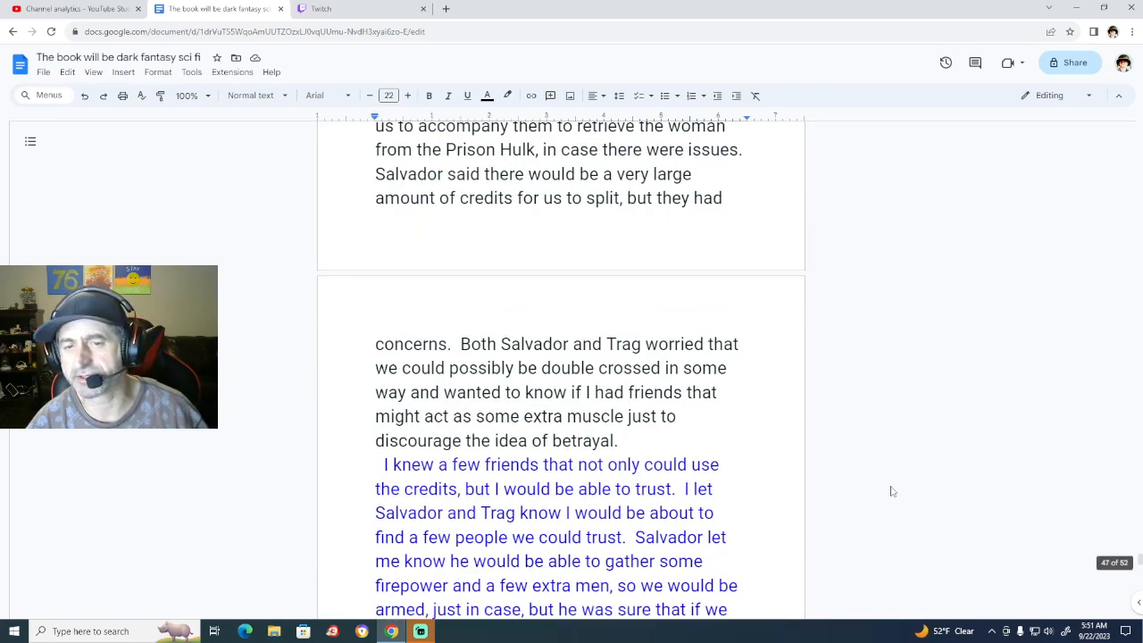
{"action": "scroll", "coordinate": [893, 491], "scroll_direction": "down", "scroll_amount": 12}
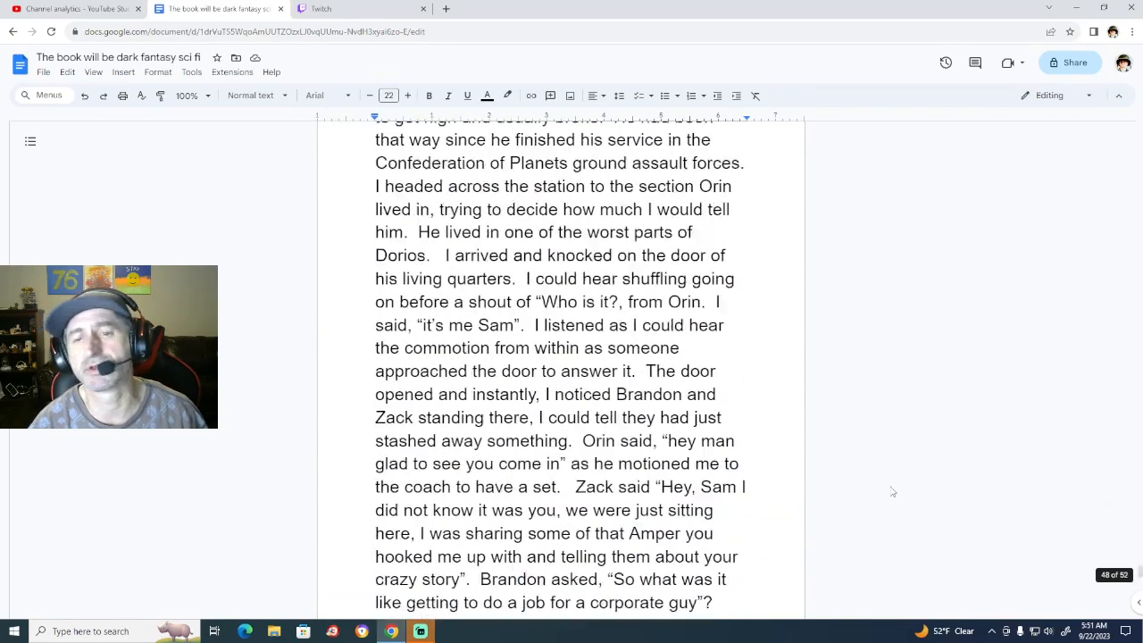
{"action": "scroll", "coordinate": [893, 487], "scroll_direction": "down", "scroll_amount": 8}
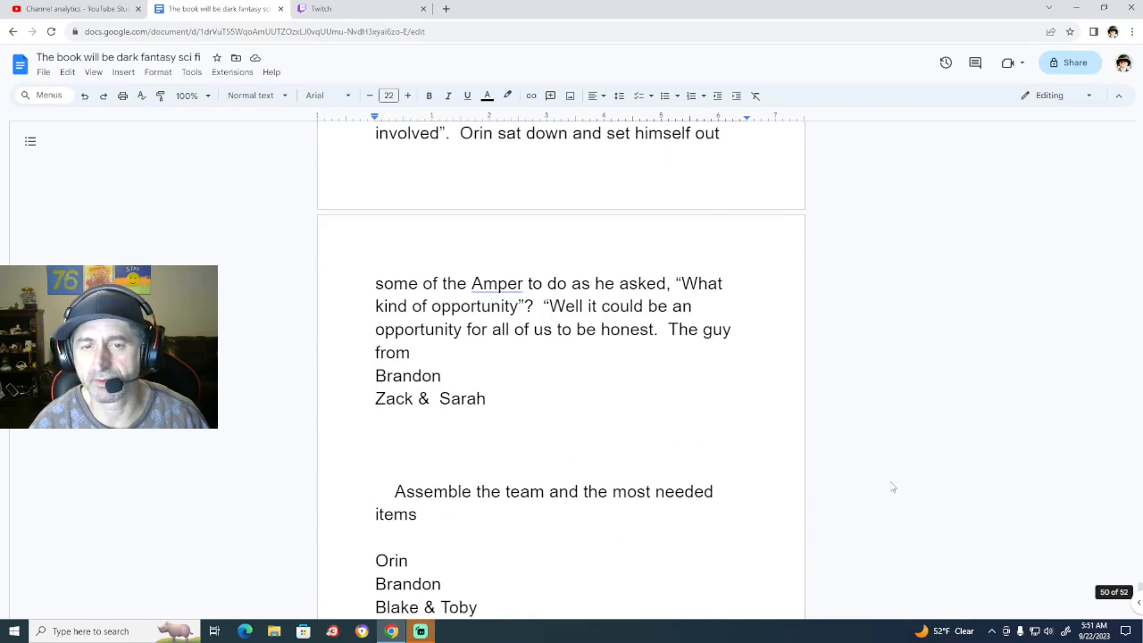
{"action": "left_click", "coordinate": [409, 352]}
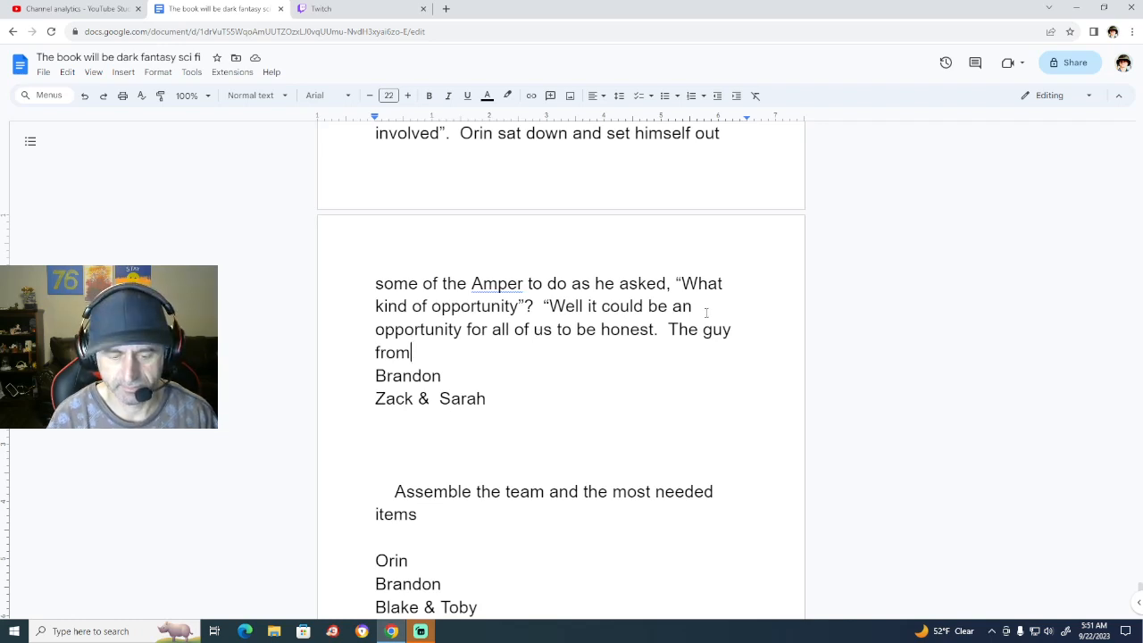
{"action": "type", "text": "the "}
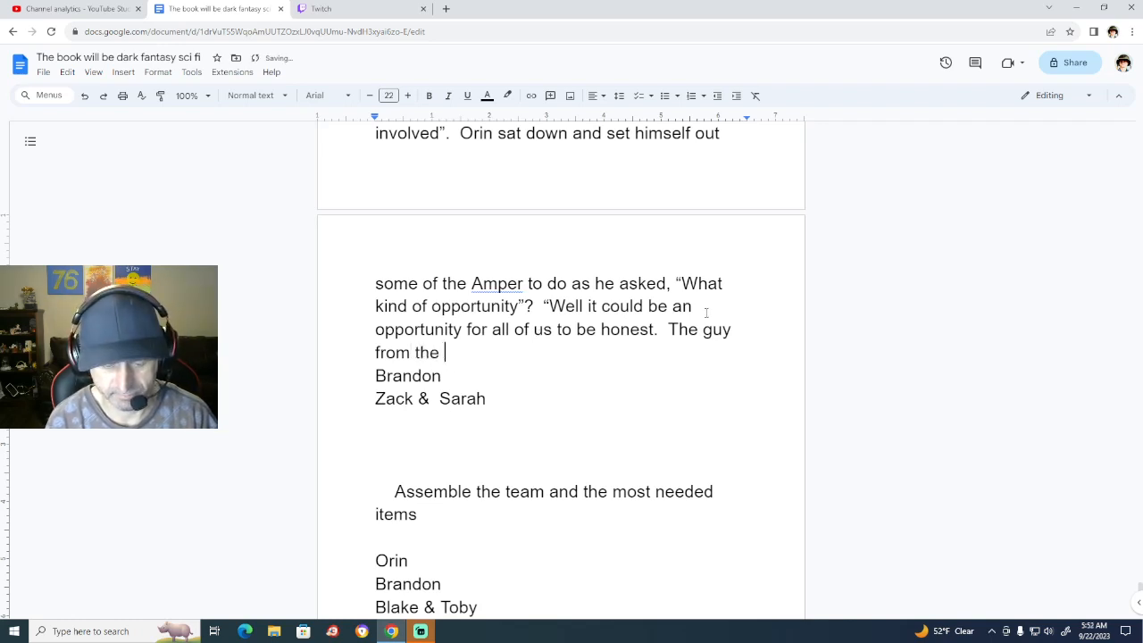
{"action": "type", "text": "Vemritech"}
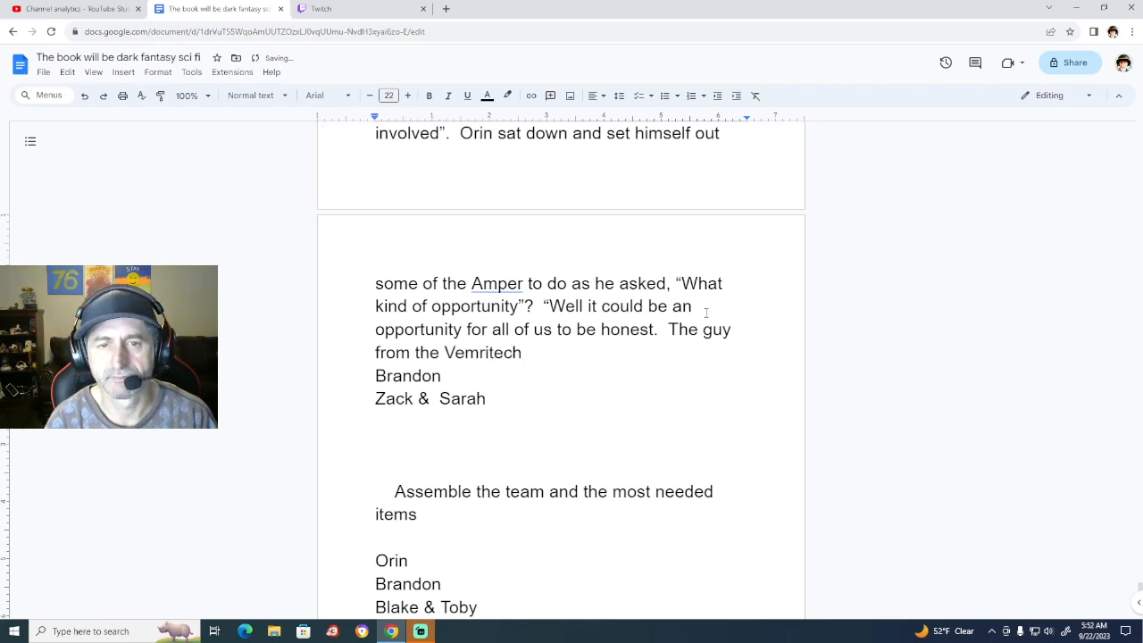
Remove the word "the" before Vemritech in the reply to Orin.
{"action": "key", "text": "Left"}
{"action": "key", "text": "Left"}
{"action": "key", "text": "Left"}
{"action": "key", "text": "Left"}
{"action": "key", "text": "Left"}
{"action": "key", "text": "Left"}
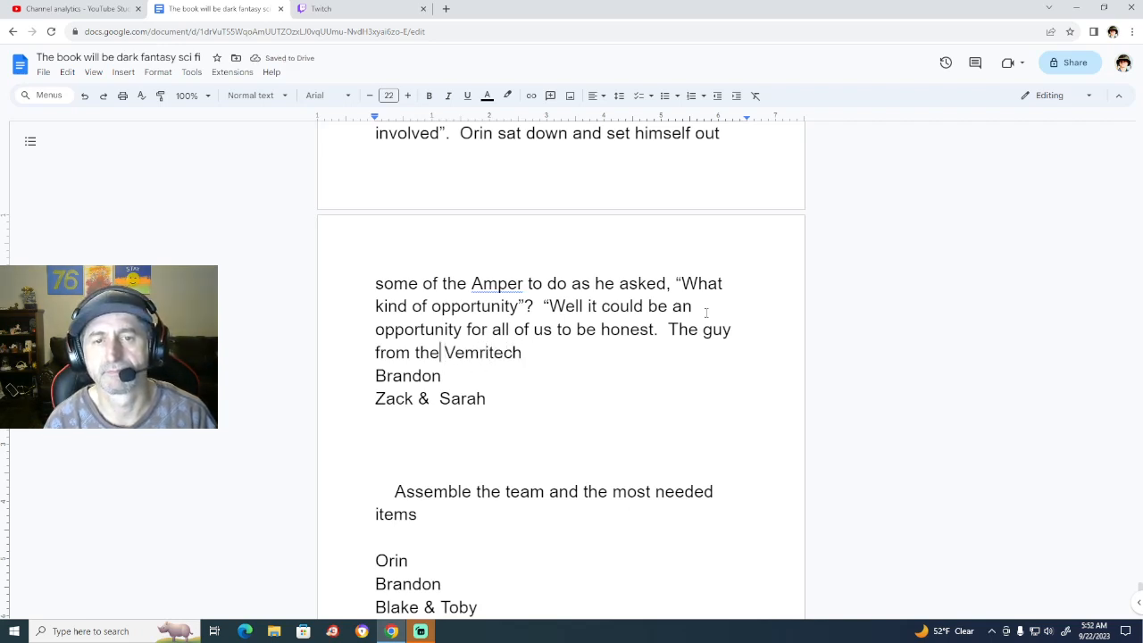
{"action": "key", "text": "Left"}
{"action": "key", "text": "Right"}
{"action": "key", "text": "BackSpace"}
{"action": "key", "text": "BackSpace"}
{"action": "key", "text": "BackSpace"}
{"action": "key", "text": "BackSpace"}
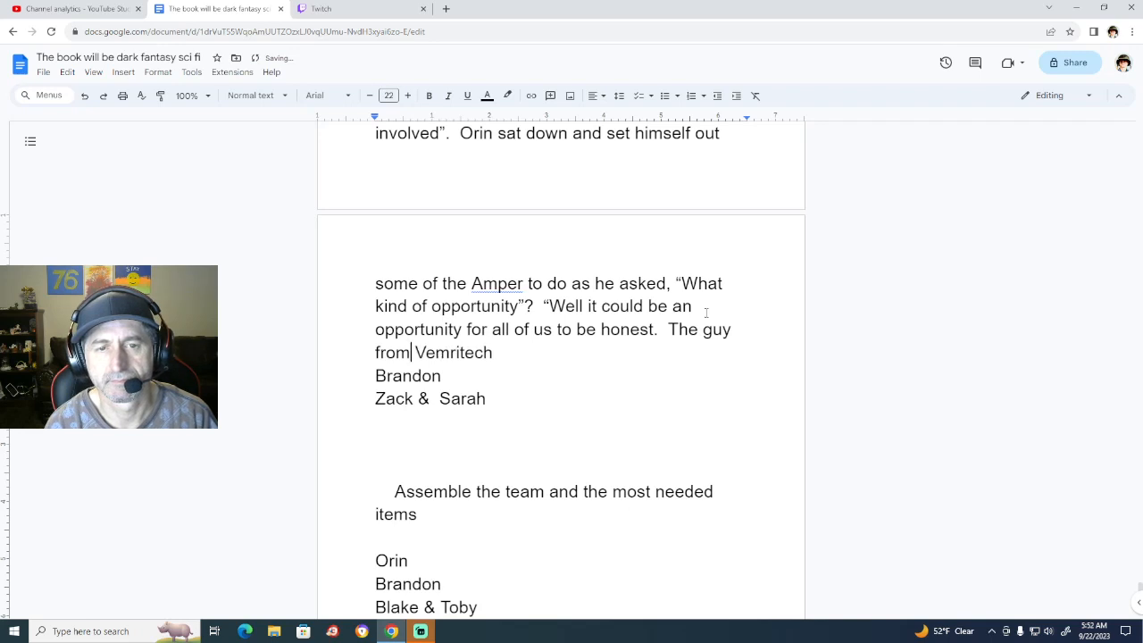
Continue the "The guy from Vemritech" sentence in the reply to Orin with "wants me to go with them".
{"action": "key", "text": "Right"}
{"action": "key", "text": "Right"}
{"action": "key", "text": "Right"}
{"action": "key", "text": "Right"}
{"action": "key", "text": "Right"}
{"action": "key", "text": "Right"}
{"action": "key", "text": "Right"}
{"action": "key", "text": "Right"}
{"action": "key", "text": "Right"}
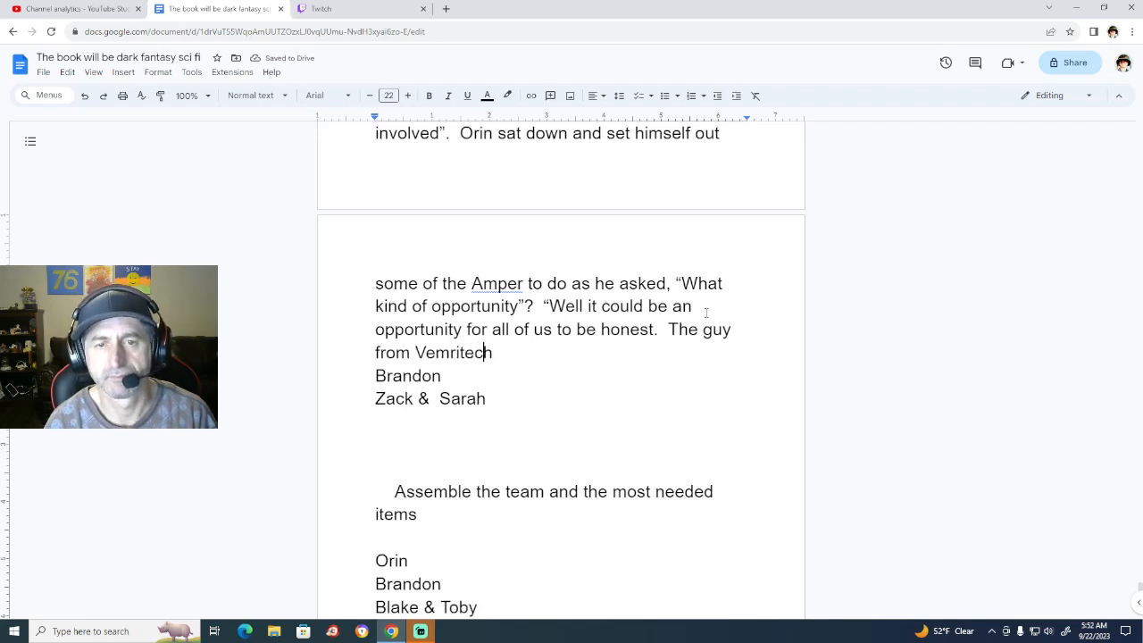
{"action": "key", "text": "Right"}
{"action": "type", "text": "want"}
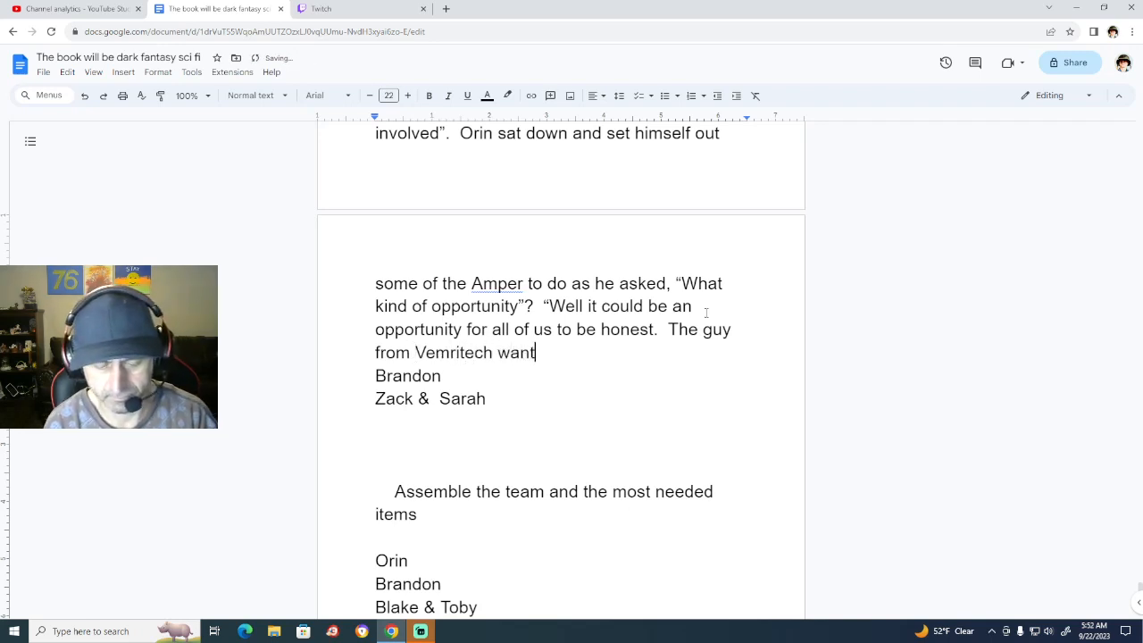
{"action": "type", "text": "s me "}
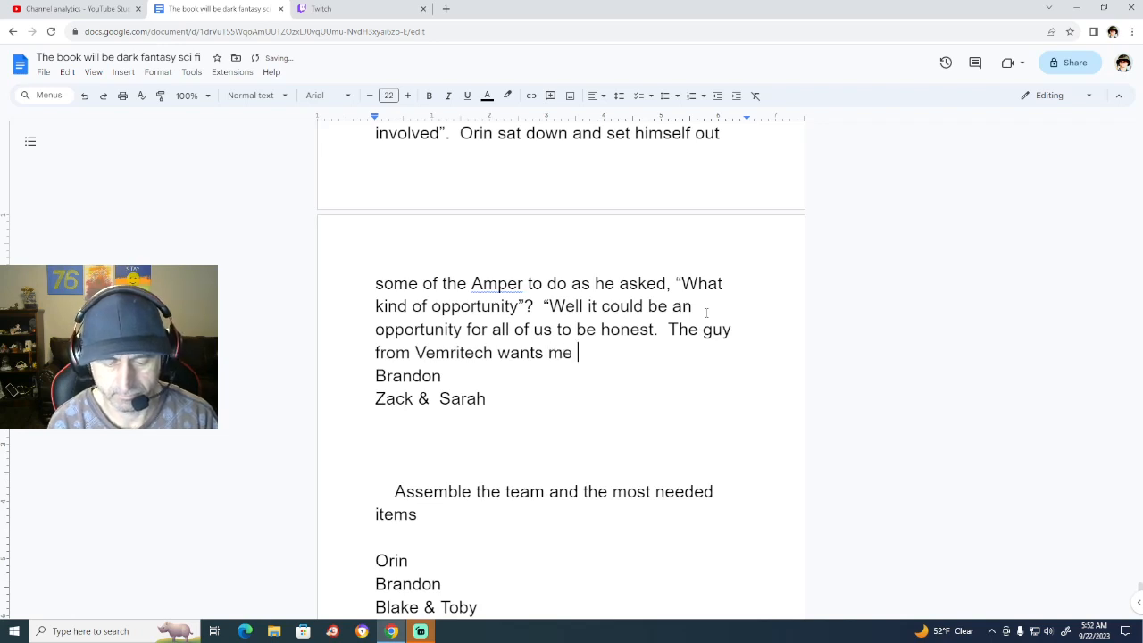
{"action": "type", "text": "to go w"}
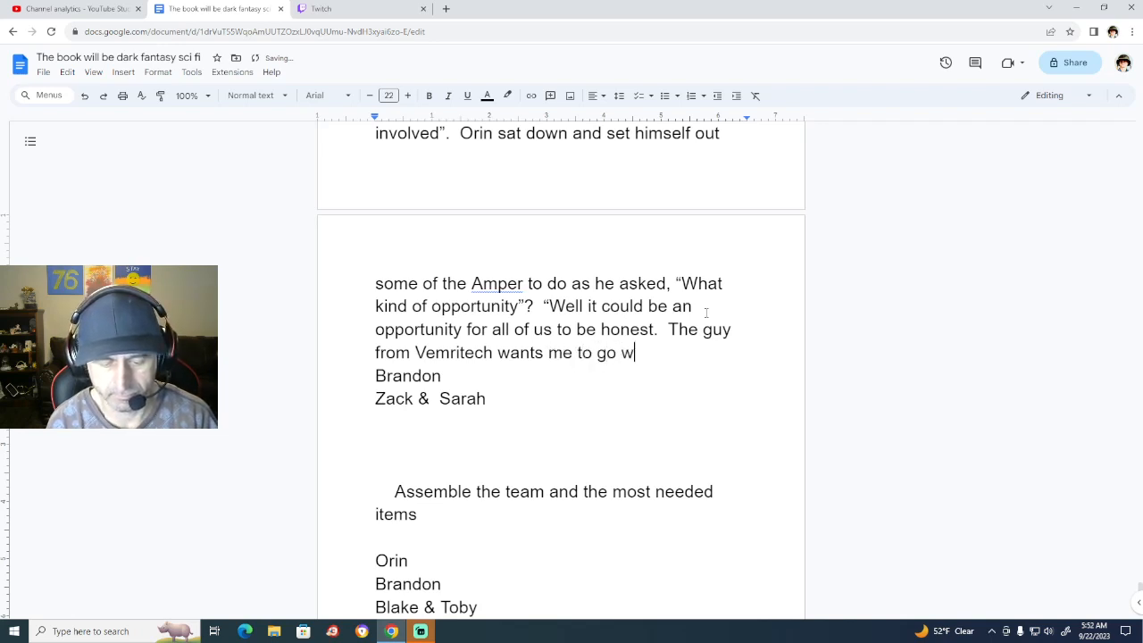
{"action": "type", "text": "ith them "}
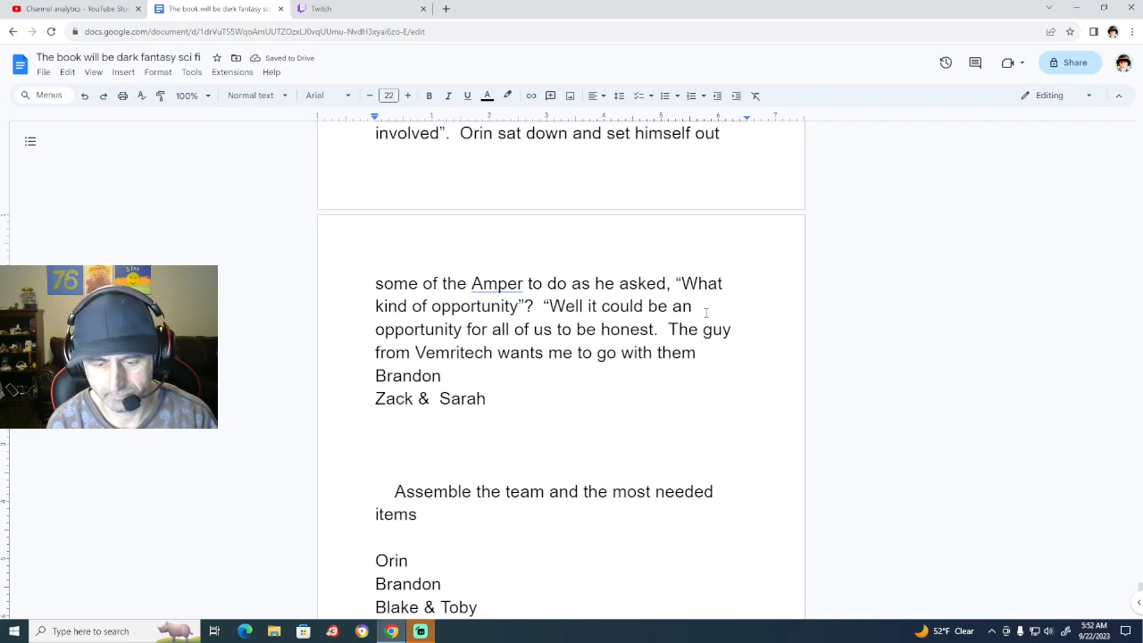
Finish the Vemritech sentence with "in case they need more help on anything.", accepting the suggested spelling correction for "incase".
{"action": "type", "text": "incase t"}
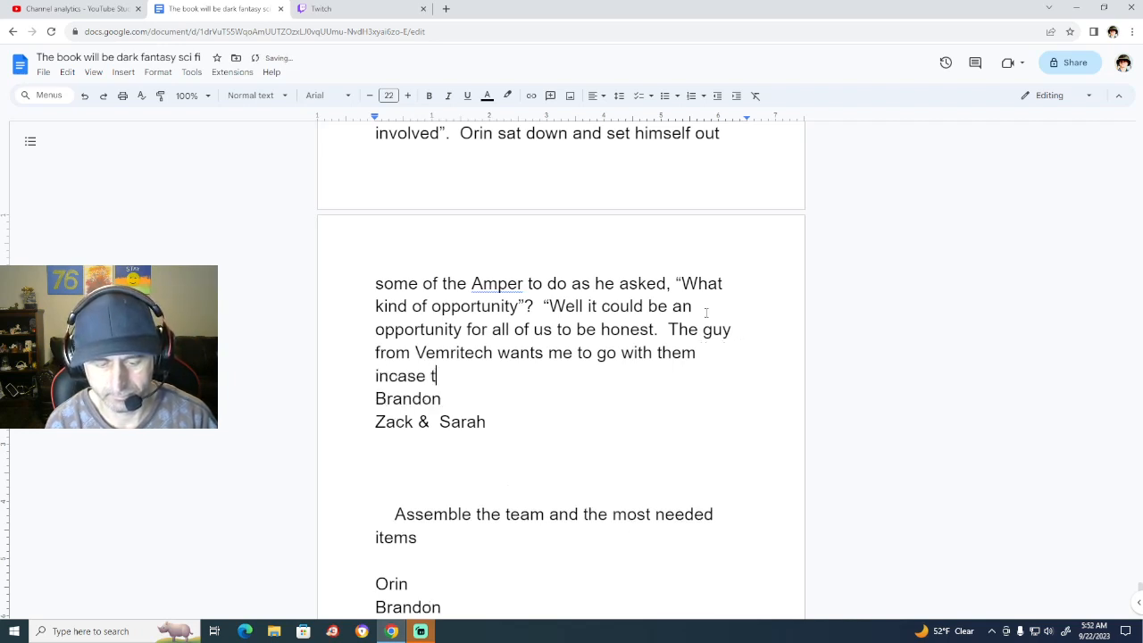
{"action": "type", "text": "hey need "}
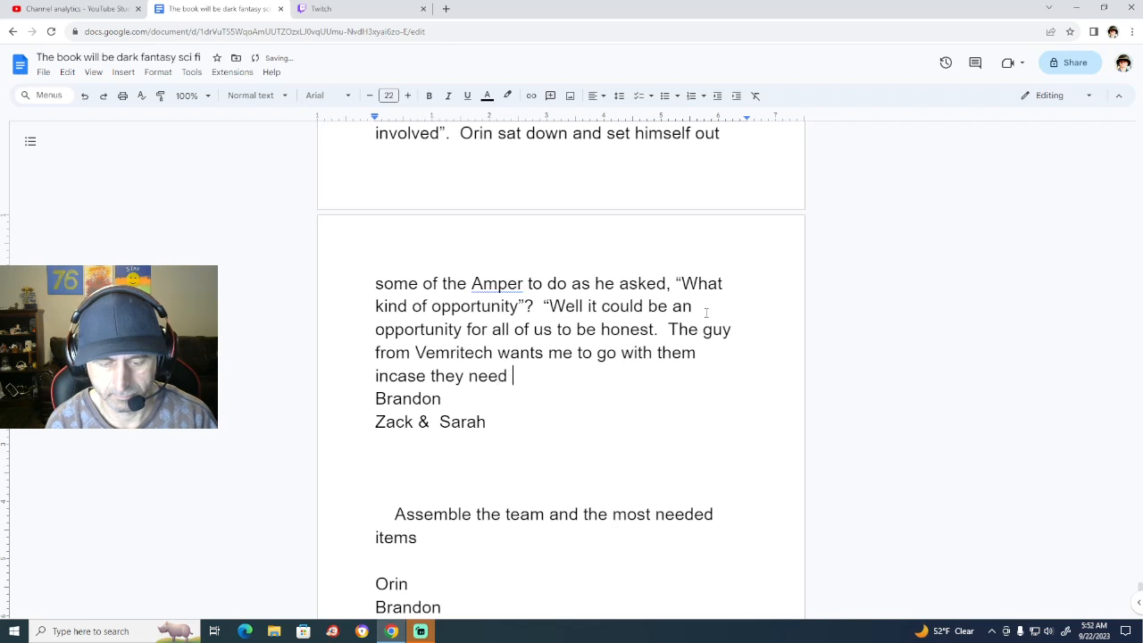
{"action": "type", "text": "more help "}
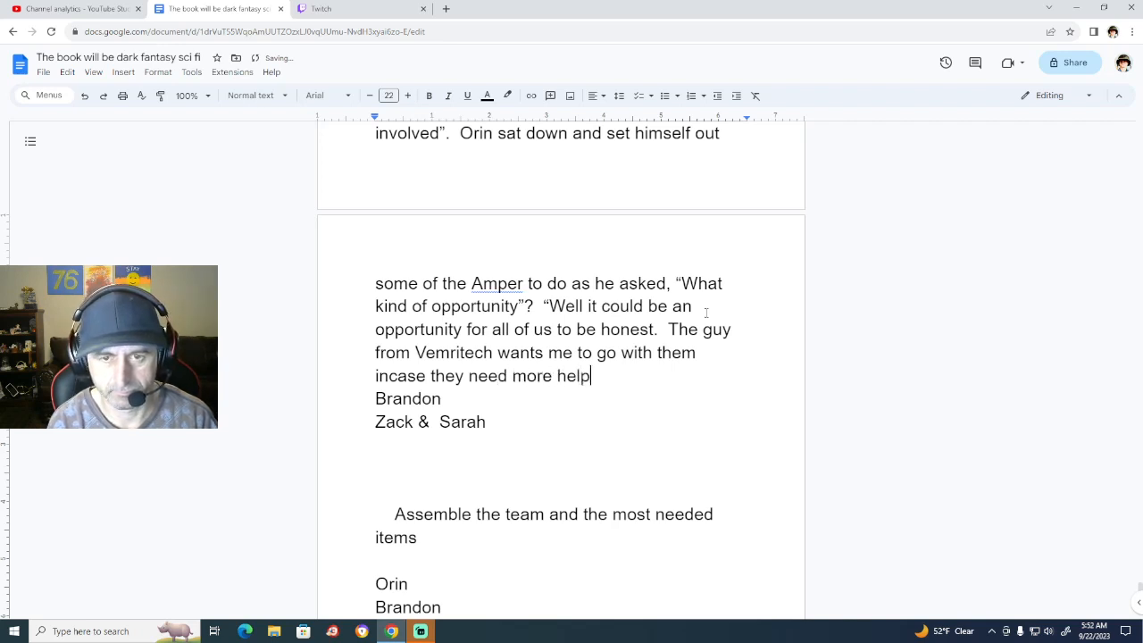
{"action": "type", "text": "on "}
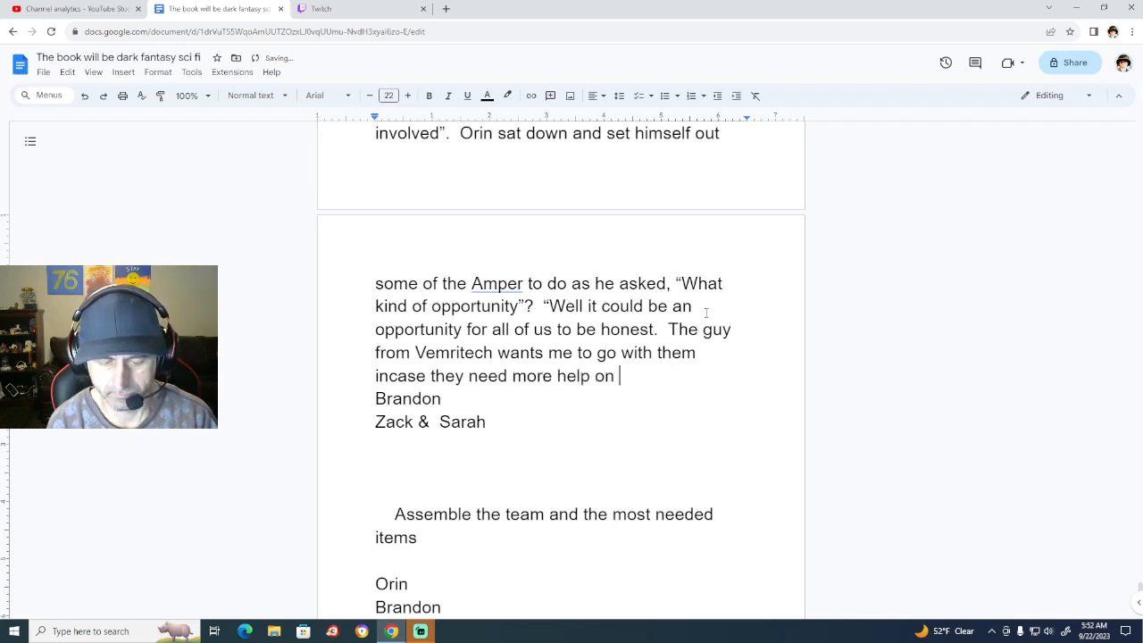
{"action": "type", "text": "anything"}
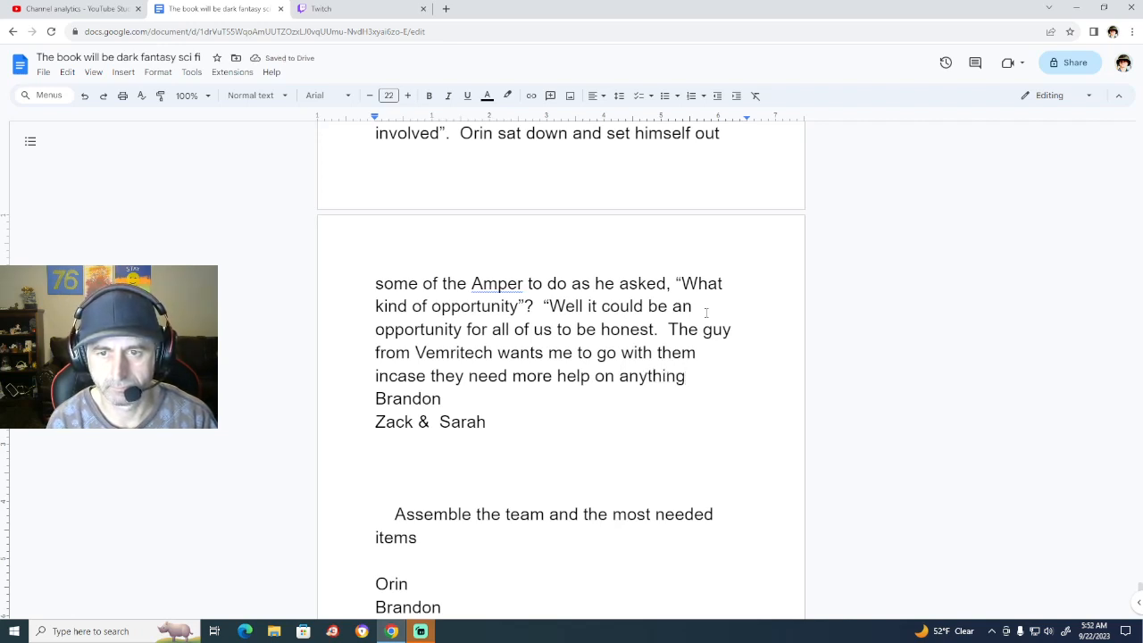
{"action": "type", "text": "."}
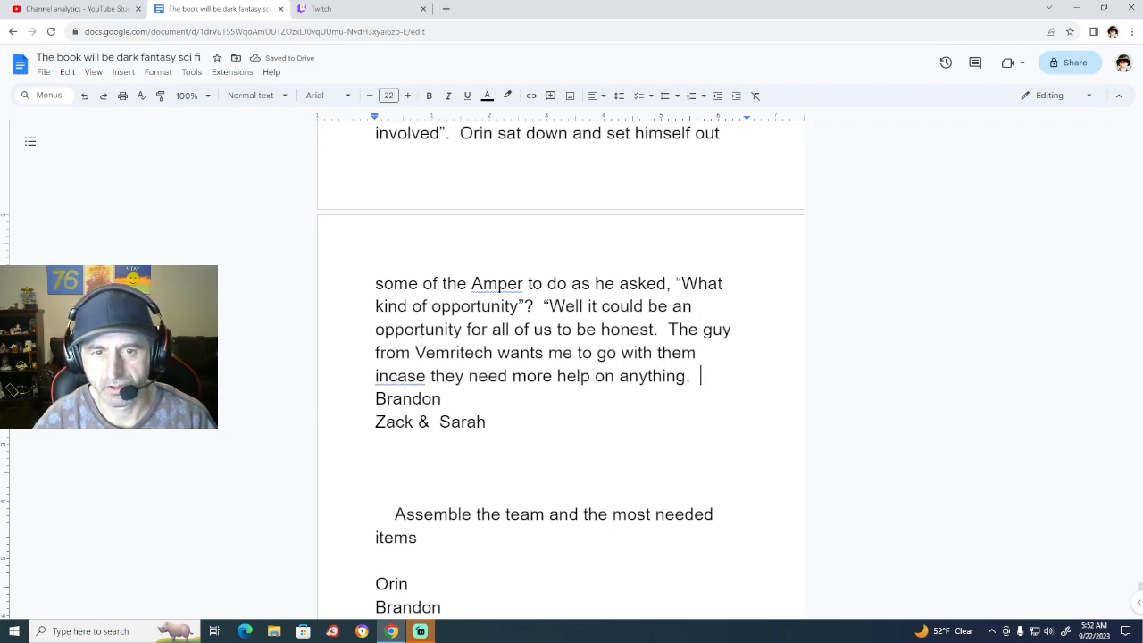
{"action": "left_click", "coordinate": [400, 376]}
{"action": "left_click", "coordinate": [473, 411]}
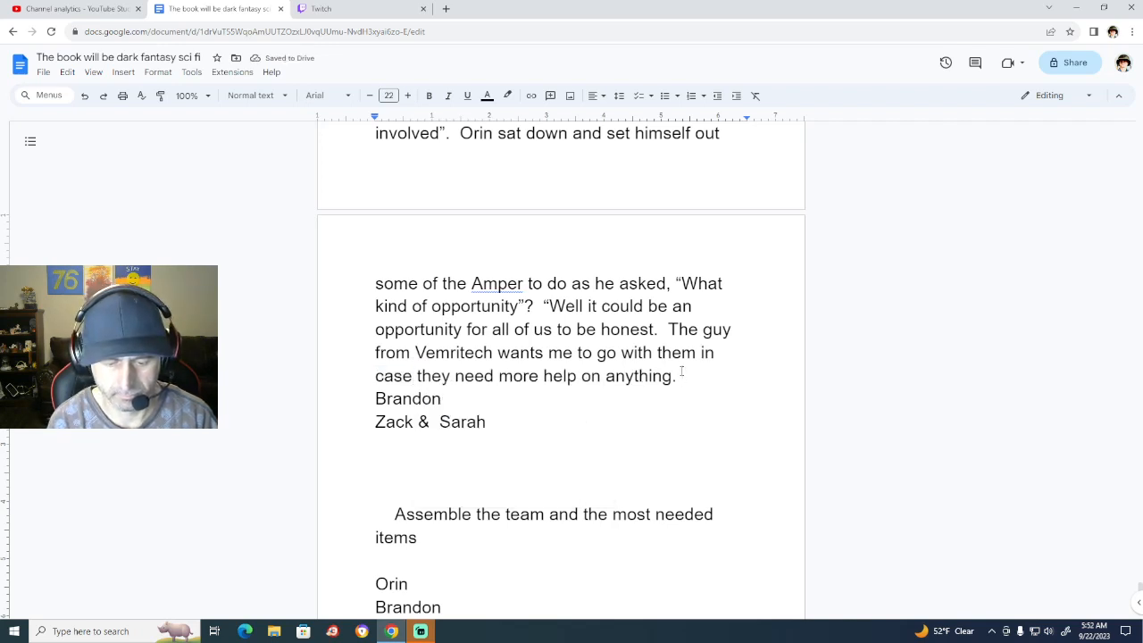
Add to the reply to Orin a new sentence beginning "Salvador and Trag are also going, but they".
{"action": "type", "text": "Sal"}
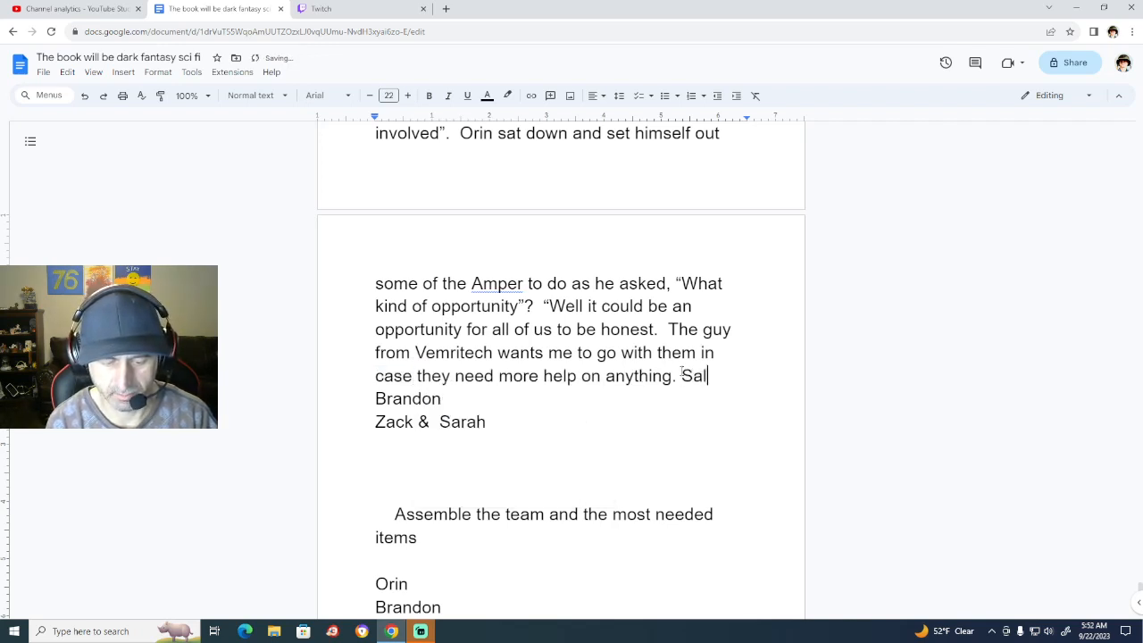
{"action": "type", "text": "vador and"}
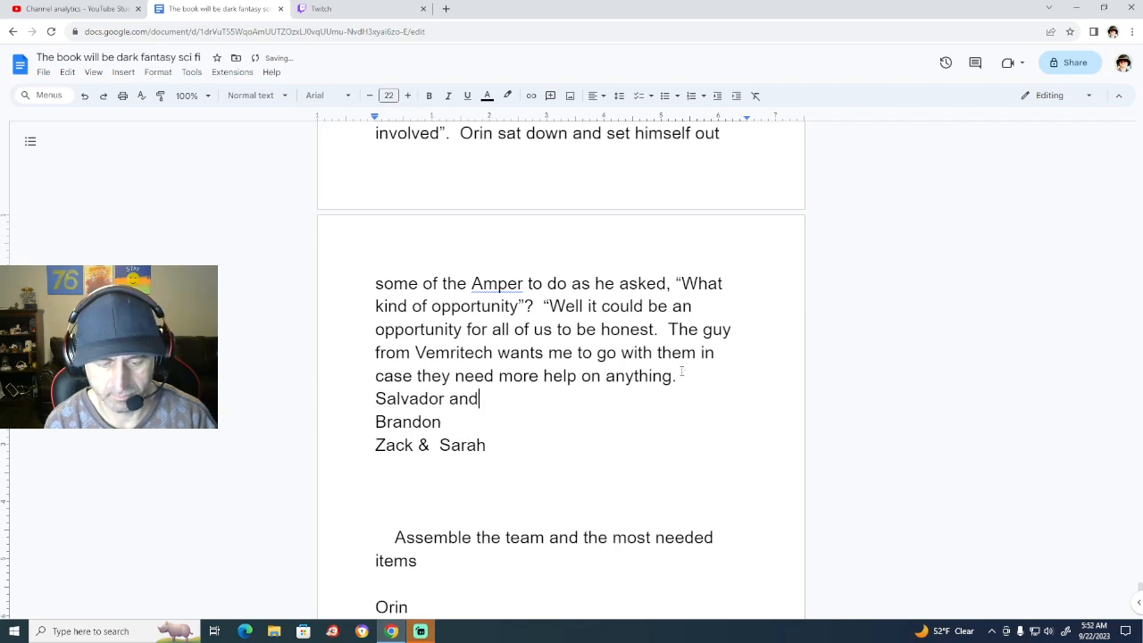
{"action": "type", "text": " Trag"}
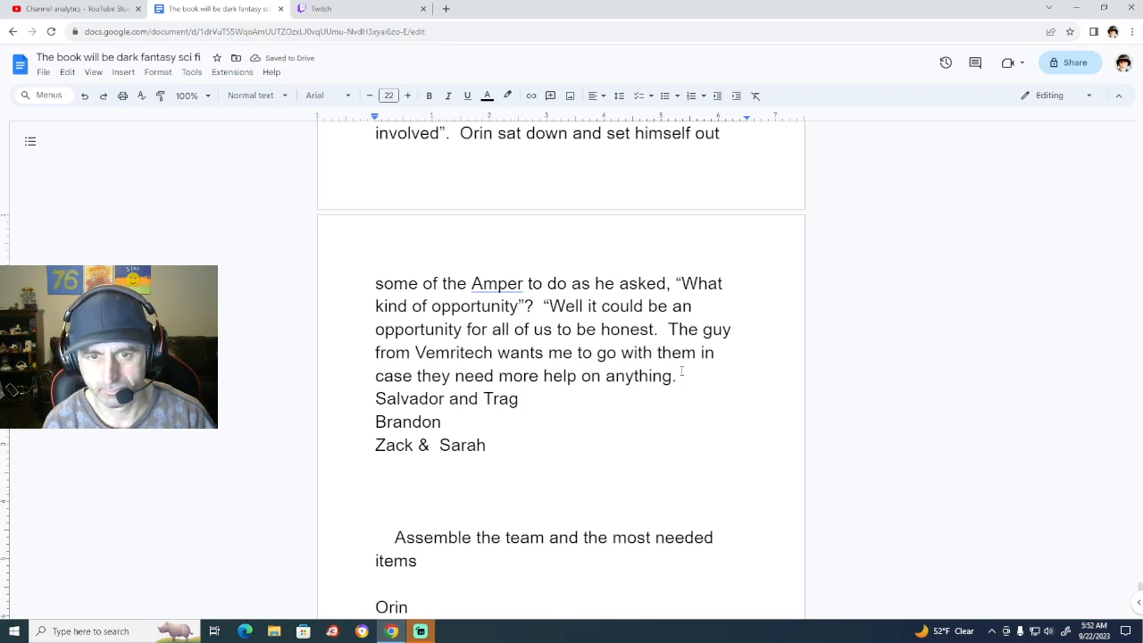
{"action": "type", "text": "are a"}
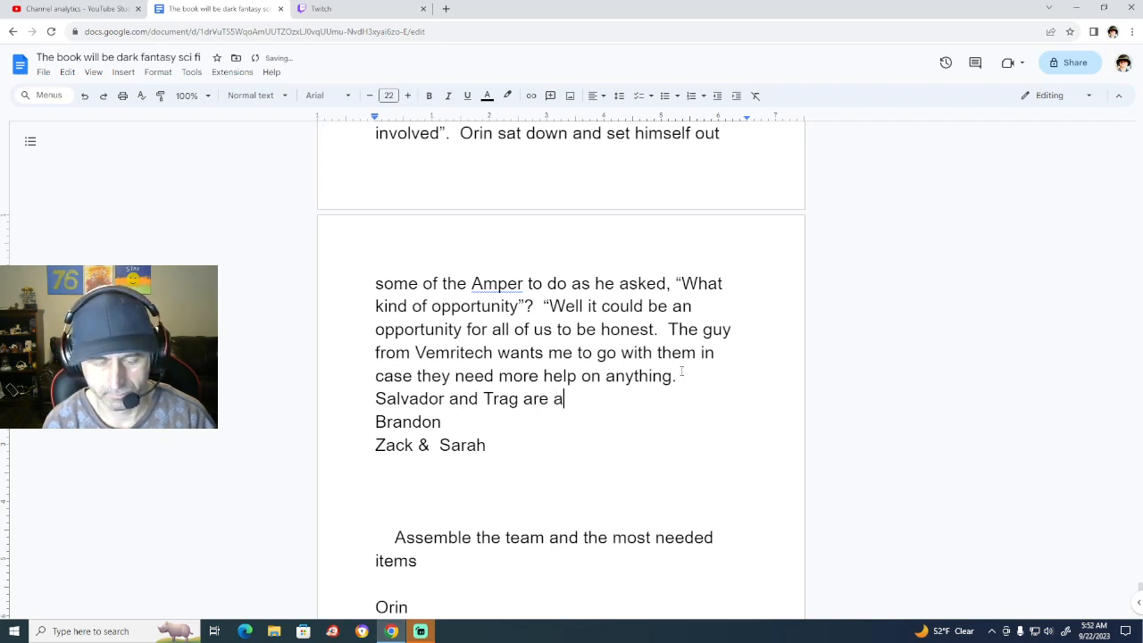
{"action": "type", "text": "lso going"}
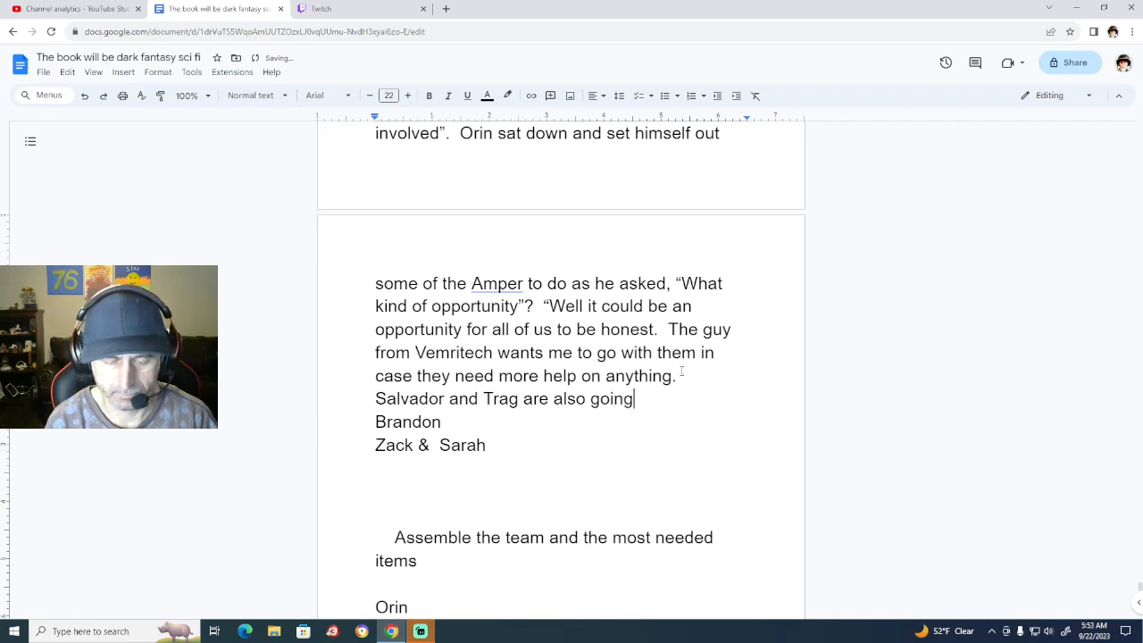
{"action": "type", "text": ", but they"}
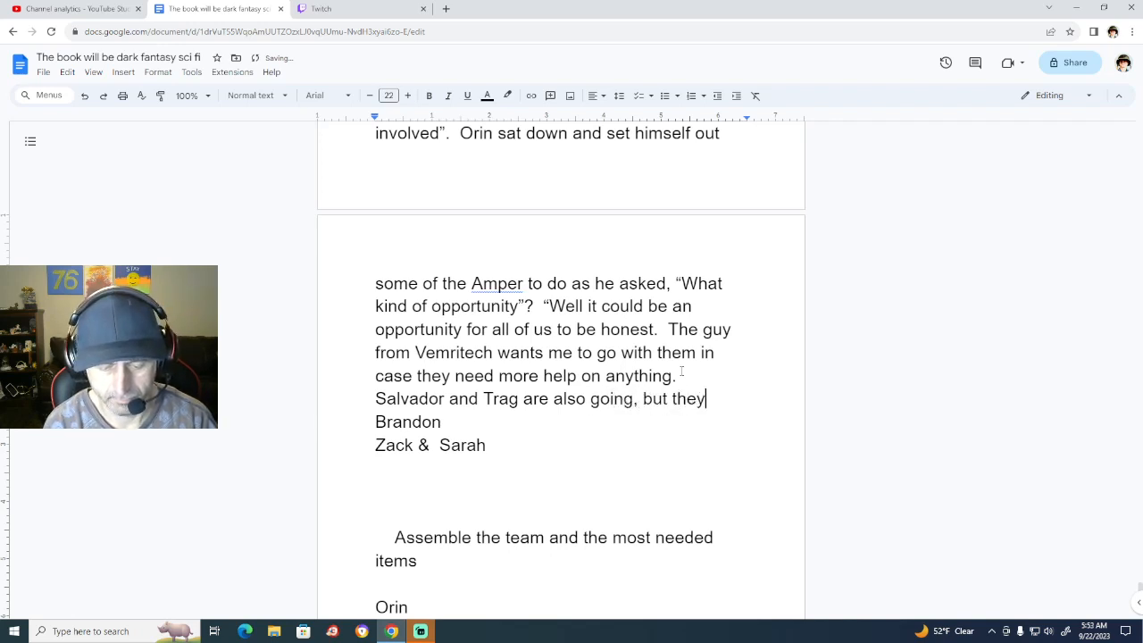
Continue the sentence ending "but they" with "asked if I might know anyone who would want to come".
{"action": "type", "text": " asked if"}
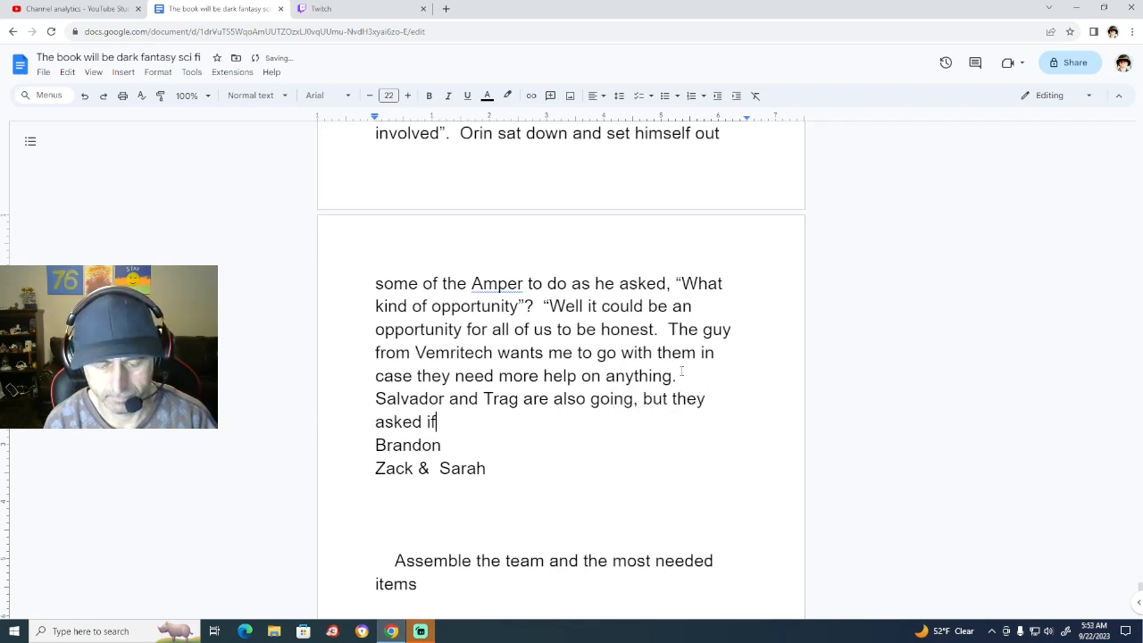
{"action": "type", "text": " I might "}
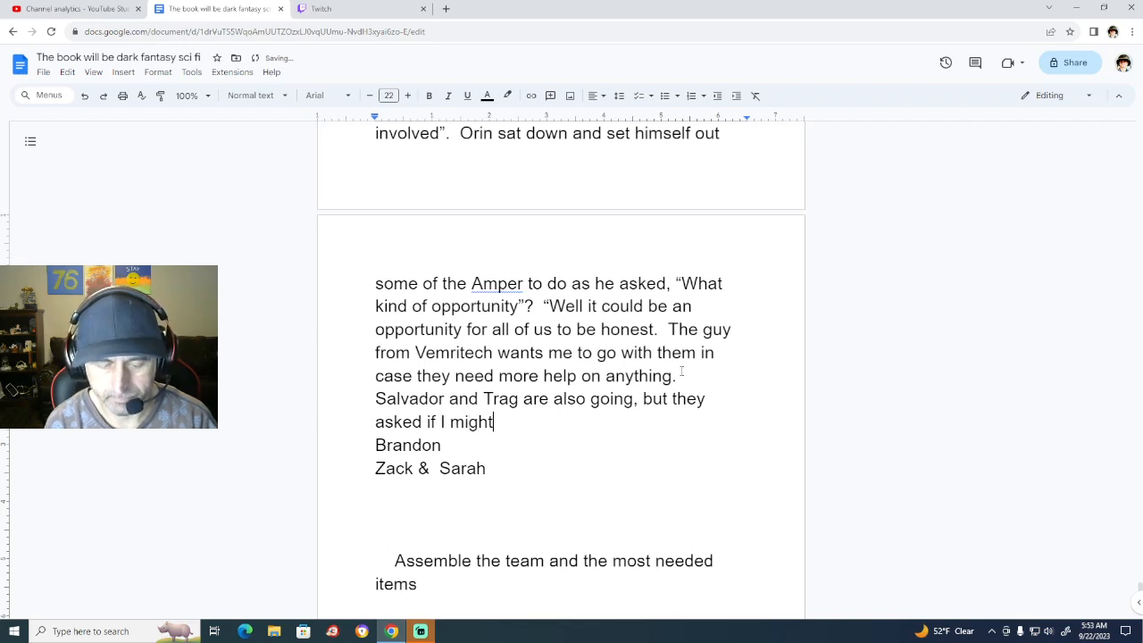
{"action": "type", "text": "know an"}
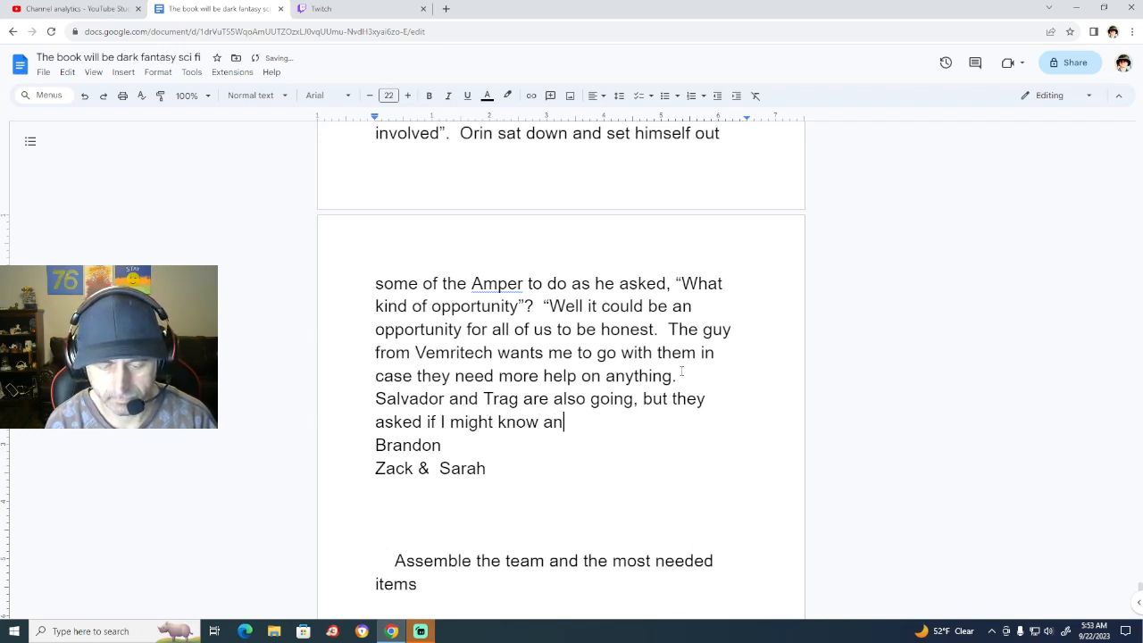
{"action": "type", "text": "yone "}
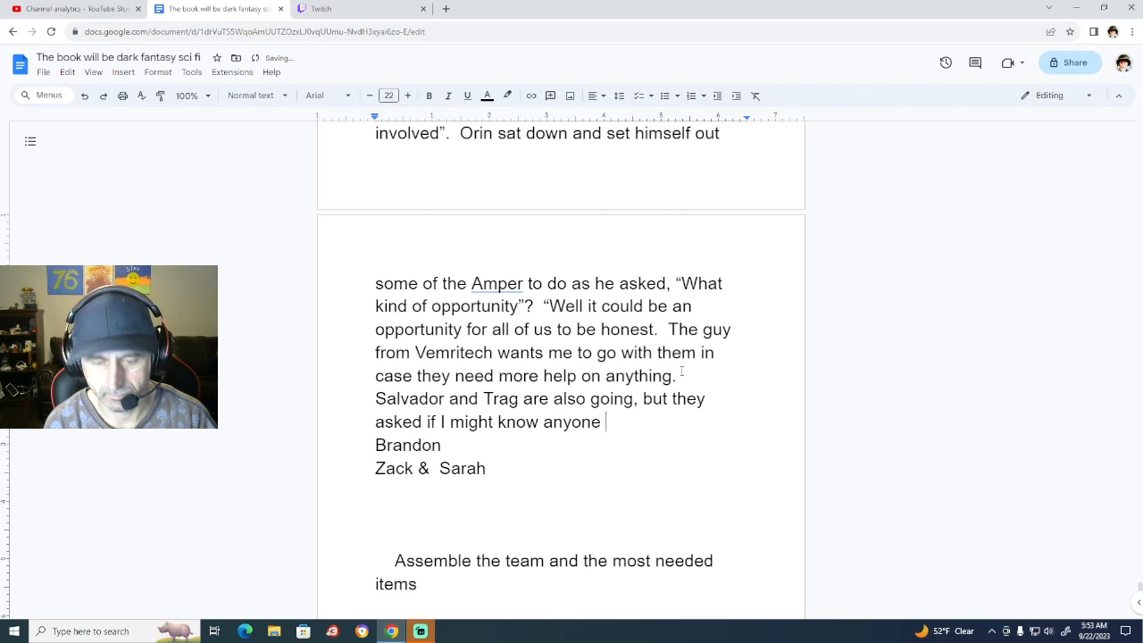
{"action": "type", "text": "who wo"}
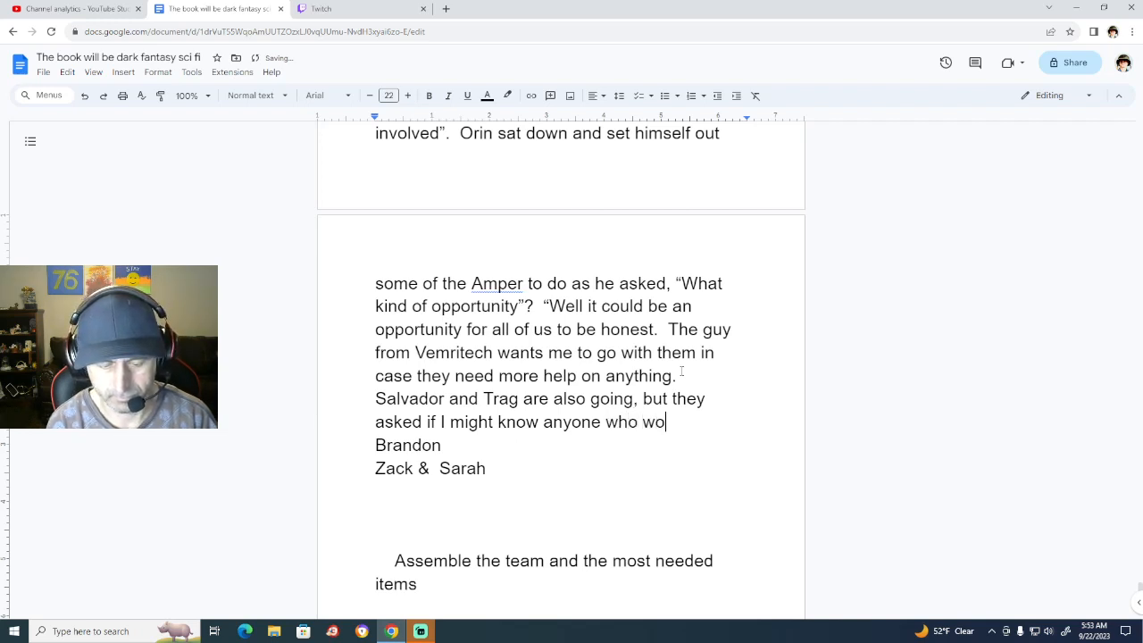
{"action": "type", "text": "uld want to"}
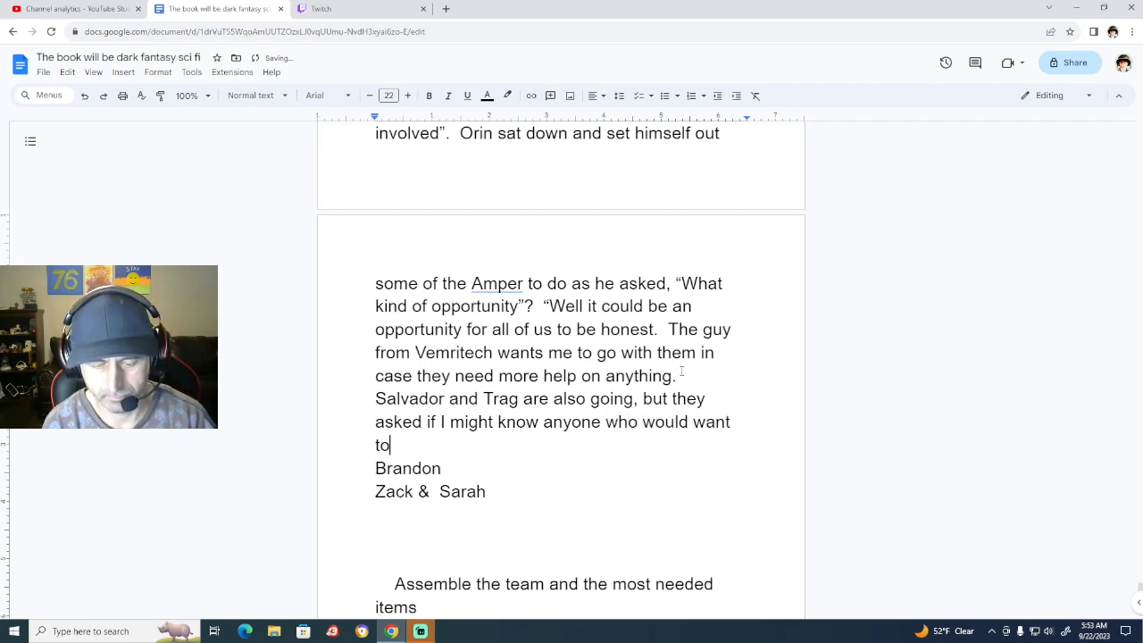
{"action": "type", "text": " come"}
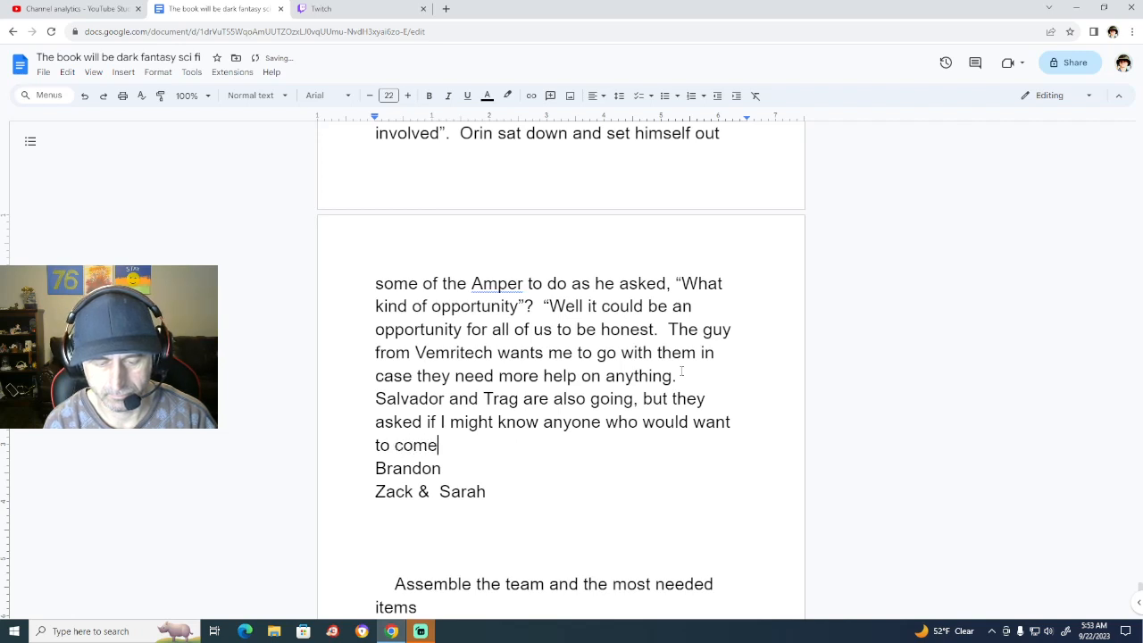
Extend the same sentence with "just as some extra muscle to discourage any ideas of".
{"action": "type", "text": " just "}
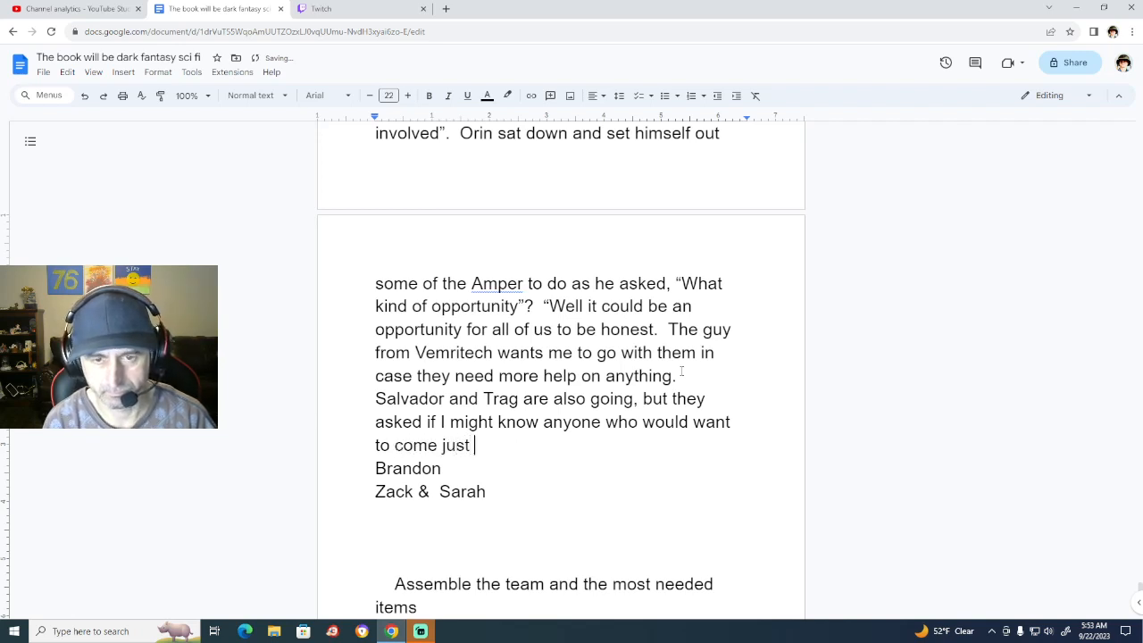
{"action": "type", "text": "as some "}
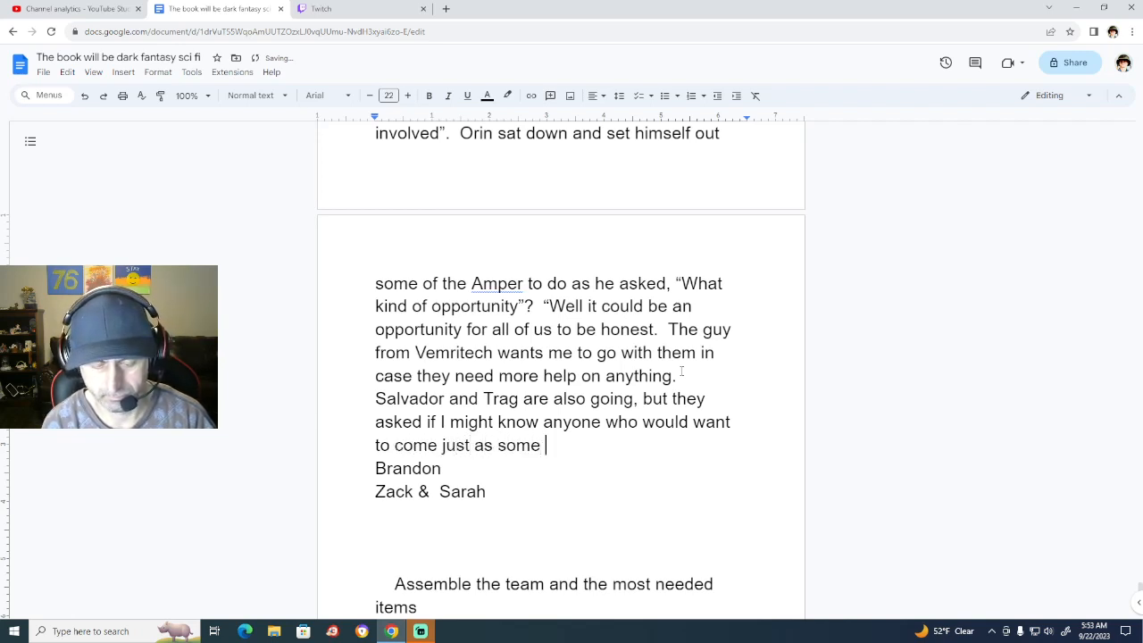
{"action": "type", "text": "extra muscle "}
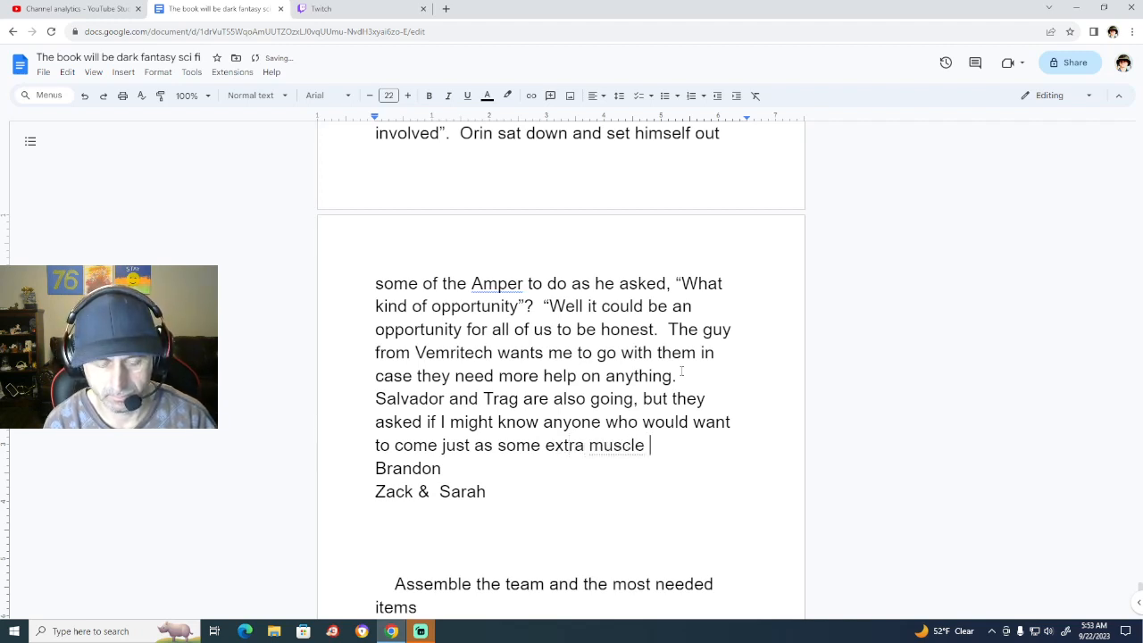
{"action": "type", "text": "to di"}
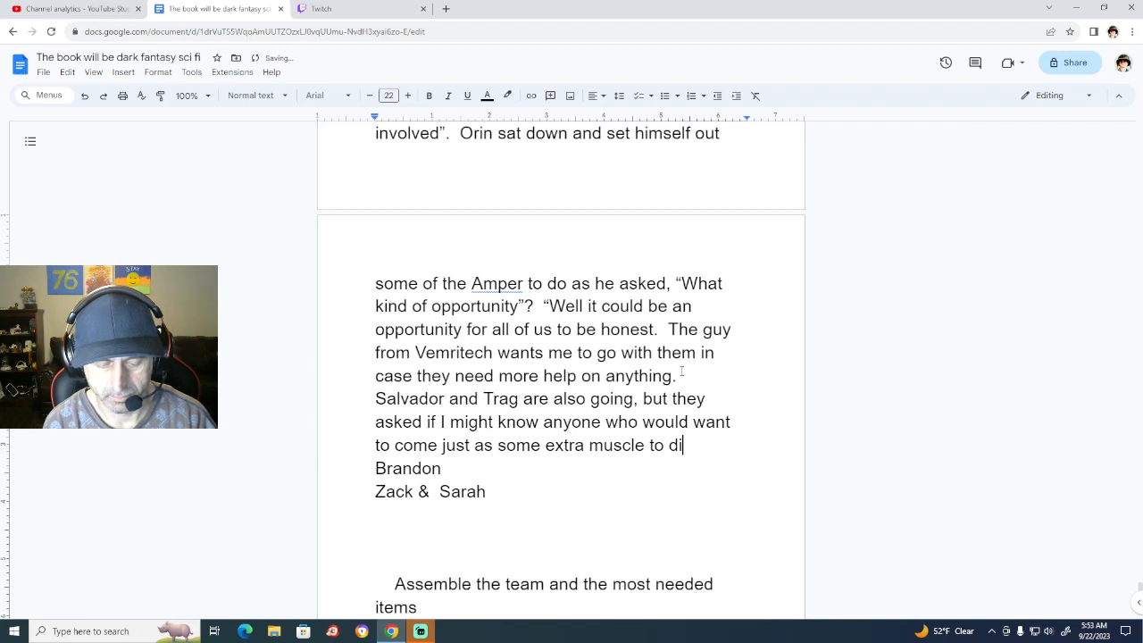
{"action": "type", "text": "sc"}
{"action": "type", "text": "ourag"}
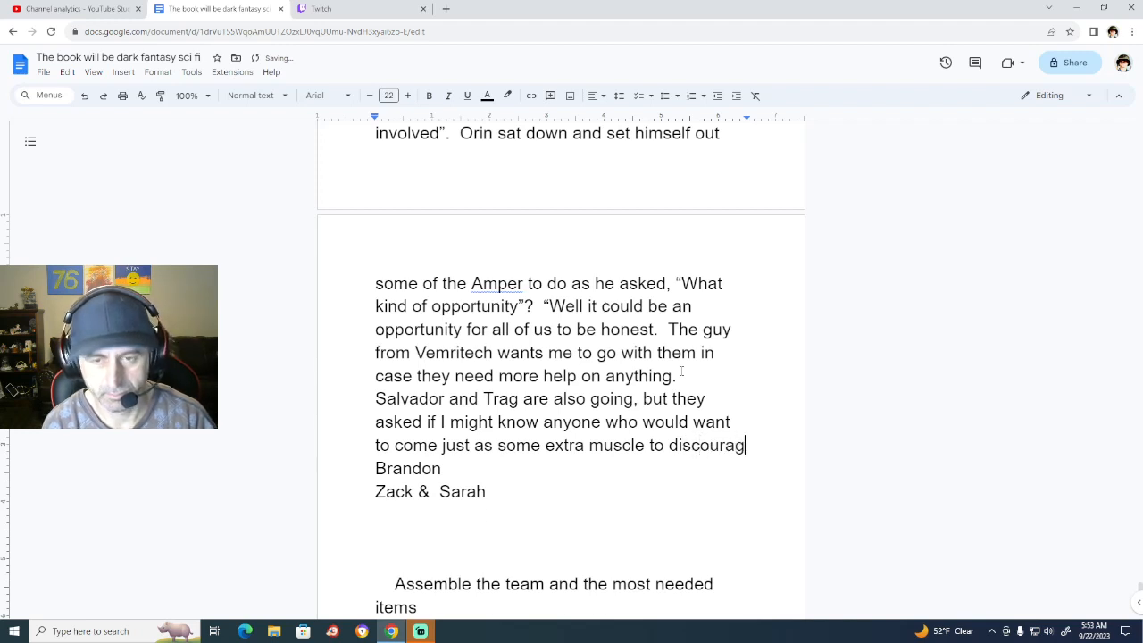
{"action": "type", "text": "e any"}
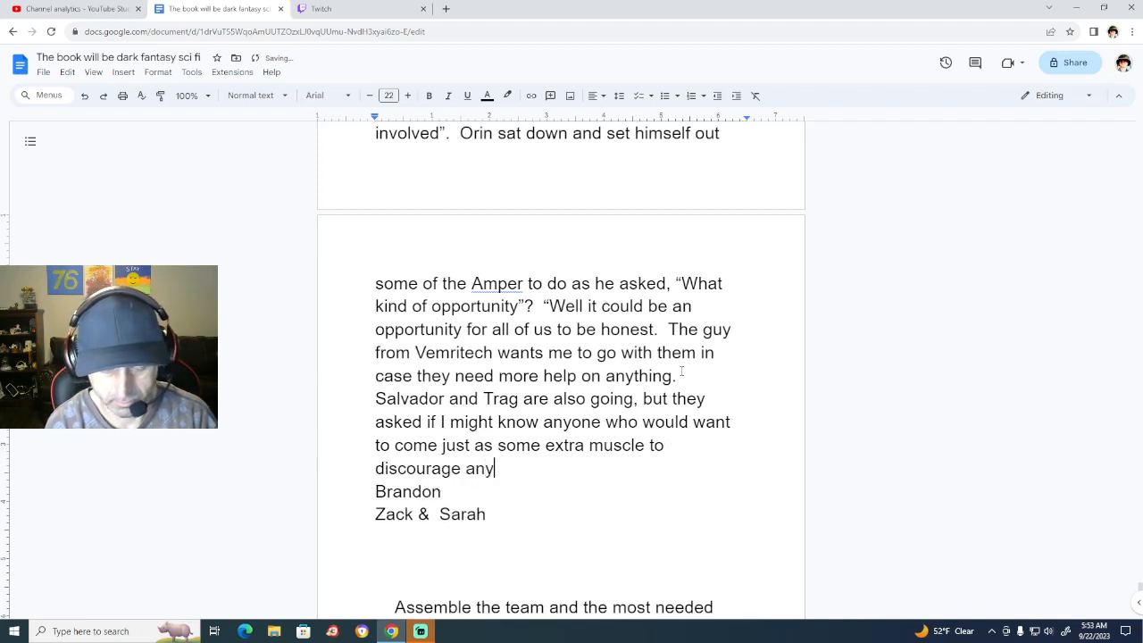
{"action": "type", "text": " ideas "}
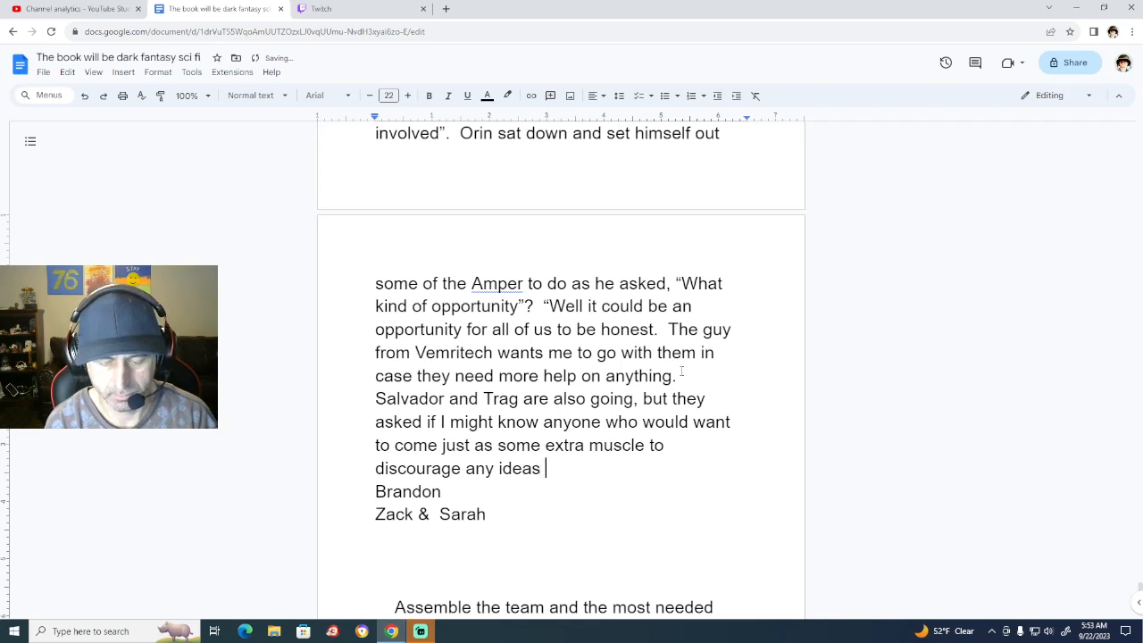
{"action": "type", "text": "of"}
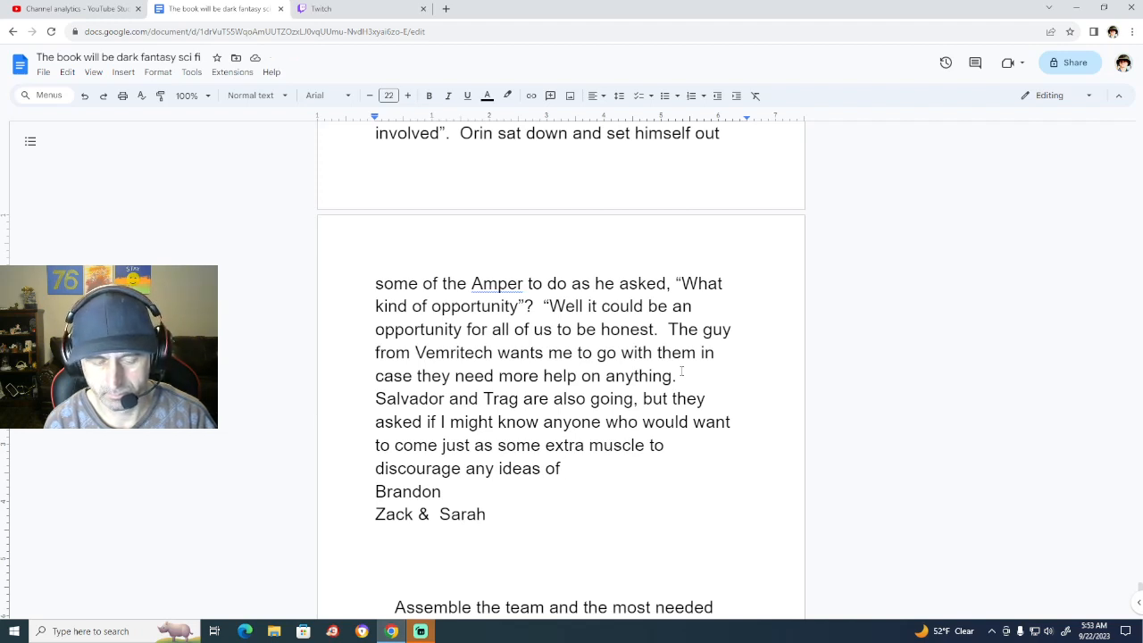
{"action": "type", "text": "scewing"}
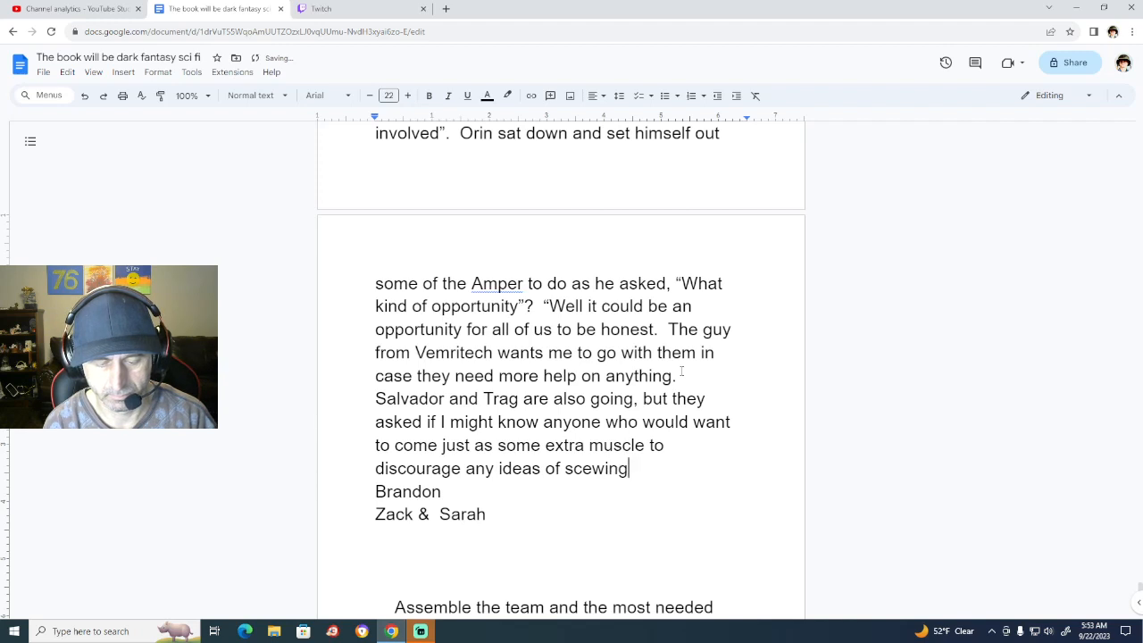
{"action": "type", "text": " us over"}
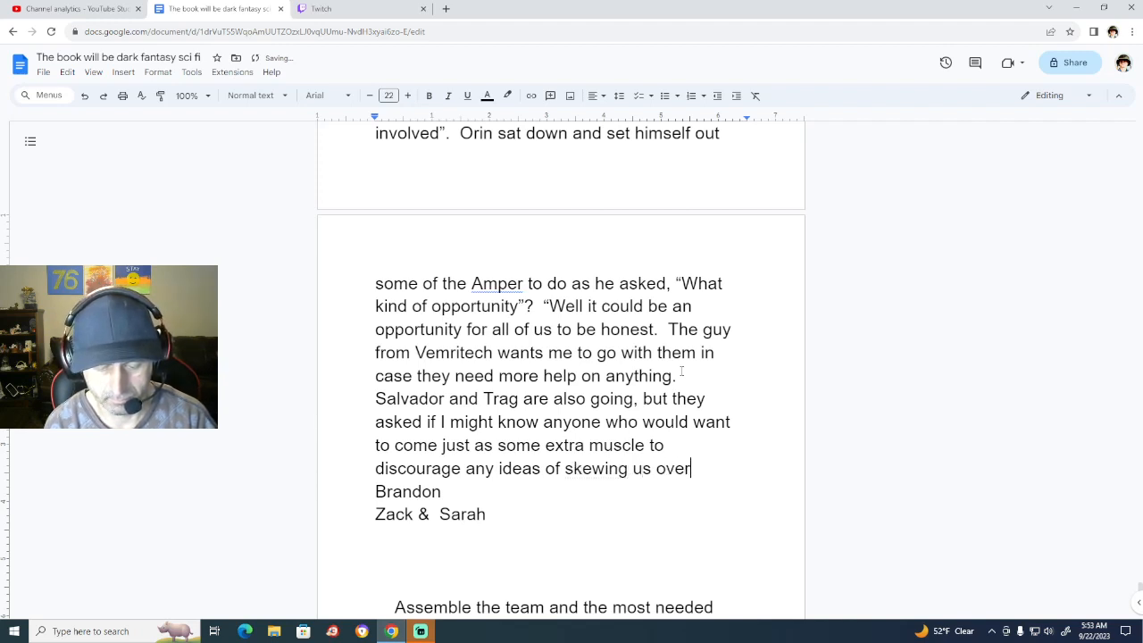
{"action": "key", "text": "BackSpace"}
{"action": "key", "text": "BackSpace"}
{"action": "key", "text": "BackSpace"}
{"action": "key", "text": "BackSpace"}
{"action": "key", "text": "BackSpace"}
{"action": "key", "text": "BackSpace"}
{"action": "key", "text": "BackSpace"}
{"action": "key", "text": "BackSpace"}
{"action": "key", "text": "BackSpace"}
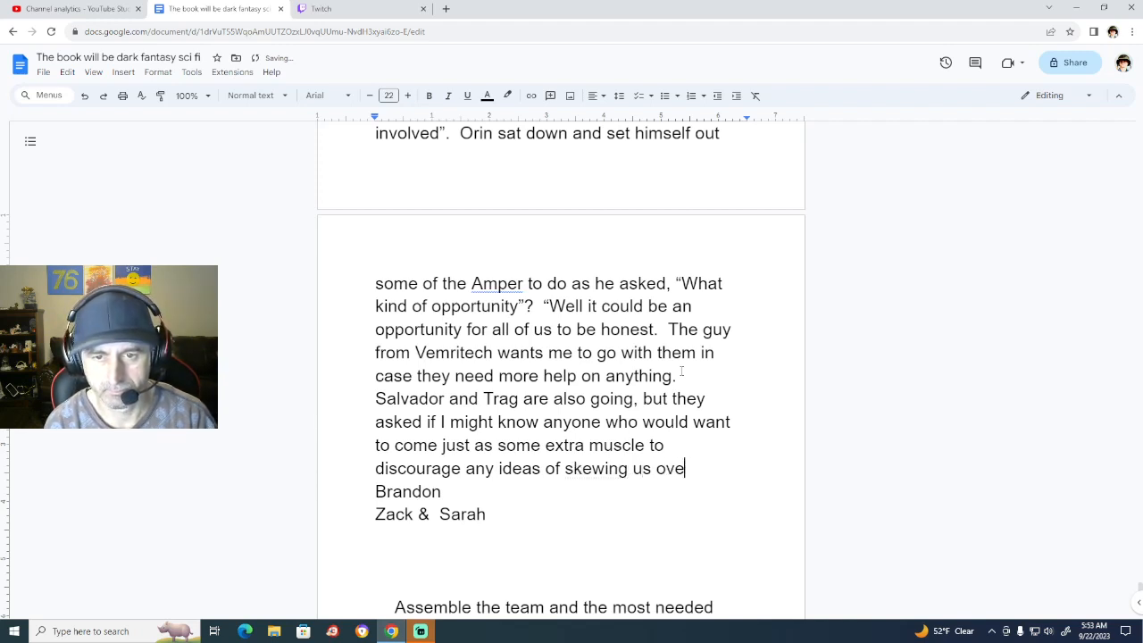
{"action": "key", "text": "BackSpace"}
{"action": "key", "text": "BackSpace"}
{"action": "key", "text": "BackSpace"}
{"action": "key", "text": "BackSpace"}
{"action": "key", "text": "BackSpace"}
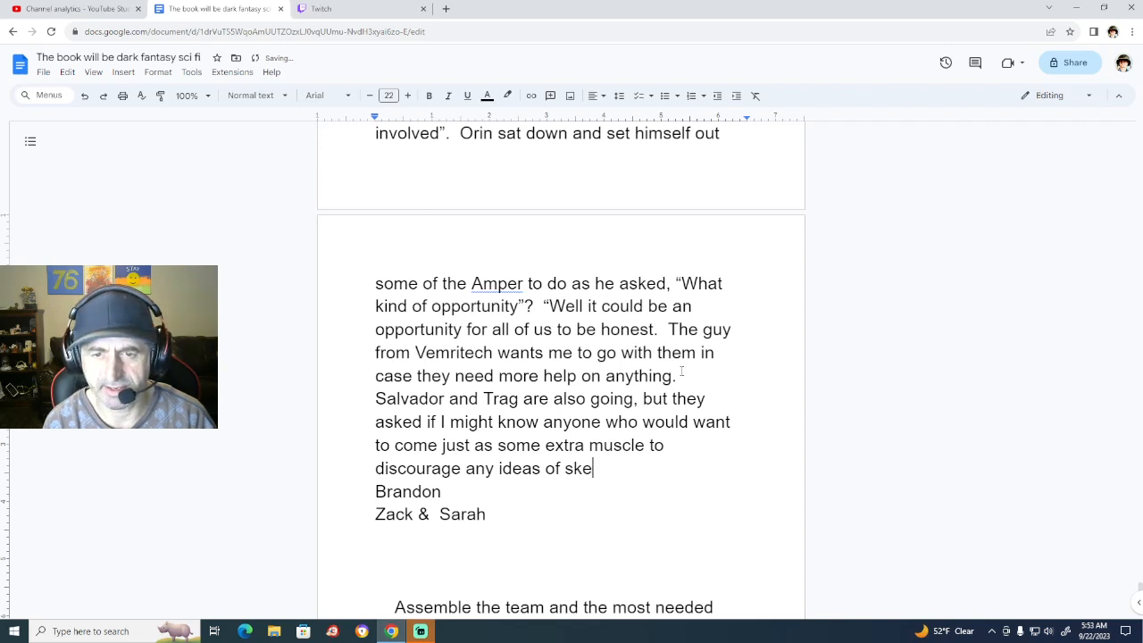
Finish the spoken sentence with "screwing us all over”.", including the closing quotation mark and period.
{"action": "type", "text": "c"}
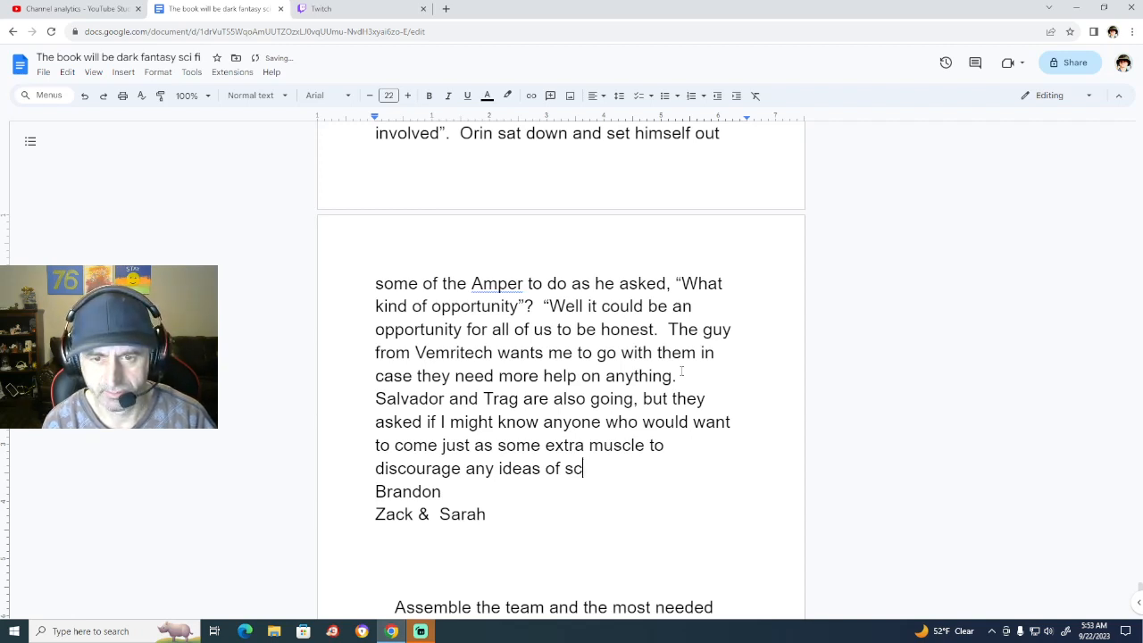
{"action": "type", "text": "rewing"}
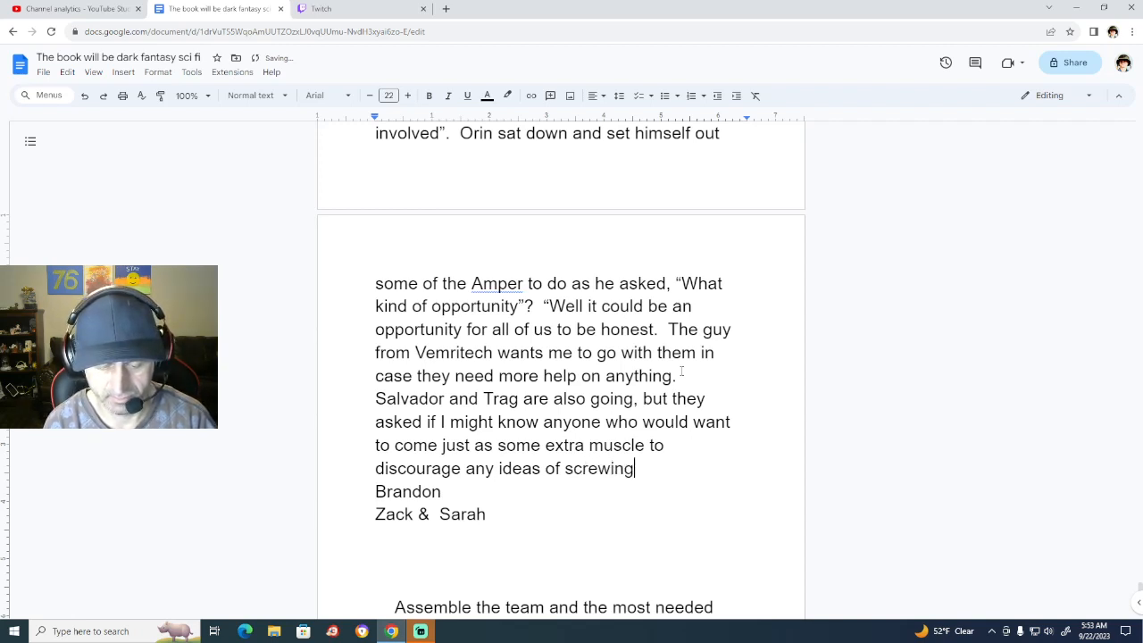
{"action": "type", "text": " us al"}
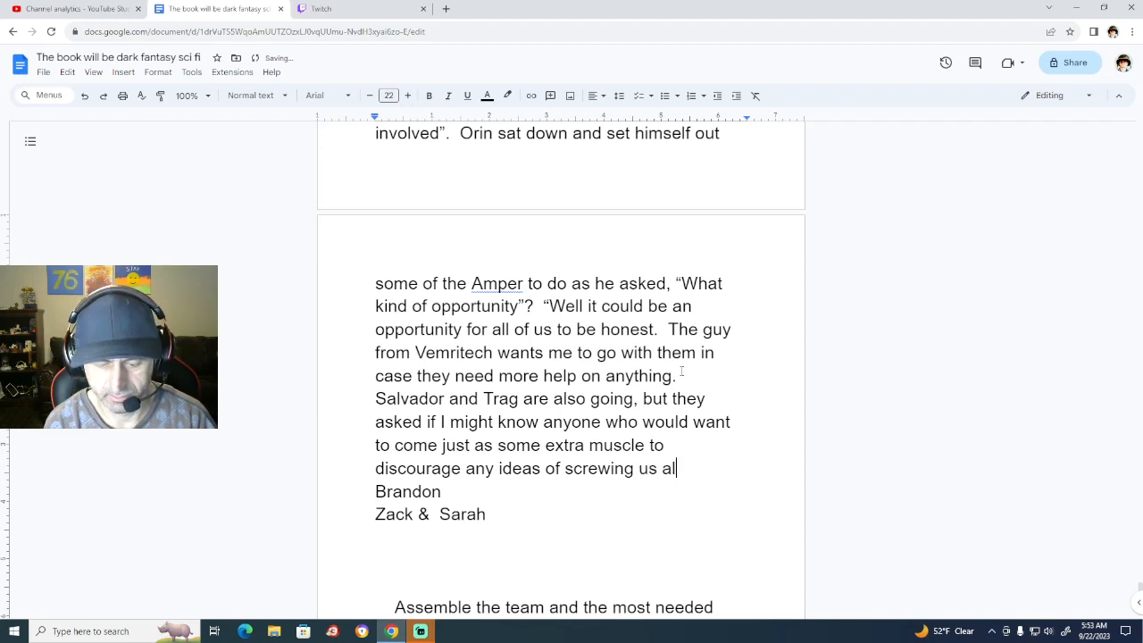
{"action": "type", "text": "l over\""}
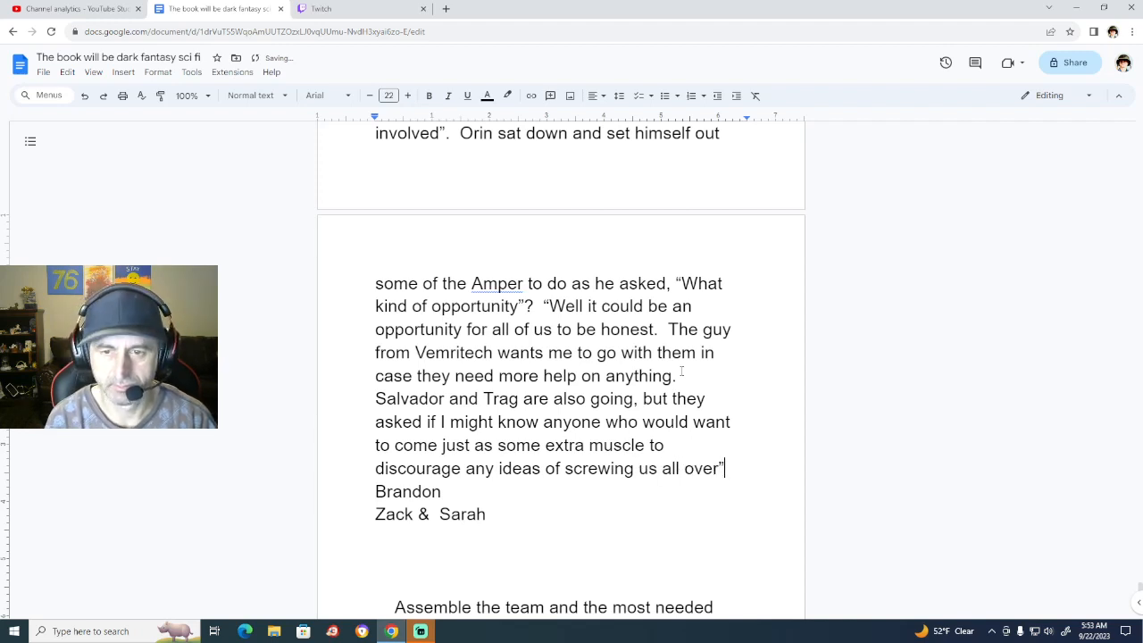
{"action": "type", "text": "."}
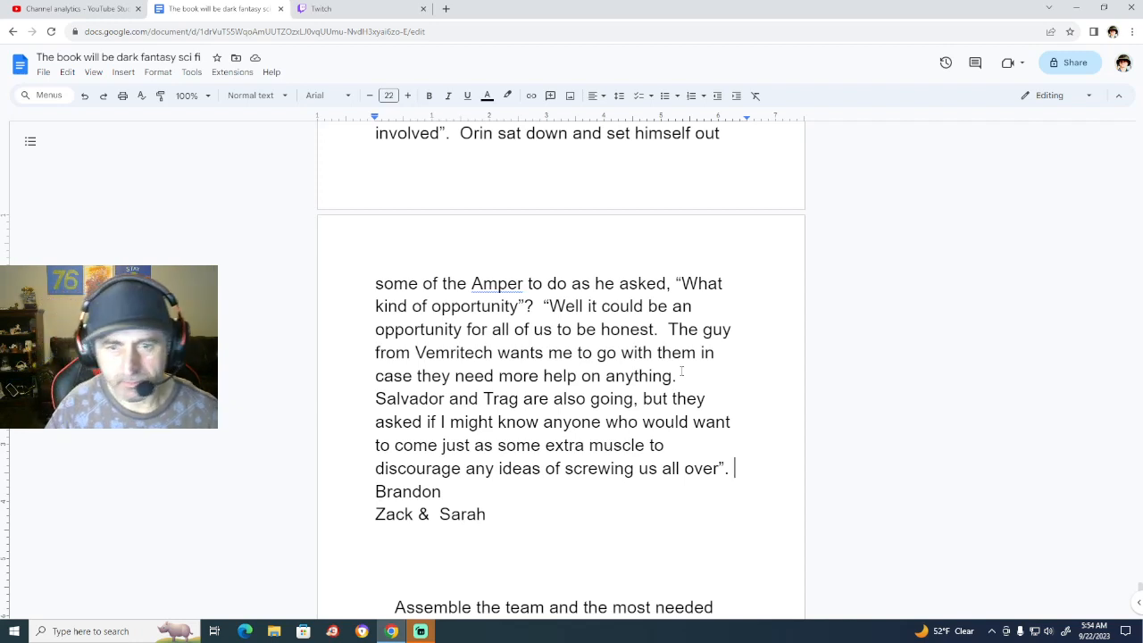
Start a new line above "Brandon" with "Zack smiled before saying, “", leaving the quotation open.
{"action": "key", "text": "Return"}
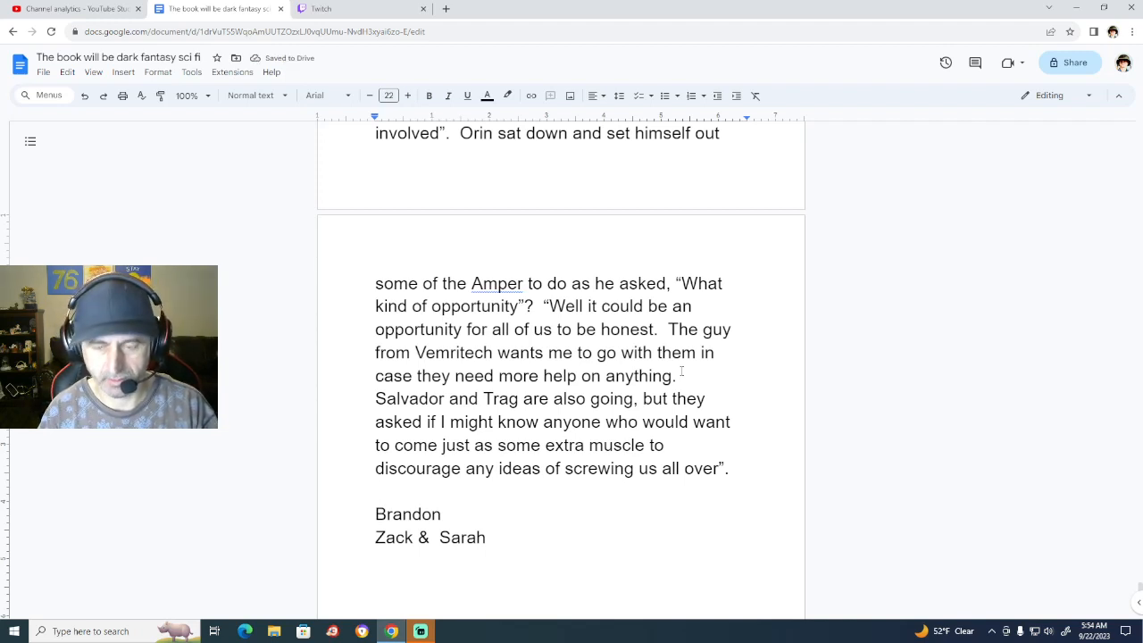
{"action": "key", "text": "BackSpace"}
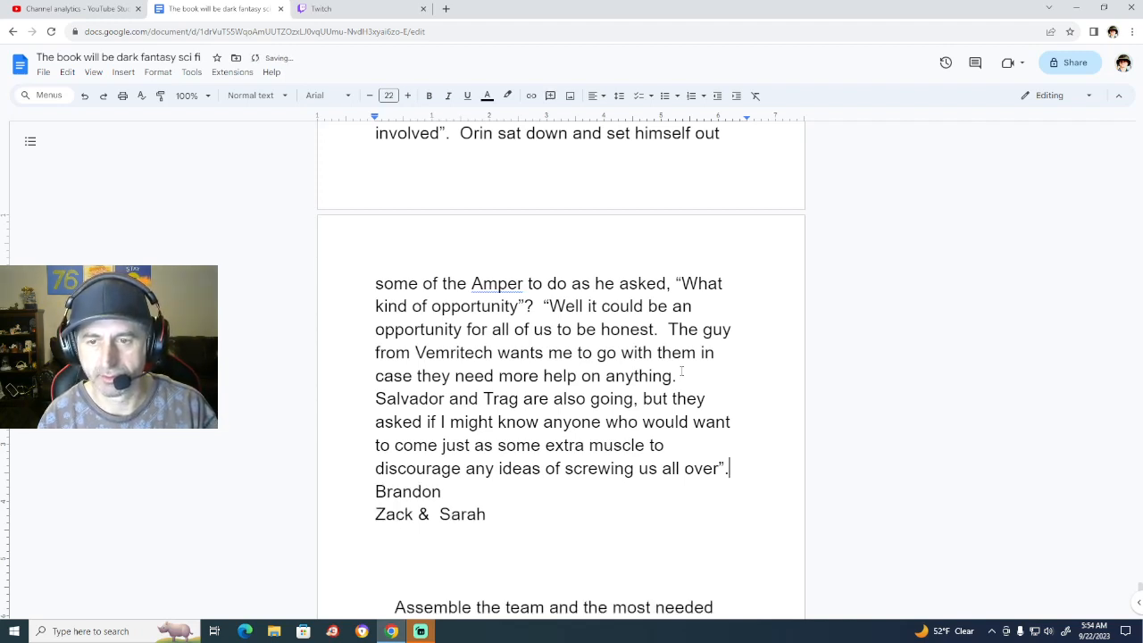
{"action": "key", "text": "Return"}
{"action": "type", "text": "Zack"}
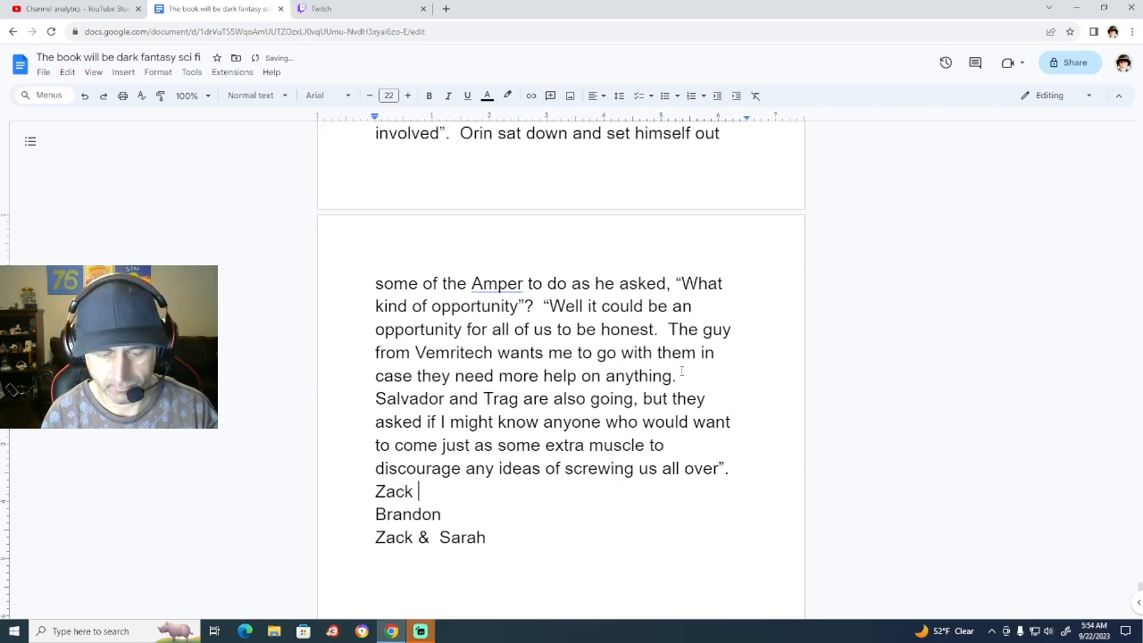
{"action": "type", "text": "smiled"}
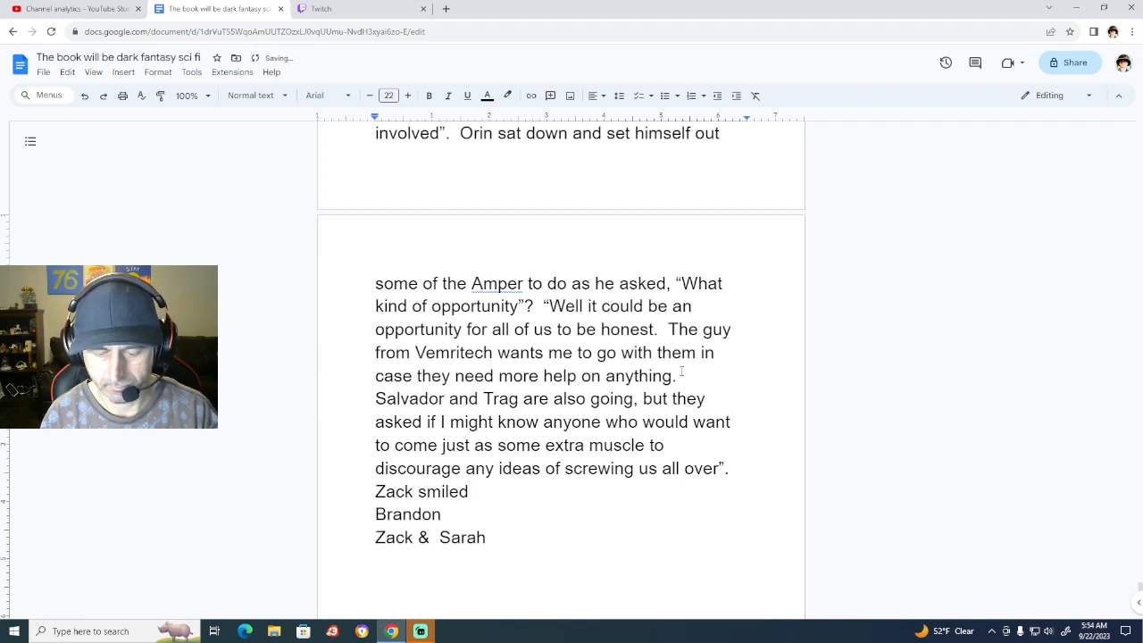
{"action": "type", "text": " bef"}
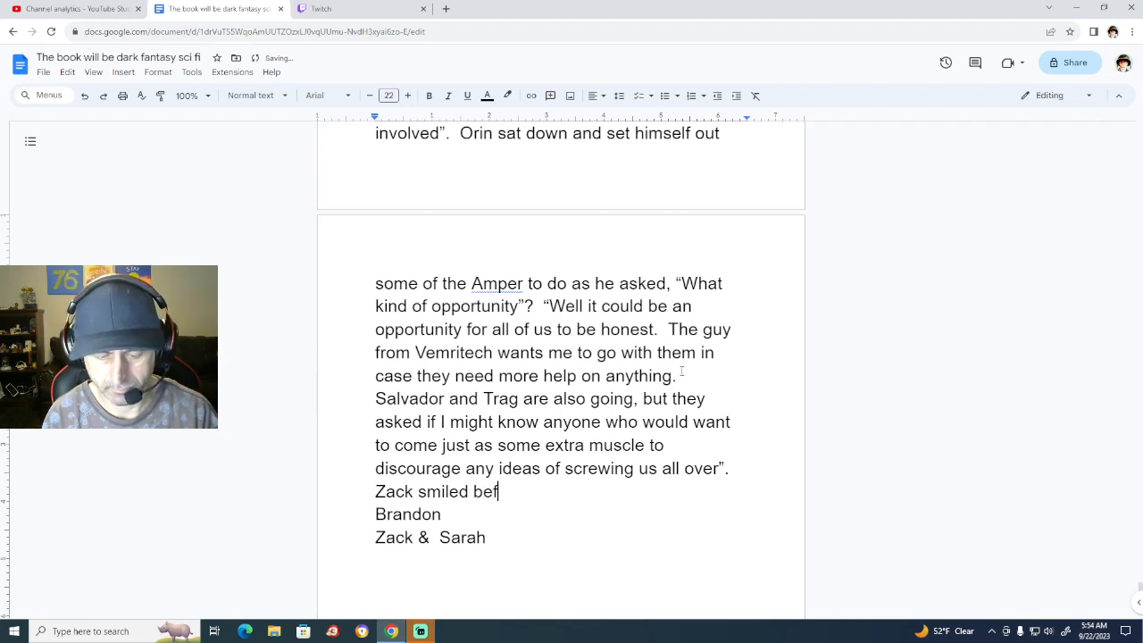
{"action": "type", "text": "ore saying"}
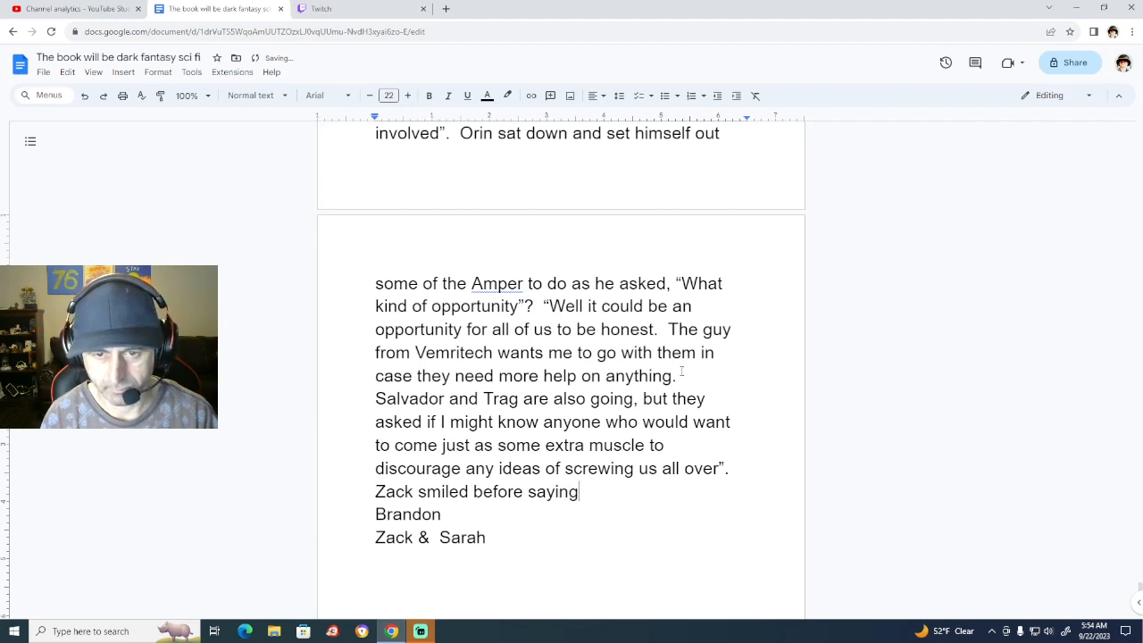
{"action": "type", "text": ", \""}
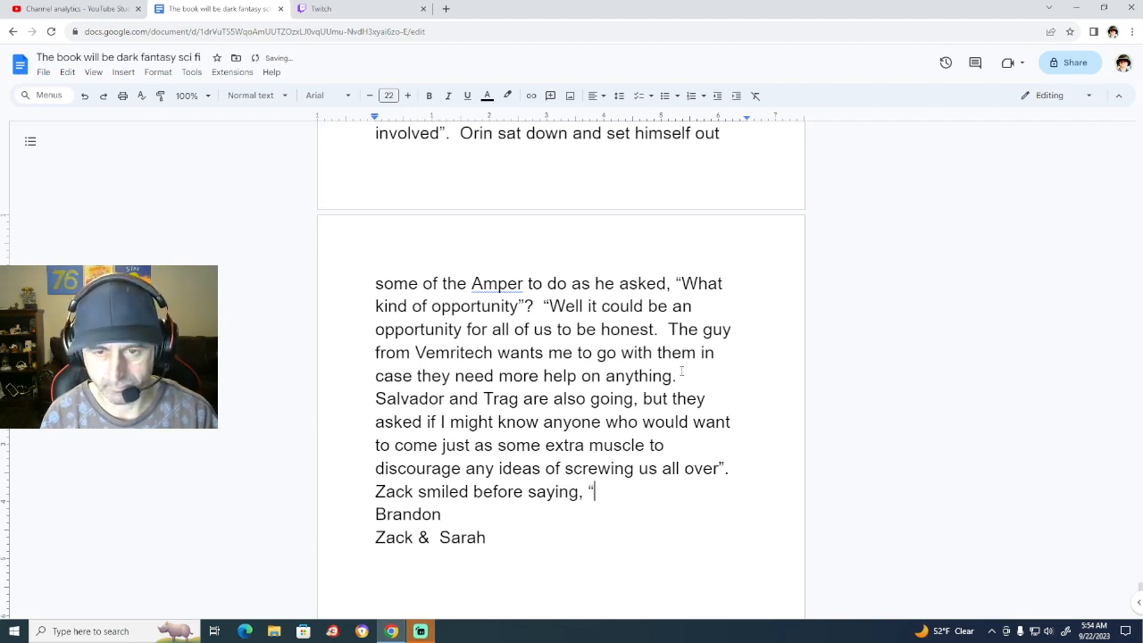
Continue Zack's spoken line after the opening quotation mark with "well you know you can count me in".
{"action": "type", "text": "Well"}
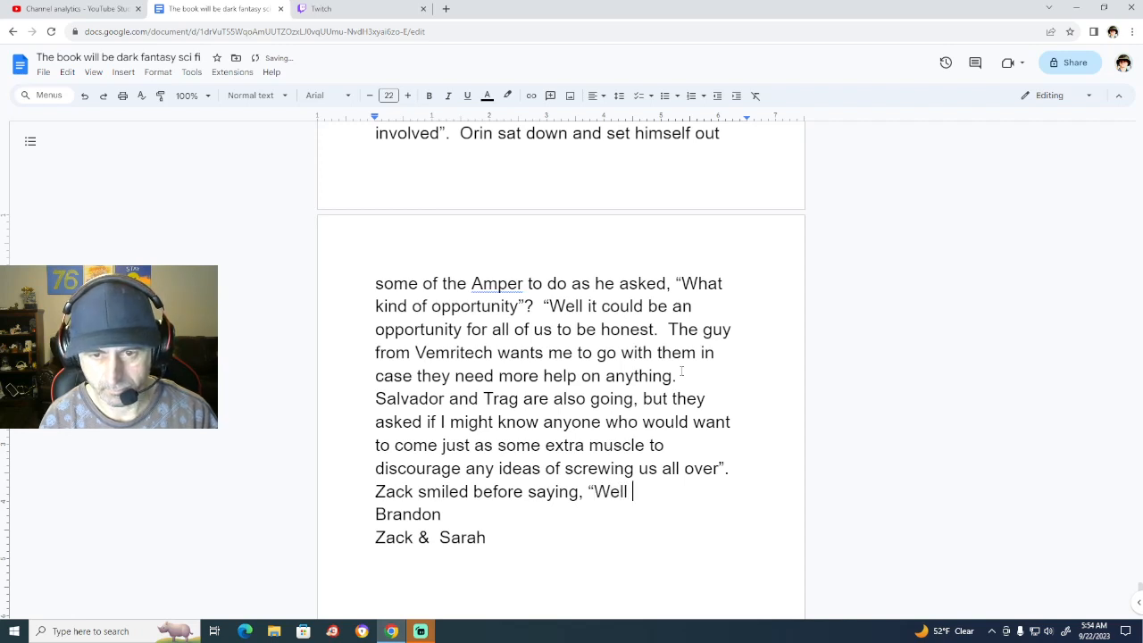
{"action": "key", "text": "BackSpace"}
{"action": "key", "text": "BackSpace"}
{"action": "key", "text": "BackSpace"}
{"action": "type", "text": "wel"}
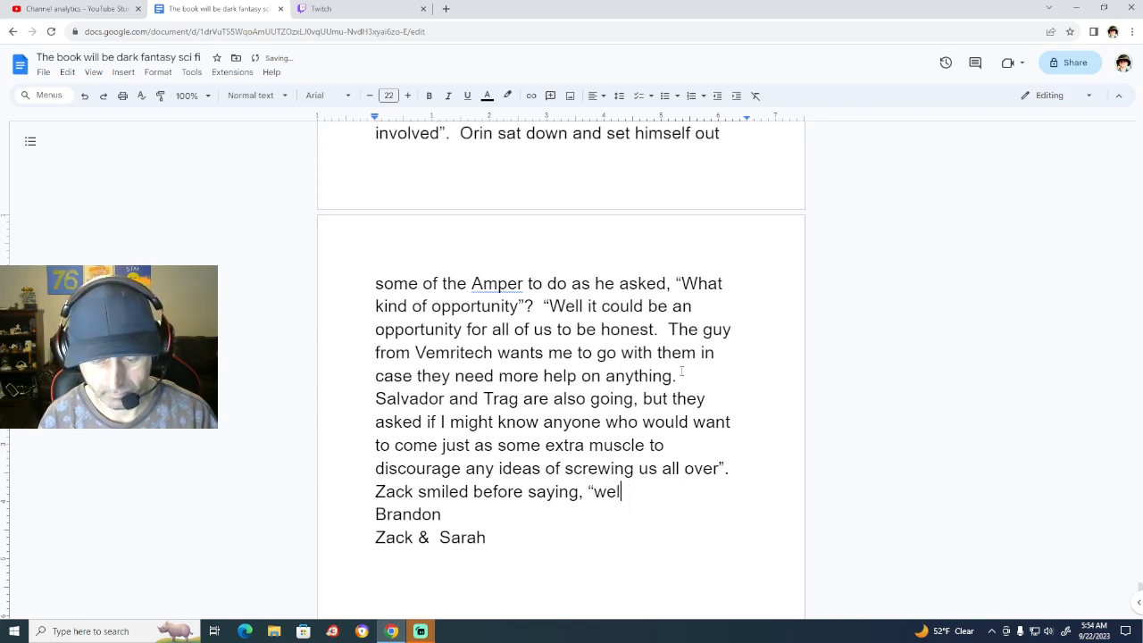
{"action": "type", "text": "l you know yop"}
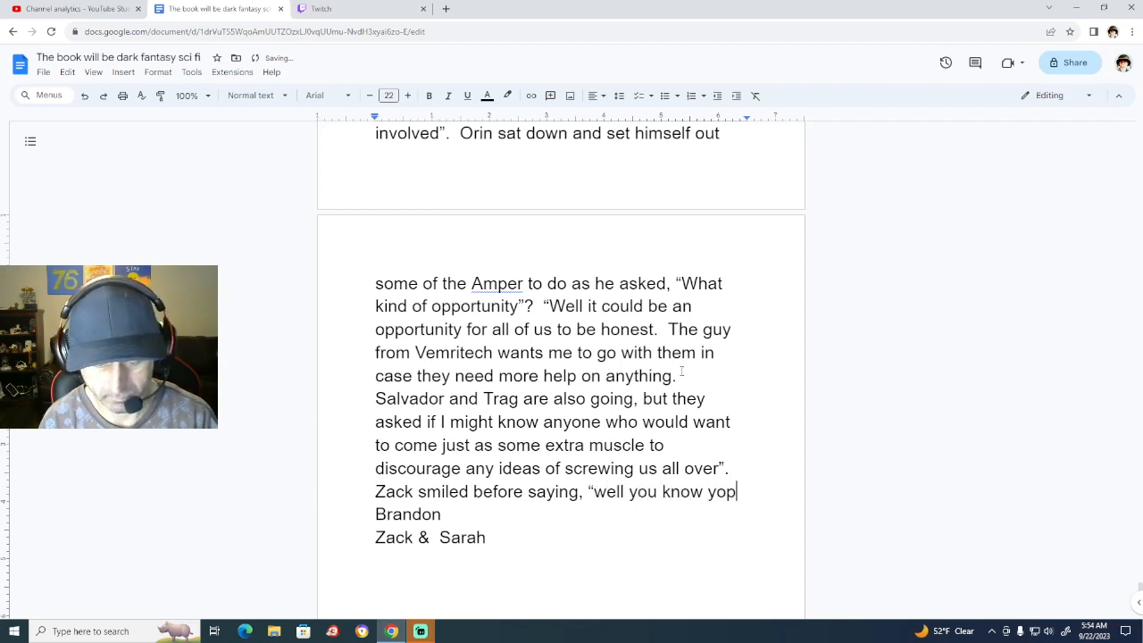
{"action": "key", "text": "BackSpace"}
{"action": "type", "text": "u c"}
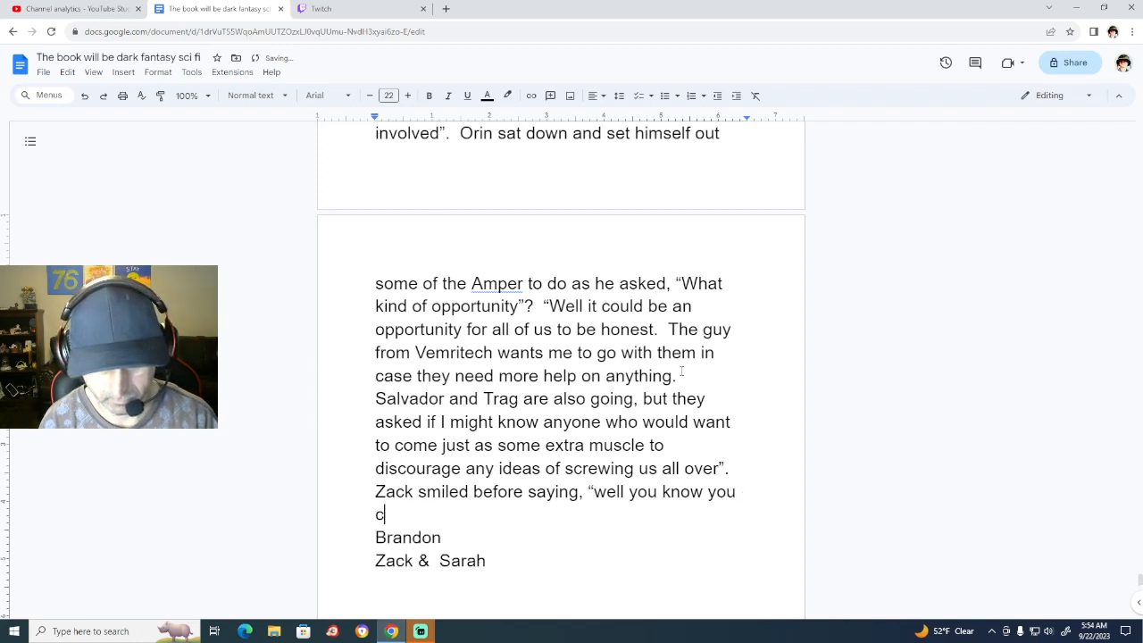
{"action": "type", "text": "an count me in"}
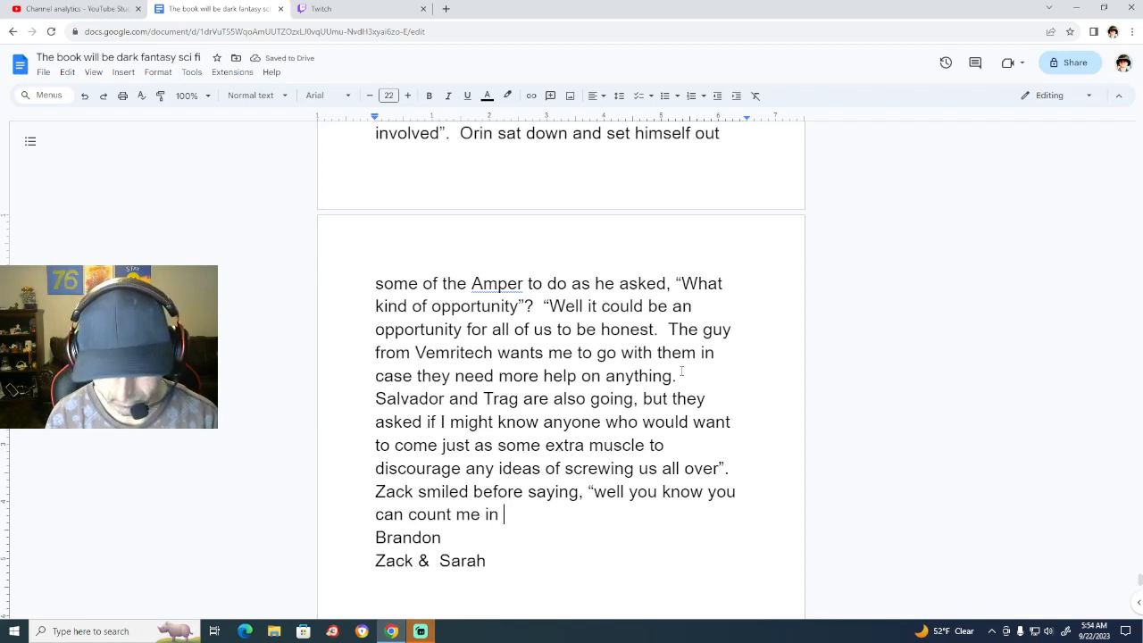
Extend Zack's sentence with ", if it is going to pay well".
{"action": "key", "text": "BackSpace"}
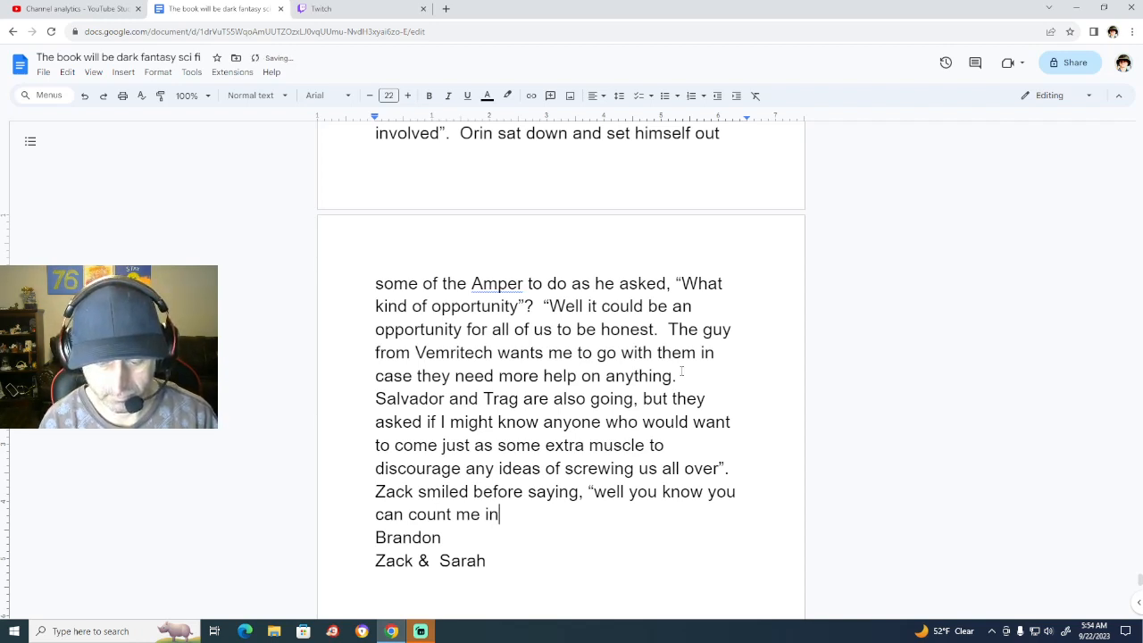
{"action": "type", "text": ", if "}
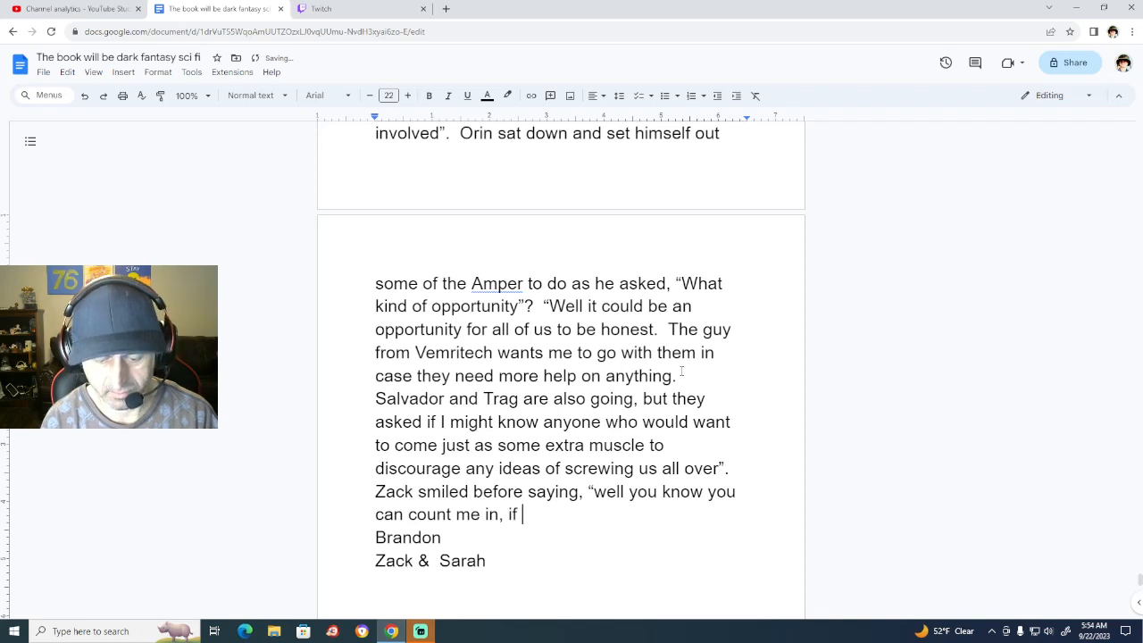
{"action": "type", "text": "it is g"}
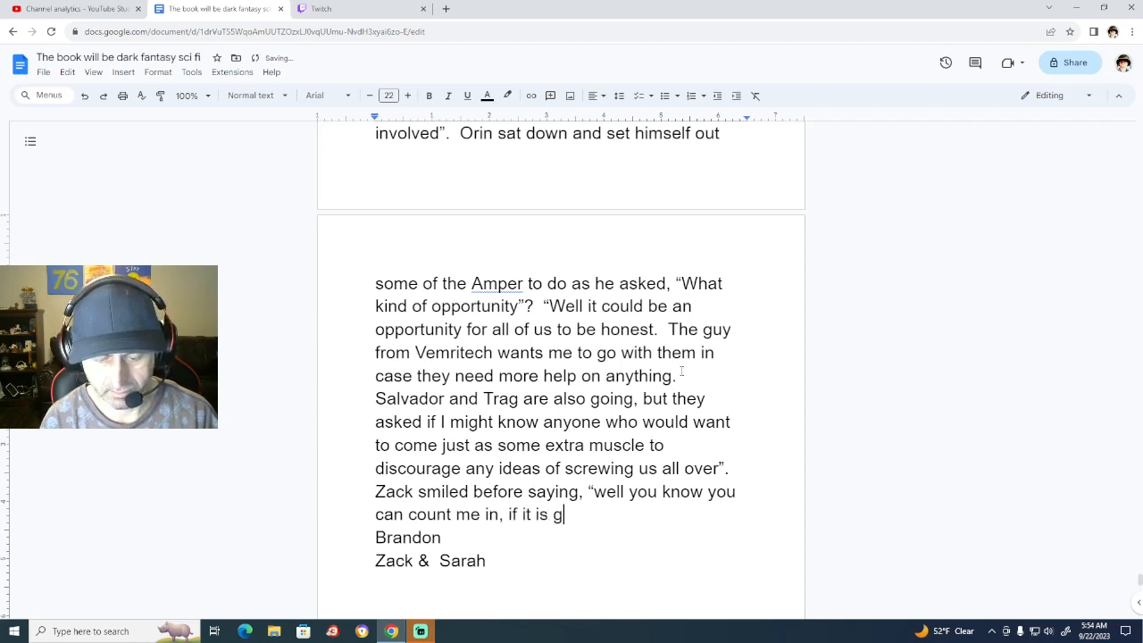
{"action": "type", "text": "oing to pay well"}
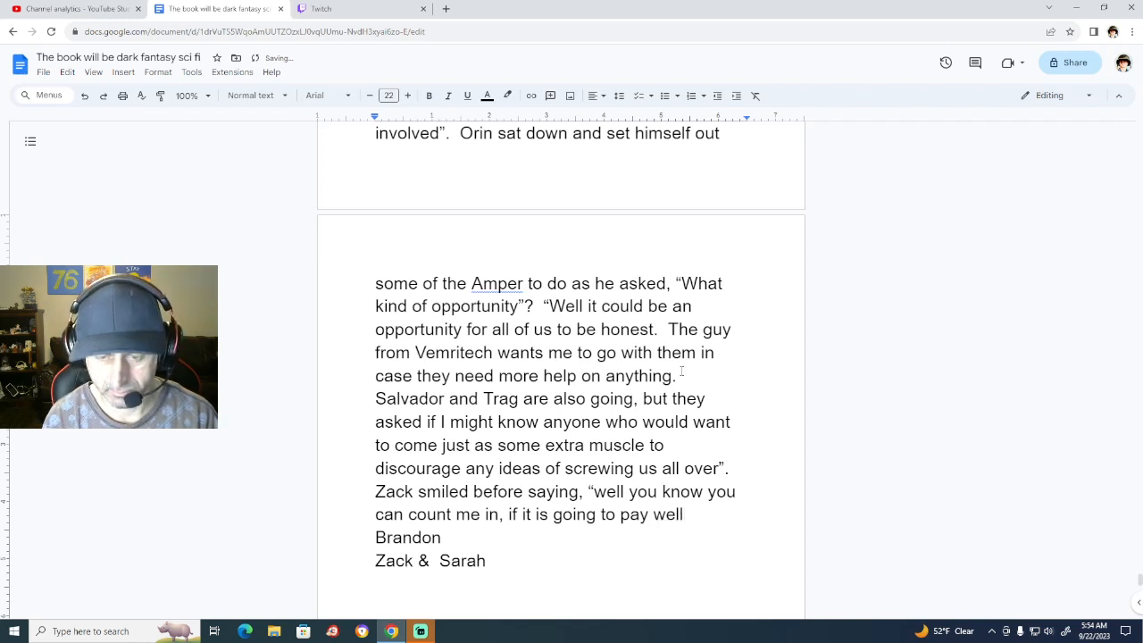
End the sentence with a period and begin the next one with "Me and Sarah having been working".
{"action": "type", "text": ".  Me"}
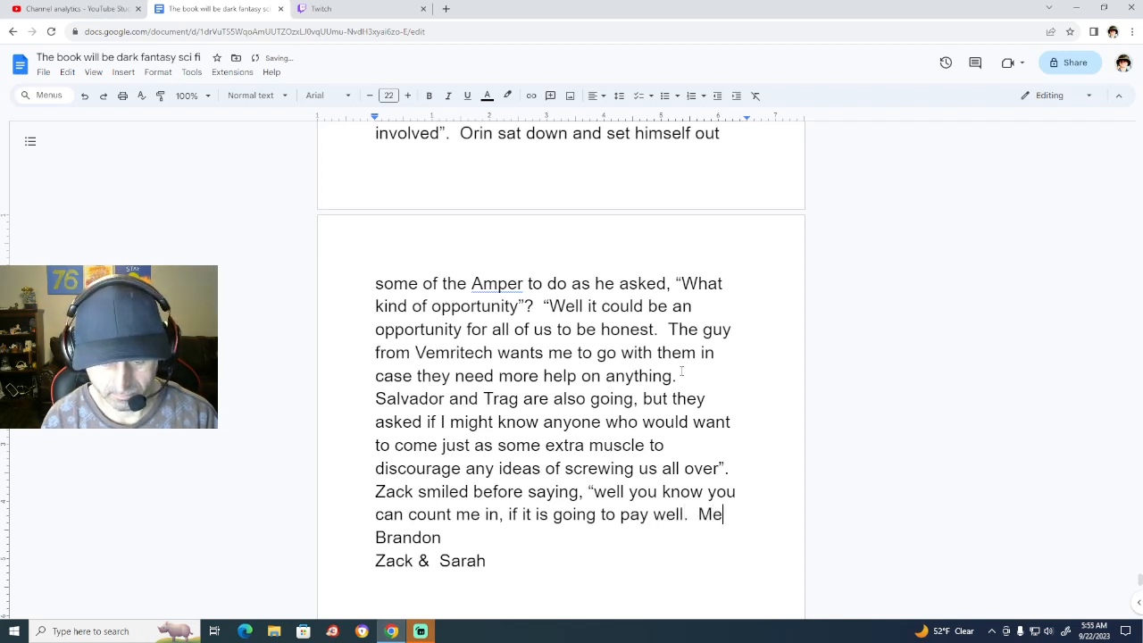
{"action": "type", "text": " and S"}
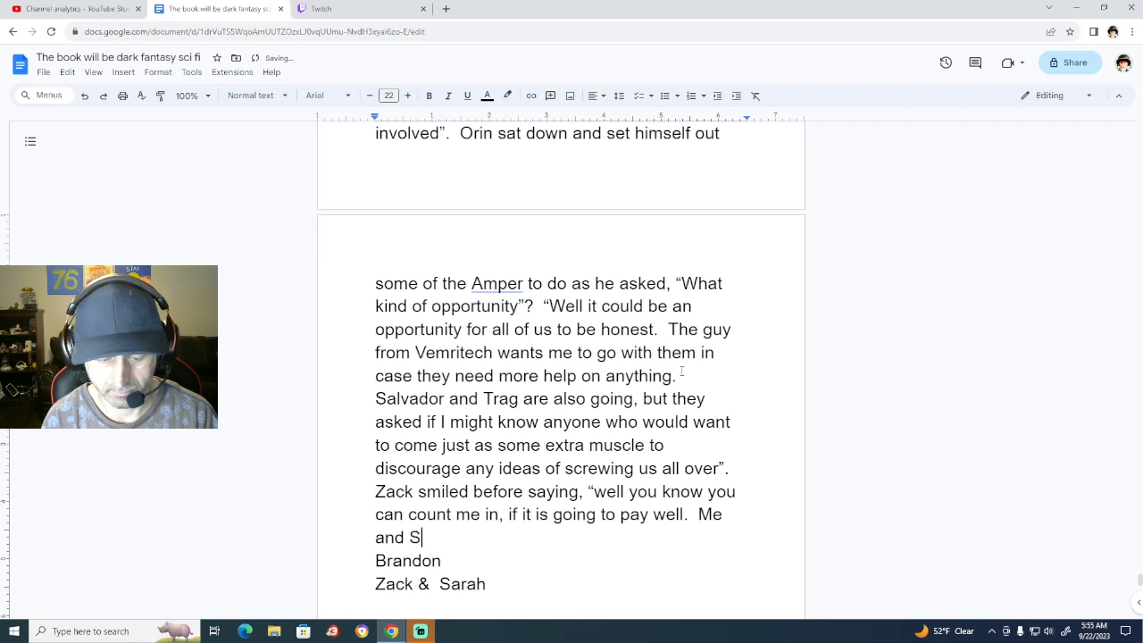
{"action": "type", "text": "arah have"}
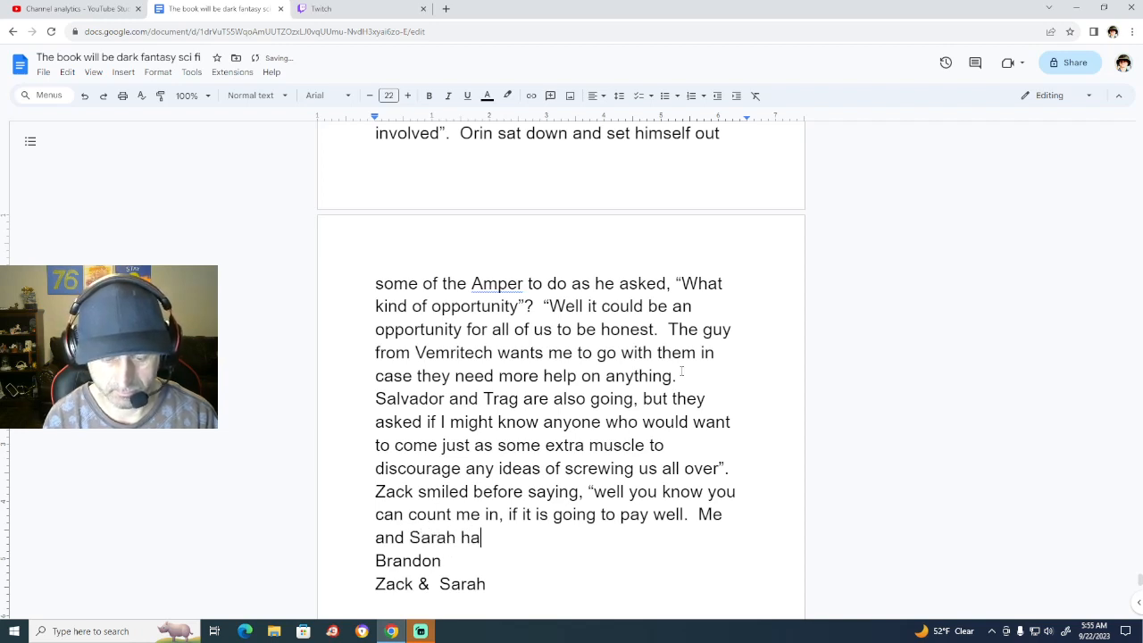
{"action": "key", "text": "BackSpace"}
{"action": "type", "text": "oi"}
{"action": "key", "text": "BackSpace"}
{"action": "key", "text": "BackSpace"}
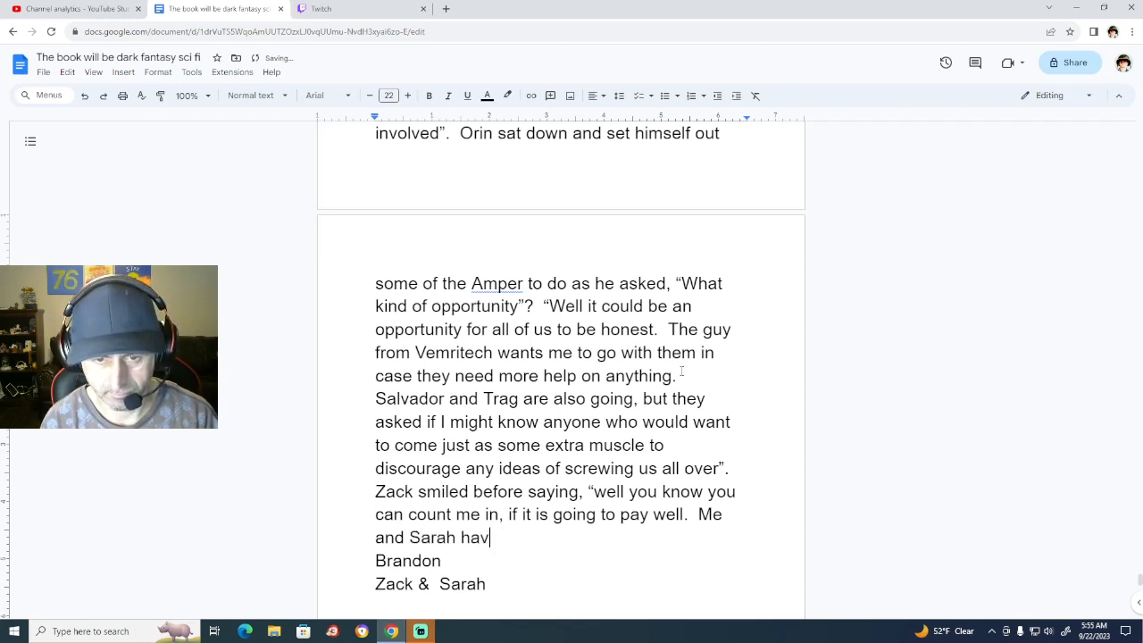
{"action": "type", "text": "ing been working "}
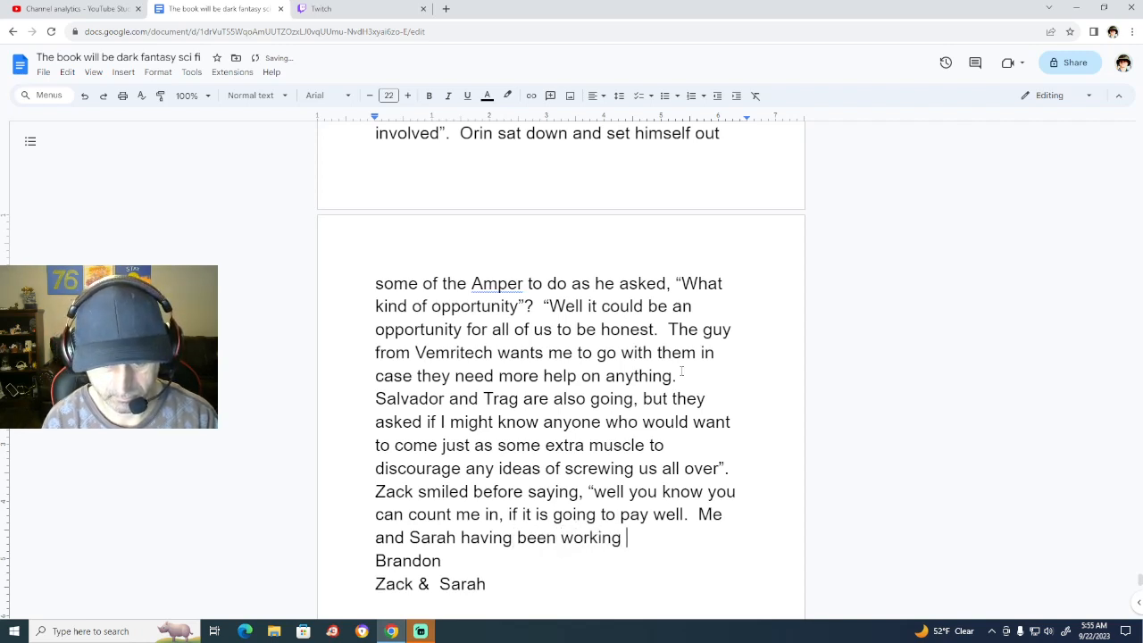
Continue the sentence about Sarah with "our butt of and still have no where the".
{"action": "type", "text": "ou"}
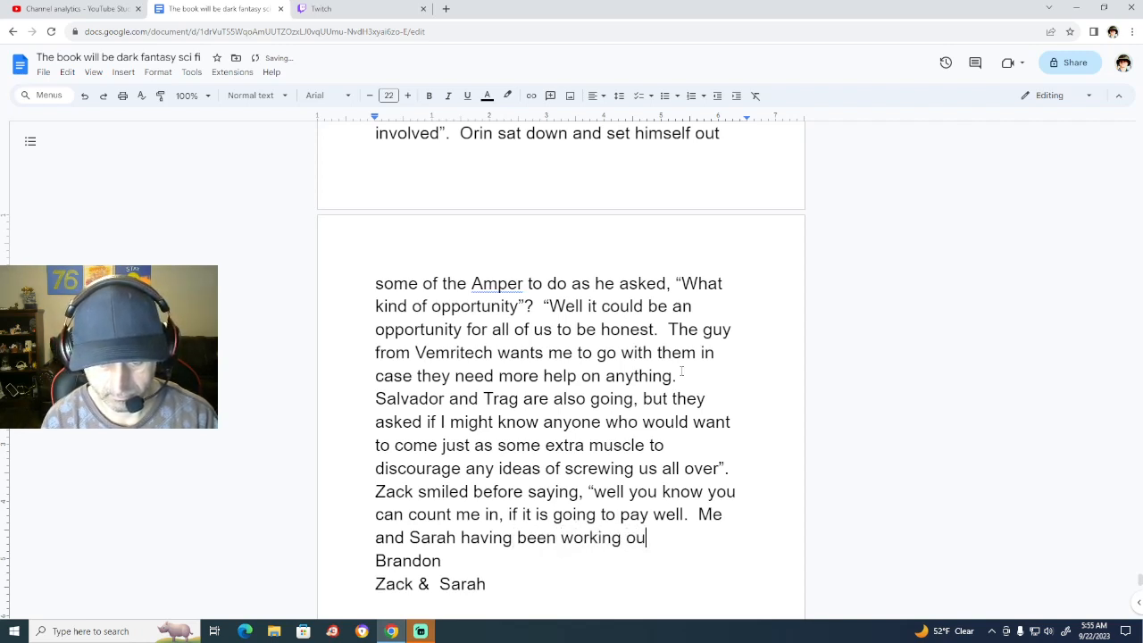
{"action": "type", "text": "r butt "}
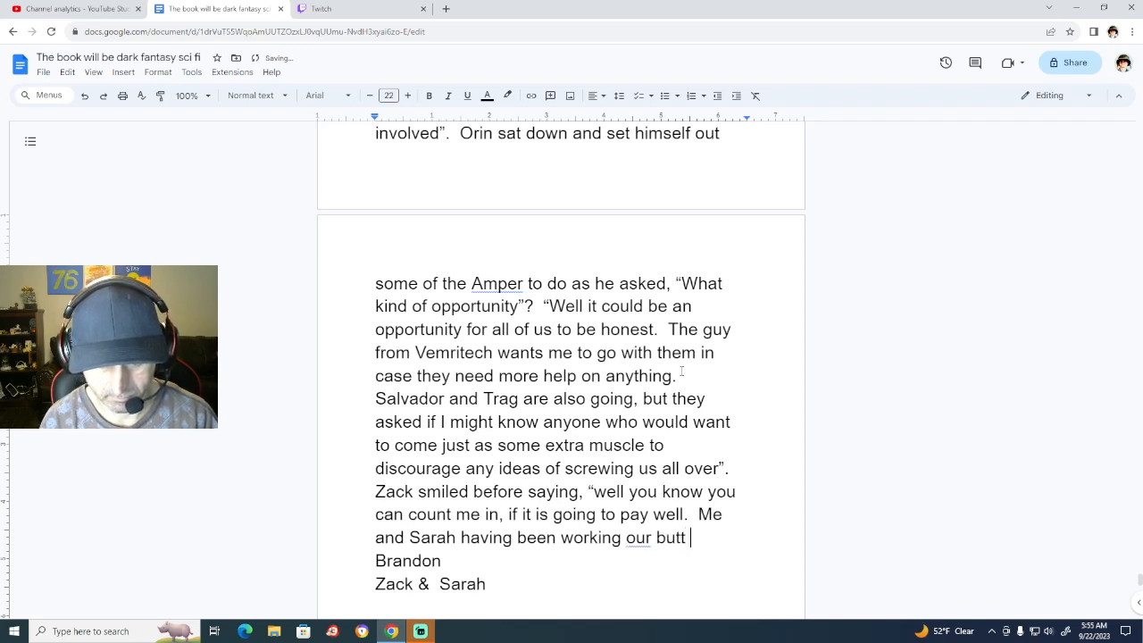
{"action": "type", "text": "of and st"}
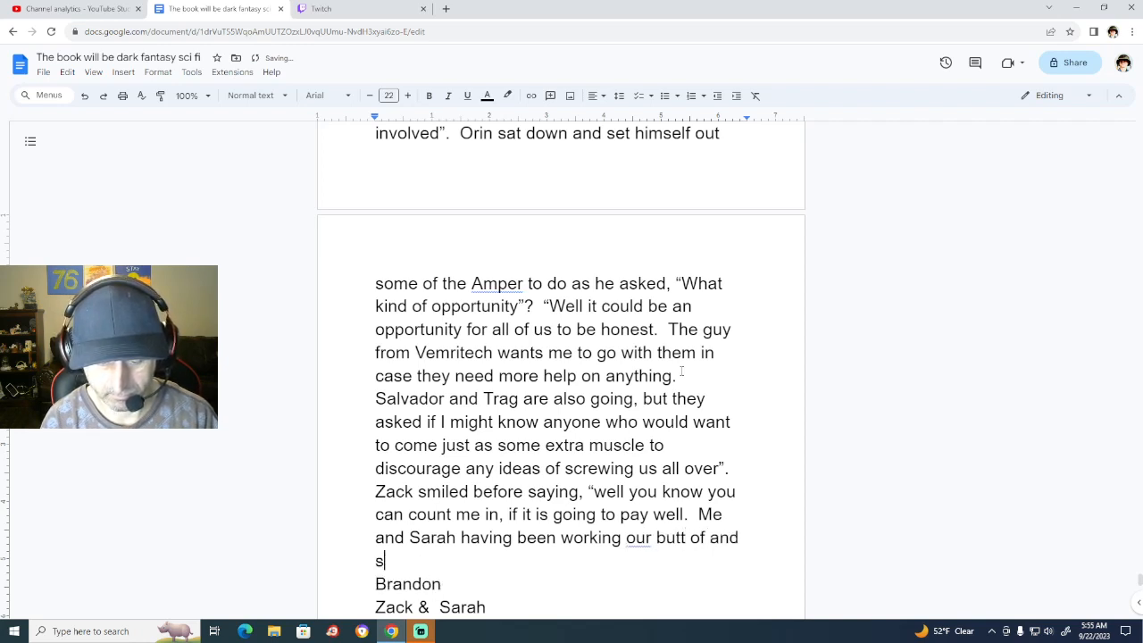
{"action": "type", "text": "ill hav"}
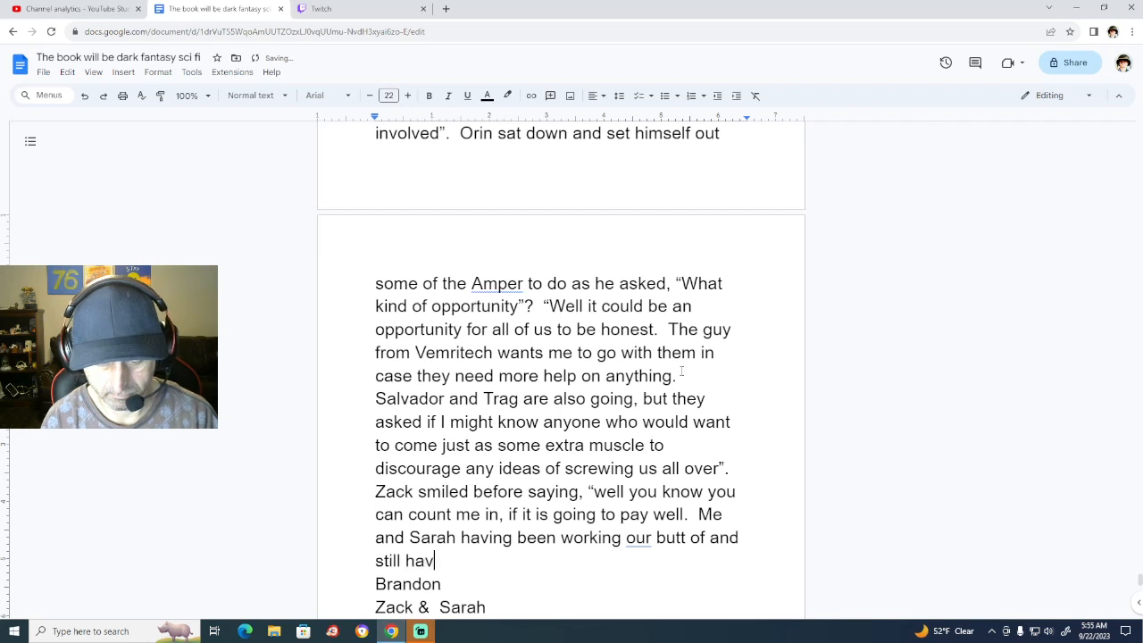
{"action": "type", "text": "e no k"}
{"action": "key", "text": "BackSpace"}
{"action": "type", "text": "w"}
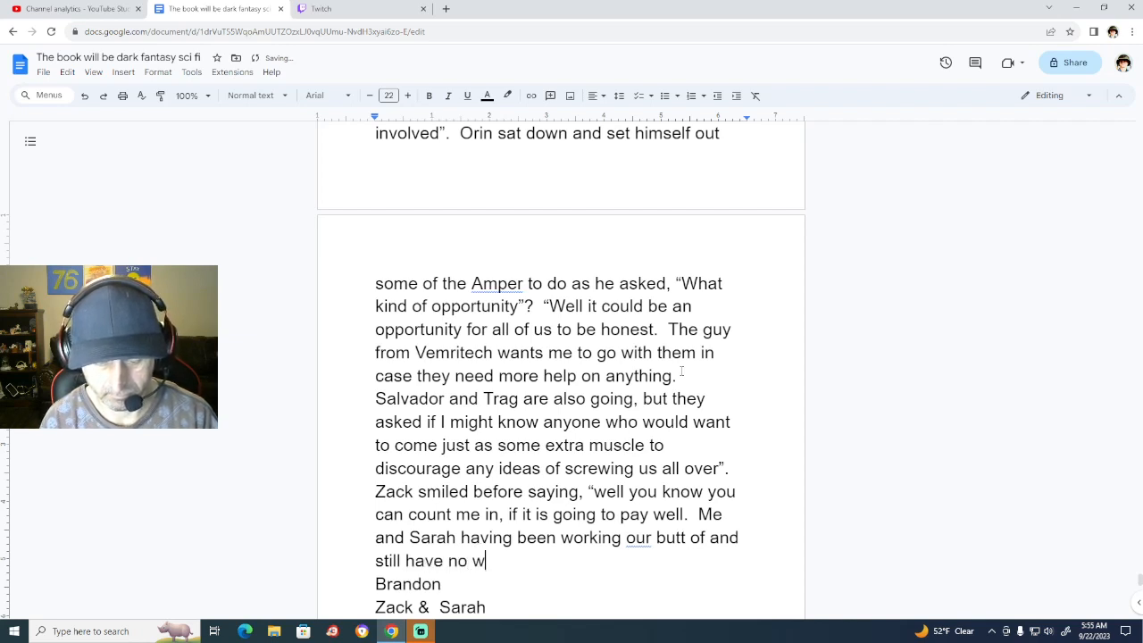
{"action": "type", "text": "here the "}
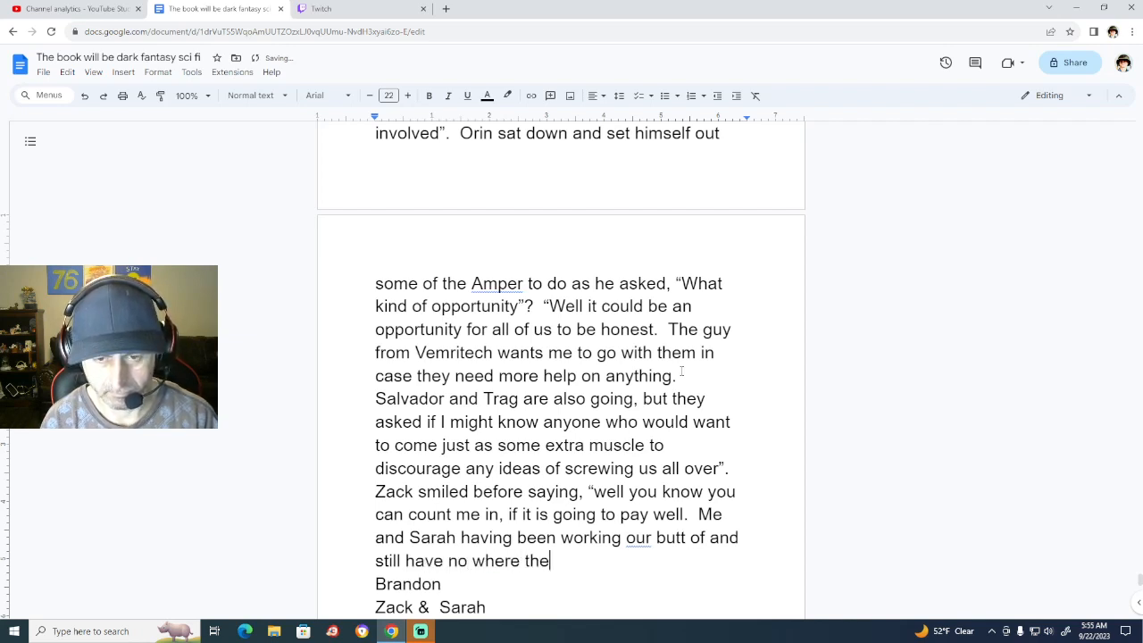
Finish Zack's speech with "amount of credits we would need to get married”", including the closing quotation mark.
{"action": "type", "text": "amount o"}
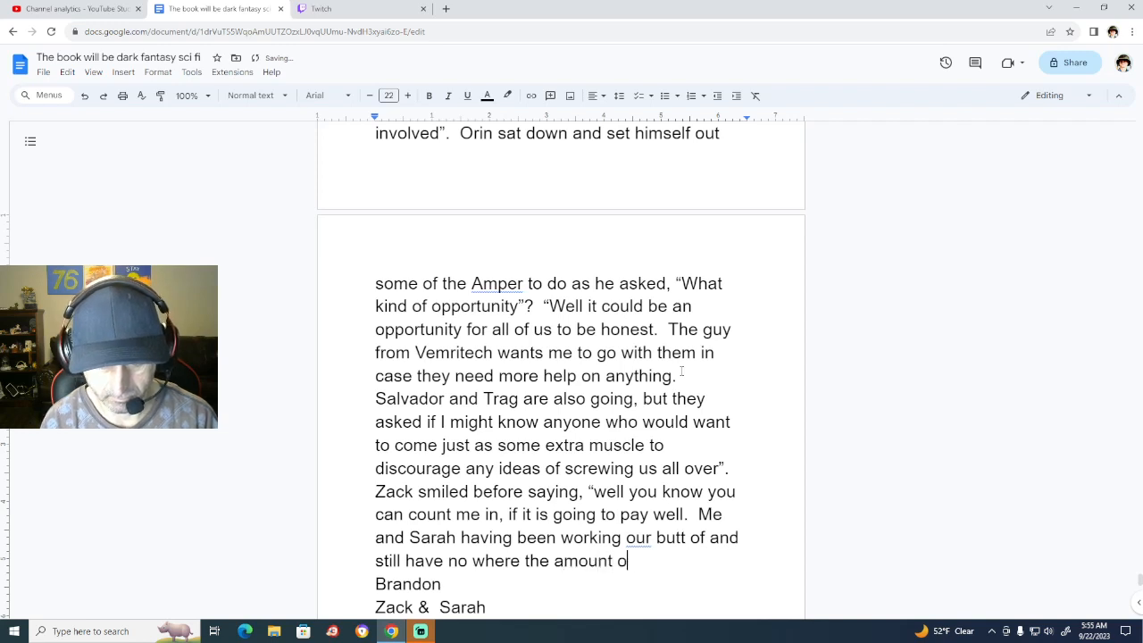
{"action": "type", "text": "f cred"}
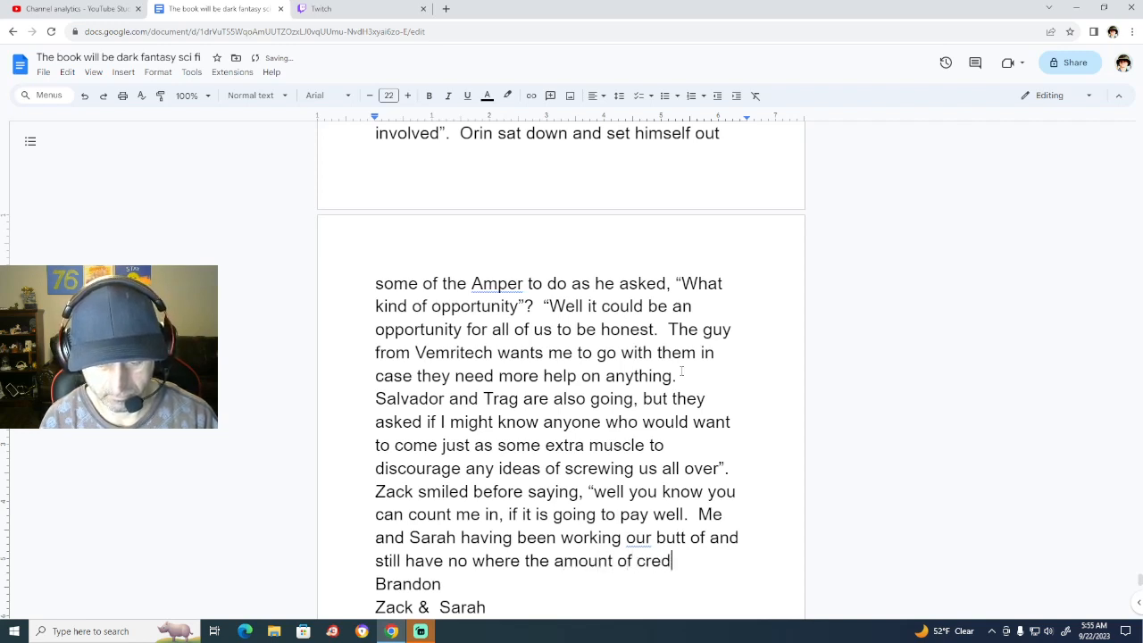
{"action": "type", "text": "its we wo"}
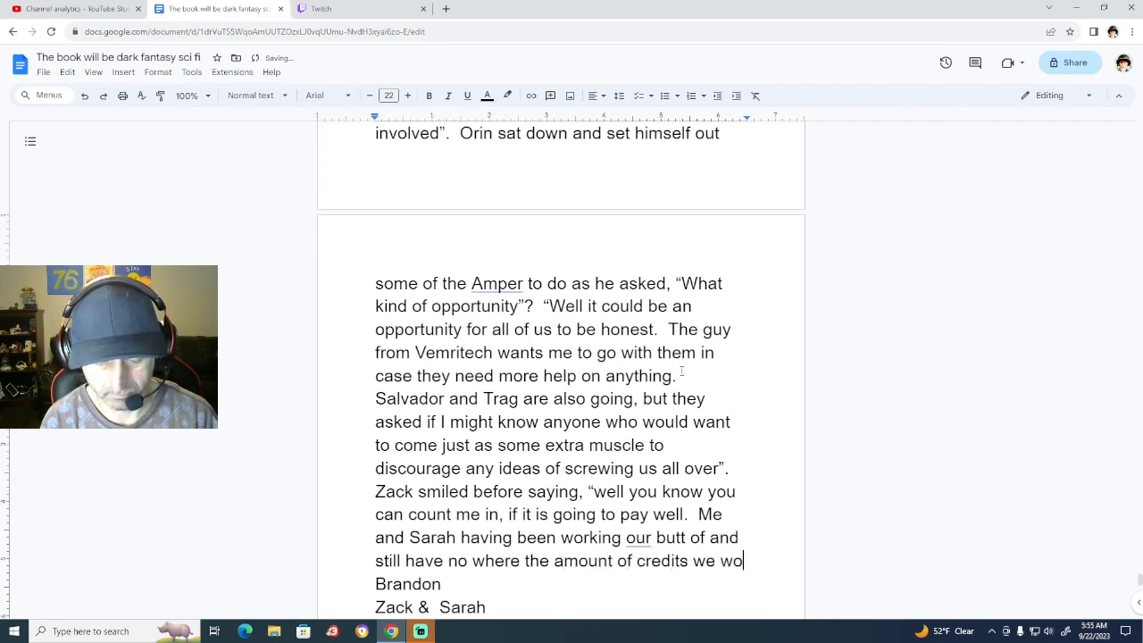
{"action": "type", "text": "uld need to "}
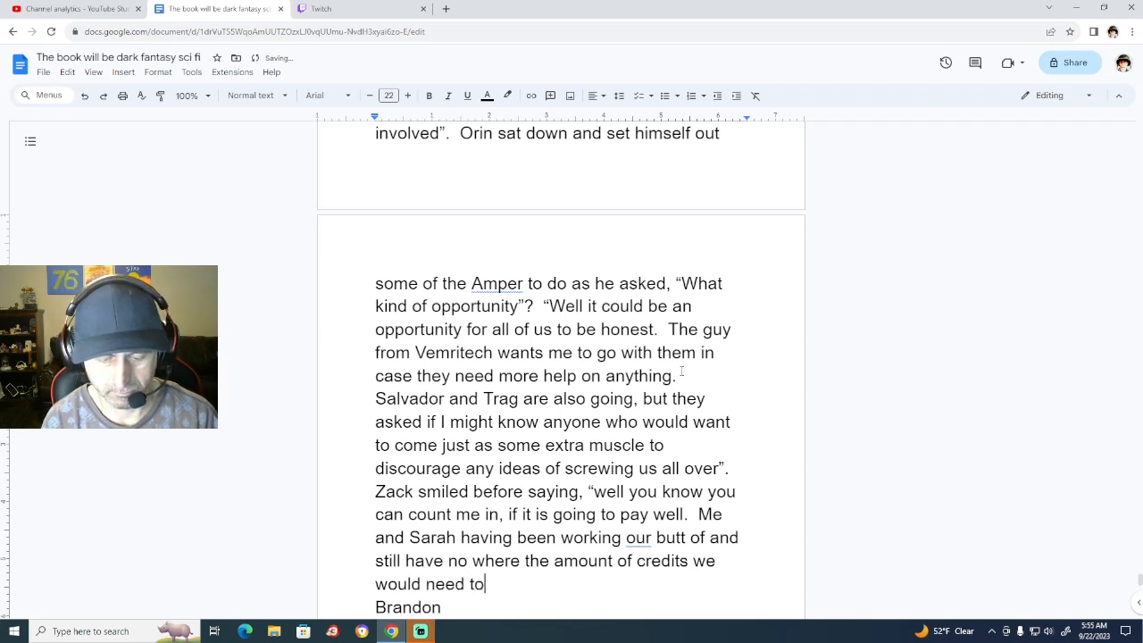
{"action": "type", "text": "get "}
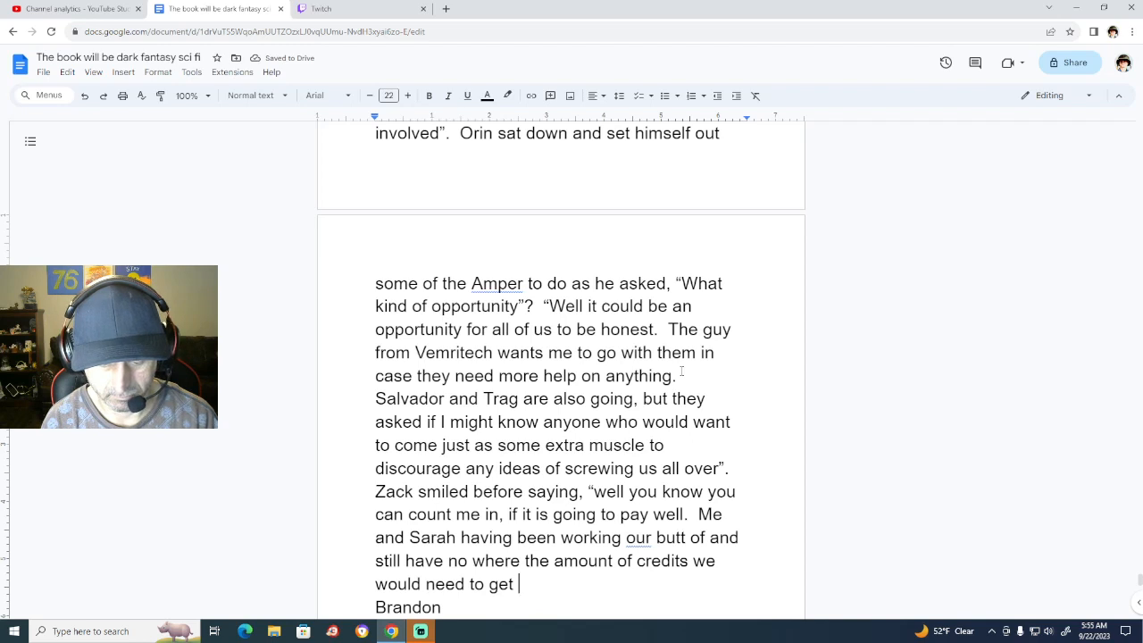
{"action": "type", "text": "married"}
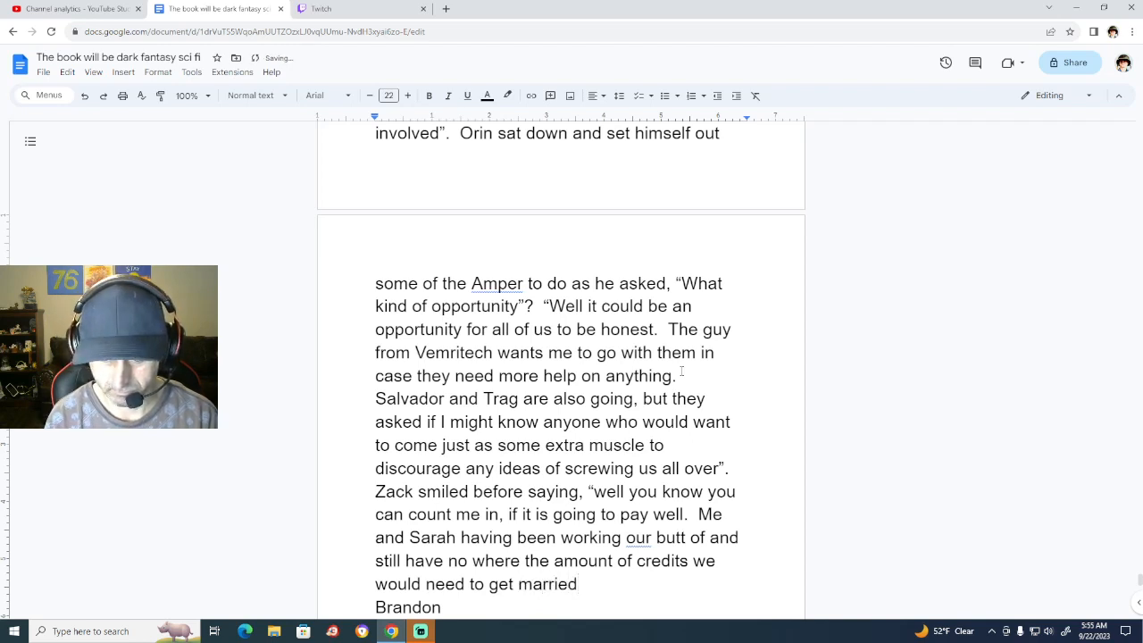
{"action": "type", "text": "\""}
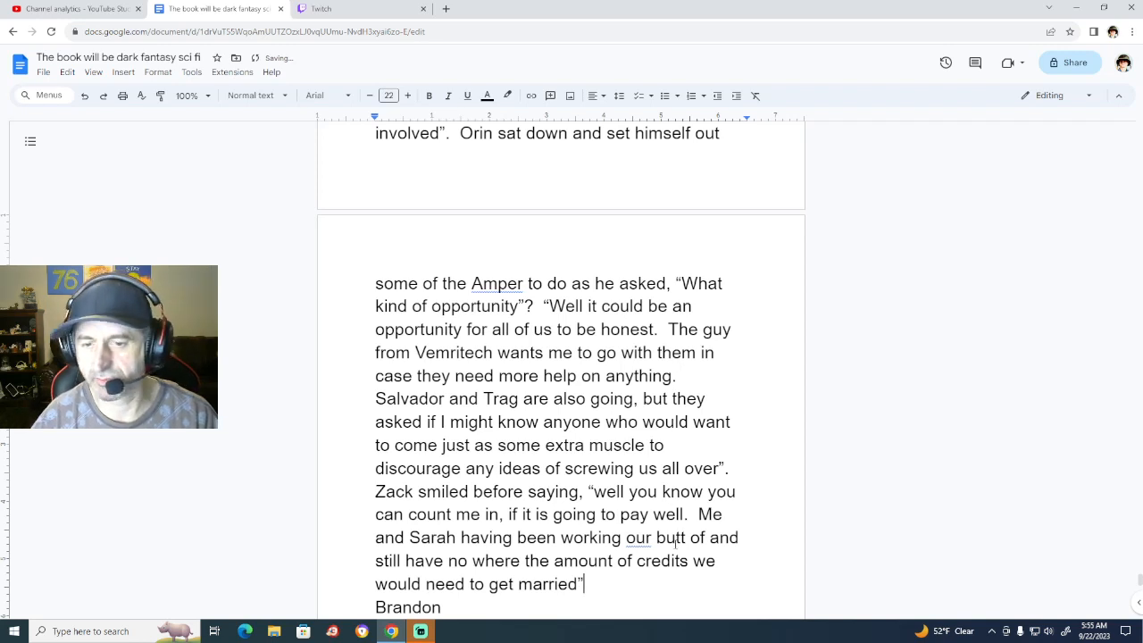
Correct the wording after "Me and Sarah having been working" to read "our butts off".
{"action": "left_click", "coordinate": [638, 540]}
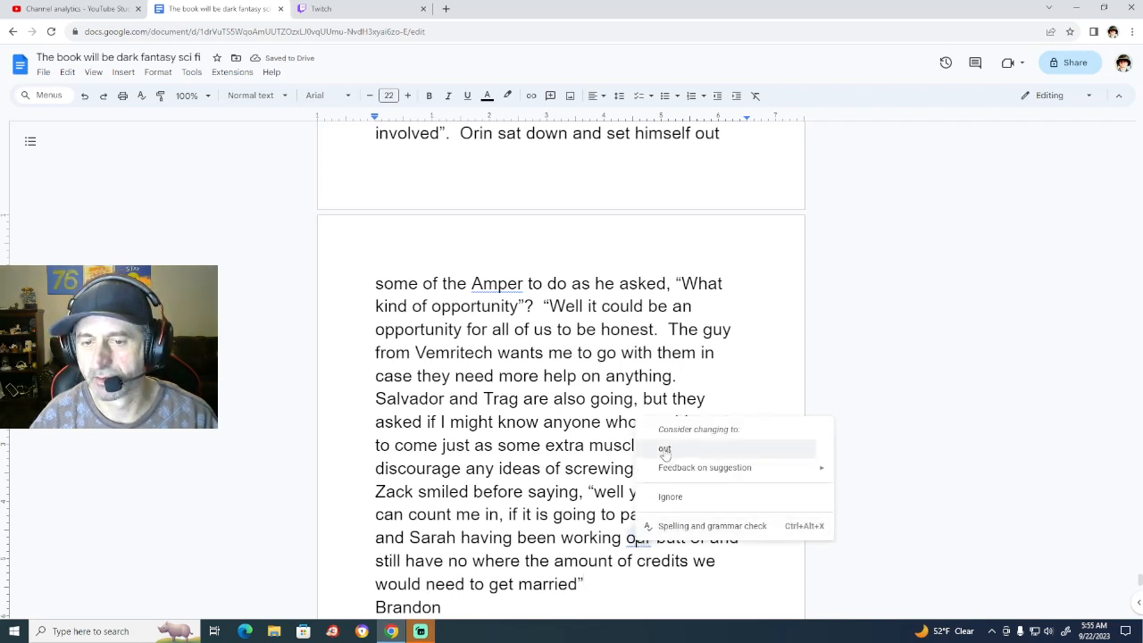
{"action": "left_click", "coordinate": [561, 490]}
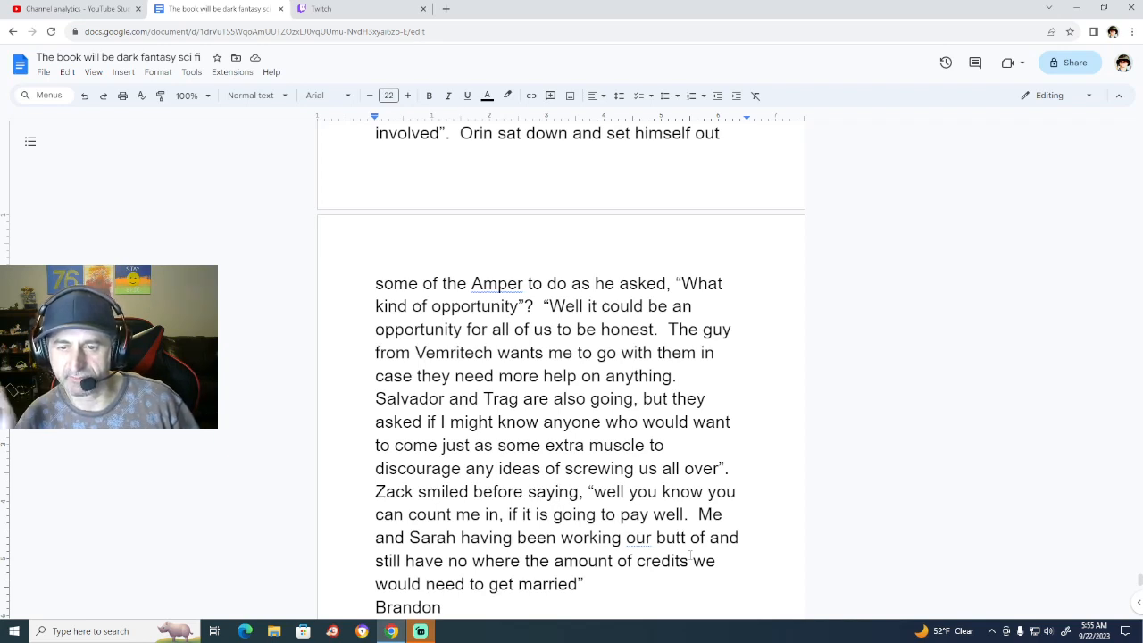
{"action": "left_click", "coordinate": [686, 538]}
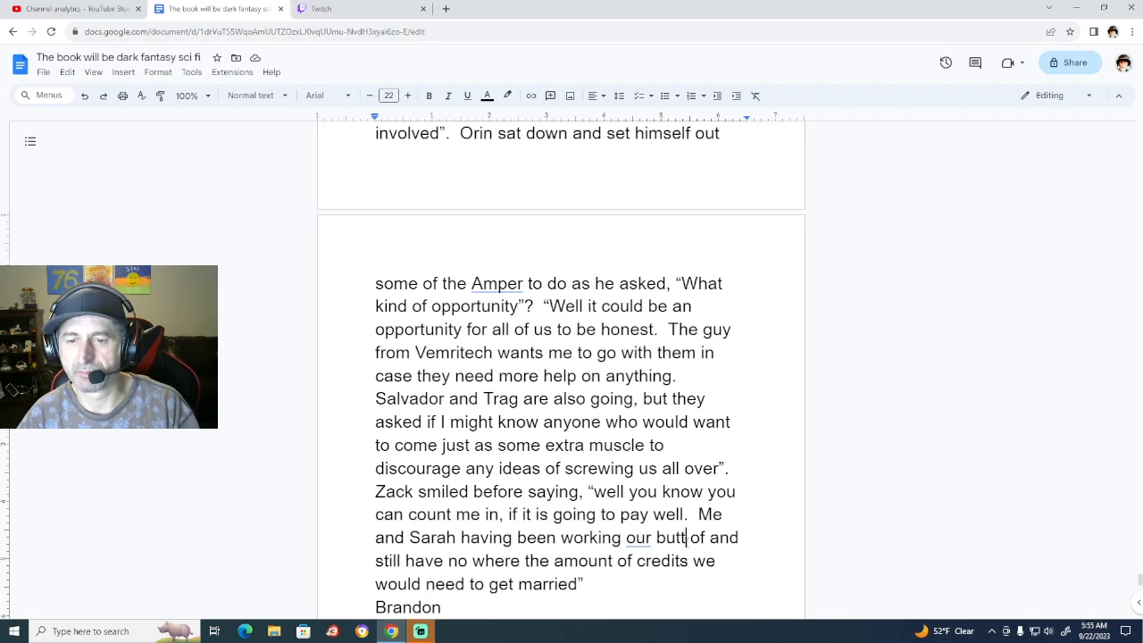
{"action": "type", "text": "s"}
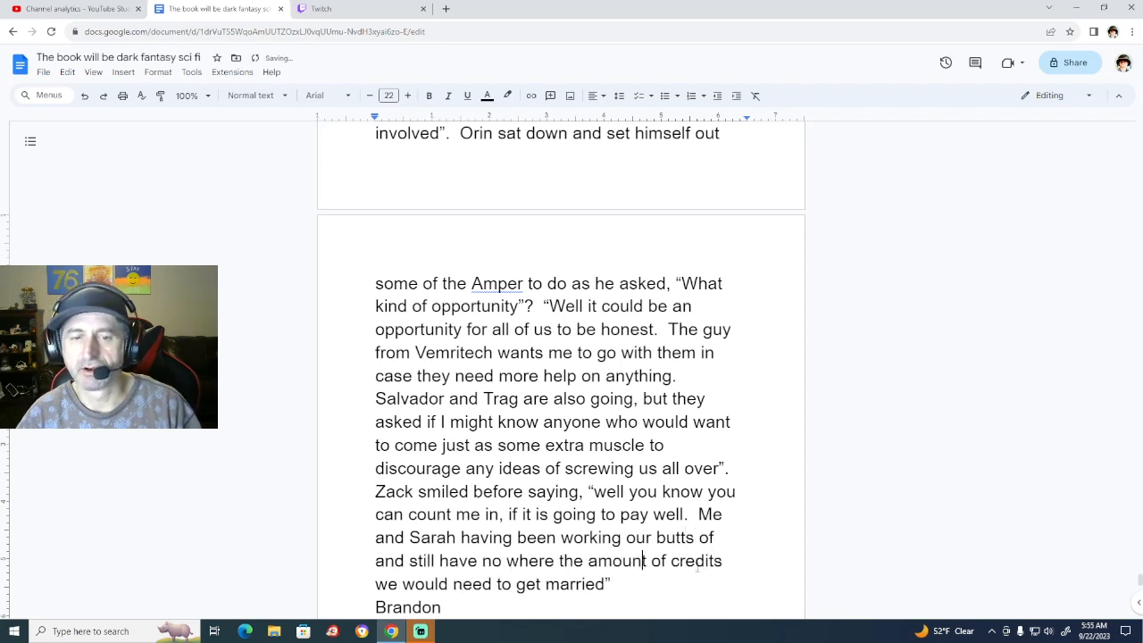
{"action": "left_click", "coordinate": [717, 537]}
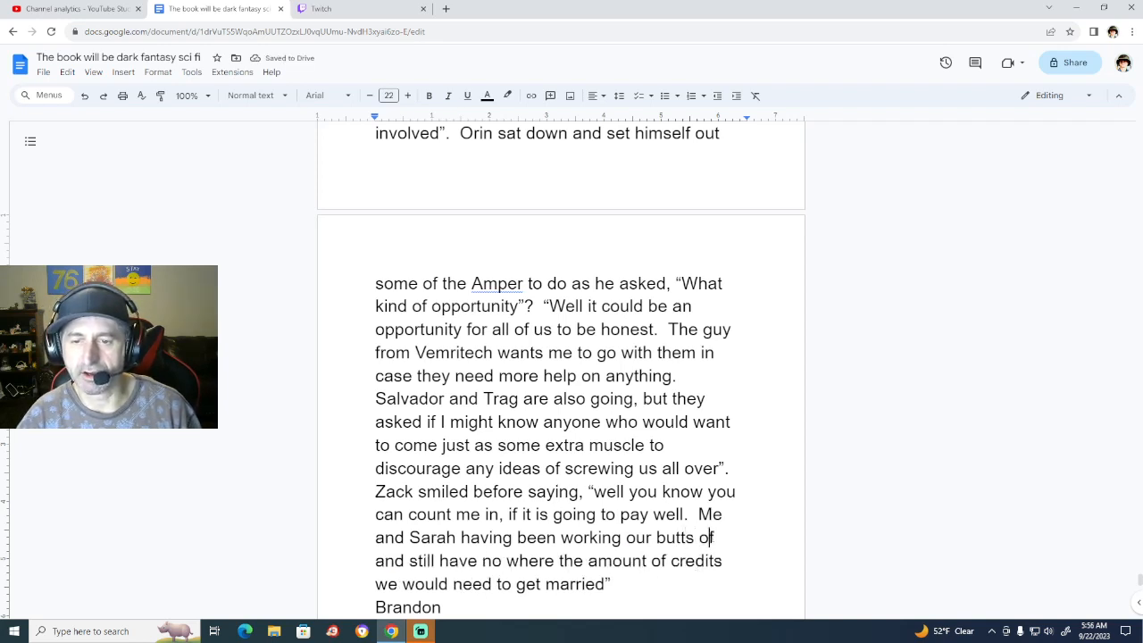
{"action": "type", "text": "f"}
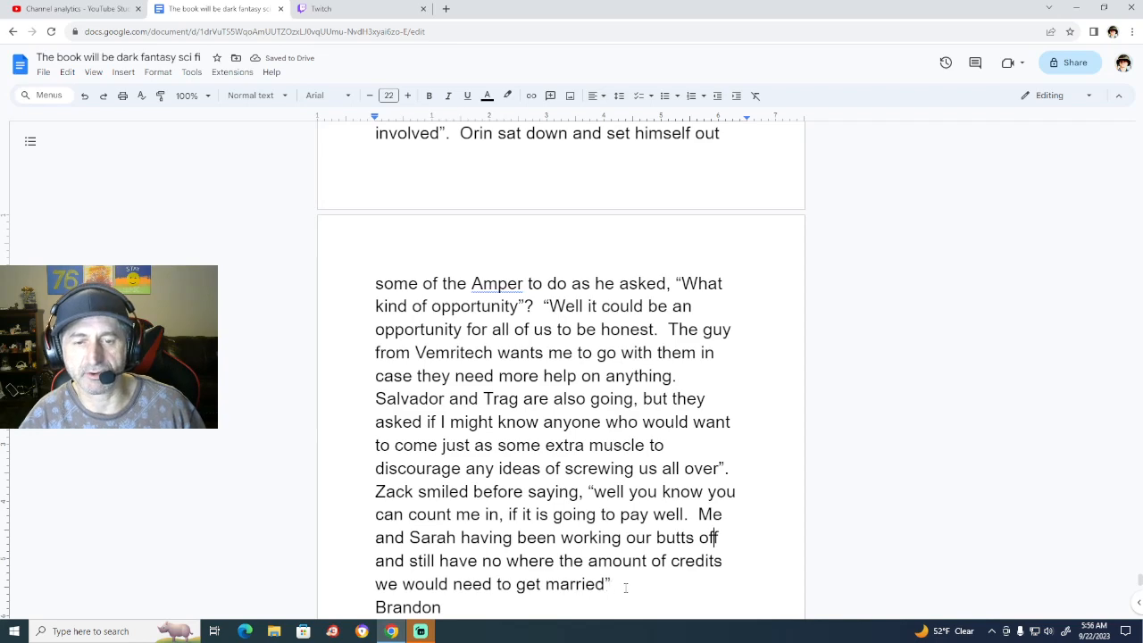
Delete the "Zack & Sarah" note line below "Brandon" at the end of the scene.
{"action": "scroll", "coordinate": [617, 576], "scroll_direction": "down", "scroll_amount": 2}
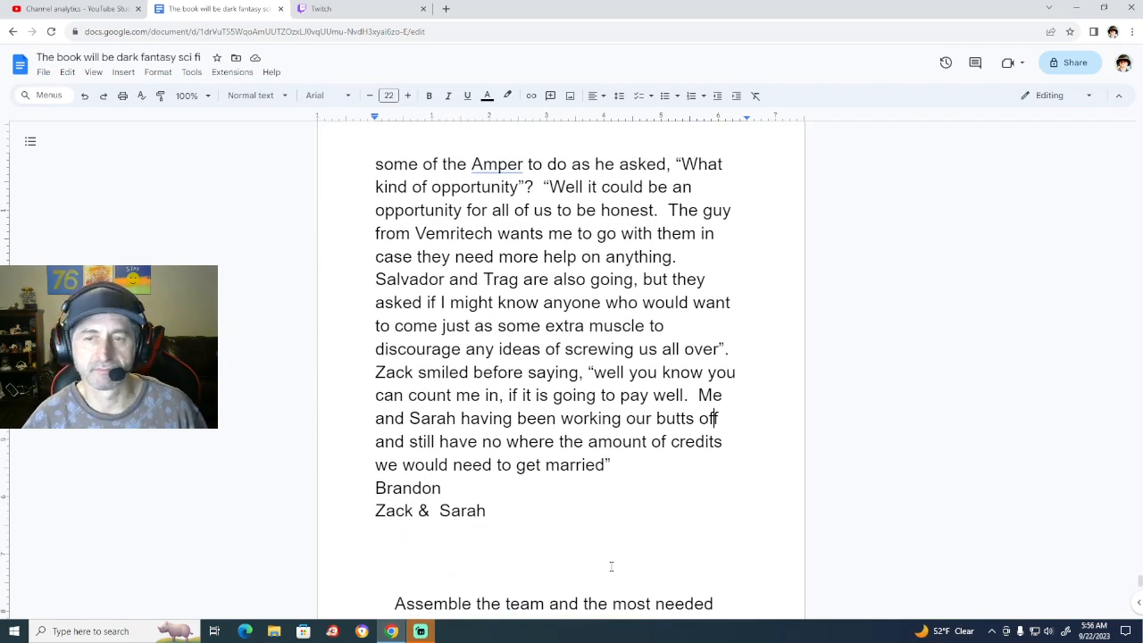
{"action": "left_click", "coordinate": [443, 487]}
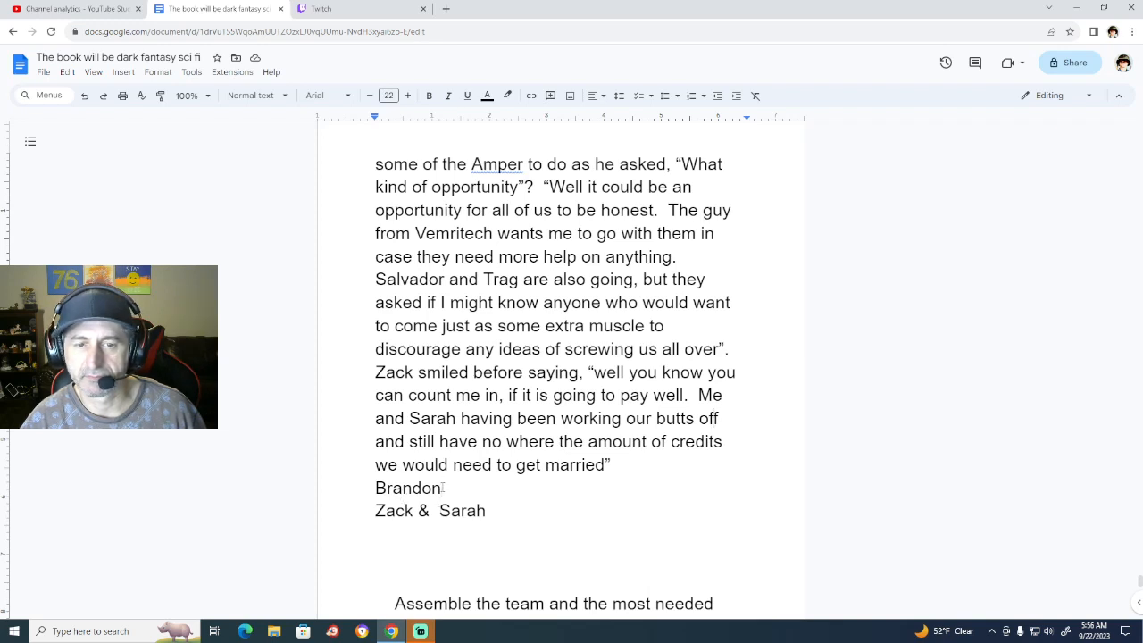
{"action": "left_click_drag", "start_coordinate": [375, 510], "coordinate": [491, 518]}
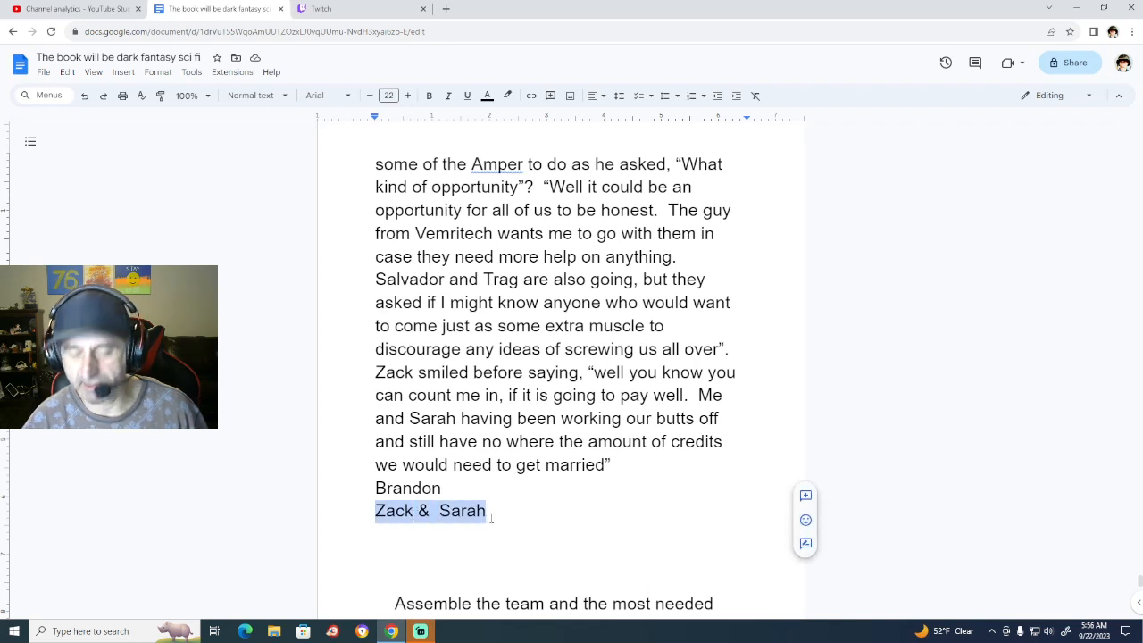
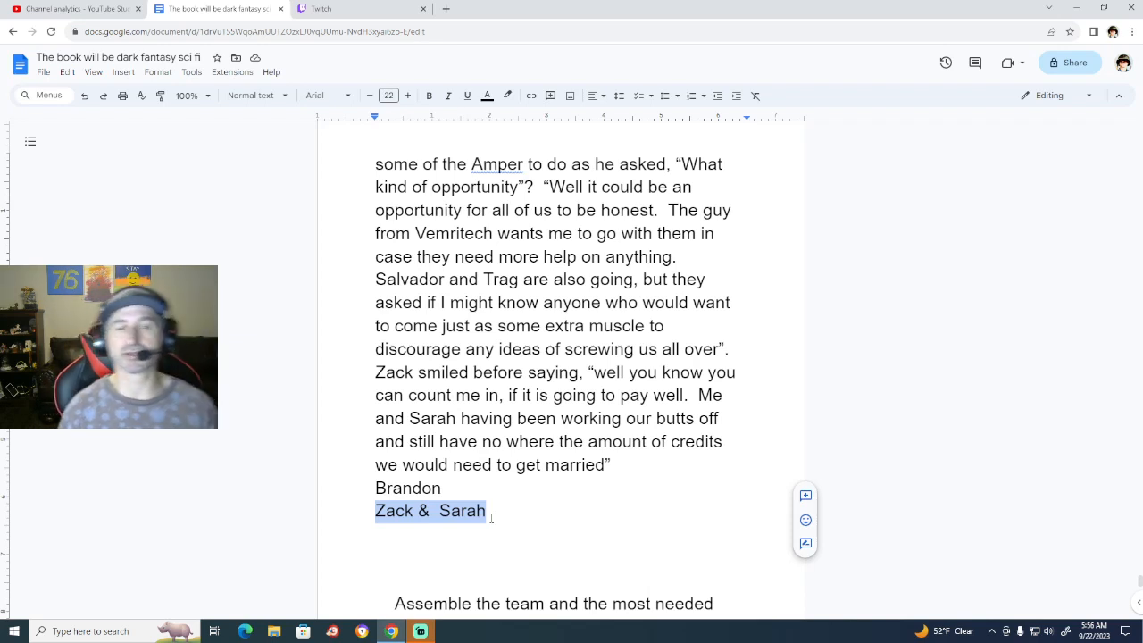
{"action": "key", "text": "BackSpace"}
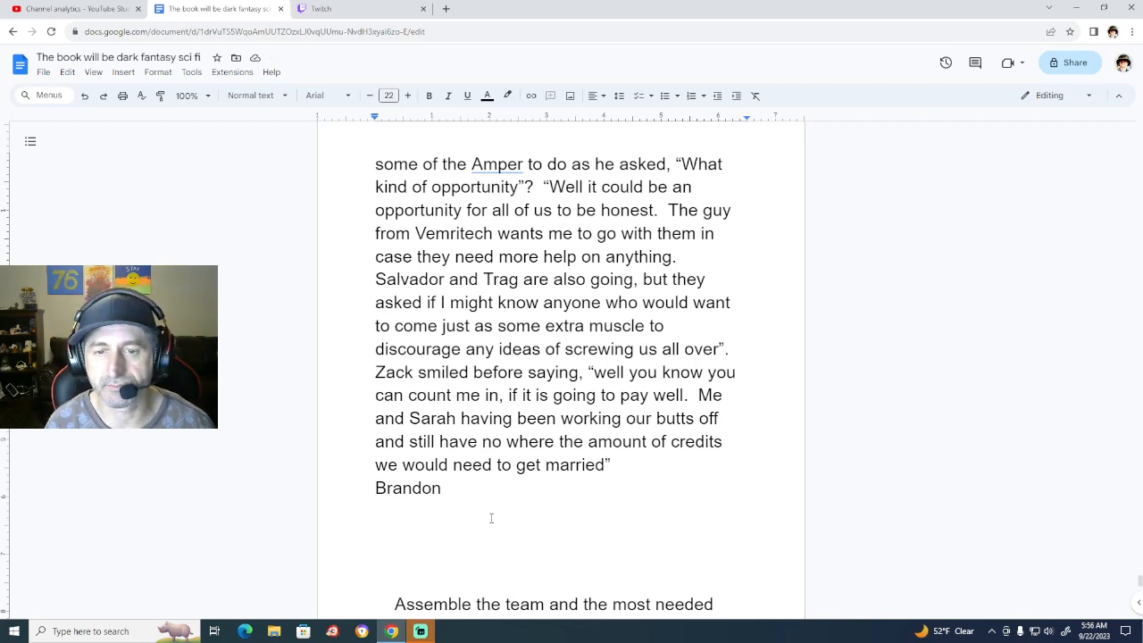
After Zack's speech ending in "get married”", begin a new sentence with "I told them “well".
{"action": "left_click", "coordinate": [617, 465]}
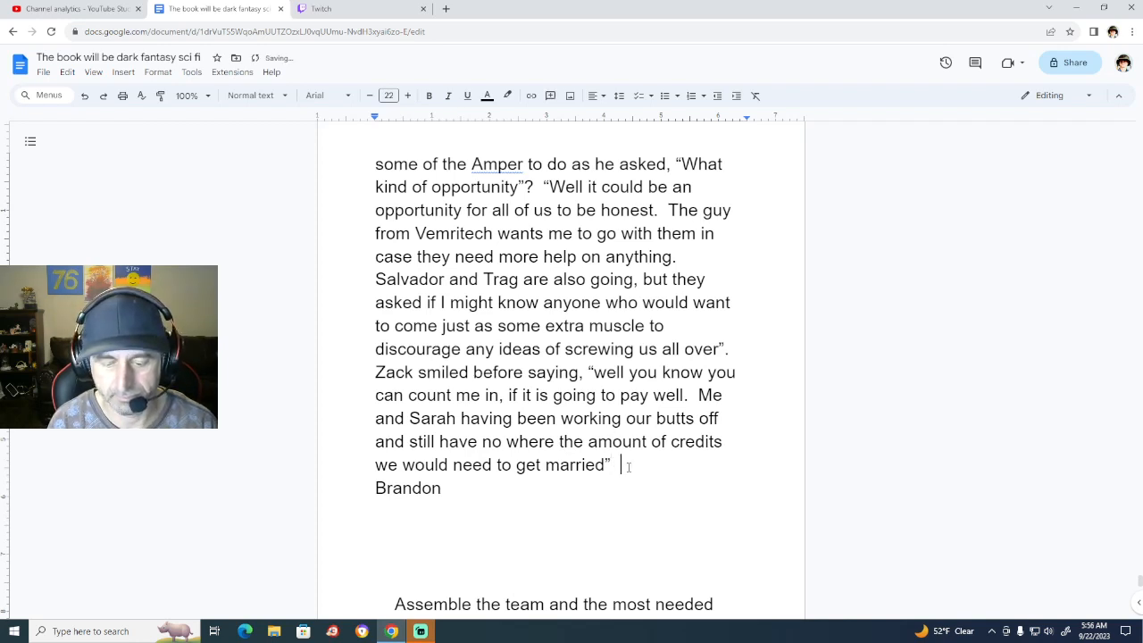
{"action": "type", "text": "I"}
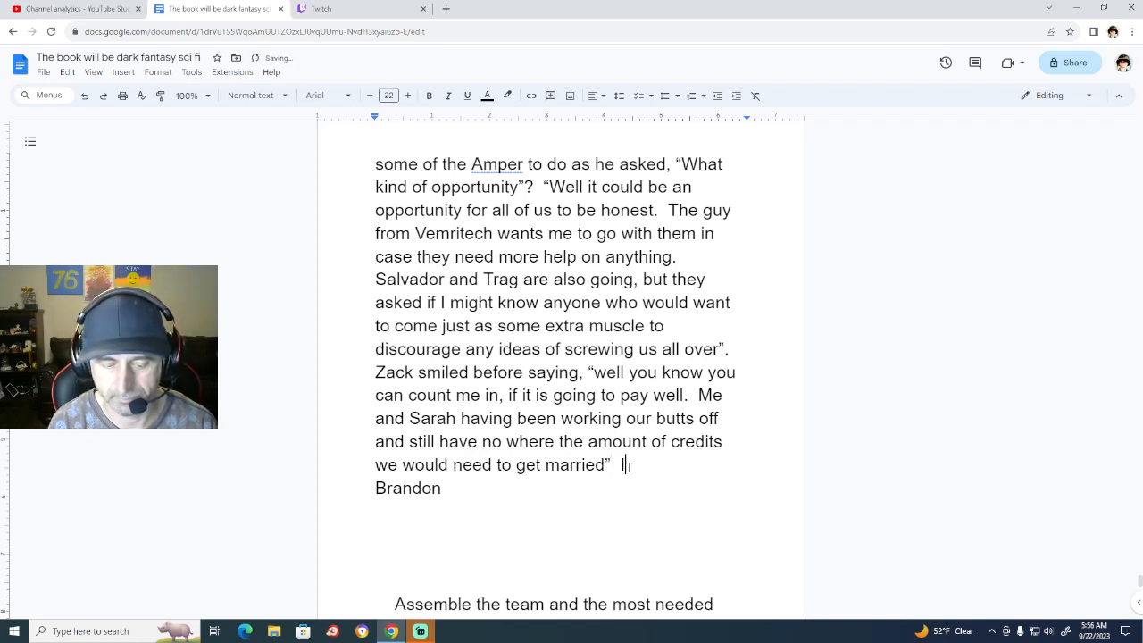
{"action": "type", "text": " tol"}
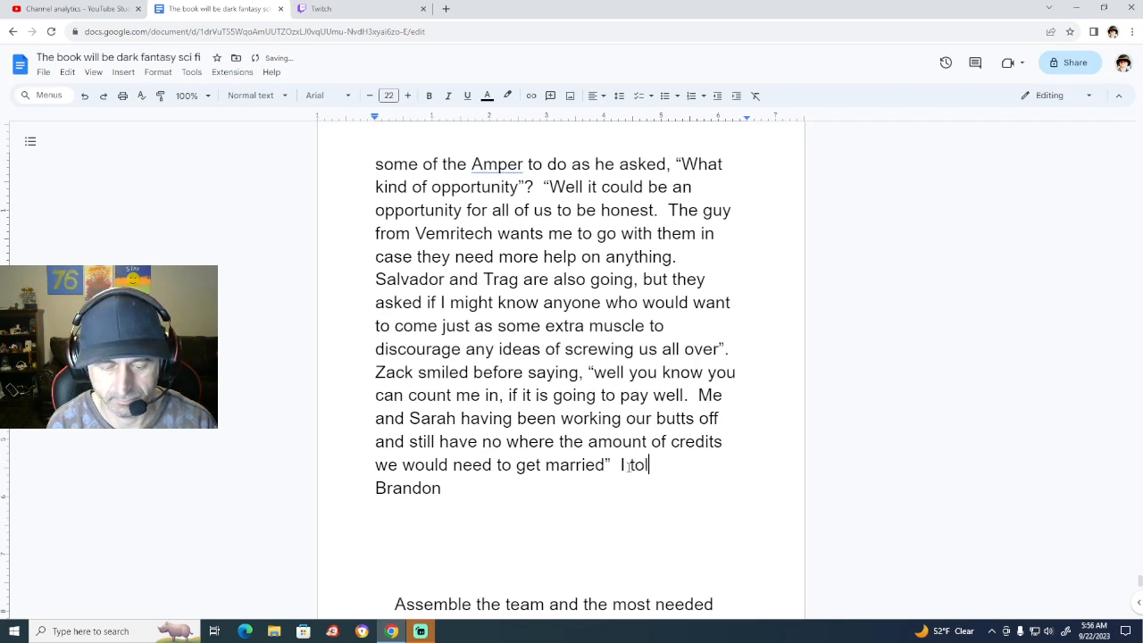
{"action": "type", "text": "d the"}
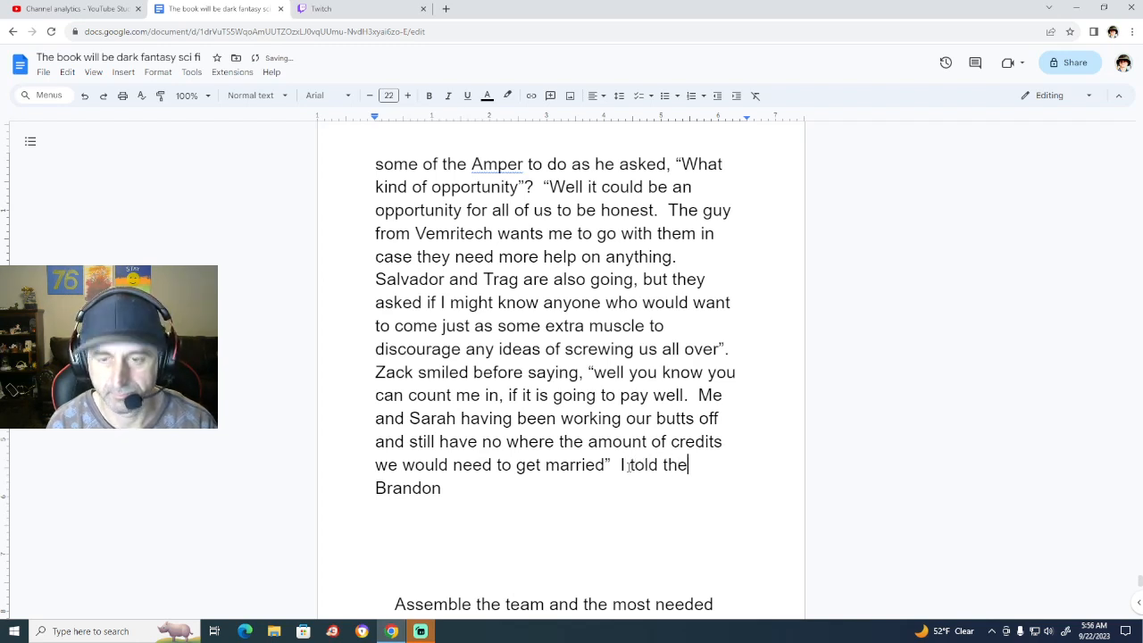
{"action": "key", "text": "BackSpace"}
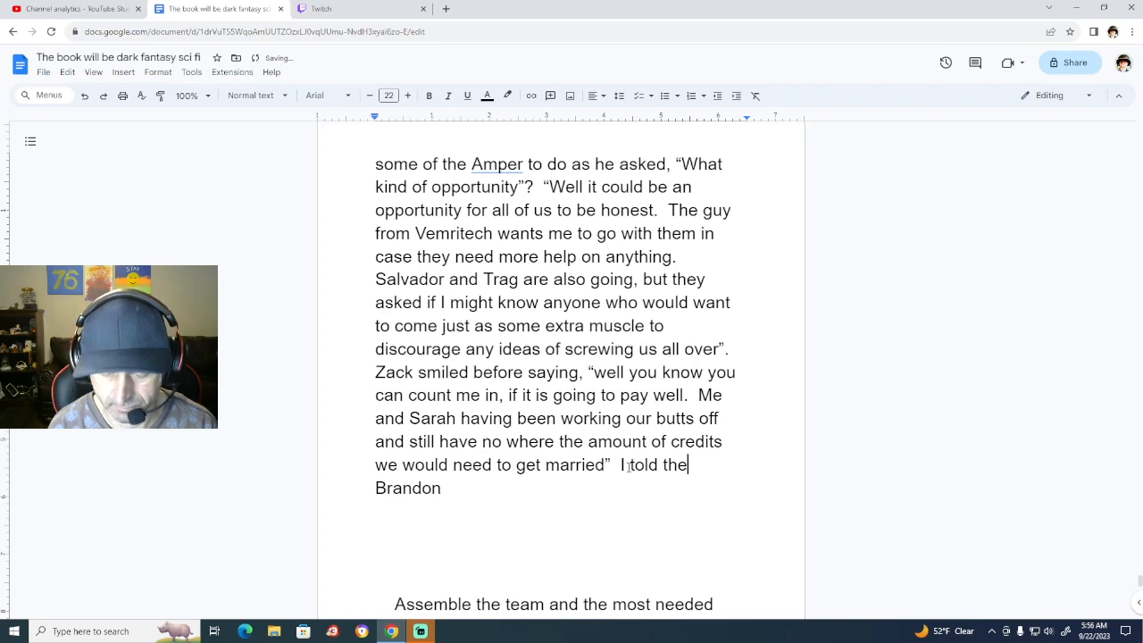
{"action": "type", "text": ","}
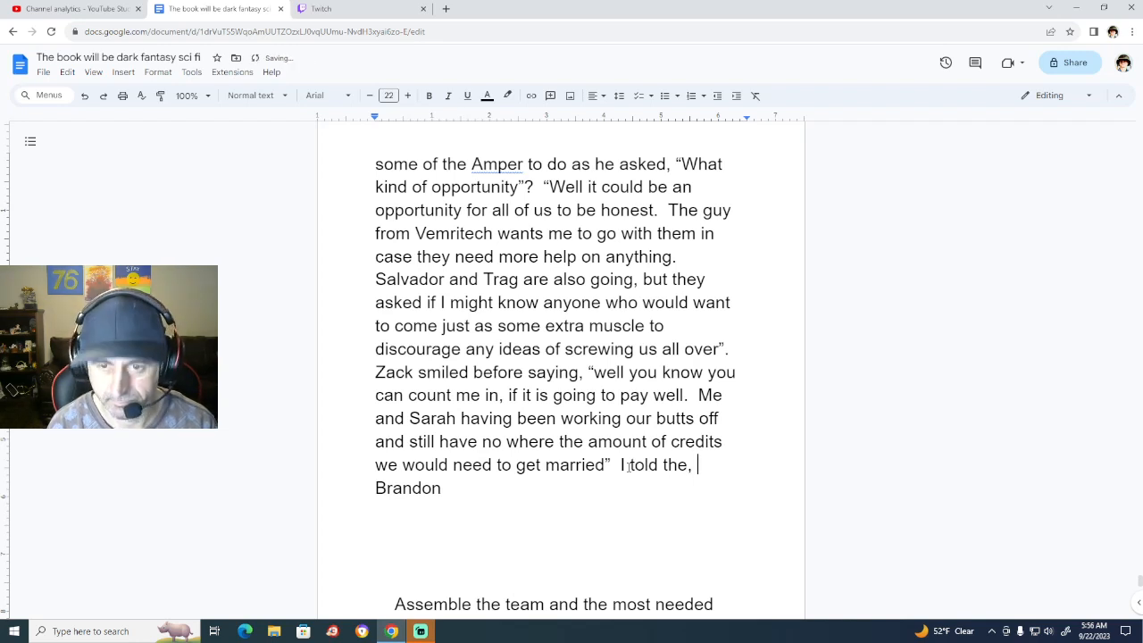
{"action": "key", "text": "BackSpace"}
{"action": "key", "text": "BackSpace"}
{"action": "type", "text": "m"}
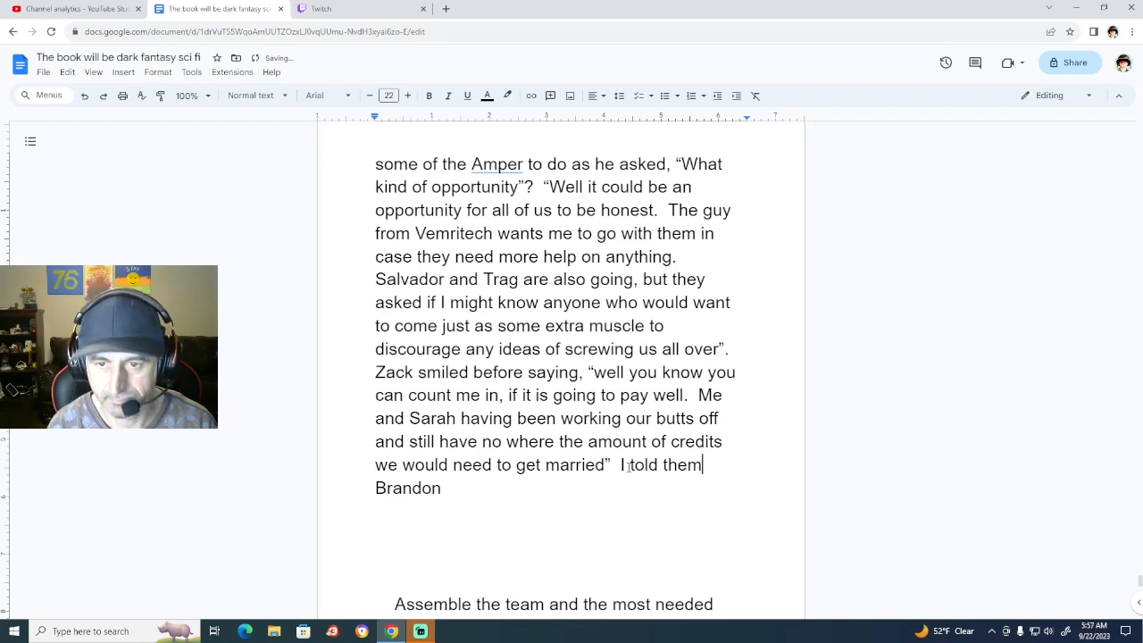
{"action": "type", "text": " \""}
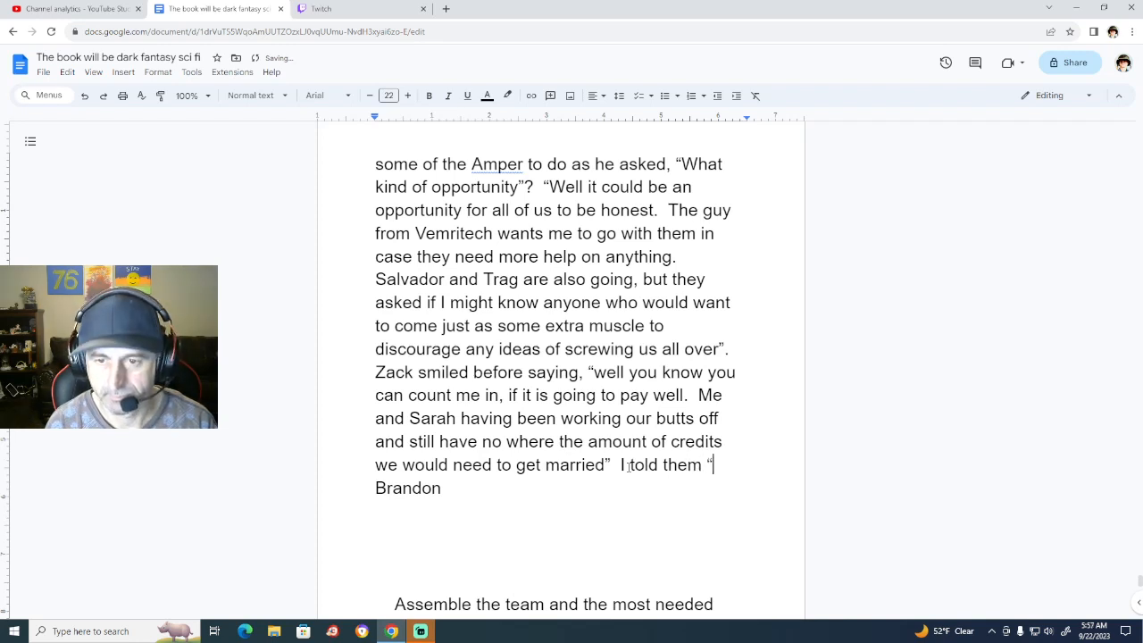
{"action": "key", "text": "BackSpace"}
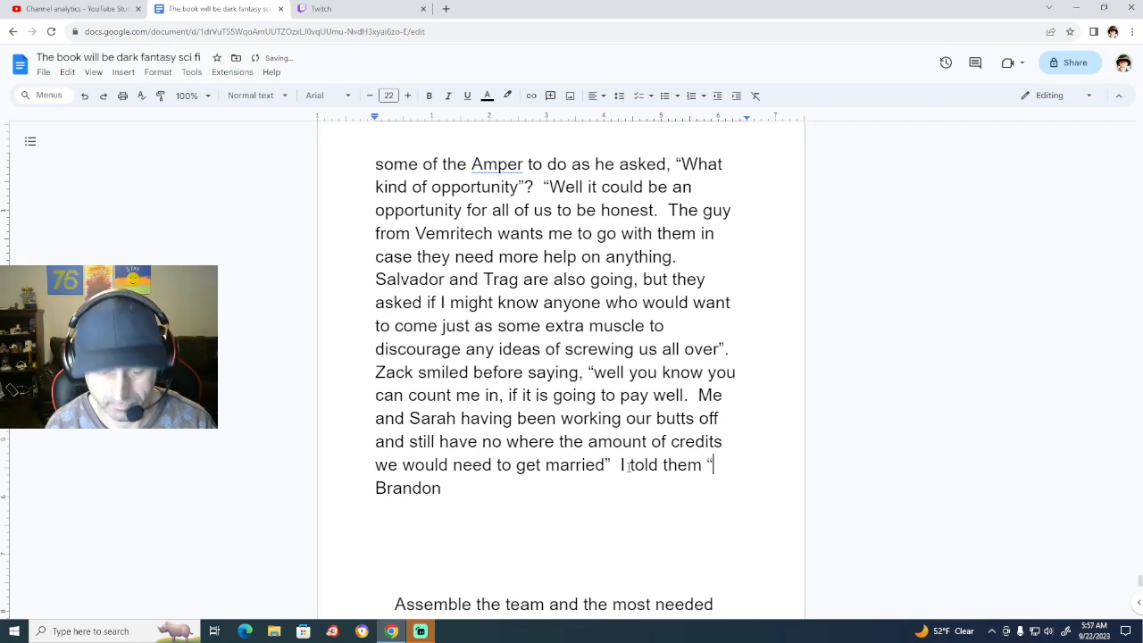
{"action": "type", "text": "well "}
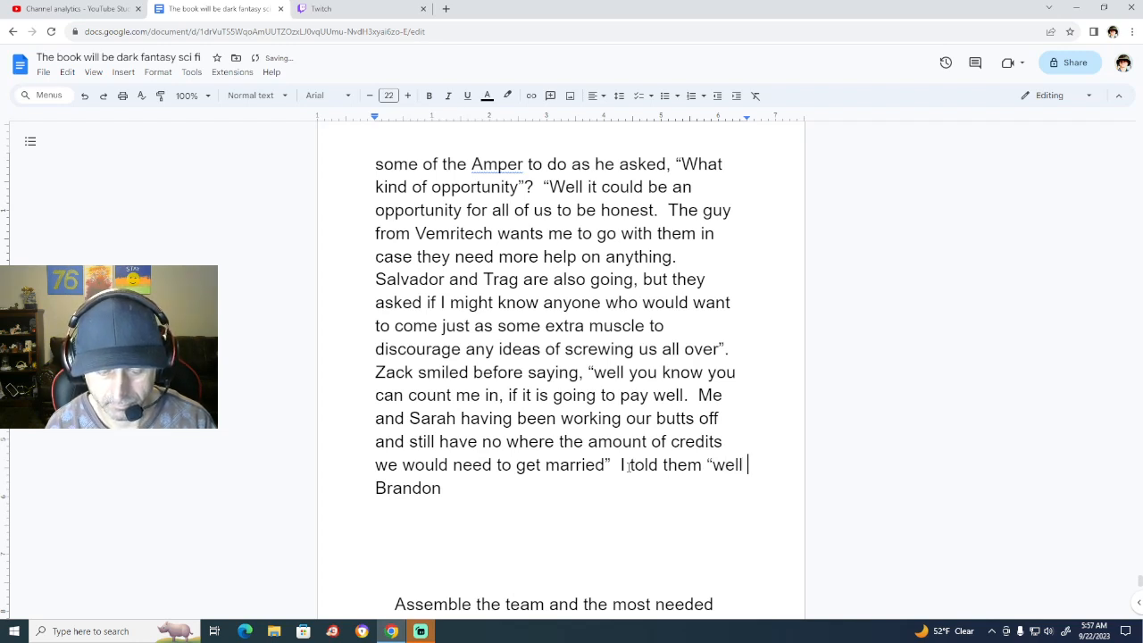
{"action": "type", "text": "Trag "}
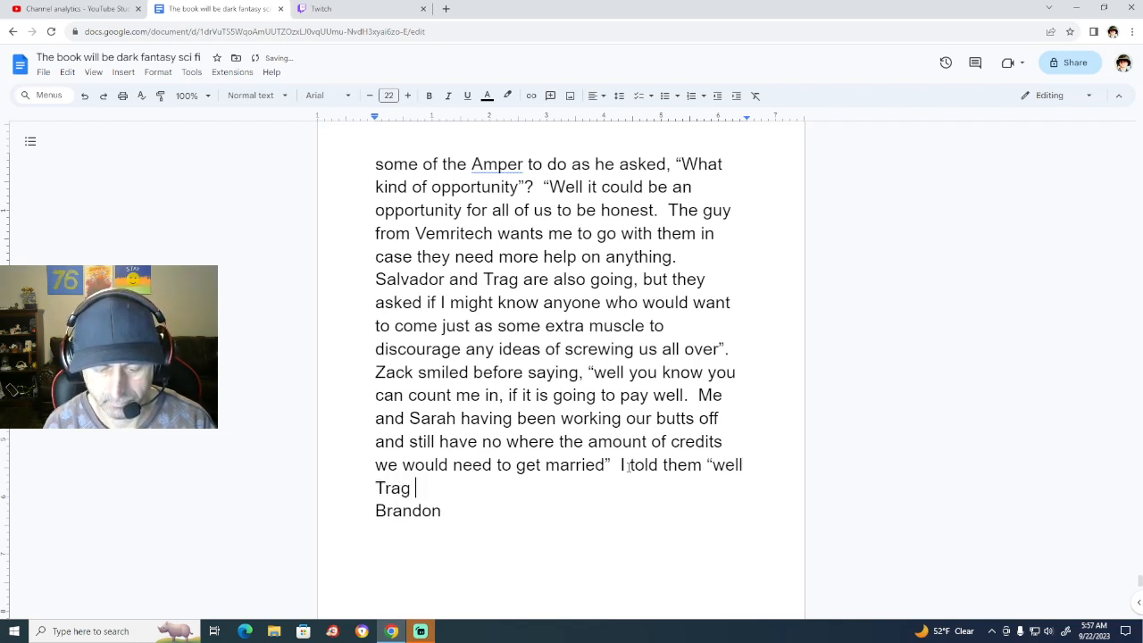
{"action": "type", "text": "and"}
{"action": "key", "text": "BackSpace"}
{"action": "key", "text": "BackSpace"}
{"action": "key", "text": "BackSpace"}
{"action": "key", "text": "BackSpace"}
{"action": "key", "text": "BackSpace"}
{"action": "key", "text": "BackSpace"}
{"action": "key", "text": "BackSpace"}
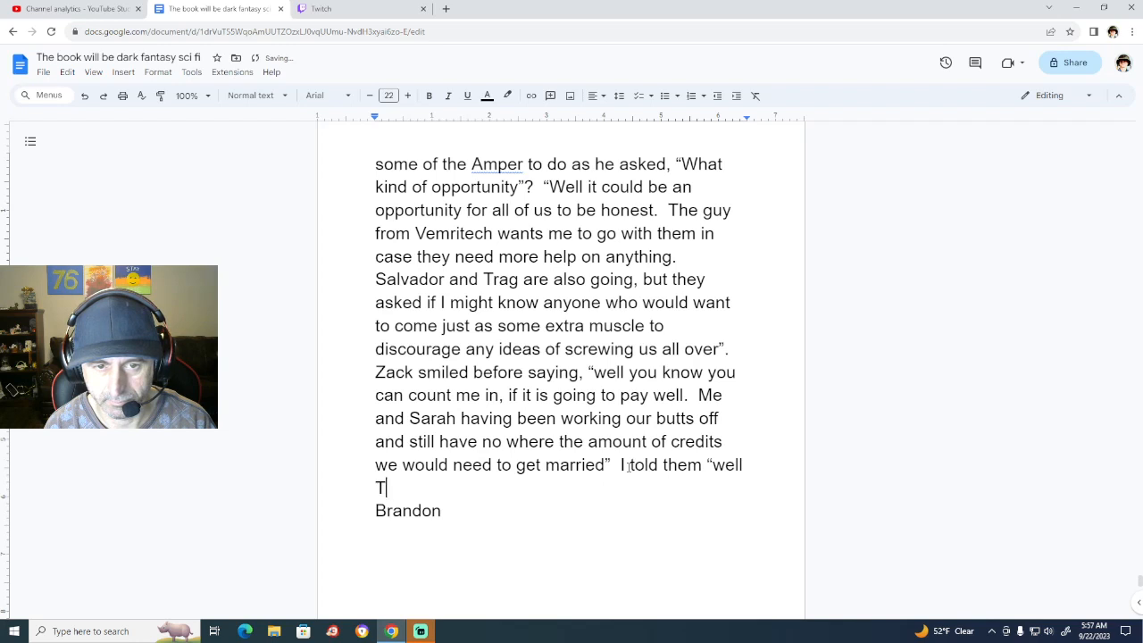
{"action": "key", "text": "BackSpace"}
Continue the quoted reply after "well" with "Salvador and Trag said we would be paid well".
{"action": "type", "text": "Salv"}
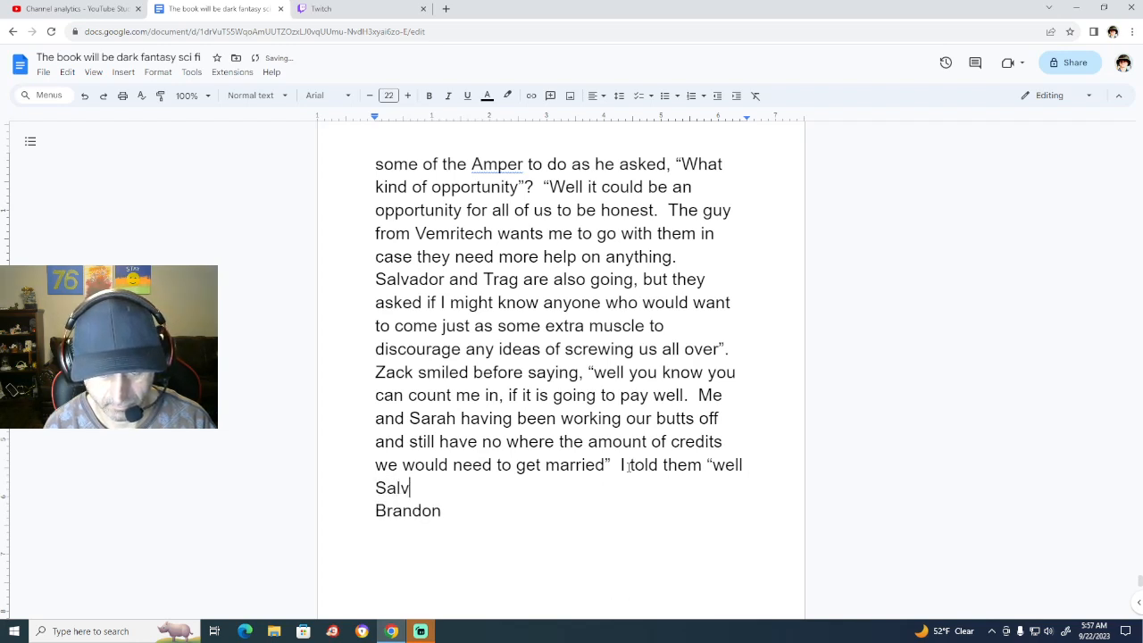
{"action": "type", "text": "ador and"}
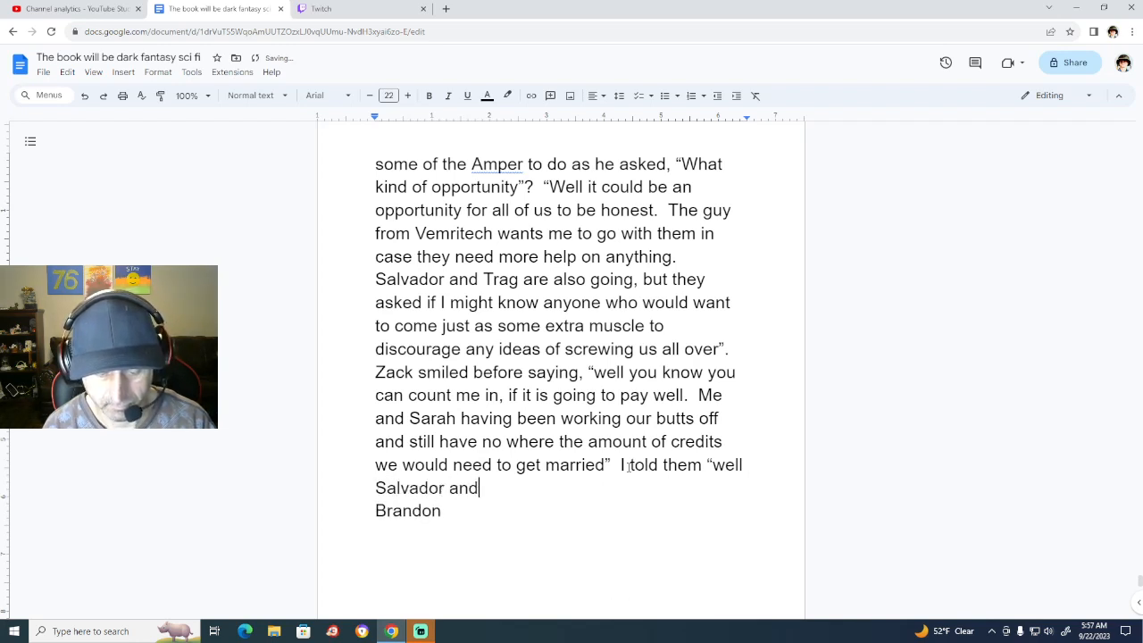
{"action": "type", "text": " Trag "}
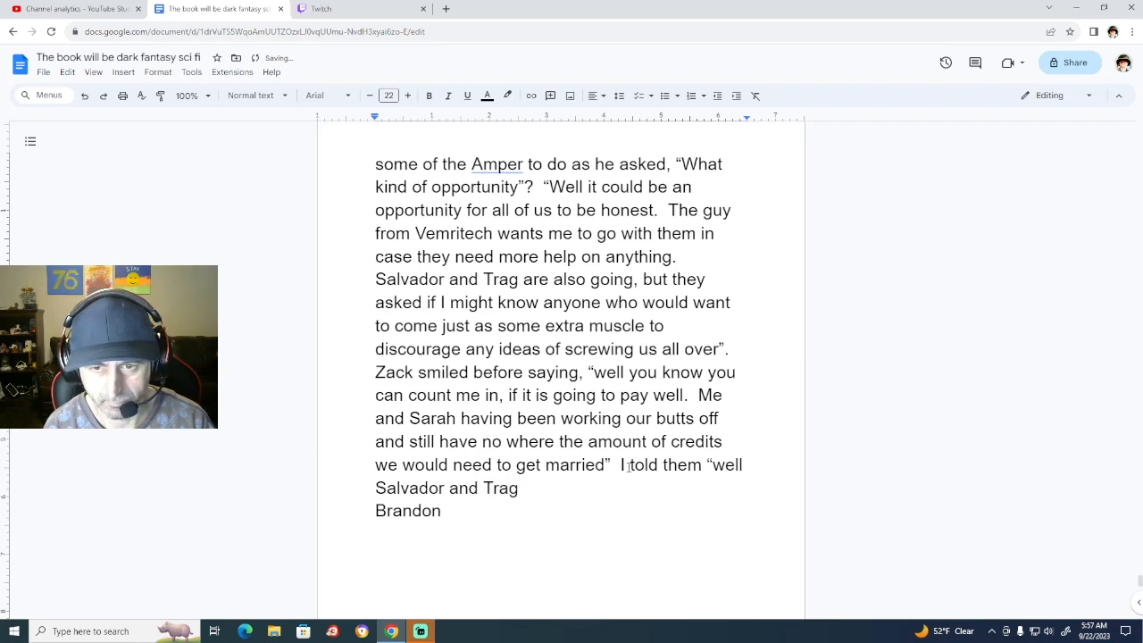
{"action": "type", "text": "said"}
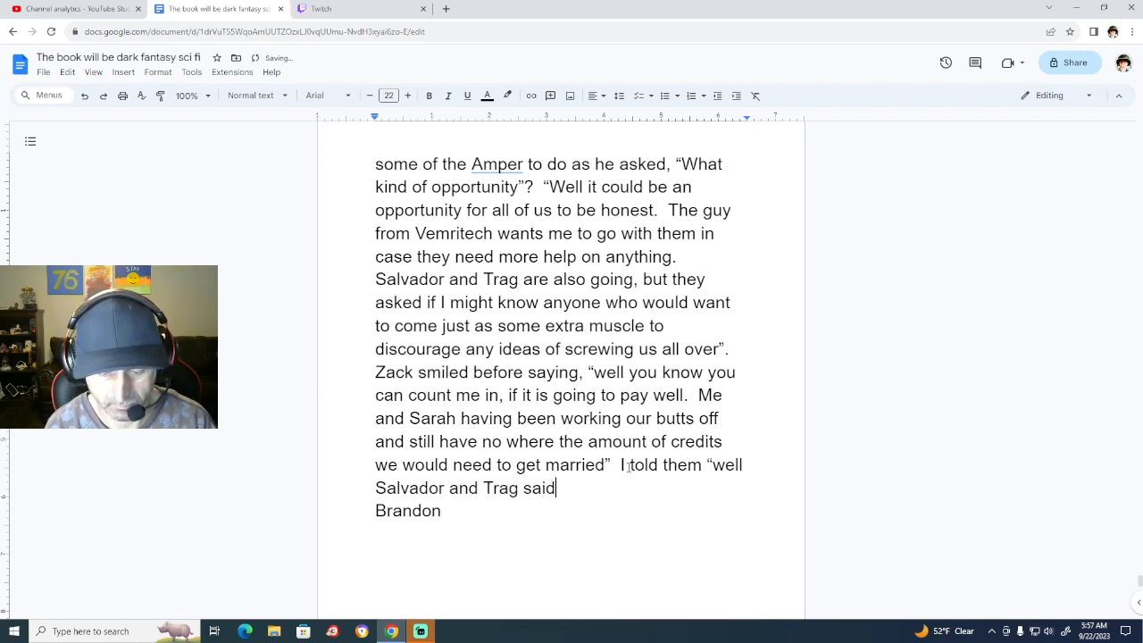
{"action": "type", "text": " we would a"}
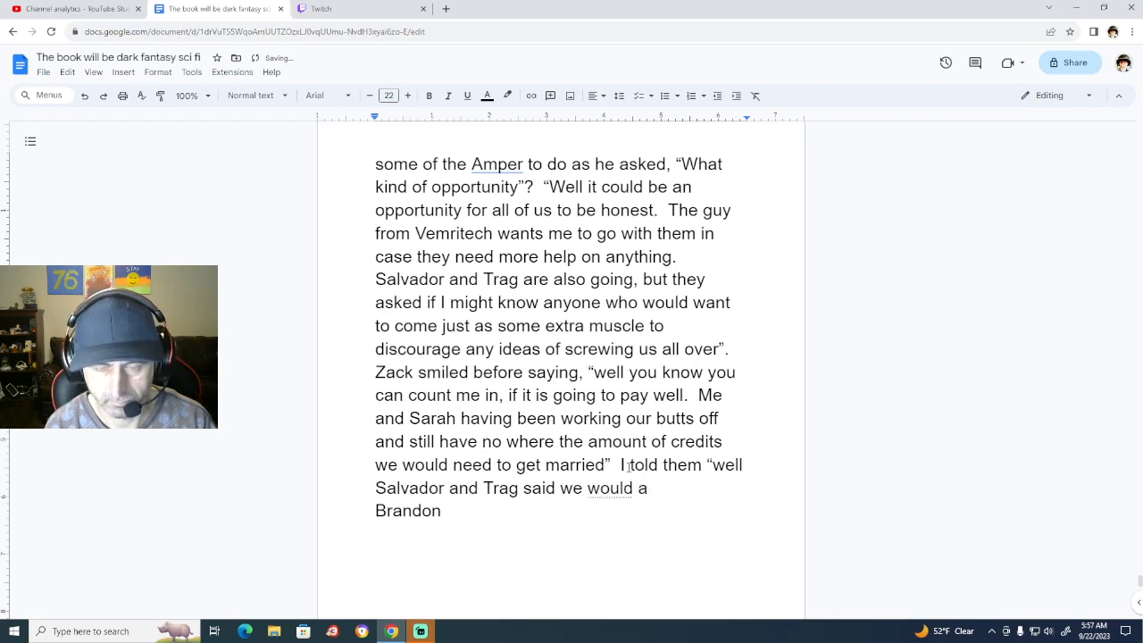
{"action": "key", "text": "BackSpace"}
{"action": "key", "text": "BackSpace"}
{"action": "type", "text": "be paid we"}
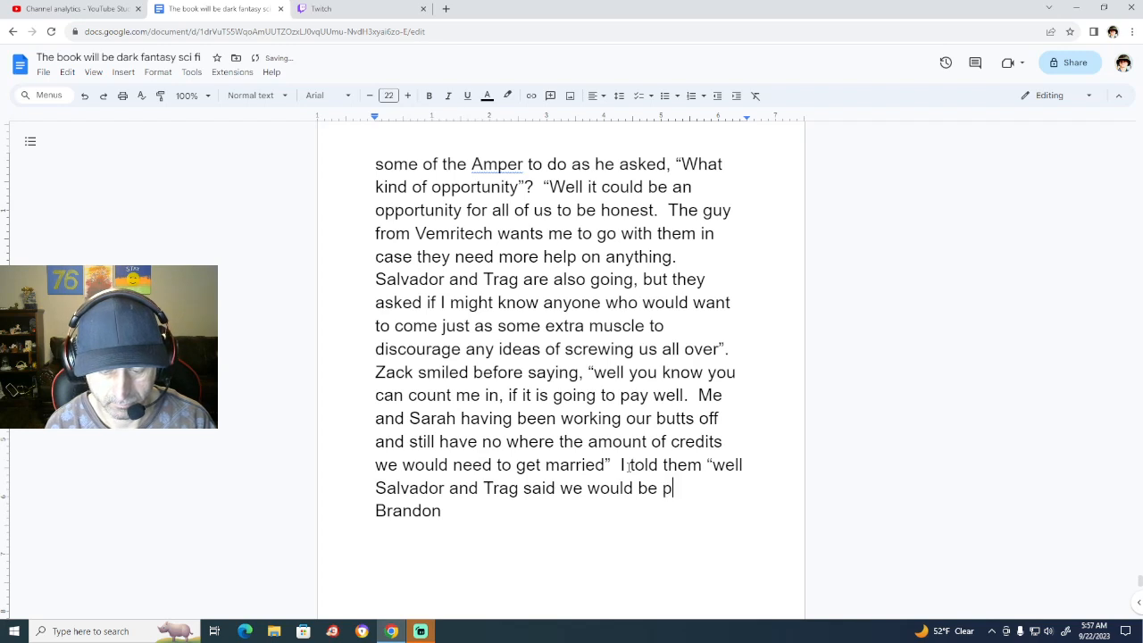
{"action": "type", "text": "ll"}
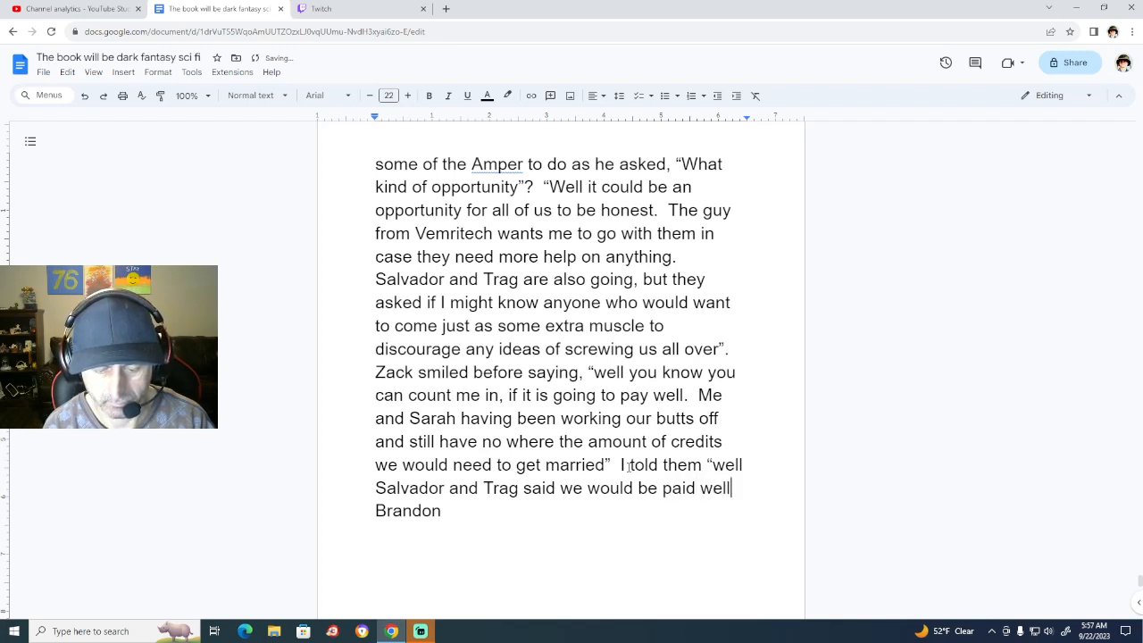
Extend the reply about the pay with ", as in very well, enough to".
{"action": "type", "text": ", as i"}
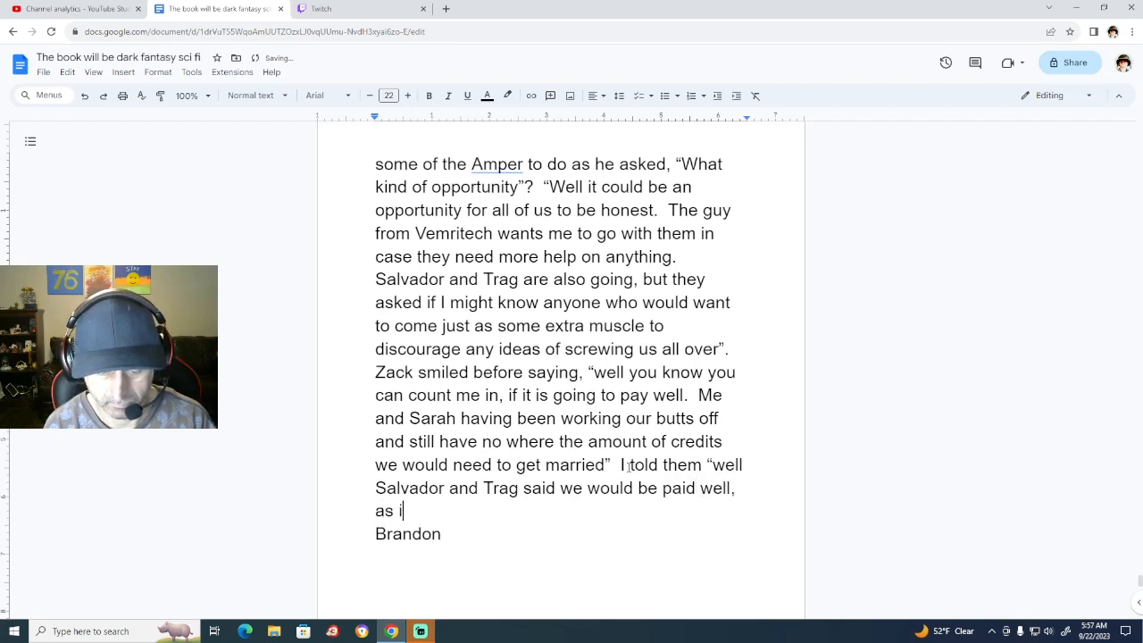
{"action": "type", "text": "n very we"}
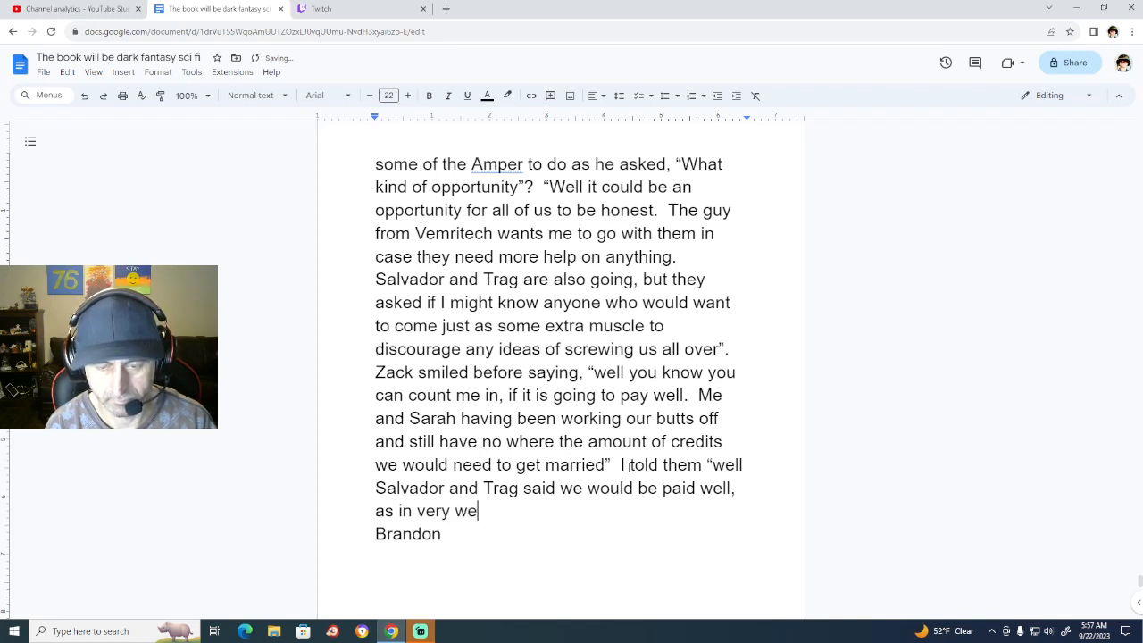
{"action": "type", "text": "ll, e"}
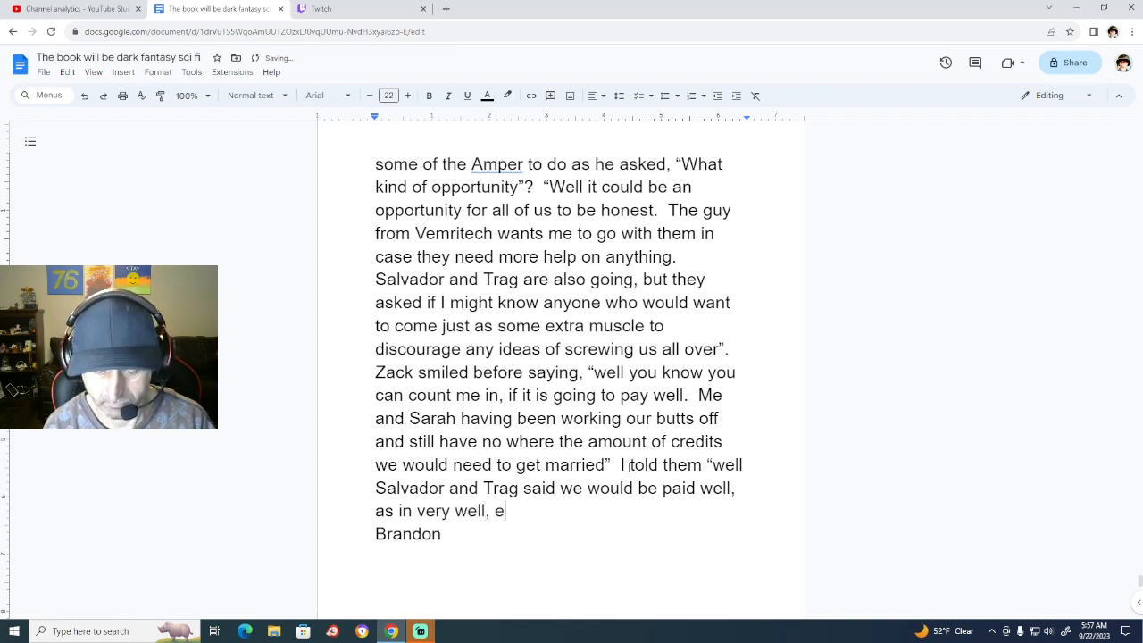
{"action": "type", "text": "nough to "}
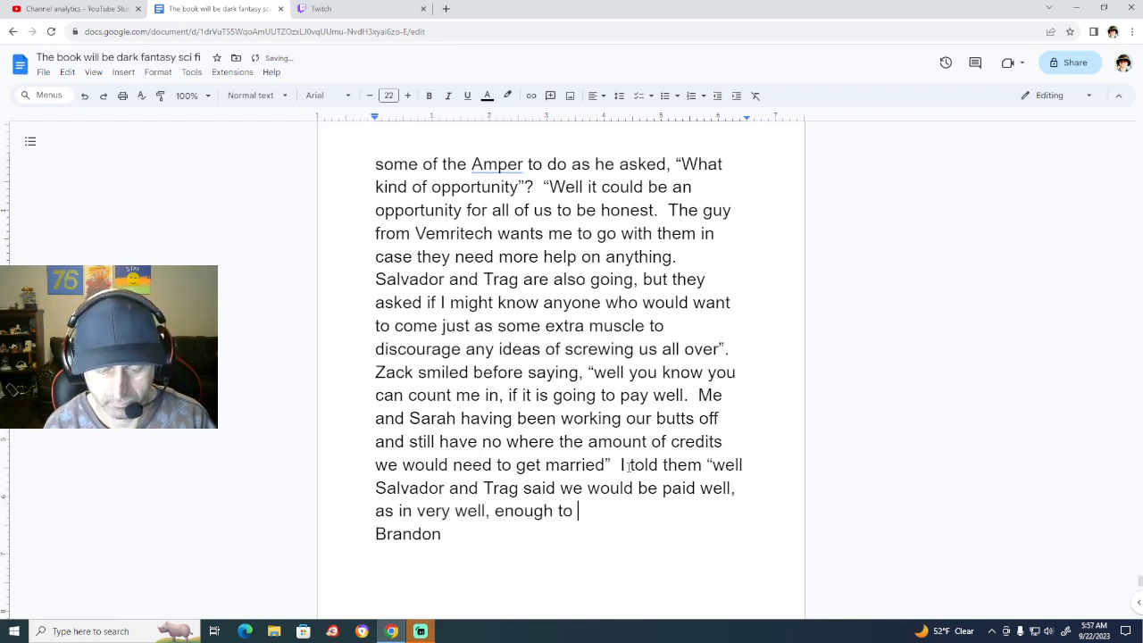
Finish the reply with "be possibly rich”", including the closing quotation mark.
{"action": "type", "text": "be ric"}
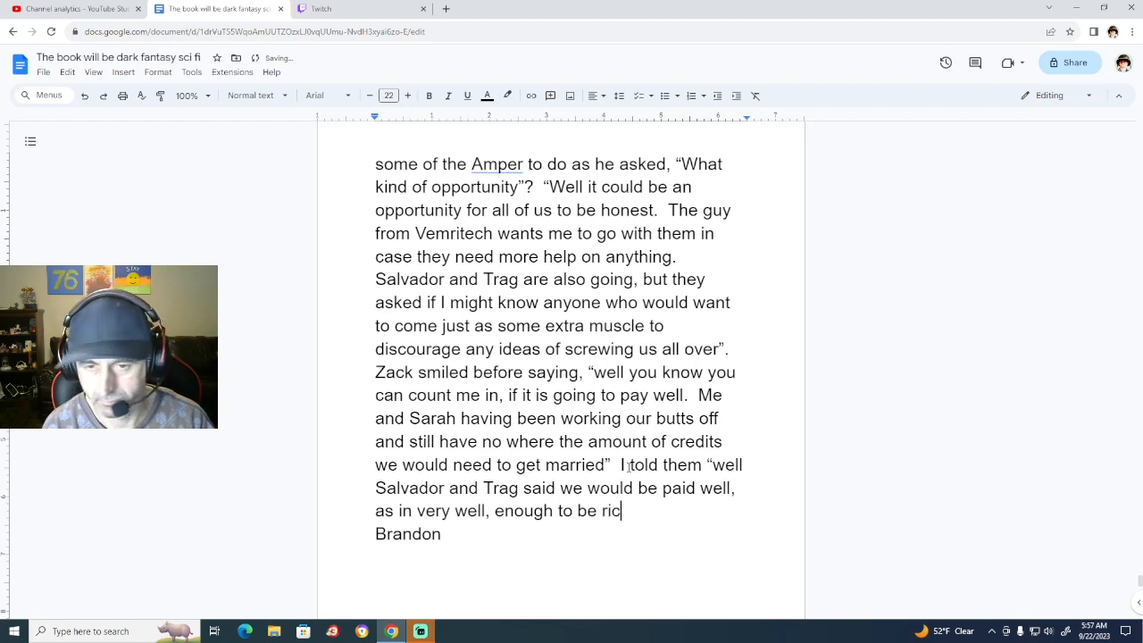
{"action": "key", "text": "BackSpace"}
{"action": "key", "text": "BackSpace"}
{"action": "key", "text": "BackSpace"}
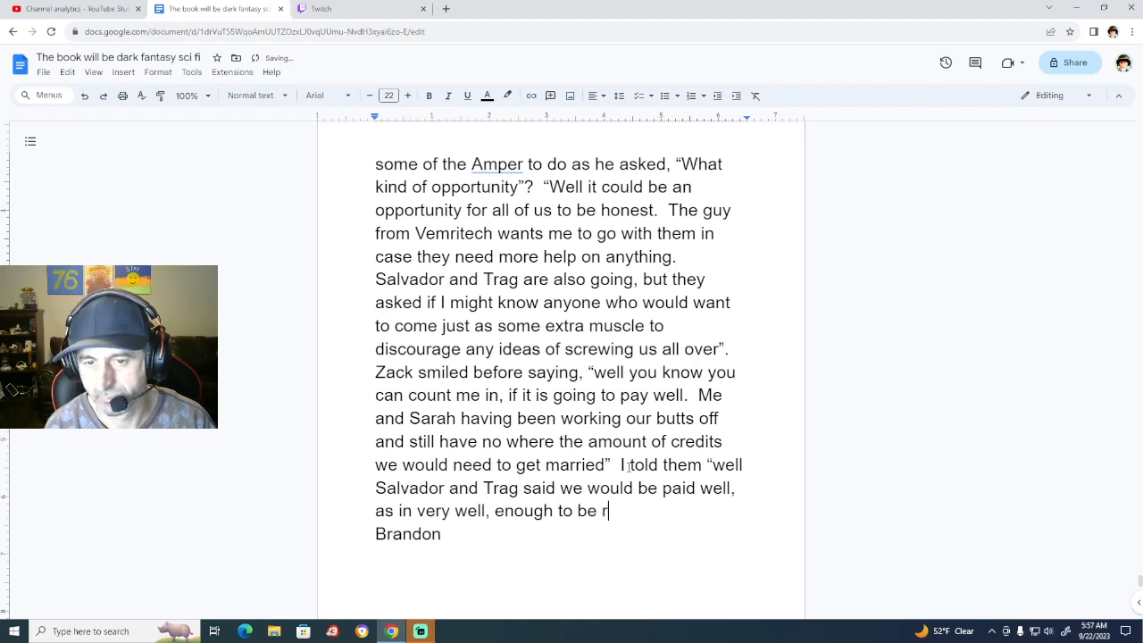
{"action": "type", "text": "oss"}
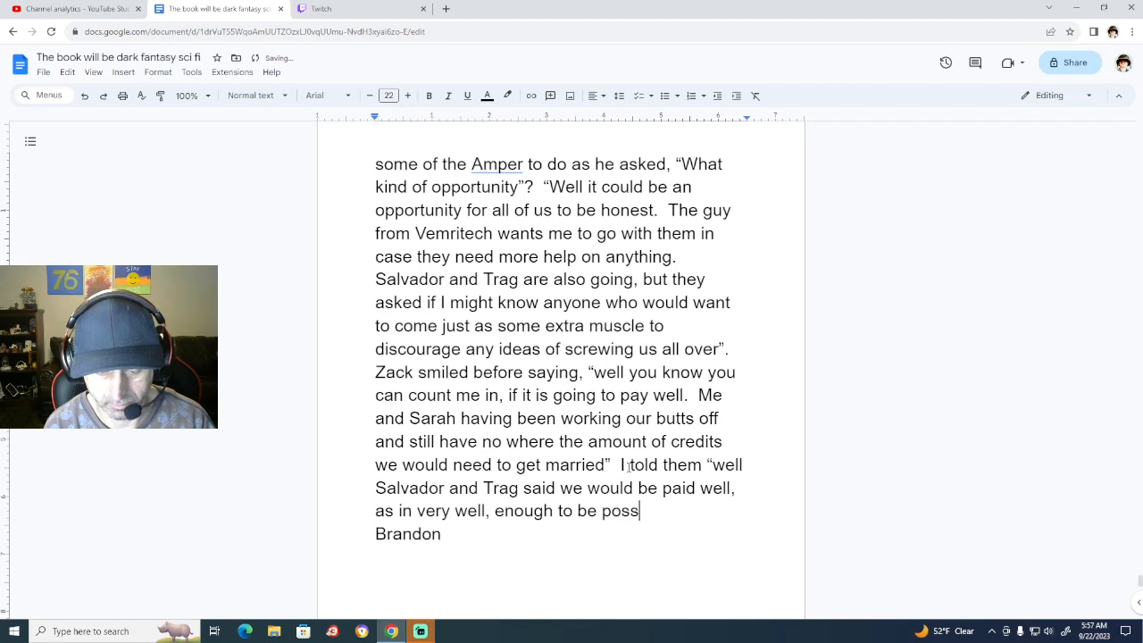
{"action": "type", "text": "ibly rich"}
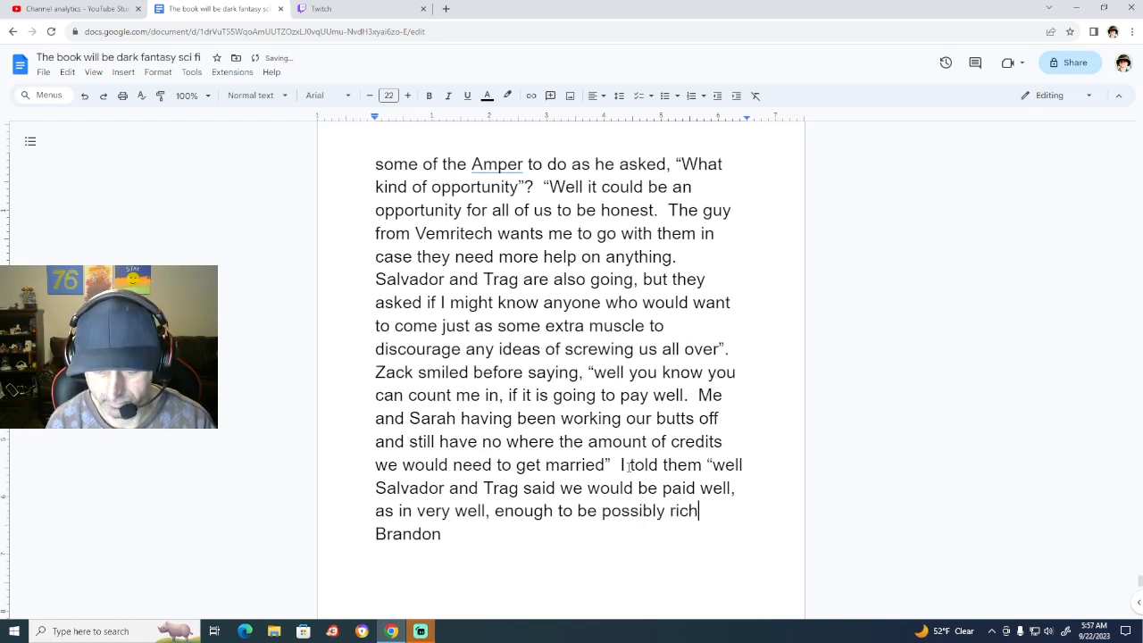
{"action": "type", "text": "\""}
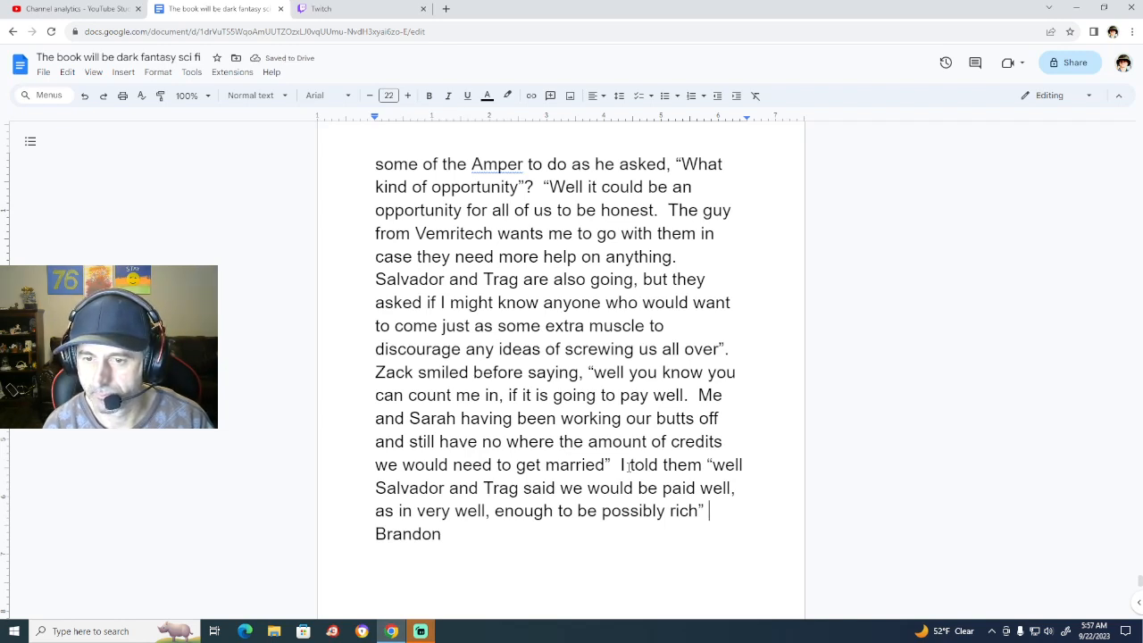
{"action": "key", "text": "Down"}
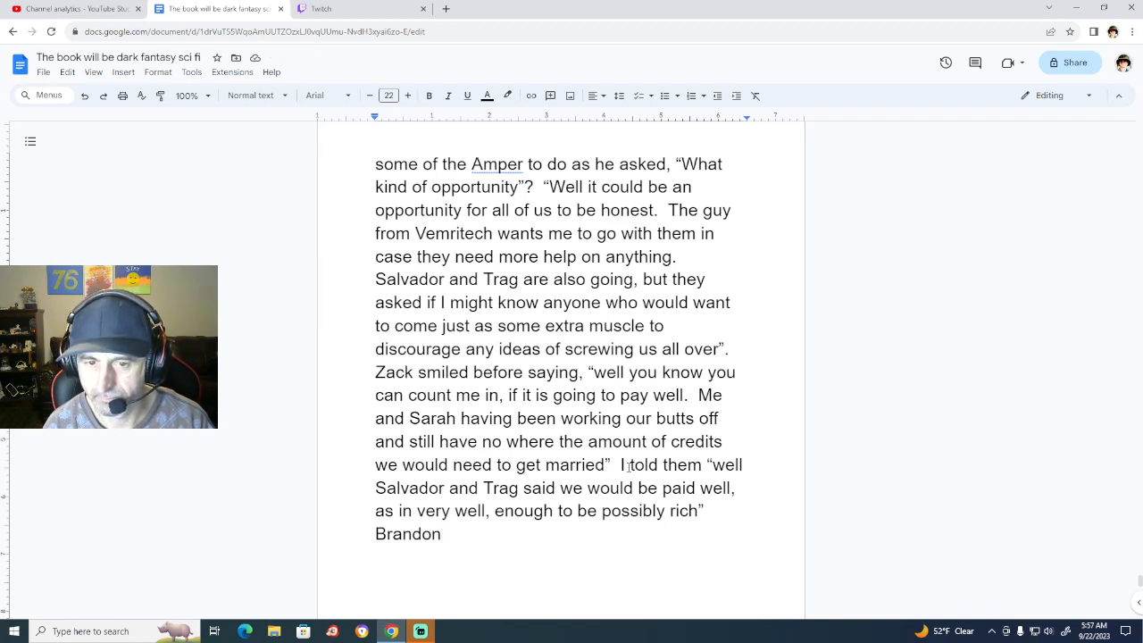
{"action": "key", "text": "Left"}
{"action": "key", "text": "Left"}
{"action": "key", "text": "Left"}
{"action": "key", "text": "Left"}
{"action": "key", "text": "Left"}
{"action": "key", "text": "Left"}
{"action": "key", "text": "Left"}
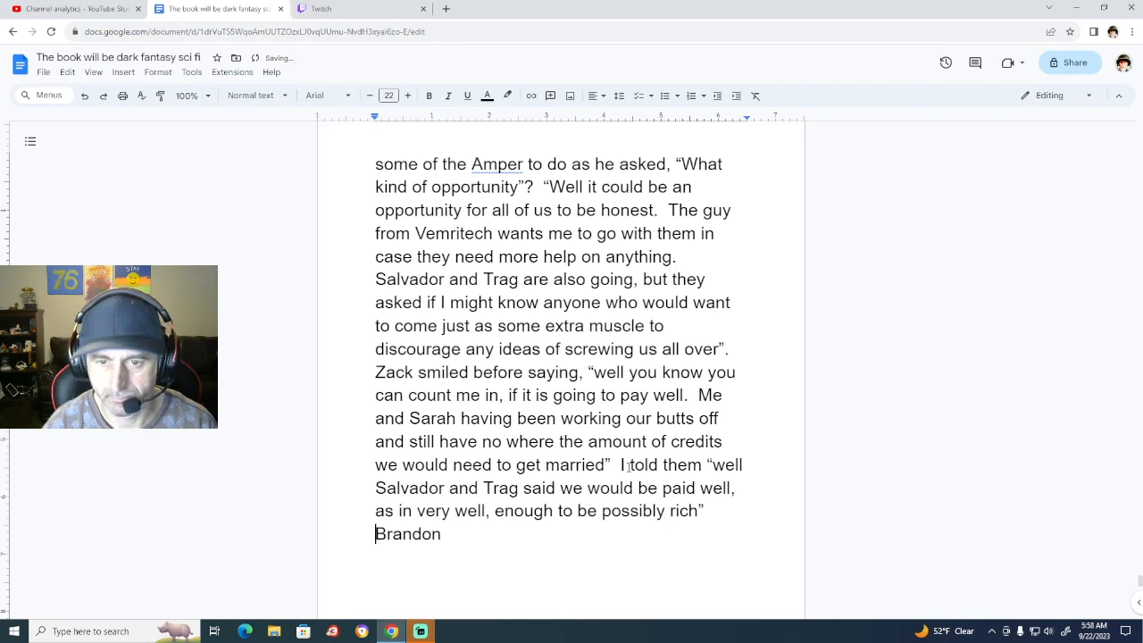
{"action": "scroll", "coordinate": [629, 466], "scroll_direction": "down", "scroll_amount": 3}
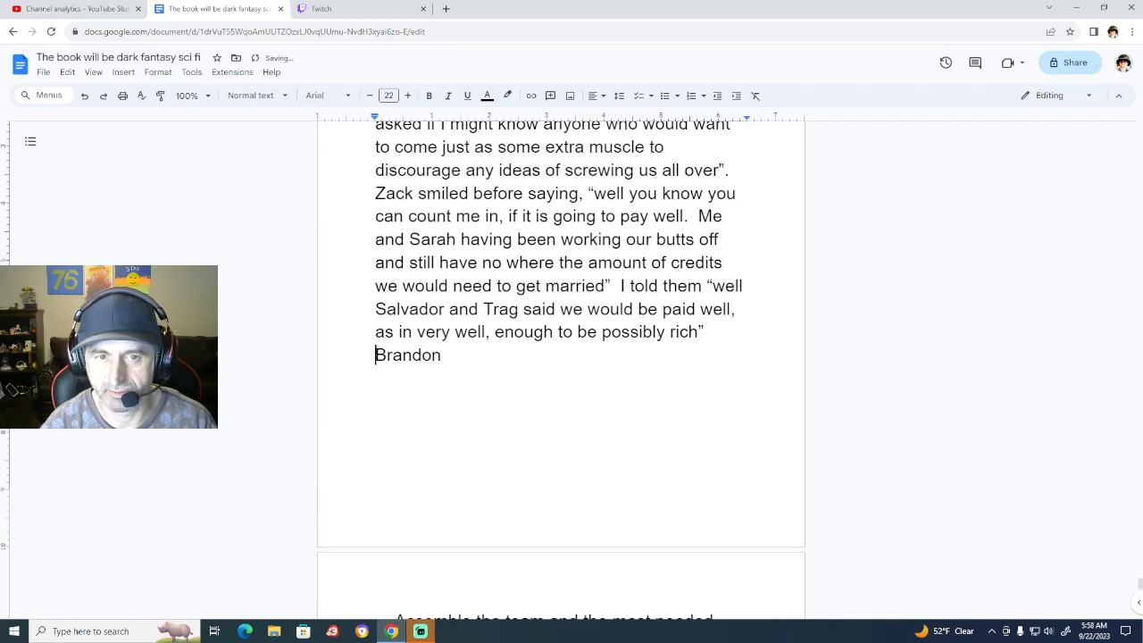
{"action": "scroll", "coordinate": [392, 363], "scroll_direction": "down", "scroll_amount": 2}
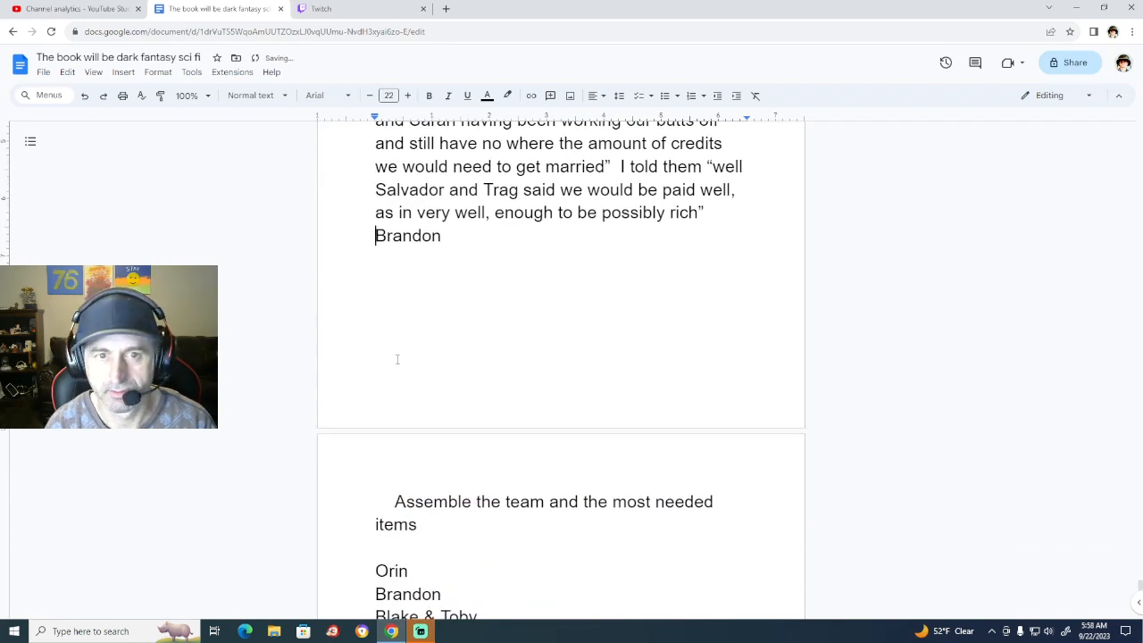
{"action": "key", "text": "Return"}
{"action": "key", "text": "Up"}
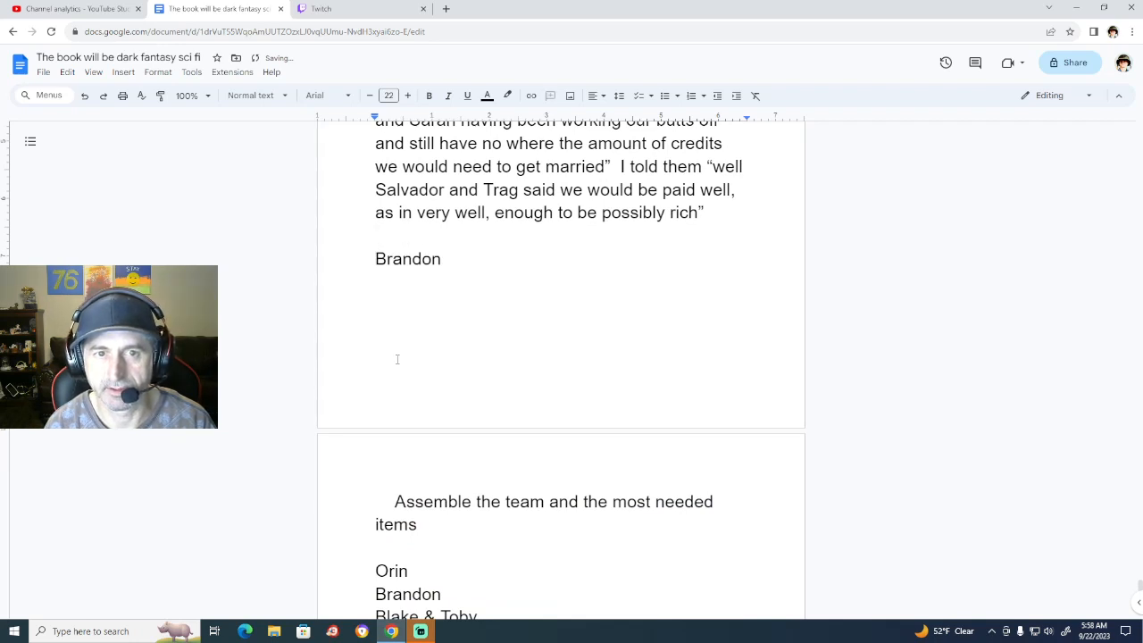
{"action": "key", "text": "Down"}
{"action": "key", "text": "BackSpace"}
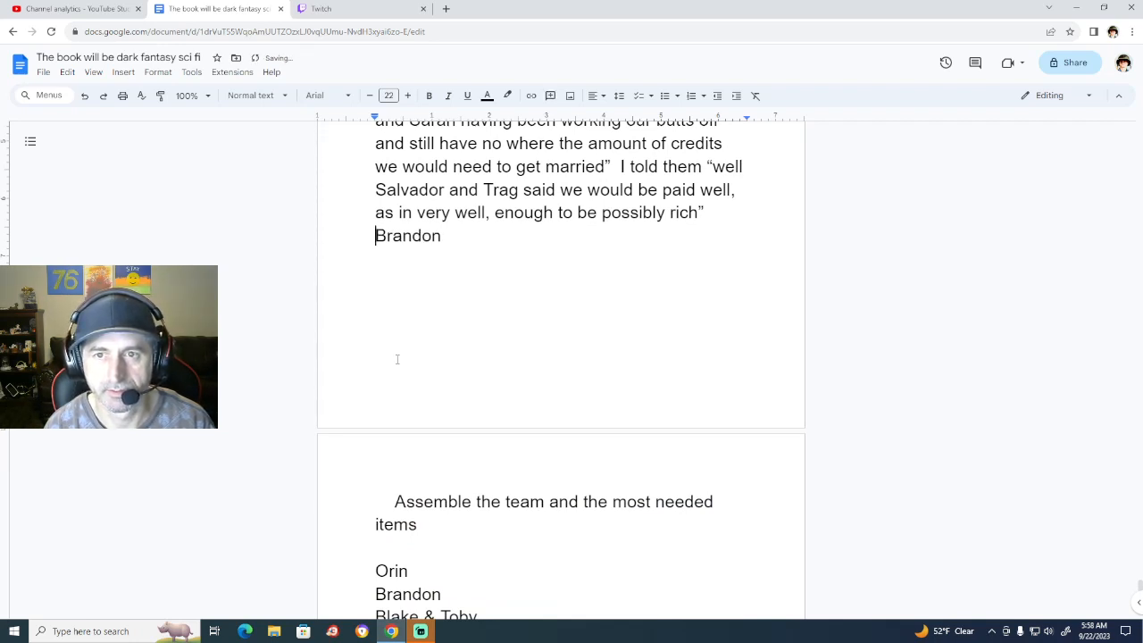
Add a period after the closing quotation mark of the reply ending in "possibly rich”", with no extra spaces behind it.
{"action": "left_click", "coordinate": [723, 218]}
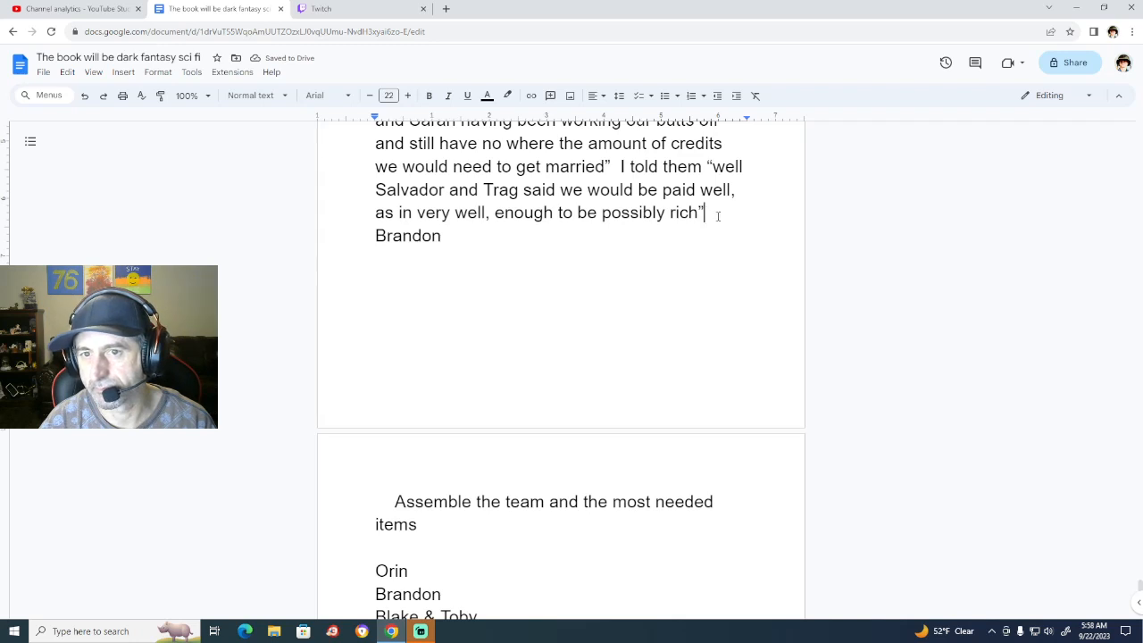
{"action": "type", "text": "."}
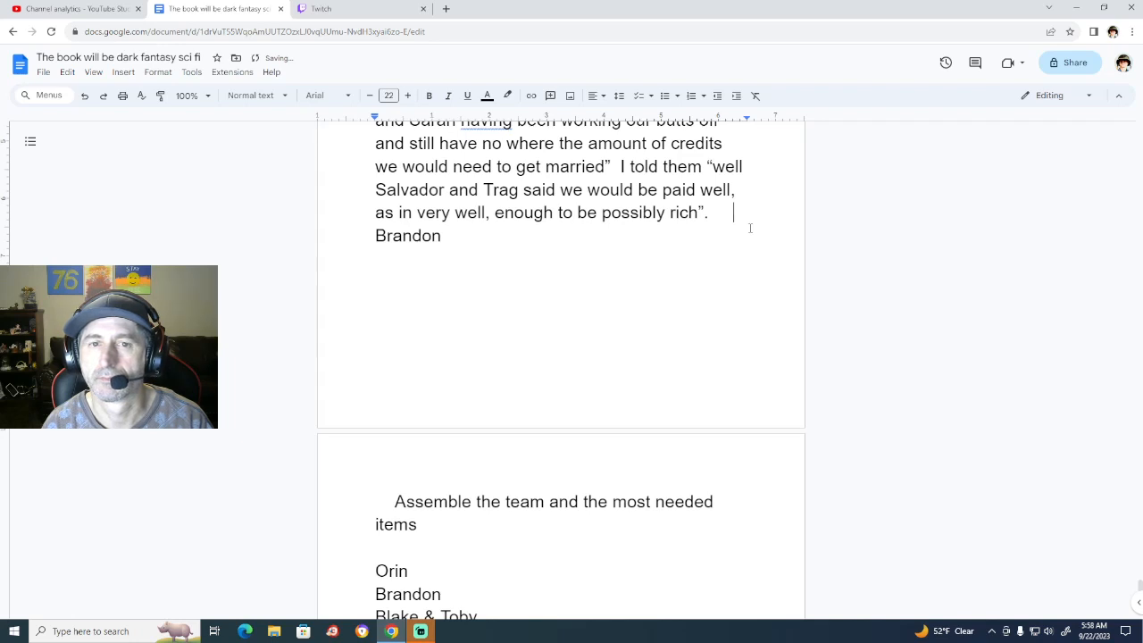
{"action": "key", "text": "BackSpace"}
{"action": "key", "text": "BackSpace"}
{"action": "key", "text": "BackSpace"}
{"action": "key", "text": "BackSpace"}
{"action": "key", "text": "BackSpace"}
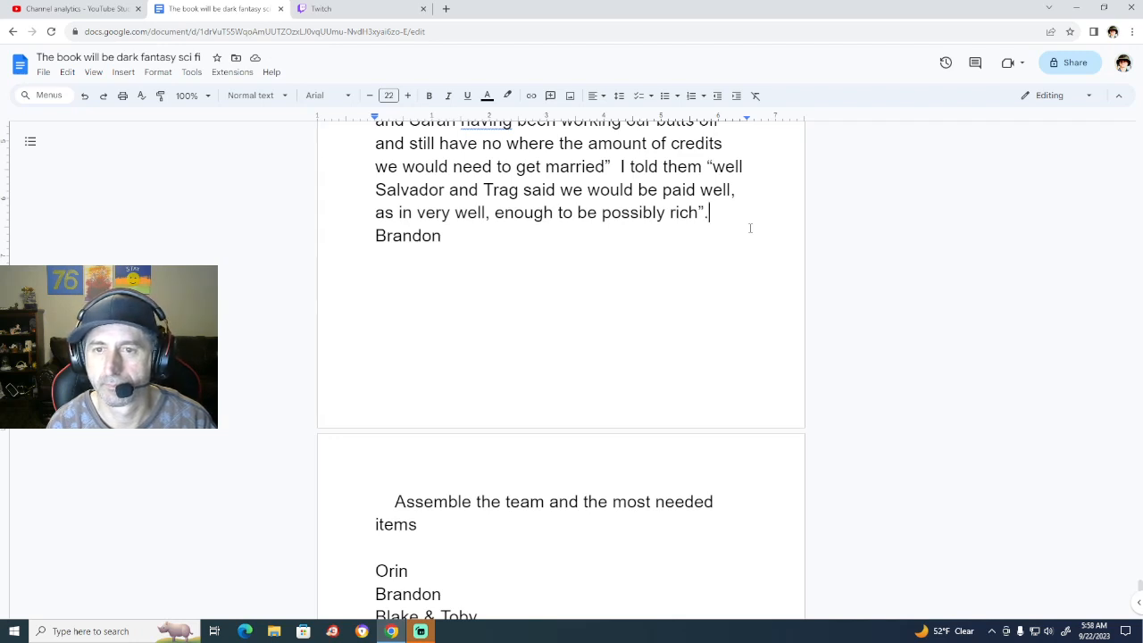
{"action": "key", "text": "Down"}
{"action": "key", "text": "Left"}
{"action": "key", "text": "Left"}
{"action": "key", "text": "Left"}
{"action": "key", "text": "Left"}
{"action": "key", "text": "Left"}
{"action": "key", "text": "Left"}
{"action": "key", "text": "Left"}
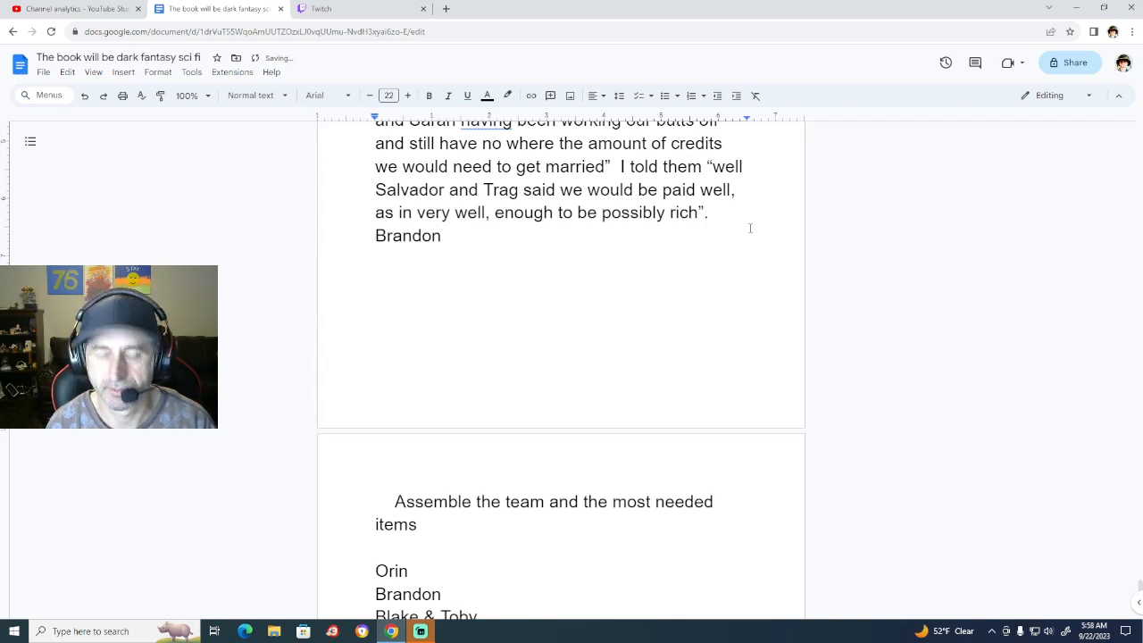
{"action": "key", "text": "Right"}
{"action": "key", "text": "Right"}
{"action": "key", "text": "Right"}
{"action": "key", "text": "Right"}
{"action": "key", "text": "Right"}
{"action": "key", "text": "Right"}
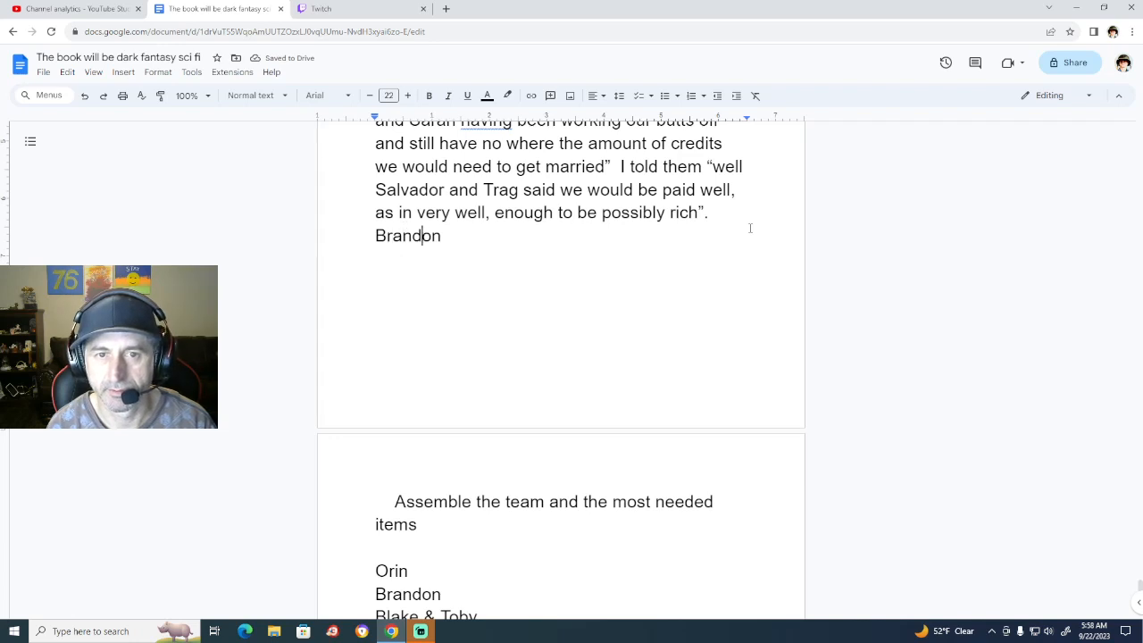
{"action": "key", "text": "Right"}
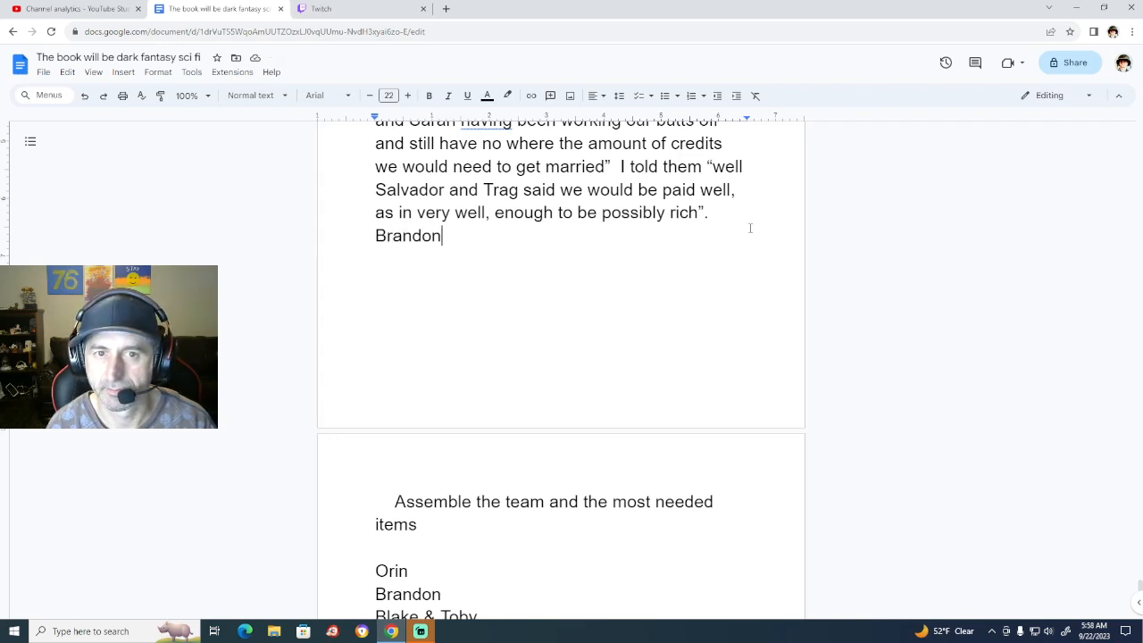
{"action": "key", "text": "Return"}
{"action": "key", "text": "Return"}
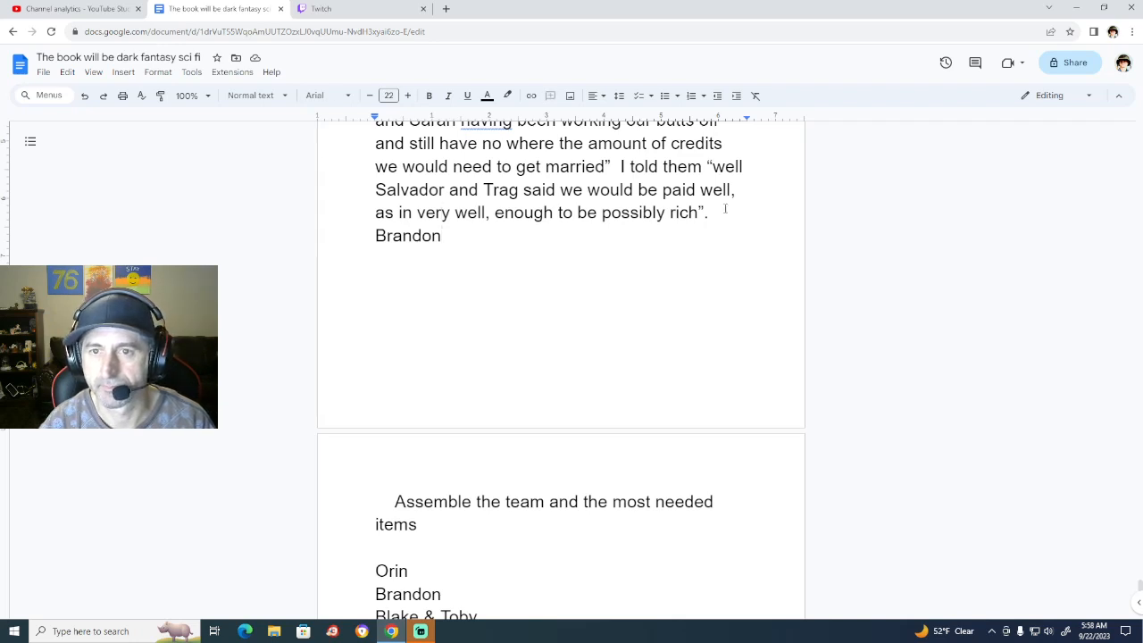
After the reply ending in "possibly rich”.", start Orin's answer with "Orin said “", ahead of the Brandon note.
{"action": "left_click", "coordinate": [725, 211]}
{"action": "key", "text": "BackSpace"}
{"action": "key", "text": "BackSpace"}
{"action": "key", "text": "BackSpace"}
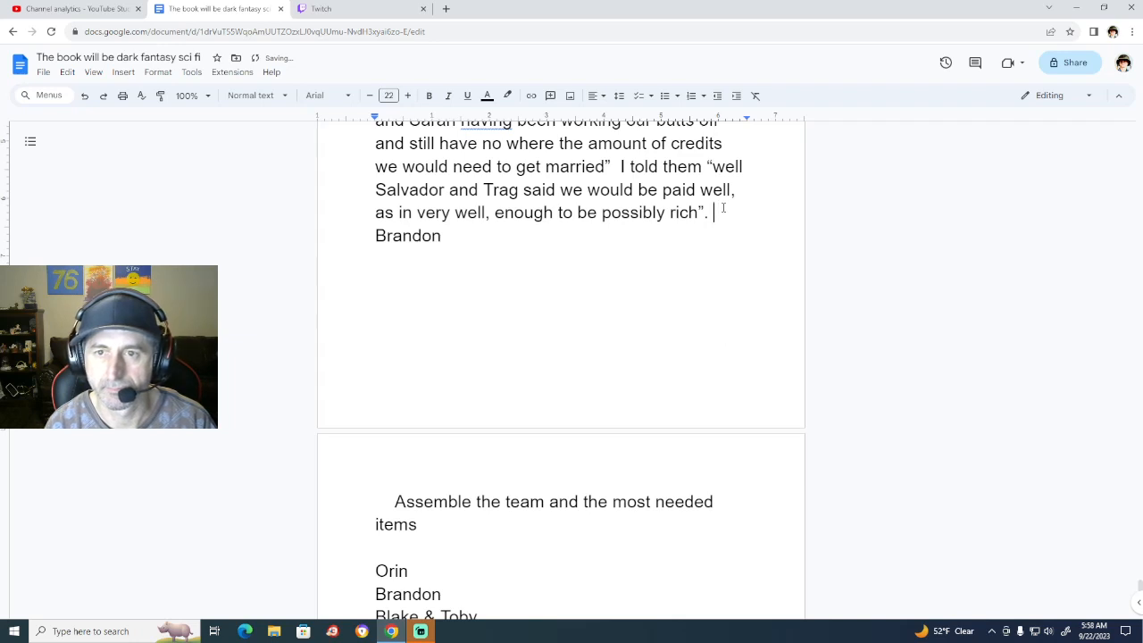
{"action": "type", "text": "Orin       Brandon"}
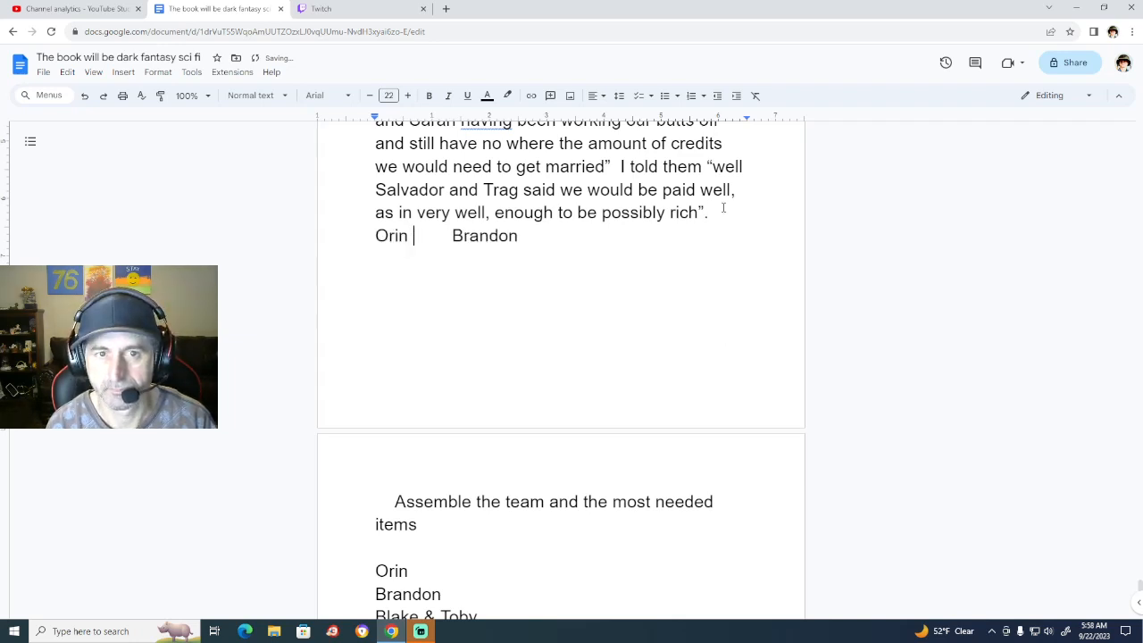
{"action": "key", "text": "BackSpace"}
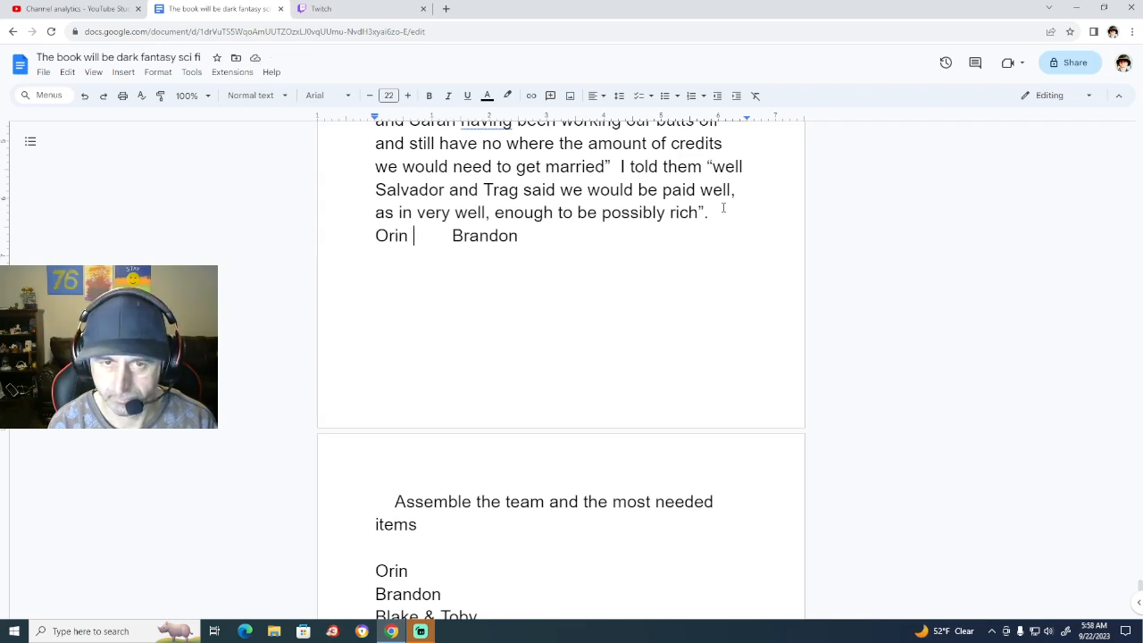
{"action": "type", "text": "said "}
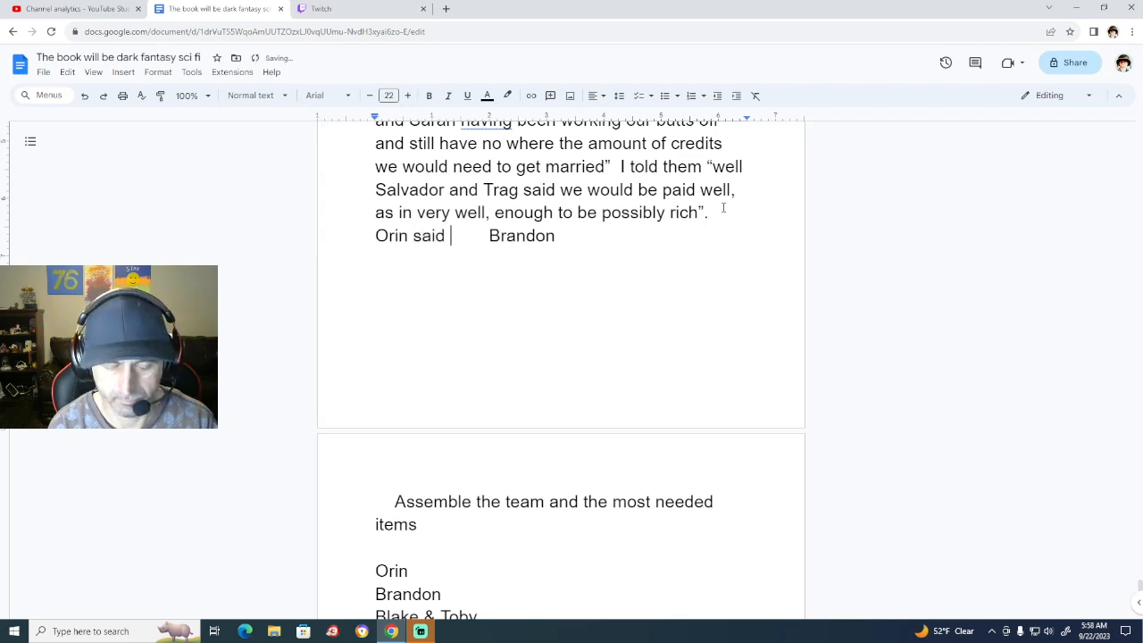
{"action": "type", "text": "\""}
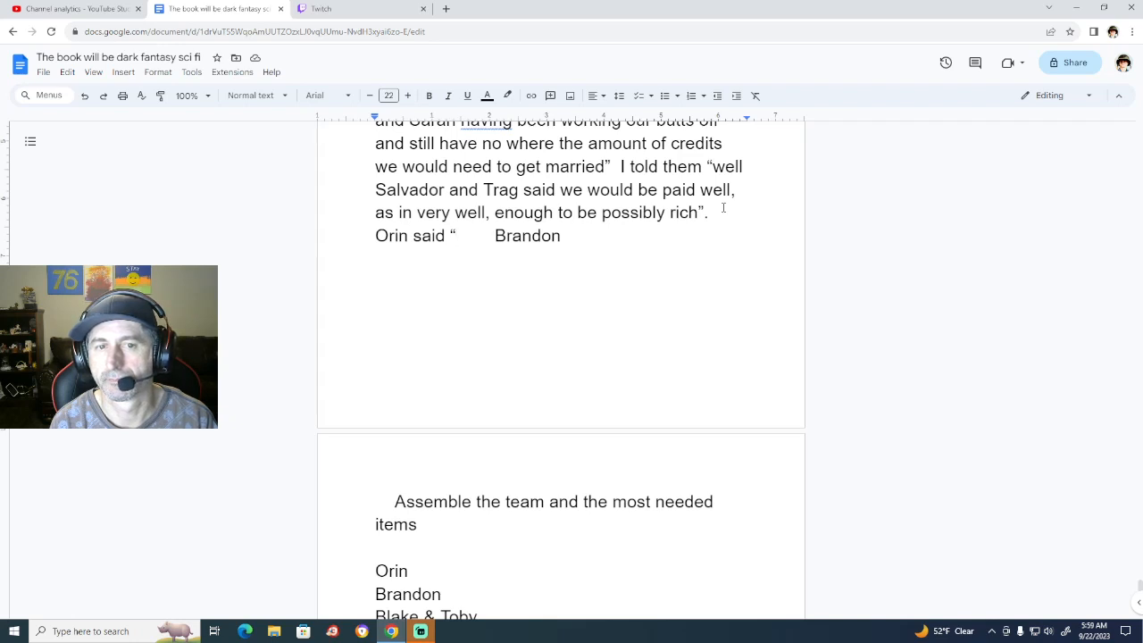
Continue Orin's quoted answer with "I can go, I need the money and honestly".
{"action": "type", "text": "I "}
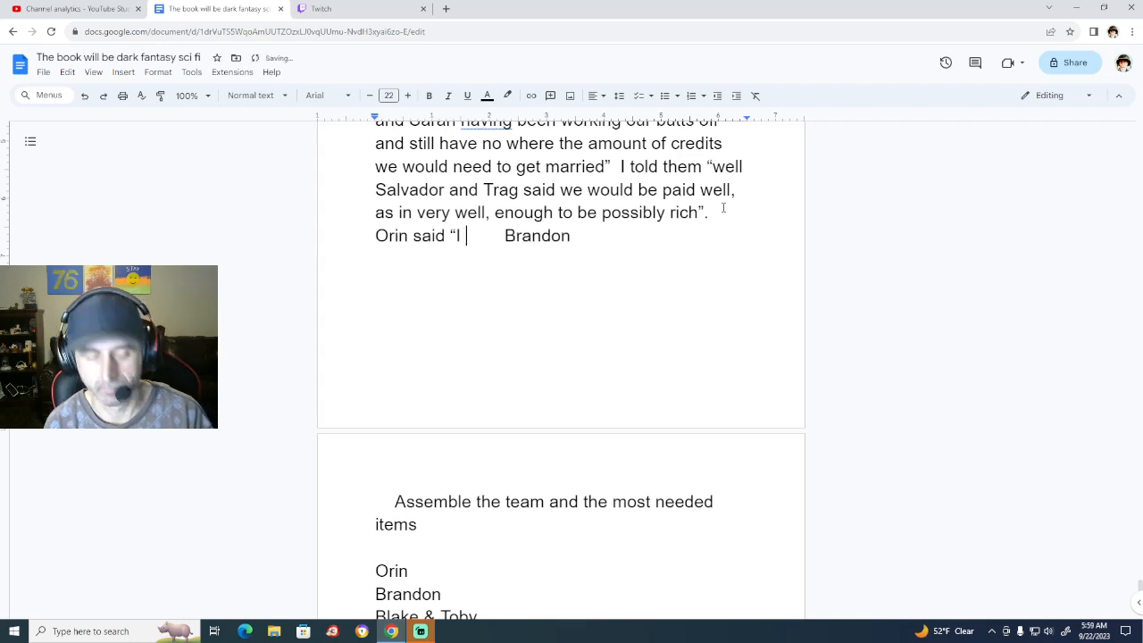
{"action": "type", "text": "can go, "}
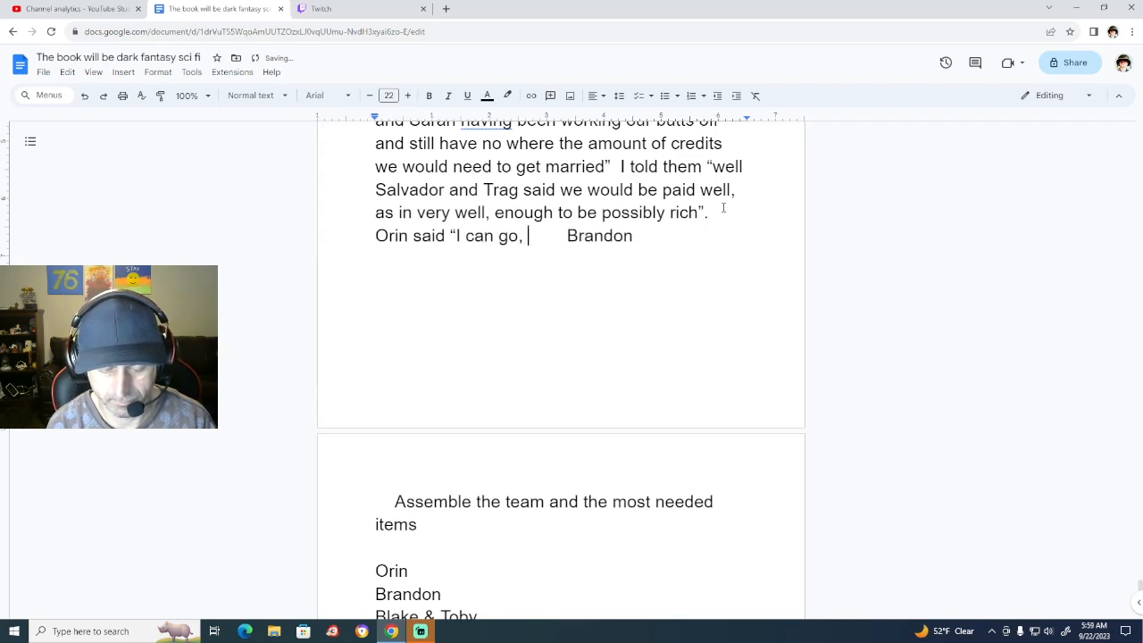
{"action": "type", "text": "I need th"}
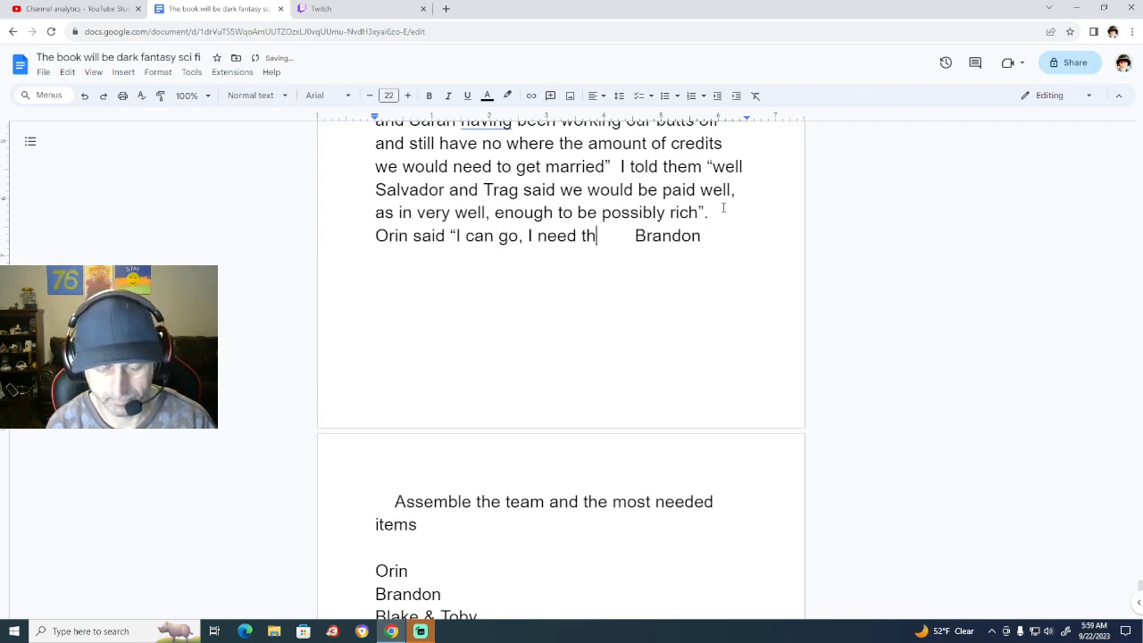
{"action": "type", "text": "e money and"}
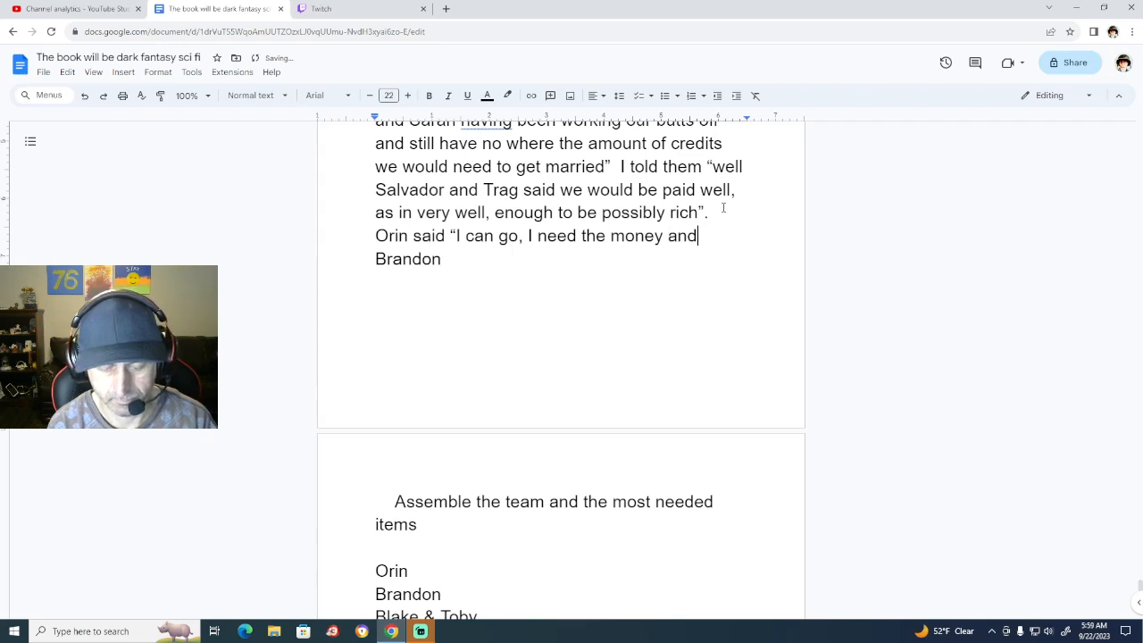
{"action": "type", "text": " honest"}
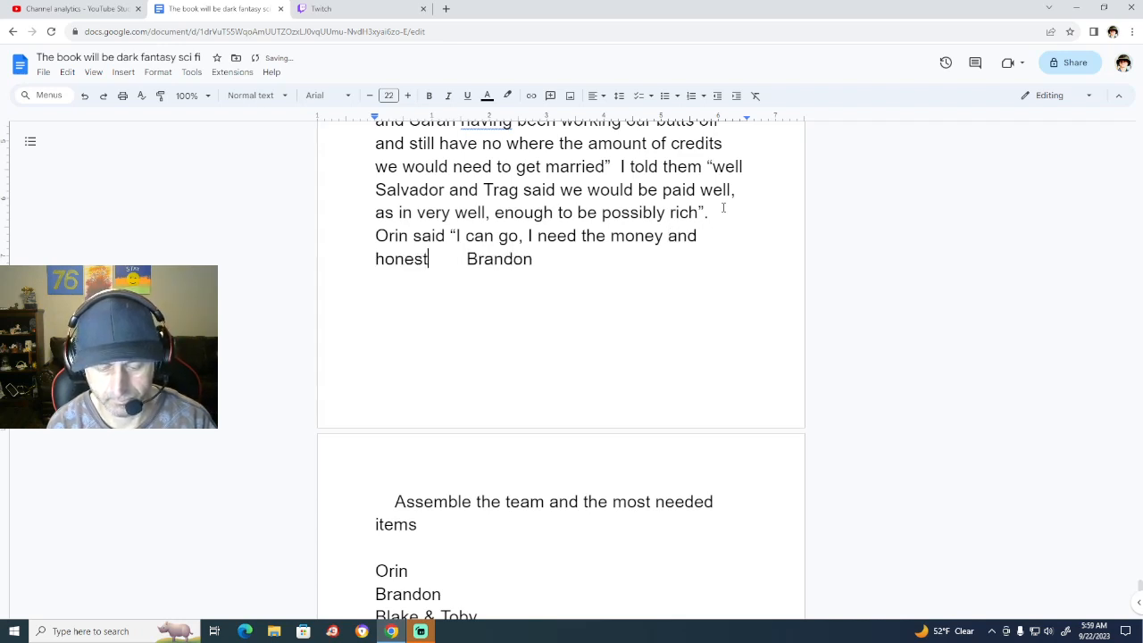
{"action": "type", "text": "ly "}
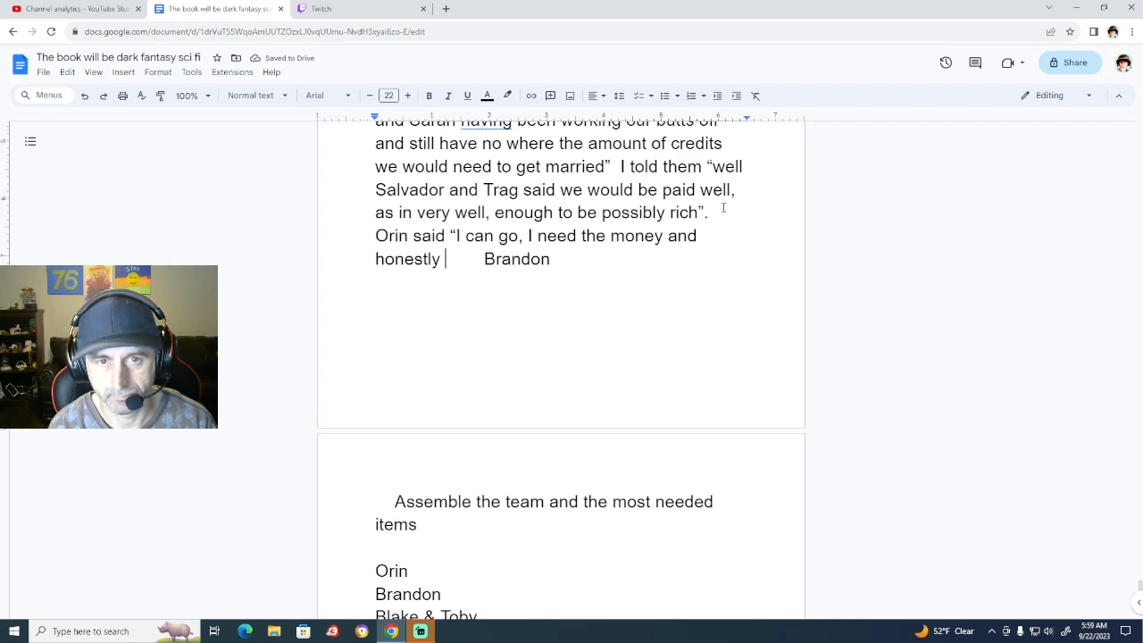
Extend Orin's answer after "honestly" with "I just want enough to get off this station".
{"action": "type", "text": "I jus"}
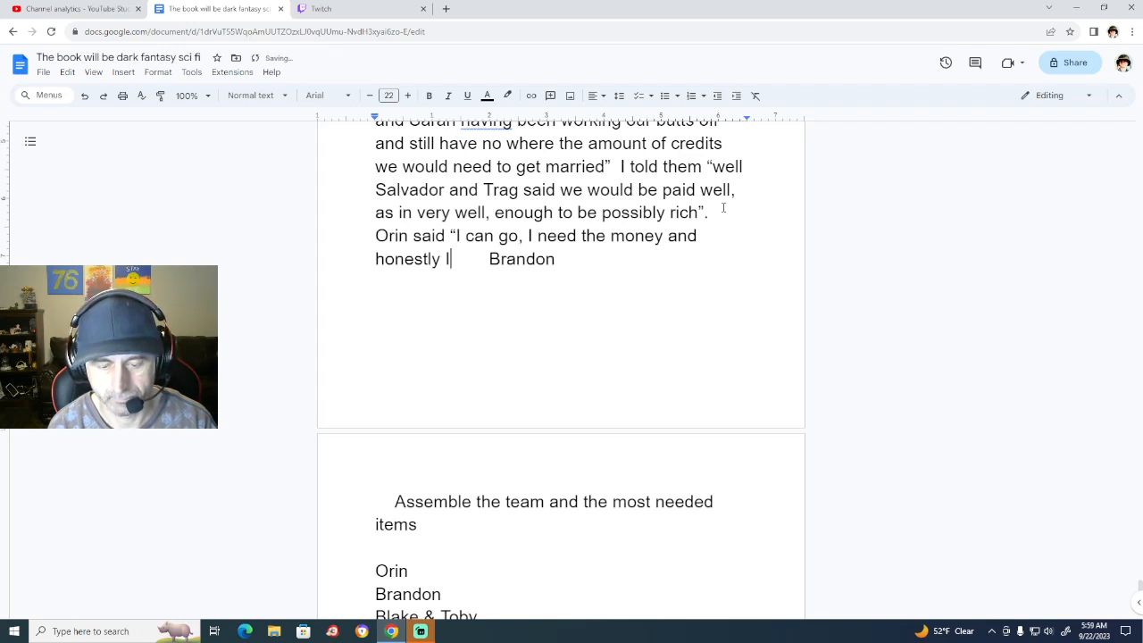
{"action": "type", "text": "t want e"}
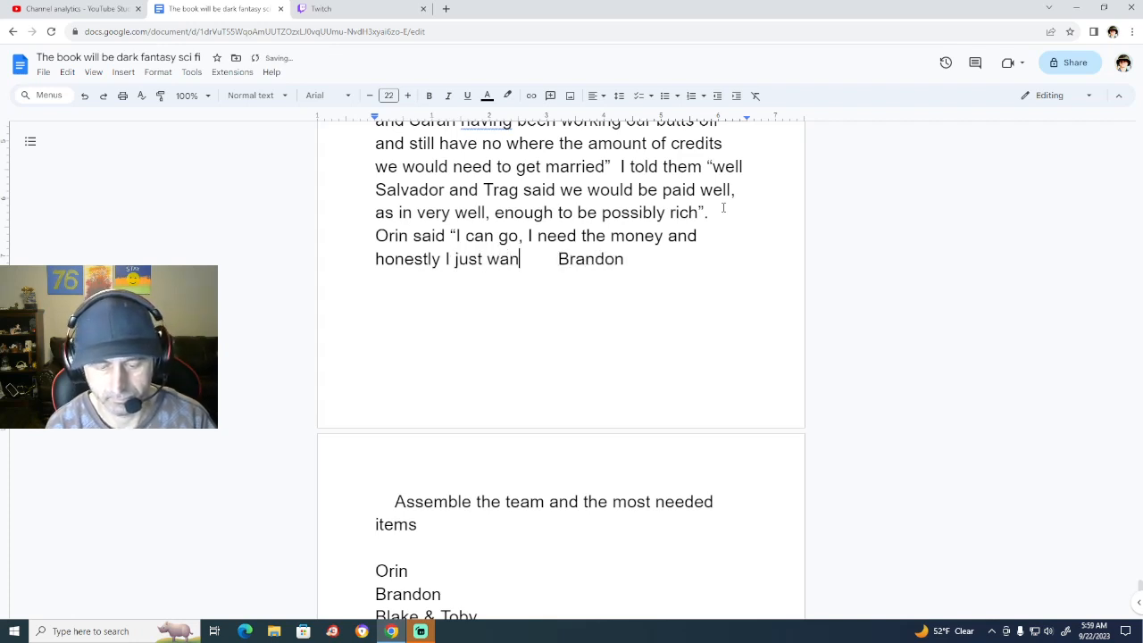
{"action": "type", "text": "nough to "}
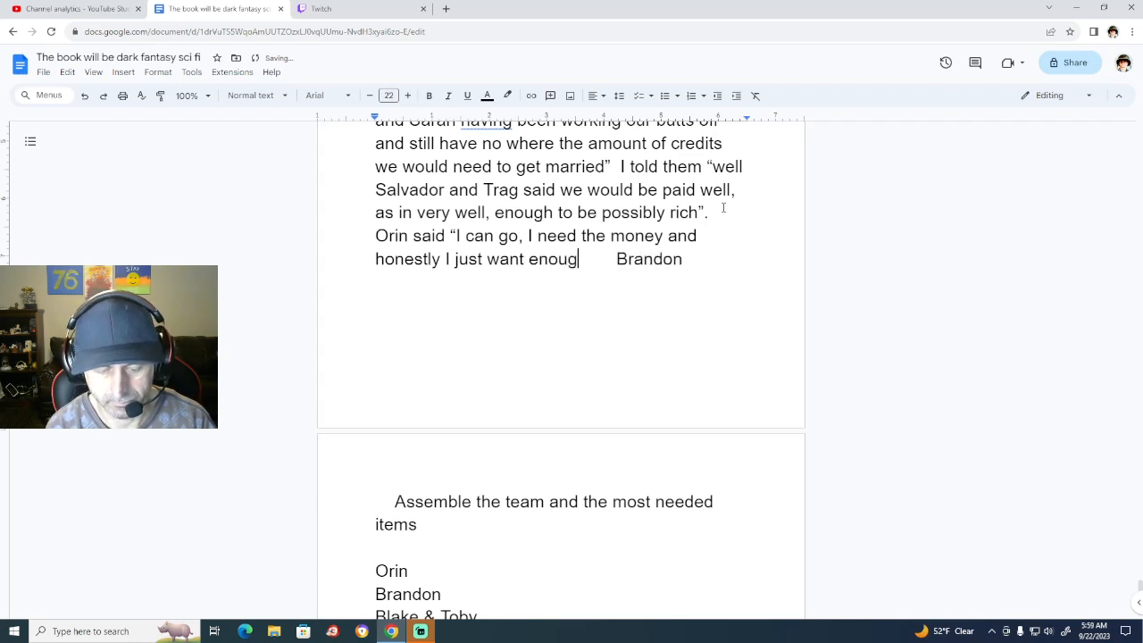
{"action": "type", "text": "get off the"}
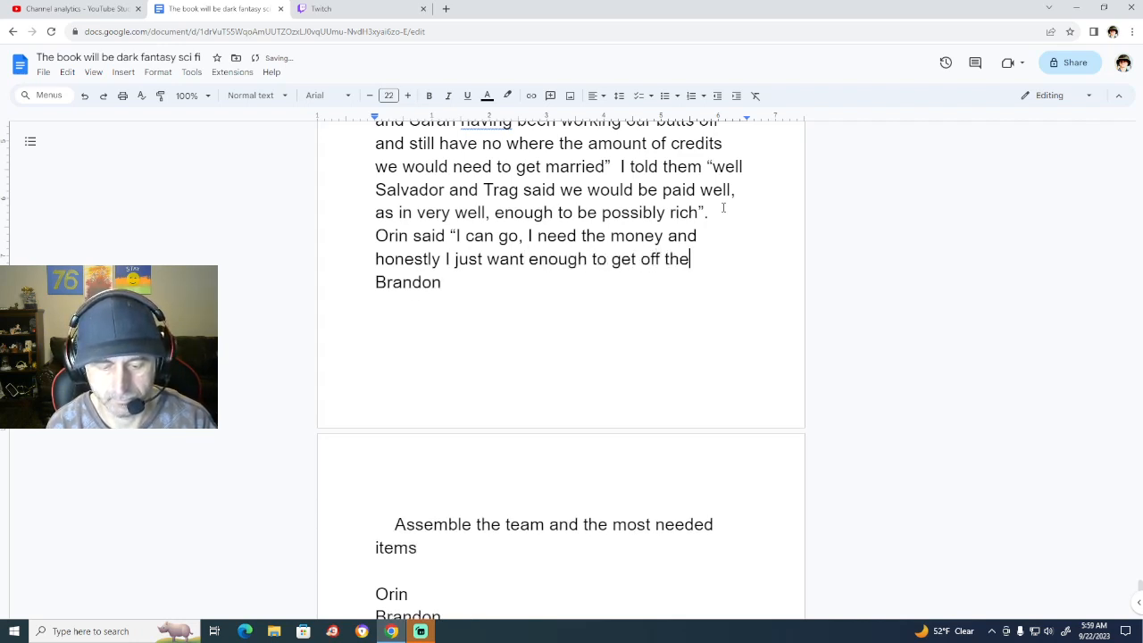
{"action": "key", "text": "BackSpace"}
{"action": "type", "text": "is "}
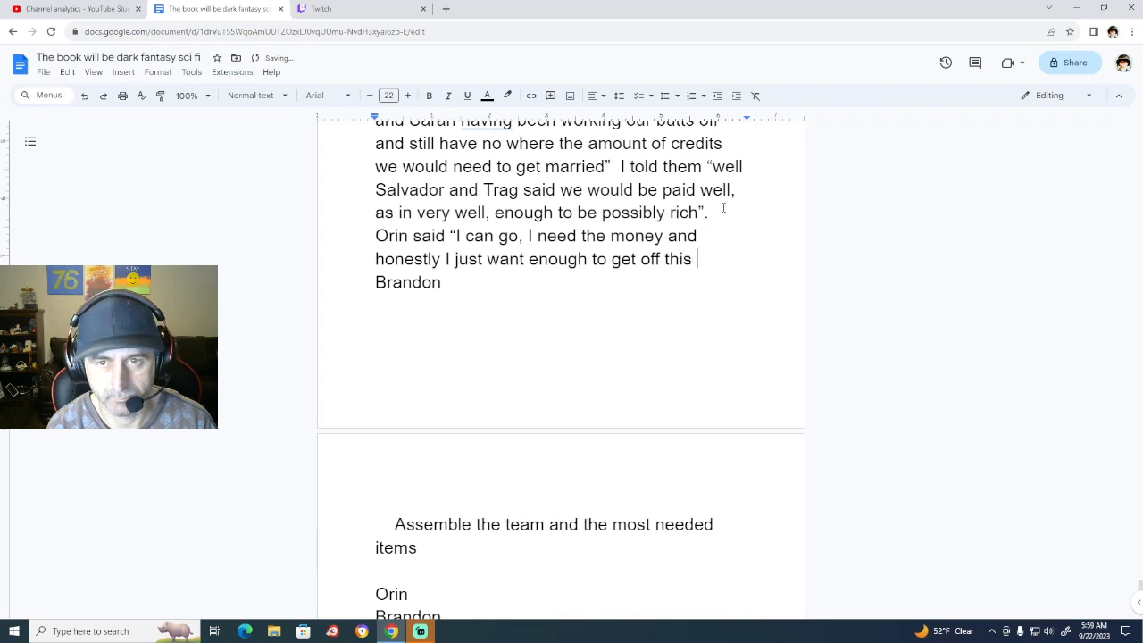
{"action": "type", "text": "sta"}
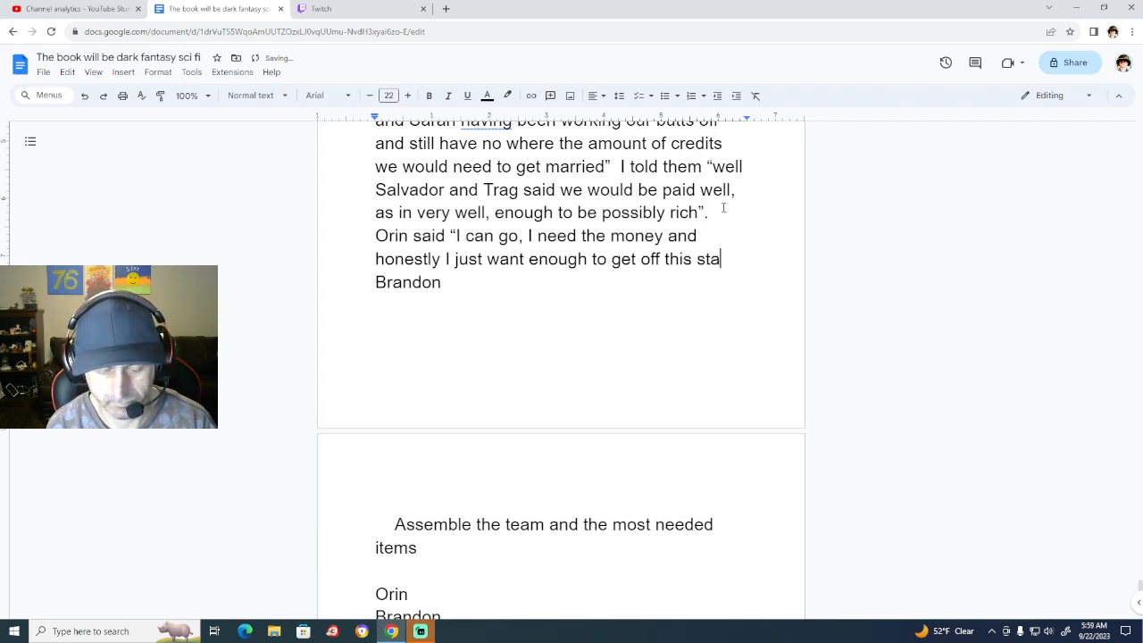
{"action": "type", "text": "tion"}
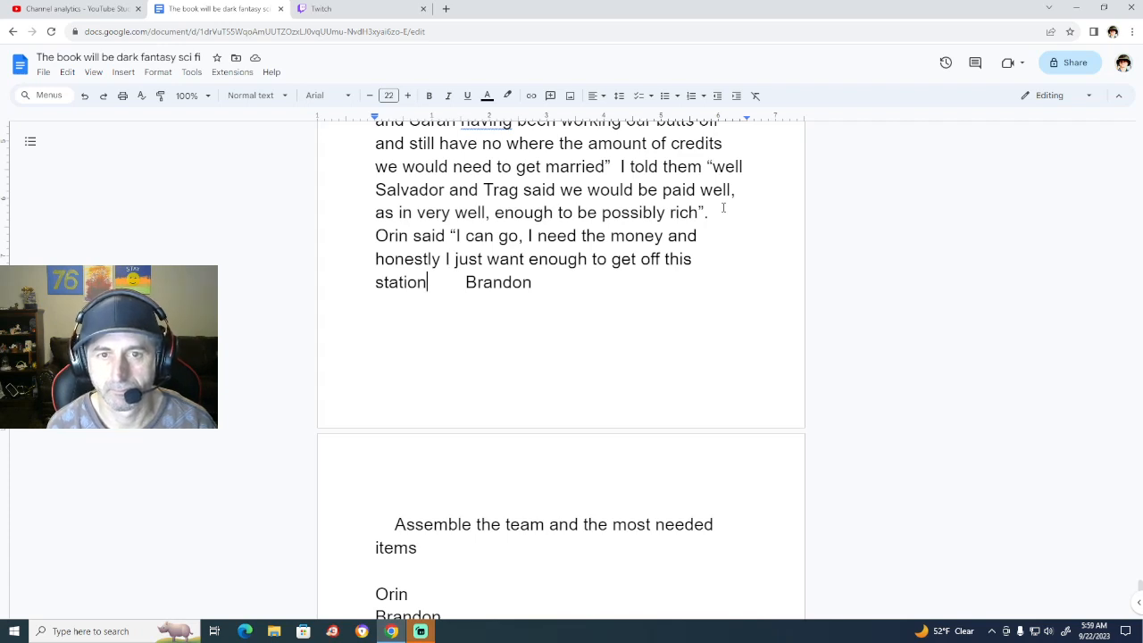
Finish Orin's quoted answer after "station" with ", plus you will need me to watch your back”".
{"action": "type", "text": ", plus y"}
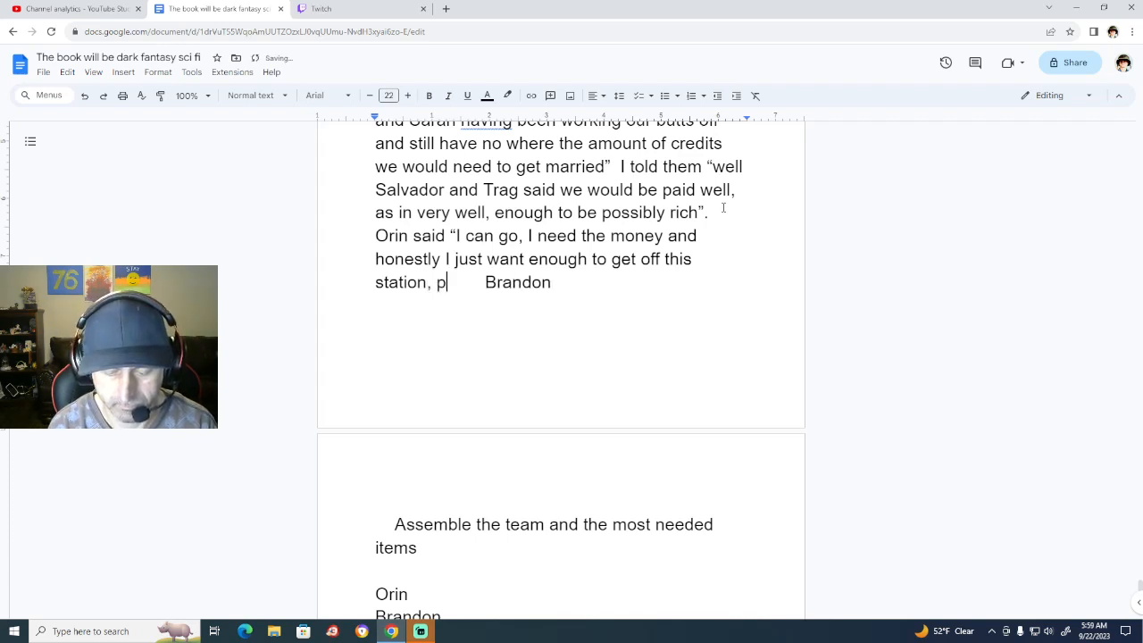
{"action": "type", "text": "ou will need"}
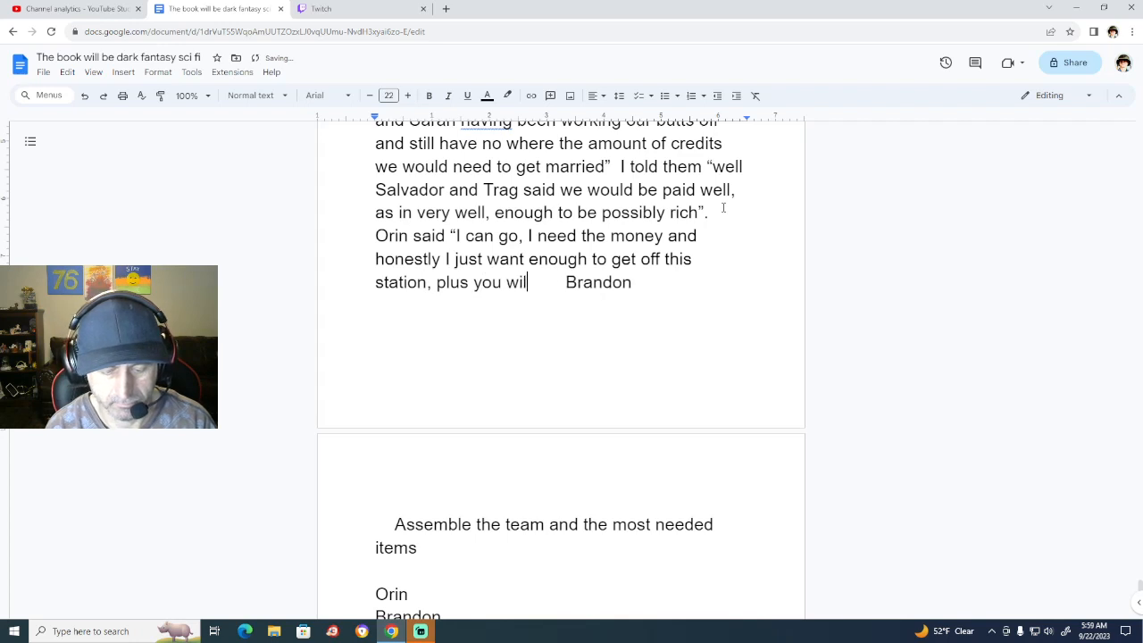
{"action": "type", "text": " me to wat"}
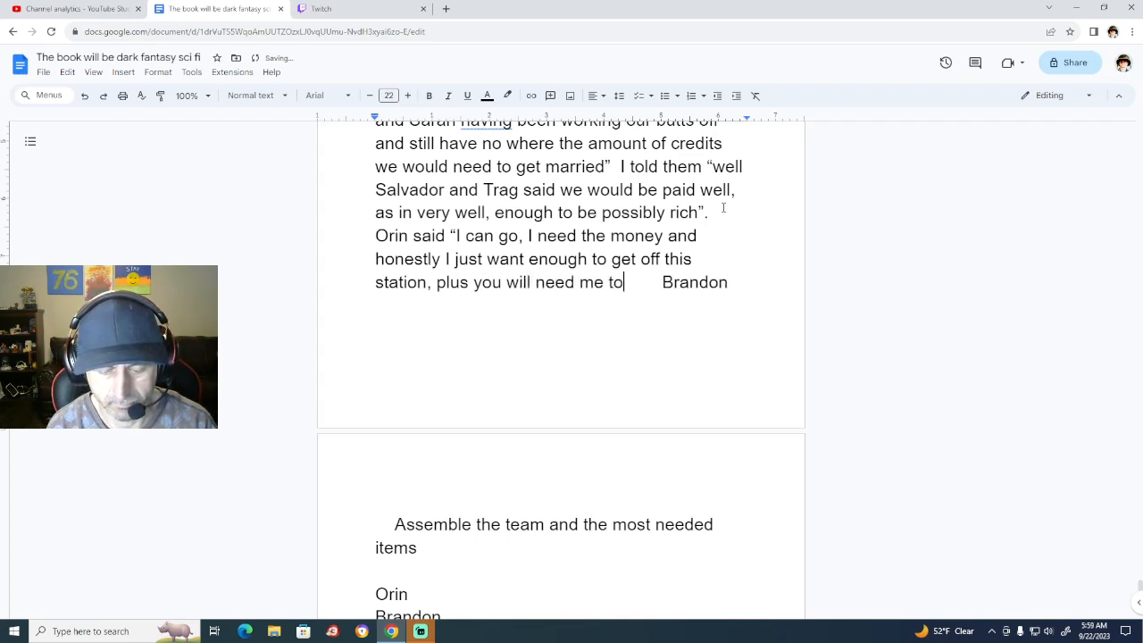
{"action": "type", "text": "ch your bac"}
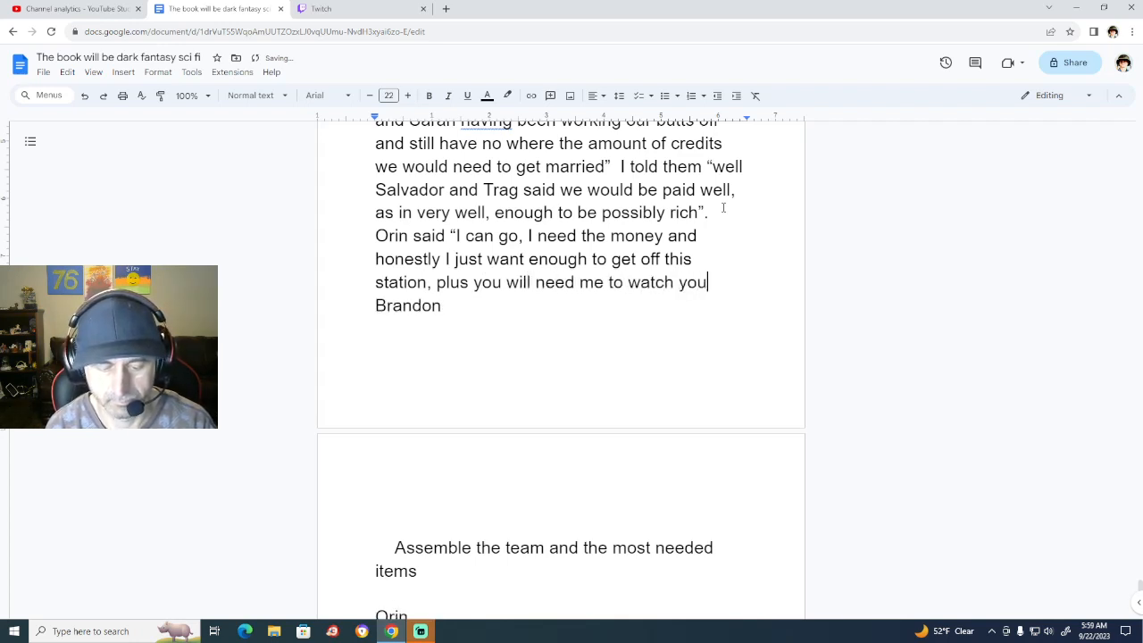
{"action": "type", "text": "k"}
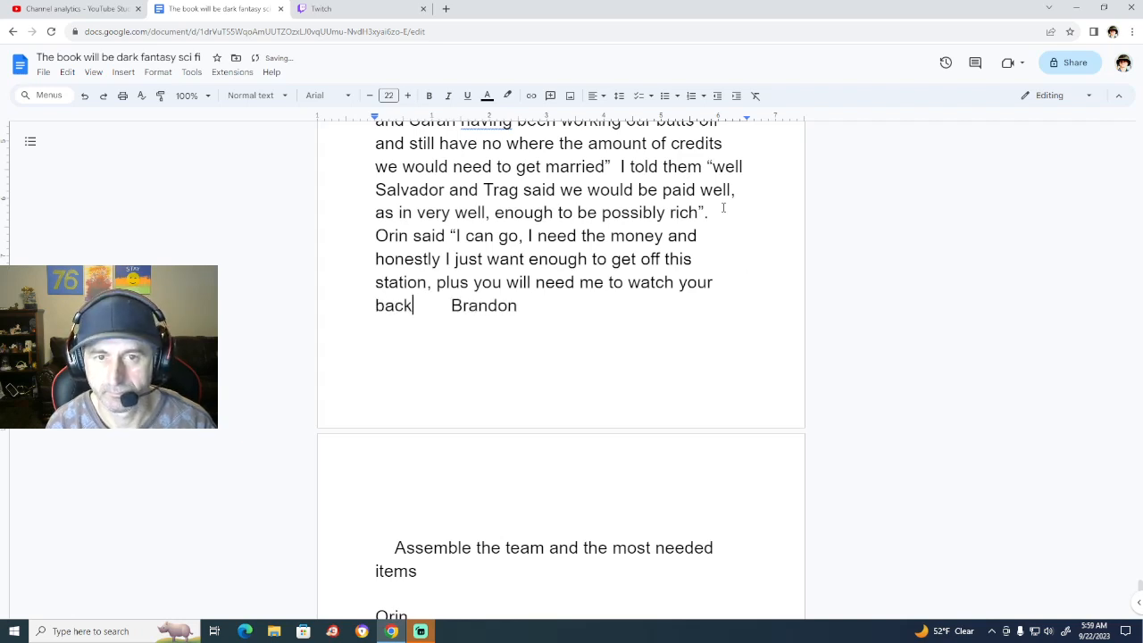
{"action": "type", "text": "\""}
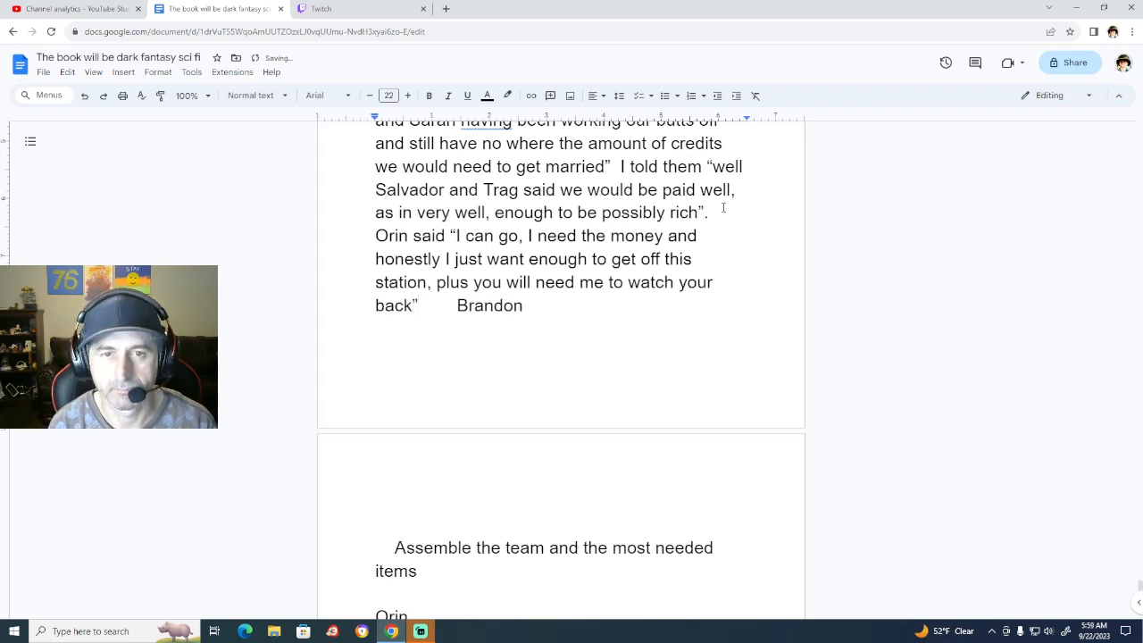
Remove the extra spaces before the Brandon note and put a period after the closing quotation mark of Orin's answer.
{"action": "key", "text": "Right"}
{"action": "key", "text": "Right"}
{"action": "key", "text": "Right"}
{"action": "key", "text": "Right"}
{"action": "key", "text": "Right"}
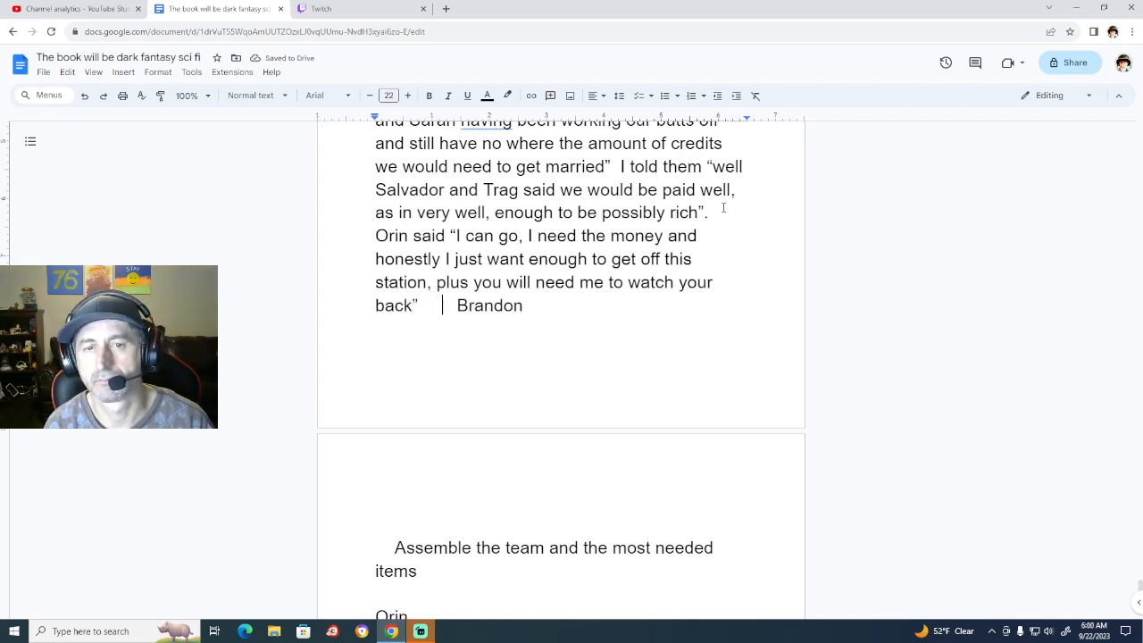
{"action": "key", "text": "BackSpace"}
{"action": "key", "text": "BackSpace"}
{"action": "key", "text": "BackSpace"}
{"action": "key", "text": "BackSpace"}
{"action": "key", "text": "BackSpace"}
{"action": "key", "text": "BackSpace"}
{"action": "key", "text": "BackSpace"}
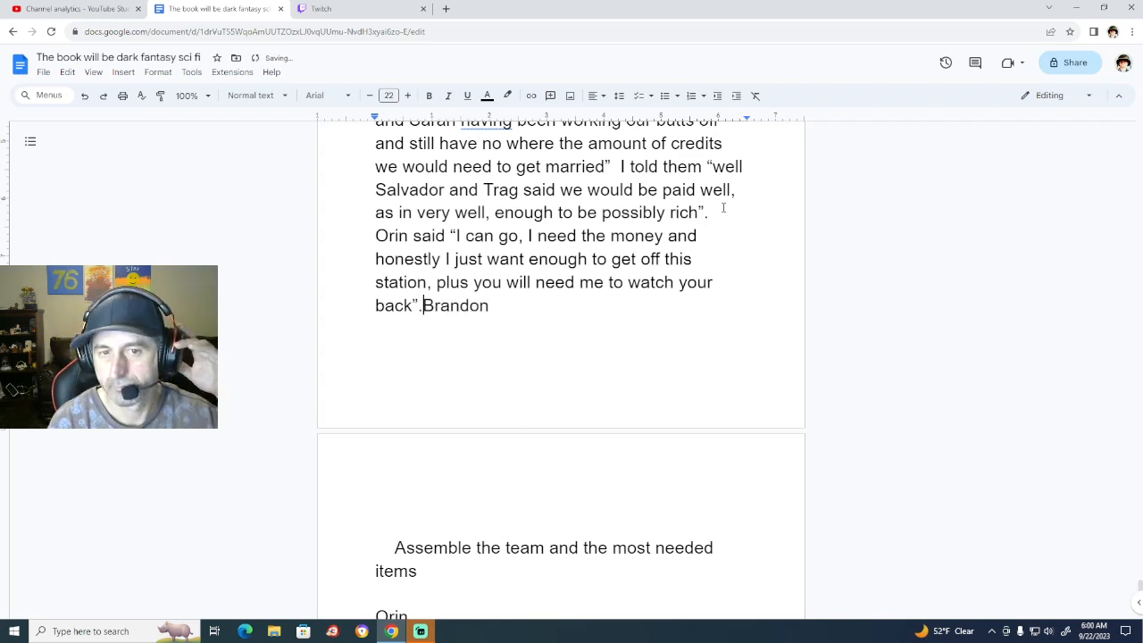
{"action": "type", "text": "................."}
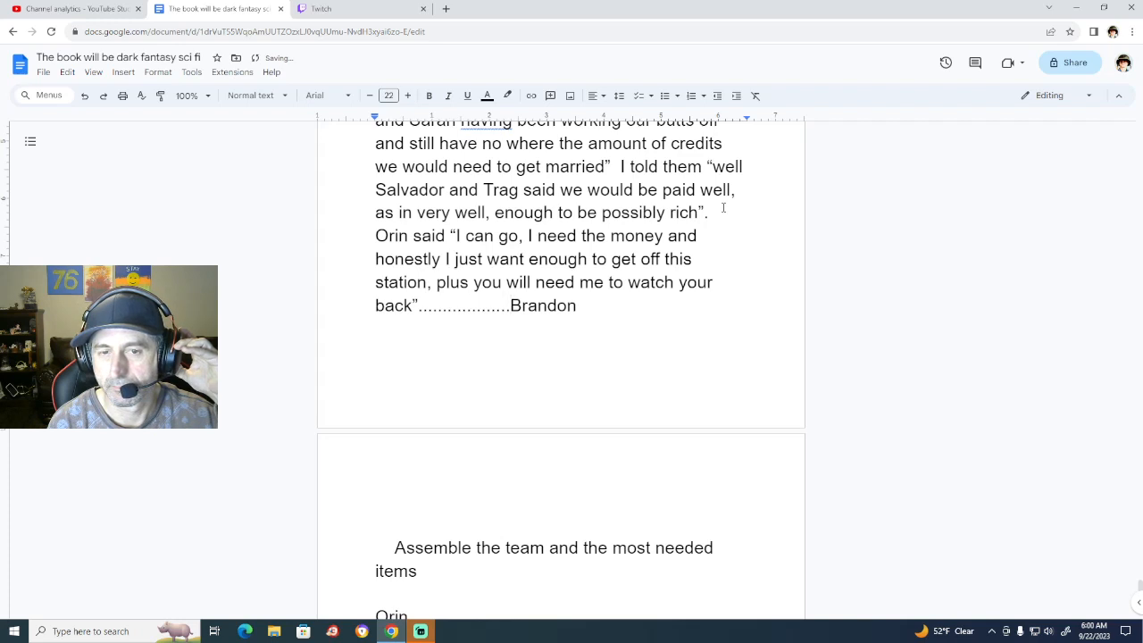
{"action": "key", "text": "BackSpace"}
{"action": "key", "text": "BackSpace"}
{"action": "key", "text": "BackSpace"}
{"action": "key", "text": "BackSpace"}
{"action": "key", "text": "BackSpace"}
{"action": "key", "text": "BackSpace"}
{"action": "key", "text": "BackSpace"}
{"action": "key", "text": "BackSpace"}
{"action": "key", "text": "BackSpace"}
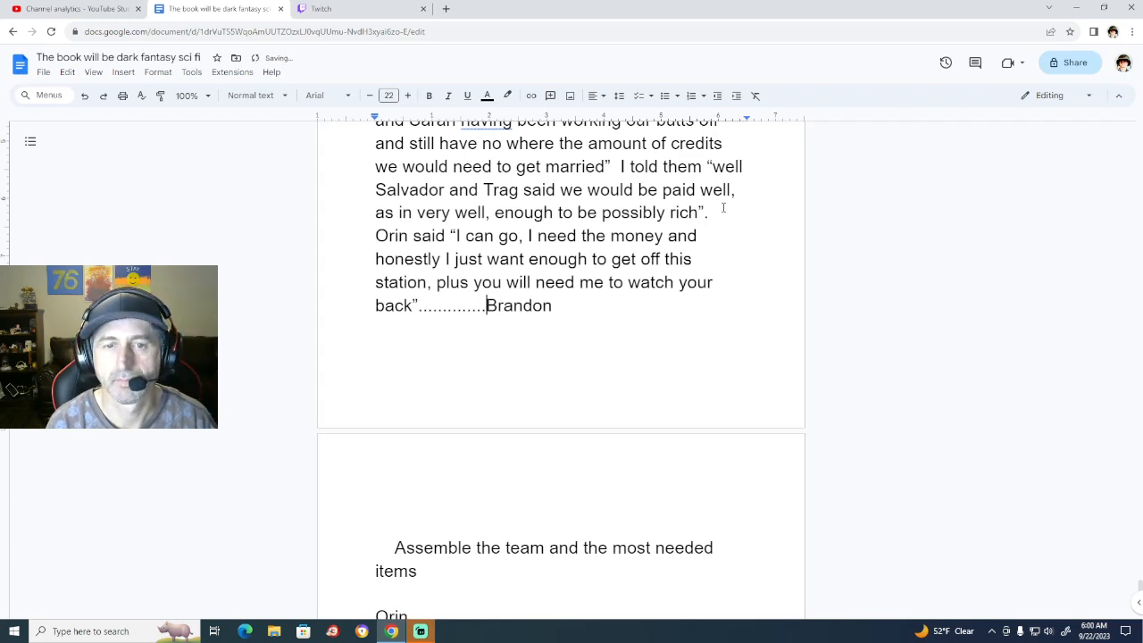
{"action": "key", "text": "BackSpace"}
{"action": "key", "text": "BackSpace"}
{"action": "key", "text": "BackSpace"}
{"action": "key", "text": "BackSpace"}
{"action": "key", "text": "BackSpace"}
{"action": "key", "text": "BackSpace"}
{"action": "key", "text": "BackSpace"}
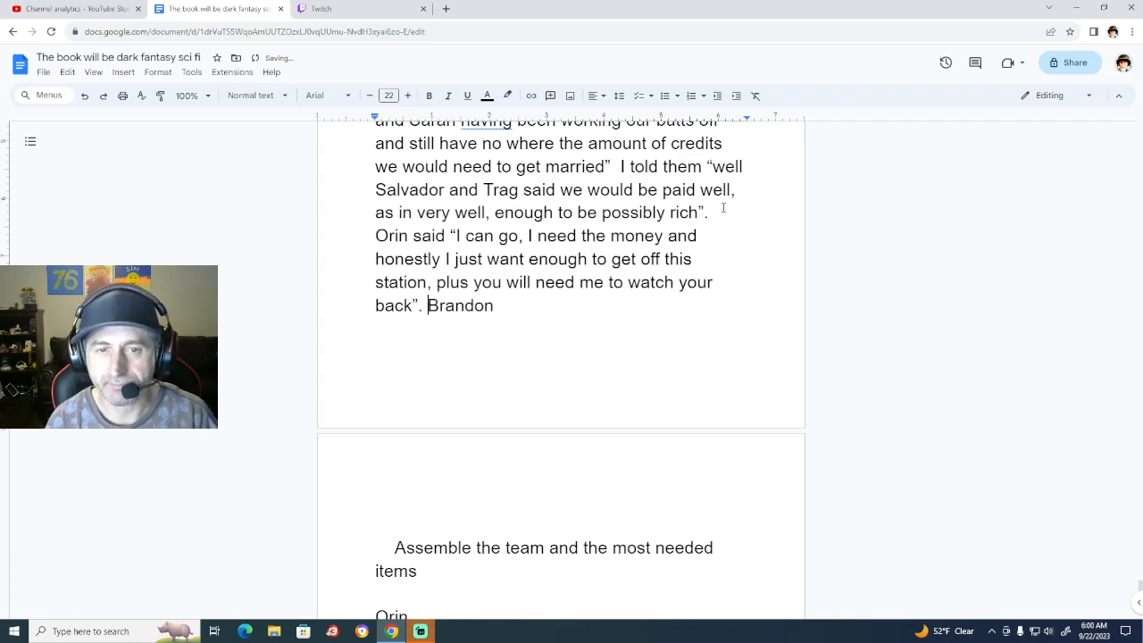
Set the Brandon note two spaces behind Orin's answer and turn it into a sentence beginning "Brandon stood quickly".
{"action": "key", "text": "Right"}
{"action": "key", "text": "Right"}
{"action": "key", "text": "Right"}
{"action": "key", "text": "Right"}
{"action": "key", "text": "Right"}
{"action": "key", "text": "Right"}
{"action": "key", "text": "Right"}
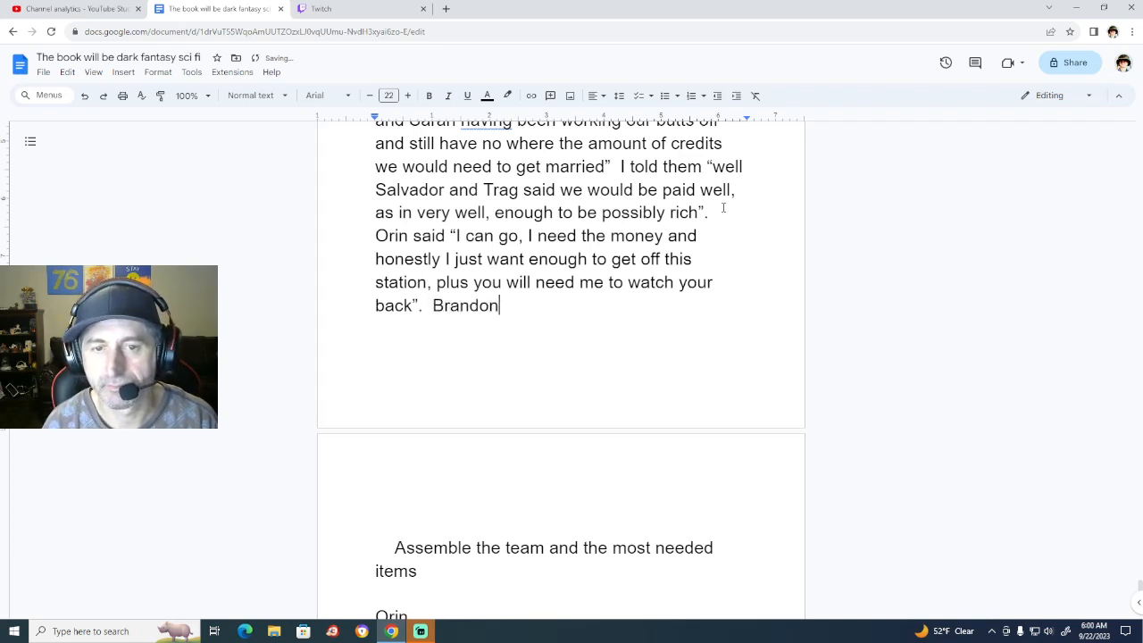
{"action": "type", "text": "st"}
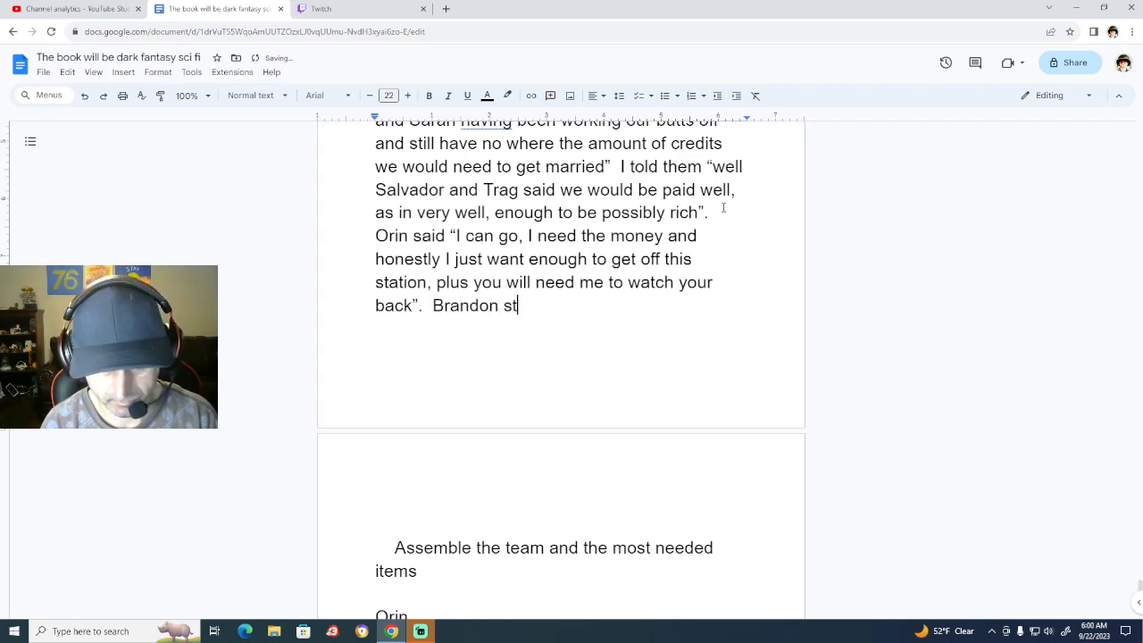
{"action": "type", "text": "ood qu"}
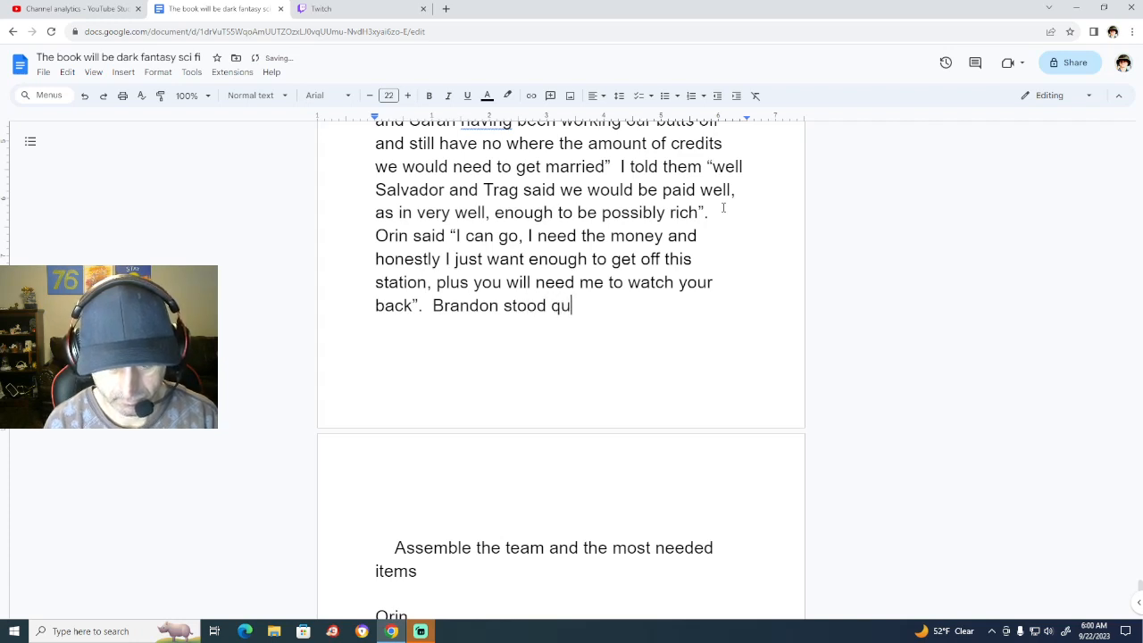
{"action": "type", "text": "ickly "}
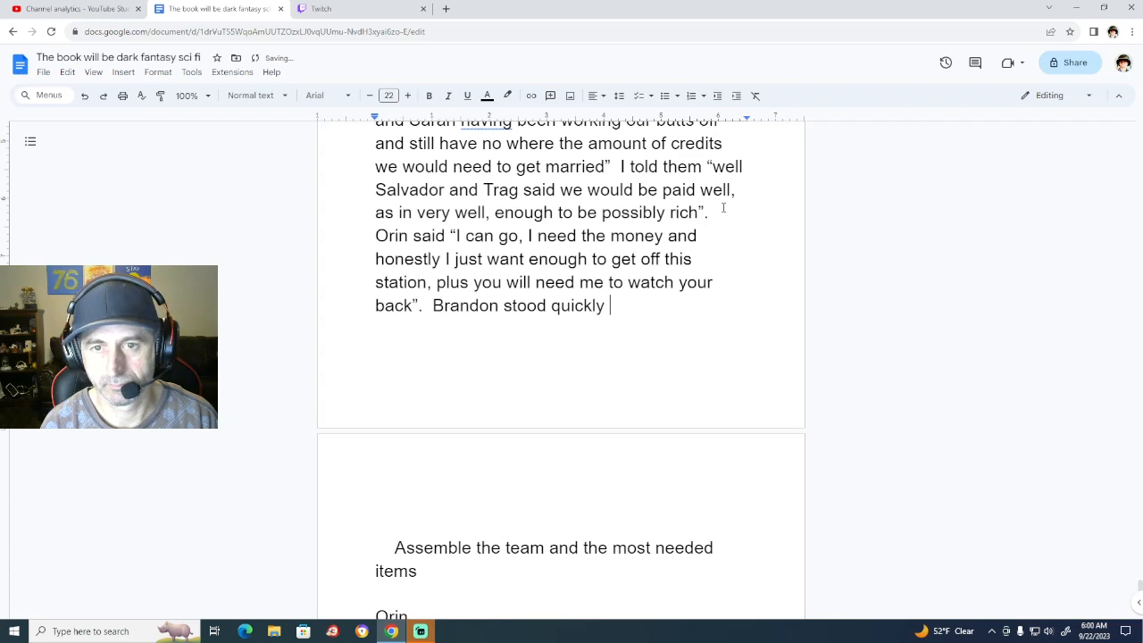
Continue the Brandon sentence after "quickly" with "as if he was worried he would be left out saying,".
{"action": "type", "text": "as if"}
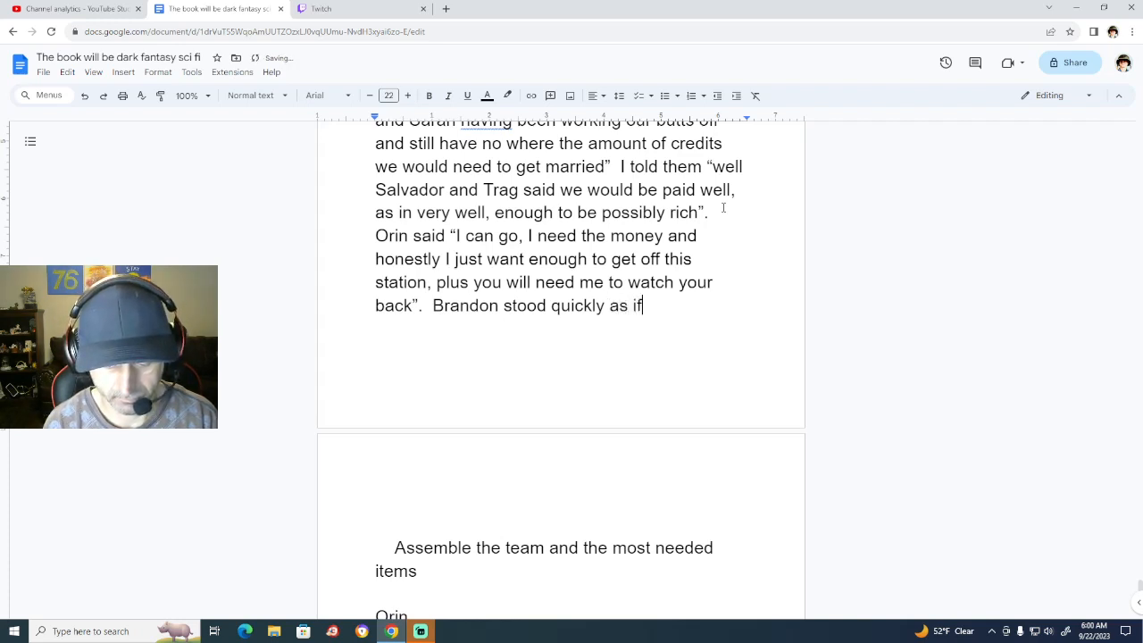
{"action": "type", "text": " he was w"}
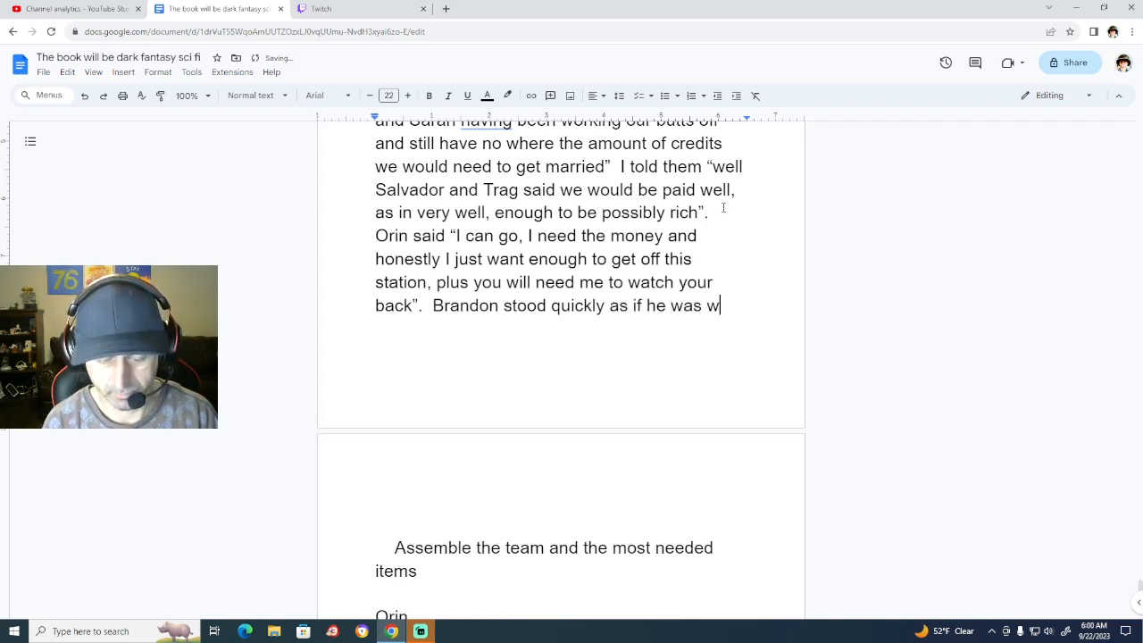
{"action": "type", "text": "orried he w"}
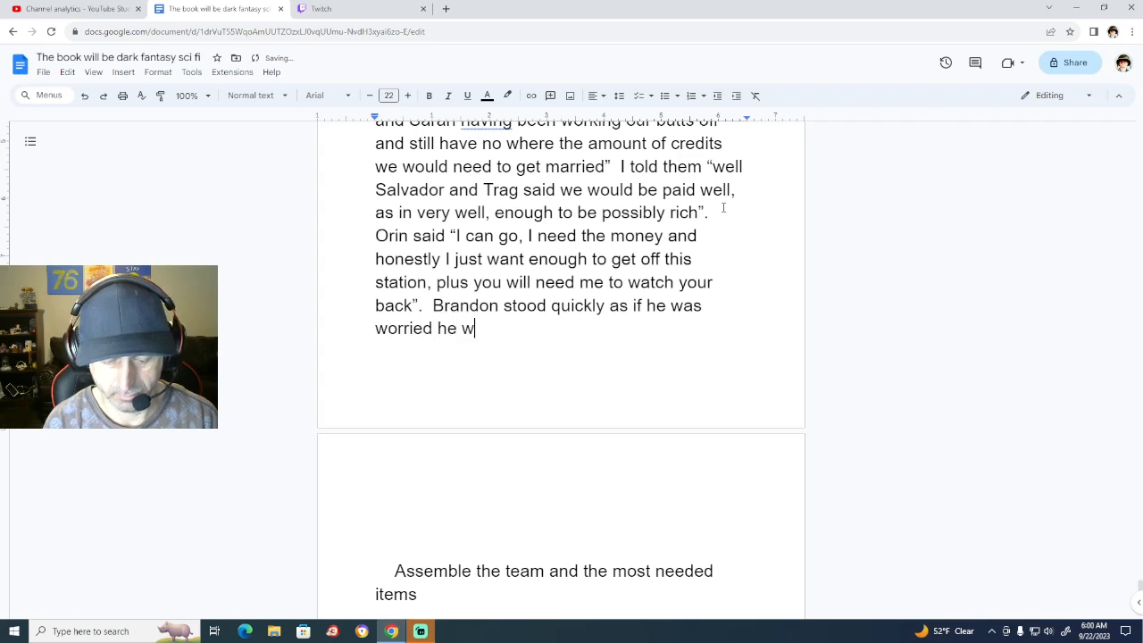
{"action": "type", "text": "ould be le"}
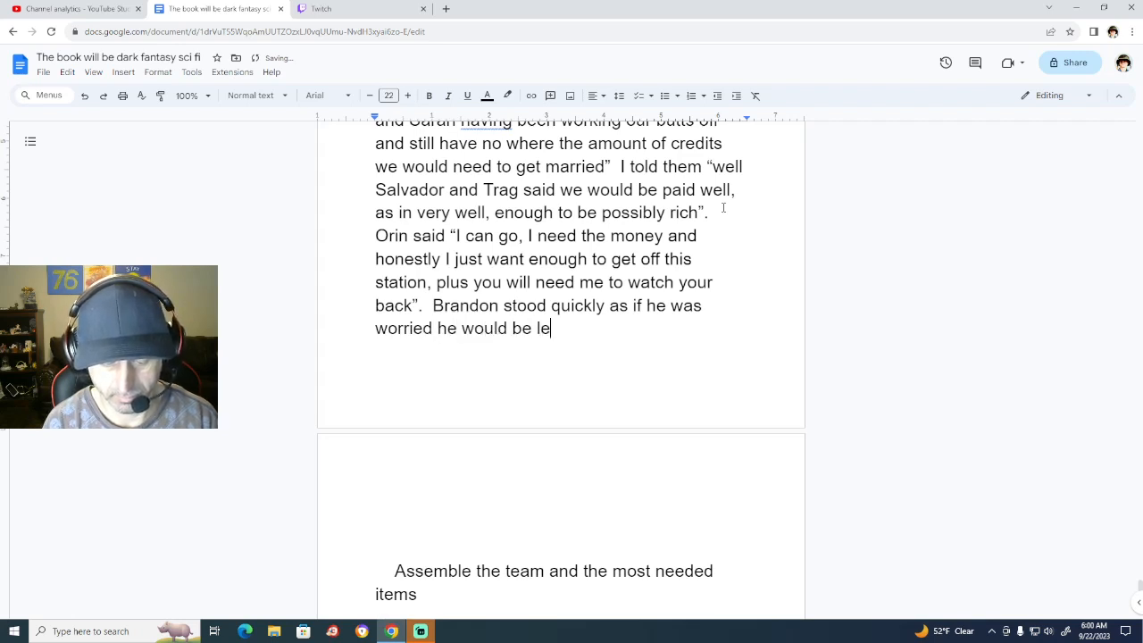
{"action": "type", "text": "ft out, "}
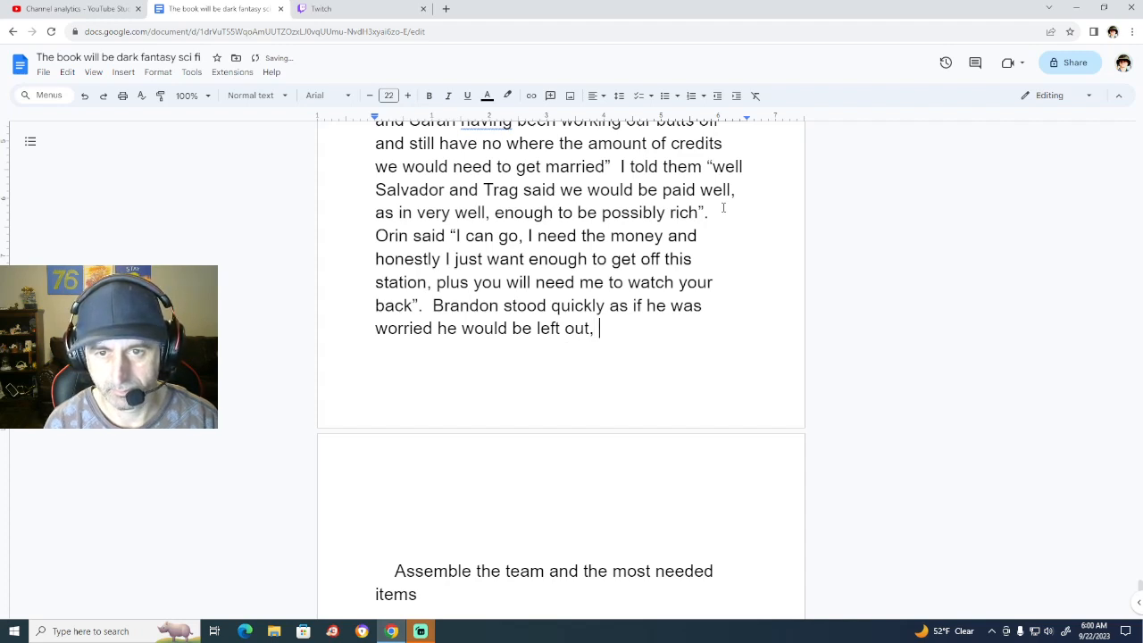
{"action": "type", "text": " saying"}
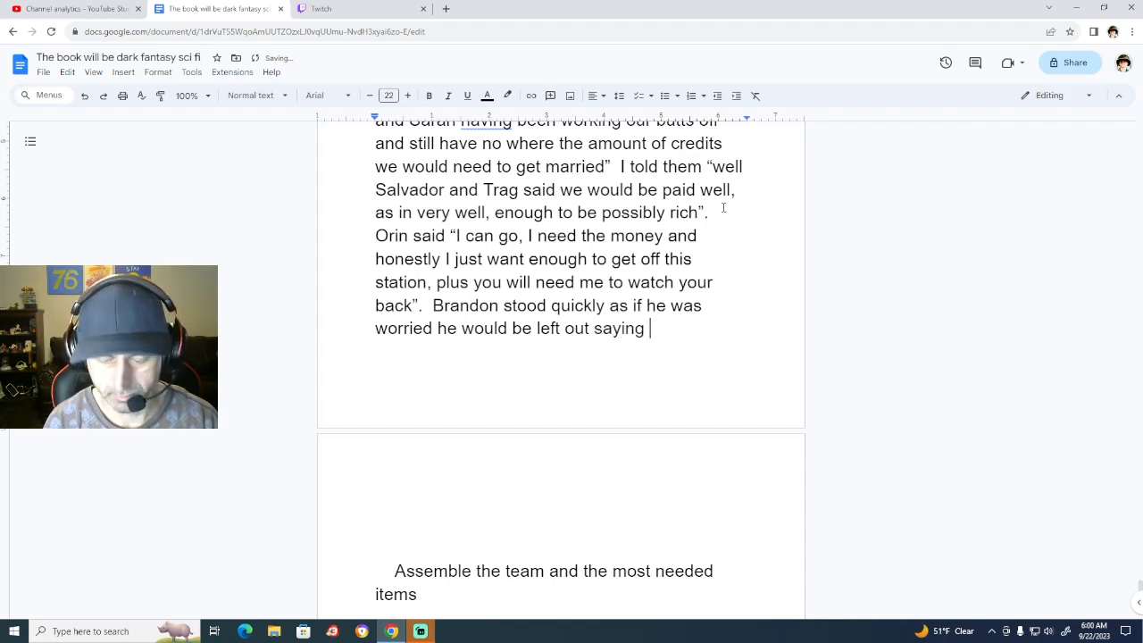
{"action": "key", "text": "BackSpace"}
{"action": "type", "text": ", "}
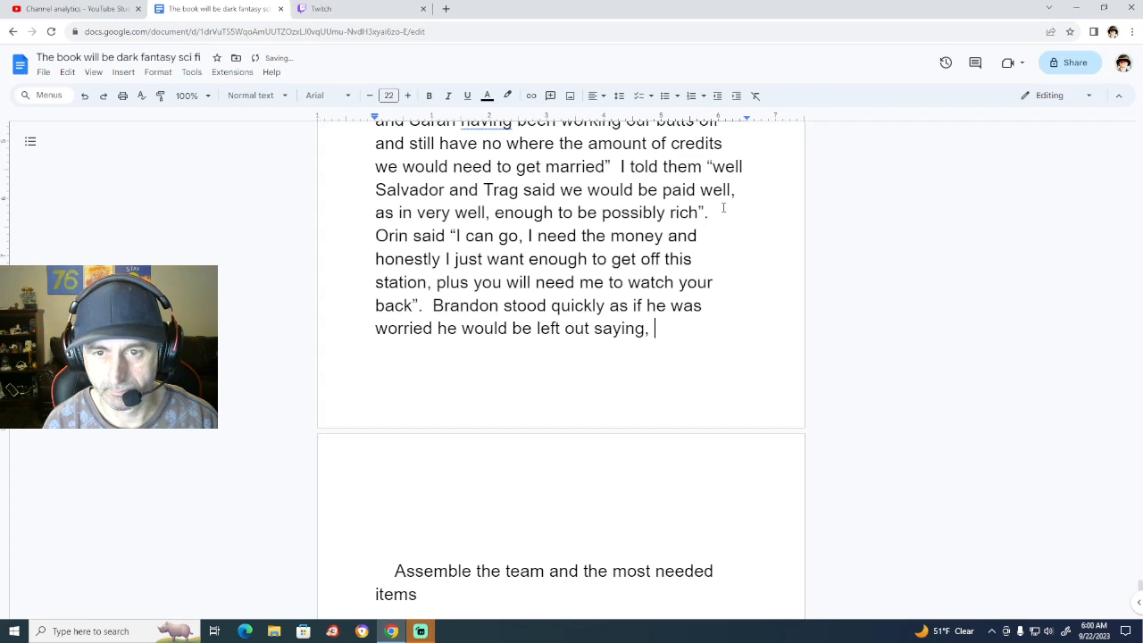
Open Brandon's quoted reply after "saying," with "“ I want to go, I could use the money, but".
{"action": "type", "text": "\" I wan"}
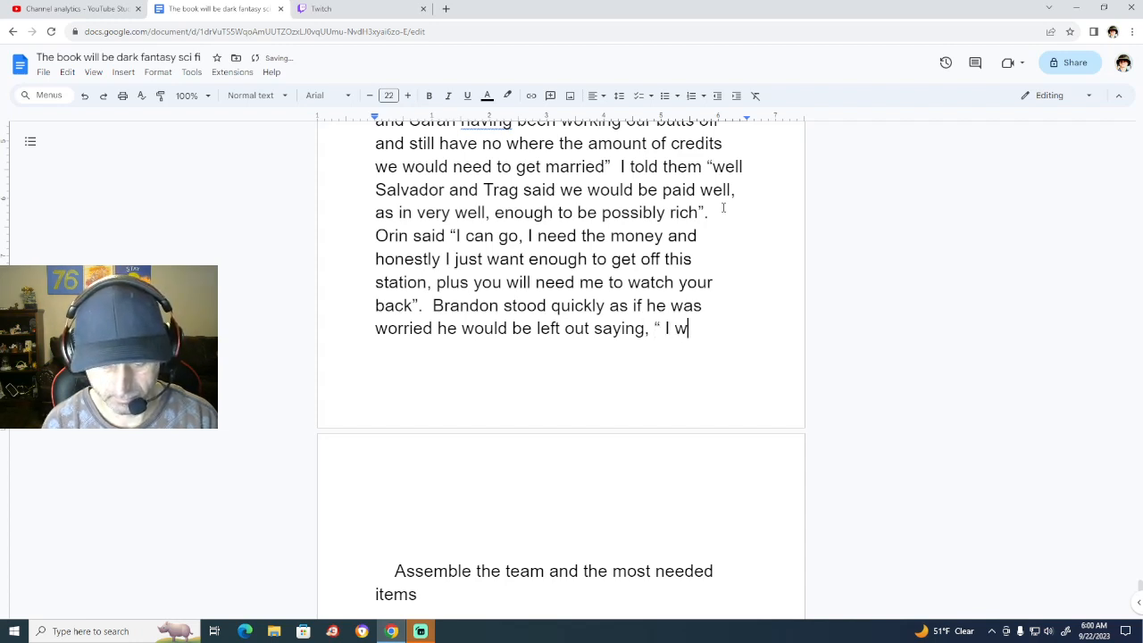
{"action": "type", "text": "t to go"}
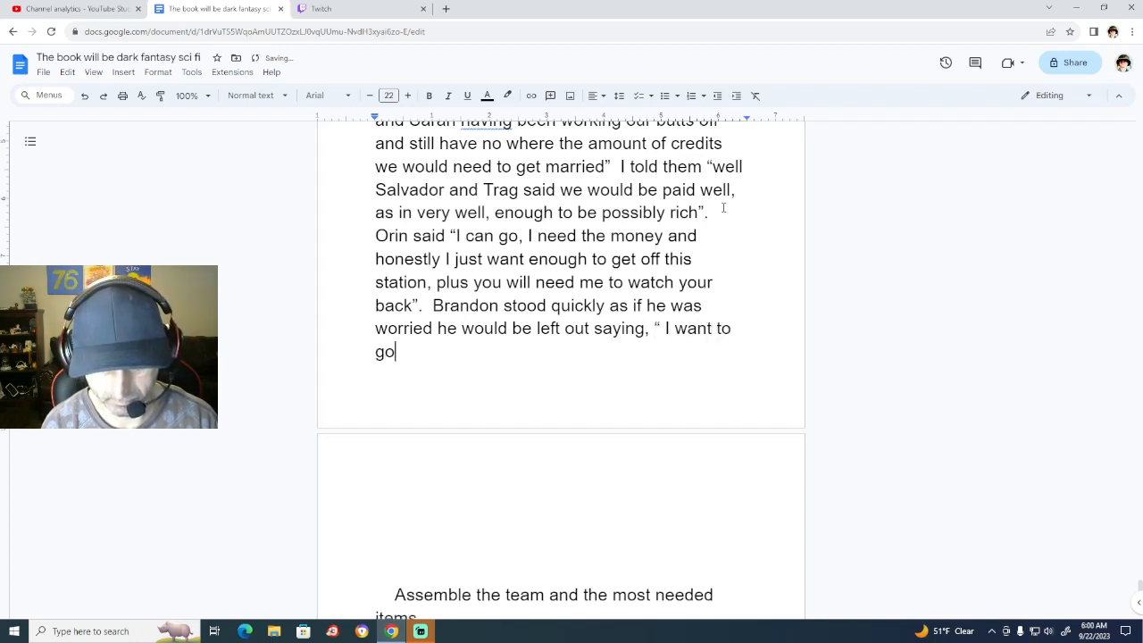
{"action": "type", "text": ", I"}
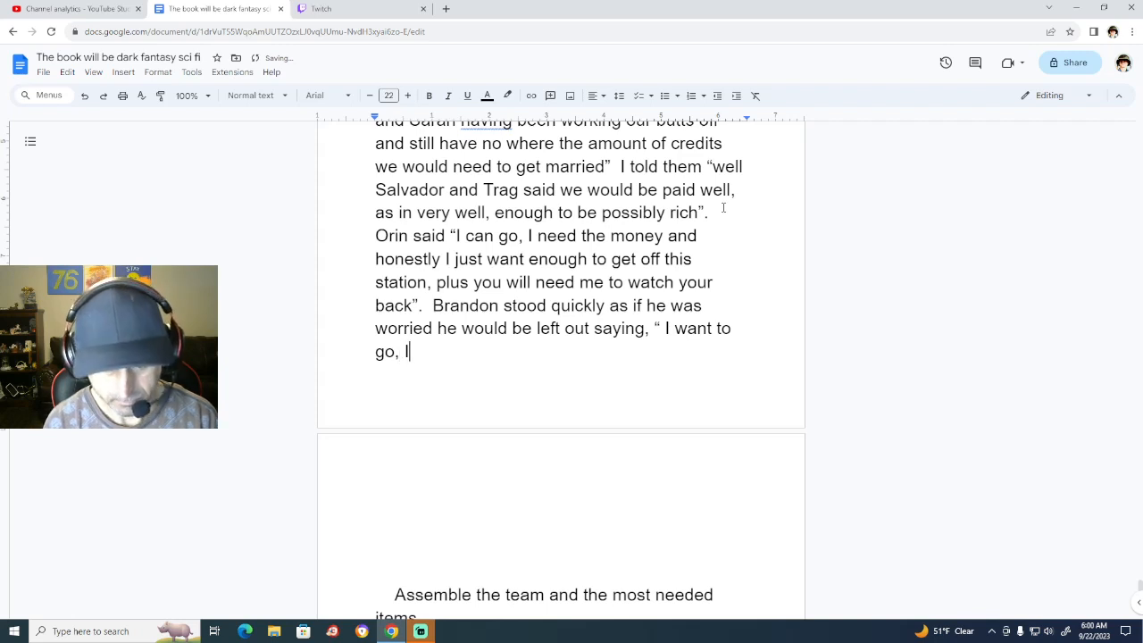
{"action": "type", "text": " could "}
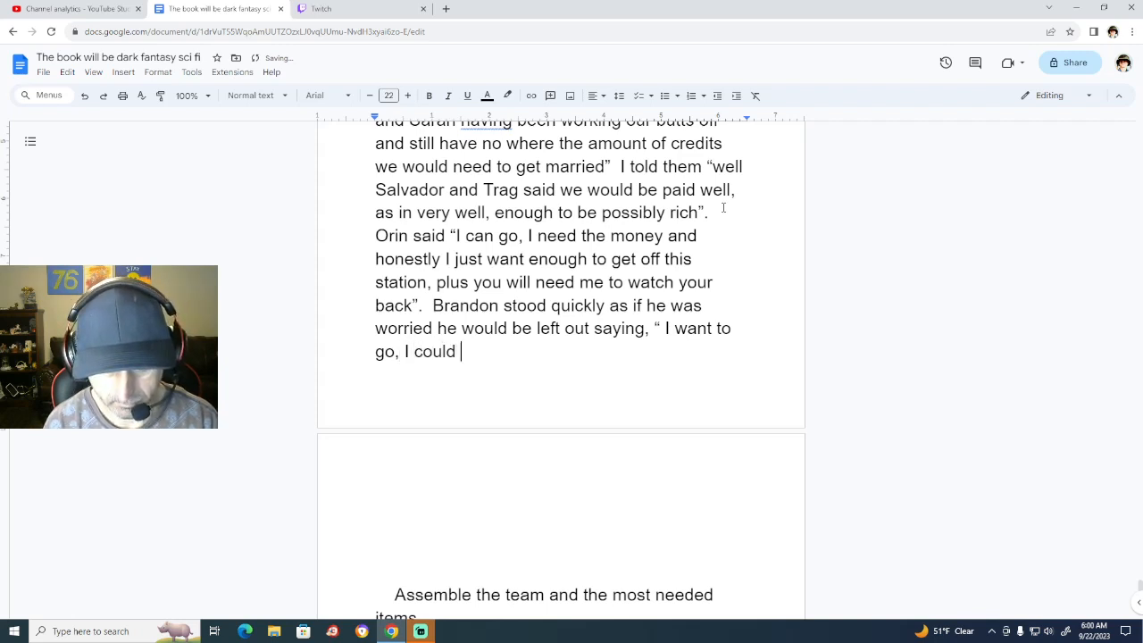
{"action": "type", "text": "use the mone"}
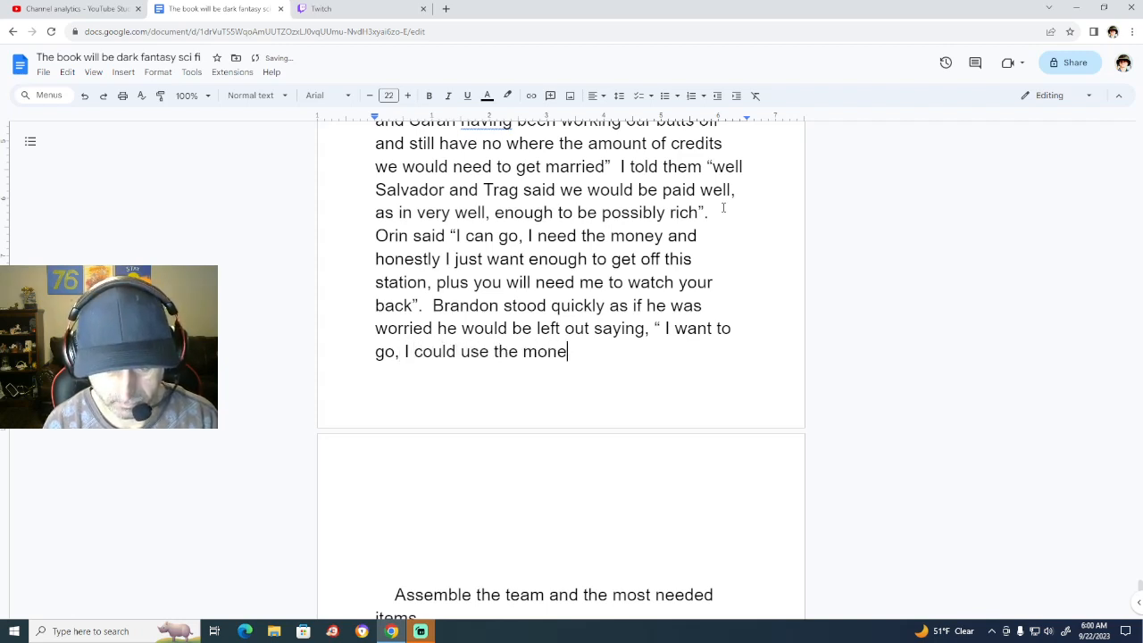
{"action": "type", "text": "y, but"}
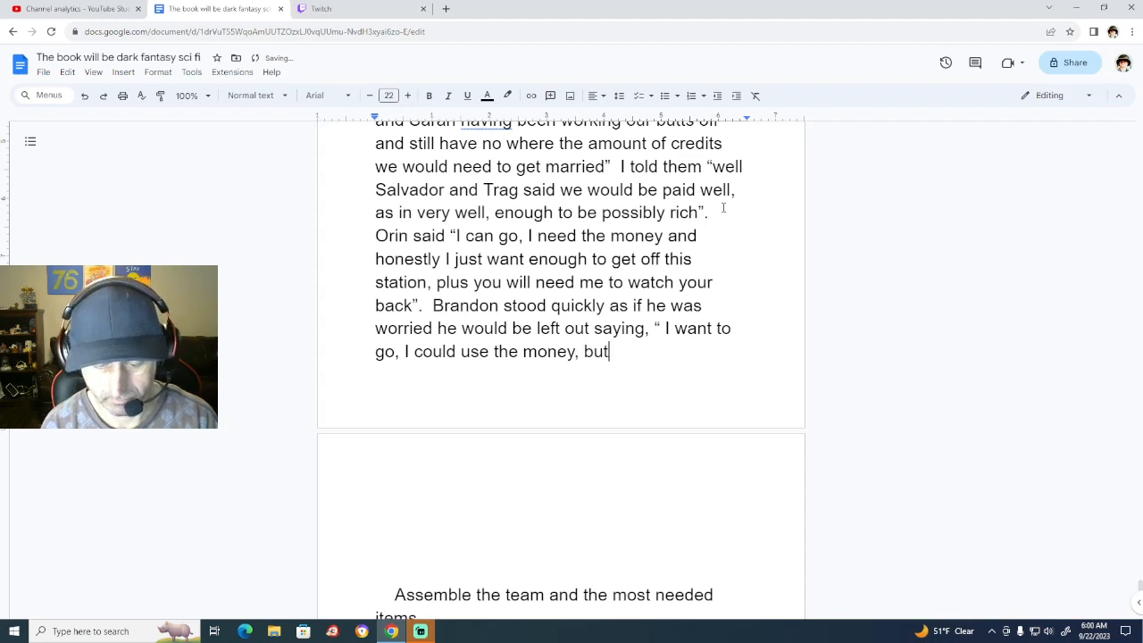
Extend Brandon's reply after "but" with "also this is the kind of experience I need to be able to write my book".
{"action": "type", "text": " also this "}
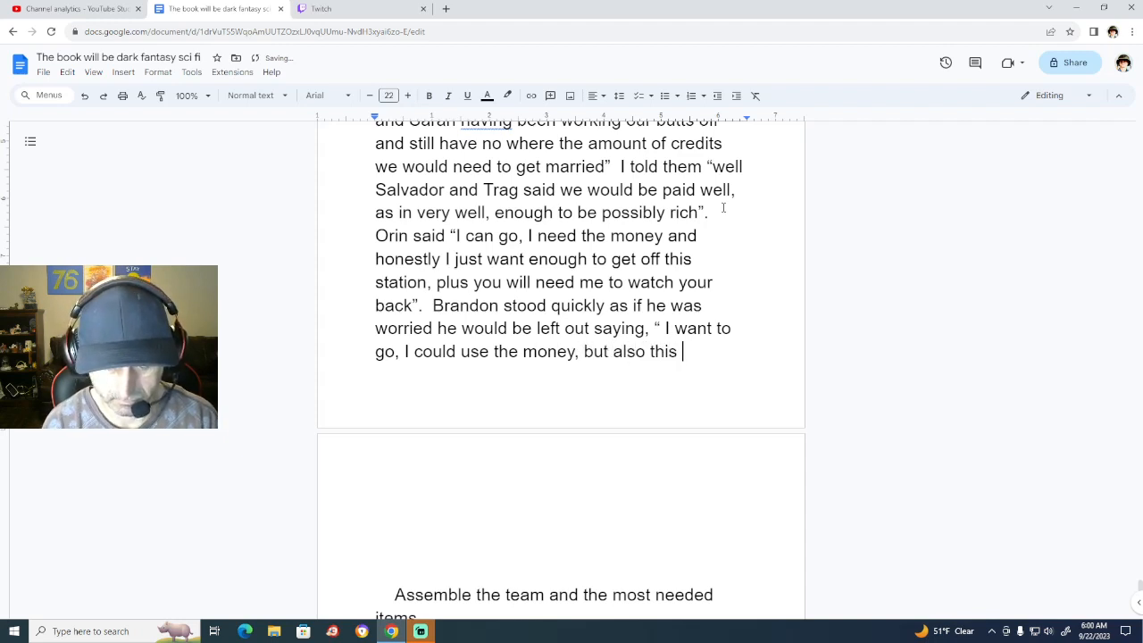
{"action": "type", "text": "is the ki"}
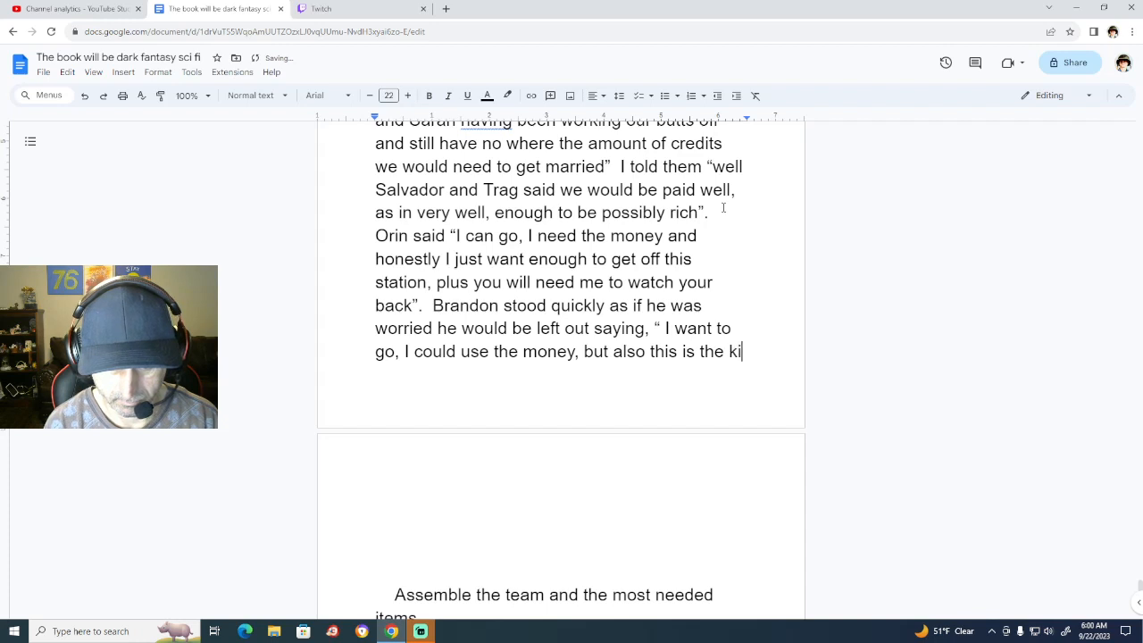
{"action": "type", "text": "nd of exp"}
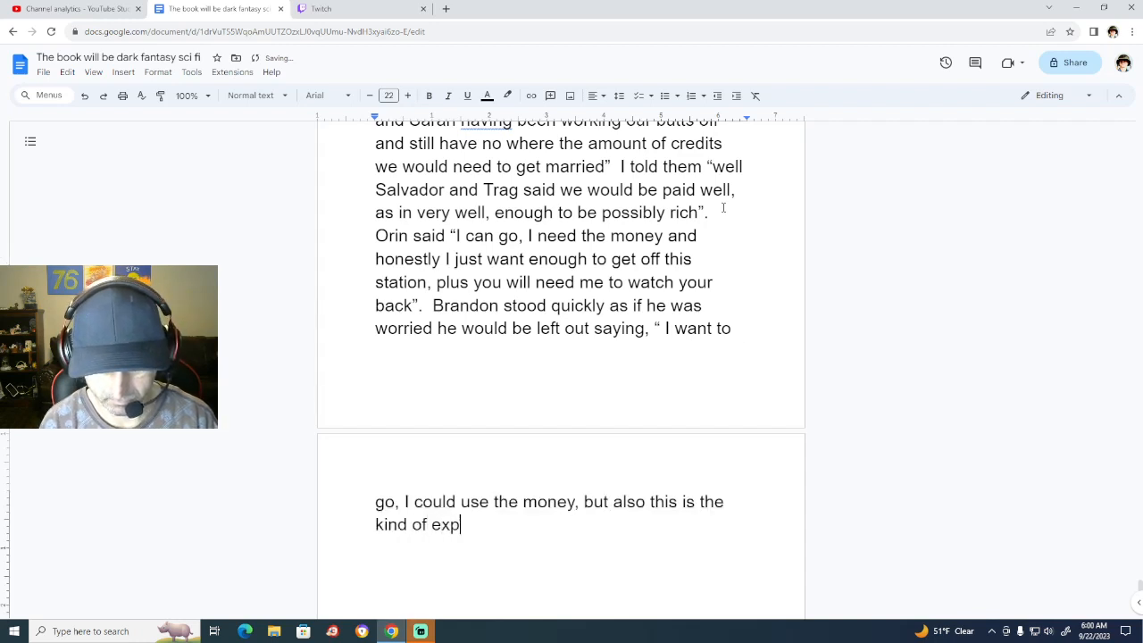
{"action": "type", "text": "erience "}
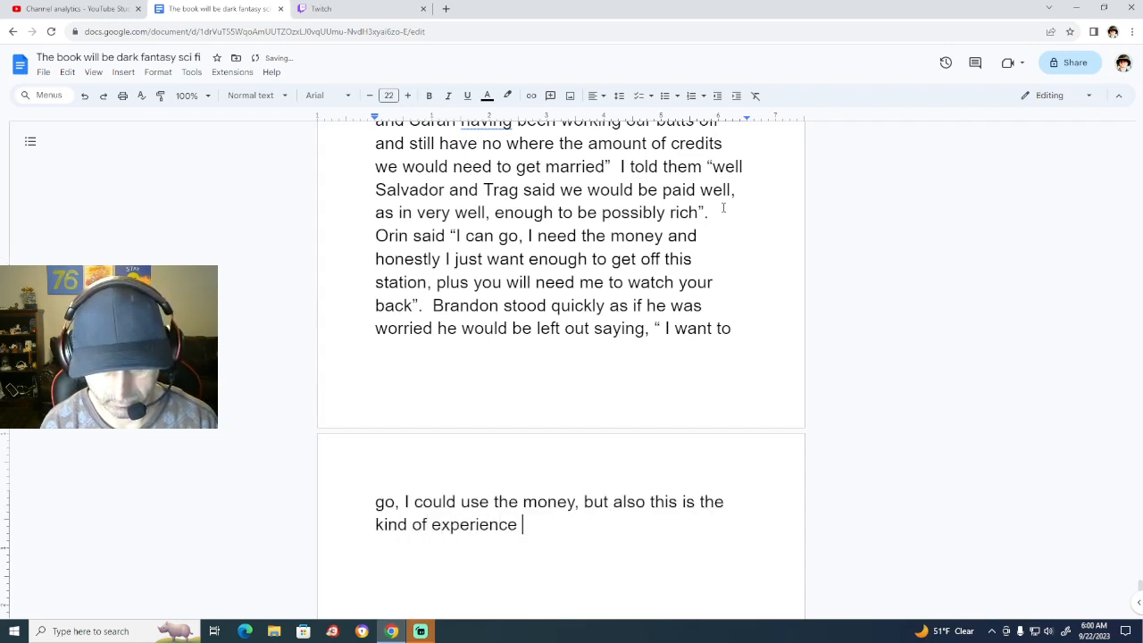
{"action": "type", "text": "I need to be a"}
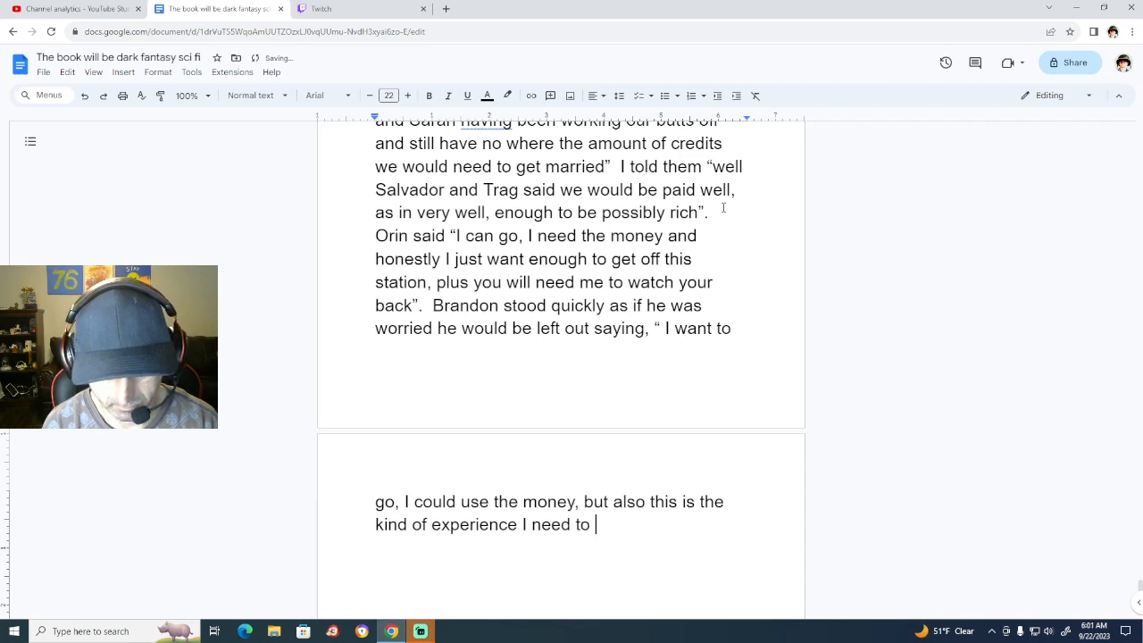
{"action": "type", "text": "e t"}
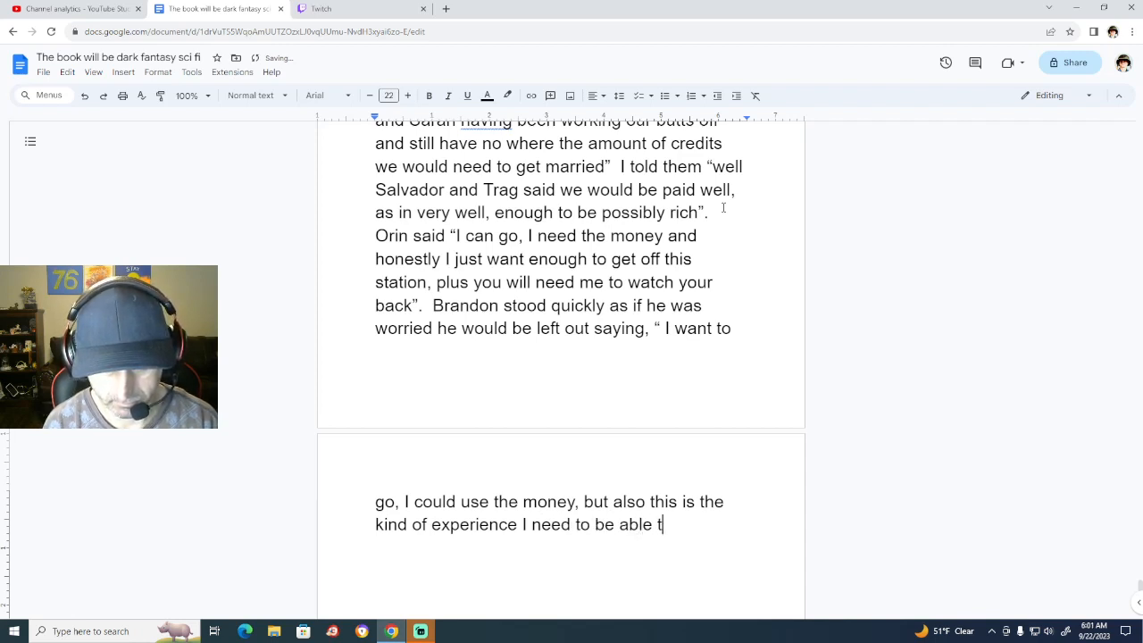
{"action": "type", "text": "o write my book"}
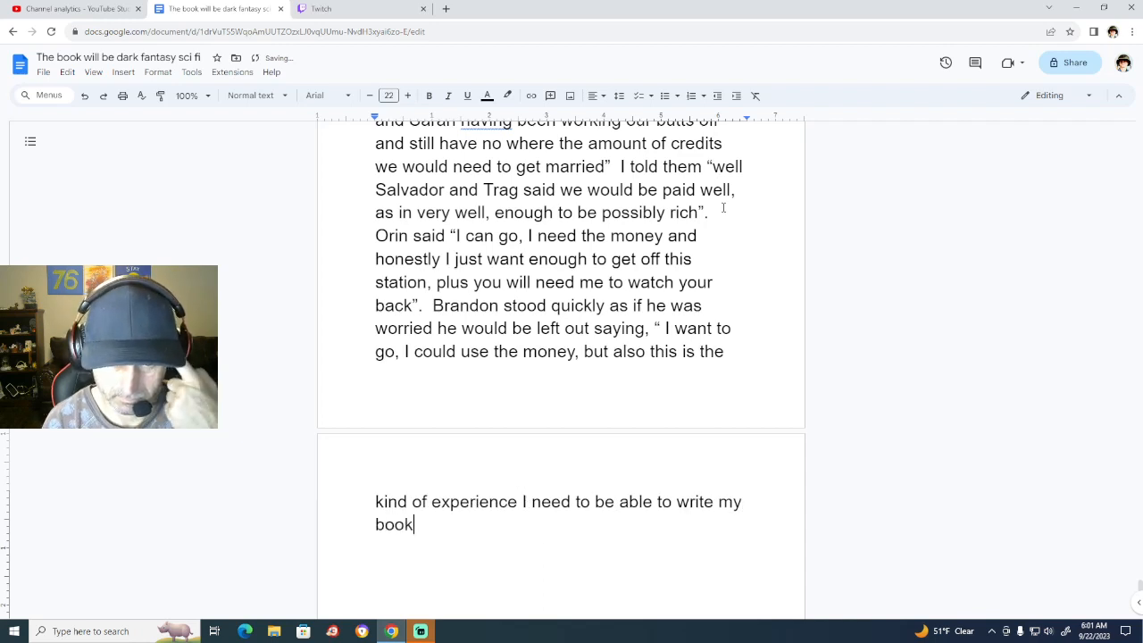
End Brandon's quoted reply after "book" with a closing quotation mark followed by a period.
{"action": "type", "text": "."}
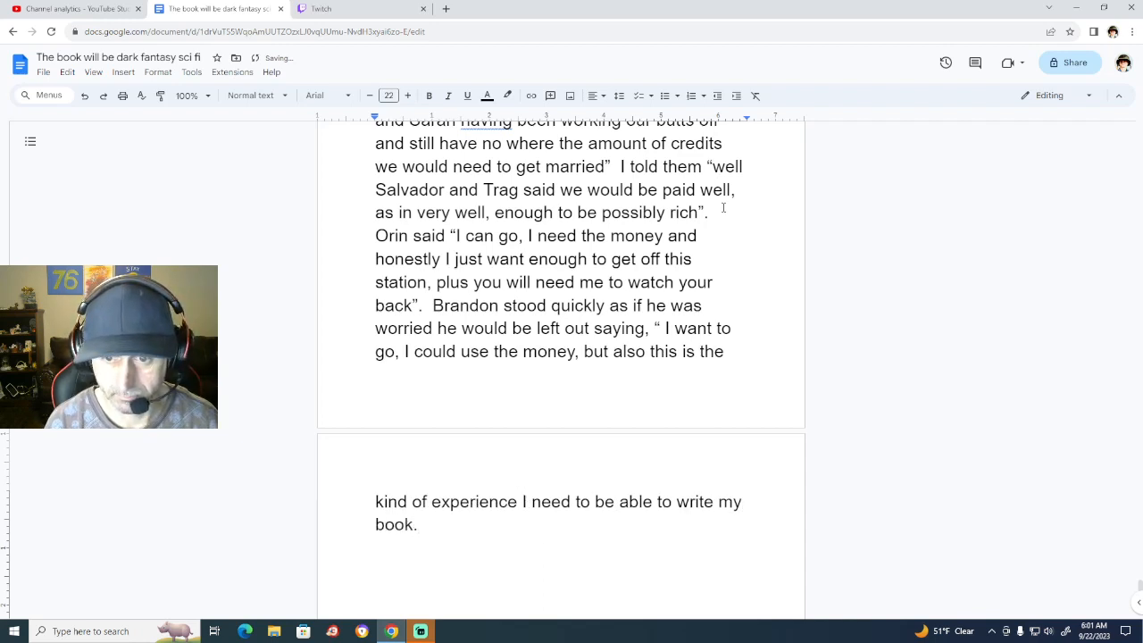
{"action": "key", "text": "BackSpace"}
{"action": "type", "text": "\""}
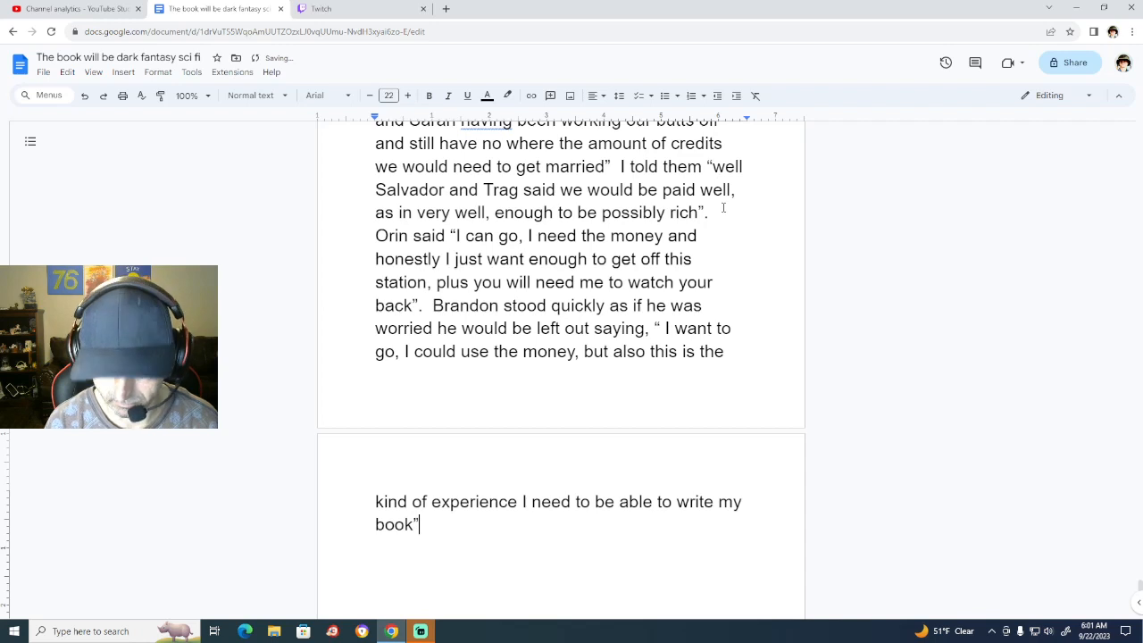
{"action": "type", "text": "."}
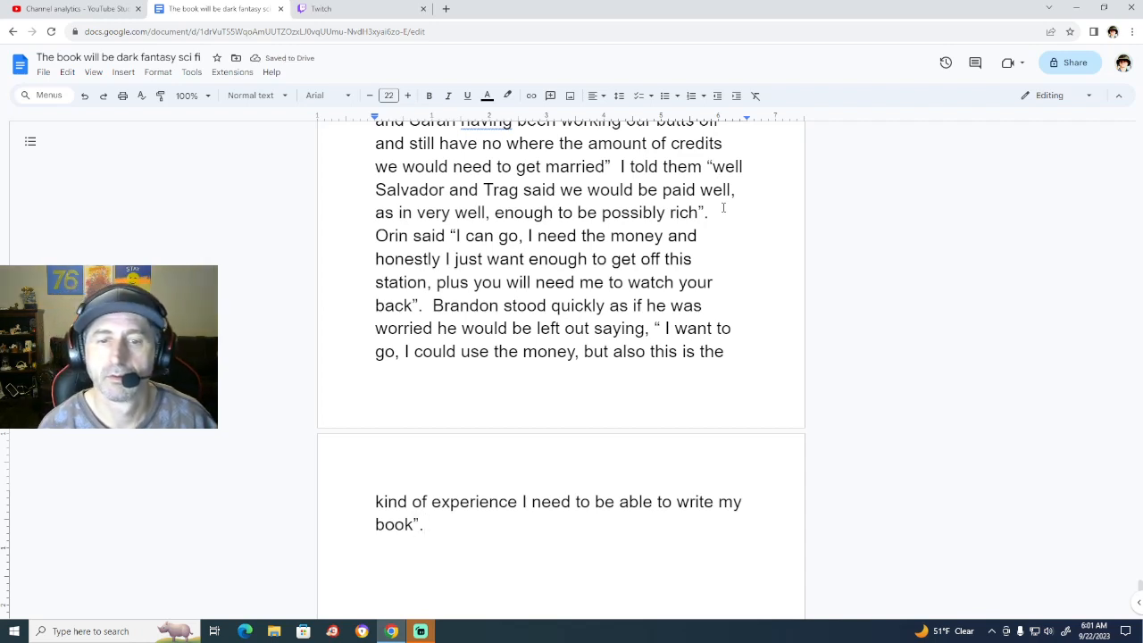
In Zack's reply, replace "Me and Sarah" with "Sarah and I" and correct "having" to "have".
{"action": "scroll", "coordinate": [723, 207], "scroll_direction": "up", "scroll_amount": 2}
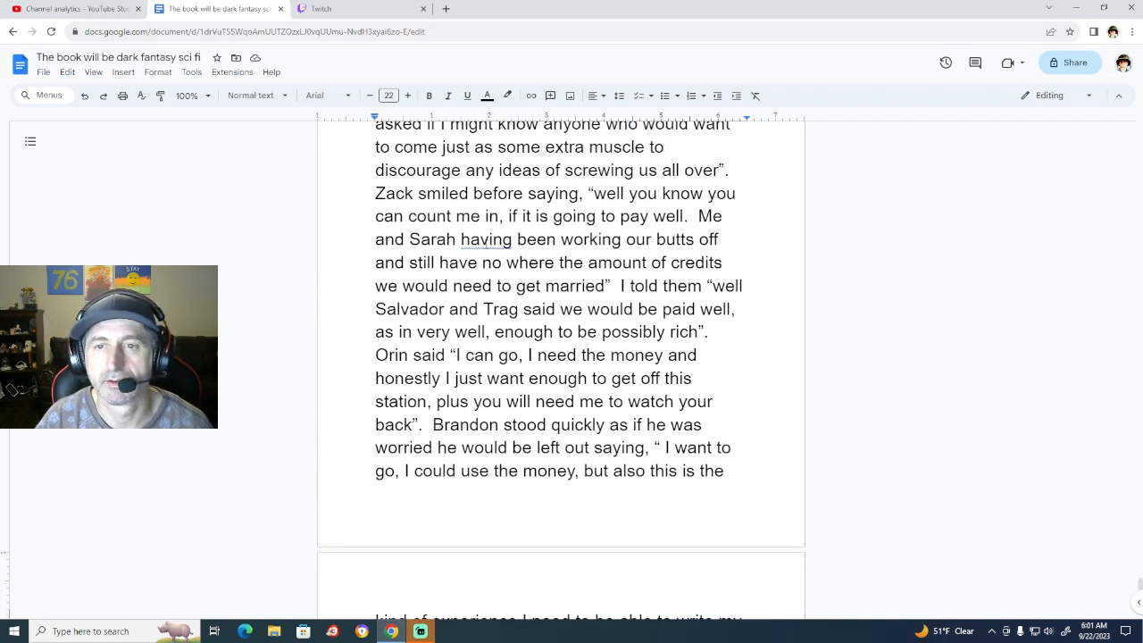
{"action": "double_click", "coordinate": [455, 239]}
{"action": "left_click_drag", "start_coordinate": [455, 239], "coordinate": [701, 223]}
{"action": "type", "text": "Sarah"}
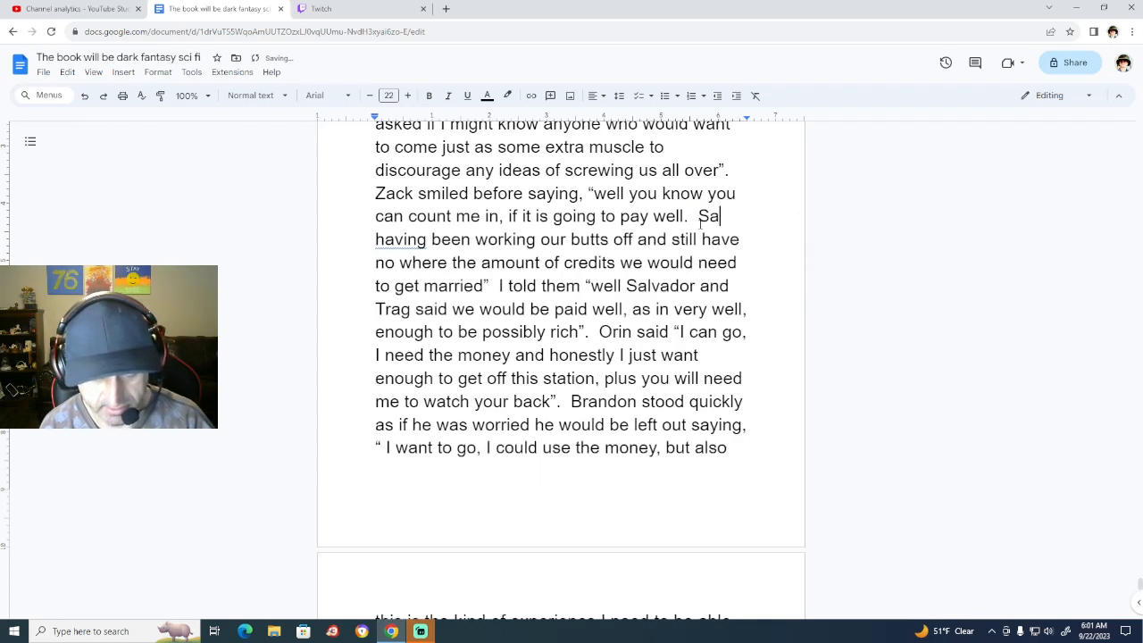
{"action": "type", "text": " and"}
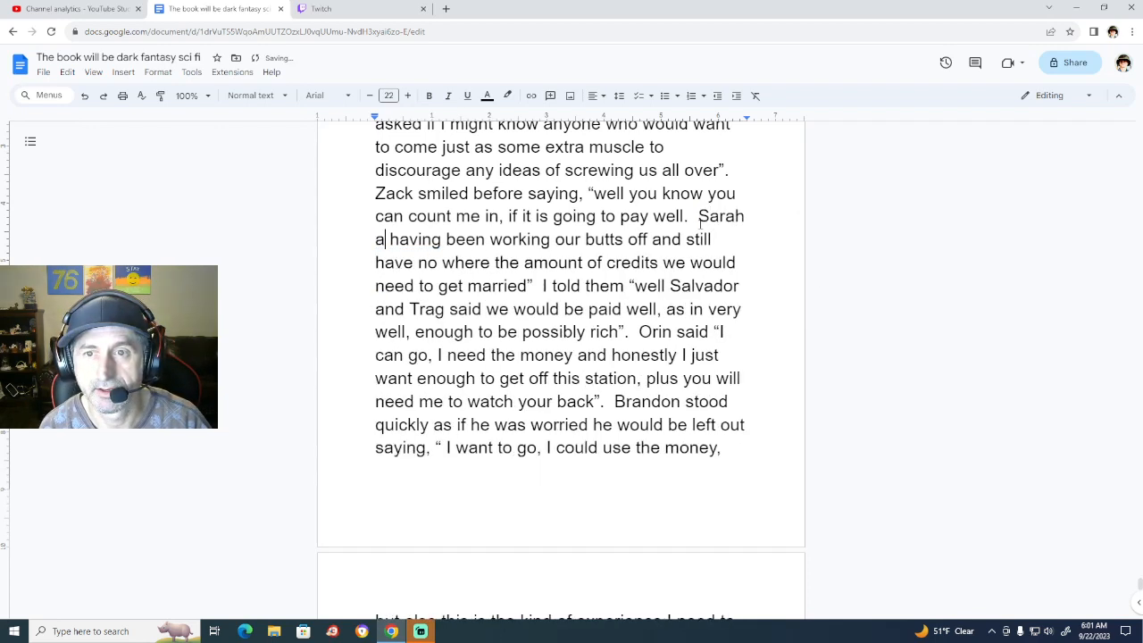
{"action": "type", "text": " I"}
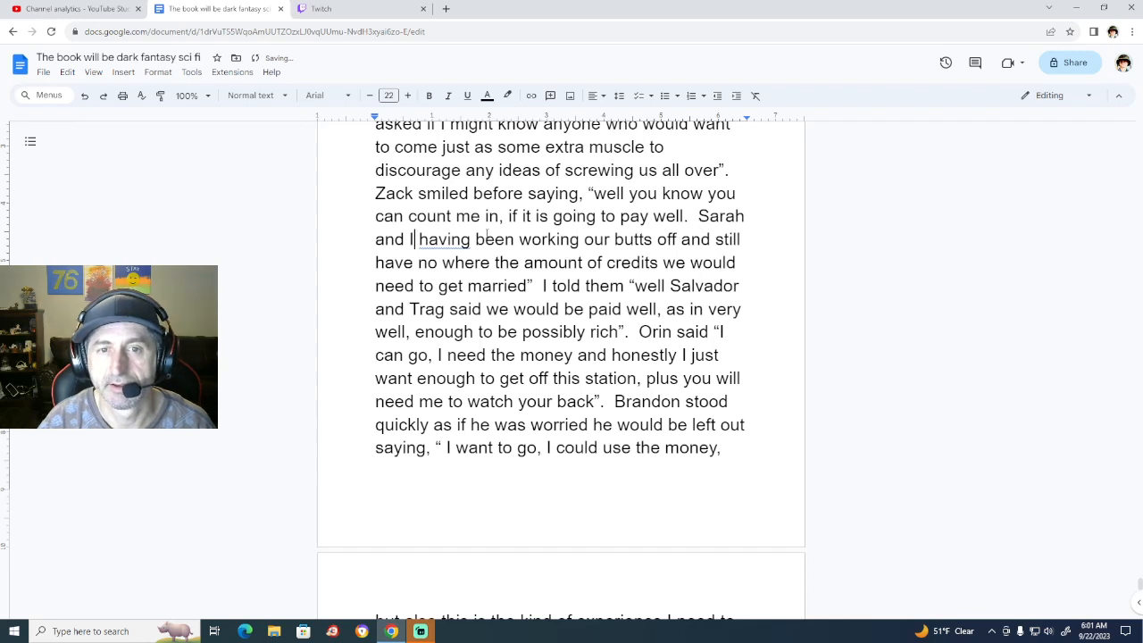
{"action": "left_click", "coordinate": [452, 240]}
{"action": "left_click", "coordinate": [484, 275]}
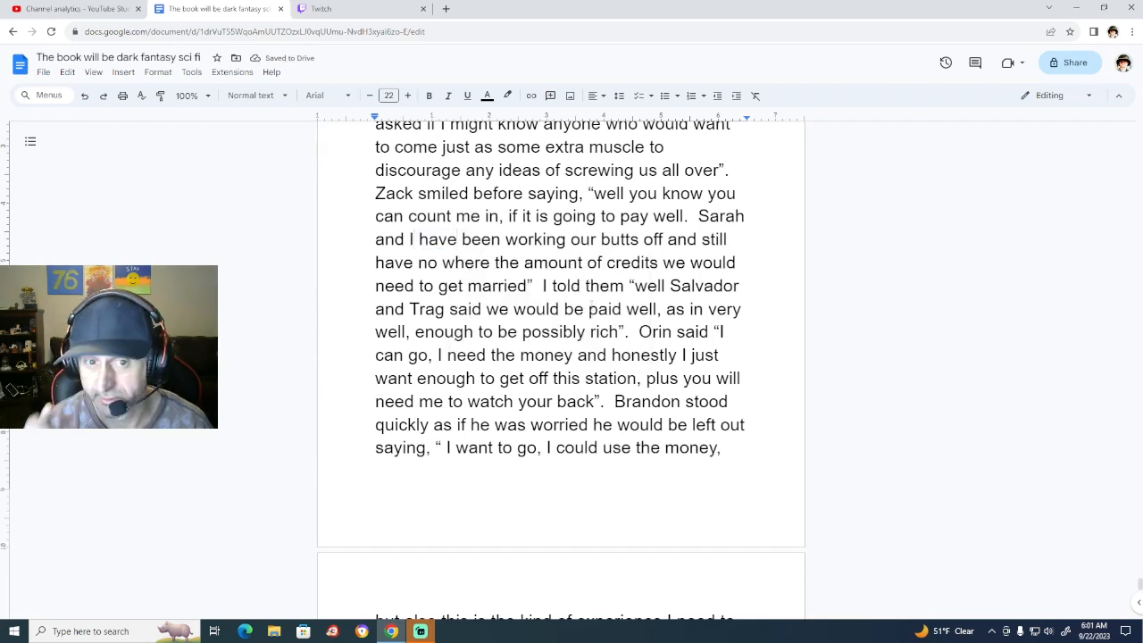
Review the team assembly notes, the list of character names and the space trip chapter outline below Brandon's reply.
{"action": "scroll", "coordinate": [564, 332], "scroll_direction": "down", "scroll_amount": 5}
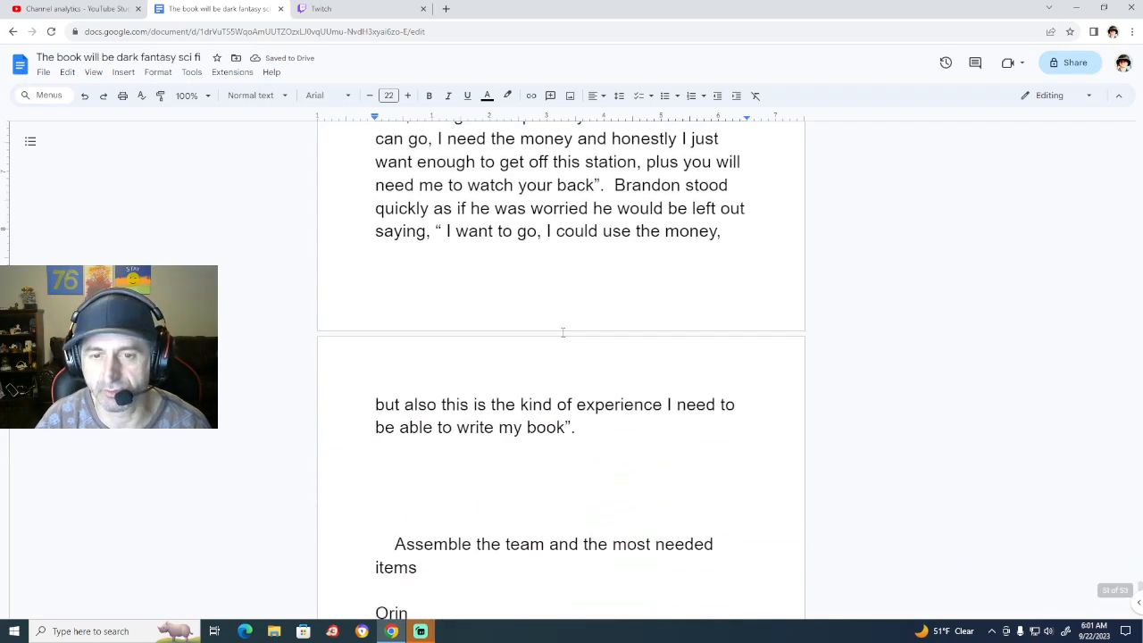
{"action": "scroll", "coordinate": [564, 333], "scroll_direction": "up", "scroll_amount": 2}
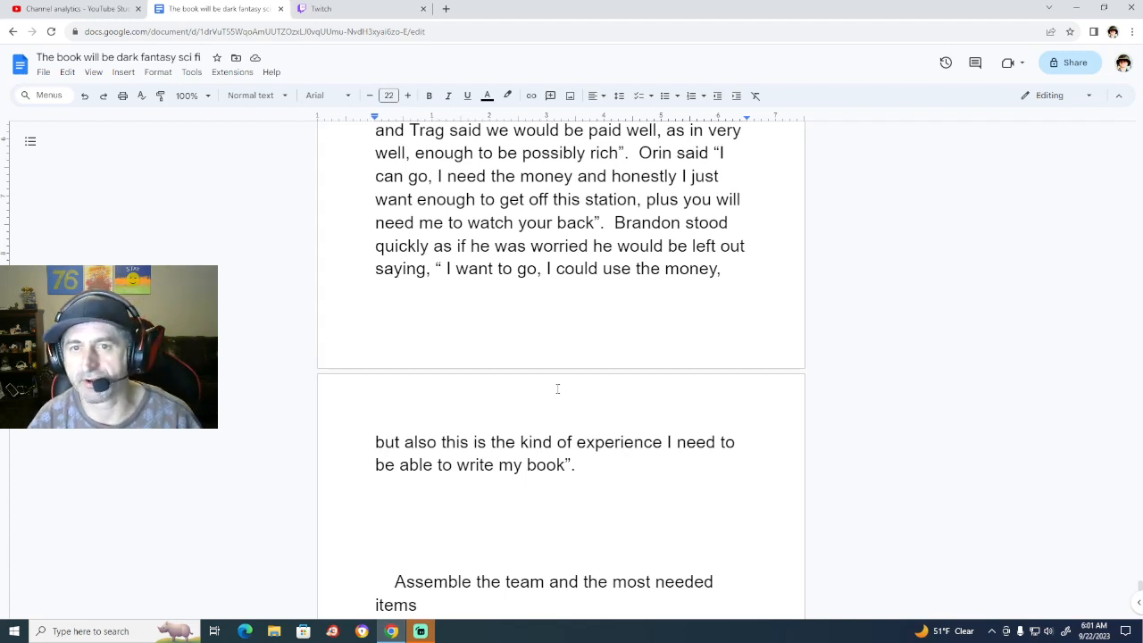
{"action": "scroll", "coordinate": [557, 389], "scroll_direction": "down", "scroll_amount": 2}
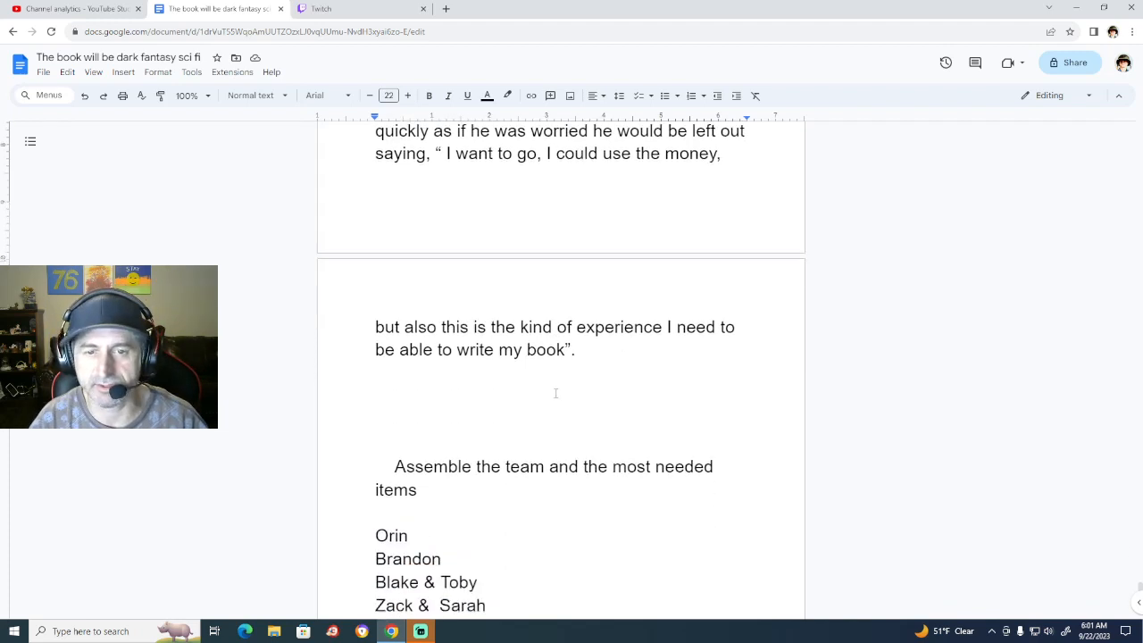
{"action": "scroll", "coordinate": [555, 393], "scroll_direction": "down", "scroll_amount": 1}
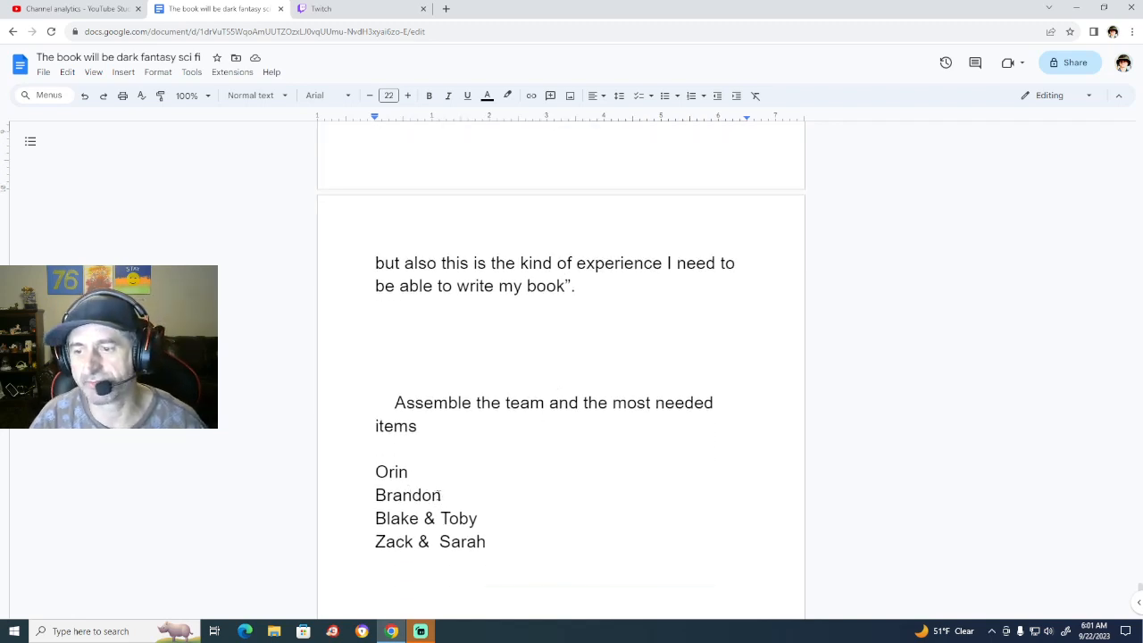
{"action": "scroll", "coordinate": [440, 495], "scroll_direction": "down", "scroll_amount": 3}
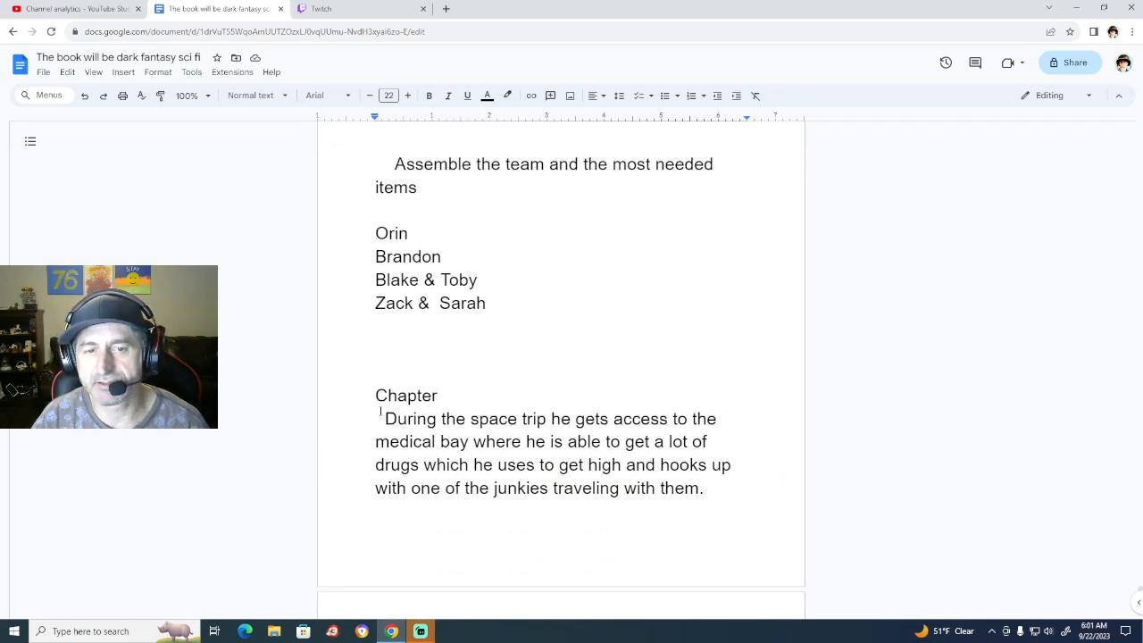
{"action": "left_click_drag", "start_coordinate": [380, 413], "coordinate": [751, 496]}
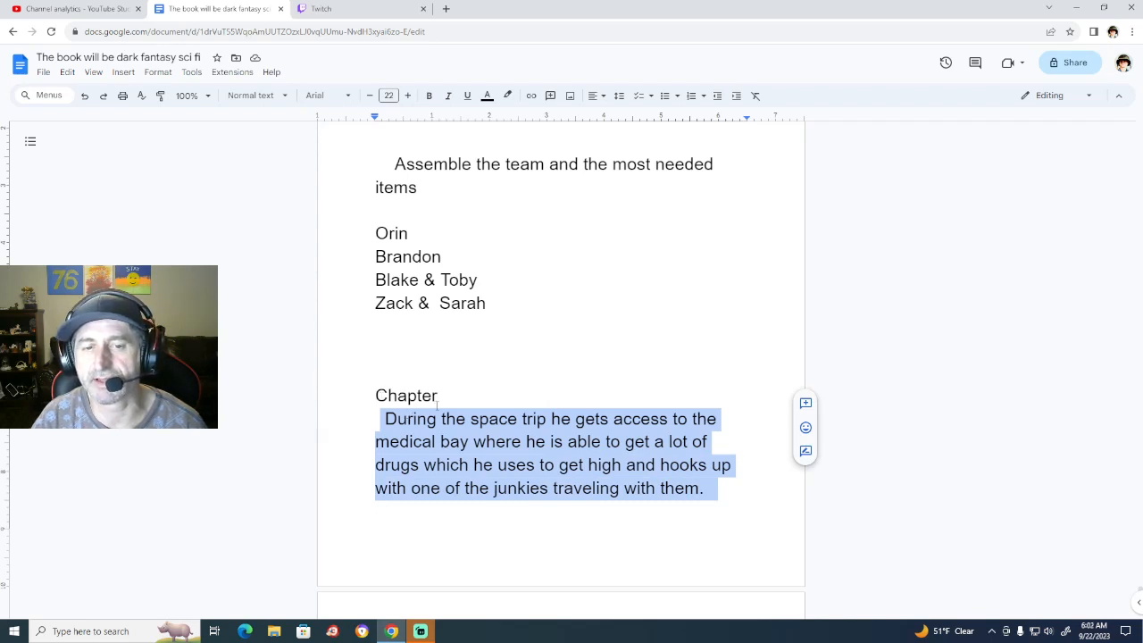
{"action": "left_click", "coordinate": [395, 327]}
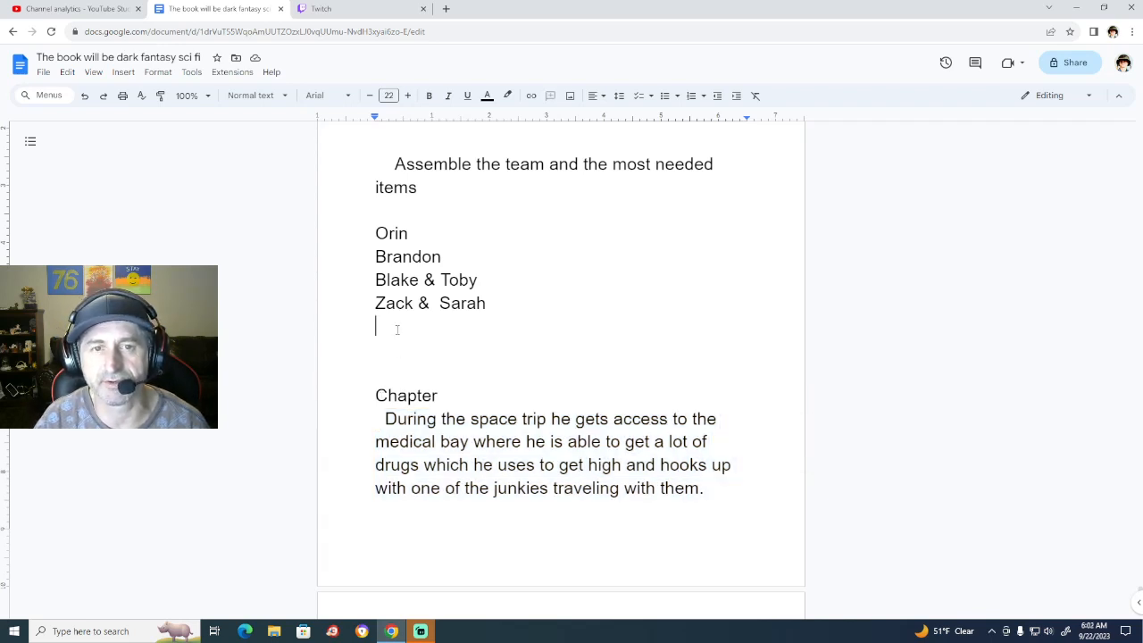
{"action": "scroll", "coordinate": [398, 329], "scroll_direction": "up", "scroll_amount": 5}
{"action": "scroll", "coordinate": [445, 450], "scroll_direction": "down", "scroll_amount": 4}
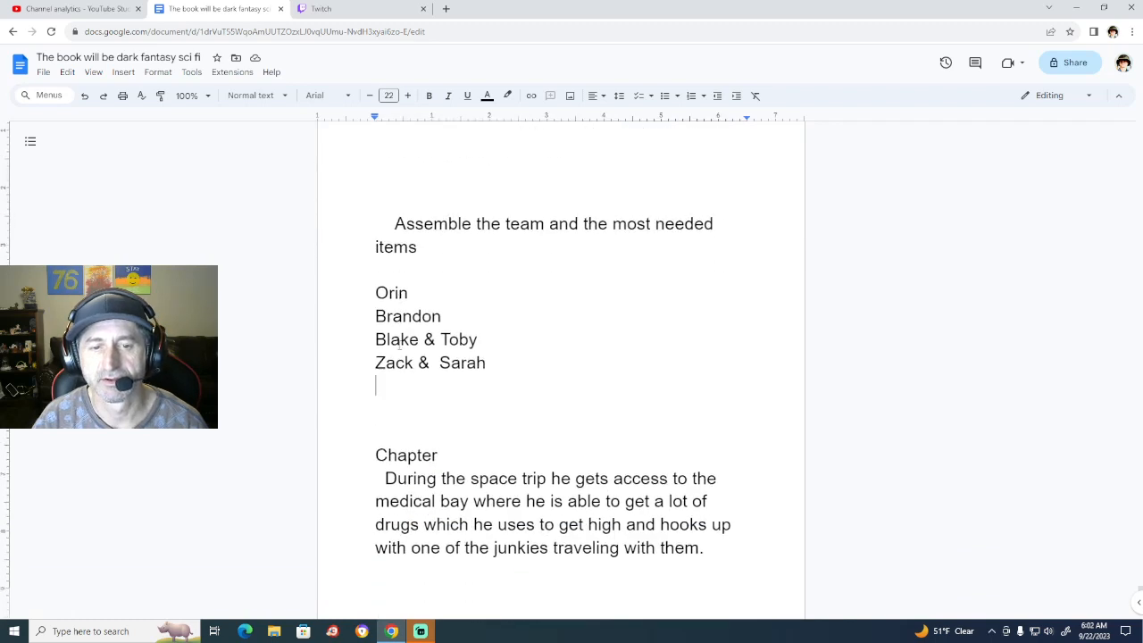
{"action": "left_click", "coordinate": [444, 451]}
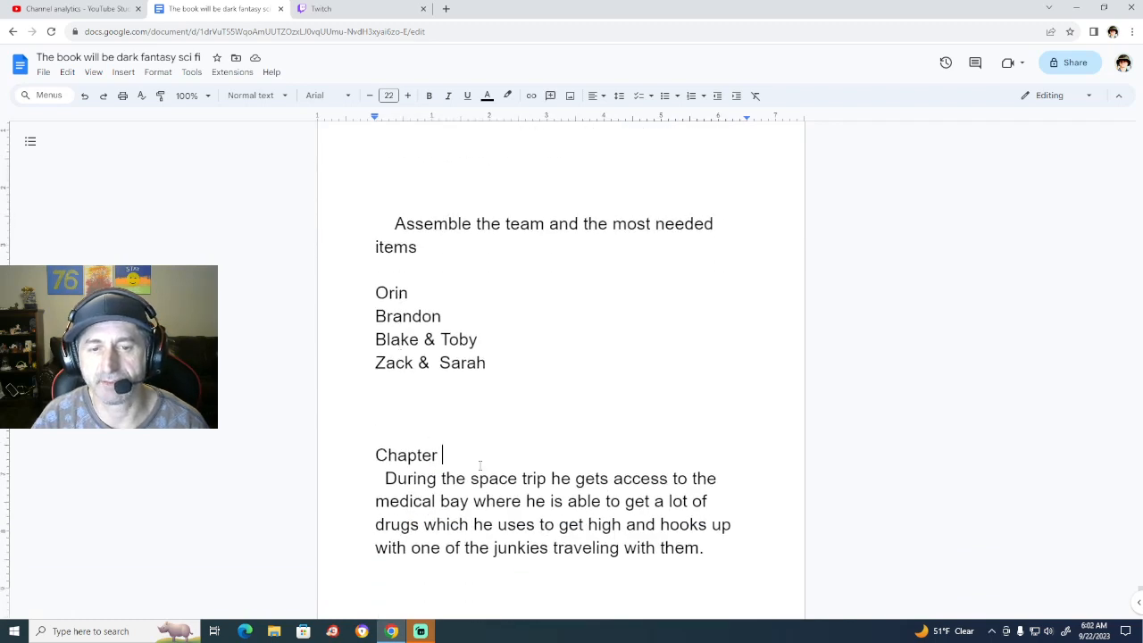
{"action": "left_click", "coordinate": [389, 384]}
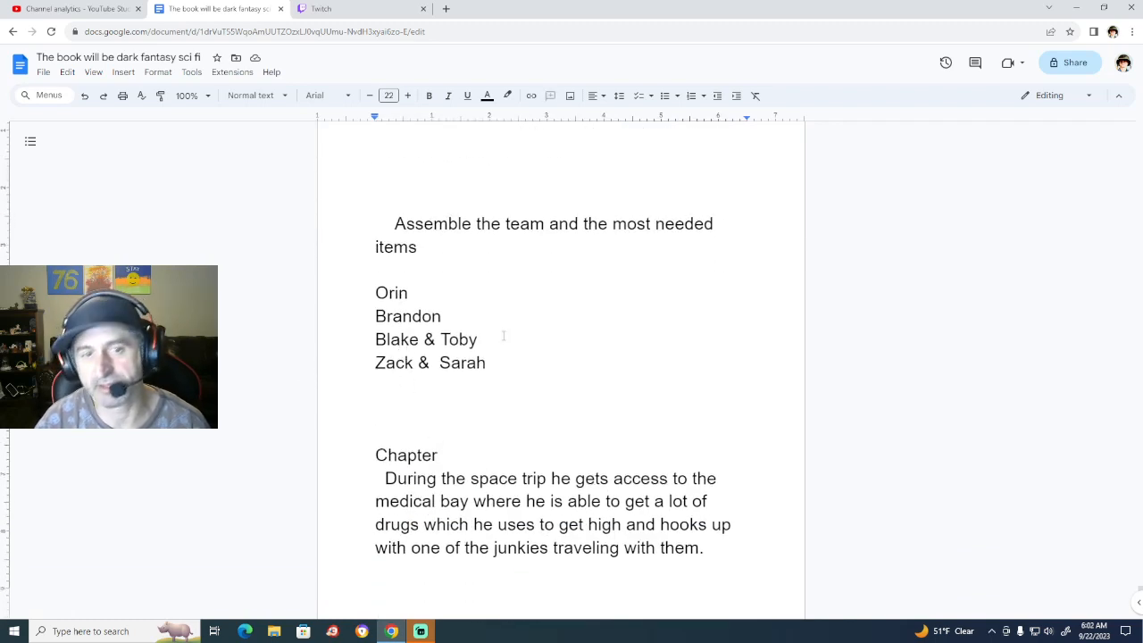
{"action": "scroll", "coordinate": [500, 338], "scroll_direction": "up", "scroll_amount": 3}
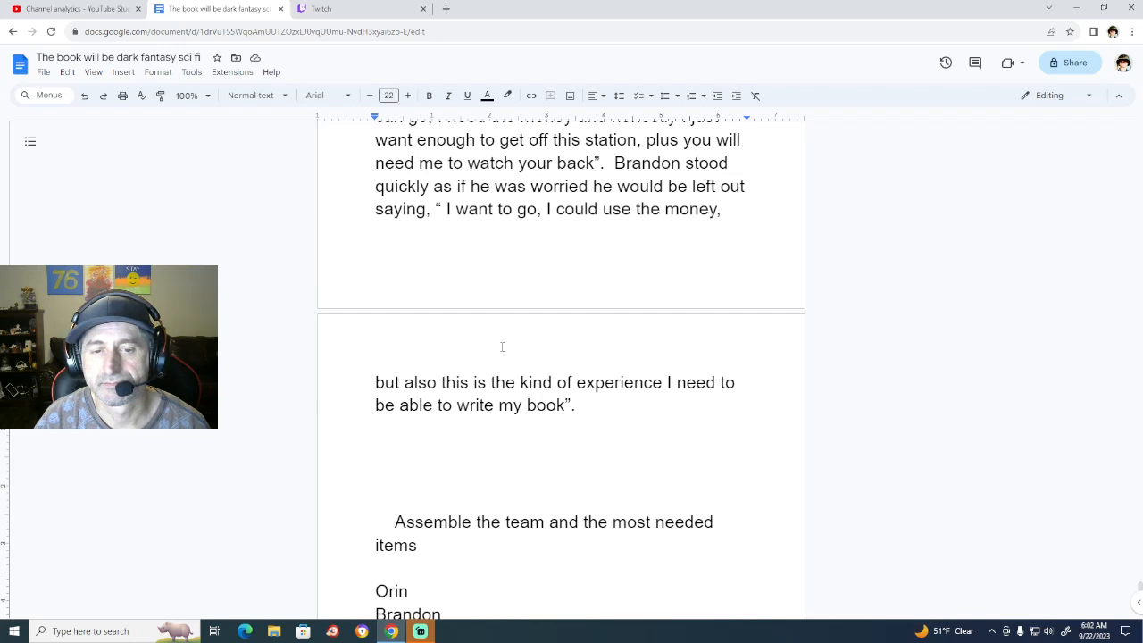
{"action": "scroll", "coordinate": [502, 347], "scroll_direction": "down", "scroll_amount": 3}
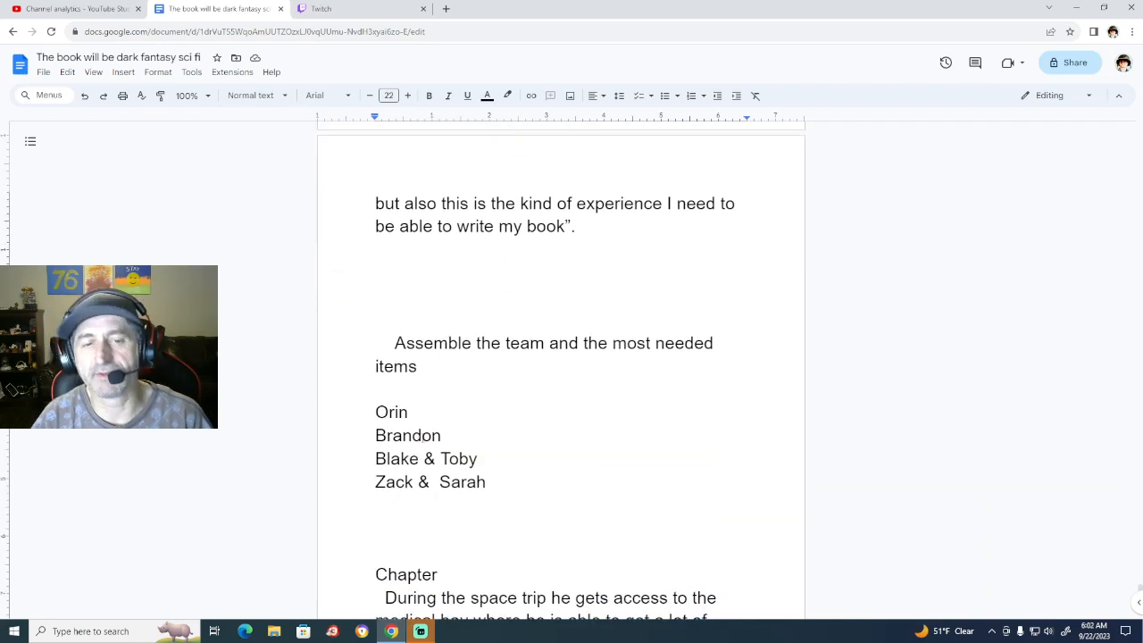
{"action": "scroll", "coordinate": [422, 437], "scroll_direction": "down", "scroll_amount": 1}
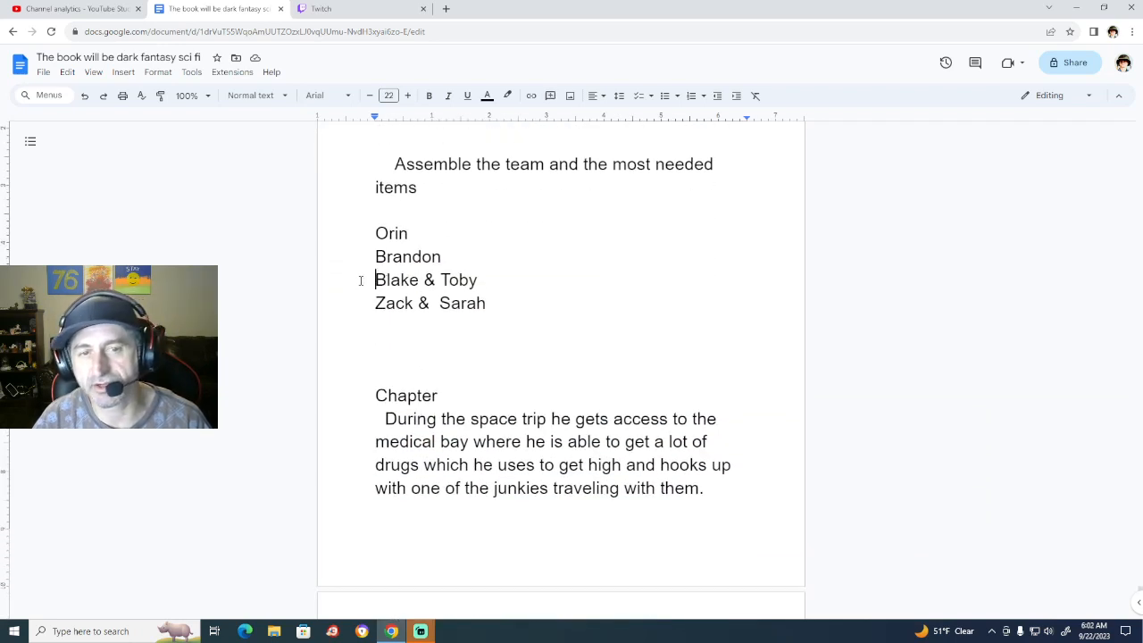
{"action": "left_click_drag", "start_coordinate": [363, 282], "coordinate": [530, 284]}
{"action": "scroll", "coordinate": [554, 298], "scroll_direction": "up", "scroll_amount": 3}
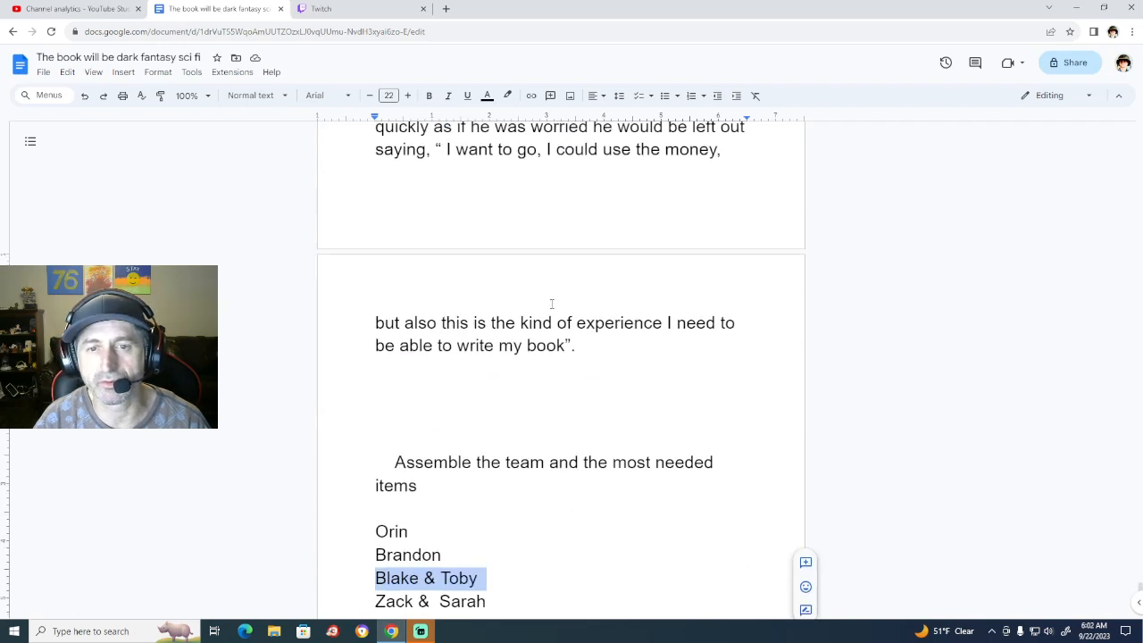
Begin a new sentence two spaces after Brandon's reply with "I was relieved to hear".
{"action": "left_click", "coordinate": [583, 354]}
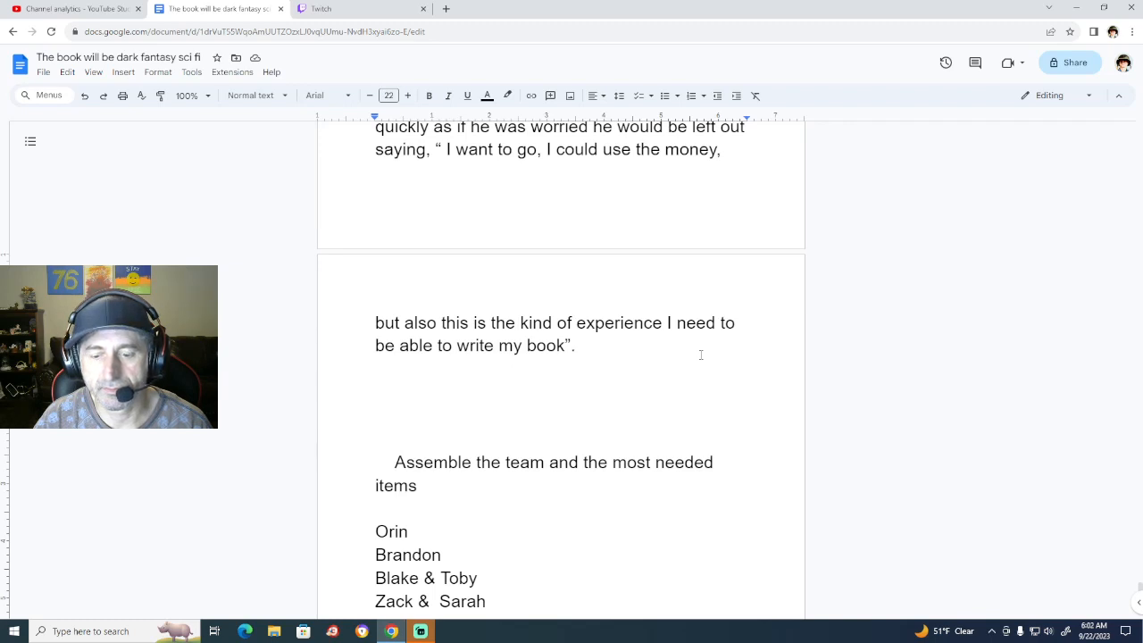
{"action": "type", "text": "I was"}
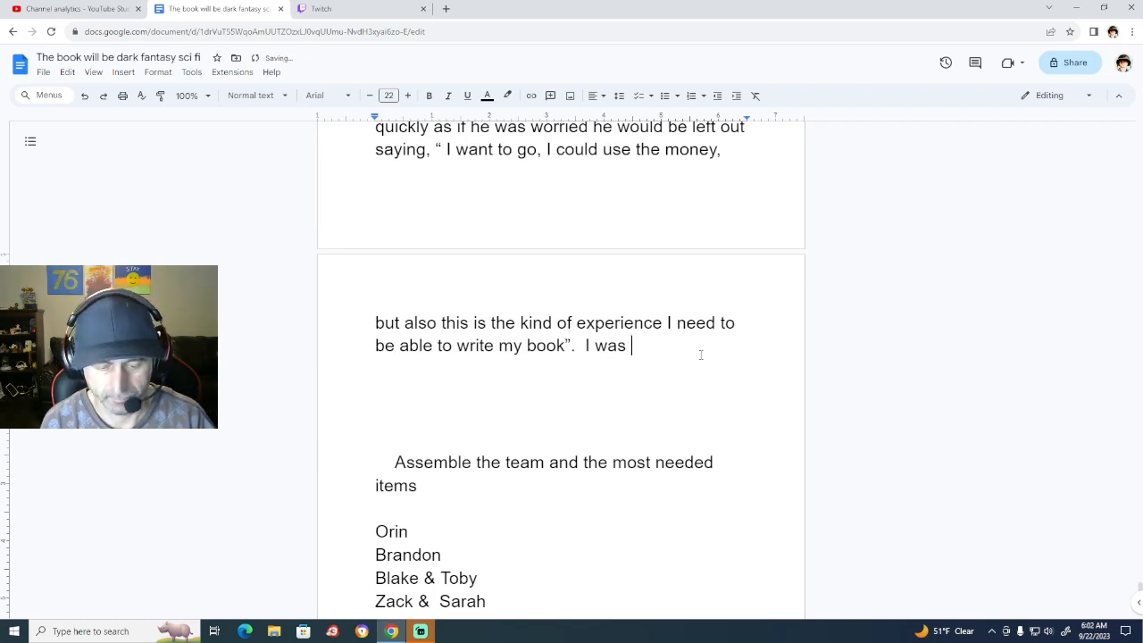
{"action": "type", "text": " reliev"}
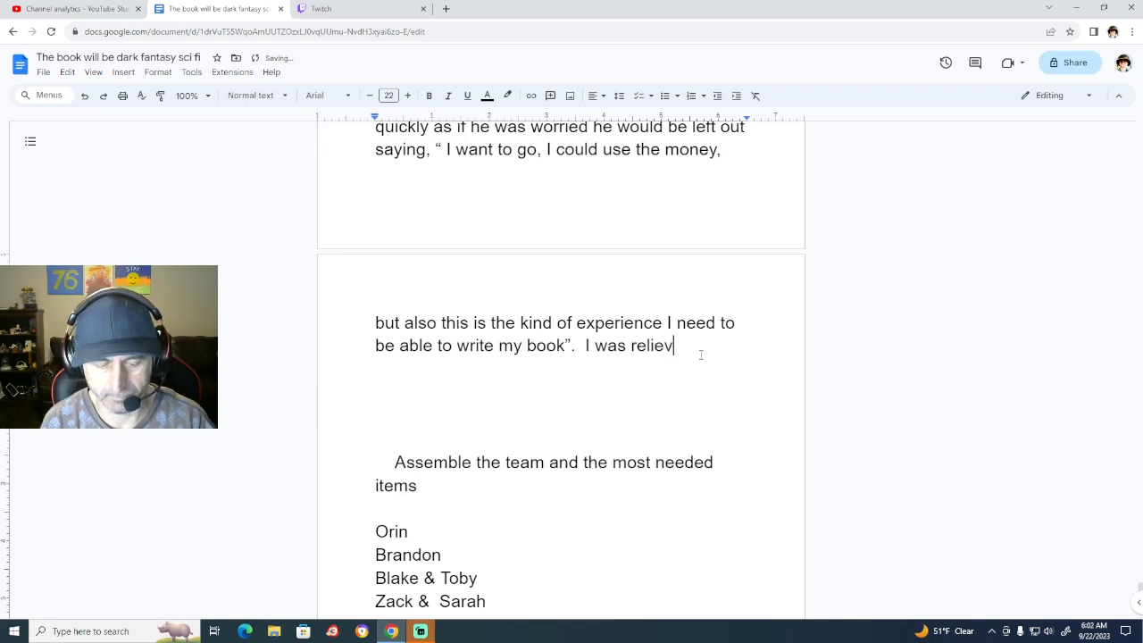
{"action": "type", "text": "ed to hear"}
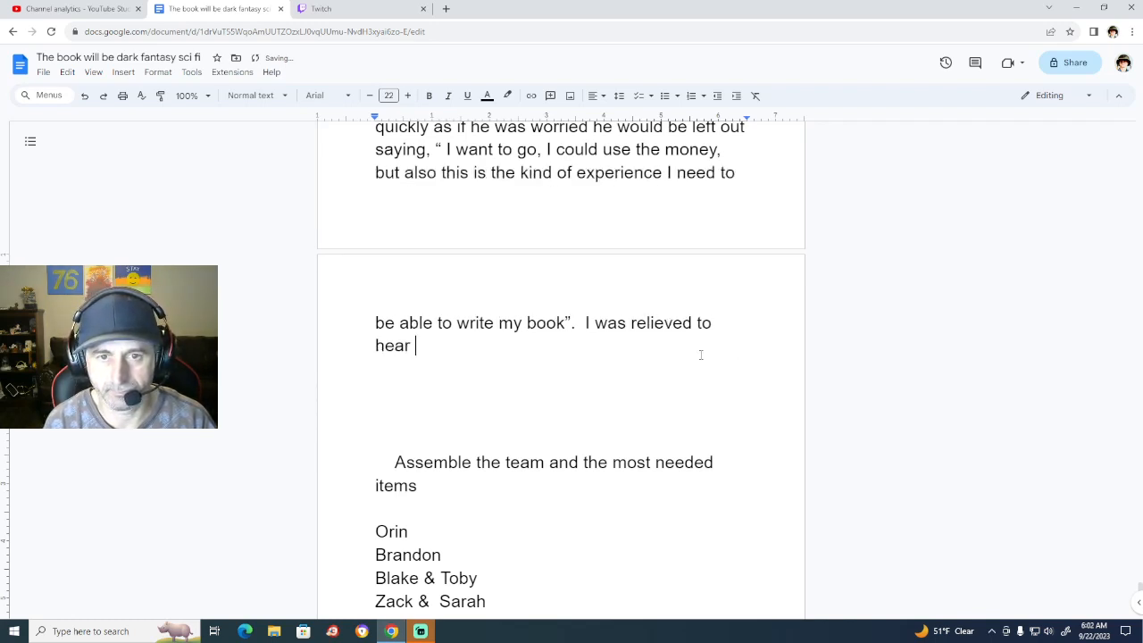
Replace "to hear" after "I was relieved" with "it was coming together so easy,".
{"action": "key", "text": "BackSpace"}
{"action": "key", "text": "BackSpace"}
{"action": "key", "text": "BackSpace"}
{"action": "key", "text": "BackSpace"}
{"action": "key", "text": "BackSpace"}
{"action": "key", "text": "BackSpace"}
{"action": "key", "text": "BackSpace"}
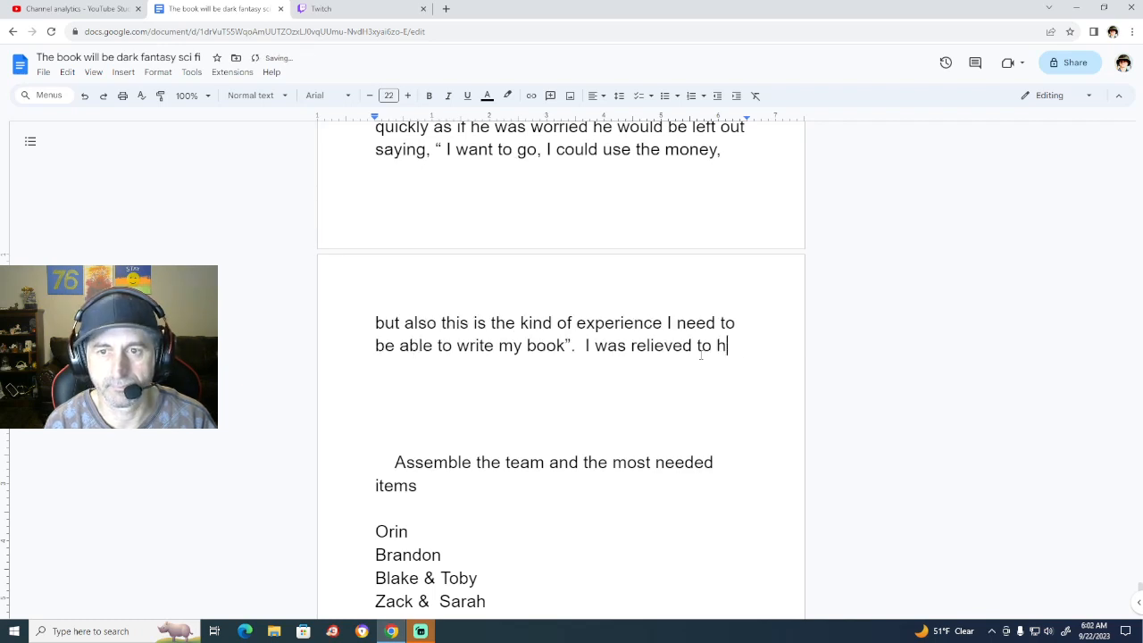
{"action": "key", "text": "BackSpace"}
{"action": "key", "text": "BackSpace"}
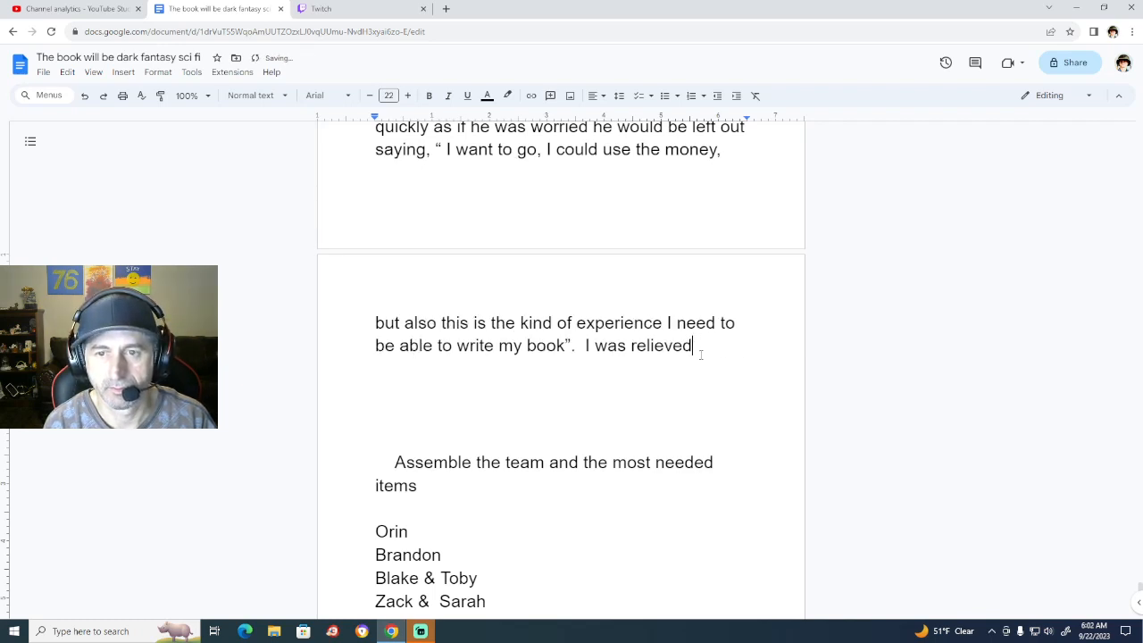
{"action": "type", "text": "it "}
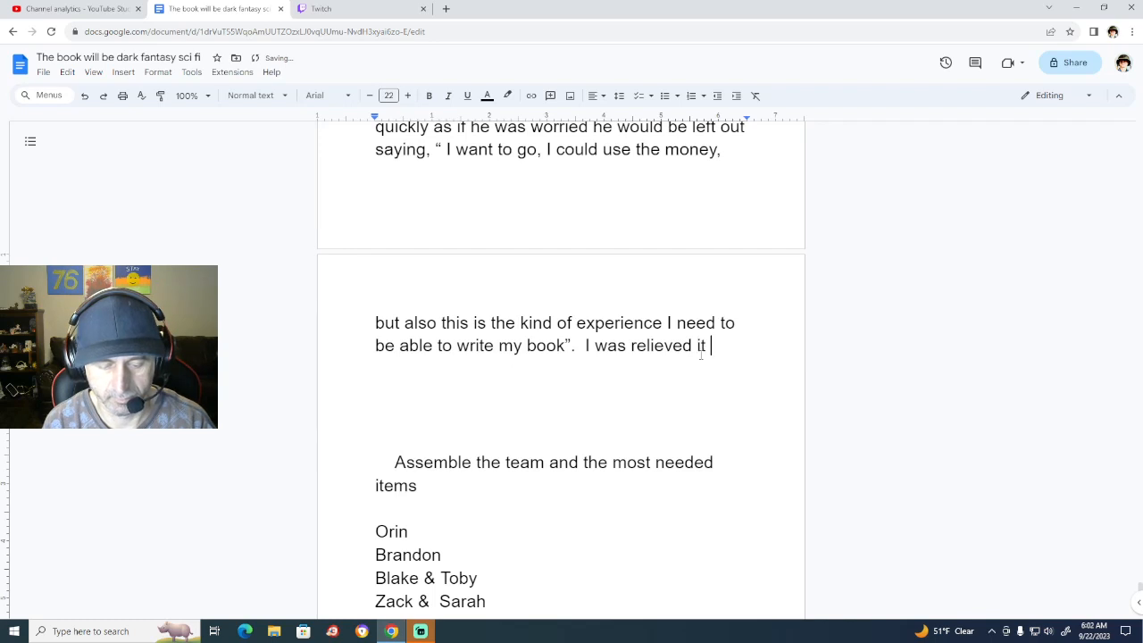
{"action": "type", "text": "was coming "}
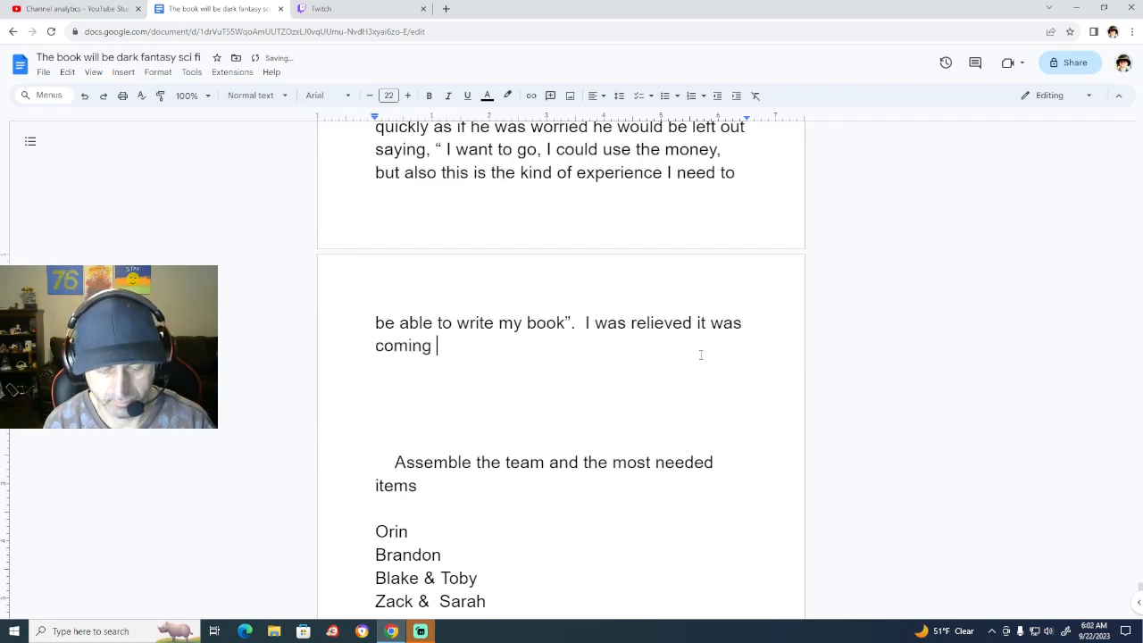
{"action": "type", "text": "together"}
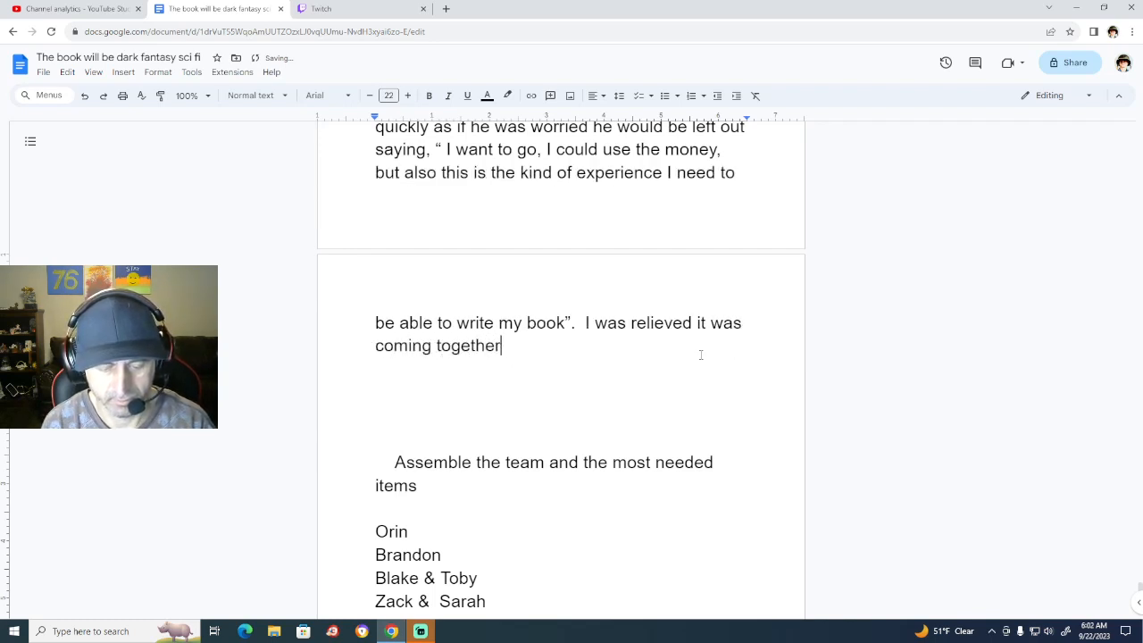
{"action": "type", "text": " so easy,"}
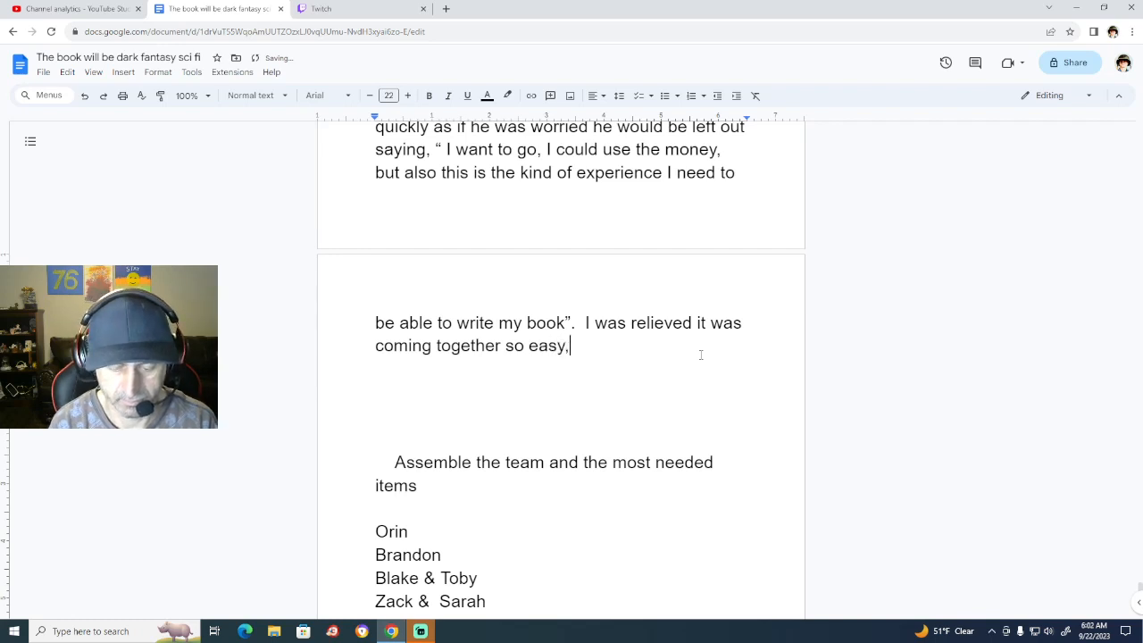
Continue the narrator's sentence after "so easy," with "I had worried noone would be willing to".
{"action": "type", "text": " I had worried"}
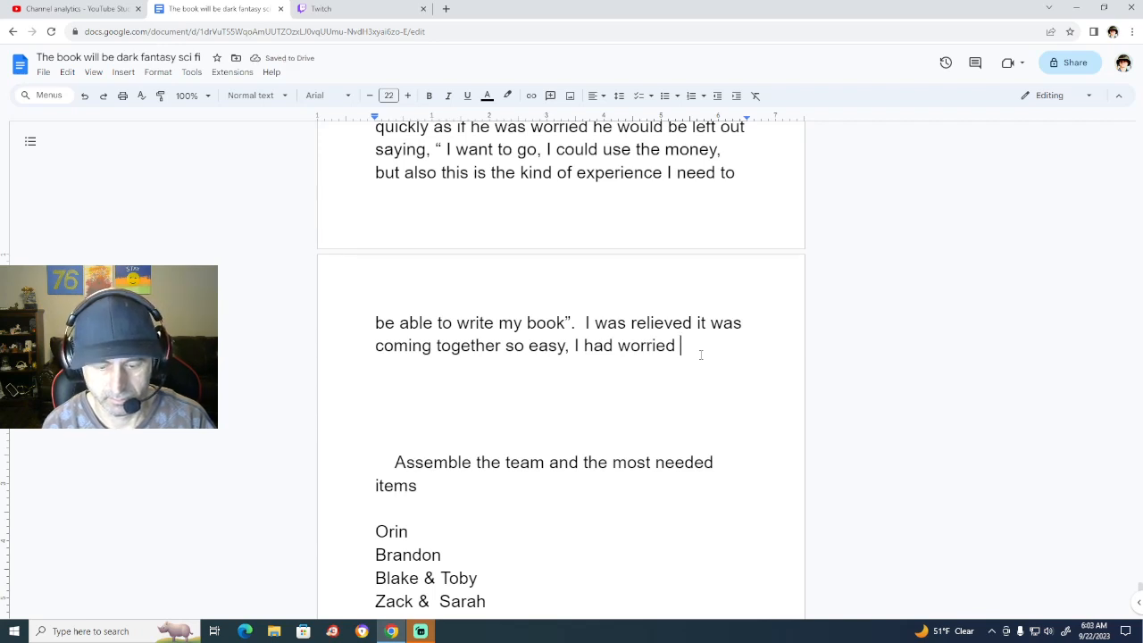
{"action": "type", "text": " no one"}
{"action": "key", "text": "BackSpace"}
{"action": "key", "text": "BackSpace"}
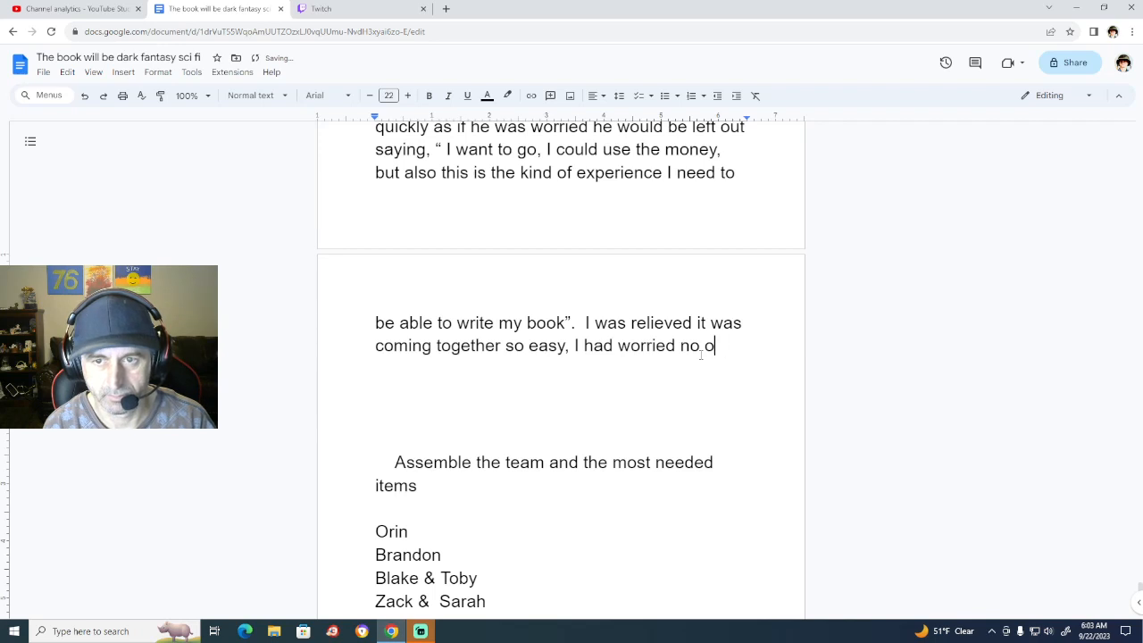
{"action": "key", "text": "BackSpace"}
{"action": "key", "text": "BackSpace"}
{"action": "type", "text": "one w"}
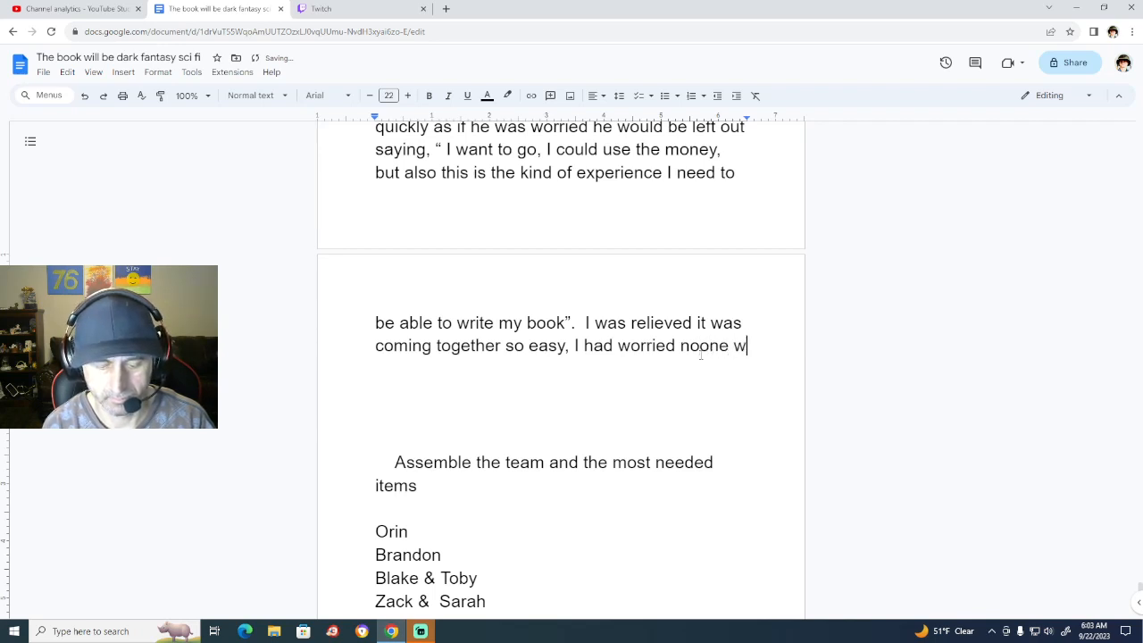
{"action": "type", "text": "ould b"}
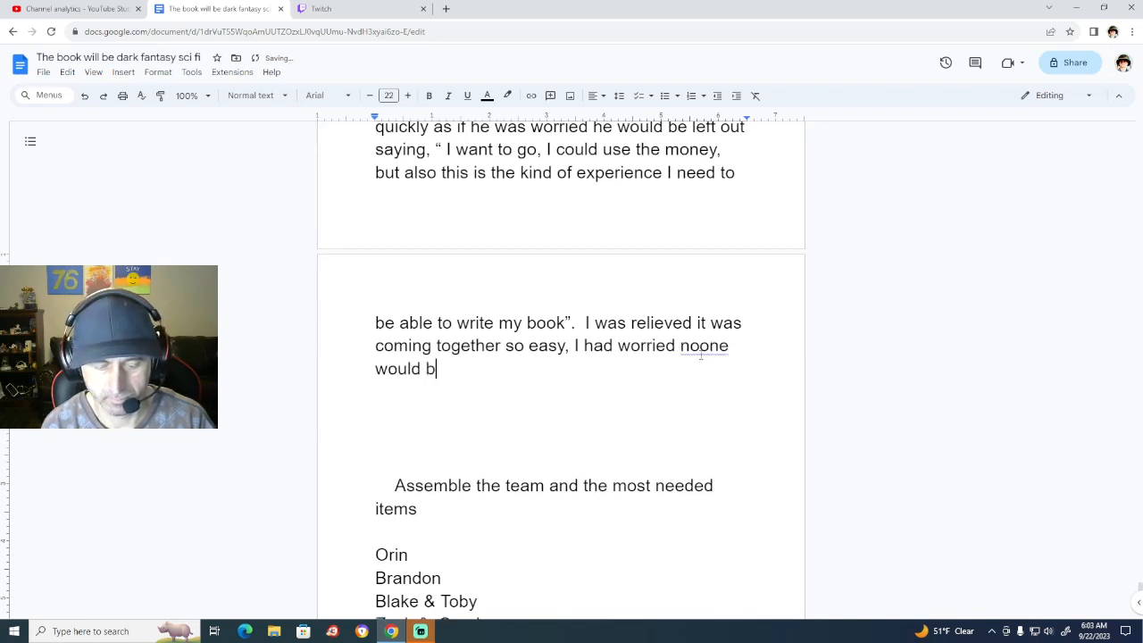
{"action": "type", "text": "e willing to"}
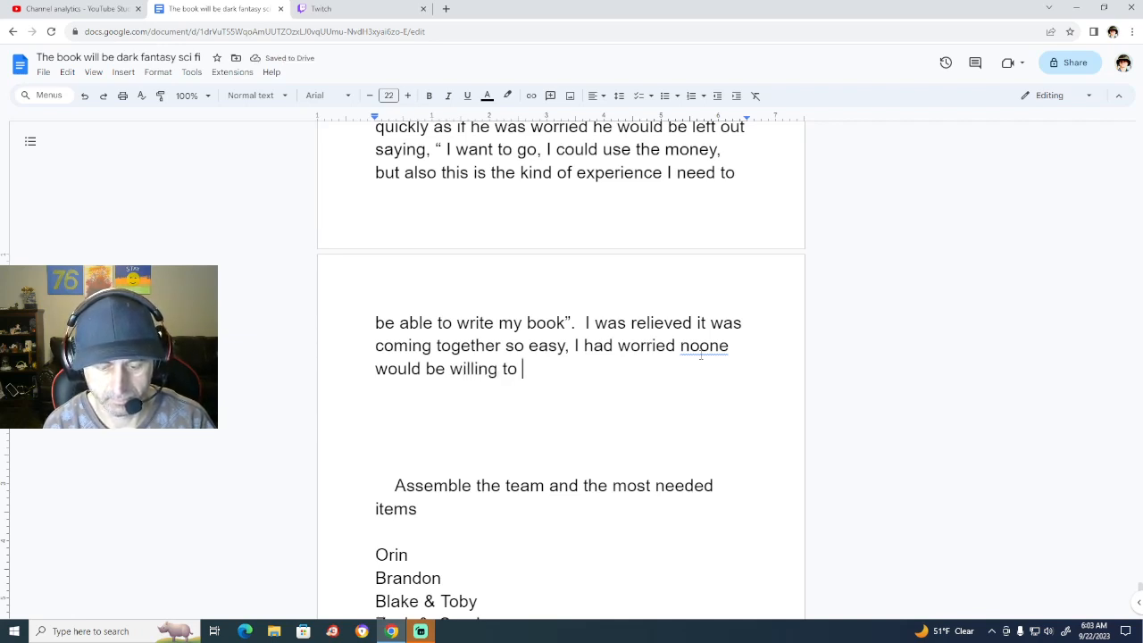
Finish the narrator's sentence about the worry with "join me, but this was going well.".
{"action": "type", "text": " join "}
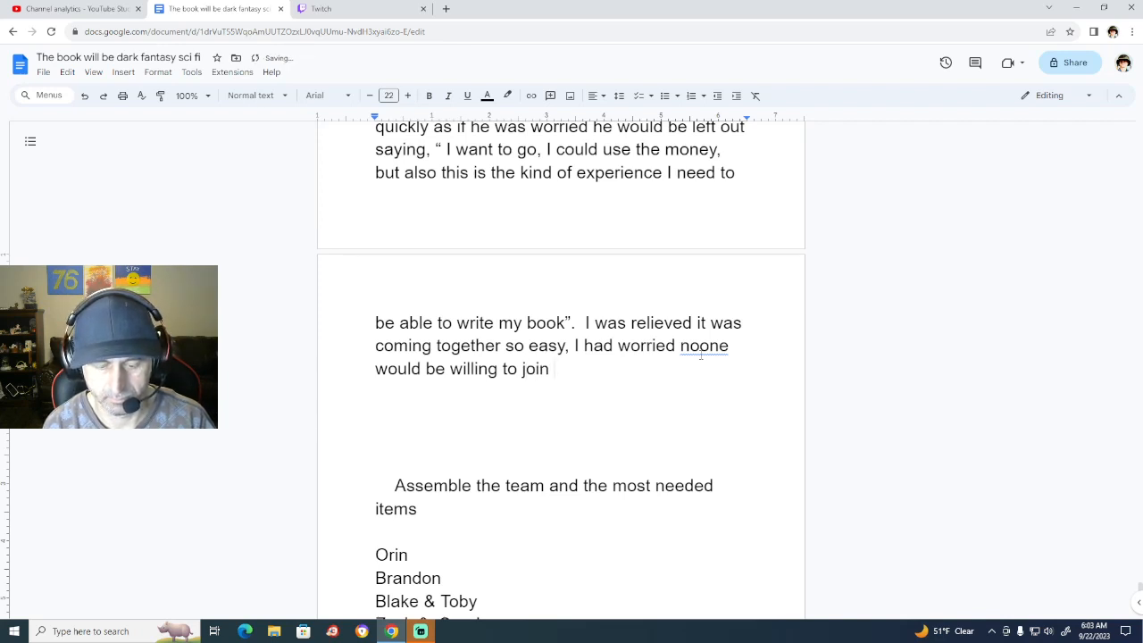
{"action": "type", "text": "me, bu"}
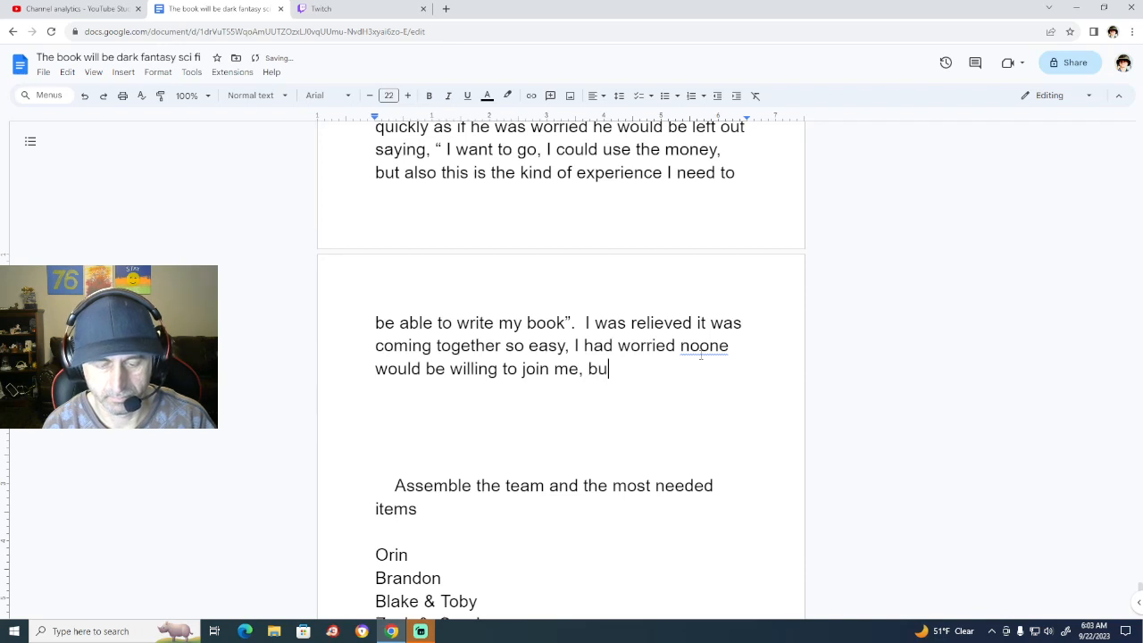
{"action": "type", "text": "t this w"}
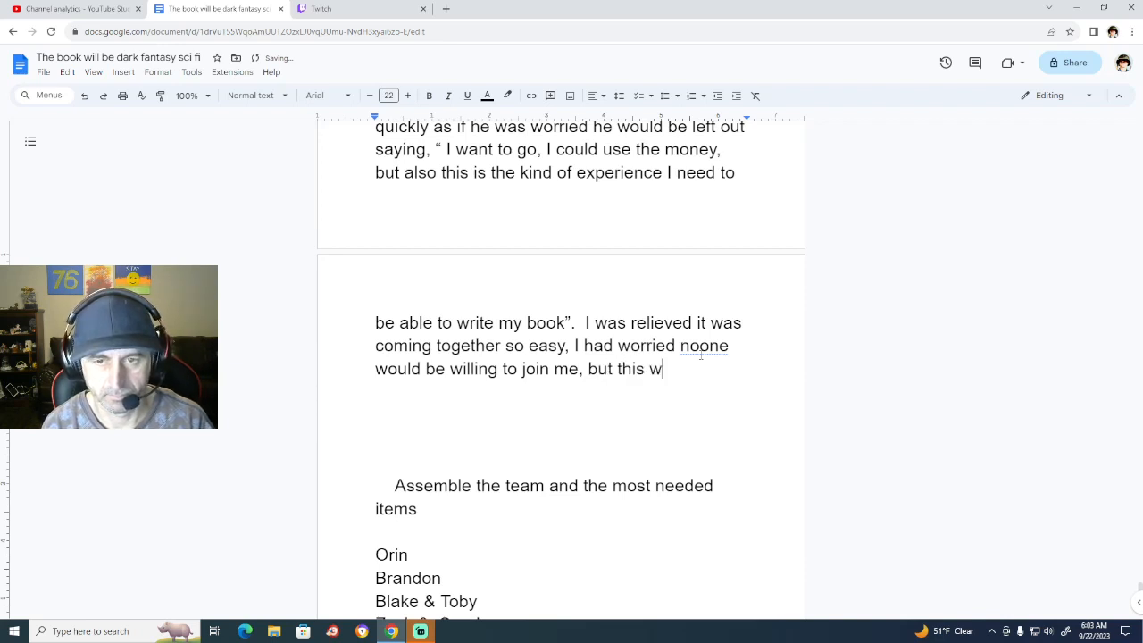
{"action": "type", "text": "as going"}
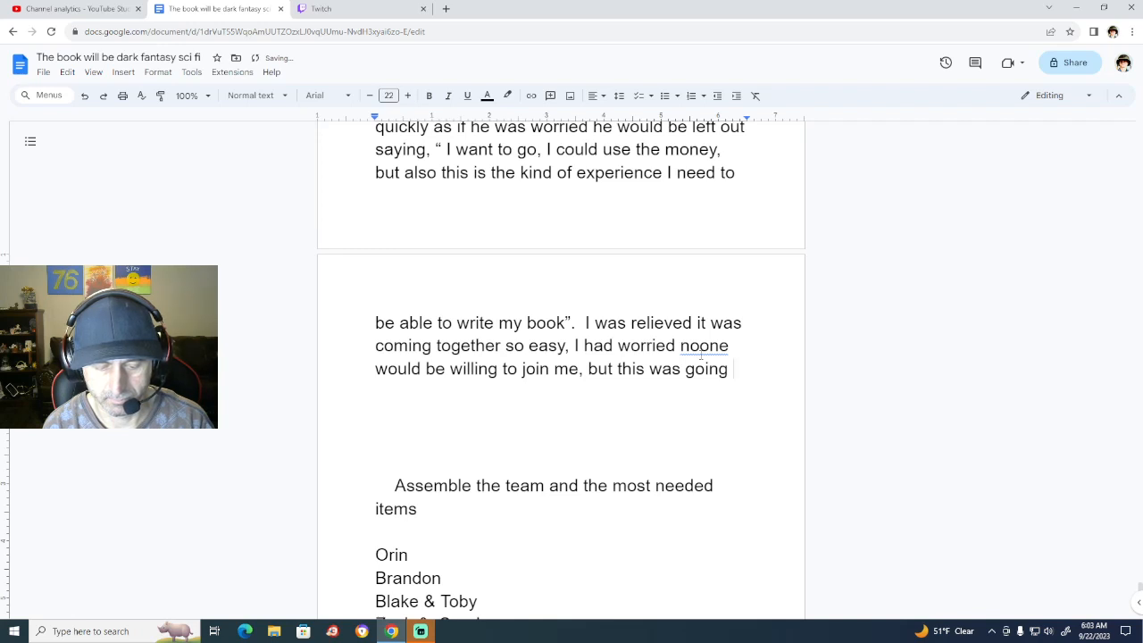
{"action": "type", "text": " well."}
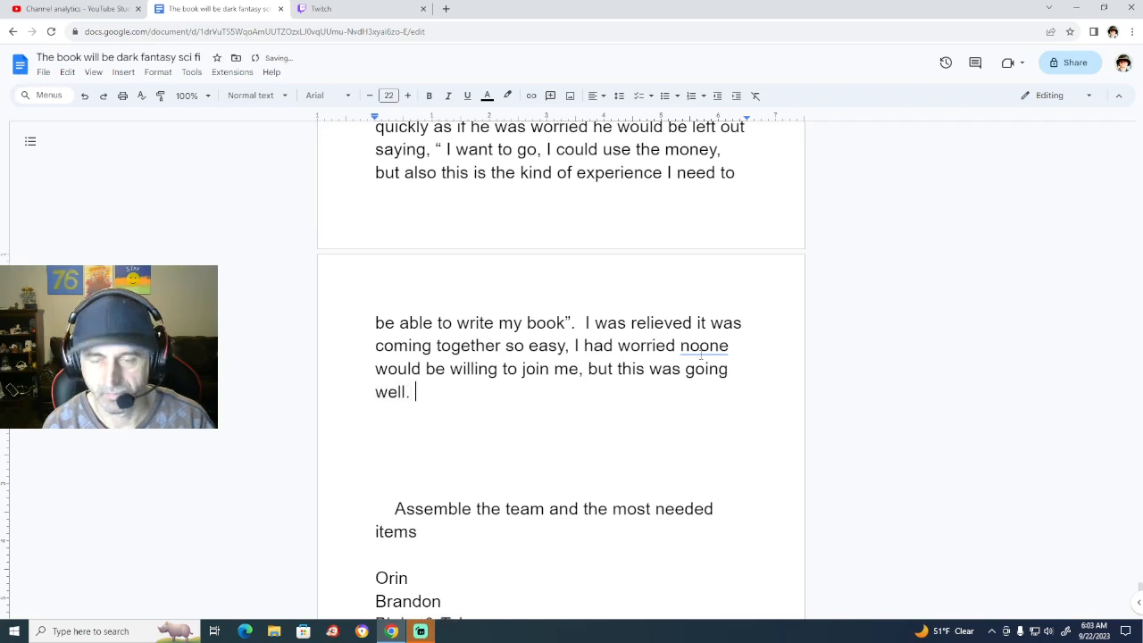
Accept the suggested corrections "no one" for "noone" and "easily" for "easy" in the narrator's sentence.
{"action": "left_click", "coordinate": [702, 355]}
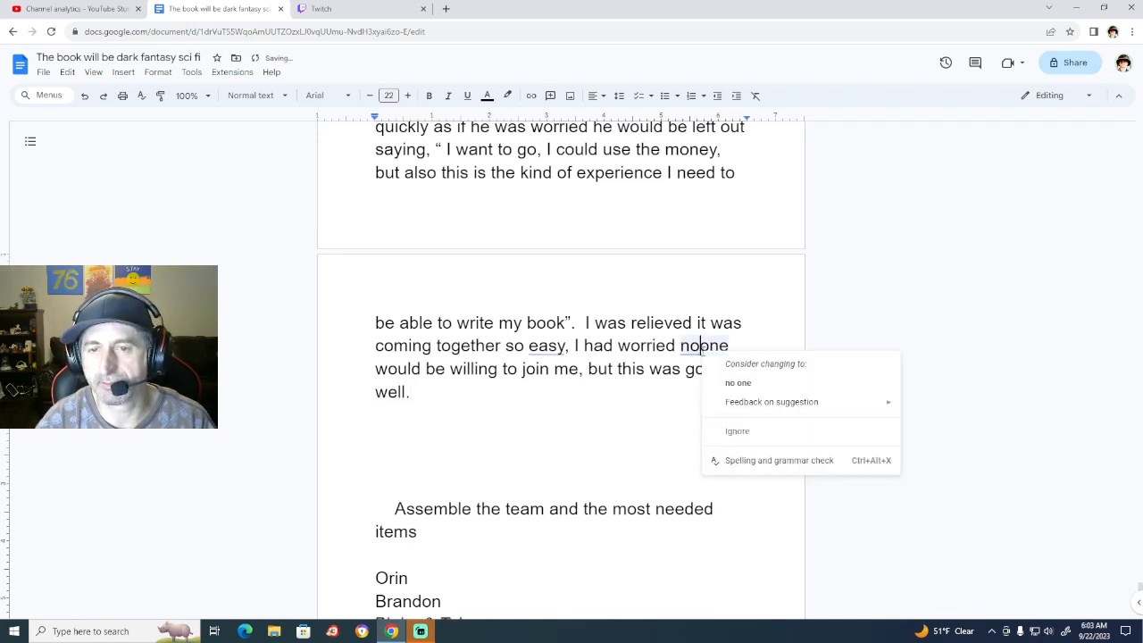
{"action": "left_click", "coordinate": [732, 382]}
{"action": "left_click", "coordinate": [548, 350]}
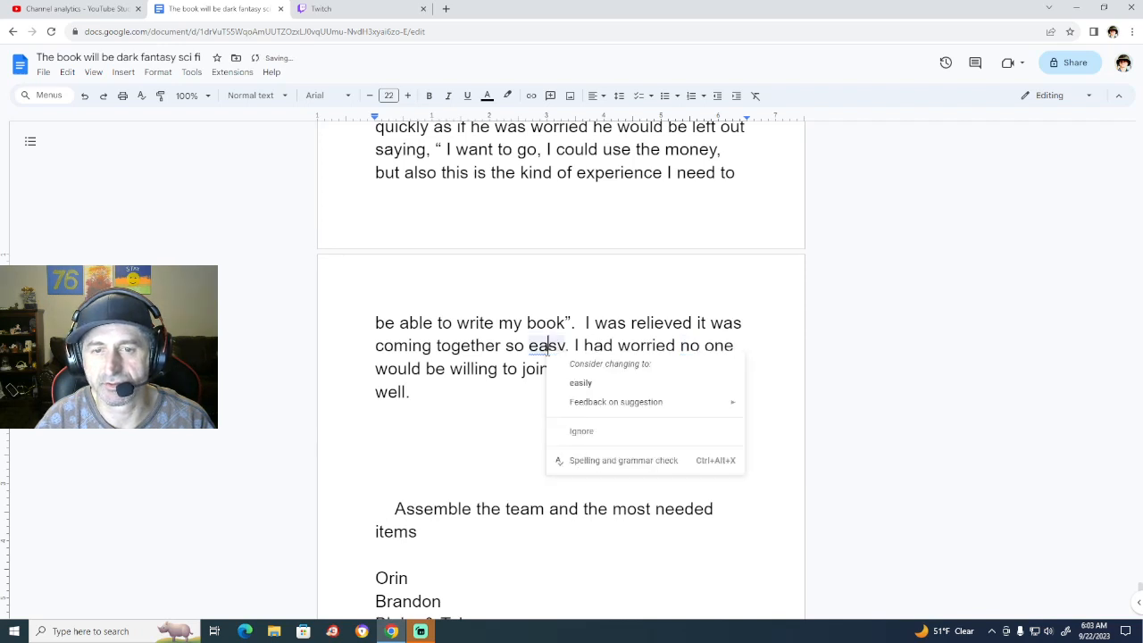
{"action": "left_click", "coordinate": [581, 380]}
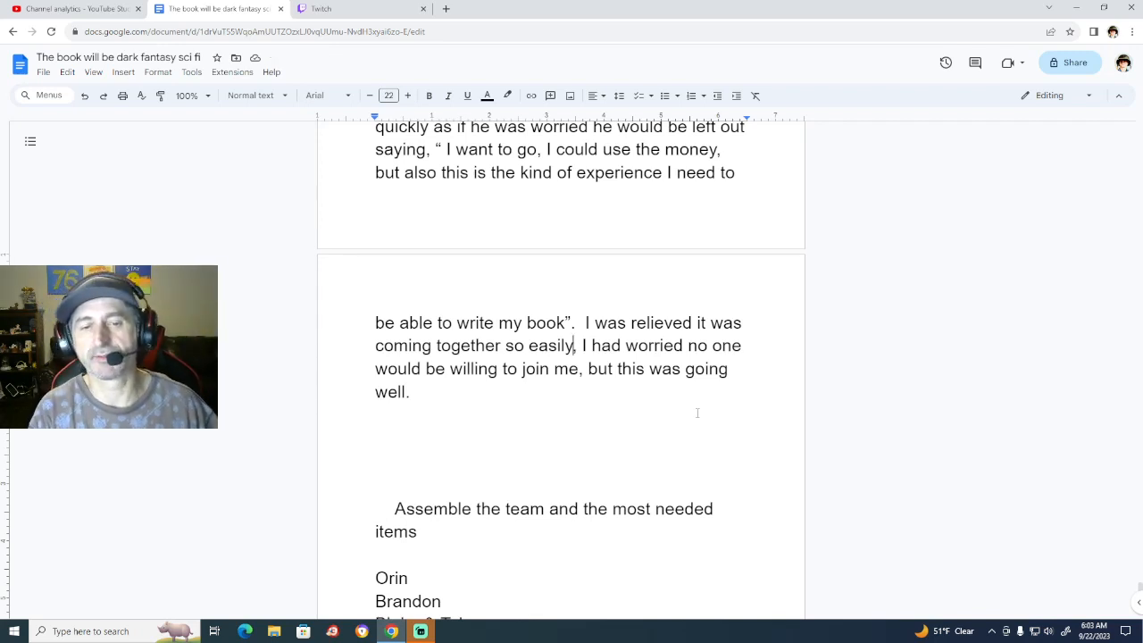
Check the Blake & Toby entry in the character list and begin a new sentence after "going well." with "Orin asked,".
{"action": "scroll", "coordinate": [327, 426], "scroll_direction": "down", "scroll_amount": 3}
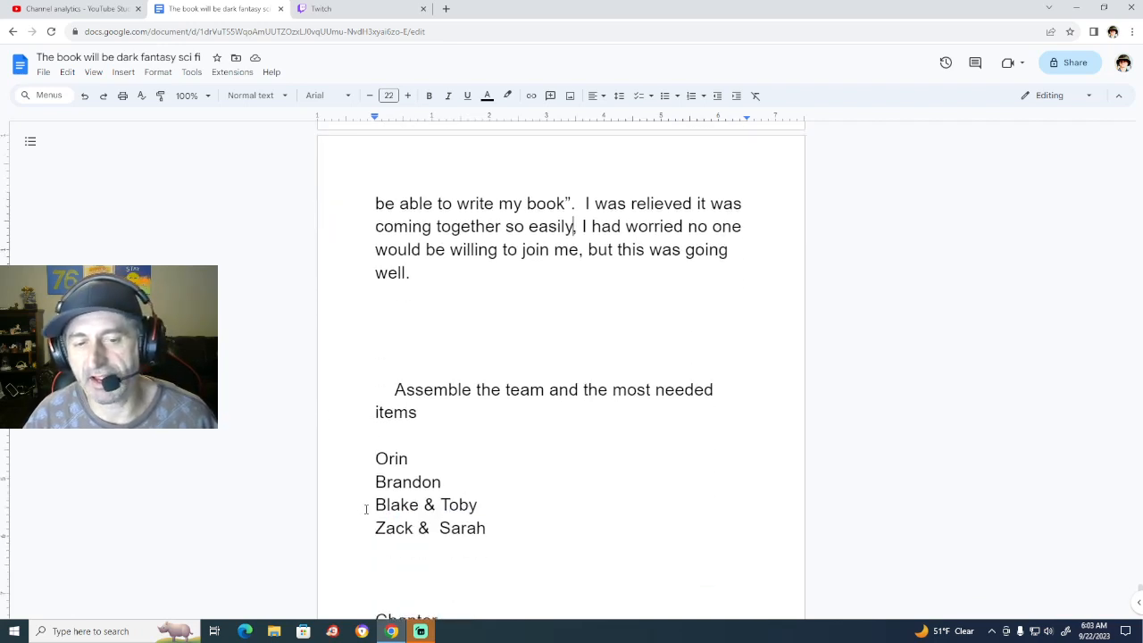
{"action": "left_click_drag", "start_coordinate": [376, 505], "coordinate": [480, 505]}
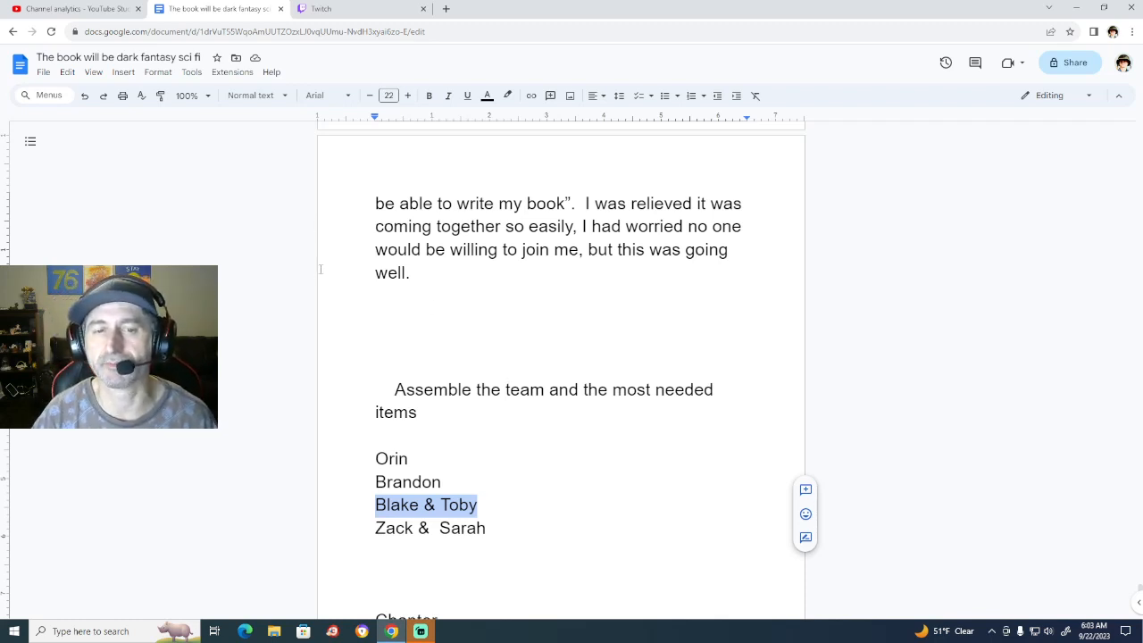
{"action": "left_click", "coordinate": [442, 280]}
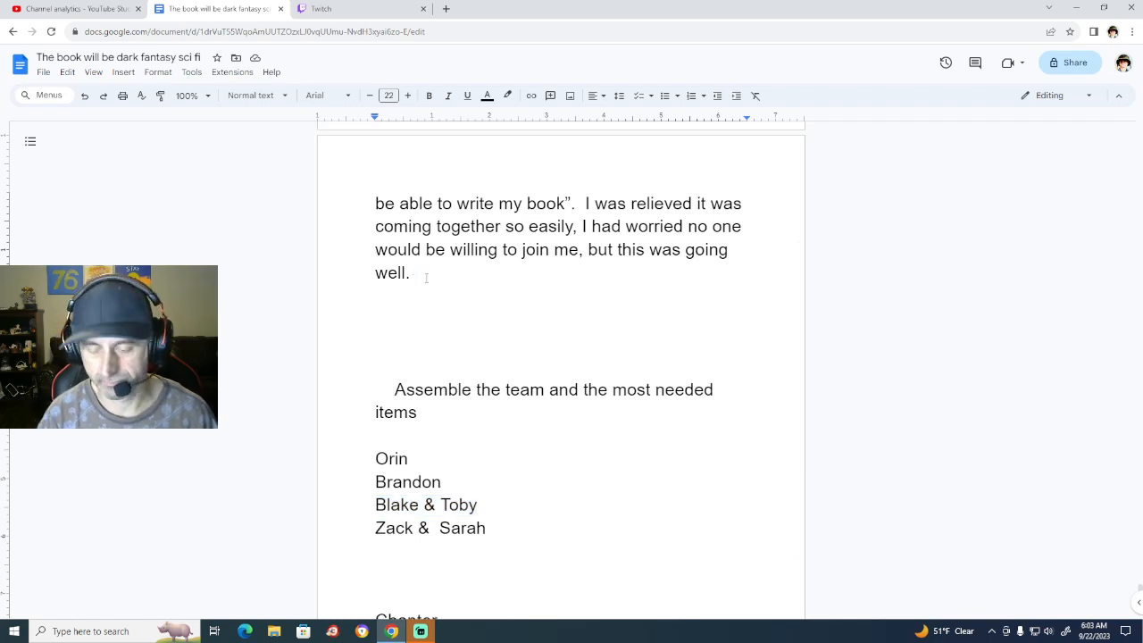
{"action": "key", "text": "BackSpace"}
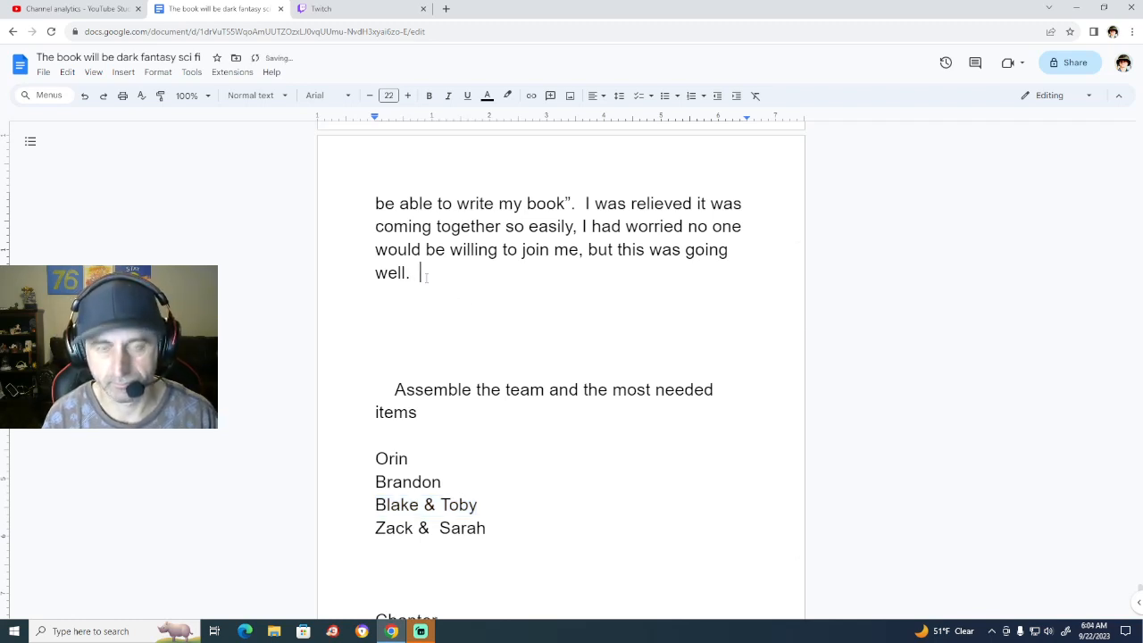
{"action": "type", "text": "Orin "}
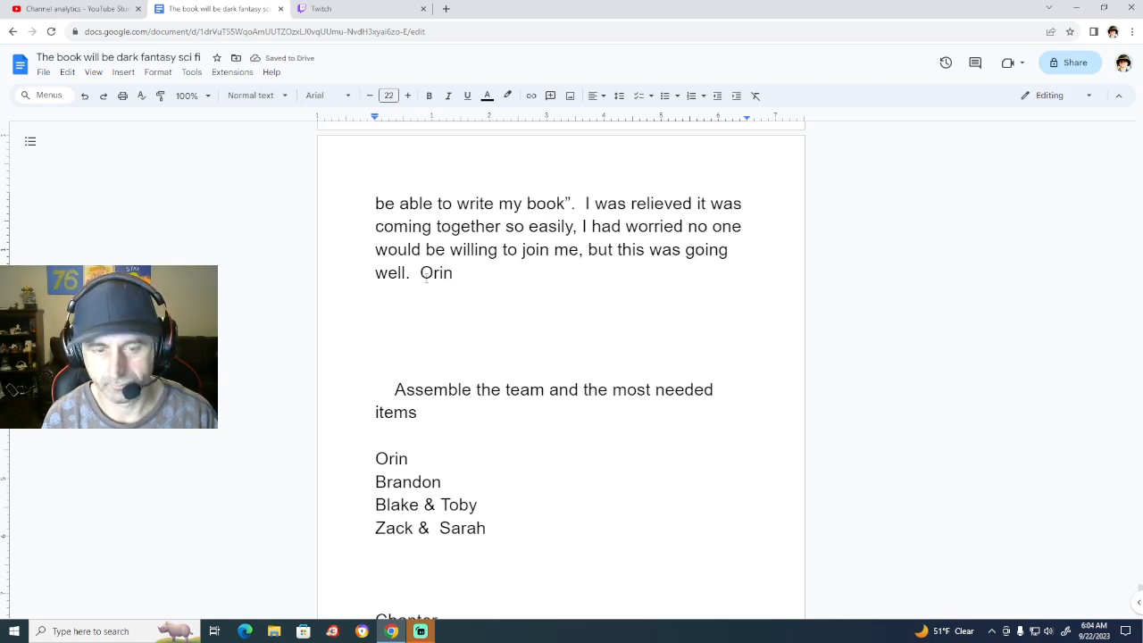
{"action": "type", "text": "asked"}
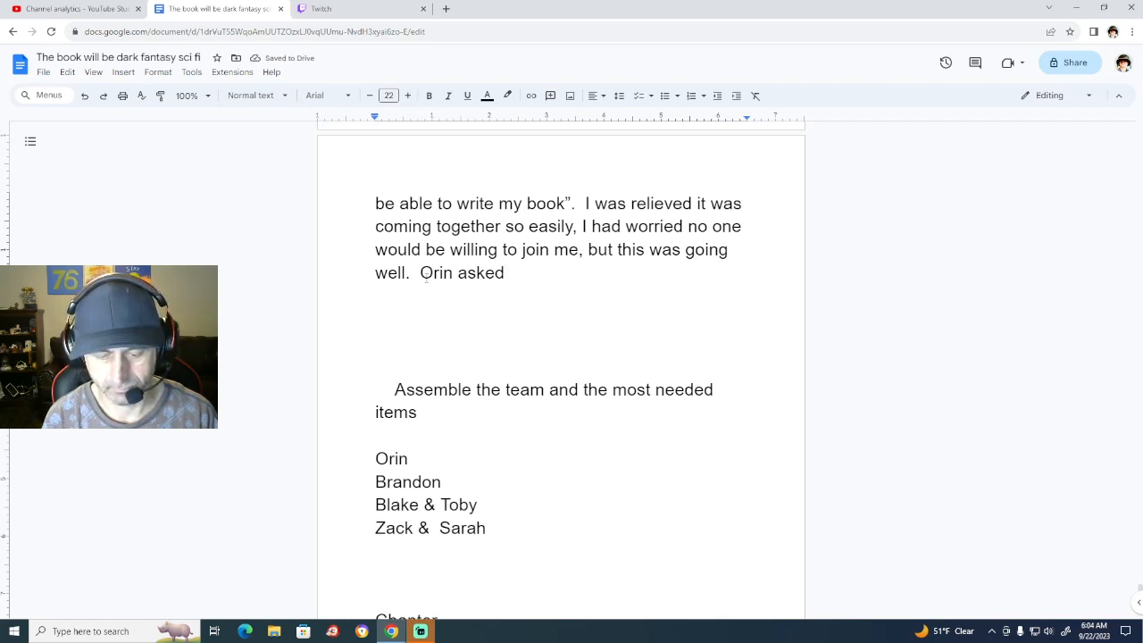
{"action": "key", "text": "BackSpace"}
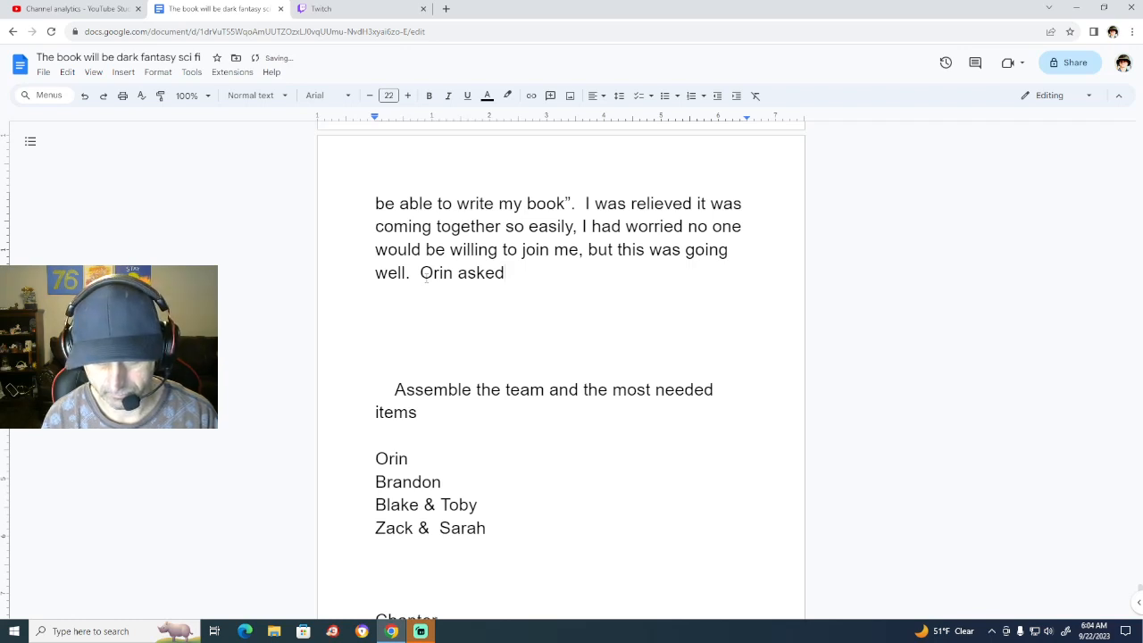
{"action": "key", "text": "BackSpace"}
{"action": "type", "text": ", "}
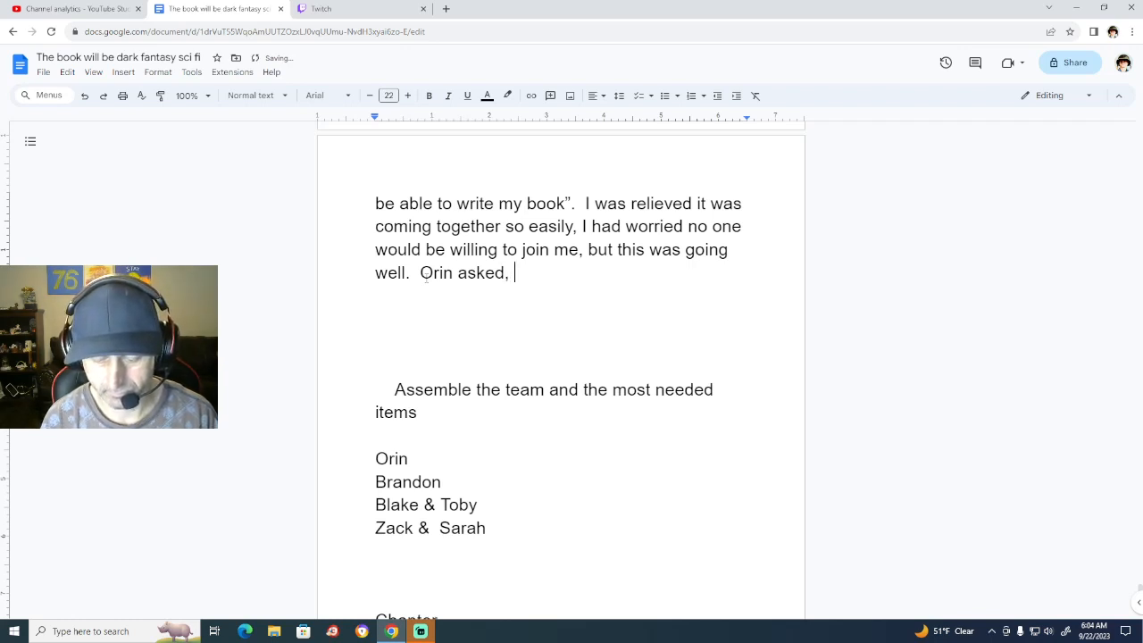
Open Orin's quoted question with "do you need anyone else, because I know".
{"action": "type", "text": "“do"}
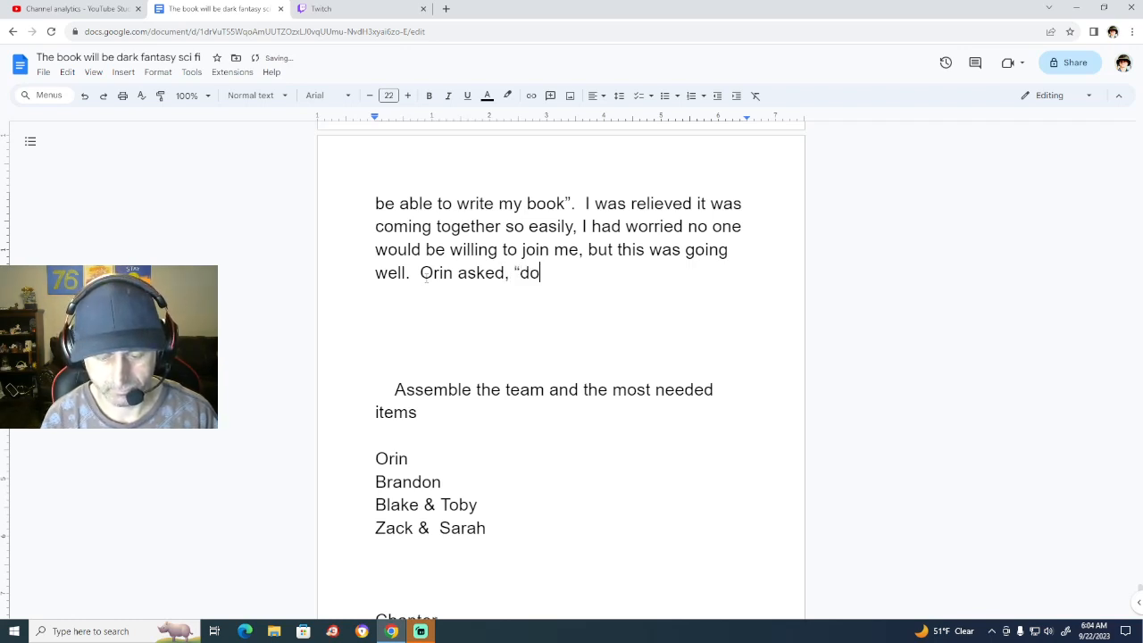
{"action": "type", "text": " you need"}
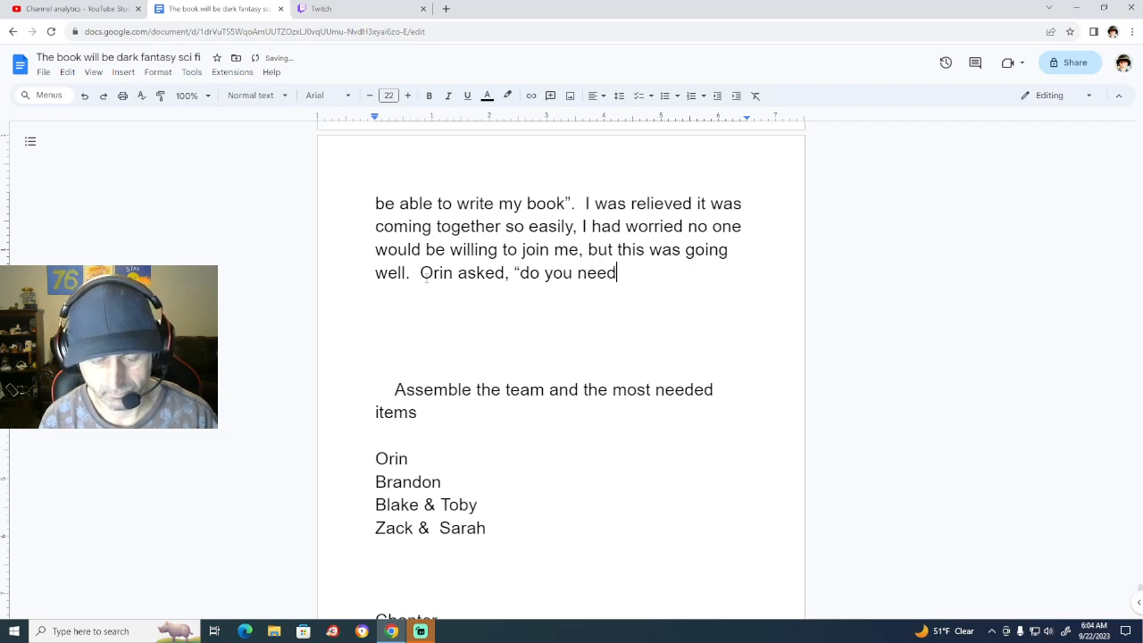
{"action": "type", "text": " anyone else,"}
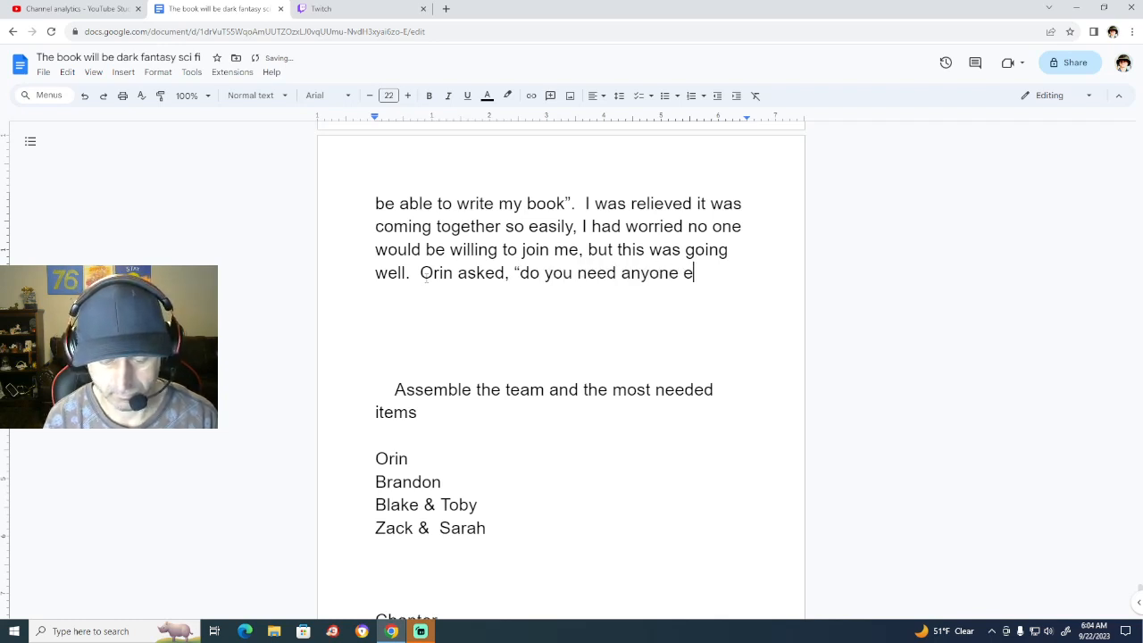
{"action": "type", "text": "because"}
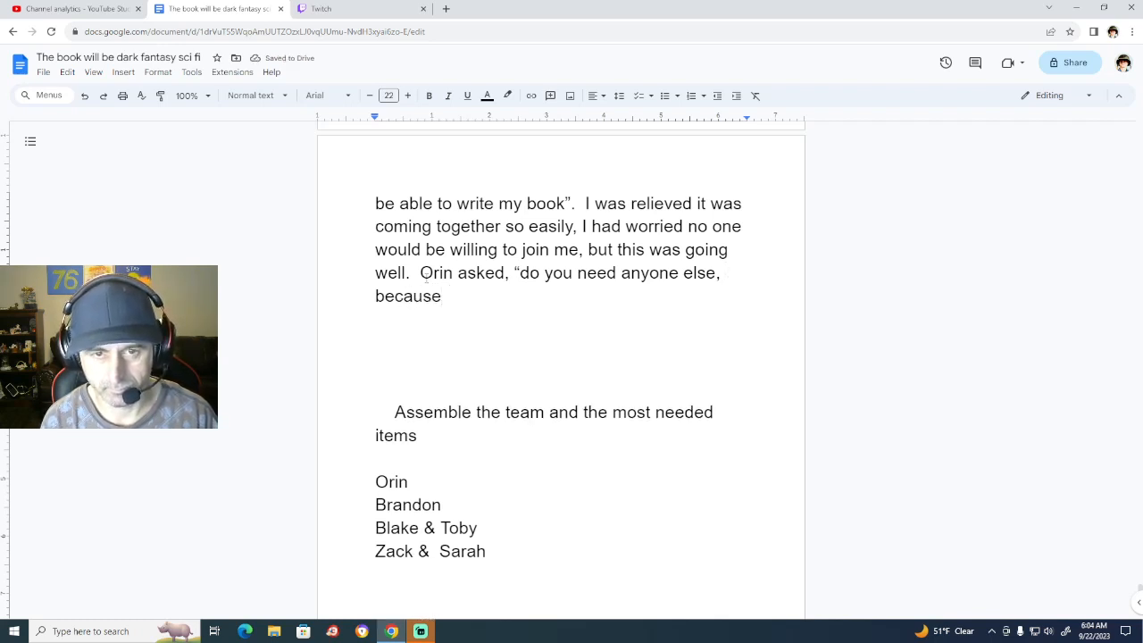
{"action": "type", "text": " I"}
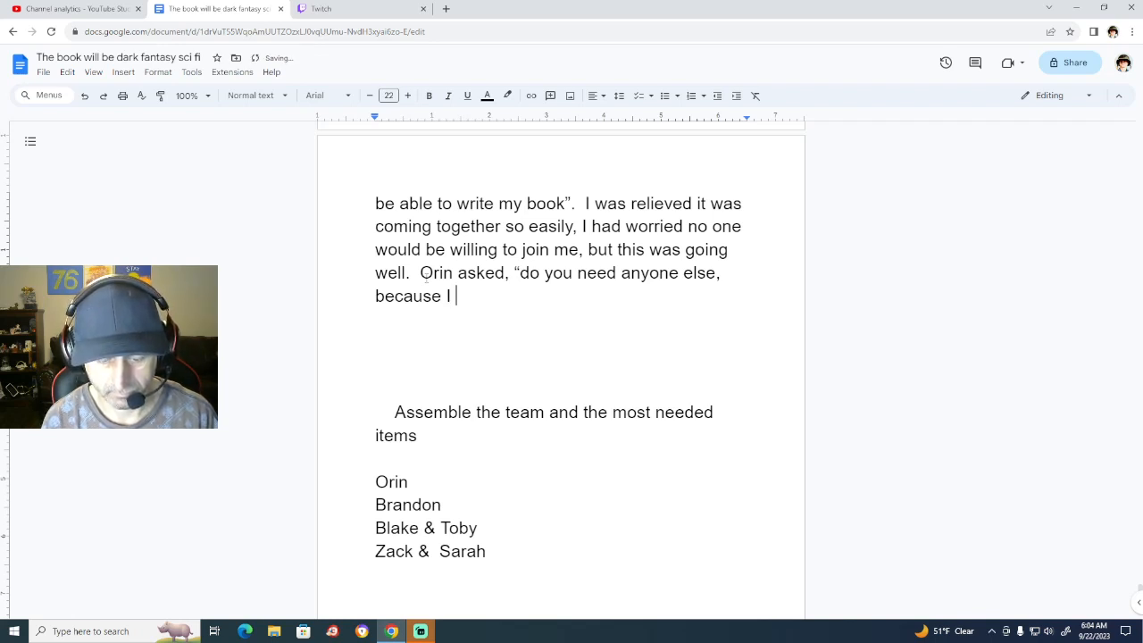
{"action": "type", "text": " coul"}
{"action": "key", "text": "BackSpace"}
{"action": "key", "text": "BackSpace"}
{"action": "key", "text": "BackSpace"}
{"action": "key", "text": "BackSpace"}
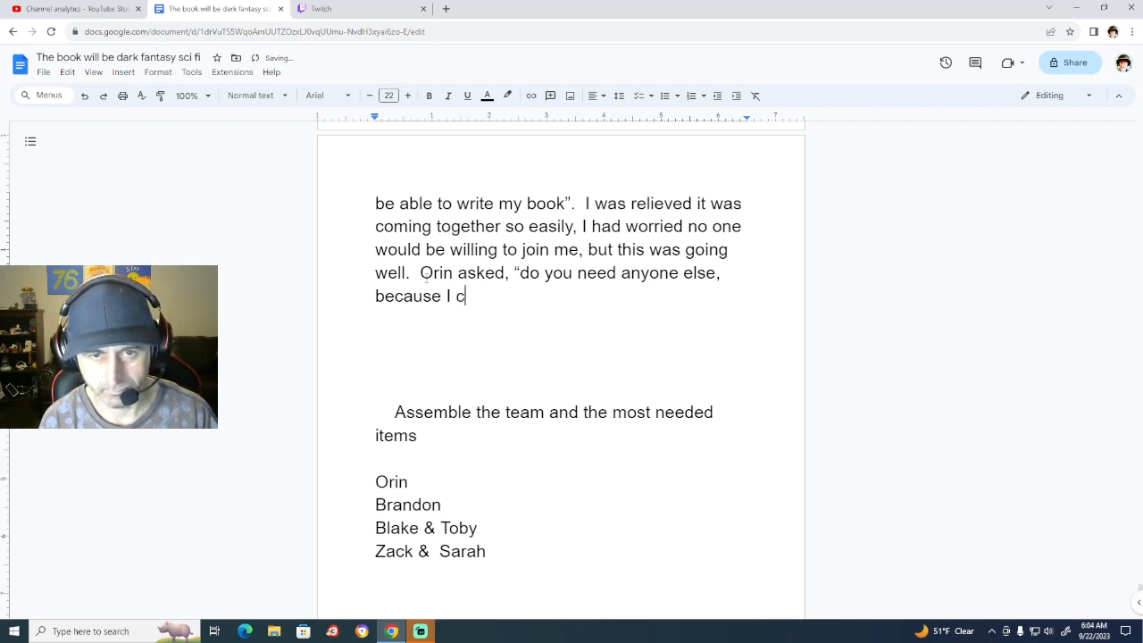
{"action": "type", "text": "know "}
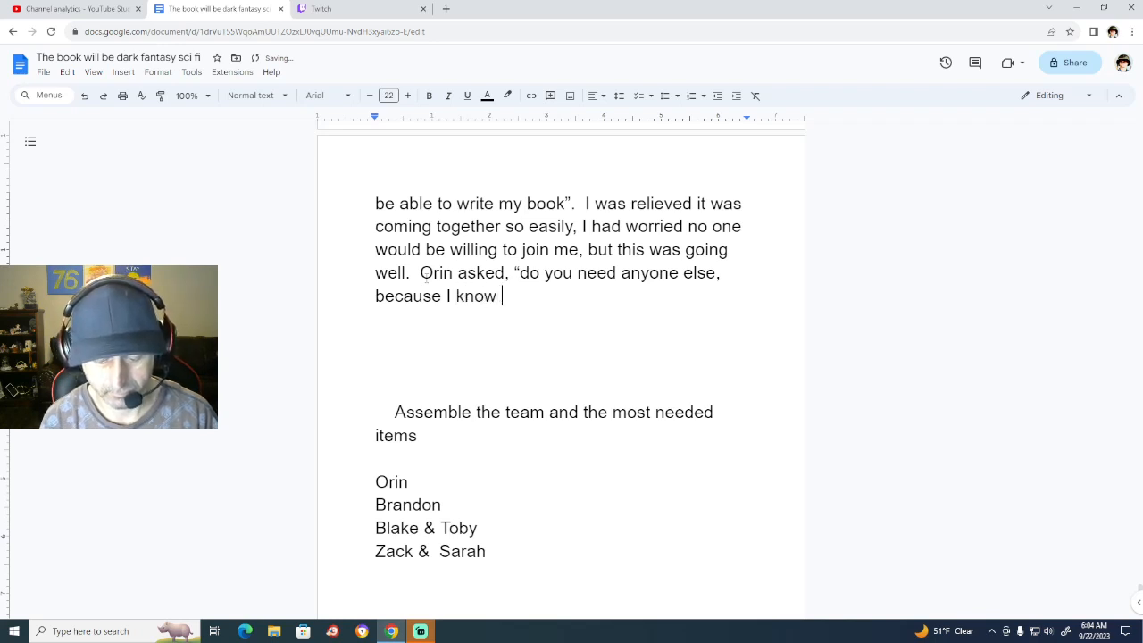
Continue Orin's quote after "because I know" with "Blake and his brother Tobby".
{"action": "type", "text": "Blake and"}
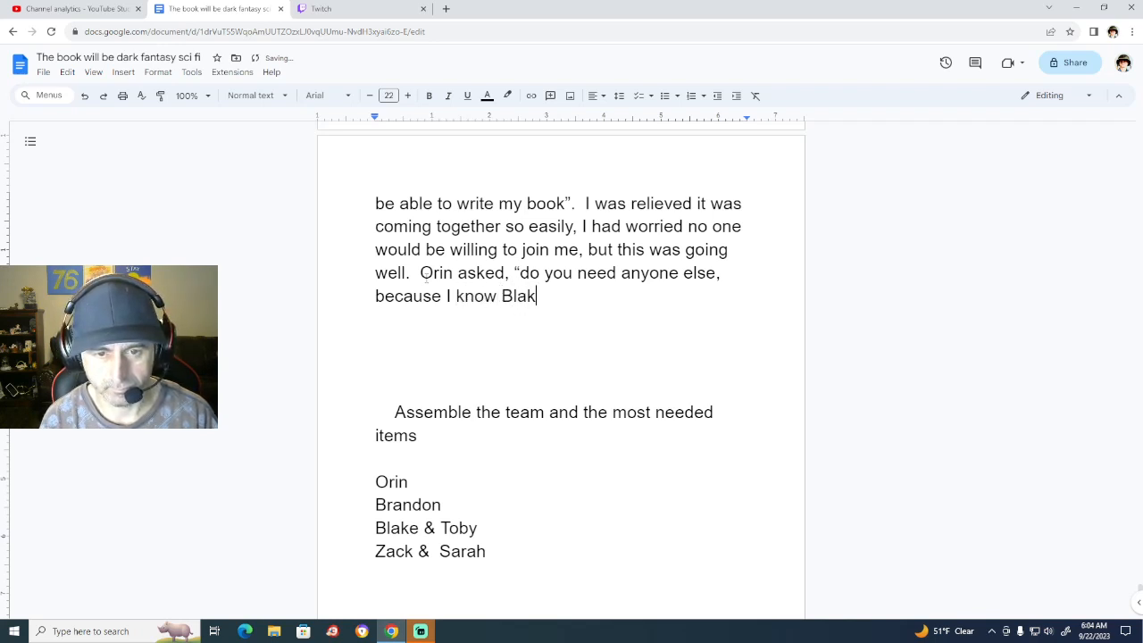
{"action": "key", "text": "BackSpace"}
{"action": "key", "text": "BackSpace"}
{"action": "key", "text": "BackSpace"}
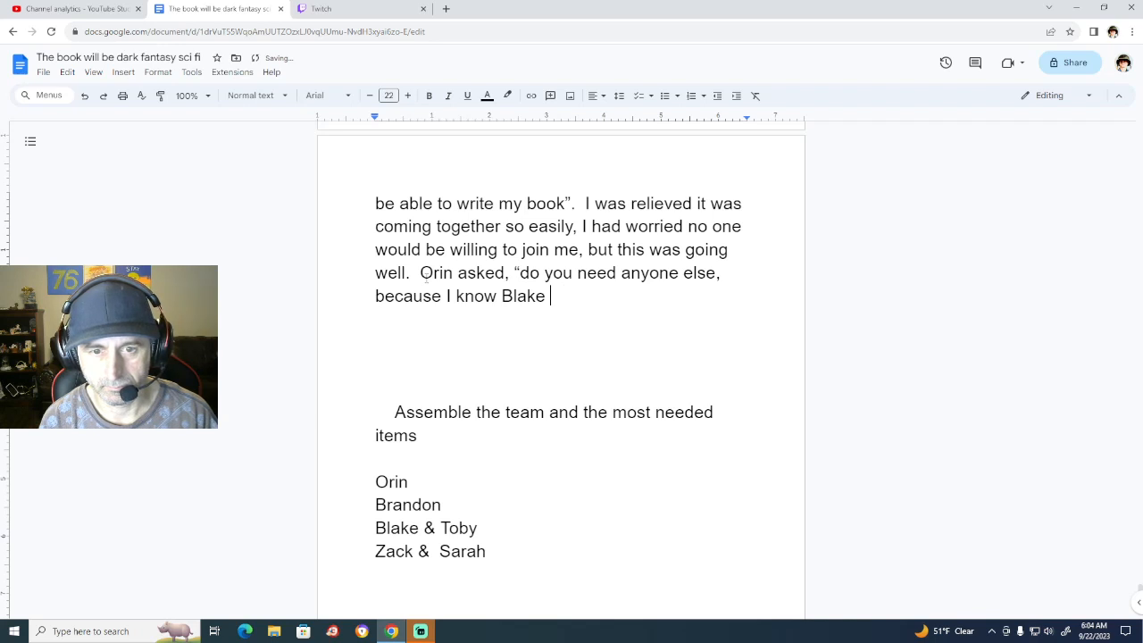
{"action": "type", "text": "and his "}
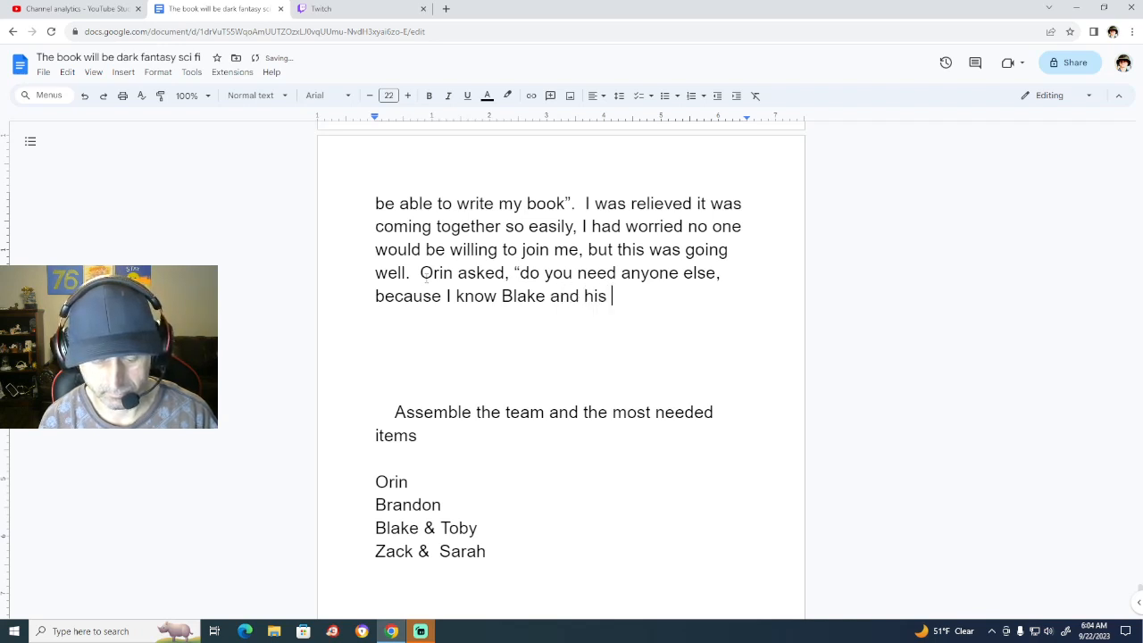
{"action": "type", "text": "br"}
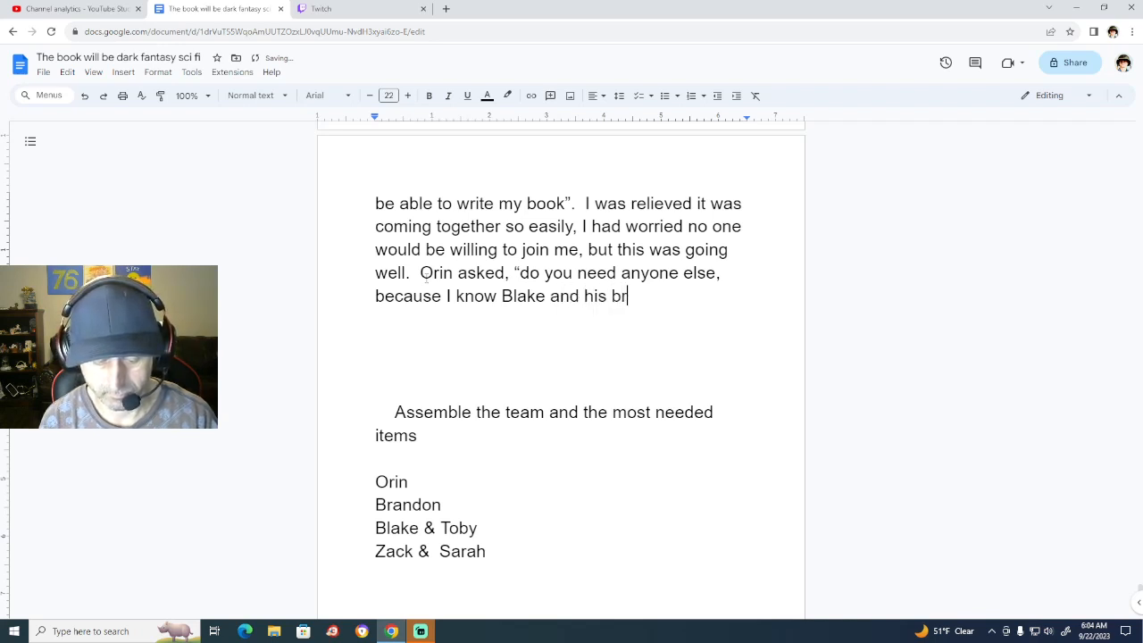
{"action": "type", "text": "other Tobby "}
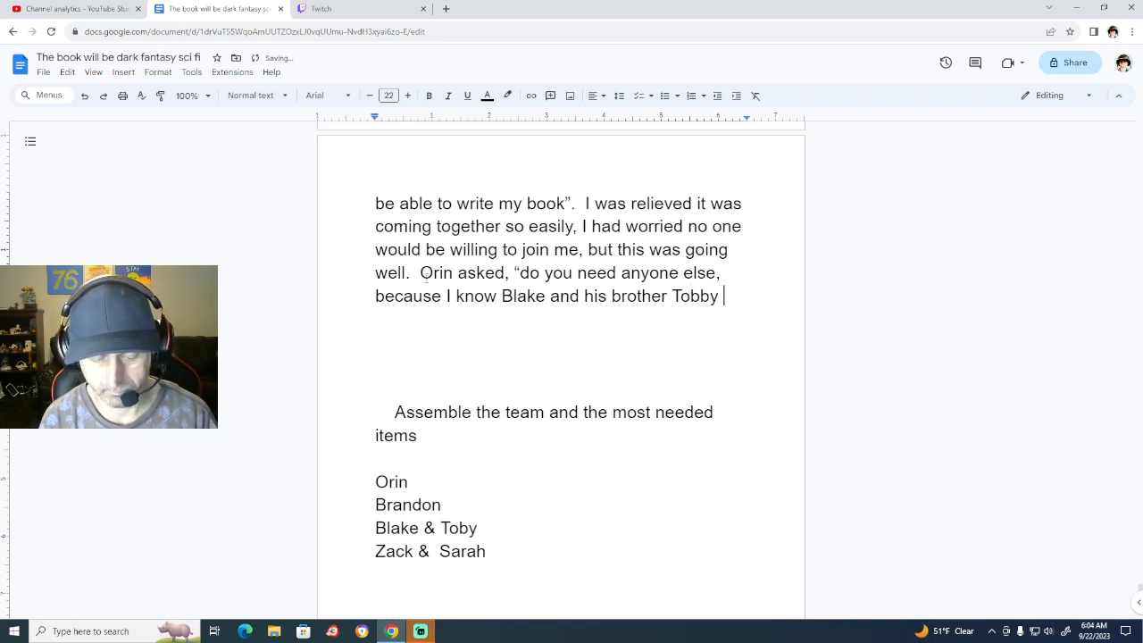
Extend Orin's quote with "could use the money and I", without a comma after "money".
{"action": "type", "text": "could us"}
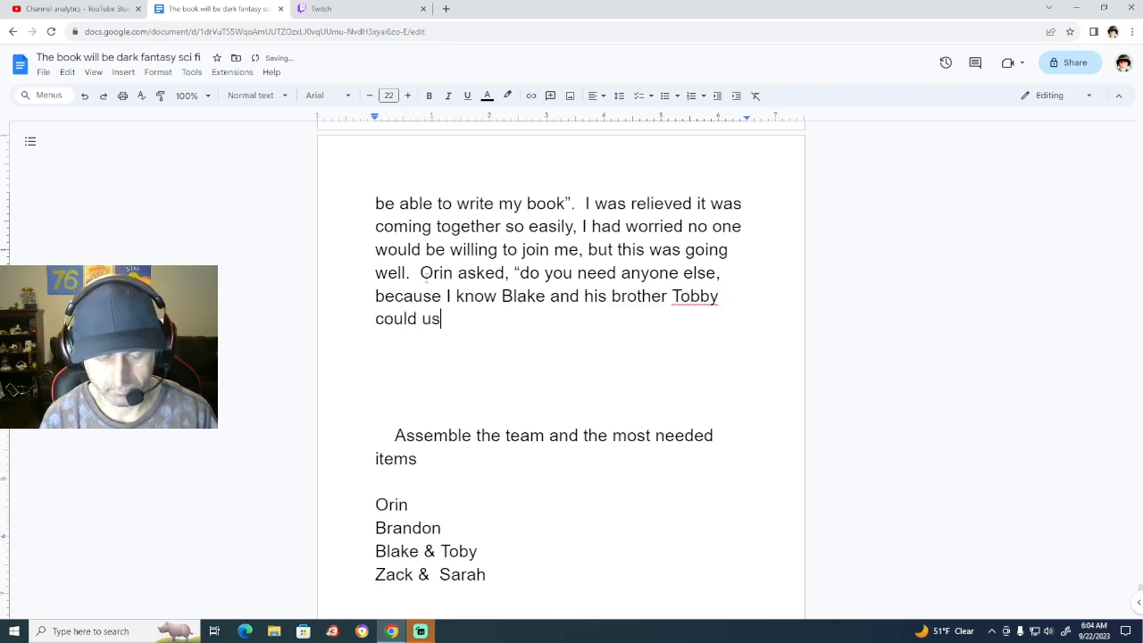
{"action": "type", "text": "e the mone"}
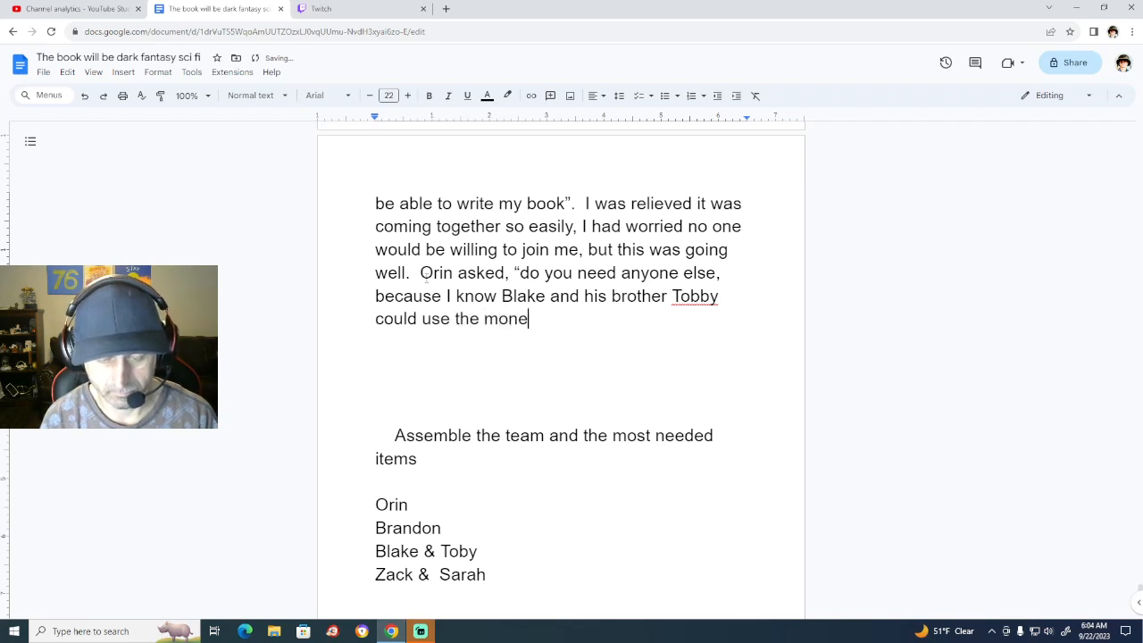
{"action": "type", "text": "y, "}
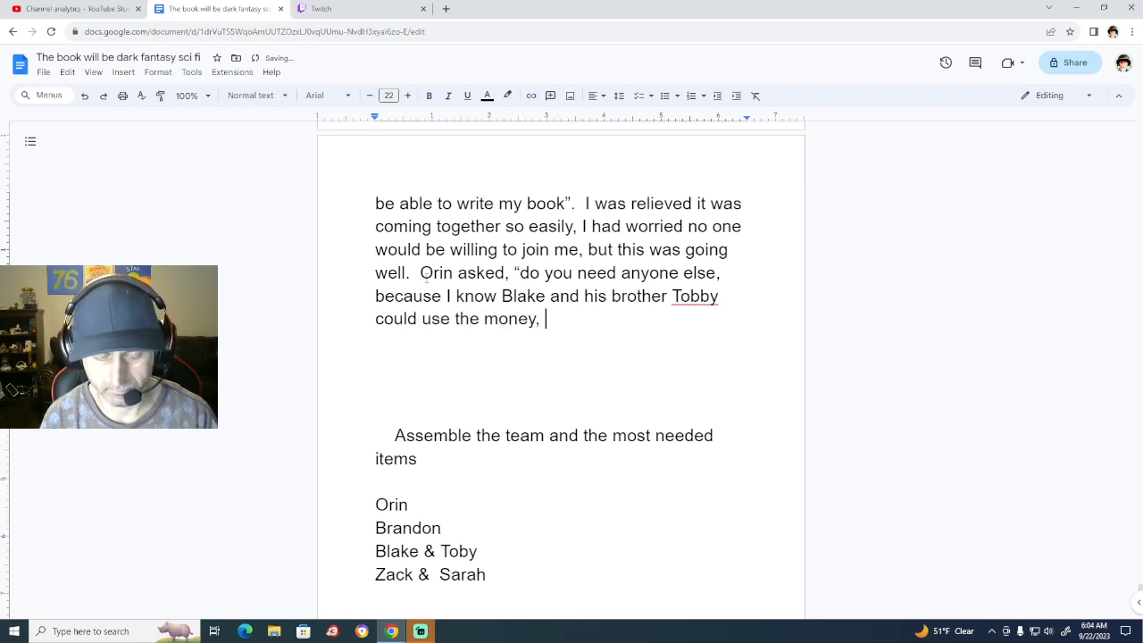
{"action": "type", "text": "a"}
{"action": "key", "text": "BackSpace"}
{"action": "key", "text": "BackSpace"}
{"action": "key", "text": "BackSpace"}
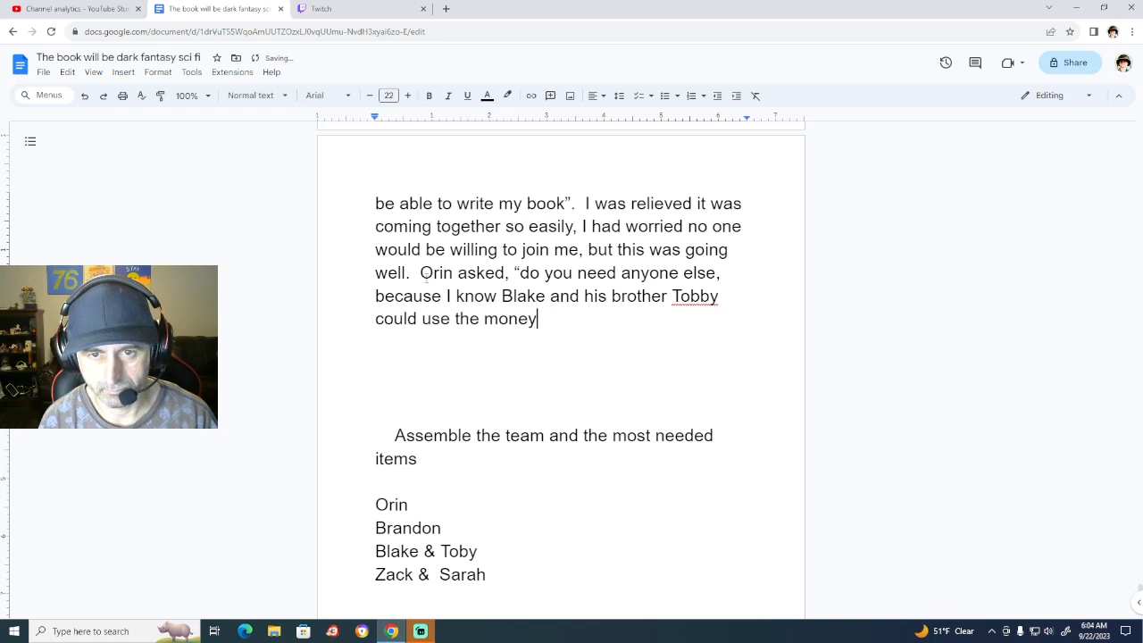
{"action": "type", "text": "and I"}
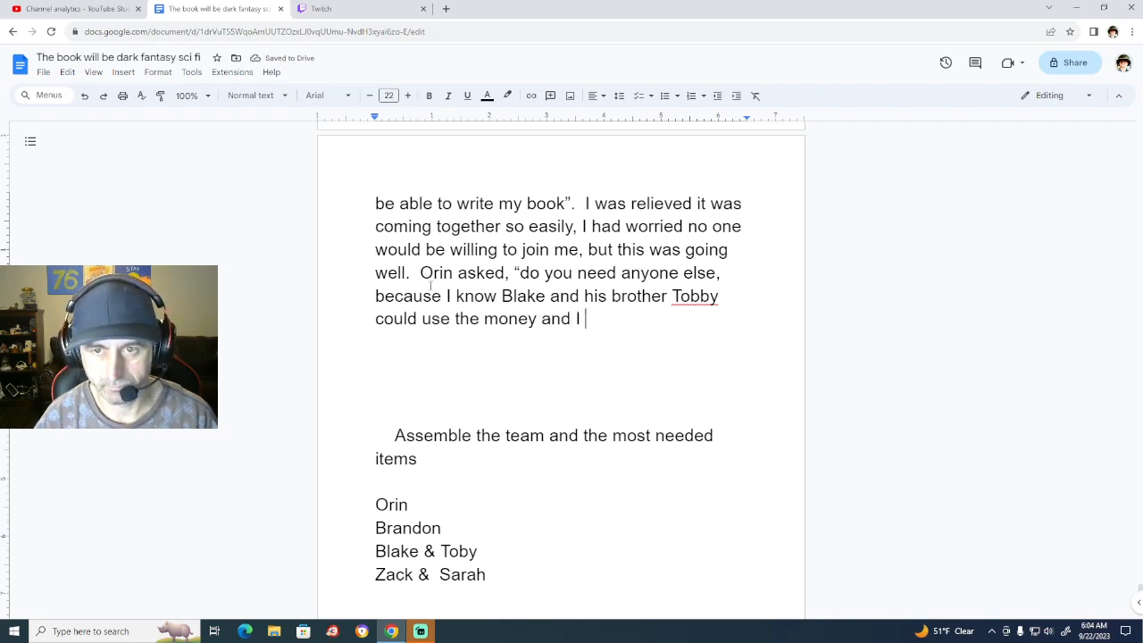
Accept the suggested spelling "Toby" for "Tobby" and return to the end of Orin's unfinished quote.
{"action": "right_click", "coordinate": [699, 303]}
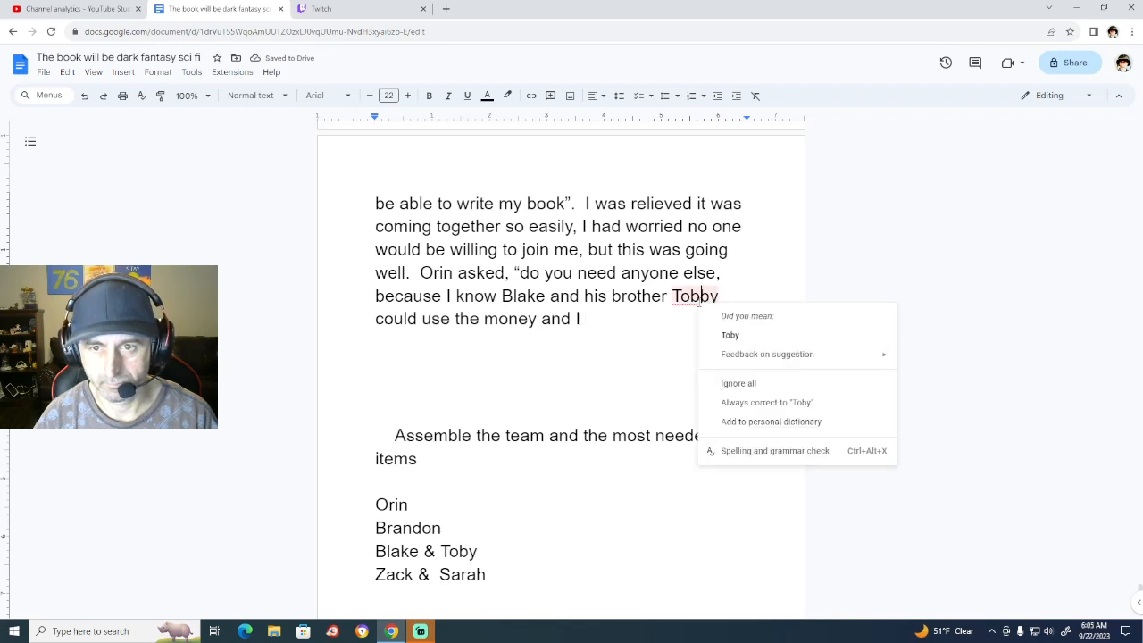
{"action": "left_click", "coordinate": [730, 335]}
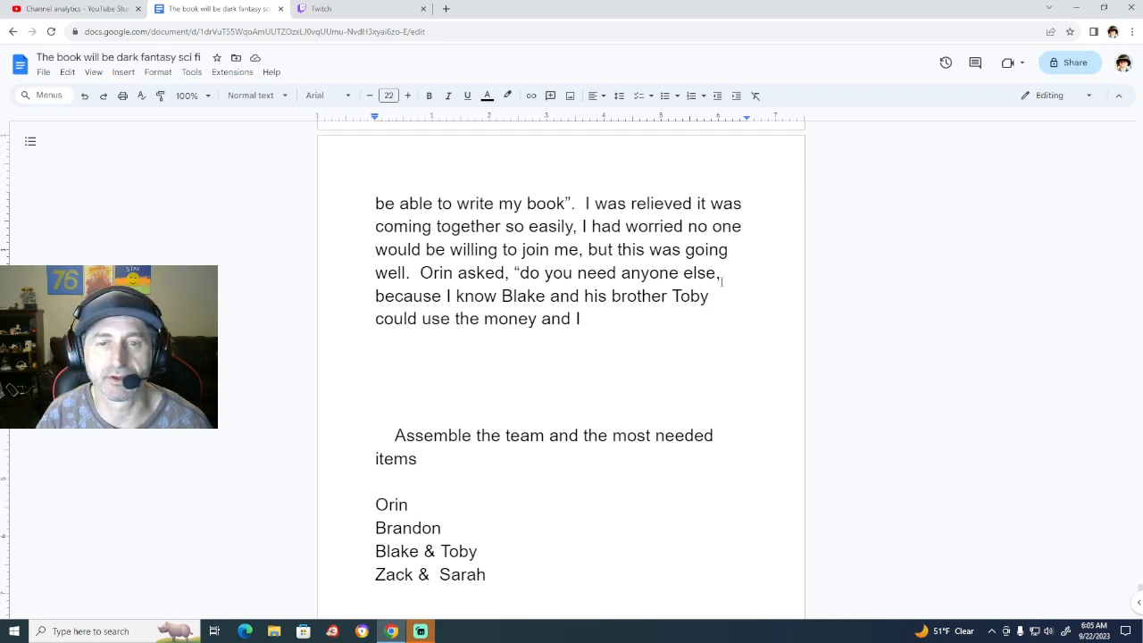
{"action": "left_click", "coordinate": [667, 316]}
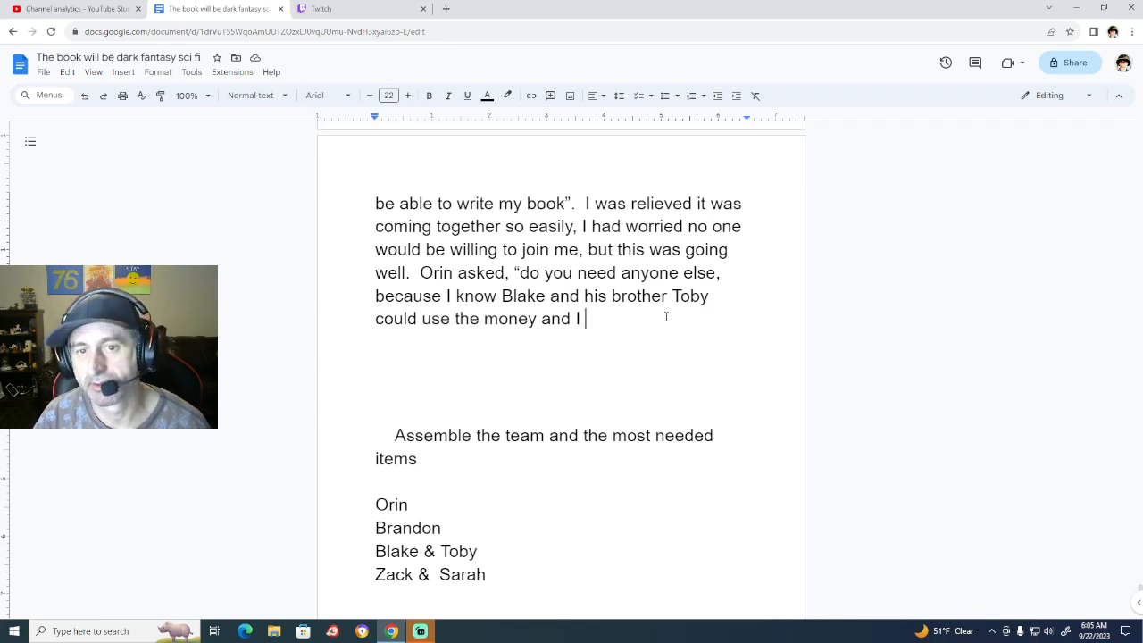
Finish Orin's quote with "would feel a little better with more people we could trust" and close the quotation with a period.
{"action": "type", "text": "would"}
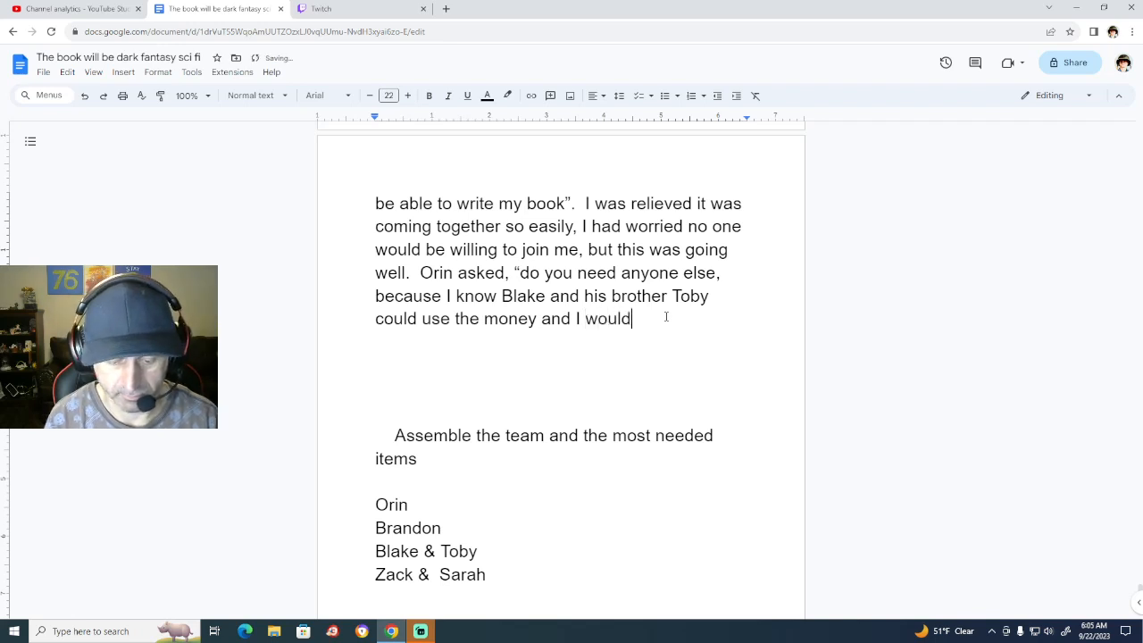
{"action": "type", "text": " feel a li"}
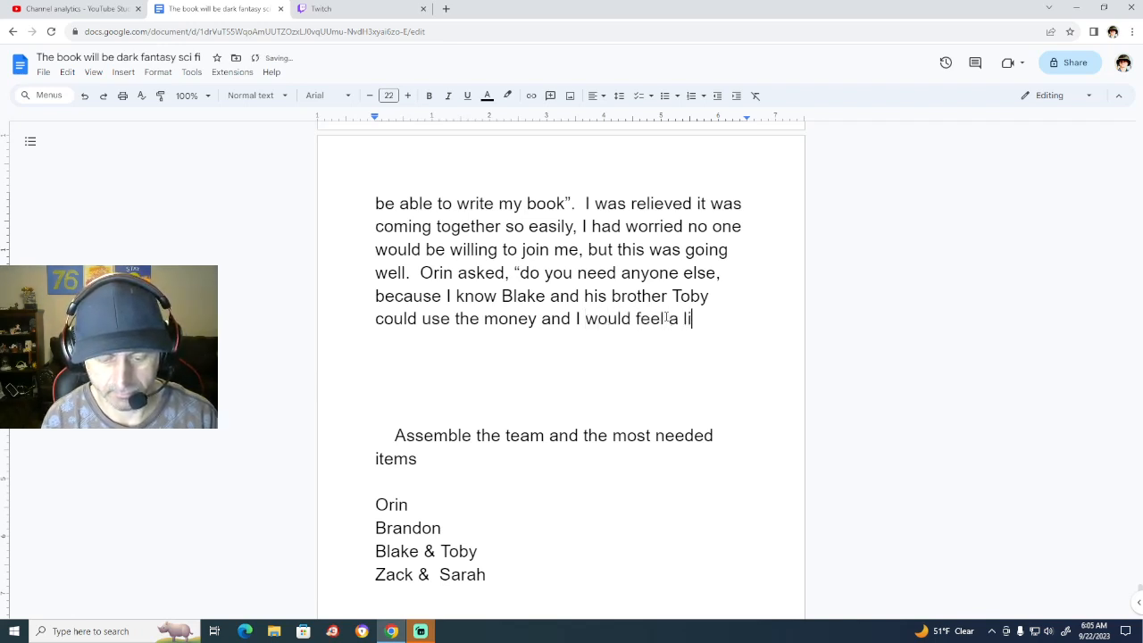
{"action": "type", "text": "ttle better"}
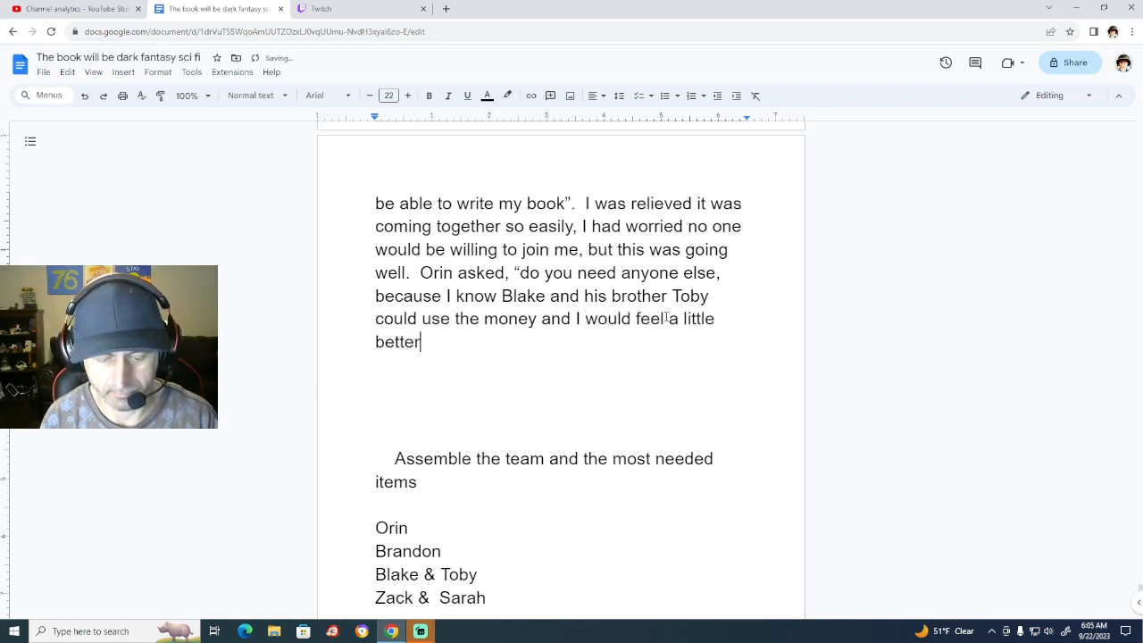
{"action": "type", "text": " with mor"}
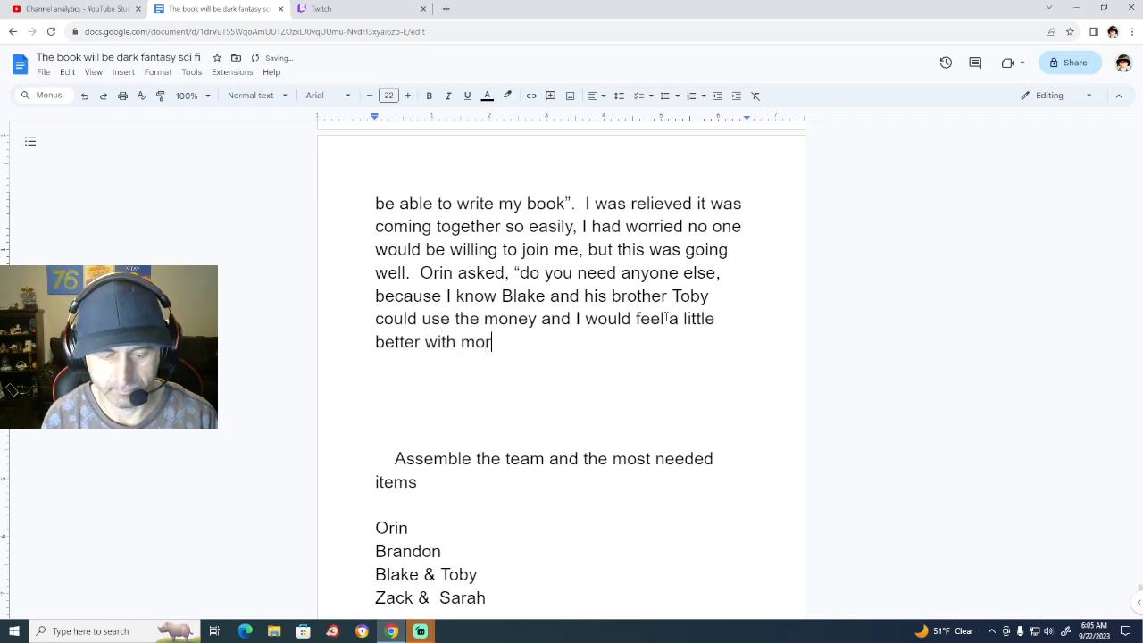
{"action": "type", "text": "e people "}
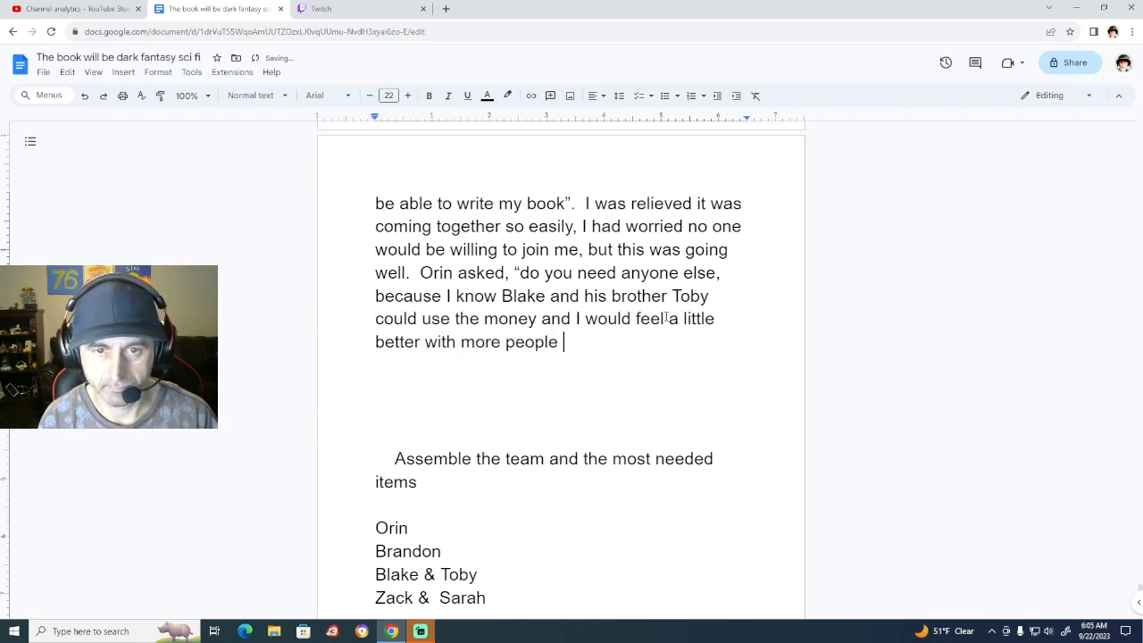
{"action": "type", "text": "we "}
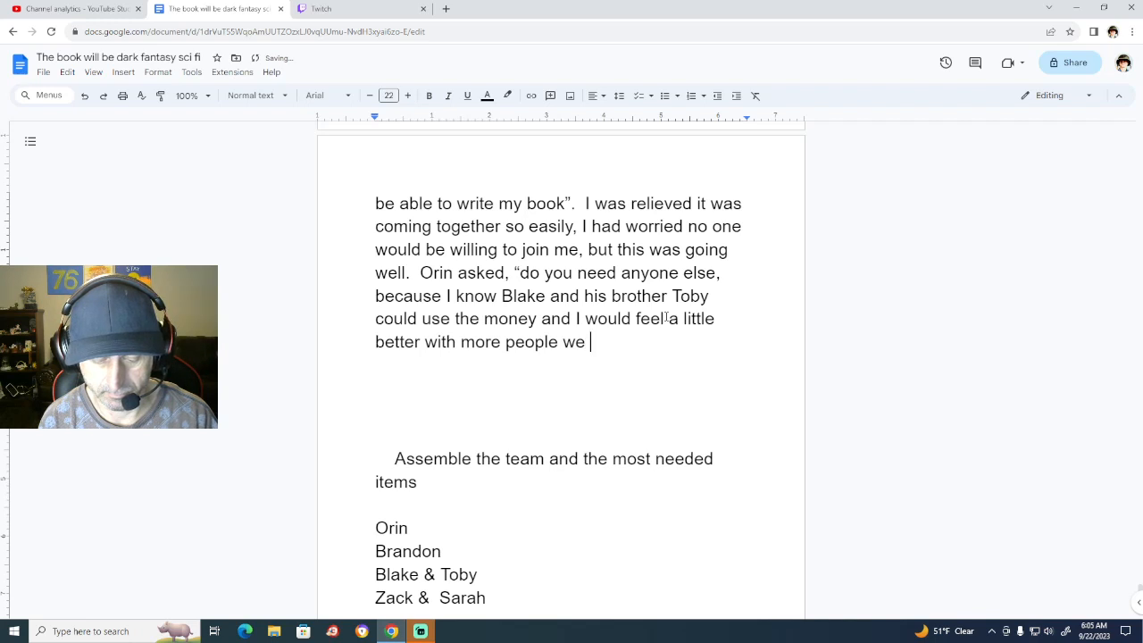
{"action": "type", "text": "cou"}
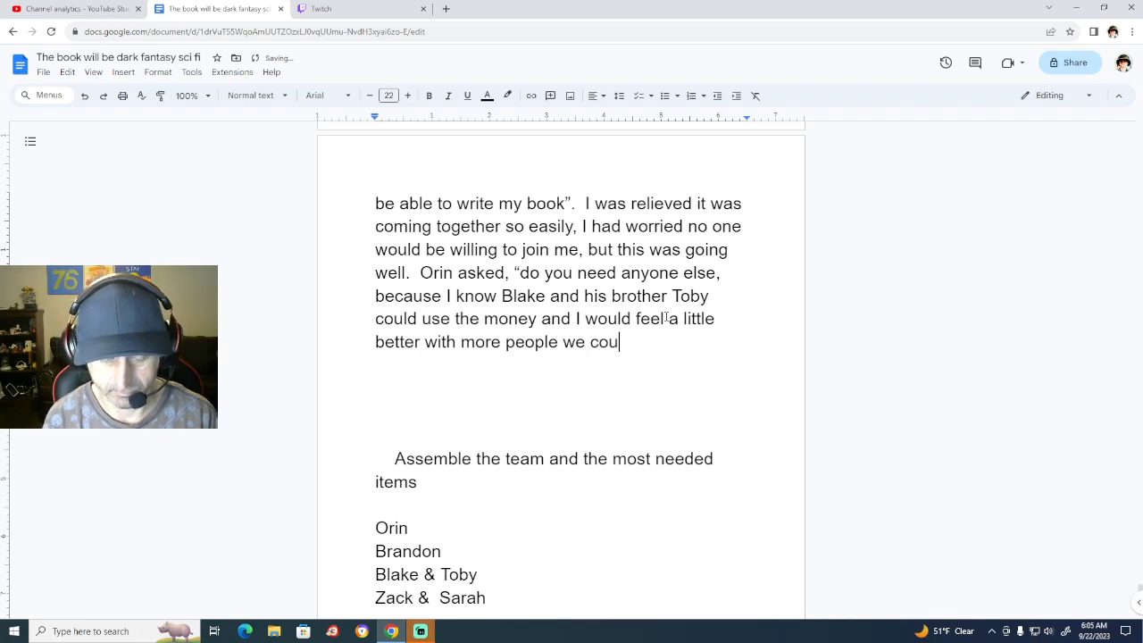
{"action": "type", "text": "ld trust"}
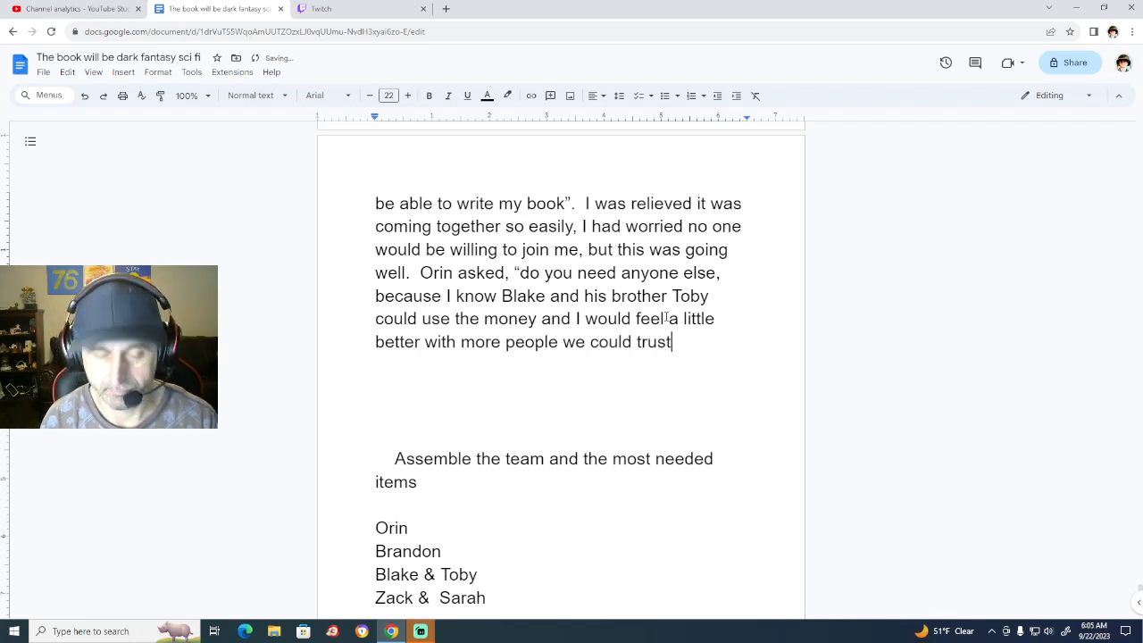
{"action": "type", "text": "”."}
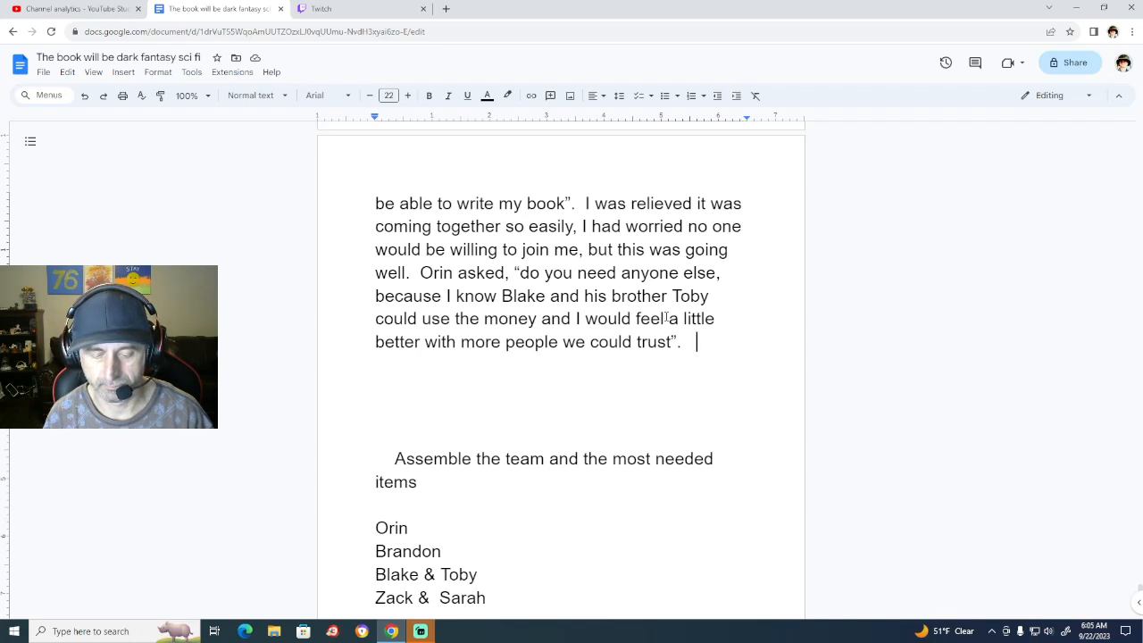
Begin the narrator's response after Orin's quote with "The idea was a solid one,".
{"action": "type", "text": "T"}
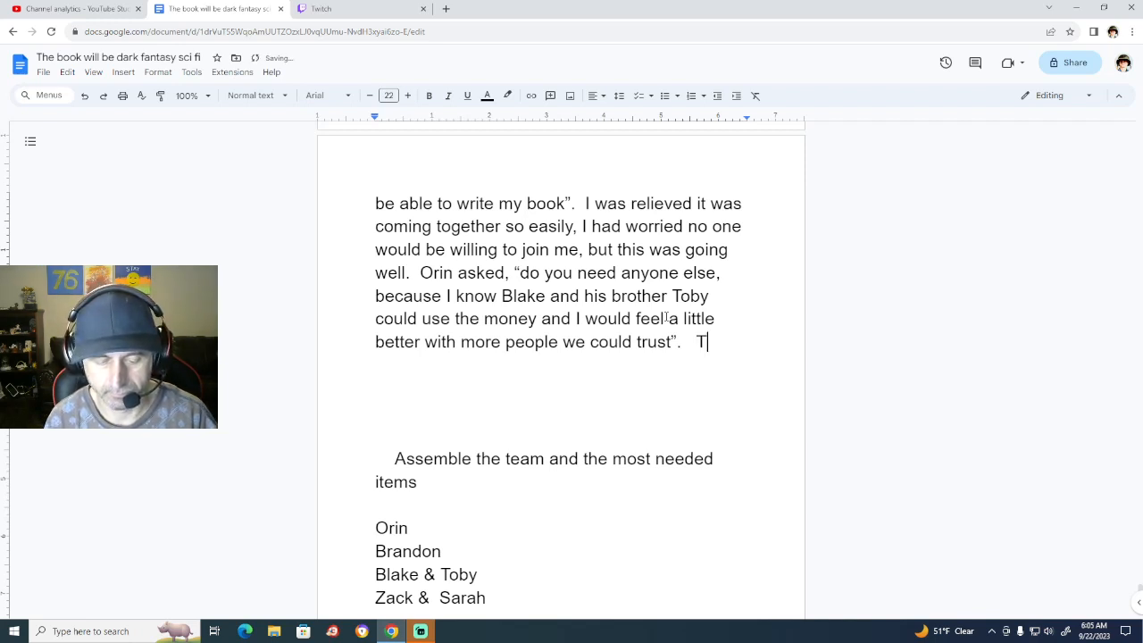
{"action": "type", "text": "he idea "}
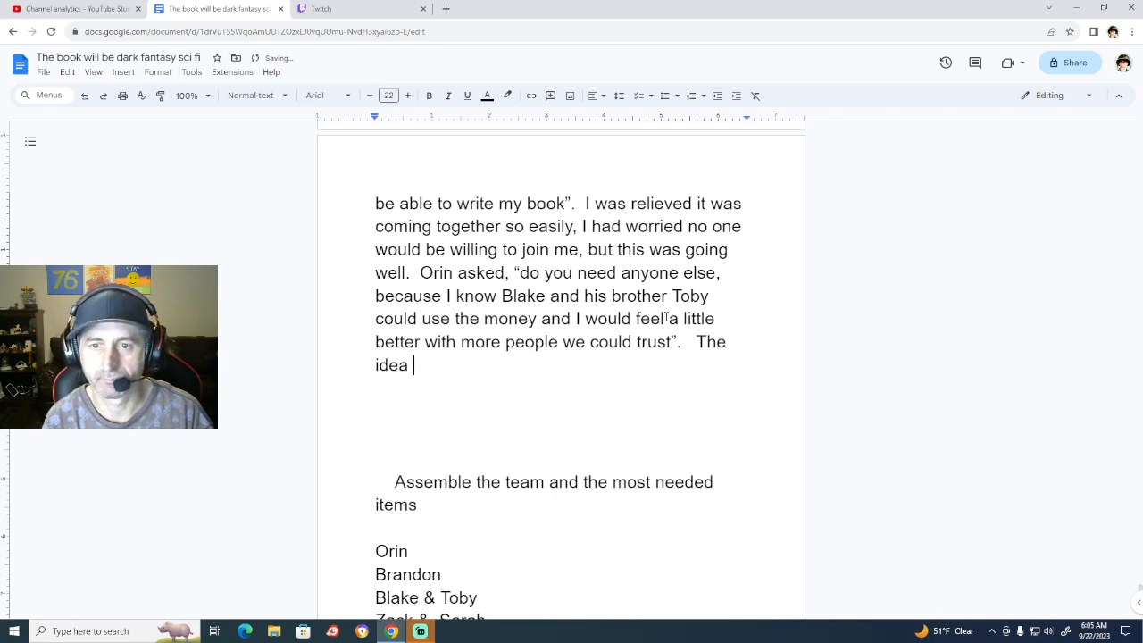
{"action": "type", "text": "was"}
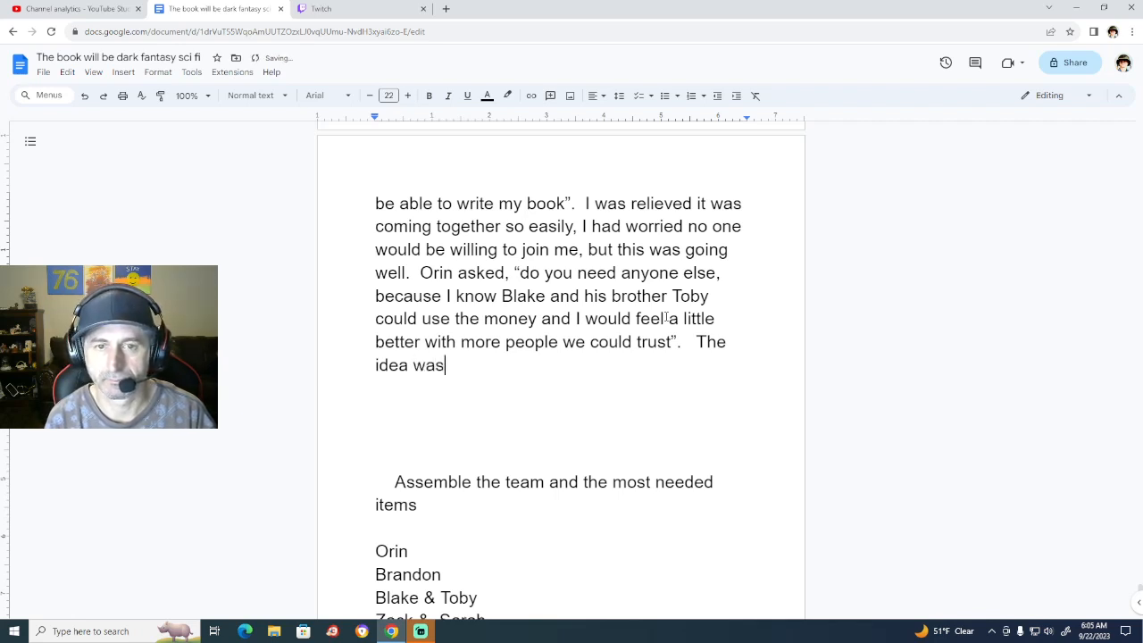
{"action": "type", "text": " a solid one"}
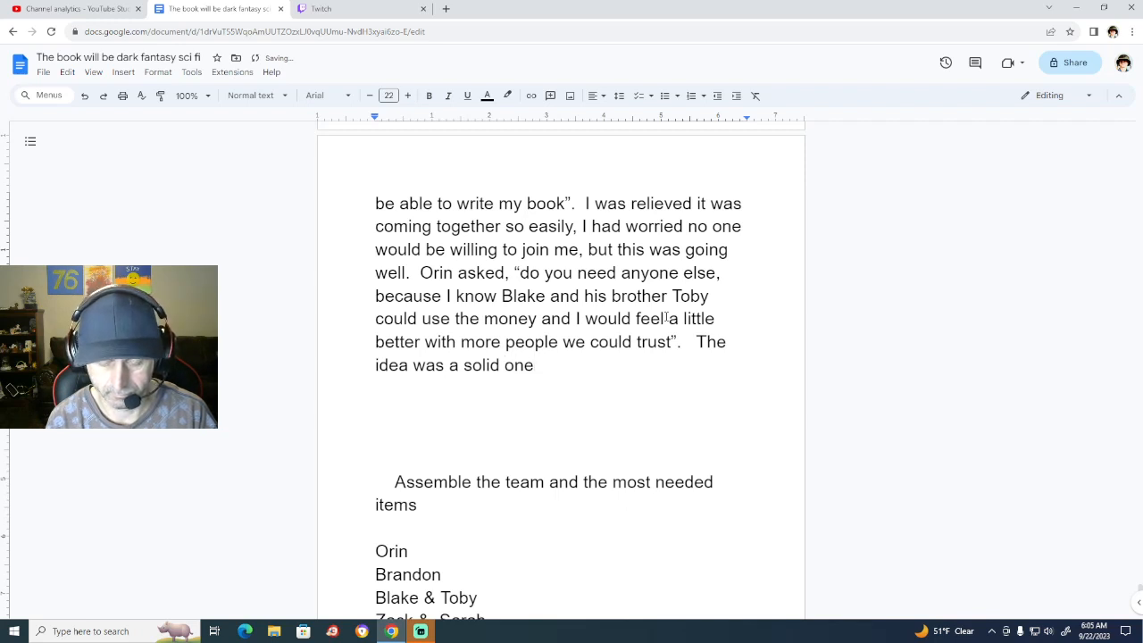
{"action": "type", "text": ", "}
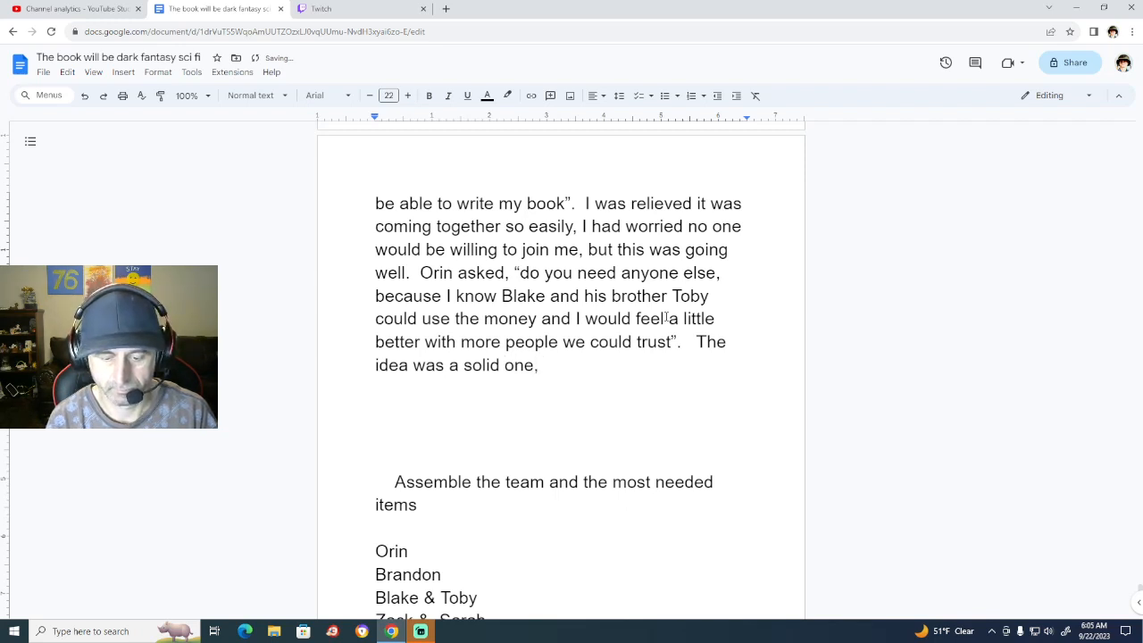
Continue the narrator's sentence with "I did not know Black and Toby well, but I did know them and".
{"action": "type", "text": "I "}
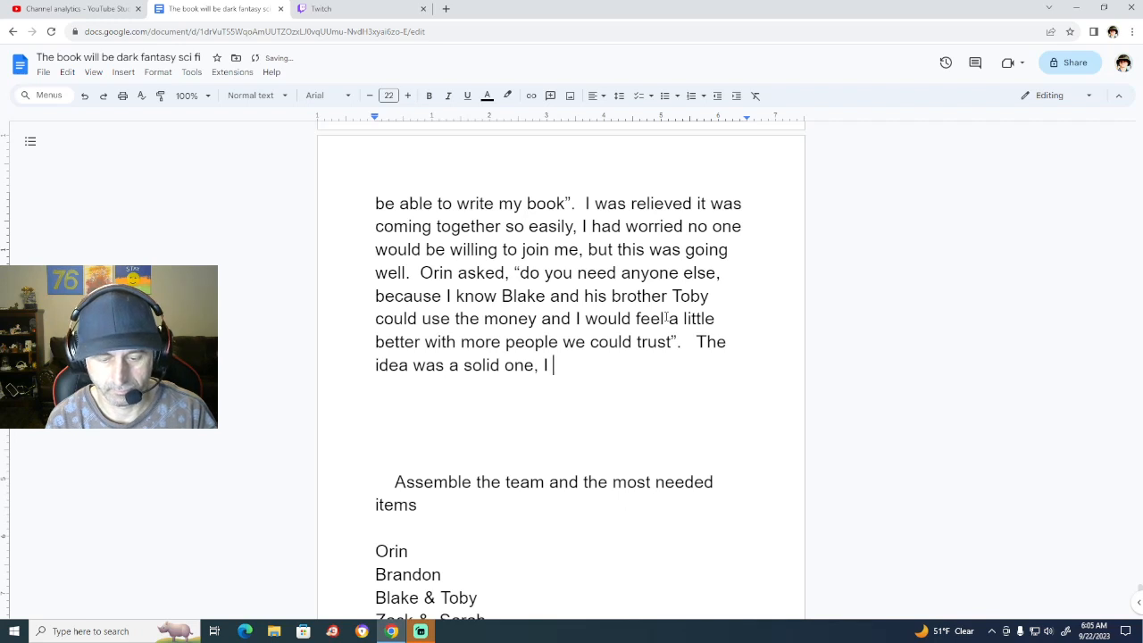
{"action": "type", "text": "did not k"}
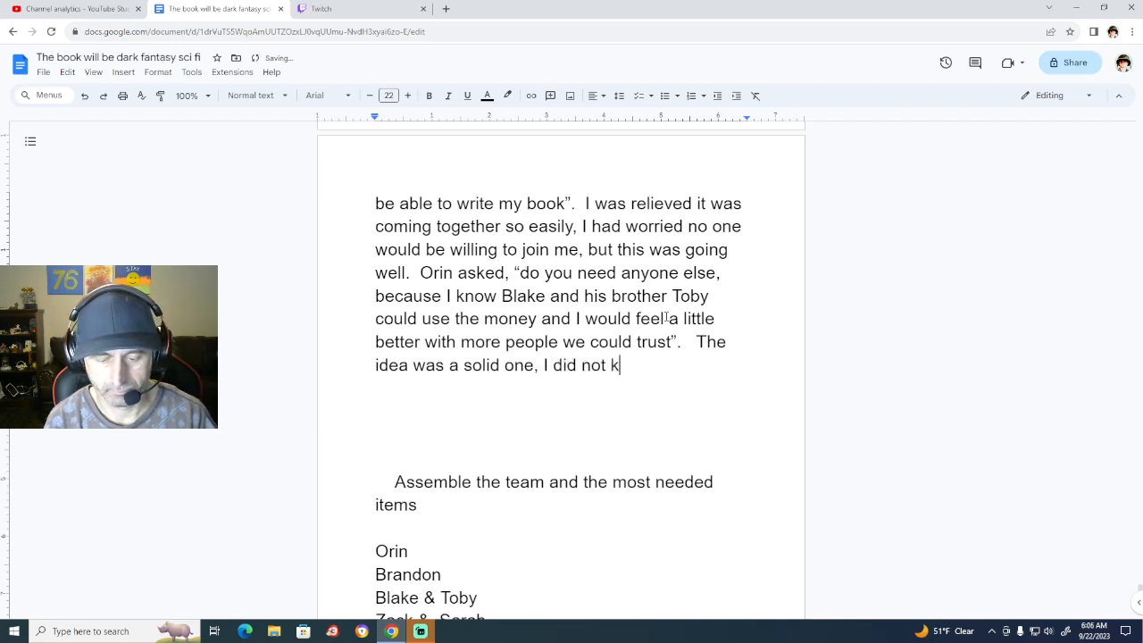
{"action": "type", "text": "now Black"}
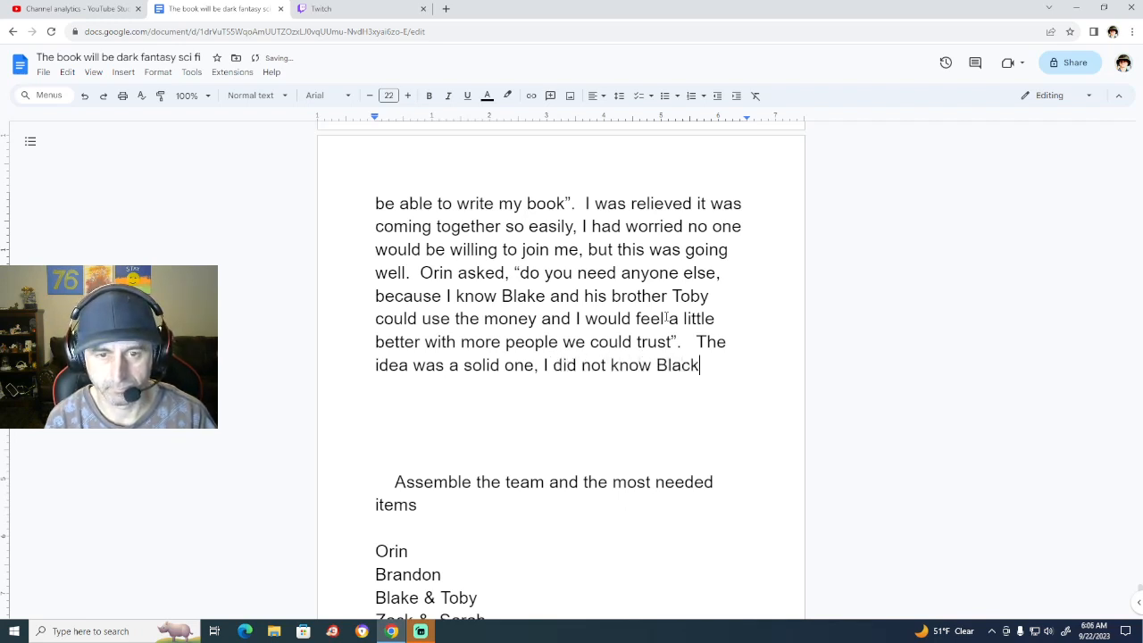
{"action": "type", "text": " and T"}
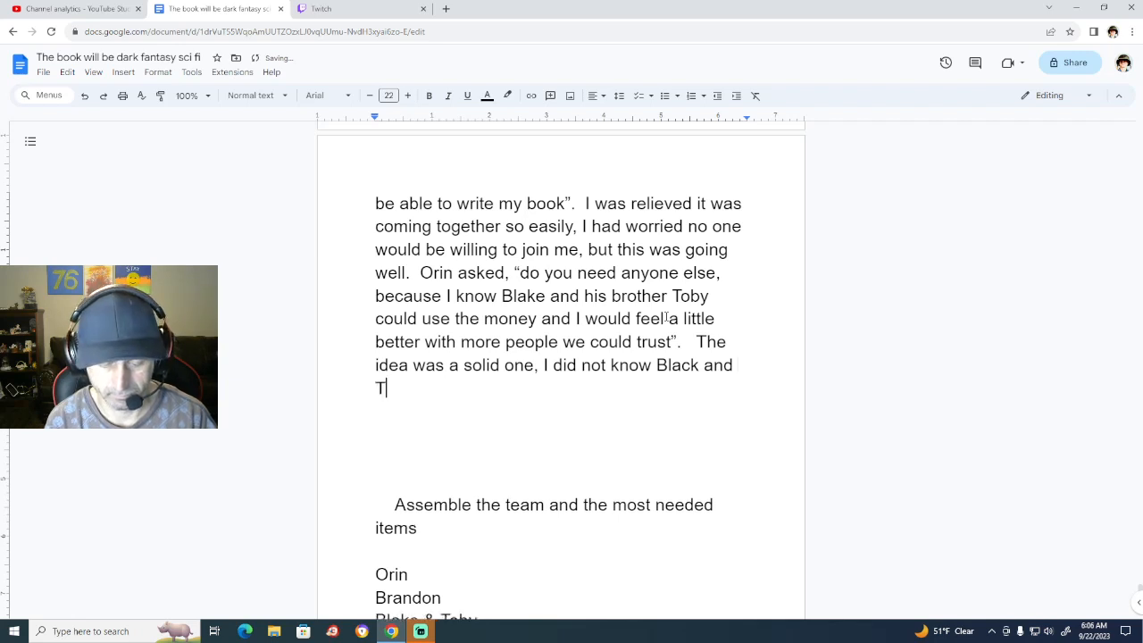
{"action": "type", "text": "oby well"}
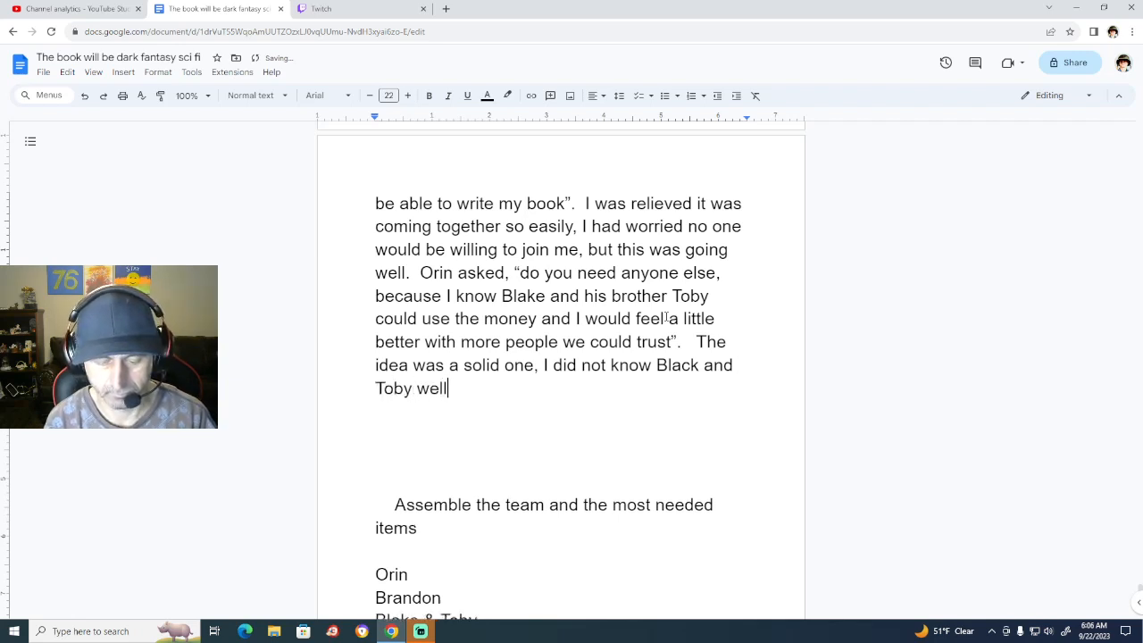
{"action": "type", "text": ", but "}
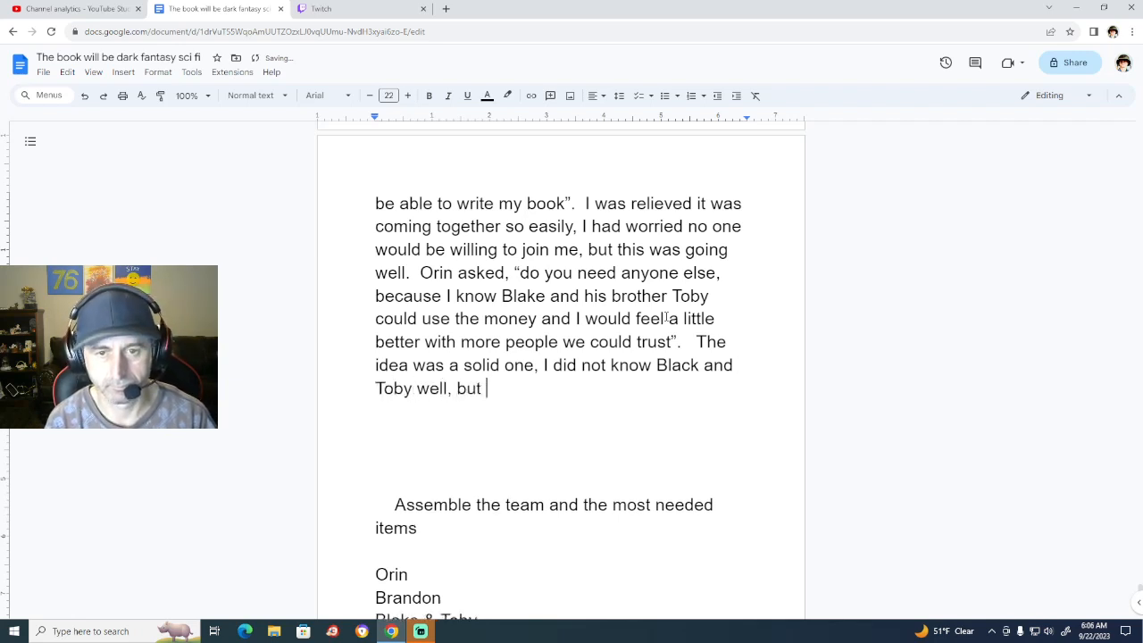
{"action": "type", "text": "I did k"}
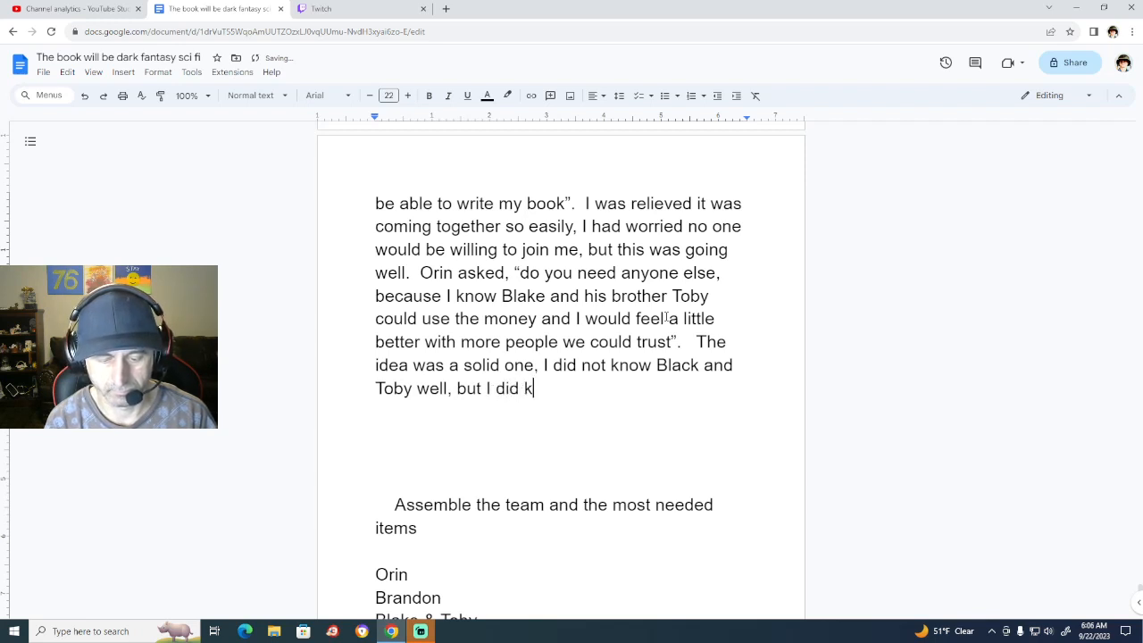
{"action": "type", "text": "now them and"}
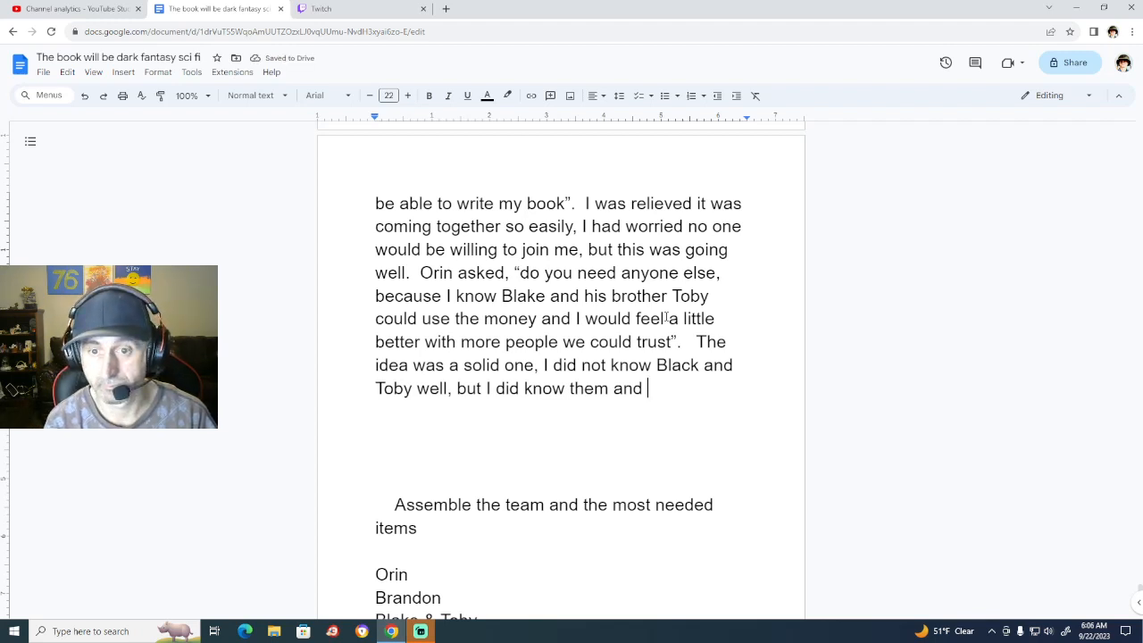
{"action": "type", "text": "knew I"}
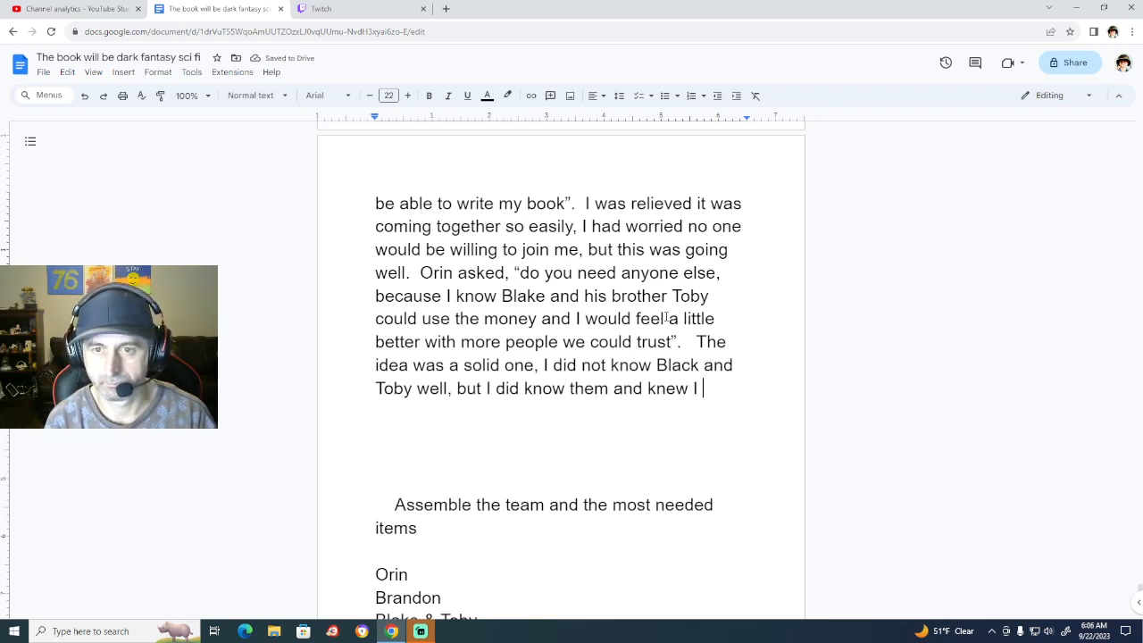
{"action": "type", "text": "t"}
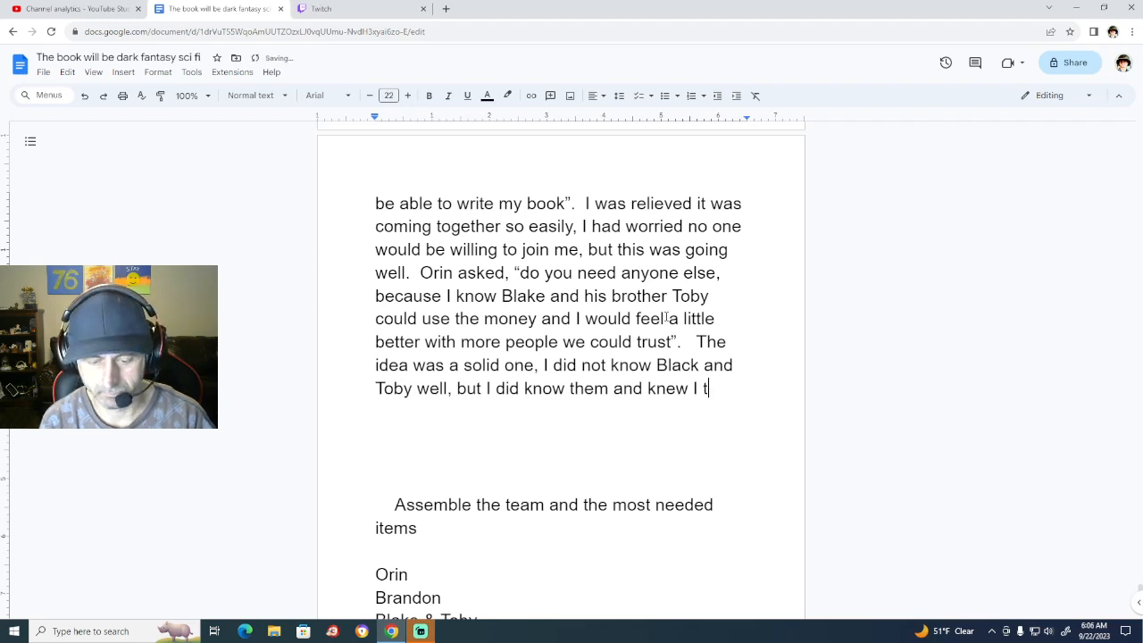
{"action": "type", "text": "rusted them"}
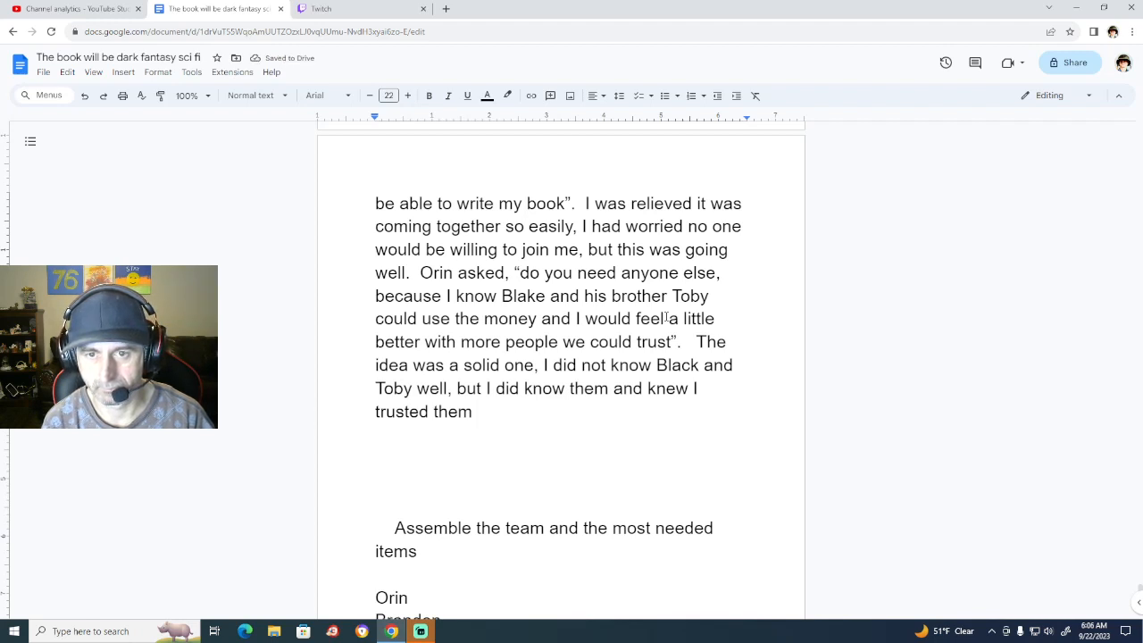
{"action": "key", "text": "BackSpace"}
{"action": "key", "text": "BackSpace"}
{"action": "key", "text": "BackSpace"}
{"action": "key", "text": "BackSpace"}
{"action": "key", "text": "BackSpace"}
{"action": "key", "text": "BackSpace"}
{"action": "key", "text": "BackSpace"}
{"action": "key", "text": "BackSpace"}
{"action": "key", "text": "BackSpace"}
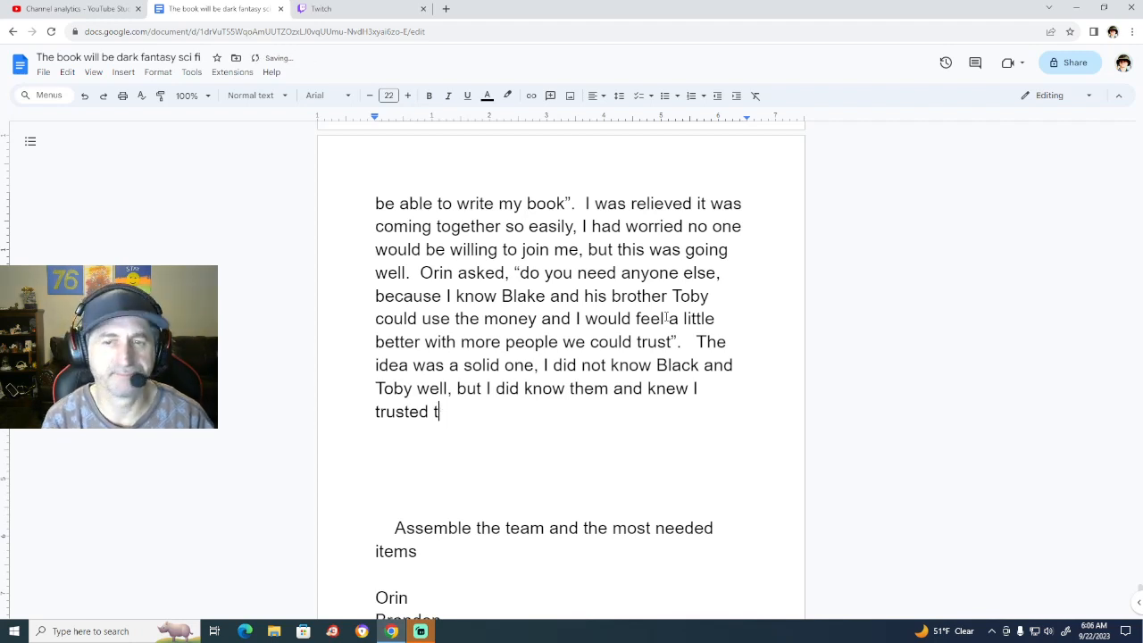
{"action": "key", "text": "BackSpace"}
{"action": "key", "text": "BackSpace"}
{"action": "key", "text": "BackSpace"}
{"action": "key", "text": "BackSpace"}
{"action": "key", "text": "BackSpace"}
{"action": "key", "text": "BackSpace"}
{"action": "key", "text": "BackSpace"}
{"action": "key", "text": "BackSpace"}
{"action": "key", "text": "BackSpace"}
{"action": "key", "text": "BackSpace"}
{"action": "key", "text": "BackSpace"}
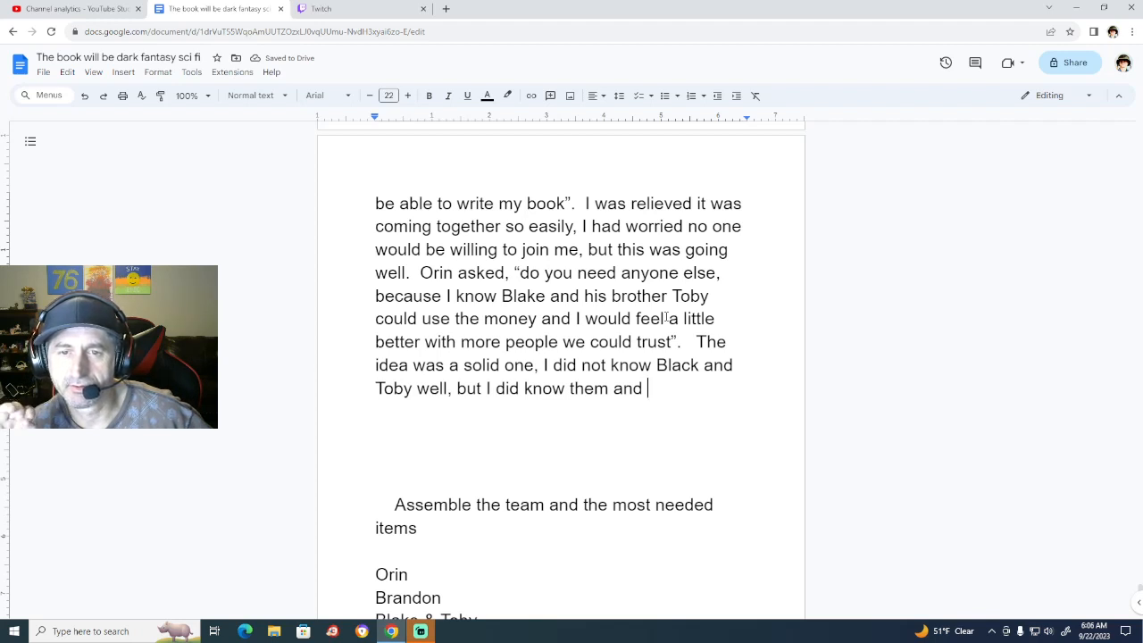
Correct "Black" to "Blake" in the narrator's sentence about not knowing the brothers well.
{"action": "key", "text": "Up"}
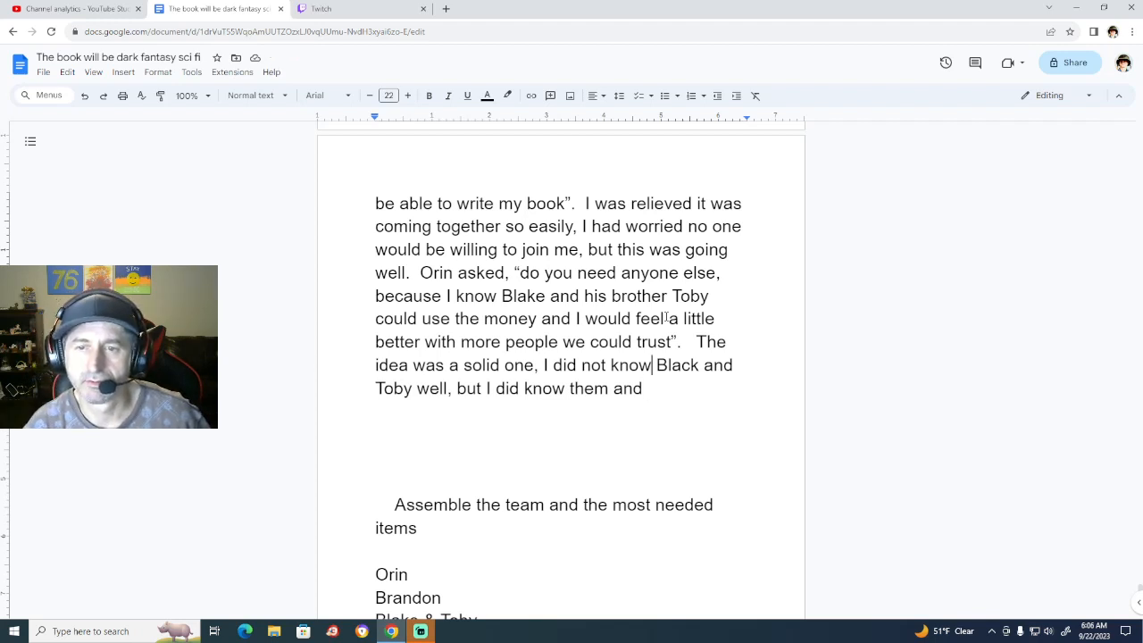
{"action": "key", "text": "Up"}
{"action": "key", "text": "Right"}
{"action": "key", "text": "Down"}
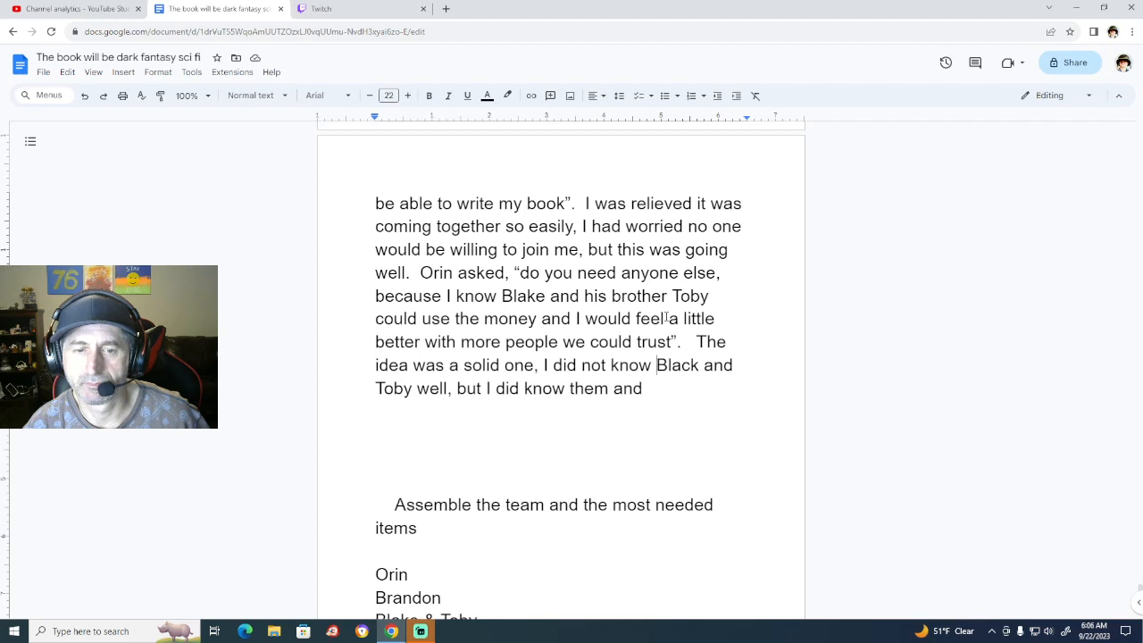
{"action": "key", "text": "Down"}
{"action": "key", "text": "Down"}
{"action": "key", "text": "Down"}
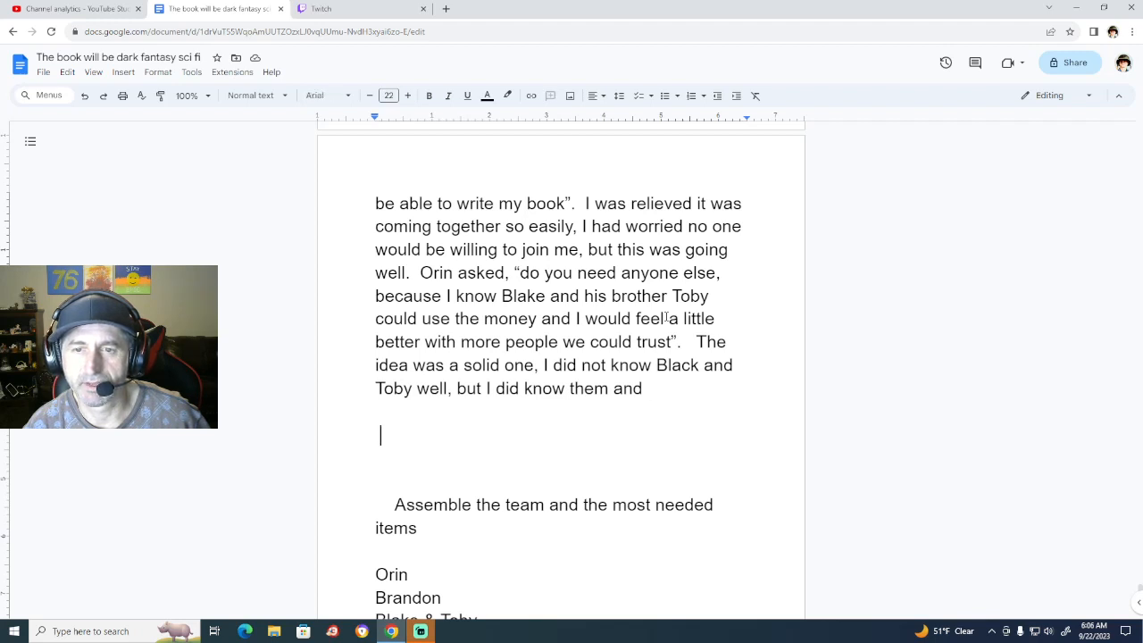
{"action": "key", "text": "Up"}
{"action": "key", "text": "Up"}
{"action": "key", "text": "Up"}
{"action": "key", "text": "Right"}
{"action": "key", "text": "Right"}
{"action": "key", "text": "Right"}
{"action": "key", "text": "Right"}
{"action": "key", "text": "Right"}
{"action": "key", "text": "Right"}
{"action": "key", "text": "Right"}
{"action": "key", "text": "Right"}
{"action": "key", "text": "Right"}
{"action": "key", "text": "Right"}
{"action": "key", "text": "Right"}
{"action": "key", "text": "Right"}
{"action": "key", "text": "Right"}
{"action": "key", "text": "Right"}
{"action": "key", "text": "Right"}
{"action": "key", "text": "Right"}
{"action": "key", "text": "Right"}
{"action": "key", "text": "Right"}
{"action": "key", "text": "Right"}
{"action": "key", "text": "Right"}
{"action": "key", "text": "Right"}
{"action": "key", "text": "Right"}
{"action": "key", "text": "Right"}
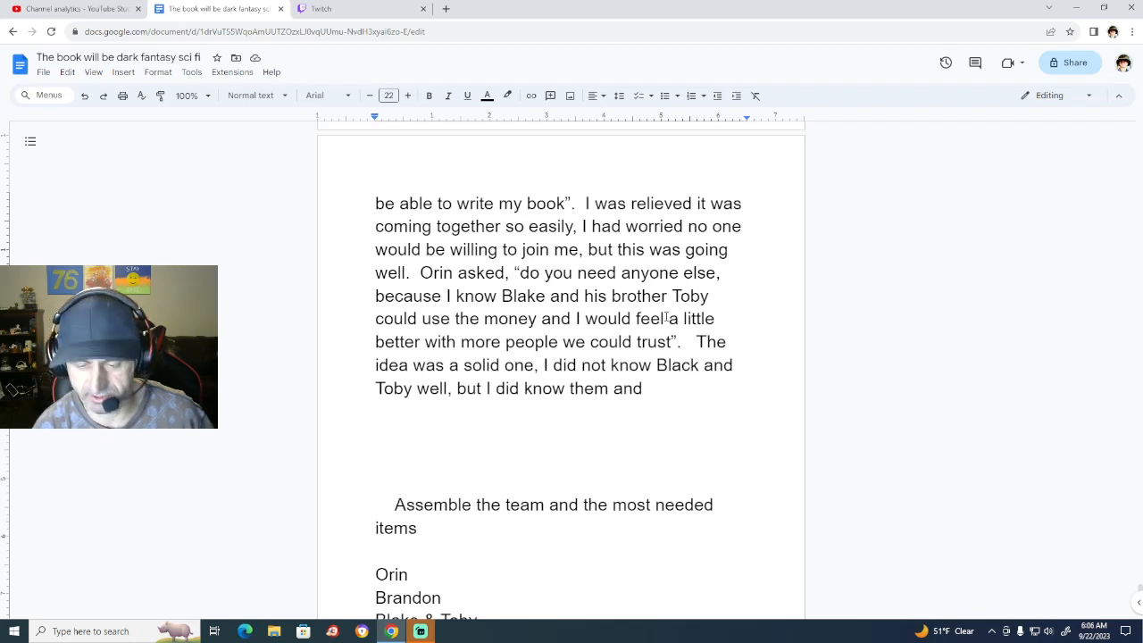
{"action": "key", "text": "BackSpace"}
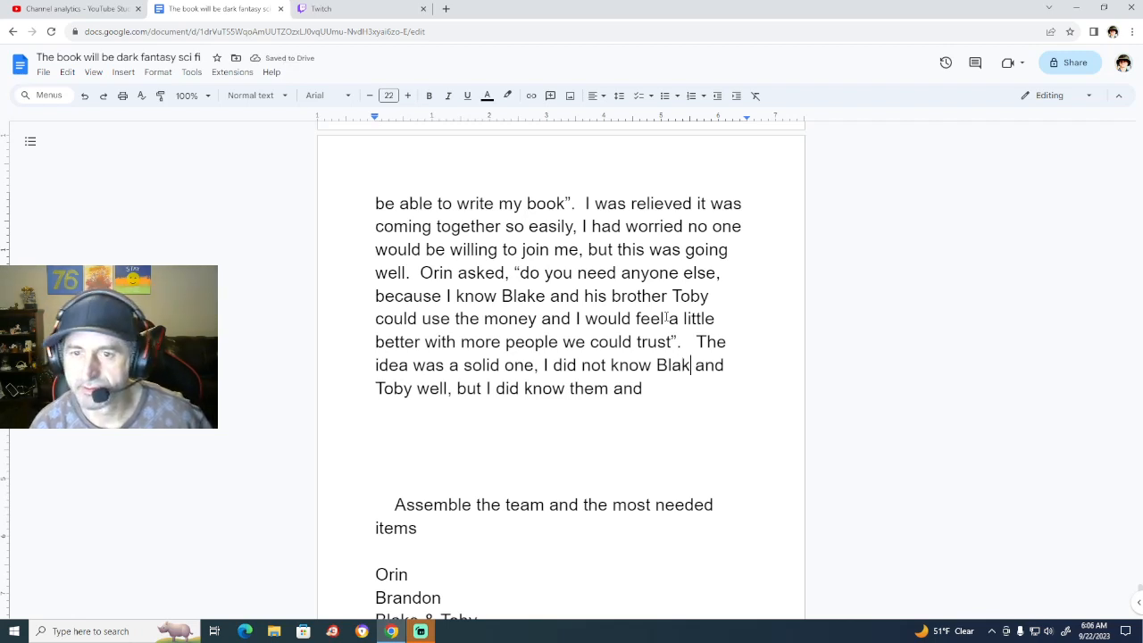
{"action": "type", "text": "e"}
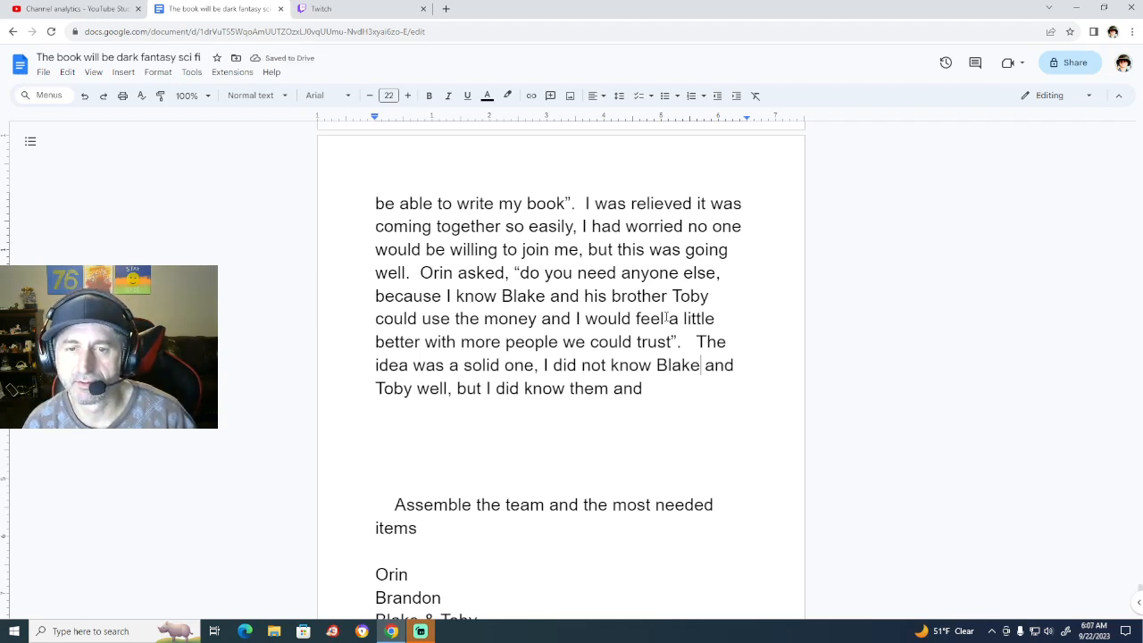
Continue the unfinished sentence after "I did know them and" with "they were not only smart overall, but".
{"action": "key", "text": "Down"}
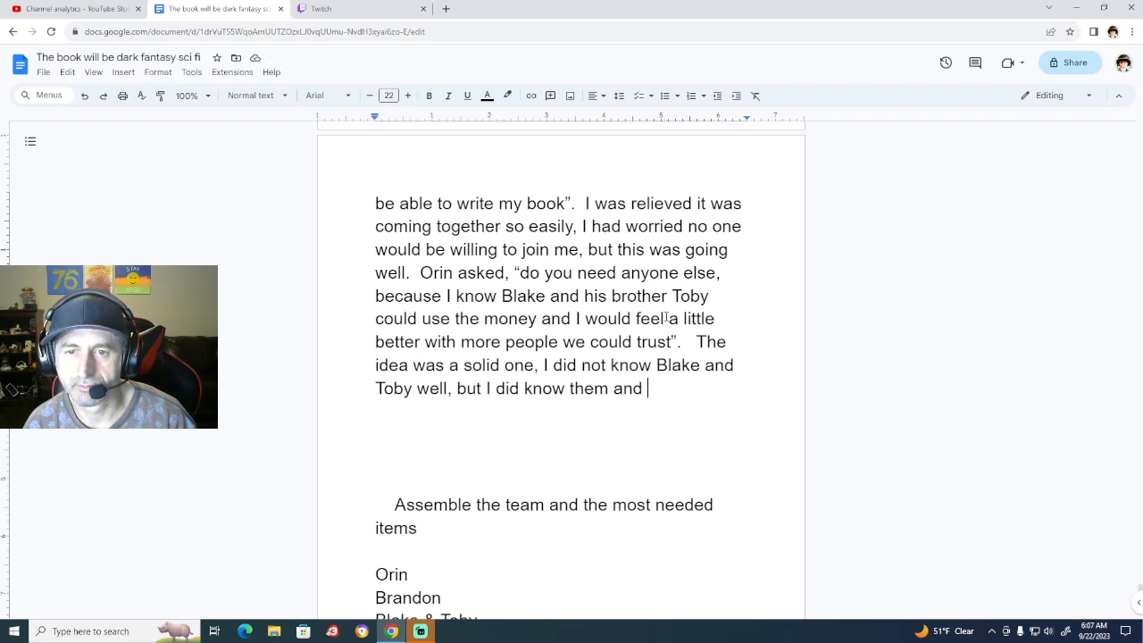
{"action": "type", "text": "they"}
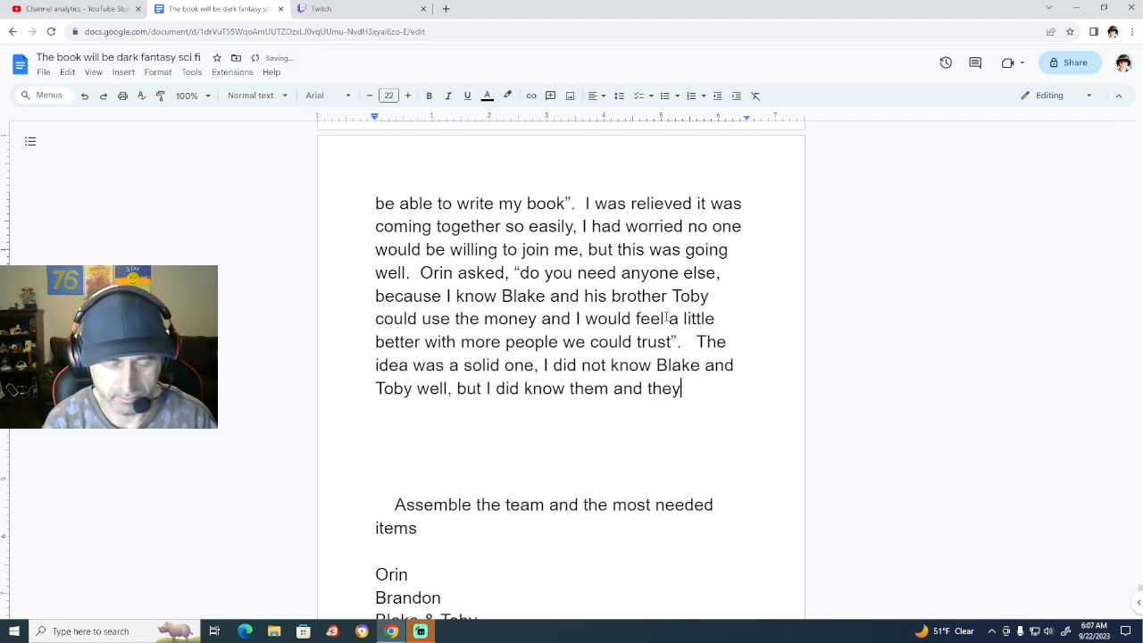
{"action": "type", "text": " were "}
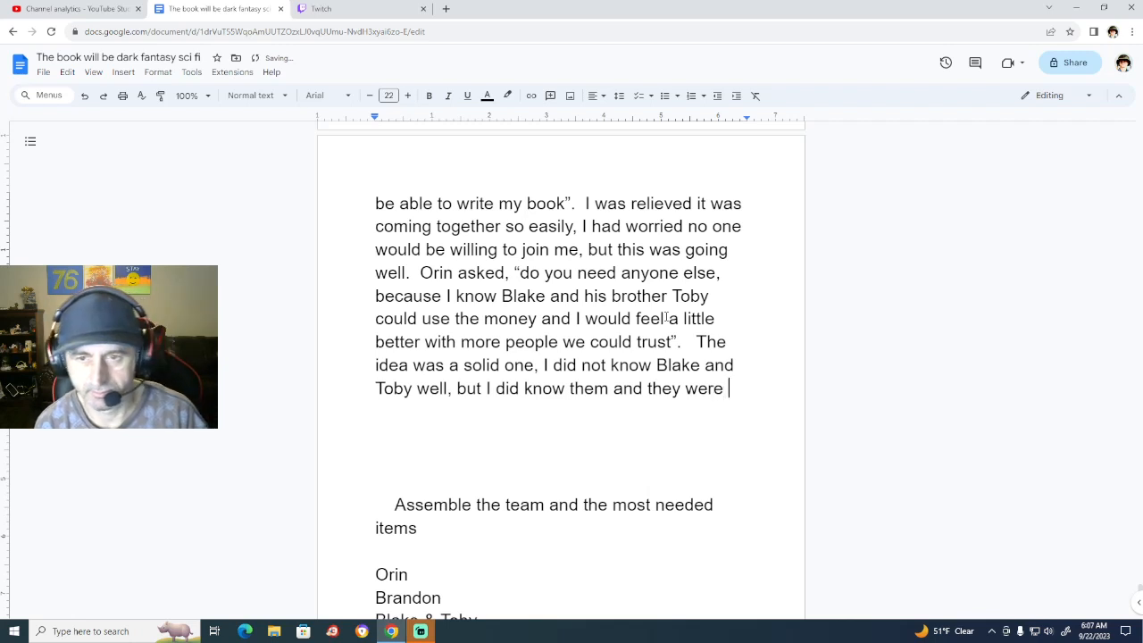
{"action": "type", "text": "not only "}
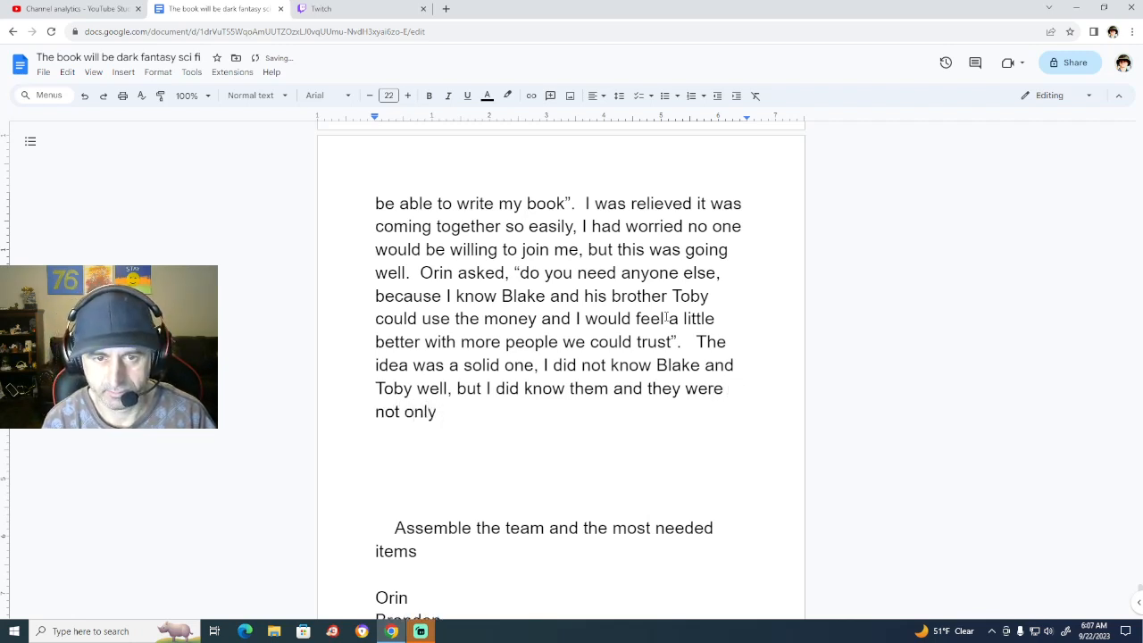
{"action": "type", "text": "s"}
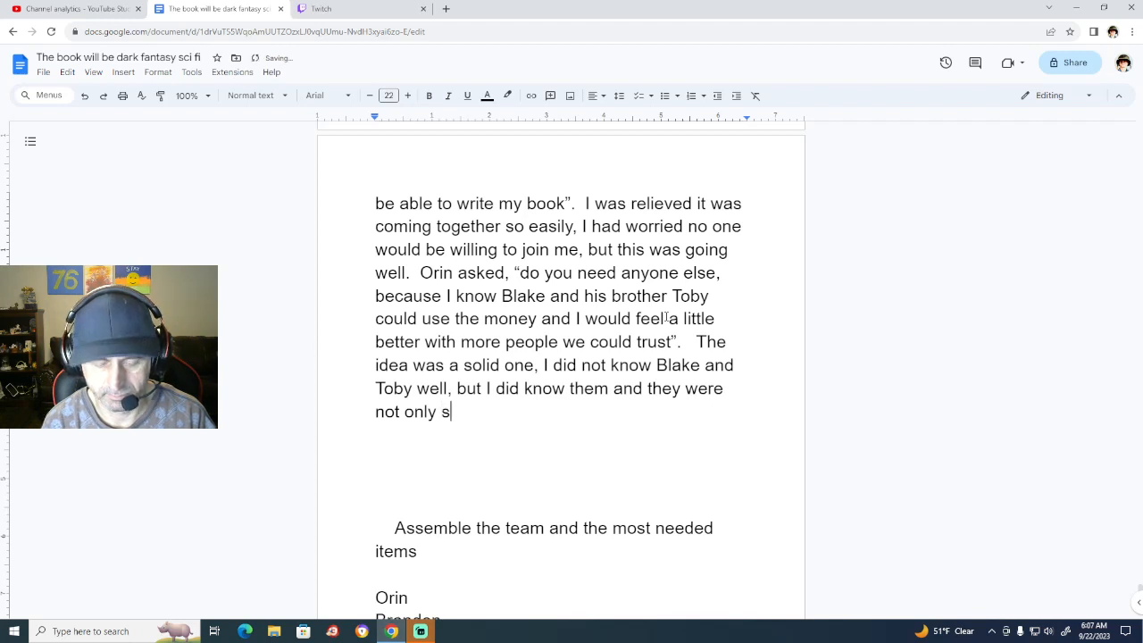
{"action": "type", "text": "mart overa"}
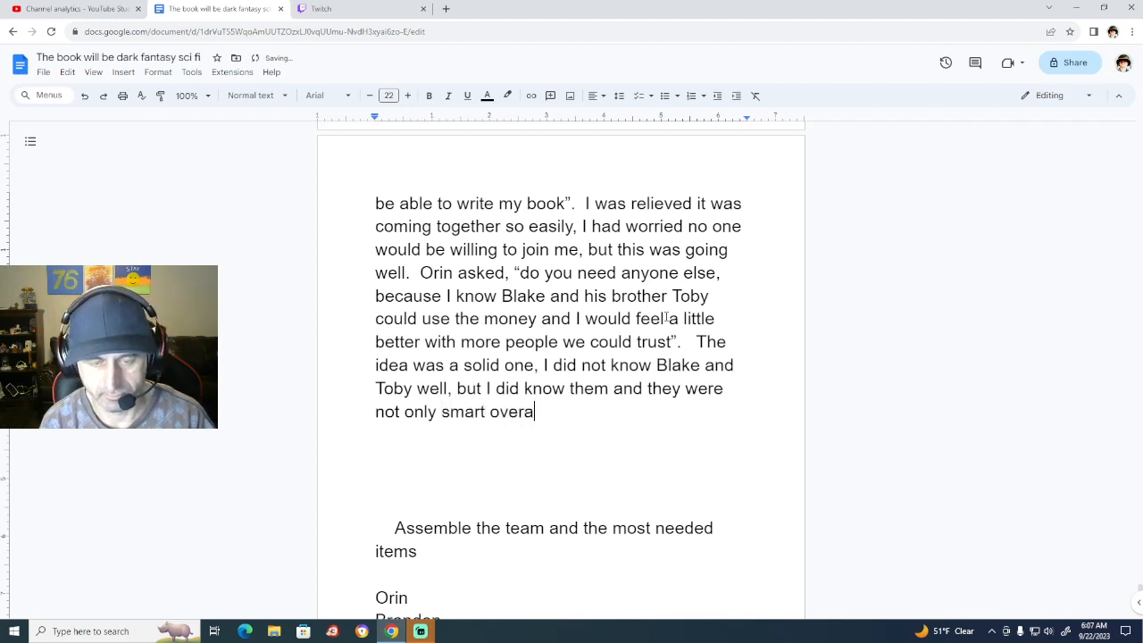
{"action": "type", "text": "ll, but "}
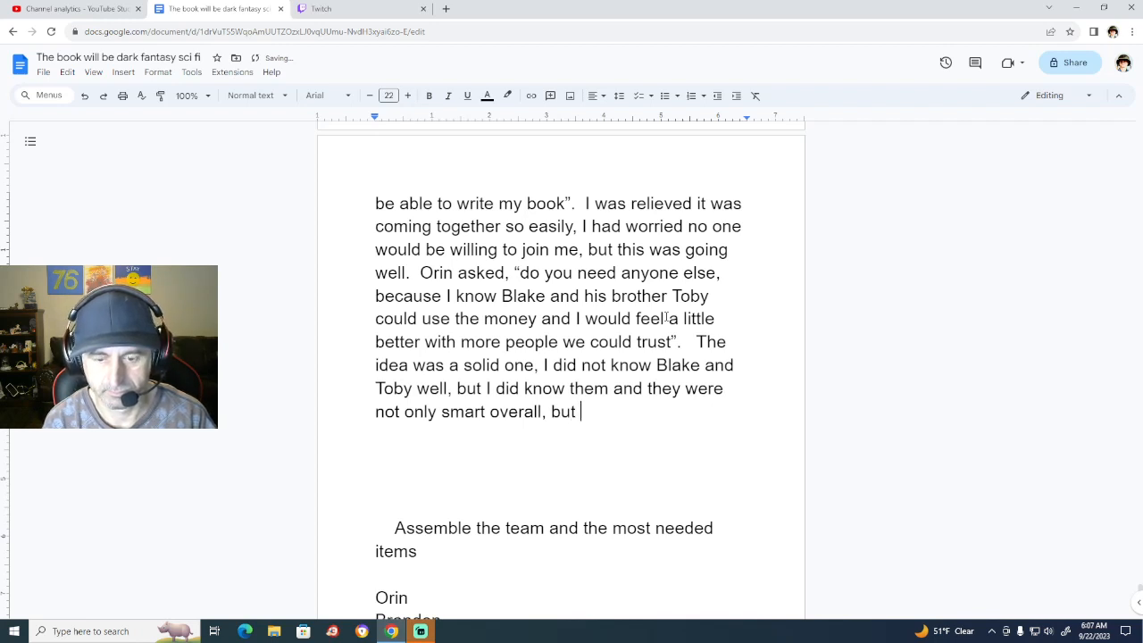
Add "known to be trustworthy" to the narrator's sentence, using the suggested spelling for the last word.
{"action": "type", "text": "know"}
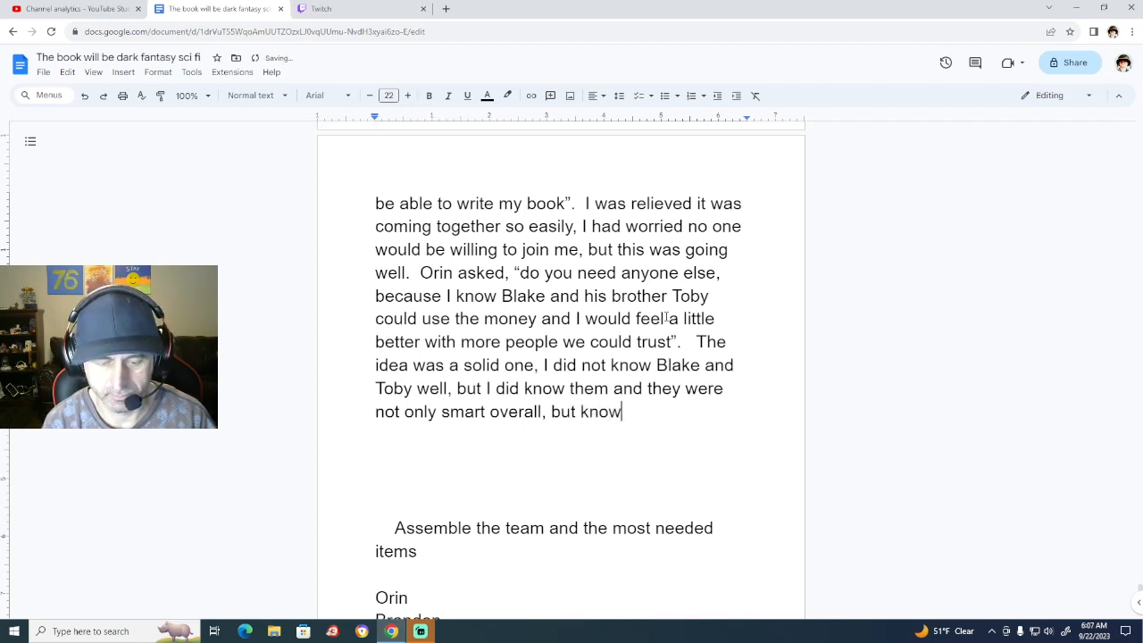
{"action": "type", "text": "n to be tr"}
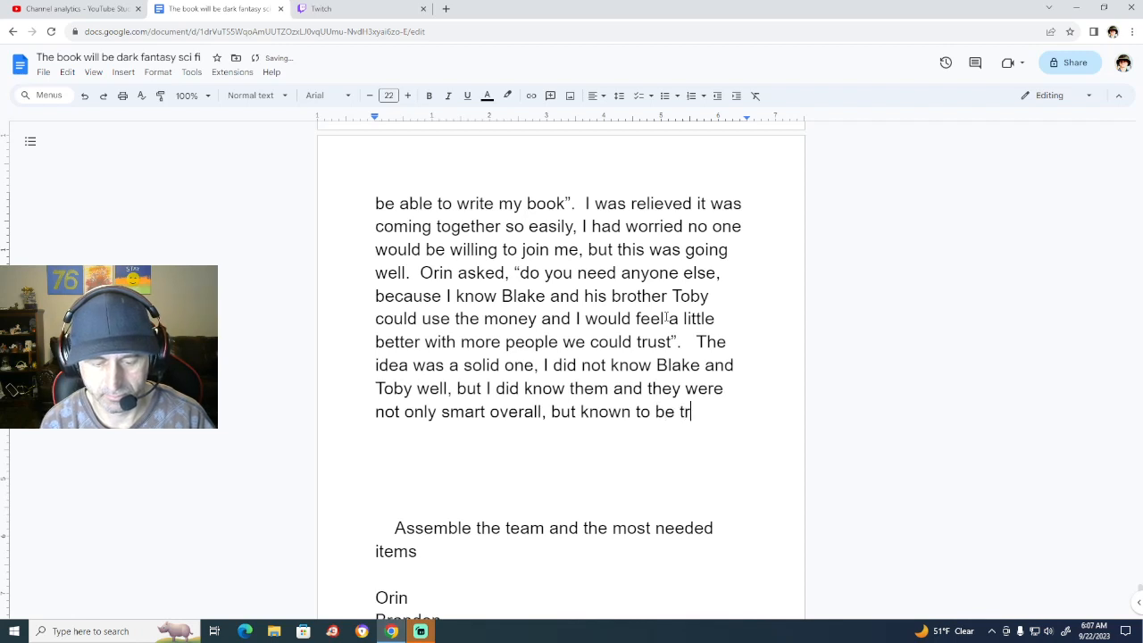
{"action": "type", "text": "ustworth"}
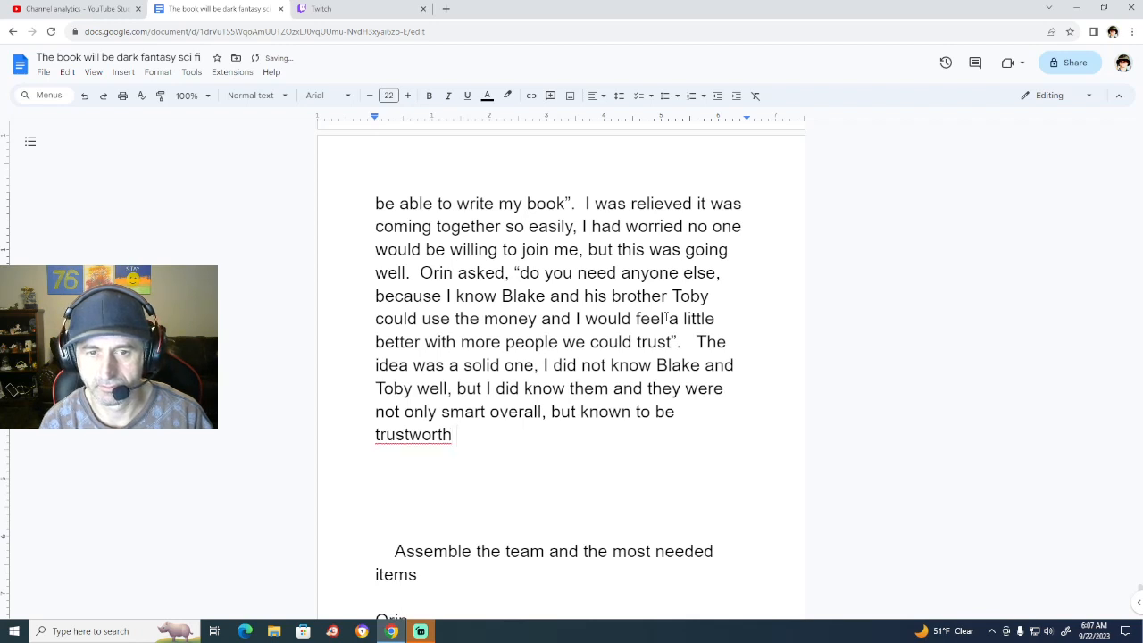
{"action": "right_click", "coordinate": [442, 436]}
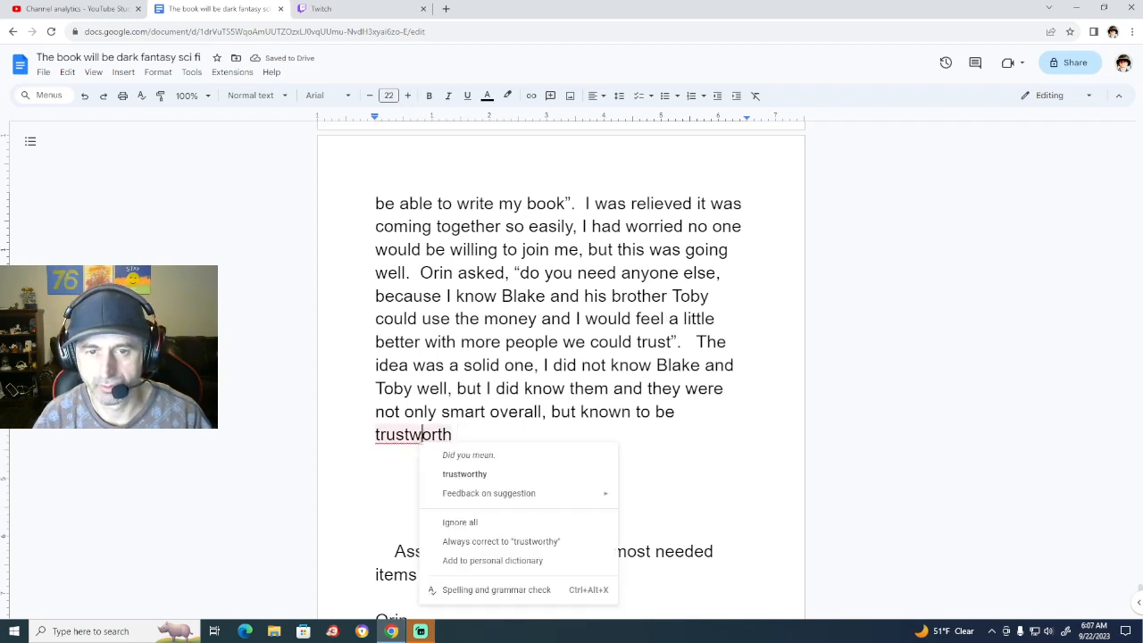
{"action": "left_click", "coordinate": [465, 476]}
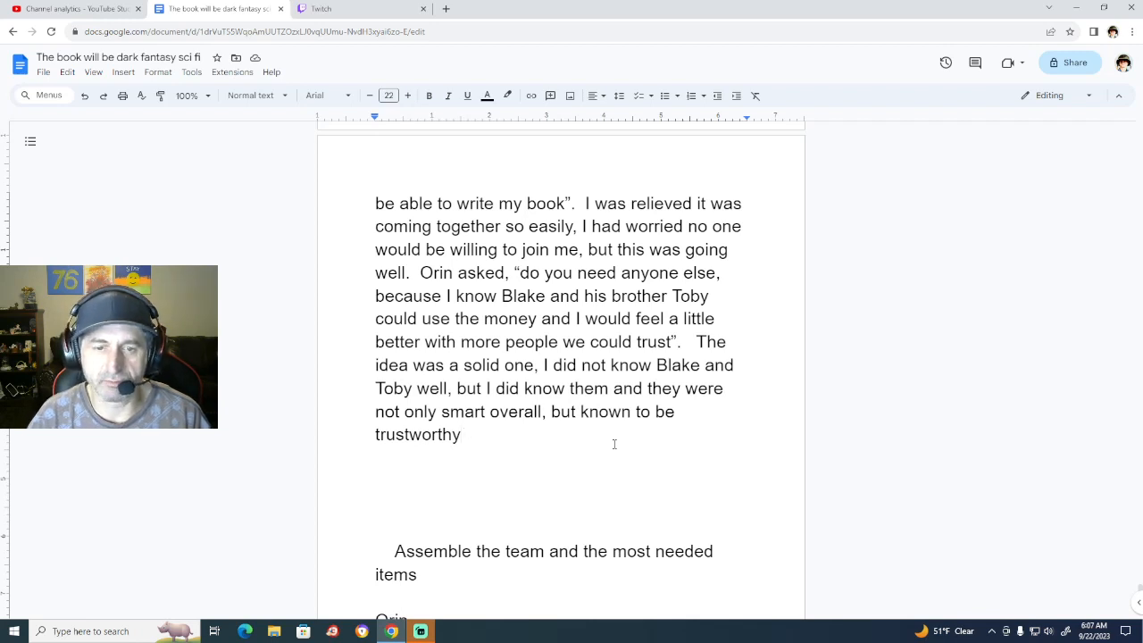
End the sentence after "trustworthy" and begin the narrator's reply to Orin: I said, “Yah see if they want to come too.
{"action": "scroll", "coordinate": [608, 480], "scroll_direction": "up", "scroll_amount": 1}
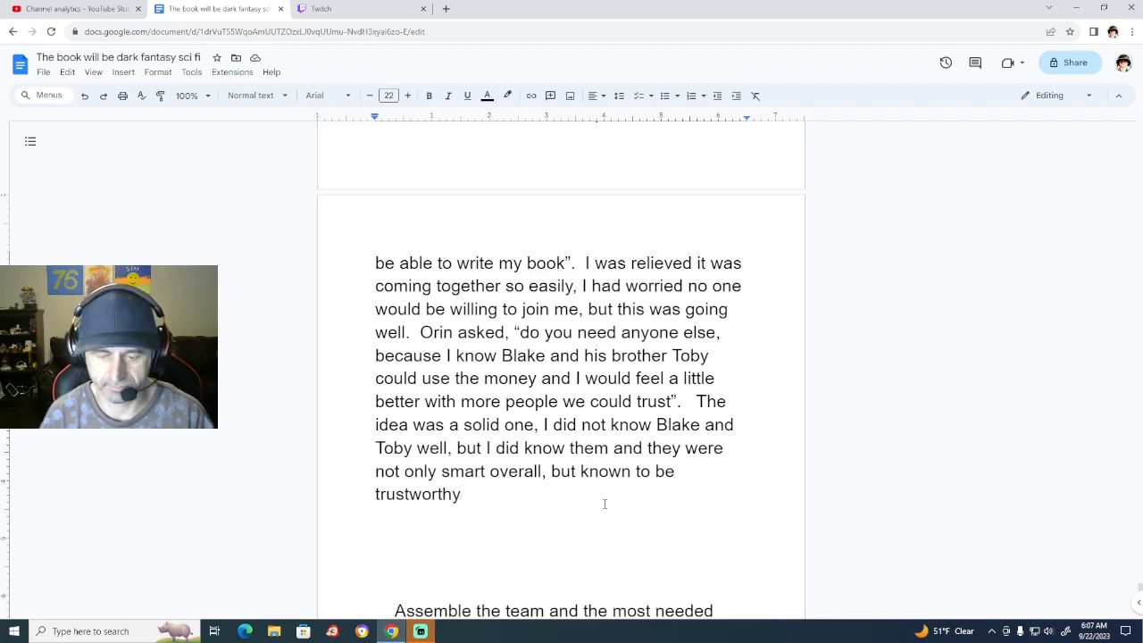
{"action": "type", "text": ".  "}
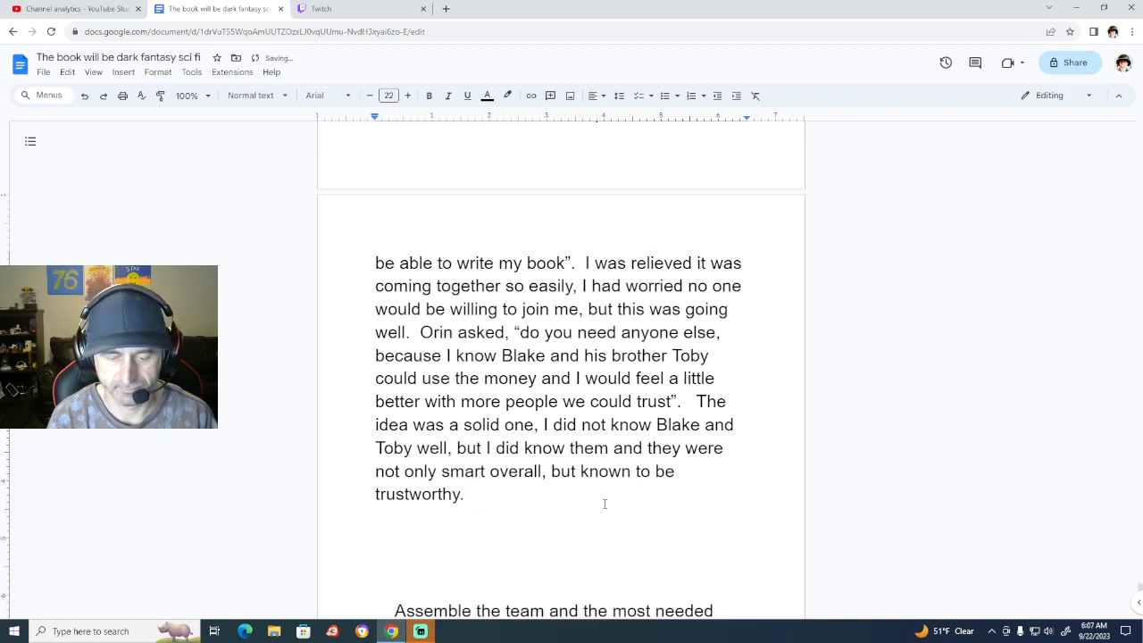
{"action": "type", "text": "I said"}
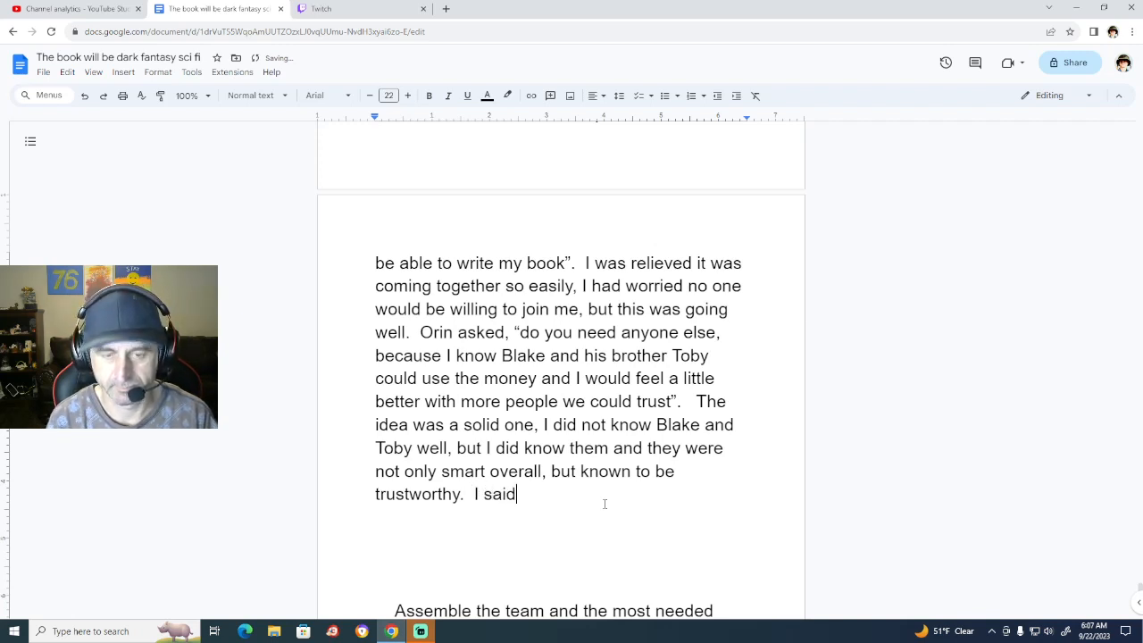
{"action": "type", "text": ", "}
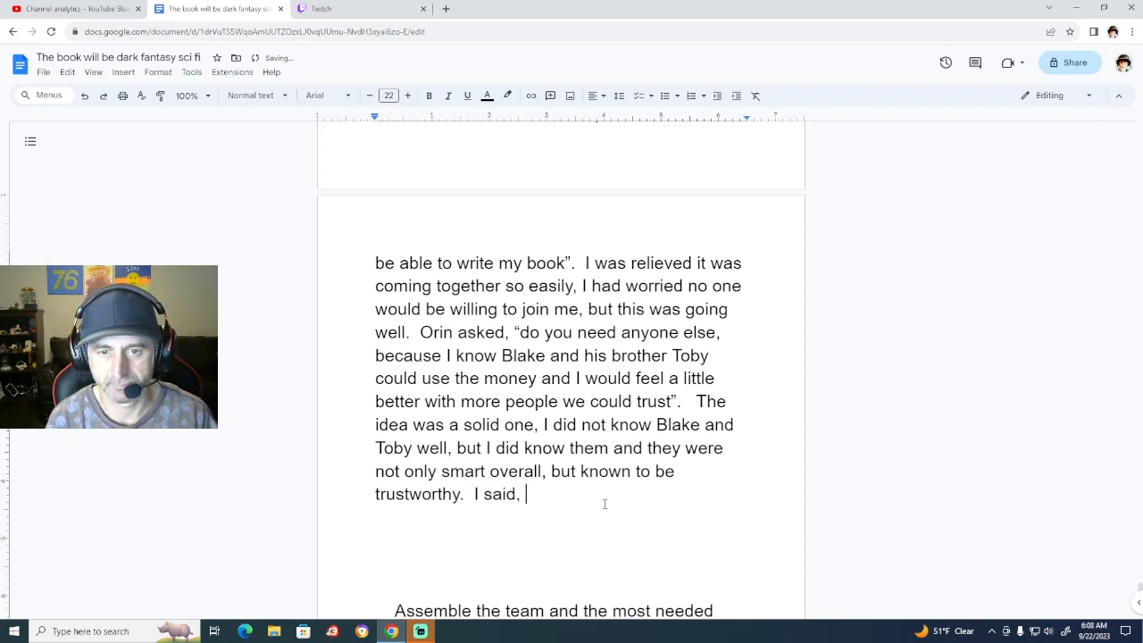
{"action": "type", "text": "\""}
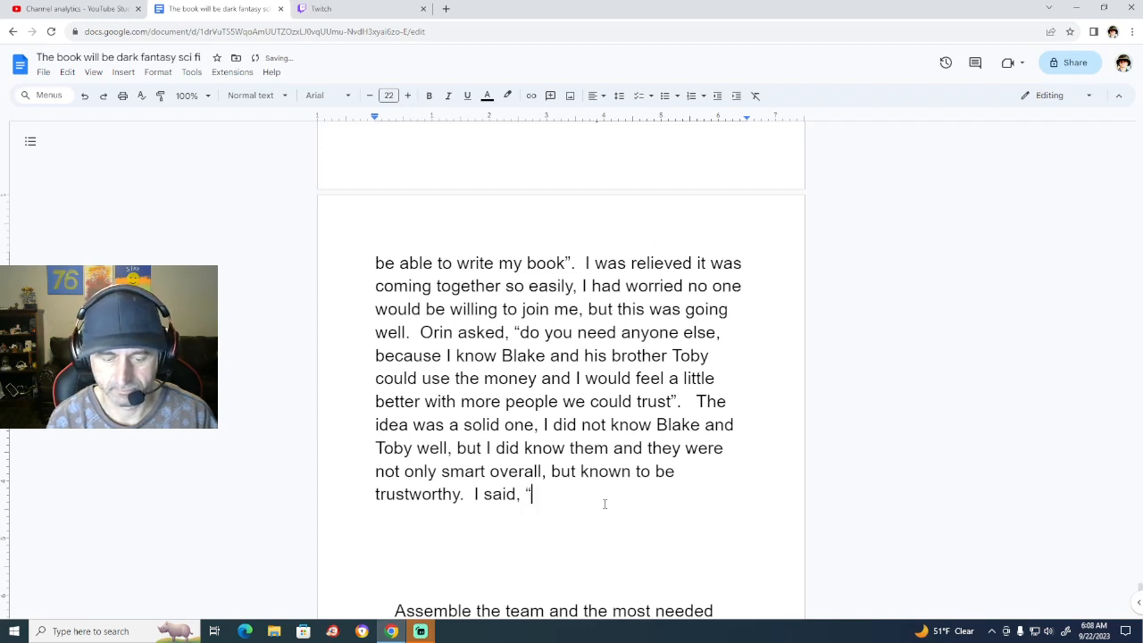
{"action": "type", "text": "Yah "}
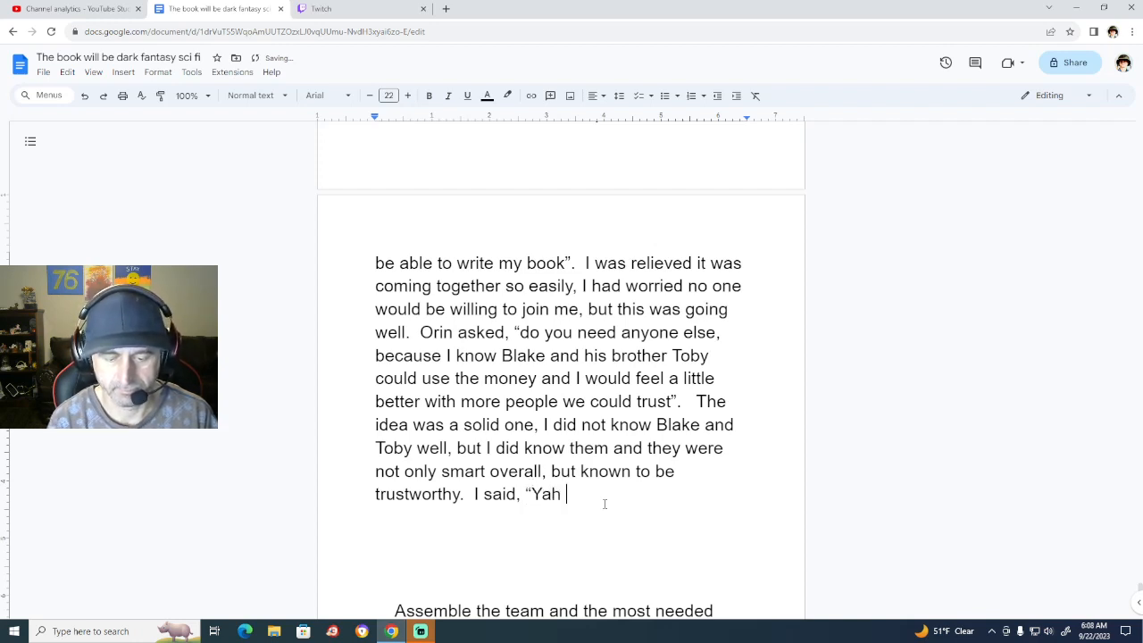
{"action": "type", "text": "p"}
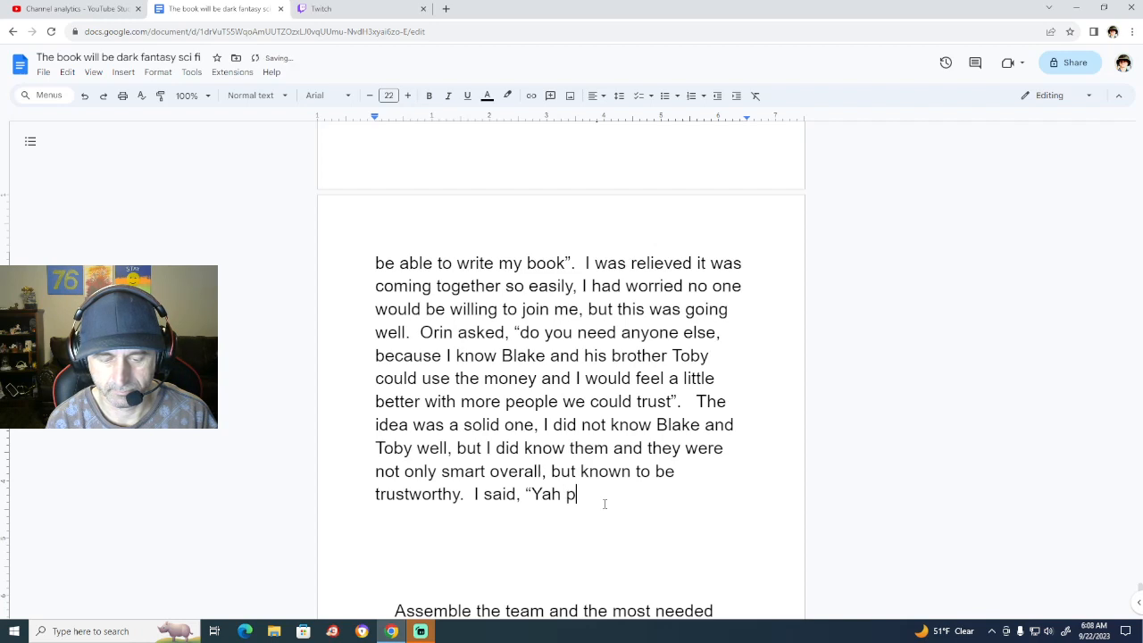
{"action": "key", "text": "BackSpace"}
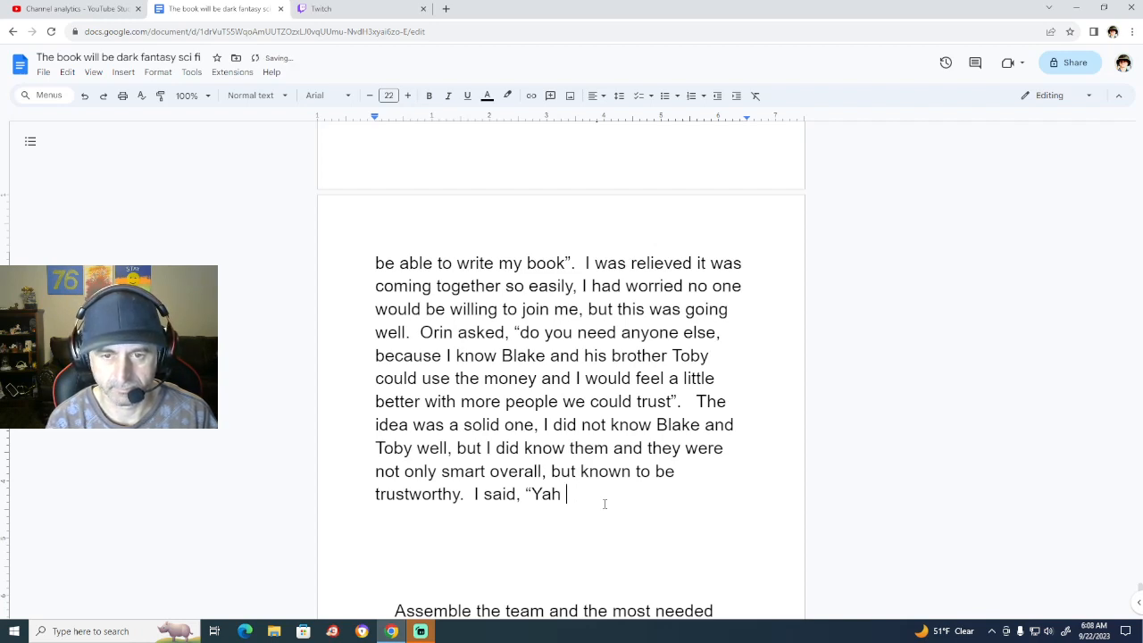
{"action": "type", "text": "see if t"}
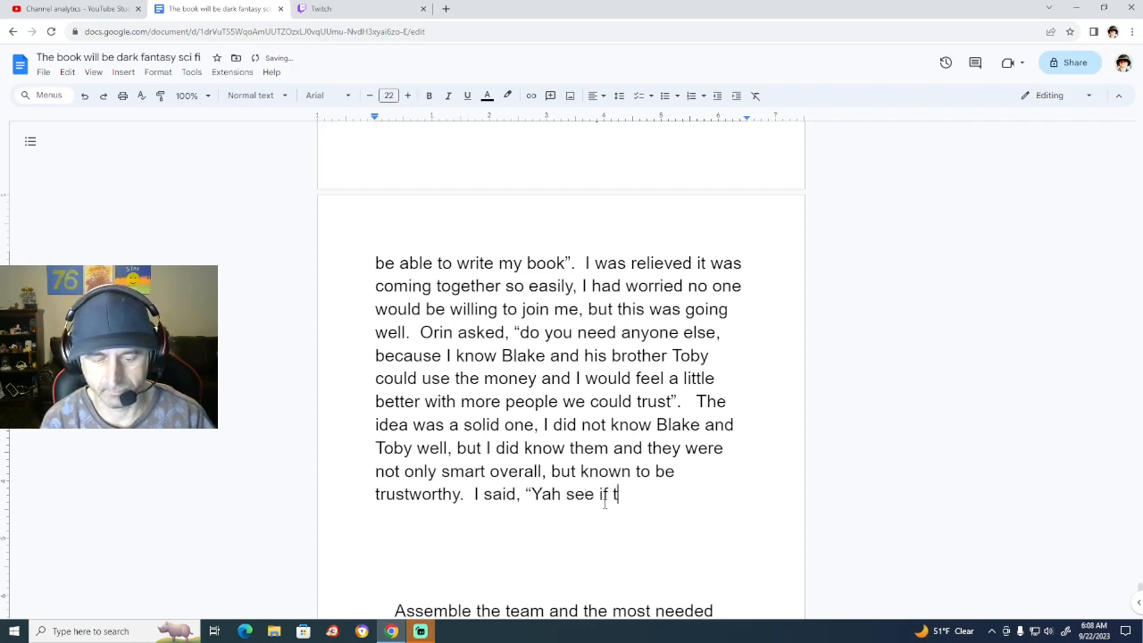
{"action": "type", "text": "hey want "}
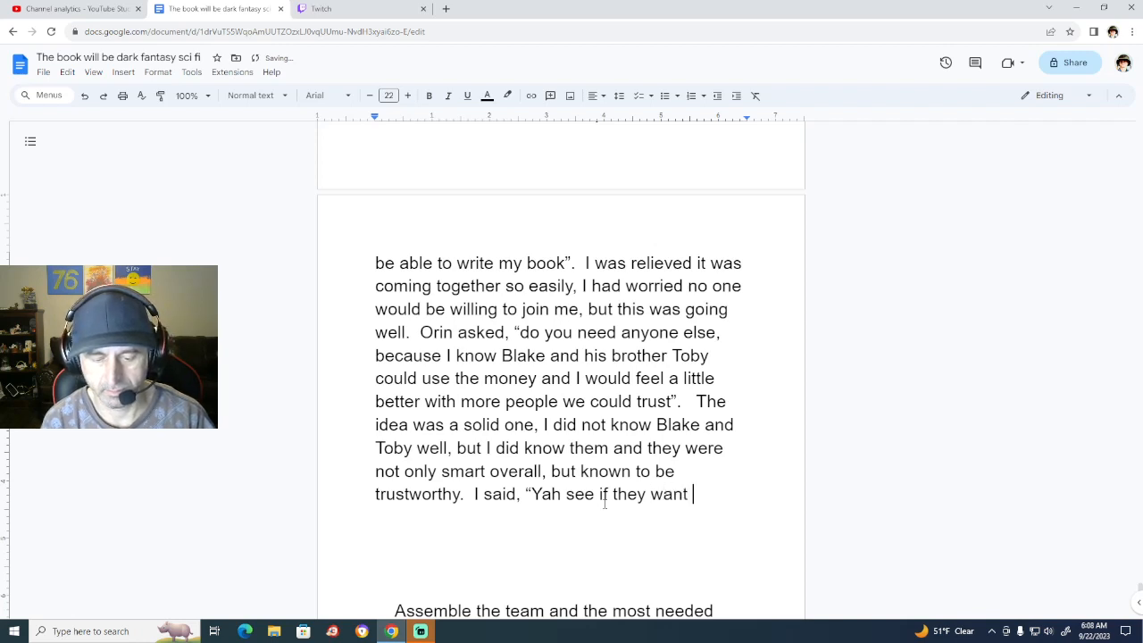
{"action": "type", "text": "to "}
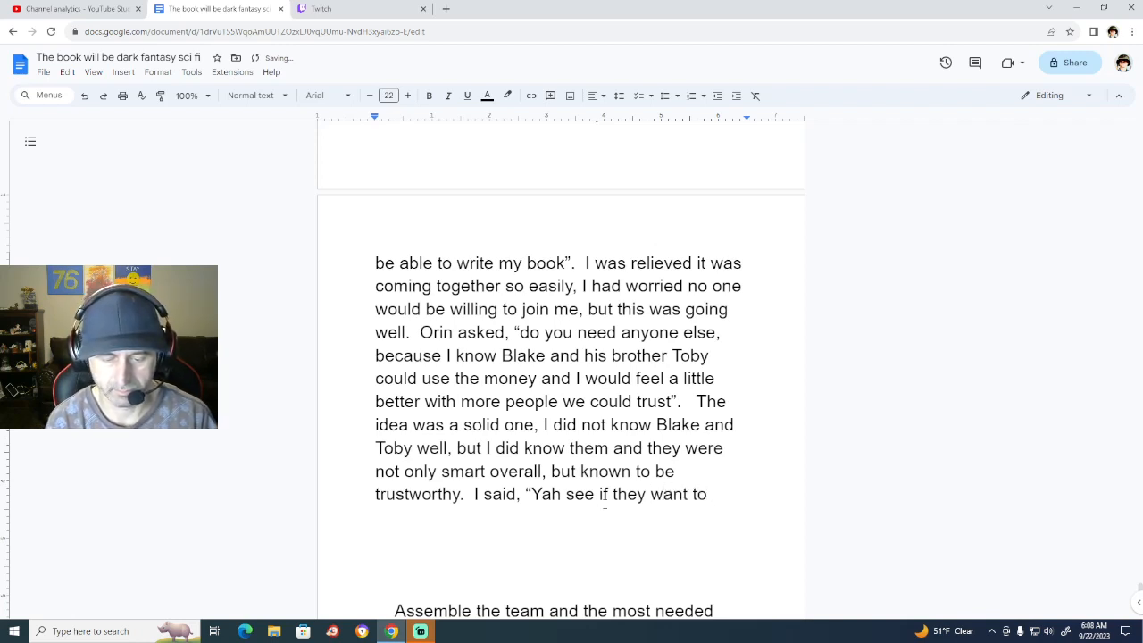
{"action": "type", "text": "come too"}
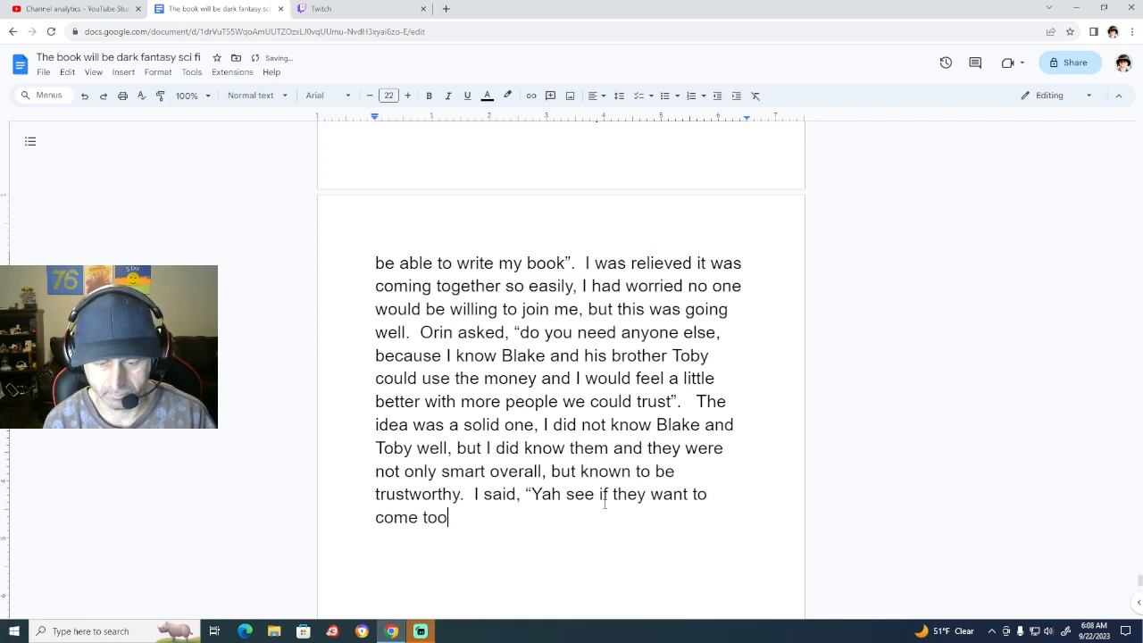
Continue the narrator's reply after "come too" with ", the more people we can trust the safer we will all be.".
{"action": "type", "text": ", the"}
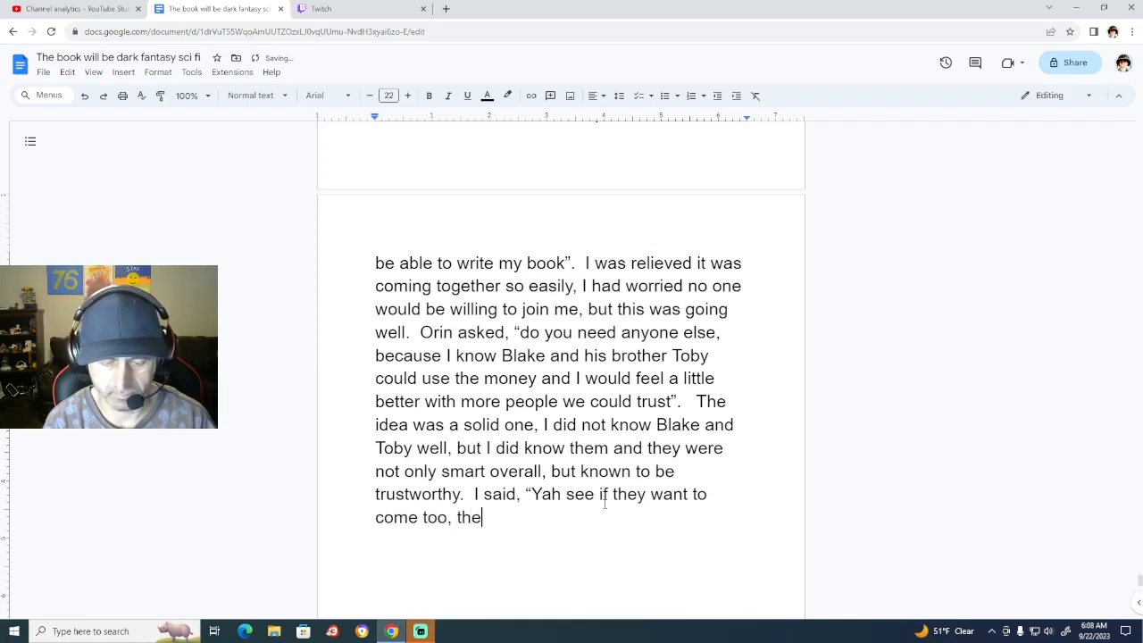
{"action": "type", "text": " more people "}
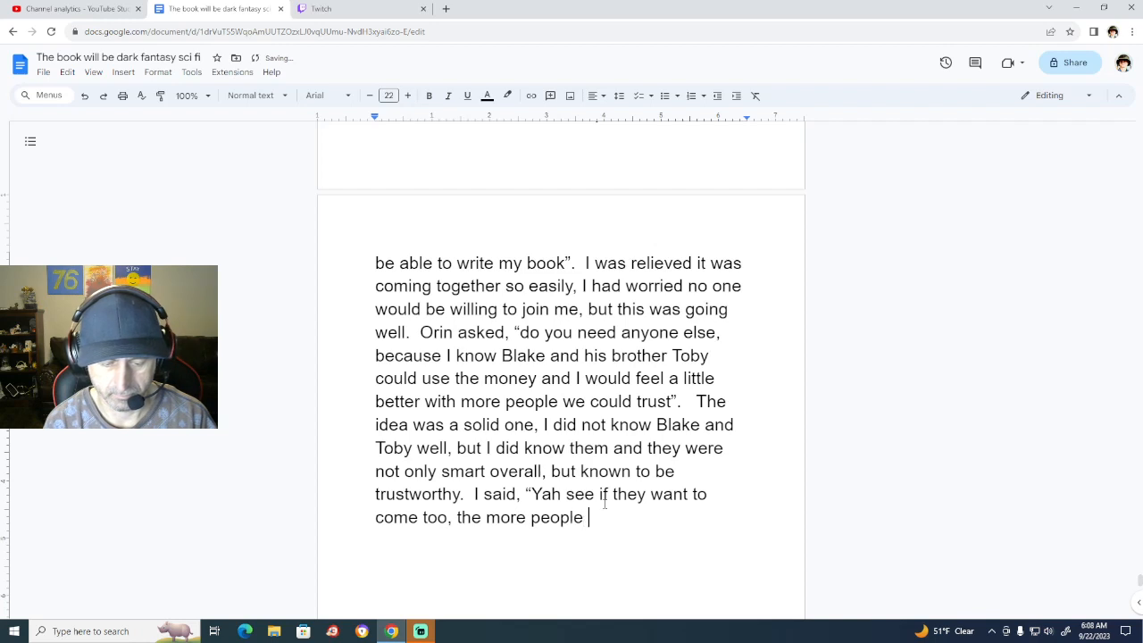
{"action": "type", "text": "we can tru"}
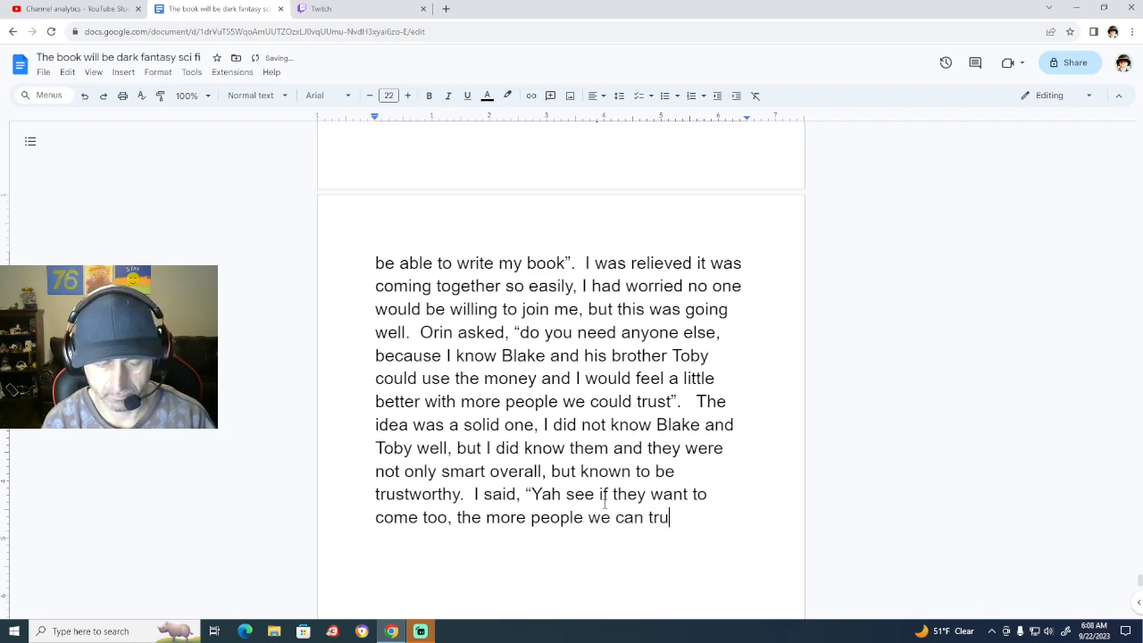
{"action": "type", "text": "st the sa"}
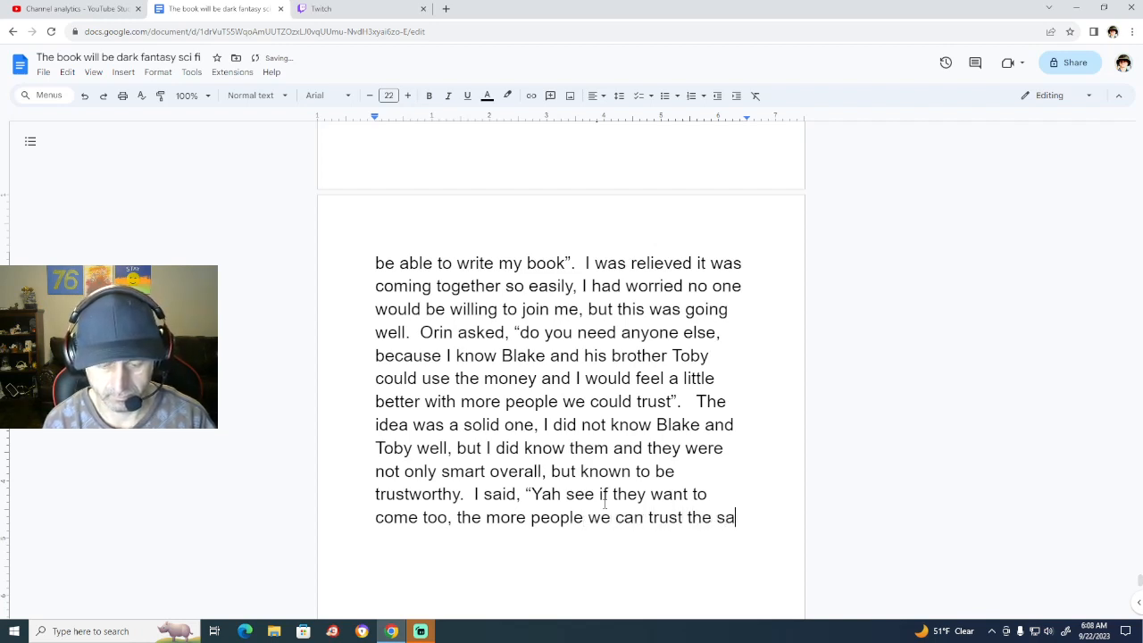
{"action": "type", "text": "fer we wi"}
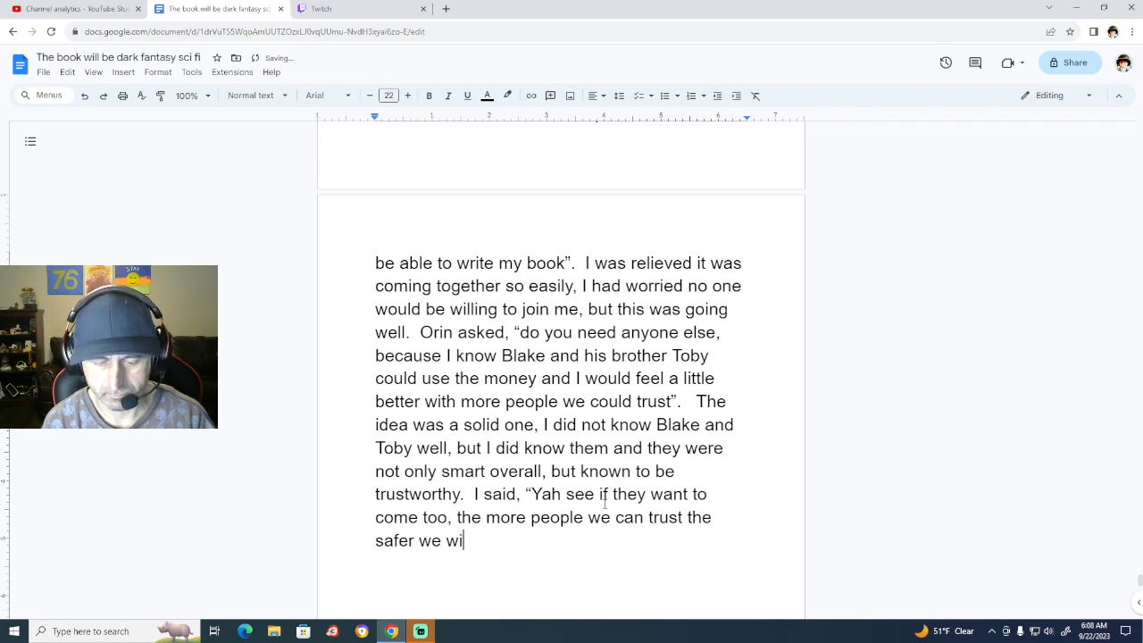
{"action": "type", "text": "ll all be"}
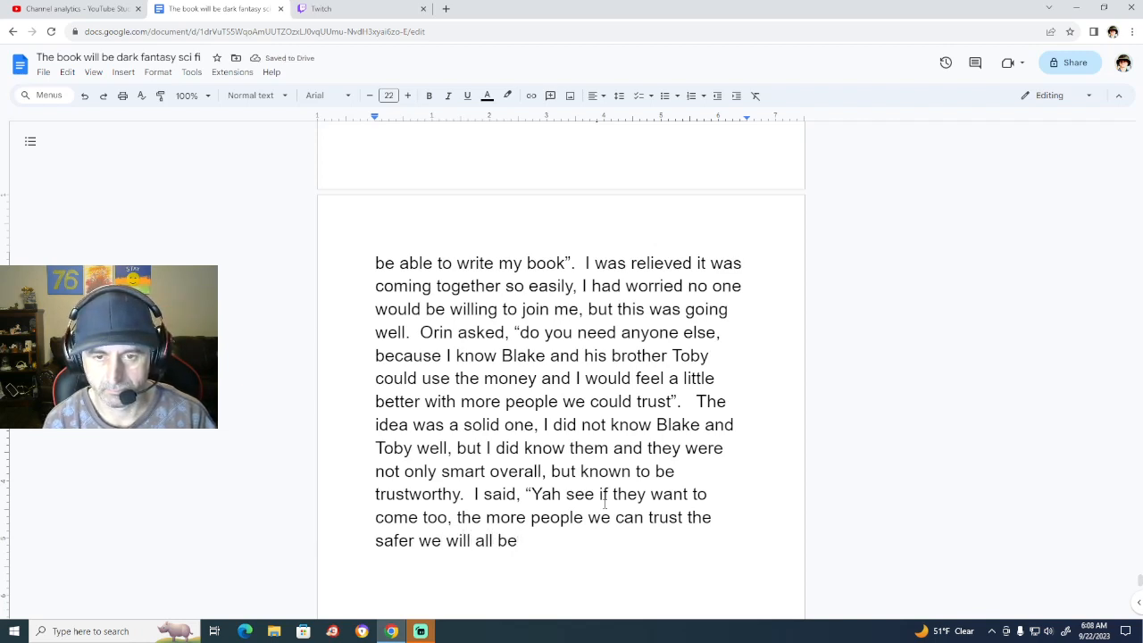
{"action": "type", "text": ".  "}
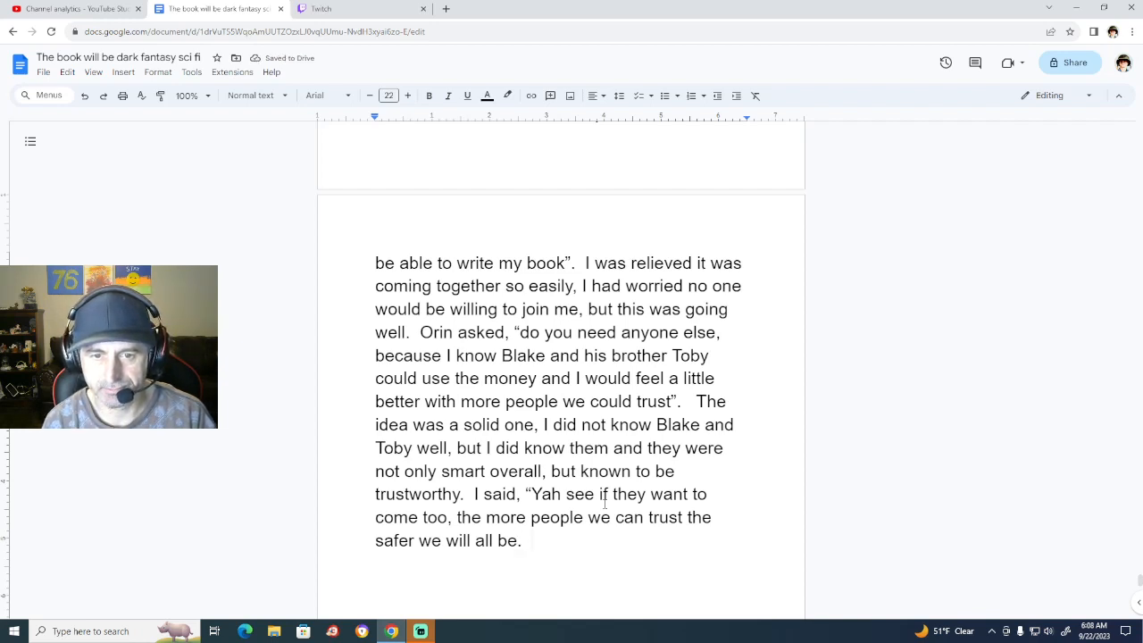
Start the next sentence of the reply with "Salvador and Trag said they would handle getting".
{"action": "type", "text": "S"}
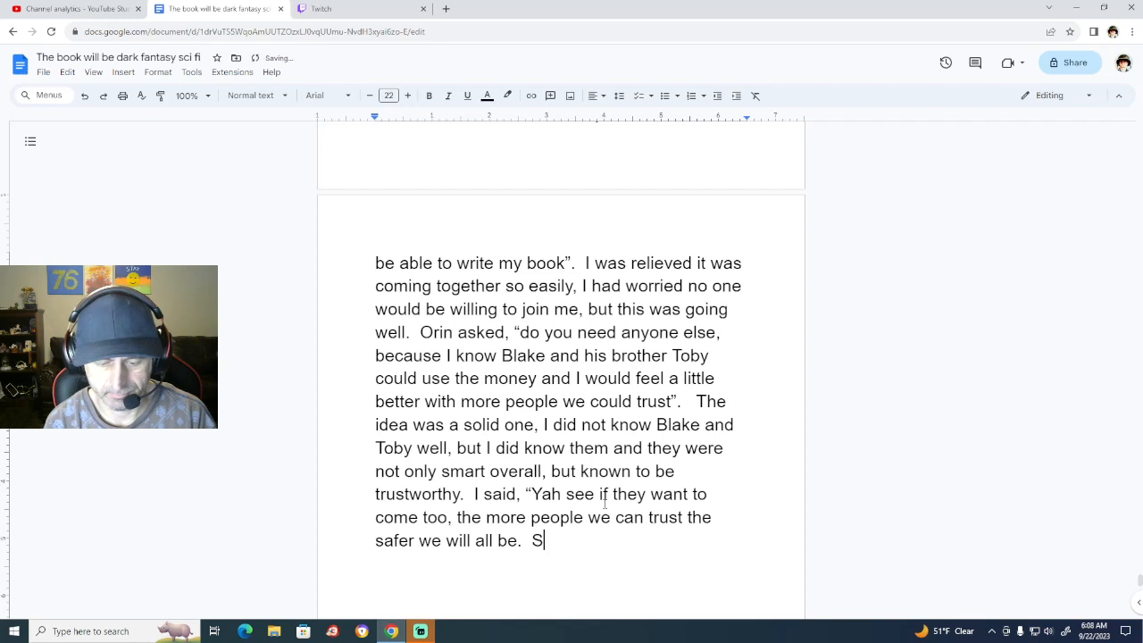
{"action": "type", "text": "alvador"}
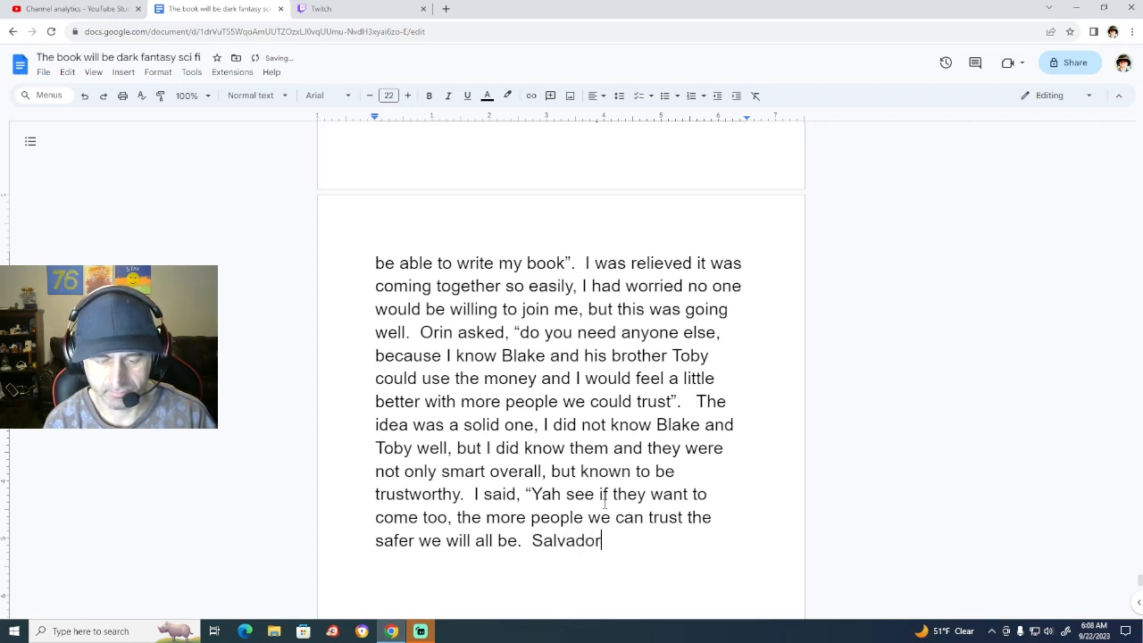
{"action": "type", "text": " and Tr"}
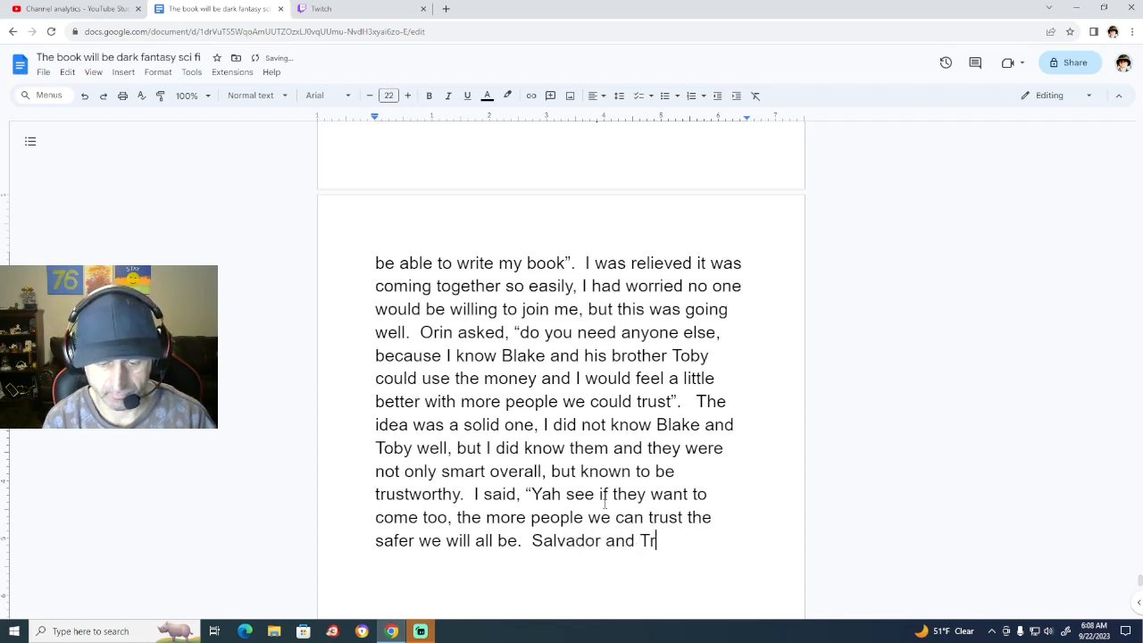
{"action": "type", "text": "ag sai"}
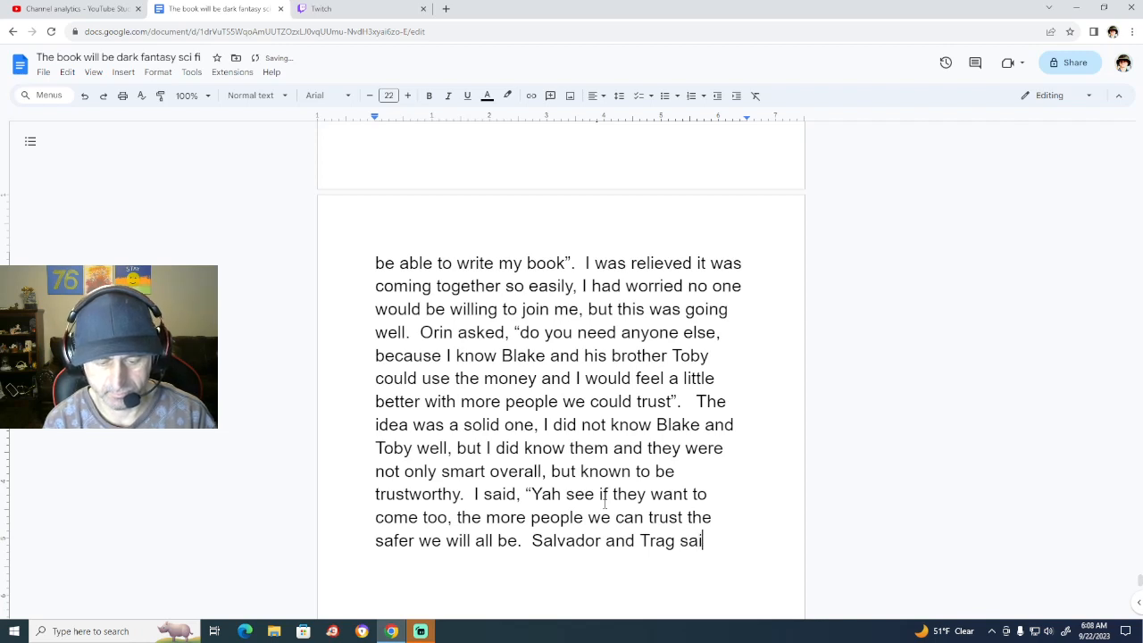
{"action": "type", "text": "d they "}
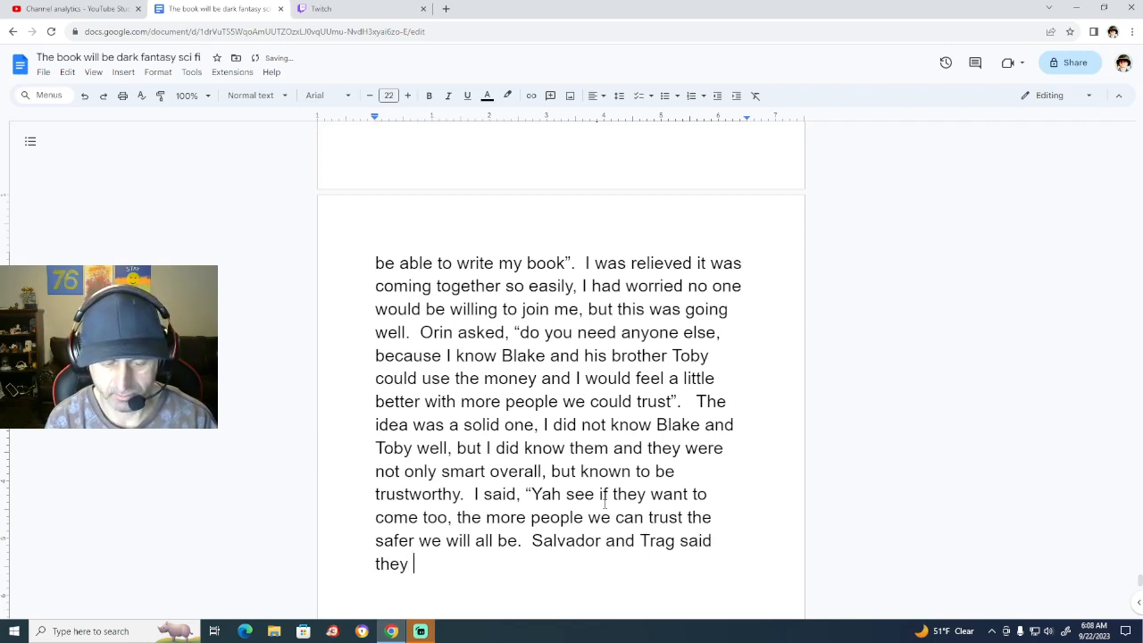
{"action": "type", "text": "would ha"}
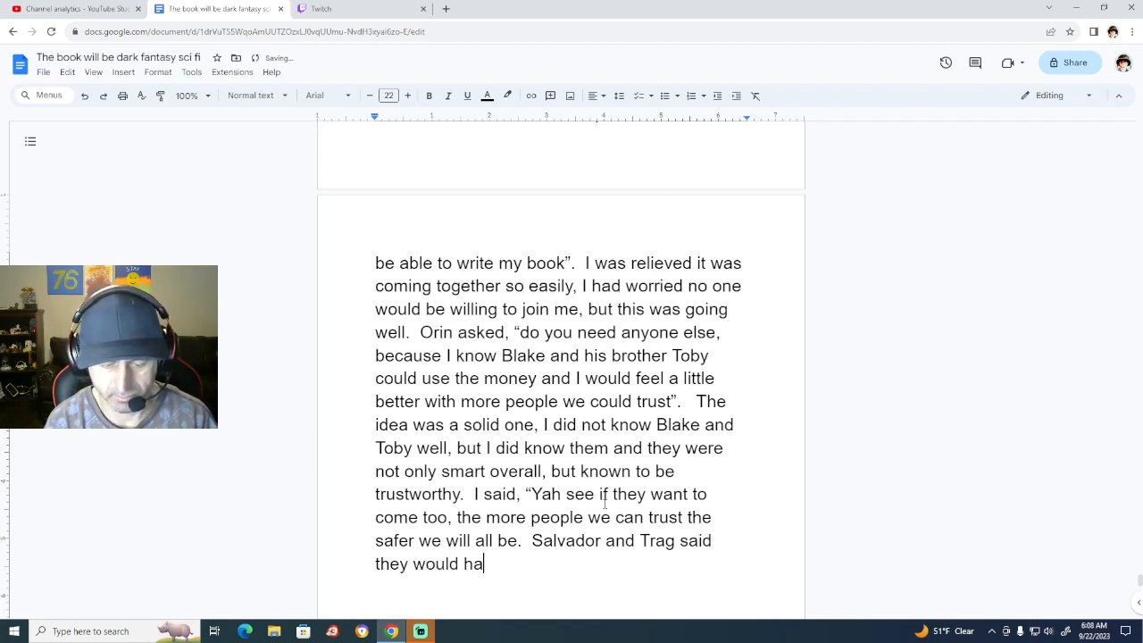
{"action": "type", "text": "ndle g"}
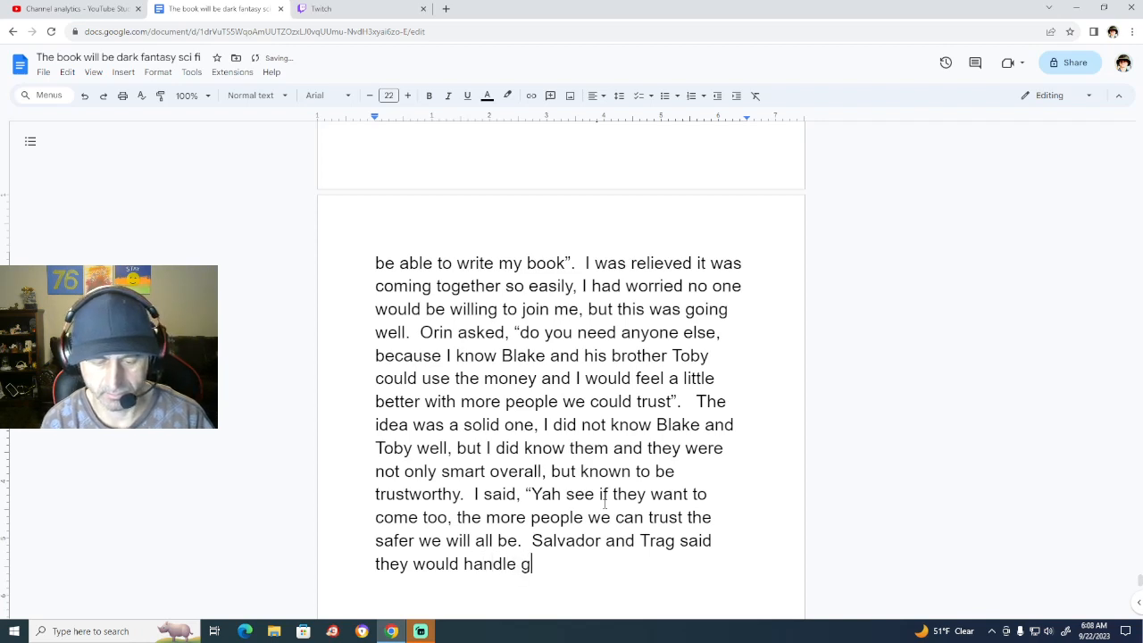
{"action": "type", "text": "etting "}
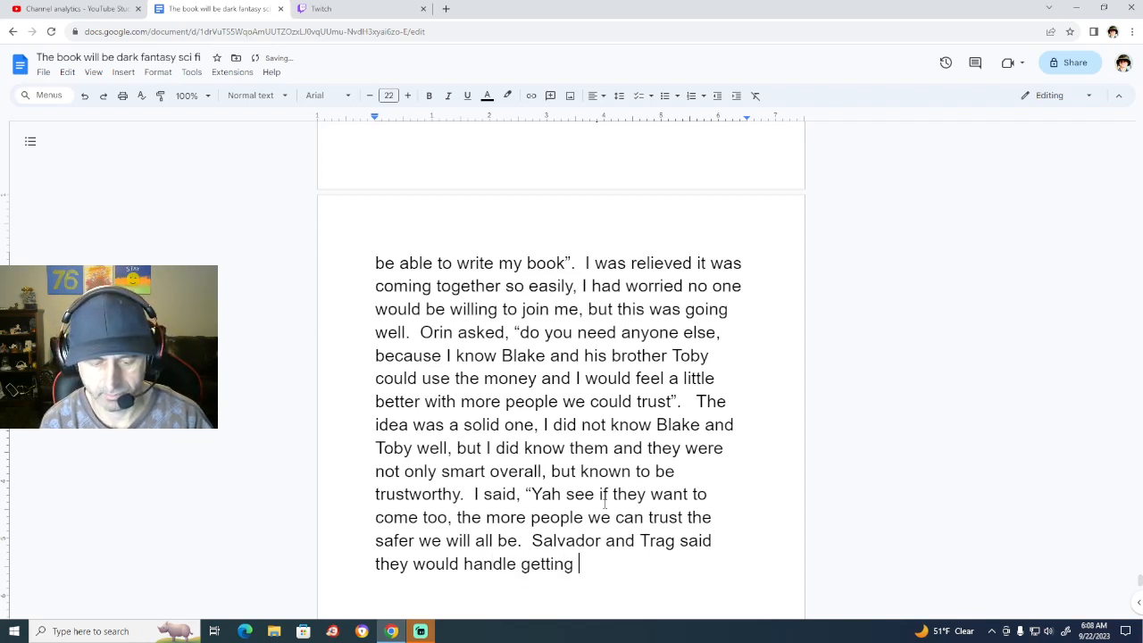
Finish the sentence with "weapons just in case" and a closing quotation mark, using the suggested spelling for "in case".
{"action": "type", "text": "weapons"}
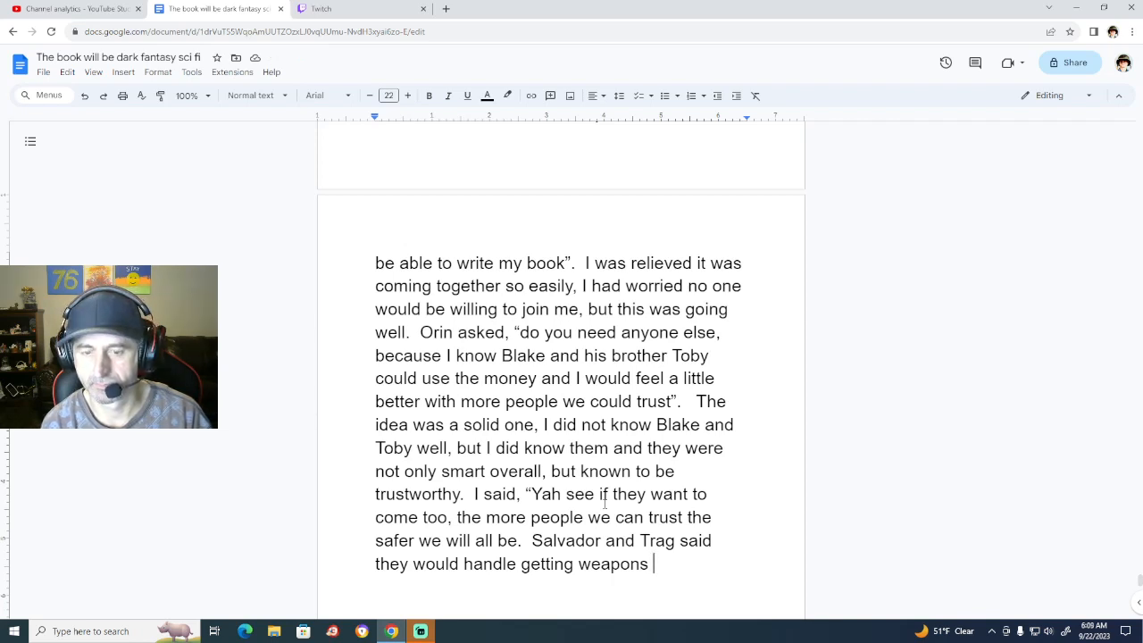
{"action": "type", "text": "just incase"}
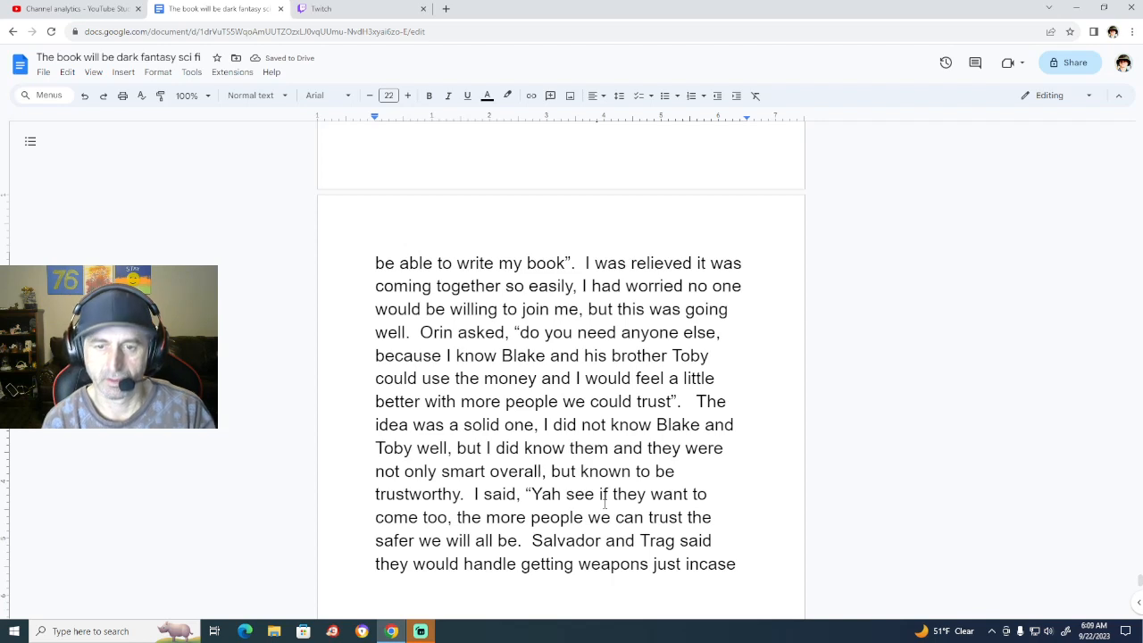
{"action": "type", "text": "\""}
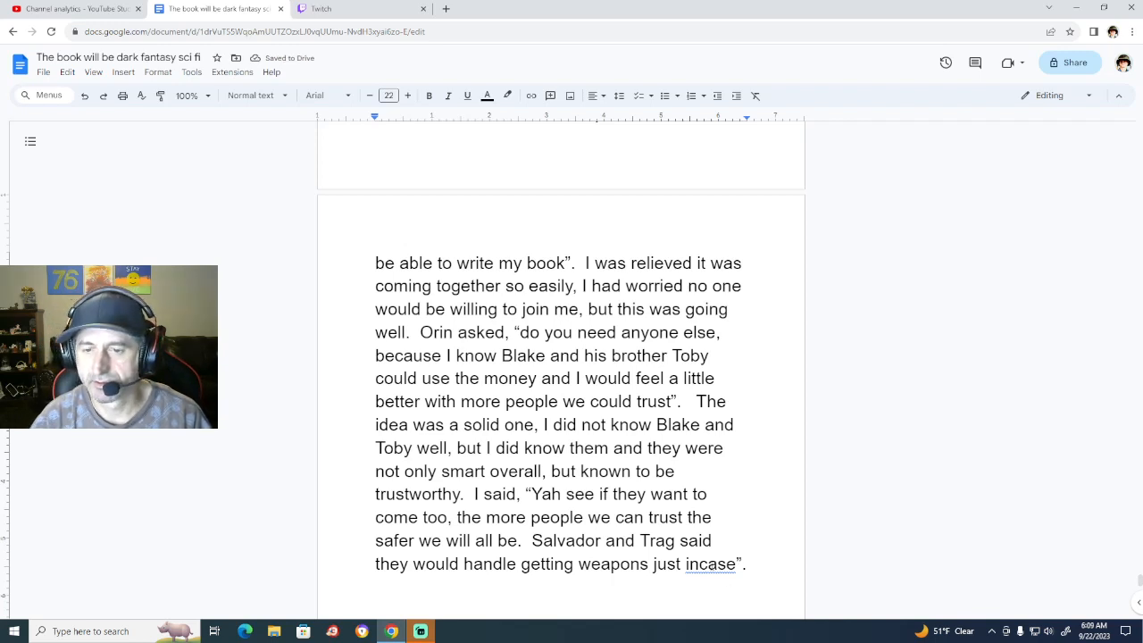
{"action": "right_click", "coordinate": [710, 564]}
{"action": "left_click", "coordinate": [760, 462]}
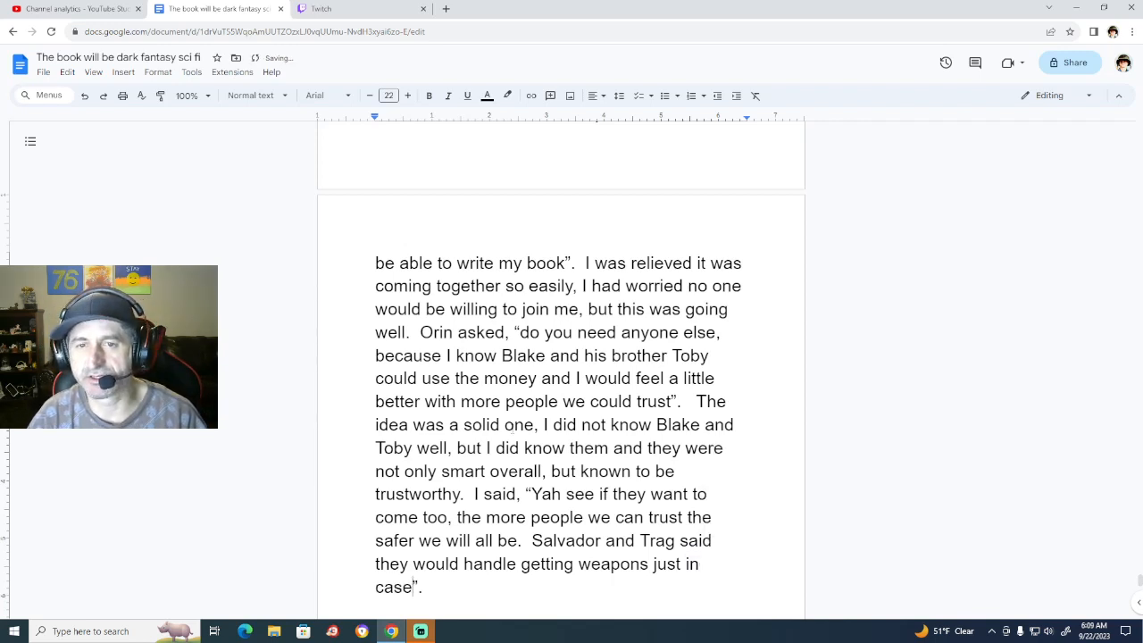
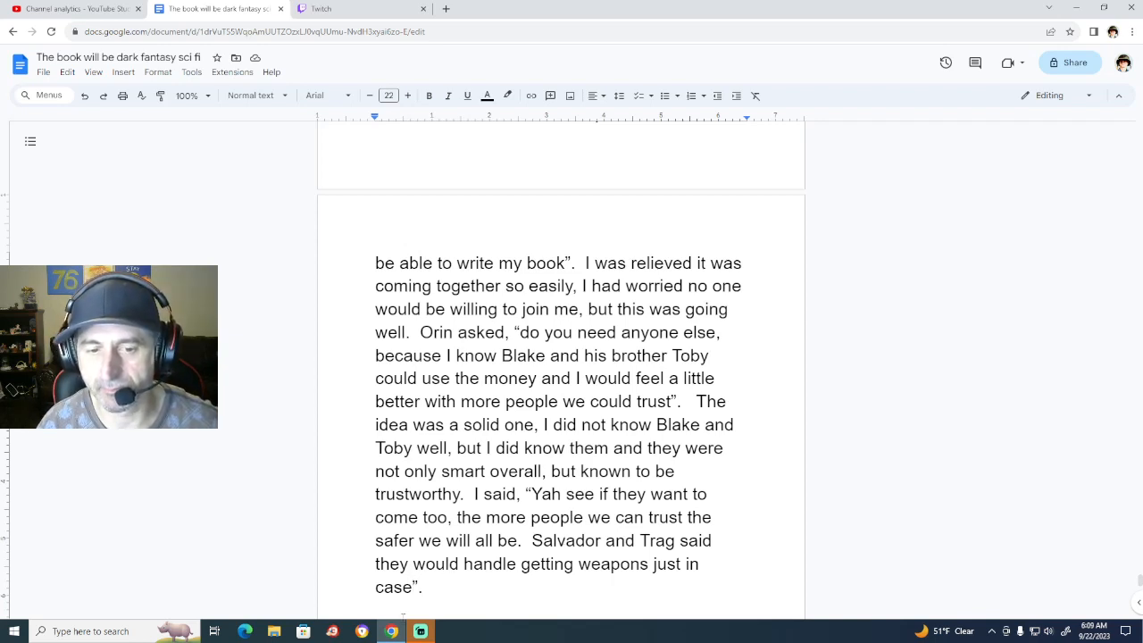
Start a new sentence after the closing quotation mark with "After that we sat for a little while as".
{"action": "key", "text": "BackSpace"}
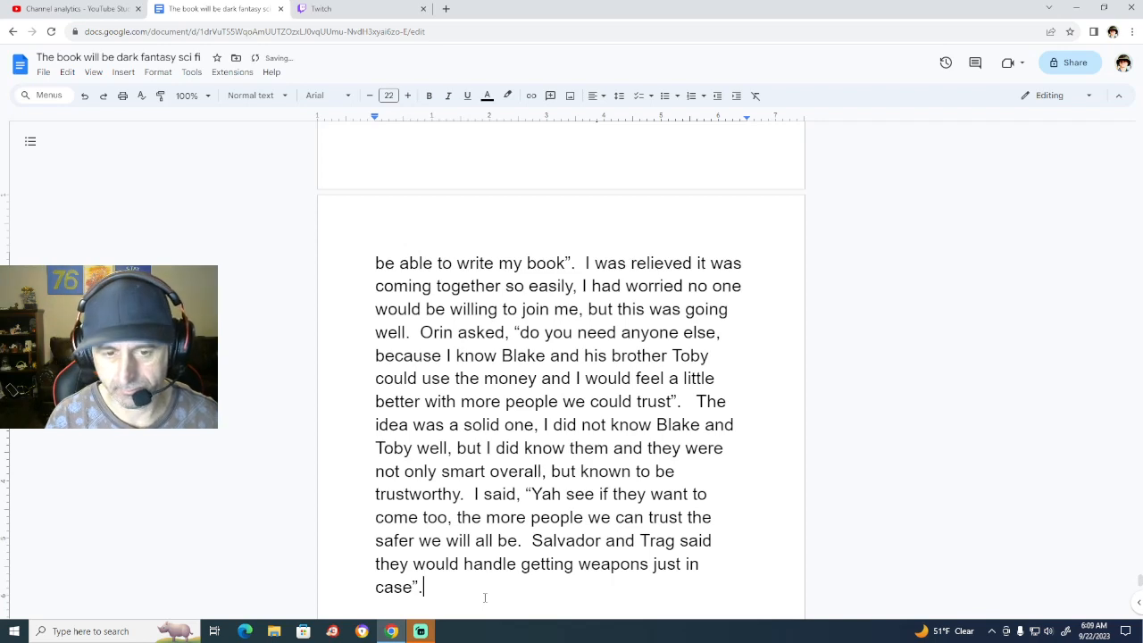
{"action": "type", "text": "Aftre"}
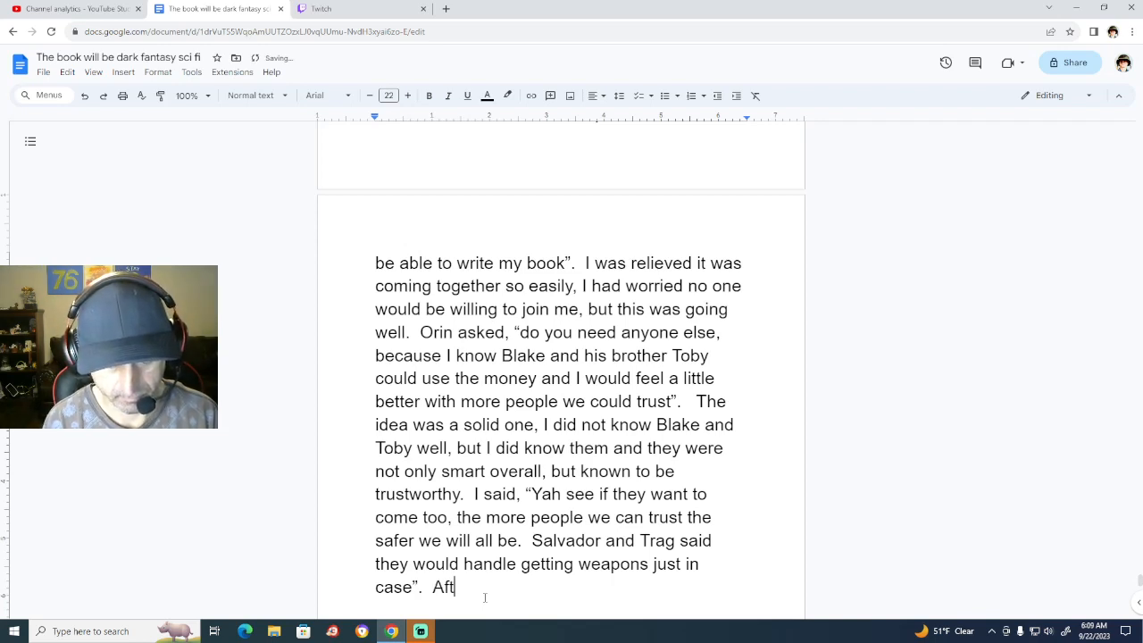
{"action": "key", "text": "BackSpace"}
{"action": "key", "text": "BackSpace"}
{"action": "key", "text": "BackSpace"}
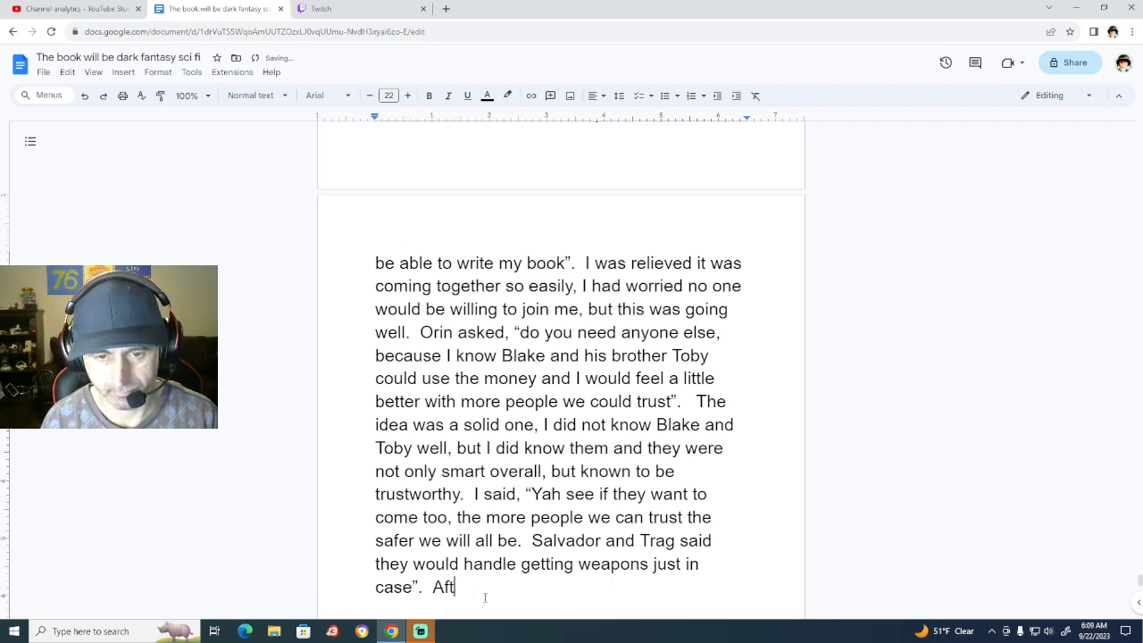
{"action": "type", "text": "er that we"}
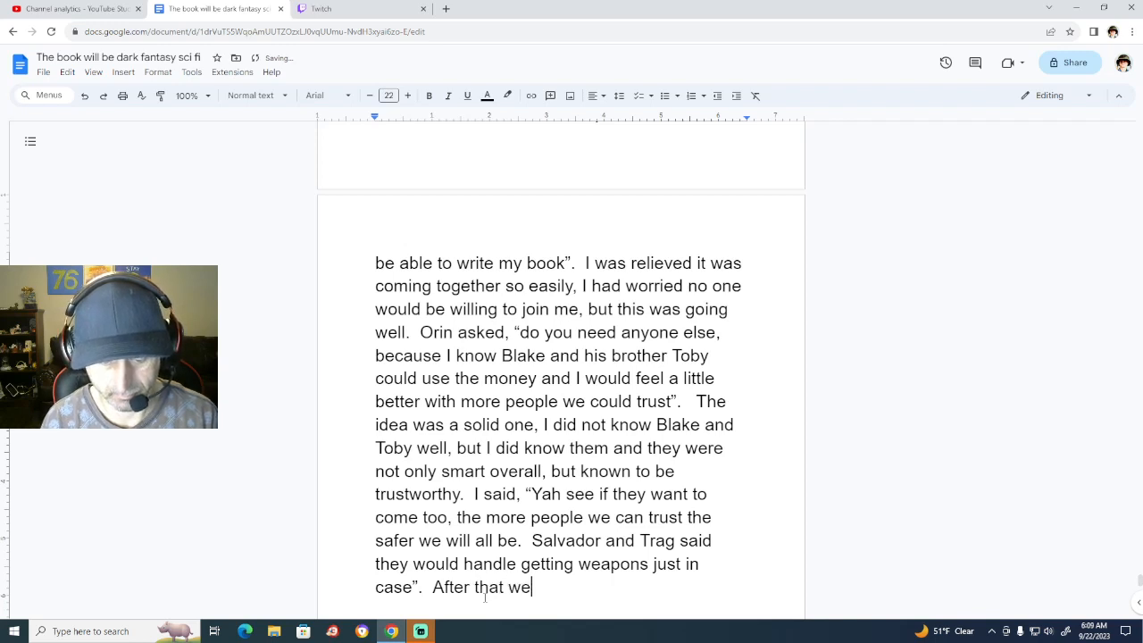
{"action": "type", "text": " sat for a m"}
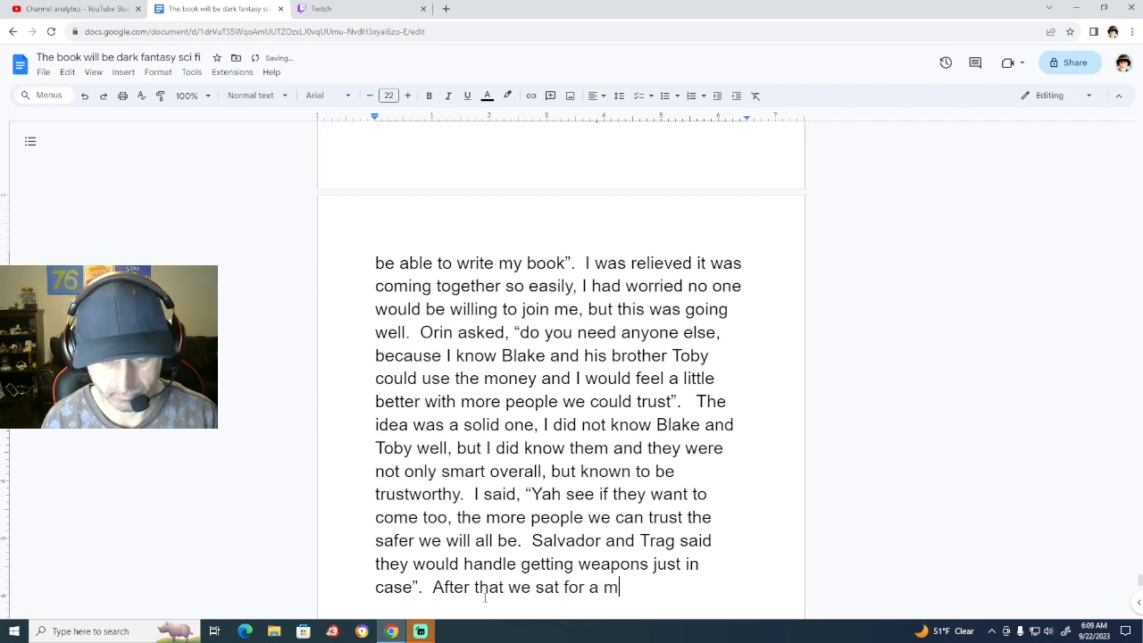
{"action": "key", "text": "BackSpace"}
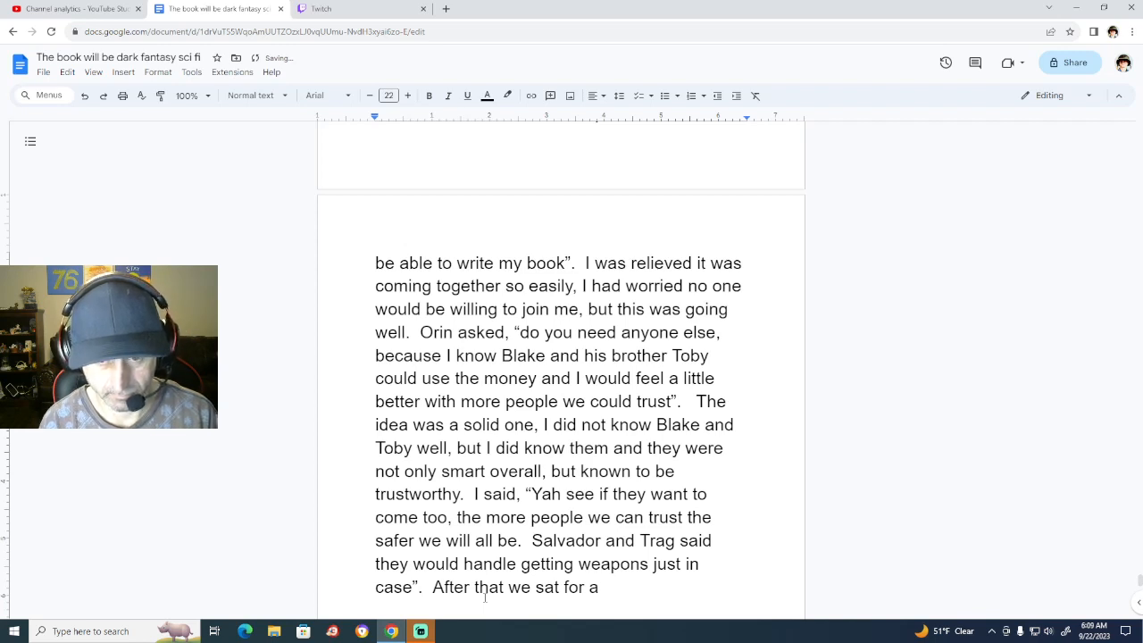
{"action": "type", "text": "littl"}
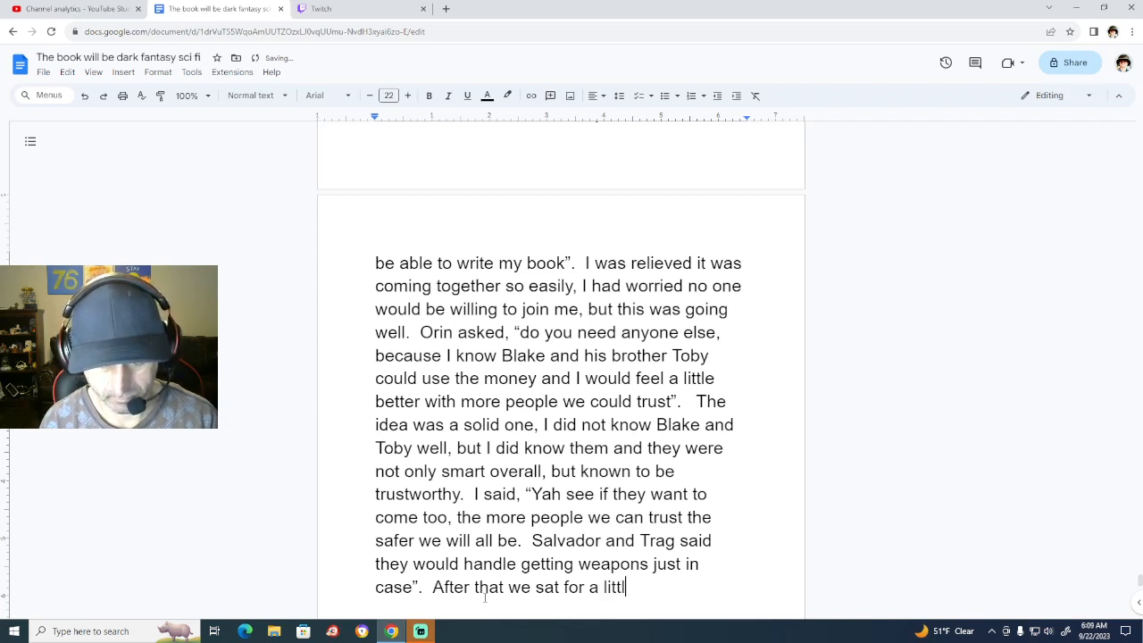
{"action": "type", "text": "e while as"}
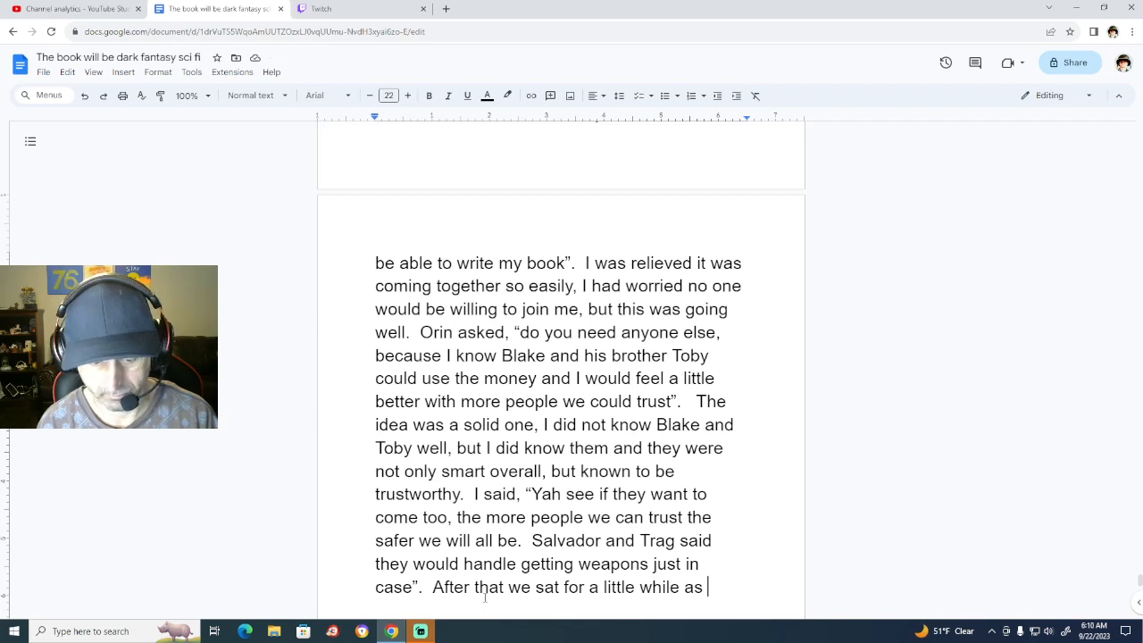
Continue the sentence with "we all did a little of the Amper and Bliss".
{"action": "type", "text": "we all "}
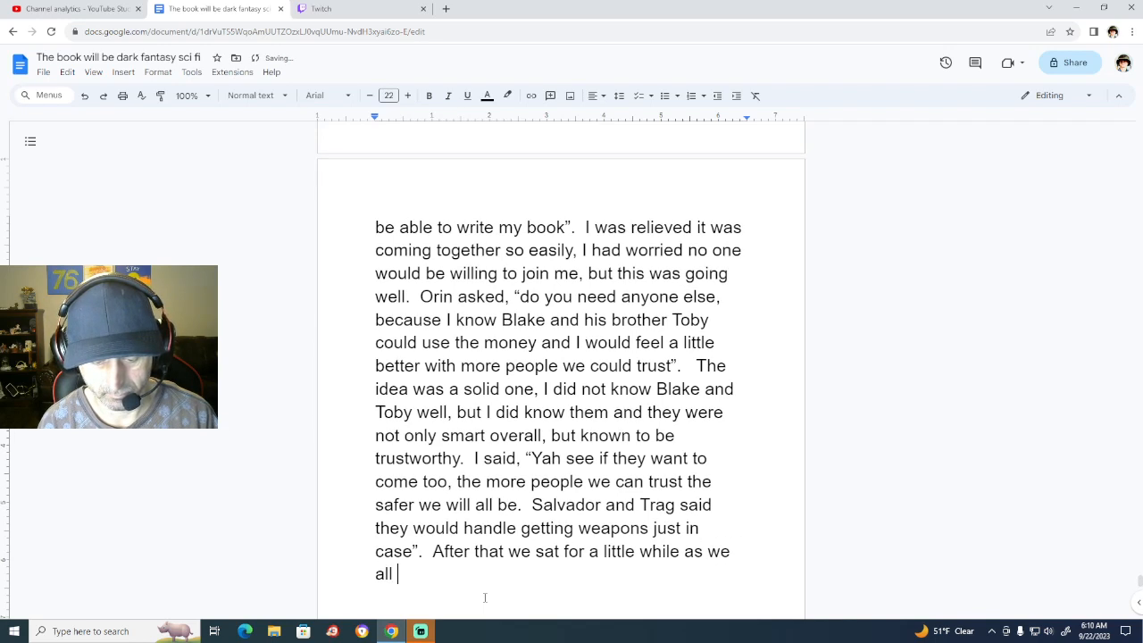
{"action": "type", "text": "did a l"}
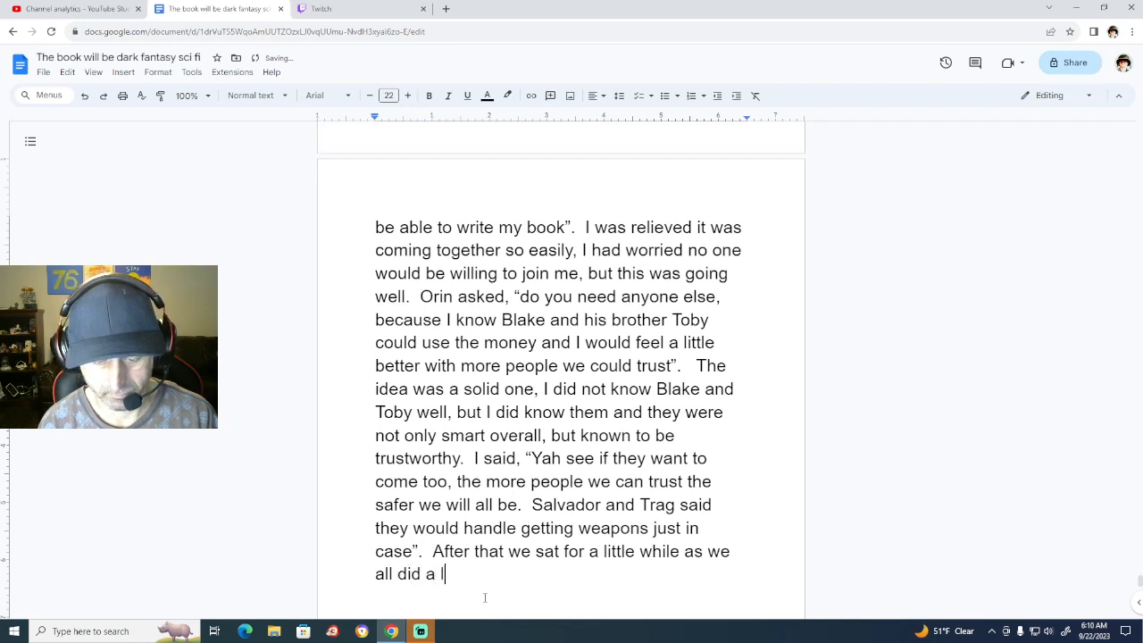
{"action": "type", "text": "ittle of the "}
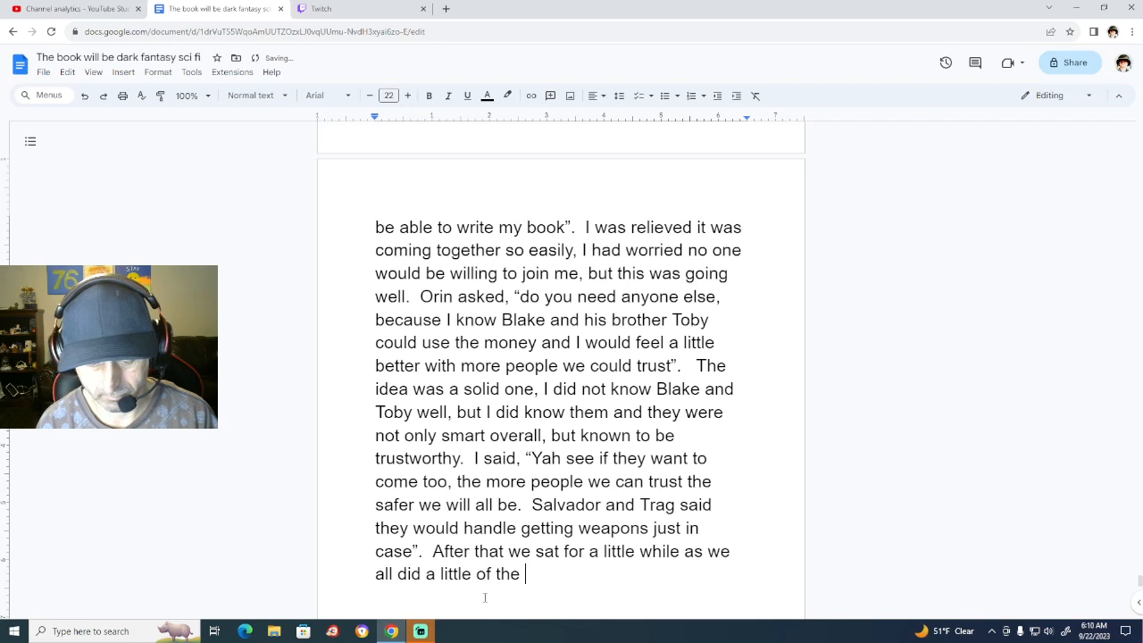
{"action": "type", "text": "Bliss and"}
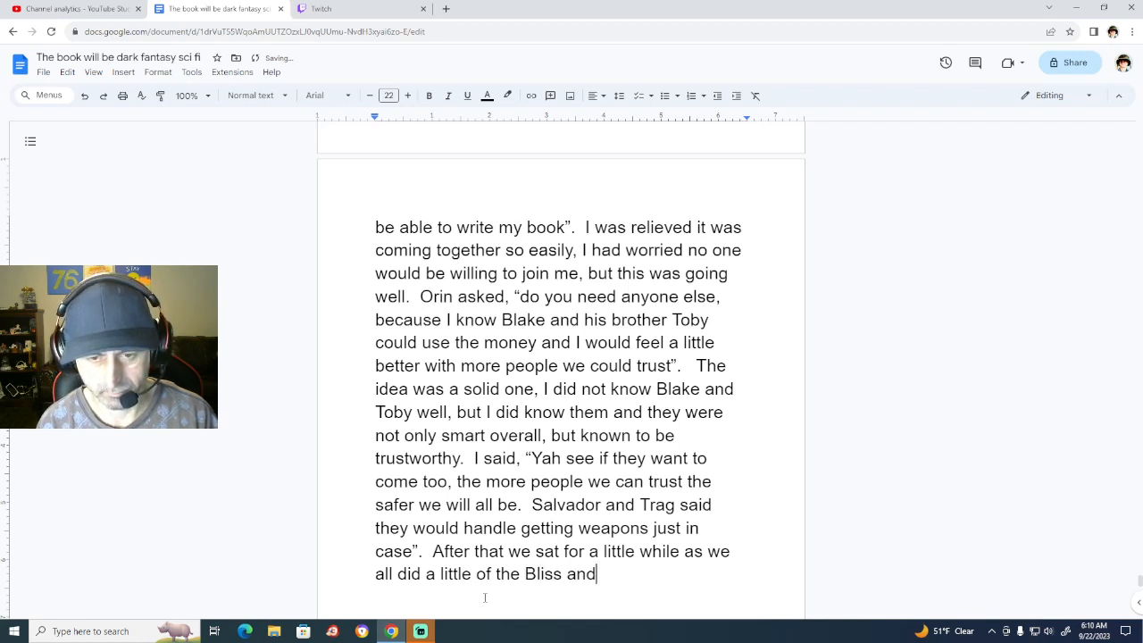
{"action": "key", "text": "BackSpace"}
{"action": "key", "text": "BackSpace"}
{"action": "key", "text": "BackSpace"}
{"action": "key", "text": "BackSpace"}
{"action": "key", "text": "BackSpace"}
{"action": "key", "text": "BackSpace"}
{"action": "key", "text": "BackSpace"}
{"action": "key", "text": "BackSpace"}
{"action": "key", "text": "BackSpace"}
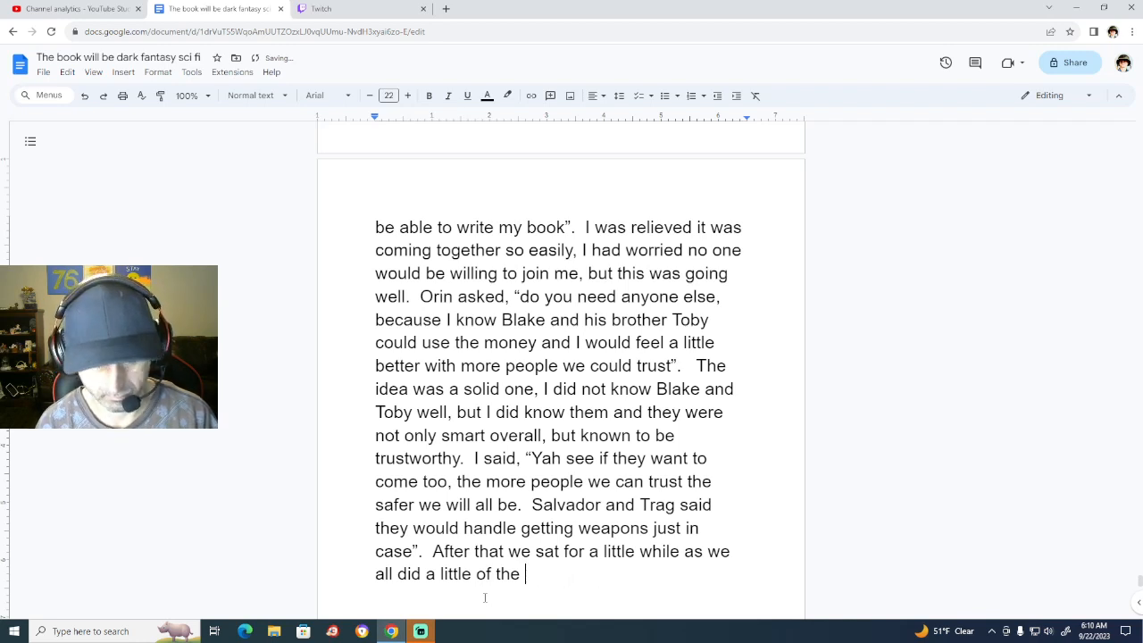
{"action": "type", "text": "Amper a"}
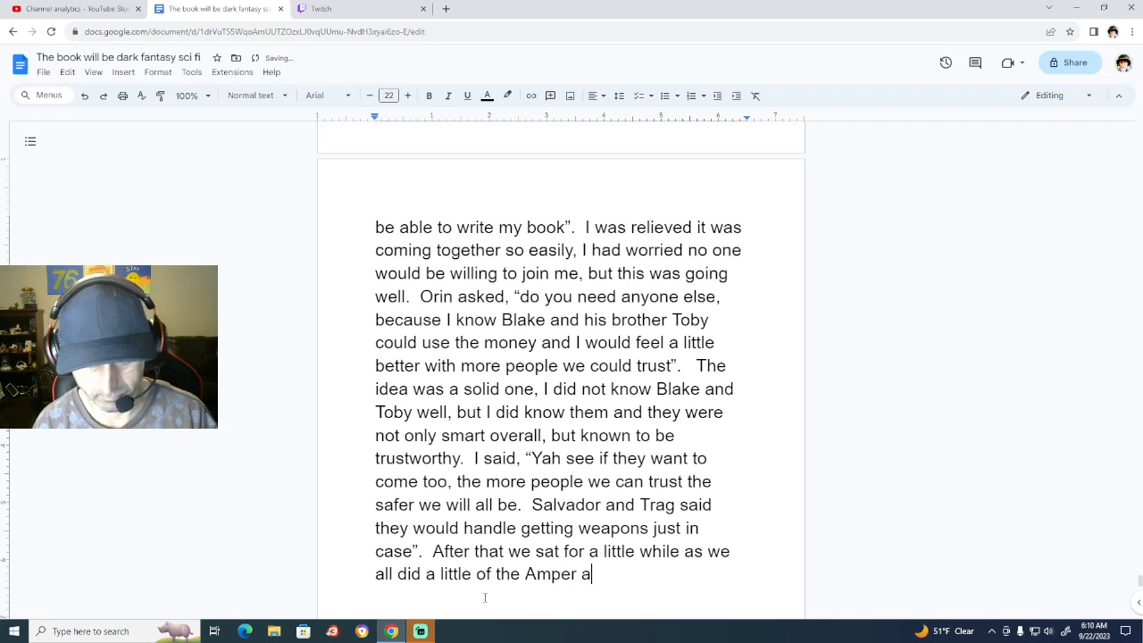
{"action": "type", "text": "nd Bliss t"}
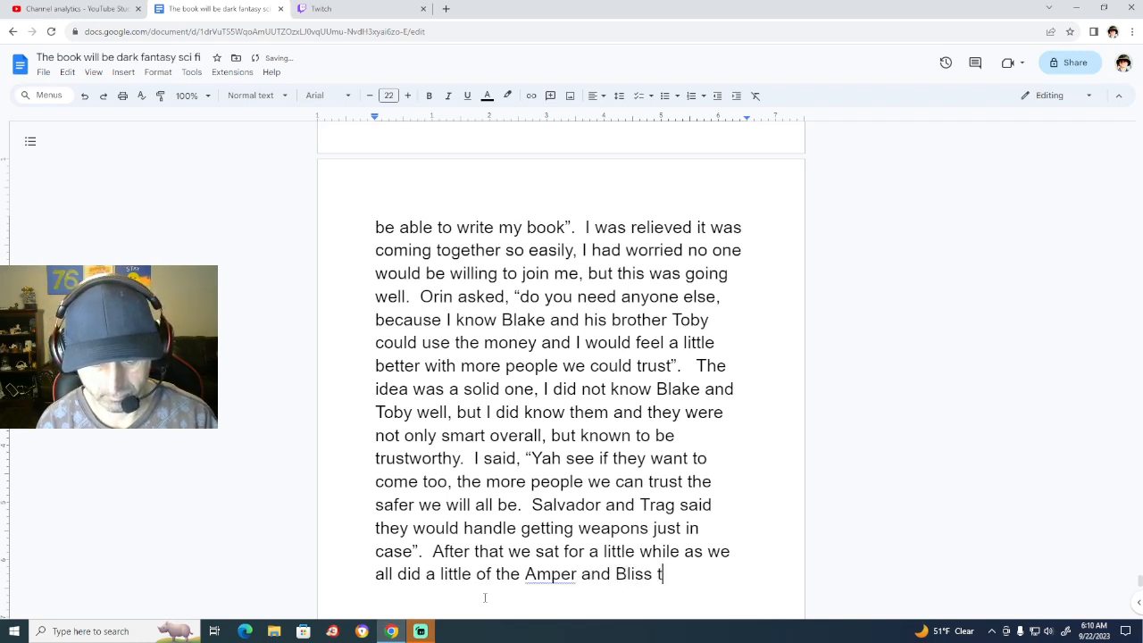
Extend the sentence after "Bliss" with "they had laid out on the trey".
{"action": "type", "text": "hey had la"}
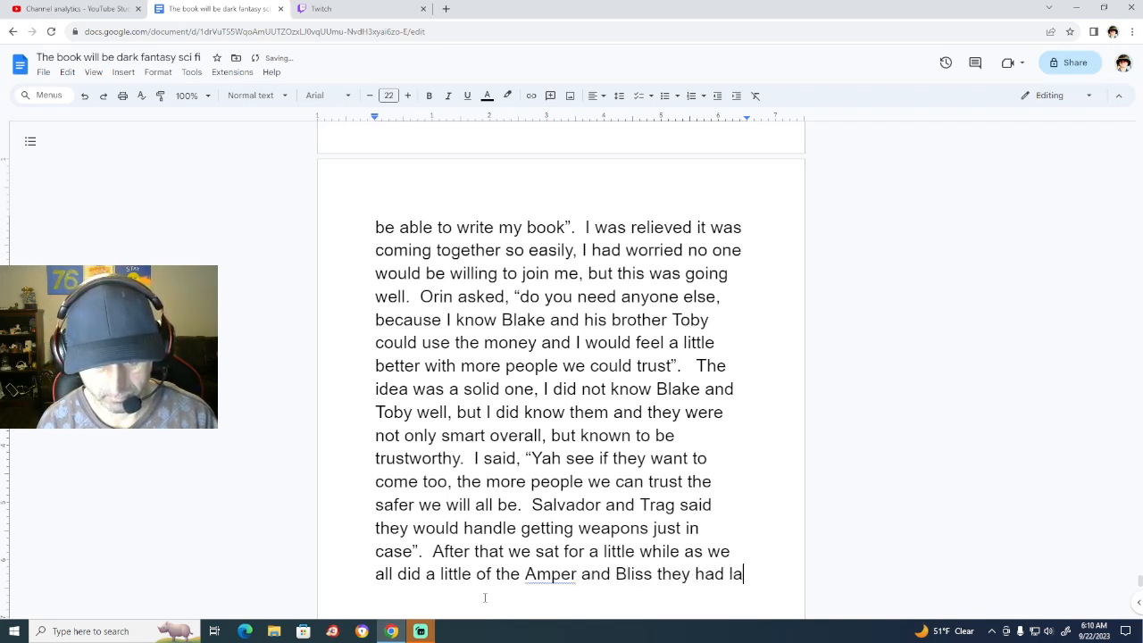
{"action": "type", "text": "id ou"}
{"action": "key", "text": "BackSpace"}
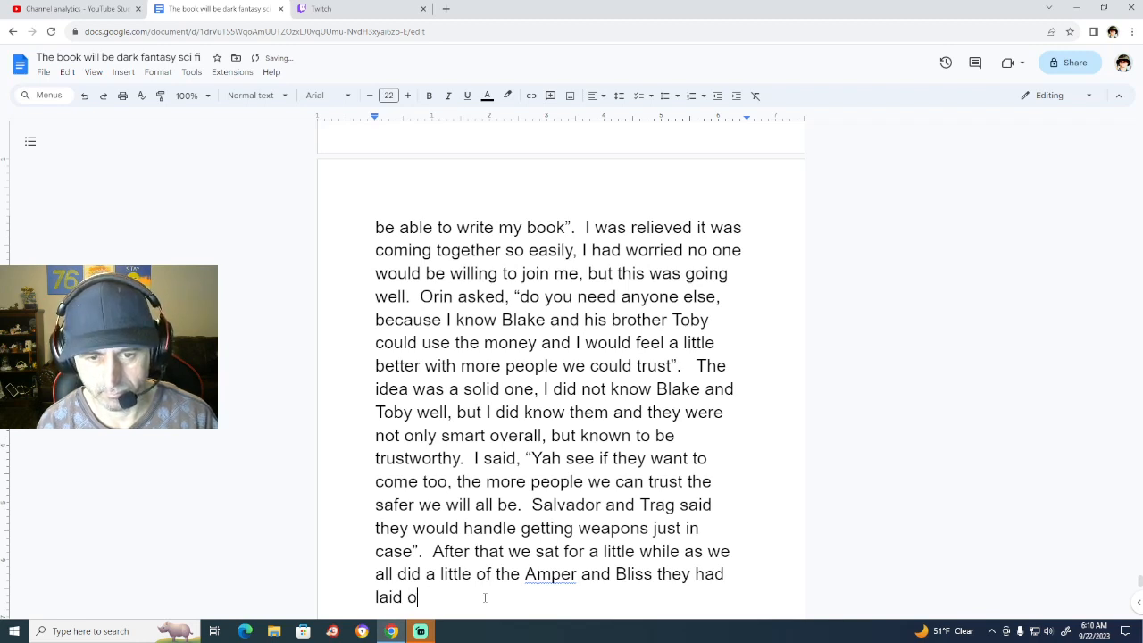
{"action": "key", "text": "BackSpace"}
{"action": "key", "text": "BackSpace"}
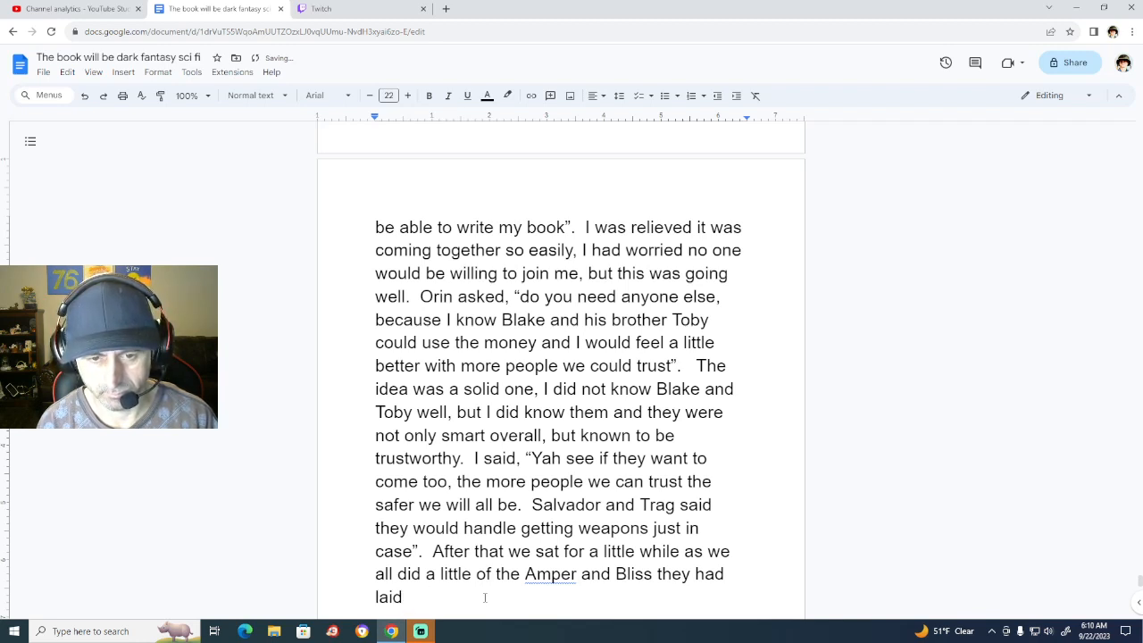
{"action": "type", "text": "out"}
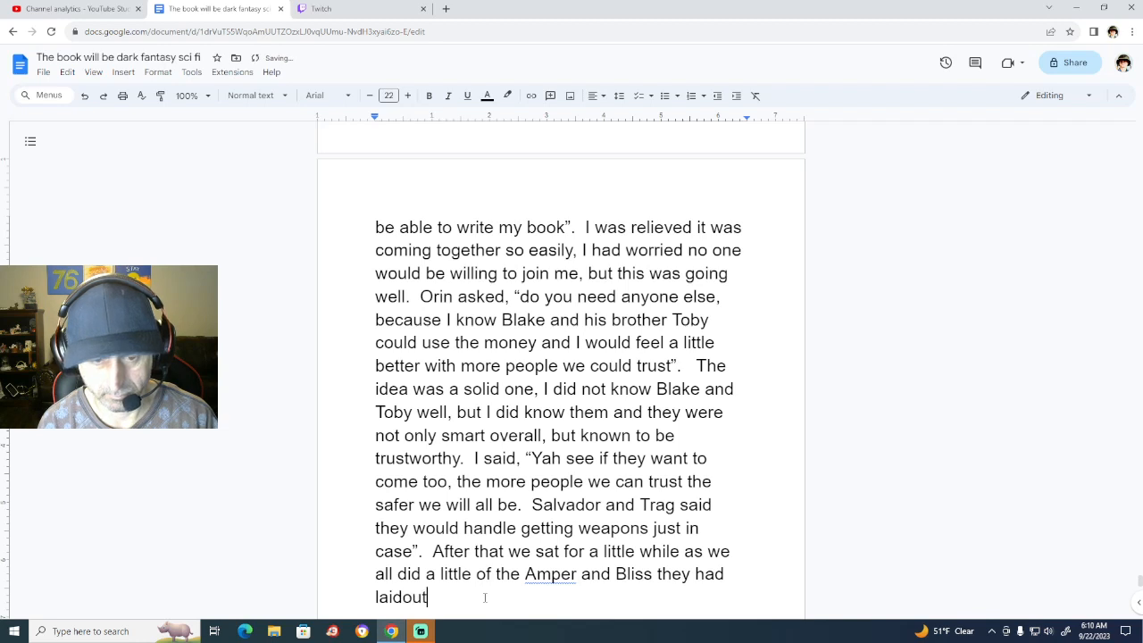
{"action": "key", "text": "BackSpace"}
{"action": "key", "text": "BackSpace"}
{"action": "key", "text": "BackSpace"}
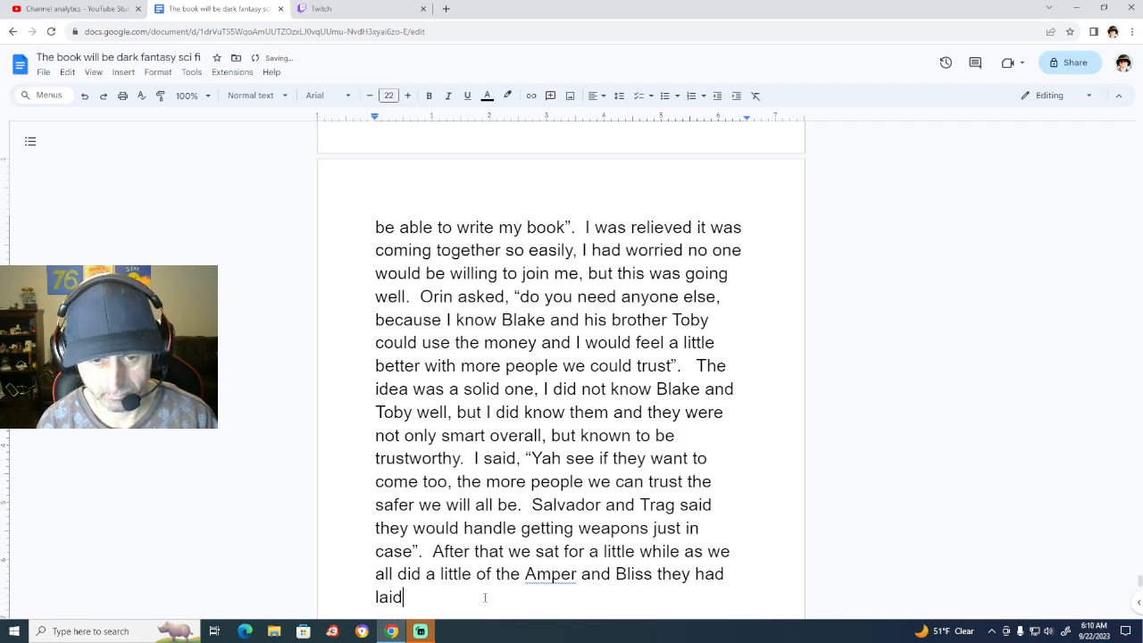
{"action": "type", "text": "out on th"}
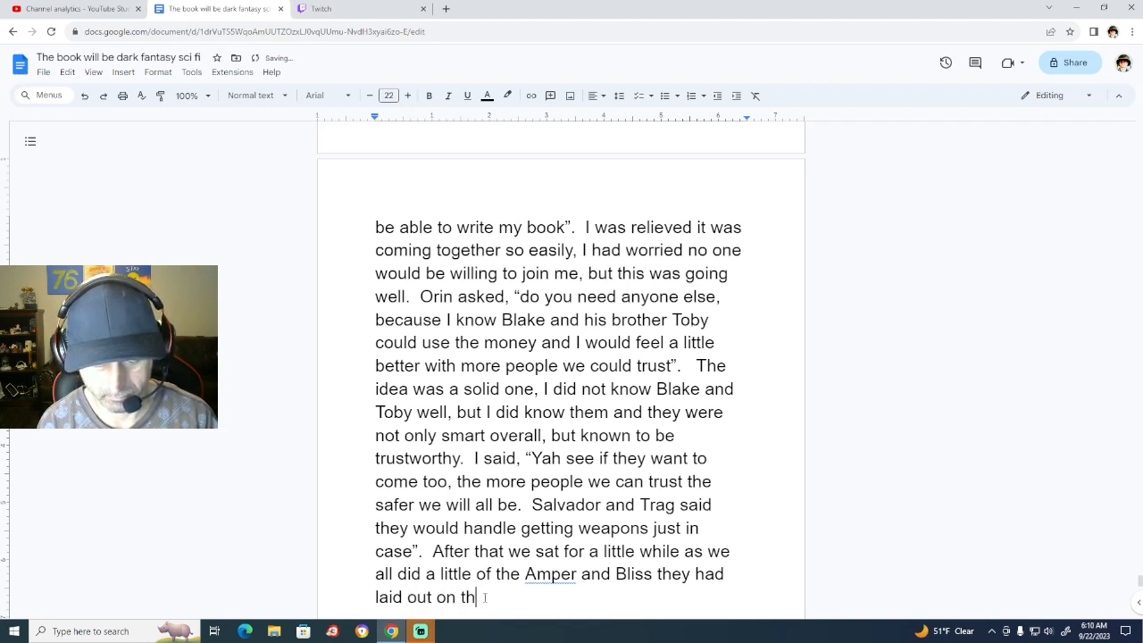
{"action": "type", "text": "e trey"}
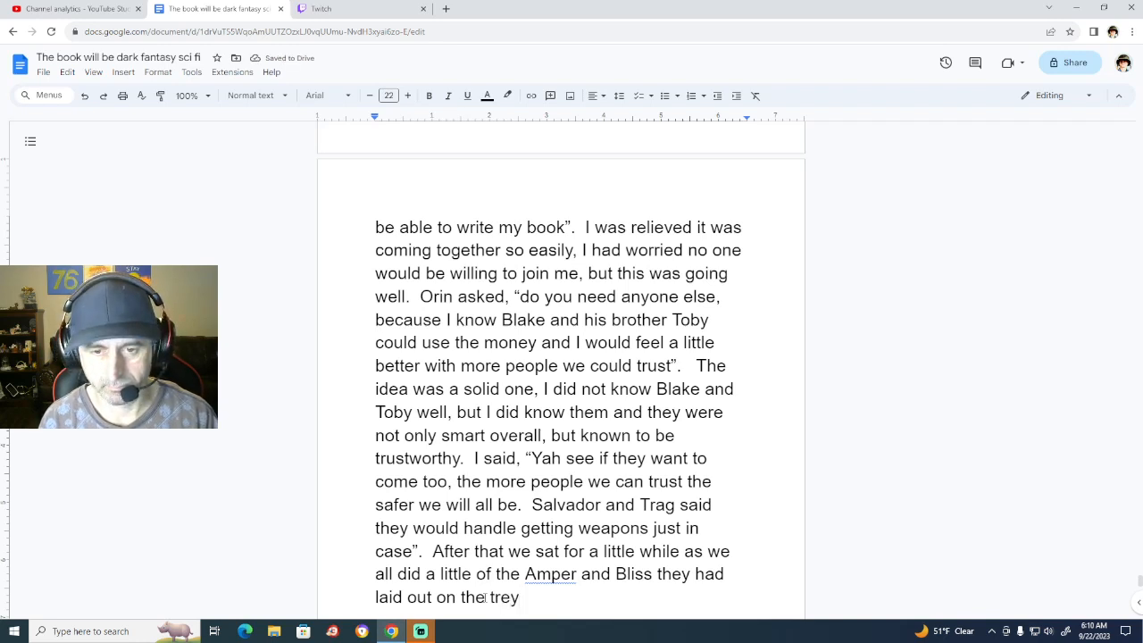
Continue the sentence after "trey" with ", before I left to go finilize planes".
{"action": "type", "text": "."}
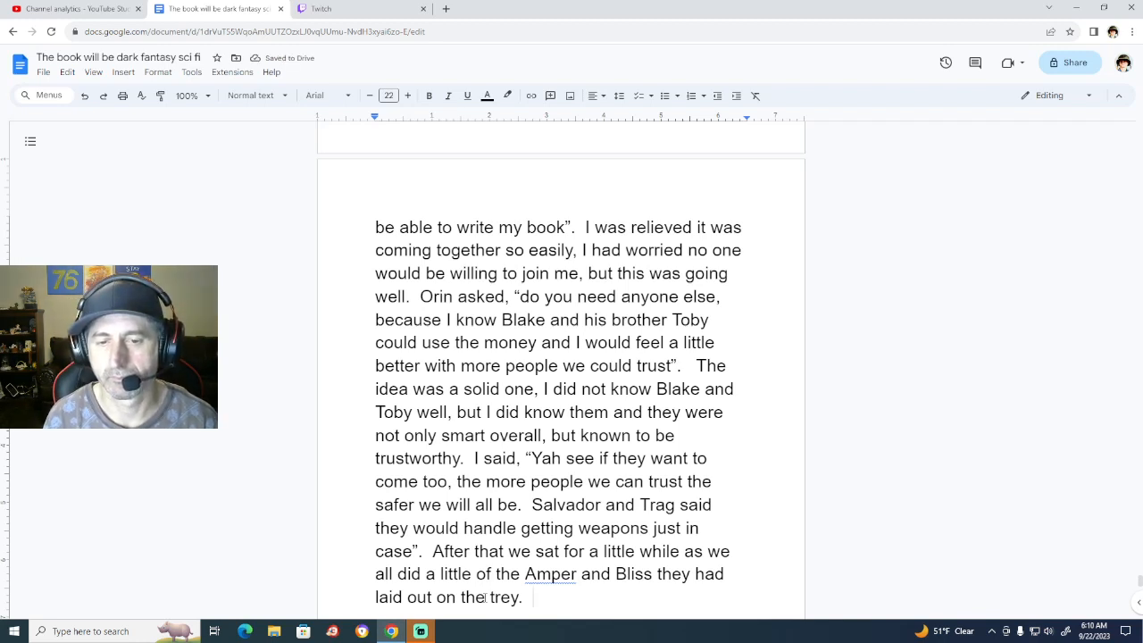
{"action": "key", "text": "BackSpace"}
{"action": "key", "text": "BackSpace"}
{"action": "key", "text": "BackSpace"}
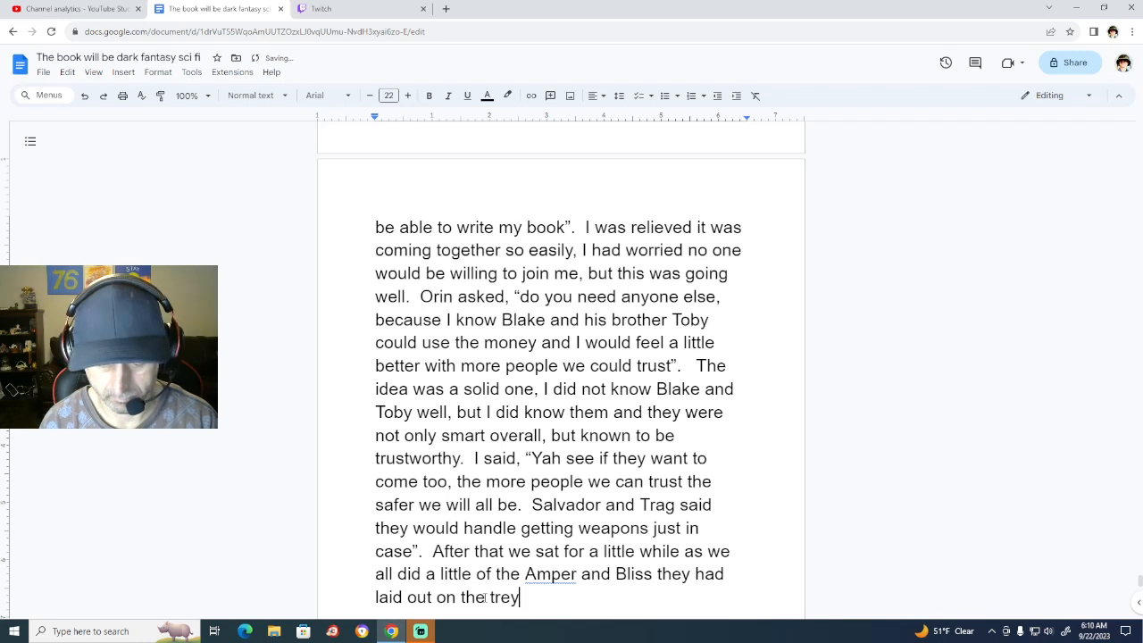
{"action": "type", "text": ", before I"}
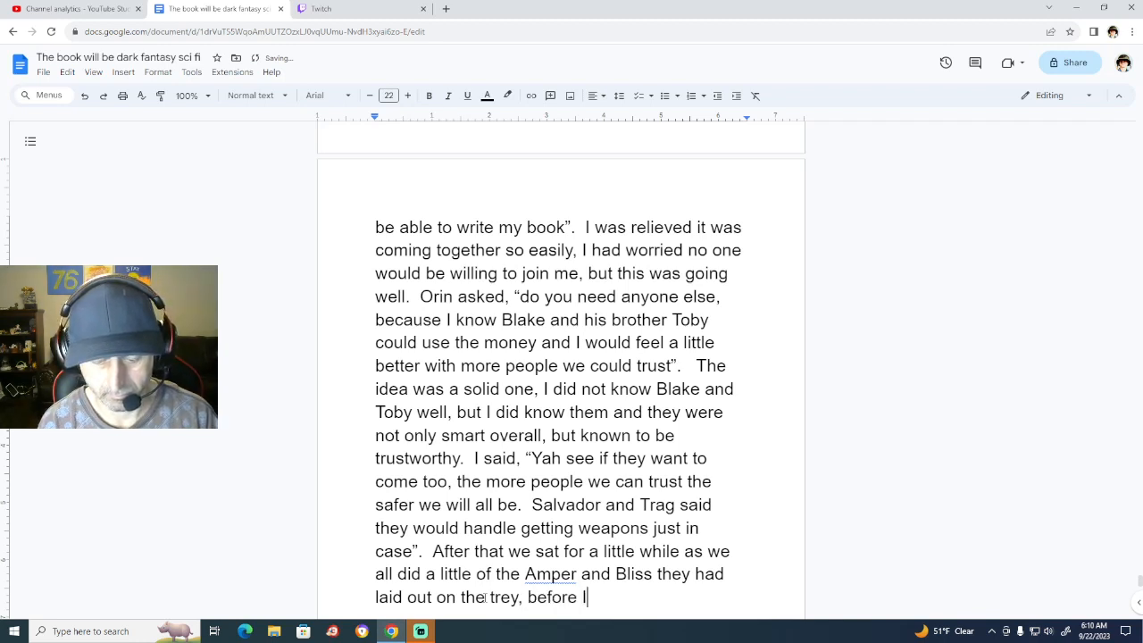
{"action": "type", "text": " left to"}
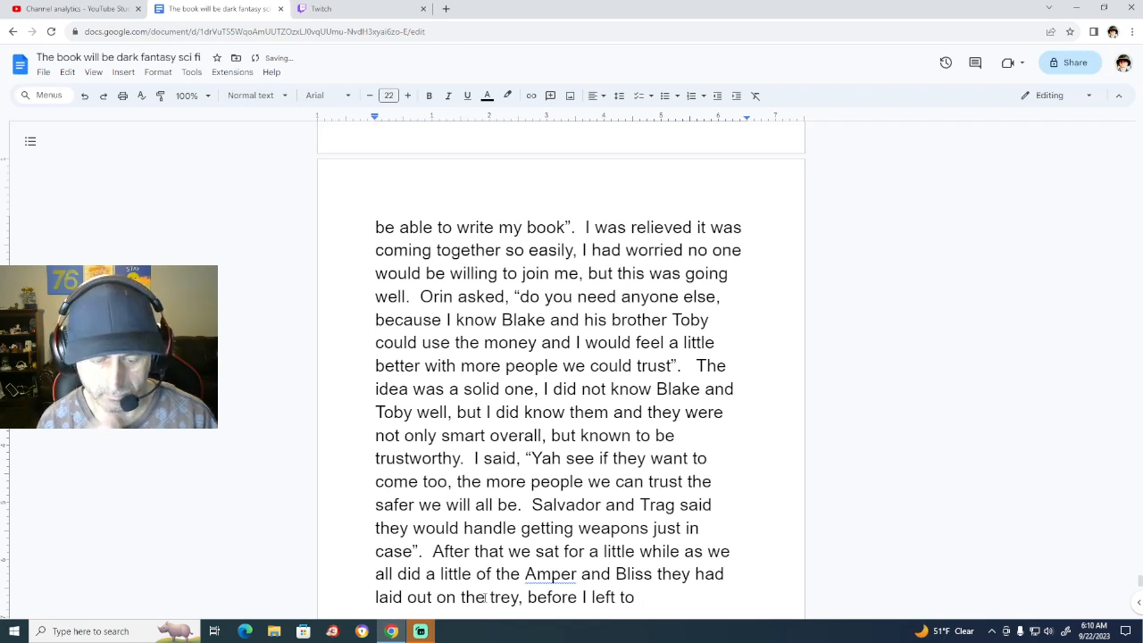
{"action": "type", "text": " go fini"}
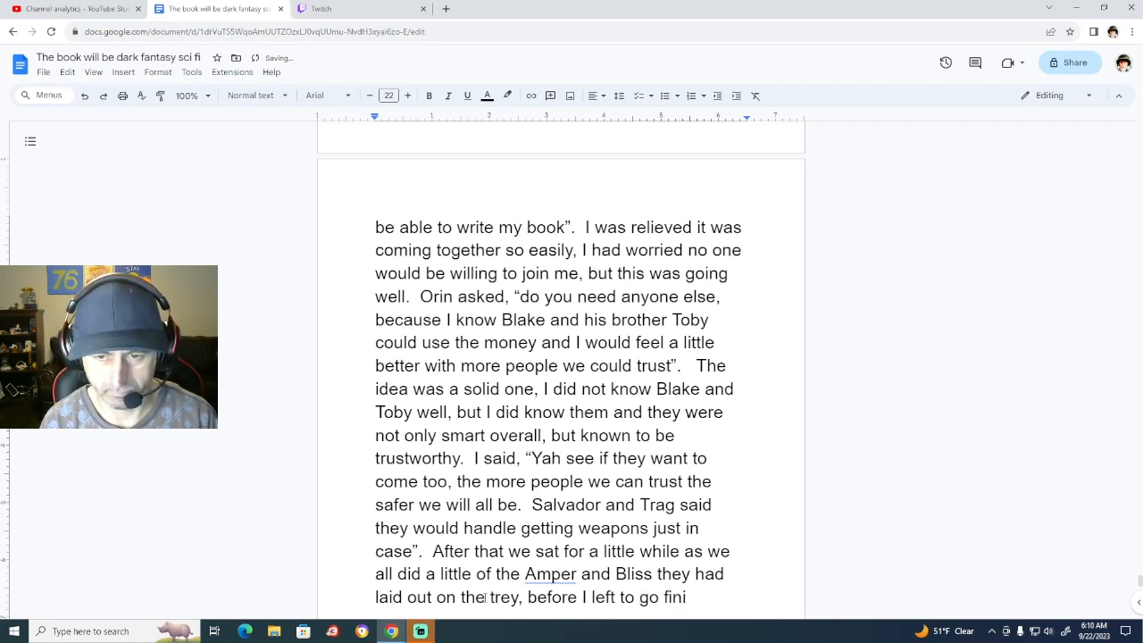
{"action": "type", "text": "lize "}
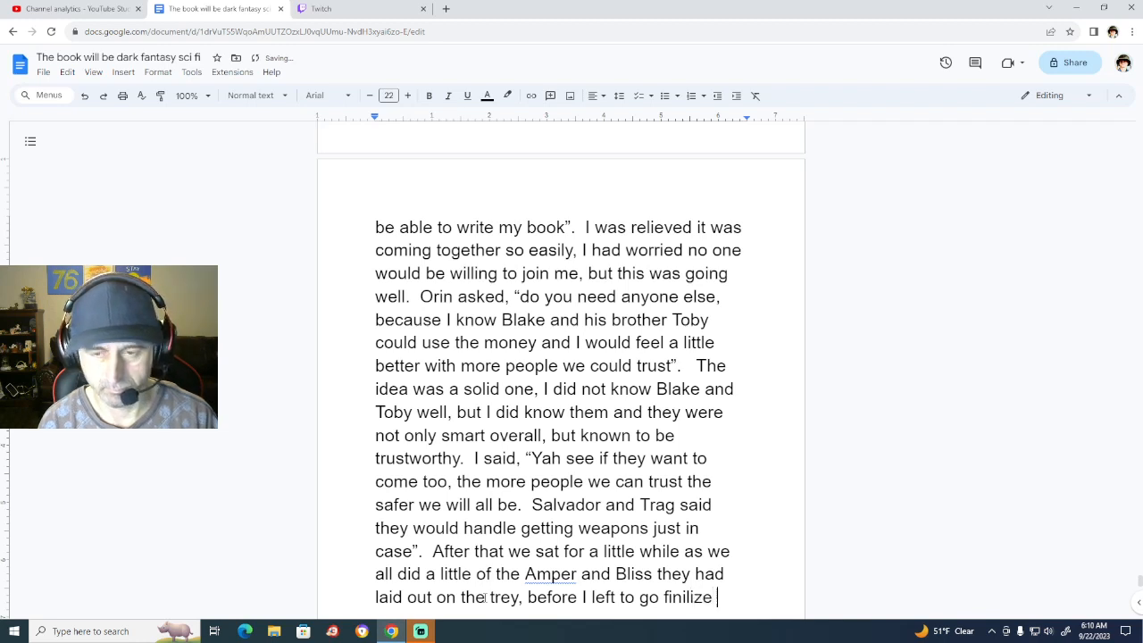
{"action": "type", "text": "planes"}
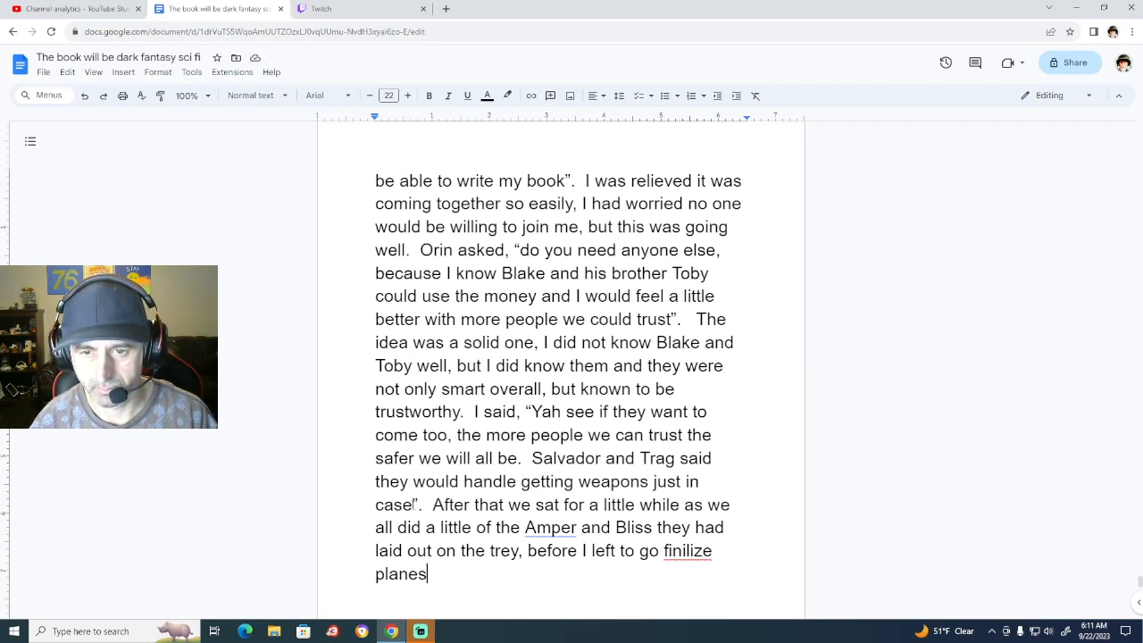
Replace "just in case" after "getting weapons" with "for us", keeping the closing quotation mark.
{"action": "left_click", "coordinate": [413, 505]}
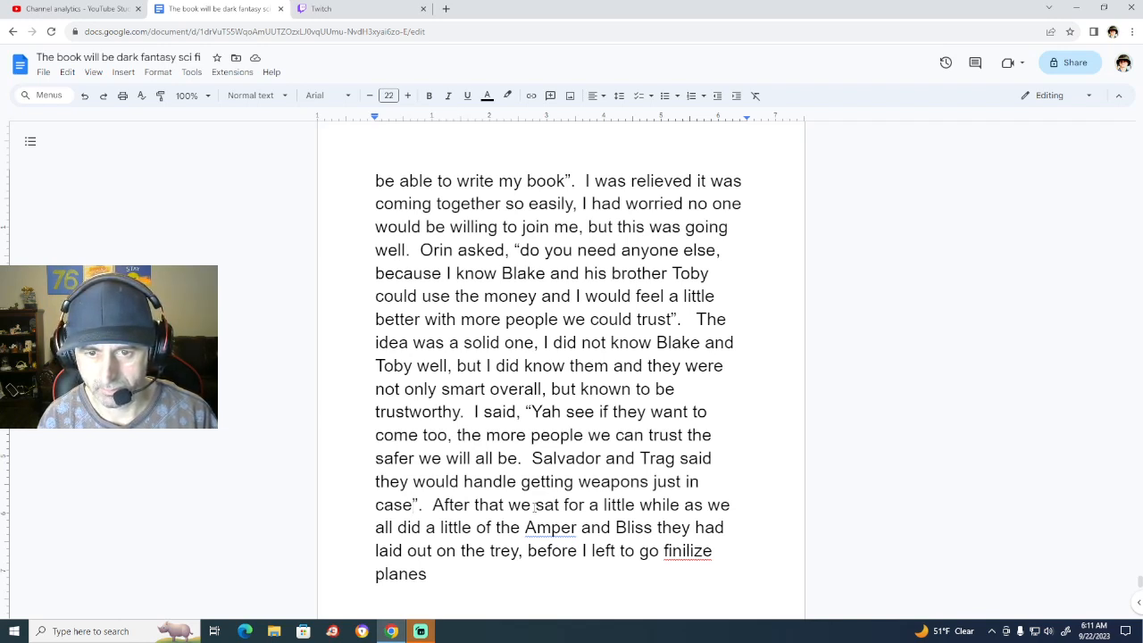
{"action": "key", "text": "BackSpace"}
{"action": "key", "text": "BackSpace"}
{"action": "key", "text": "BackSpace"}
{"action": "key", "text": "BackSpace"}
{"action": "key", "text": "BackSpace"}
{"action": "key", "text": "BackSpace"}
{"action": "key", "text": "BackSpace"}
{"action": "key", "text": "BackSpace"}
{"action": "key", "text": "BackSpace"}
{"action": "key", "text": "BackSpace"}
{"action": "key", "text": "BackSpace"}
{"action": "key", "text": "BackSpace"}
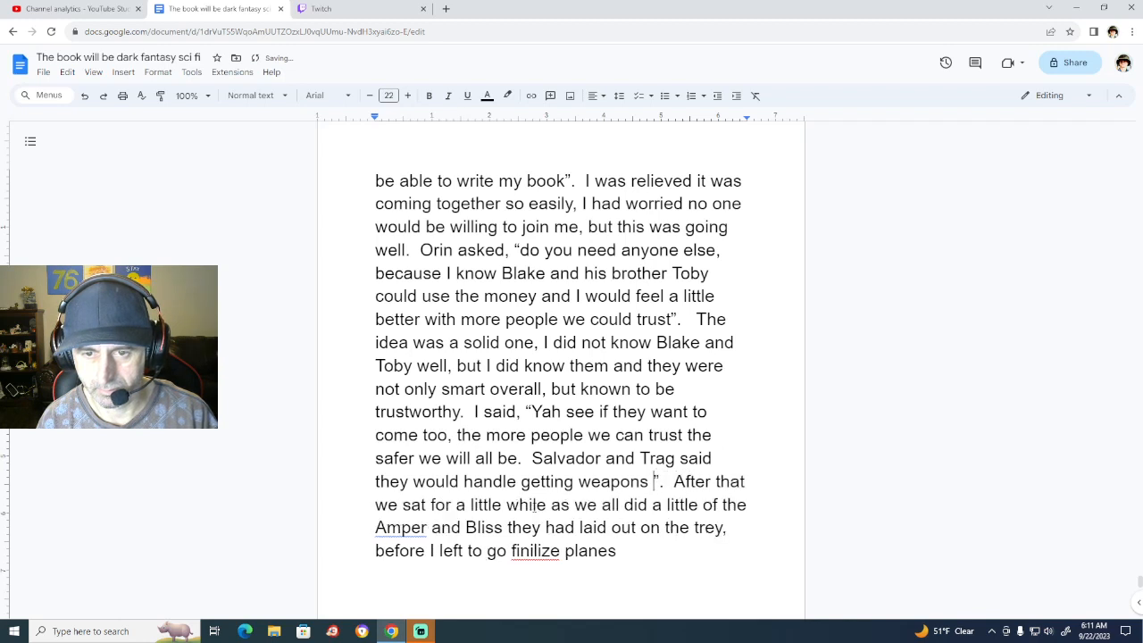
{"action": "key", "text": "BackSpace"}
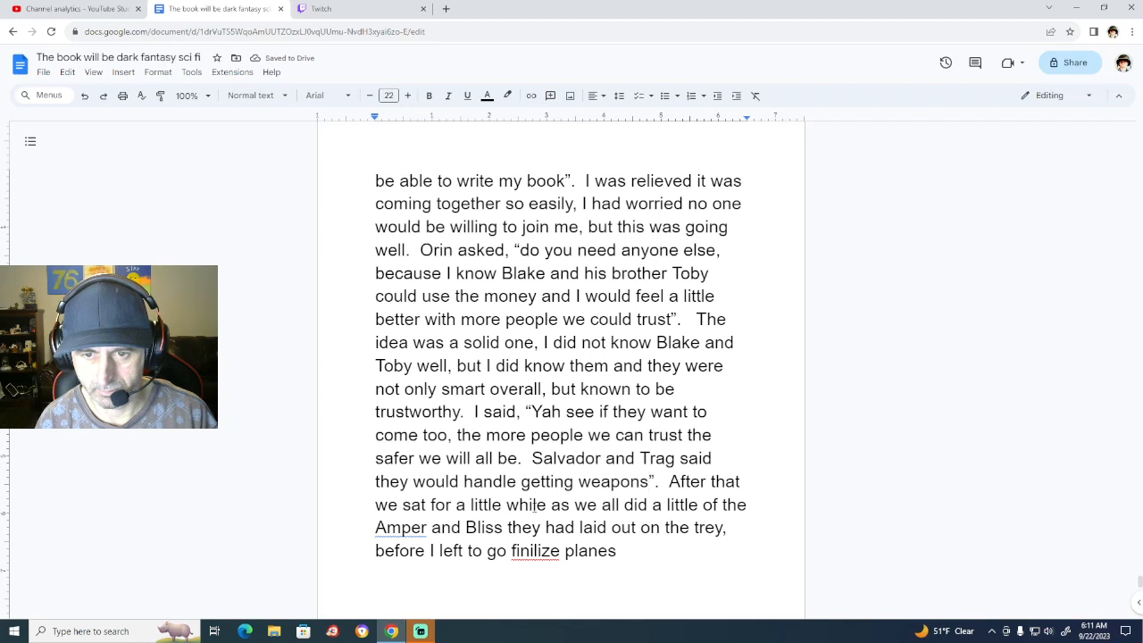
{"action": "type", "text": "for us"}
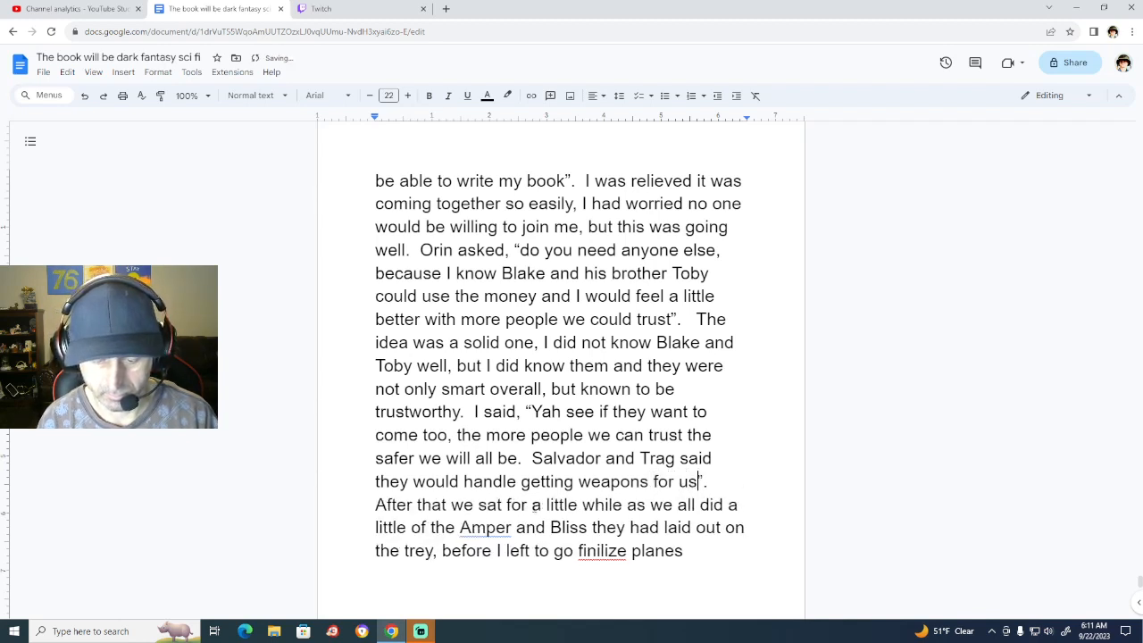
Extend the quoted reply after "getting weapons for us" with ". I will go let them know I managed", inside the closing quotation mark.
{"action": "type", "text": ".  "}
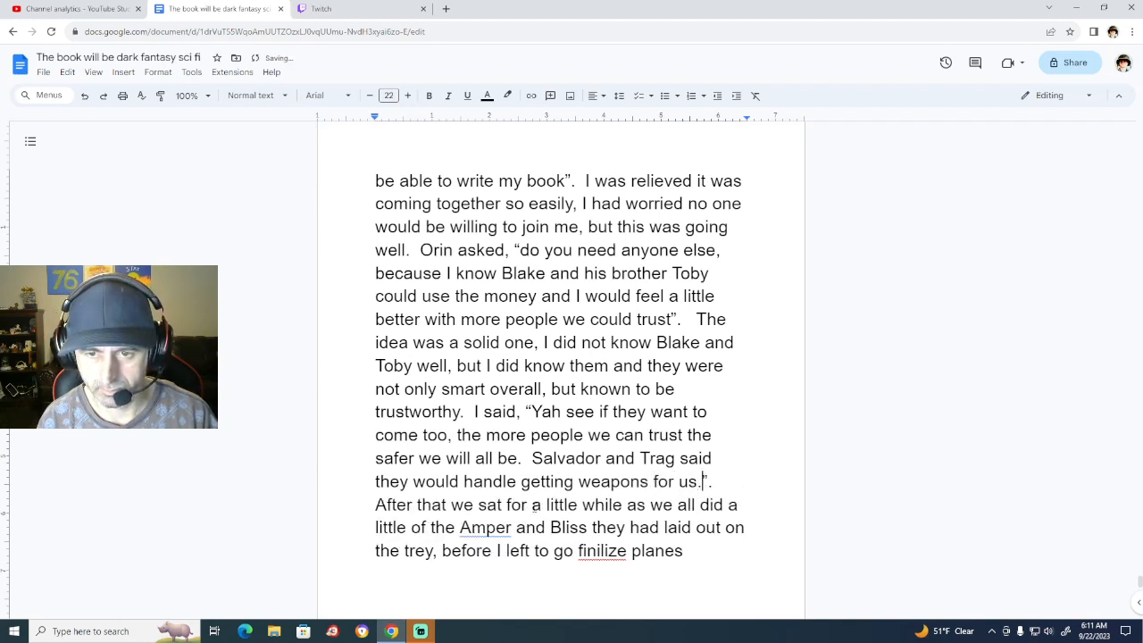
{"action": "type", "text": "I will go l"}
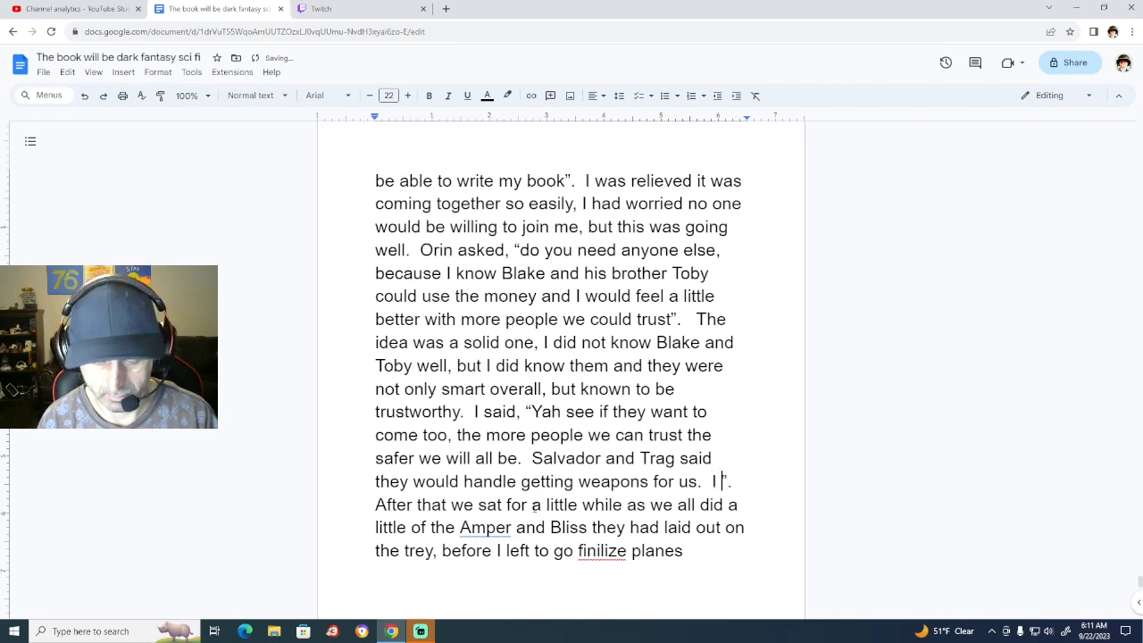
{"action": "type", "text": "e"}
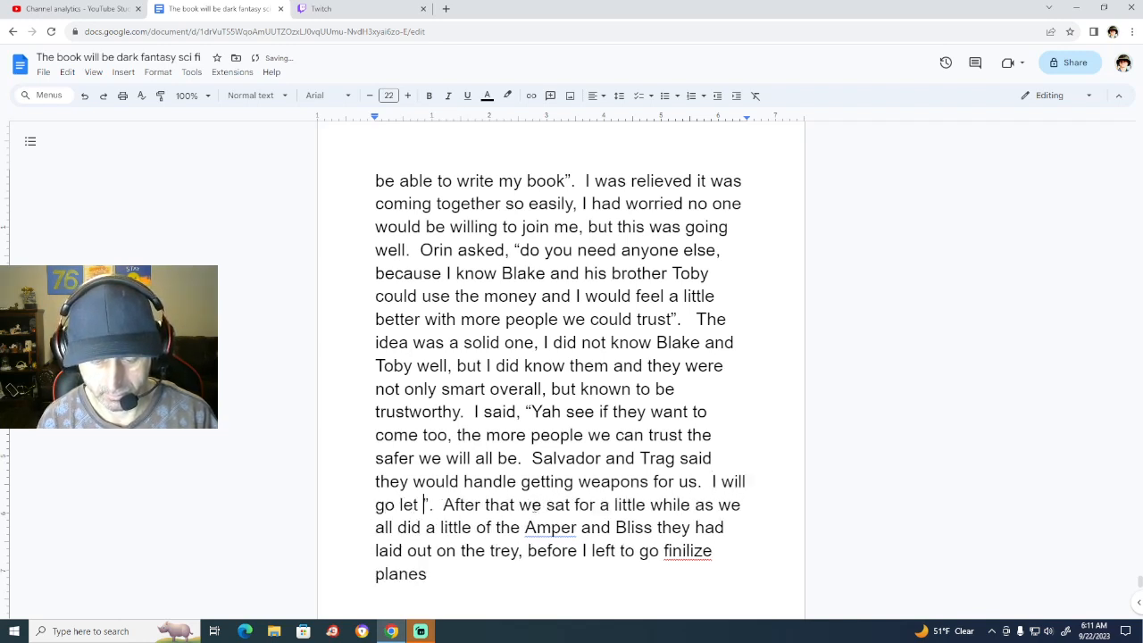
{"action": "type", "text": "t them know I "}
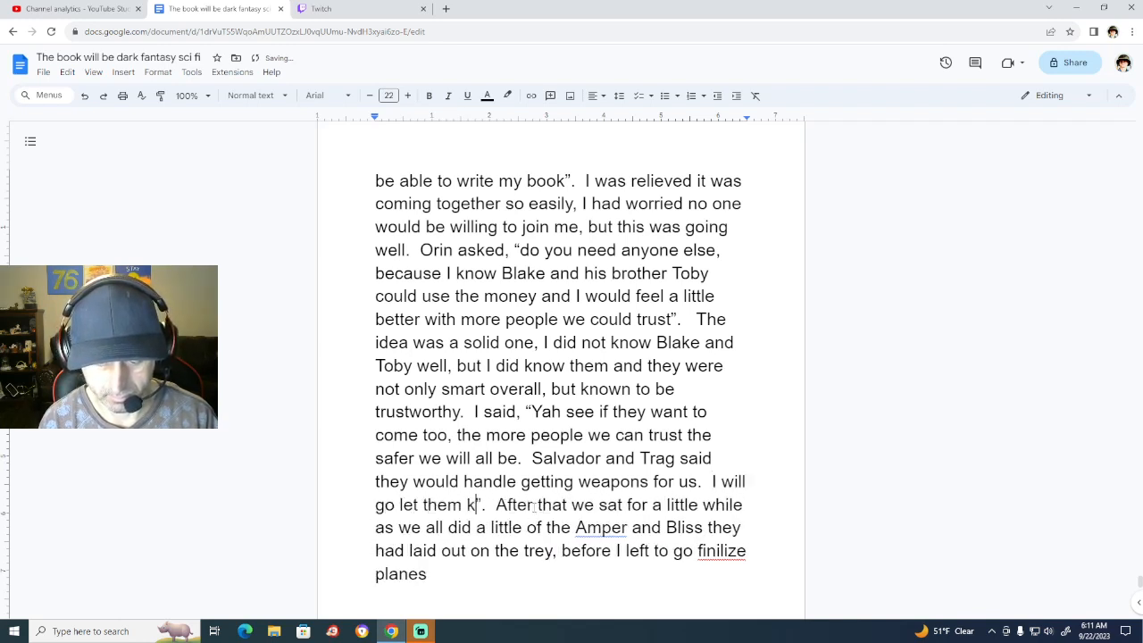
{"action": "type", "text": "ma"}
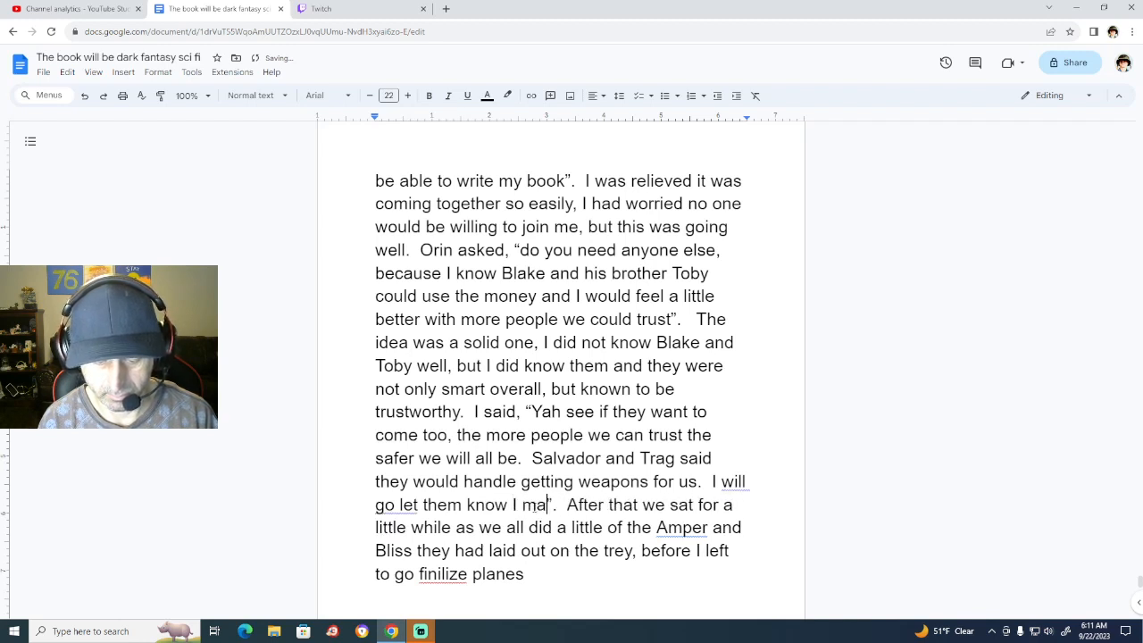
{"action": "type", "text": "naged"}
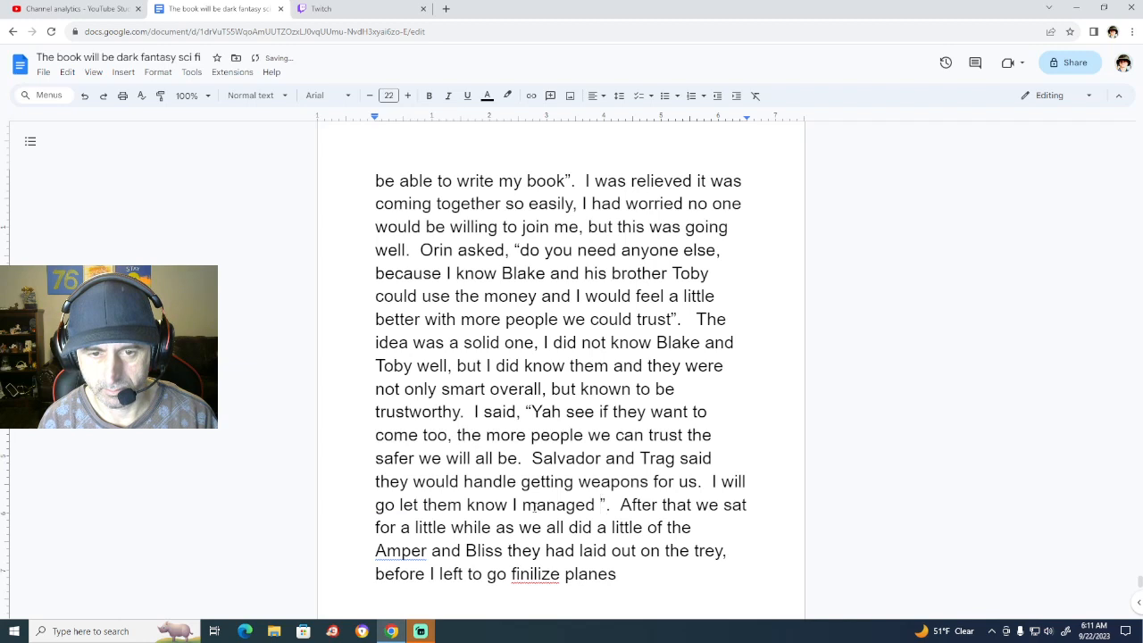
Replace "go let them know I managed" after "I will" with "let them know I managed to find".
{"action": "key", "text": "BackSpace"}
{"action": "key", "text": "BackSpace"}
{"action": "key", "text": "BackSpace"}
{"action": "key", "text": "BackSpace"}
{"action": "key", "text": "BackSpace"}
{"action": "key", "text": "BackSpace"}
{"action": "key", "text": "BackSpace"}
{"action": "key", "text": "BackSpace"}
{"action": "key", "text": "BackSpace"}
{"action": "key", "text": "BackSpace"}
{"action": "key", "text": "BackSpace"}
{"action": "key", "text": "BackSpace"}
{"action": "key", "text": "BackSpace"}
{"action": "key", "text": "BackSpace"}
{"action": "key", "text": "BackSpace"}
{"action": "key", "text": "BackSpace"}
{"action": "key", "text": "BackSpace"}
{"action": "key", "text": "BackSpace"}
{"action": "key", "text": "BackSpace"}
{"action": "key", "text": "BackSpace"}
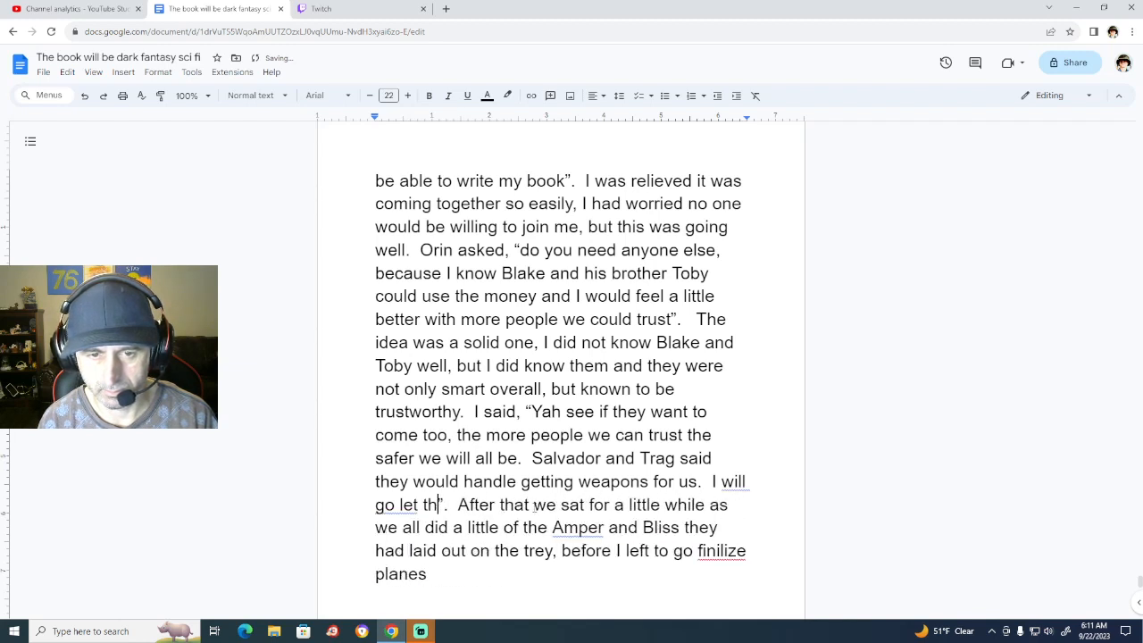
{"action": "key", "text": "BackSpace"}
{"action": "key", "text": "BackSpace"}
{"action": "key", "text": "BackSpace"}
{"action": "key", "text": "BackSpace"}
{"action": "key", "text": "BackSpace"}
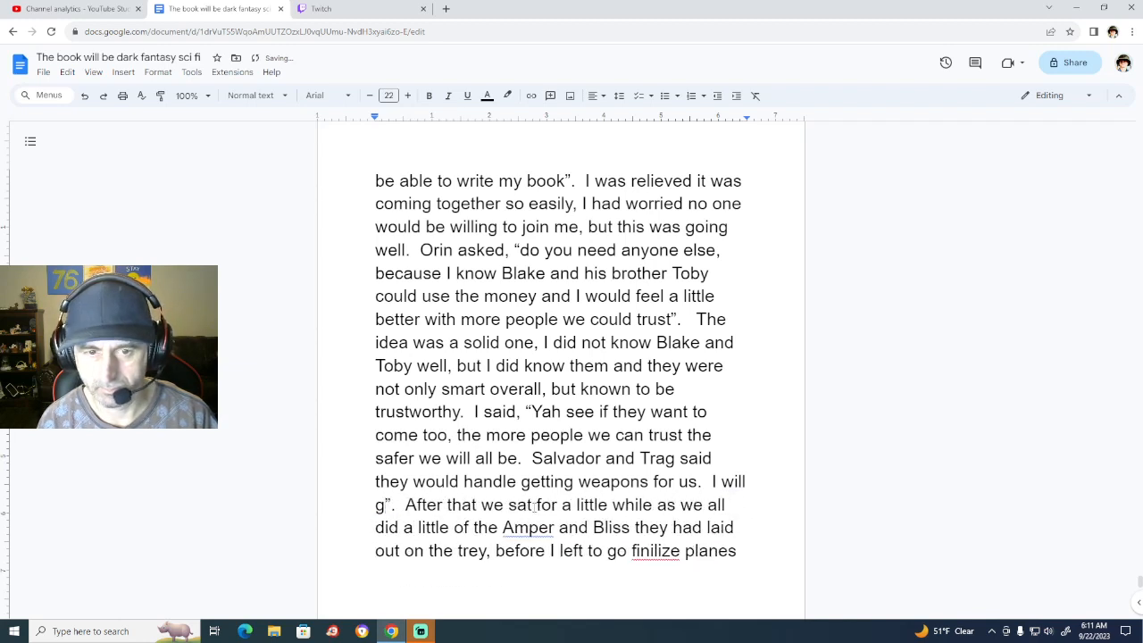
{"action": "key", "text": "BackSpace"}
{"action": "type", "text": "let them"}
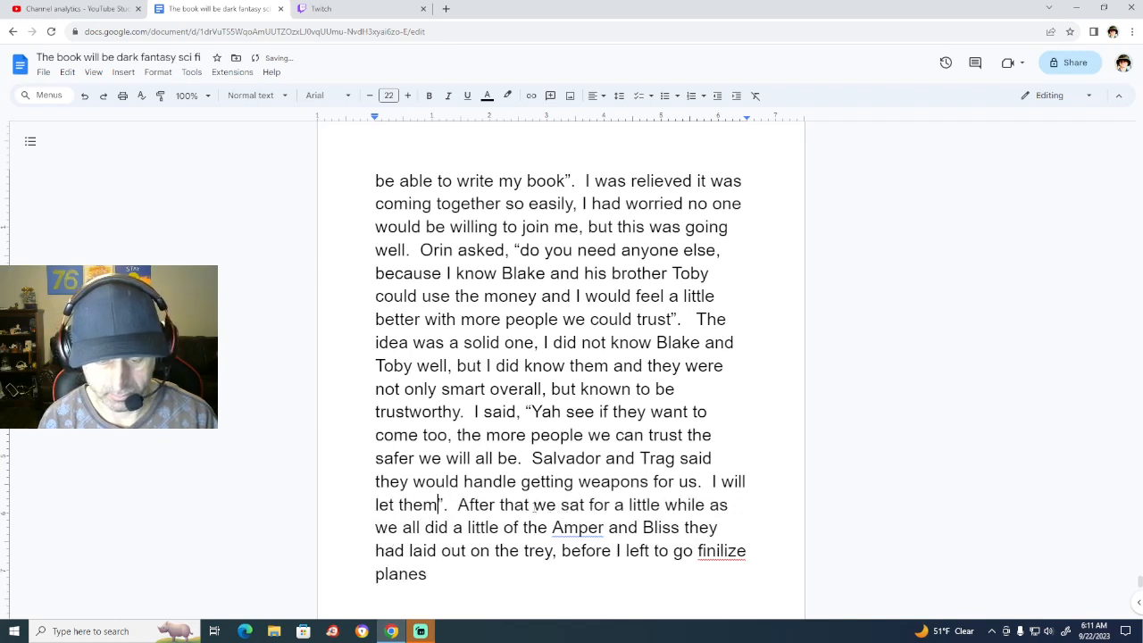
{"action": "type", "text": " know I "}
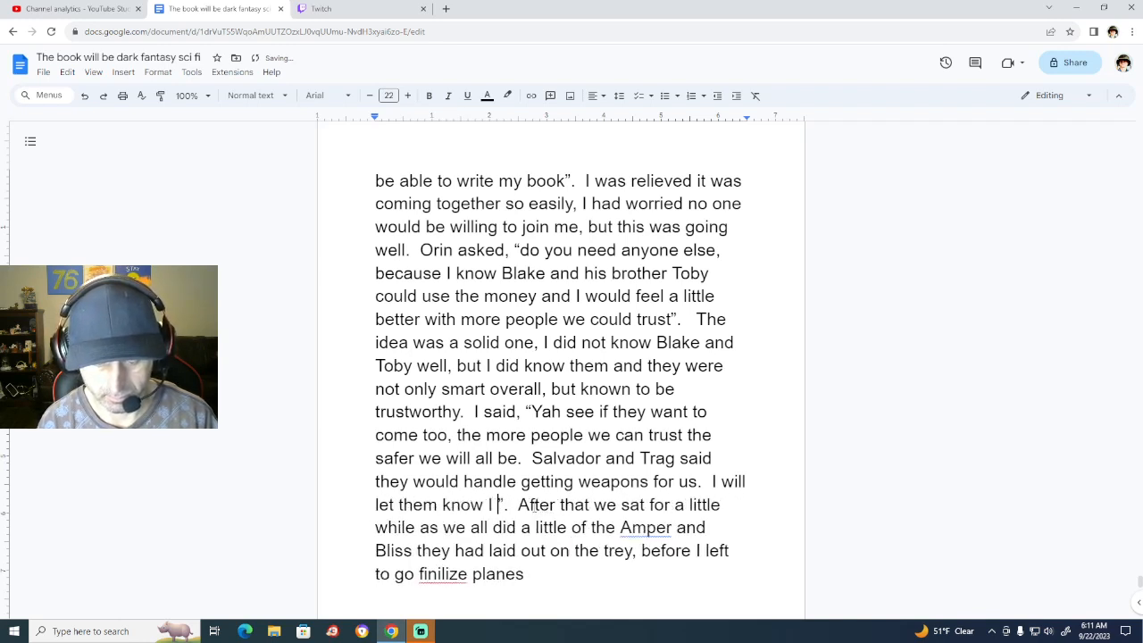
{"action": "type", "text": "managed to"}
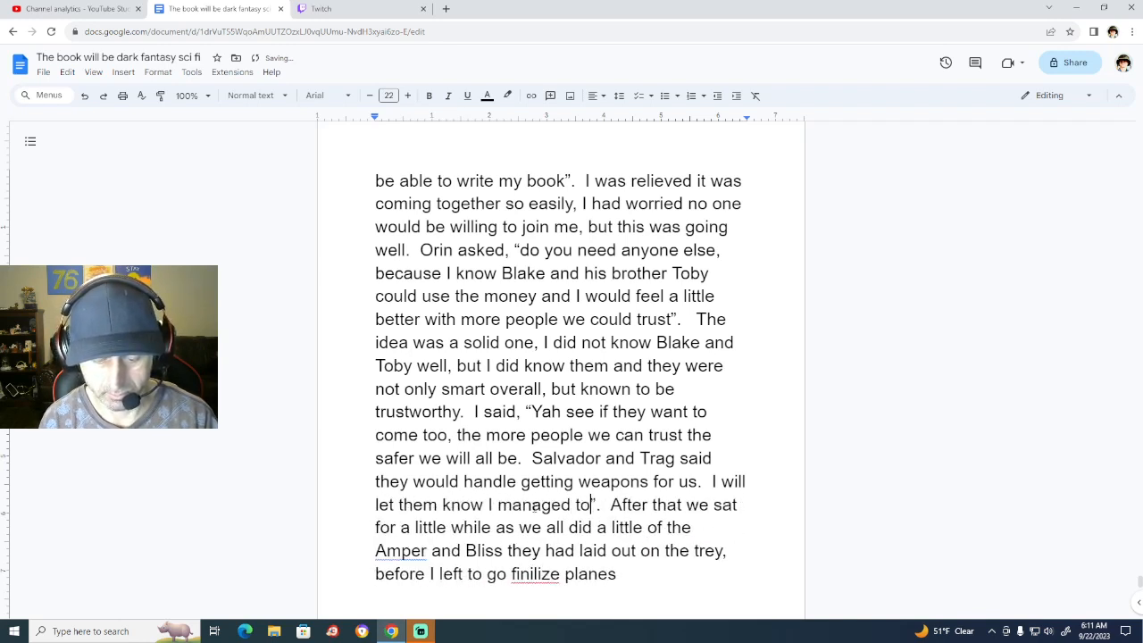
{"action": "type", "text": " find"}
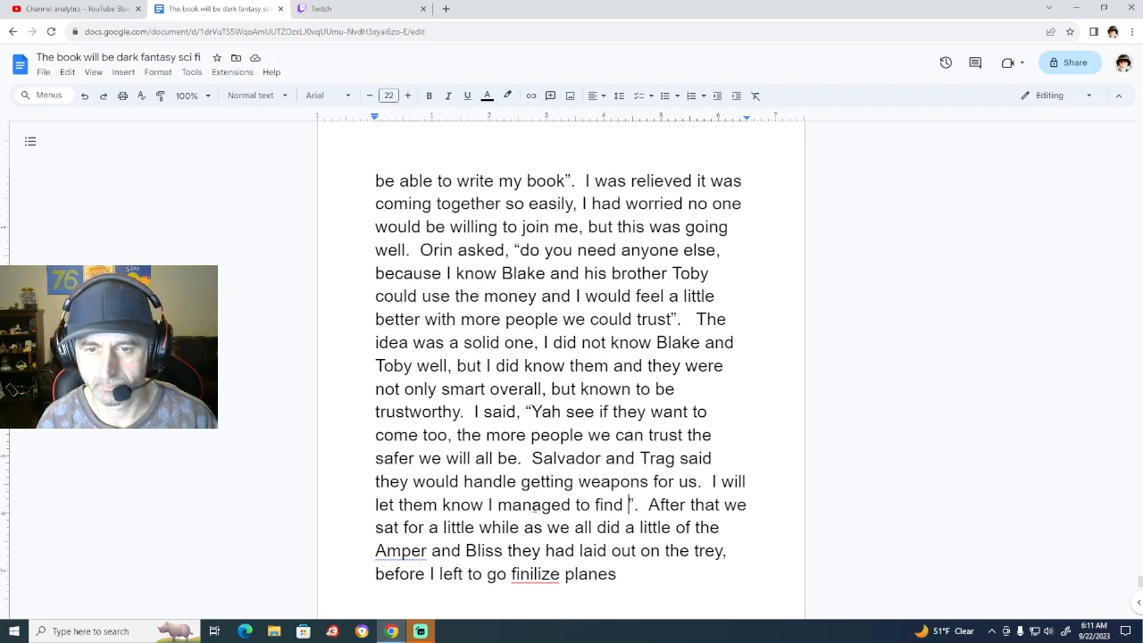
Continue the quoted sentence after "managed to find" with "the people they asked for and".
{"action": "type", "text": "the peop"}
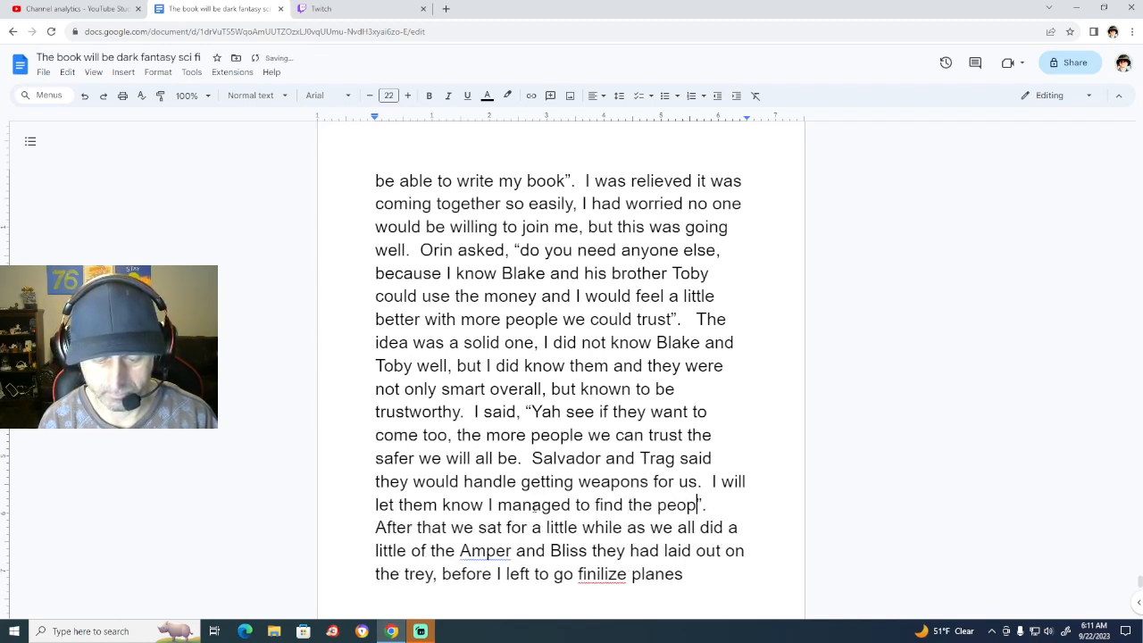
{"action": "type", "text": "le"}
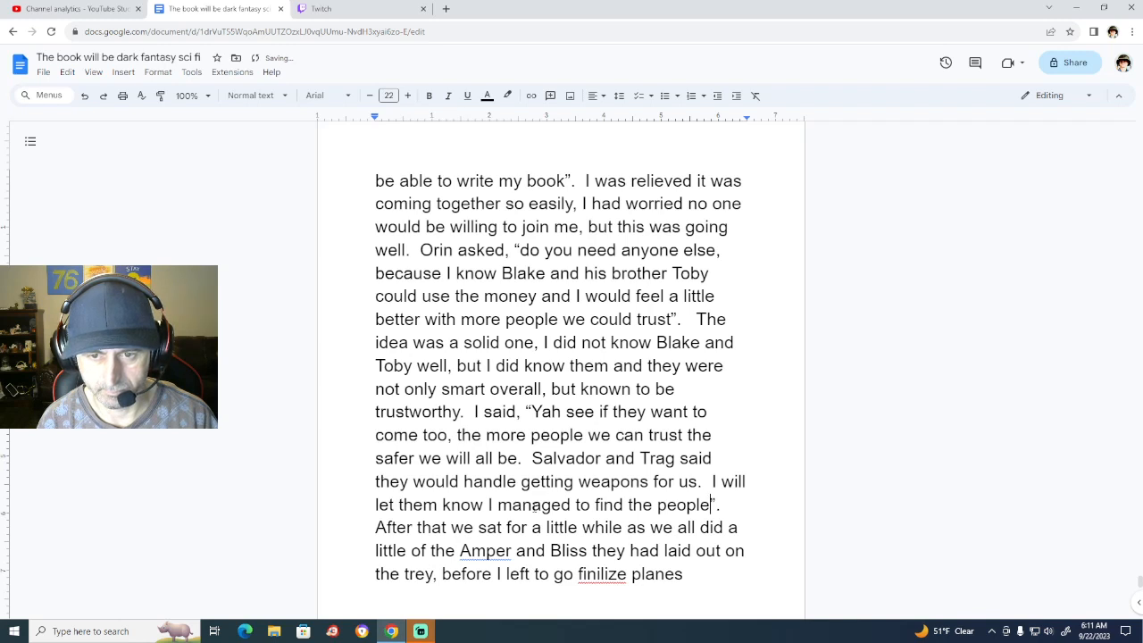
{"action": "type", "text": " they"}
{"action": "type", "text": " as"}
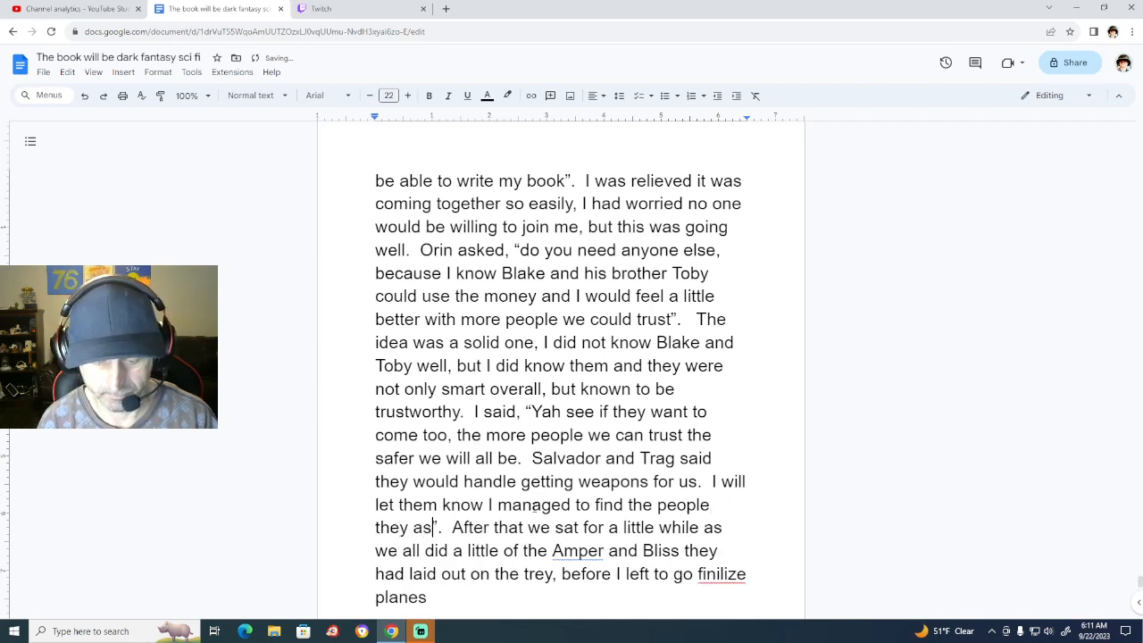
{"action": "type", "text": "ked for and "}
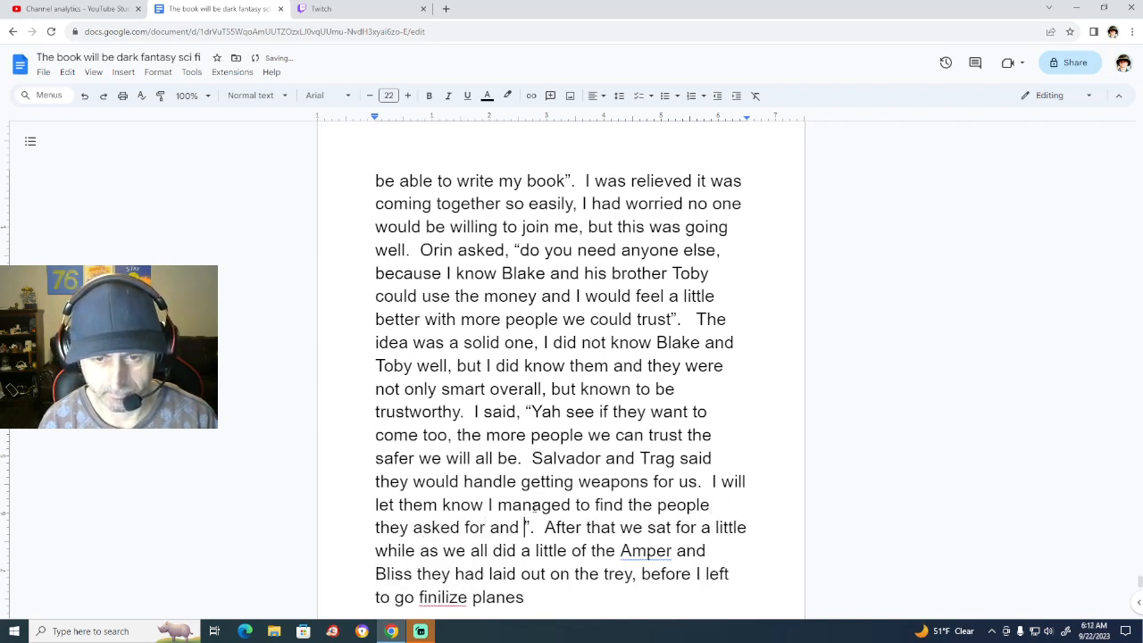
Finish the quoted sentence with "message you with the details", leaving no period before the closing quotation mark.
{"action": "type", "text": "message y"}
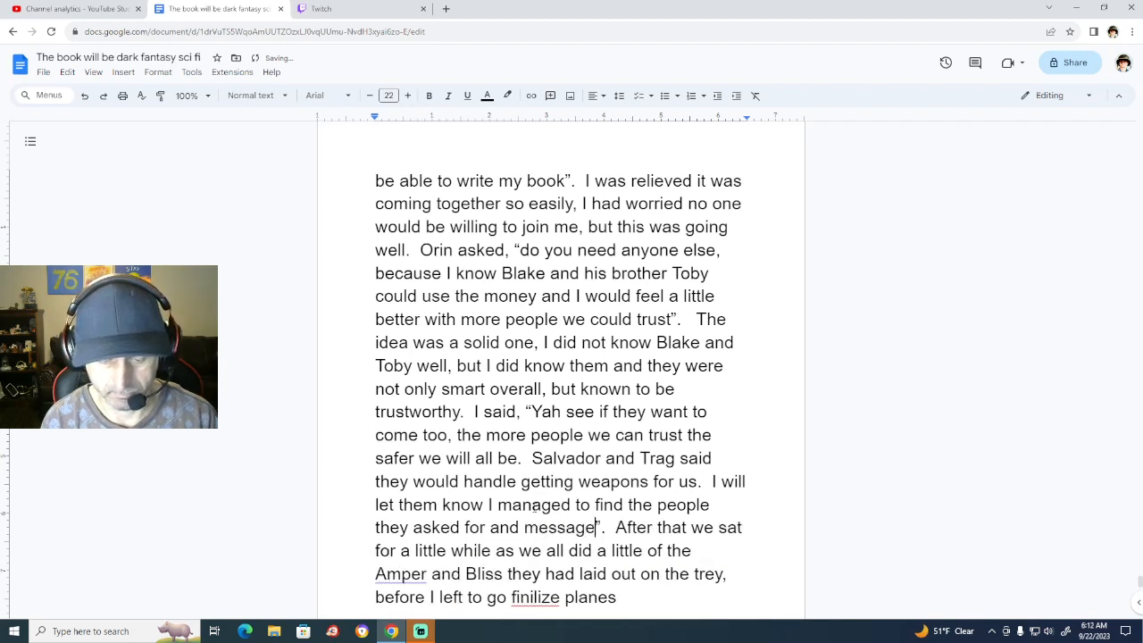
{"action": "type", "text": "ou "}
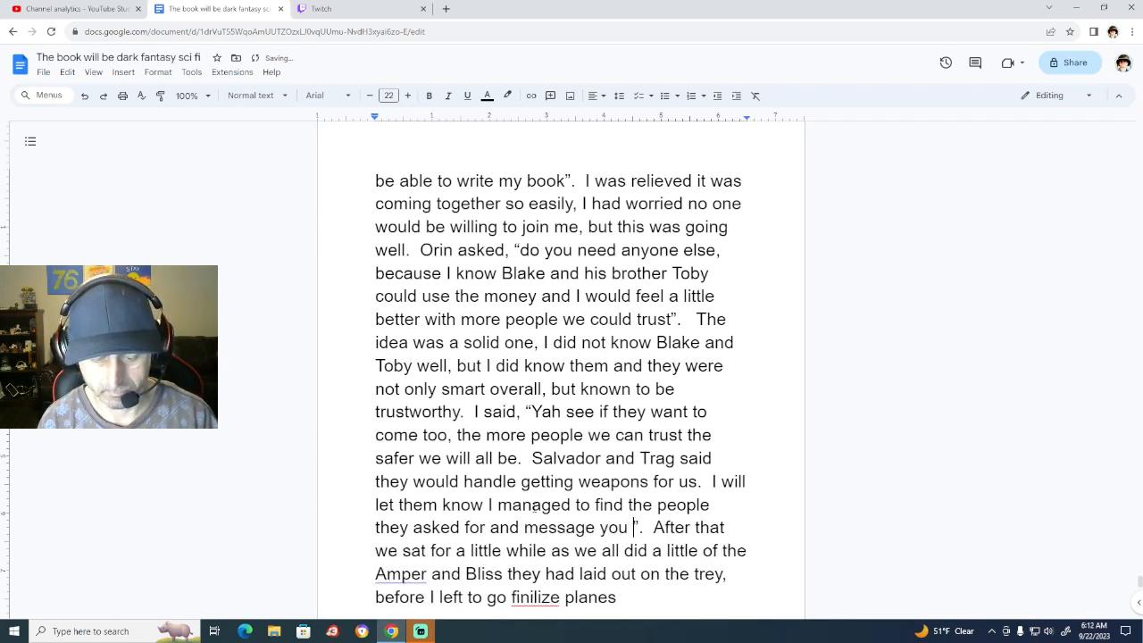
{"action": "type", "text": "with the det”."}
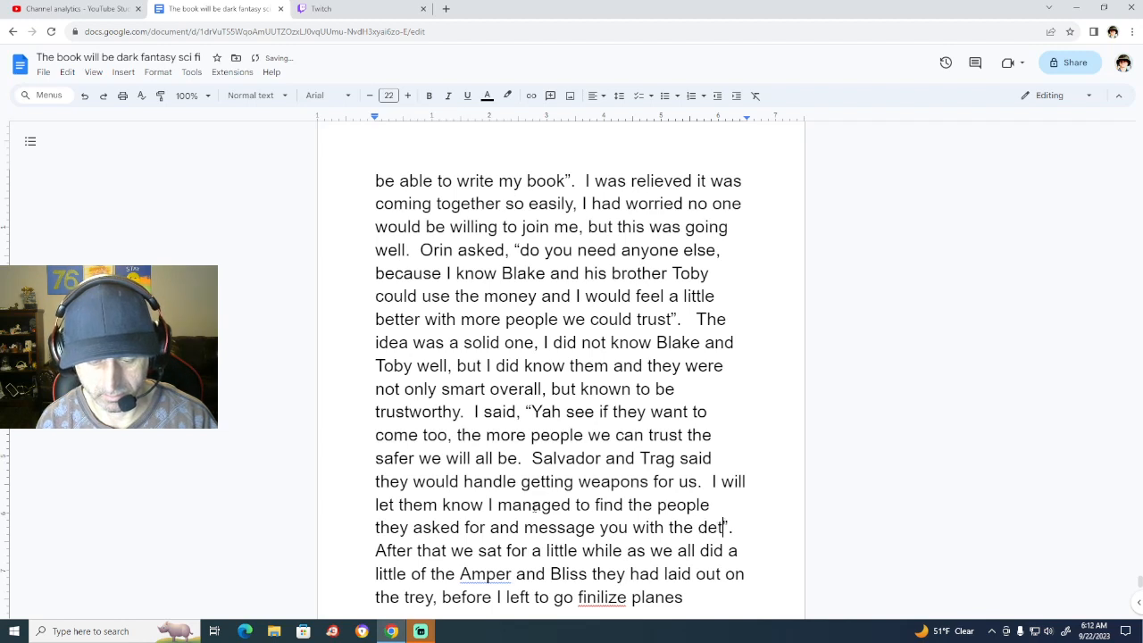
{"action": "type", "text": "ails.”.  After that we sat for a little while as"}
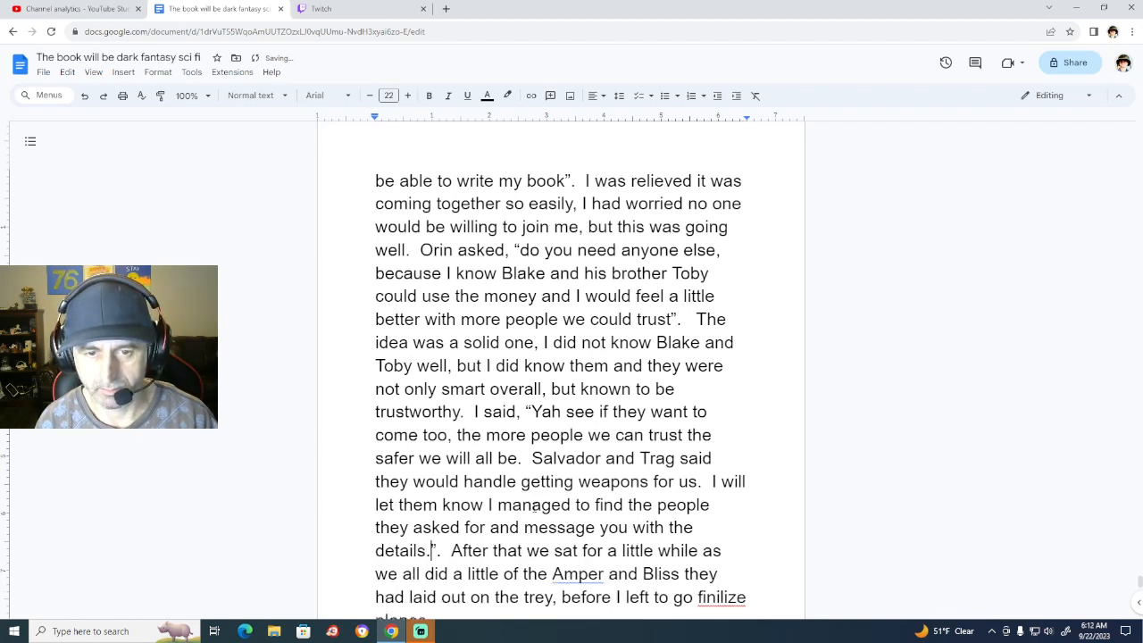
{"action": "key", "text": "BackSpace"}
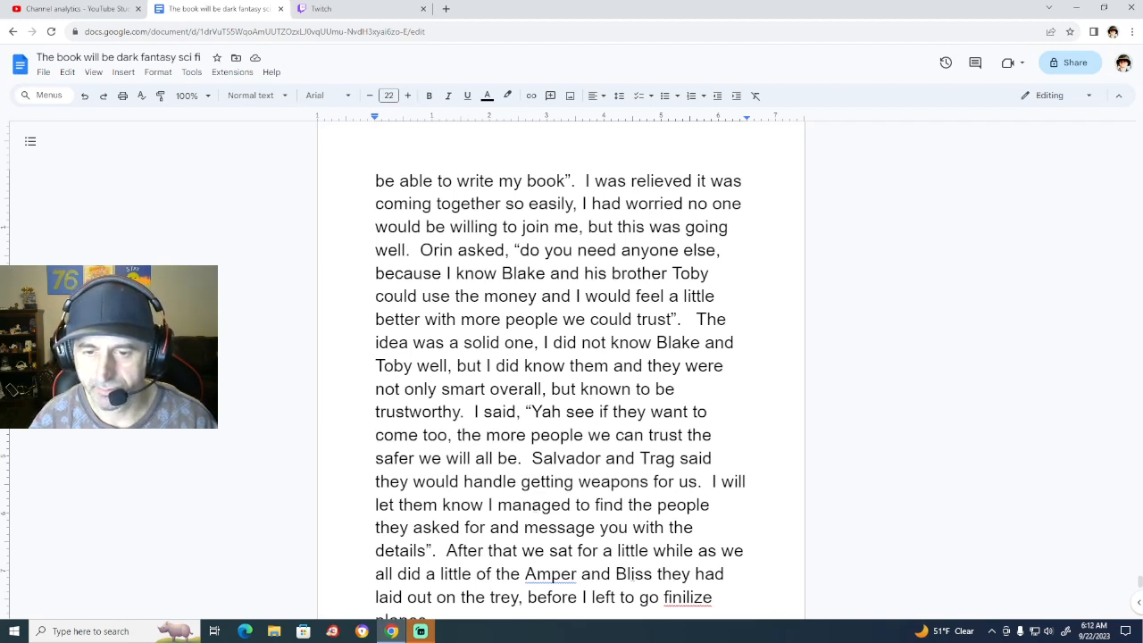
Correct "finilize planes" to "finalize plans" and end the sentence with a period.
{"action": "right_click", "coordinate": [672, 597]}
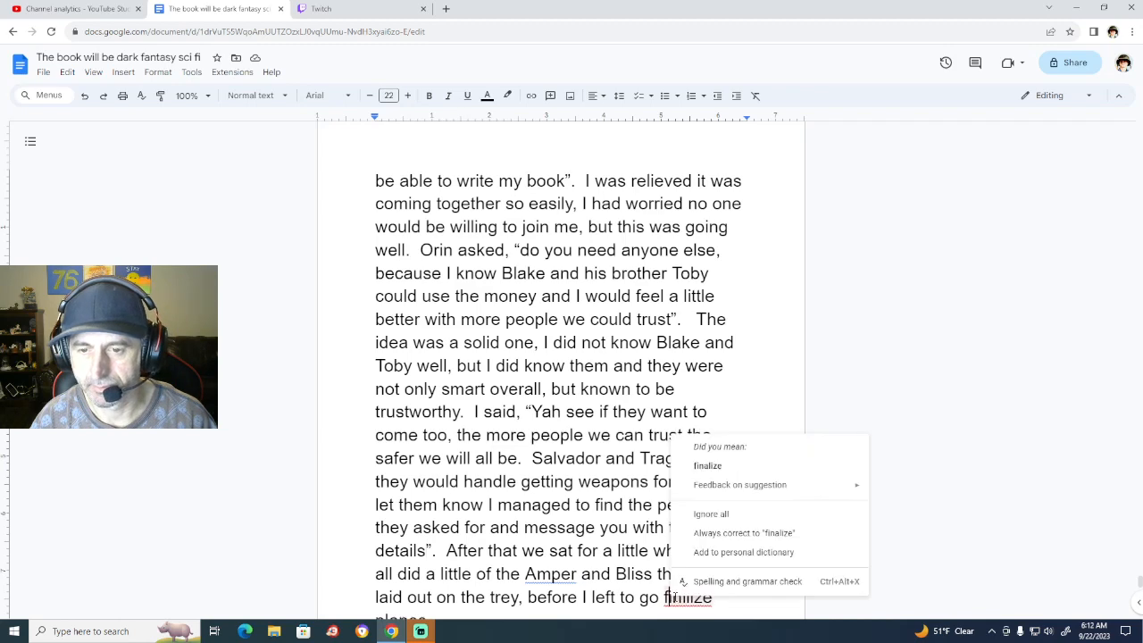
{"action": "left_click", "coordinate": [715, 466]}
{"action": "scroll", "coordinate": [628, 561], "scroll_direction": "down", "scroll_amount": 2}
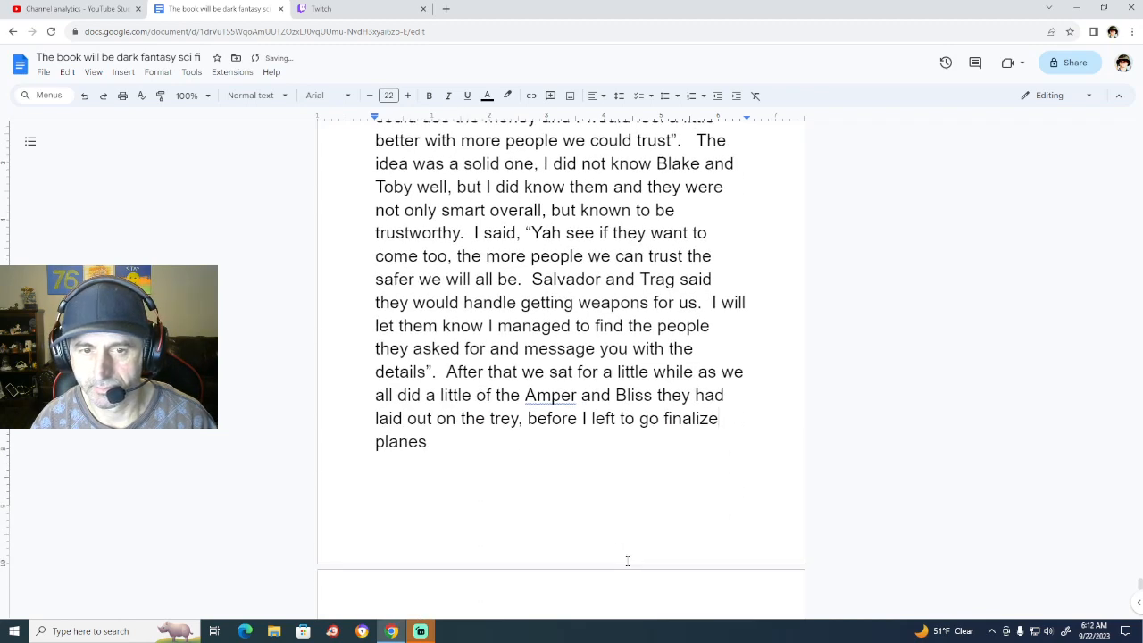
{"action": "left_click", "coordinate": [421, 442]}
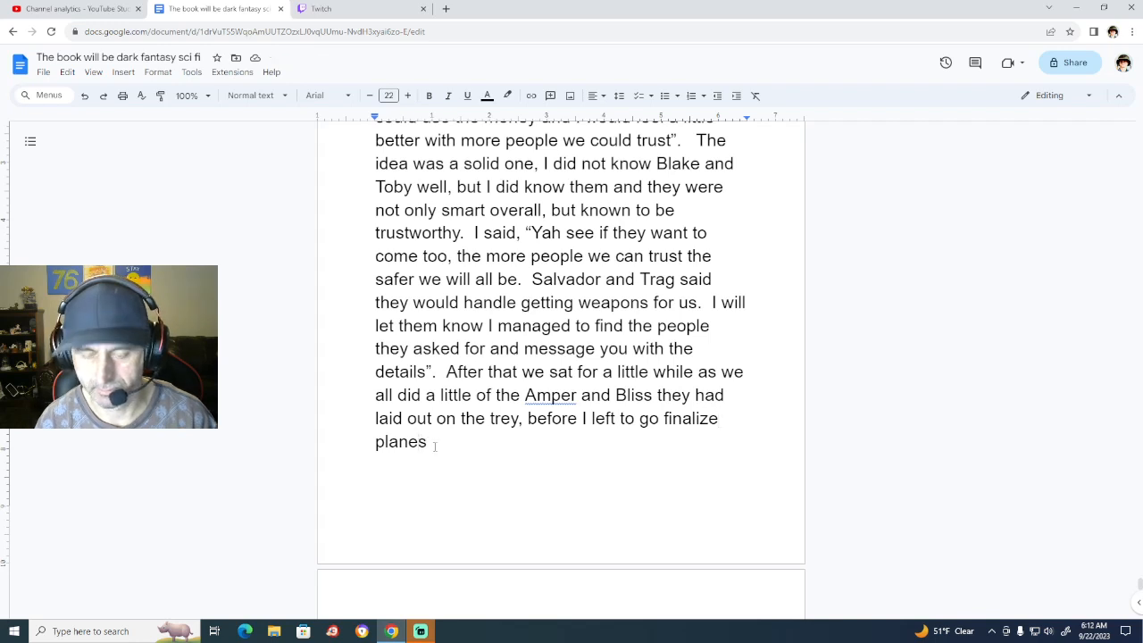
{"action": "key", "text": "BackSpace"}
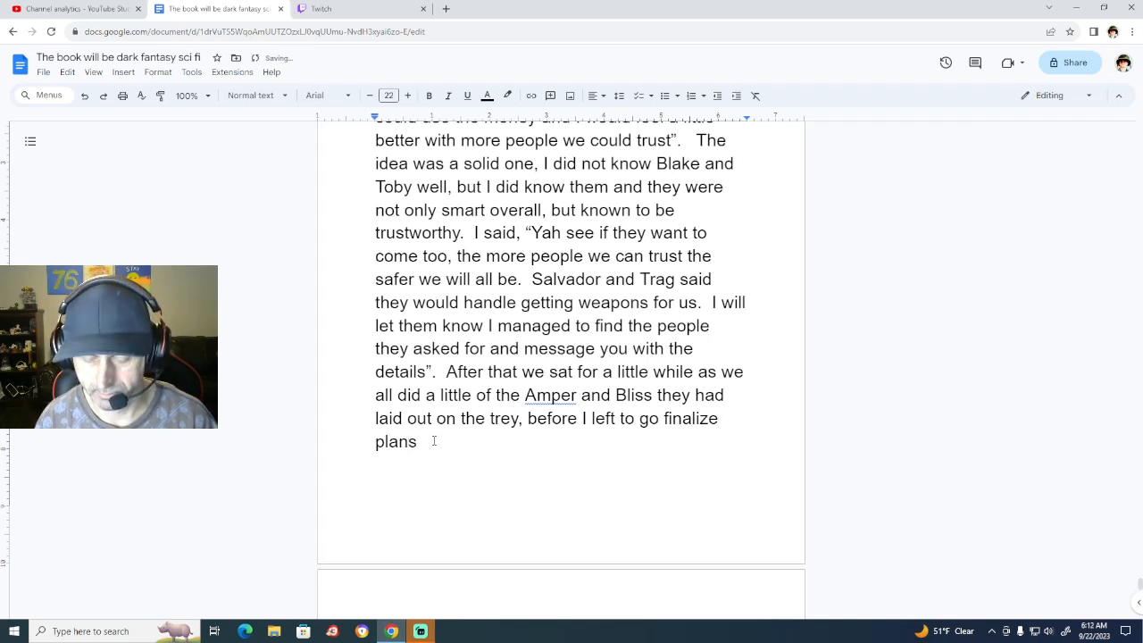
{"action": "type", "text": "."}
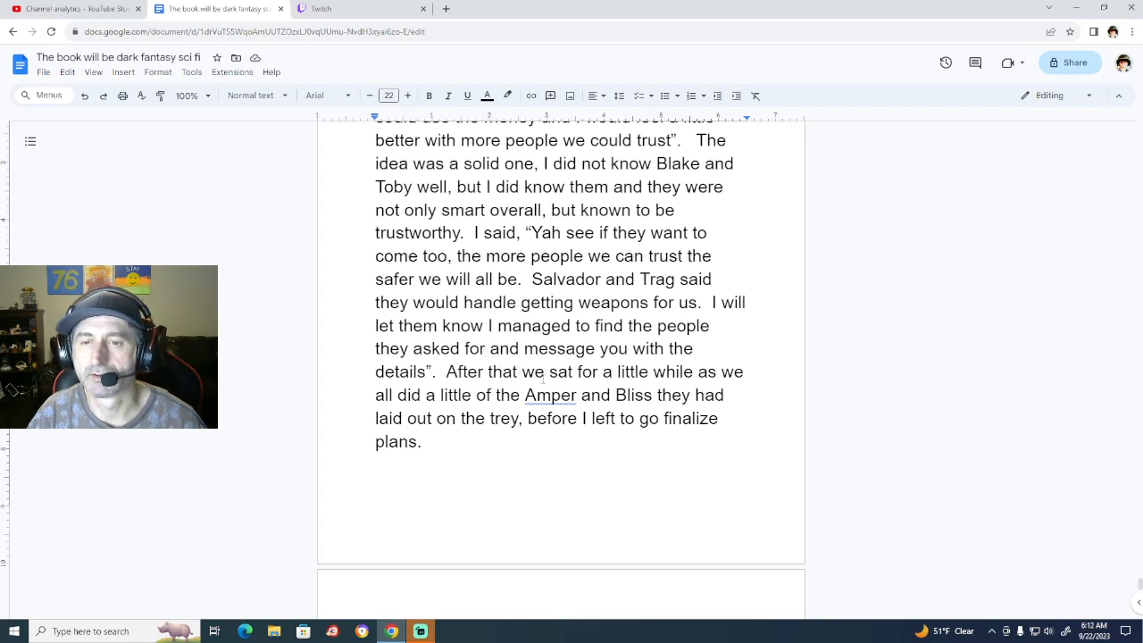
Shorten the opening "After that we sat" following the quoted reply to "We sat".
{"action": "left_click", "coordinate": [535, 373]}
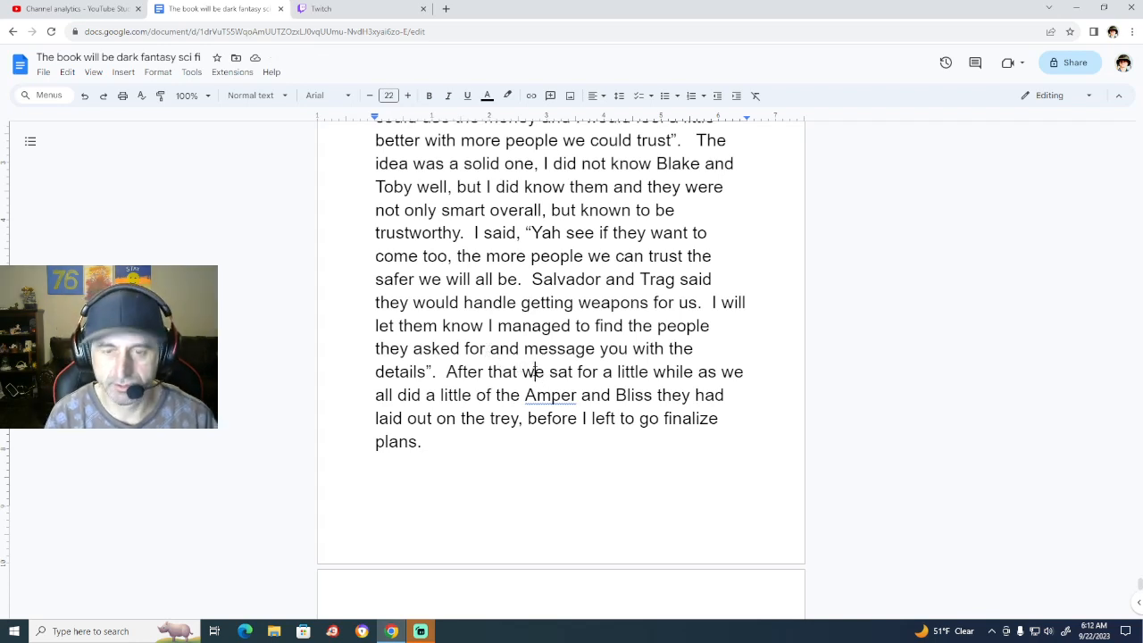
{"action": "key", "text": "BackSpace"}
{"action": "key", "text": "BackSpace"}
{"action": "key", "text": "BackSpace"}
{"action": "key", "text": "BackSpace"}
{"action": "key", "text": "BackSpace"}
{"action": "key", "text": "BackSpace"}
{"action": "key", "text": "BackSpace"}
{"action": "key", "text": "BackSpace"}
{"action": "key", "text": "BackSpace"}
{"action": "key", "text": "BackSpace"}
{"action": "key", "text": "BackSpace"}
{"action": "key", "text": "BackSpace"}
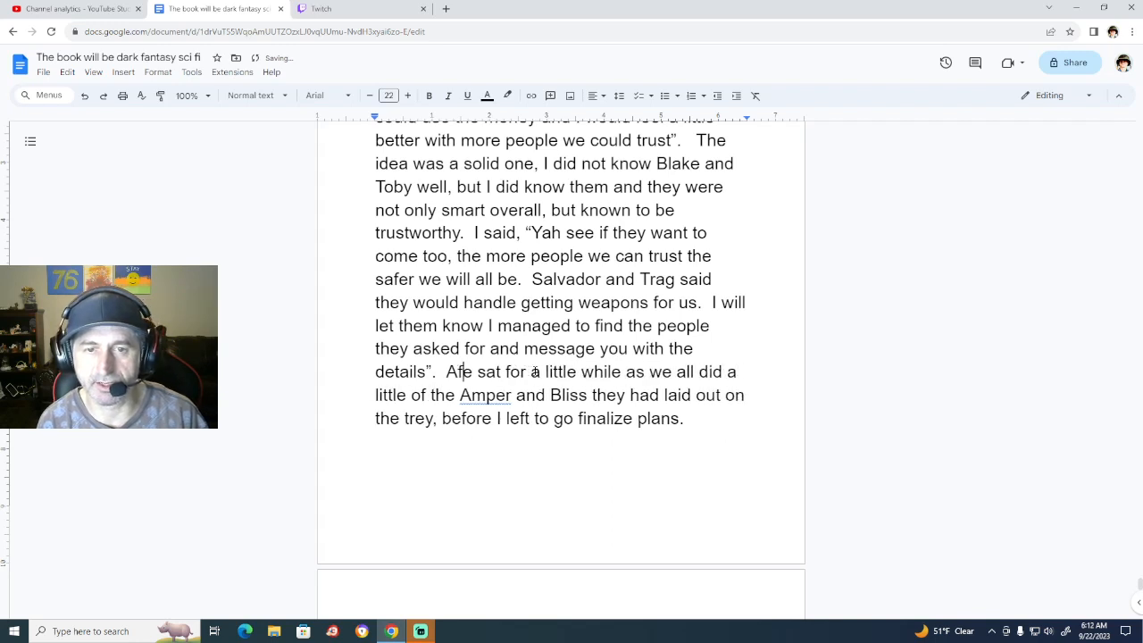
{"action": "type", "text": "W"}
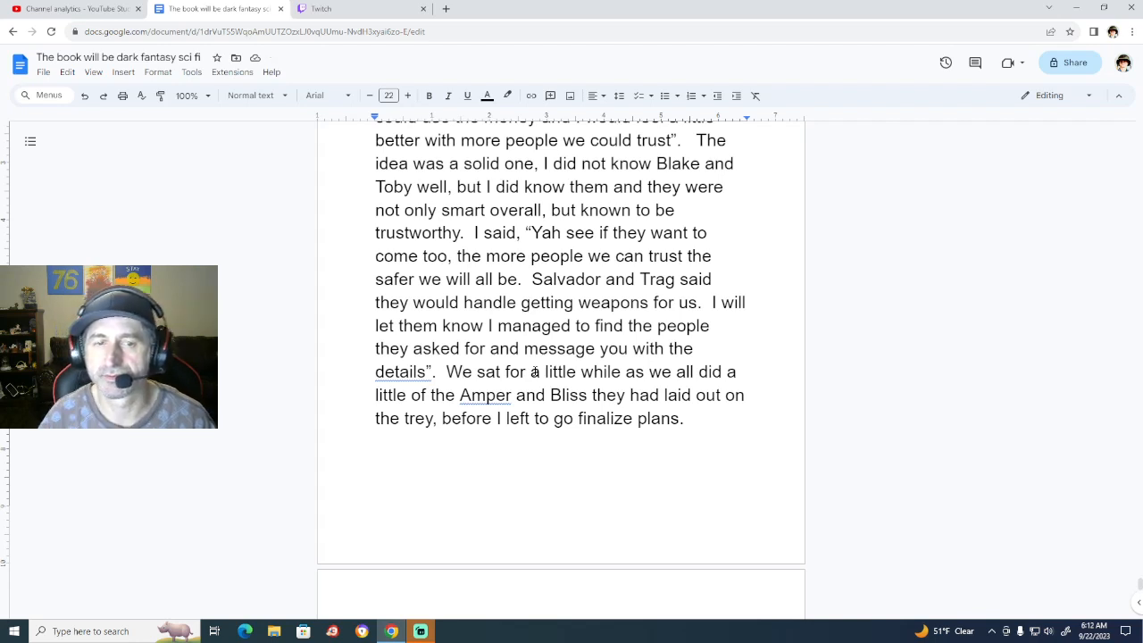
Accept the suggested quotation-mark change after "details" and ignore the suggestion for "Amper" in the closing paragraph.
{"action": "right_click", "coordinate": [412, 374]}
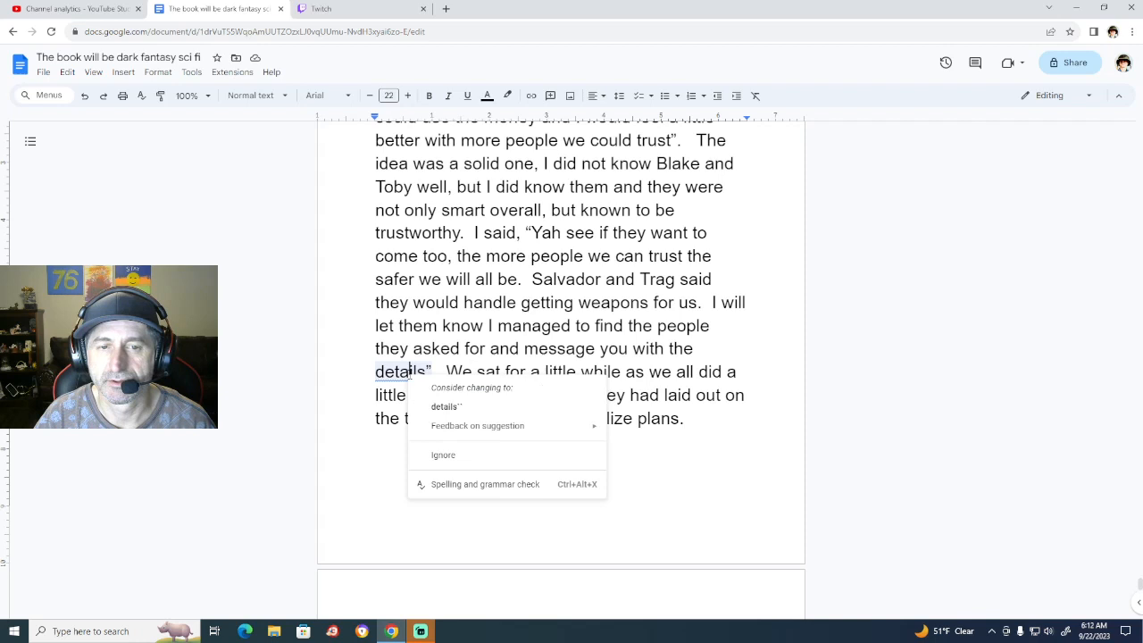
{"action": "left_click", "coordinate": [436, 404]}
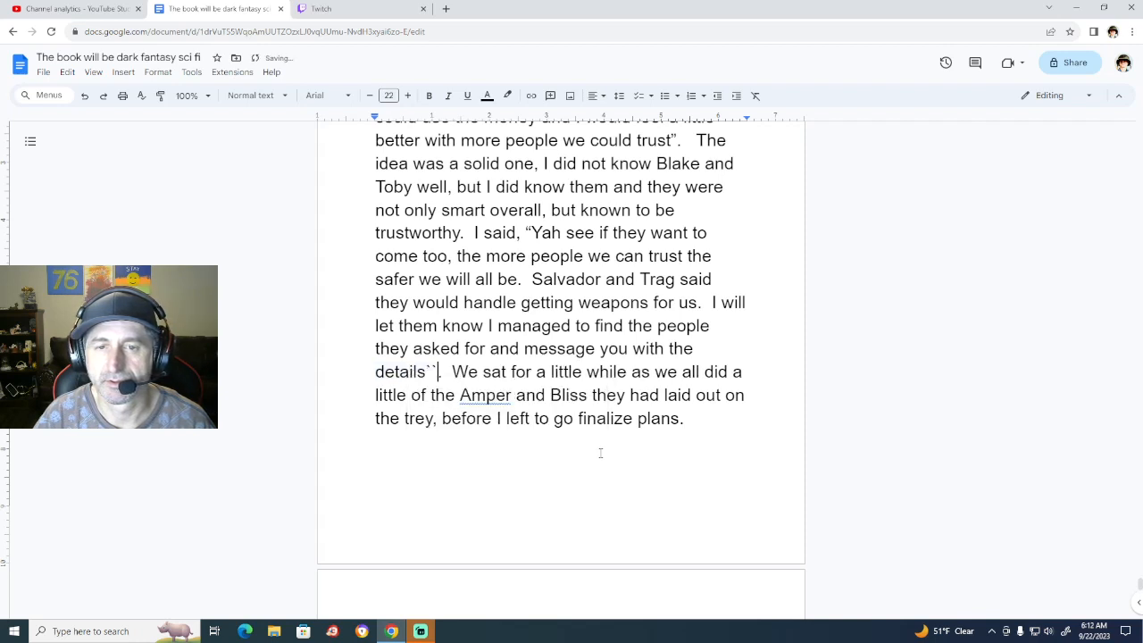
{"action": "right_click", "coordinate": [476, 400]}
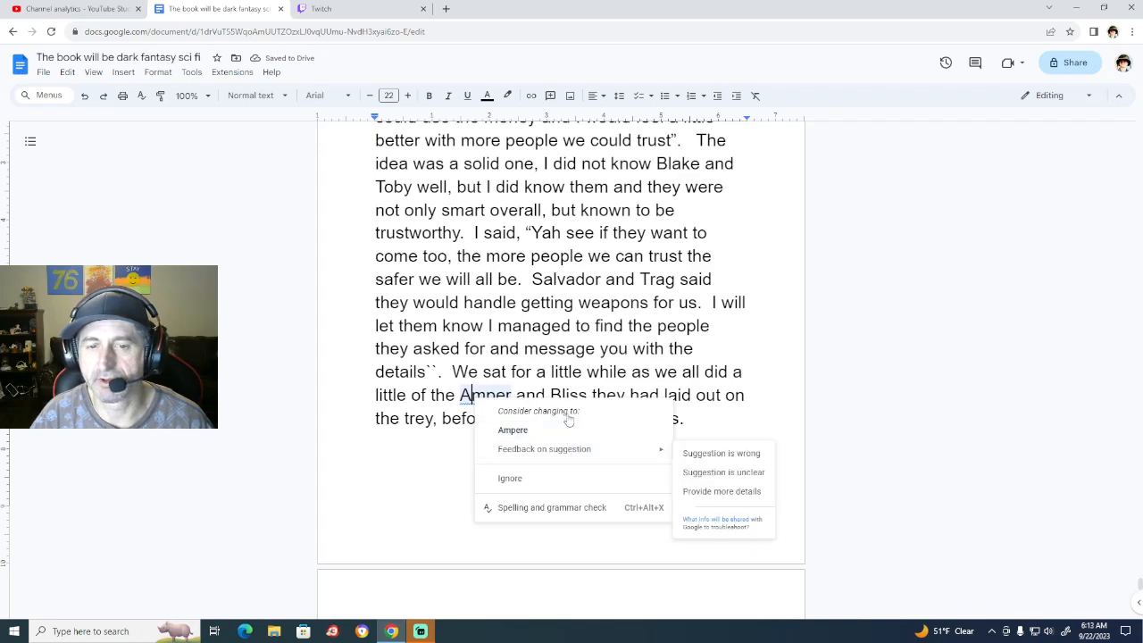
{"action": "left_click", "coordinate": [578, 478]}
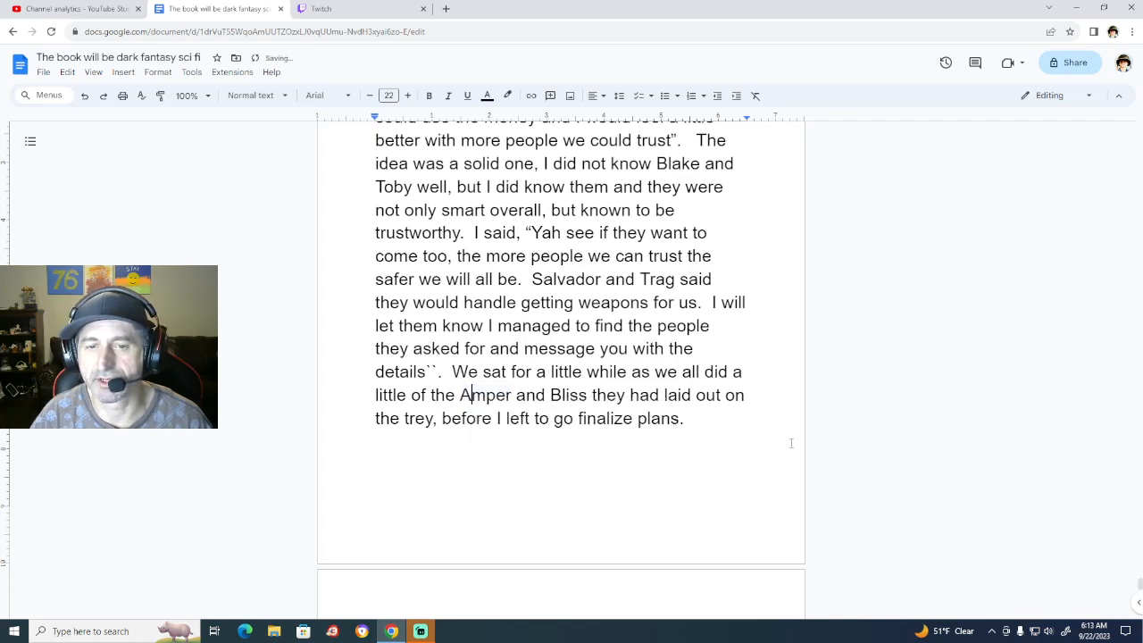
Delete the "Assemble the team and the most needed items" note with its character list, plus one blank line above the next Chapter note.
{"action": "scroll", "coordinate": [603, 478], "scroll_direction": "up", "scroll_amount": 2}
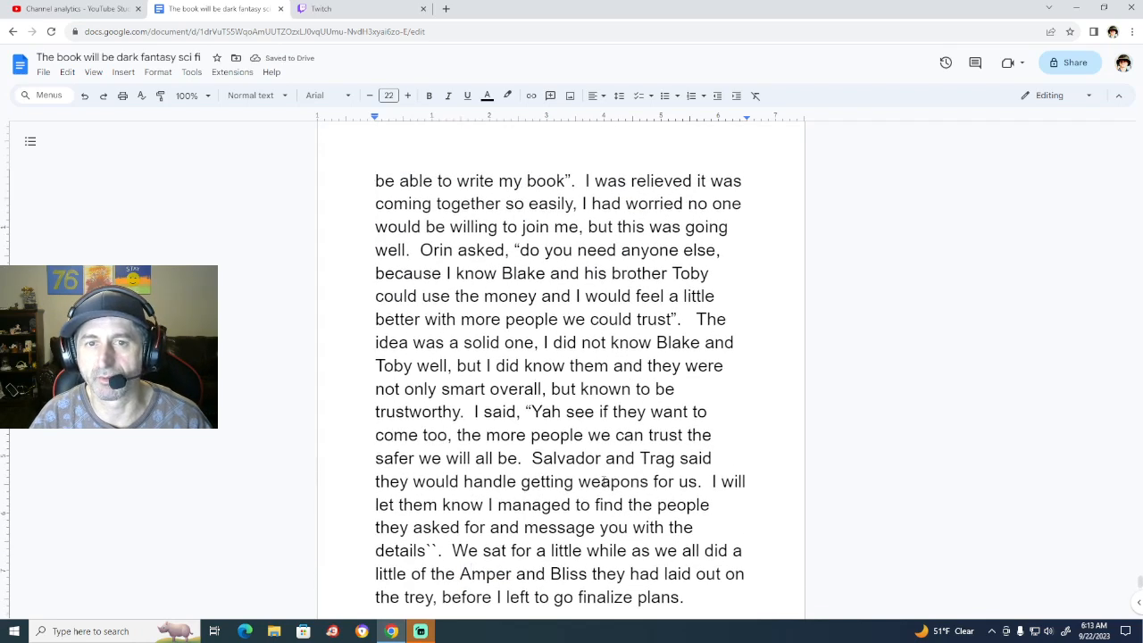
{"action": "scroll", "coordinate": [603, 481], "scroll_direction": "down", "scroll_amount": 2}
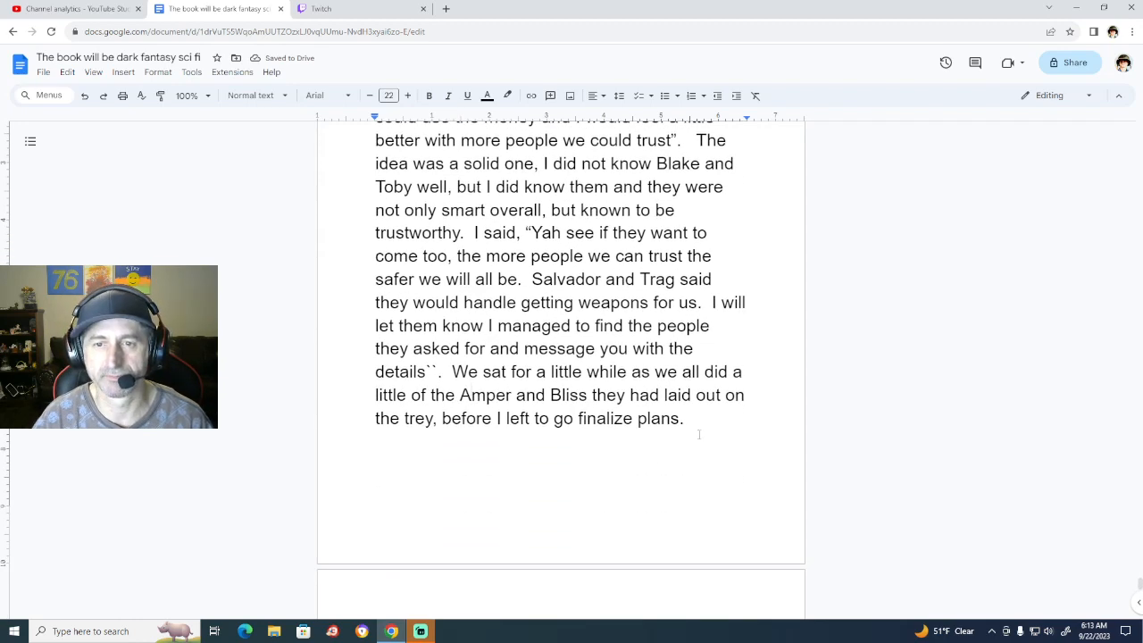
{"action": "scroll", "coordinate": [698, 433], "scroll_direction": "down", "scroll_amount": 2}
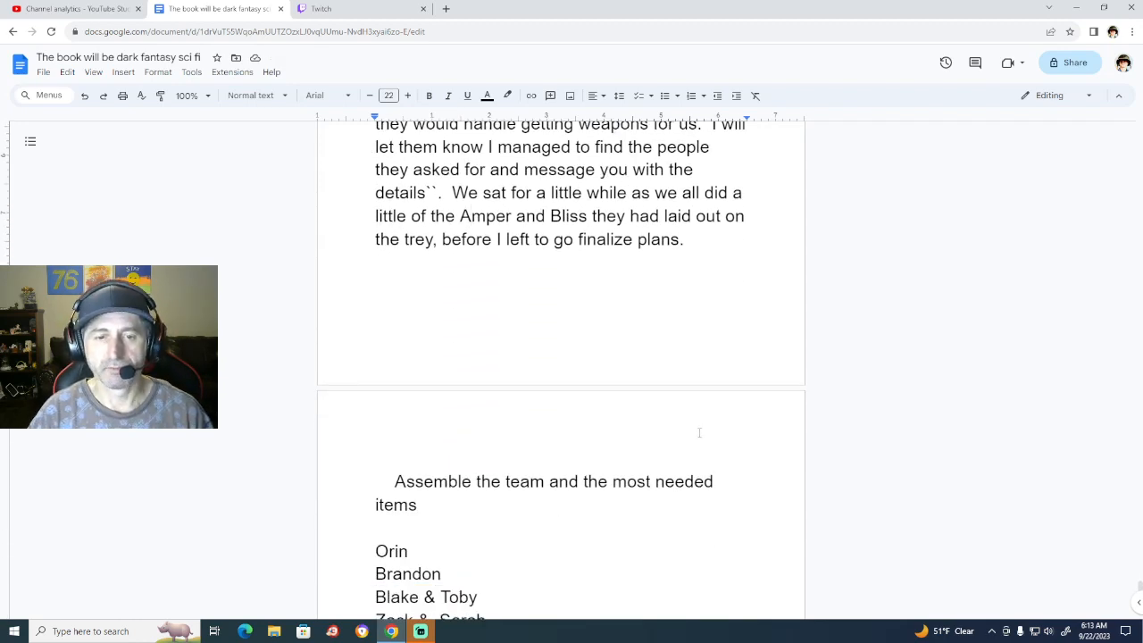
{"action": "scroll", "coordinate": [699, 434], "scroll_direction": "down", "scroll_amount": 1}
{"action": "scroll", "coordinate": [700, 433], "scroll_direction": "down", "scroll_amount": 1}
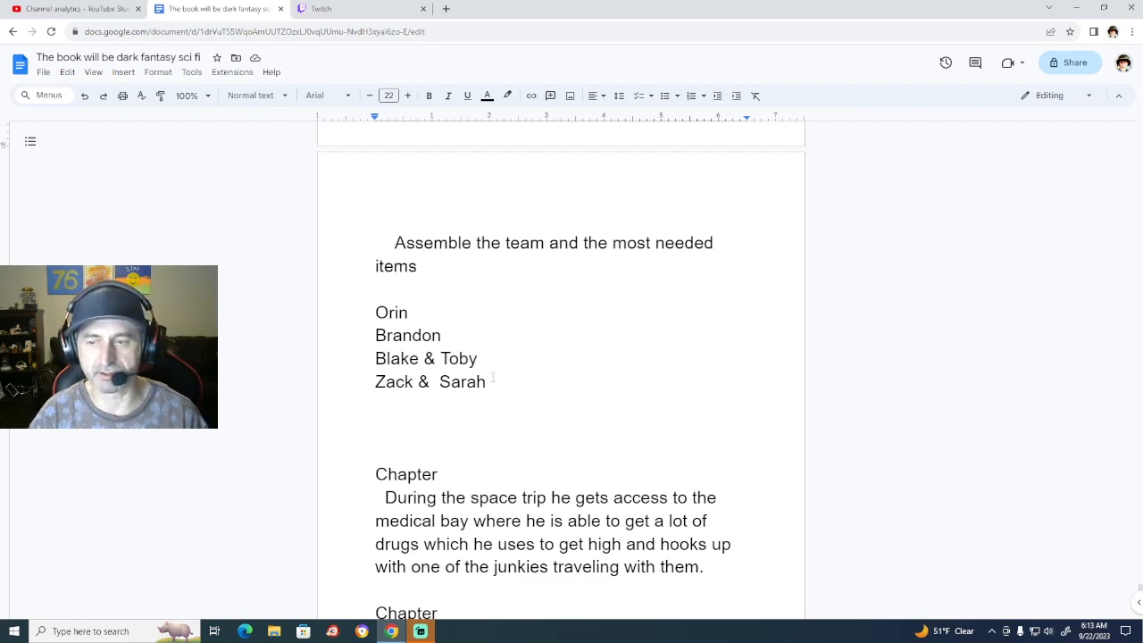
{"action": "left_click_drag", "start_coordinate": [494, 377], "coordinate": [362, 252]}
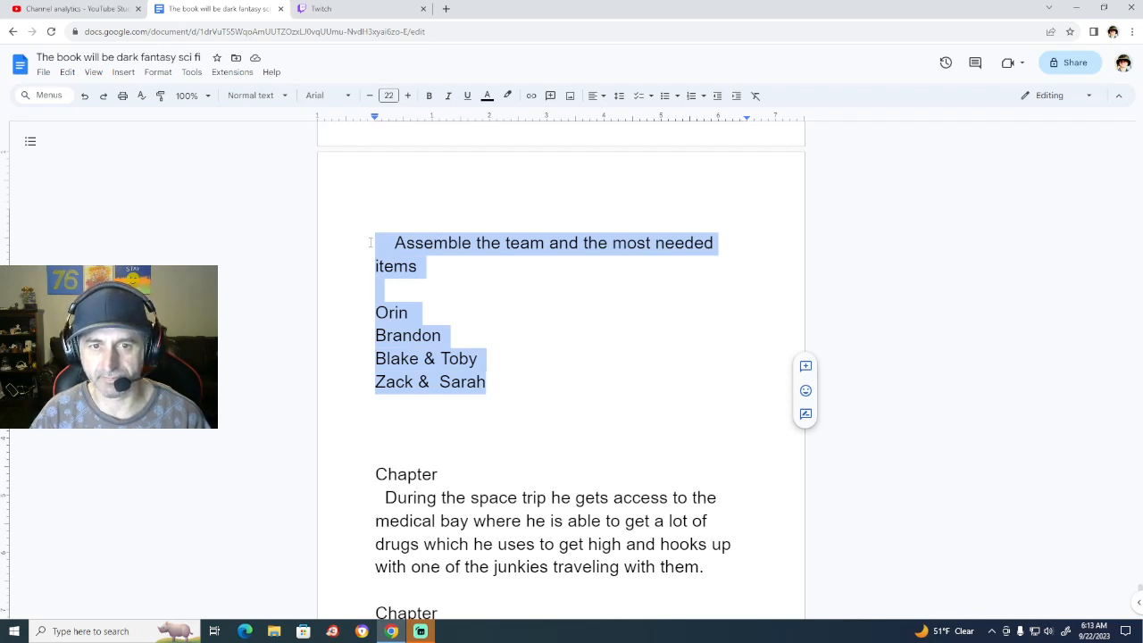
{"action": "key", "text": "BackSpace"}
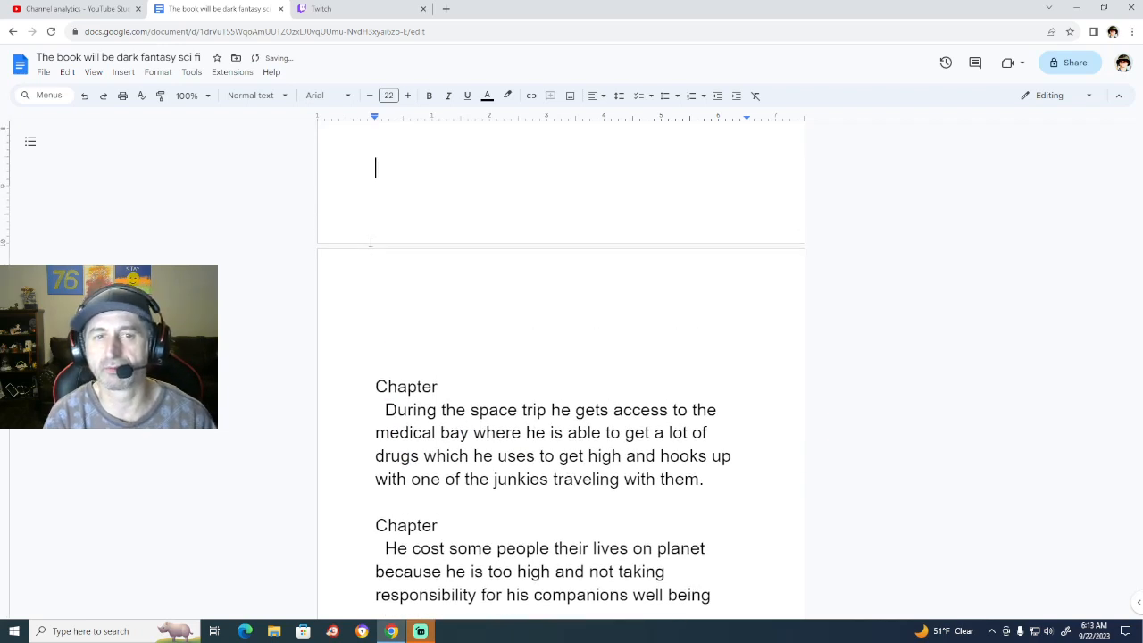
{"action": "key", "text": "Down"}
{"action": "key", "text": "Down"}
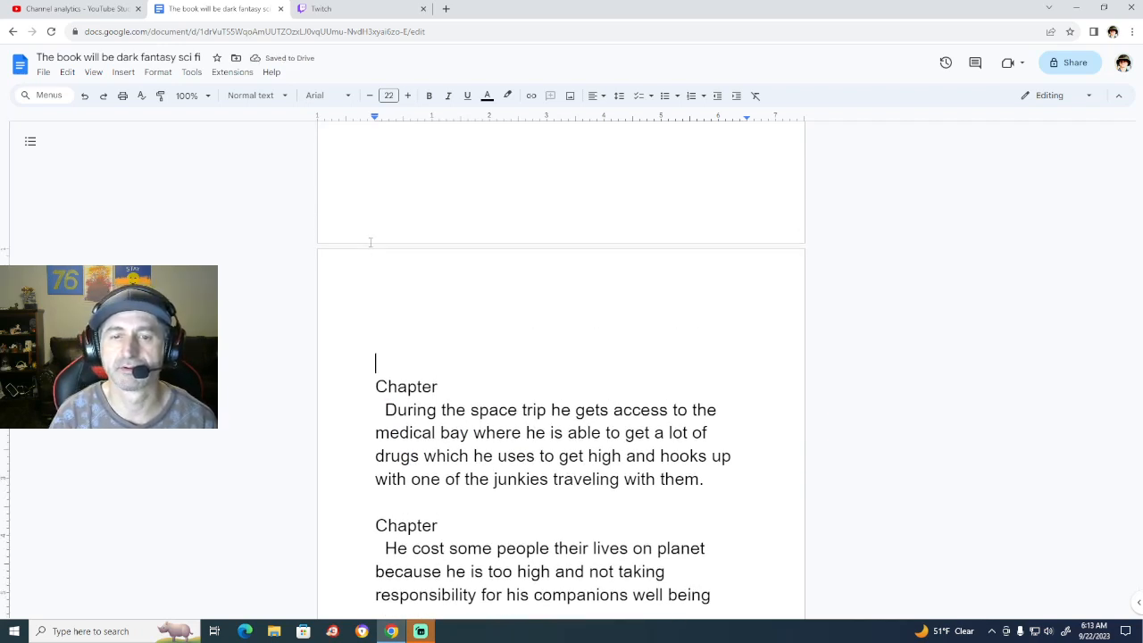
{"action": "key", "text": "BackSpace"}
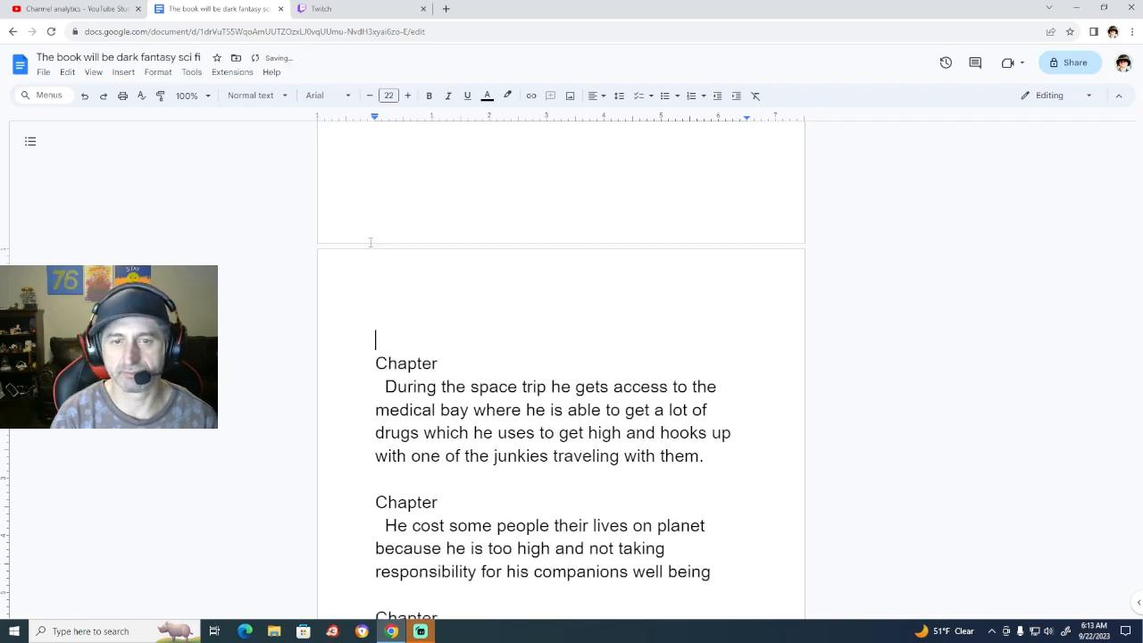
{"action": "key", "text": "Down"}
{"action": "key", "text": "Down"}
{"action": "key", "text": "Down"}
{"action": "key", "text": "Down"}
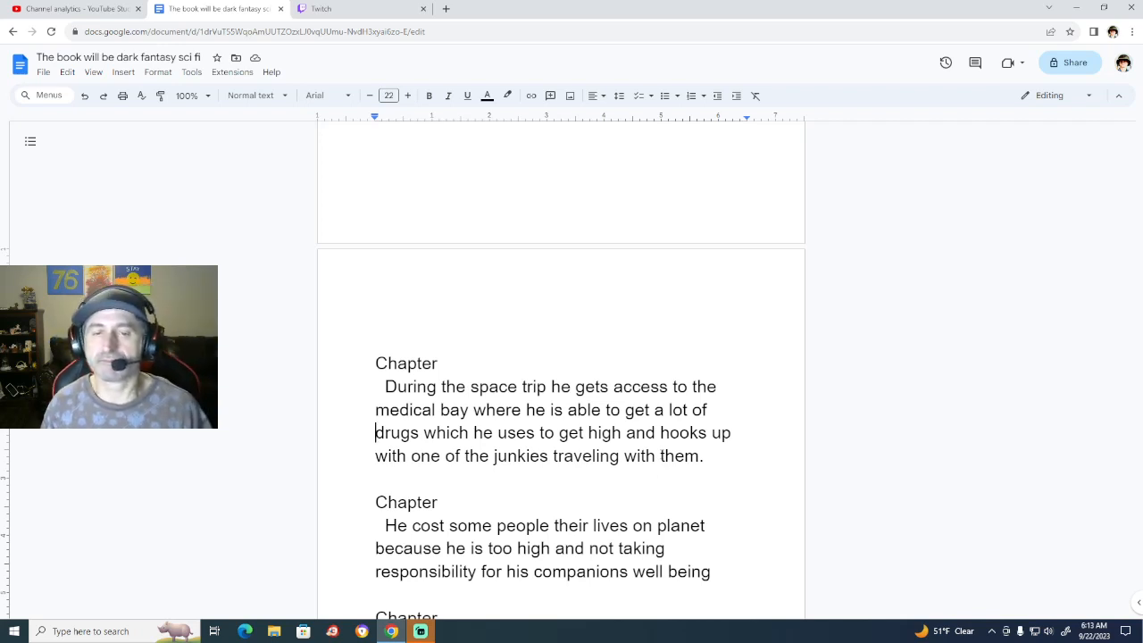
{"action": "key", "text": "Up"}
{"action": "key", "text": "Up"}
{"action": "key", "text": "Up"}
{"action": "key", "text": "Up"}
{"action": "key", "text": "Up"}
{"action": "key", "text": "Up"}
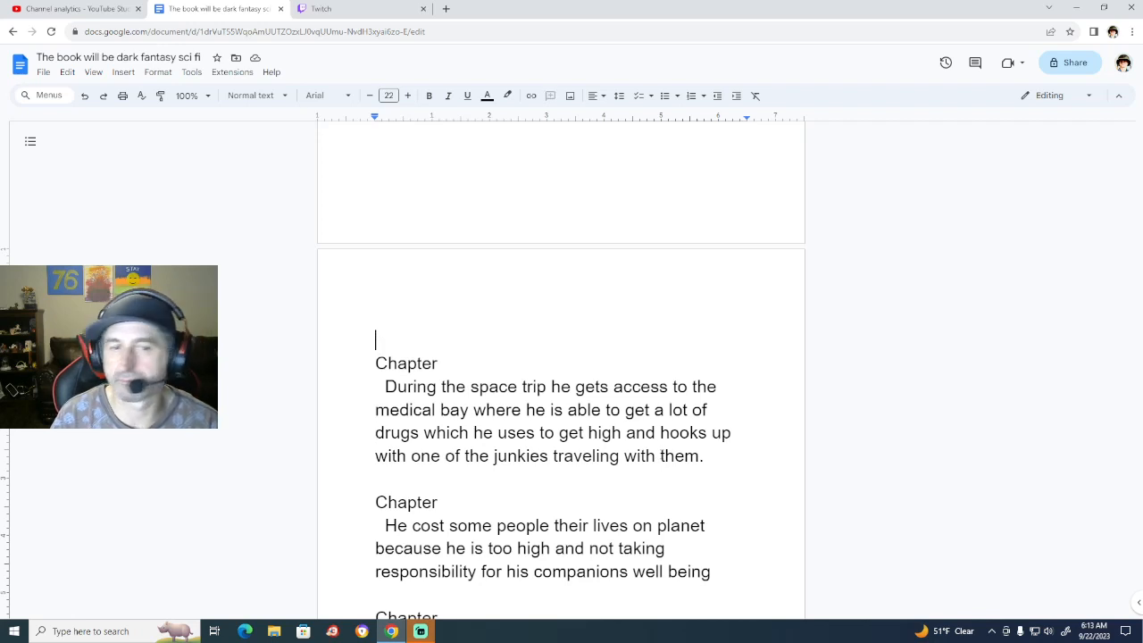
{"action": "key", "text": "Up"}
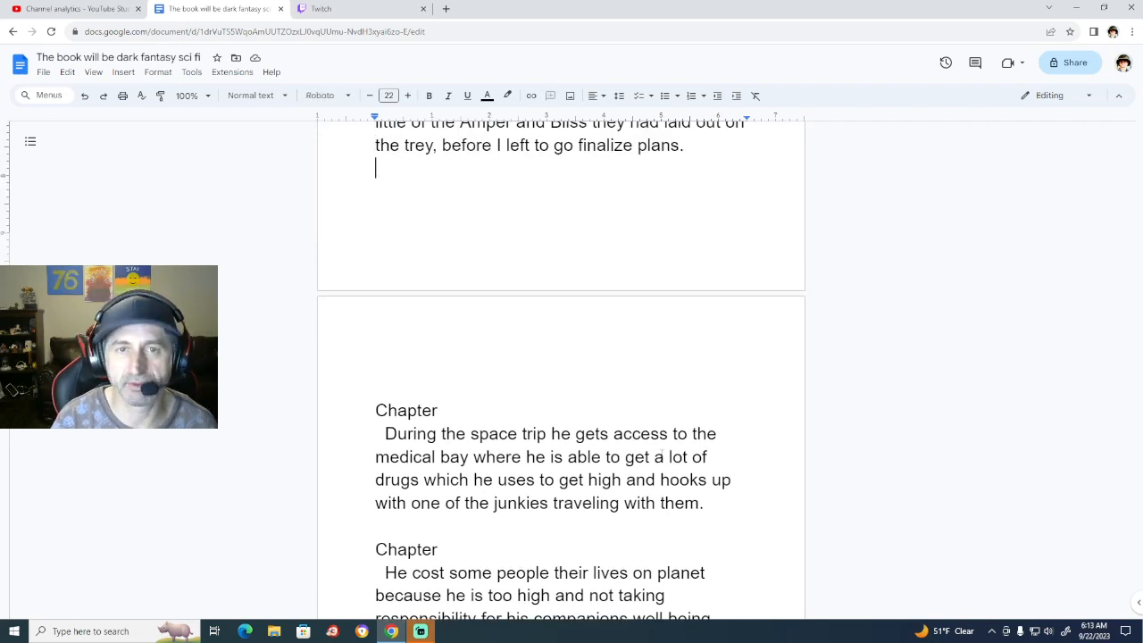
Ignore the suggestion for "Amper" in the sentence beginning "some of the Amper to do as he asked".
{"action": "scroll", "coordinate": [661, 455], "scroll_direction": "up", "scroll_amount": 15}
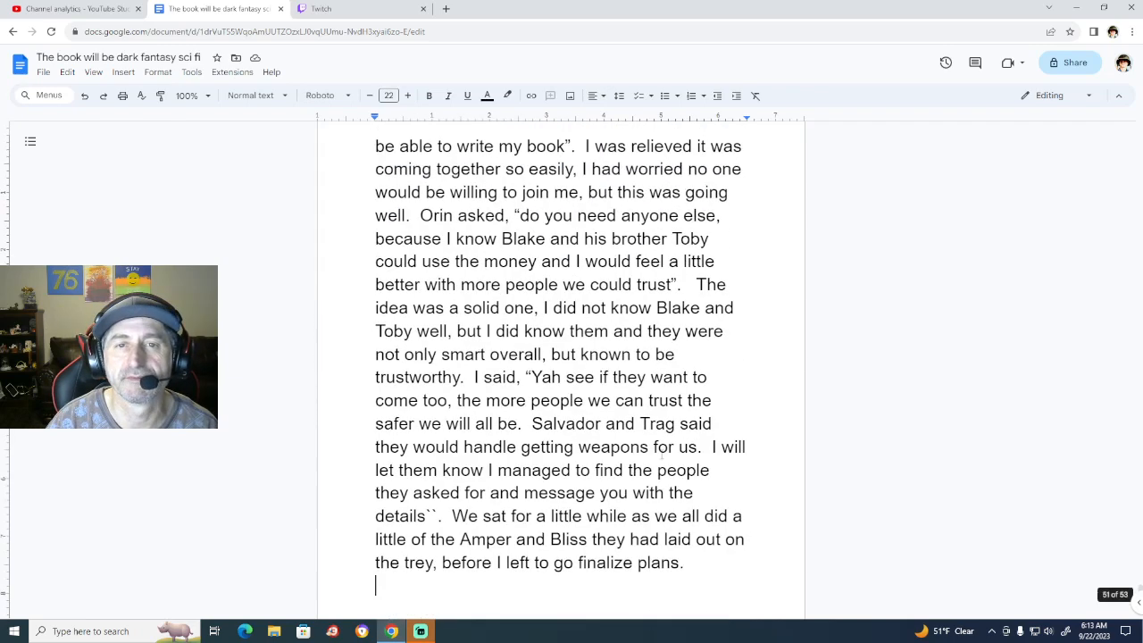
{"action": "scroll", "coordinate": [661, 454], "scroll_direction": "up", "scroll_amount": 1}
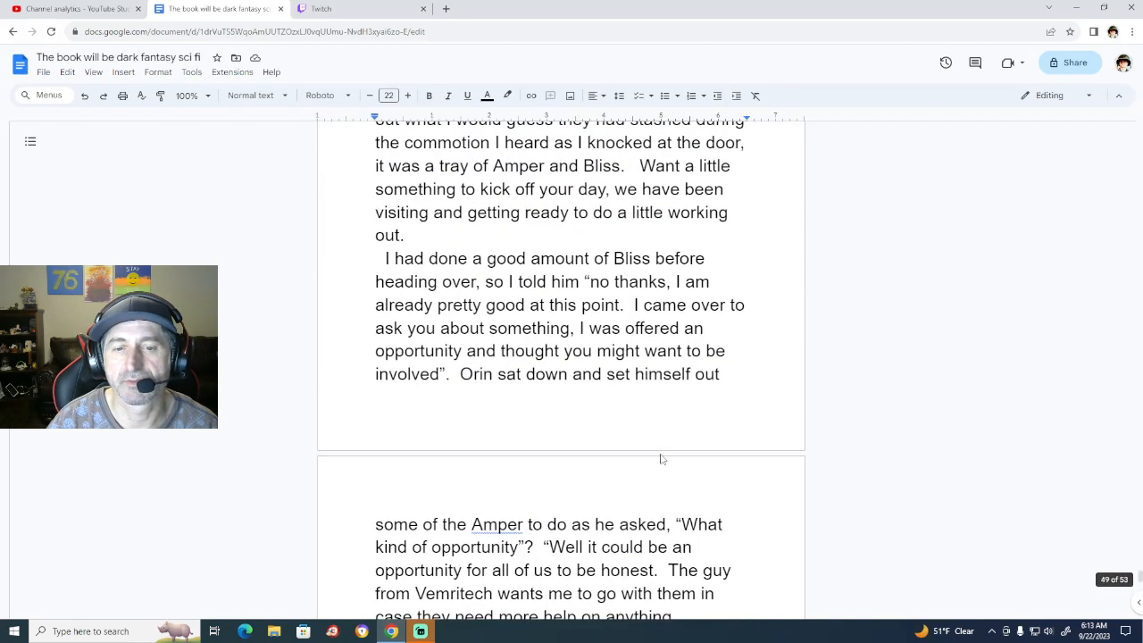
{"action": "right_click", "coordinate": [494, 524]}
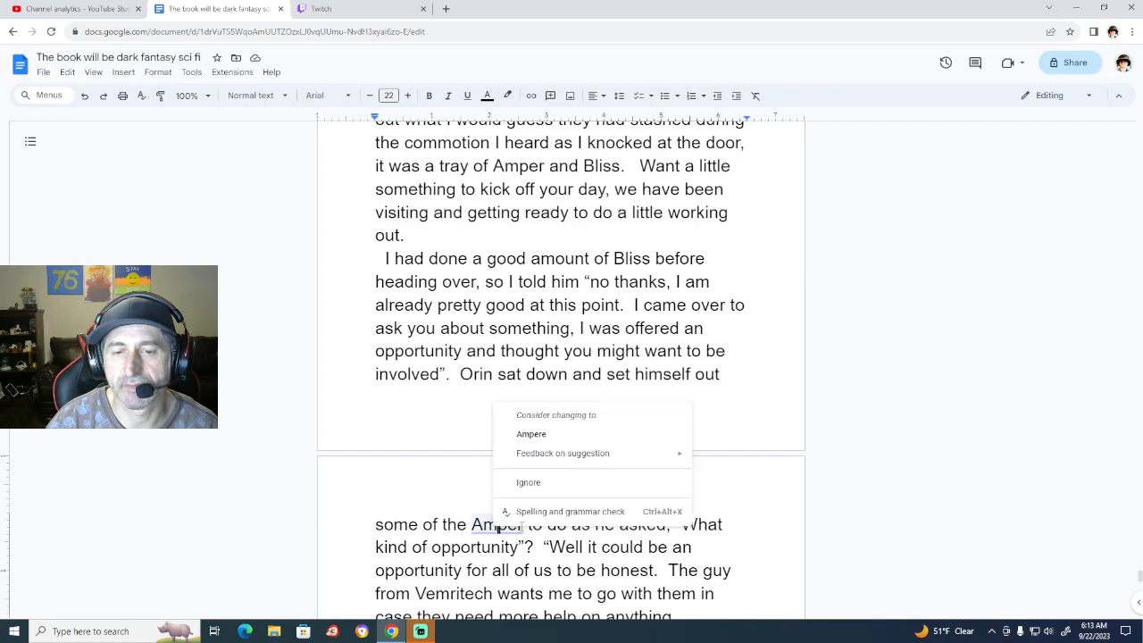
{"action": "left_click", "coordinate": [580, 485]}
Centre the empty line below the closing paragraph and enter the heading "CHapter 5" there.
{"action": "scroll", "coordinate": [580, 482], "scroll_direction": "down", "scroll_amount": 20}
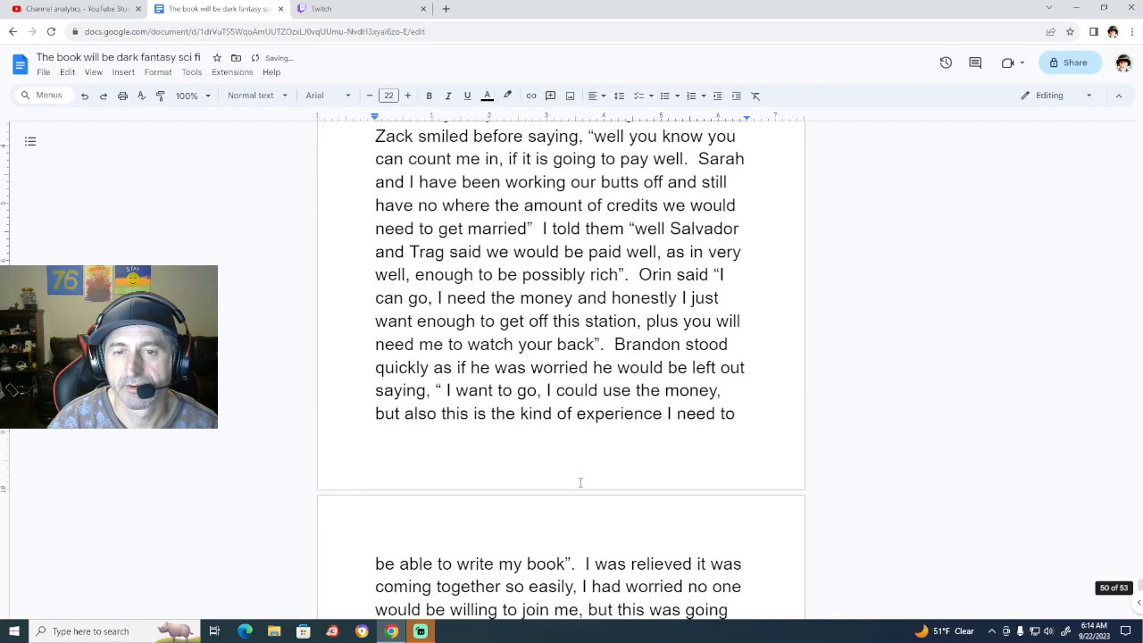
{"action": "scroll", "coordinate": [581, 486], "scroll_direction": "down", "scroll_amount": 2}
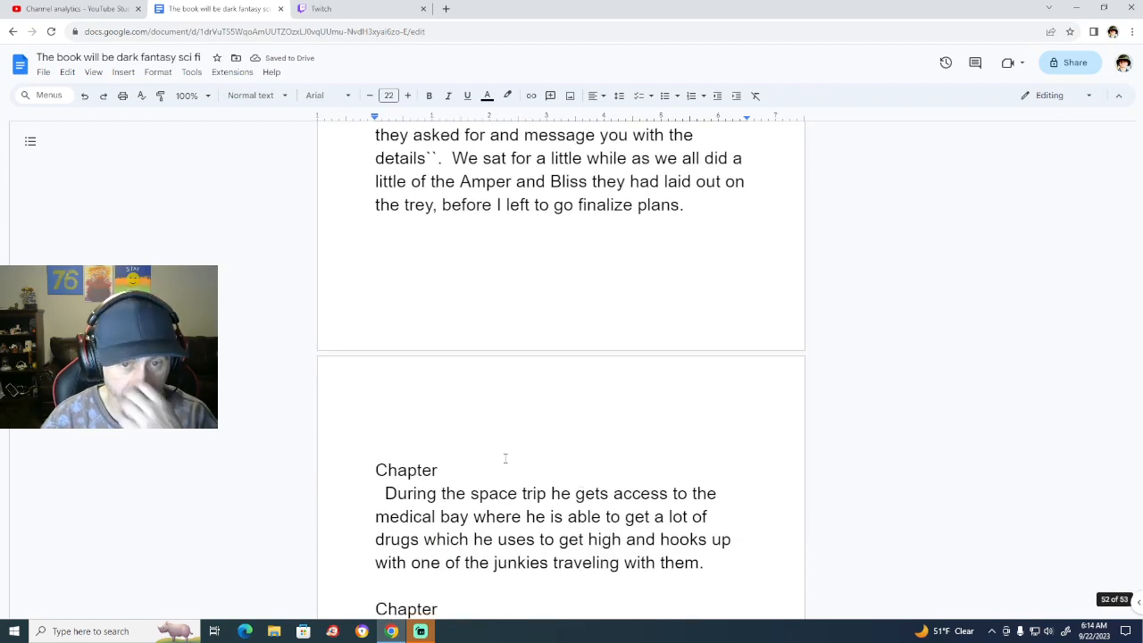
{"action": "left_click_drag", "start_coordinate": [443, 470], "coordinate": [377, 466]}
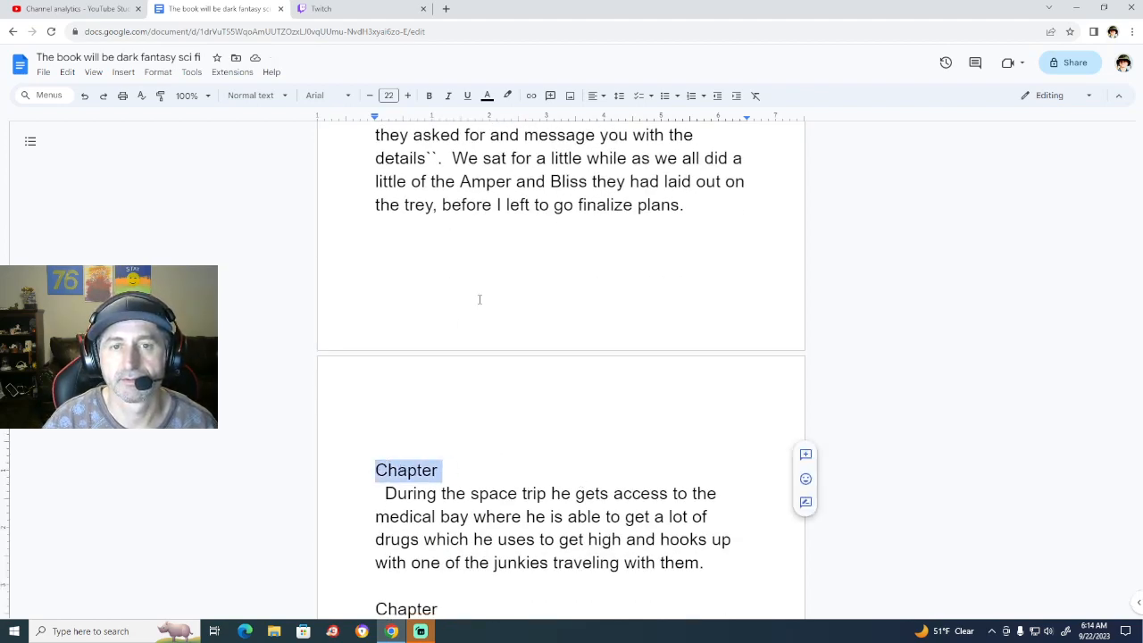
{"action": "double_click", "coordinate": [547, 249]}
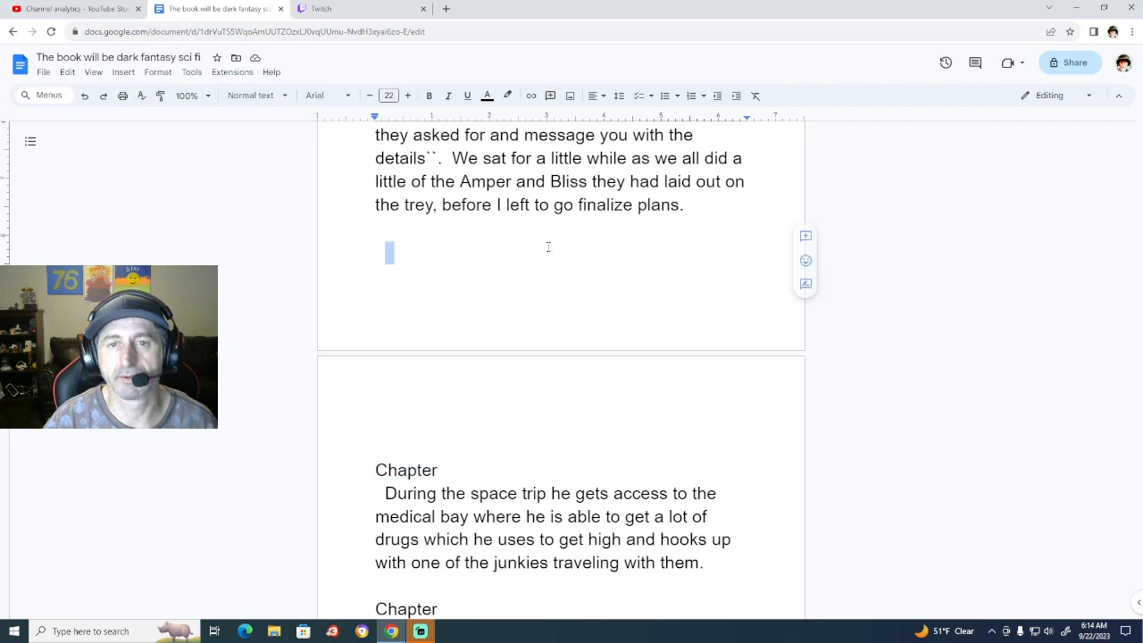
{"action": "left_click", "coordinate": [592, 96]}
{"action": "left_click", "coordinate": [612, 120]}
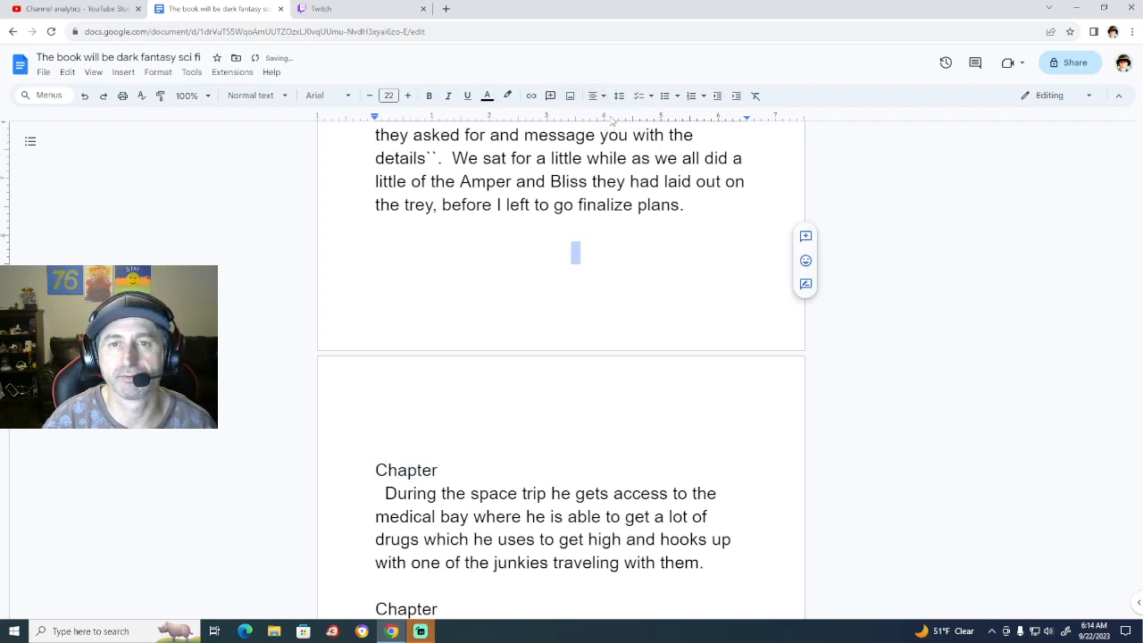
{"action": "type", "text": "CHa"}
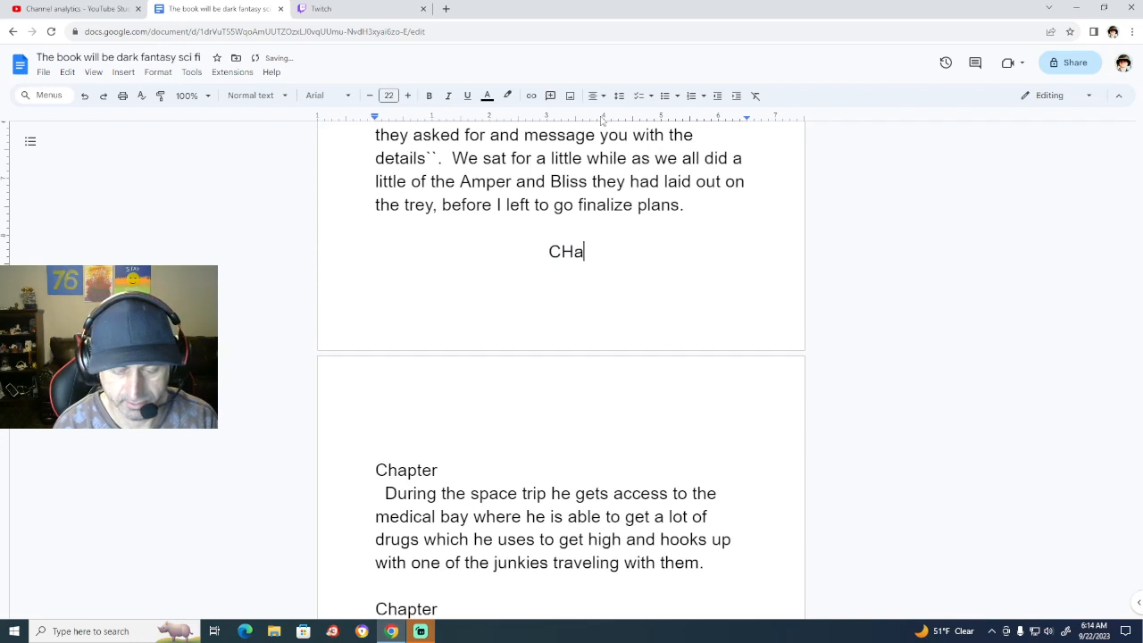
{"action": "type", "text": "pter 5"}
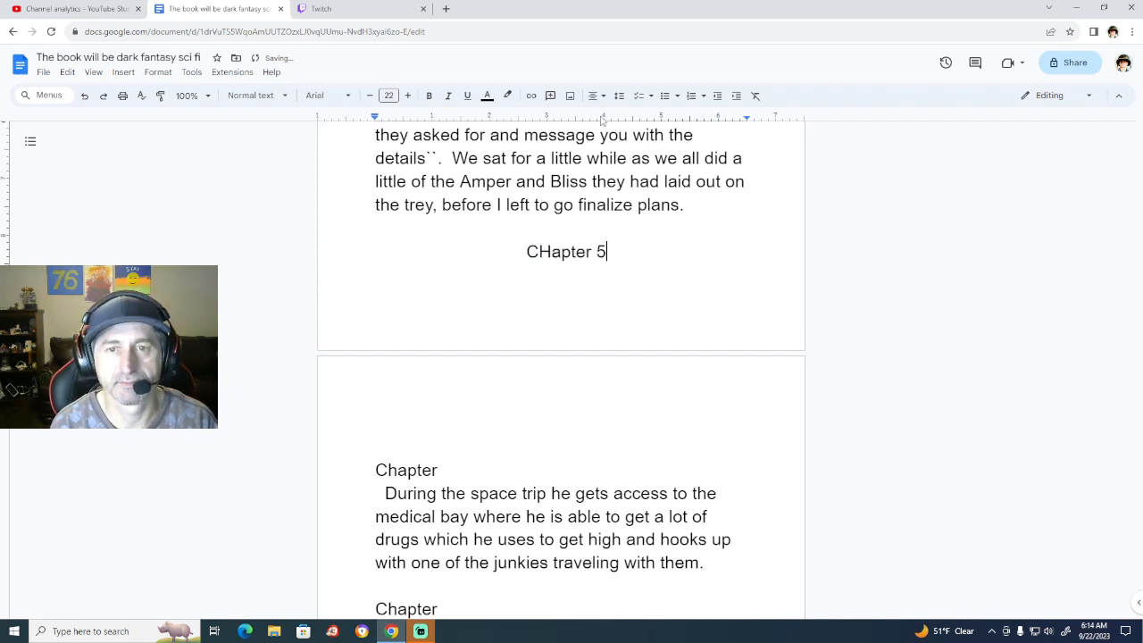
Replace the capital H in the new heading with a lowercase h so it reads "Chapter 5".
{"action": "key", "text": "Left"}
{"action": "key", "text": "Left"}
{"action": "key", "text": "Left"}
{"action": "key", "text": "Left"}
{"action": "key", "text": "Left"}
{"action": "key", "text": "Left"}
{"action": "key", "text": "Left"}
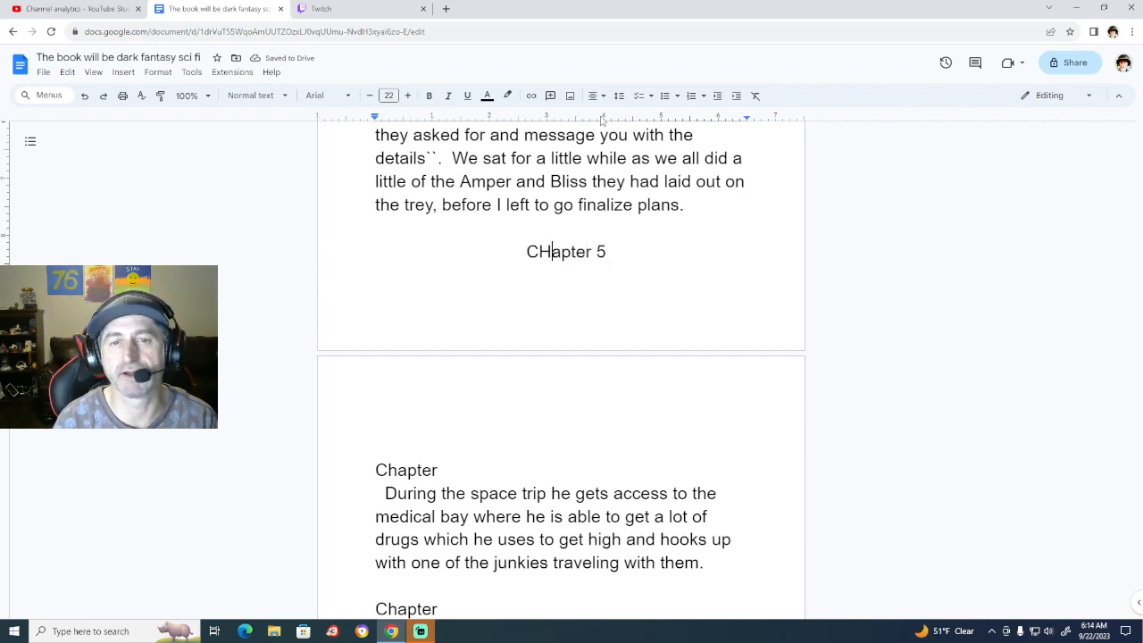
{"action": "key", "text": "BackSpace"}
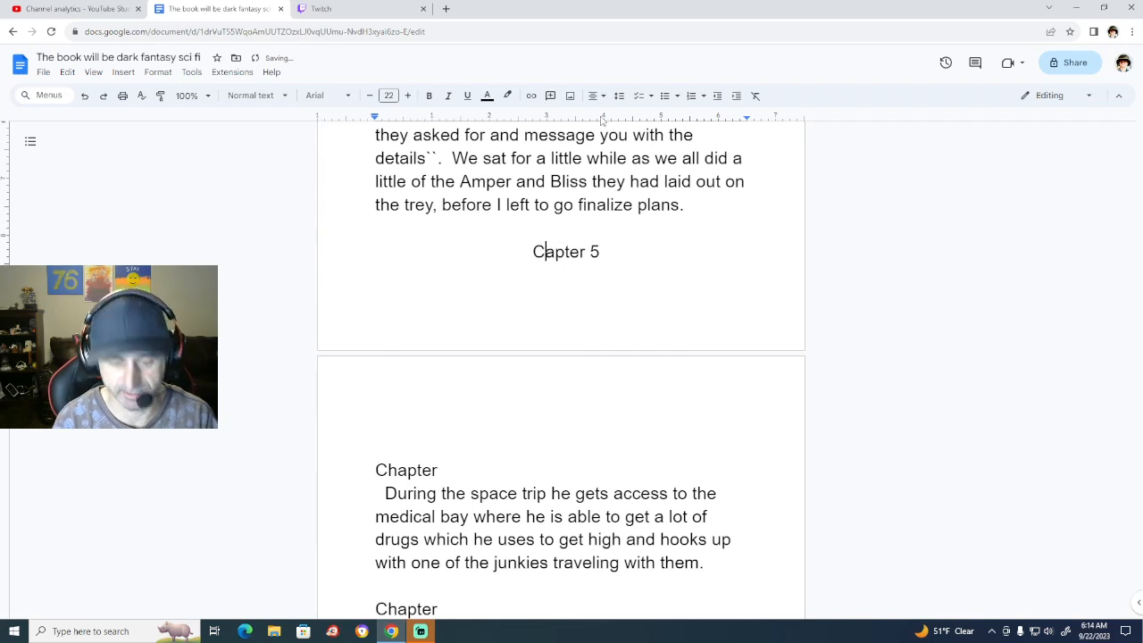
{"action": "type", "text": "h"}
{"action": "key", "text": "Right"}
{"action": "key", "text": "Right"}
{"action": "key", "text": "Right"}
{"action": "key", "text": "Right"}
{"action": "key", "text": "Right"}
{"action": "key", "text": "Right"}
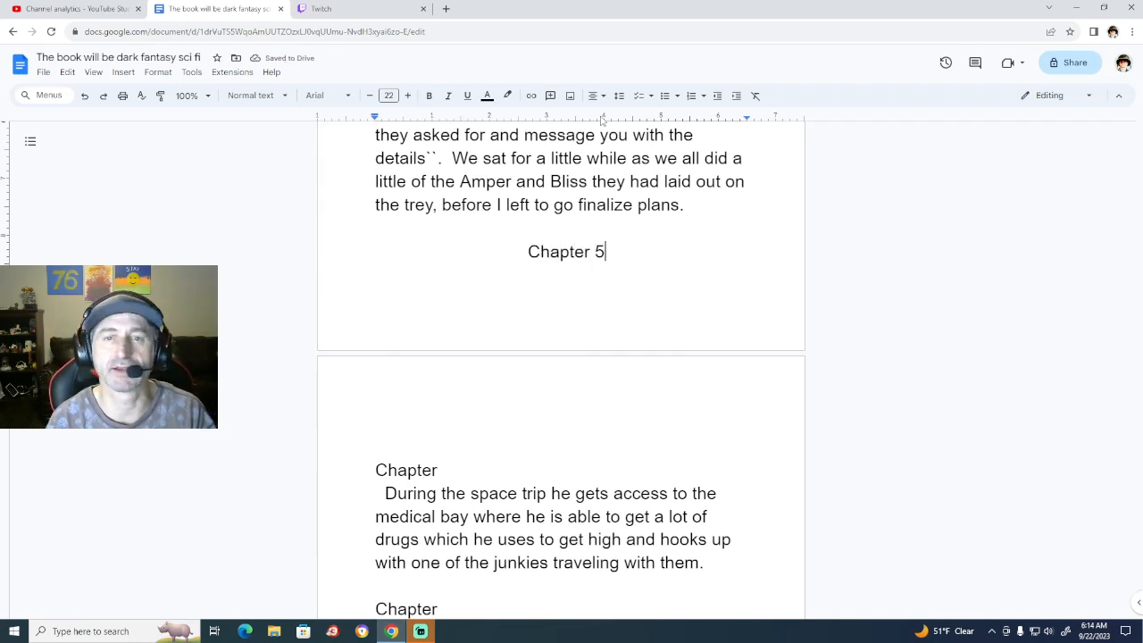
Add a new left-aligned line directly below the centred "Chapter 5" heading.
{"action": "key", "text": "Return"}
{"action": "left_click", "coordinate": [594, 96]}
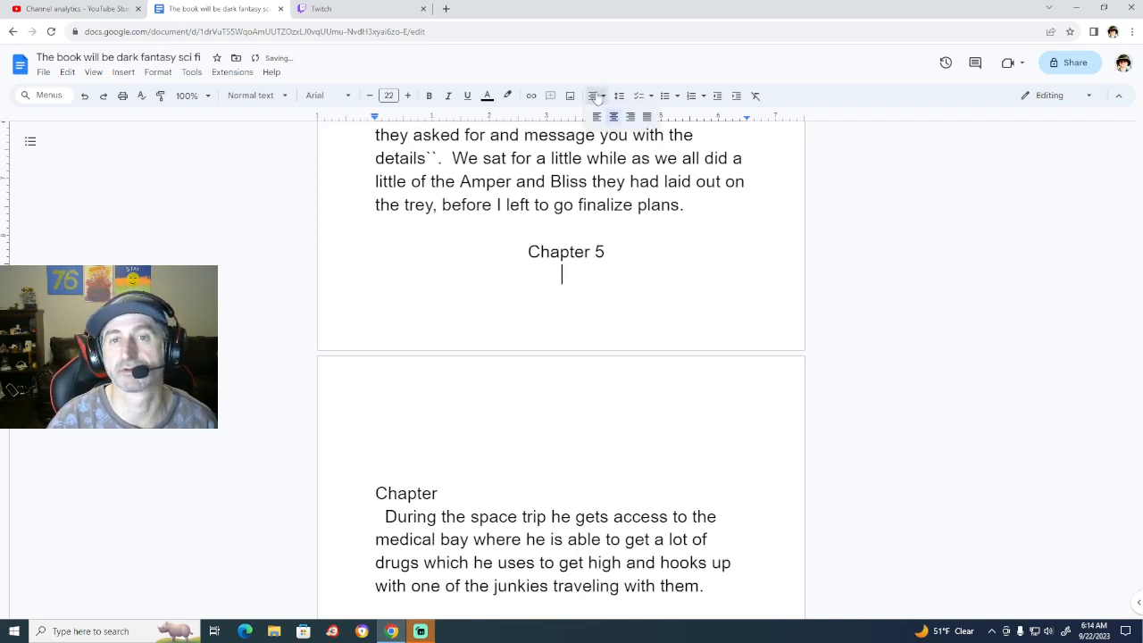
{"action": "left_click", "coordinate": [592, 120]}
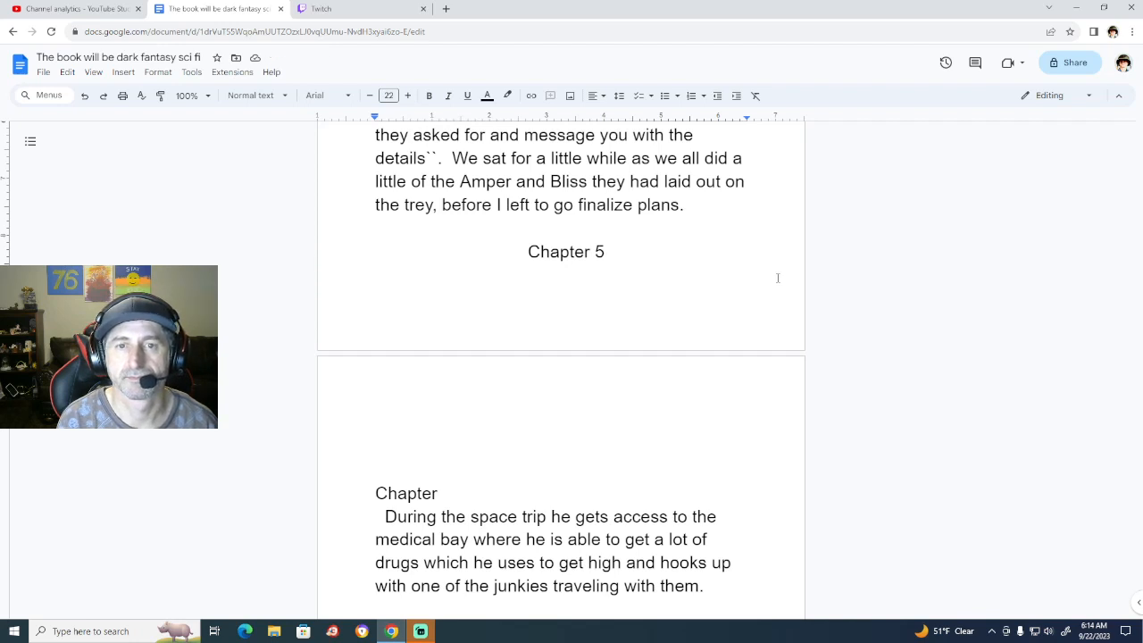
Begin the chapter's opening sentence, indented, with "When I arrived beck at Trags, I noticed they were in full swing of planning away".
{"action": "type", "text": "When "}
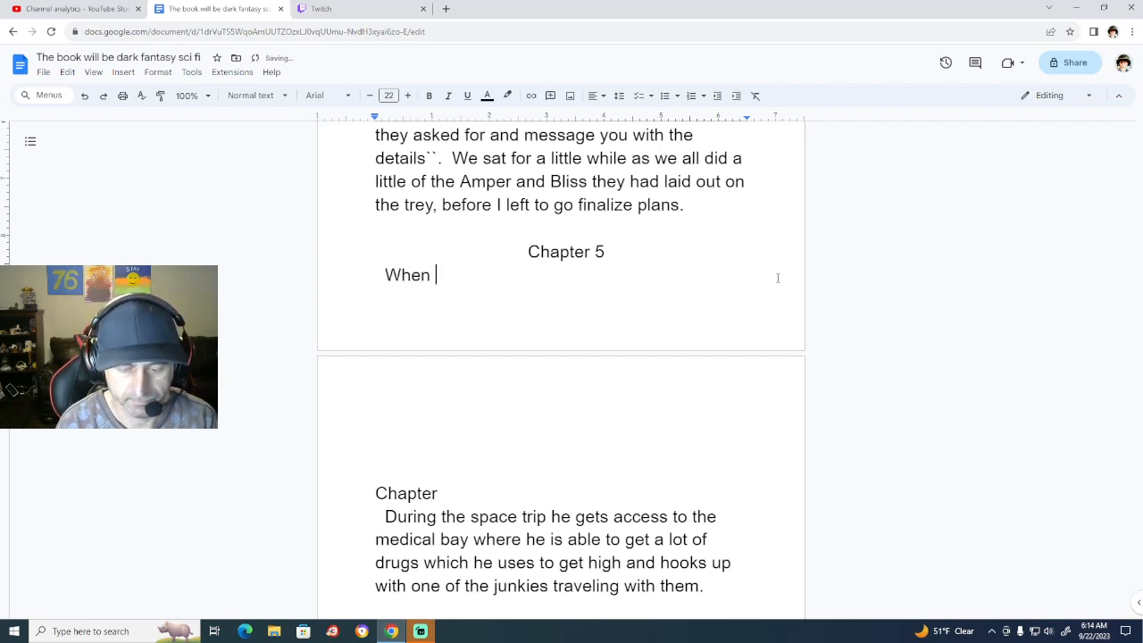
{"action": "type", "text": "I arrive"}
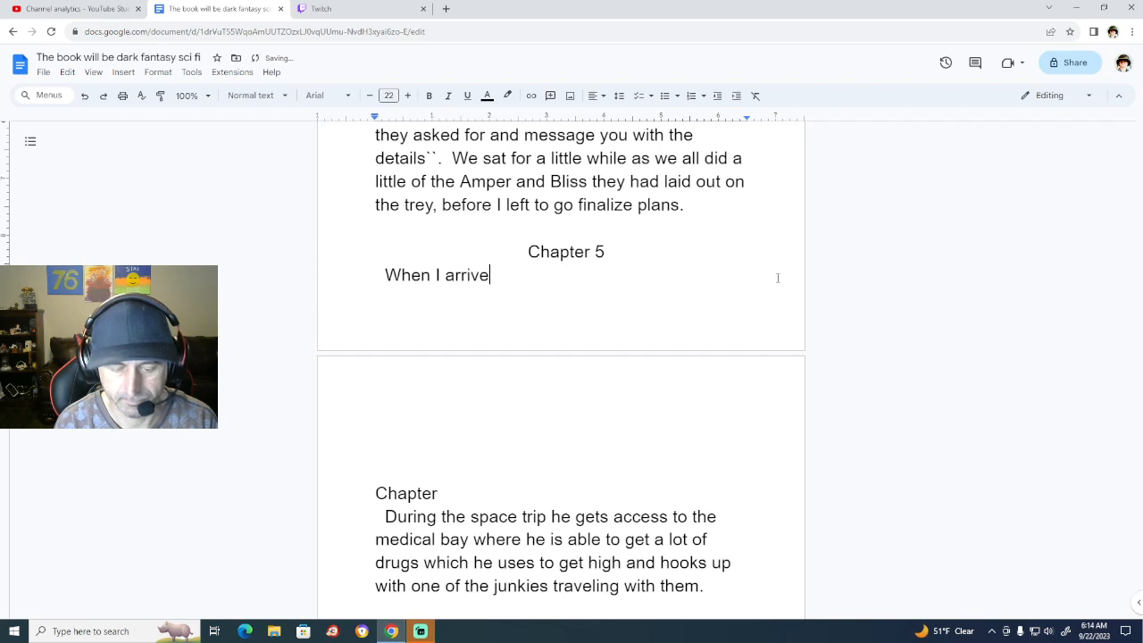
{"action": "type", "text": "d be"}
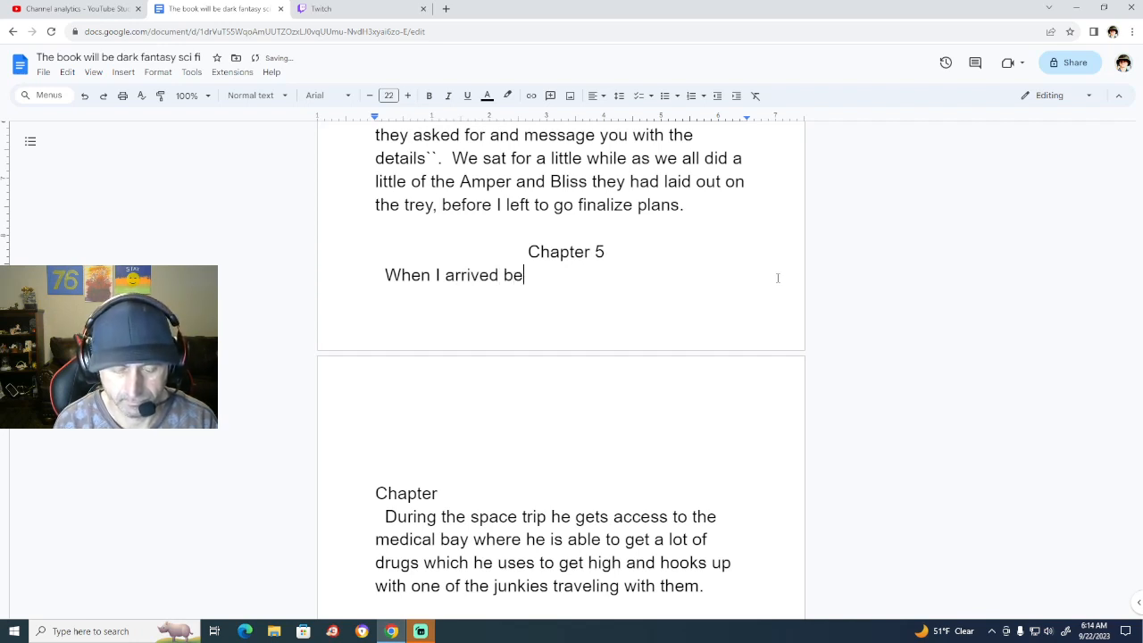
{"action": "type", "text": "ck at Trags"}
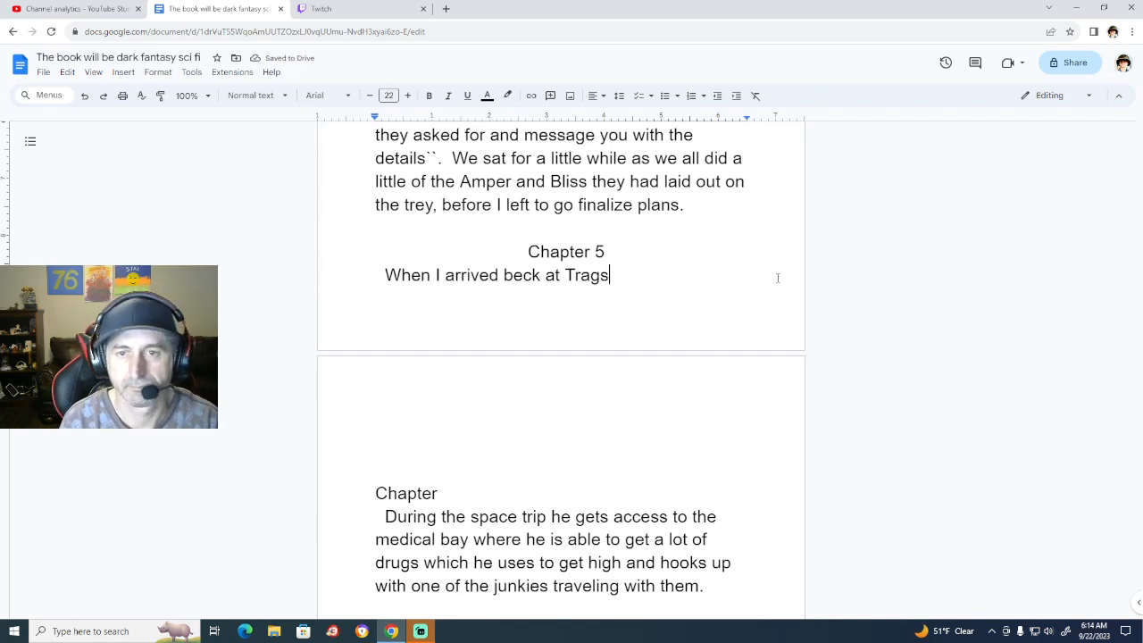
{"action": "type", "text": ", I no"}
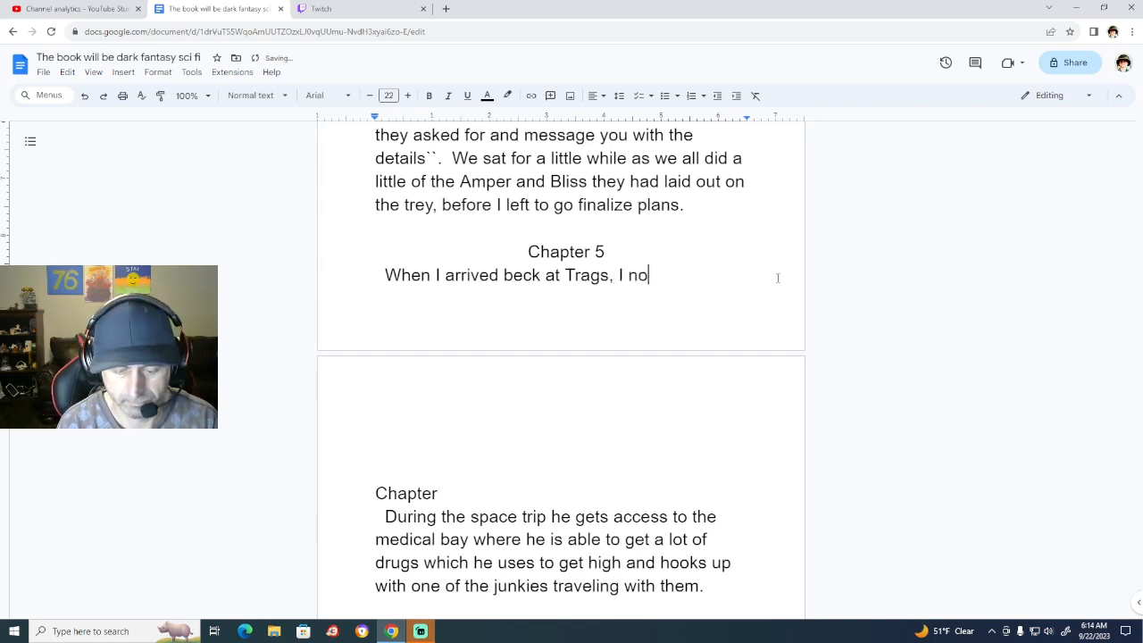
{"action": "type", "text": "ticed t"}
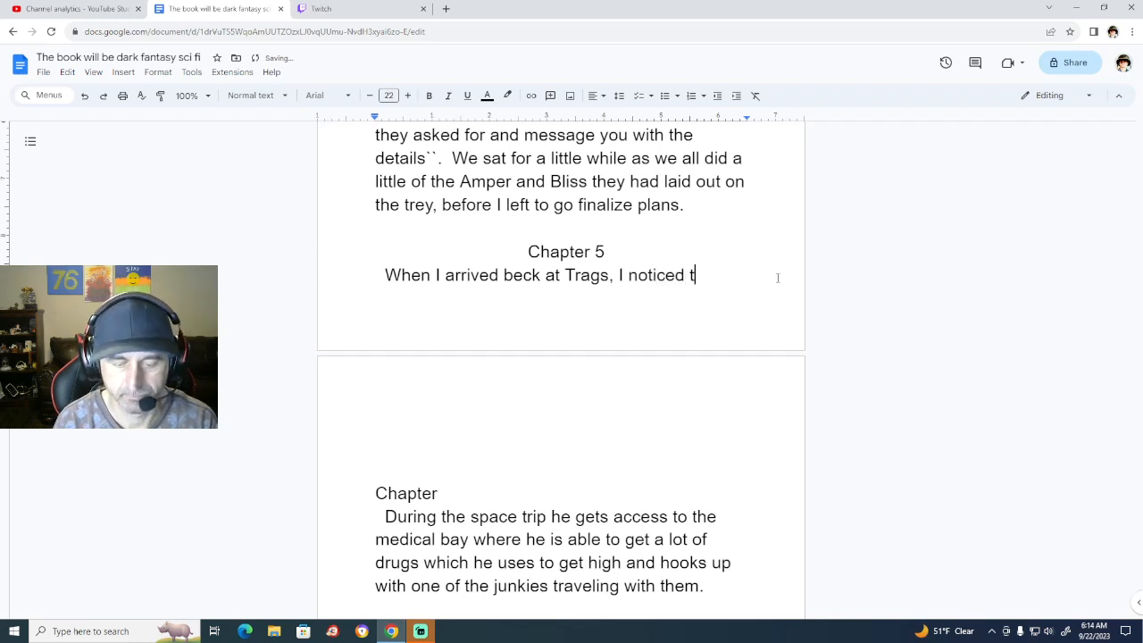
{"action": "type", "text": "hey "}
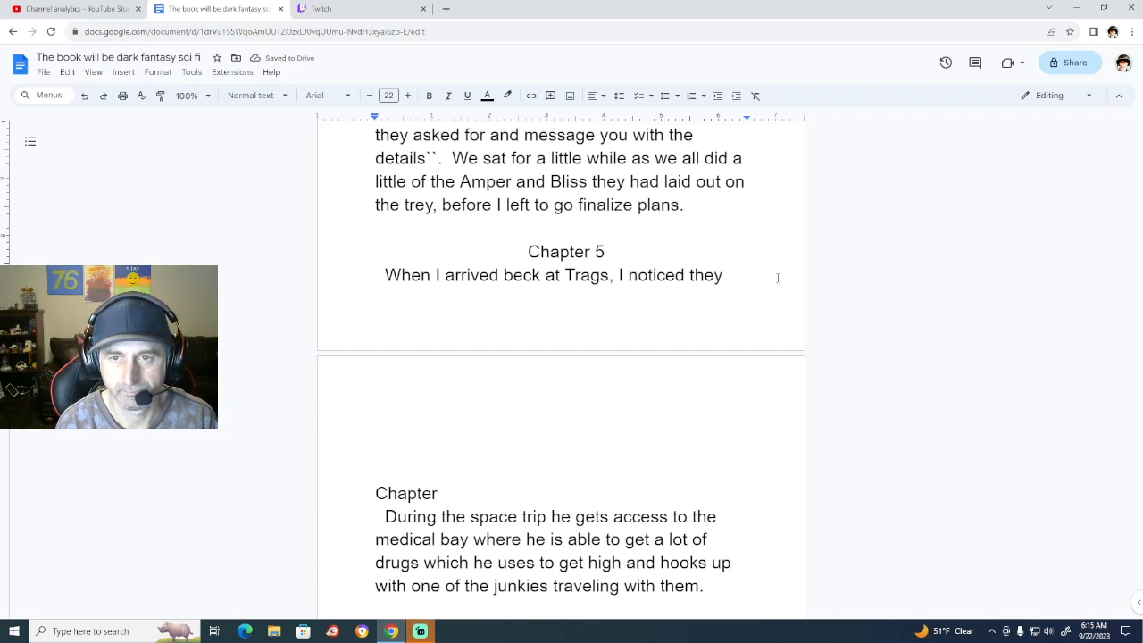
{"action": "type", "text": "were i"}
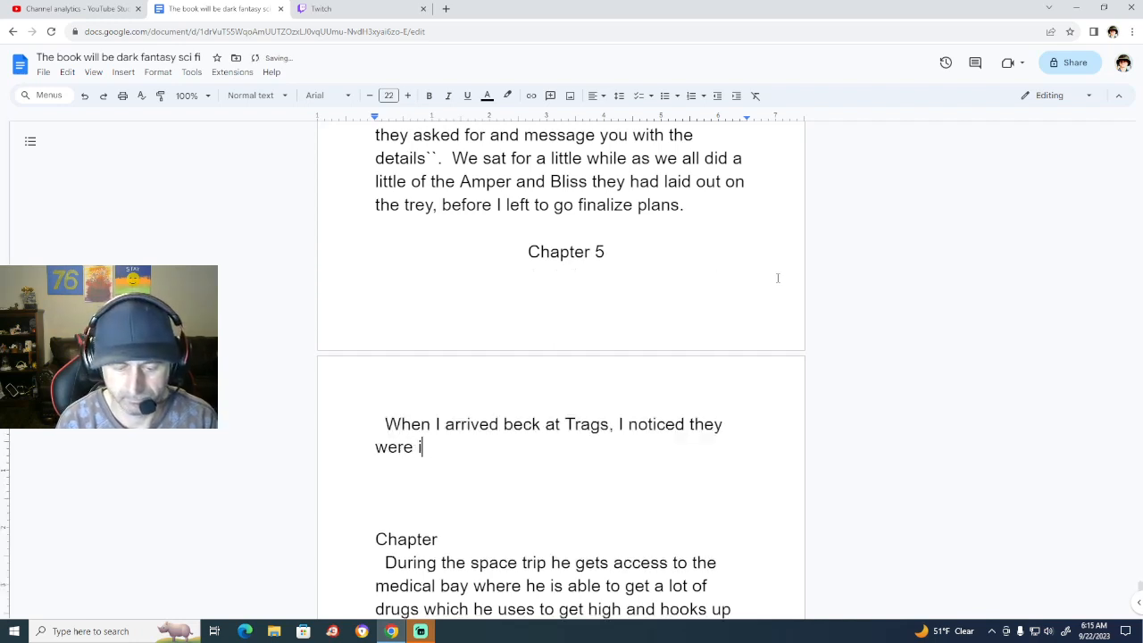
{"action": "type", "text": "n full "}
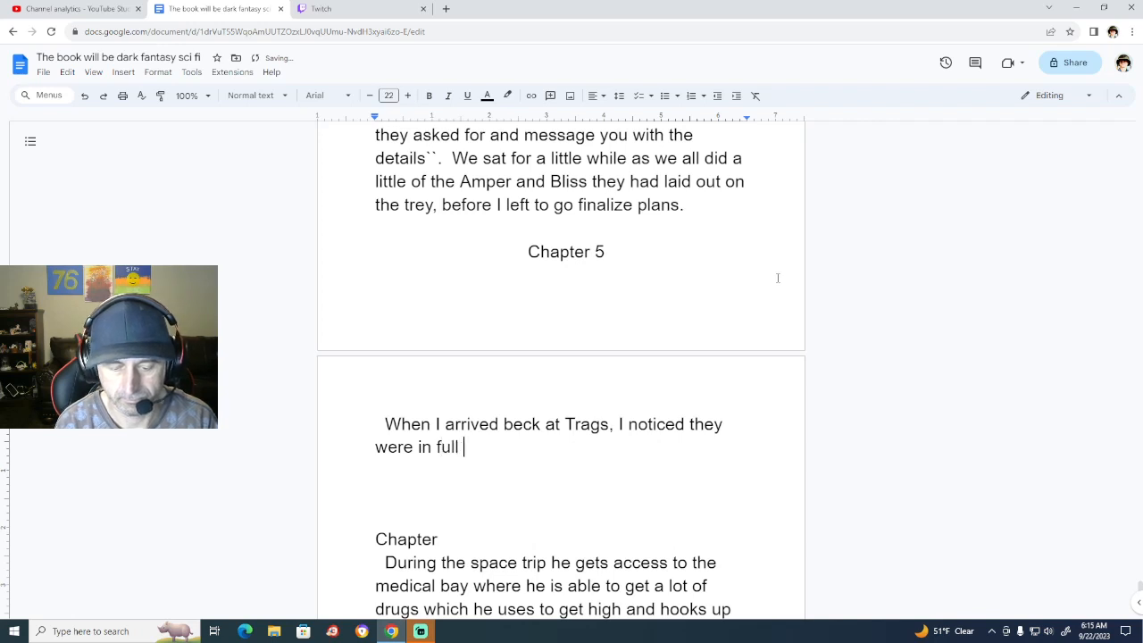
{"action": "type", "text": "swin"}
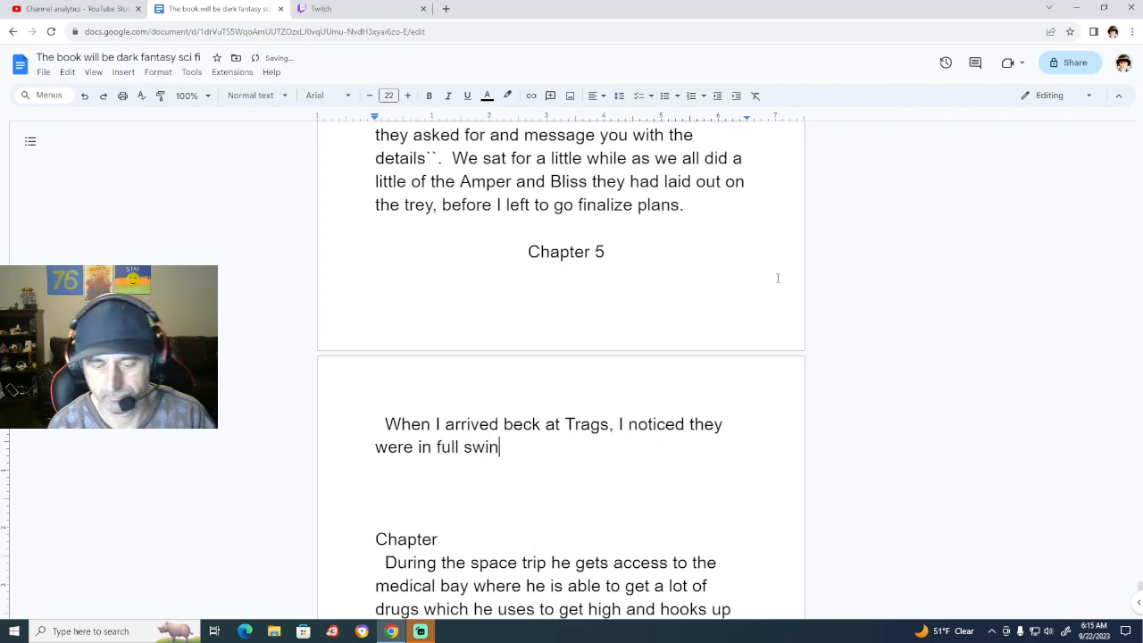
{"action": "type", "text": "g of p"}
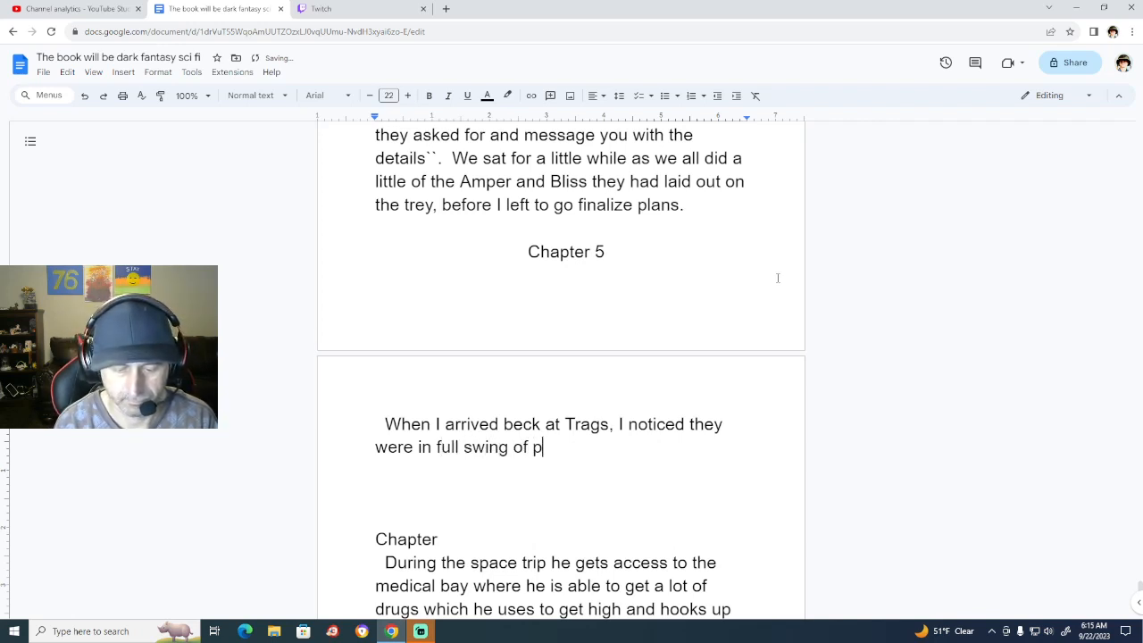
{"action": "type", "text": "lanning away"}
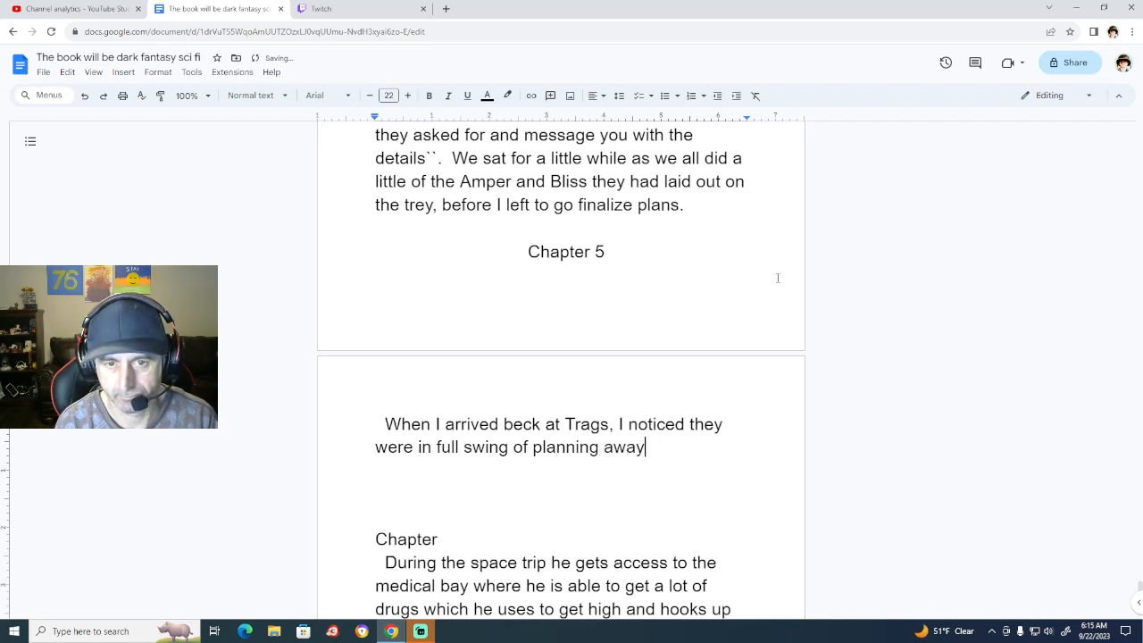
Finish the opening sentence with ", so much so that they seemed to not notice me as I came in.".
{"action": "type", "text": ", so m"}
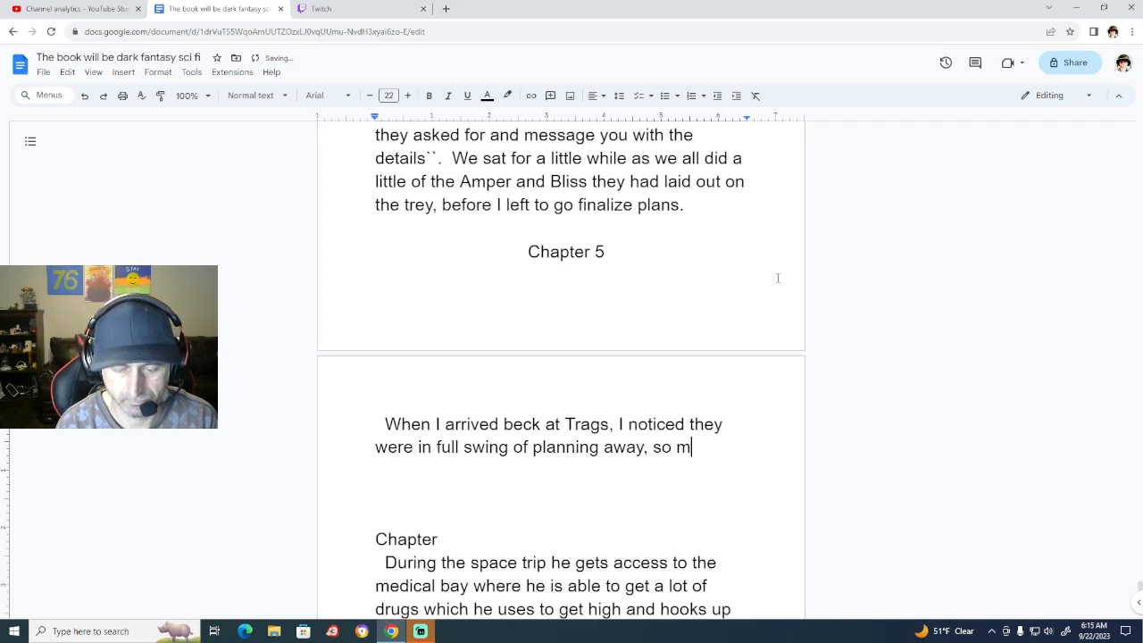
{"action": "type", "text": "uch so "}
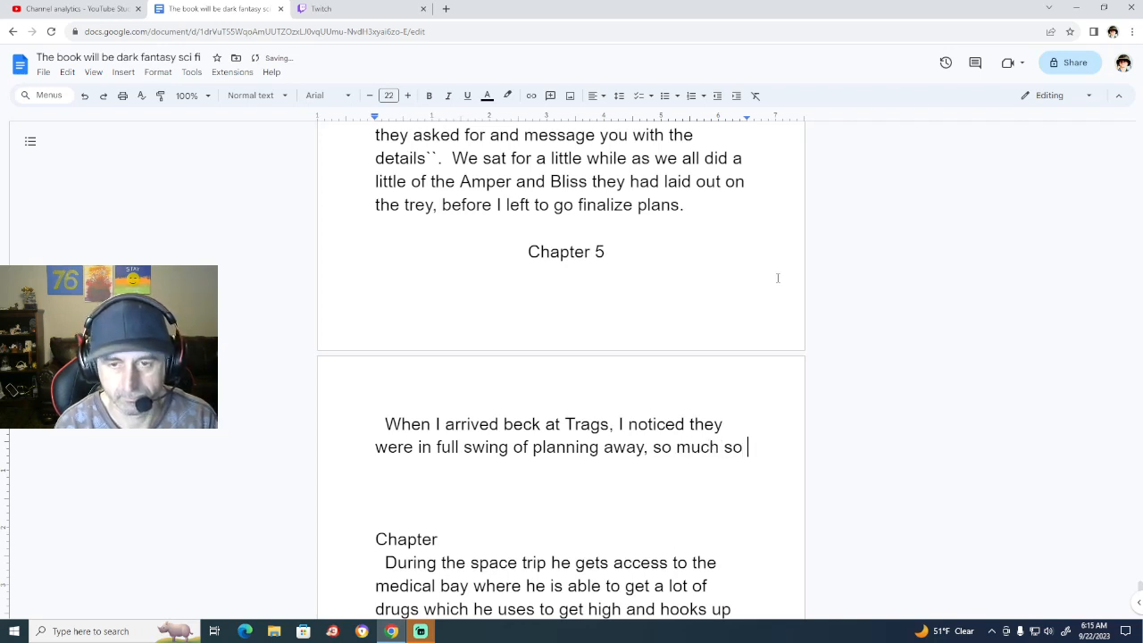
{"action": "type", "text": "that t"}
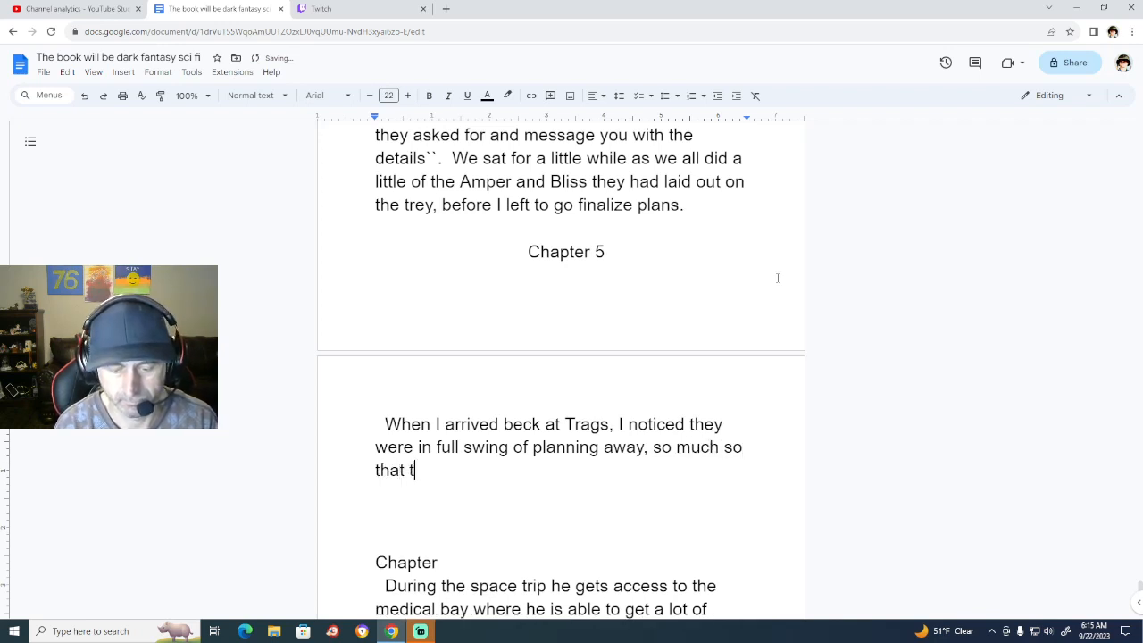
{"action": "type", "text": "hey seemed"}
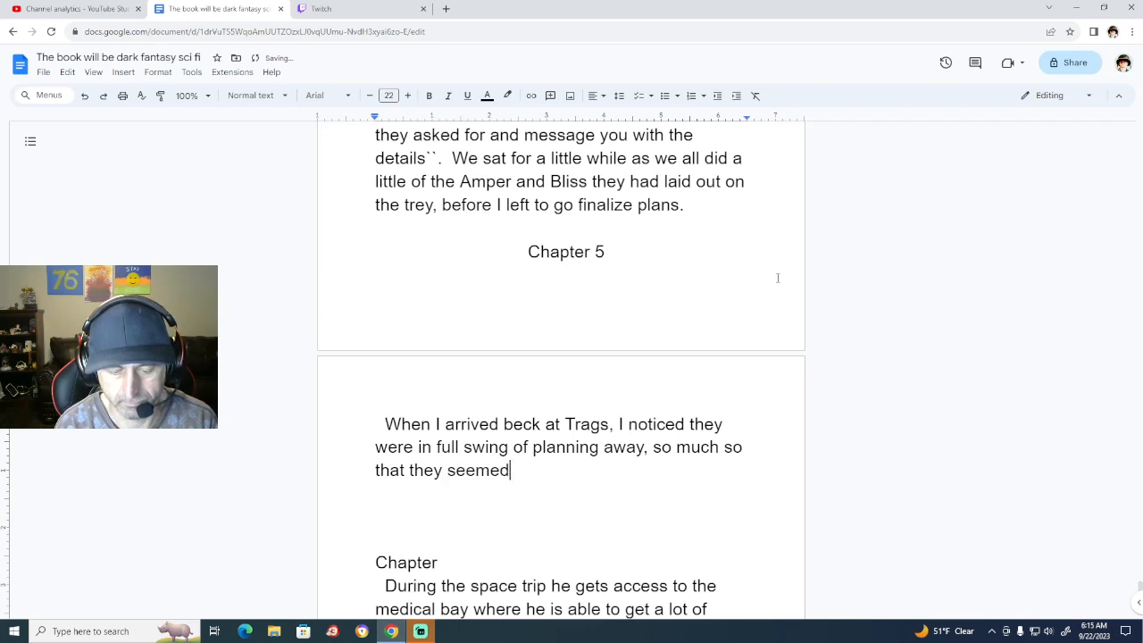
{"action": "type", "text": " to not n"}
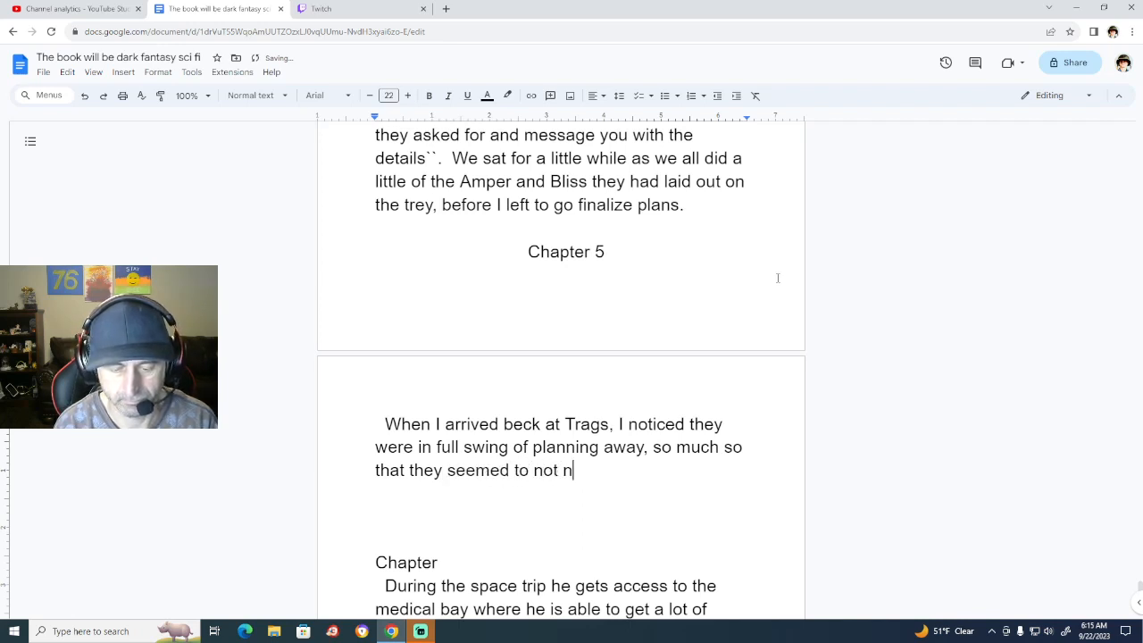
{"action": "type", "text": "otice me "}
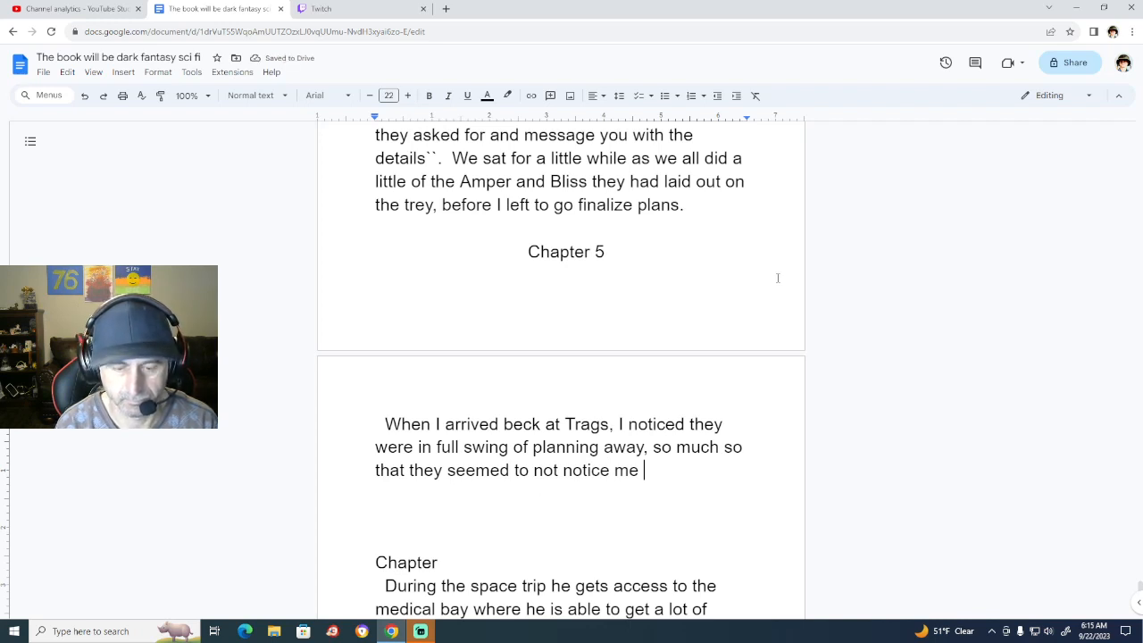
{"action": "type", "text": "as I ca"}
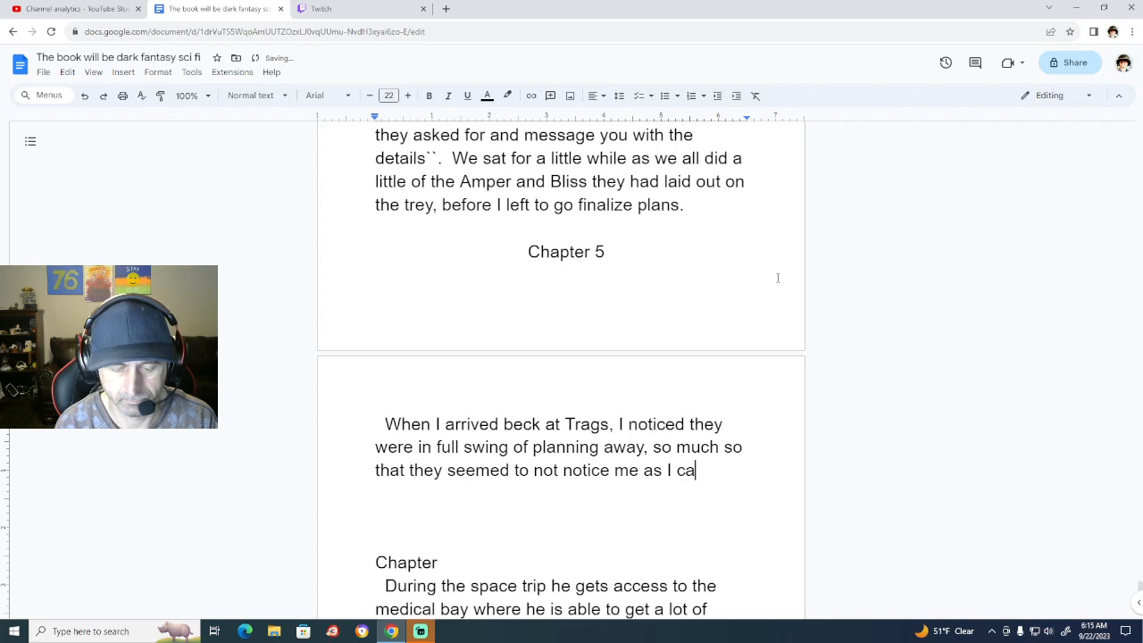
{"action": "type", "text": "me in"}
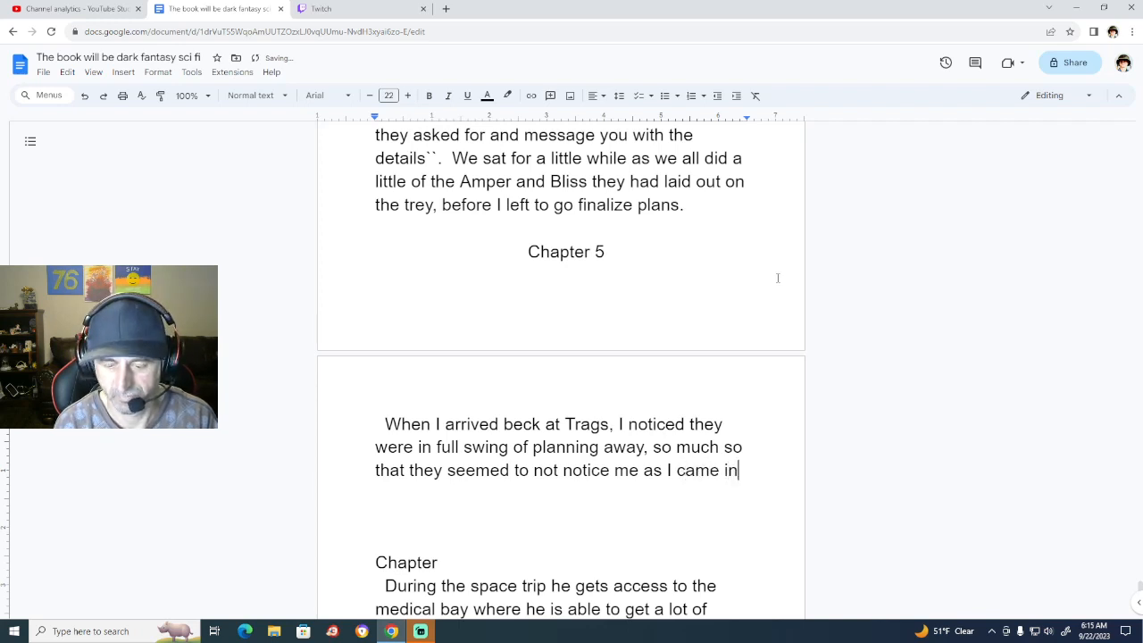
{"action": "type", "text": "."}
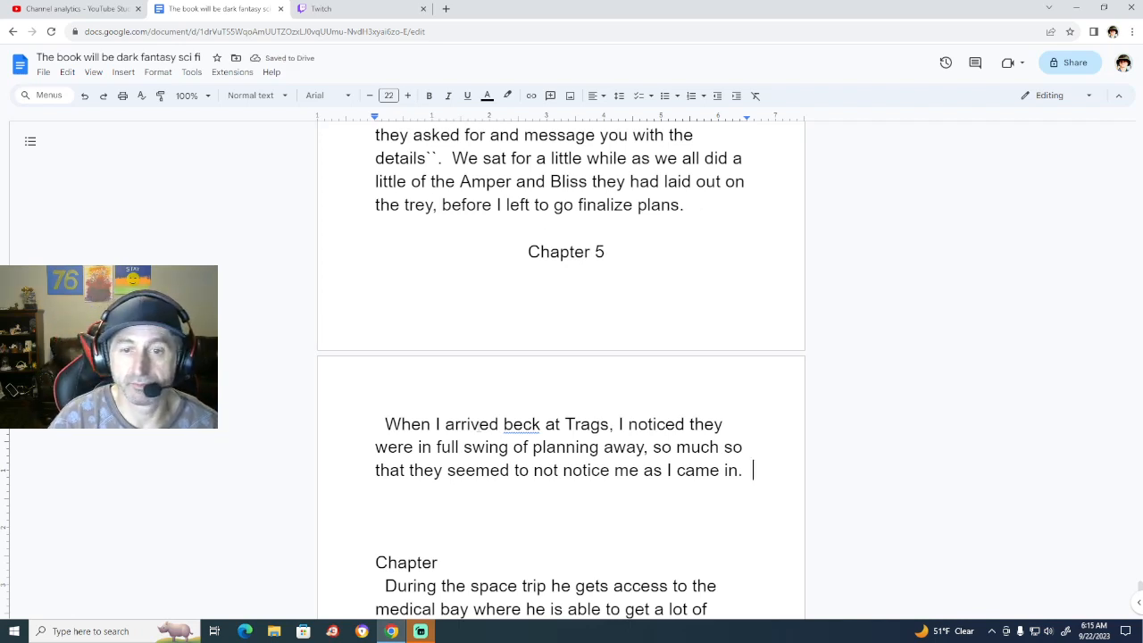
Correct the misspelled "beck" to "back" in the opening sentence using the suggested spelling.
{"action": "right_click", "coordinate": [525, 426]}
{"action": "left_click", "coordinate": [531, 454]}
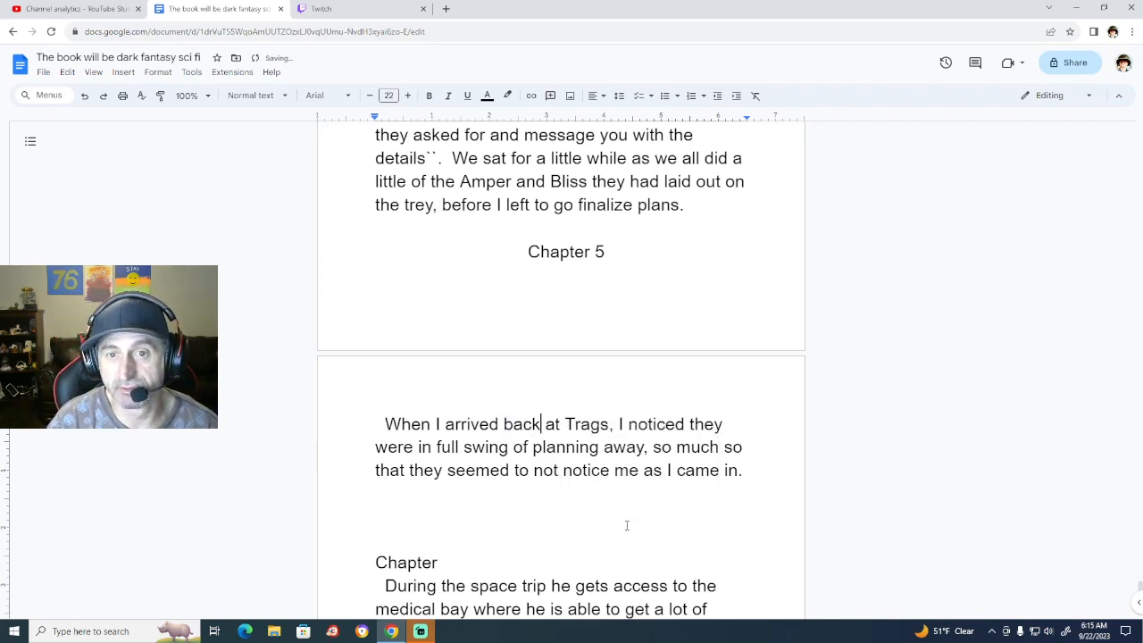
Place the text cursor at the end of the opening sentence, after "as I came in.".
{"action": "scroll", "coordinate": [627, 525], "scroll_direction": "up", "scroll_amount": 3}
{"action": "scroll", "coordinate": [626, 525], "scroll_direction": "down", "scroll_amount": 4}
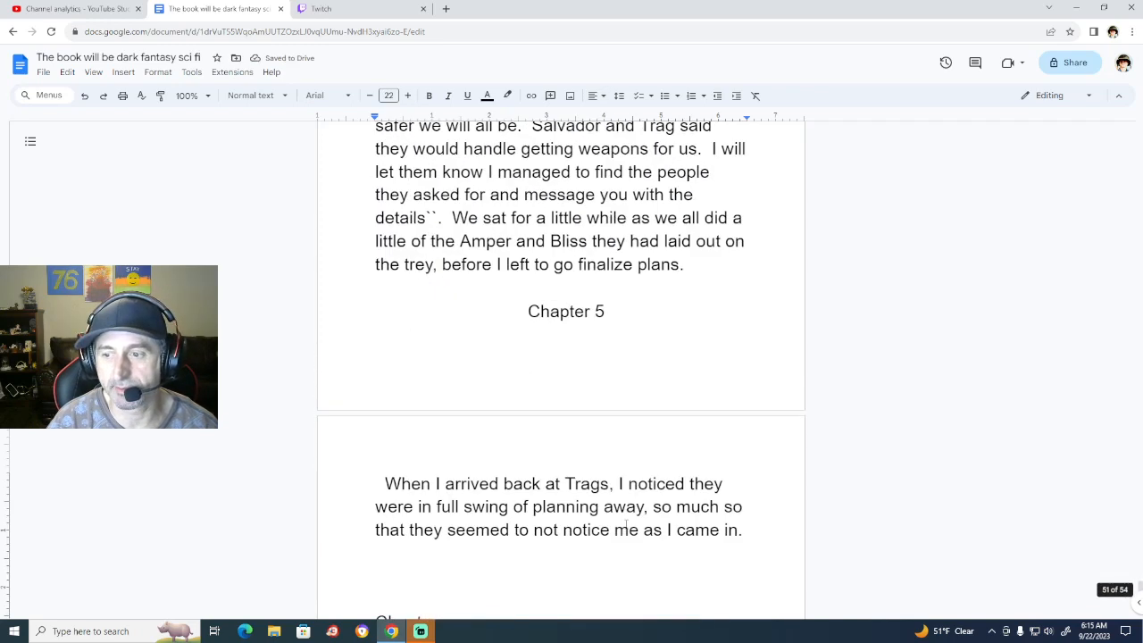
{"action": "scroll", "coordinate": [626, 524], "scroll_direction": "down", "scroll_amount": 1}
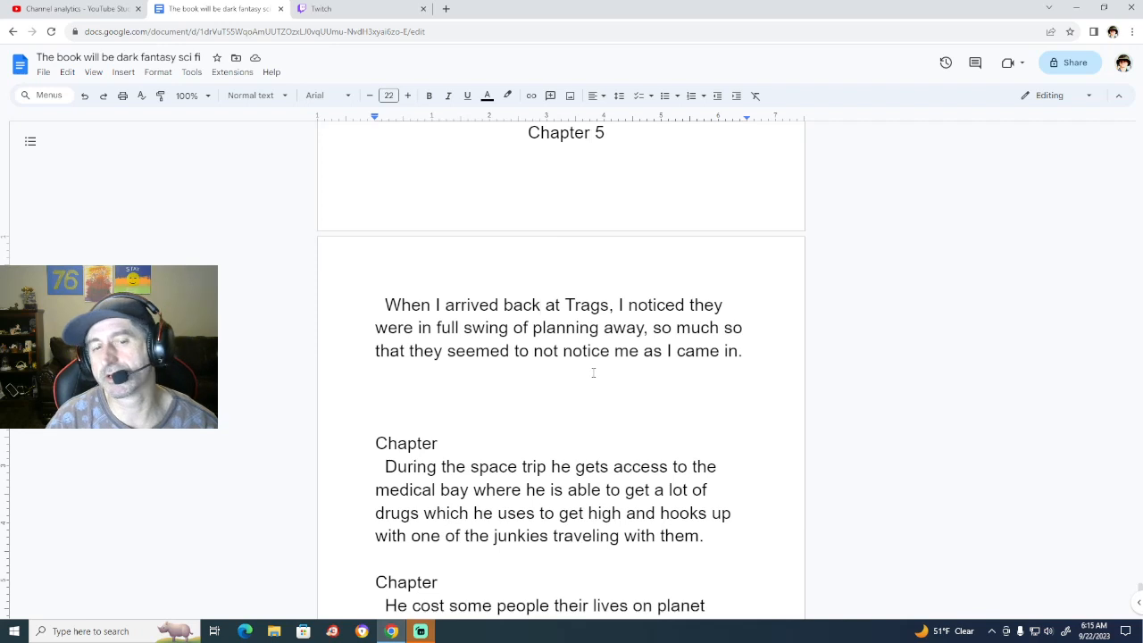
{"action": "scroll", "coordinate": [593, 373], "scroll_direction": "up", "scroll_amount": 2}
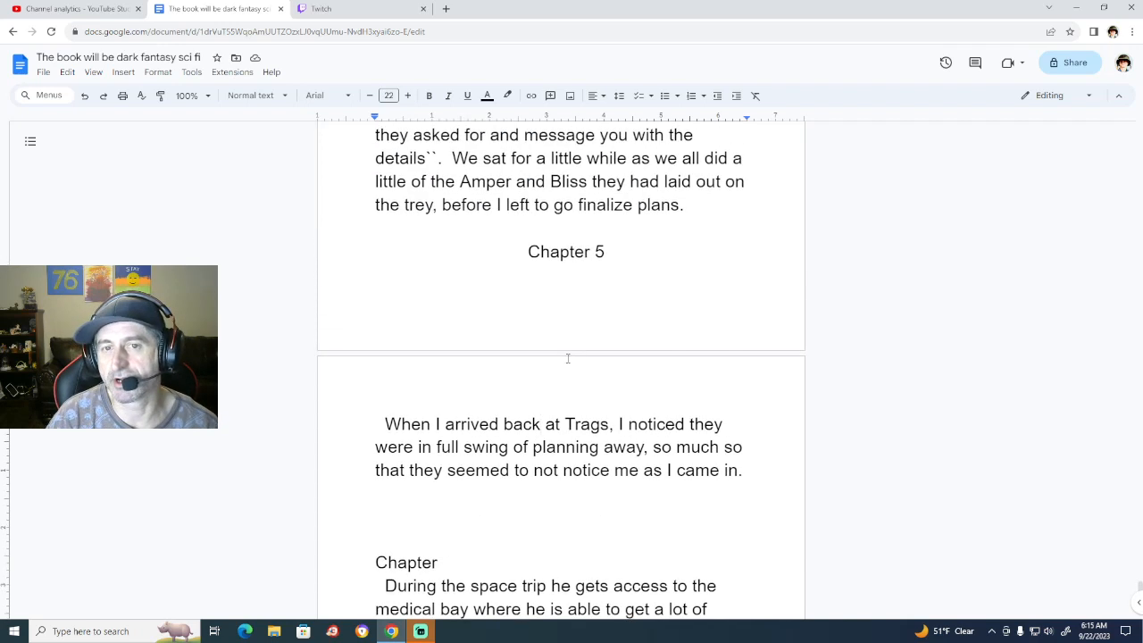
{"action": "scroll", "coordinate": [568, 357], "scroll_direction": "down", "scroll_amount": 1}
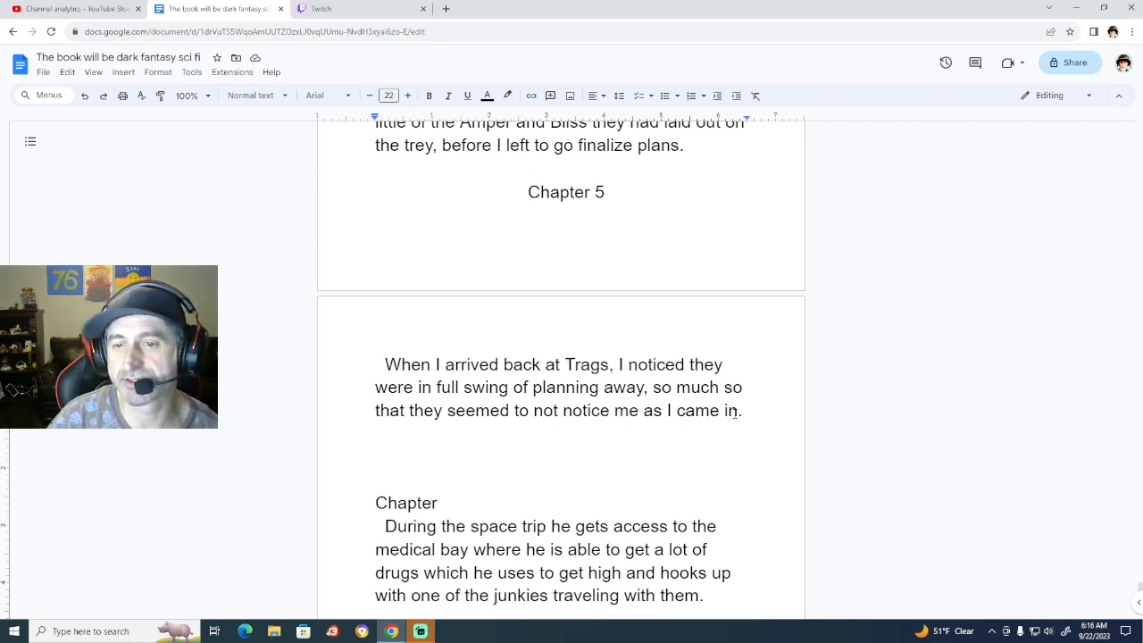
{"action": "left_click", "coordinate": [740, 410]}
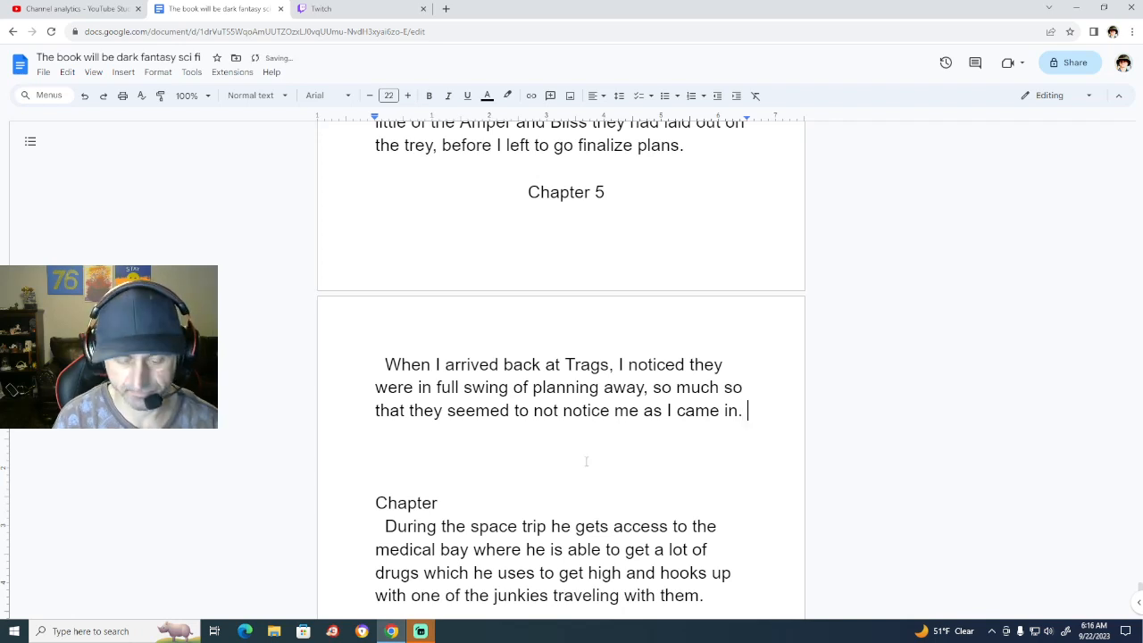
{"action": "type", "text": "He "}
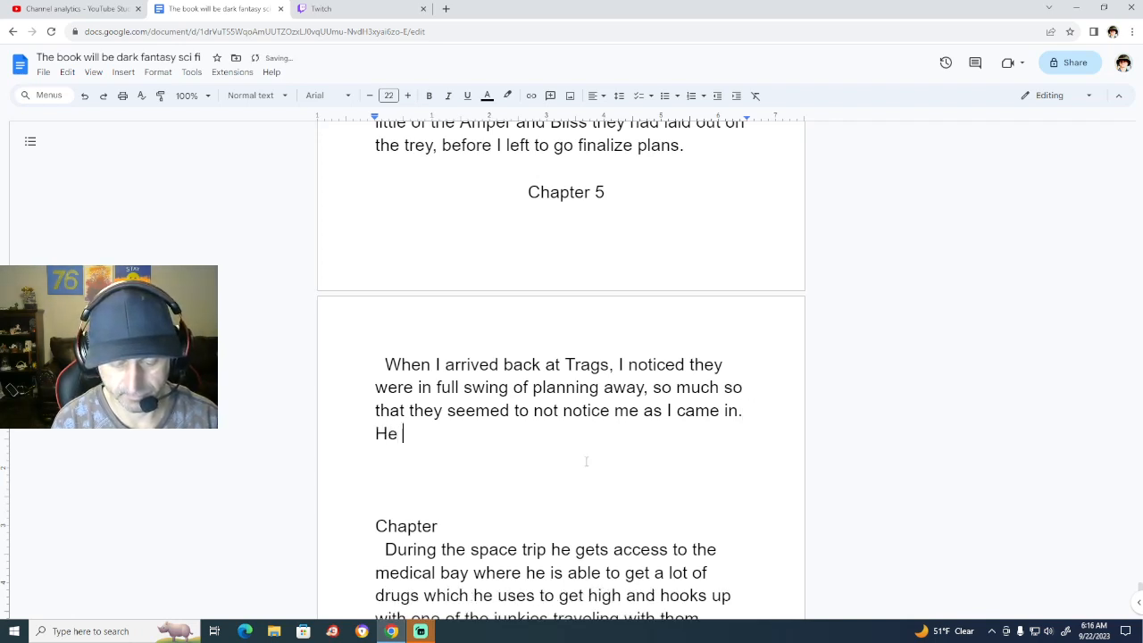
{"action": "type", "text": "Sal"}
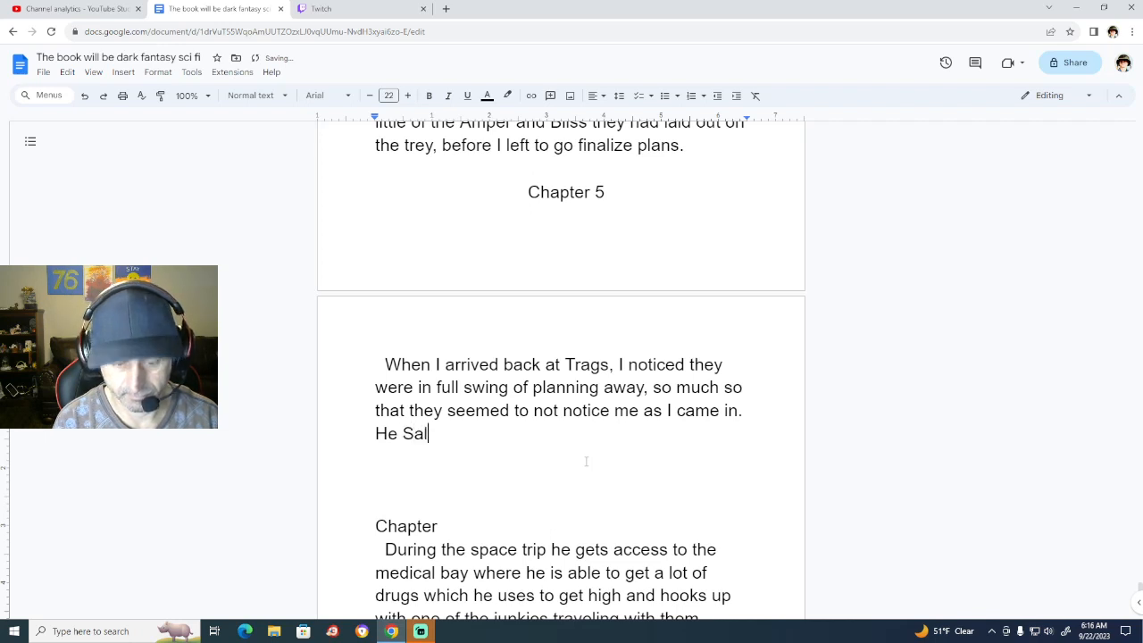
{"action": "key", "text": "BackSpace"}
{"action": "key", "text": "BackSpace"}
{"action": "key", "text": "BackSpace"}
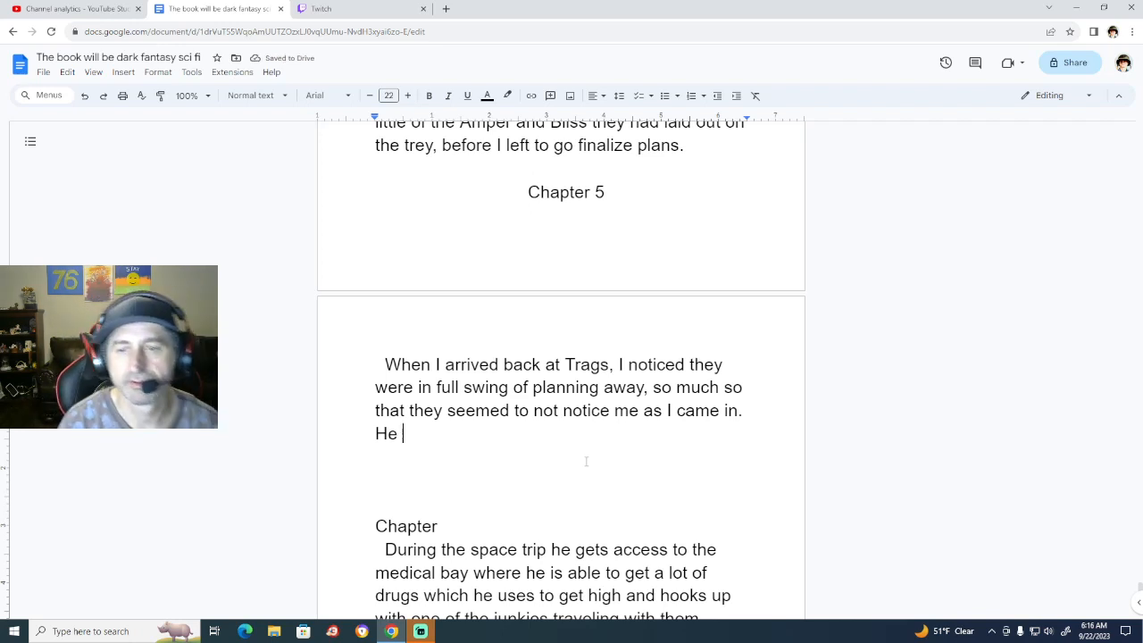
{"action": "key", "text": "BackSpace"}
{"action": "key", "text": "BackSpace"}
{"action": "key", "text": "BackSpace"}
{"action": "key", "text": "BackSpace"}
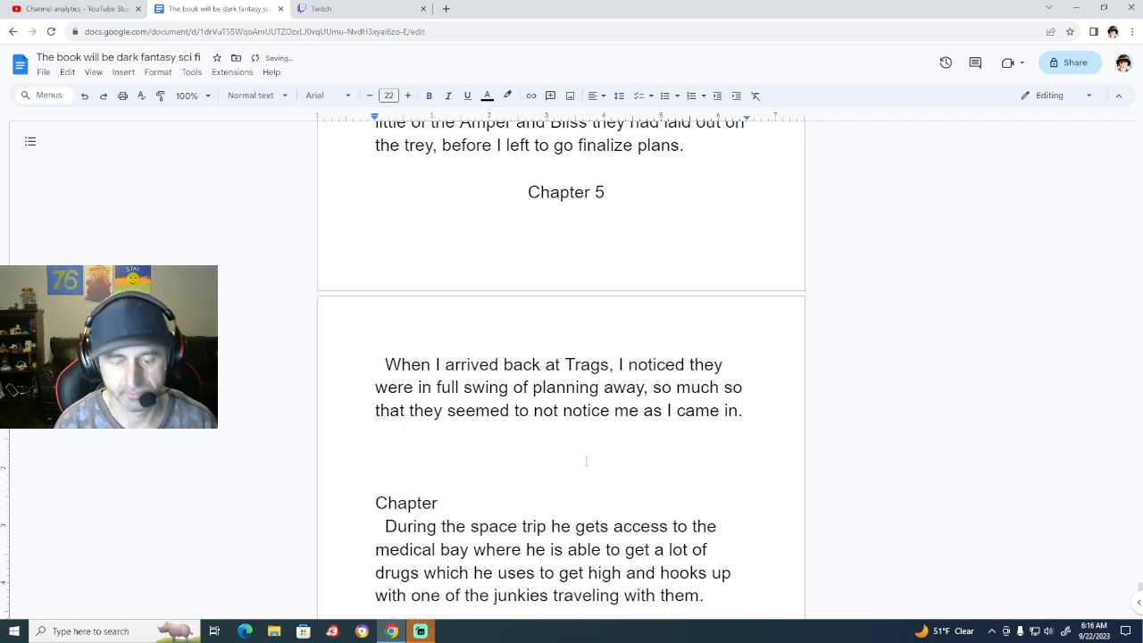
{"action": "type", "text": "H"}
{"action": "key", "text": "BackSpace"}
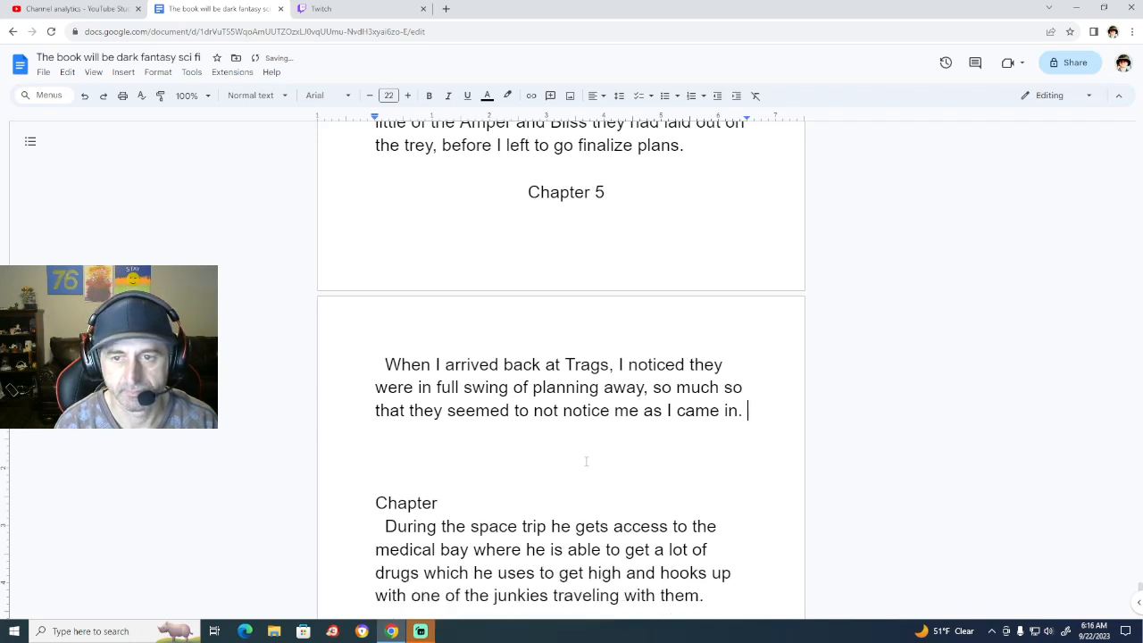
Open a line of dialogue after the opening sentence with "Hey Trag, I was able to find some guys like you asked.".
{"action": "key", "text": "BackSpace"}
{"action": "type", "text": "\""}
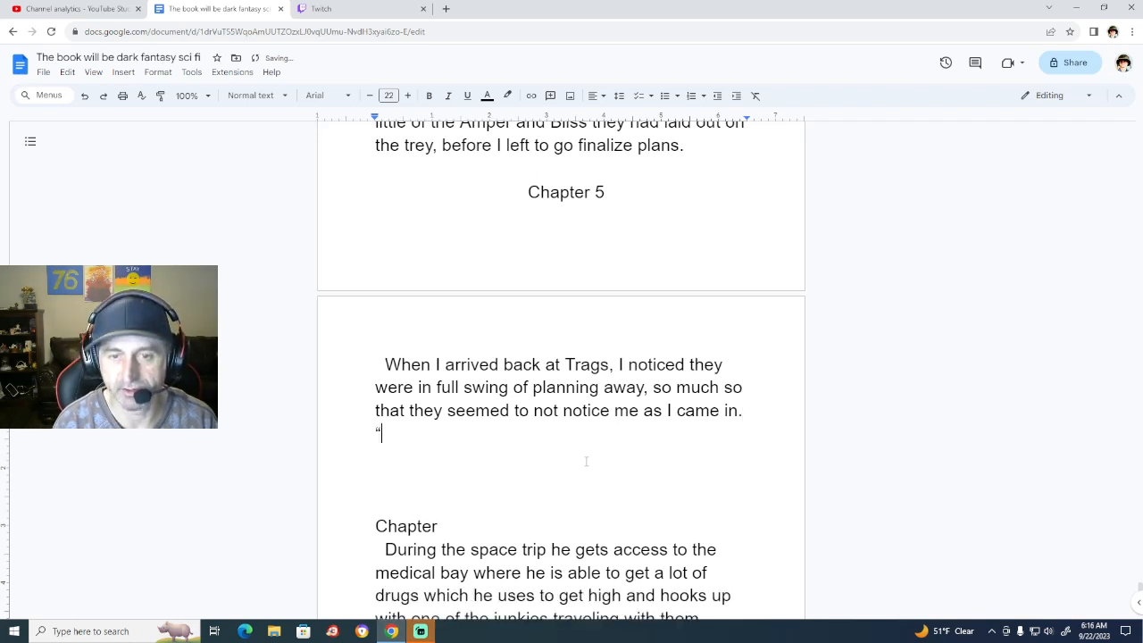
{"action": "type", "text": "Hey "}
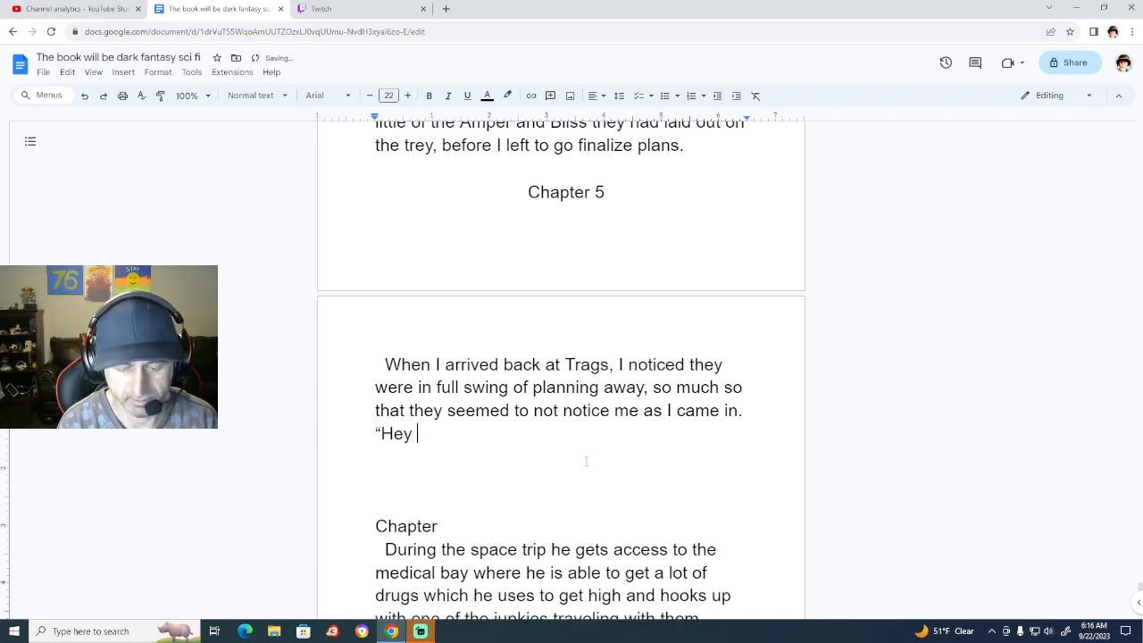
{"action": "type", "text": "Trag"}
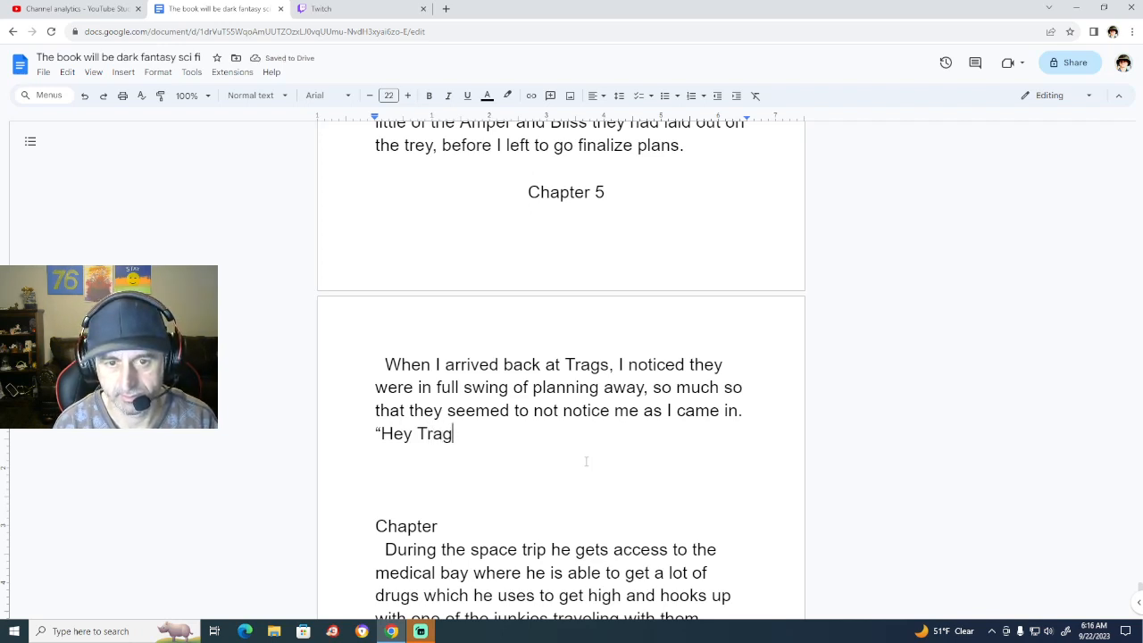
{"action": "type", "text": ", I "}
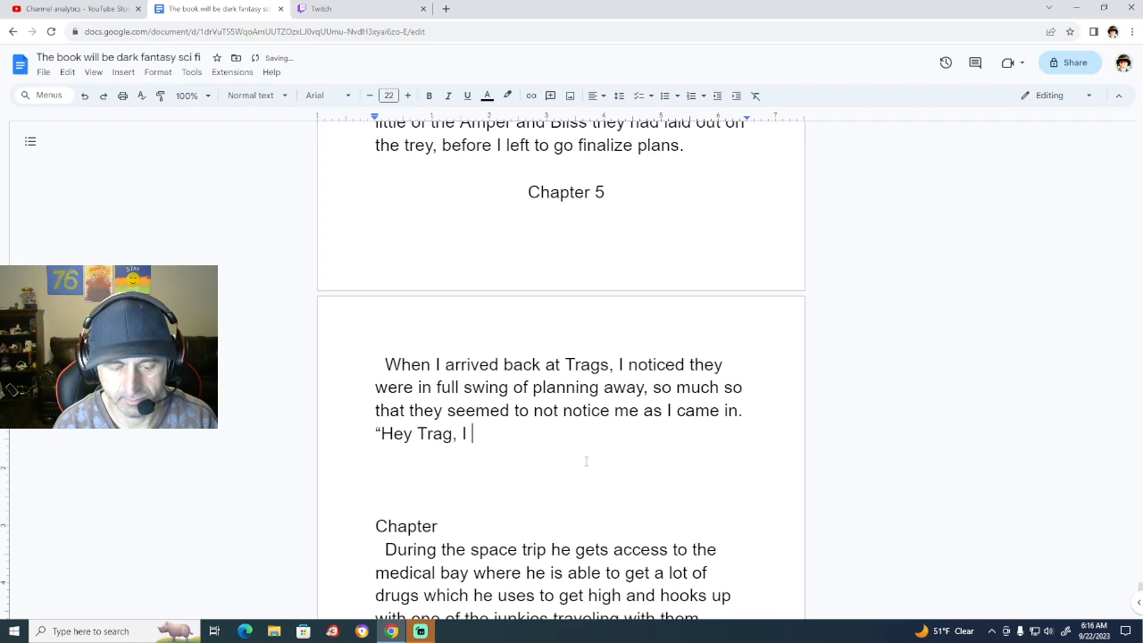
{"action": "type", "text": "was able"}
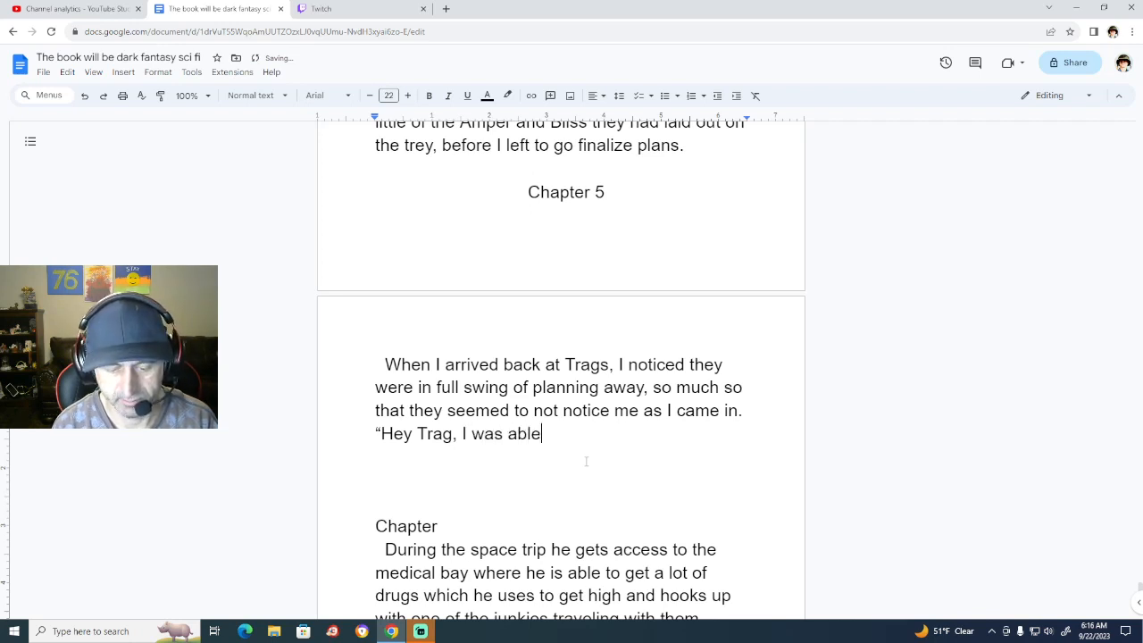
{"action": "type", "text": " to f"}
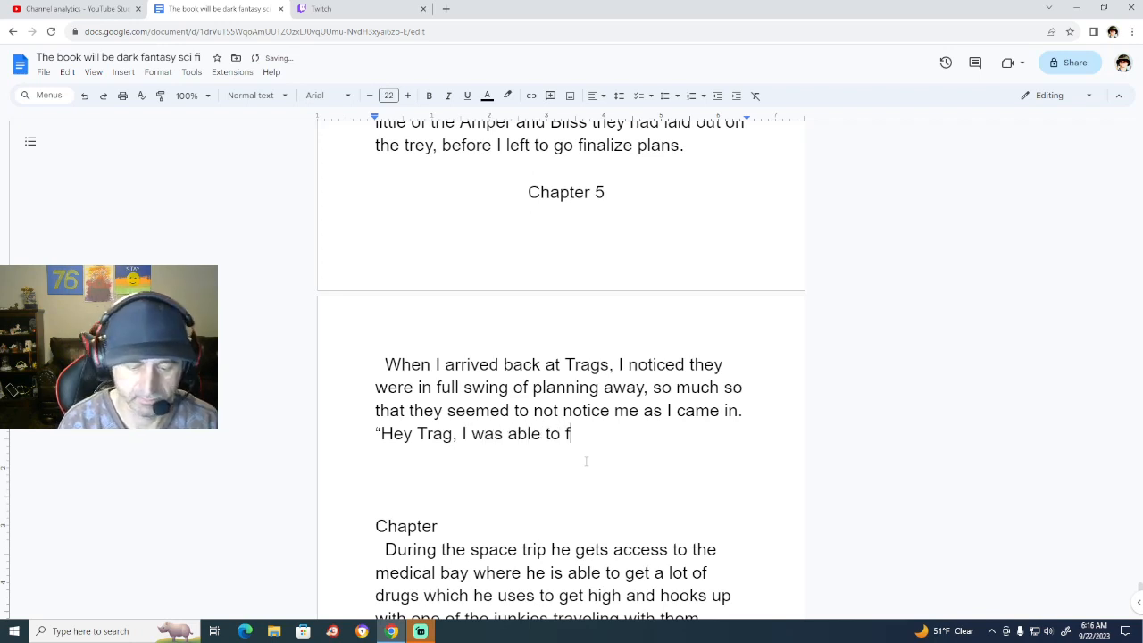
{"action": "type", "text": "ind some gu"}
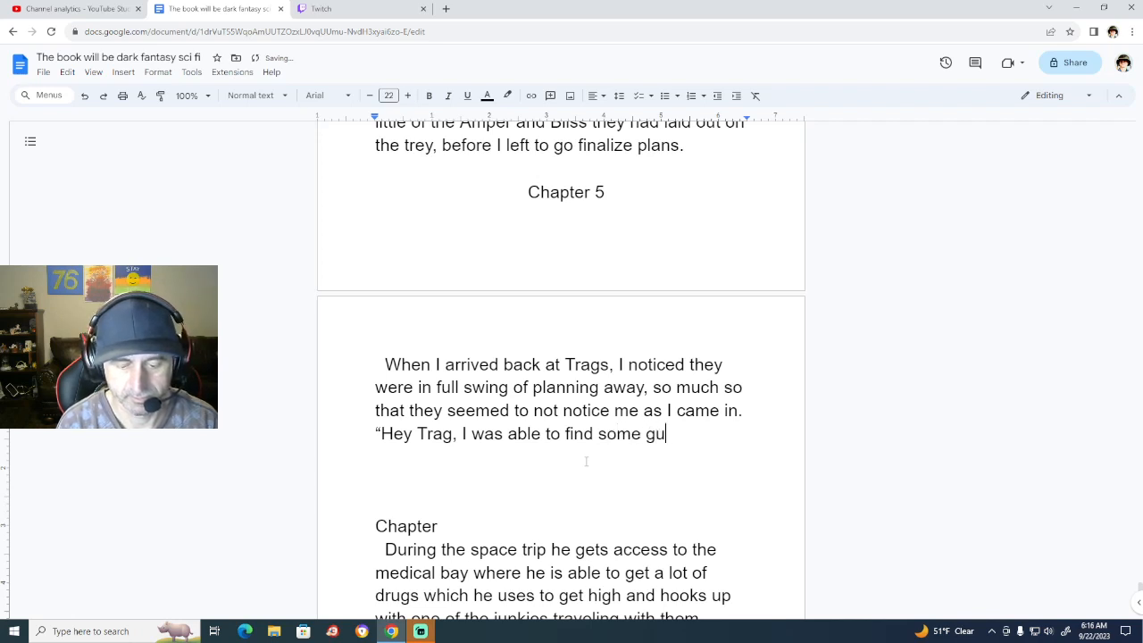
{"action": "type", "text": "ys like you asked"}
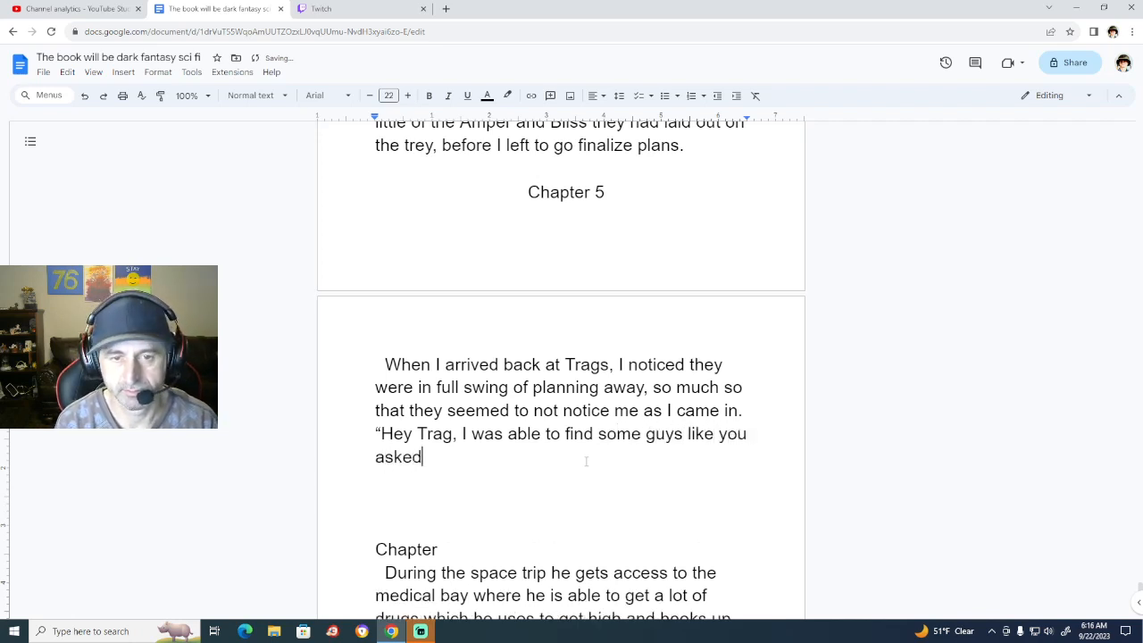
{"action": "type", "text": "."}
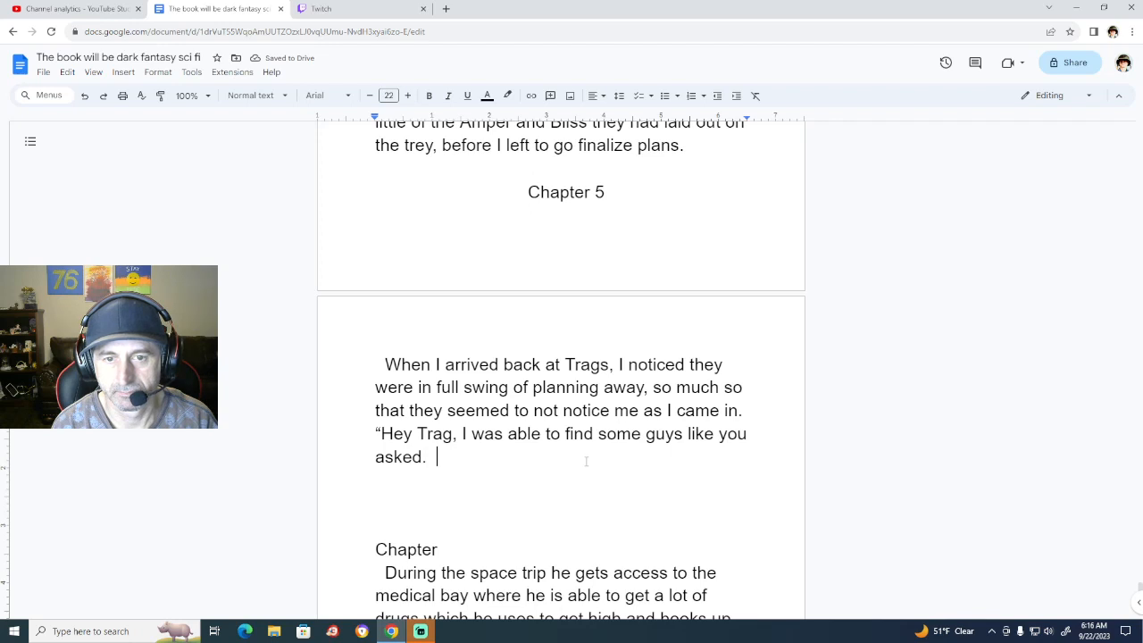
Continue the dialogue with "When do you think we will be ready to head out and whats the plan from here".
{"action": "type", "text": "W"}
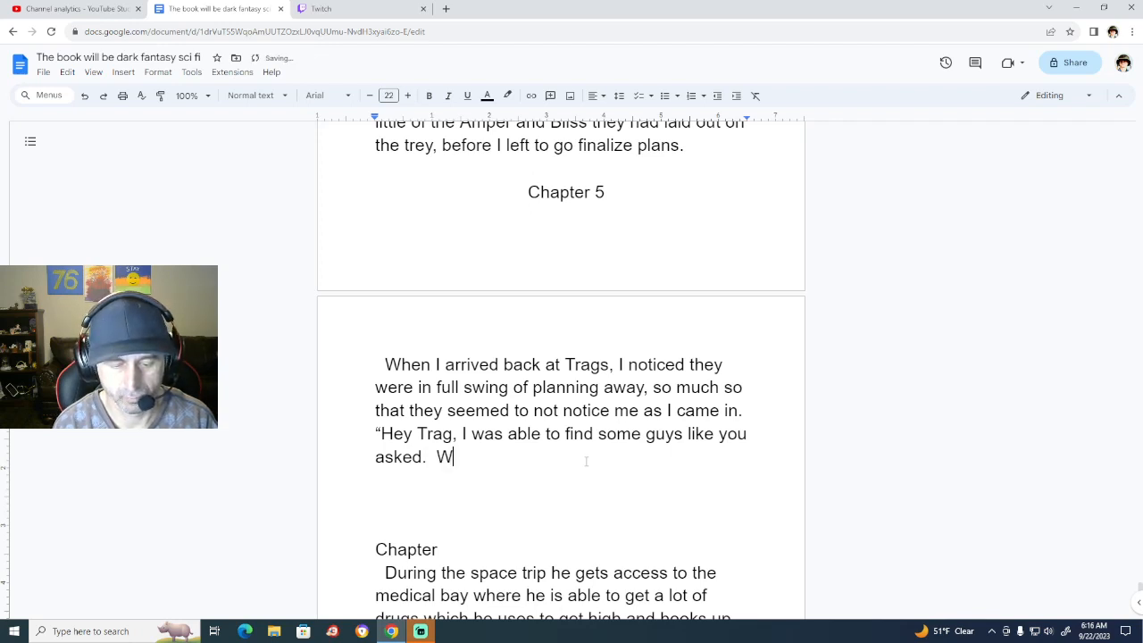
{"action": "type", "text": "hen "}
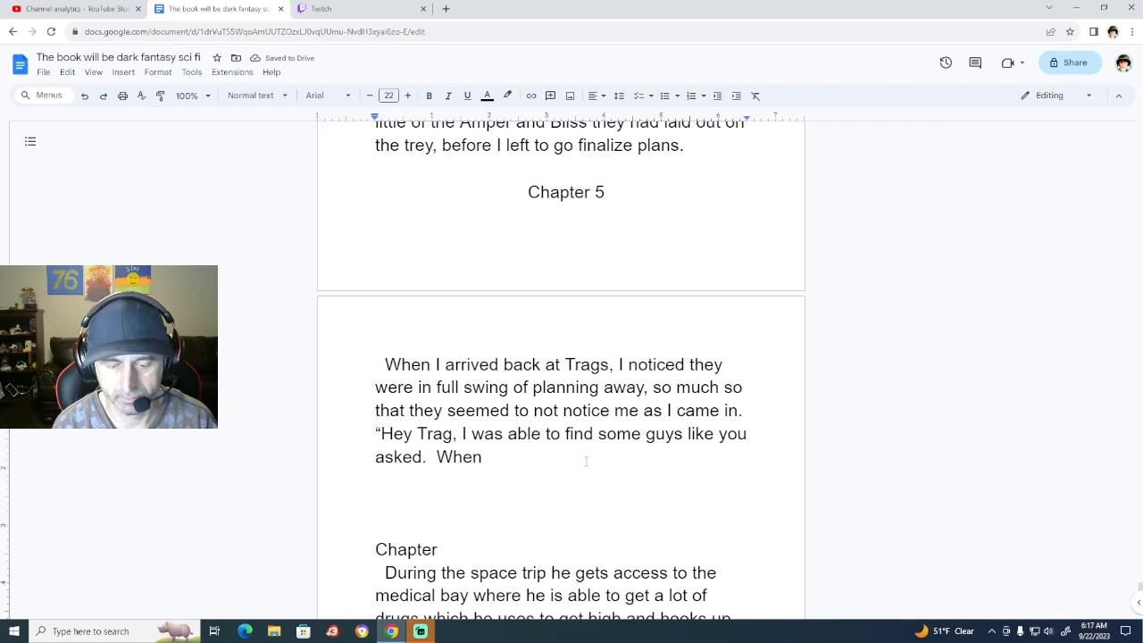
{"action": "type", "text": "do"}
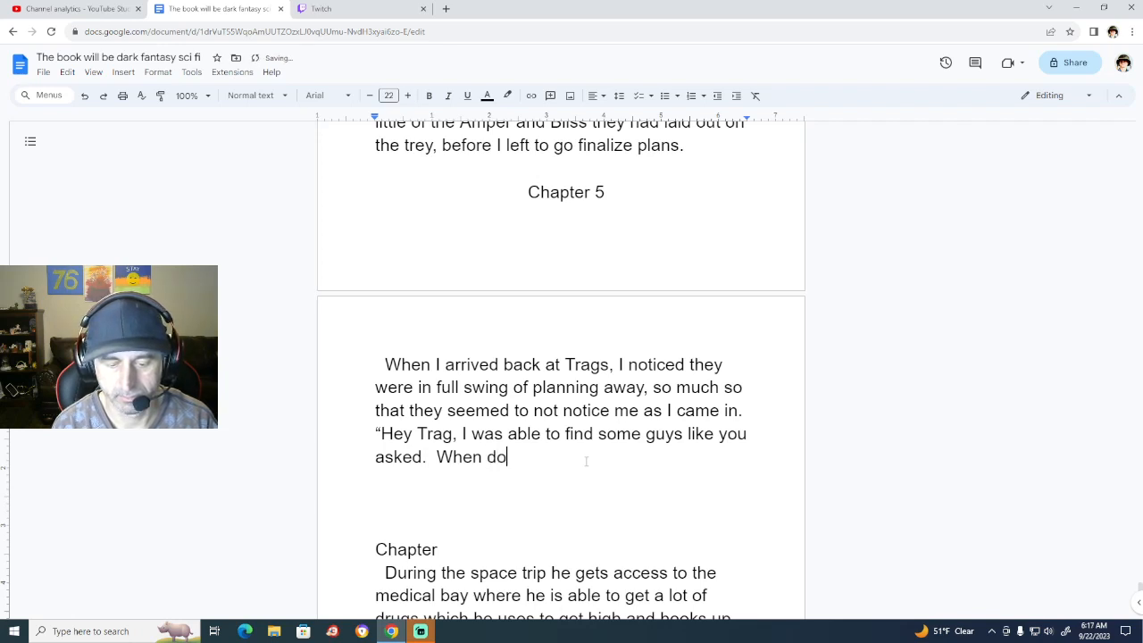
{"action": "type", "text": " you thin"}
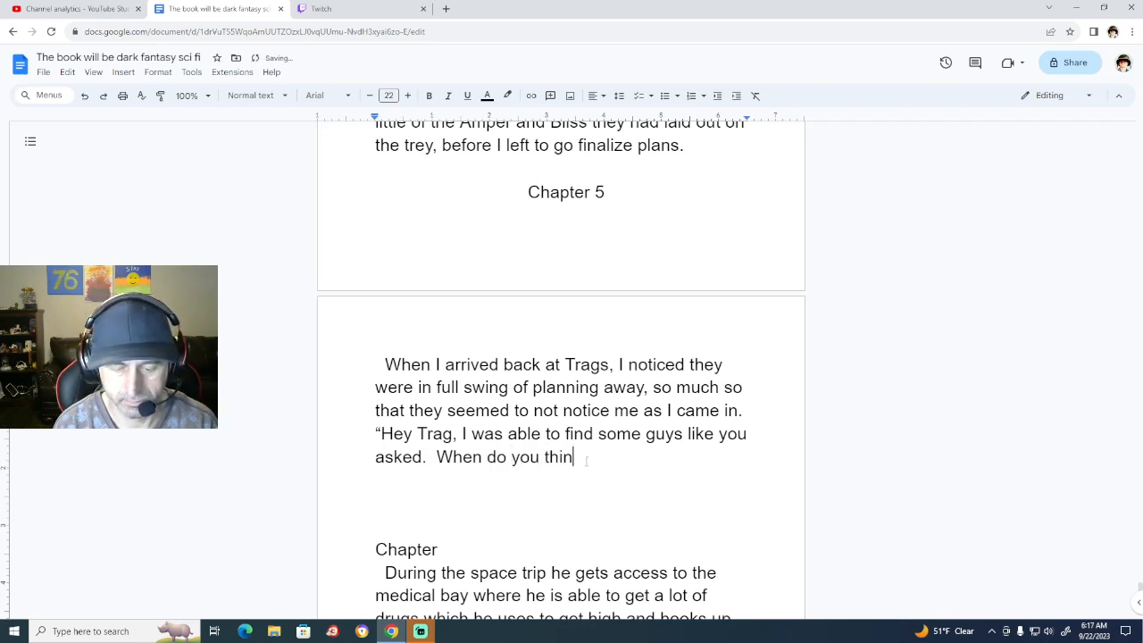
{"action": "type", "text": "k we wil"}
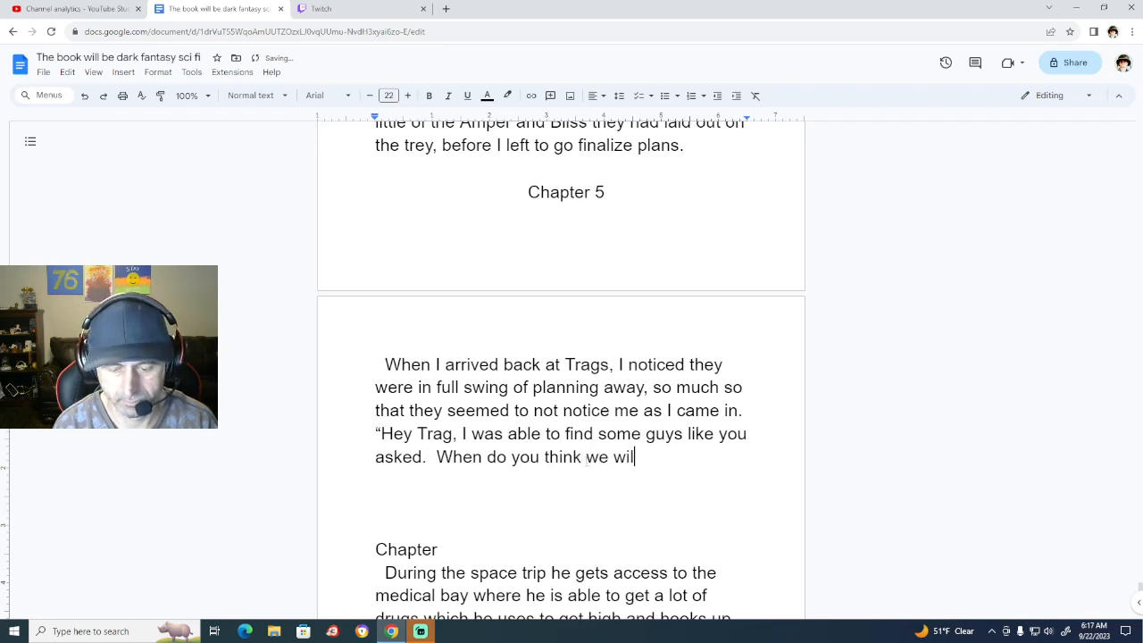
{"action": "type", "text": "l be ready"}
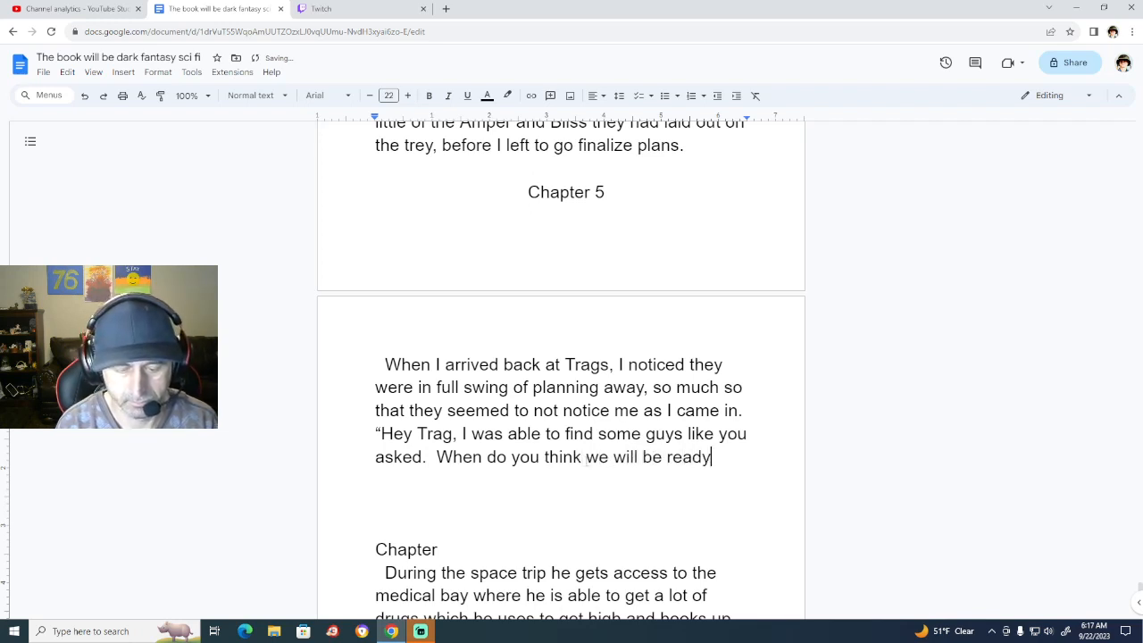
{"action": "type", "text": " to head "}
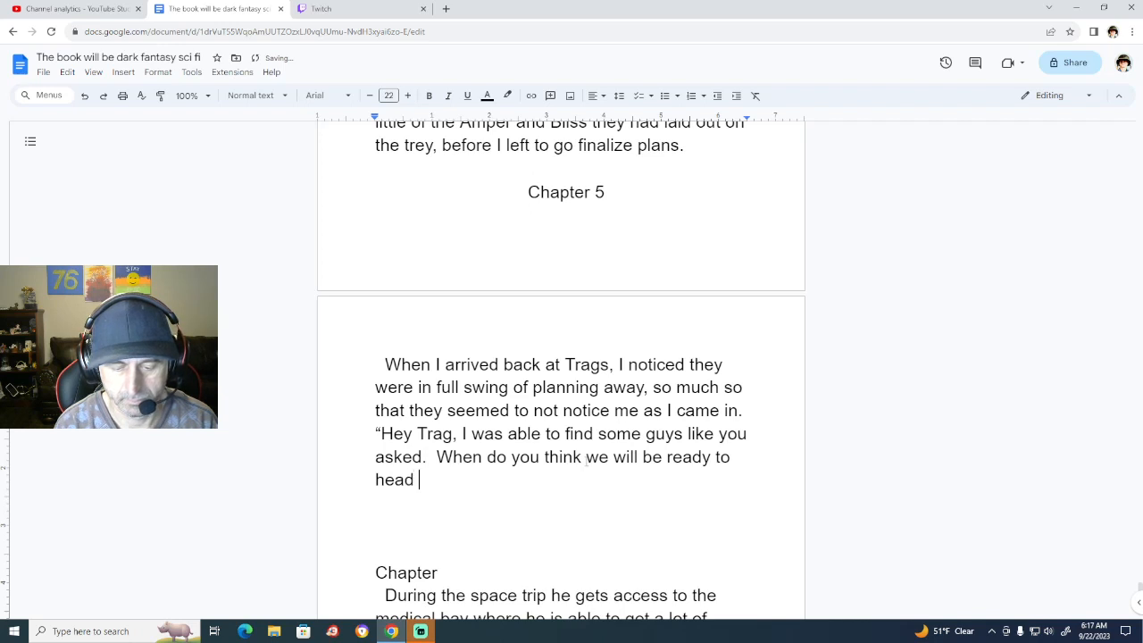
{"action": "type", "text": "out"}
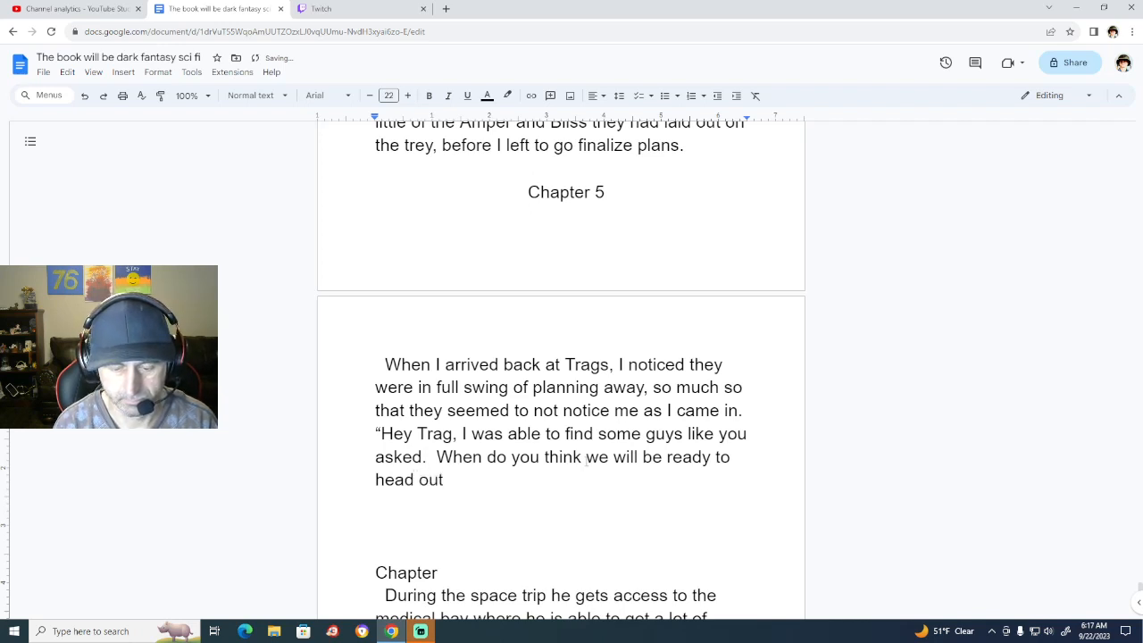
{"action": "type", "text": " and wha"}
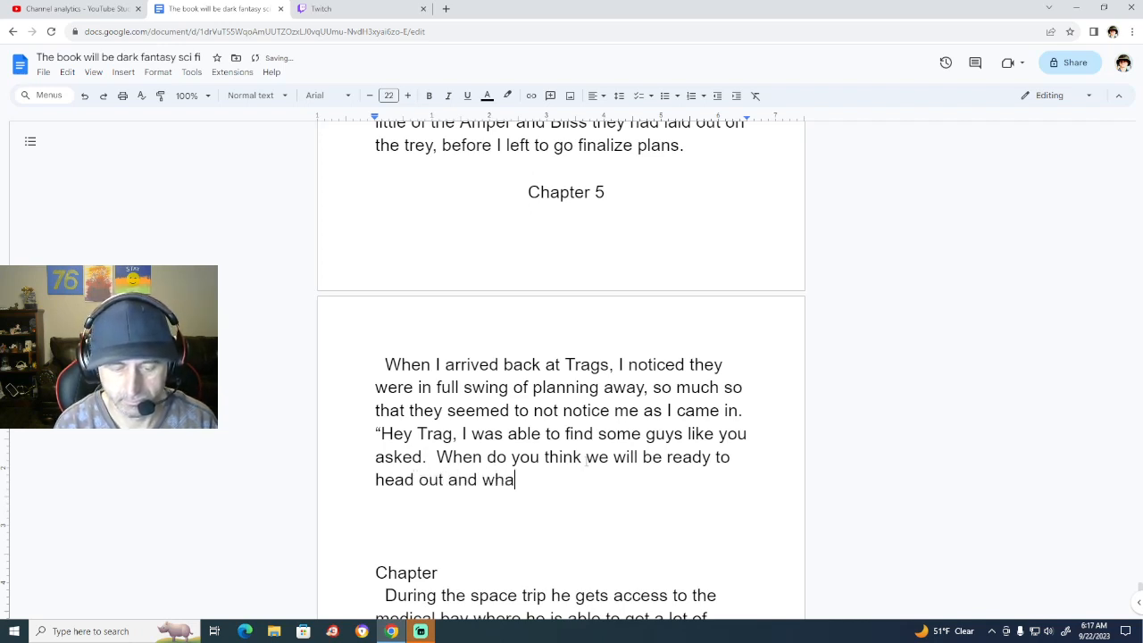
{"action": "type", "text": "ts the "}
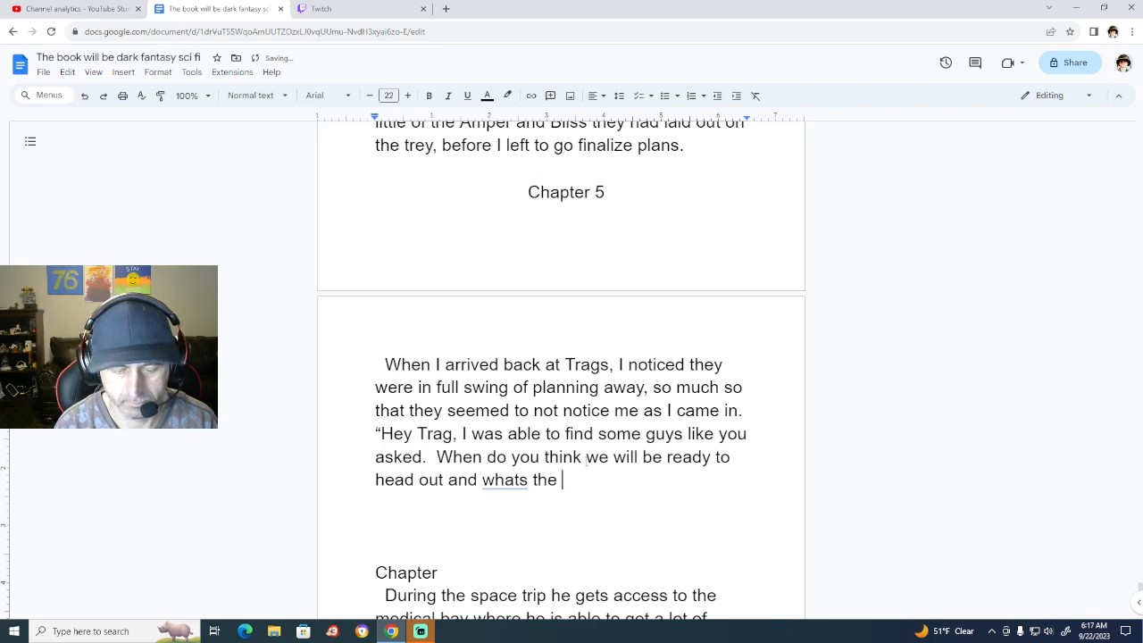
{"action": "type", "text": "plan from"}
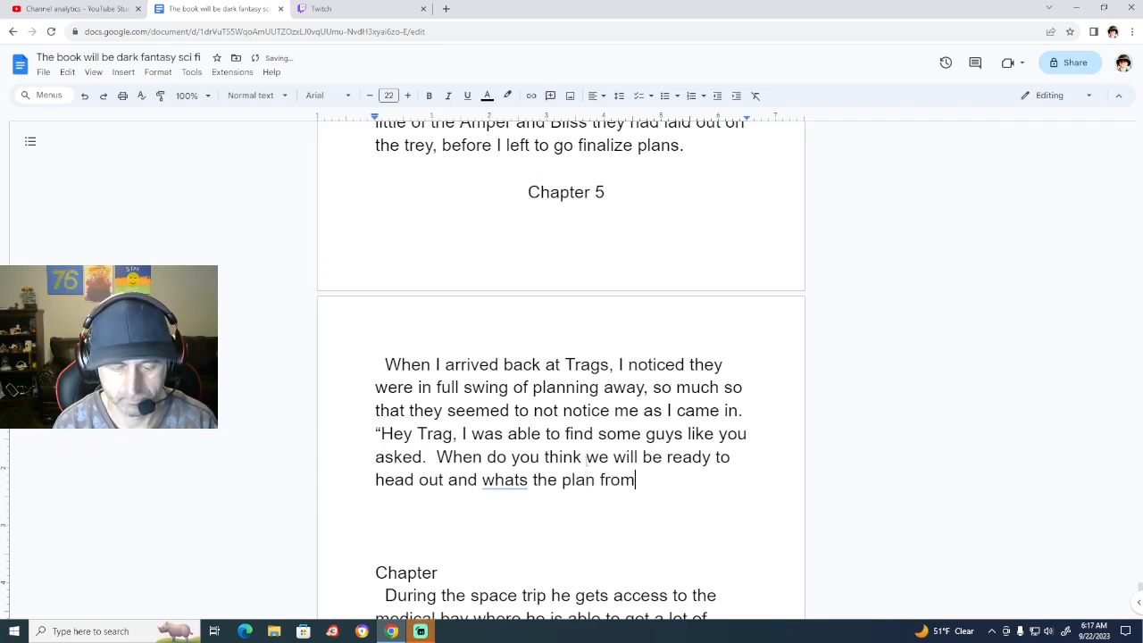
{"action": "type", "text": " here"}
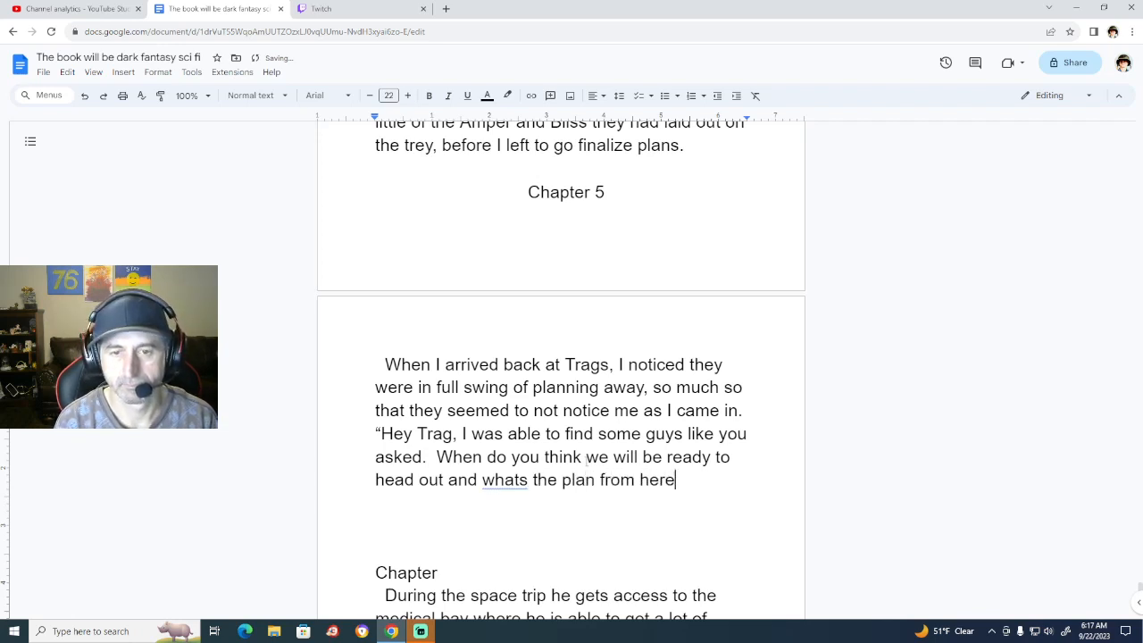
Correct "whats" to "what's" in the dialogue using the suggested spelling.
{"action": "key", "text": "Left"}
{"action": "key", "text": "Left"}
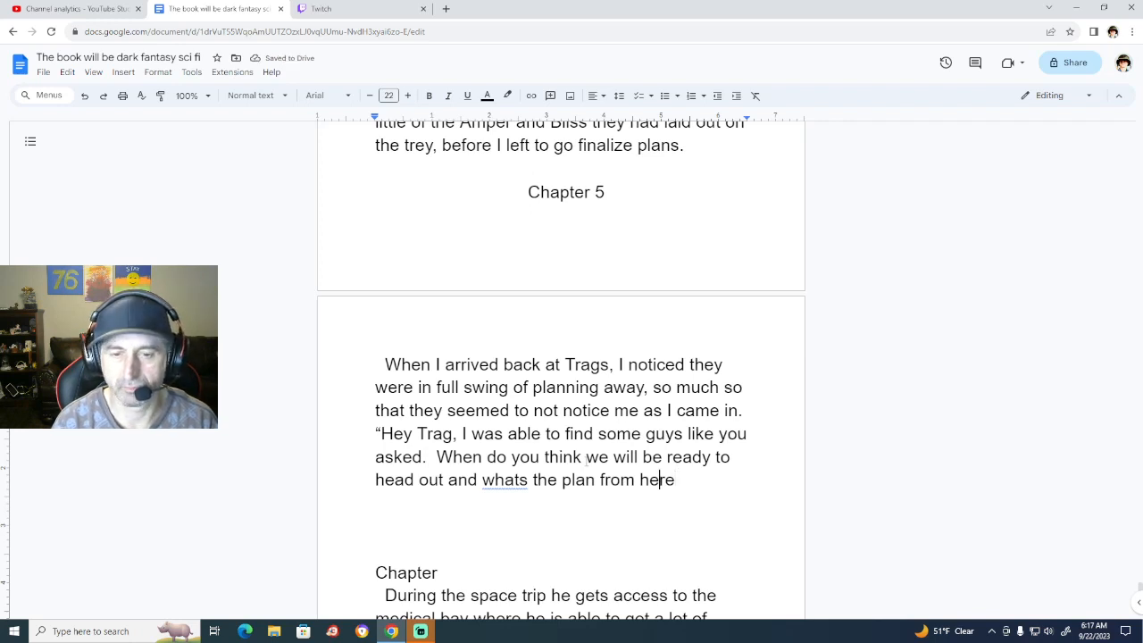
{"action": "key", "text": "Left"}
{"action": "key", "text": "Left"}
{"action": "key", "text": "Left"}
{"action": "key", "text": "Left"}
{"action": "key", "text": "Left"}
{"action": "key", "text": "Left"}
{"action": "key", "text": "Left"}
{"action": "key", "text": "Left"}
{"action": "key", "text": "Left"}
{"action": "key", "text": "Left"}
{"action": "key", "text": "Left"}
{"action": "key", "text": "Left"}
{"action": "key", "text": "Left"}
{"action": "key", "text": "Left"}
{"action": "key", "text": "Left"}
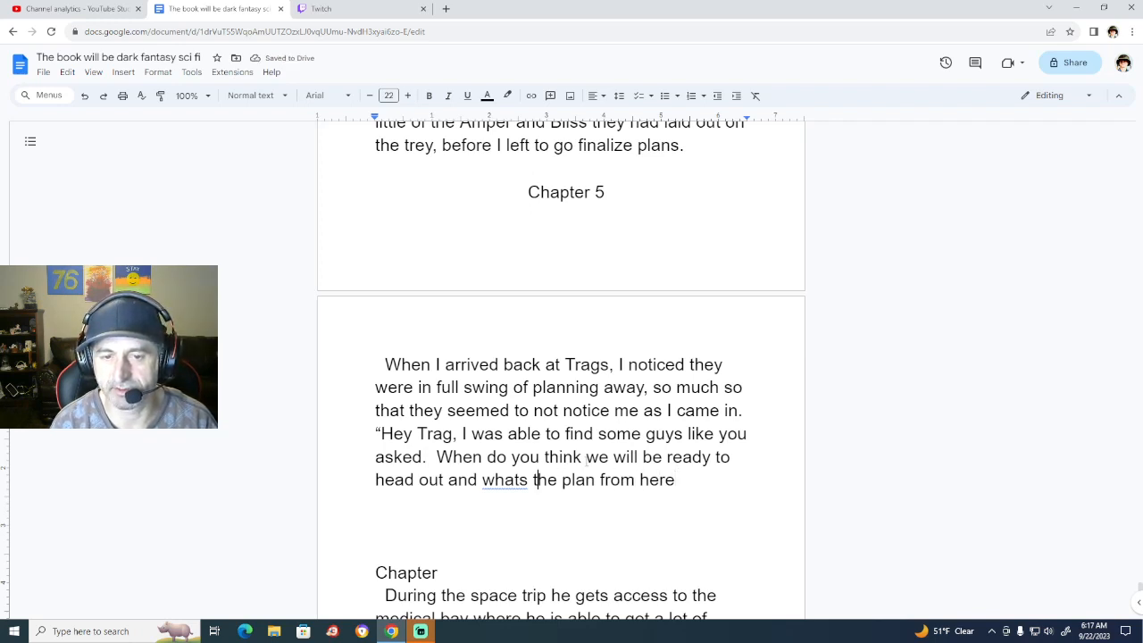
{"action": "key", "text": "Left"}
{"action": "key", "text": "Left"}
{"action": "key", "text": "Left"}
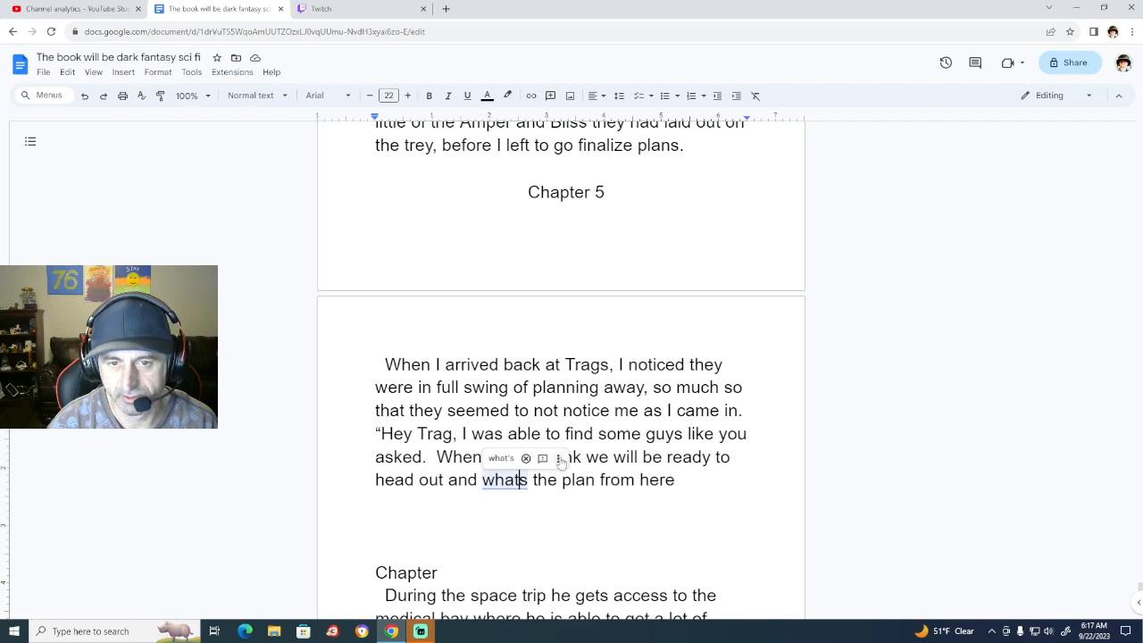
{"action": "left_click", "coordinate": [501, 458]}
Close the quotation after "the plan from here" and add the dialogue tag ", I asked?".
{"action": "left_click", "coordinate": [680, 482]}
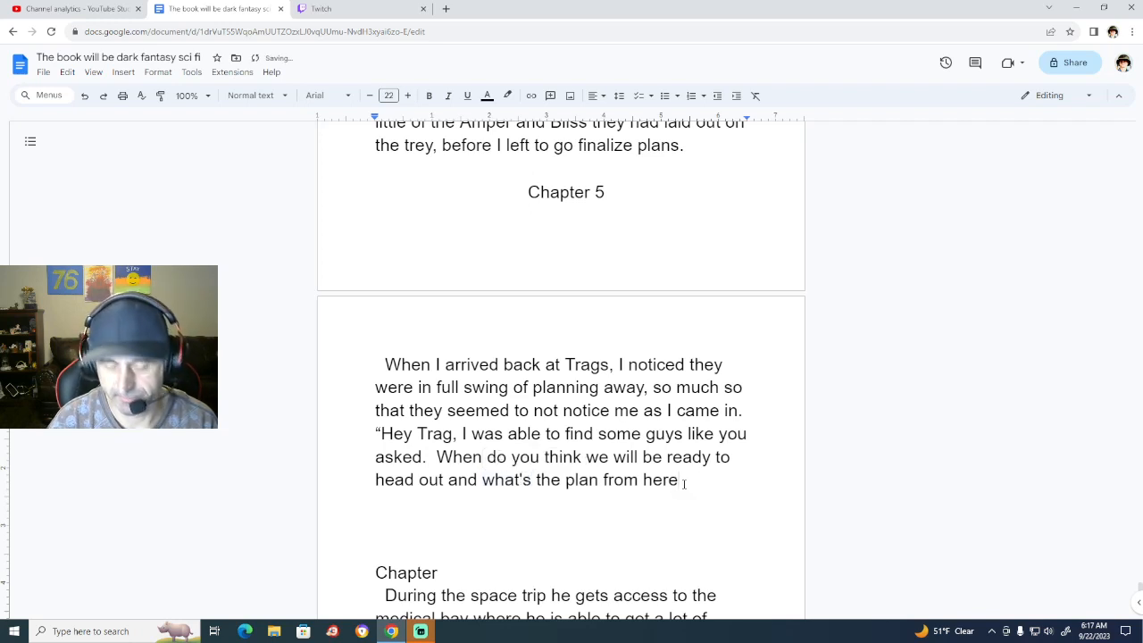
{"action": "type", "text": "\""}
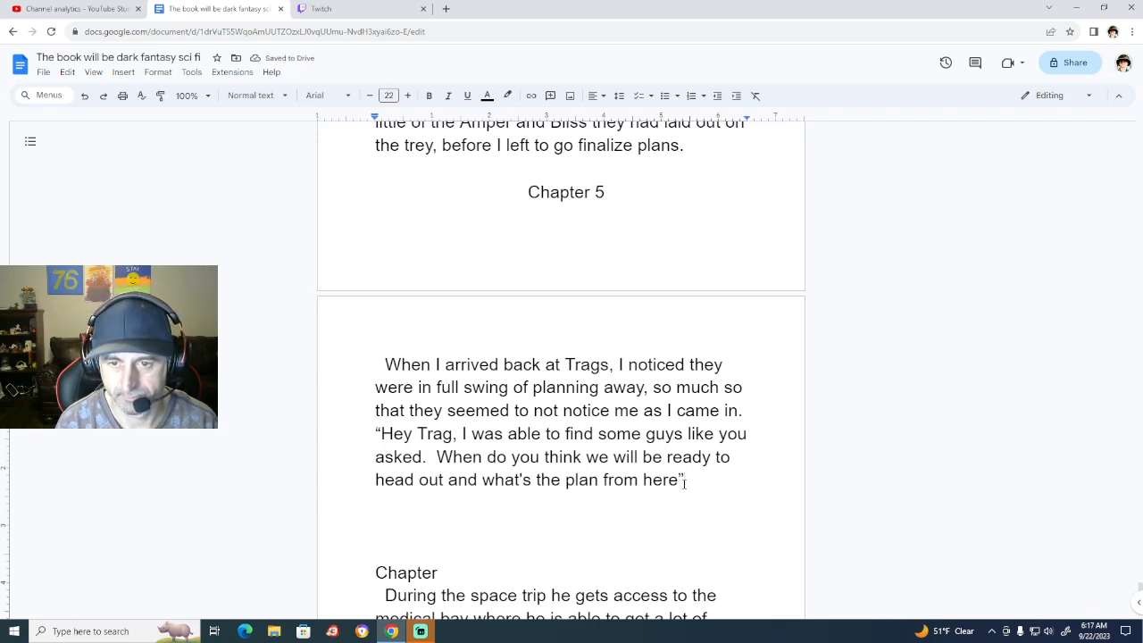
{"action": "type", "text": ", I ask"}
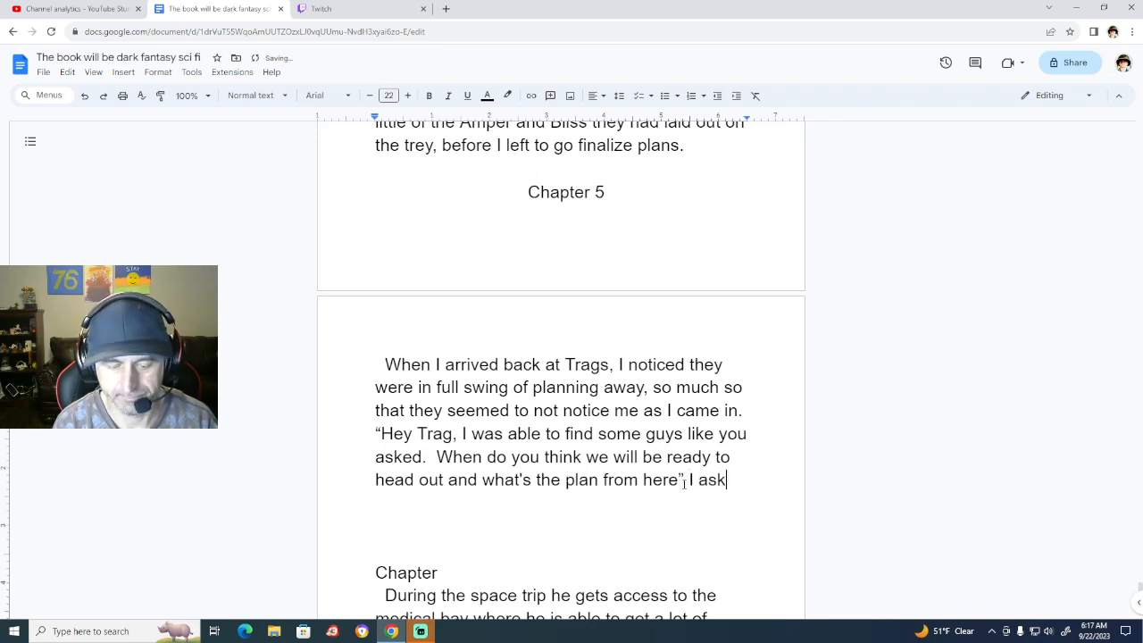
{"action": "type", "text": "ed?"}
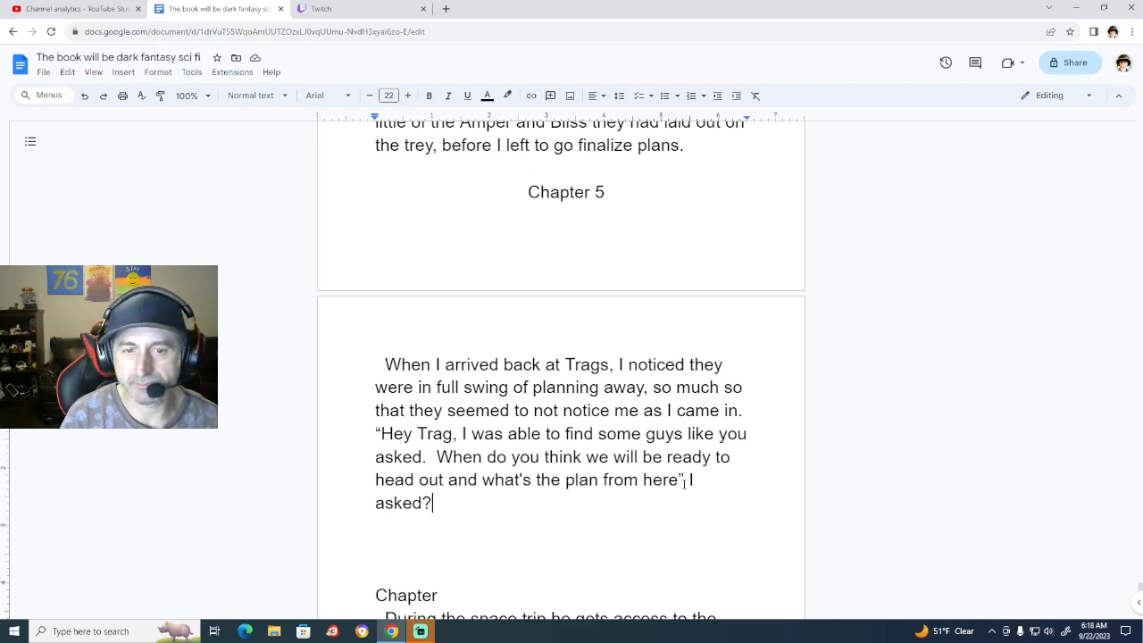
After "I asked?", introduce the reply with "Salvador turned to look replying," and an opening quotation mark.
{"action": "type", "text": "S"}
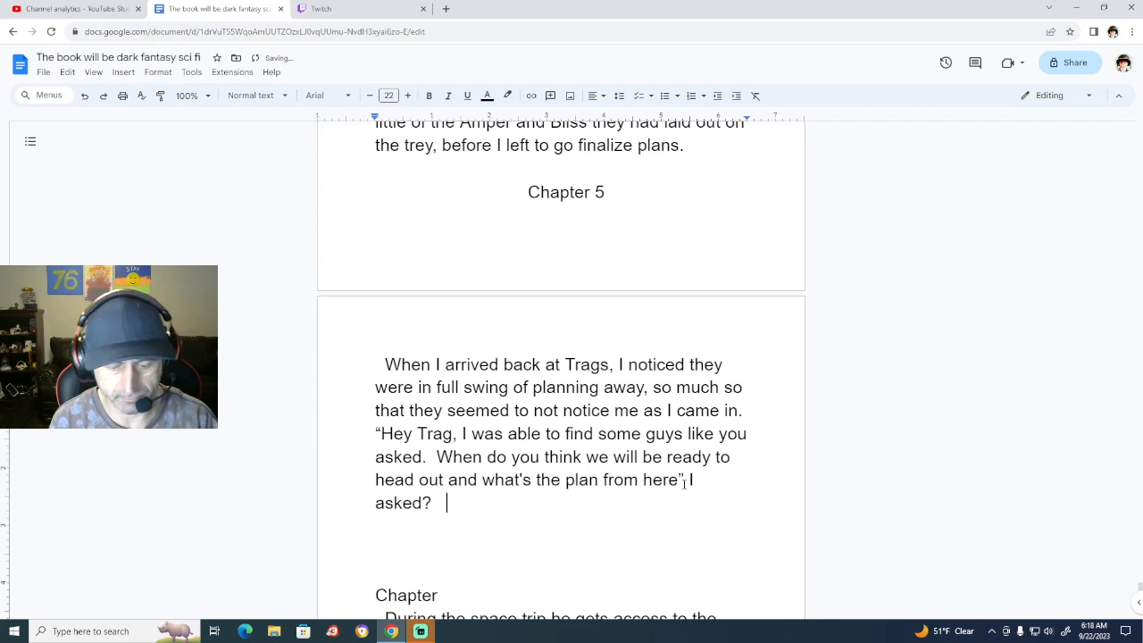
{"action": "type", "text": "alvador"}
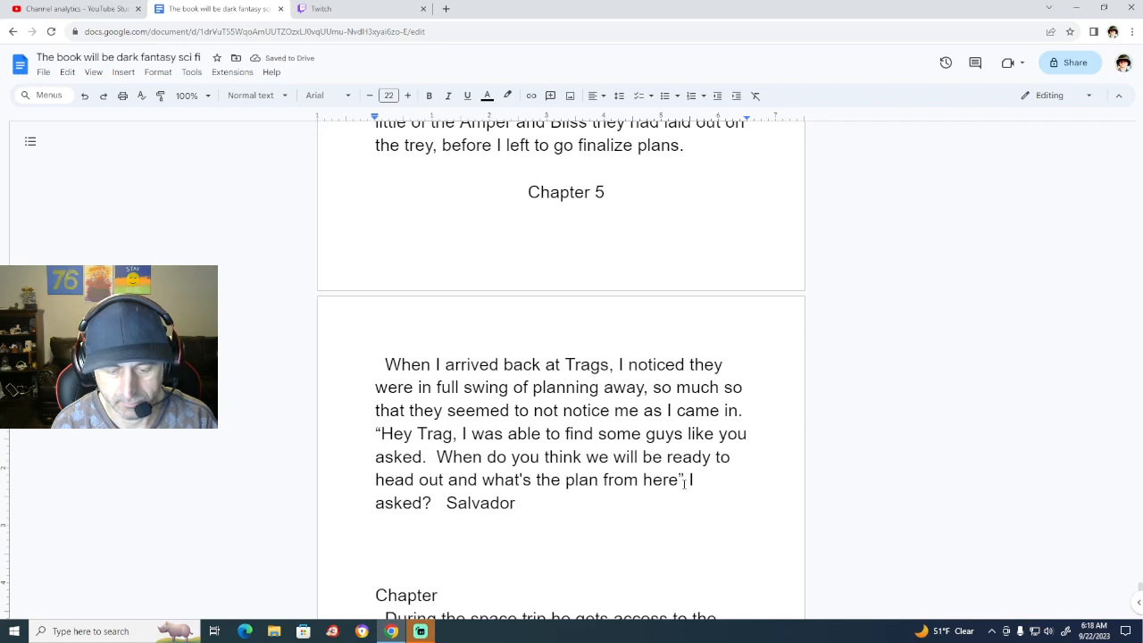
{"action": "type", "text": " turned t"}
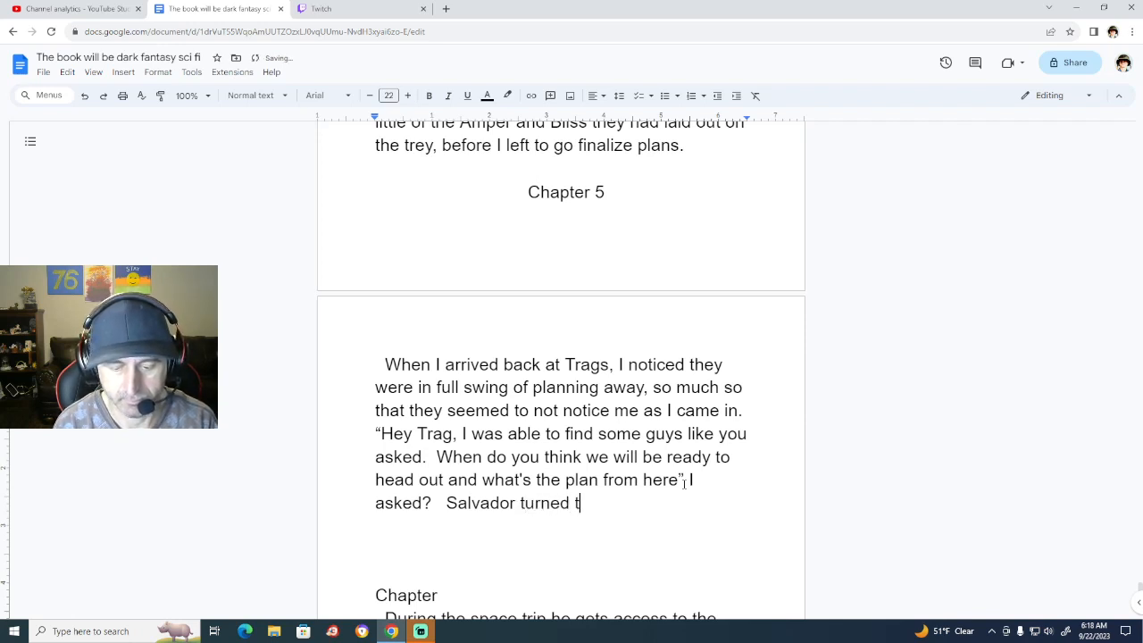
{"action": "type", "text": "o look"}
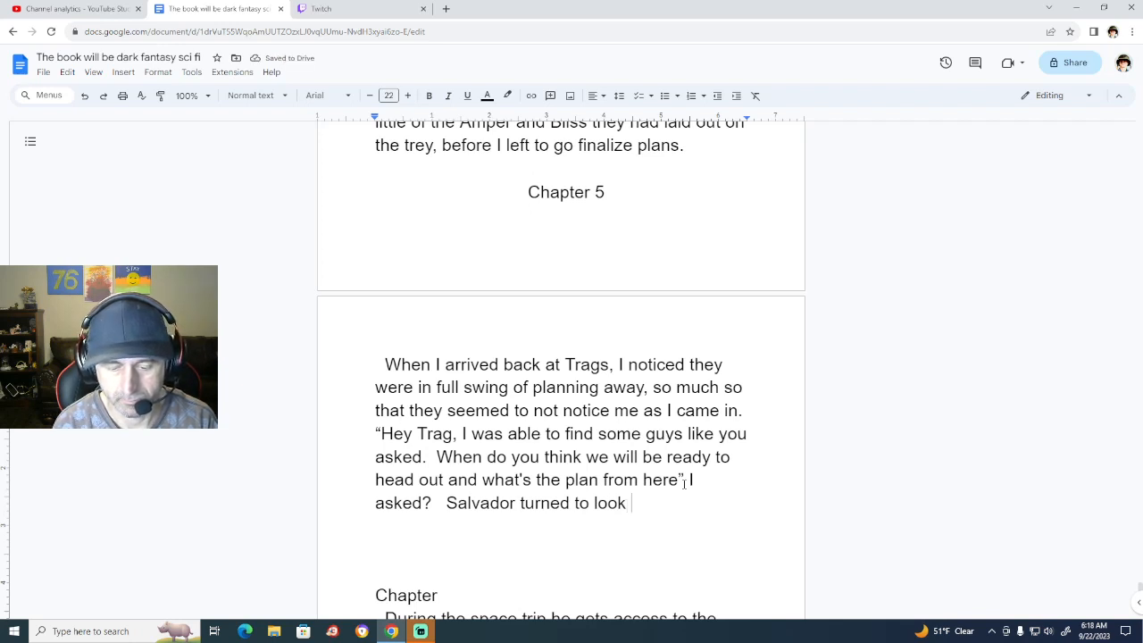
{"action": "type", "text": " replying \""}
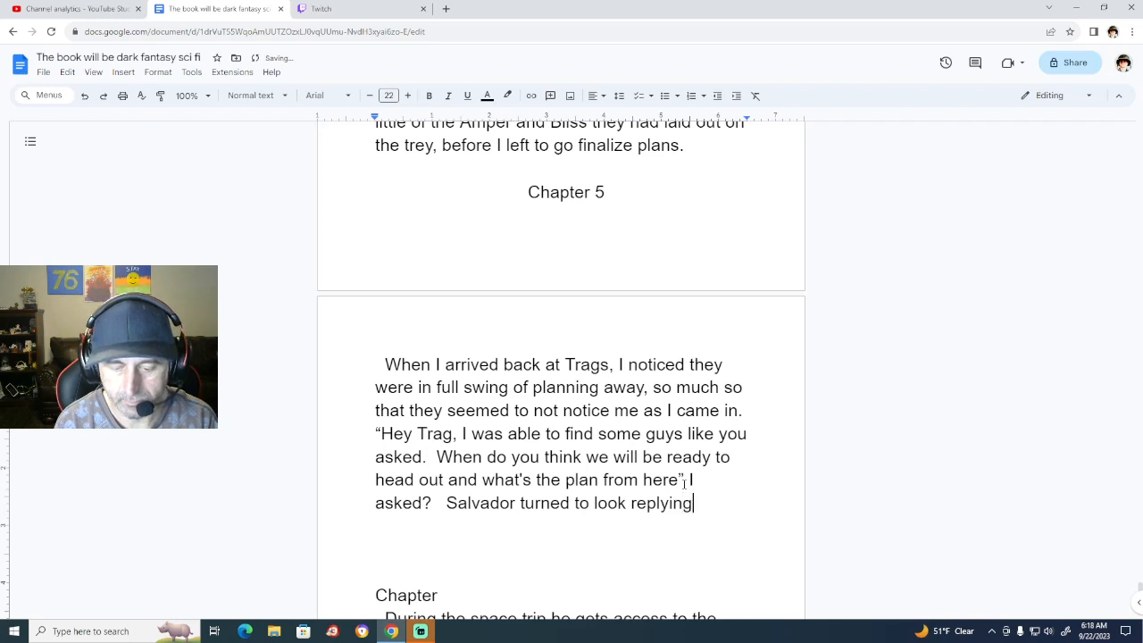
{"action": "key", "text": "BackSpace"}
{"action": "key", "text": "BackSpace"}
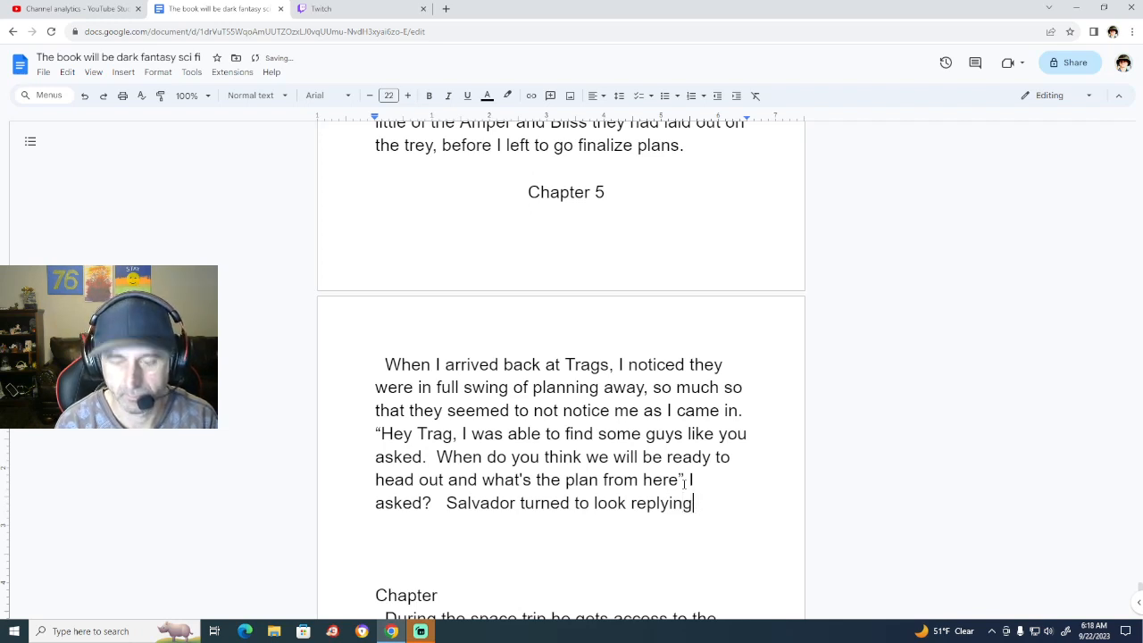
{"action": "type", "text": ","}
{"action": "type", "text": " \""}
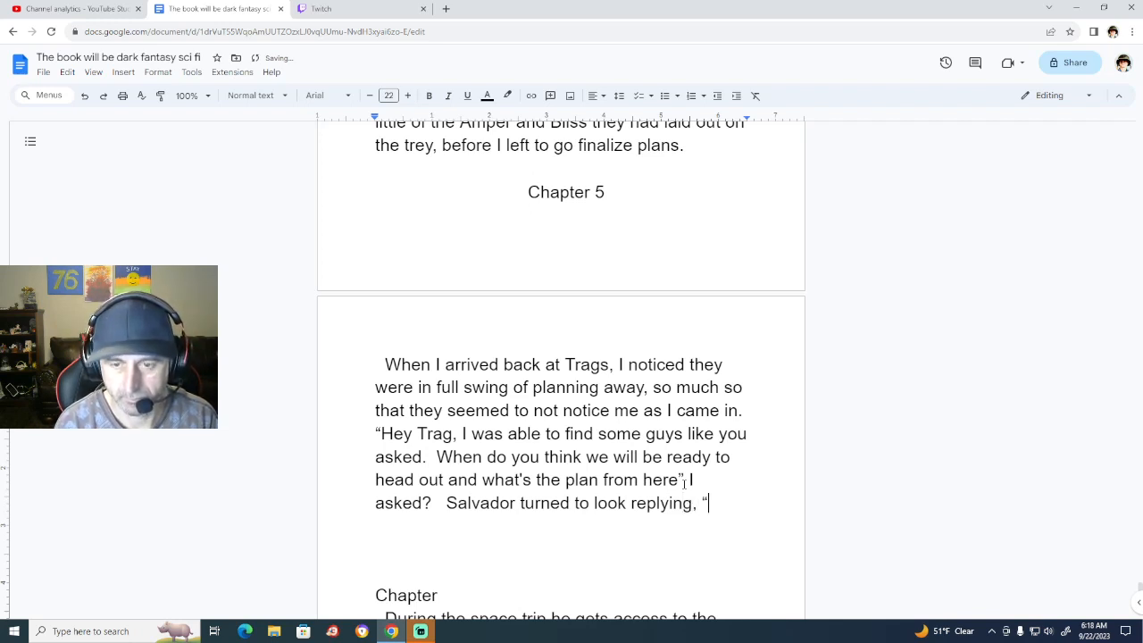
Begin Salvador's reply with "we have almost everything setup and we found a couple other guys to come also".
{"action": "type", "text": "w"}
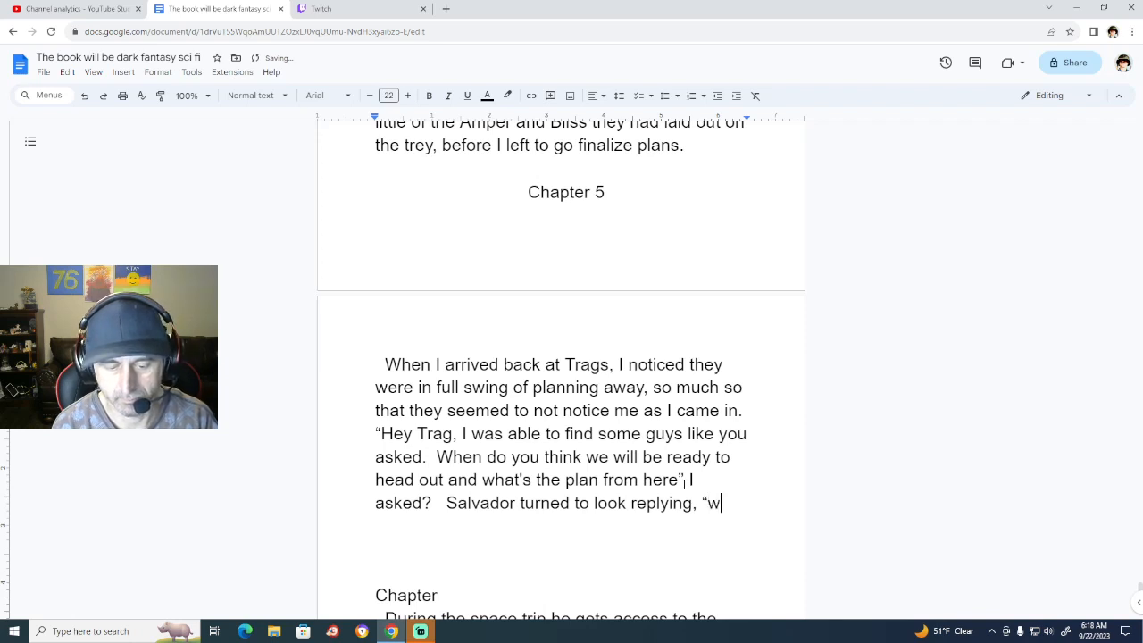
{"action": "type", "text": "e ha"}
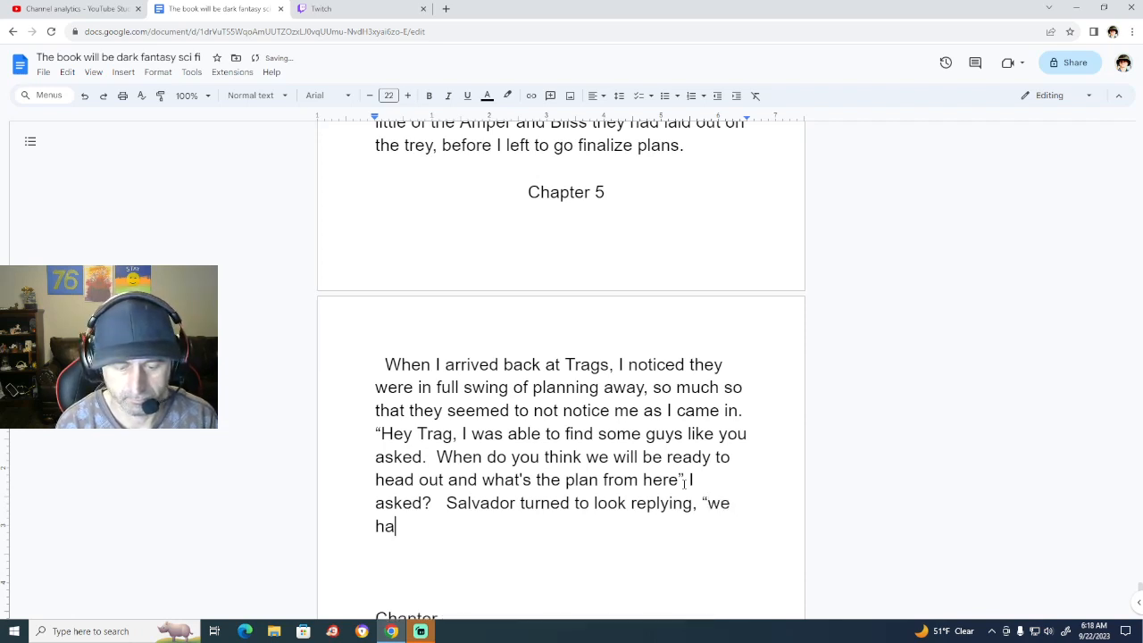
{"action": "type", "text": "ve almost"}
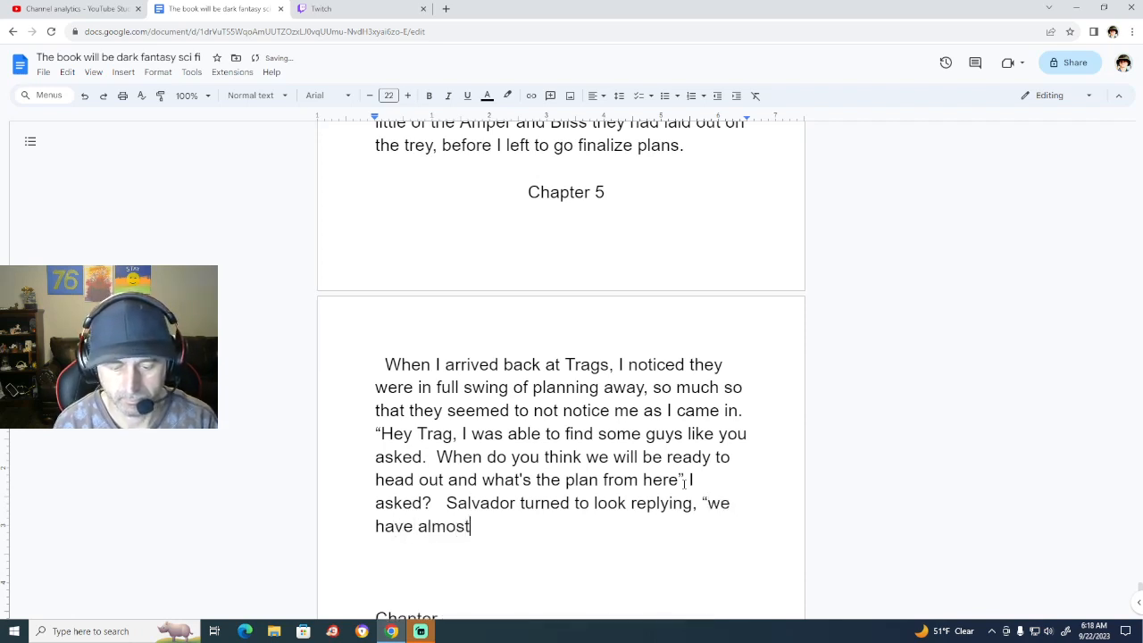
{"action": "type", "text": " everything set"}
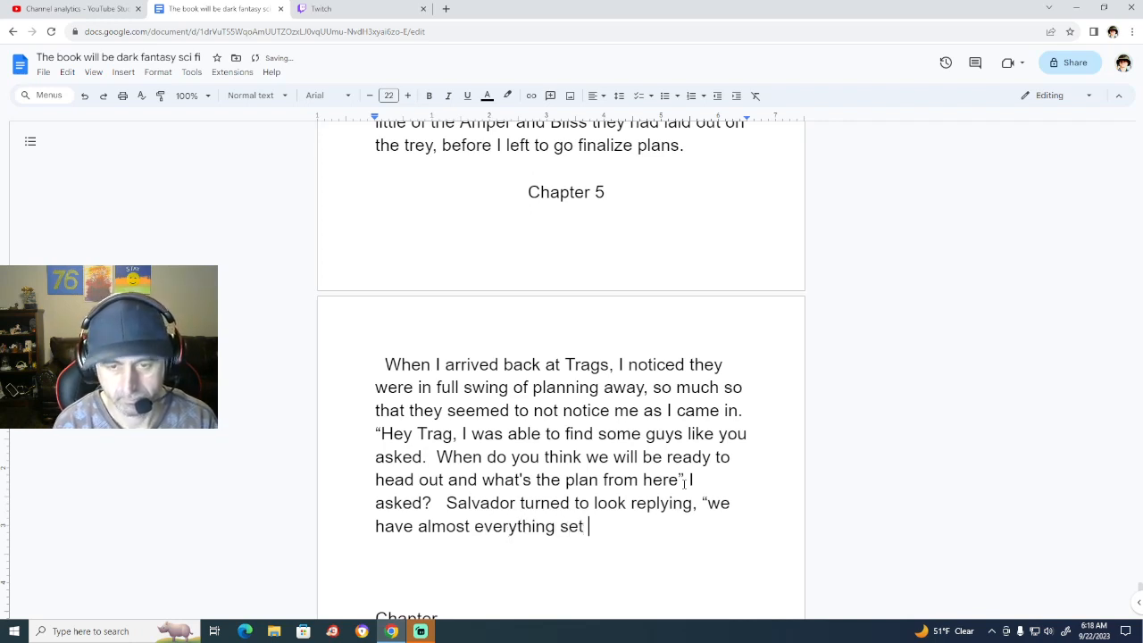
{"action": "type", "text": "up"}
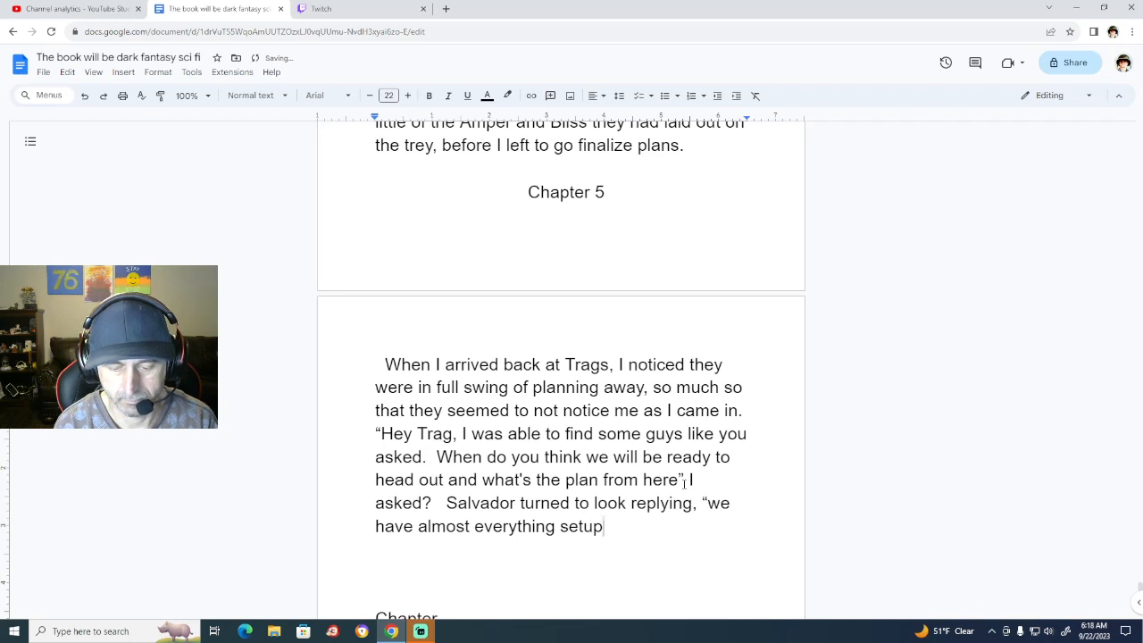
{"action": "type", "text": " and "}
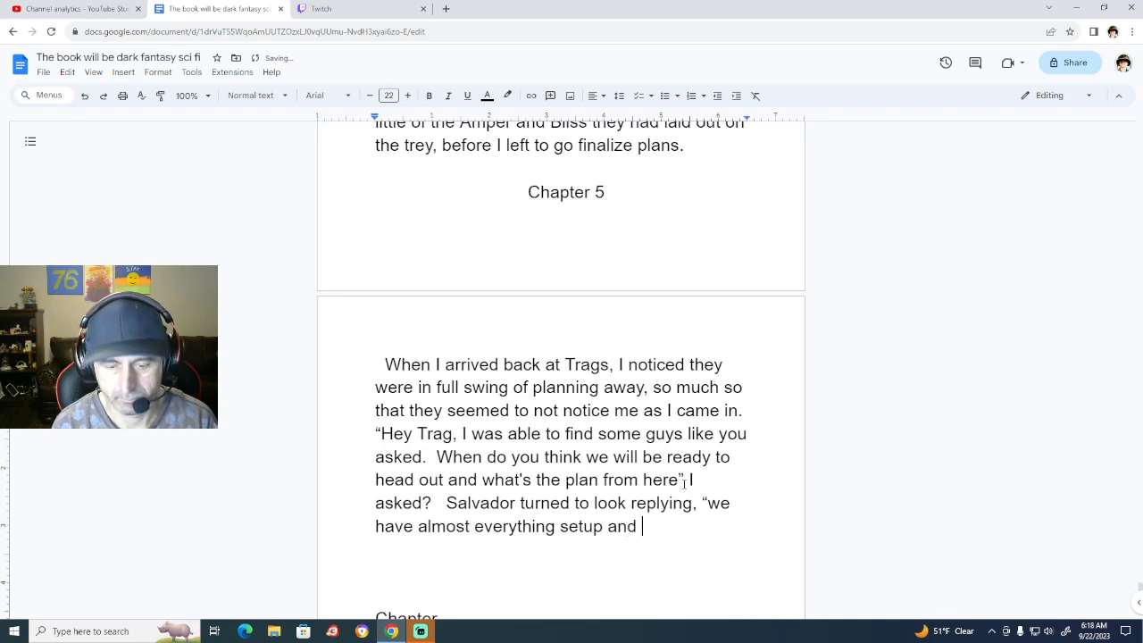
{"action": "type", "text": "we fou"}
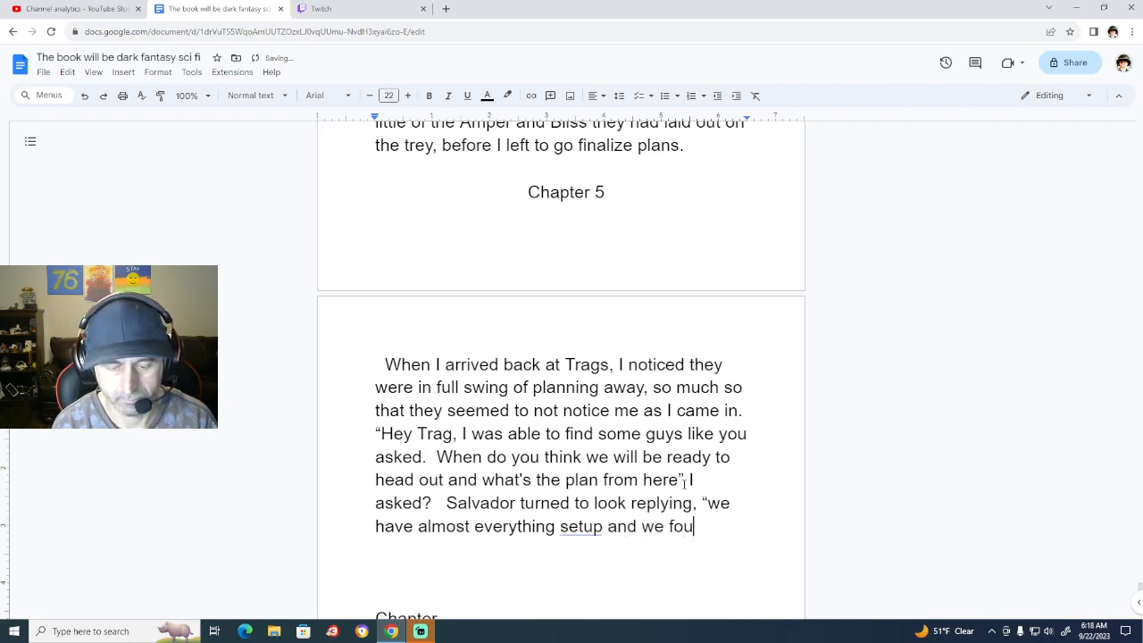
{"action": "type", "text": "nd a cou"}
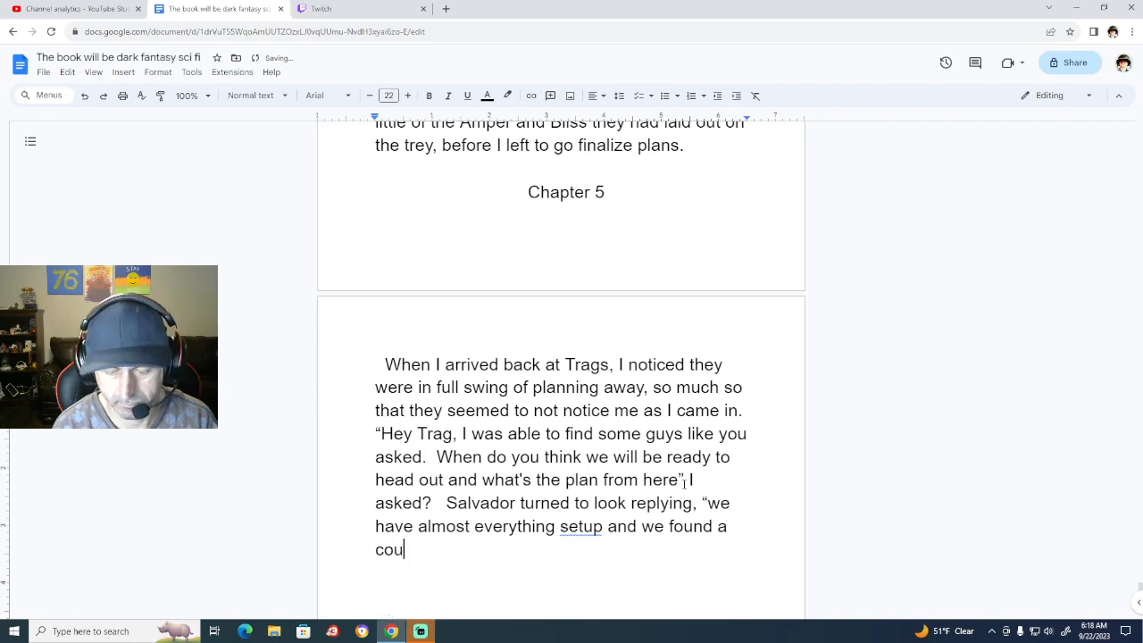
{"action": "type", "text": "ple other "}
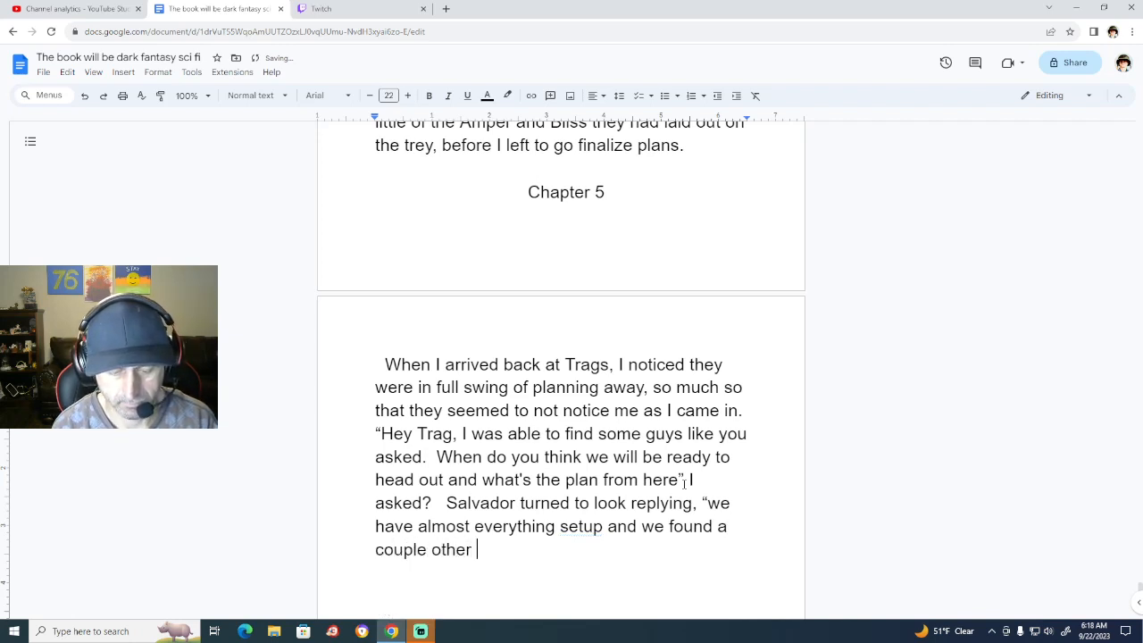
{"action": "type", "text": "guys to come also"}
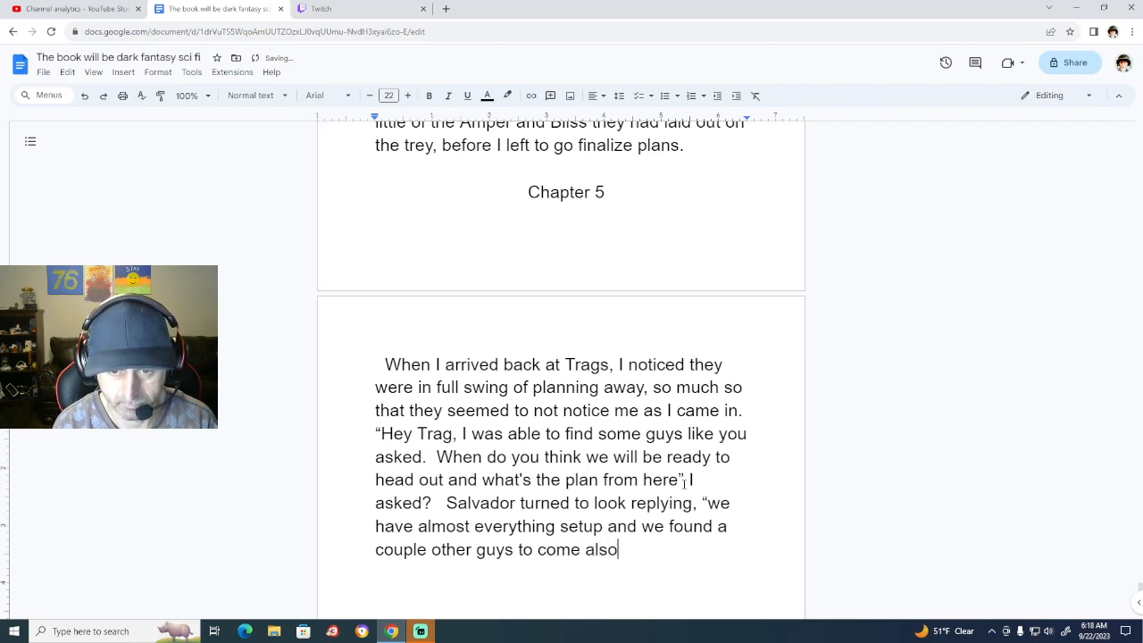
Extend Salvador's reply with ", along with some gear and weapons".
{"action": "type", "text": ", along w"}
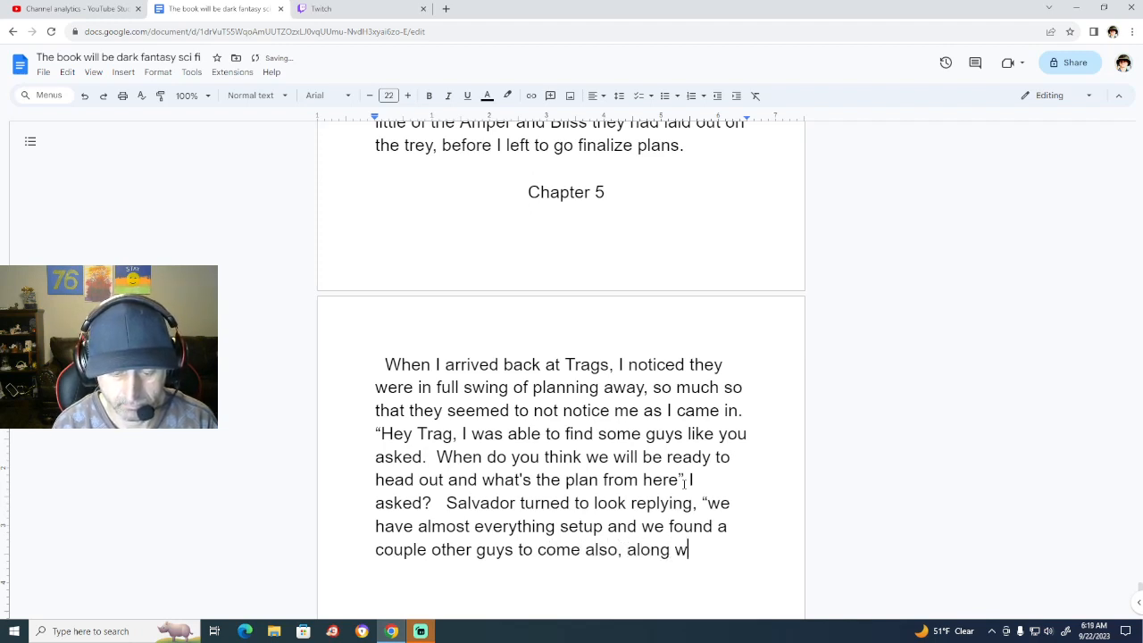
{"action": "type", "text": "ith some "}
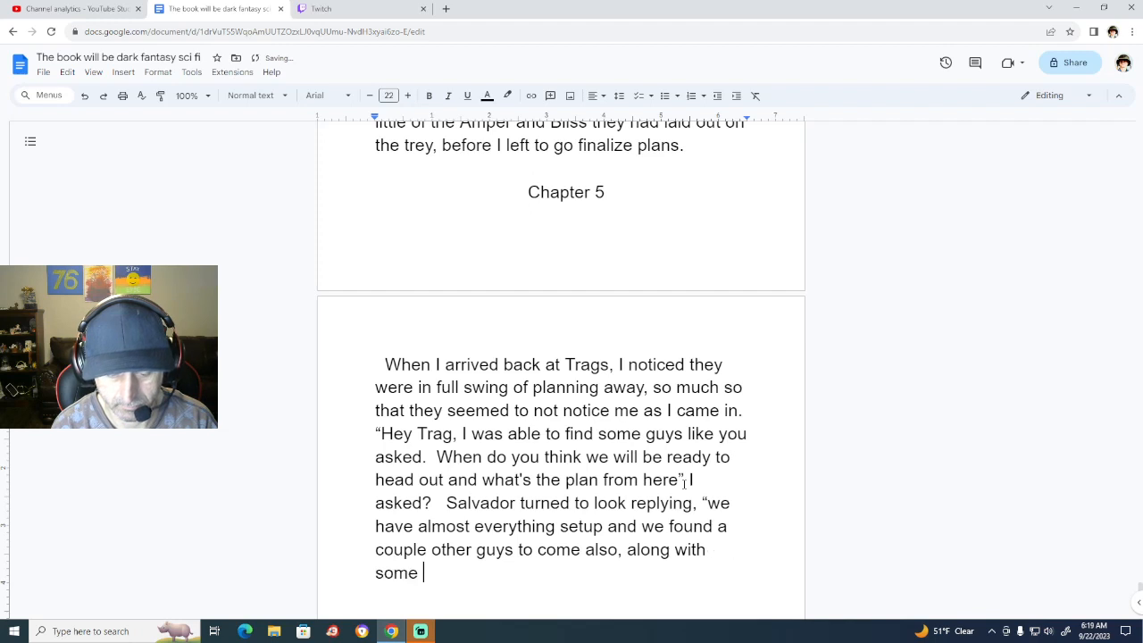
{"action": "type", "text": "gear adn"}
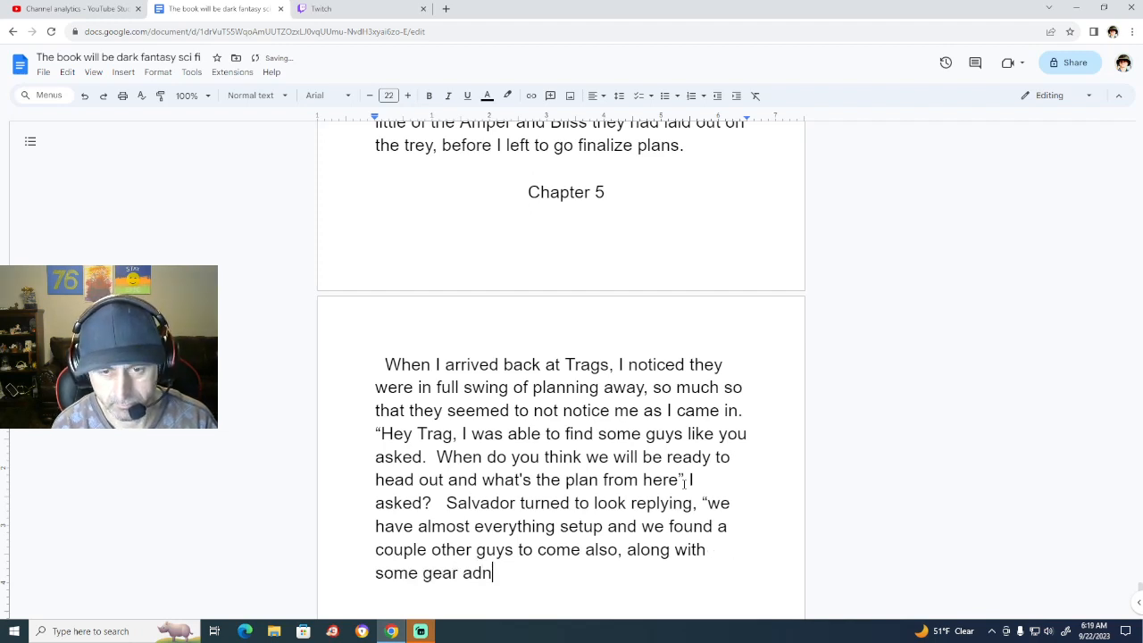
{"action": "key", "text": "BackSpace"}
{"action": "key", "text": "BackSpace"}
{"action": "type", "text": "nd weap"}
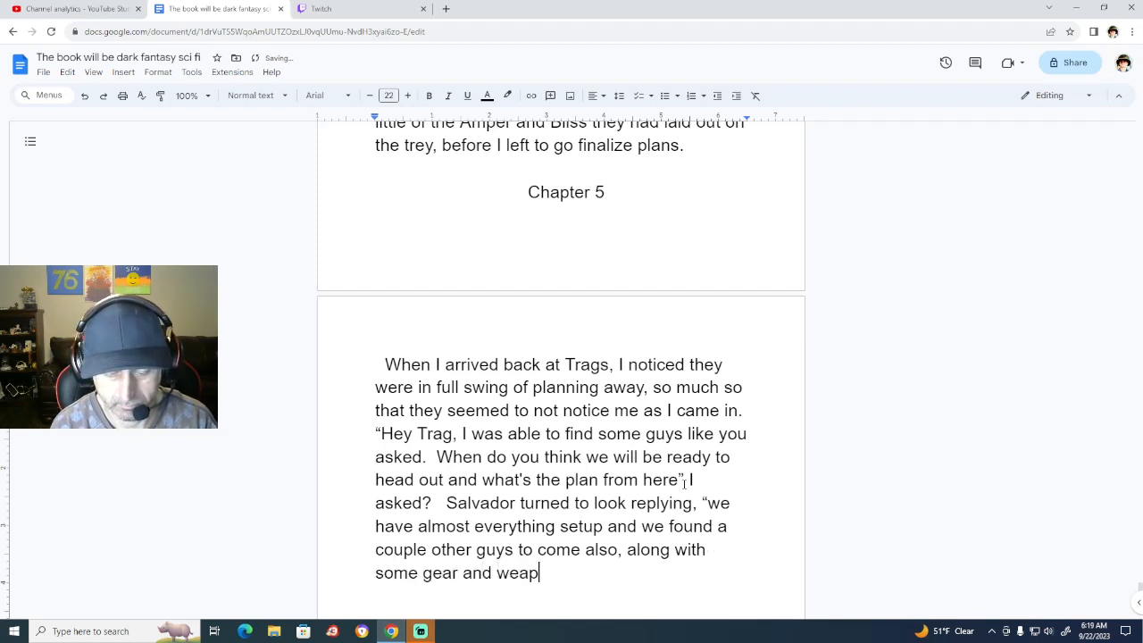
{"action": "type", "text": "ons"}
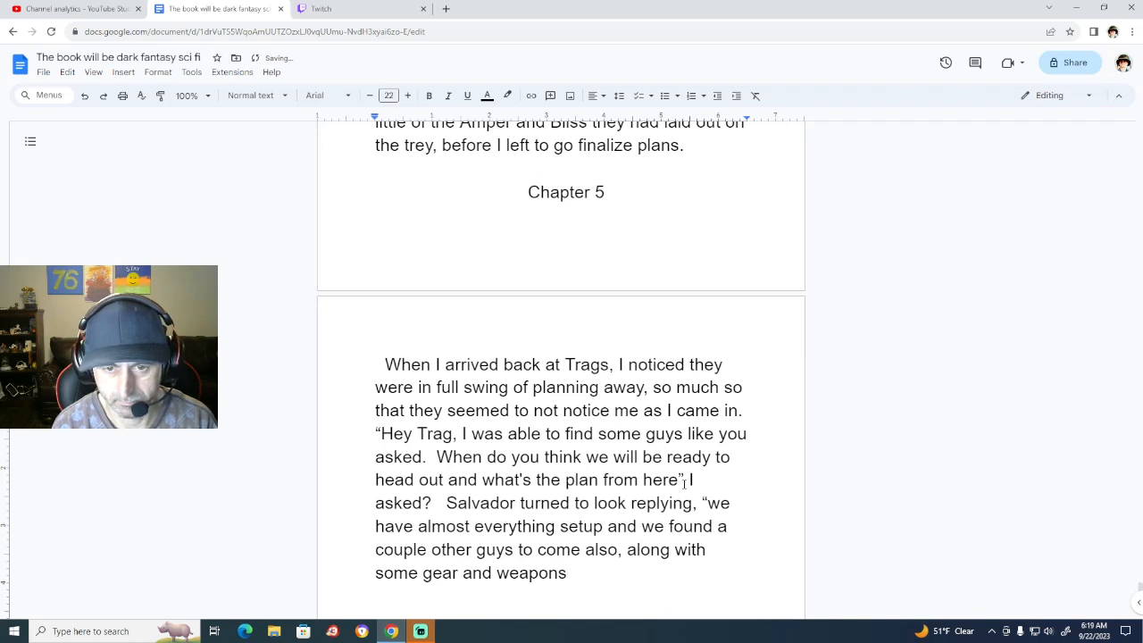
End the sentence of Salvador's reply with ", so everything is in place.".
{"action": "type", "text": ","}
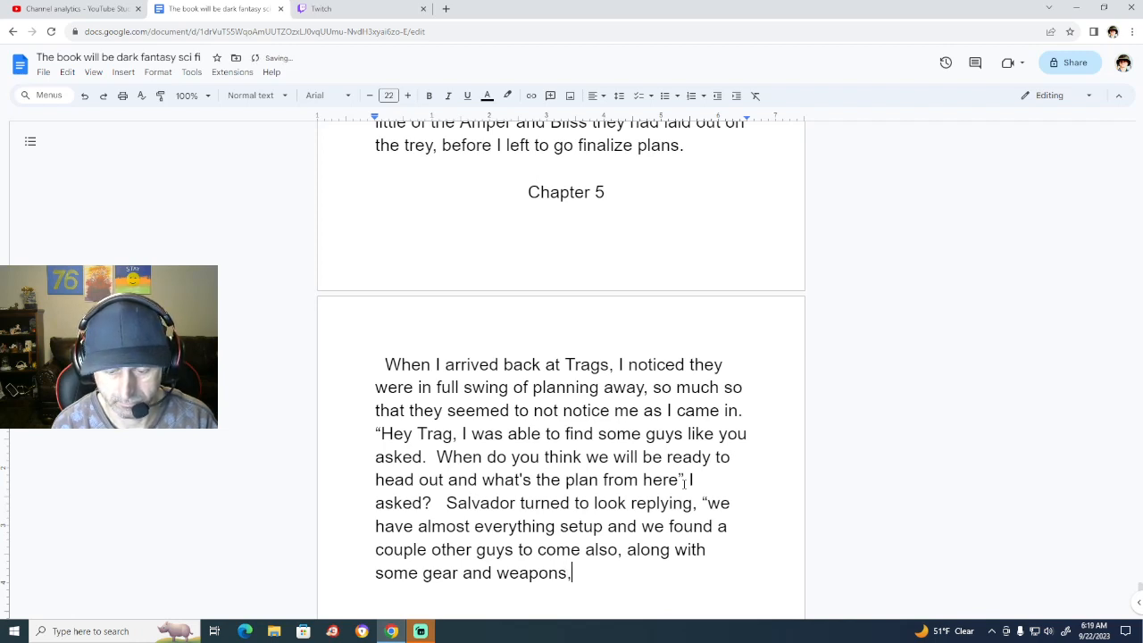
{"action": "type", "text": " so every"}
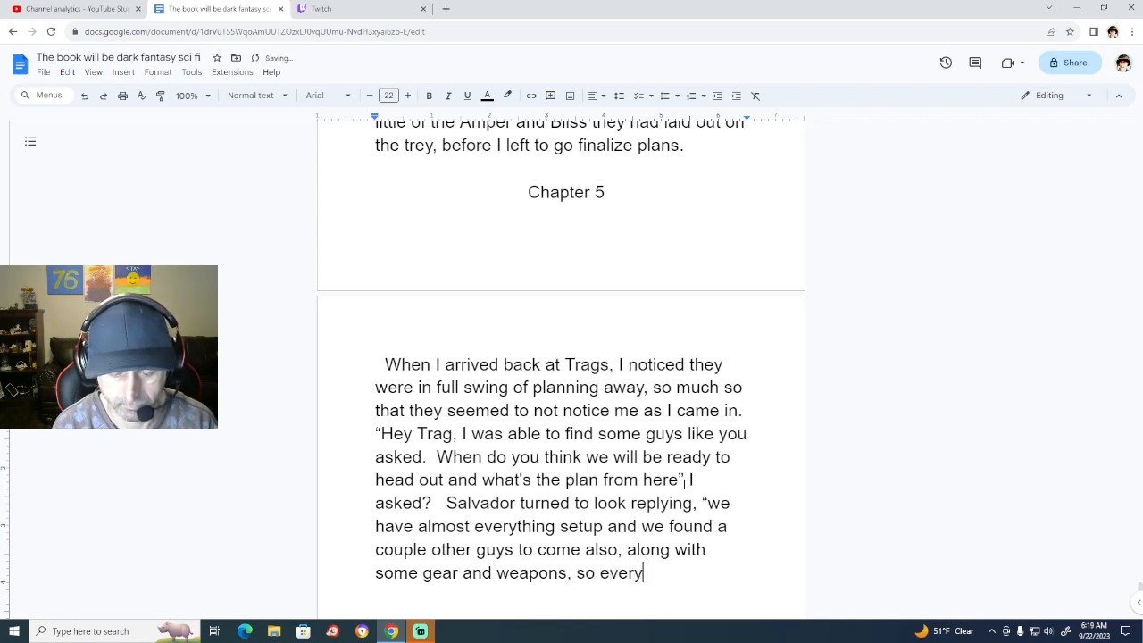
{"action": "type", "text": "thing is "}
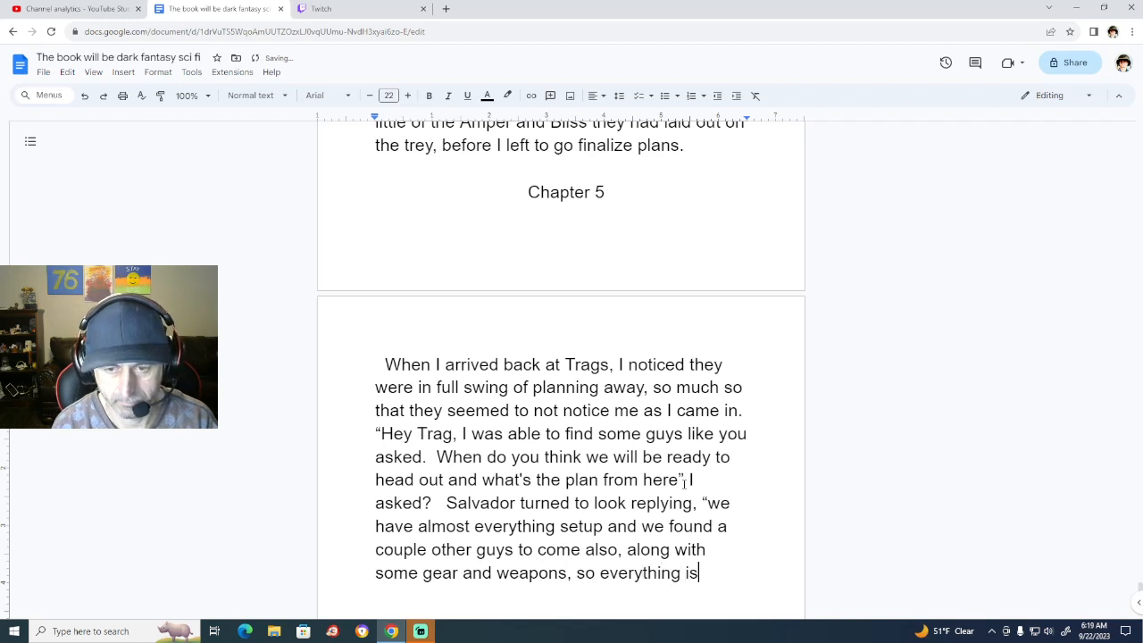
{"action": "type", "text": "in place"}
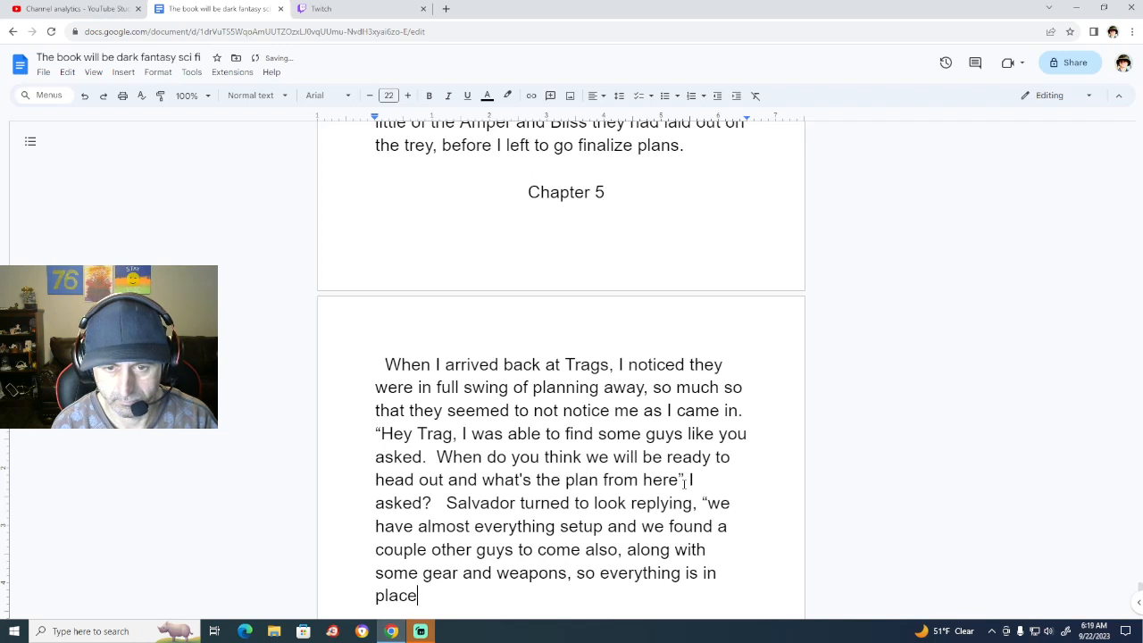
{"action": "type", "text": "."}
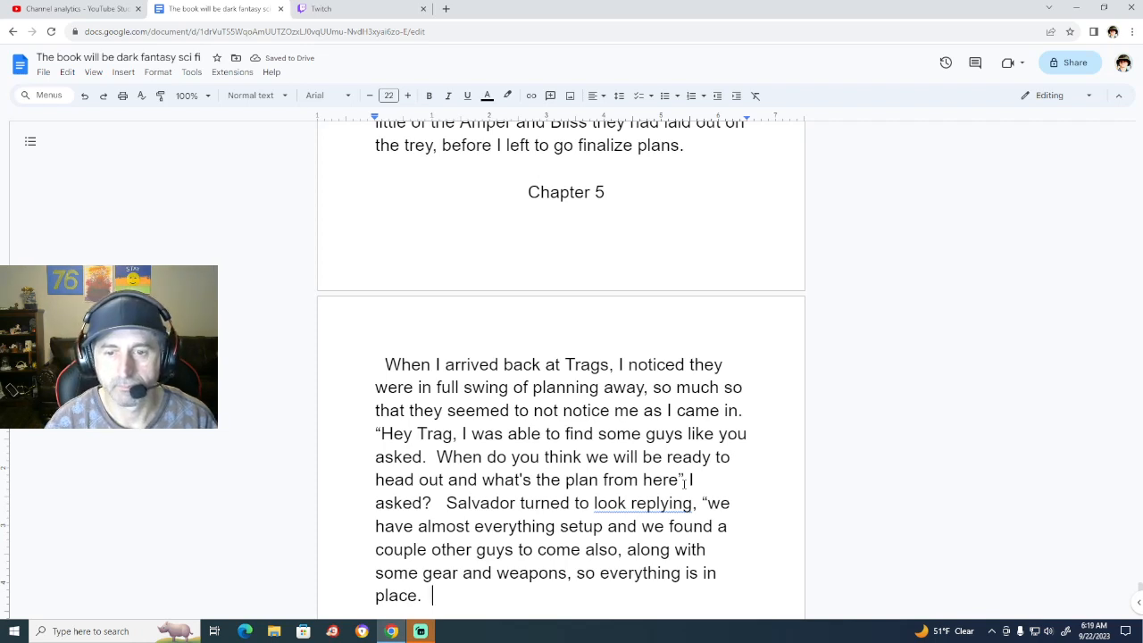
Correct "look replying" to "look, replying" using the suggested grammar change.
{"action": "left_click", "coordinate": [632, 505]}
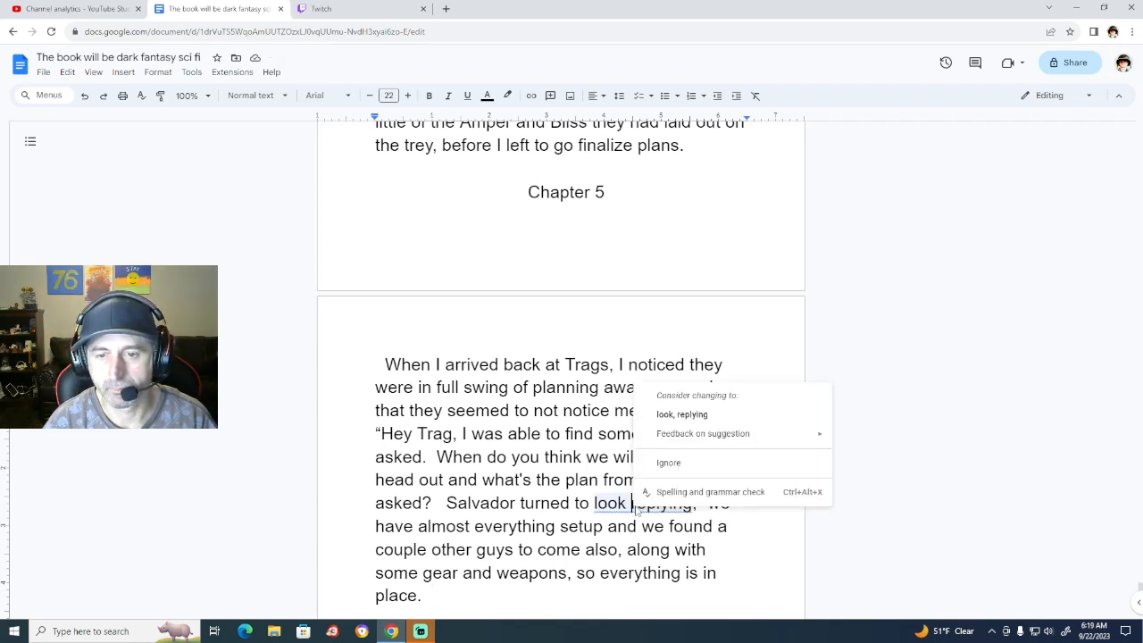
{"action": "left_click", "coordinate": [586, 438]}
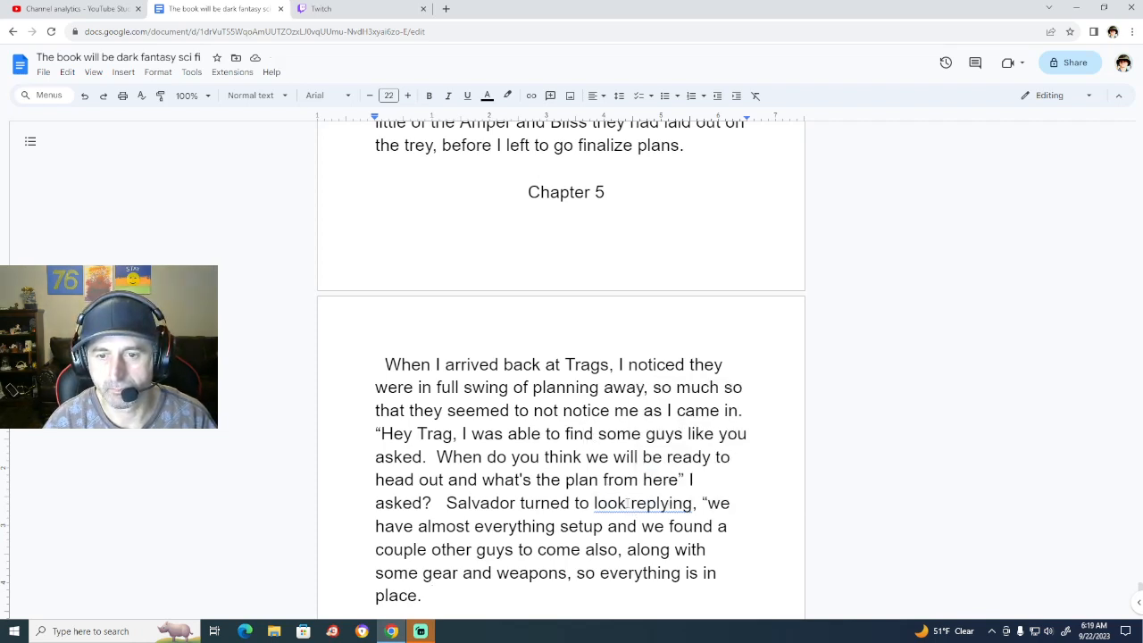
{"action": "left_click", "coordinate": [625, 503]}
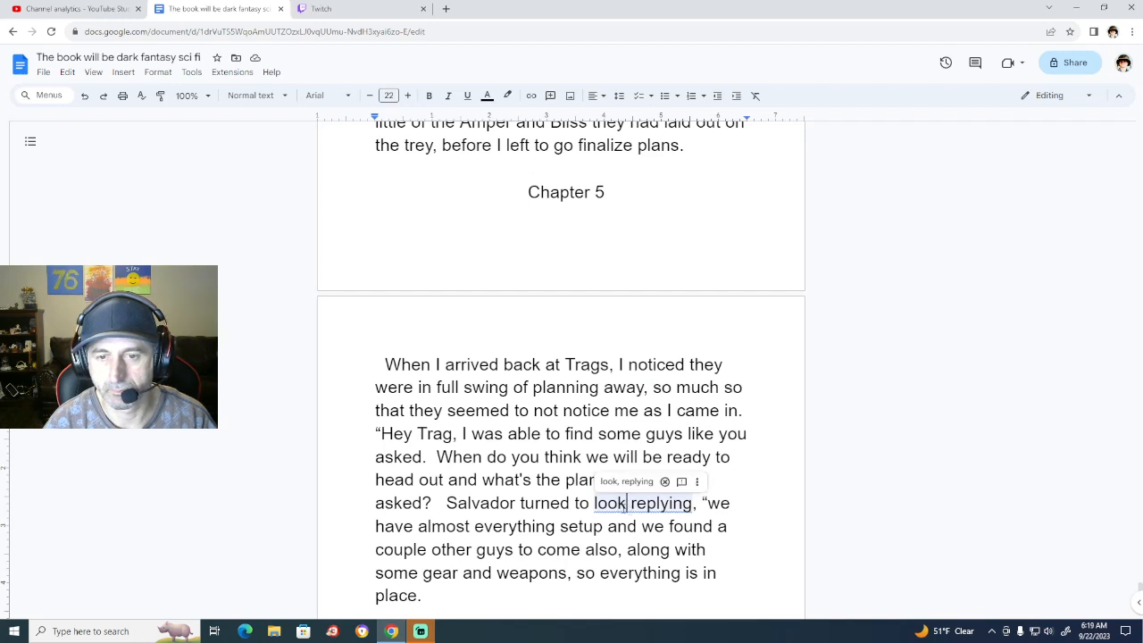
{"action": "right_click", "coordinate": [630, 503]}
{"action": "left_click", "coordinate": [675, 424]}
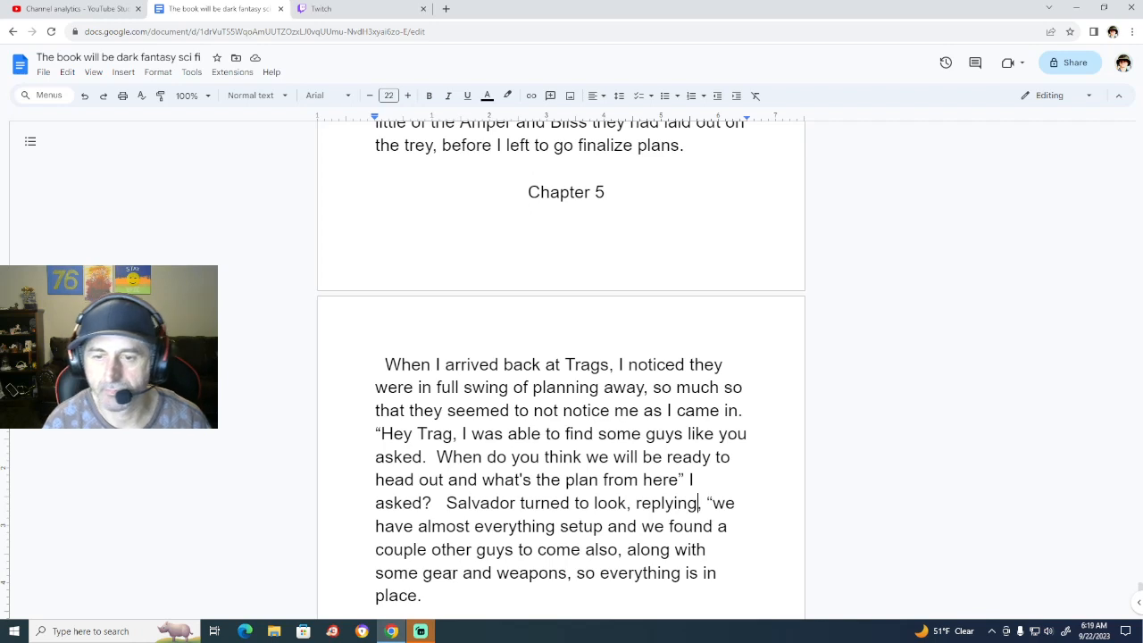
Close Salvador's quotation directly after "place", ahead of the period.
{"action": "left_click", "coordinate": [418, 595]}
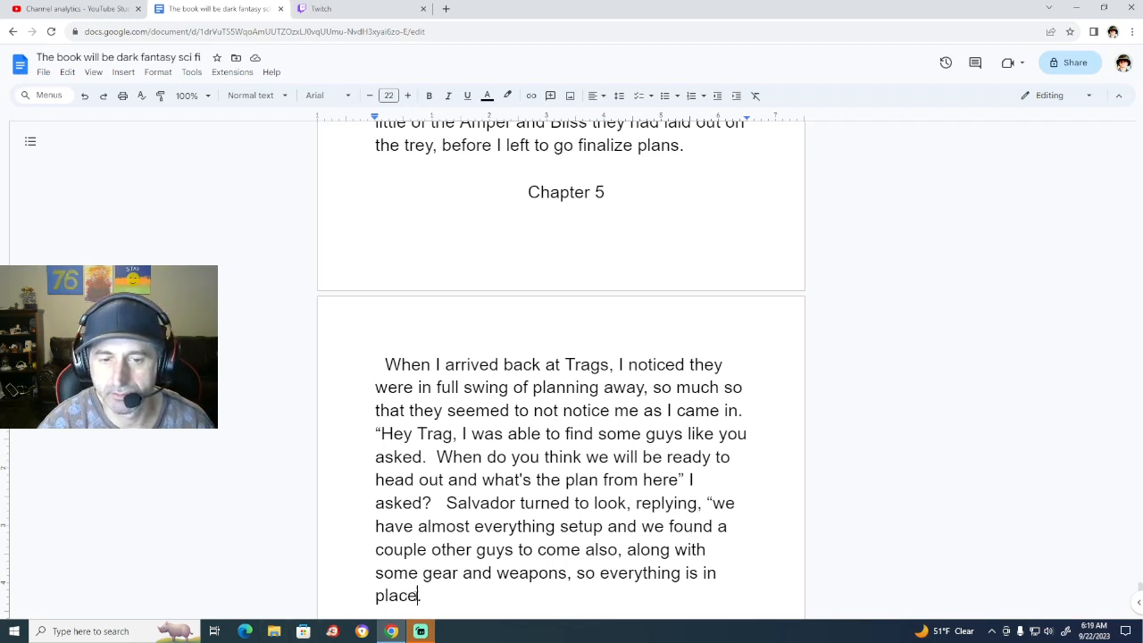
{"action": "type", "text": "\""}
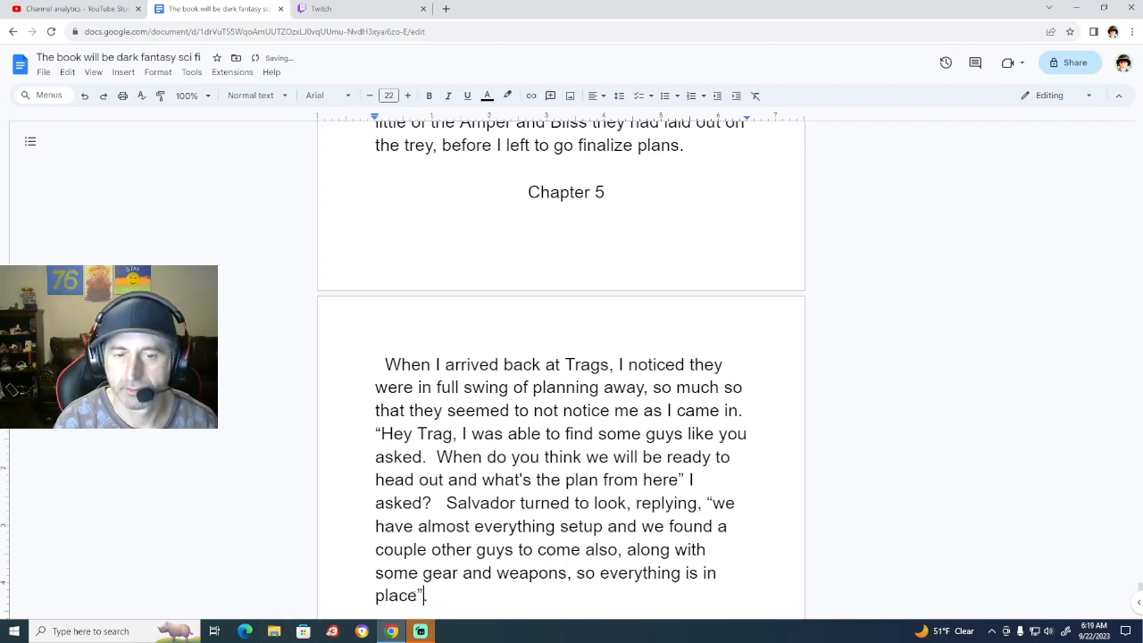
{"action": "type", "text": "."}
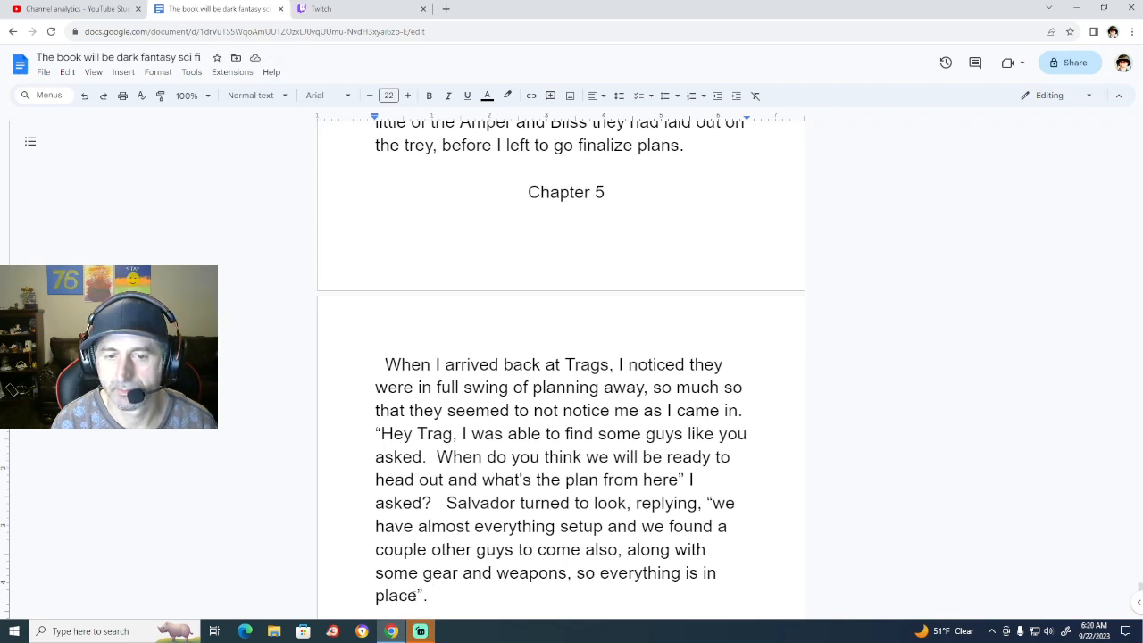
{"action": "key", "text": "Left"}
{"action": "key", "text": "Left"}
{"action": "key", "text": "Right"}
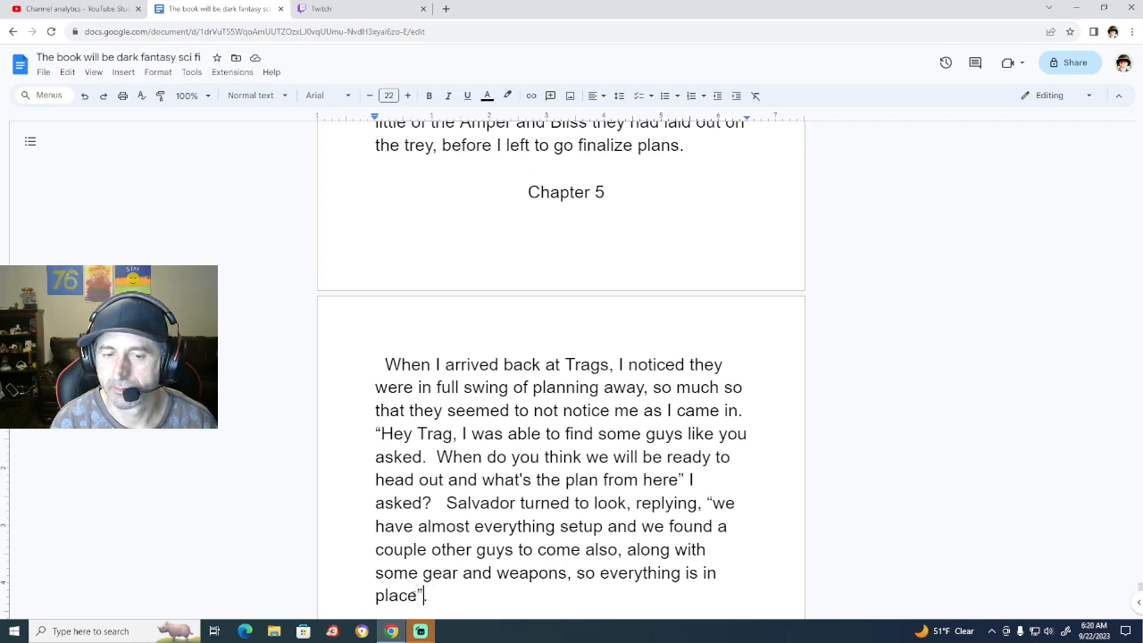
Remove the closing quotation mark after "place" and continue Salvador's reply after the period with "I contacted Akio".
{"action": "key", "text": "BackSpace"}
{"action": "key", "text": "Right"}
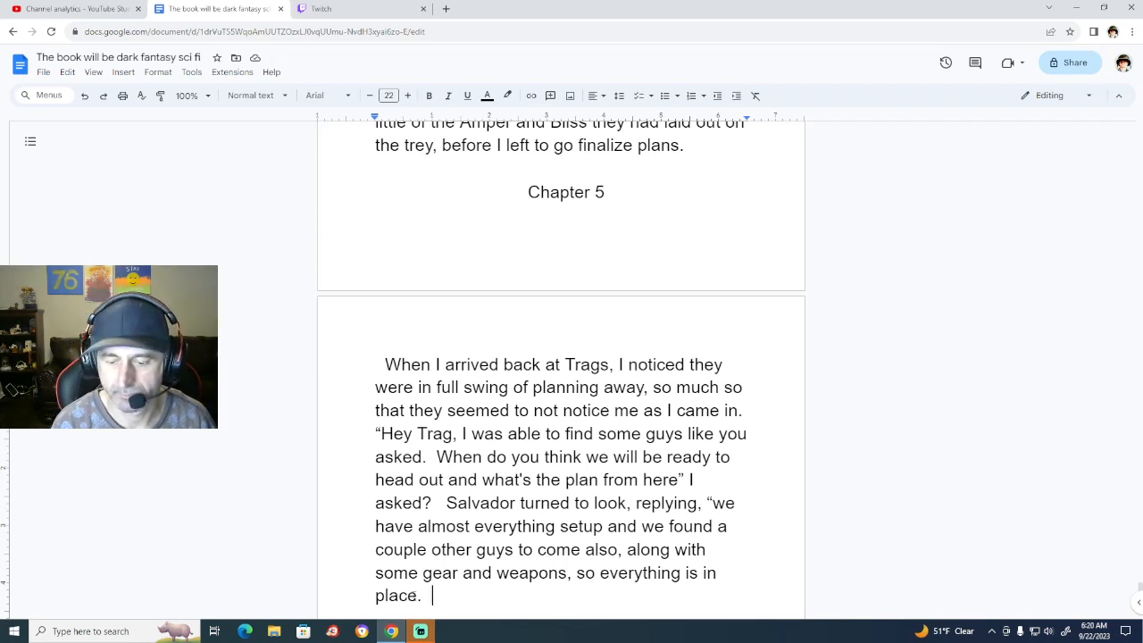
{"action": "type", "text": "I con"}
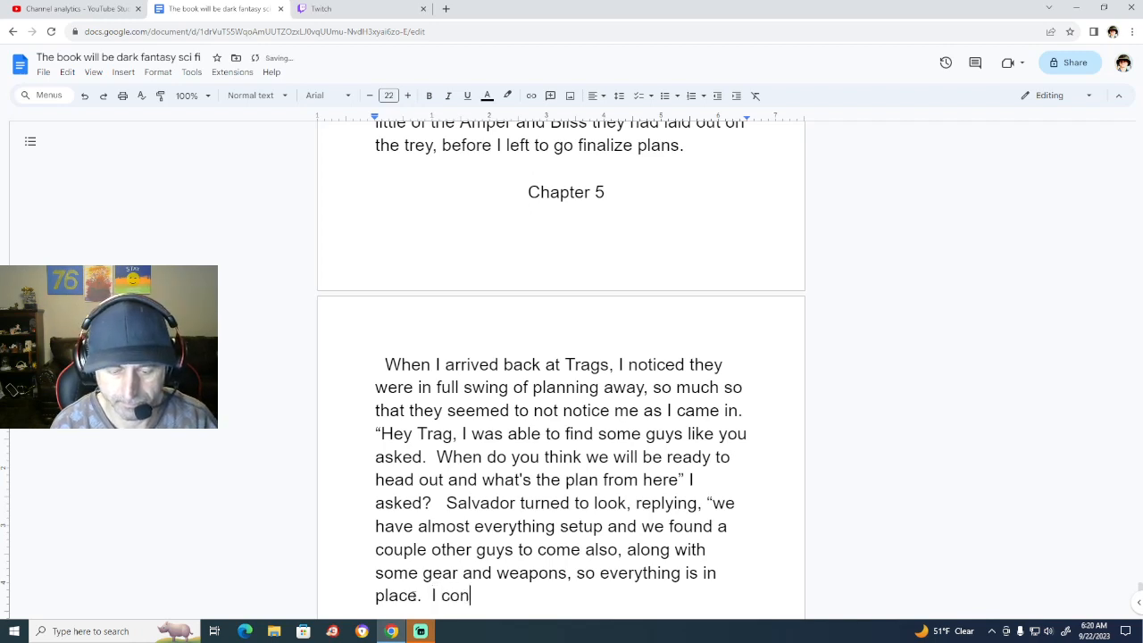
{"action": "type", "text": "tacted"}
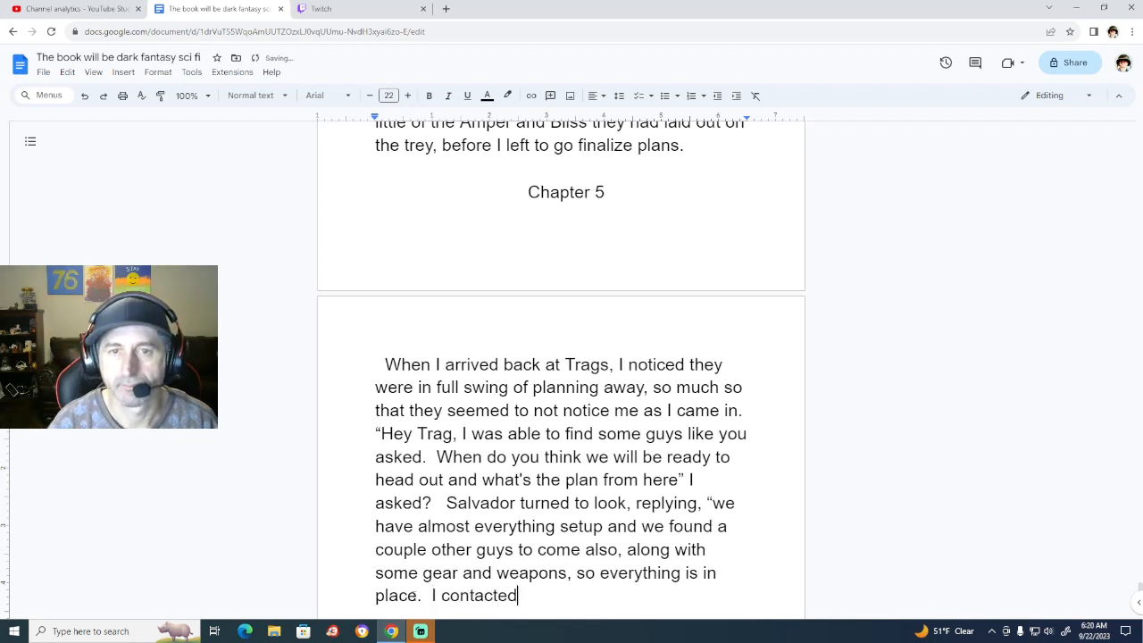
{"action": "type", "text": " A"}
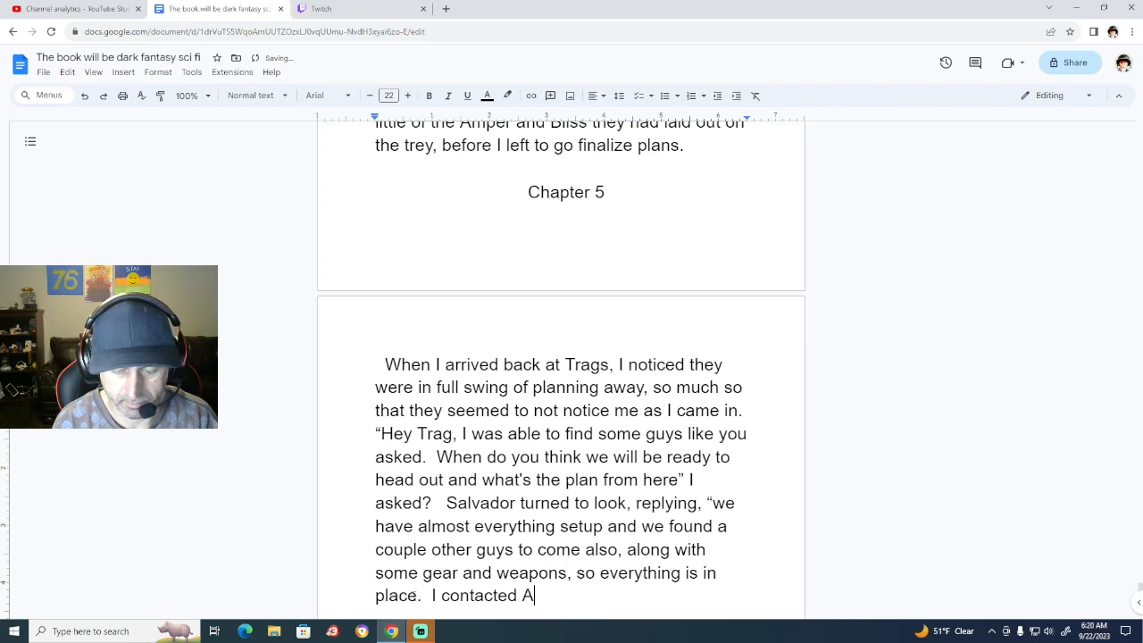
{"action": "type", "text": "kio"}
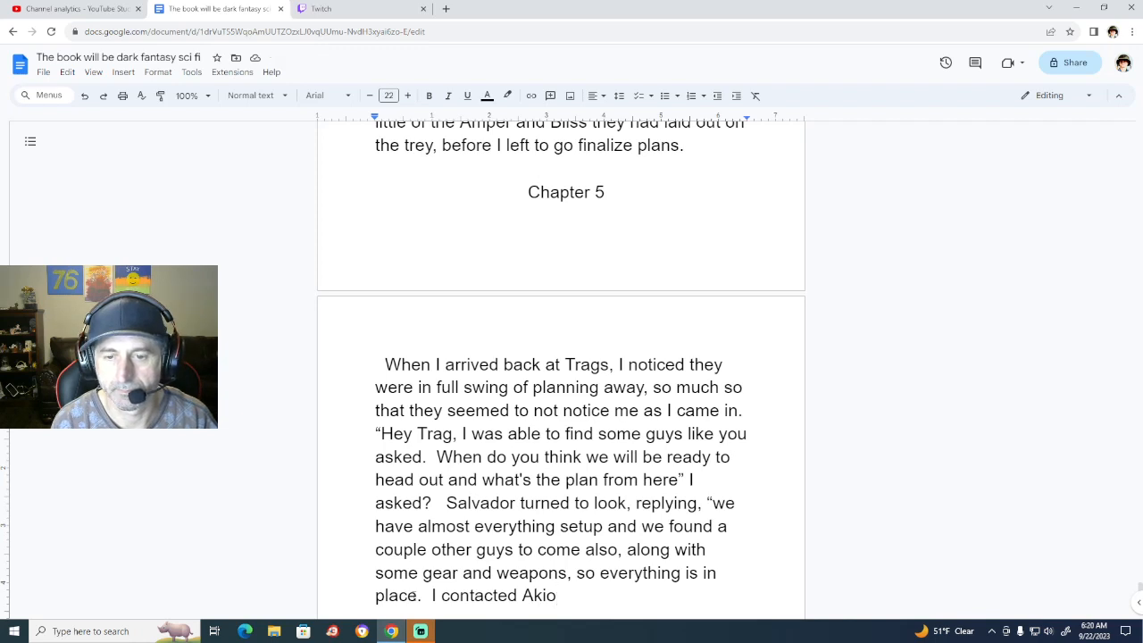
Continue the sentence about Akio with "and he said we should meet him".
{"action": "type", "text": "and he sau"}
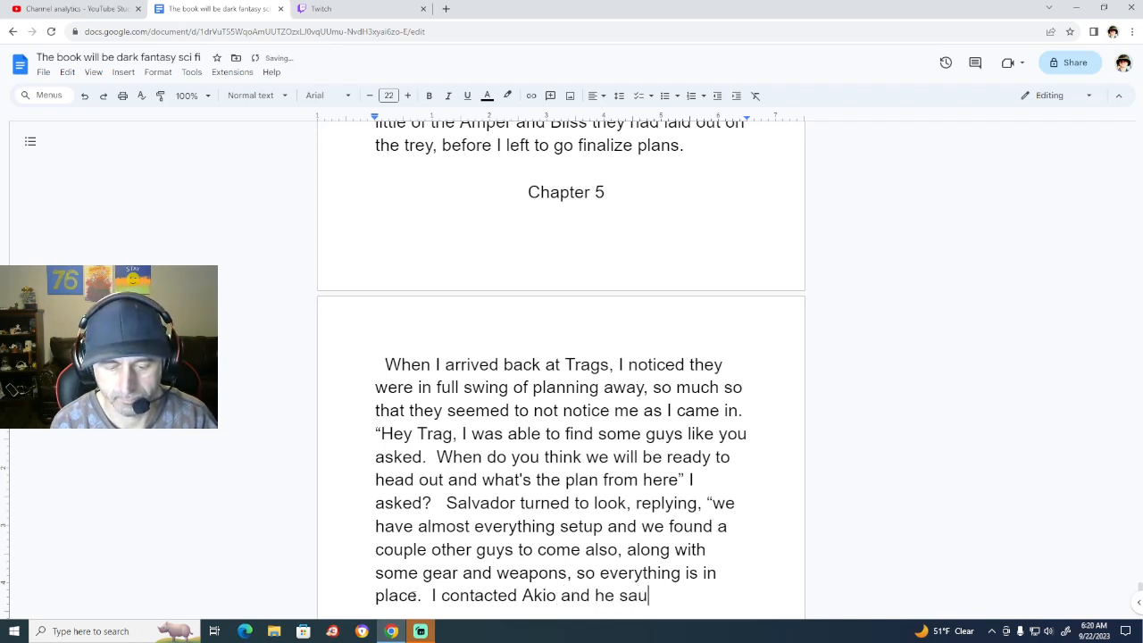
{"action": "key", "text": "BackSpace"}
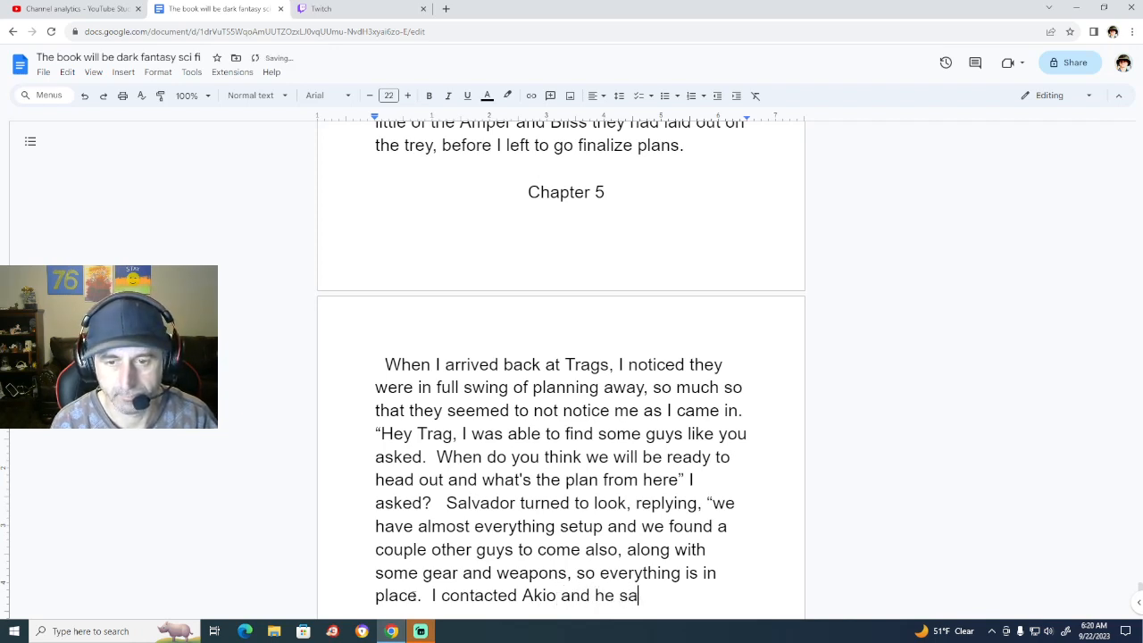
{"action": "type", "text": "od"}
{"action": "key", "text": "BackSpace"}
{"action": "key", "text": "BackSpace"}
{"action": "type", "text": "id"}
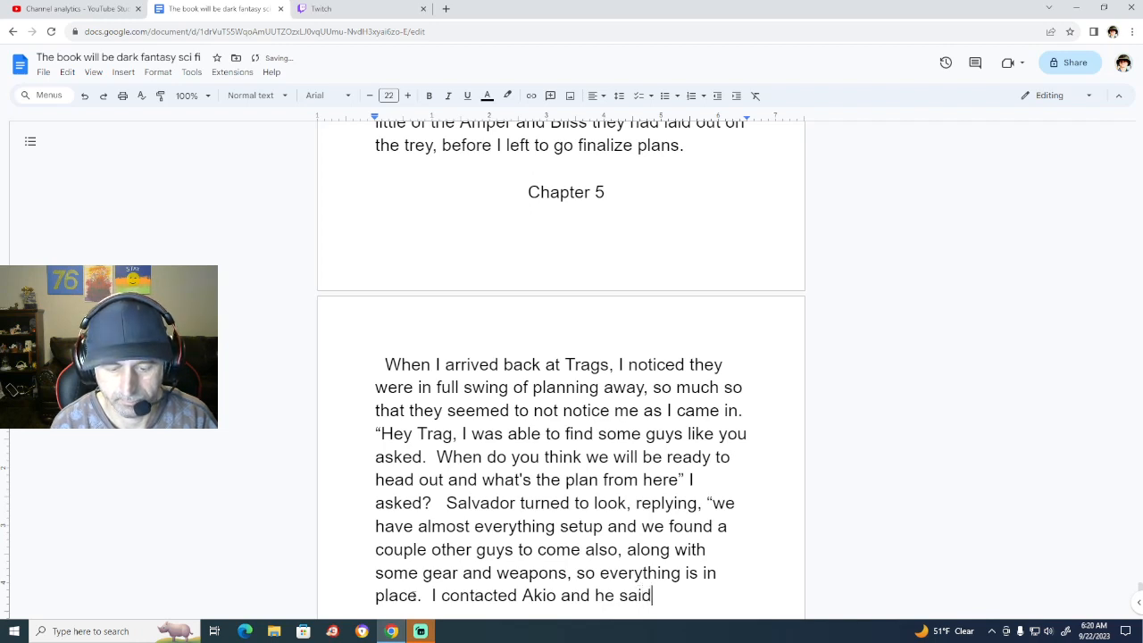
{"action": "type", "text": " we should "}
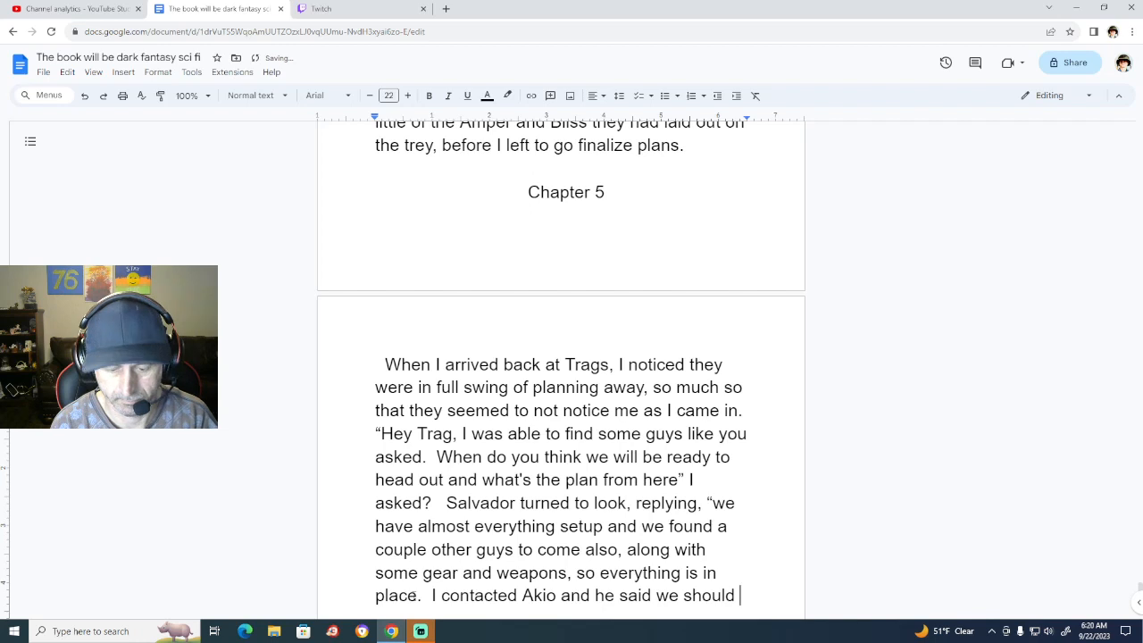
{"action": "type", "text": "meet "}
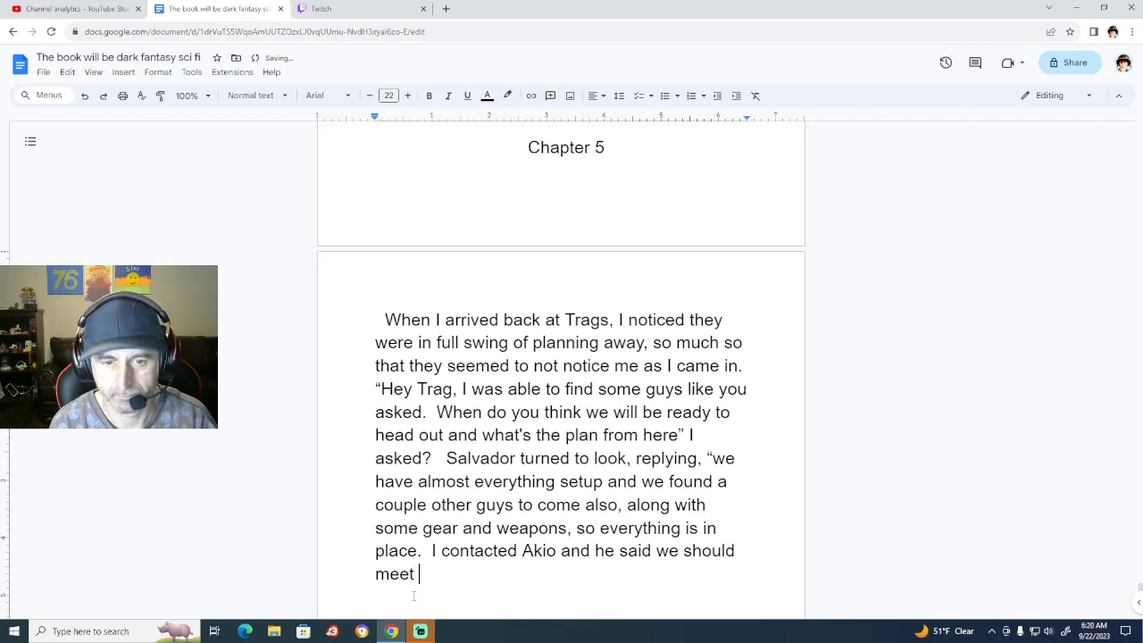
{"action": "type", "text": "him "}
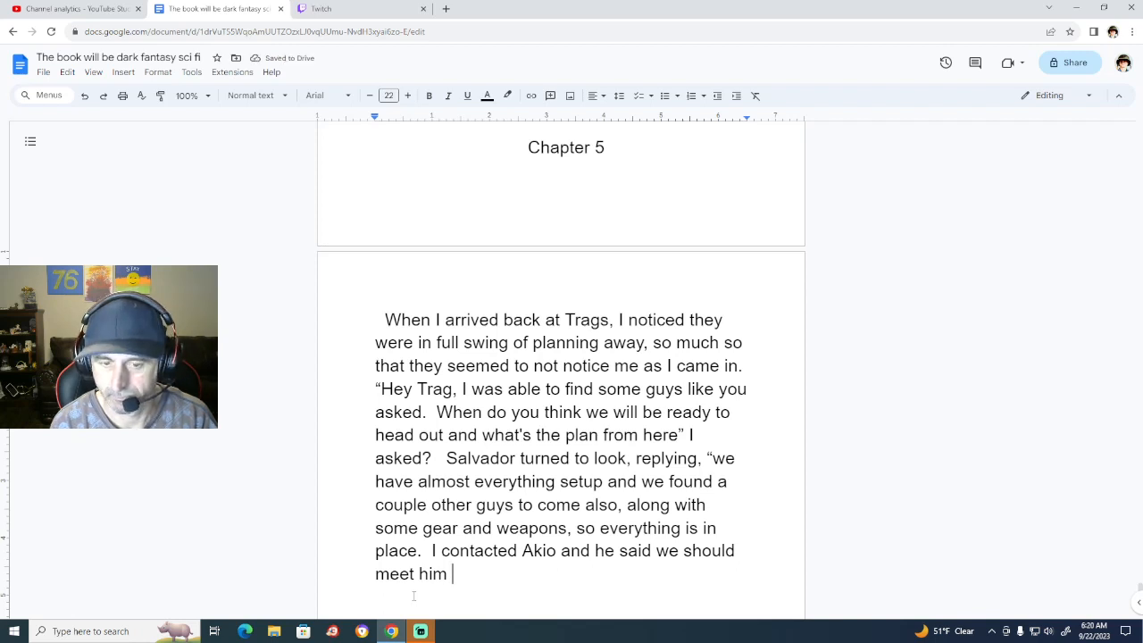
Add the meeting time and place "tomorrow in dock 51" to Salvador's sentence.
{"action": "type", "text": "tomorr"}
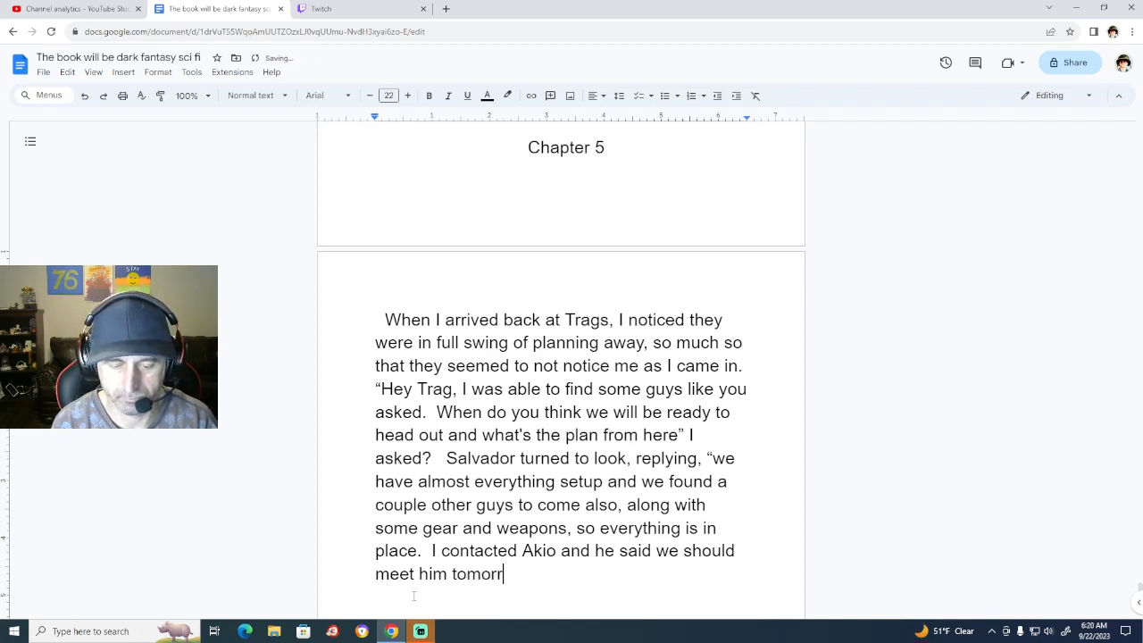
{"action": "type", "text": "ow n"}
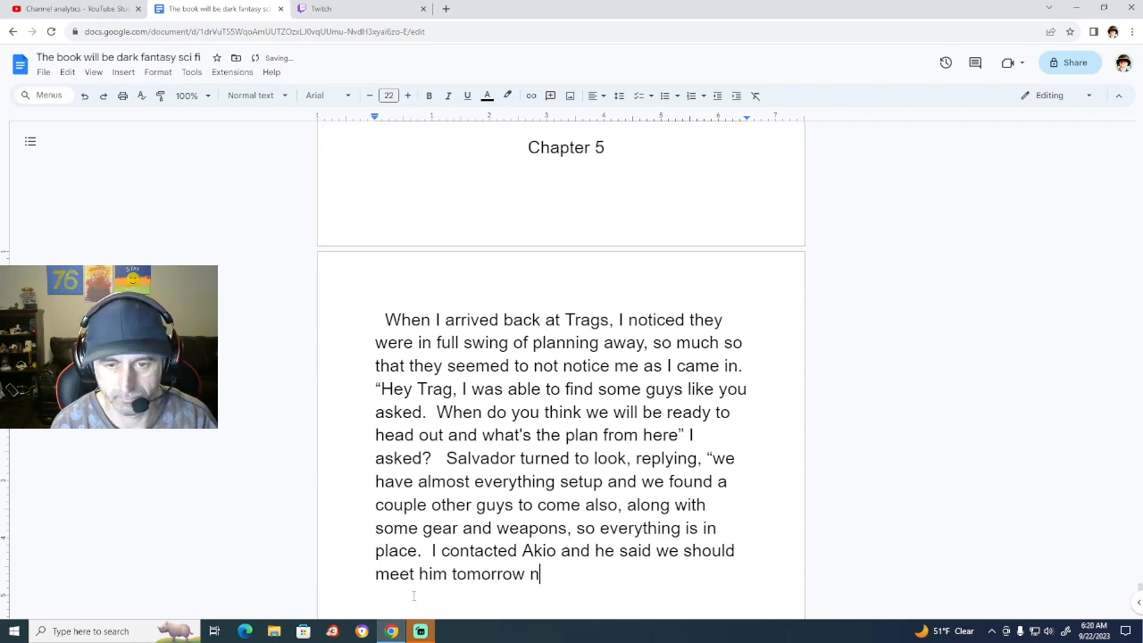
{"action": "key", "text": "BackSpace"}
{"action": "key", "text": "BackSpace"}
{"action": "type", "text": "in d"}
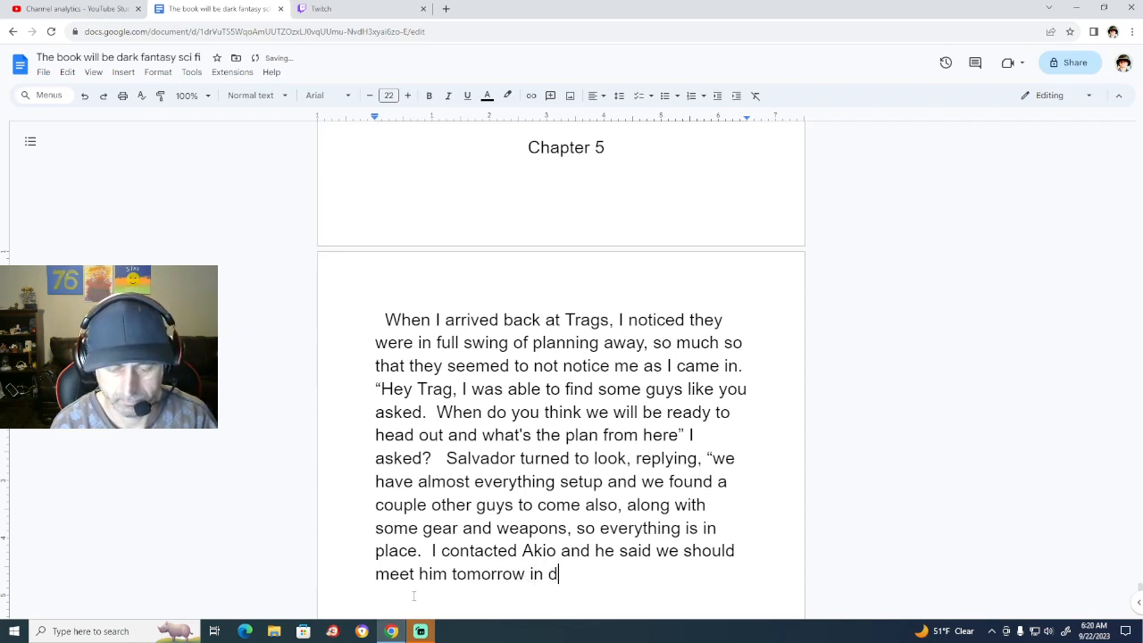
{"action": "type", "text": "ock"}
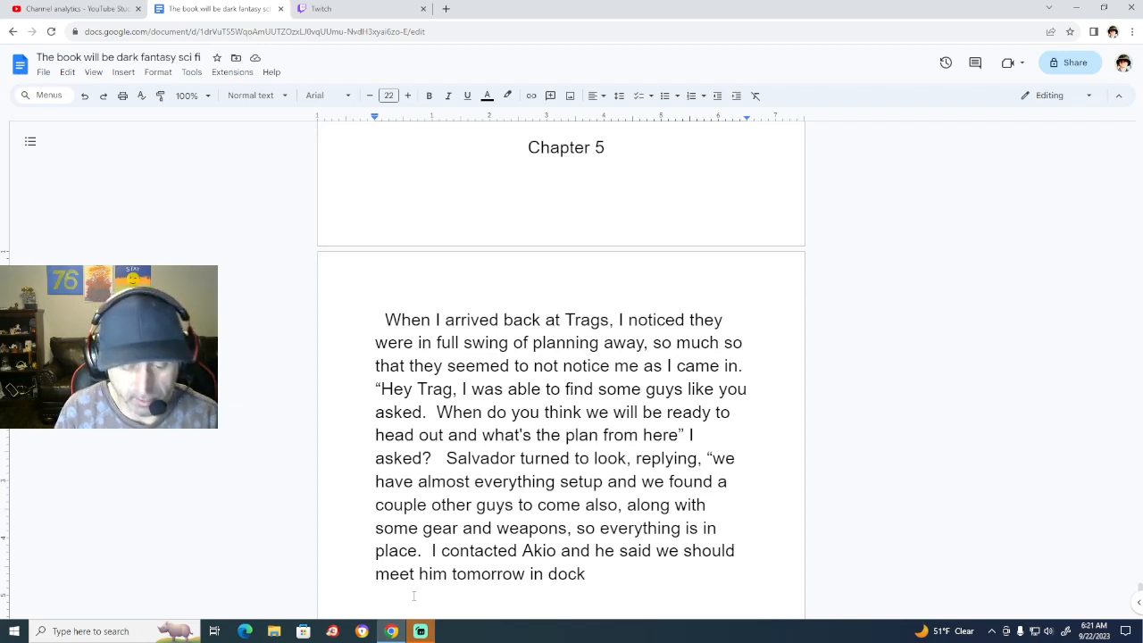
{"action": "type", "text": "51"}
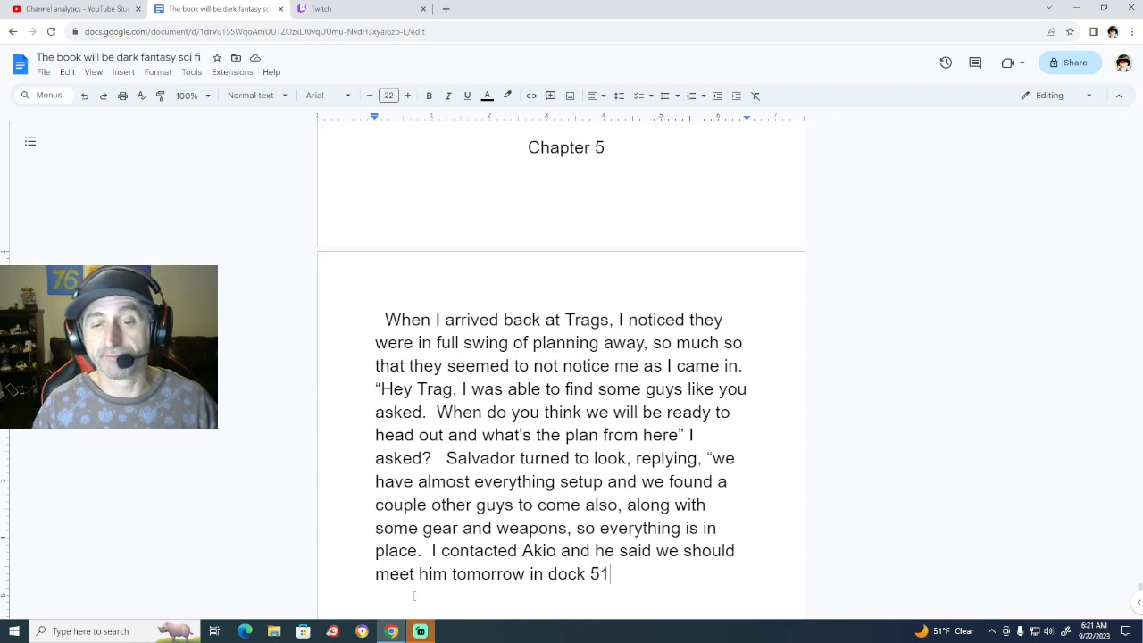
Extend Salvador's reply after "dock 51" with ", I can message you when it is time".
{"action": "type", "text": ", I "}
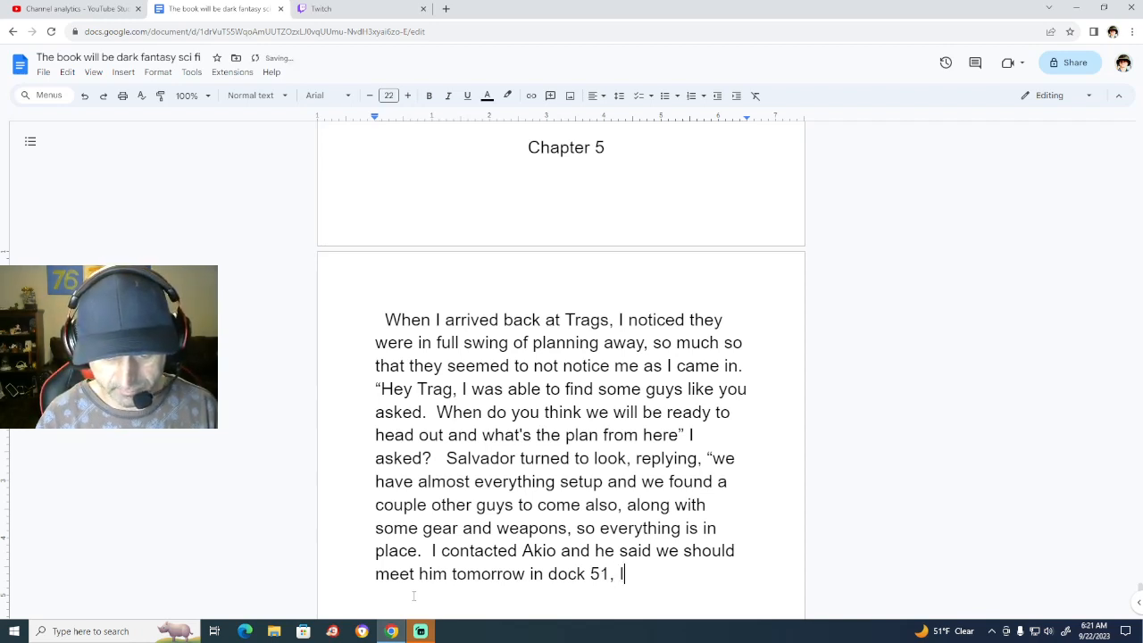
{"action": "type", "text": "can m"}
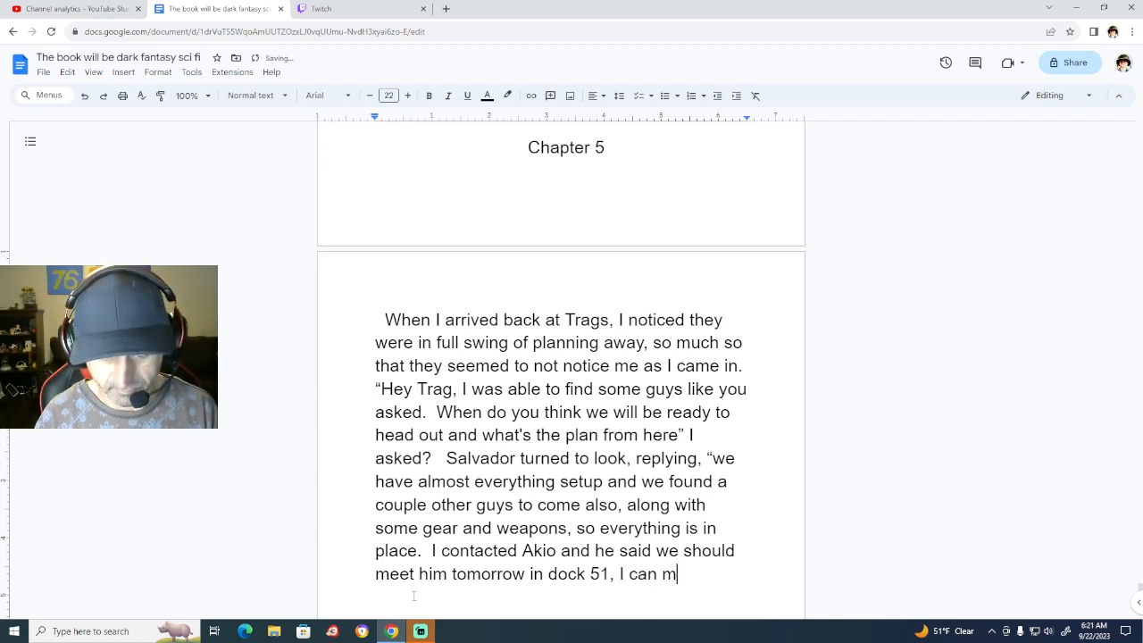
{"action": "type", "text": "essage "}
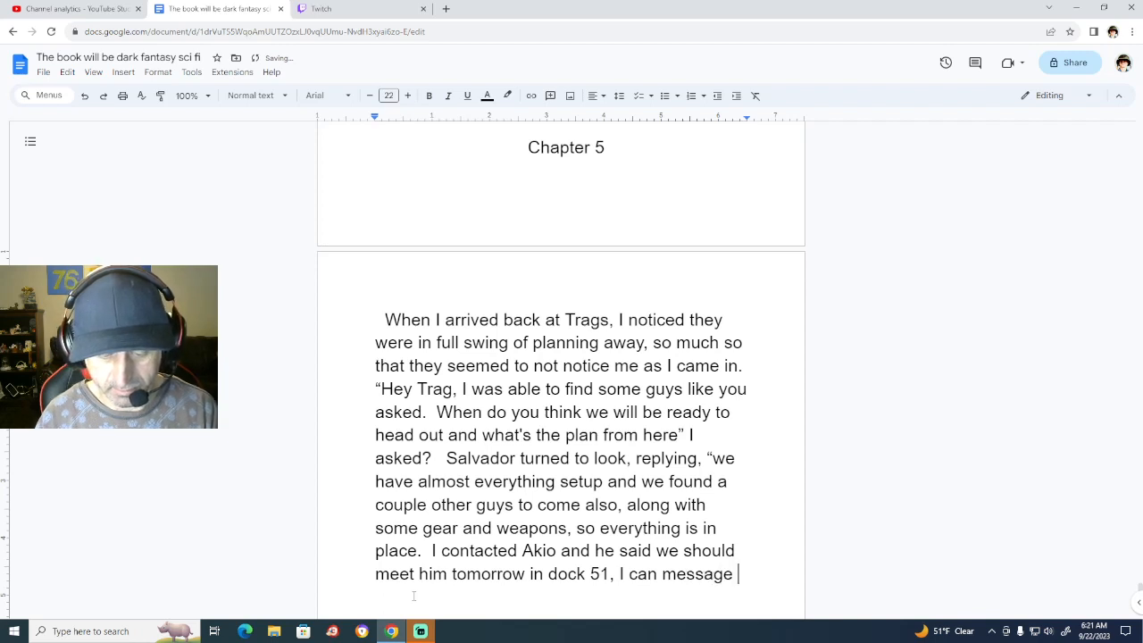
{"action": "type", "text": "you when"}
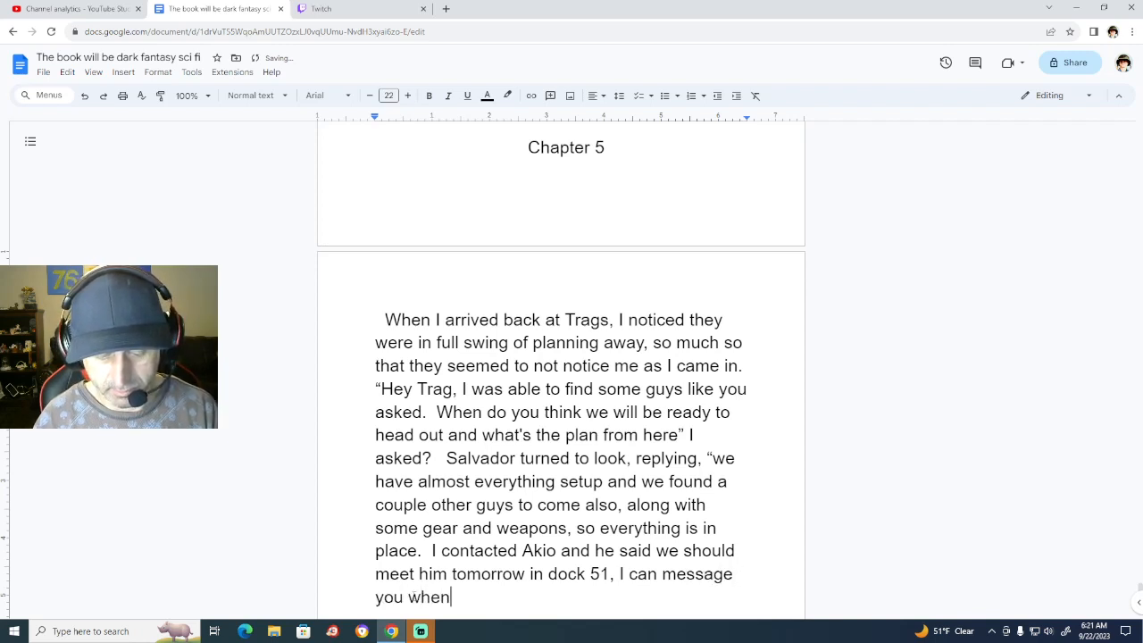
{"action": "type", "text": " it is tim"}
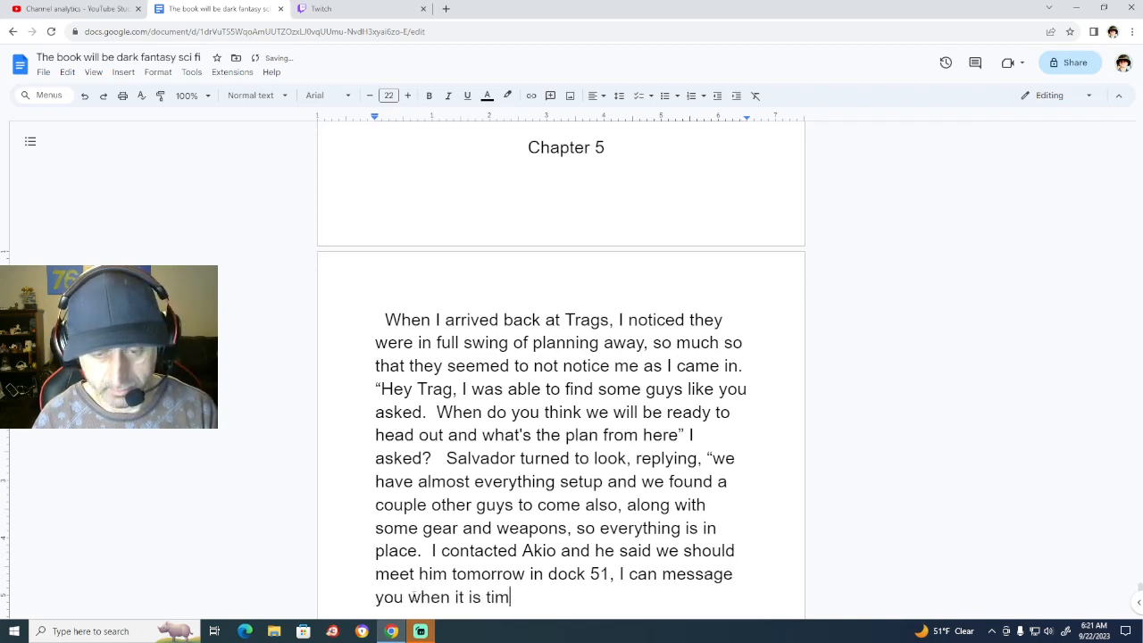
Add ", make sure to get everyone together before hand" to the end of Salvador's reply.
{"action": "type", "text": "e, mak"}
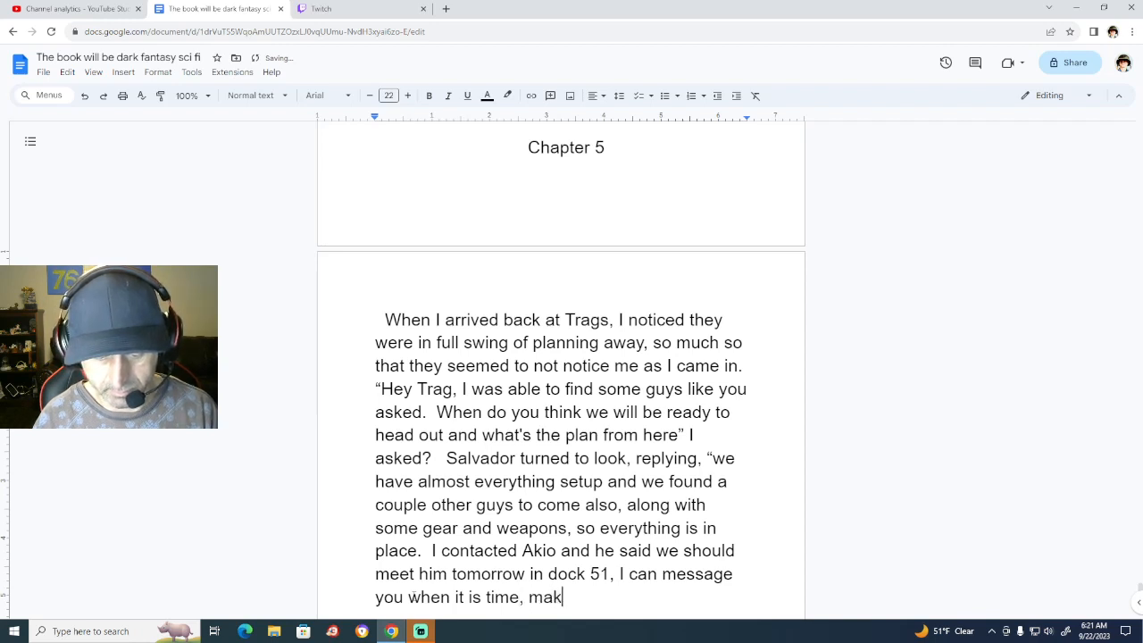
{"action": "type", "text": "e sure to"}
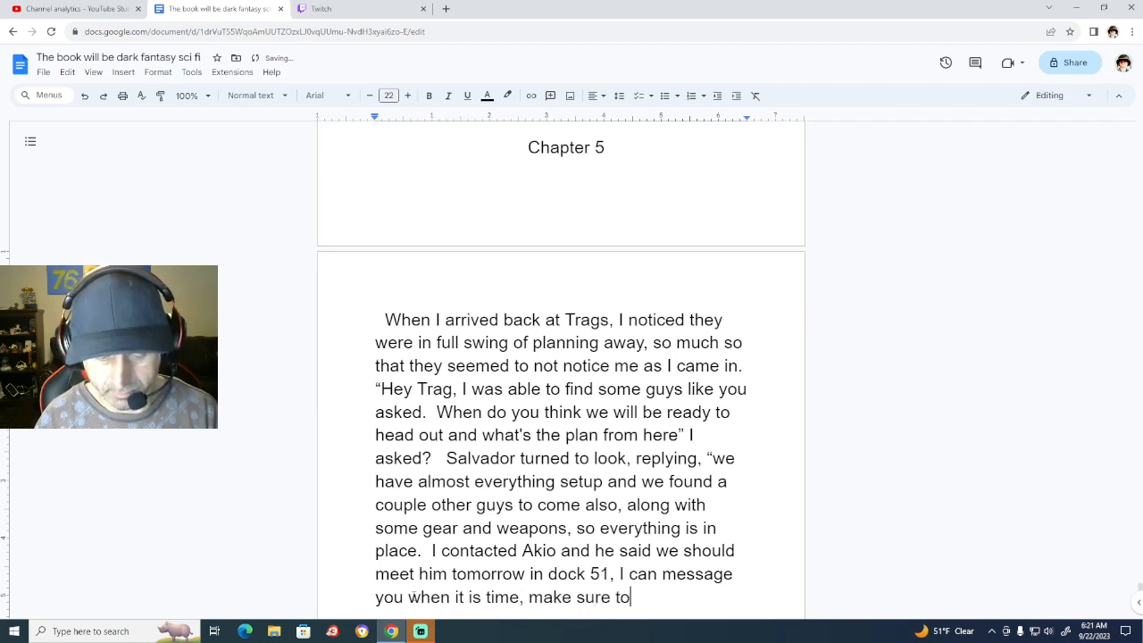
{"action": "type", "text": " get ever"}
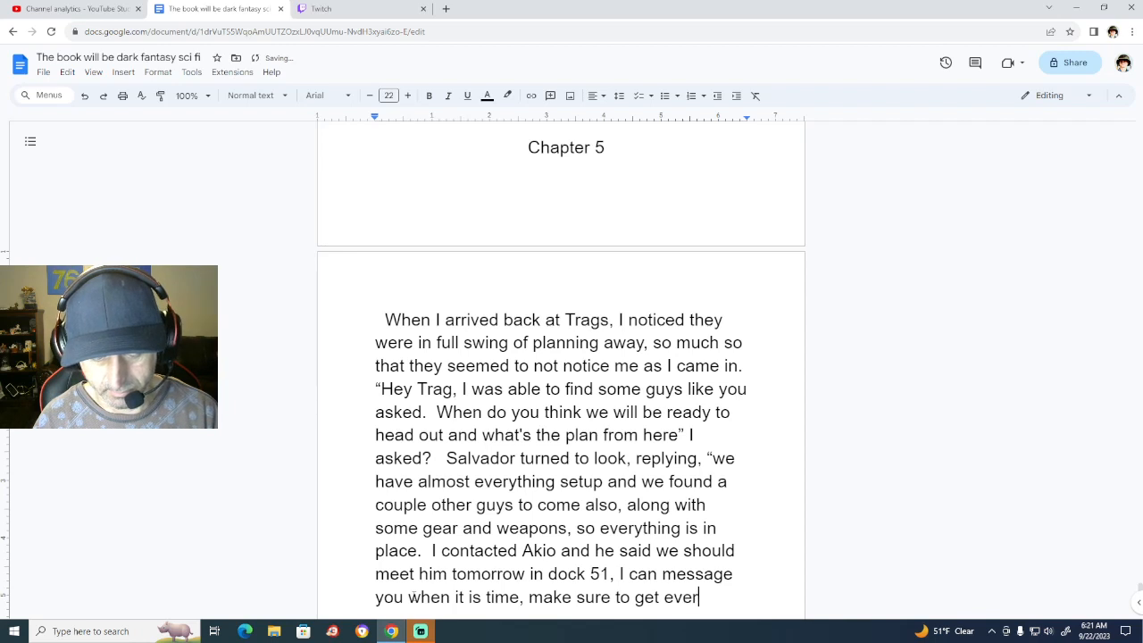
{"action": "type", "text": "yone tog"}
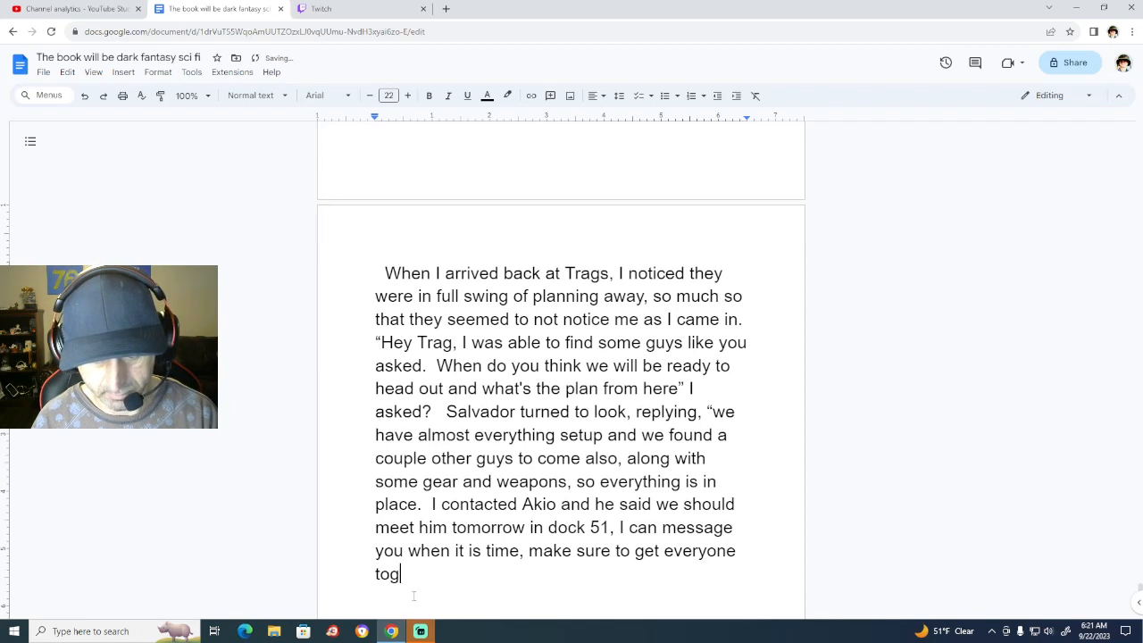
{"action": "type", "text": "ether be"}
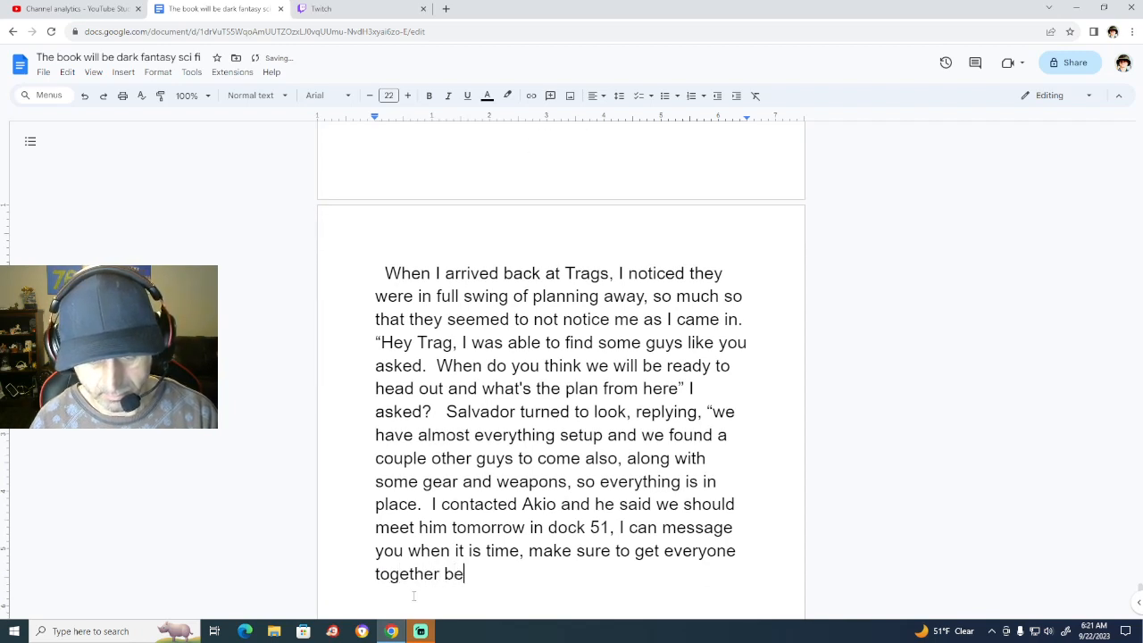
{"action": "type", "text": "fore hand"}
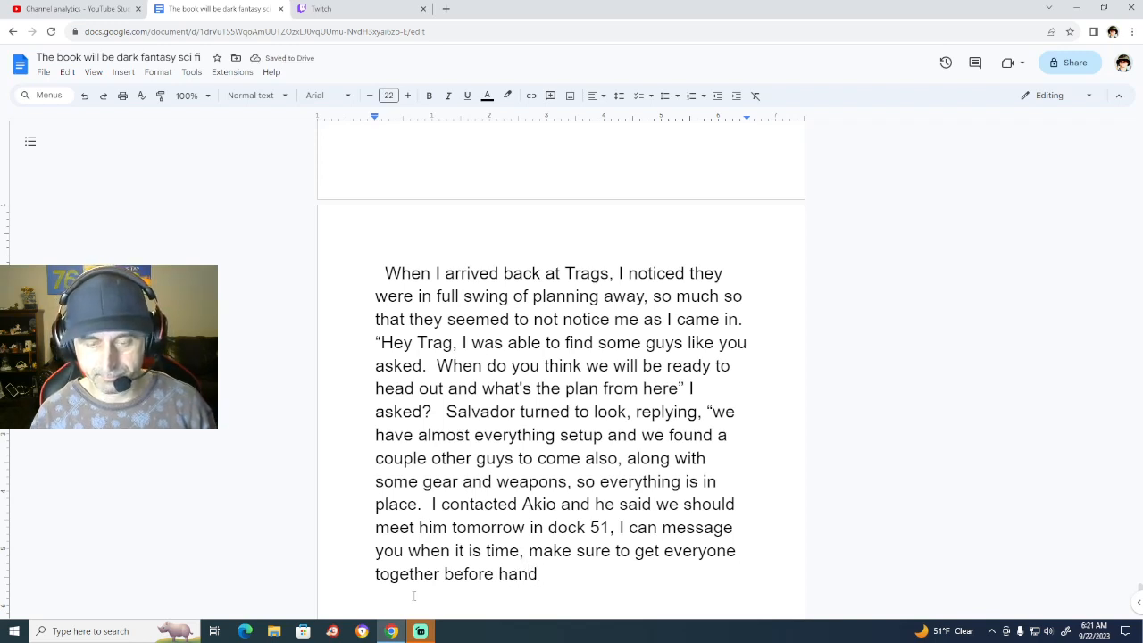
Close Salvador's quotation with a quotation mark and period, and correct "before hand" to the suggested "beforehand".
{"action": "type", "text": "."}
{"action": "key", "text": "BackSpace"}
{"action": "type", "text": "\"."}
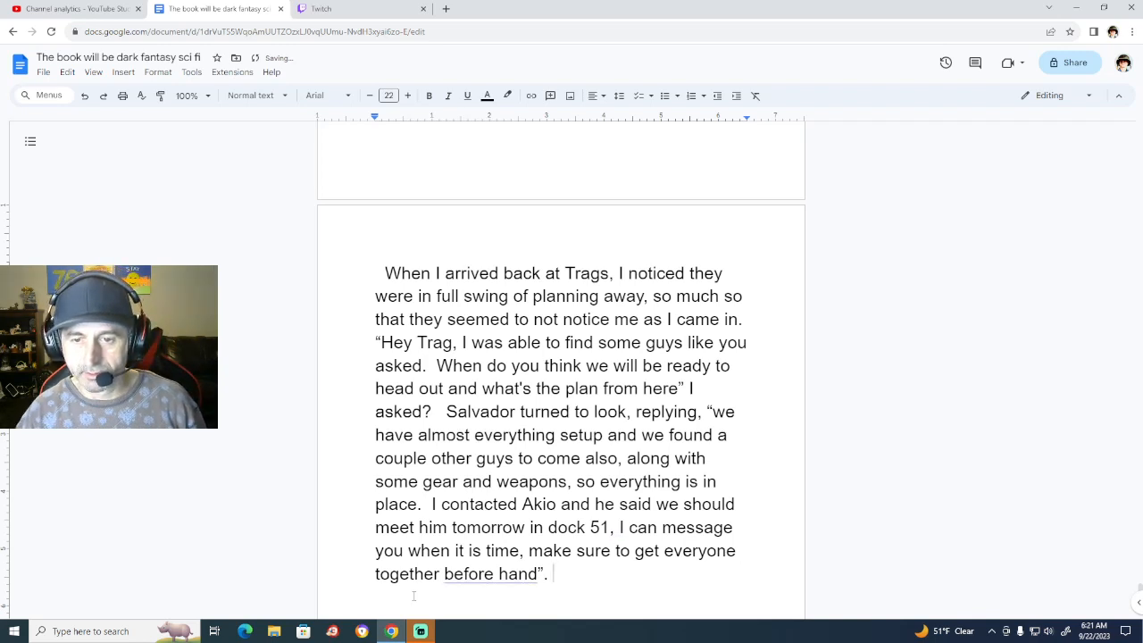
{"action": "left_click", "coordinate": [491, 574]}
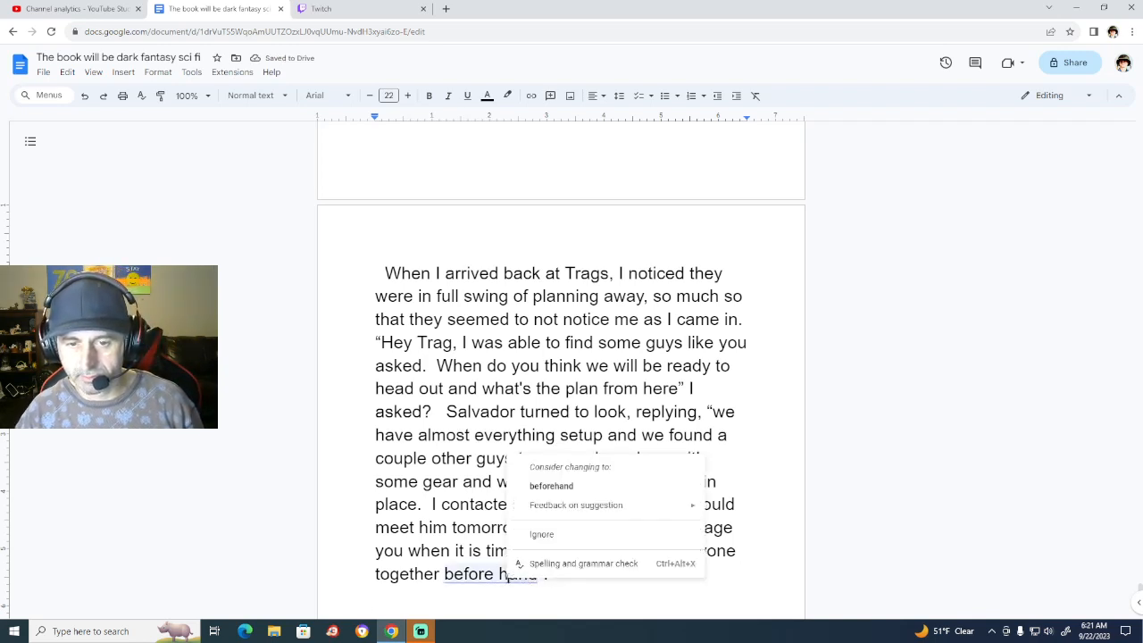
{"action": "left_click", "coordinate": [566, 490]}
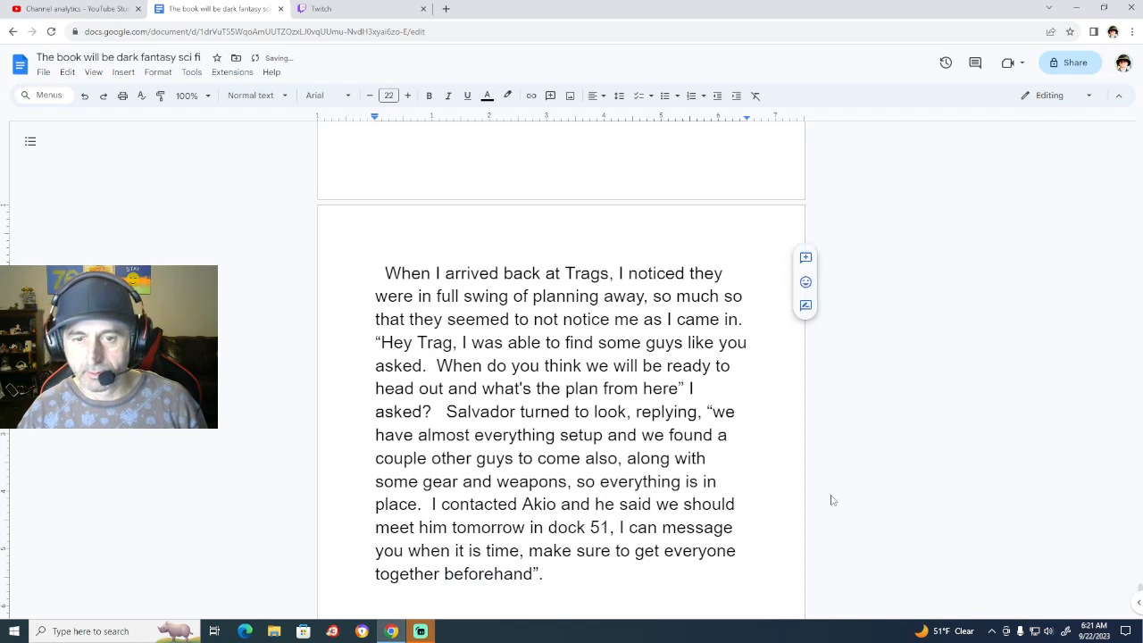
Start Trag's response after Salvador's quotation with "Trag said," and an opening quotation mark.
{"action": "left_click", "coordinate": [610, 571]}
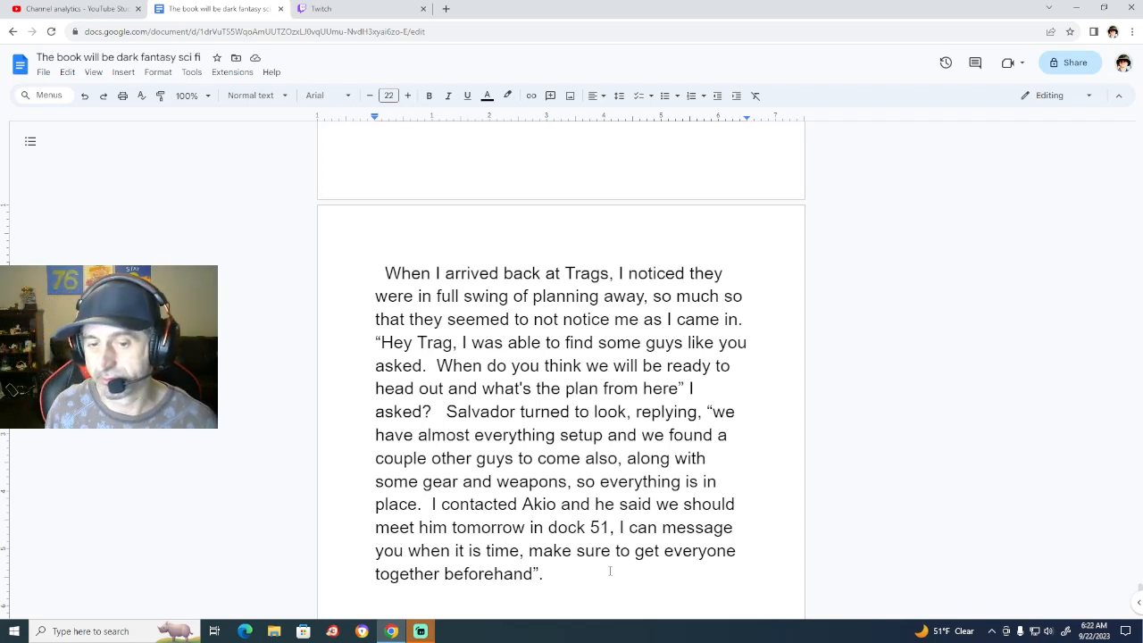
{"action": "key", "text": "BackSpace"}
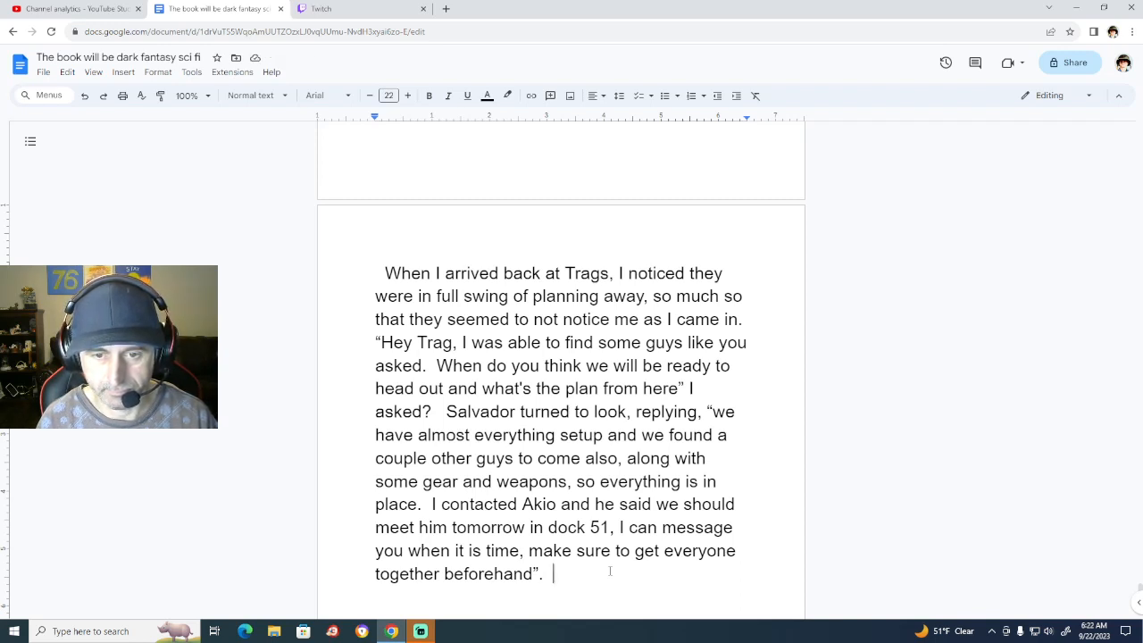
{"action": "type", "text": "Tr"}
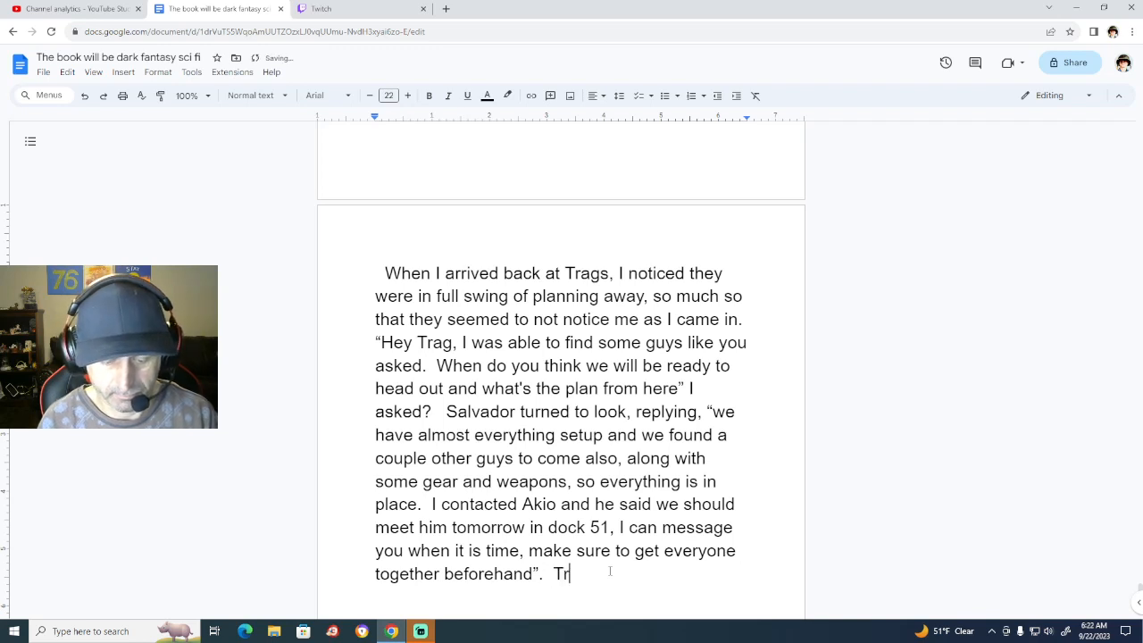
{"action": "type", "text": "ag said"}
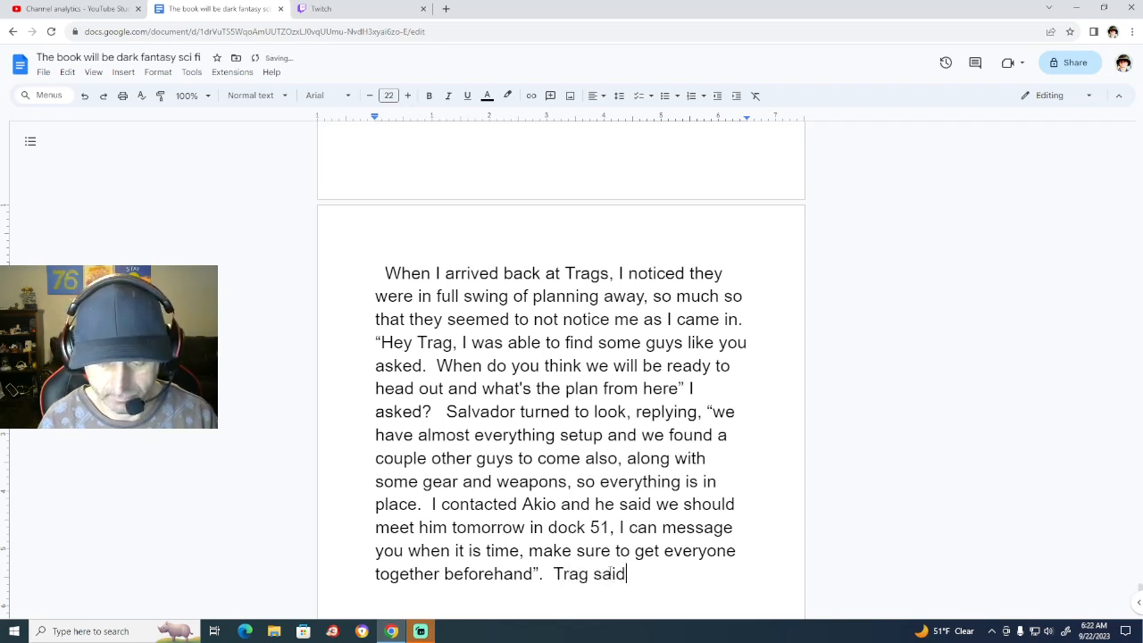
{"action": "type", "text": ", "}
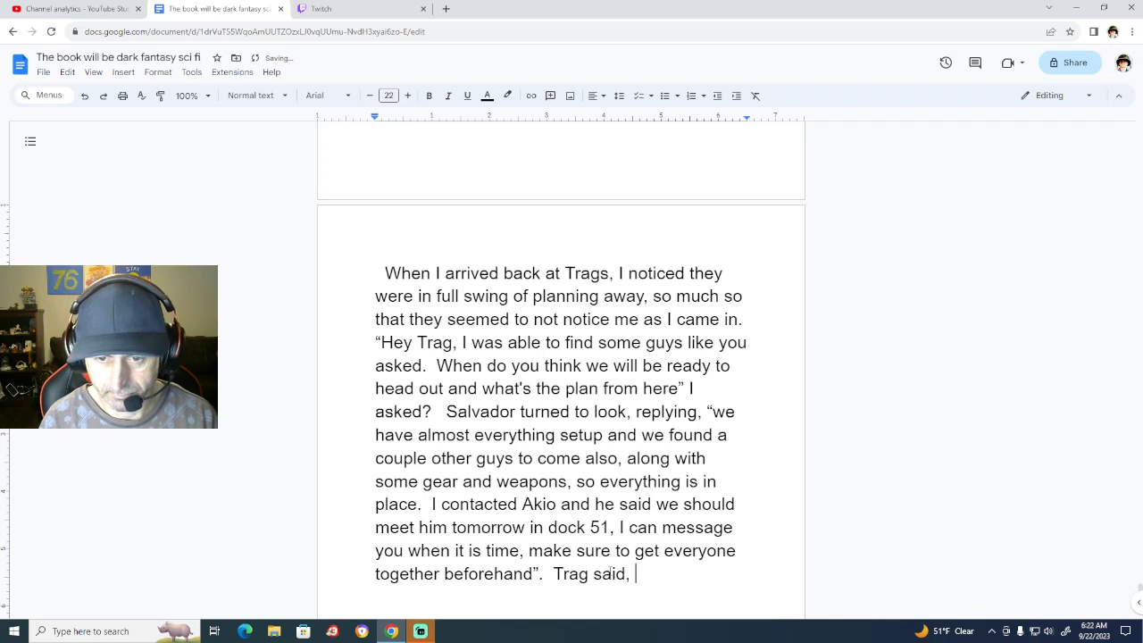
{"action": "type", "text": "\""}
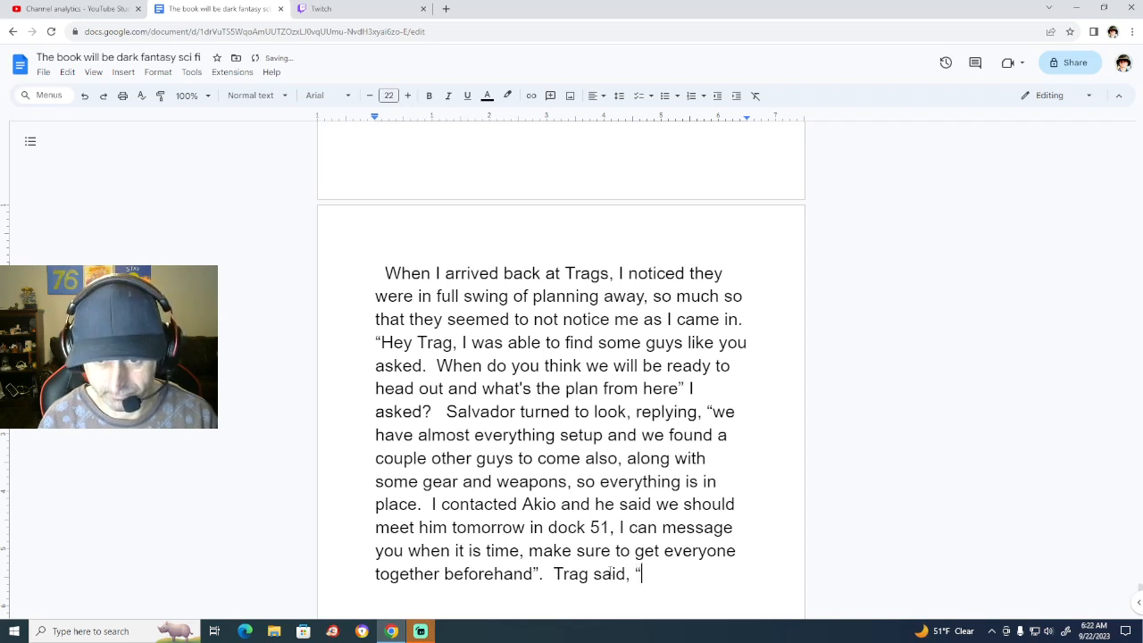
Add "good job on taking care of everything," to Trag's quotation, keeping "everything" as one word.
{"action": "type", "text": "goo"}
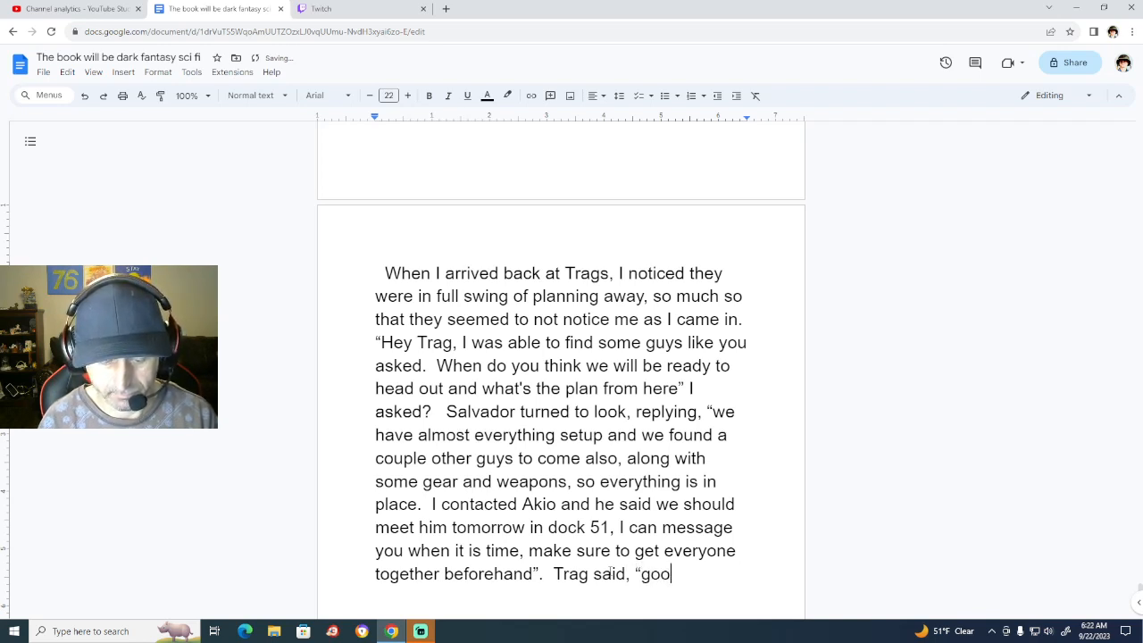
{"action": "type", "text": "d job "}
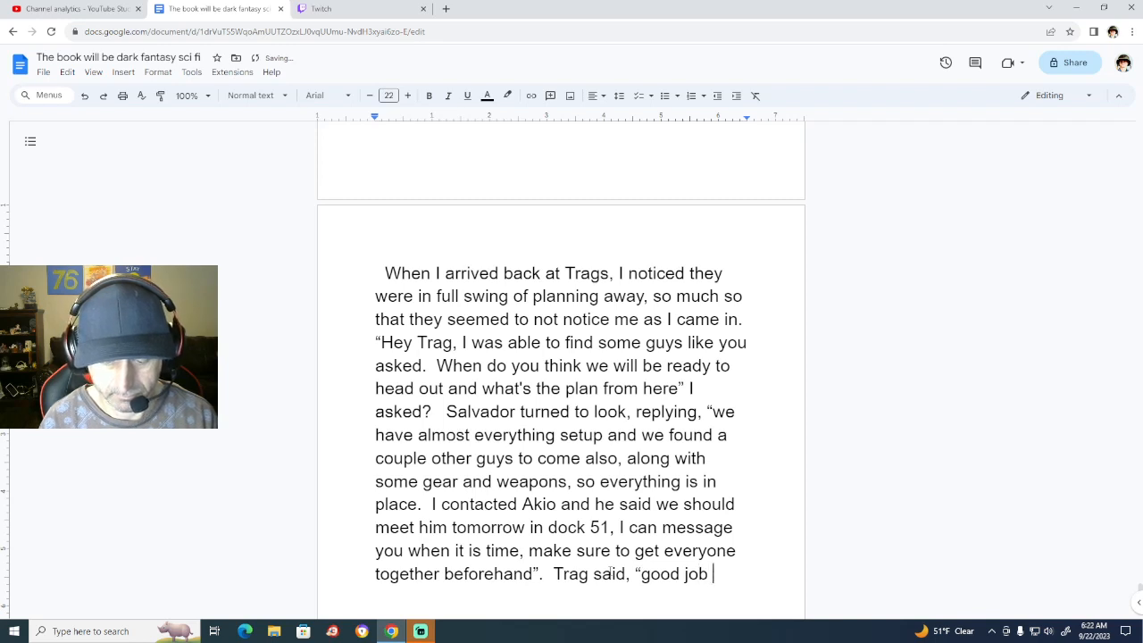
{"action": "type", "text": "on takin"}
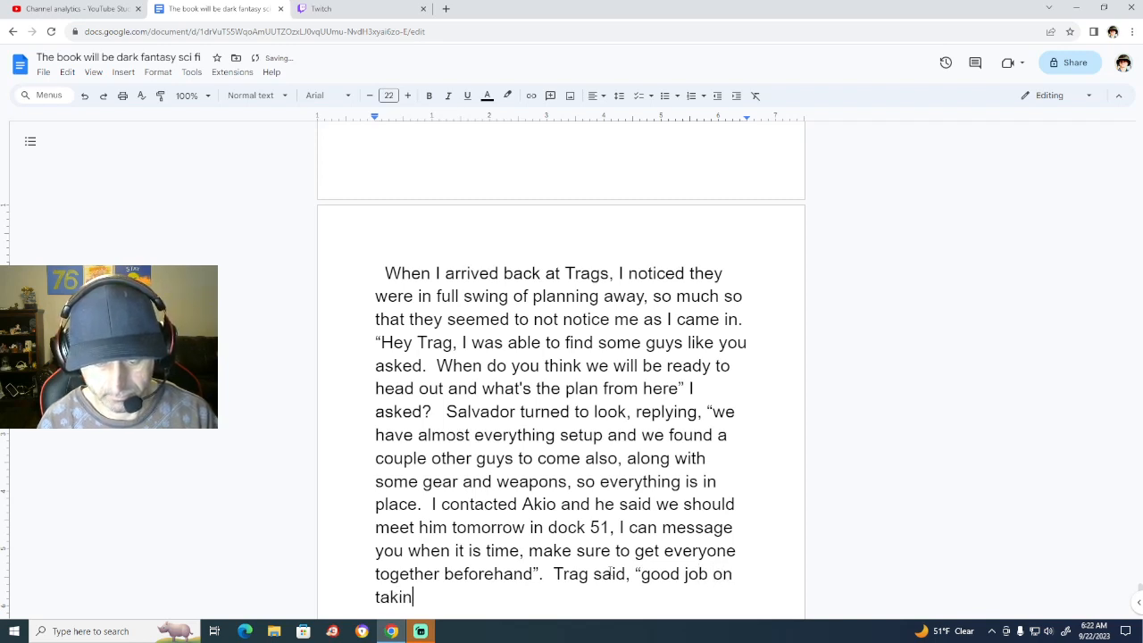
{"action": "type", "text": "g care o"}
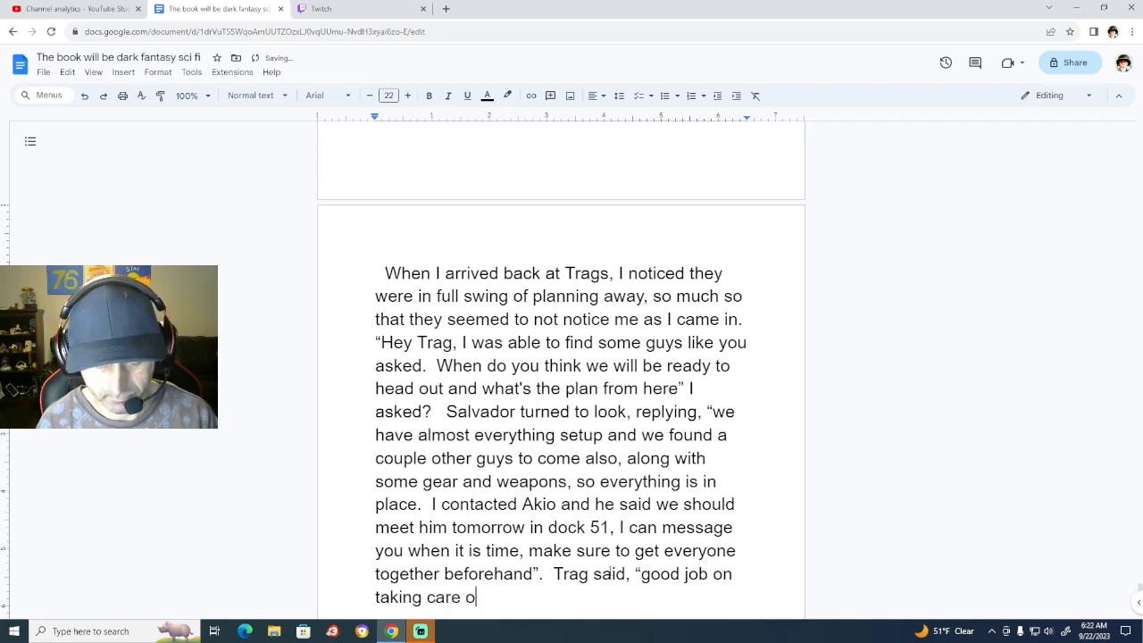
{"action": "type", "text": "f every"}
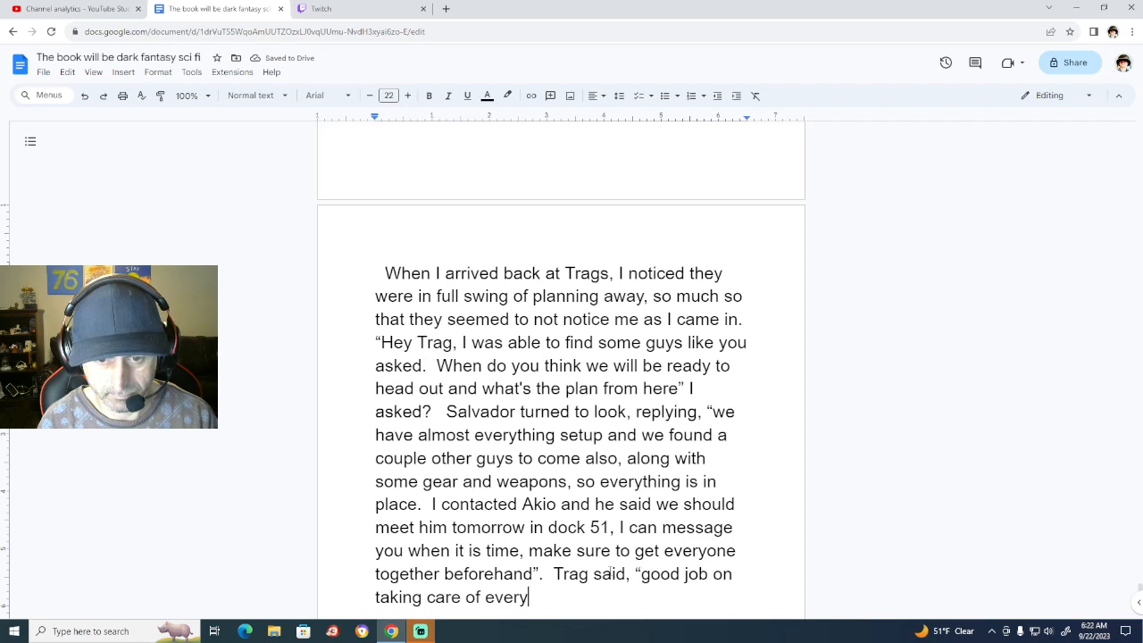
{"action": "type", "text": "thing"}
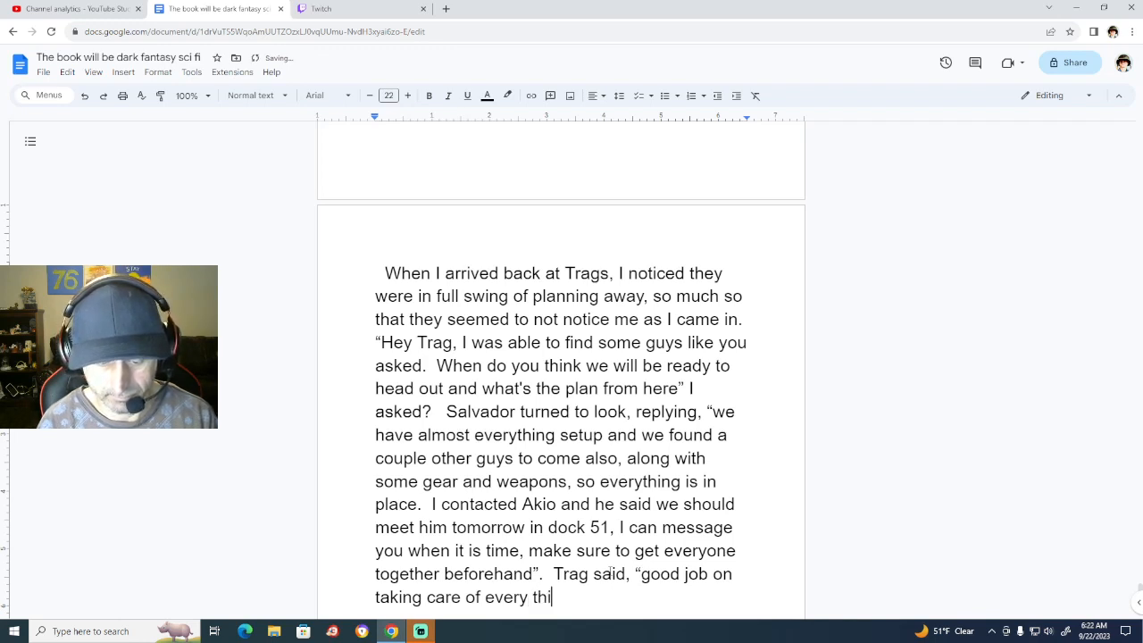
{"action": "key", "text": "BackSpace"}
{"action": "key", "text": "BackSpace"}
{"action": "key", "text": "BackSpace"}
{"action": "key", "text": "BackSpace"}
{"action": "key", "text": "BackSpace"}
{"action": "key", "text": "BackSpace"}
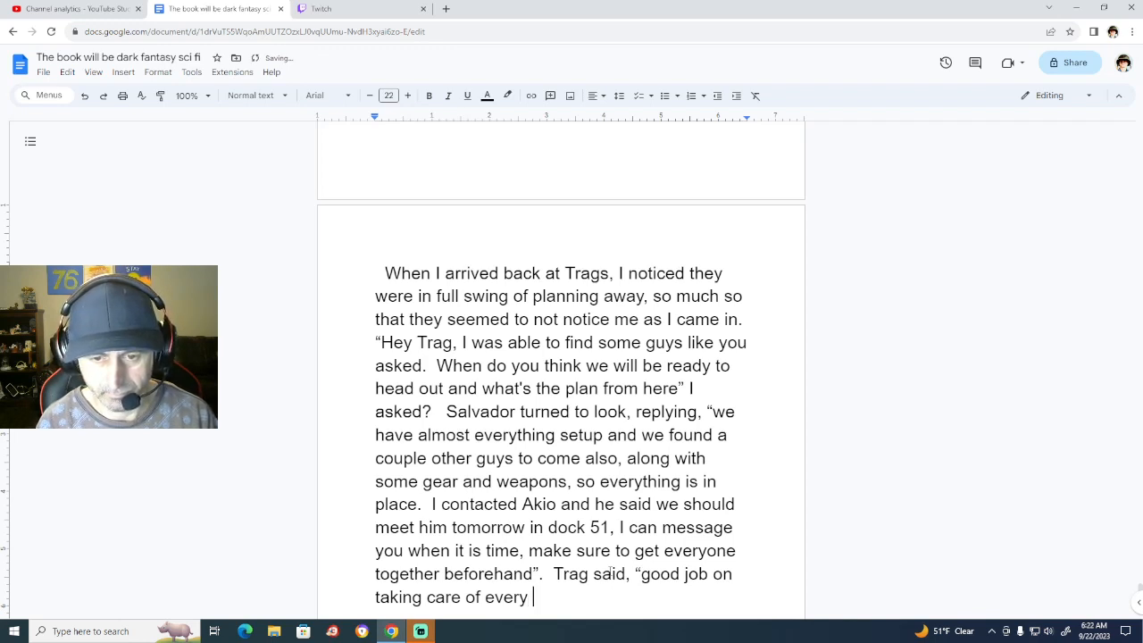
{"action": "type", "text": "thing"}
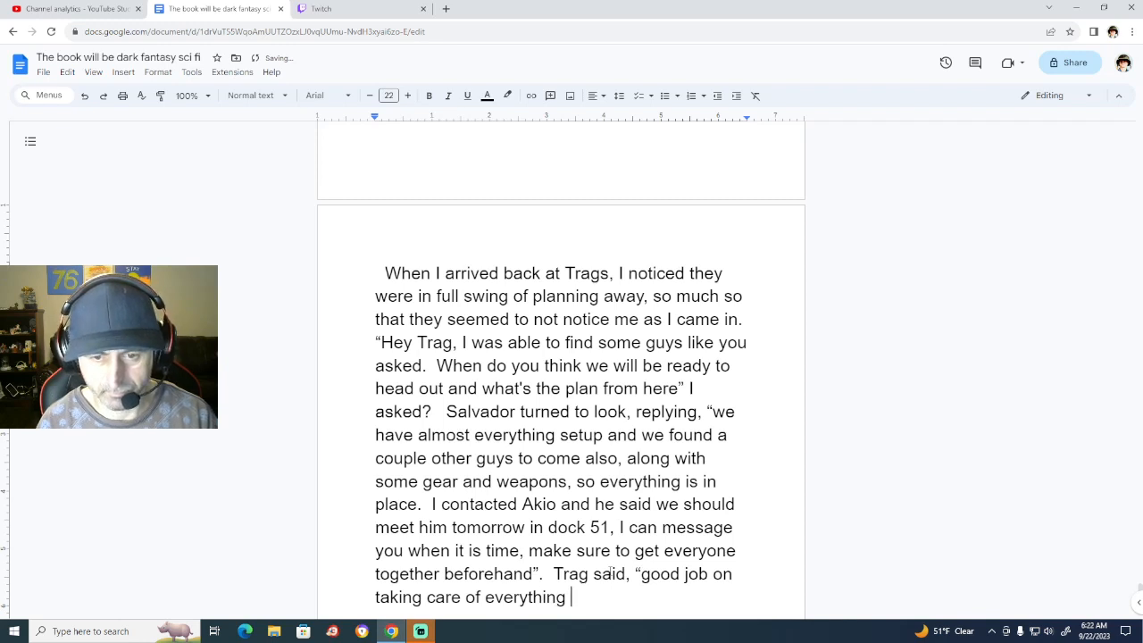
{"action": "key", "text": "BackSpace"}
{"action": "type", "text": ", "}
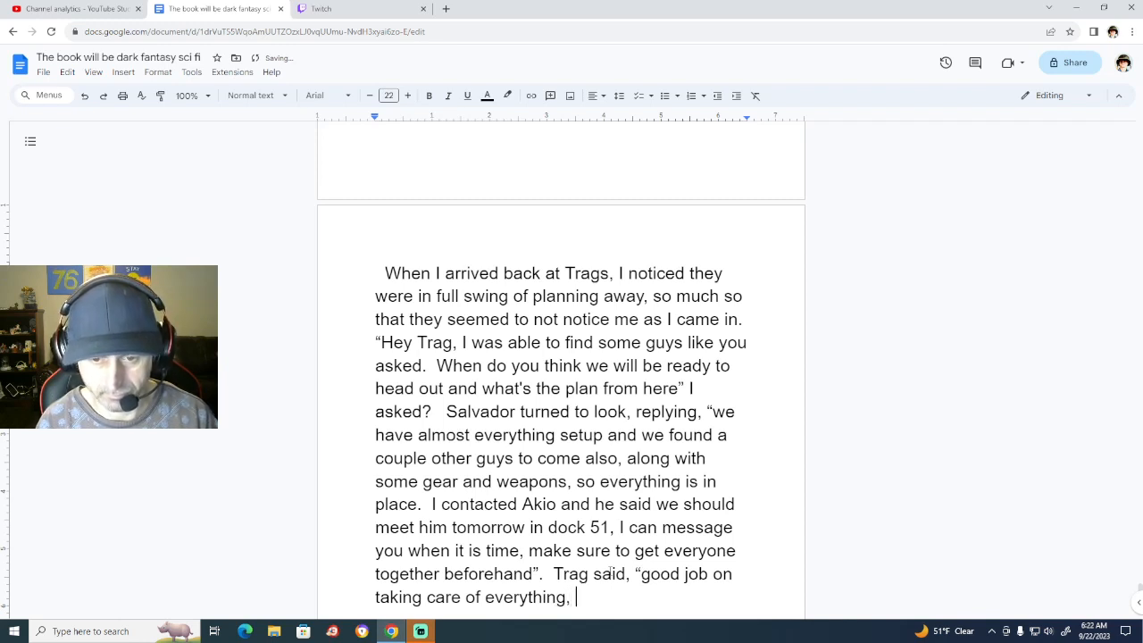
Continue Trag's quotation after "everything," with "make sure you finialize".
{"action": "type", "text": "get"}
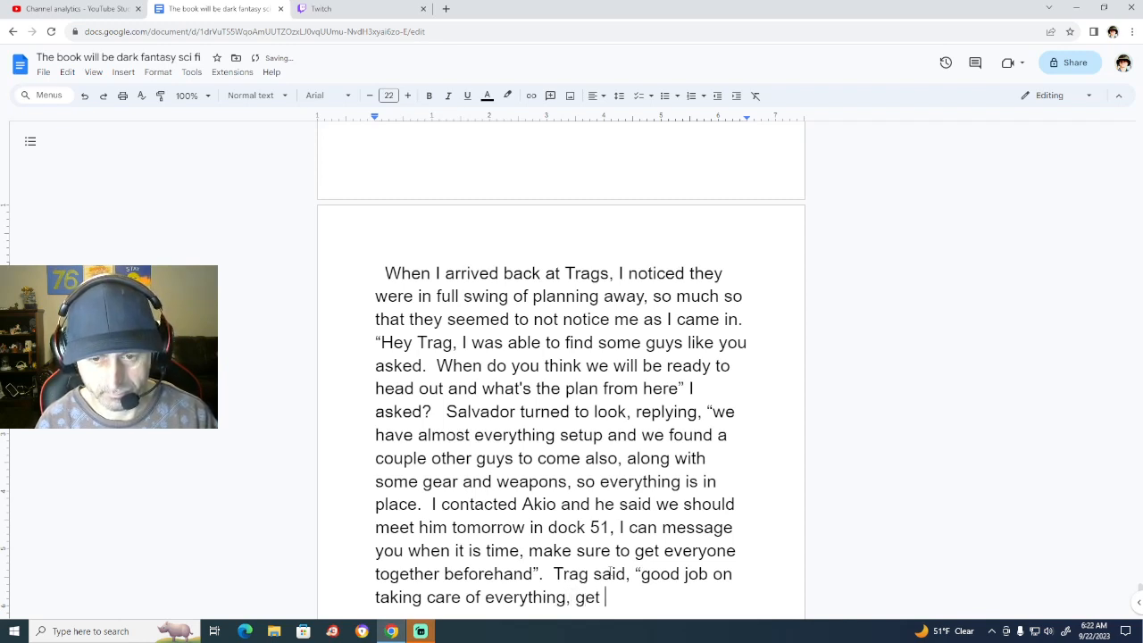
{"action": "key", "text": "BackSpace"}
{"action": "key", "text": "BackSpace"}
{"action": "key", "text": "BackSpace"}
{"action": "key", "text": "BackSpace"}
{"action": "type", "text": "make s"}
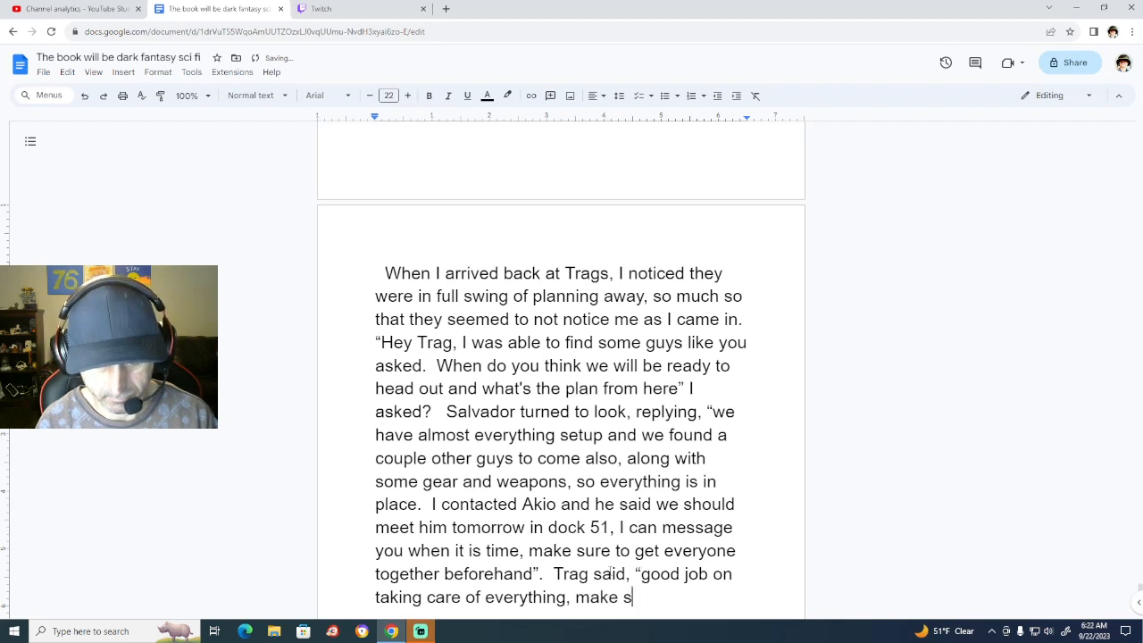
{"action": "type", "text": "ure you f"}
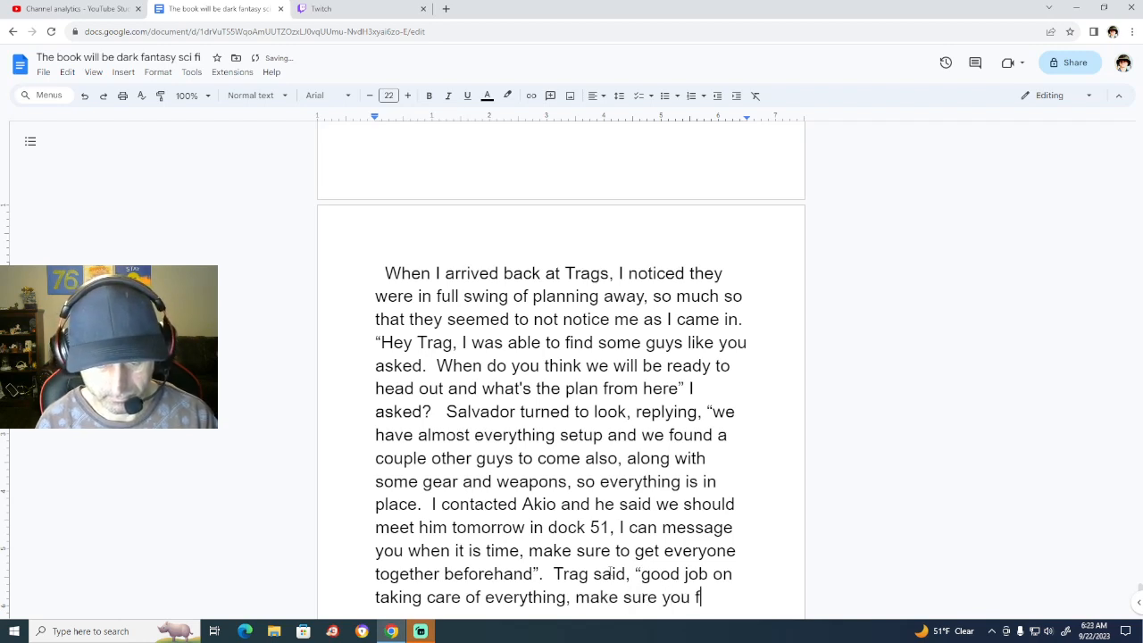
{"action": "type", "text": "inial"}
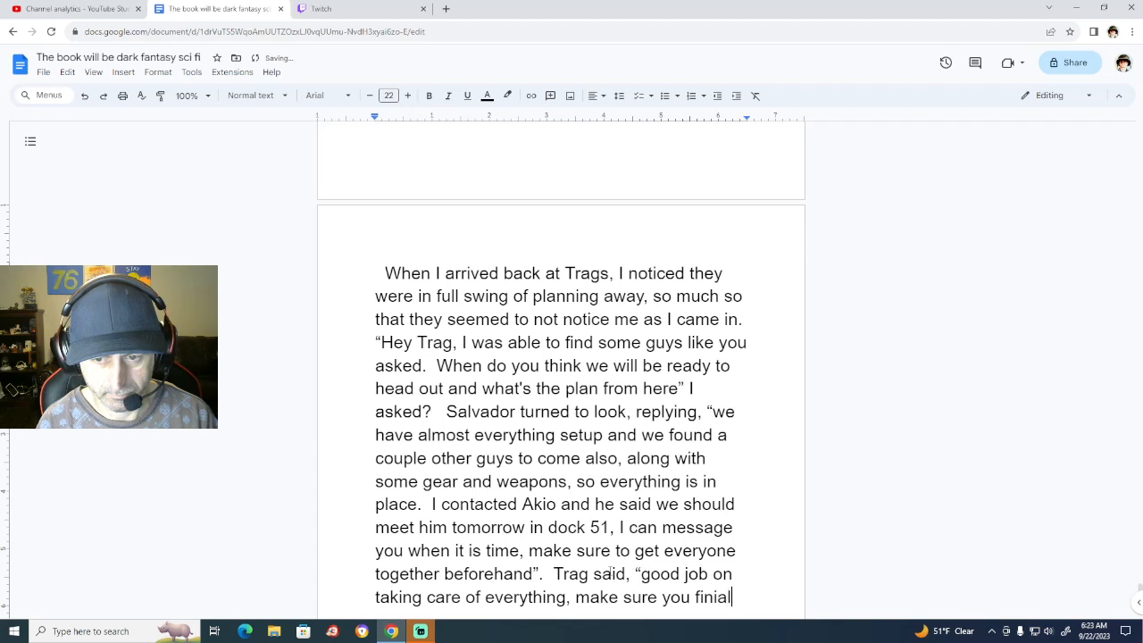
{"action": "type", "text": "ize "}
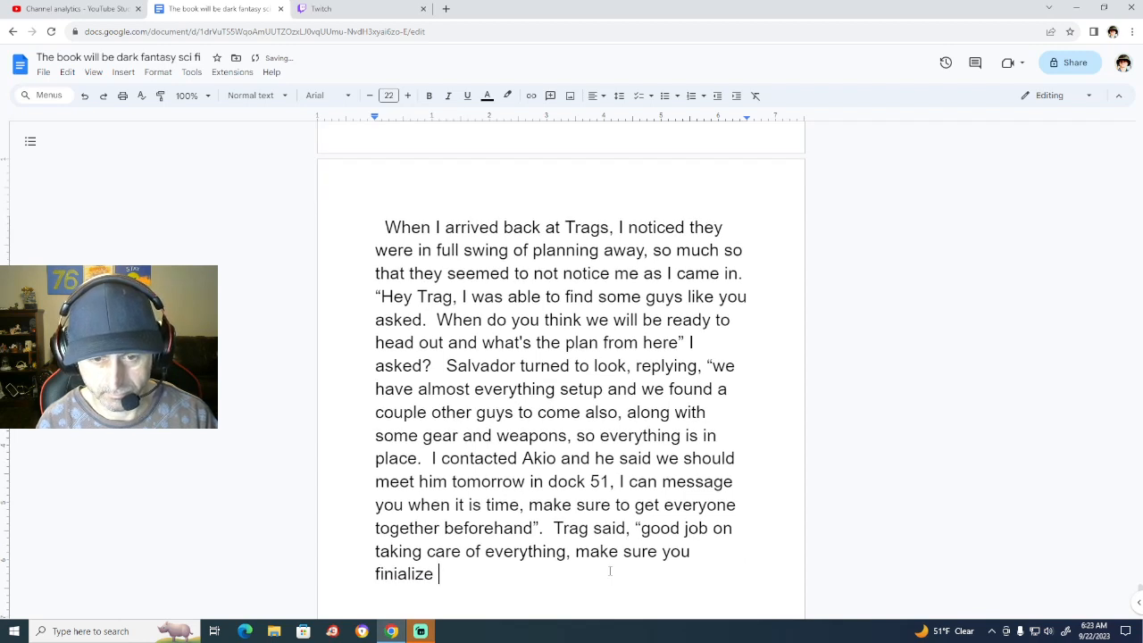
{"action": "type", "text": "everything"}
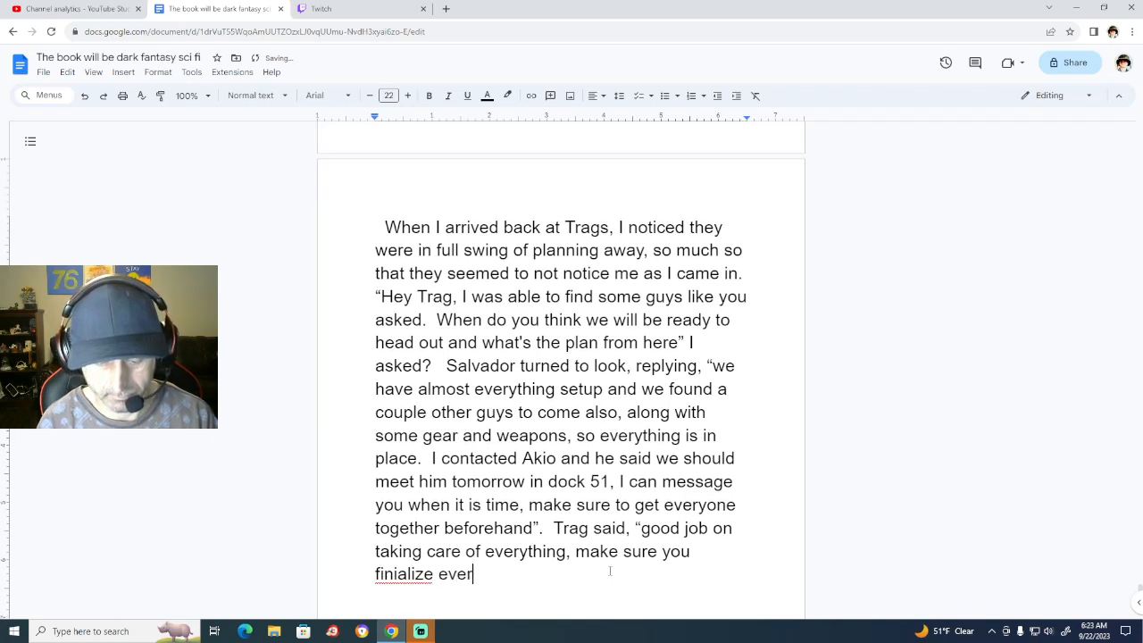
{"action": "key", "text": "BackSpace"}
{"action": "key", "text": "BackSpace"}
{"action": "key", "text": "BackSpace"}
{"action": "key", "text": "BackSpace"}
{"action": "key", "text": "BackSpace"}
{"action": "key", "text": "BackSpace"}
{"action": "key", "text": "BackSpace"}
{"action": "key", "text": "BackSpace"}
{"action": "key", "text": "BackSpace"}
{"action": "key", "text": "BackSpace"}
{"action": "key", "text": "BackSpace"}
{"action": "key", "text": "BackSpace"}
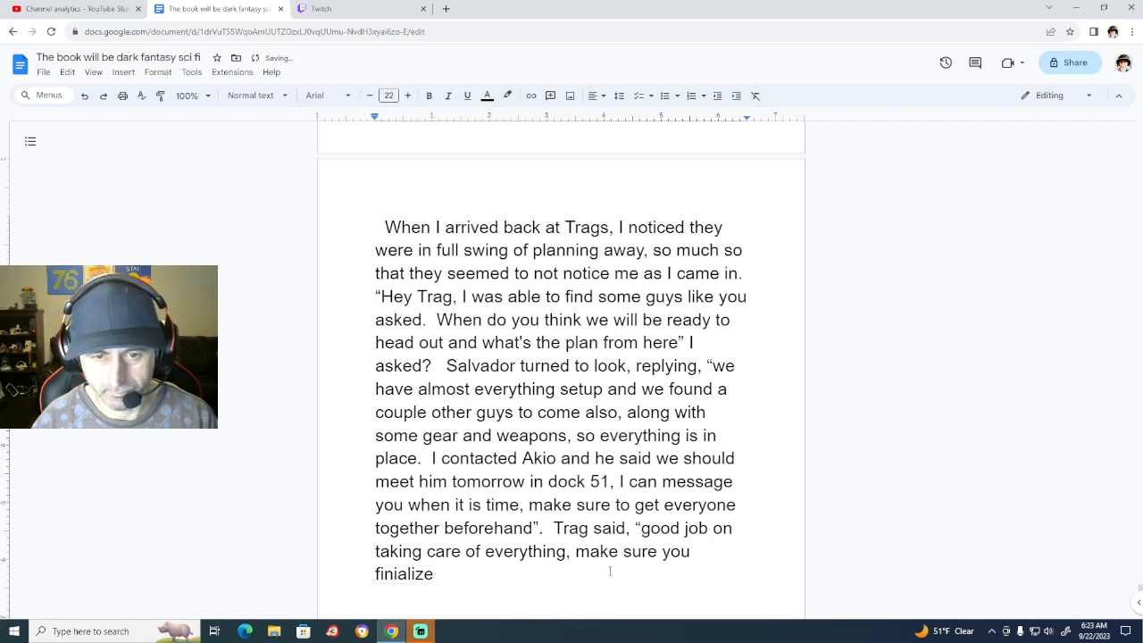
Correct "finialize" to the suggested "finalize" and finish Trag's quotation with "what you need to and then go home and get some sleep".
{"action": "right_click", "coordinate": [426, 577]}
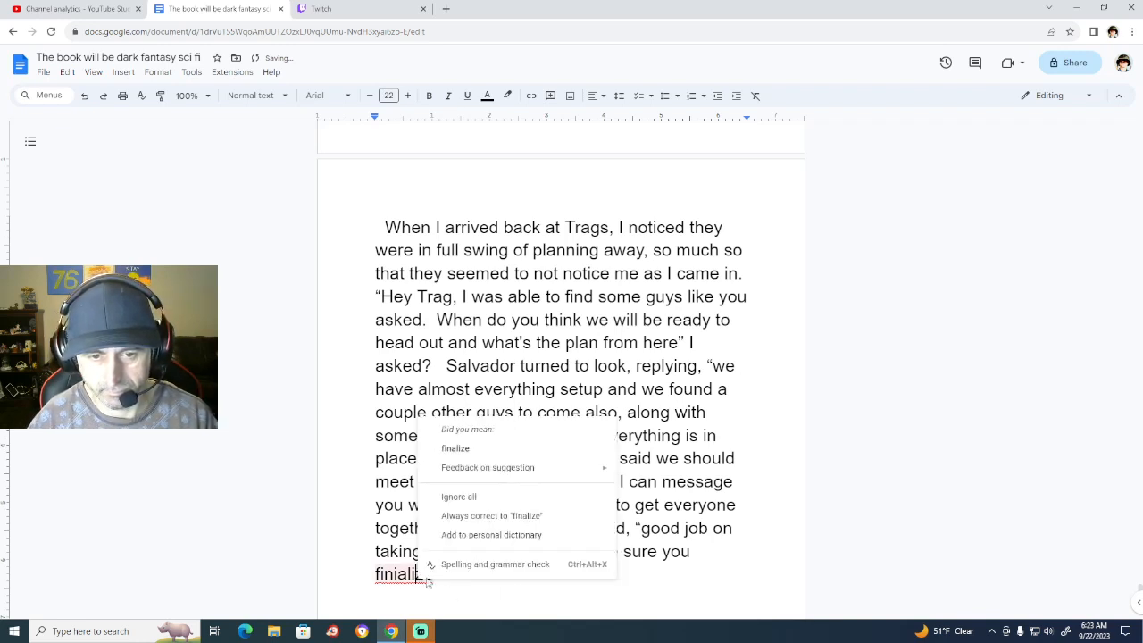
{"action": "left_click", "coordinate": [474, 449]}
{"action": "type", "text": "what "}
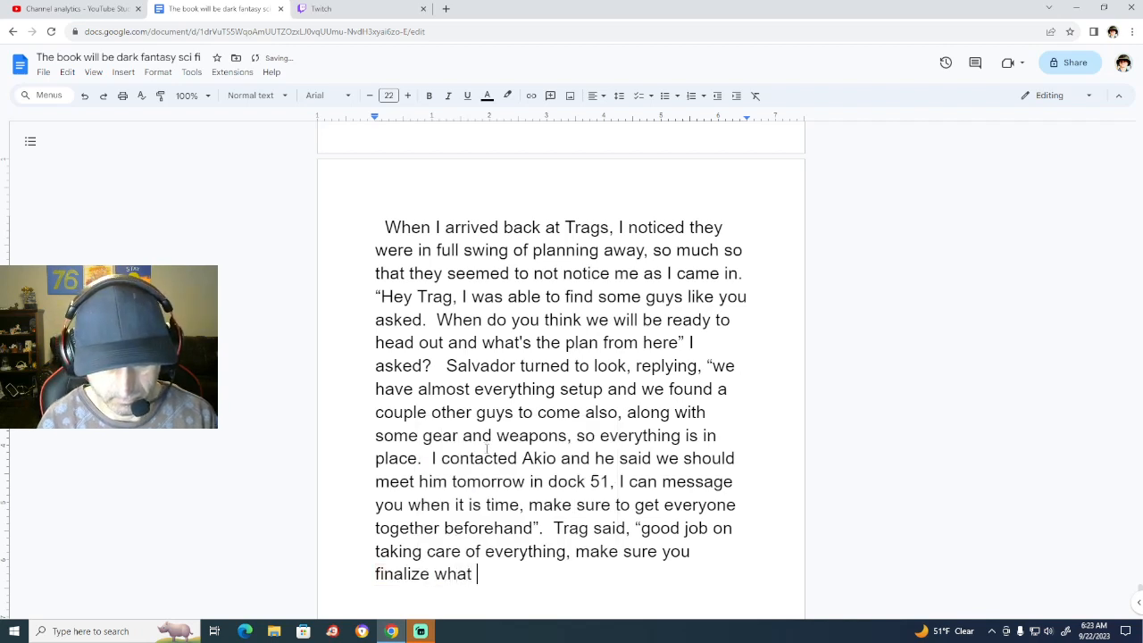
{"action": "type", "text": "you need to"}
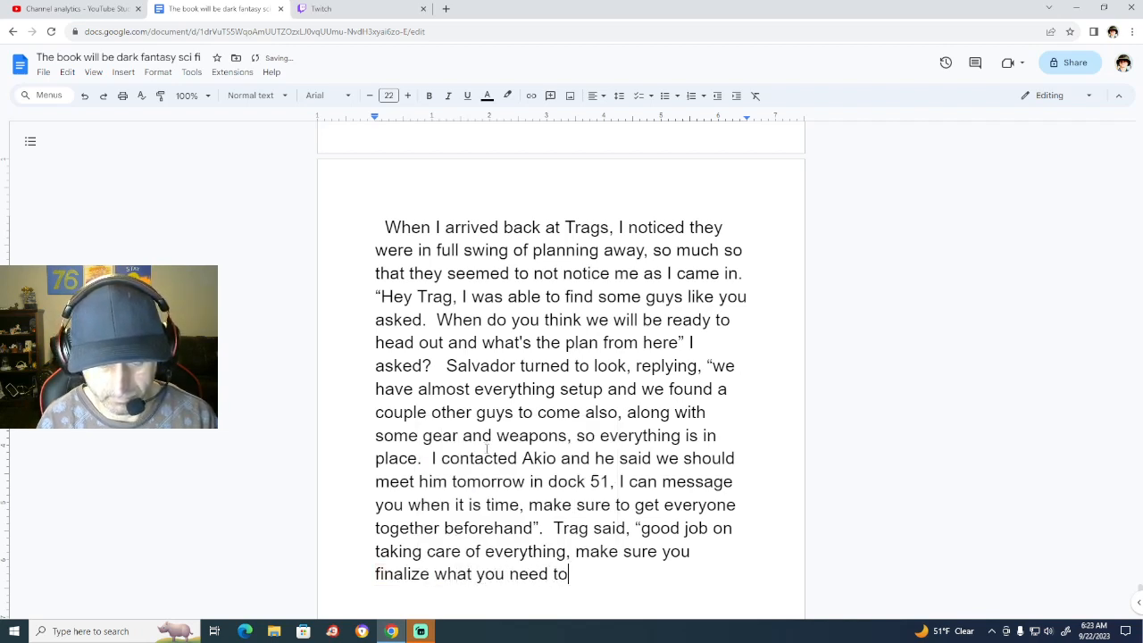
{"action": "type", "text": " and then g"}
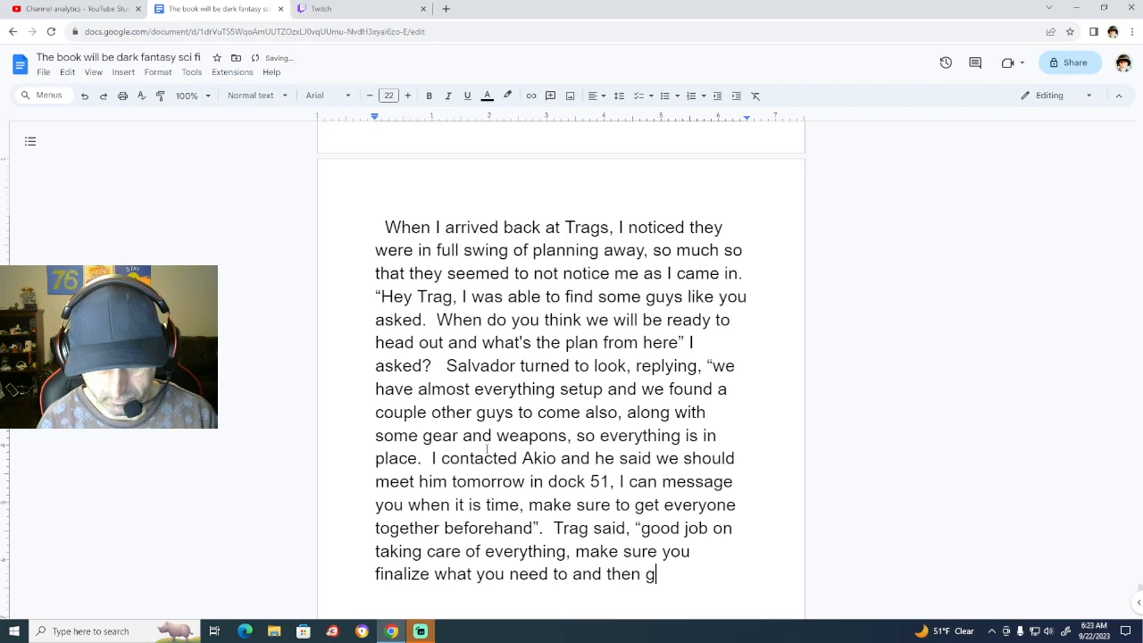
{"action": "type", "text": "o home a"}
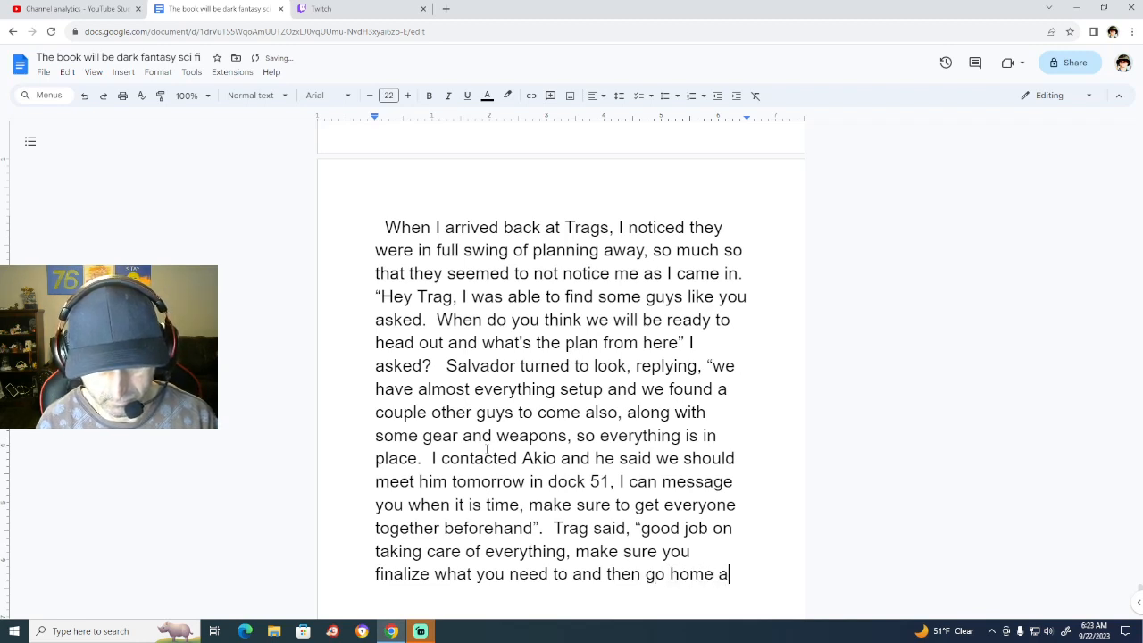
{"action": "type", "text": "nd get some sleep"}
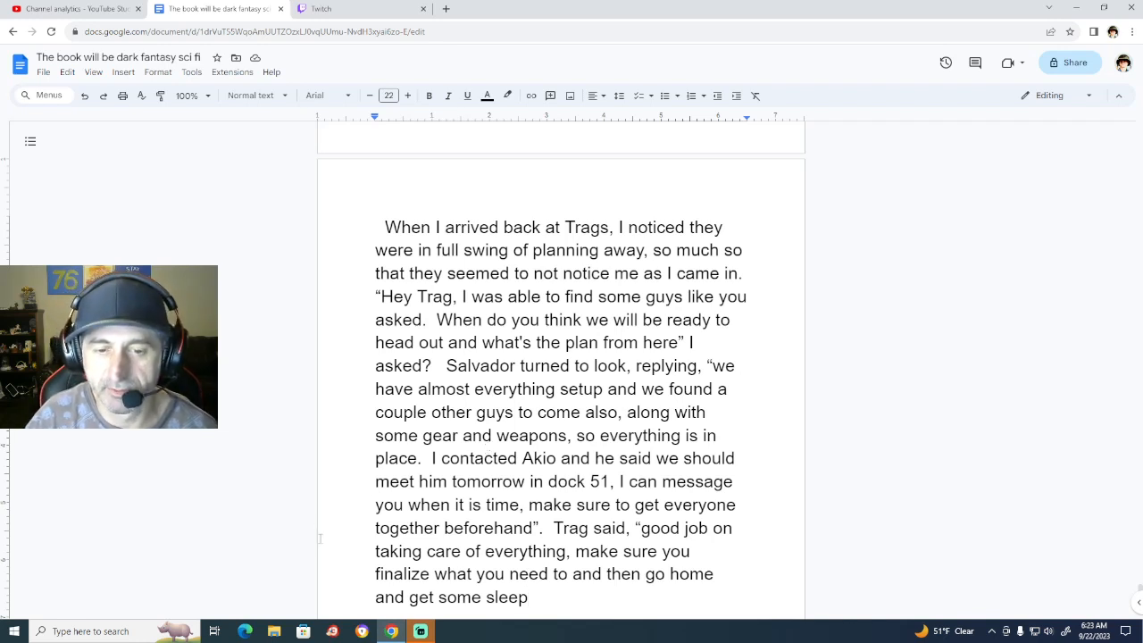
{"action": "type", "text": "\""}
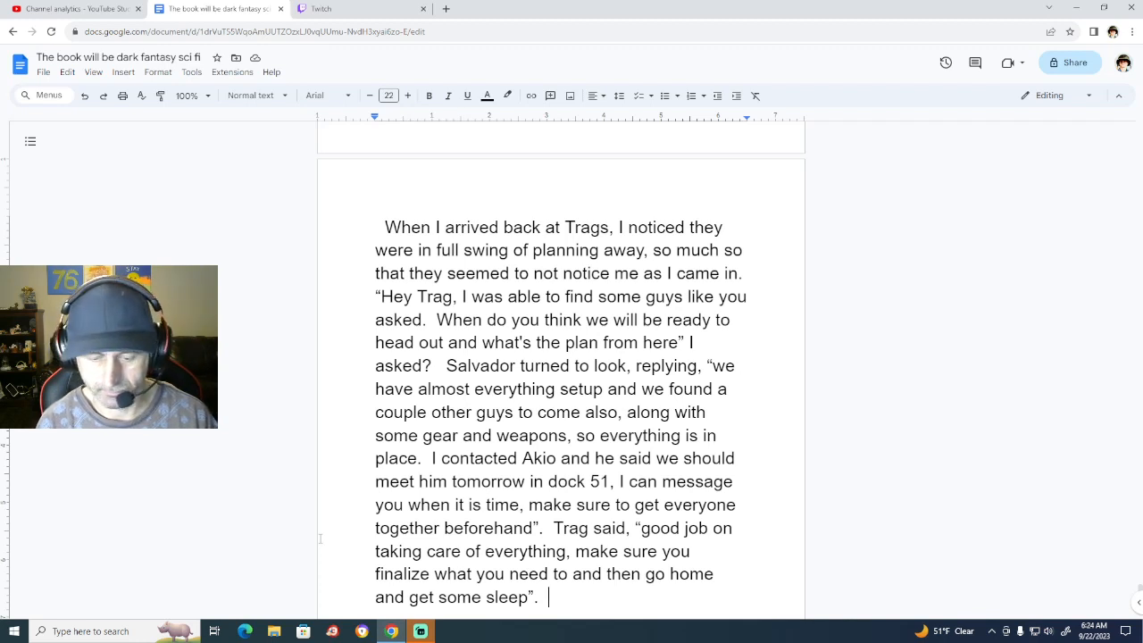
{"action": "type", "text": "I"}
{"action": "key", "text": "BackSpace"}
{"action": "key", "text": "BackSpace"}
{"action": "key", "text": "BackSpace"}
{"action": "key", "text": "BackSpace"}
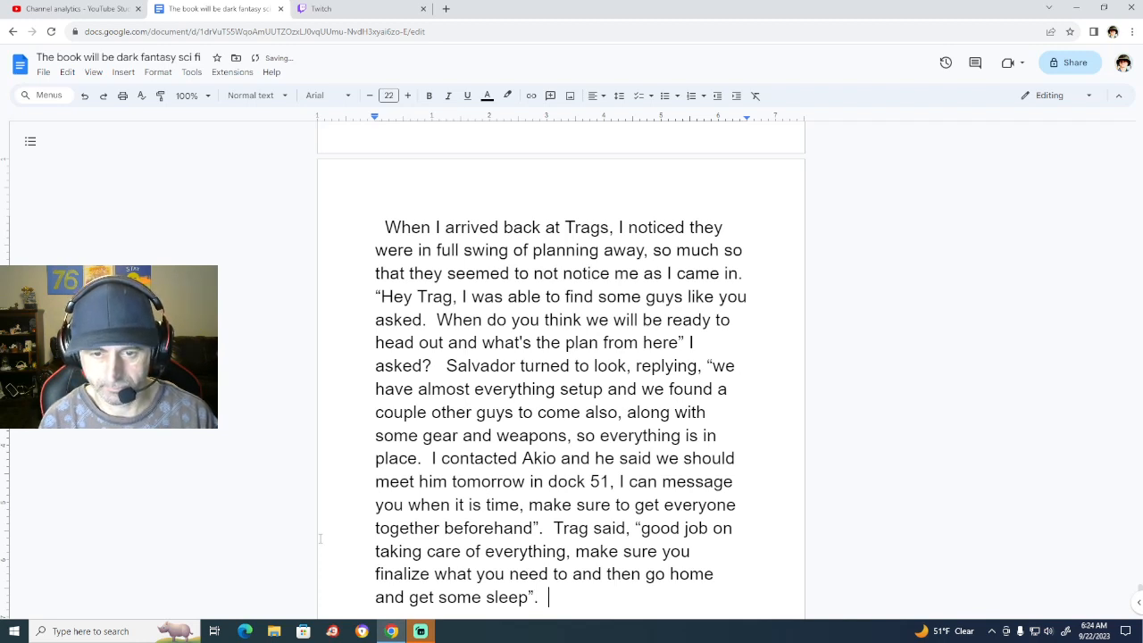
{"action": "type", "text": "\"Thanks"}
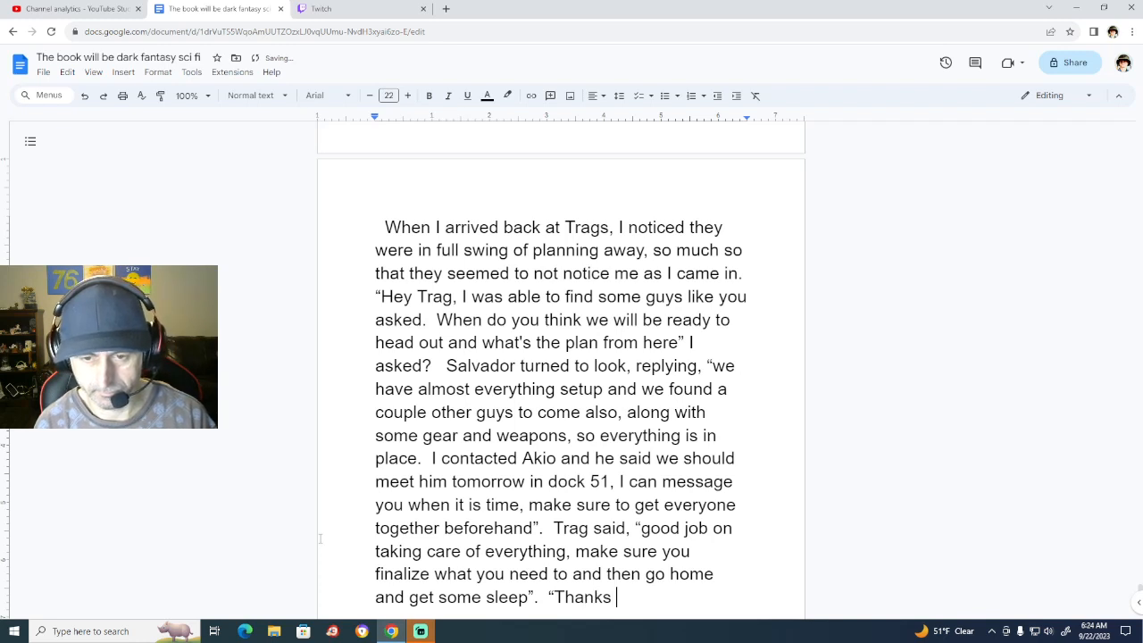
{"action": "key", "text": "BackSpace"}
{"action": "key", "text": "BackSpace"}
{"action": "key", "text": "BackSpace"}
{"action": "key", "text": "BackSpace"}
{"action": "key", "text": "BackSpace"}
{"action": "key", "text": "BackSpace"}
{"action": "key", "text": "BackSpace"}
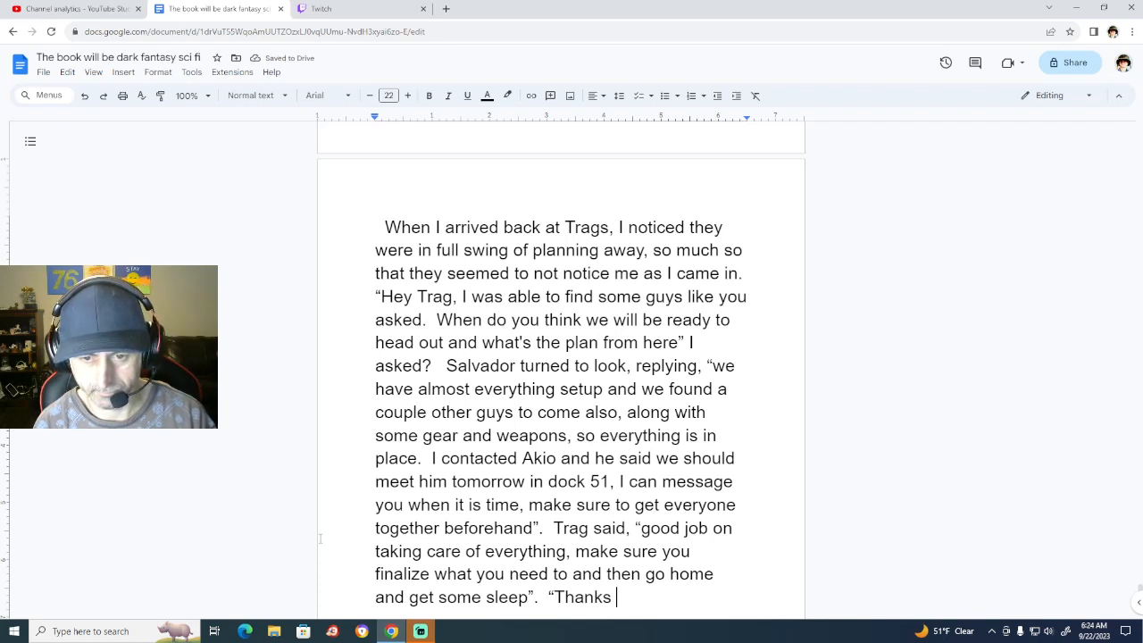
{"action": "key", "text": "BackSpace"}
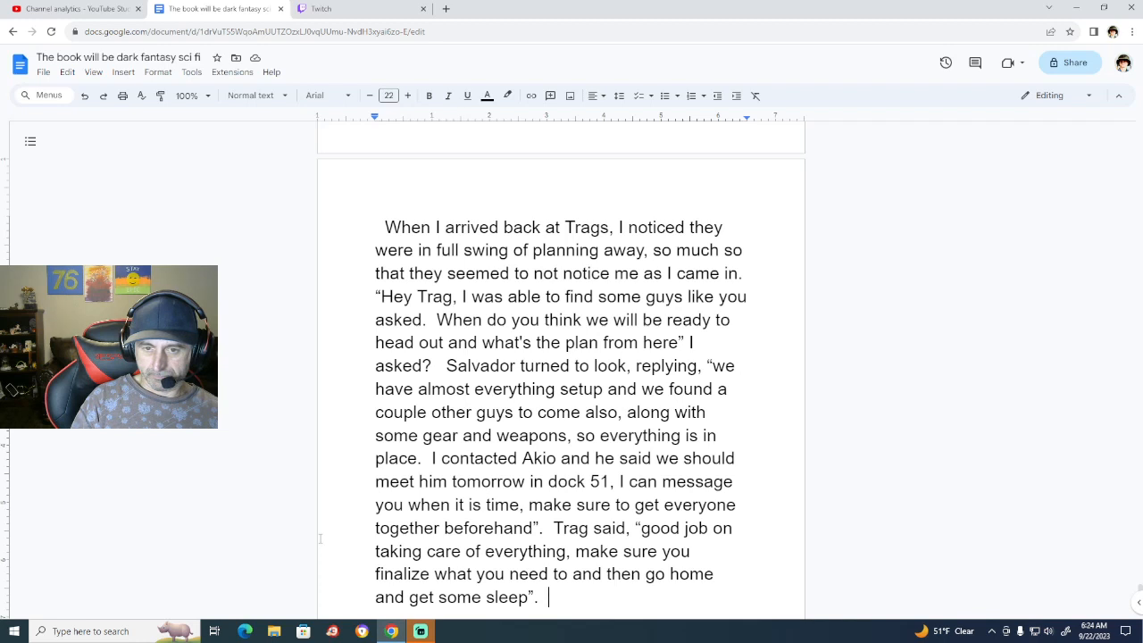
Start the narrator's reaction after Trag's quotation with "I nodded and decided to head home".
{"action": "type", "text": "I "}
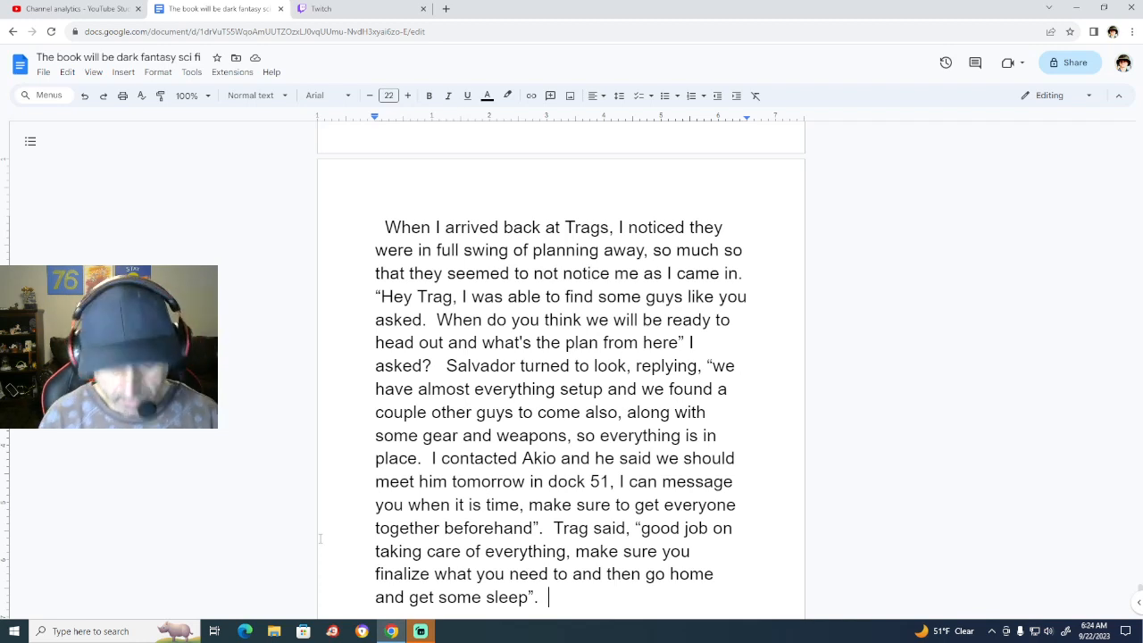
{"action": "type", "text": "n"}
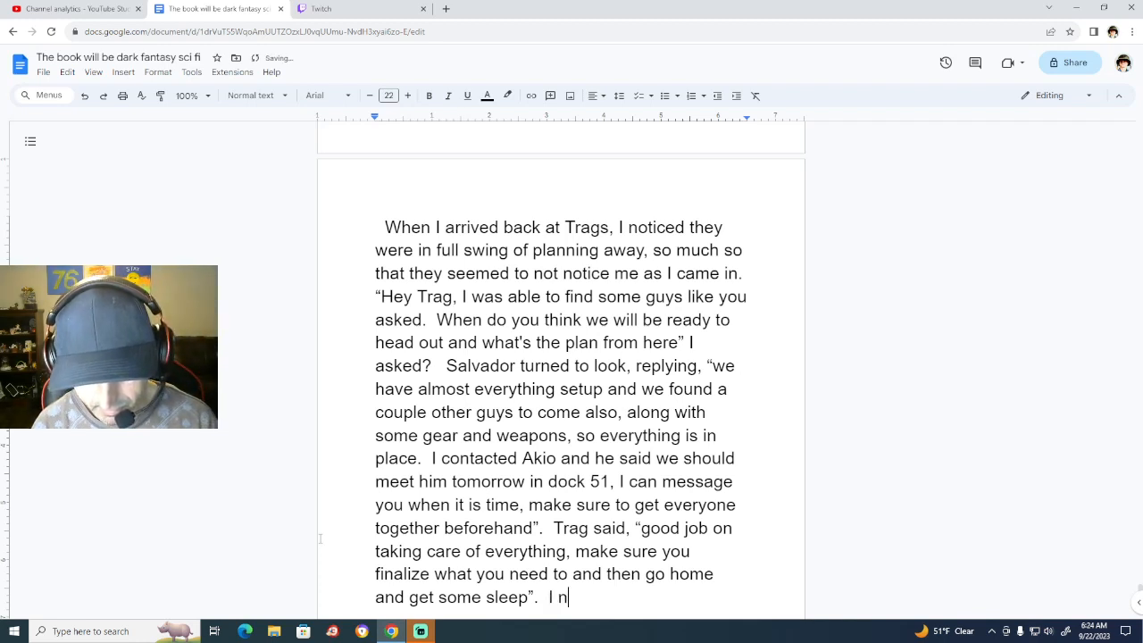
{"action": "type", "text": "odded a"}
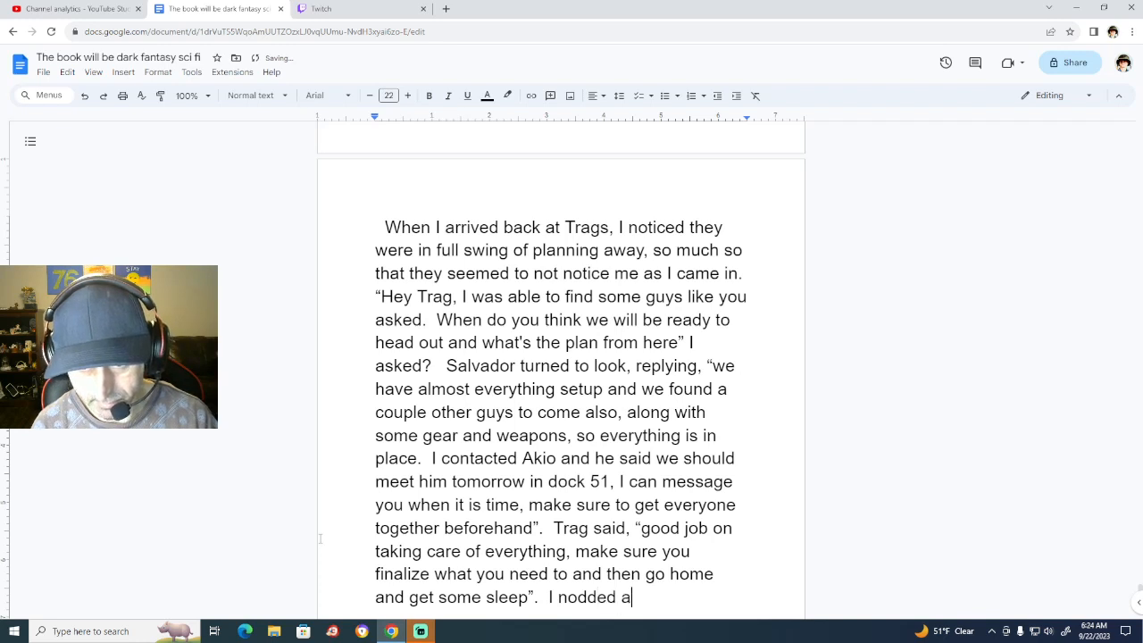
{"action": "type", "text": "nd decide"}
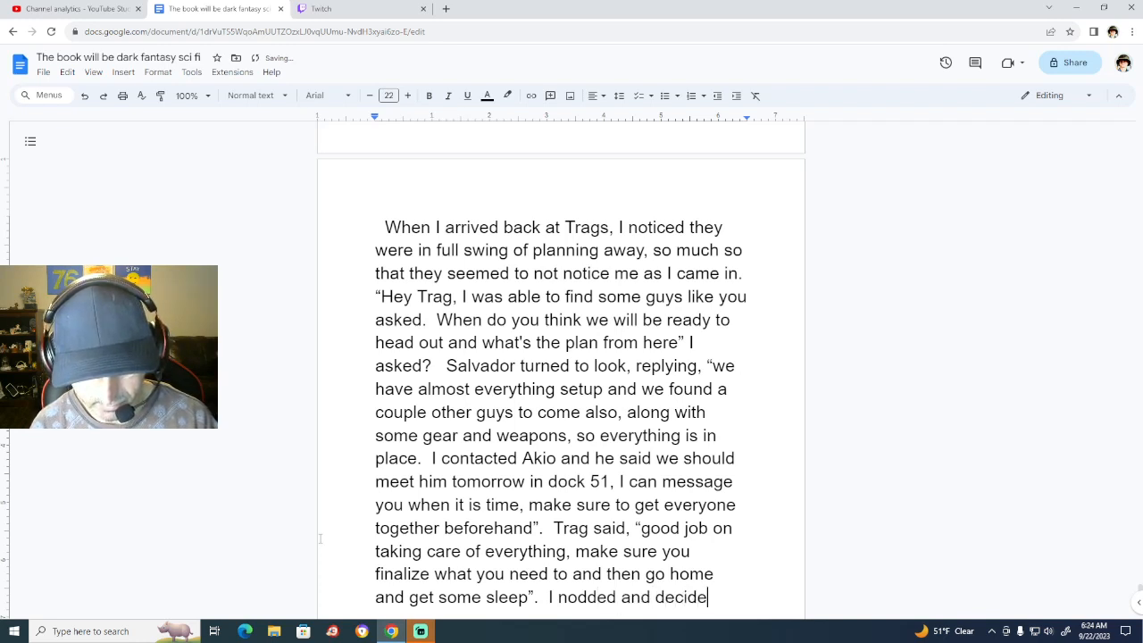
{"action": "type", "text": "d to head "}
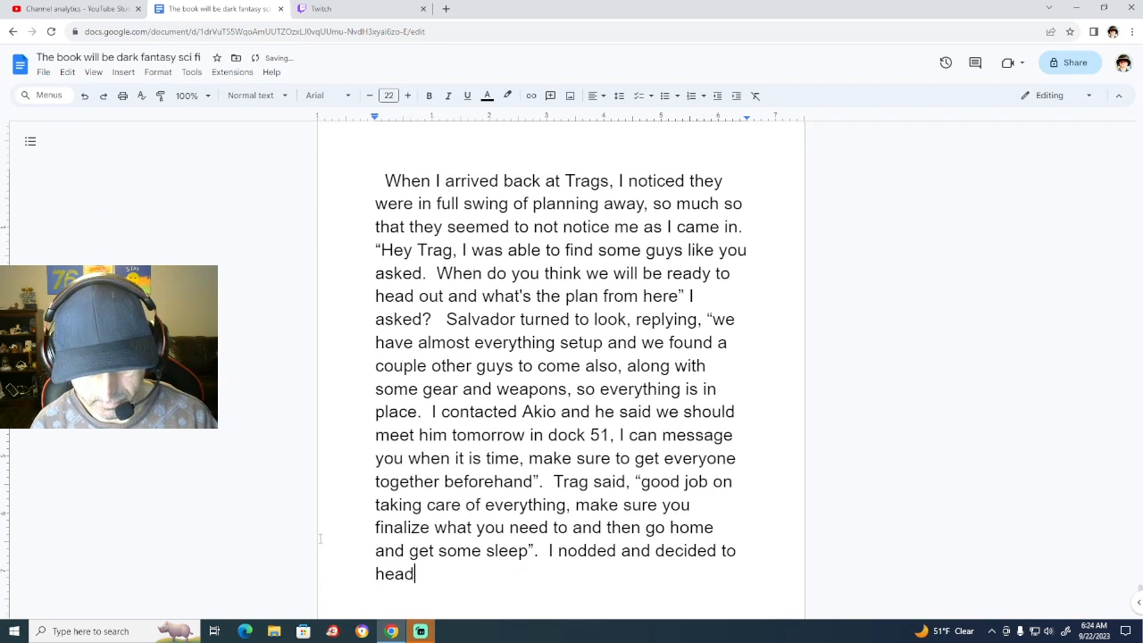
{"action": "type", "text": "home"}
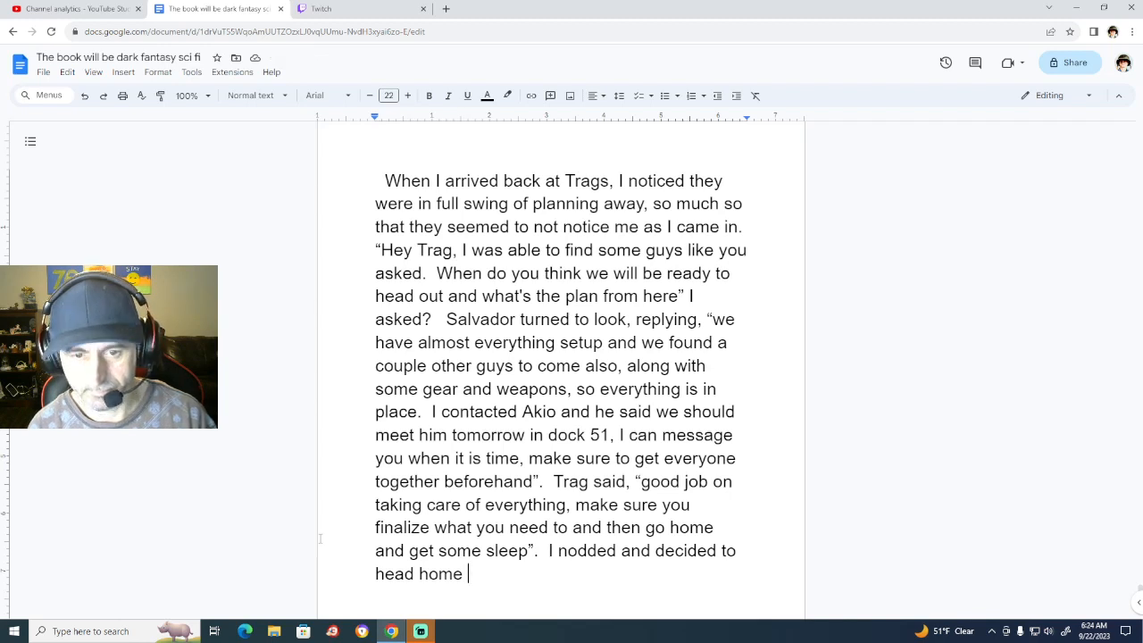
Continue the narrator's sentence with "so I could message everyone," after "head home".
{"action": "type", "text": "so I "}
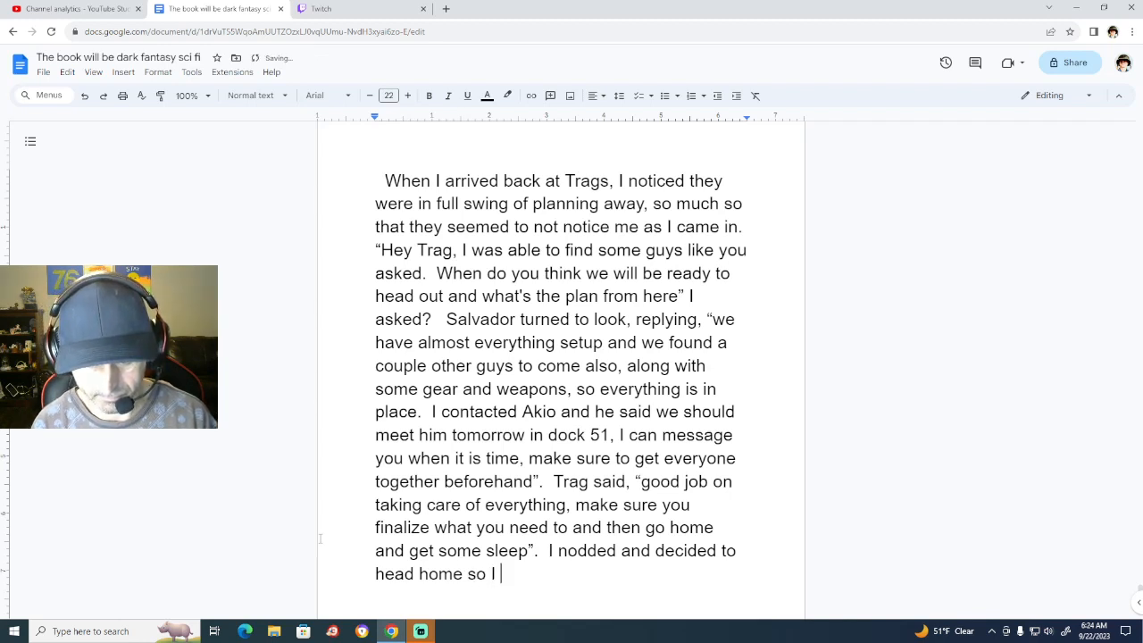
{"action": "type", "text": "could mes"}
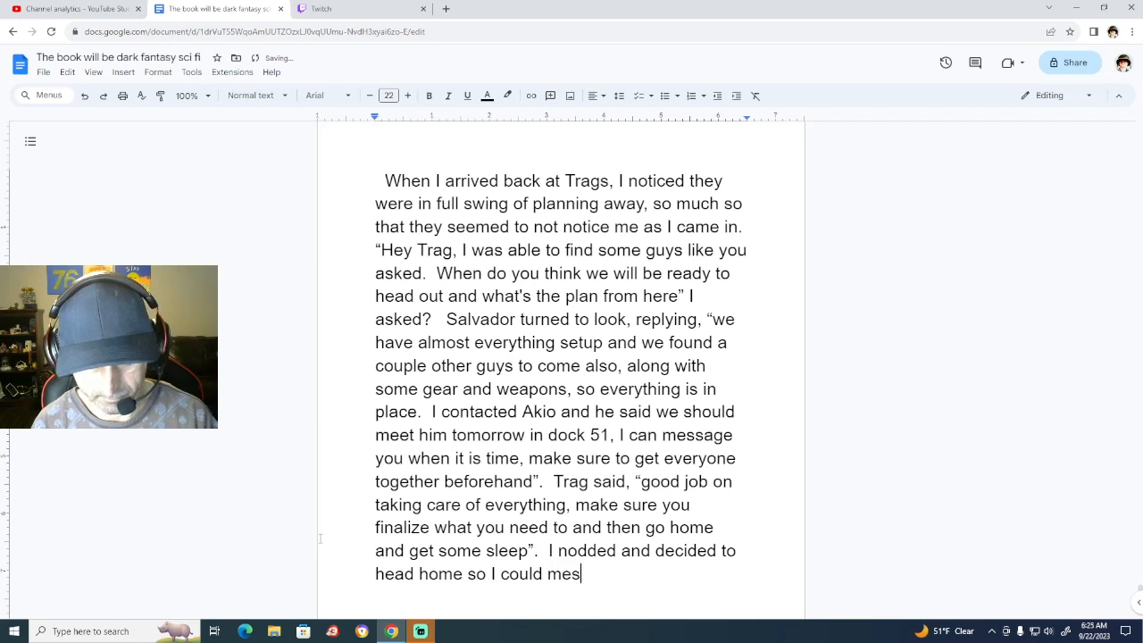
{"action": "type", "text": "sage everyone"}
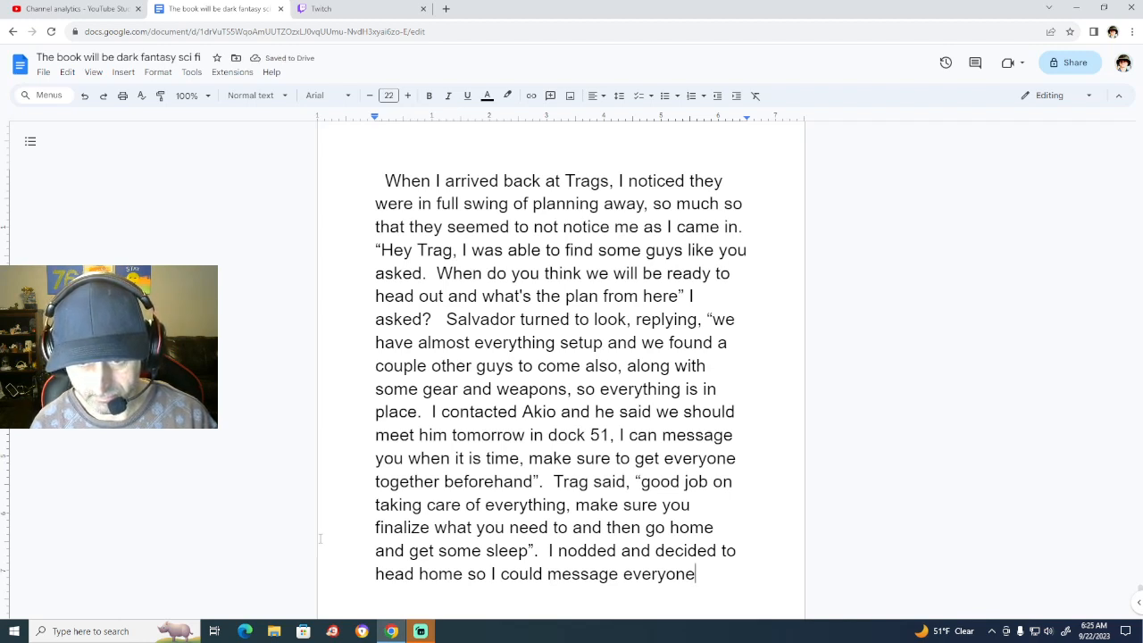
{"action": "type", "text": ", "}
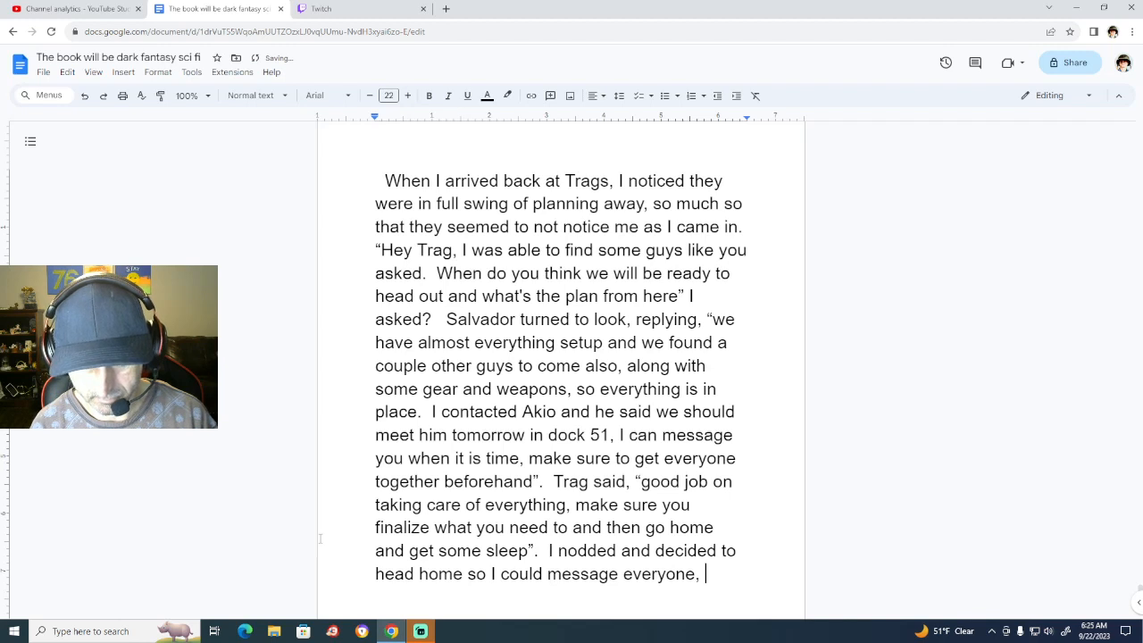
{"action": "type", "text": "g"}
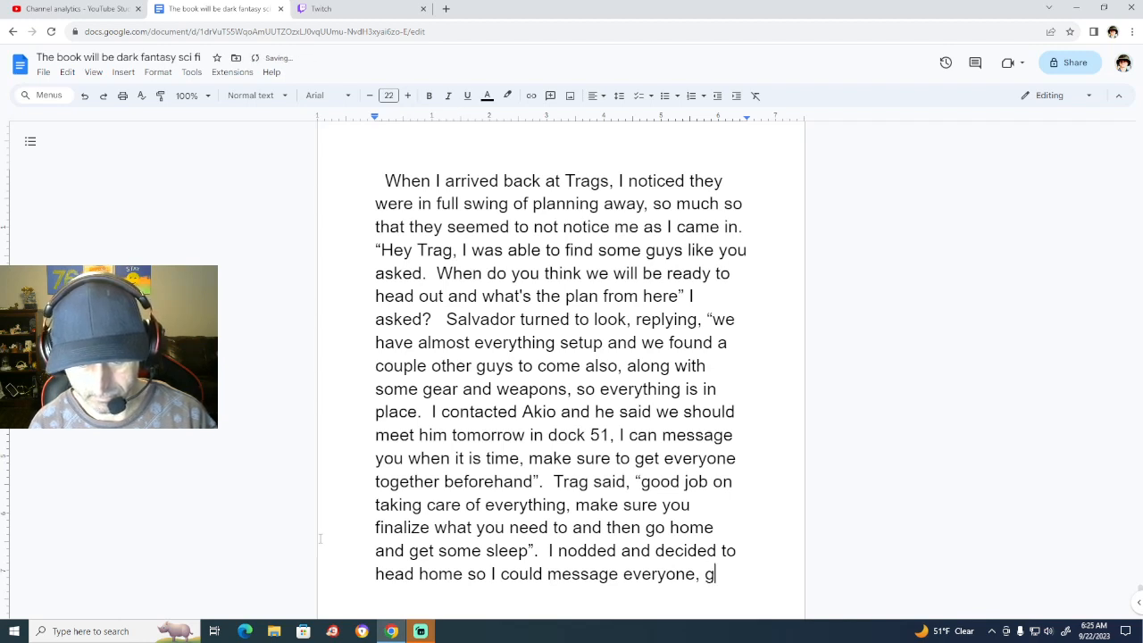
{"action": "type", "text": "et some sle"}
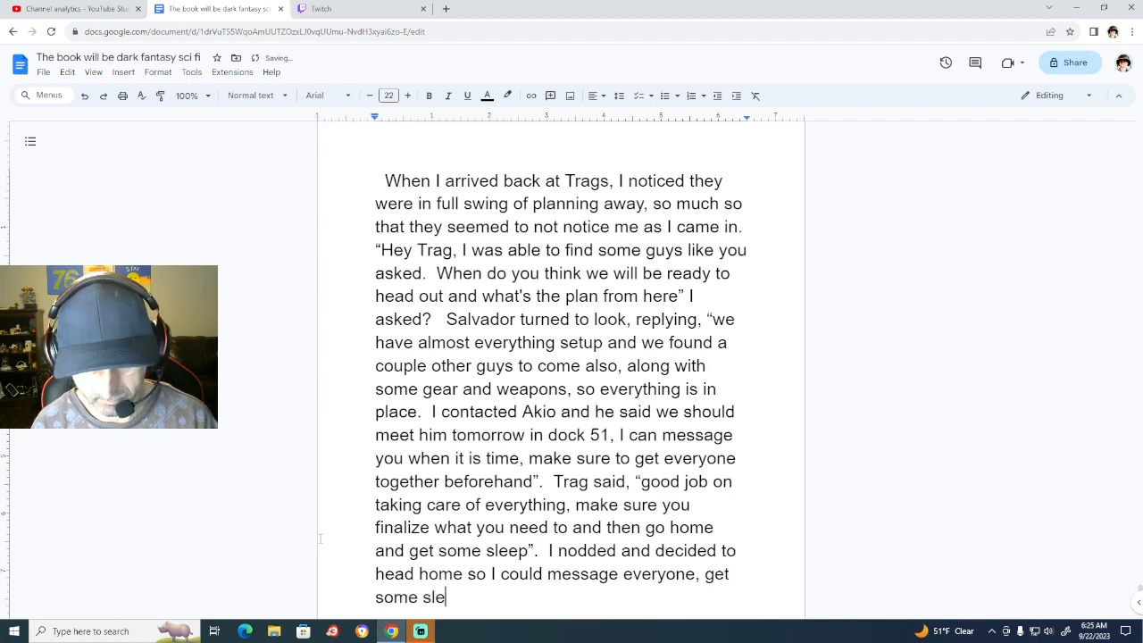
{"action": "key", "text": "BackSpace"}
{"action": "key", "text": "BackSpace"}
{"action": "key", "text": "BackSpace"}
{"action": "key", "text": "BackSpace"}
{"action": "key", "text": "BackSpace"}
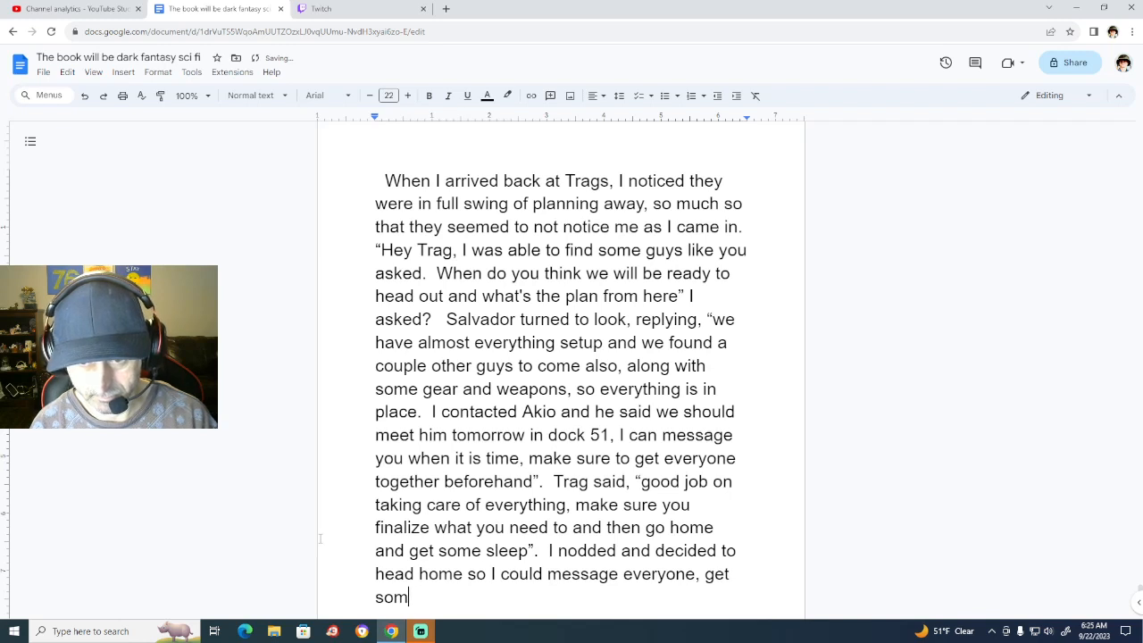
{"action": "key", "text": "BackSpace"}
{"action": "key", "text": "BackSpace"}
{"action": "key", "text": "BackSpace"}
{"action": "key", "text": "BackSpace"}
{"action": "key", "text": "BackSpace"}
{"action": "key", "text": "BackSpace"}
{"action": "key", "text": "BackSpace"}
{"action": "key", "text": "BackSpace"}
Add "so we could all get some sleep and be ready to meet" after "message everyone,".
{"action": "type", "text": "s"}
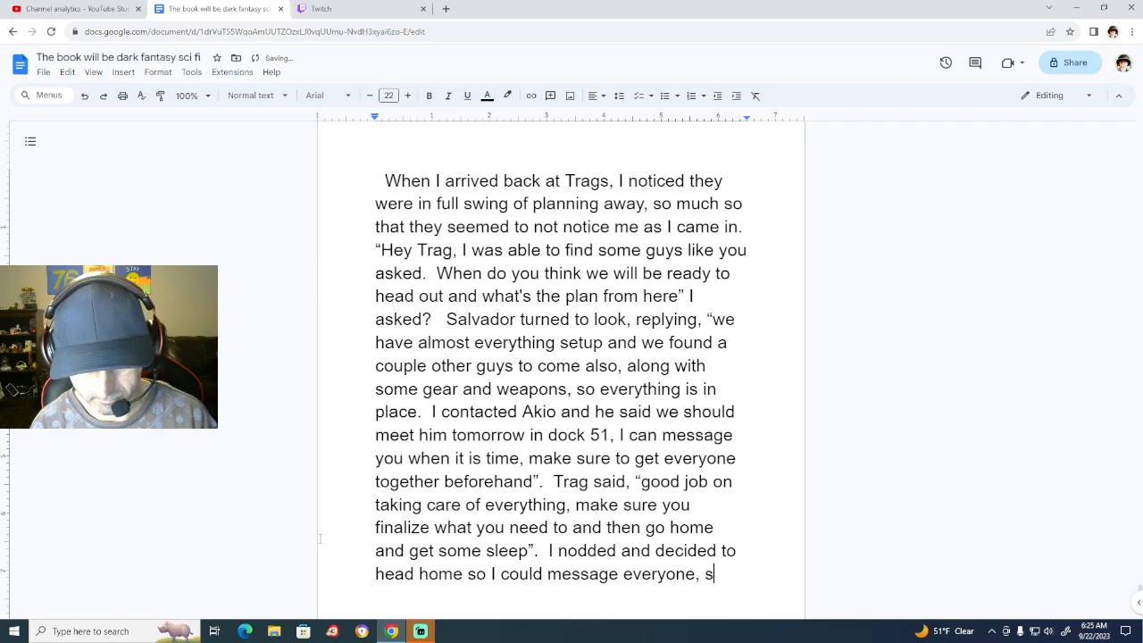
{"action": "type", "text": "o we could"}
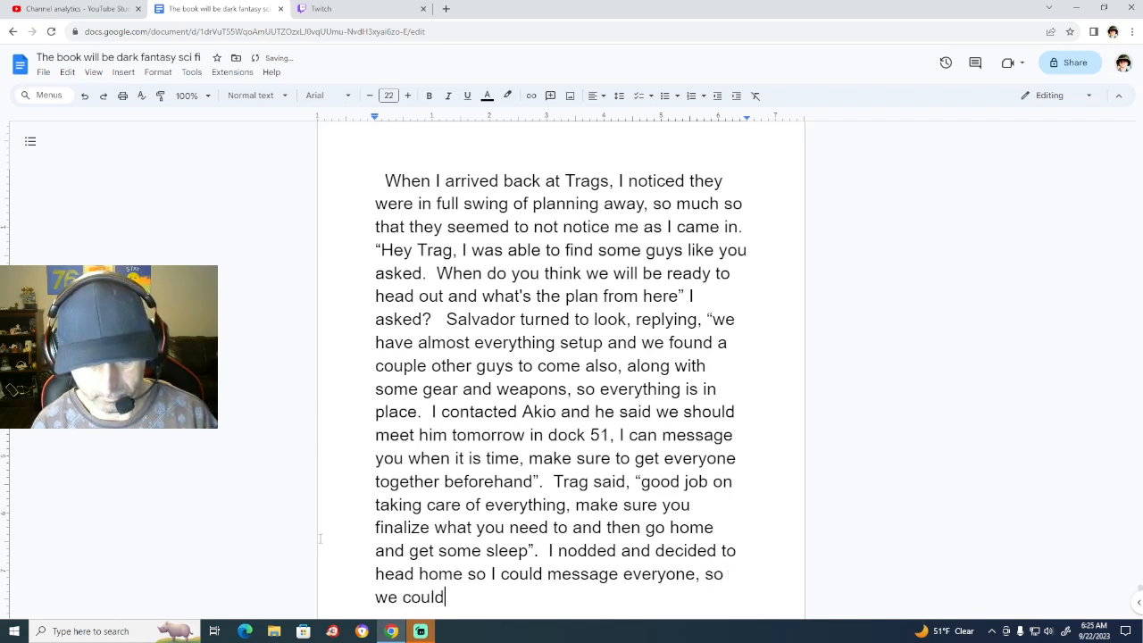
{"action": "type", "text": " all get som"}
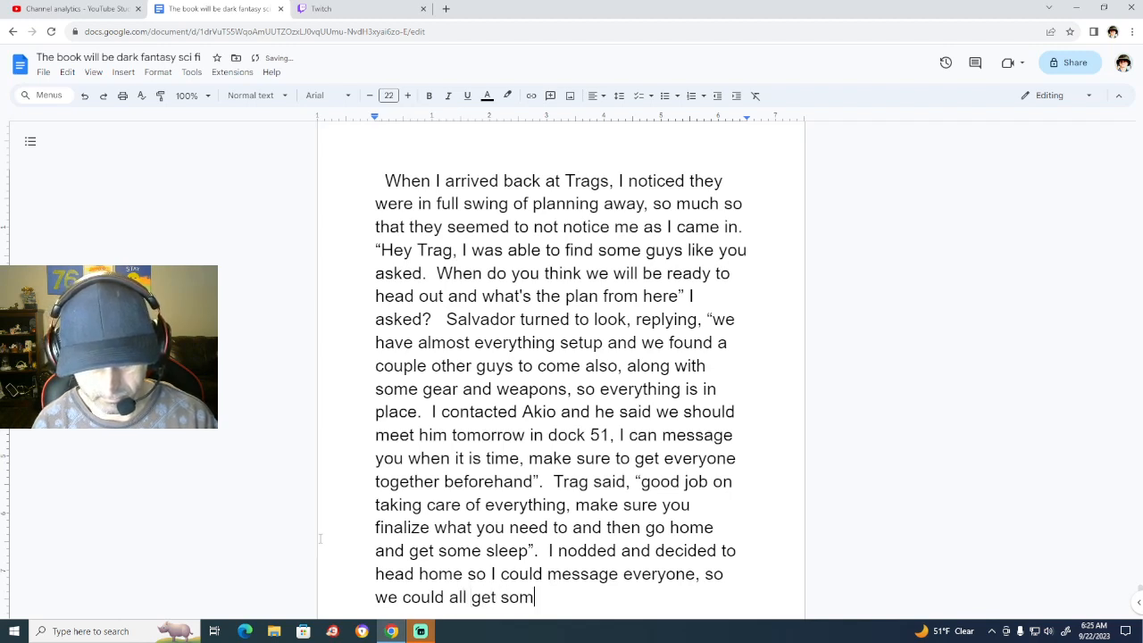
{"action": "type", "text": "e sleep and bee"}
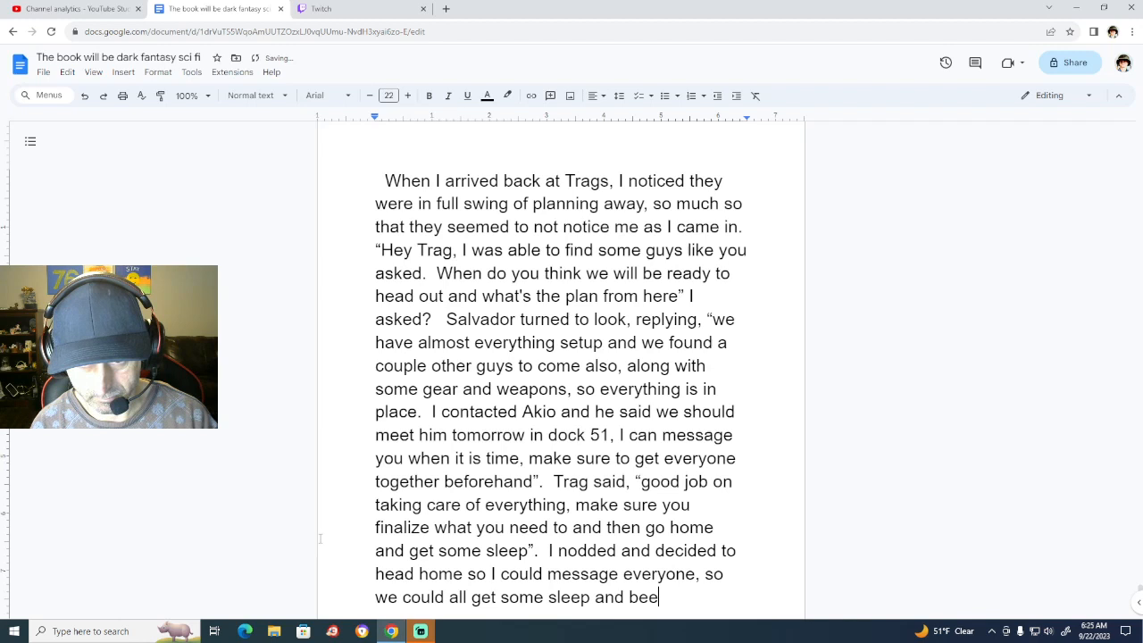
{"action": "key", "text": "BackSpace"}
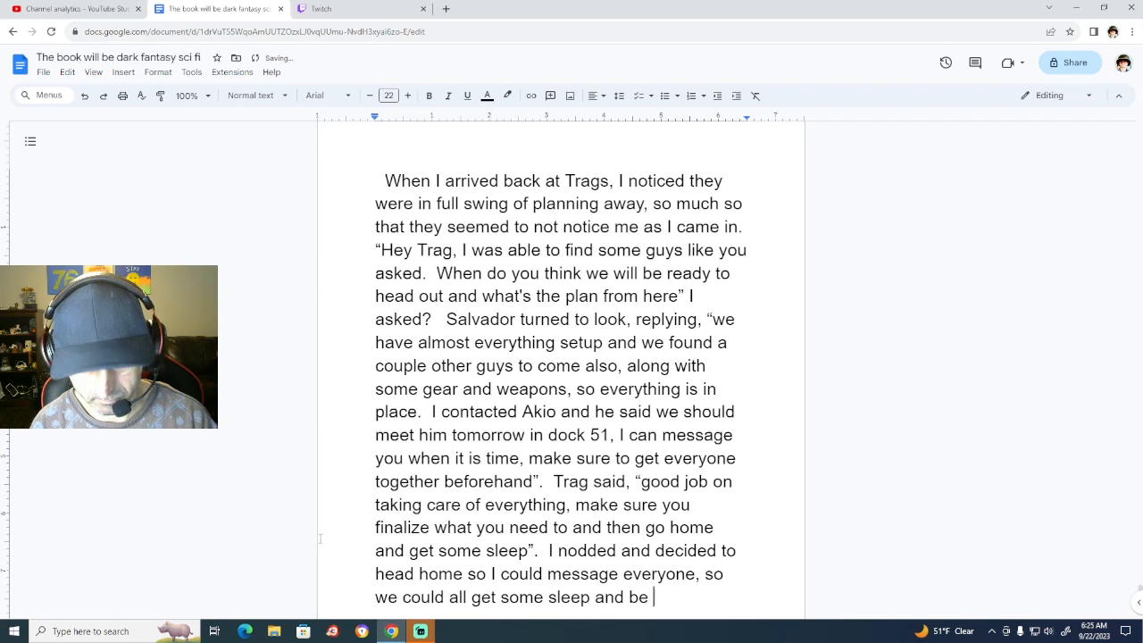
{"action": "type", "text": "ready to"}
{"action": "type", "text": " meet "}
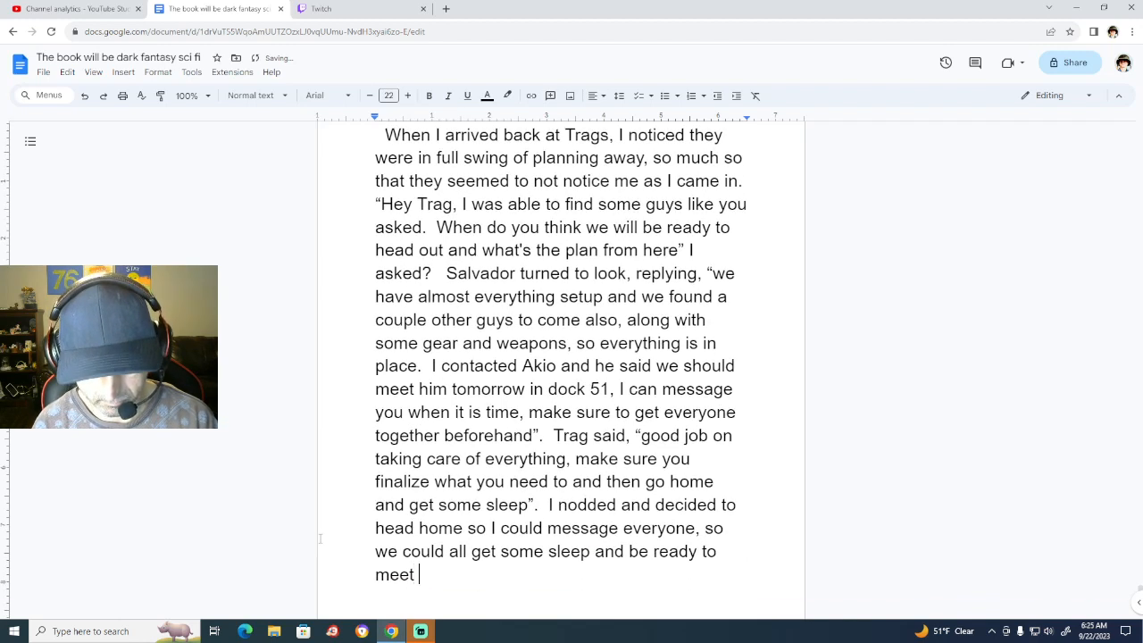
Continue the sentence after "ready to meet" with "up in the tomorrow,".
{"action": "type", "text": "up in the mor"}
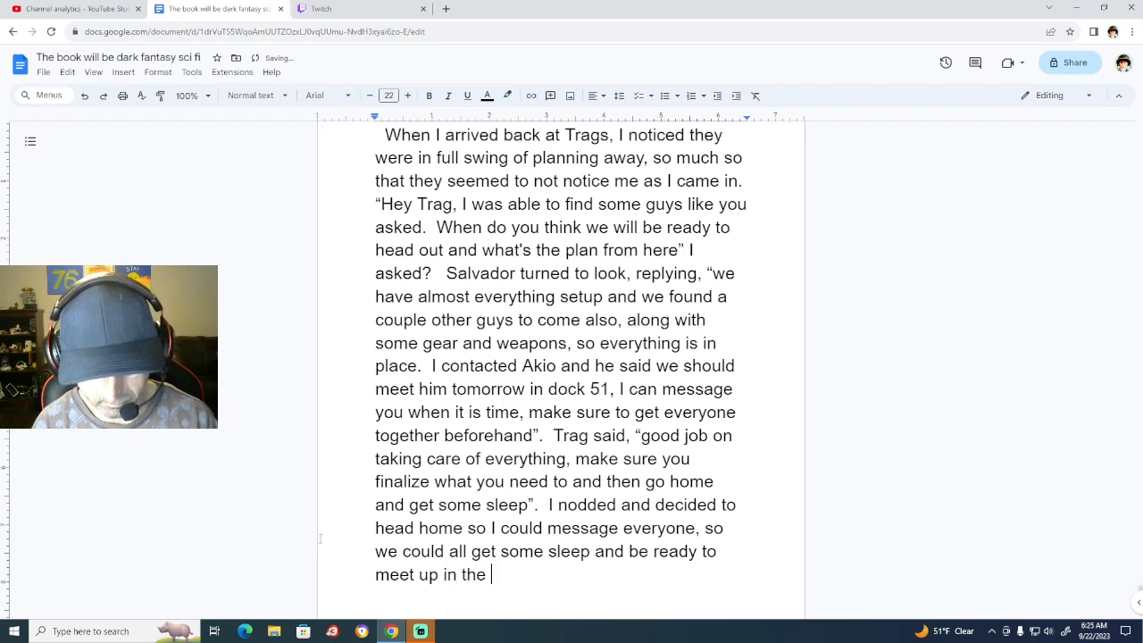
{"action": "key", "text": "BackSpace"}
{"action": "key", "text": "BackSpace"}
{"action": "key", "text": "BackSpace"}
{"action": "key", "text": "BackSpace"}
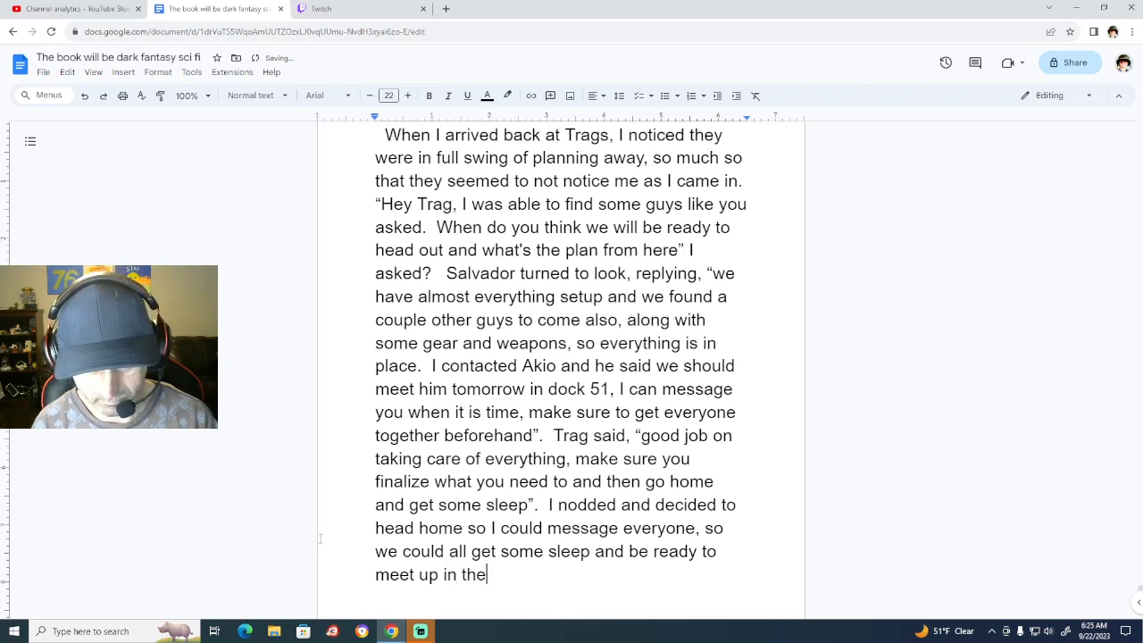
{"action": "type", "text": "tomorrow"}
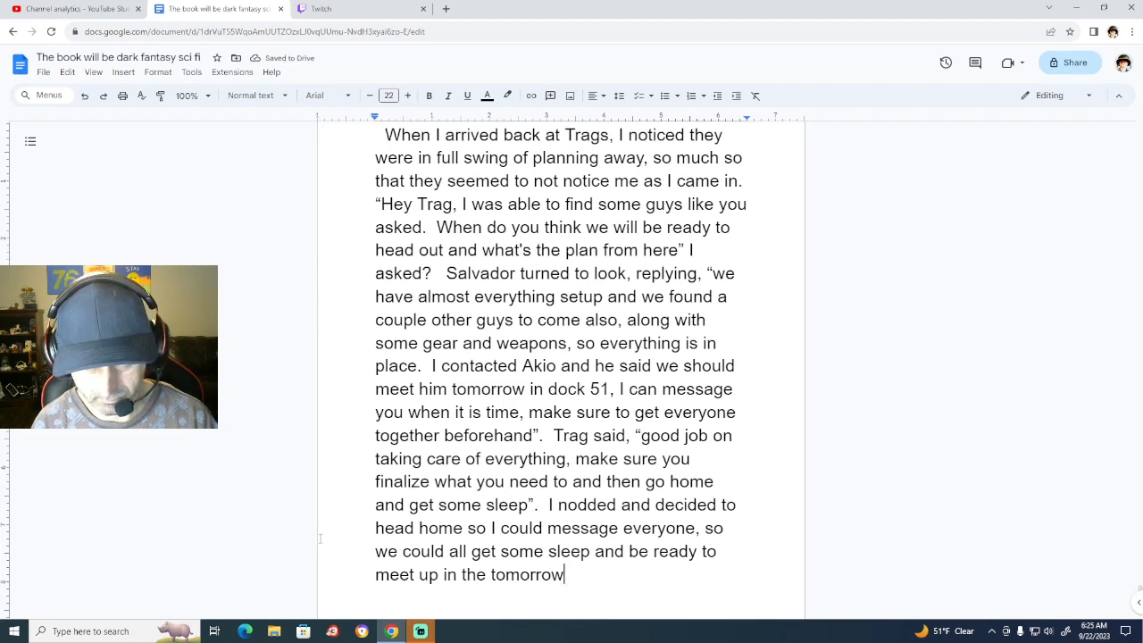
{"action": "type", "text": ", "}
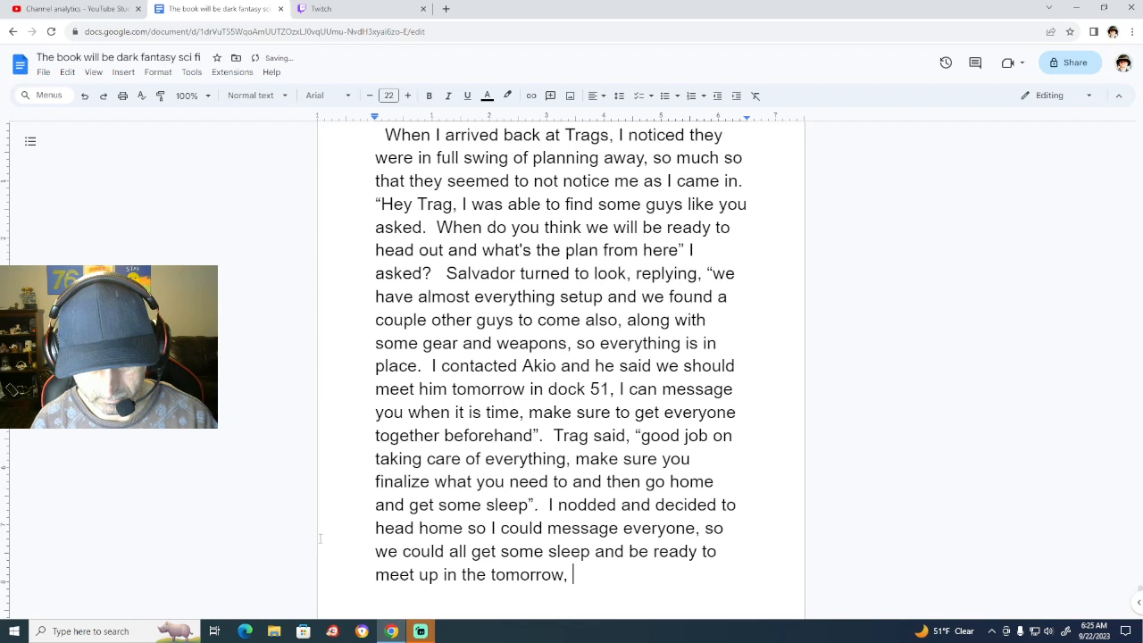
Add "so we would be ready when I received the message" after "tomorrow,", spelling "received" correctly.
{"action": "type", "text": "so we wou"}
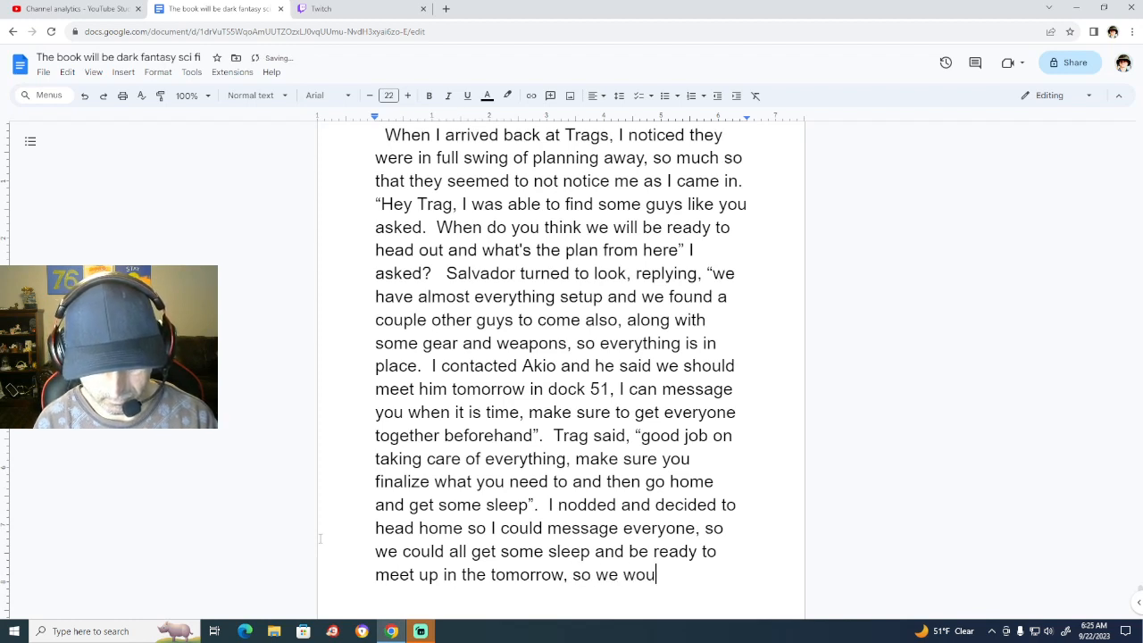
{"action": "type", "text": "ld be ready"}
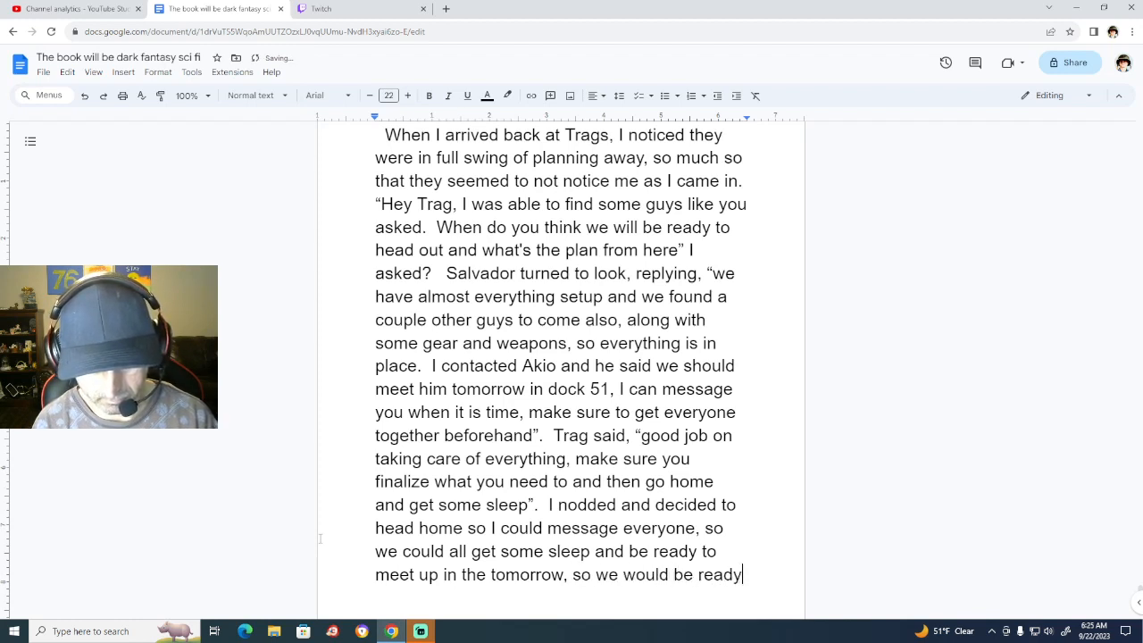
{"action": "type", "text": " when I"}
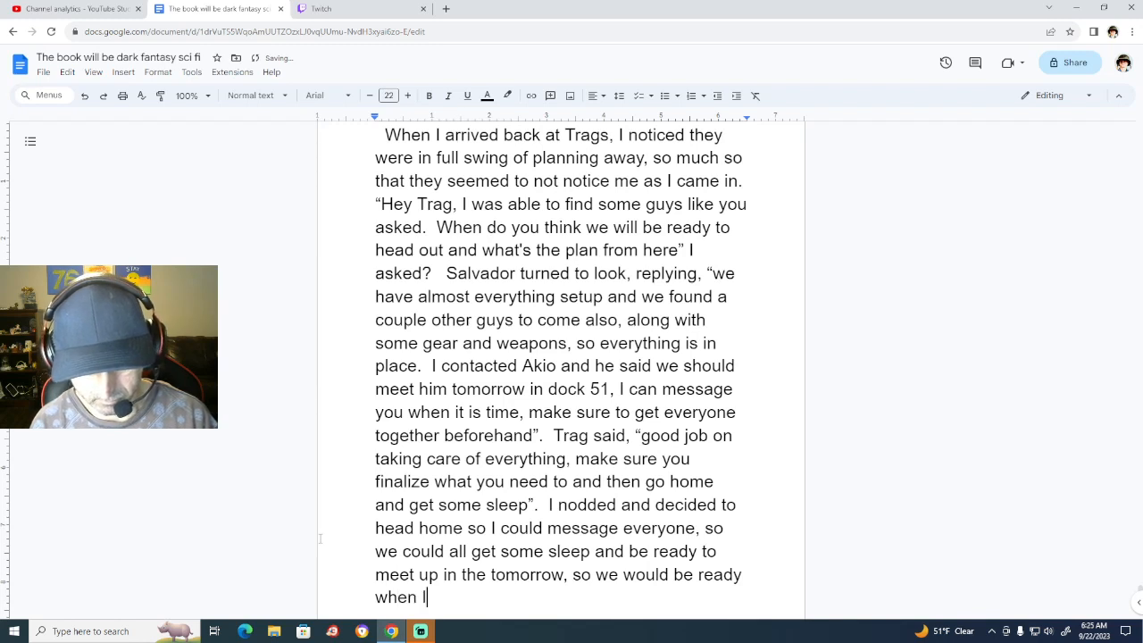
{"action": "type", "text": " recieve"}
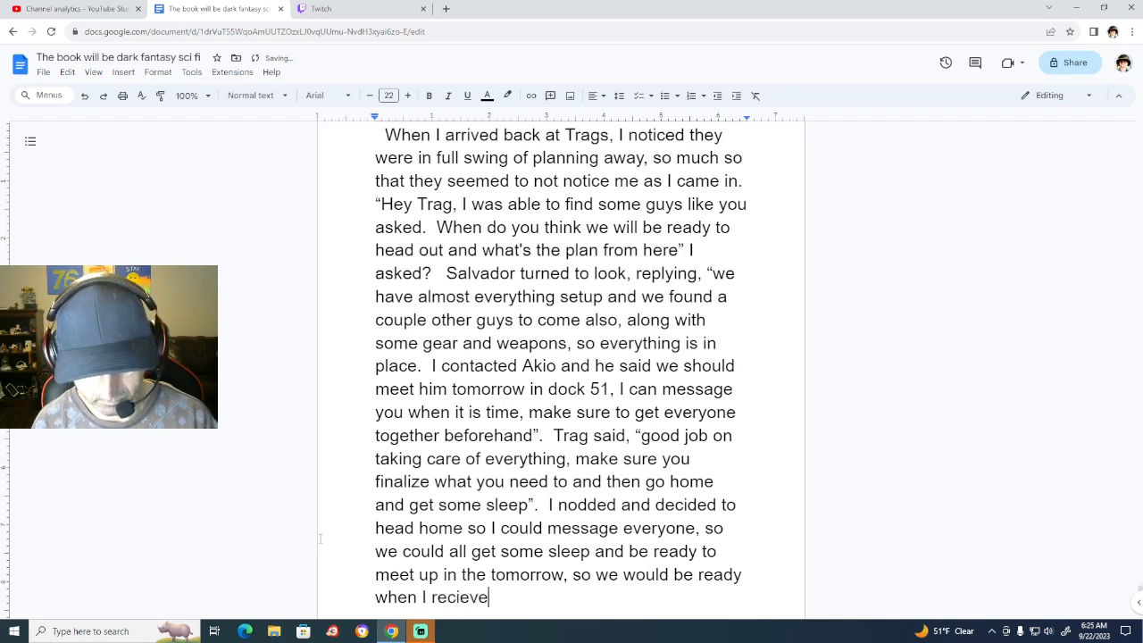
{"action": "key", "text": "BackSpace"}
{"action": "key", "text": "BackSpace"}
{"action": "key", "text": "BackSpace"}
{"action": "key", "text": "BackSpace"}
{"action": "type", "text": "eived the messa"}
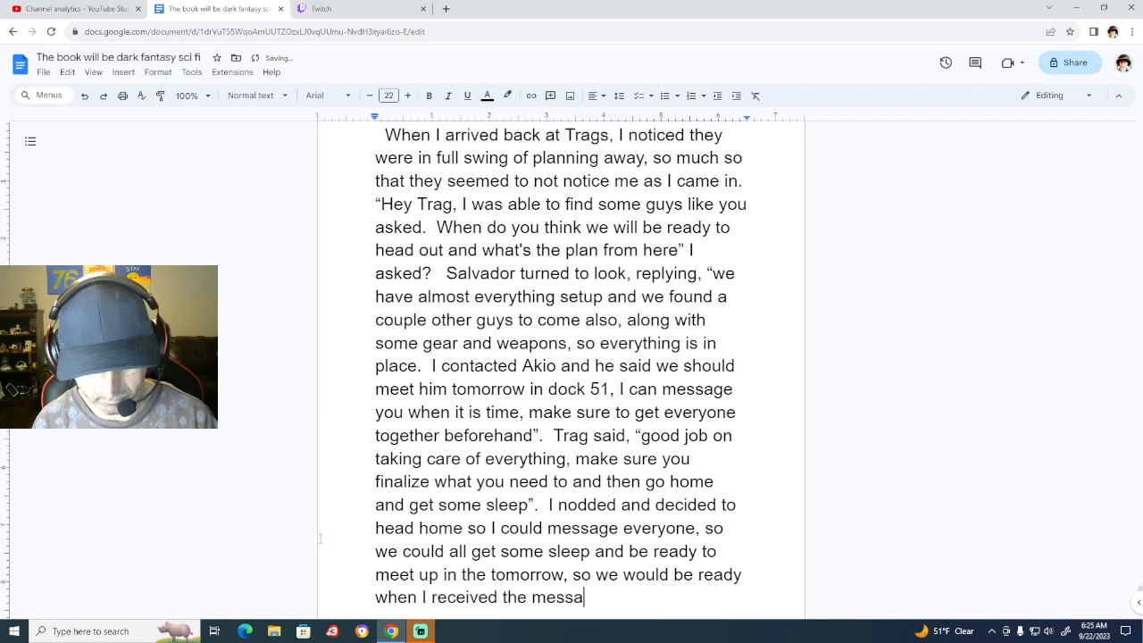
End the sentence with "from Salvador and Trag." and delete "in the" before "tomorrow" in "meet up in the tomorrow".
{"action": "type", "text": "ge from S"}
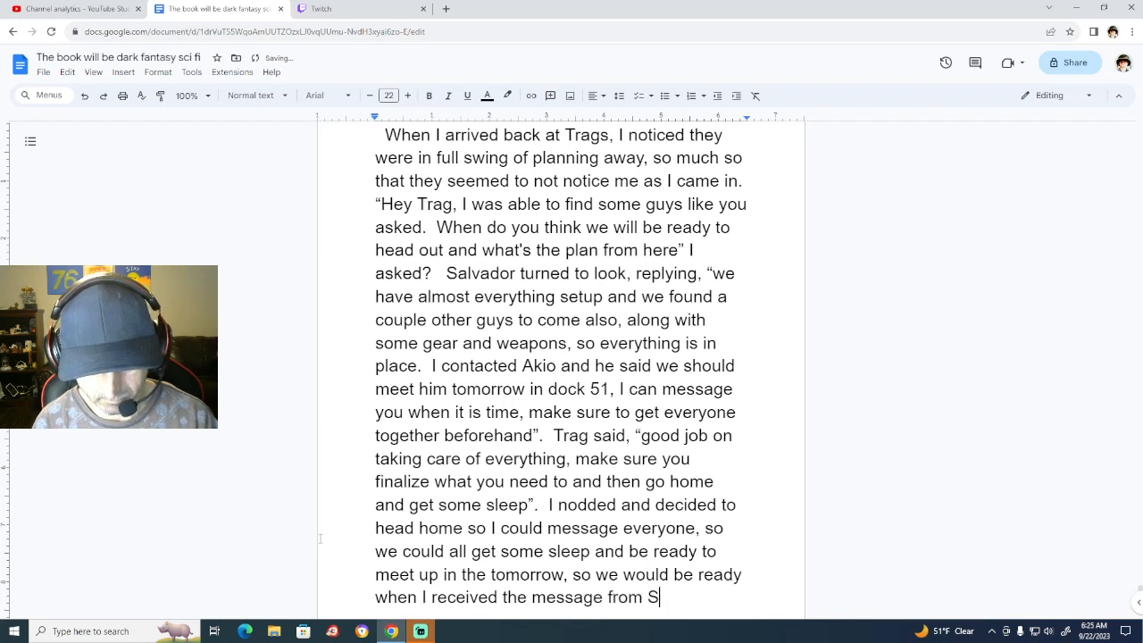
{"action": "type", "text": "alvador"}
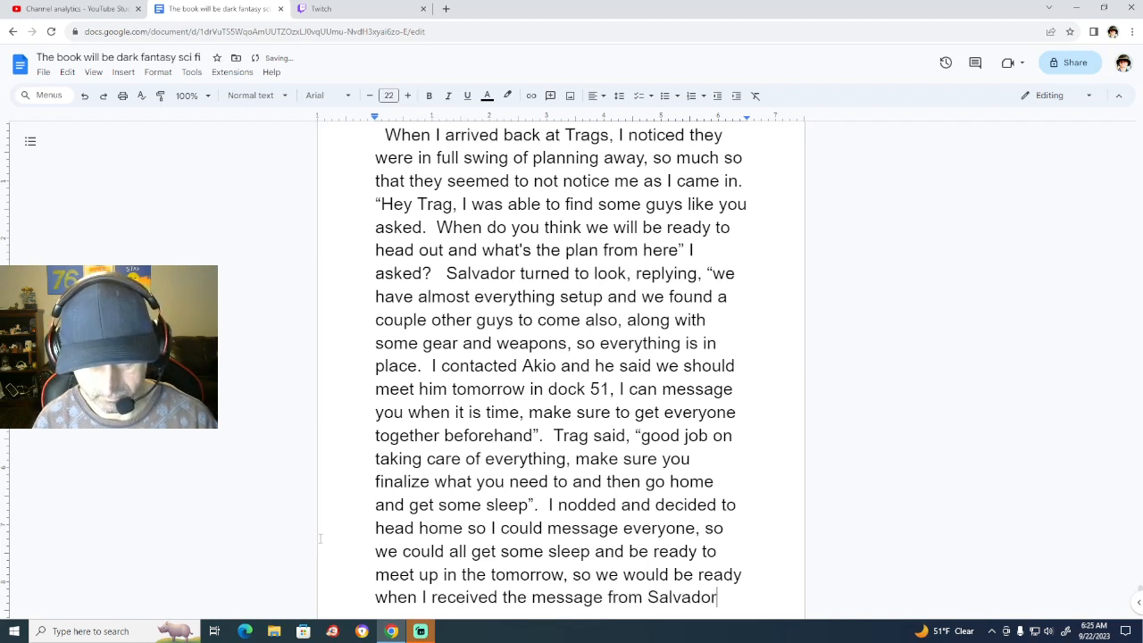
{"action": "type", "text": " a"}
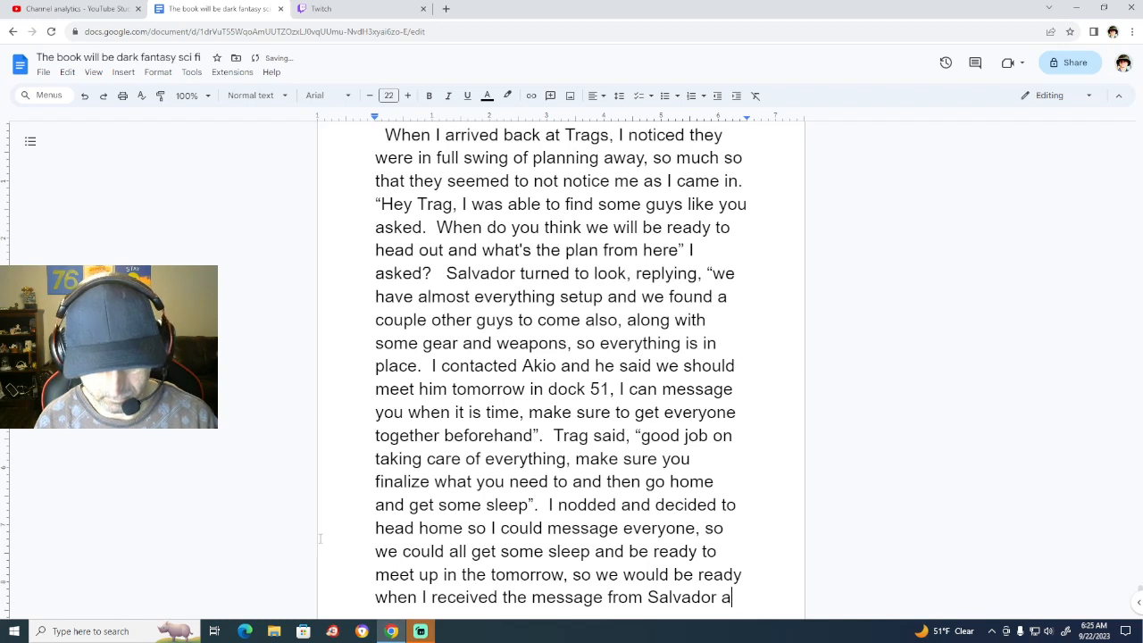
{"action": "type", "text": "nd Trag"}
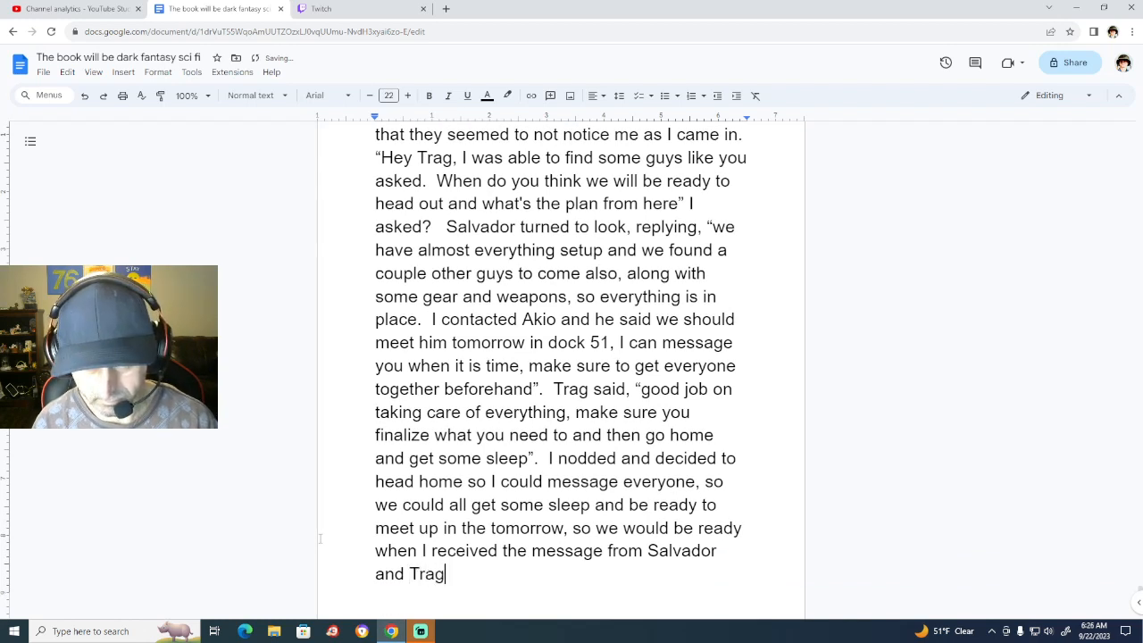
{"action": "type", "text": "."}
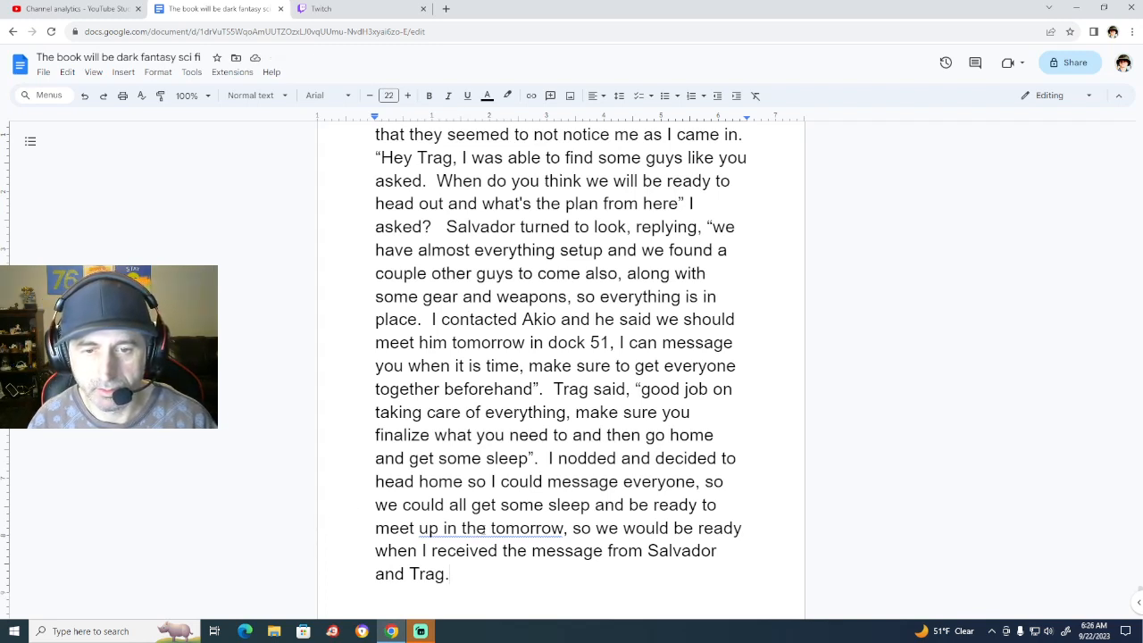
{"action": "left_click_drag", "start_coordinate": [485, 529], "coordinate": [444, 529]}
{"action": "key", "text": "BackSpace"}
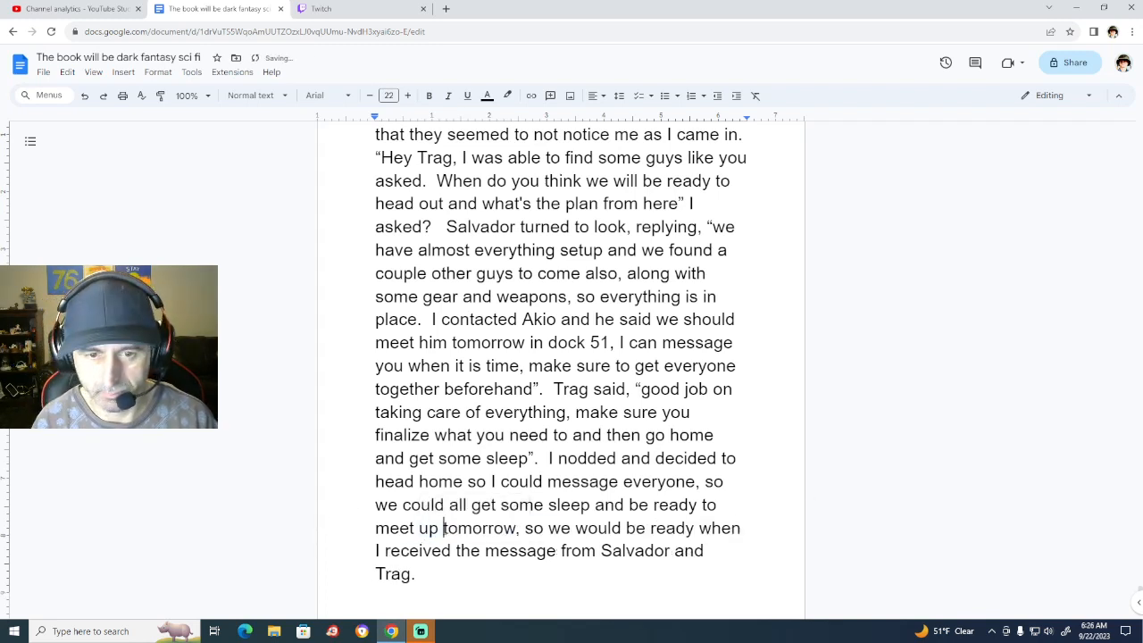
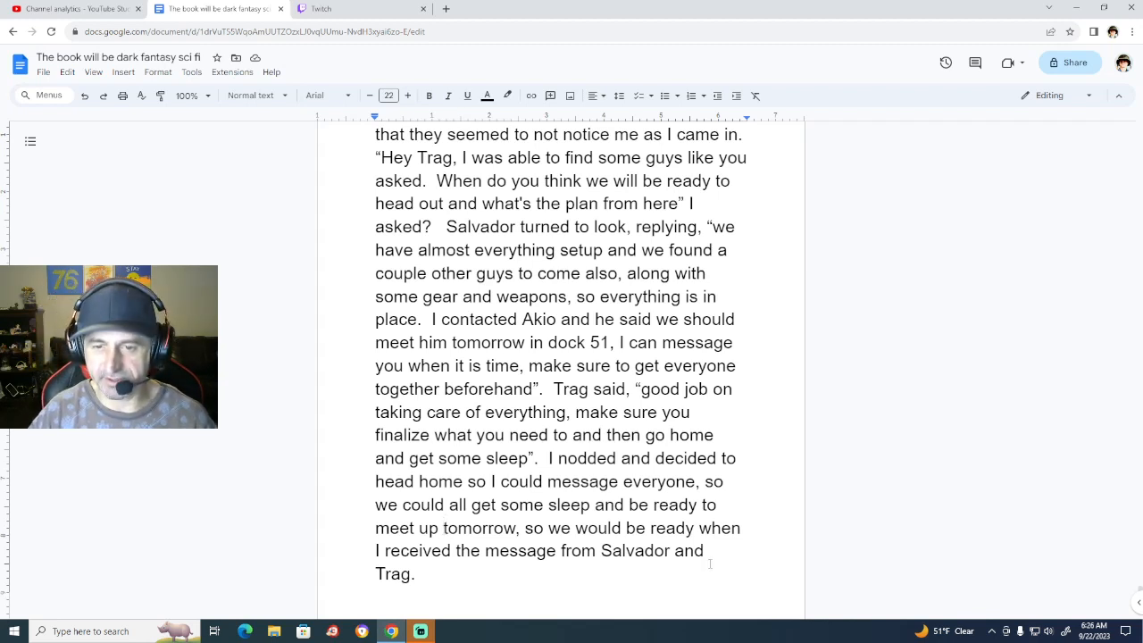
Replace ", so" after "meet up tomorrow" with a period and begin a new sentence with a capitalized "We".
{"action": "left_click_drag", "start_coordinate": [545, 528], "coordinate": [517, 529]}
{"action": "key", "text": "BackSpace"}
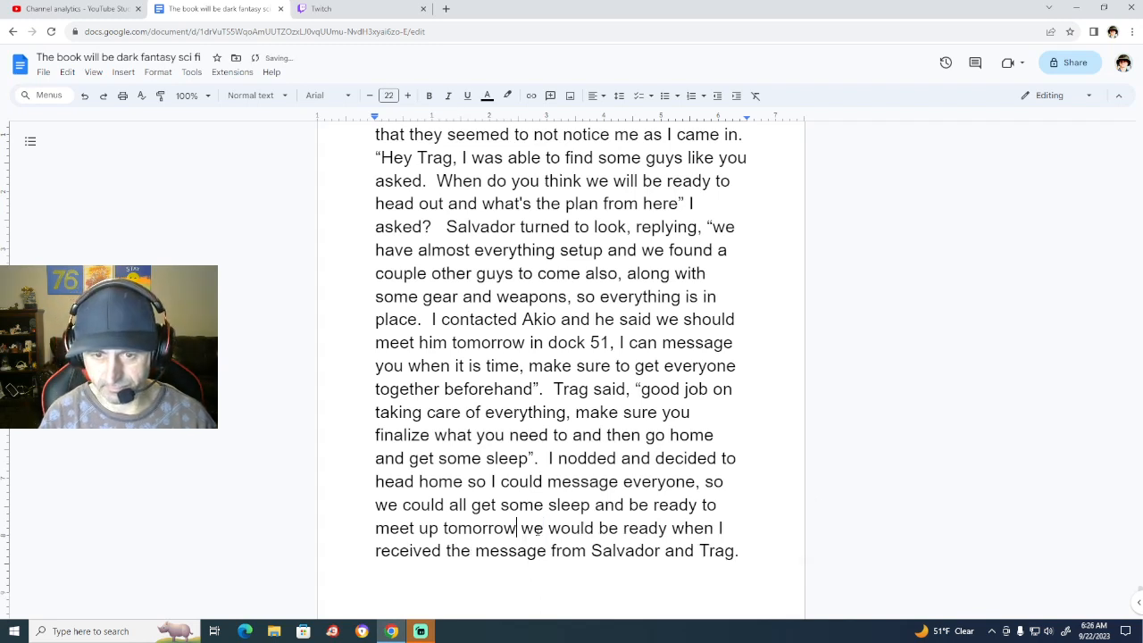
{"action": "type", "text": "."}
{"action": "key", "text": "Right"}
{"action": "key", "text": "Right"}
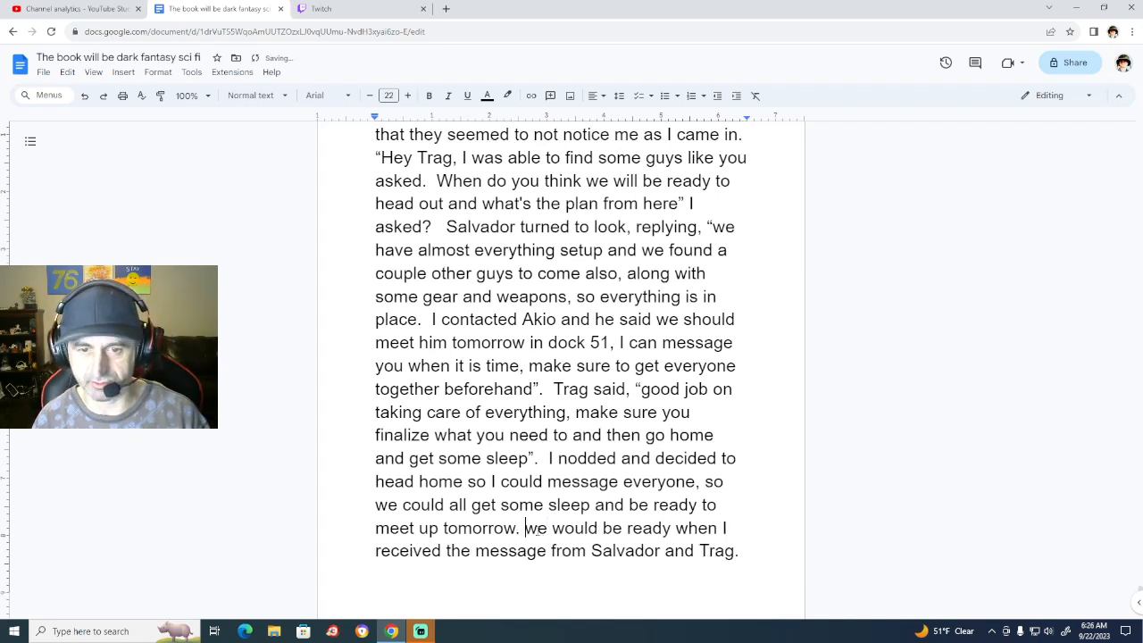
{"action": "key", "text": "BackSpace"}
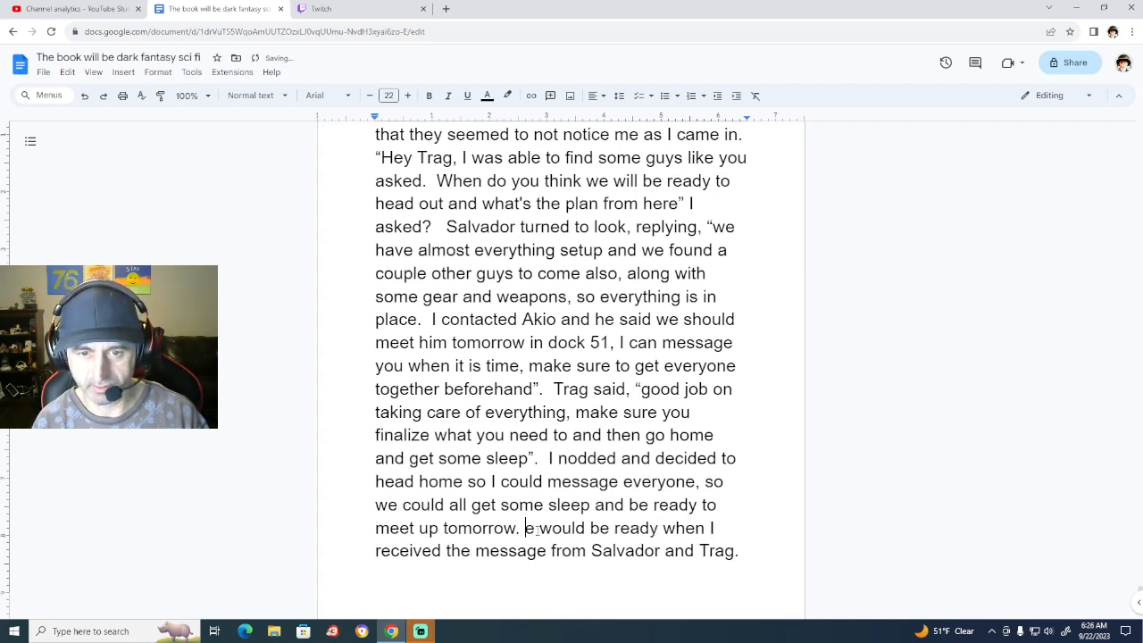
{"action": "type", "text": "W"}
{"action": "key", "text": "Left"}
{"action": "key", "text": "Left"}
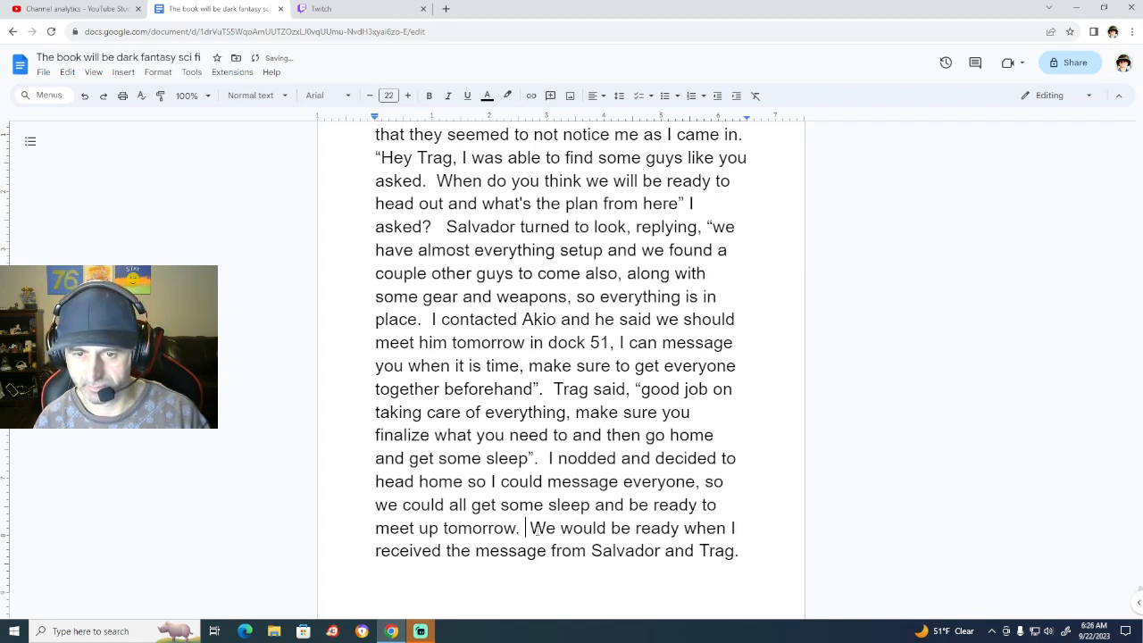
Insert "get together early and" after "We" in the new sentence.
{"action": "key", "text": "Right"}
{"action": "key", "text": "Right"}
{"action": "key", "text": "Right"}
{"action": "key", "text": "Right"}
{"action": "key", "text": "Right"}
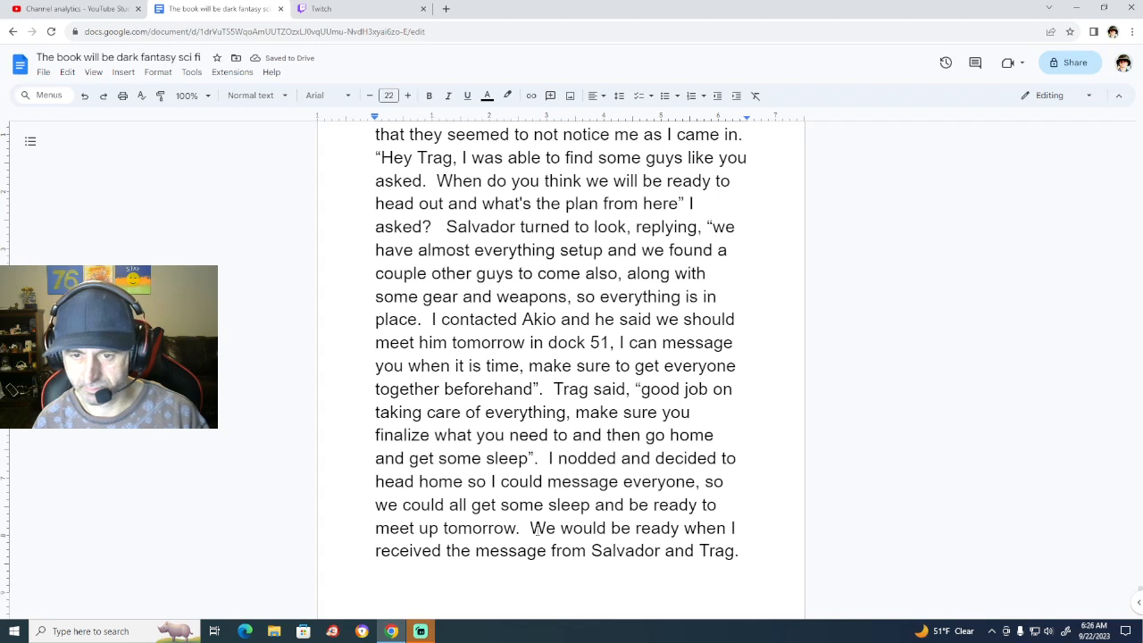
{"action": "key", "text": "Left"}
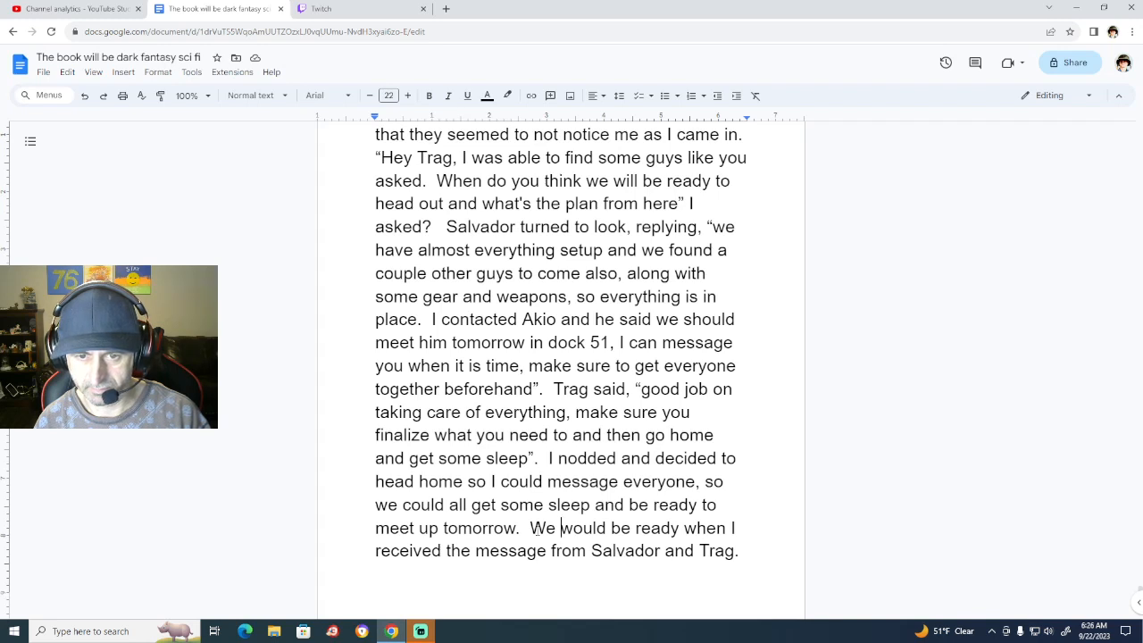
{"action": "type", "text": "get toget"}
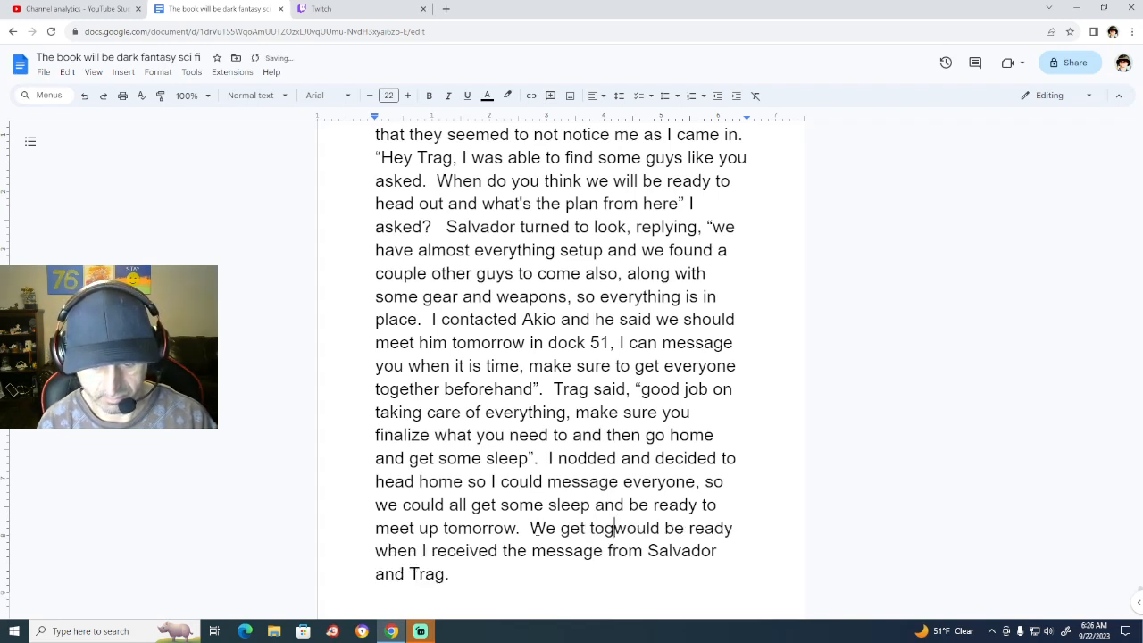
{"action": "type", "text": "her earl"}
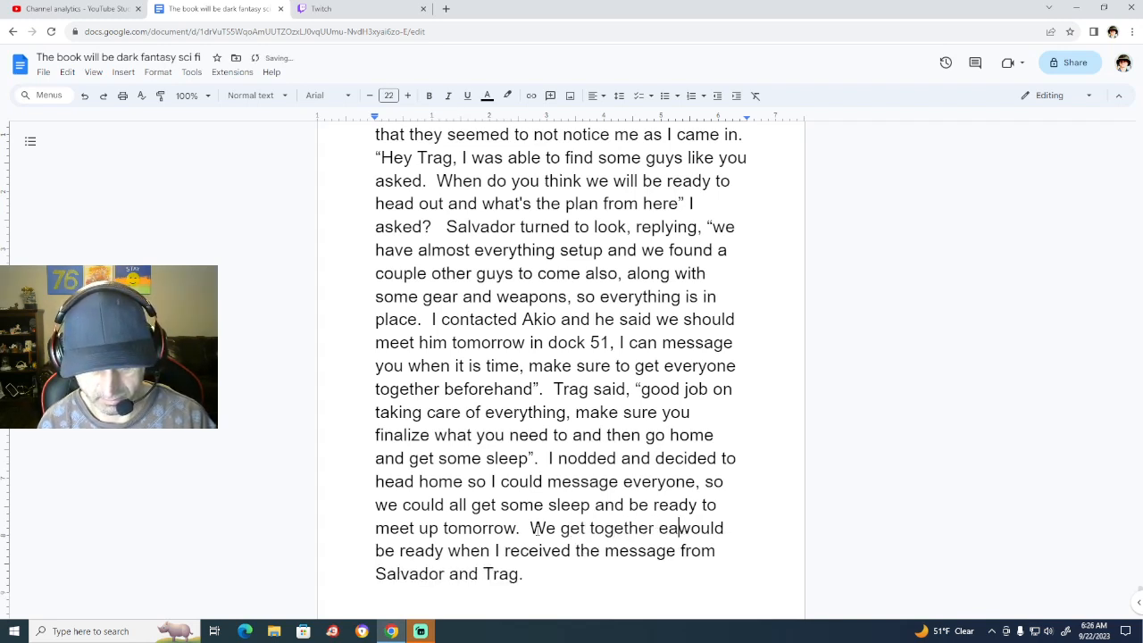
{"action": "type", "text": "y"}
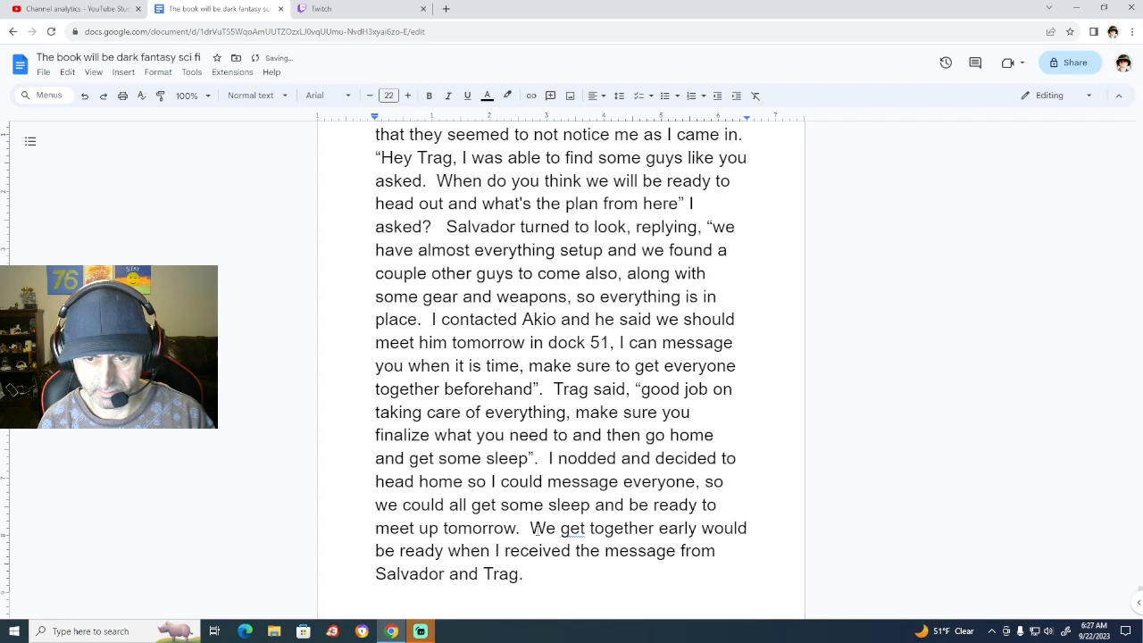
{"action": "type", "text": " and"}
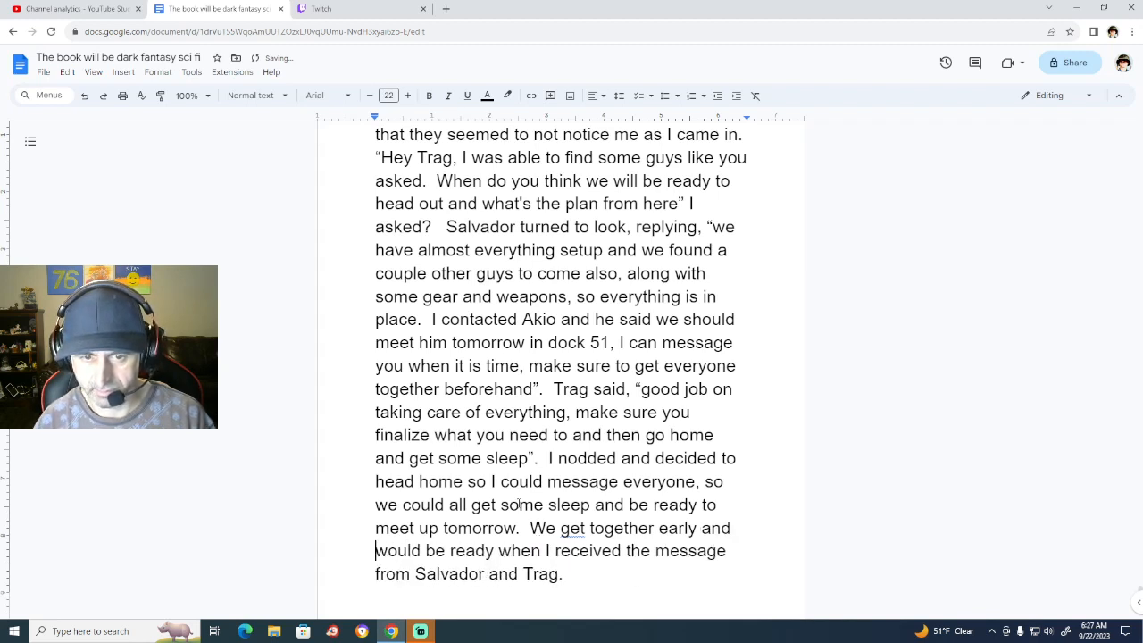
Move "would" from before "be ready" so the sentence begins "We would get together early and be ready".
{"action": "left_click_drag", "start_coordinate": [424, 551], "coordinate": [731, 528]}
{"action": "key", "text": "BackSpace"}
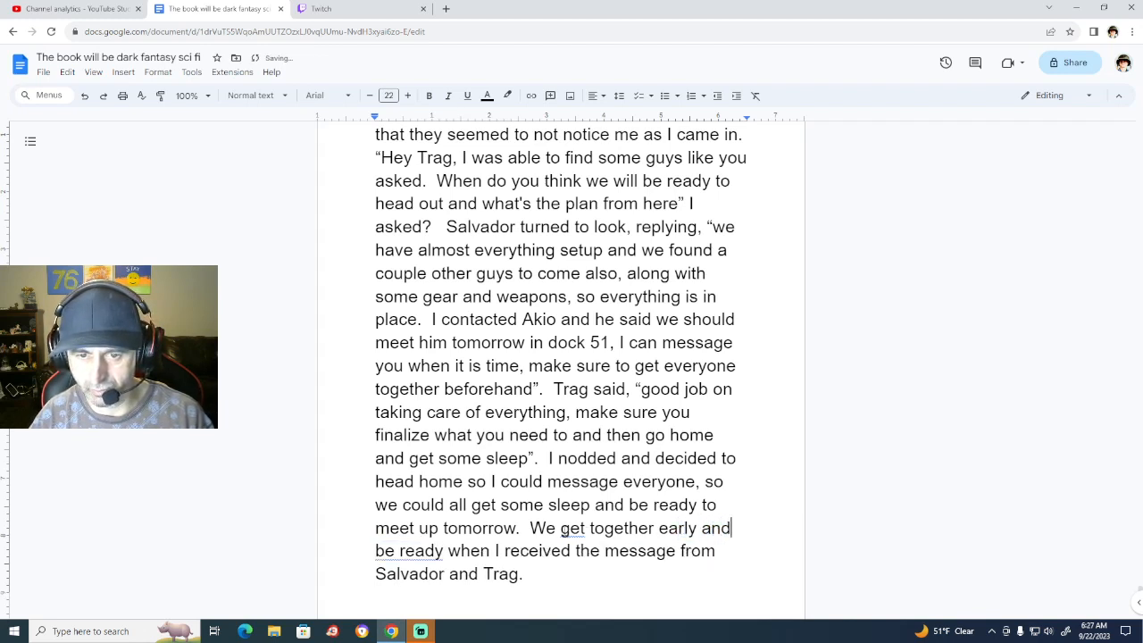
{"action": "left_click", "coordinate": [564, 531]}
{"action": "type", "text": "would"}
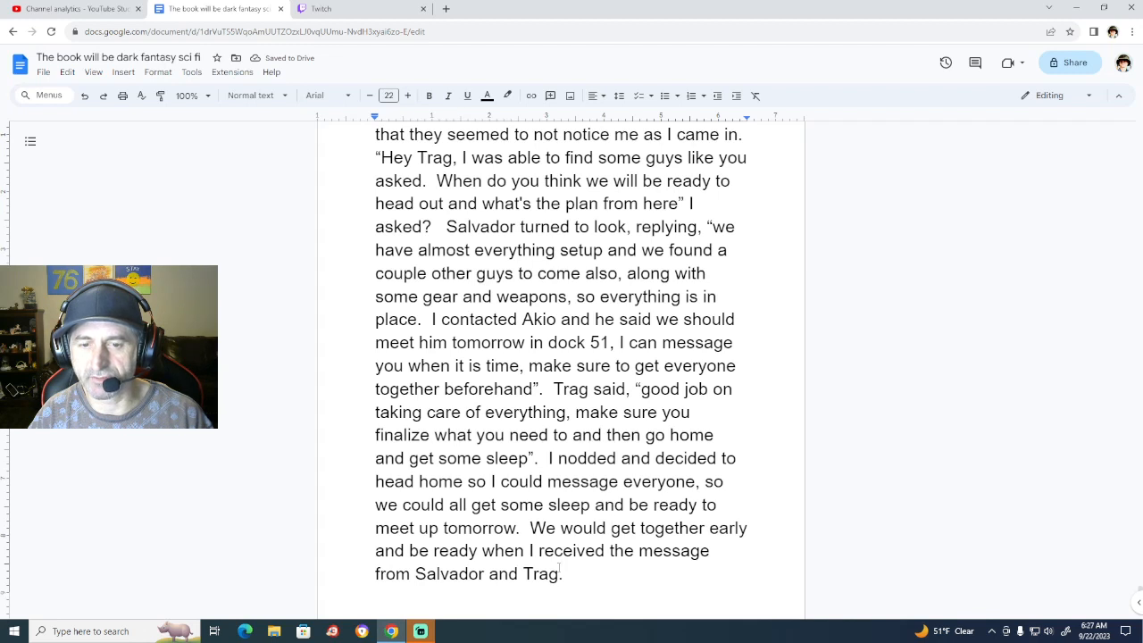
Extend the last sentence with "to head to dock 51" after "Salvador and Trag", before the period.
{"action": "left_click", "coordinate": [561, 573]}
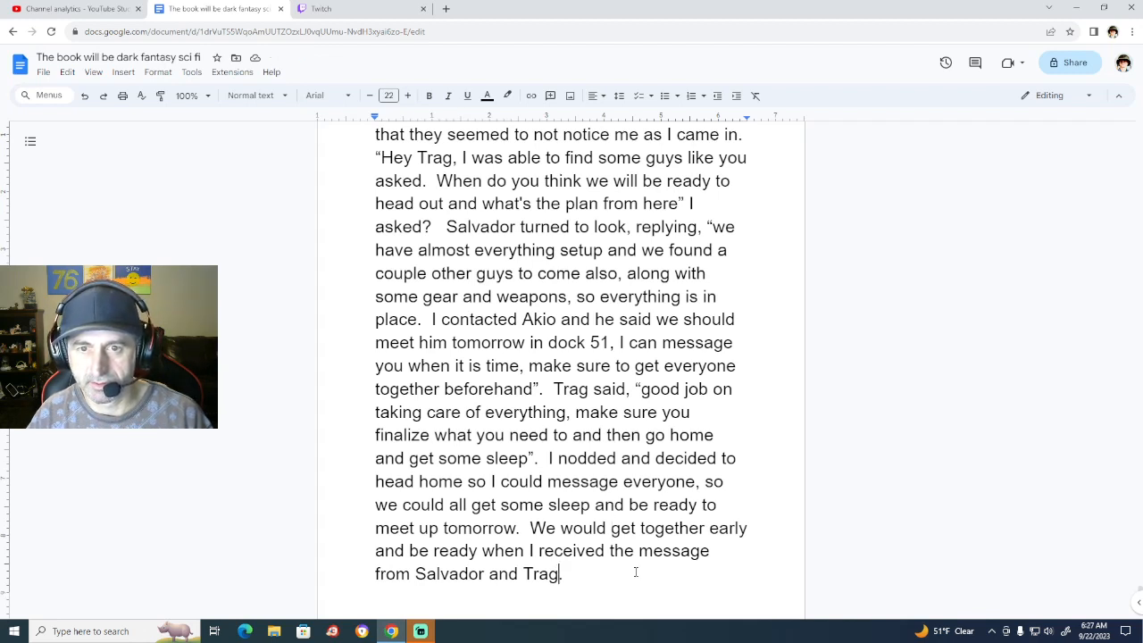
{"action": "type", "text": "to head to "}
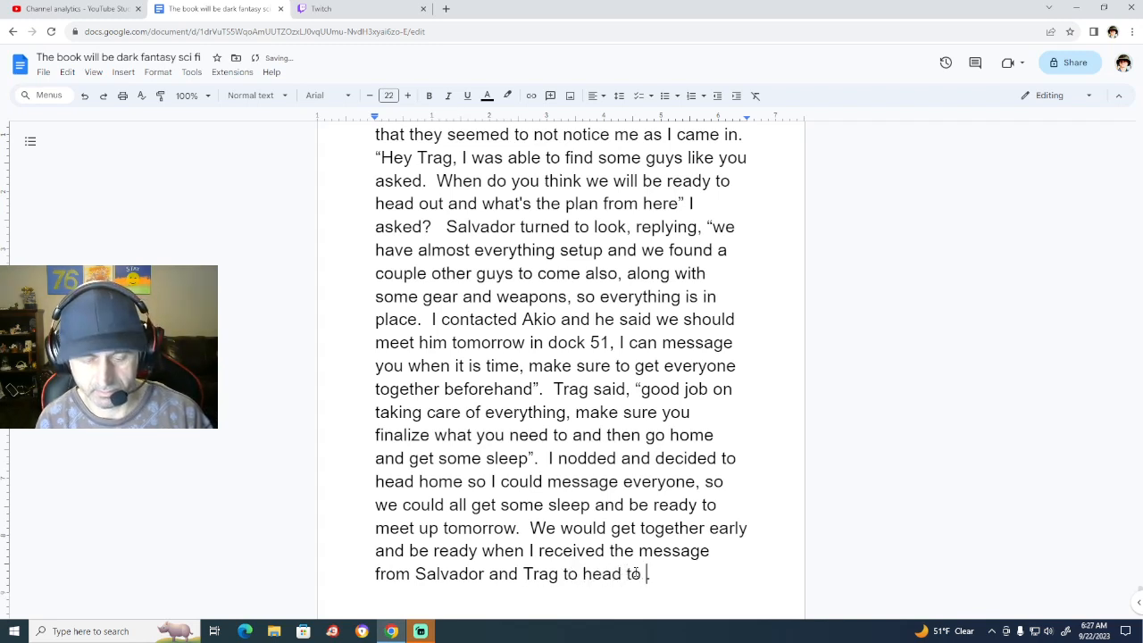
{"action": "type", "text": "dock "}
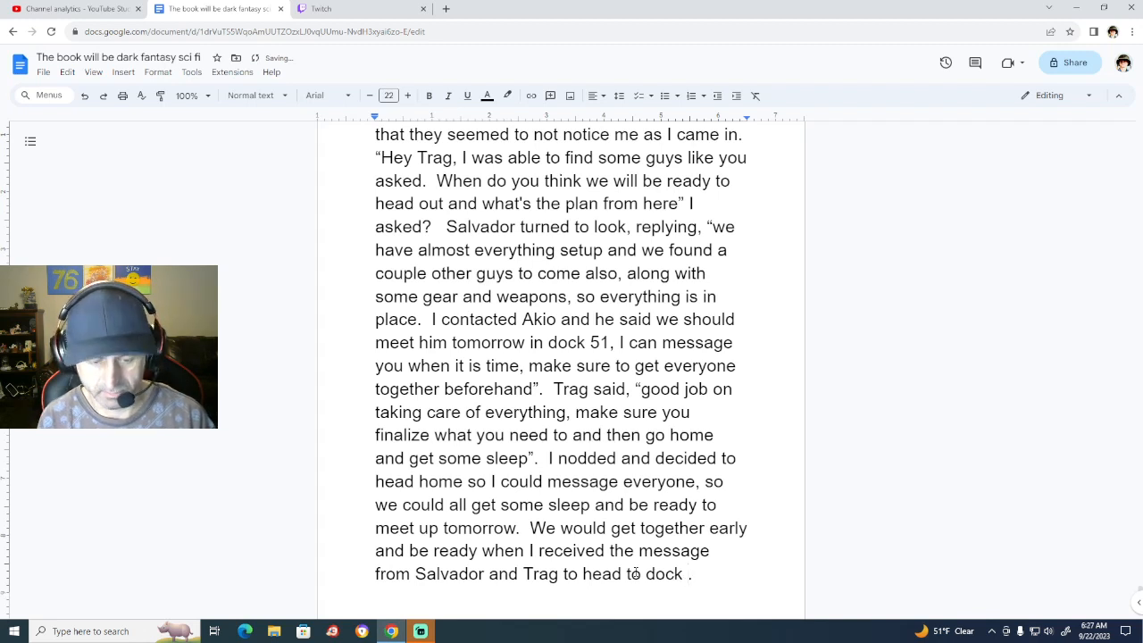
{"action": "type", "text": "51"}
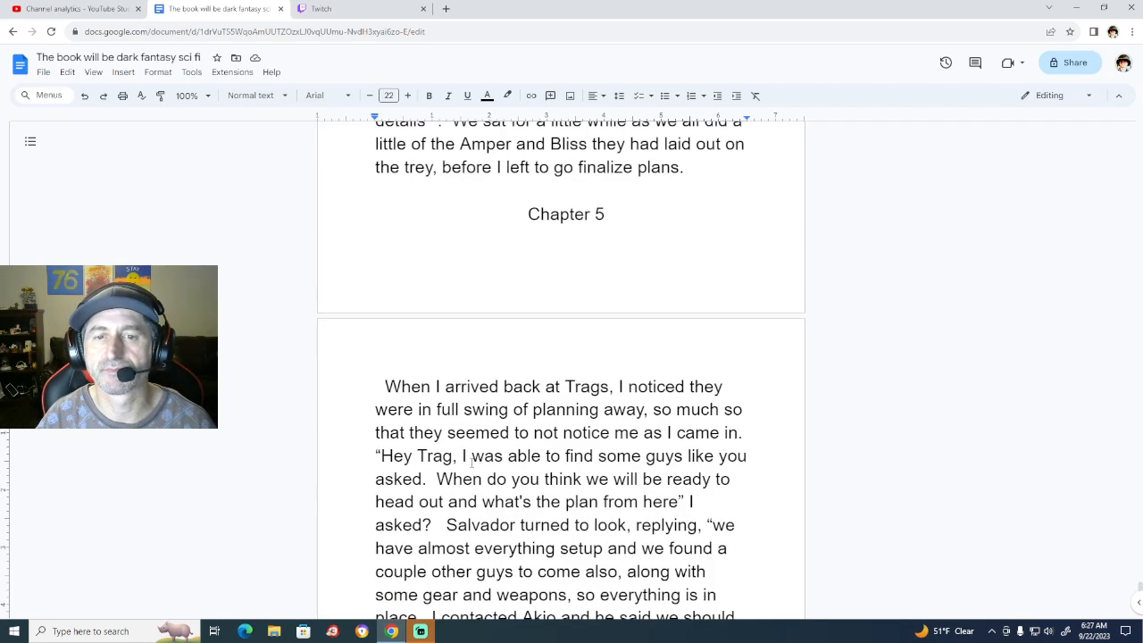
Start a new paragraph below the dock 51 sentence with "When I got back to my living quarters I messaged".
{"action": "scroll", "coordinate": [472, 462], "scroll_direction": "down", "scroll_amount": 5}
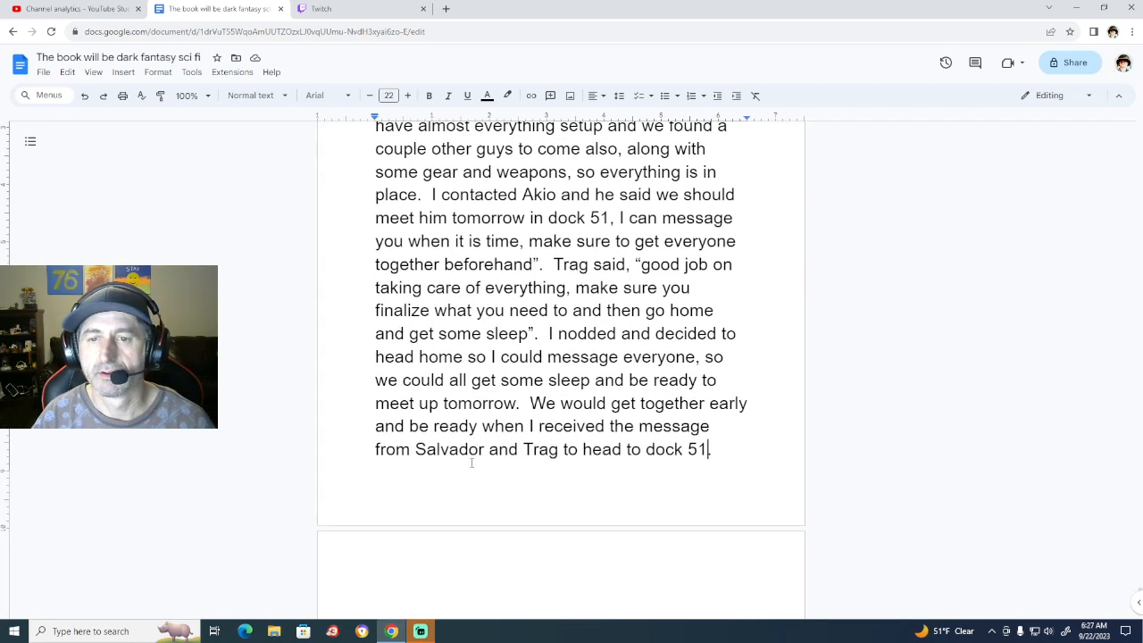
{"action": "scroll", "coordinate": [471, 462], "scroll_direction": "down", "scroll_amount": 3}
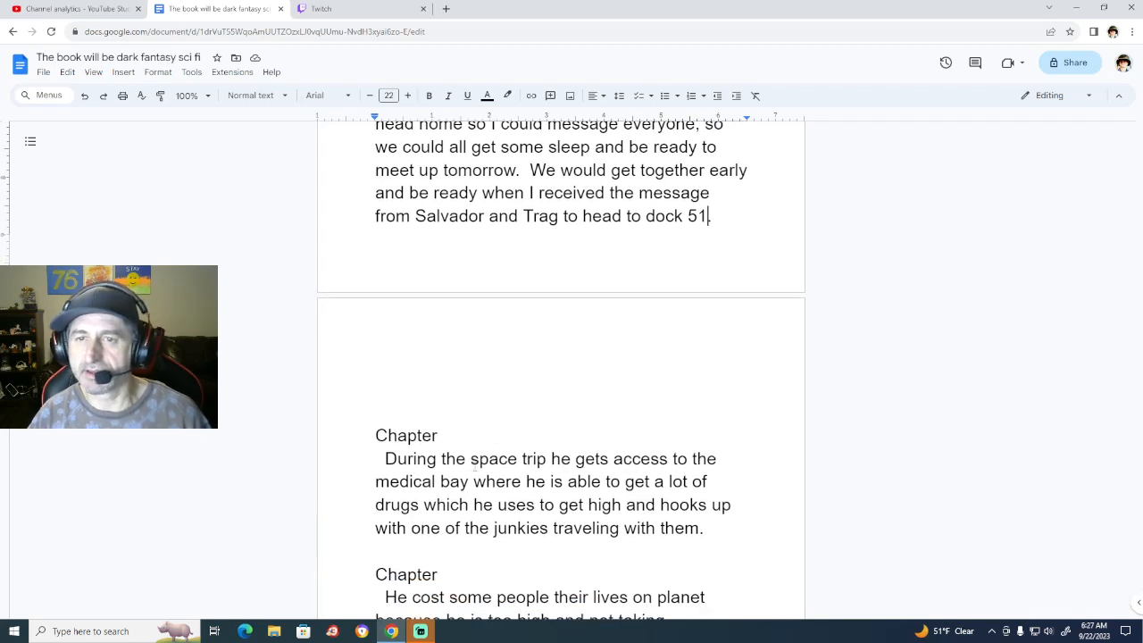
{"action": "scroll", "coordinate": [505, 480], "scroll_direction": "up", "scroll_amount": 1}
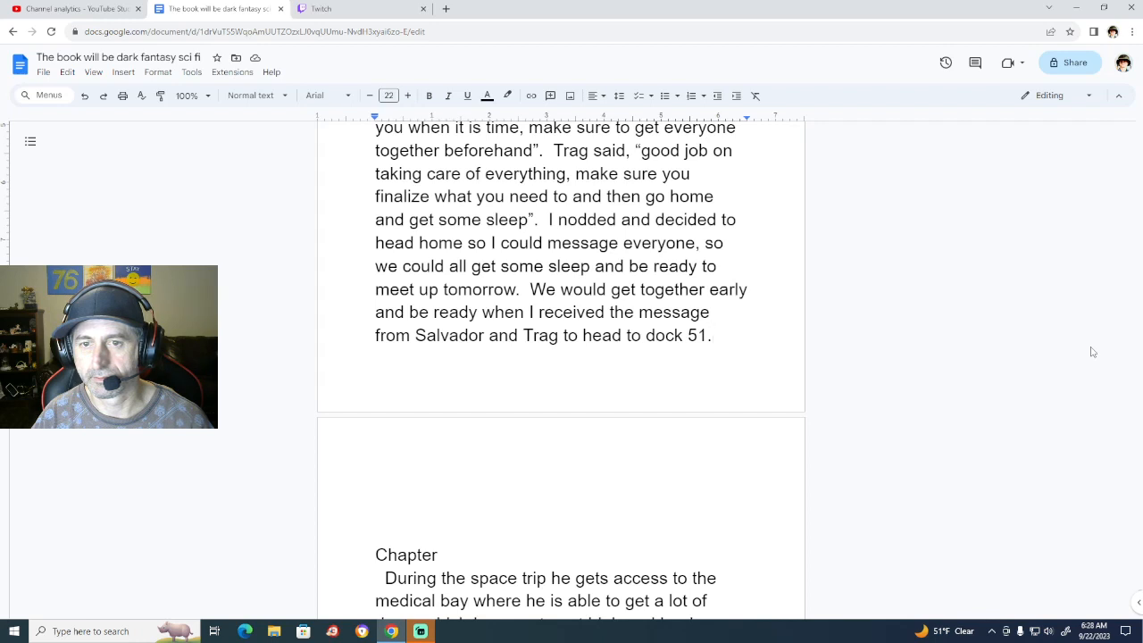
{"action": "key", "text": "Return"}
{"action": "type", "text": "Wh"}
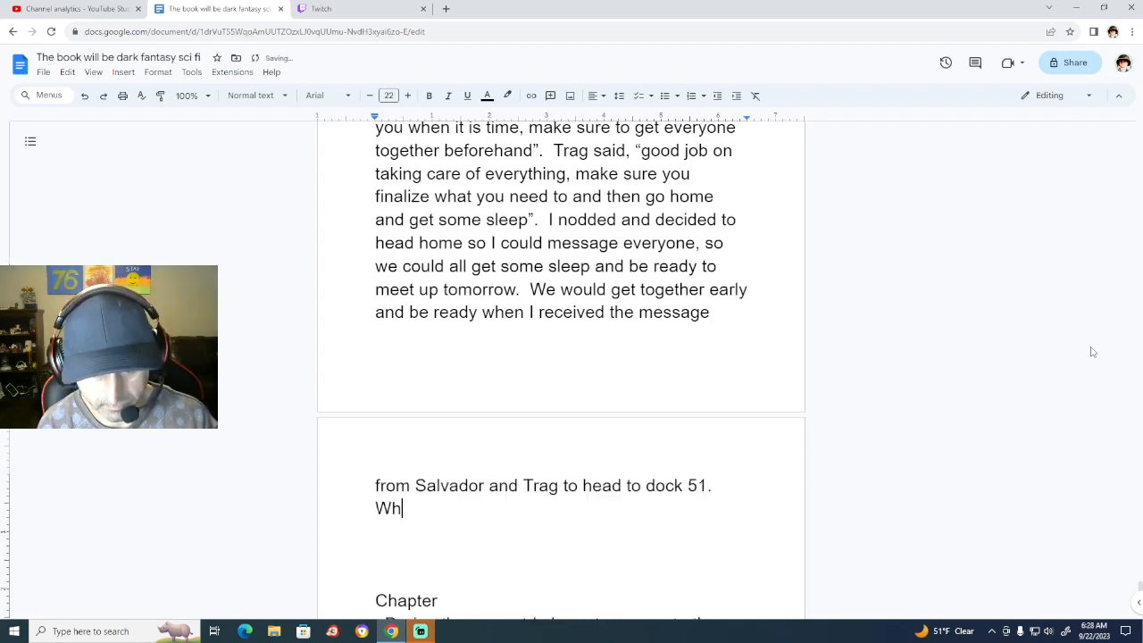
{"action": "type", "text": "en I g"}
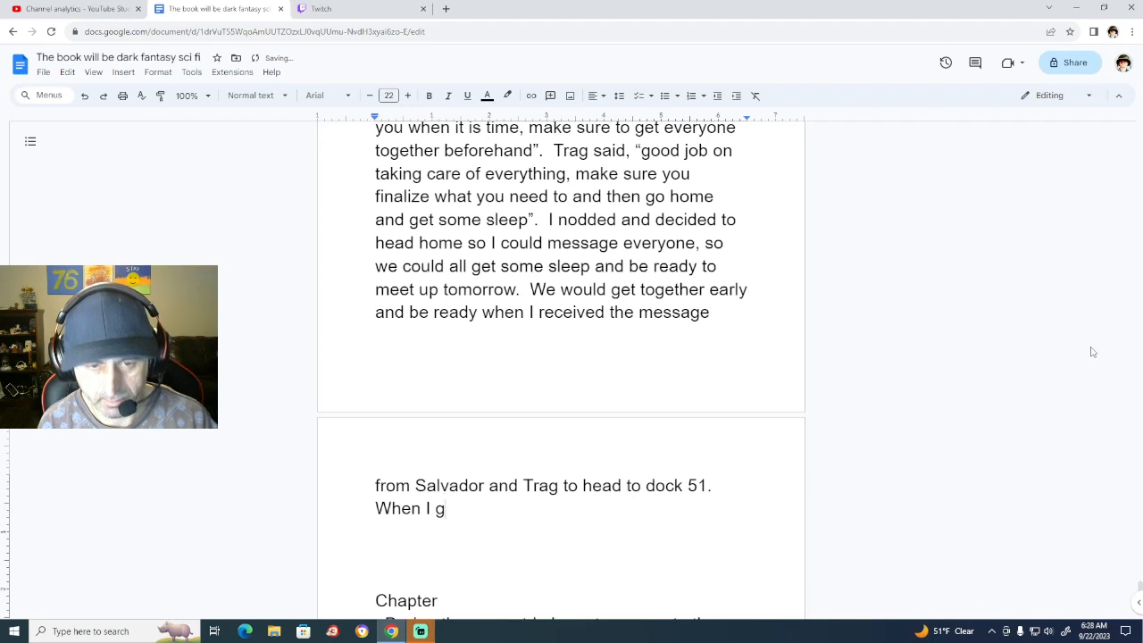
{"action": "type", "text": "ot b"}
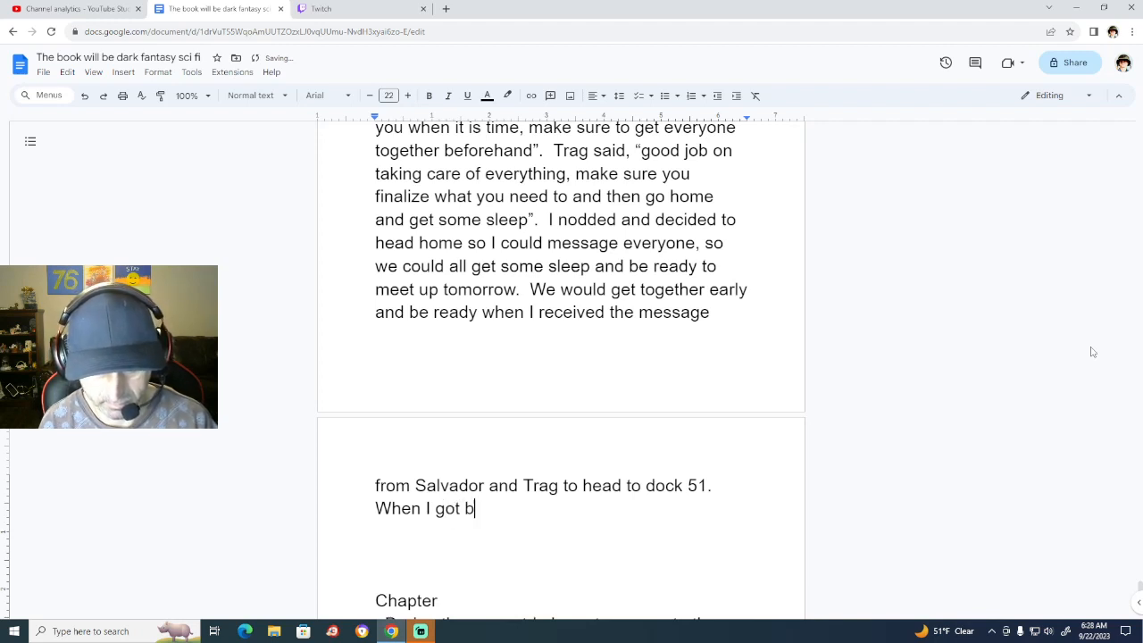
{"action": "type", "text": "ack to my "}
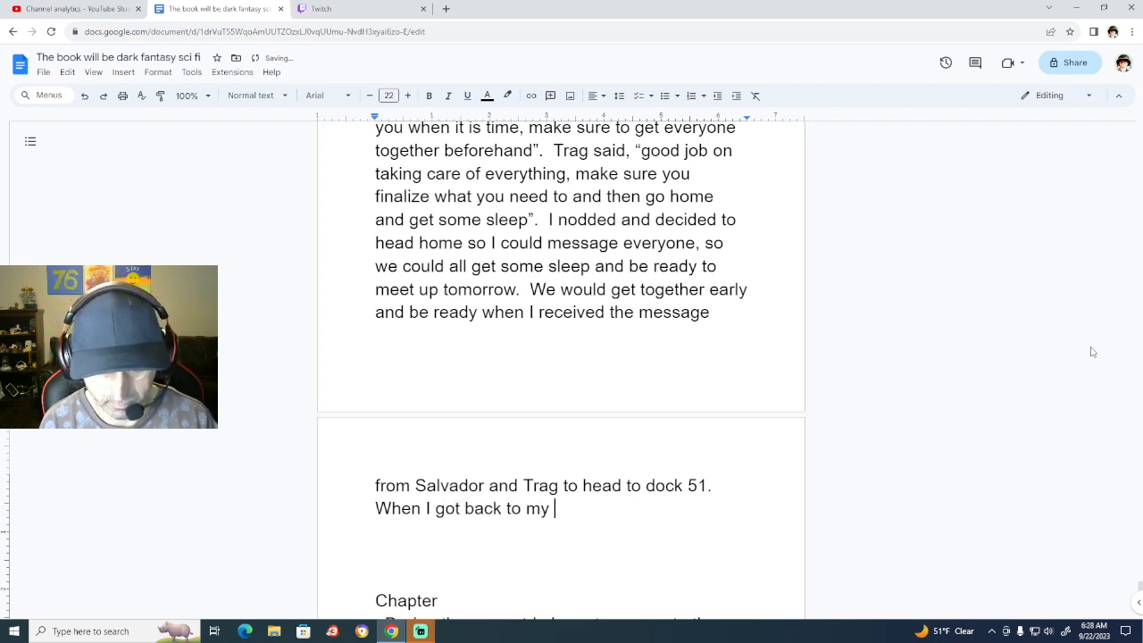
{"action": "type", "text": "living q"}
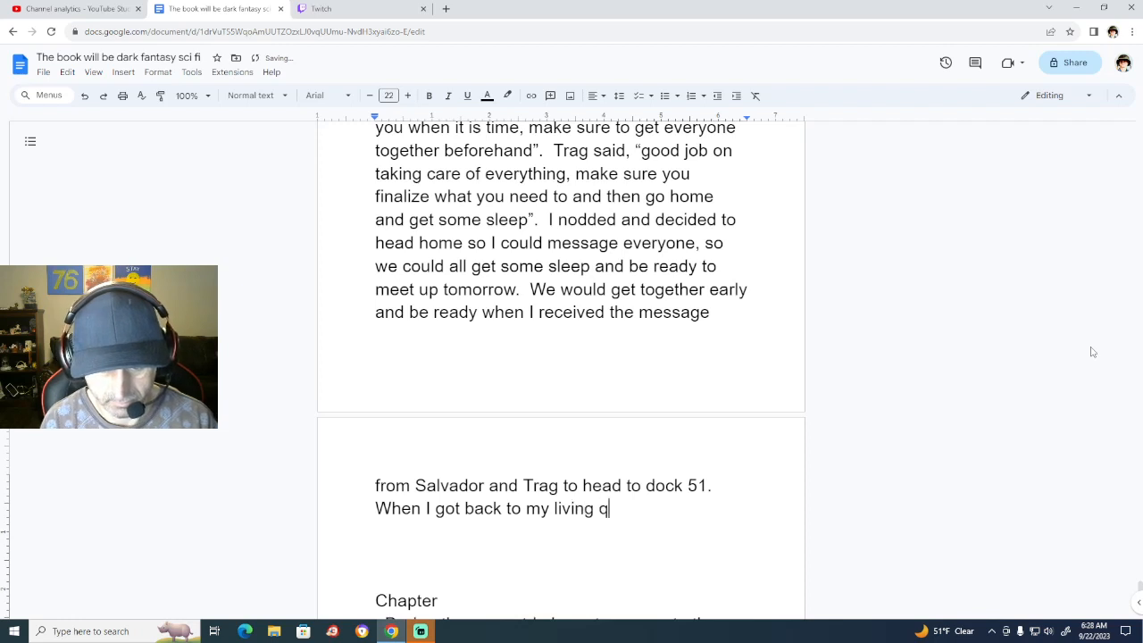
{"action": "type", "text": "uarters"}
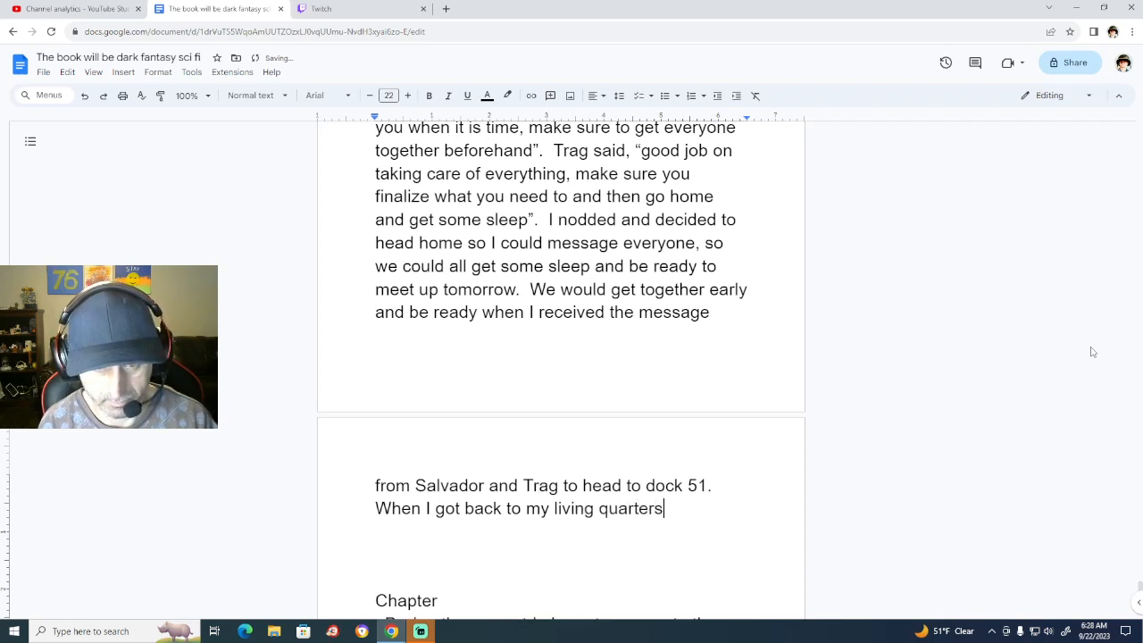
{"action": "type", "text": " I me"}
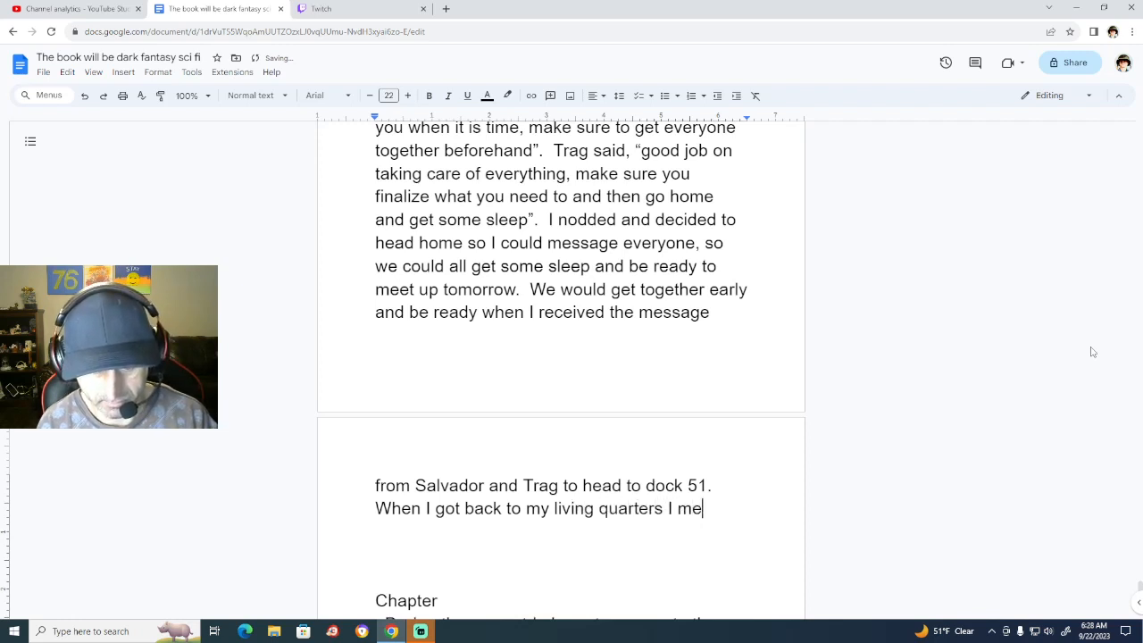
{"action": "type", "text": "ssaged"}
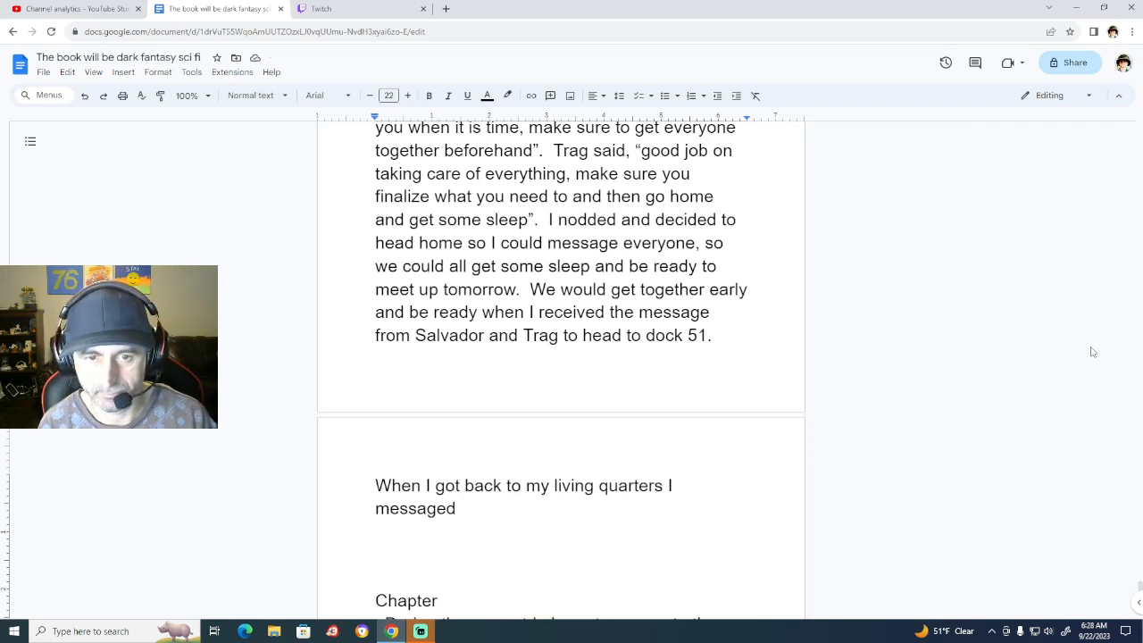
Add "Orin," after "messaged" and insert "Brandon," in front of it.
{"action": "type", "text": "Orin"}
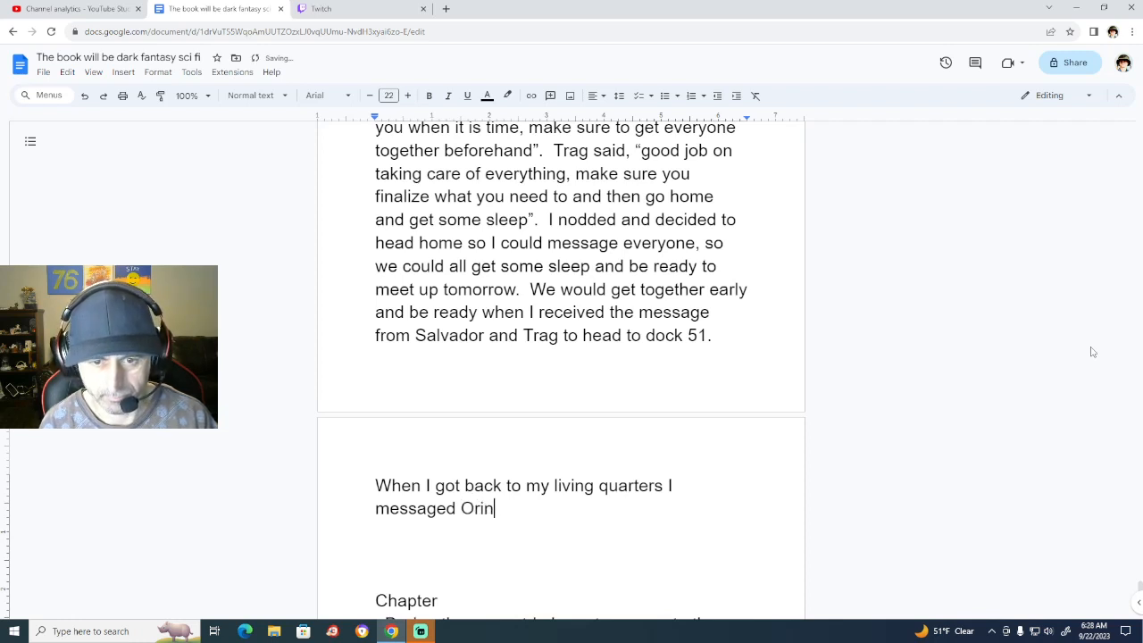
{"action": "type", "text": ","}
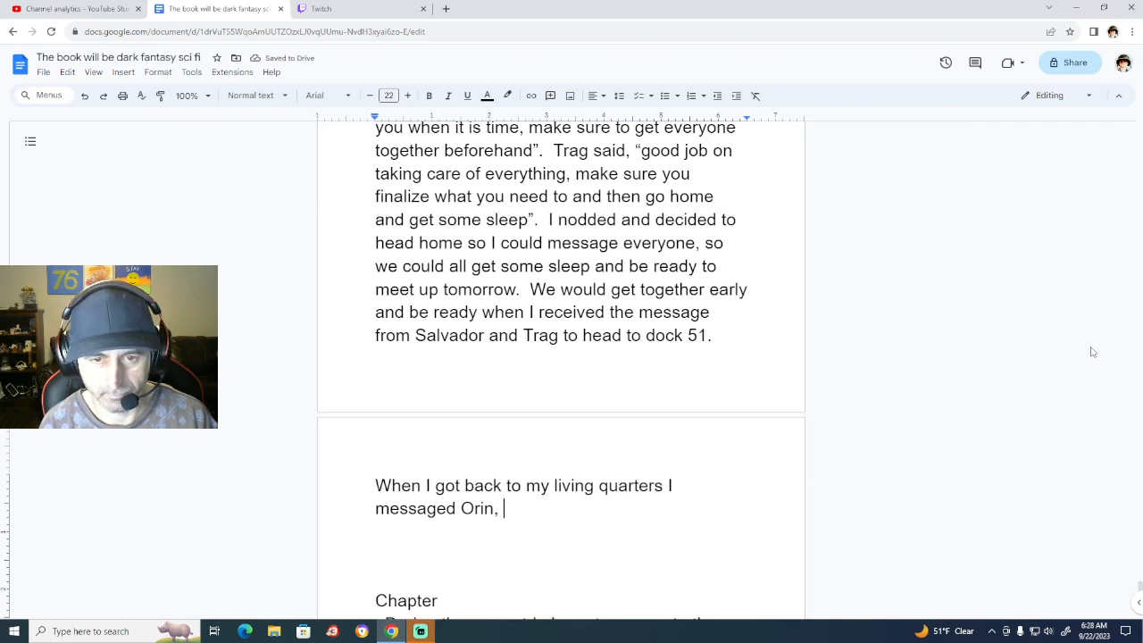
{"action": "key", "text": "Left"}
{"action": "key", "text": "Left"}
{"action": "key", "text": "Left"}
{"action": "key", "text": "Left"}
{"action": "key", "text": "Left"}
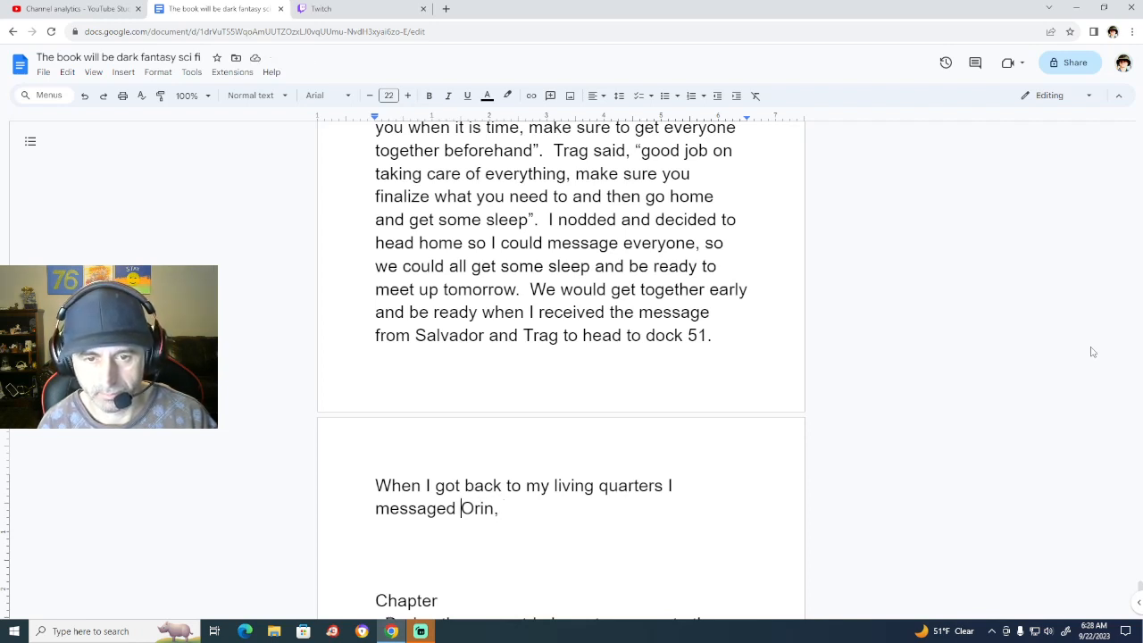
{"action": "type", "text": "Brandon"}
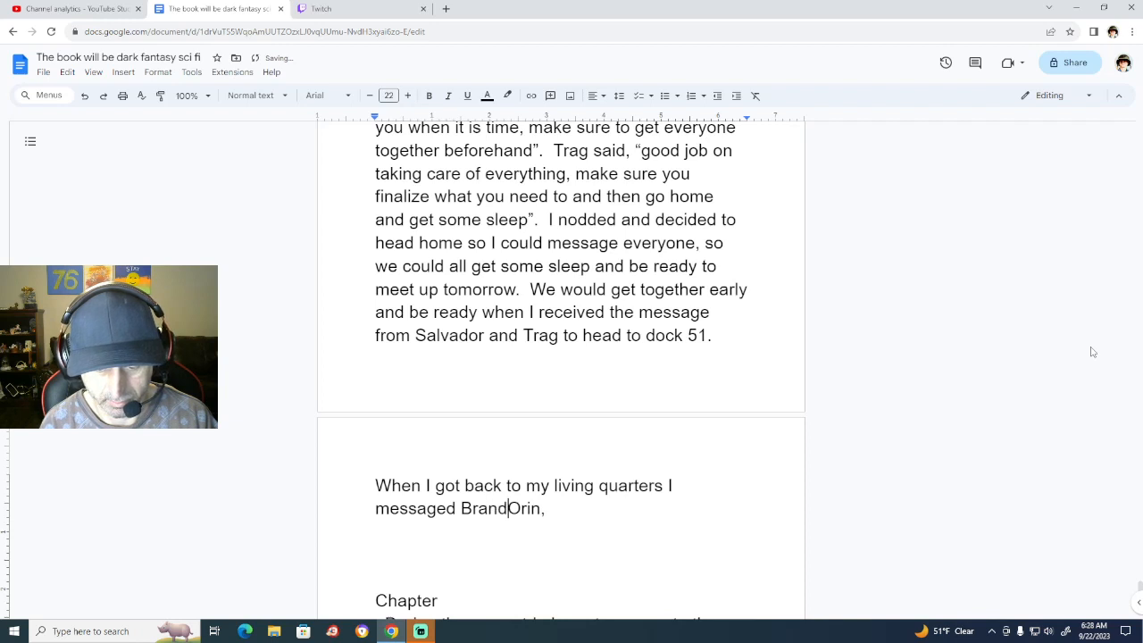
{"action": "type", "text": ","}
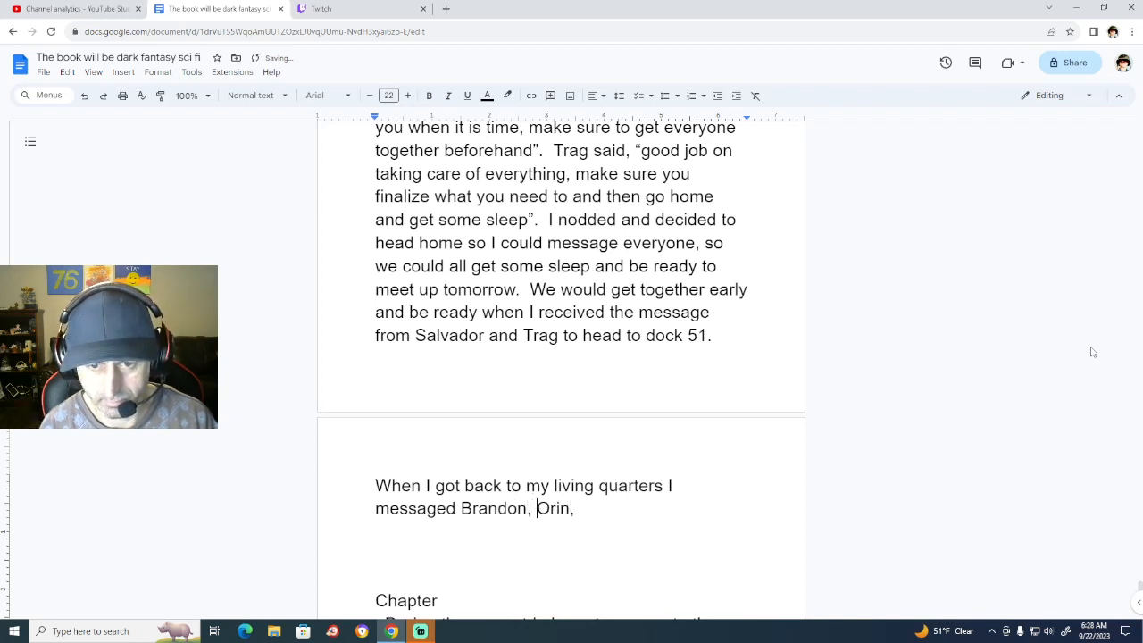
Complete the list of messaged people by adding "and Zack," after "Orin,".
{"action": "key", "text": "Right"}
{"action": "key", "text": "Right"}
{"action": "key", "text": "Right"}
{"action": "key", "text": "Right"}
{"action": "key", "text": "Right"}
{"action": "type", "text": "a"}
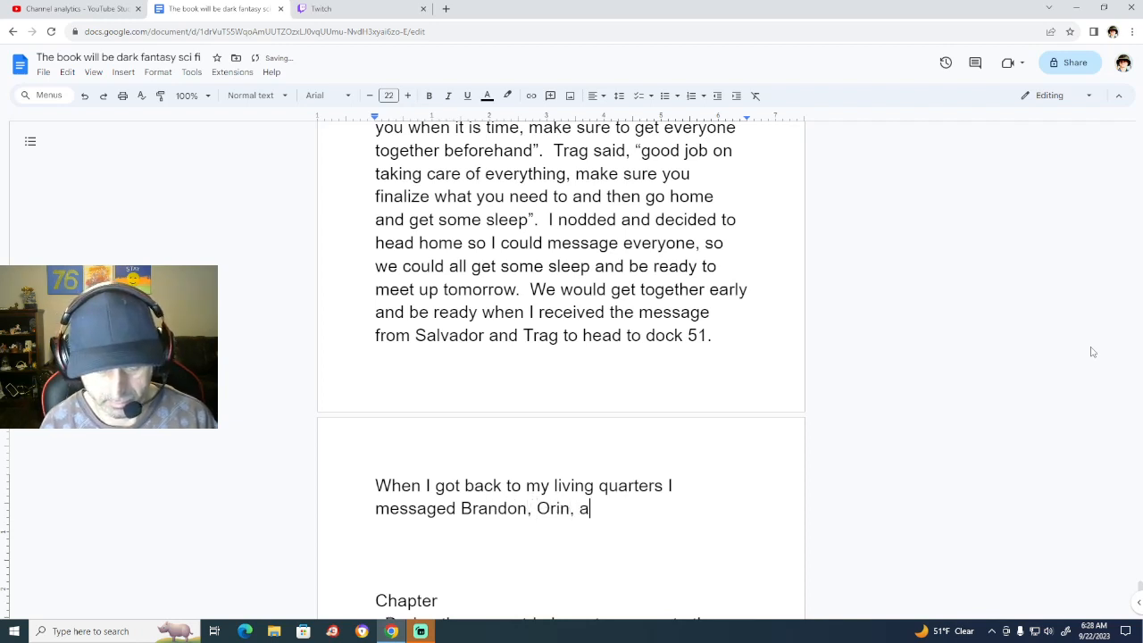
{"action": "type", "text": "nd Zack"}
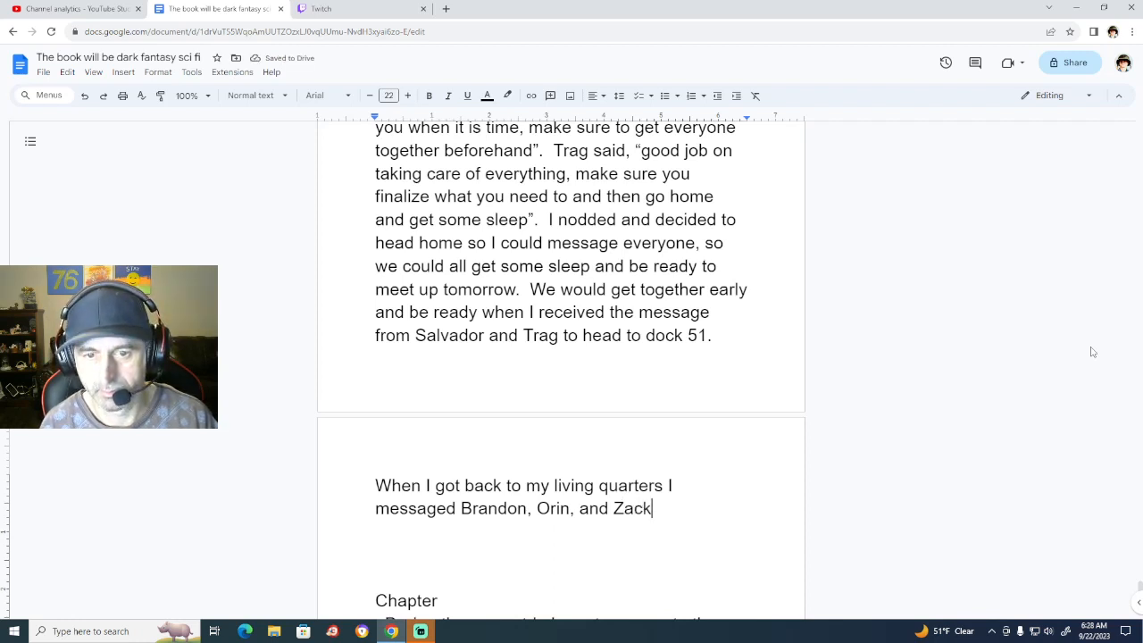
{"action": "type", "text": ", "}
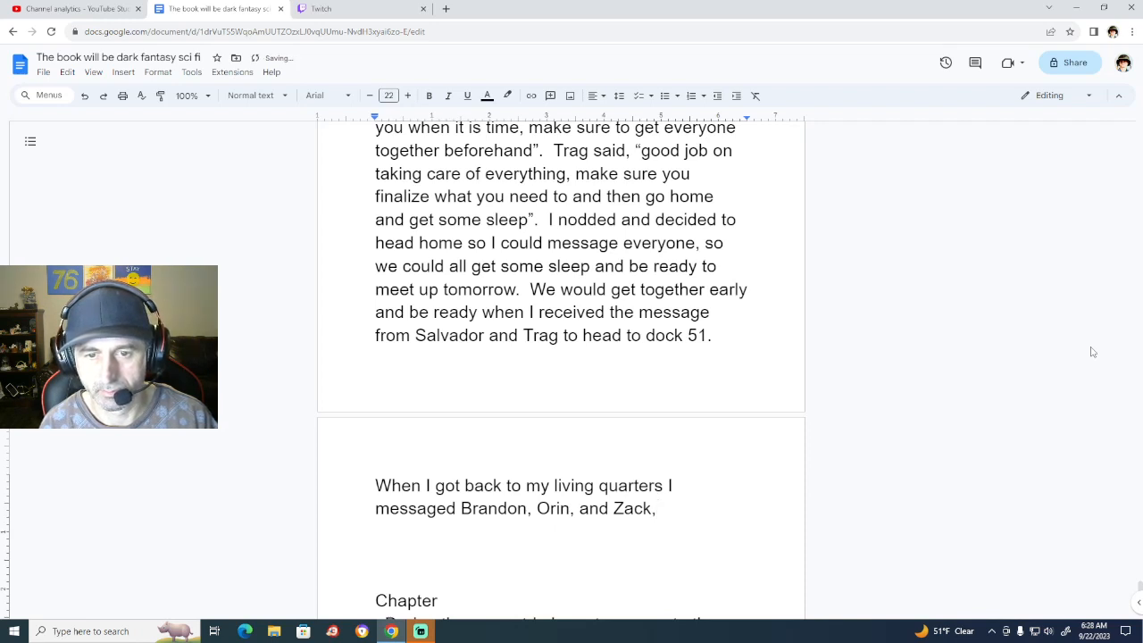
Finish the sentence about messaging Brandon, Orin, and Zack with "letting them know what the plan was for tomorrow.".
{"action": "type", "text": "letting"}
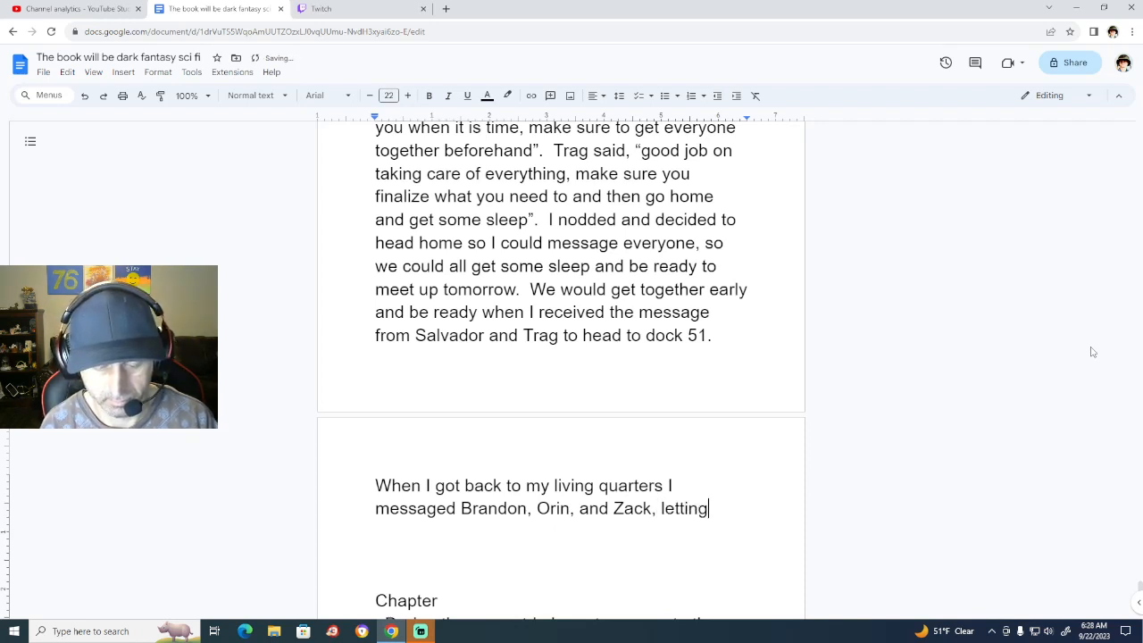
{"action": "type", "text": " them know "}
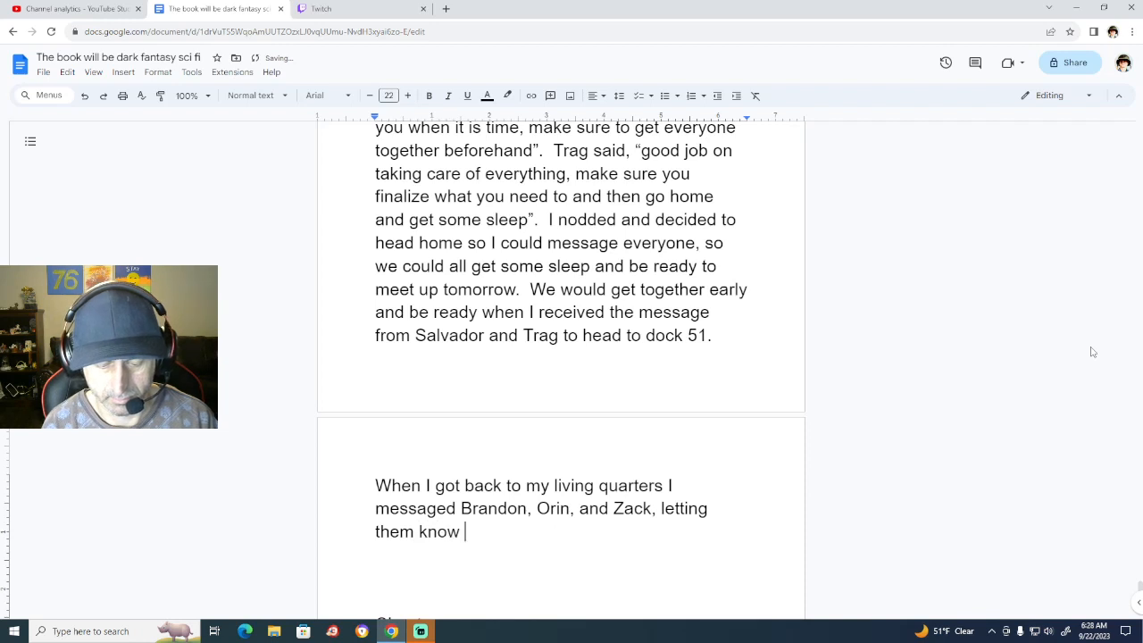
{"action": "type", "text": "what t"}
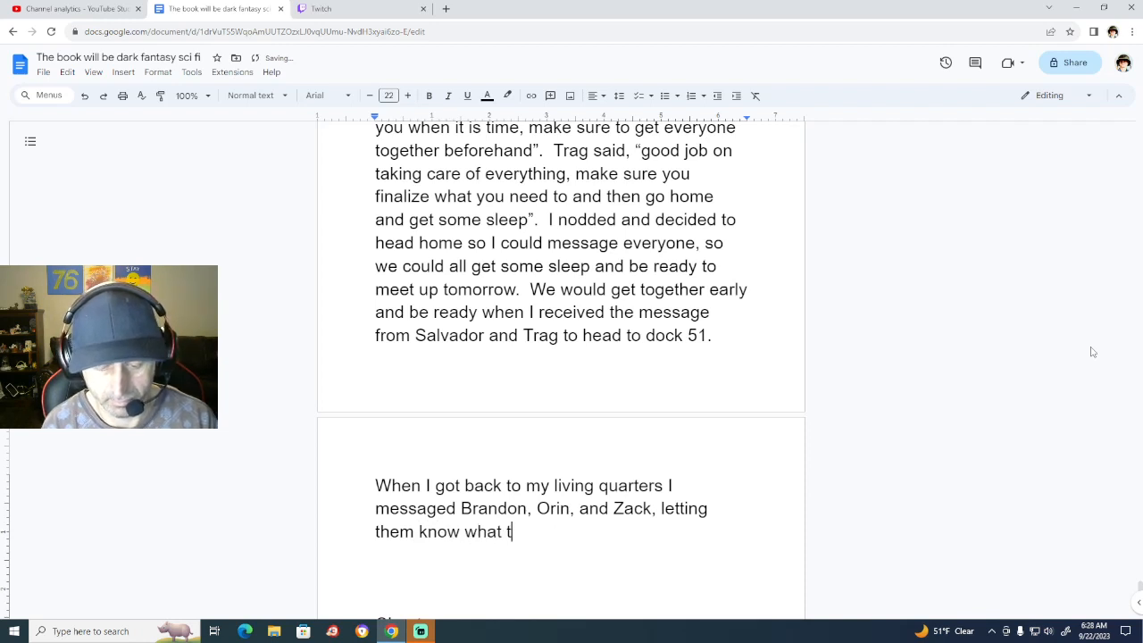
{"action": "type", "text": "he plan was"}
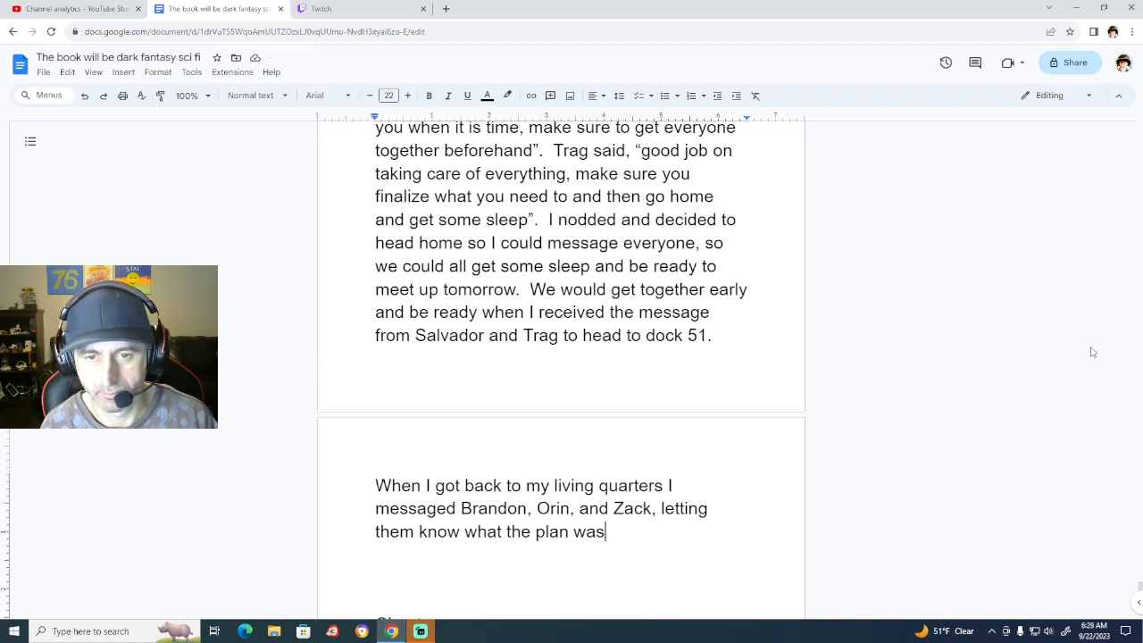
{"action": "type", "text": "."}
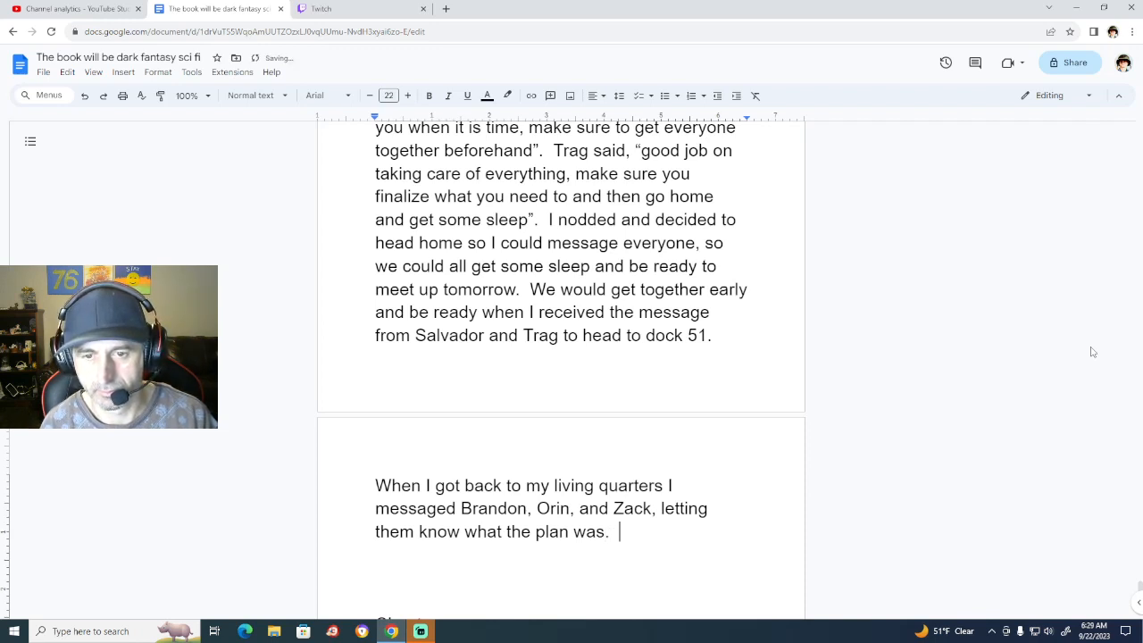
{"action": "key", "text": "BackSpace"}
{"action": "key", "text": "BackSpace"}
{"action": "type", "text": "for"}
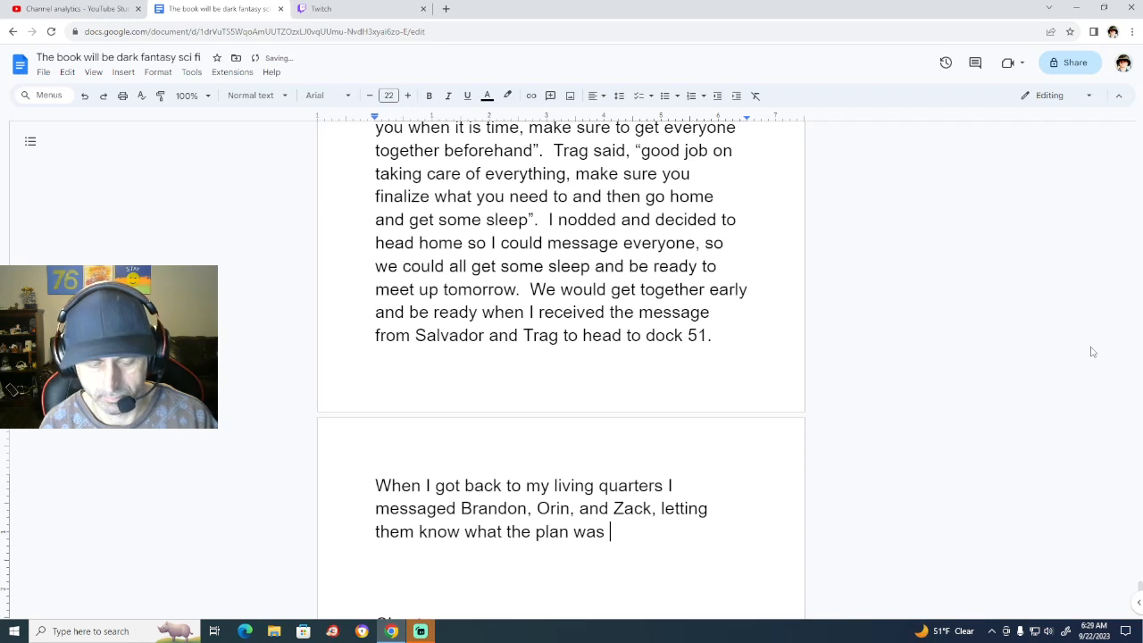
{"action": "type", "text": " tomorro"}
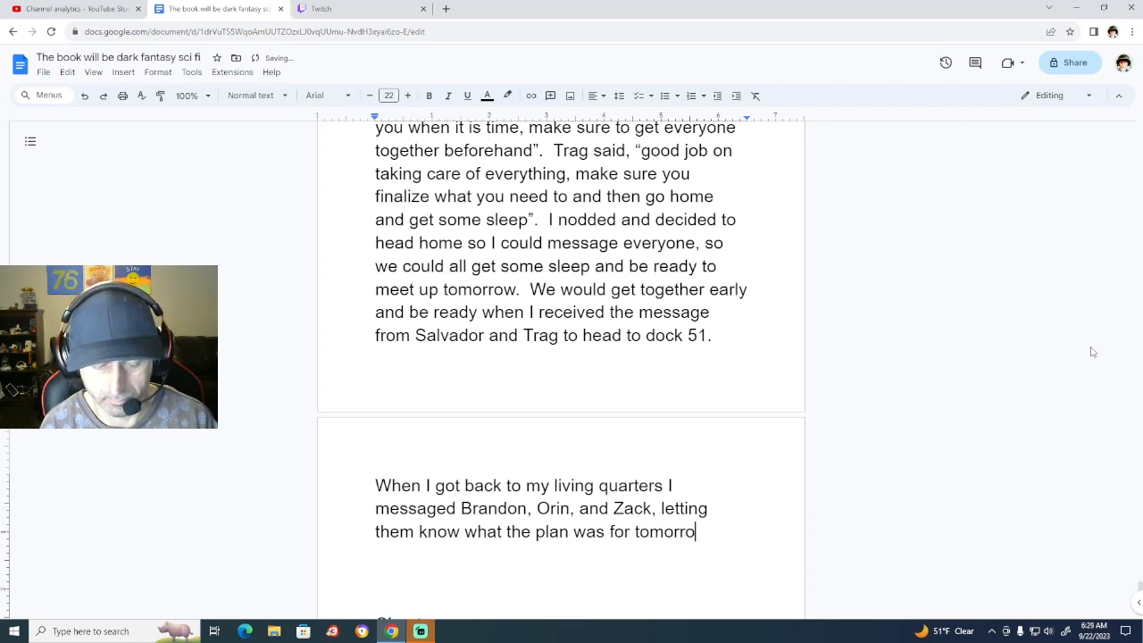
{"action": "type", "text": "w.  "}
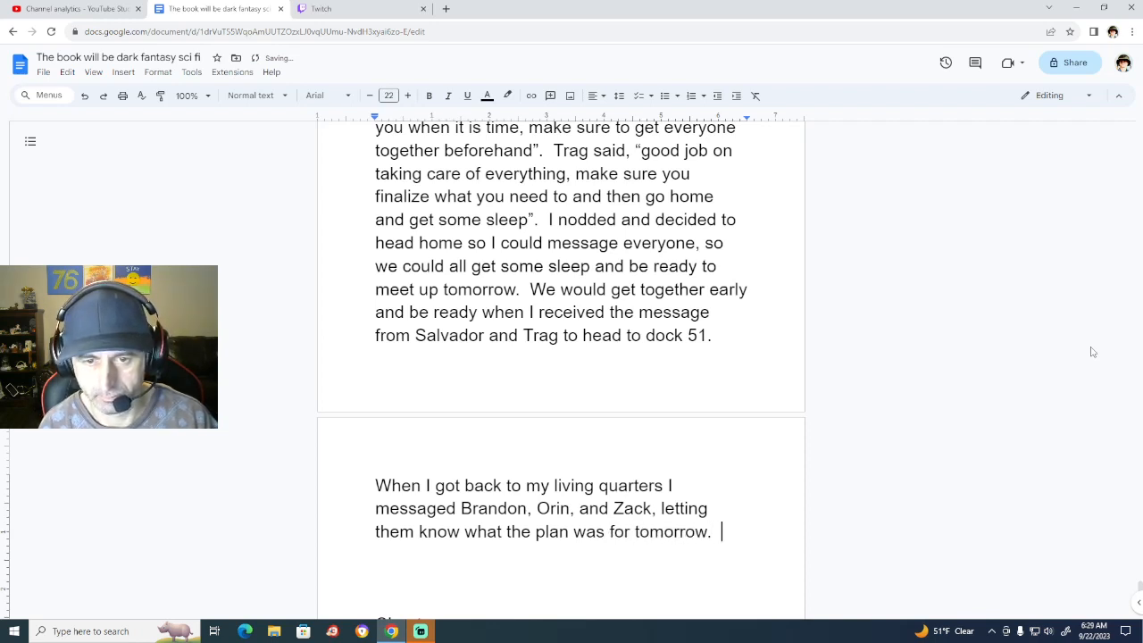
Begin the following sentence with "Orin messaged me back letting me know he had already talked to".
{"action": "type", "text": "Ori"}
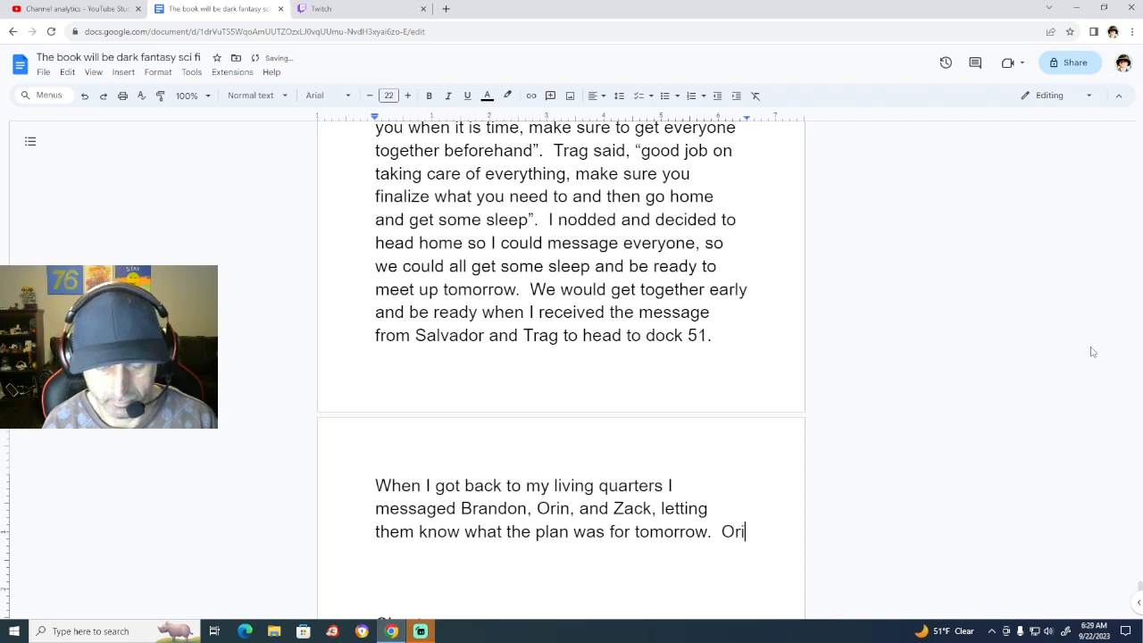
{"action": "type", "text": "n message"}
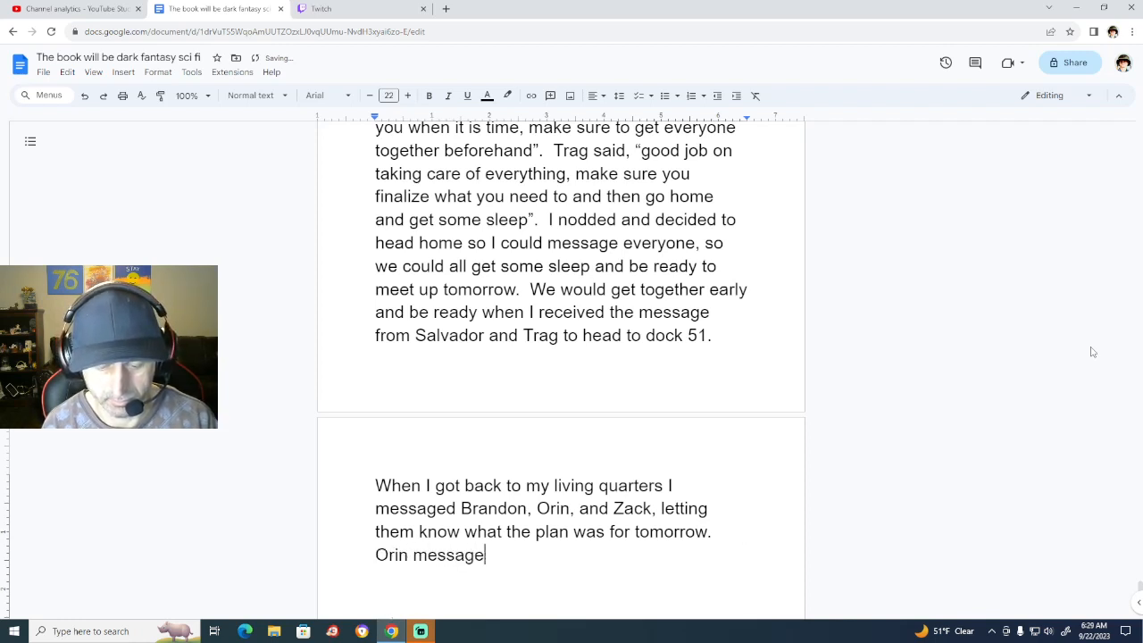
{"action": "type", "text": "d me bac"}
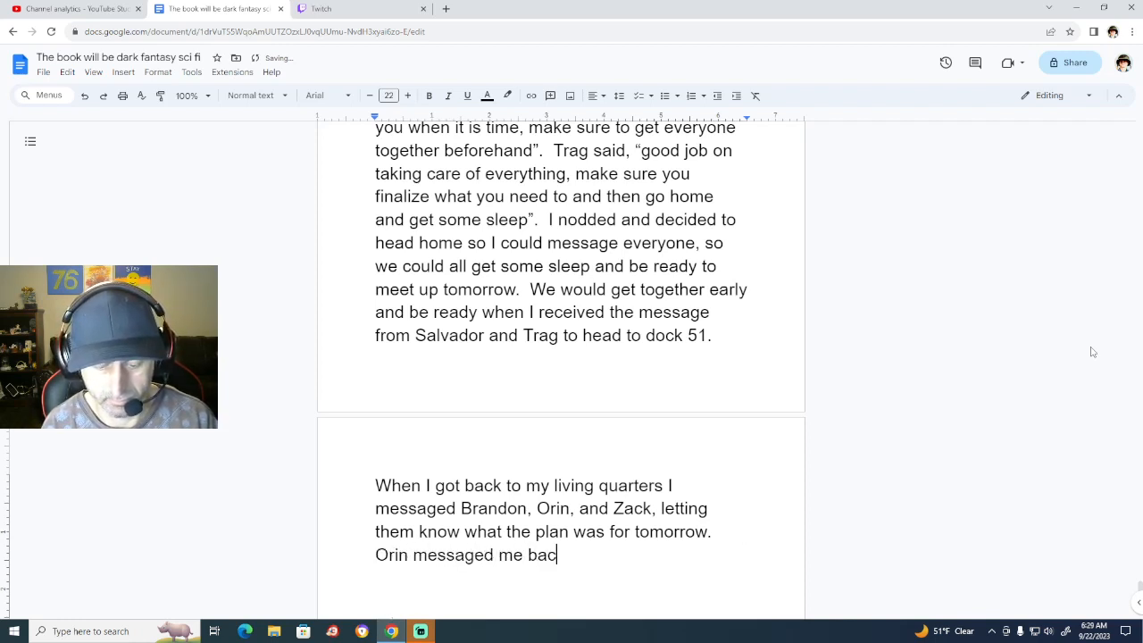
{"action": "type", "text": "k letti"}
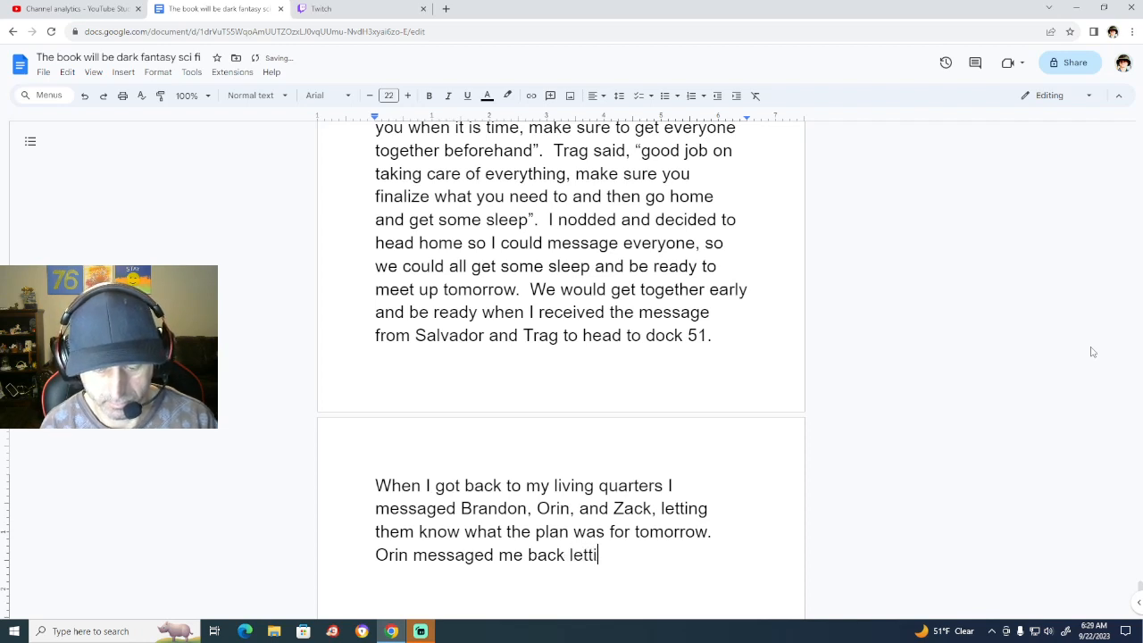
{"action": "type", "text": "ng me know "}
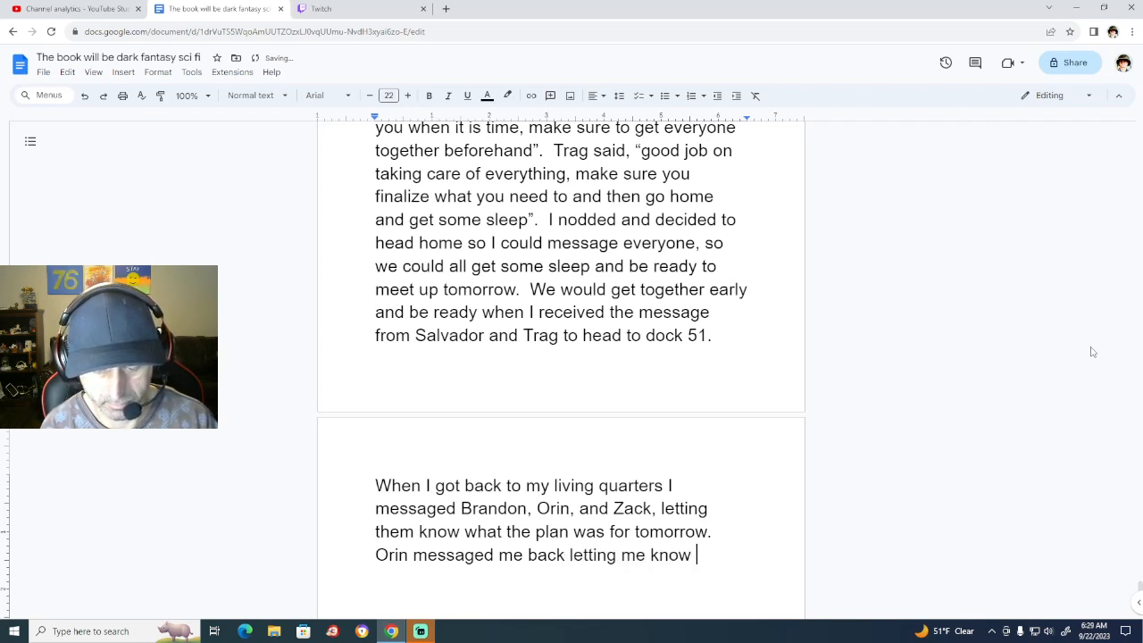
{"action": "type", "text": "he had al"}
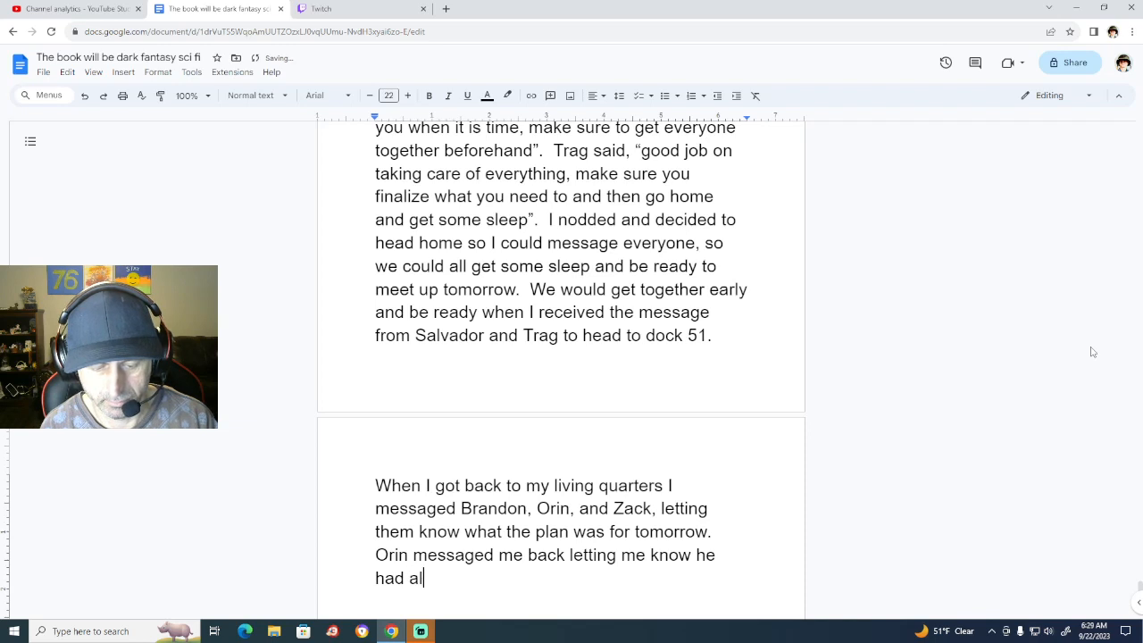
{"action": "type", "text": "ready ta"}
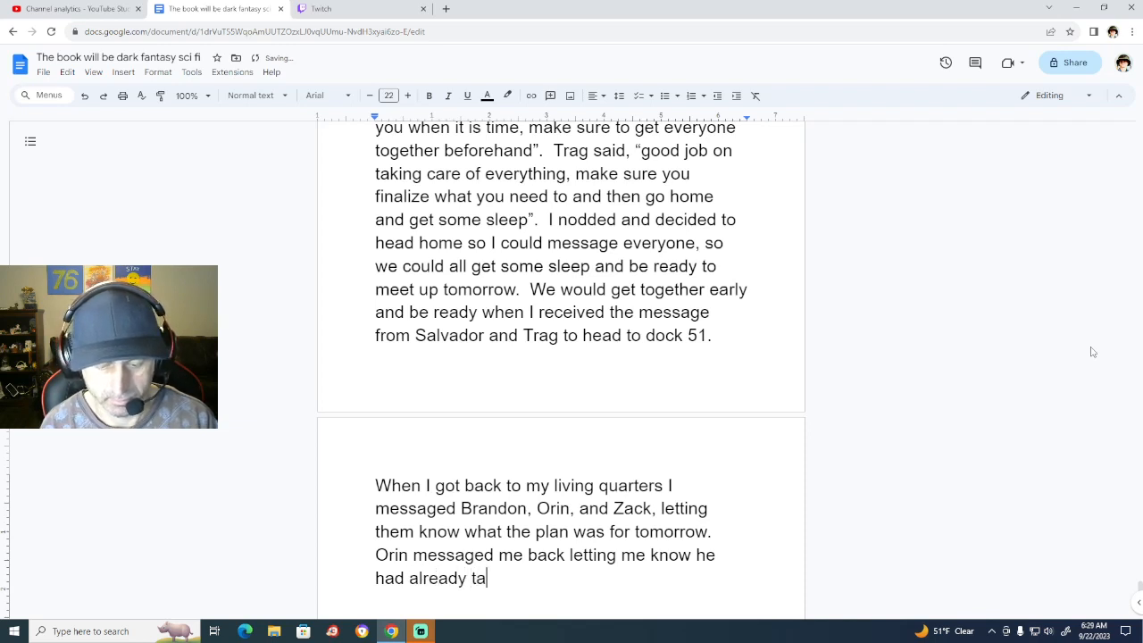
{"action": "type", "text": "lked to"}
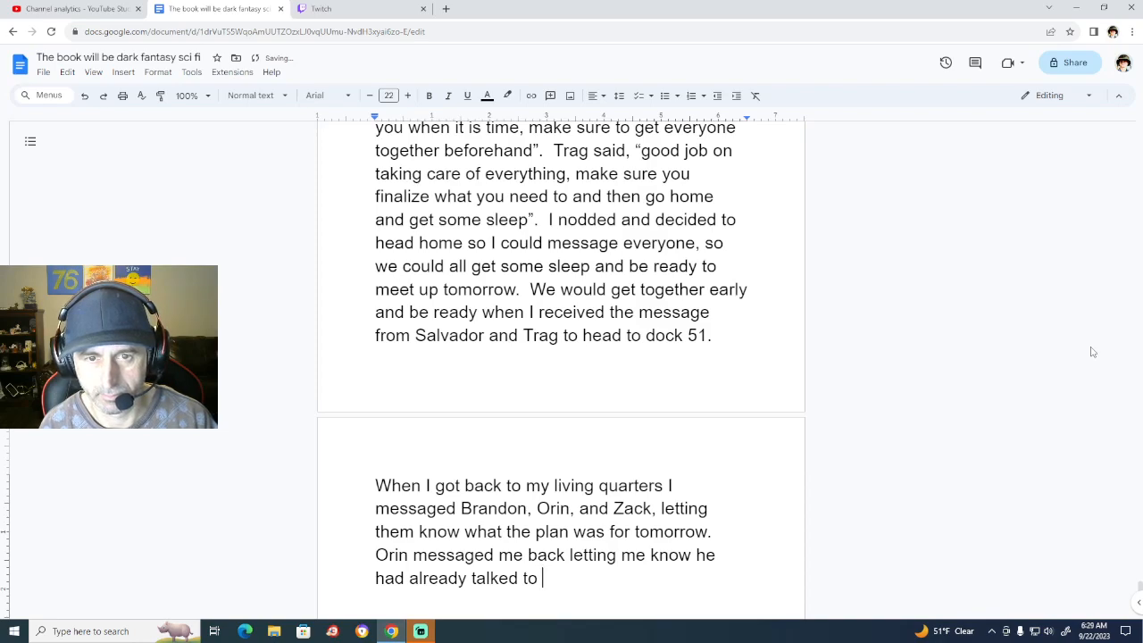
Review the earlier conversation about who is joining the trip and the outline notes for the upcoming chapters.
{"action": "scroll", "coordinate": [1092, 352], "scroll_direction": "up", "scroll_amount": 10}
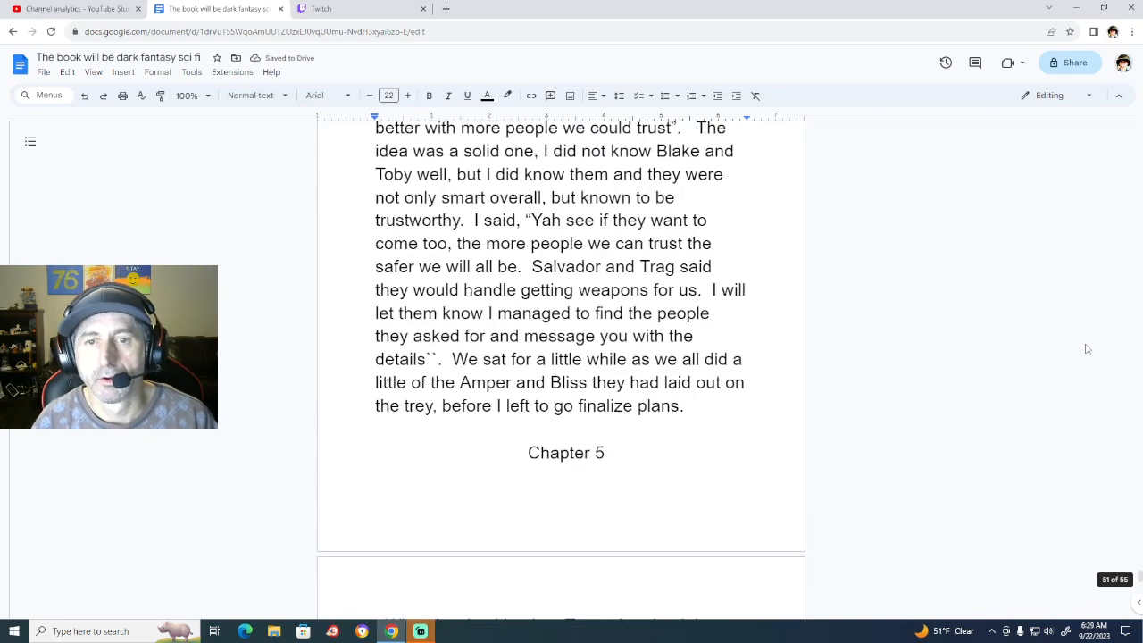
{"action": "scroll", "coordinate": [1087, 350], "scroll_direction": "up", "scroll_amount": 4}
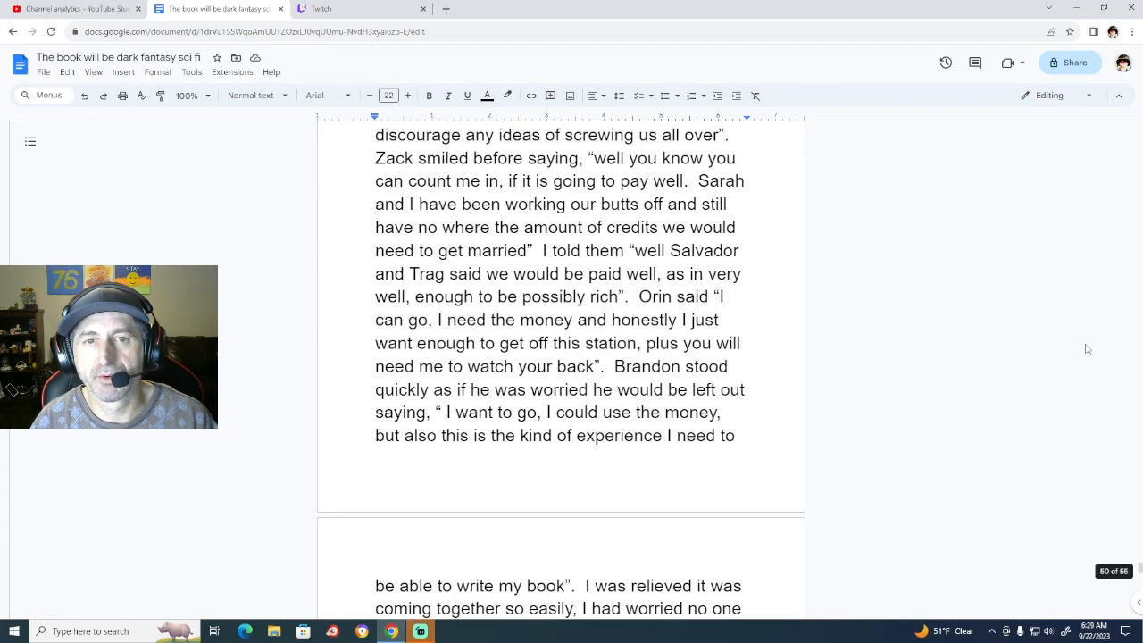
{"action": "scroll", "coordinate": [1087, 349], "scroll_direction": "up", "scroll_amount": 2}
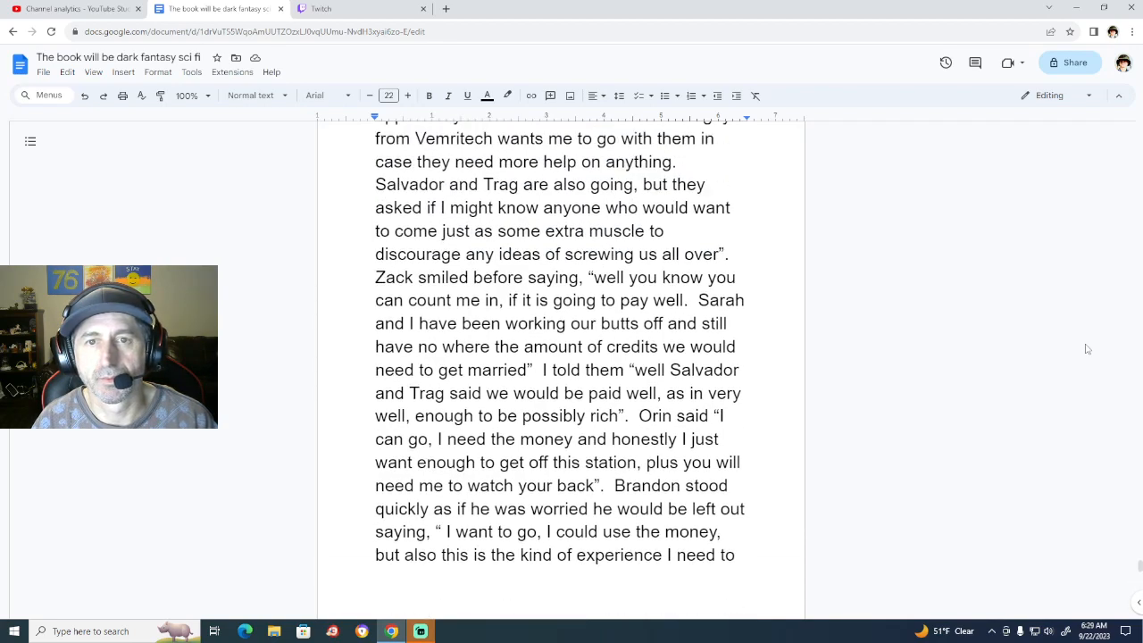
{"action": "scroll", "coordinate": [1087, 349], "scroll_direction": "up", "scroll_amount": 3}
{"action": "scroll", "coordinate": [1087, 349], "scroll_direction": "down", "scroll_amount": 10}
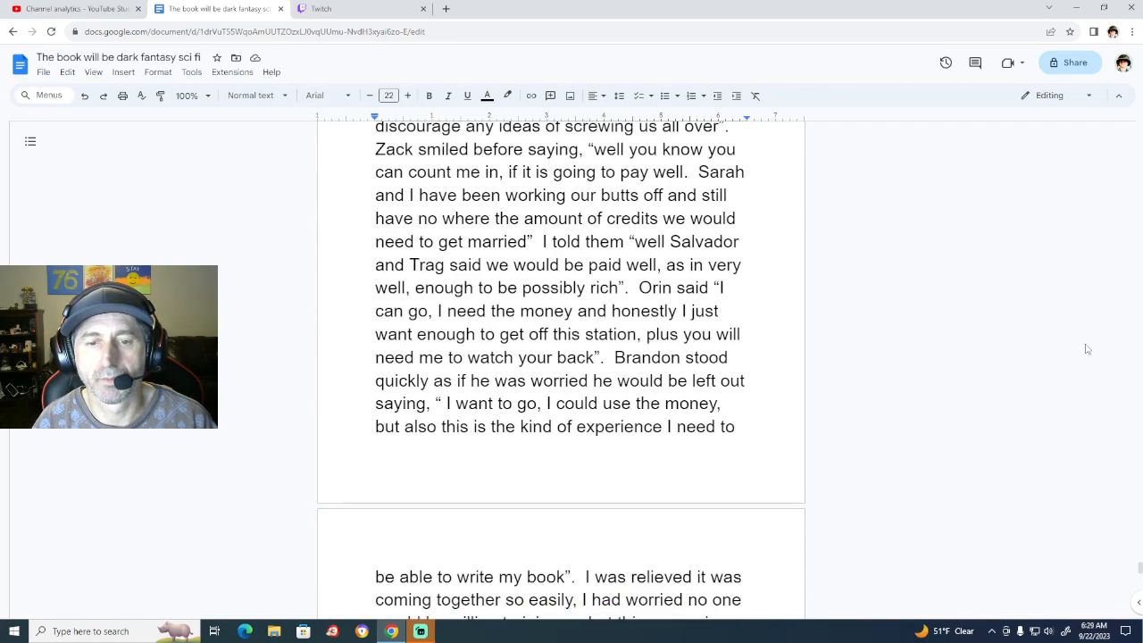
{"action": "scroll", "coordinate": [1087, 349], "scroll_direction": "down", "scroll_amount": 15}
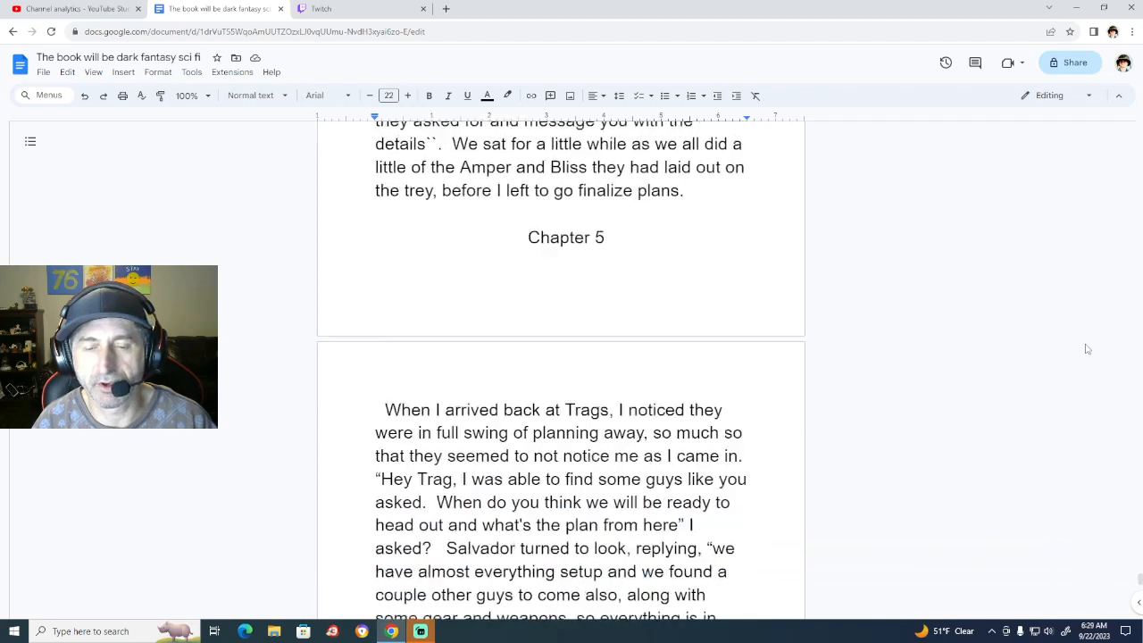
{"action": "scroll", "coordinate": [1087, 349], "scroll_direction": "down", "scroll_amount": 2}
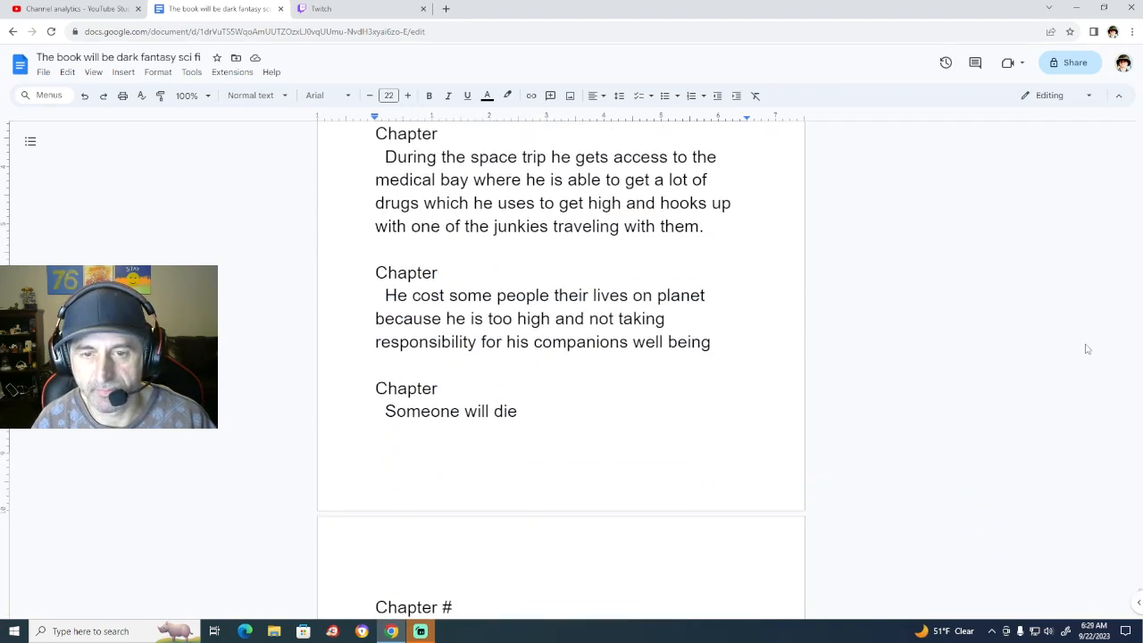
{"action": "scroll", "coordinate": [727, 341], "scroll_direction": "down", "scroll_amount": 3}
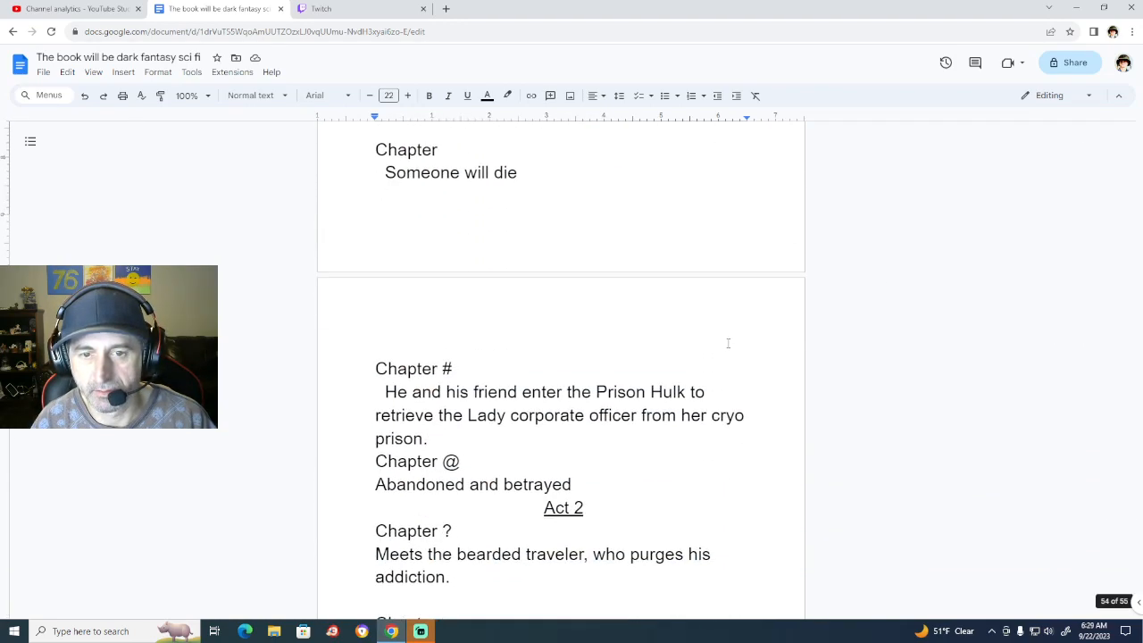
{"action": "scroll", "coordinate": [728, 343], "scroll_direction": "down", "scroll_amount": 2}
{"action": "scroll", "coordinate": [728, 343], "scroll_direction": "up", "scroll_amount": 7}
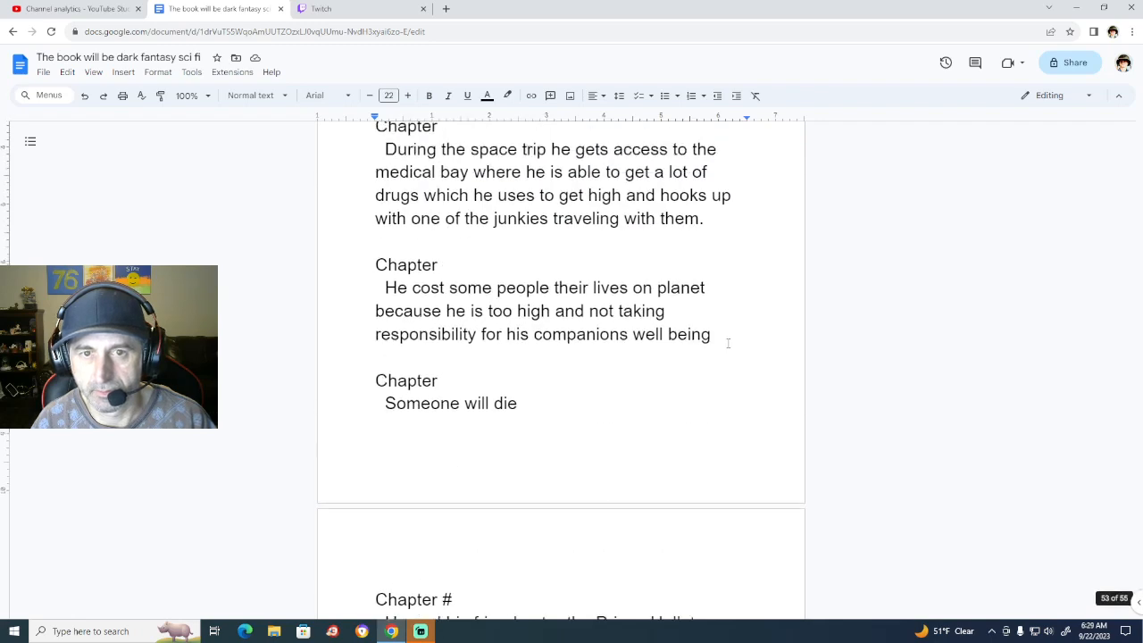
{"action": "scroll", "coordinate": [728, 343], "scroll_direction": "up", "scroll_amount": 2}
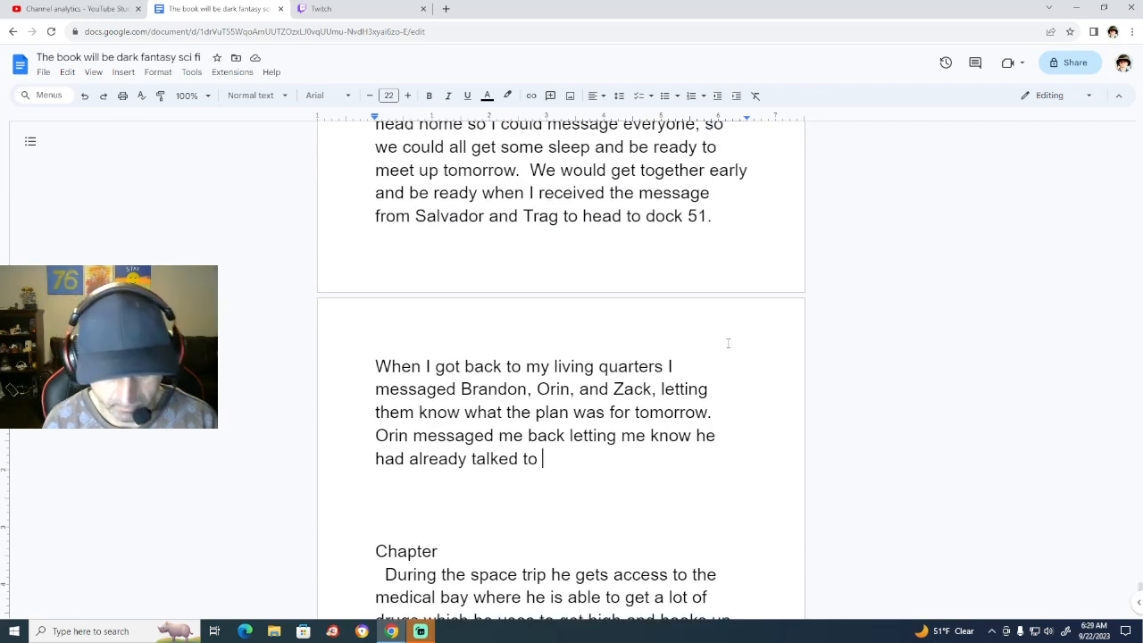
Continue the sentence after "talked to" with "Blake and Toby and he would inform them to be ready".
{"action": "type", "text": "Blake and "}
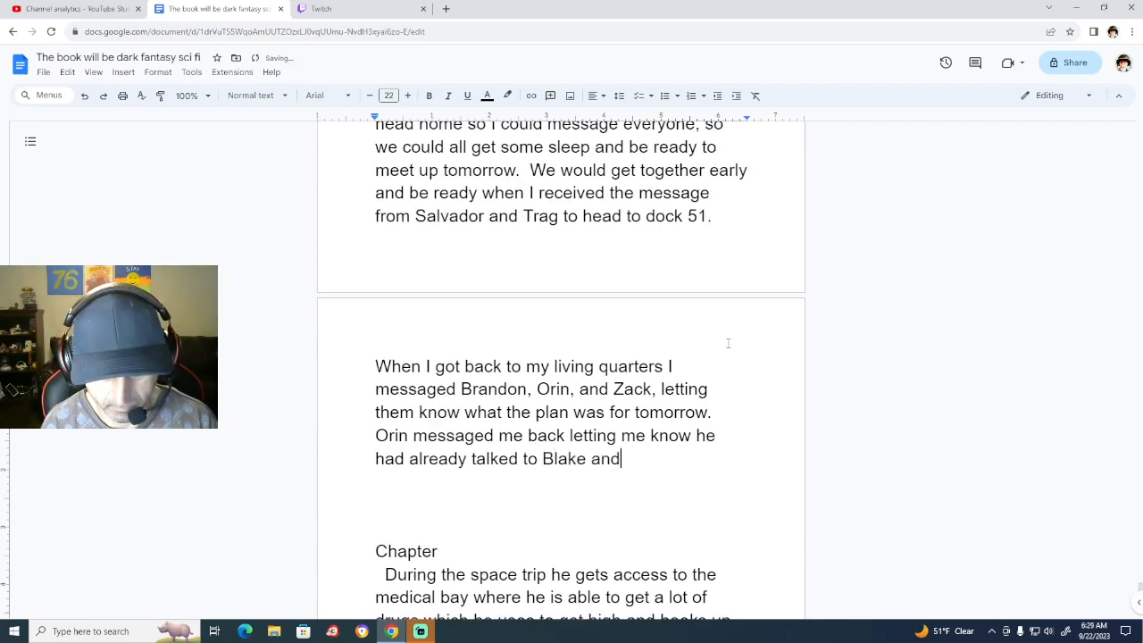
{"action": "type", "text": "Toby"}
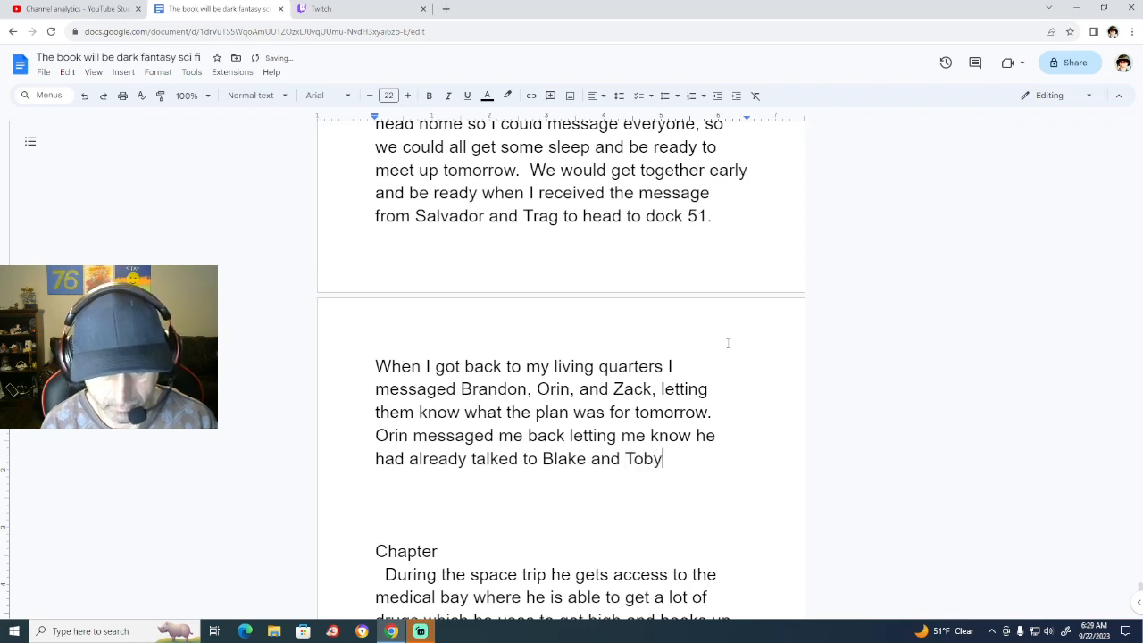
{"action": "type", "text": " and he woul"}
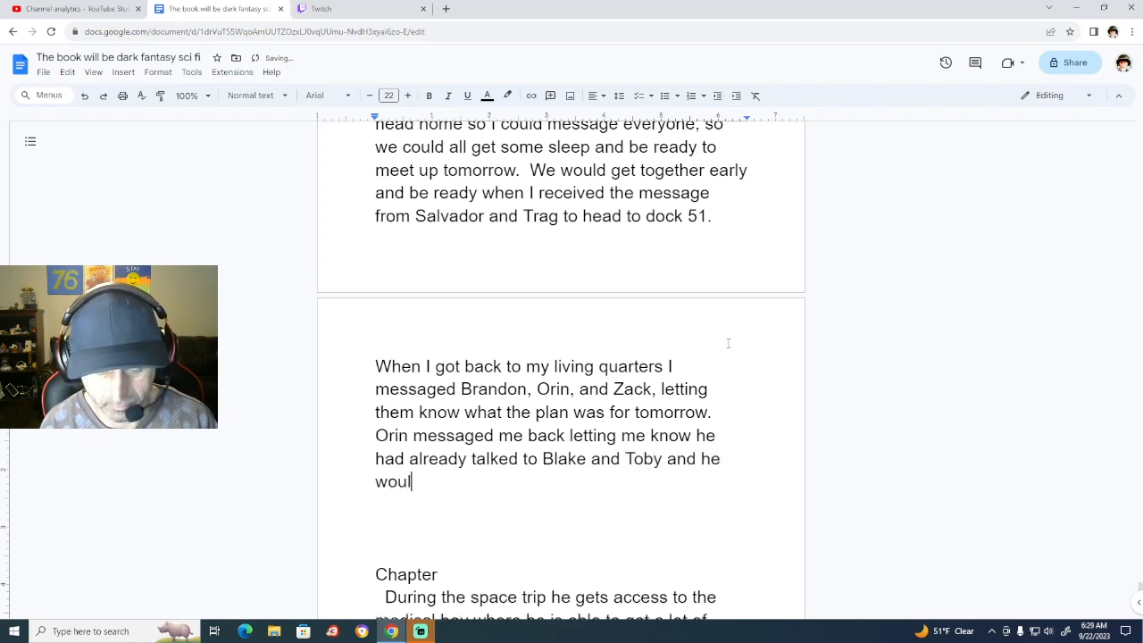
{"action": "type", "text": "d i"}
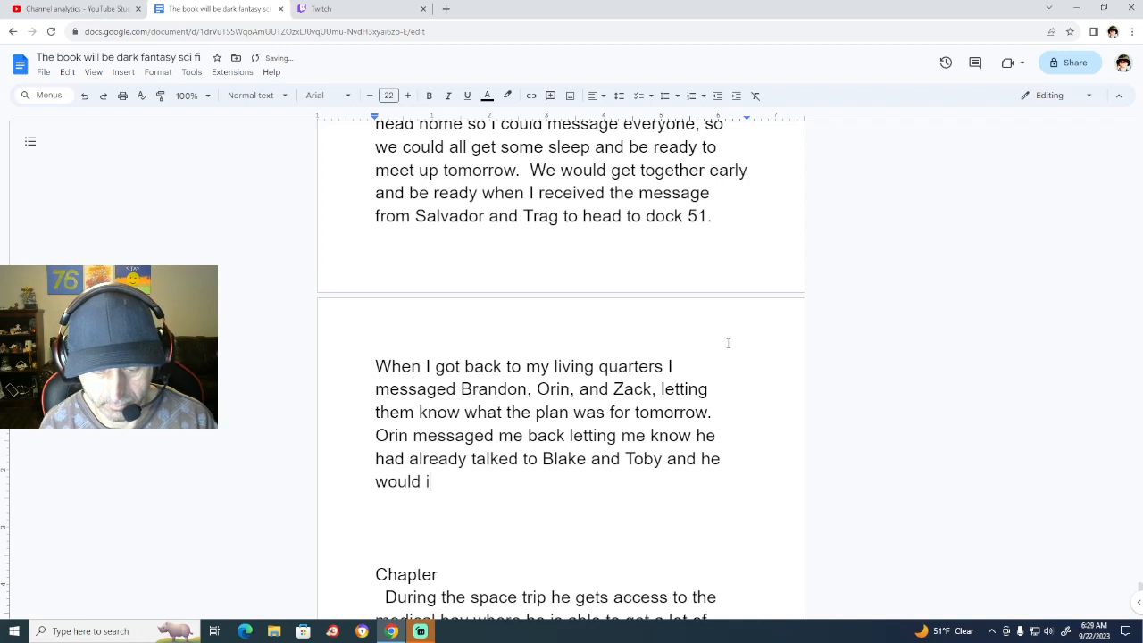
{"action": "type", "text": "nform them "}
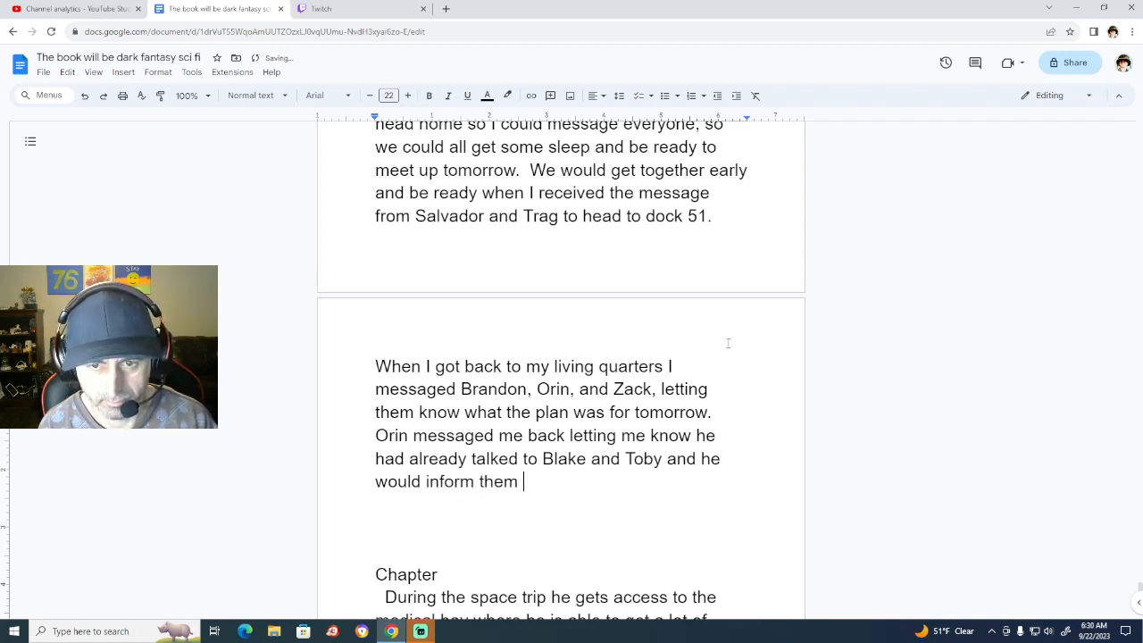
{"action": "type", "text": "to be"}
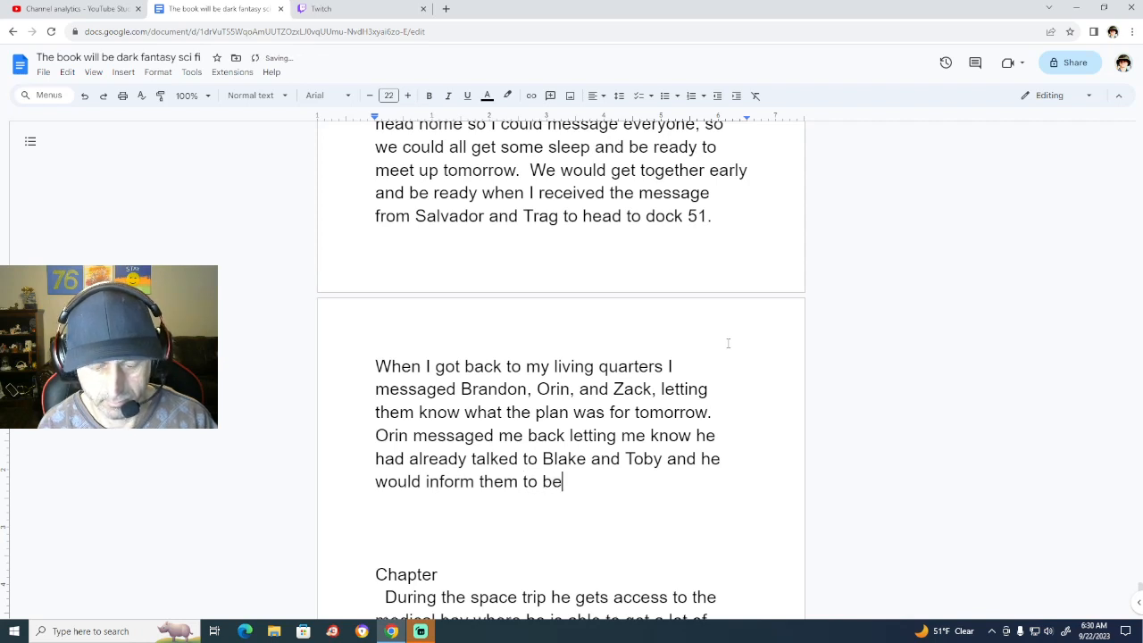
{"action": "type", "text": " ready"}
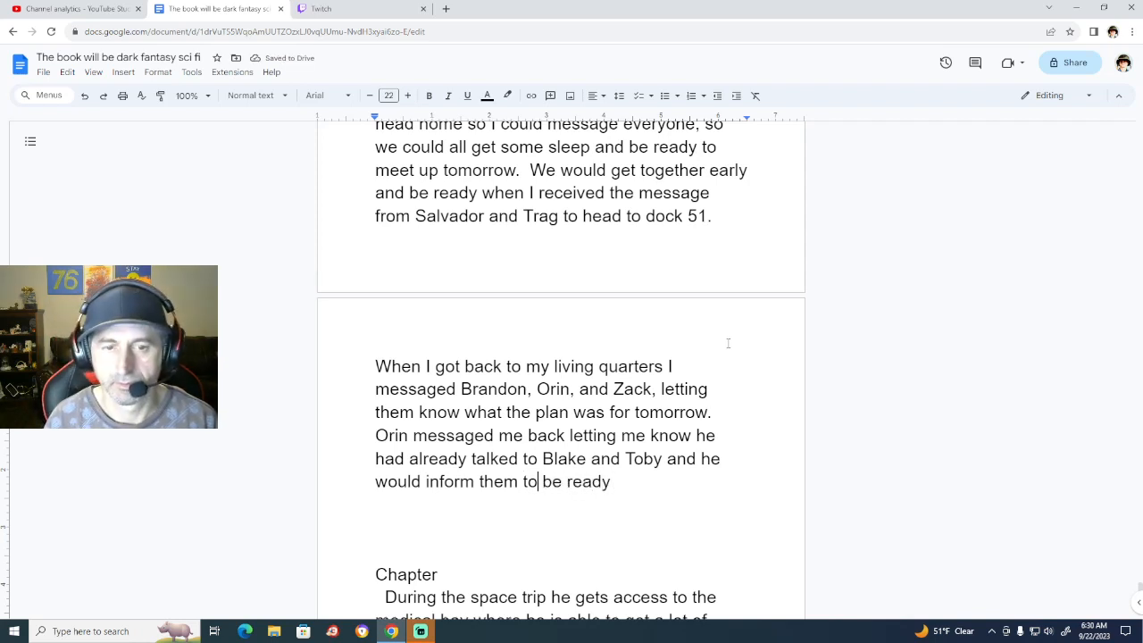
Insert "they also were in," after "Blake and Toby and" in the sentence about Orin's reply.
{"action": "key", "text": "Left"}
{"action": "key", "text": "Left"}
{"action": "key", "text": "Left"}
{"action": "key", "text": "Left"}
{"action": "key", "text": "Left"}
{"action": "key", "text": "Left"}
{"action": "key", "text": "Left"}
{"action": "key", "text": "Left"}
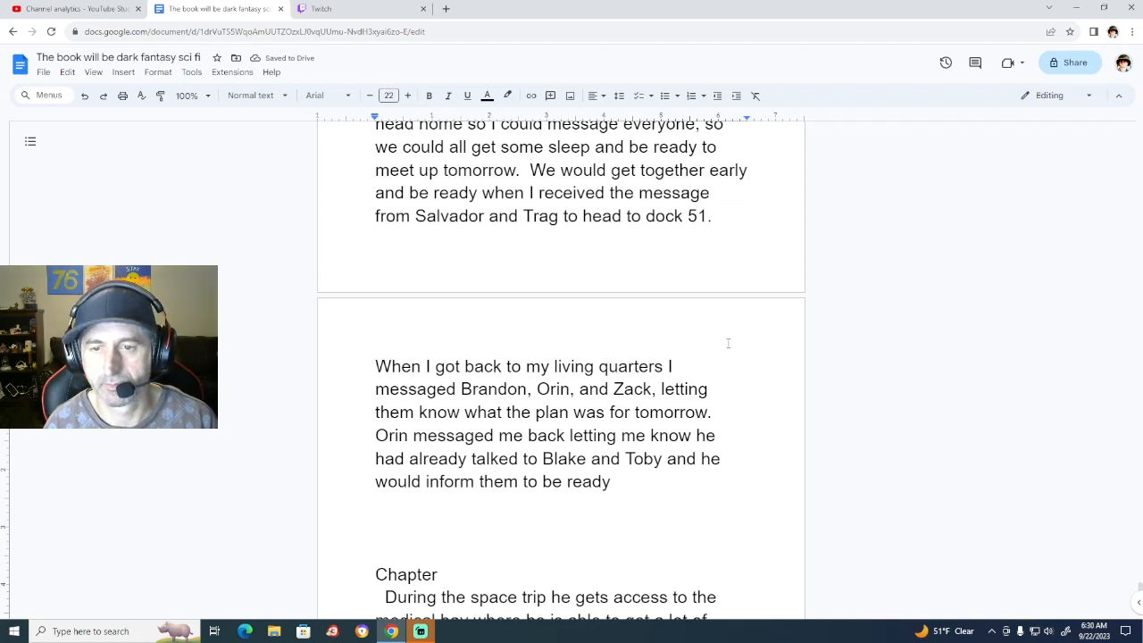
{"action": "left_click", "coordinate": [696, 459]}
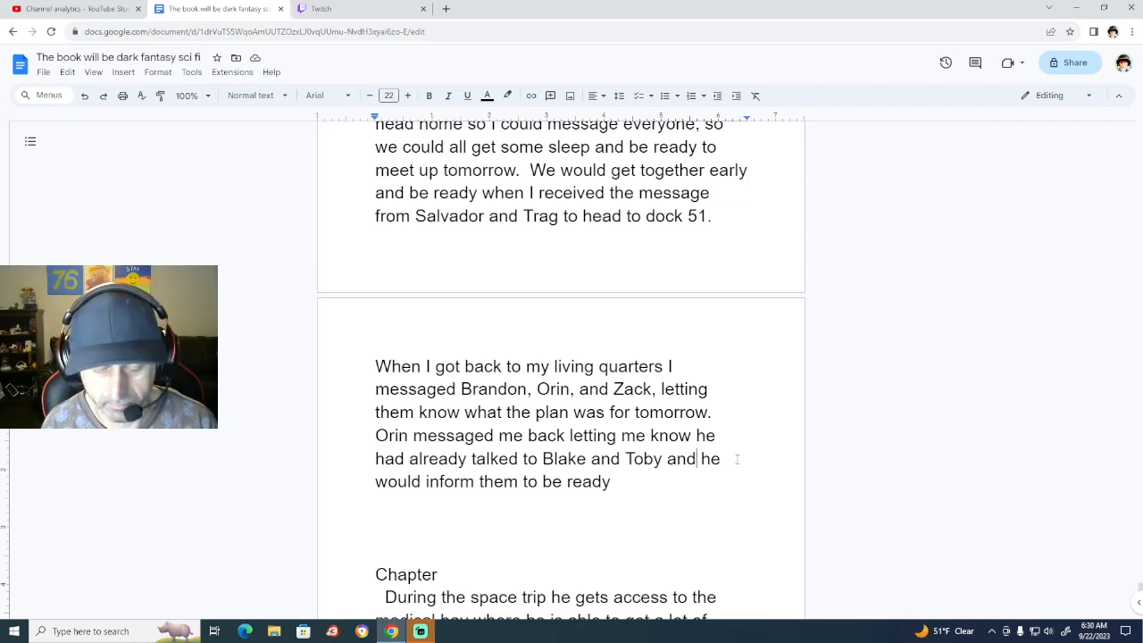
{"action": "type", "text": "they also were "}
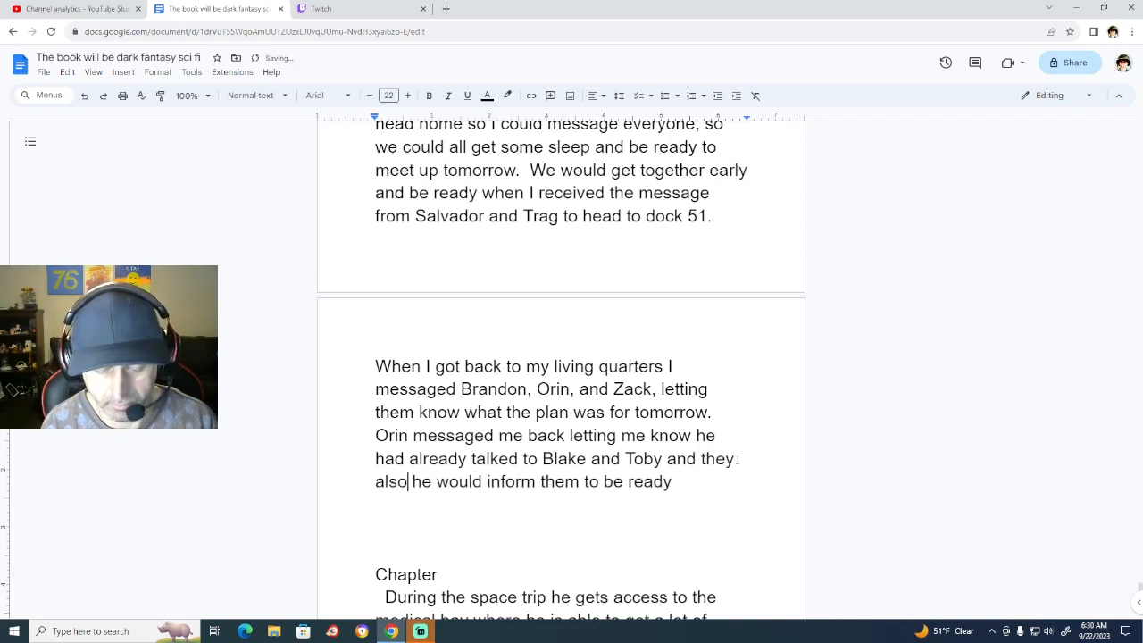
{"action": "type", "text": "in"}
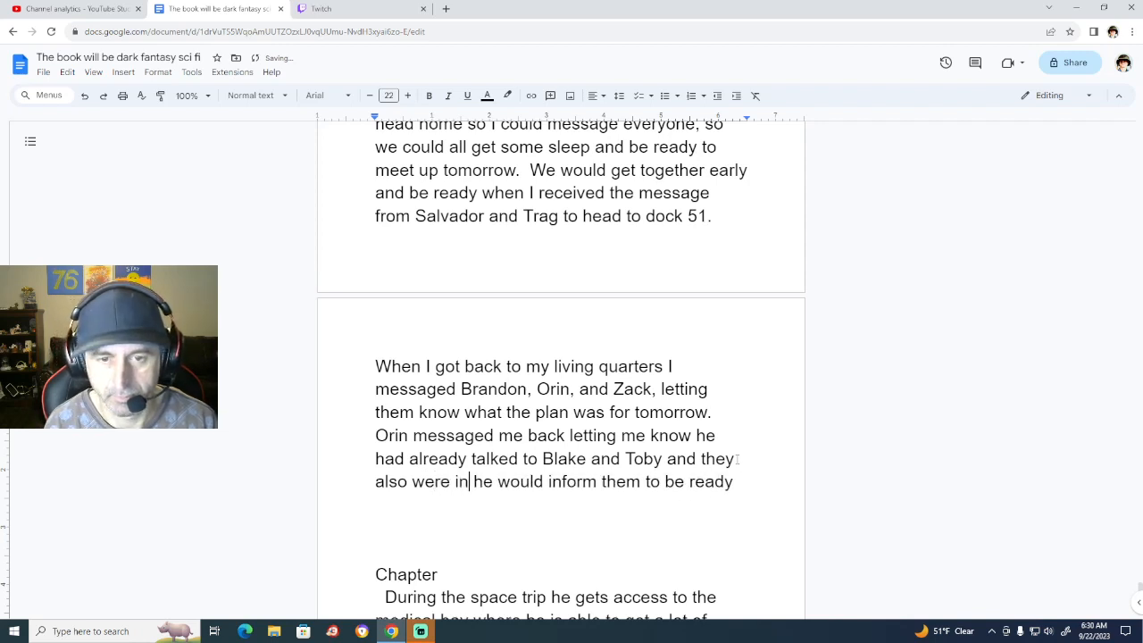
{"action": "type", "text": ","}
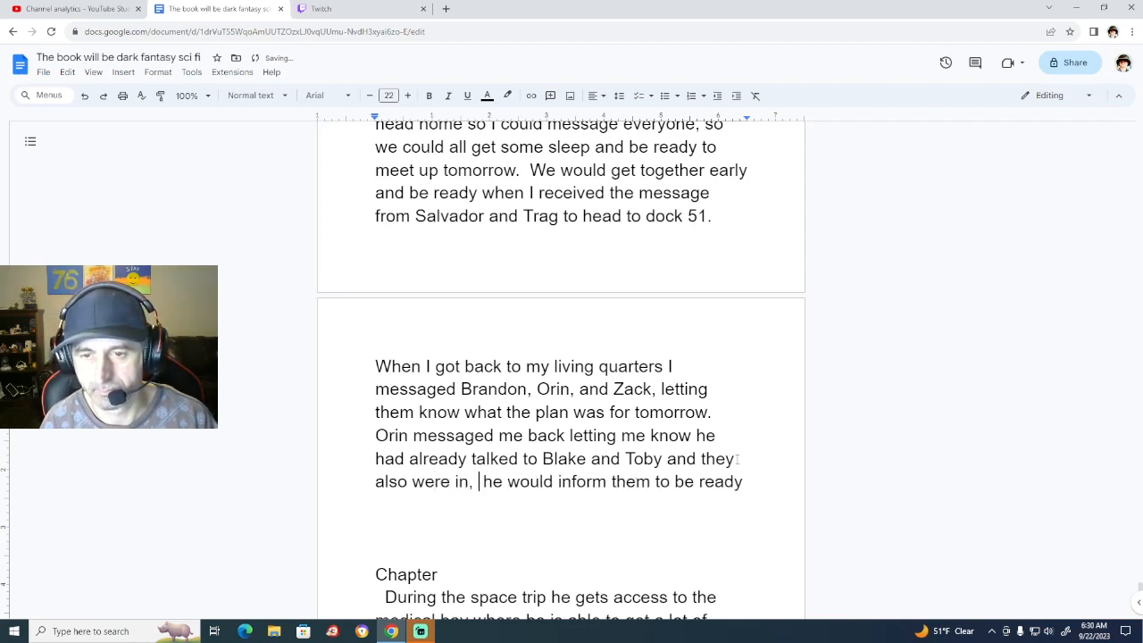
Extend the sentence after "he would inform them to be ready" with "and".
{"action": "key", "text": "Right"}
{"action": "key", "text": "Right"}
{"action": "key", "text": "Right"}
{"action": "key", "text": "Right"}
{"action": "key", "text": "Right"}
{"action": "key", "text": "Right"}
{"action": "key", "text": "Right"}
{"action": "key", "text": "Right"}
{"action": "key", "text": "Right"}
{"action": "key", "text": "Right"}
{"action": "key", "text": "Right"}
{"action": "key", "text": "Right"}
{"action": "key", "text": "Right"}
{"action": "key", "text": "Right"}
{"action": "key", "text": "Right"}
{"action": "key", "text": "Right"}
{"action": "key", "text": "Right"}
{"action": "key", "text": "Right"}
{"action": "key", "text": "Right"}
{"action": "key", "text": "Right"}
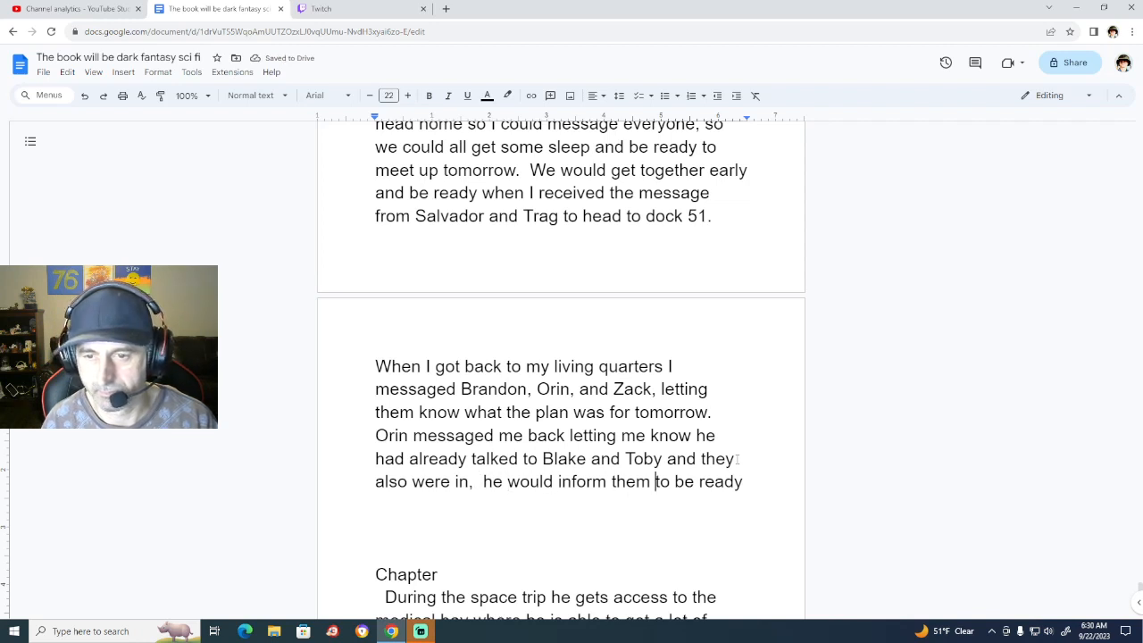
{"action": "key", "text": "Right"}
{"action": "key", "text": "Right"}
{"action": "key", "text": "Right"}
{"action": "key", "text": "Right"}
{"action": "key", "text": "Right"}
{"action": "key", "text": "Right"}
{"action": "key", "text": "Right"}
{"action": "key", "text": "Right"}
{"action": "key", "text": "Right"}
{"action": "key", "text": "Right"}
{"action": "key", "text": "Right"}
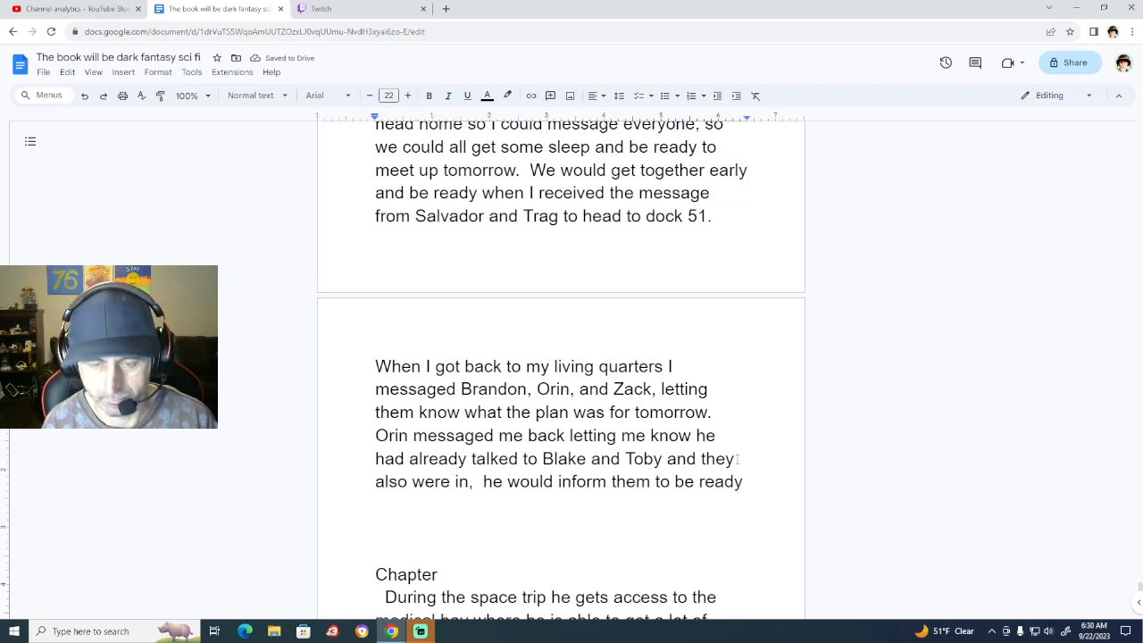
{"action": "type", "text": "and "}
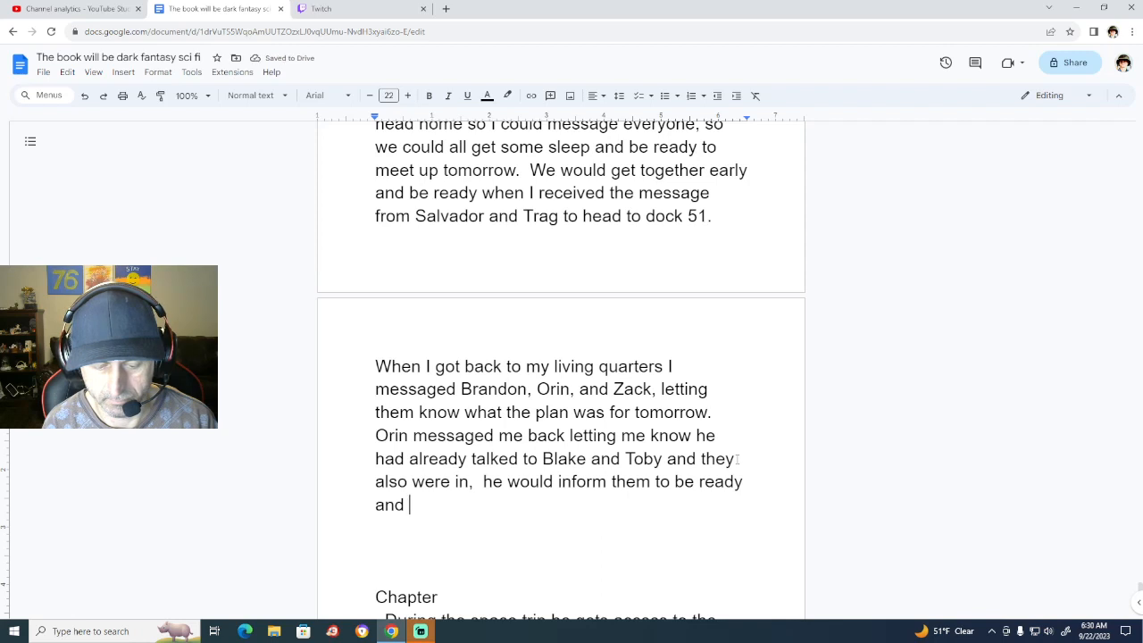
{"action": "type", "text": "at his "}
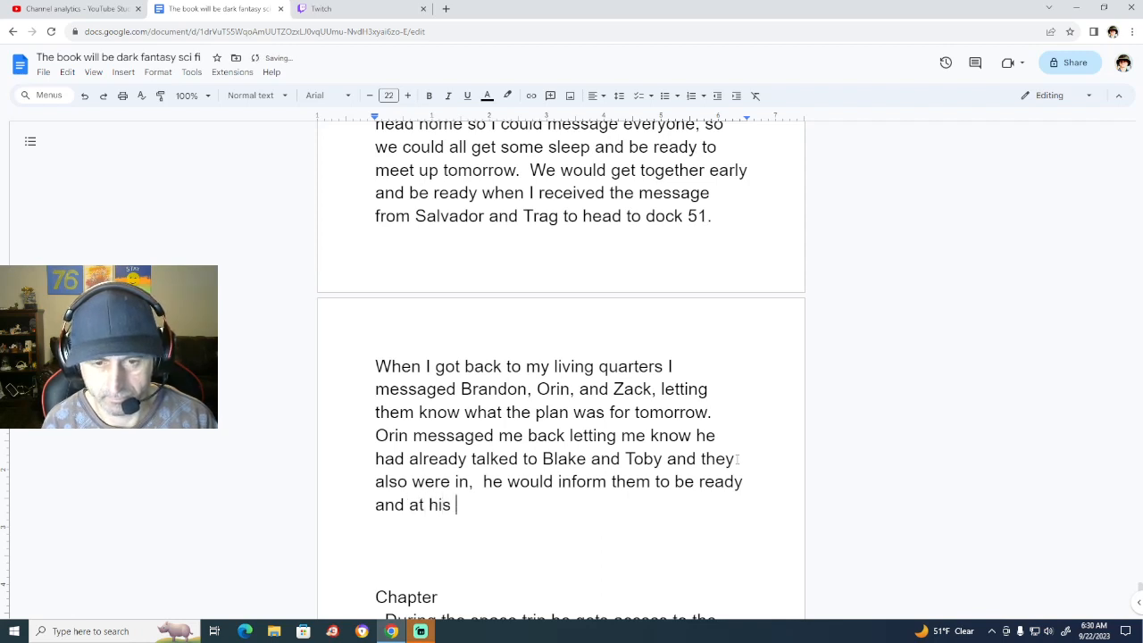
{"action": "type", "text": "pl"}
{"action": "key", "text": "BackSpace"}
{"action": "key", "text": "BackSpace"}
{"action": "key", "text": "BackSpace"}
{"action": "key", "text": "BackSpace"}
{"action": "key", "text": "BackSpace"}
{"action": "key", "text": "BackSpace"}
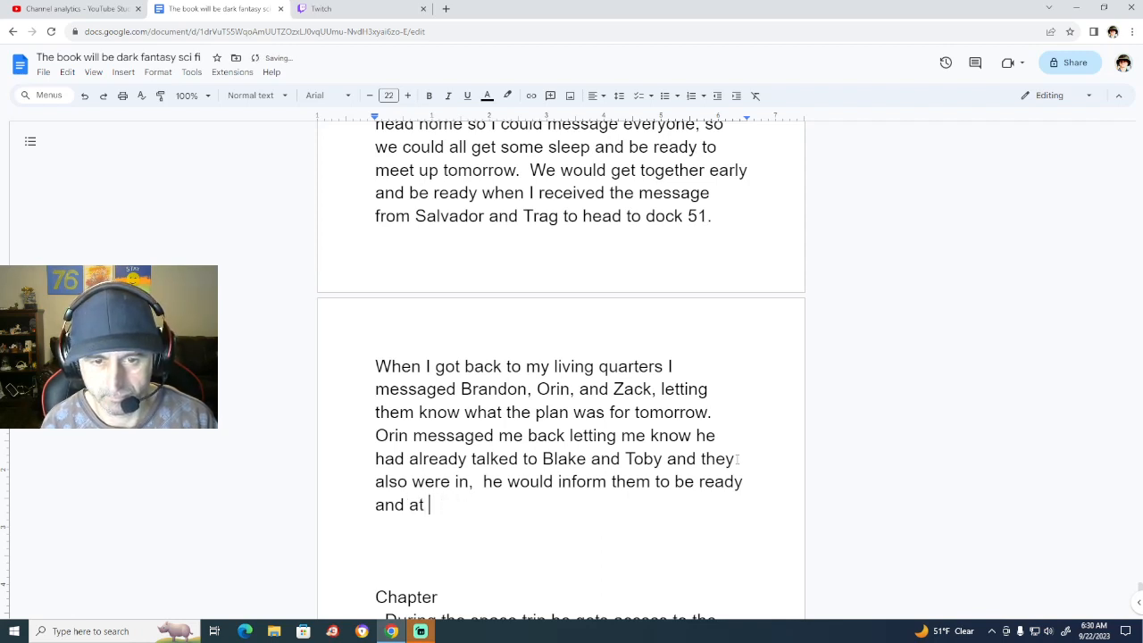
{"action": "key", "text": "BackSpace"}
{"action": "key", "text": "BackSpace"}
{"action": "key", "text": "BackSpace"}
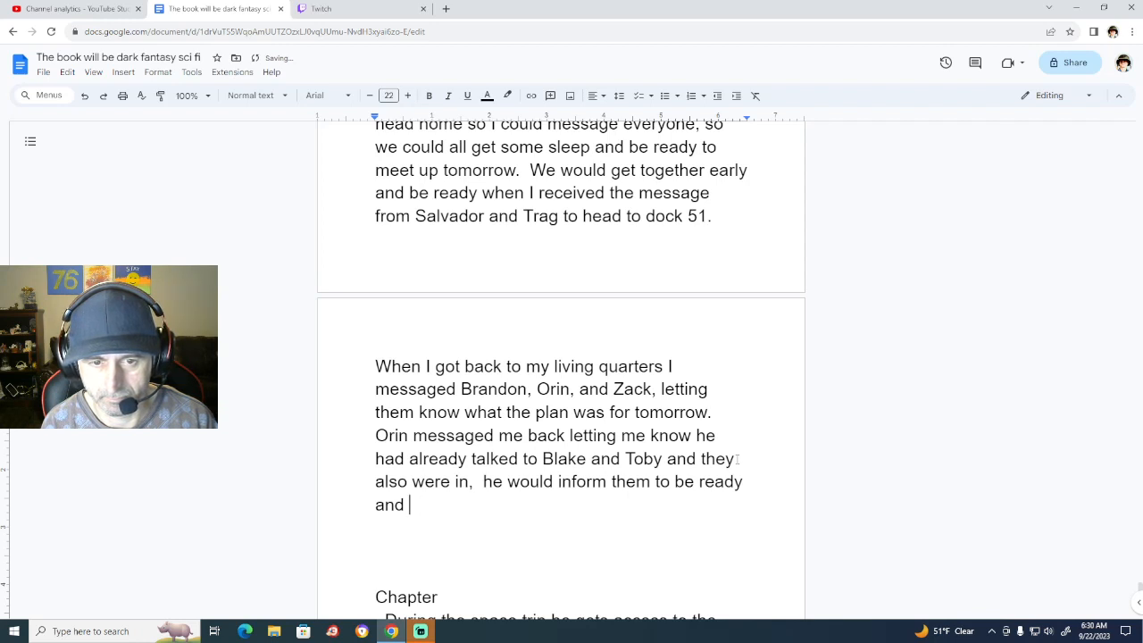
Continue the sentence after "to be ready and" with "at his place ealy tomorrow".
{"action": "type", "text": "at his "}
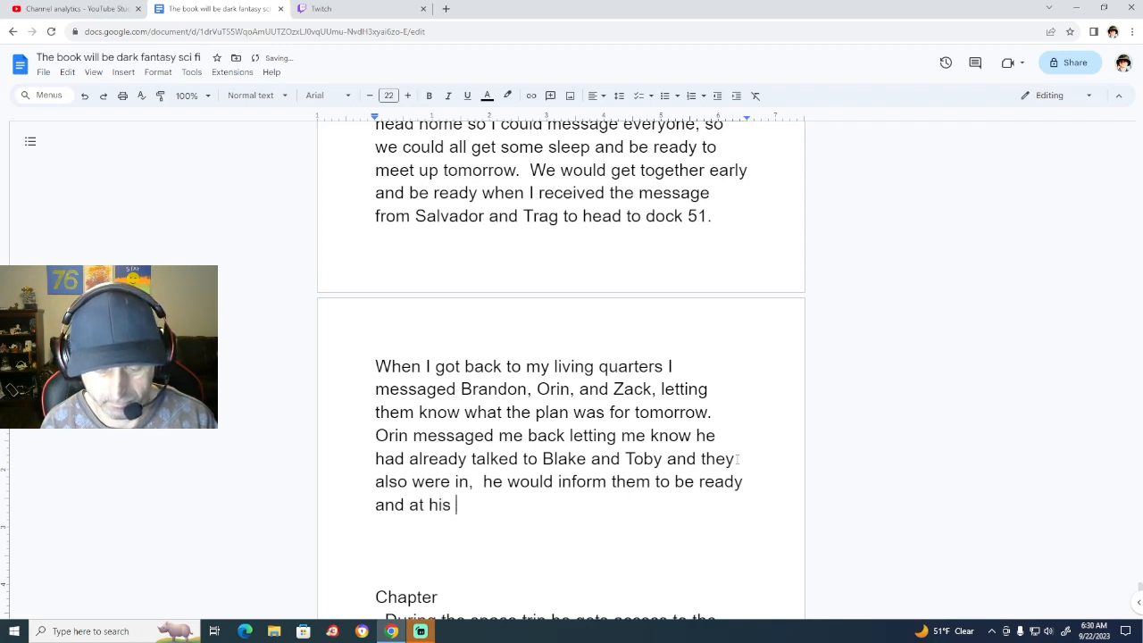
{"action": "type", "text": "place eal"}
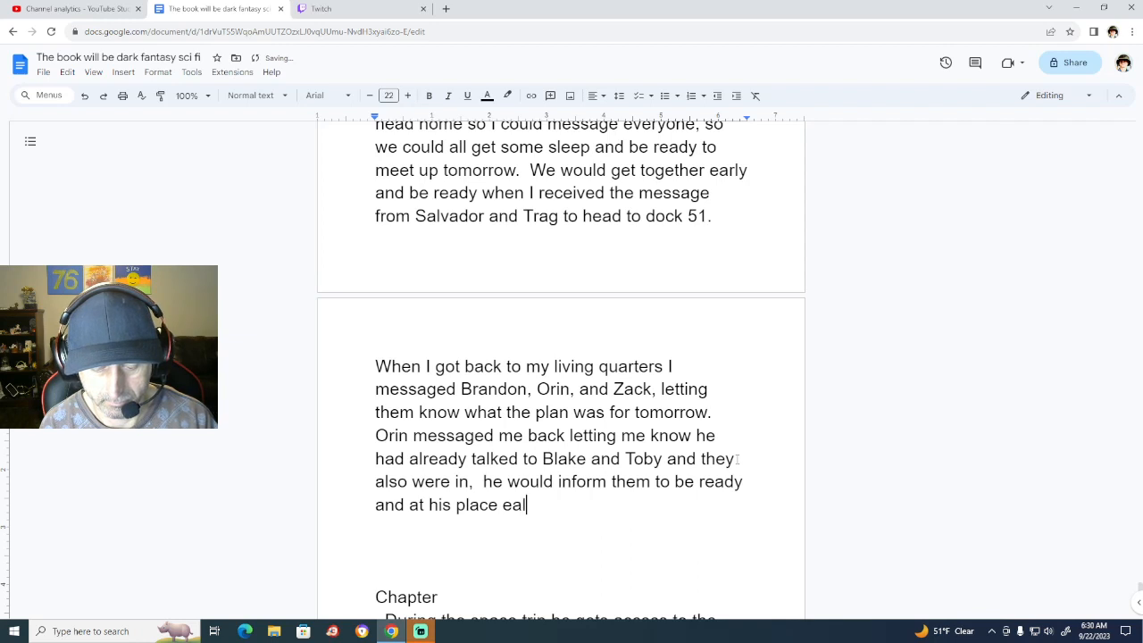
{"action": "type", "text": "y t"}
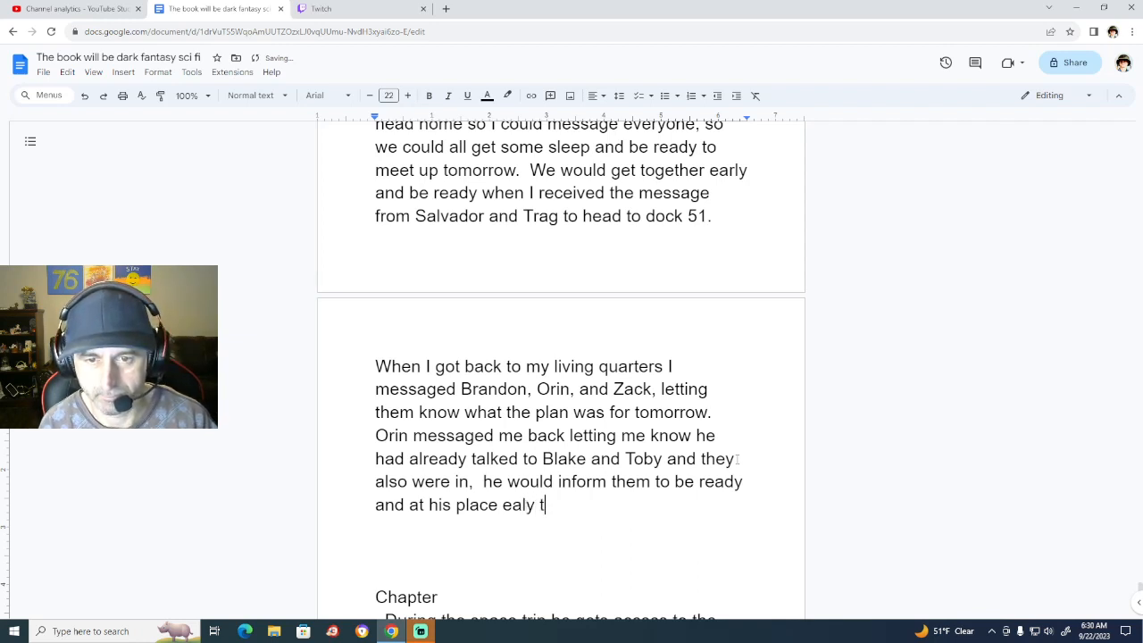
{"action": "type", "text": "ommor"}
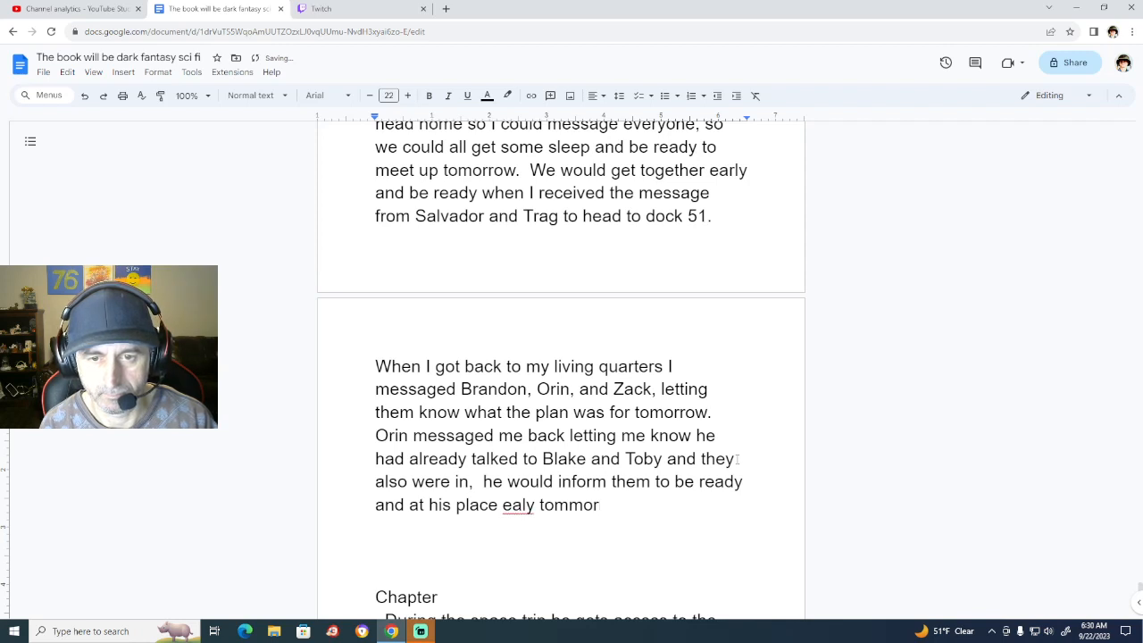
{"action": "key", "text": "BackSpace"}
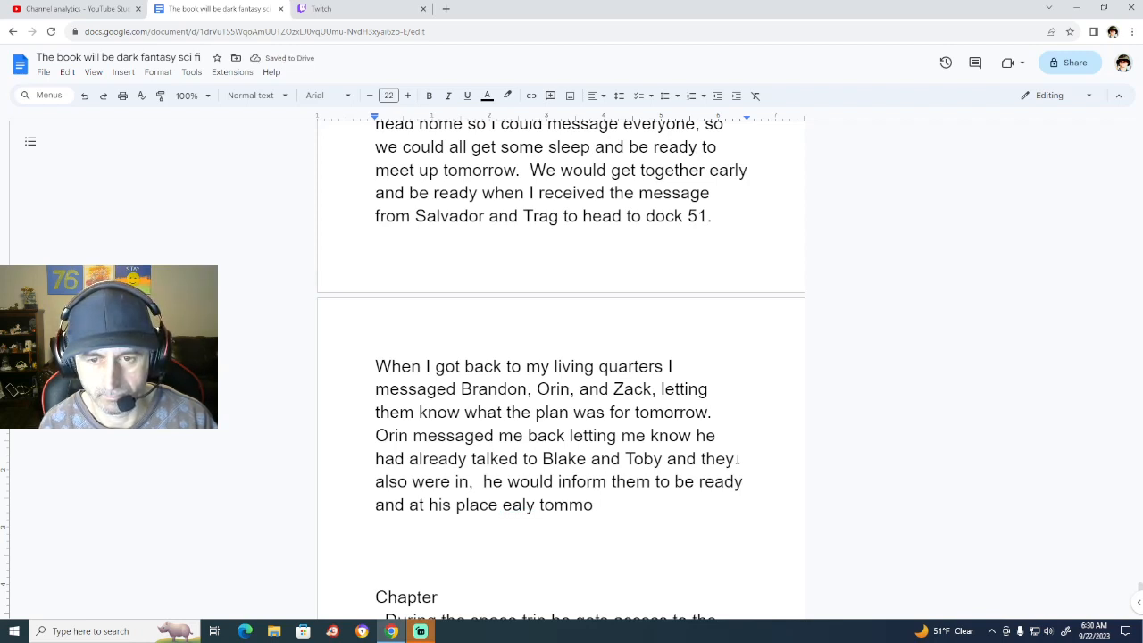
{"action": "type", "text": "rrow"}
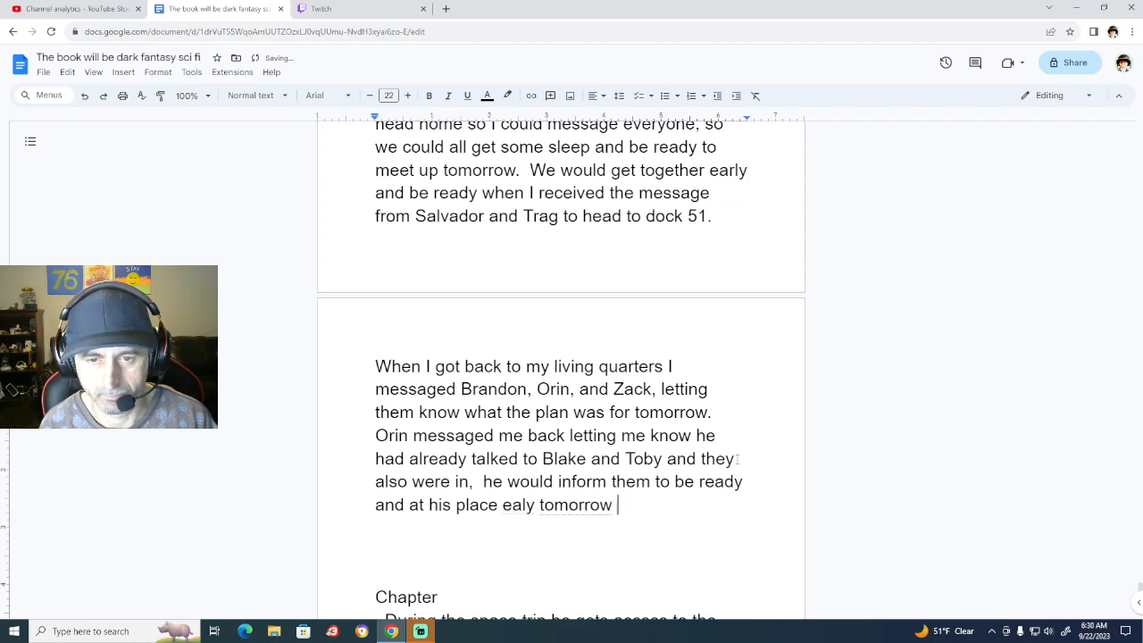
Correct the misspelled "ealy" to "early" and end the sentence with a period after "tomorrow".
{"action": "key", "text": "Left"}
{"action": "key", "text": "Left"}
{"action": "key", "text": "Left"}
{"action": "key", "text": "Left"}
{"action": "key", "text": "Left"}
{"action": "key", "text": "Left"}
{"action": "key", "text": "Left"}
{"action": "key", "text": "Left"}
{"action": "key", "text": "Left"}
{"action": "key", "text": "Left"}
{"action": "key", "text": "Left"}
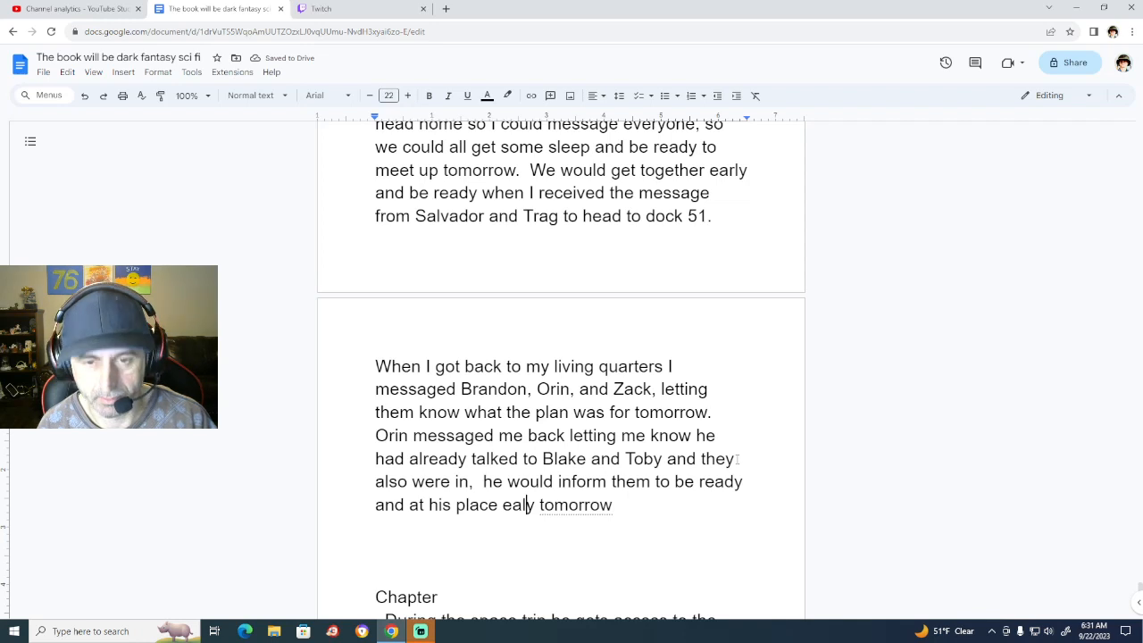
{"action": "type", "text": "r"}
{"action": "key", "text": "Right"}
{"action": "key", "text": "Right"}
{"action": "key", "text": "Right"}
{"action": "key", "text": "Right"}
{"action": "key", "text": "Right"}
{"action": "key", "text": "Right"}
{"action": "key", "text": "Right"}
{"action": "key", "text": "Right"}
{"action": "key", "text": "Right"}
{"action": "key", "text": "Right"}
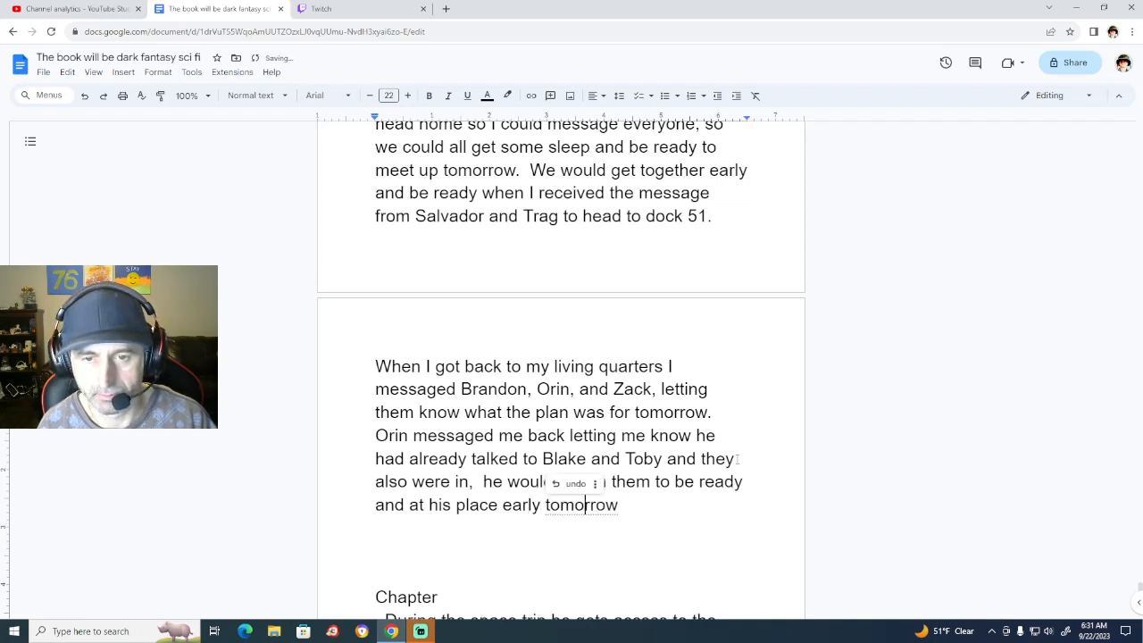
{"action": "type", "text": ".  "}
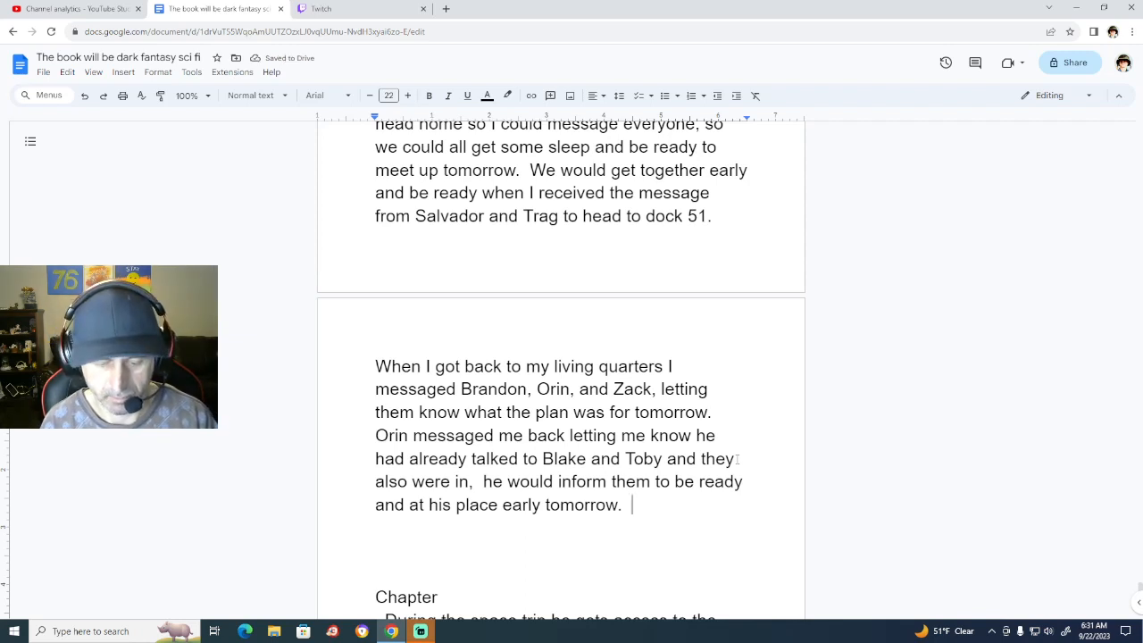
Begin the following sentence with "Brandon and Zack also message back confirming the plan".
{"action": "type", "text": "Brando"}
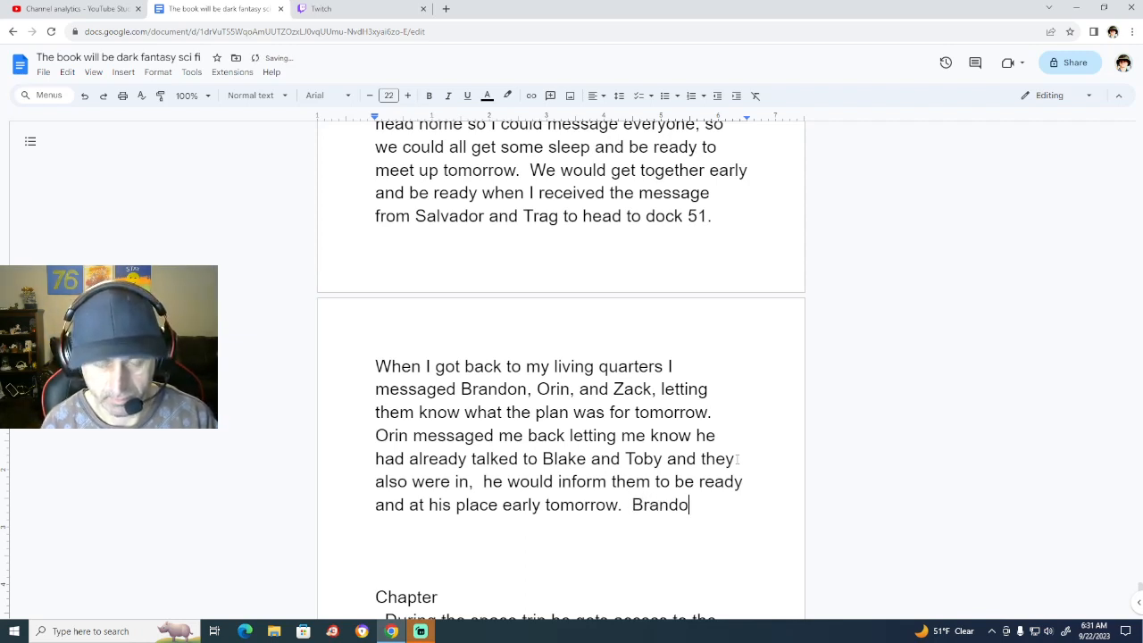
{"action": "type", "text": "n and Z"}
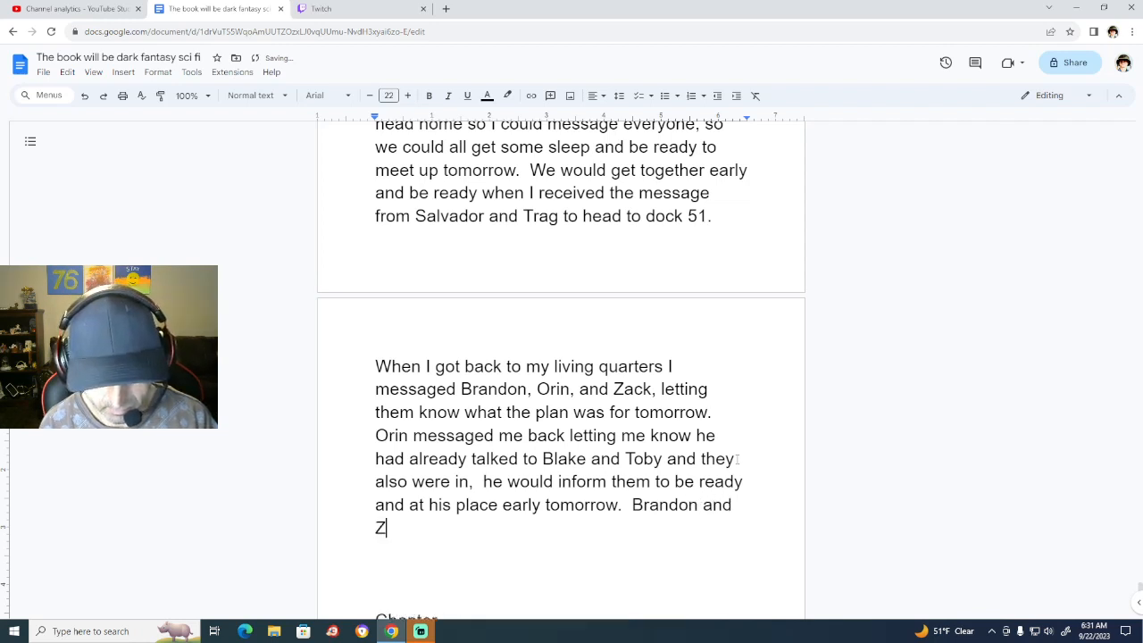
{"action": "type", "text": "ack also "}
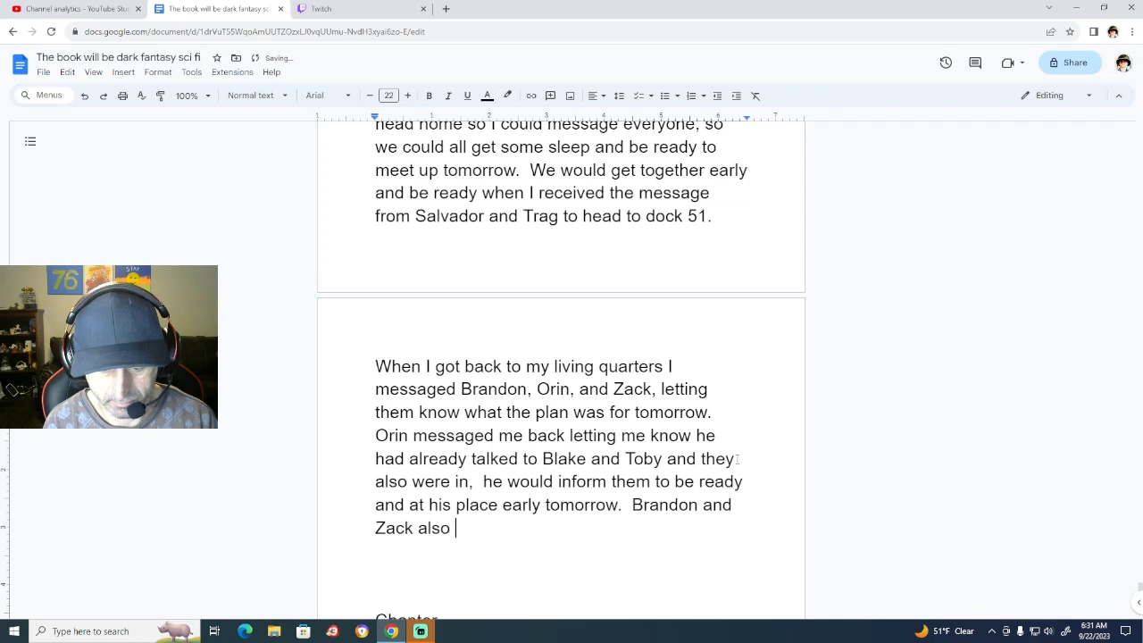
{"action": "type", "text": "message ba"}
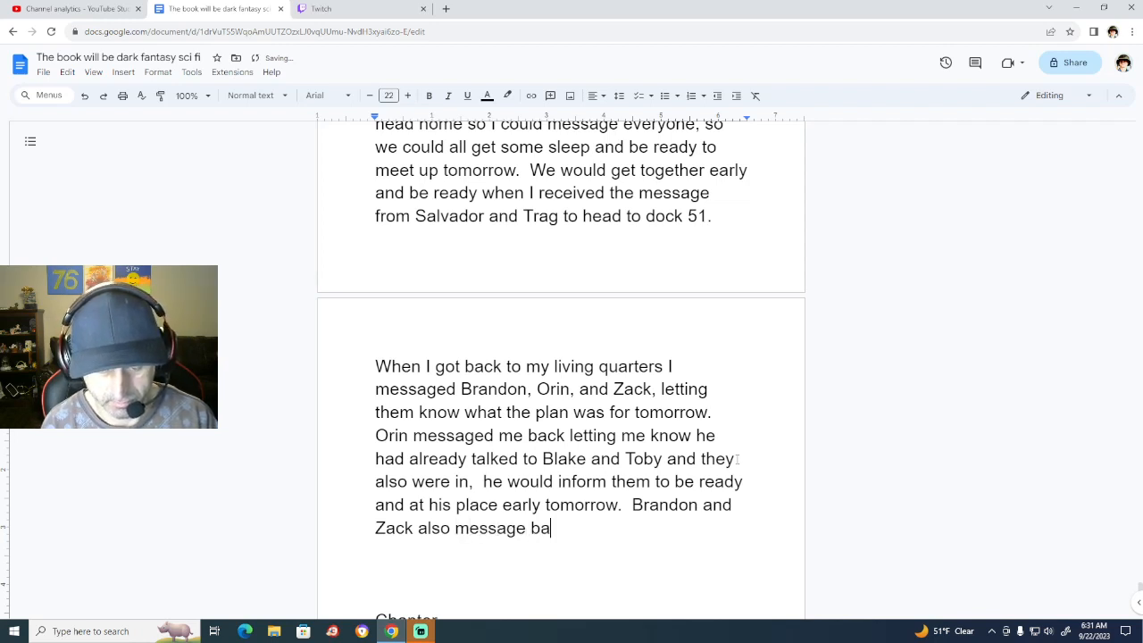
{"action": "type", "text": "ck confir"}
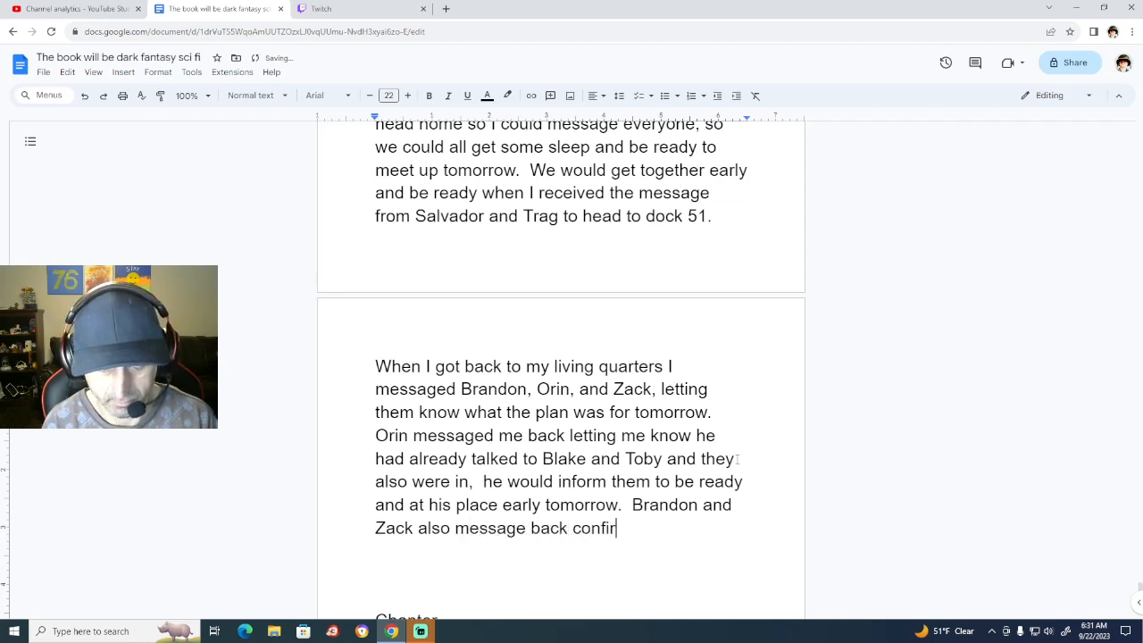
{"action": "type", "text": "ming th"}
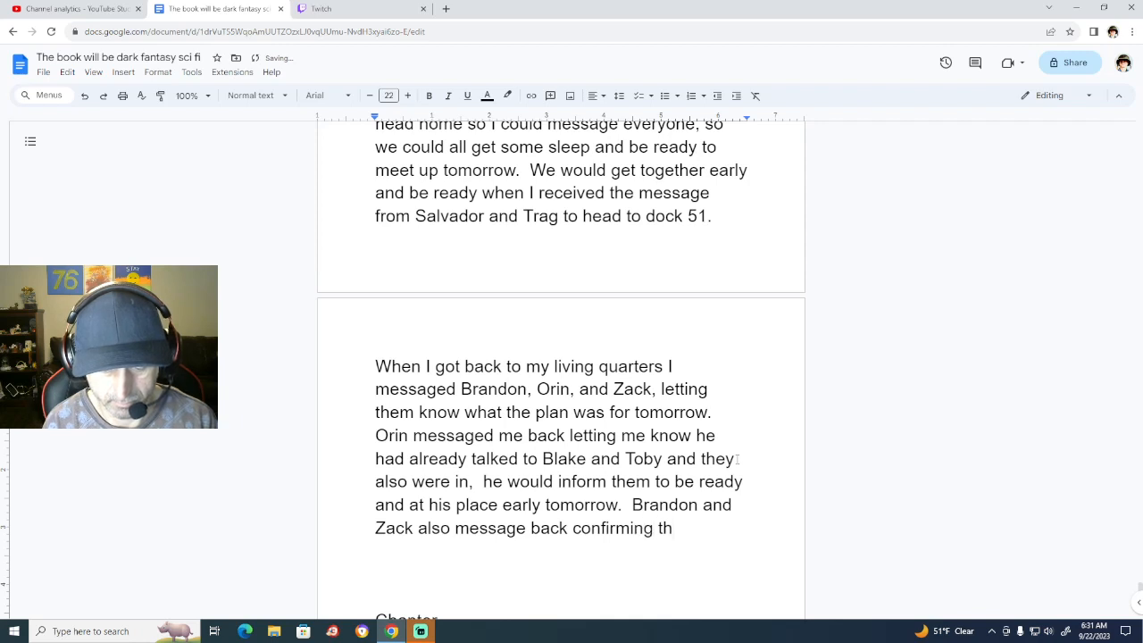
{"action": "type", "text": "e plan "}
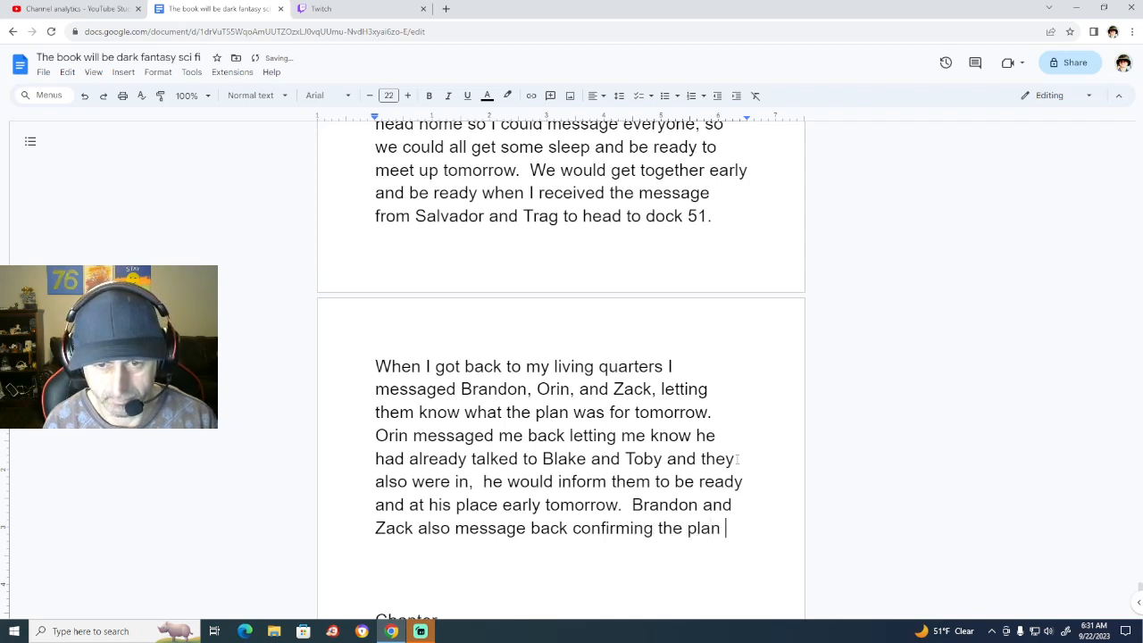
Finish the sentence about Brandon and Zack with "for the next day to meet at Orins.".
{"action": "type", "text": "for"}
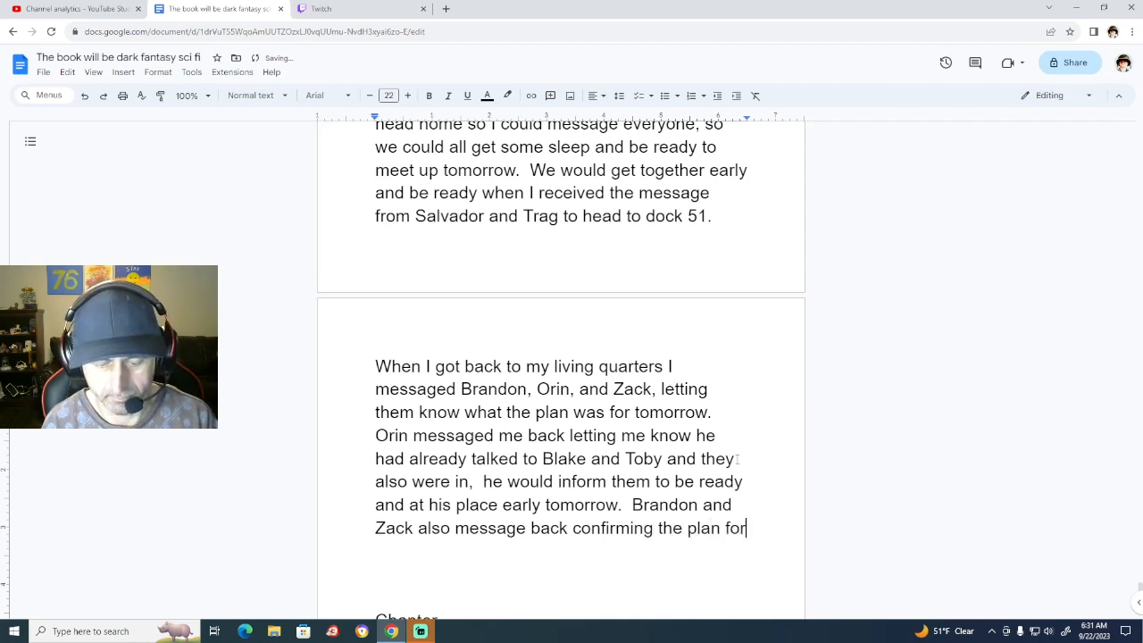
{"action": "type", "text": " the next "}
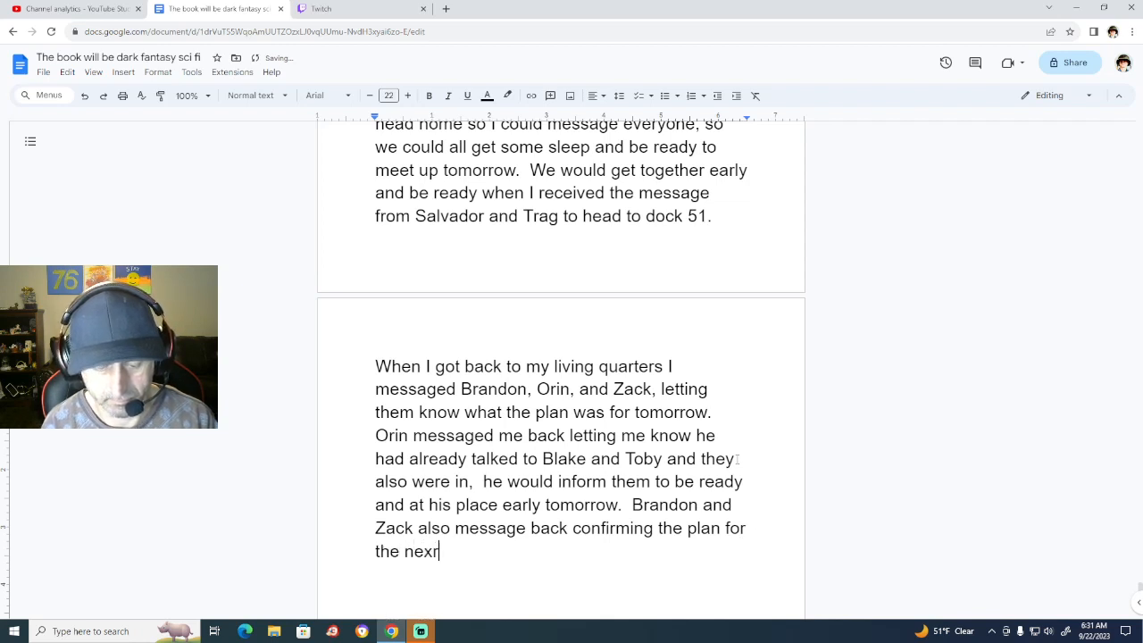
{"action": "type", "text": "day"}
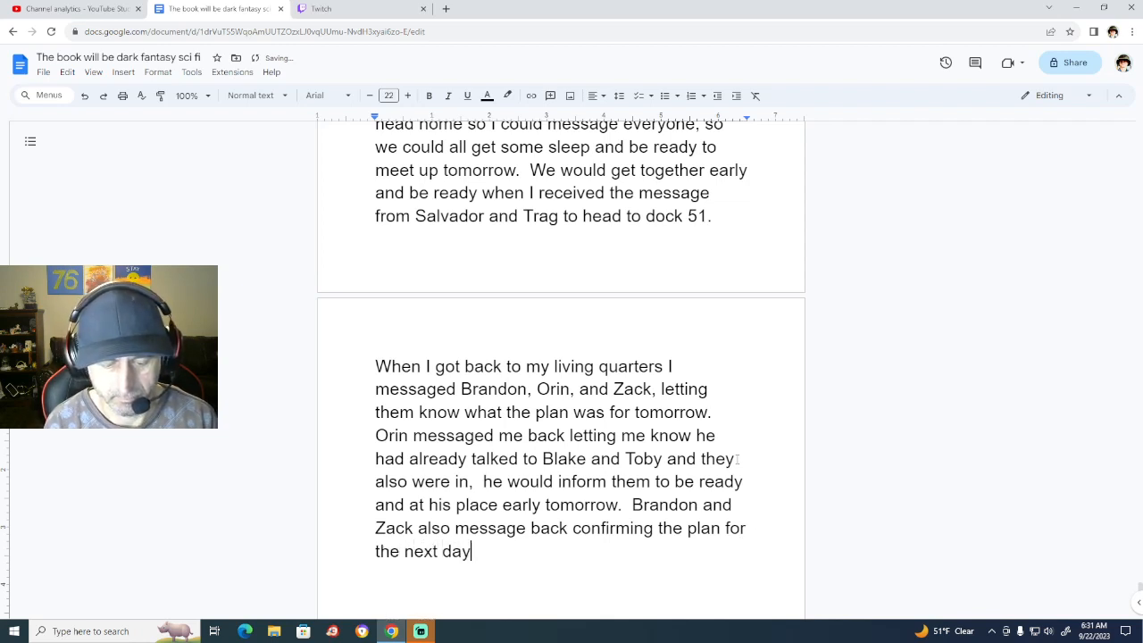
{"action": "type", "text": " to me"}
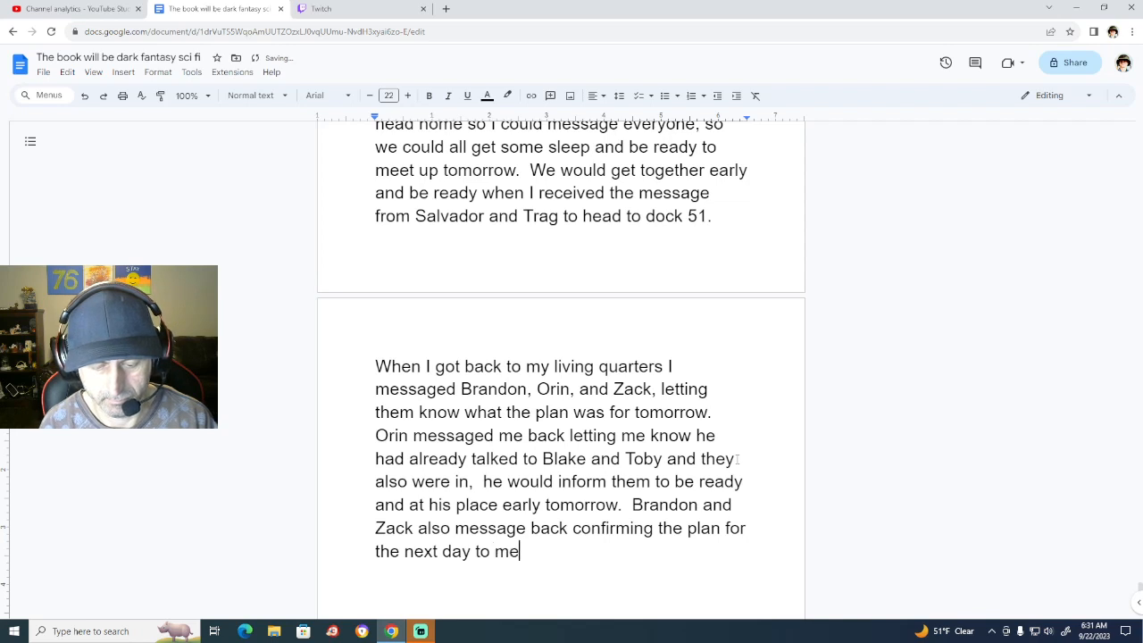
{"action": "type", "text": "et at "}
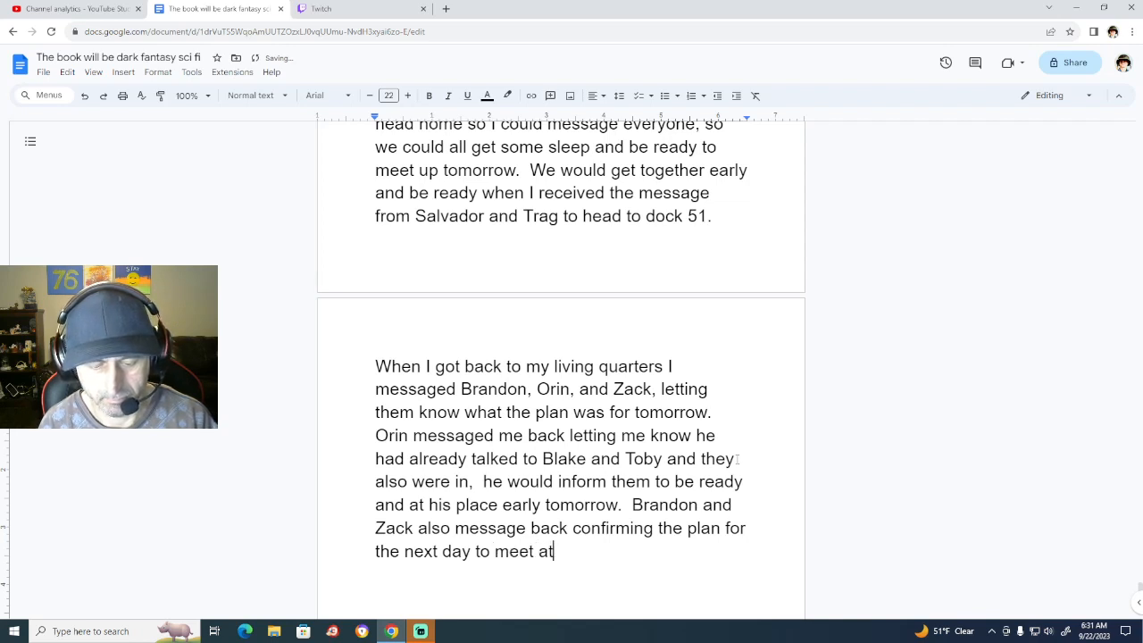
{"action": "type", "text": "Orins"}
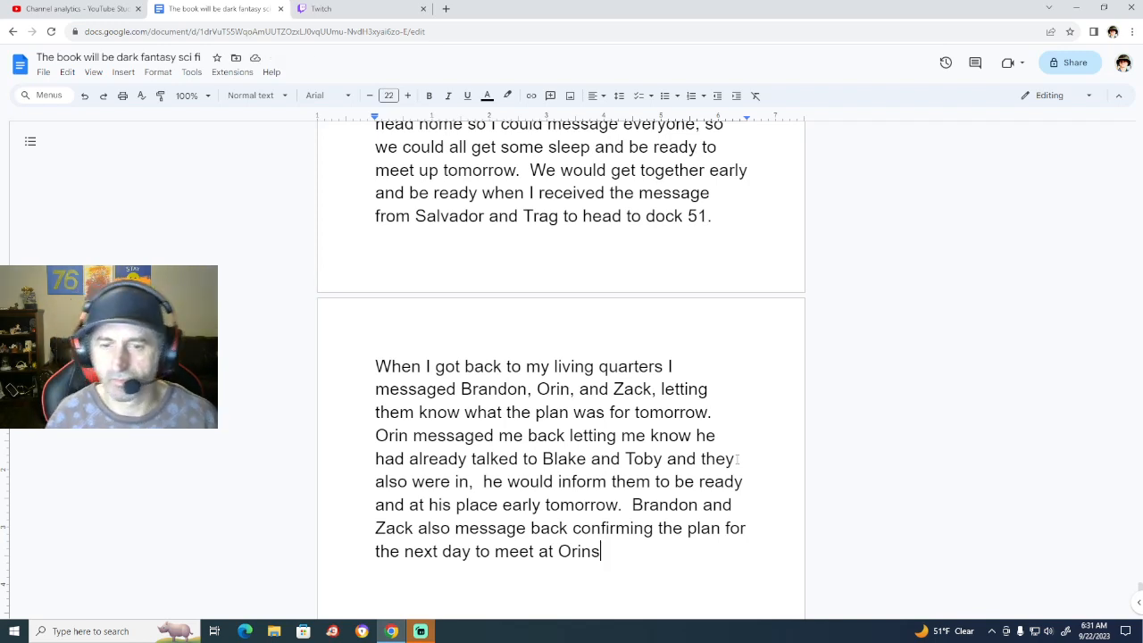
{"action": "type", "text": "."}
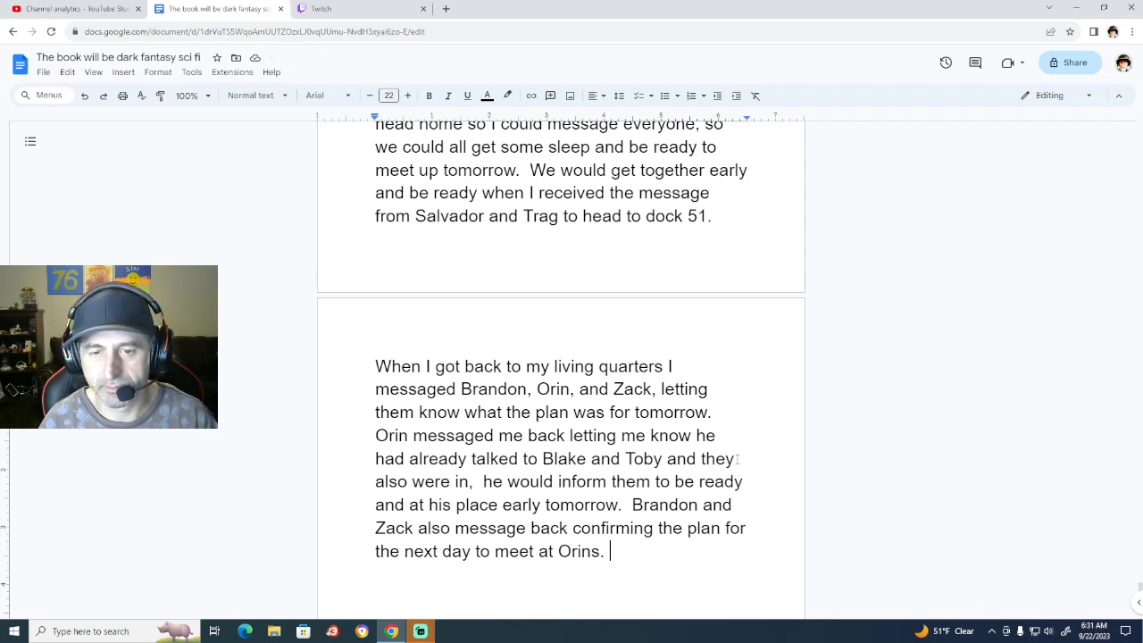
{"action": "key", "text": "Left"}
{"action": "key", "text": "Left"}
{"action": "key", "text": "Left"}
{"action": "key", "text": "Left"}
{"action": "key", "text": "Right"}
{"action": "key", "text": "Right"}
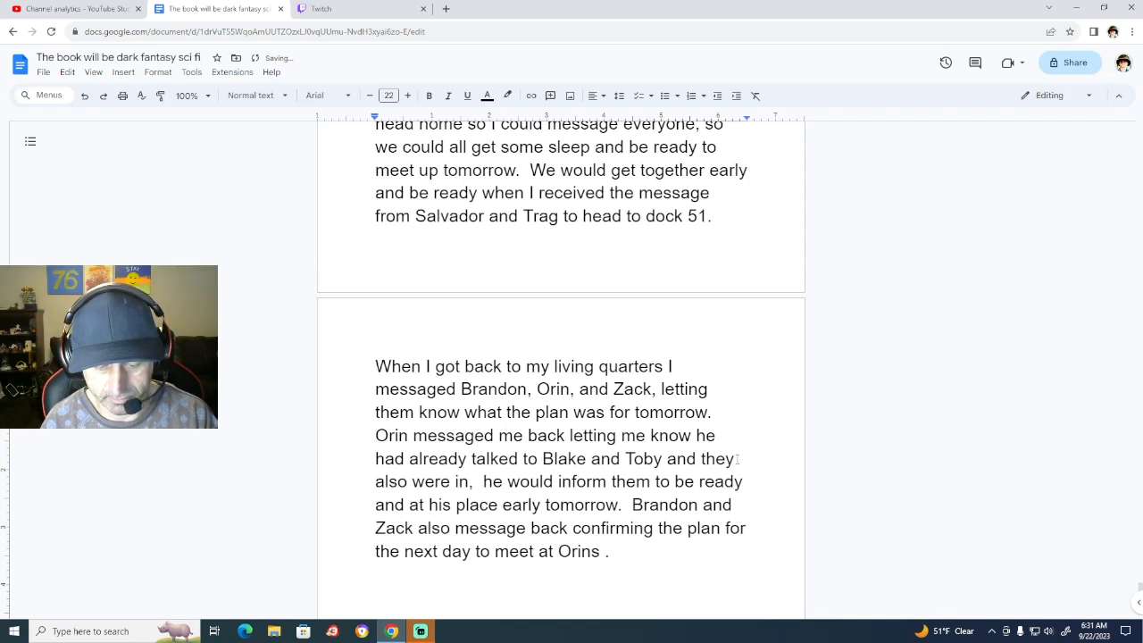
{"action": "type", "text": "ealry"}
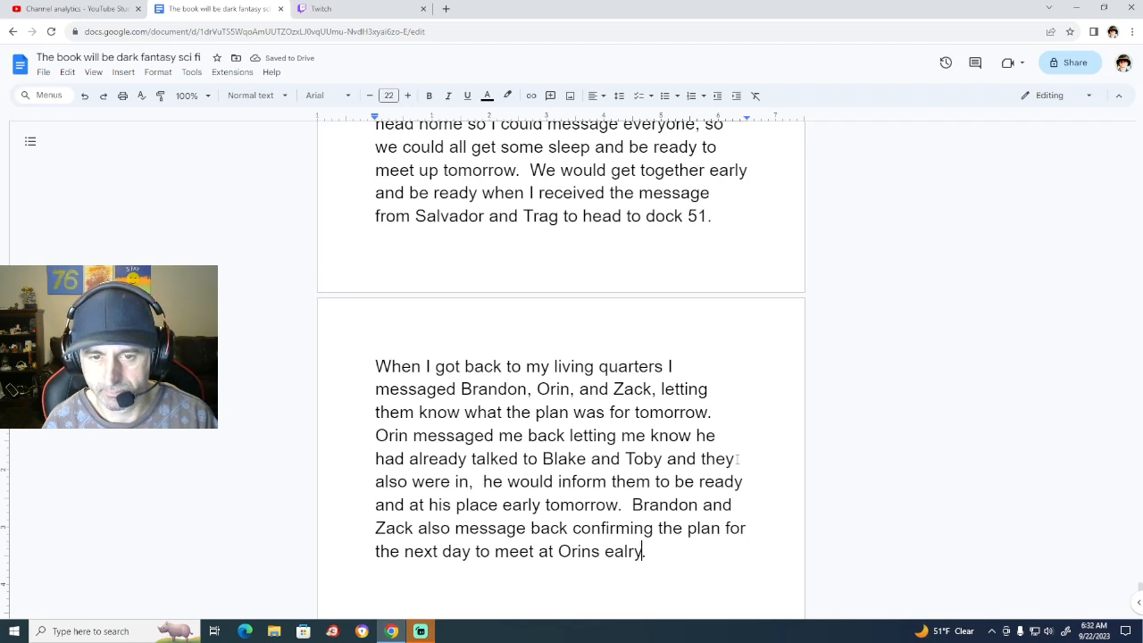
{"action": "key", "text": "BackSpace"}
{"action": "key", "text": "BackSpace"}
{"action": "key", "text": "BackSpace"}
{"action": "key", "text": "BackSpace"}
{"action": "key", "text": "BackSpace"}
{"action": "key", "text": "BackSpace"}
{"action": "key", "text": "BackSpace"}
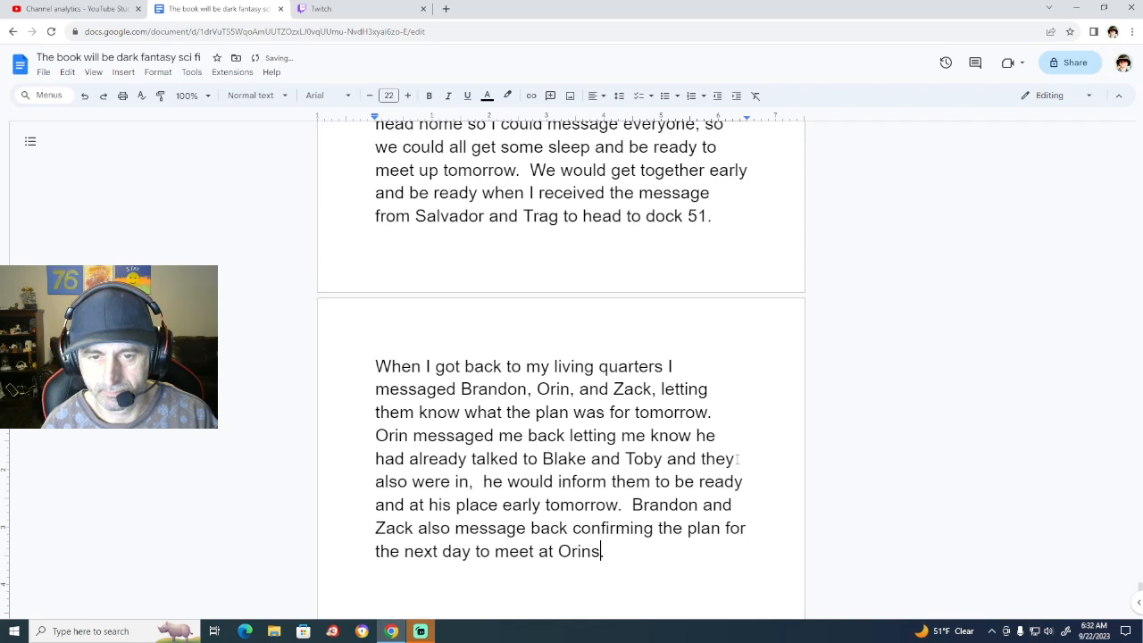
Insert "early," before "at Orins" in the last sentence and return to the end of the paragraph.
{"action": "key", "text": "Left"}
{"action": "key", "text": "Left"}
{"action": "key", "text": "Left"}
{"action": "key", "text": "Left"}
{"action": "key", "text": "Left"}
{"action": "key", "text": "Left"}
{"action": "key", "text": "Left"}
{"action": "key", "text": "Left"}
{"action": "key", "text": "Left"}
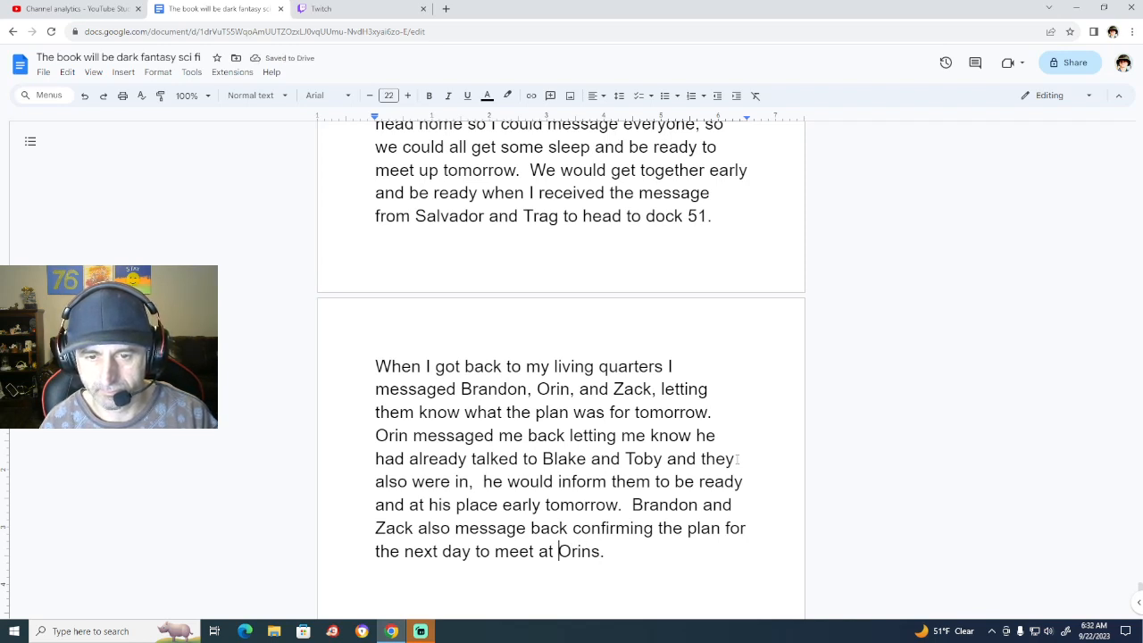
{"action": "type", "text": "early "}
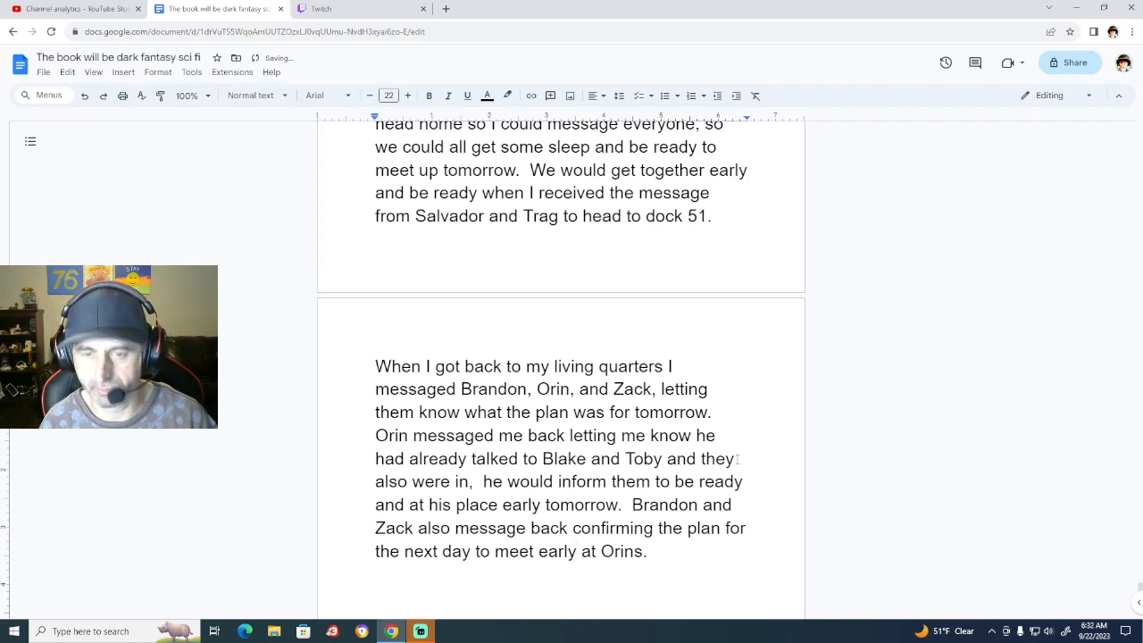
{"action": "type", "text": ","}
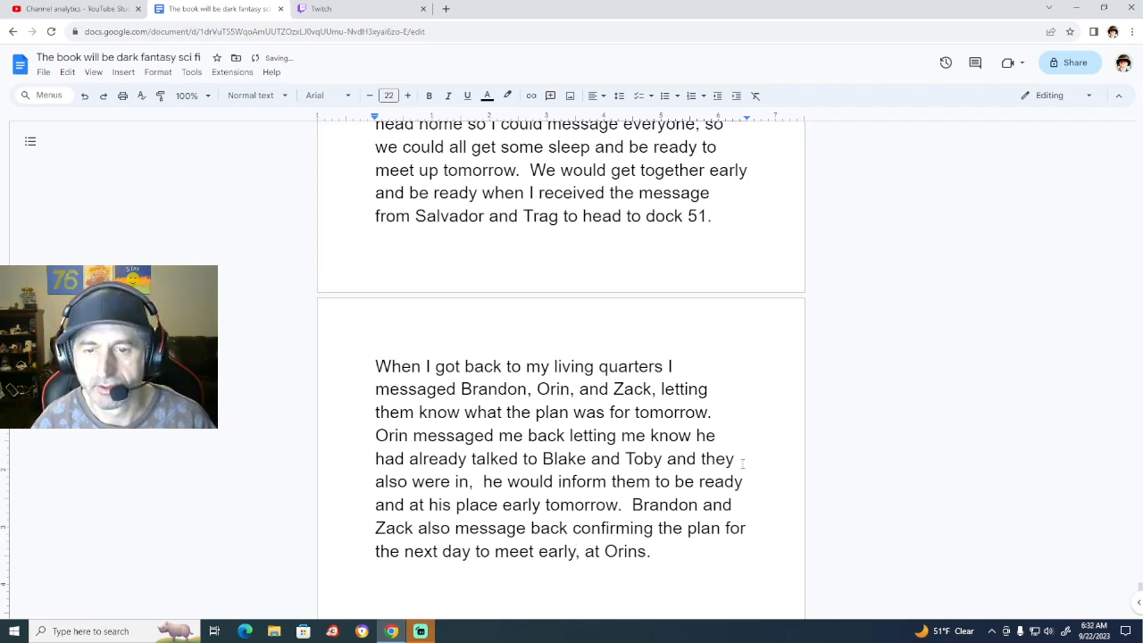
{"action": "left_click", "coordinate": [681, 551]}
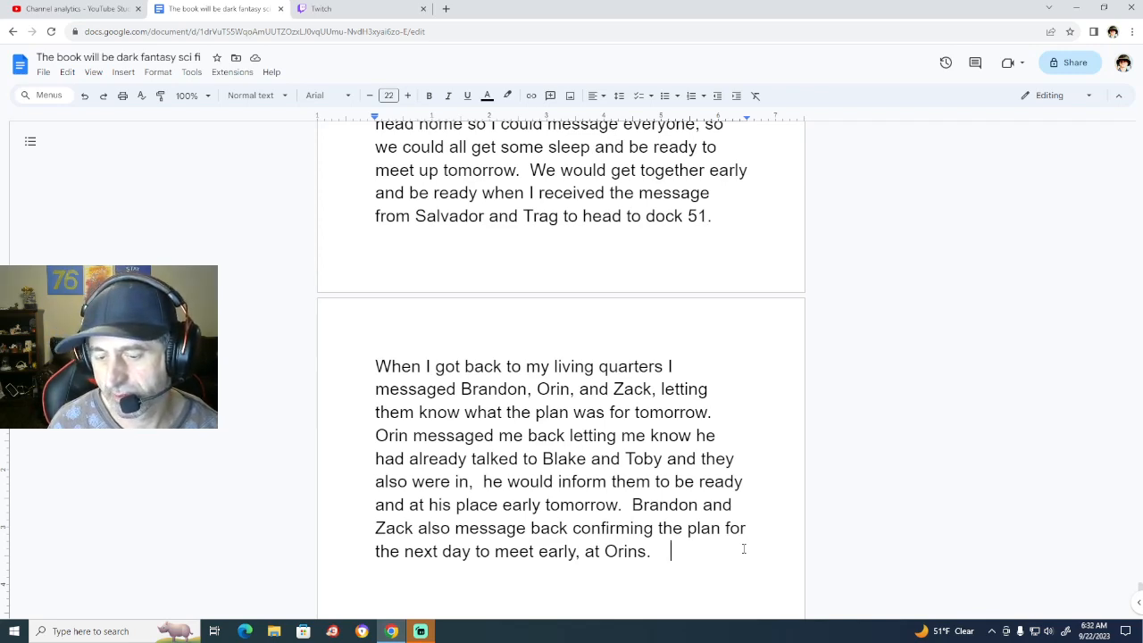
Review the outline notes for the upcoming chapters, highlighting the space trip note and the note about people losing their lives on the planet.
{"action": "scroll", "coordinate": [587, 355], "scroll_direction": "up", "scroll_amount": 7}
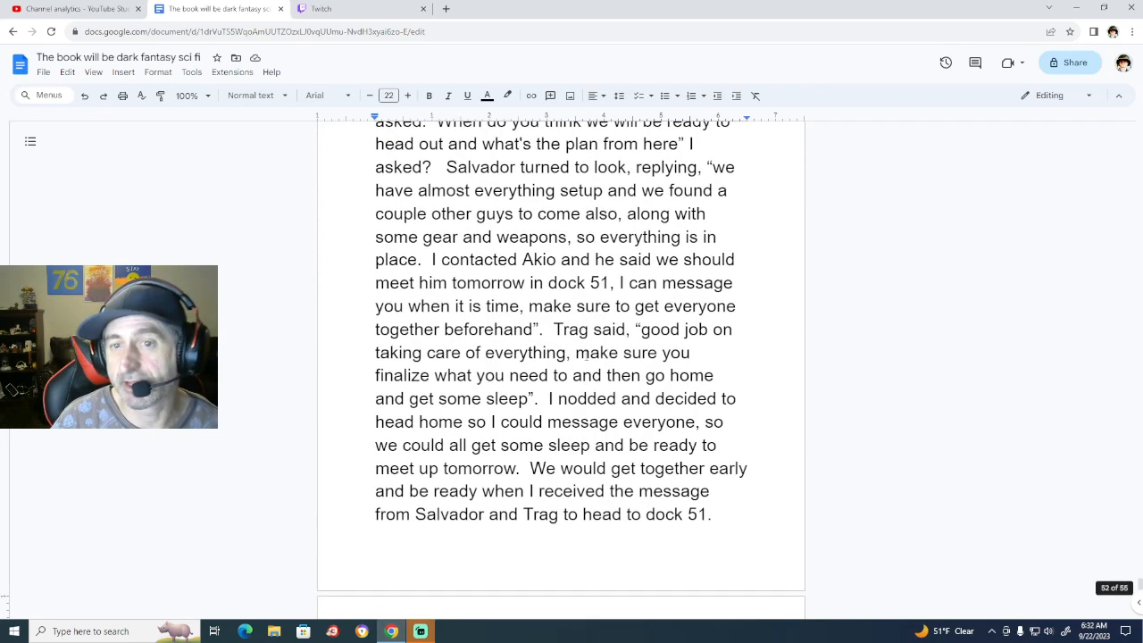
{"action": "scroll", "coordinate": [587, 354], "scroll_direction": "down", "scroll_amount": 2}
{"action": "scroll", "coordinate": [587, 354], "scroll_direction": "down", "scroll_amount": 9}
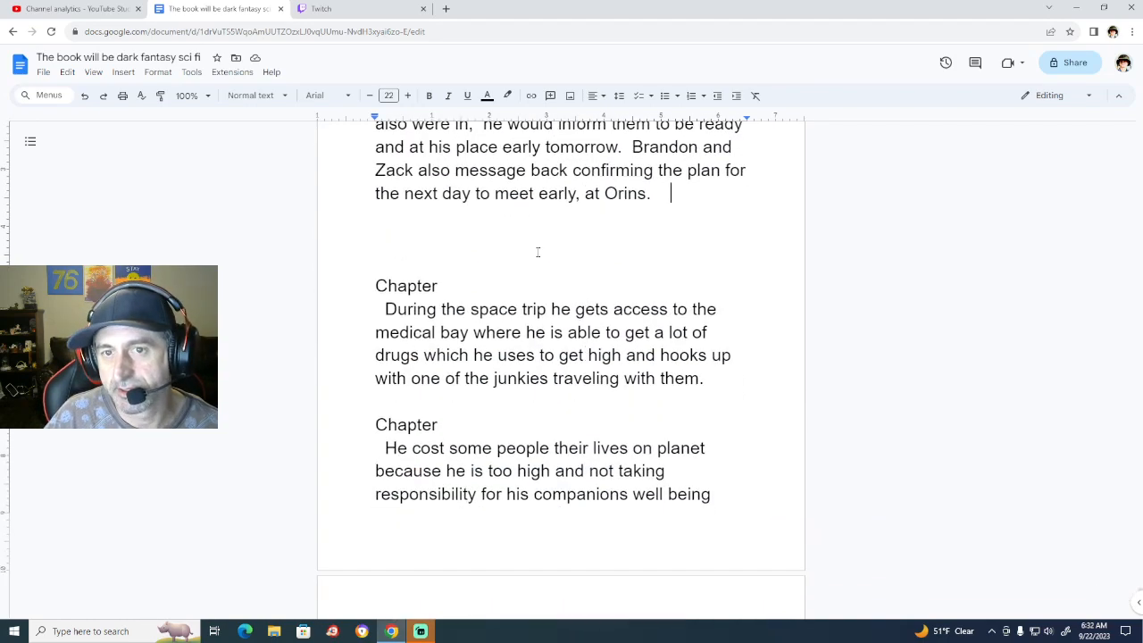
{"action": "scroll", "coordinate": [538, 252], "scroll_direction": "up", "scroll_amount": 2}
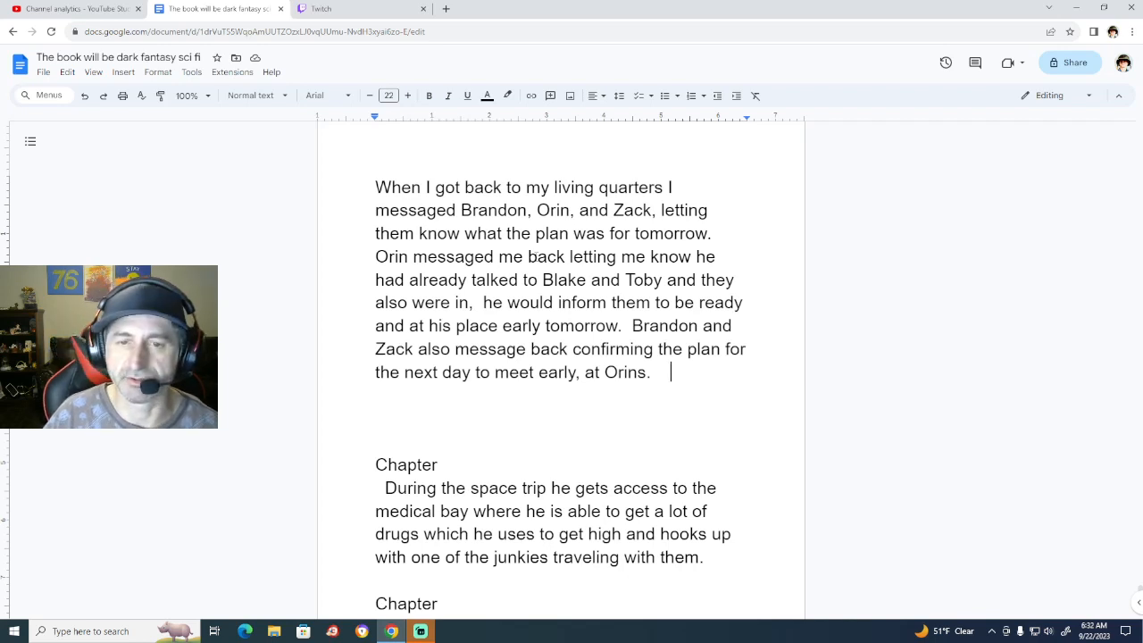
{"action": "scroll", "coordinate": [665, 349], "scroll_direction": "down", "scroll_amount": 1}
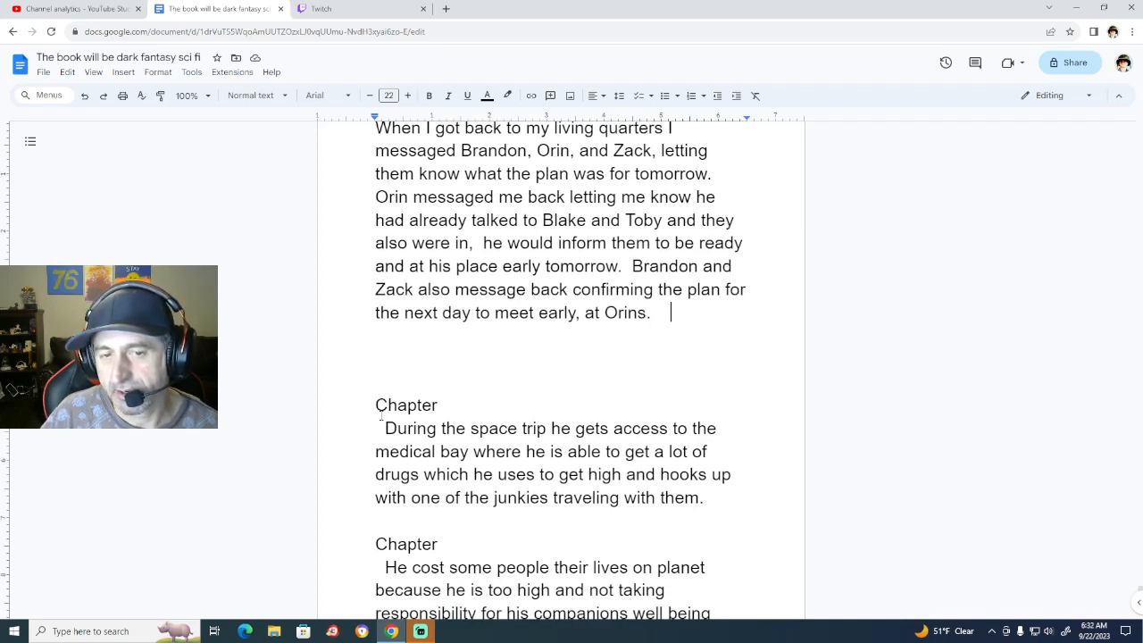
{"action": "mouse_move", "coordinate": [375, 406]}
{"action": "left_mouse_down"}
{"action": "mouse_move", "coordinate": [485, 451]}
{"action": "mouse_move", "coordinate": [717, 502]}
{"action": "mouse_move", "coordinate": [382, 427]}
{"action": "left_mouse_up"}
{"action": "left_click", "coordinate": [546, 474]}
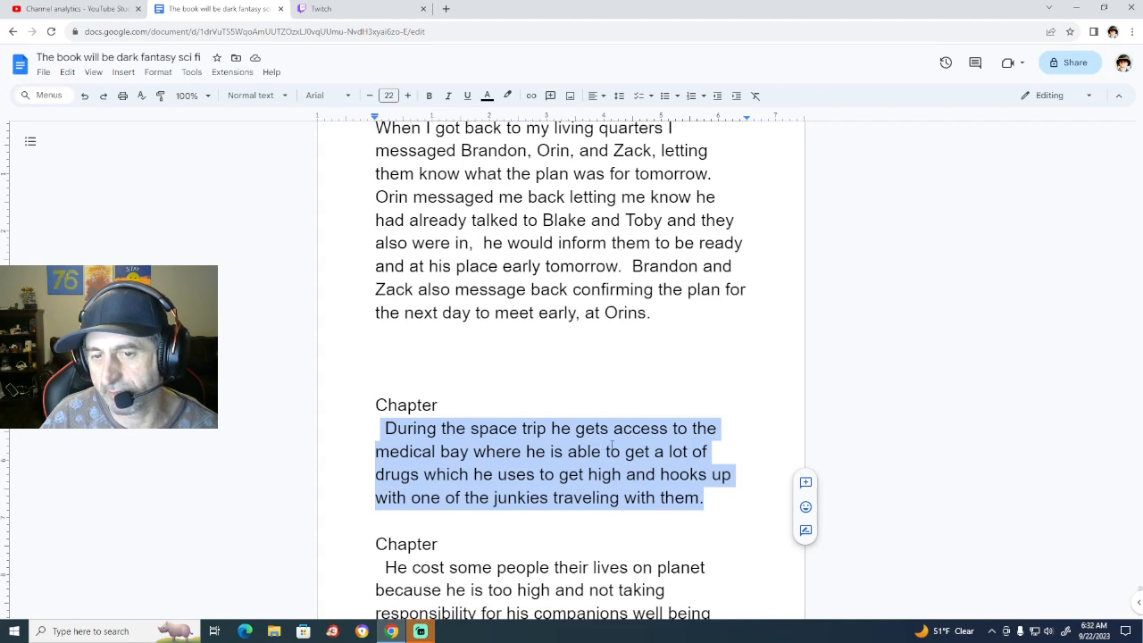
{"action": "scroll", "coordinate": [612, 446], "scroll_direction": "down", "scroll_amount": 3}
{"action": "scroll", "coordinate": [612, 444], "scroll_direction": "up", "scroll_amount": 3}
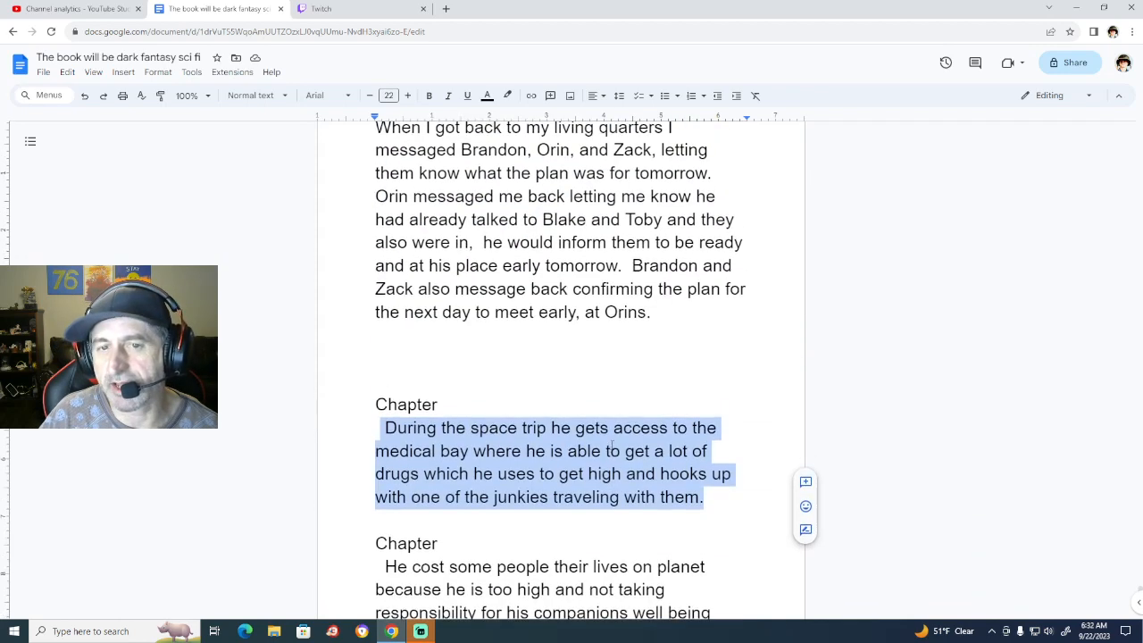
{"action": "left_click", "coordinate": [721, 506]}
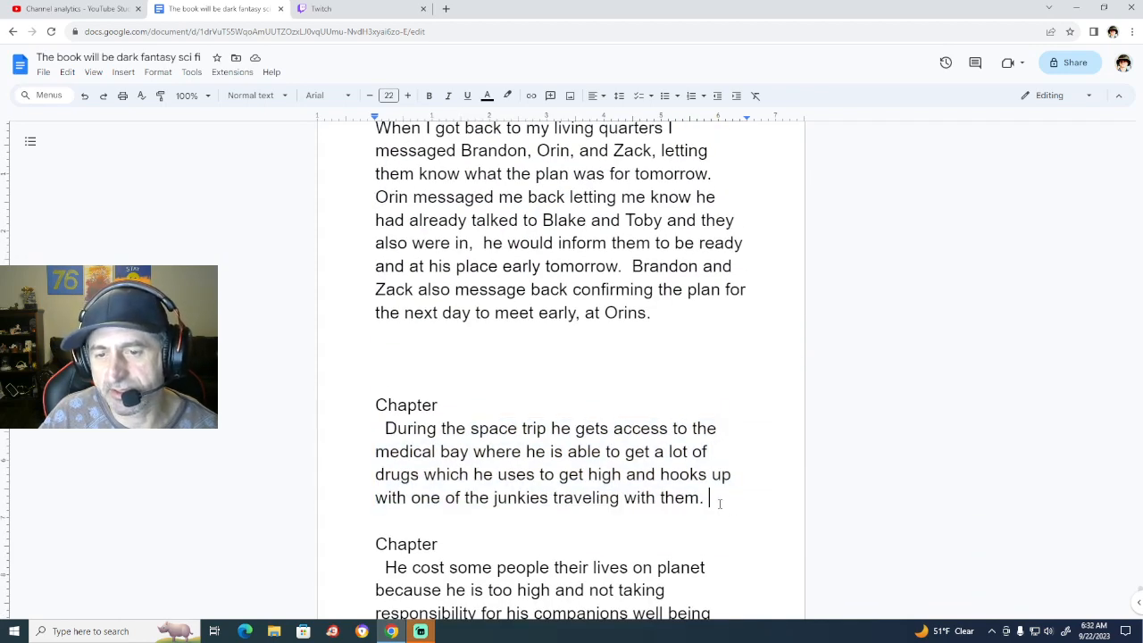
{"action": "left_click_drag", "start_coordinate": [720, 501], "coordinate": [333, 400]}
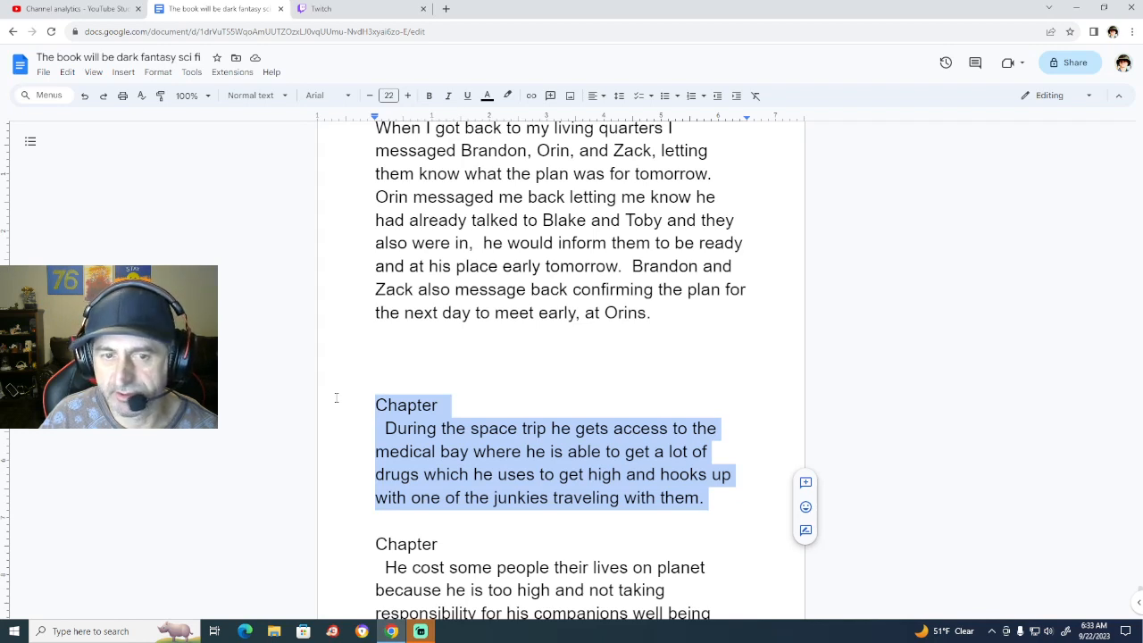
{"action": "scroll", "coordinate": [354, 392], "scroll_direction": "down", "scroll_amount": 2}
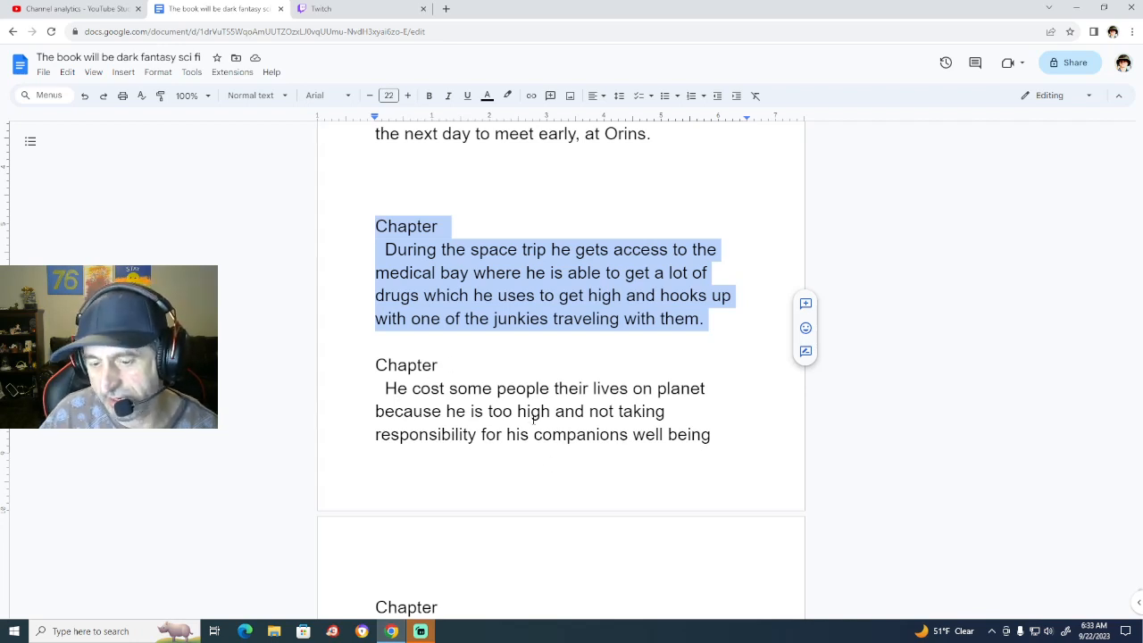
{"action": "scroll", "coordinate": [534, 419], "scroll_direction": "down", "scroll_amount": 2}
{"action": "scroll", "coordinate": [533, 419], "scroll_direction": "up", "scroll_amount": 4}
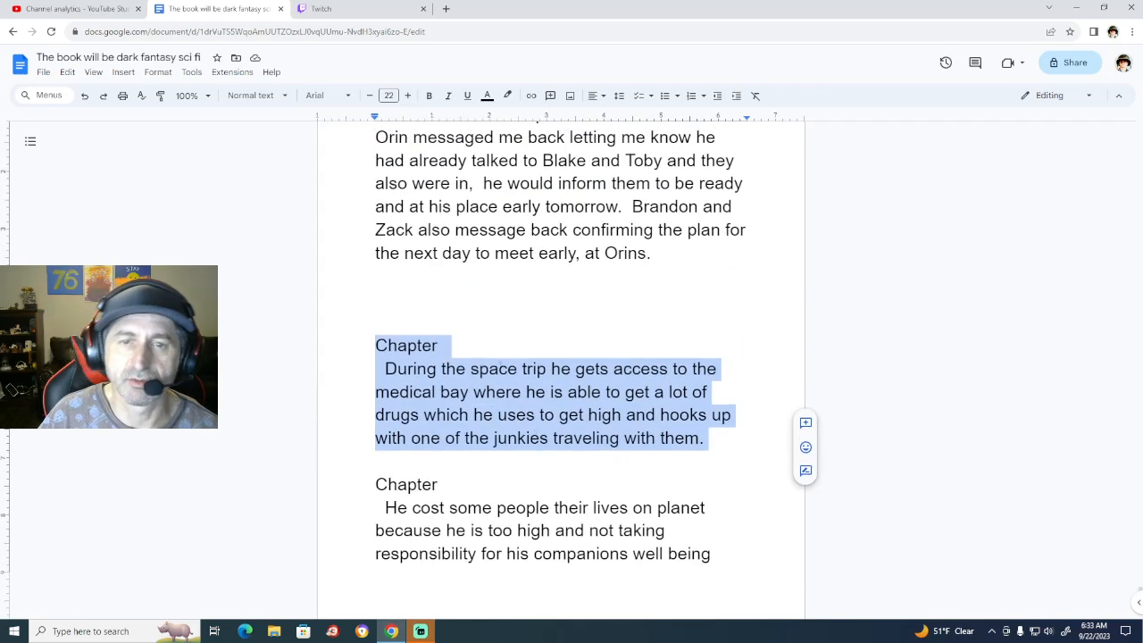
{"action": "left_click", "coordinate": [456, 307]}
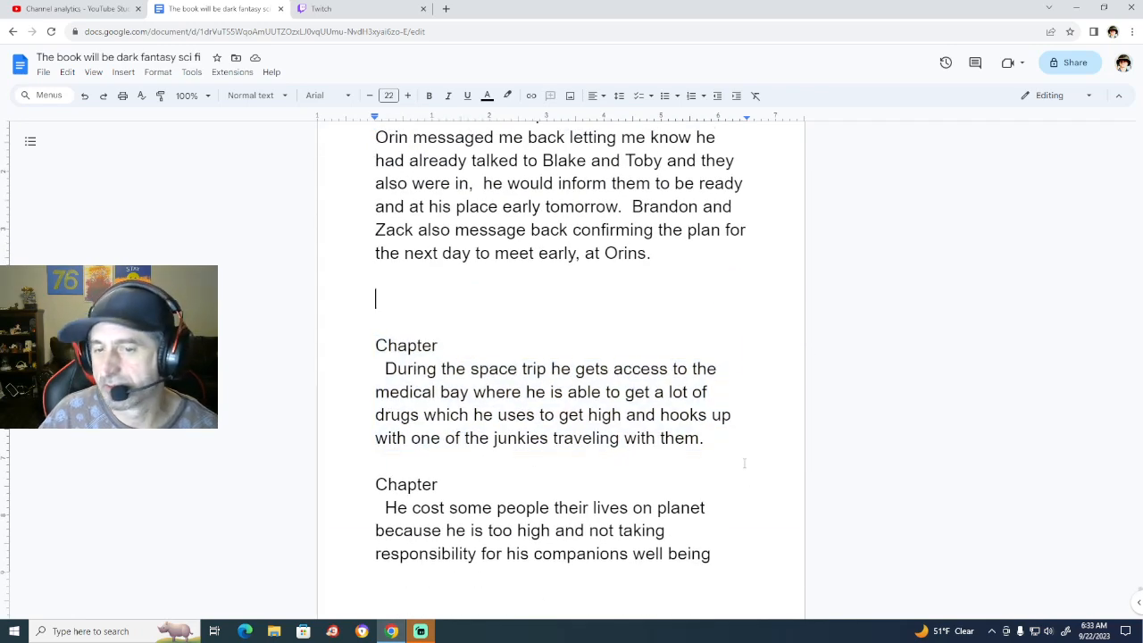
{"action": "left_click_drag", "start_coordinate": [719, 440], "coordinate": [367, 361]}
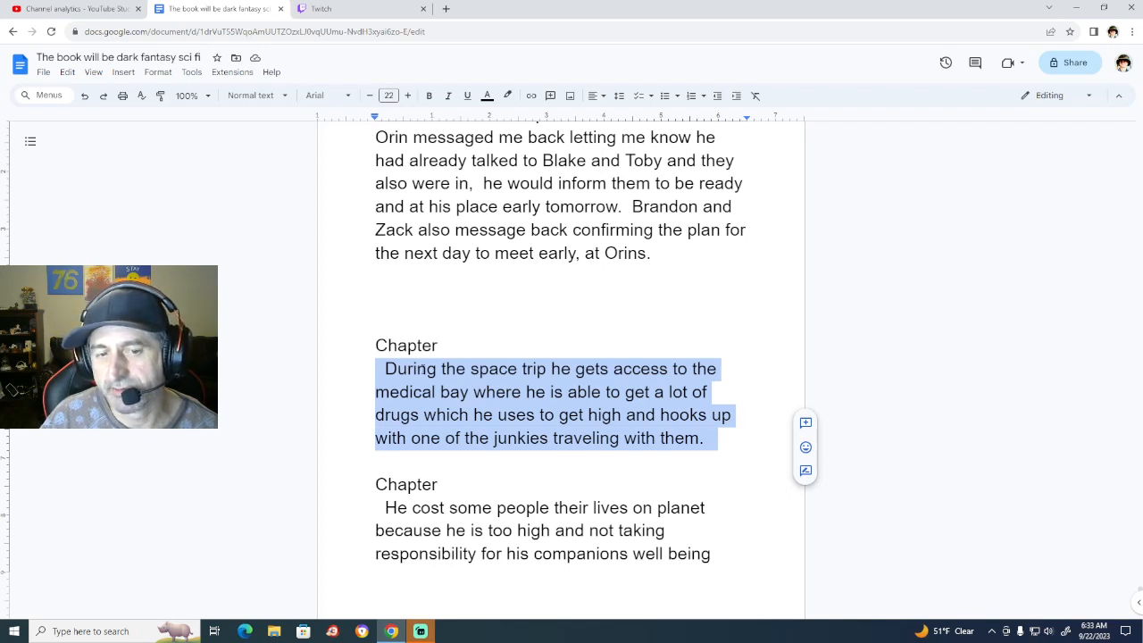
{"action": "scroll", "coordinate": [418, 375], "scroll_direction": "down", "scroll_amount": 1}
{"action": "left_click", "coordinate": [440, 389]}
{"action": "left_click", "coordinate": [727, 435]}
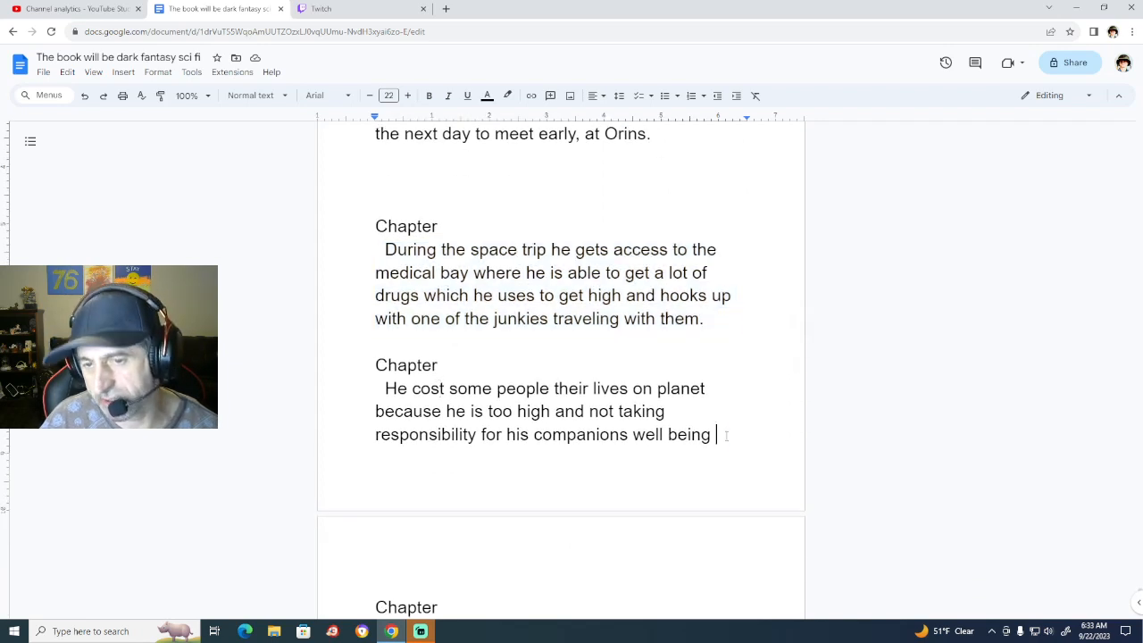
{"action": "left_click_drag", "start_coordinate": [727, 435], "coordinate": [386, 387]}
{"action": "scroll", "coordinate": [598, 456], "scroll_direction": "down", "scroll_amount": 2}
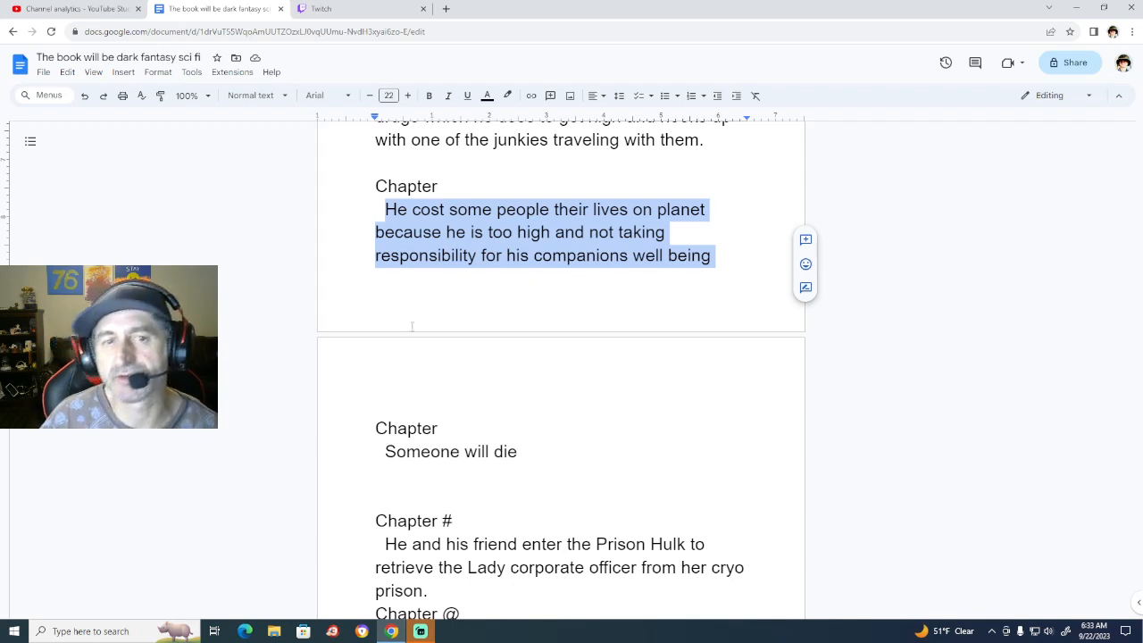
{"action": "scroll", "coordinate": [411, 327], "scroll_direction": "up", "scroll_amount": 3}
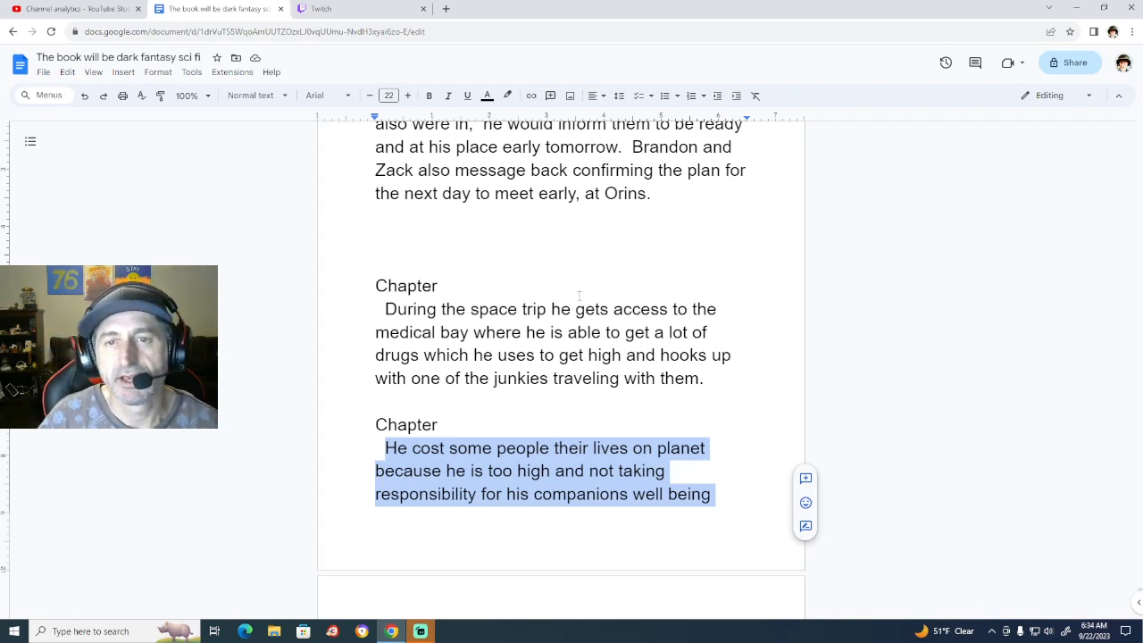
Look back over the recent manuscript pages about recruiting the crew and skim the remaining outline through Act 3.
{"action": "scroll", "coordinate": [578, 296], "scroll_direction": "up", "scroll_amount": 10}
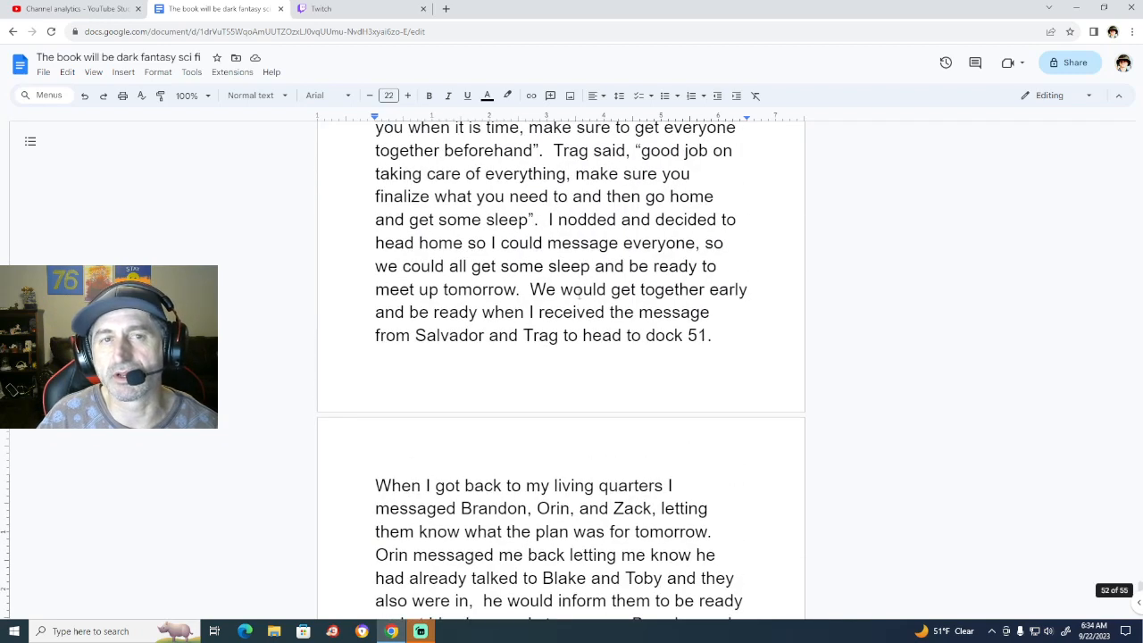
{"action": "scroll", "coordinate": [577, 291], "scroll_direction": "down", "scroll_amount": 3}
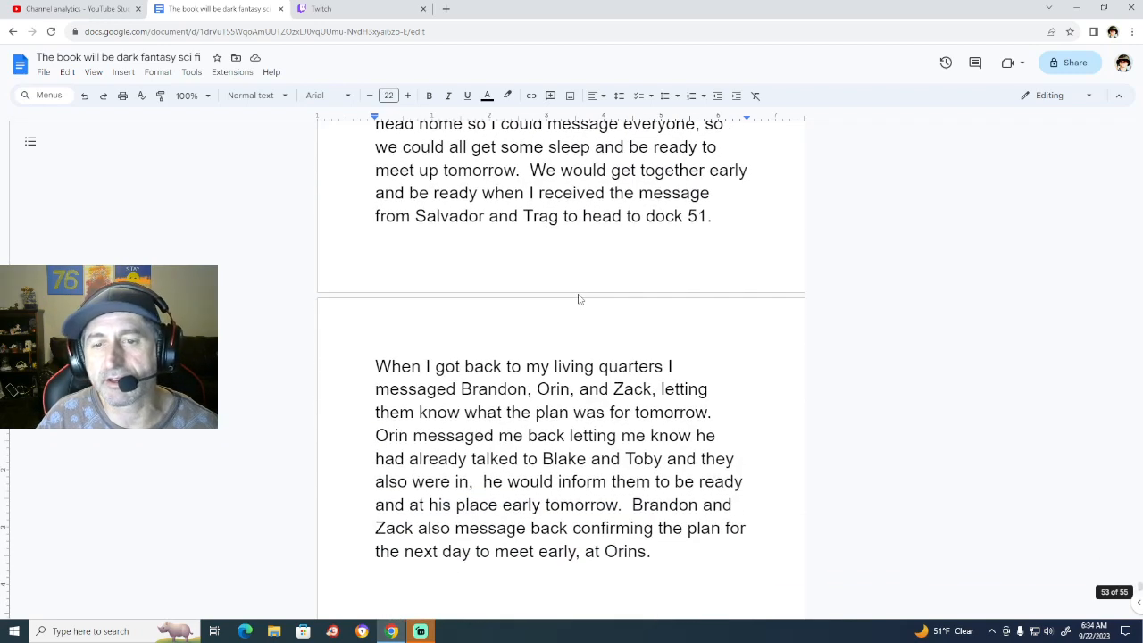
{"action": "scroll", "coordinate": [579, 299], "scroll_direction": "down", "scroll_amount": 3}
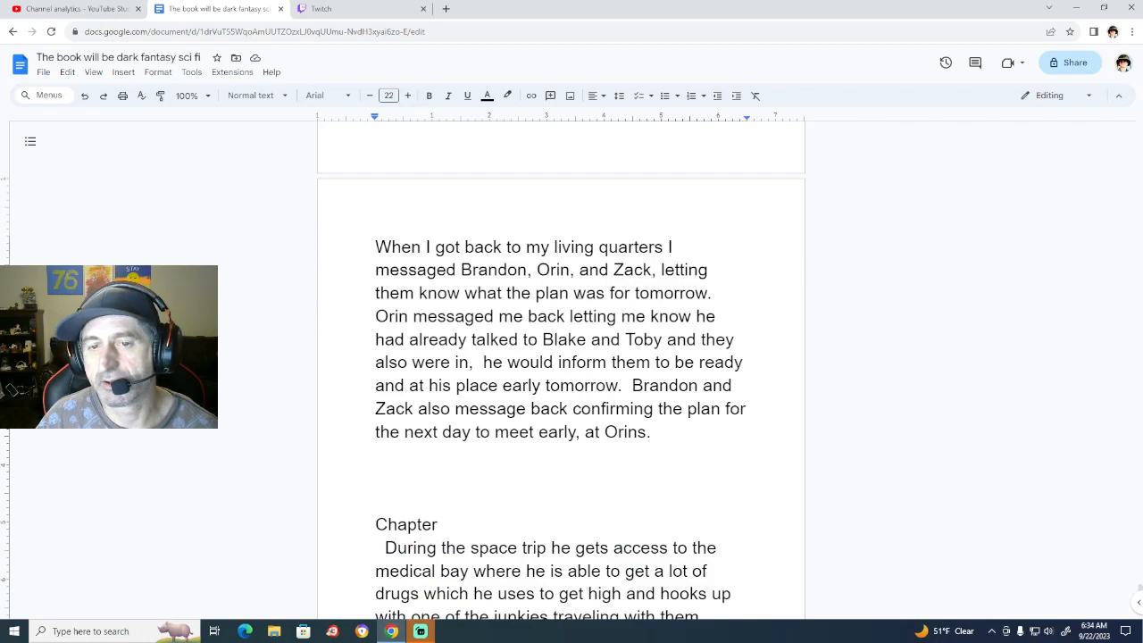
{"action": "scroll", "coordinate": [579, 357], "scroll_direction": "up", "scroll_amount": 15}
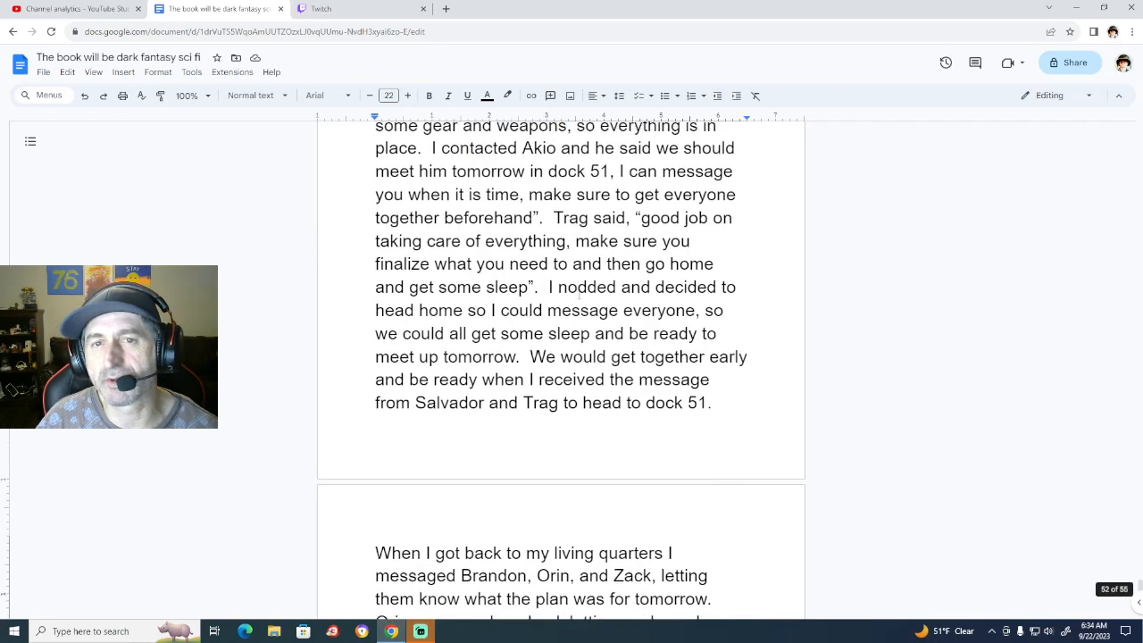
{"action": "scroll", "coordinate": [422, 284], "scroll_direction": "up", "scroll_amount": 10}
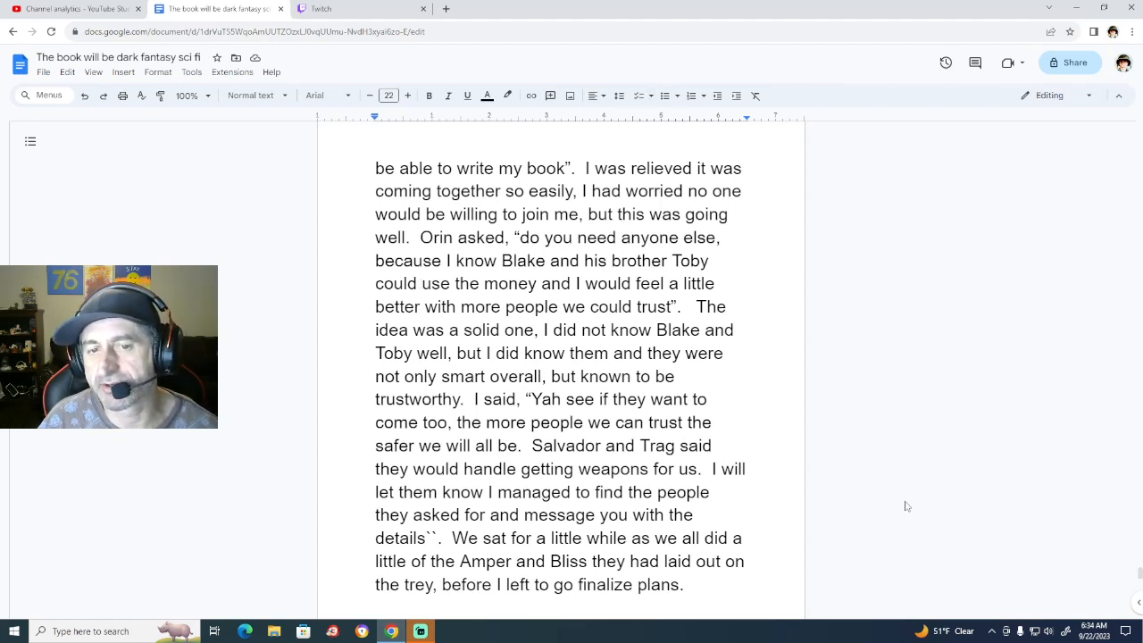
{"action": "scroll", "coordinate": [847, 508], "scroll_direction": "up", "scroll_amount": 3}
{"action": "scroll", "coordinate": [844, 514], "scroll_direction": "down", "scroll_amount": 10}
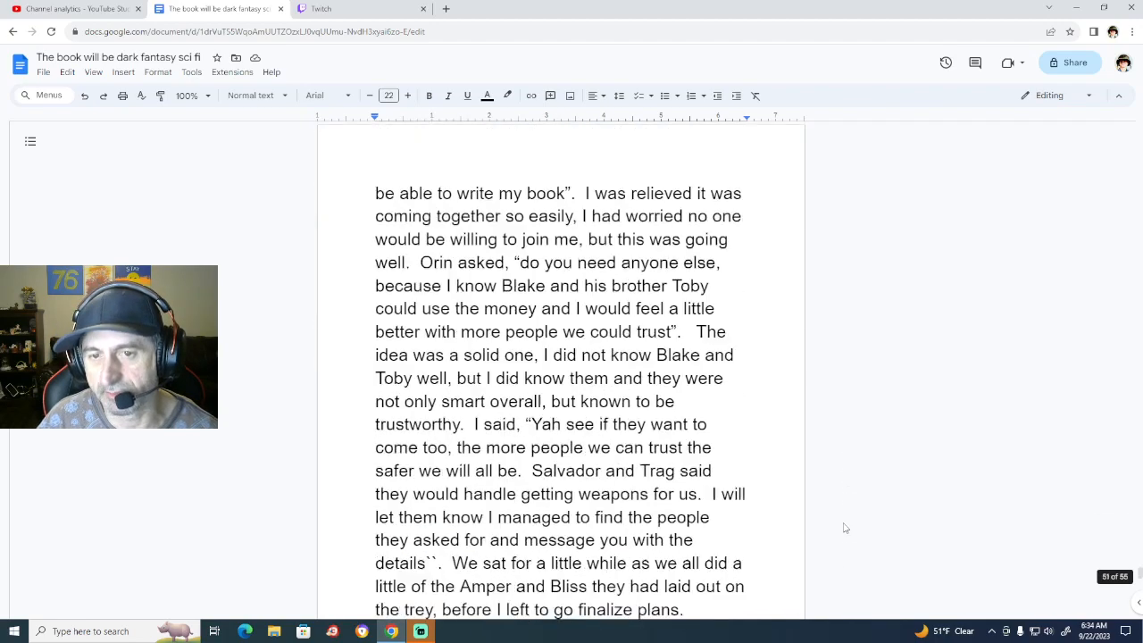
{"action": "scroll", "coordinate": [838, 520], "scroll_direction": "down", "scroll_amount": 20}
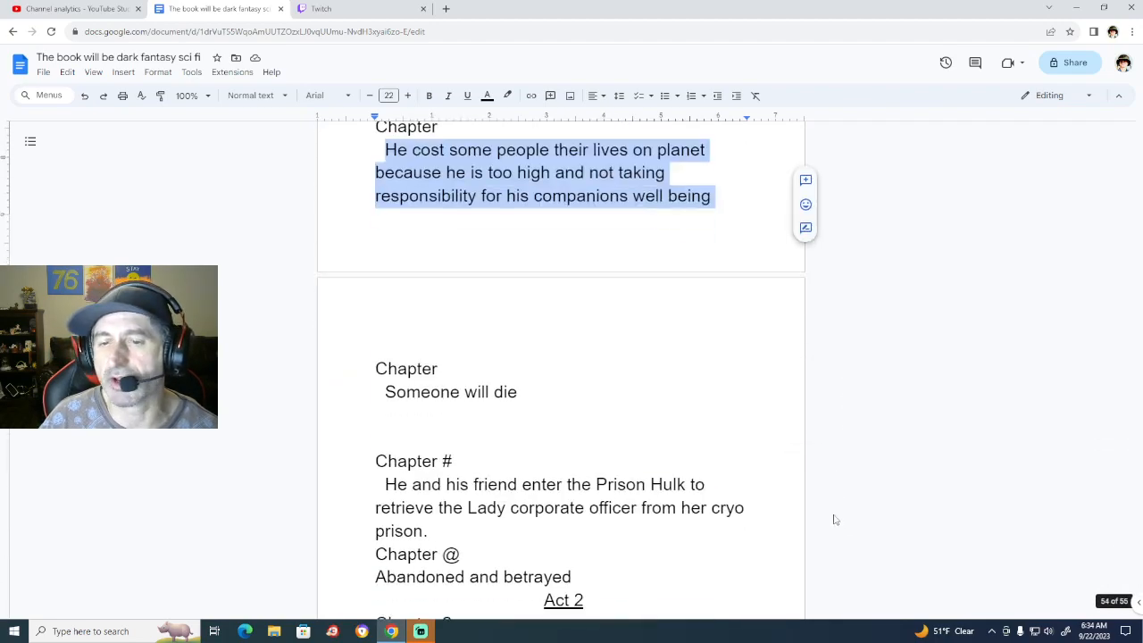
{"action": "scroll", "coordinate": [830, 526], "scroll_direction": "down", "scroll_amount": 2}
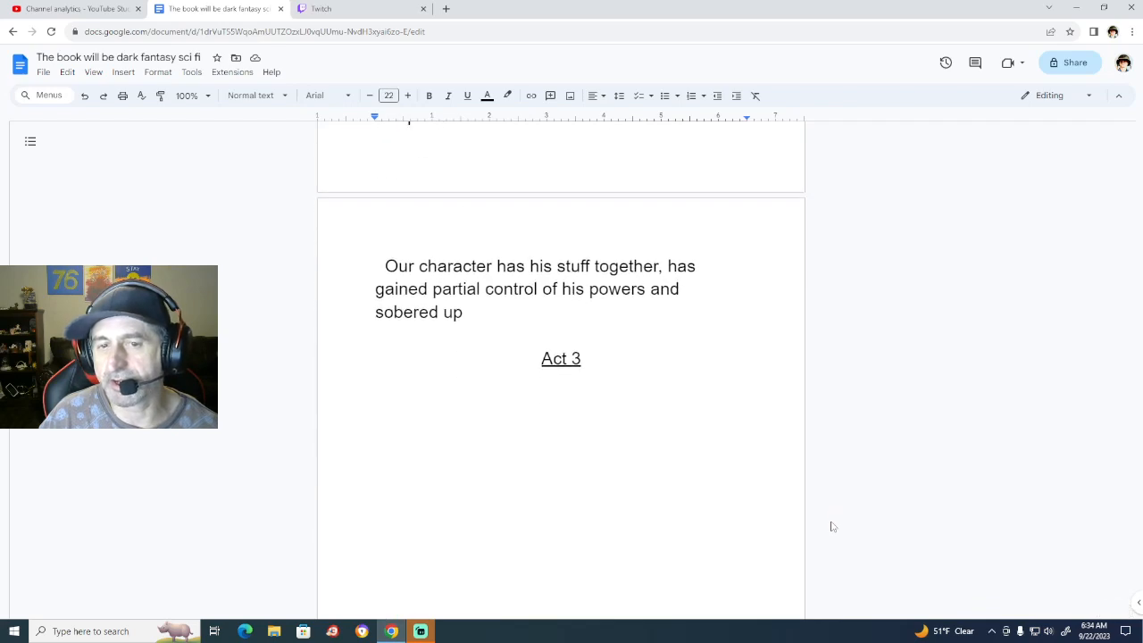
{"action": "scroll", "coordinate": [831, 525], "scroll_direction": "up", "scroll_amount": 5}
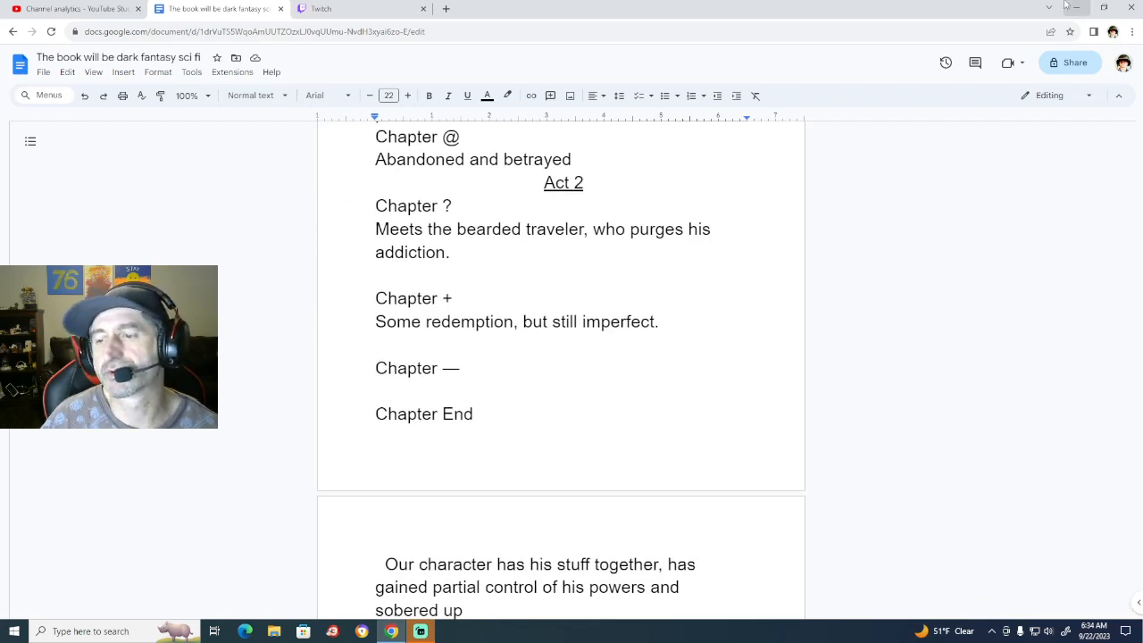
{"action": "scroll", "coordinate": [855, 314], "scroll_direction": "up", "scroll_amount": 8}
{"action": "scroll", "coordinate": [924, 330], "scroll_direction": "up", "scroll_amount": 3}
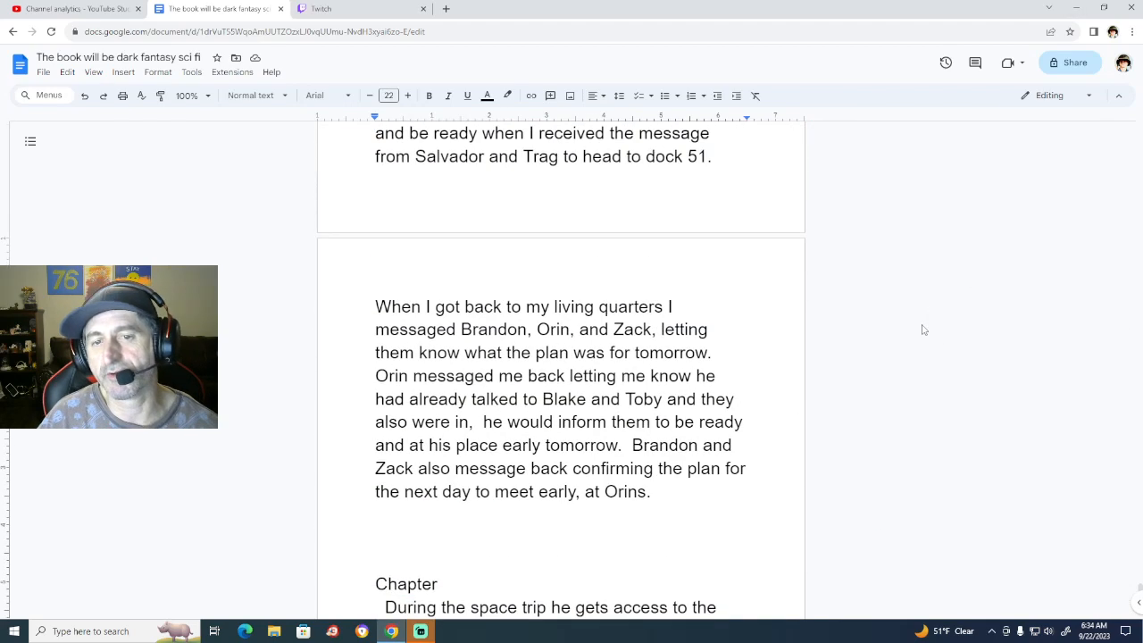
{"action": "scroll", "coordinate": [923, 329], "scroll_direction": "up", "scroll_amount": 10}
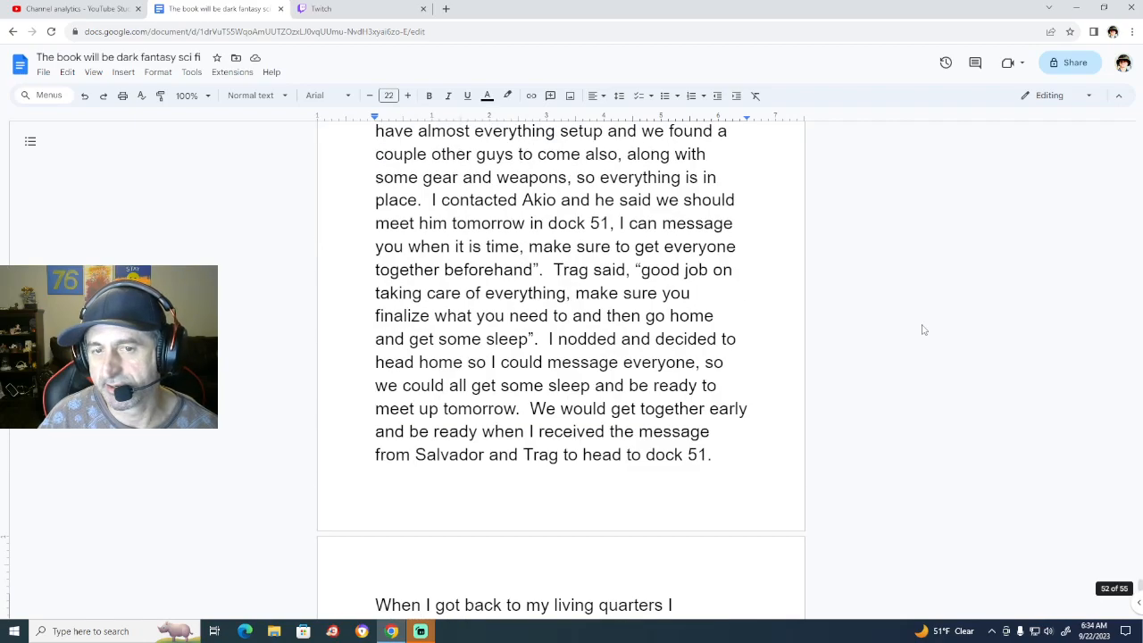
{"action": "scroll", "coordinate": [923, 329], "scroll_direction": "up", "scroll_amount": 10}
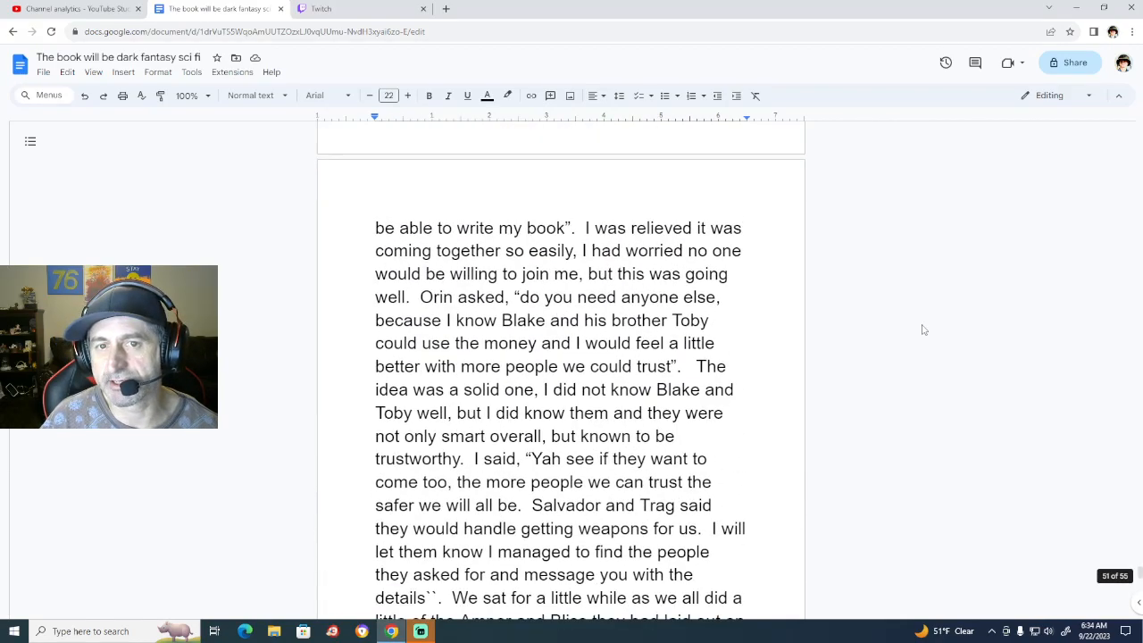
{"action": "scroll", "coordinate": [923, 330], "scroll_direction": "up", "scroll_amount": 3}
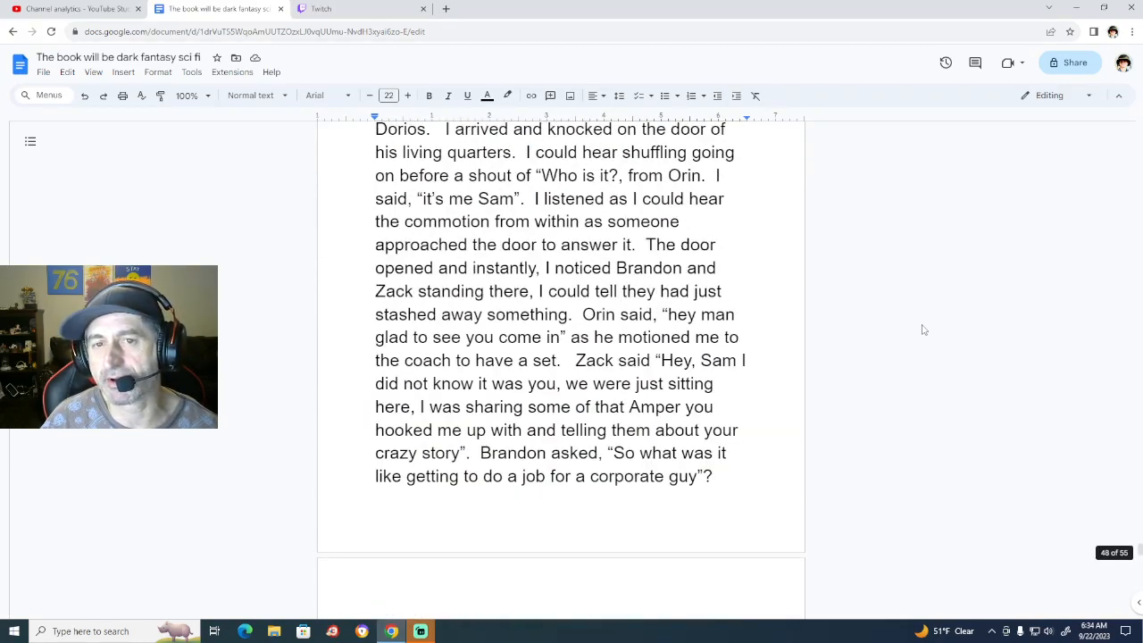
Reread the manuscript from the visit to Orin's living quarters through the crew's confirmation messages, and the chapter notes that follow.
{"action": "scroll", "coordinate": [924, 329], "scroll_direction": "down", "scroll_amount": 6}
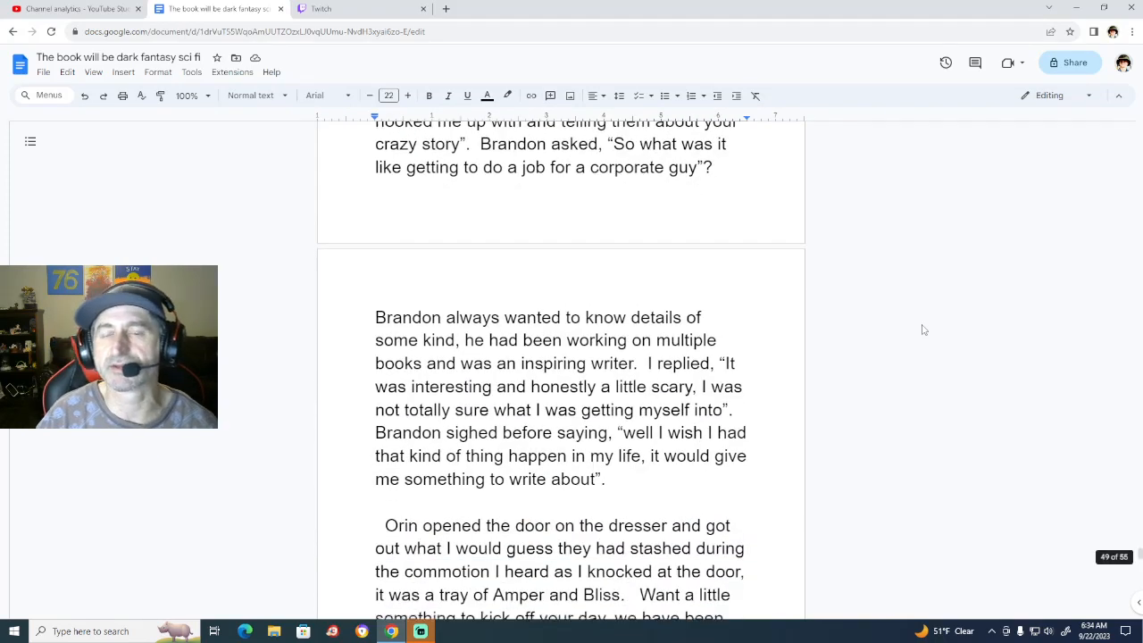
{"action": "scroll", "coordinate": [924, 330], "scroll_direction": "down", "scroll_amount": 5}
{"action": "scroll", "coordinate": [917, 325], "scroll_direction": "down", "scroll_amount": 3}
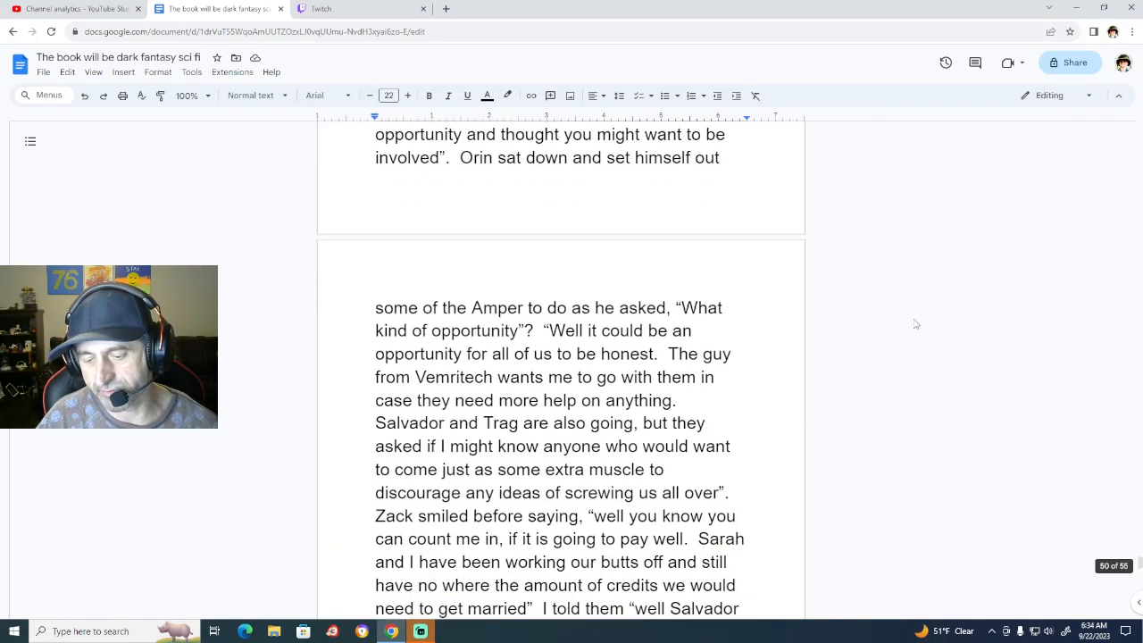
{"action": "scroll", "coordinate": [915, 325], "scroll_direction": "down", "scroll_amount": 6}
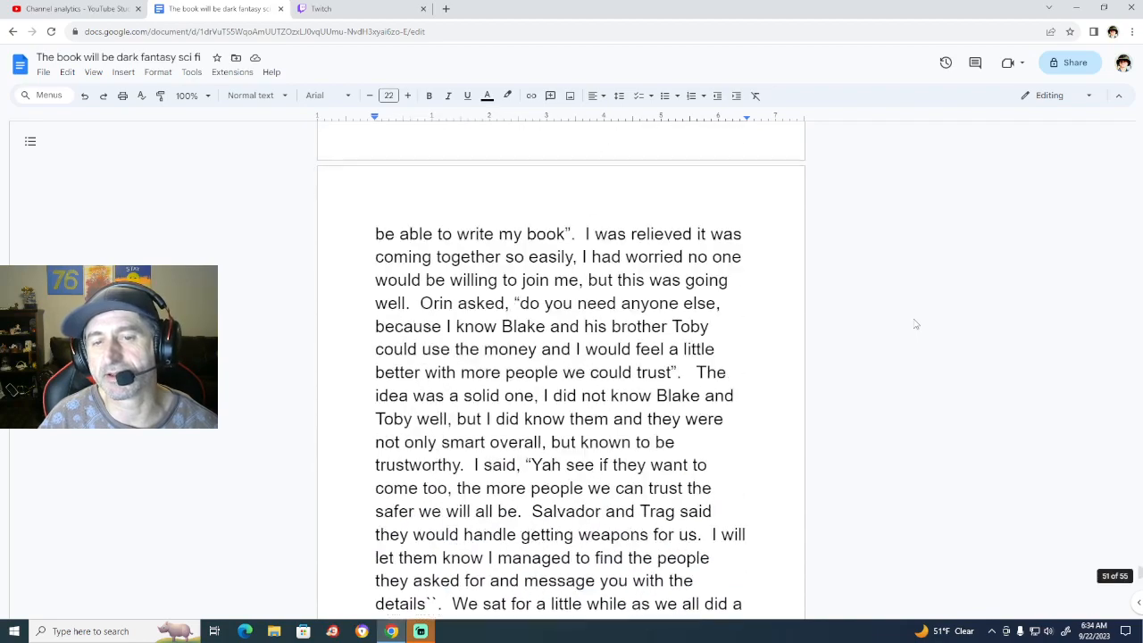
{"action": "scroll", "coordinate": [916, 324], "scroll_direction": "down", "scroll_amount": 10}
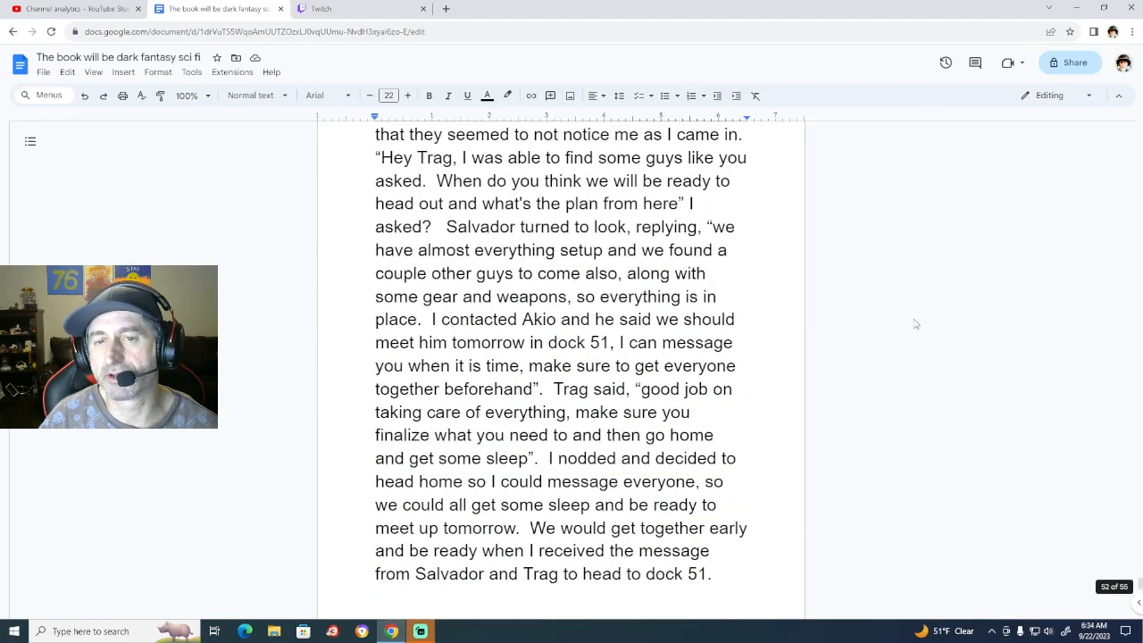
{"action": "scroll", "coordinate": [915, 325], "scroll_direction": "down", "scroll_amount": 6}
{"action": "scroll", "coordinate": [925, 324], "scroll_direction": "up", "scroll_amount": 3}
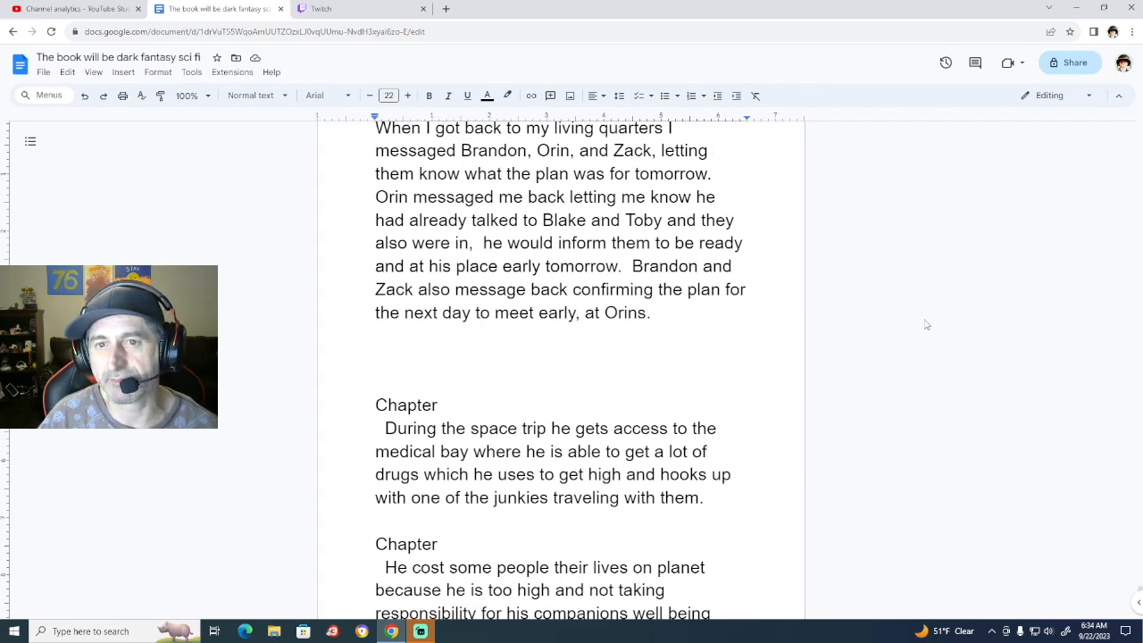
{"action": "scroll", "coordinate": [926, 324], "scroll_direction": "down", "scroll_amount": 3}
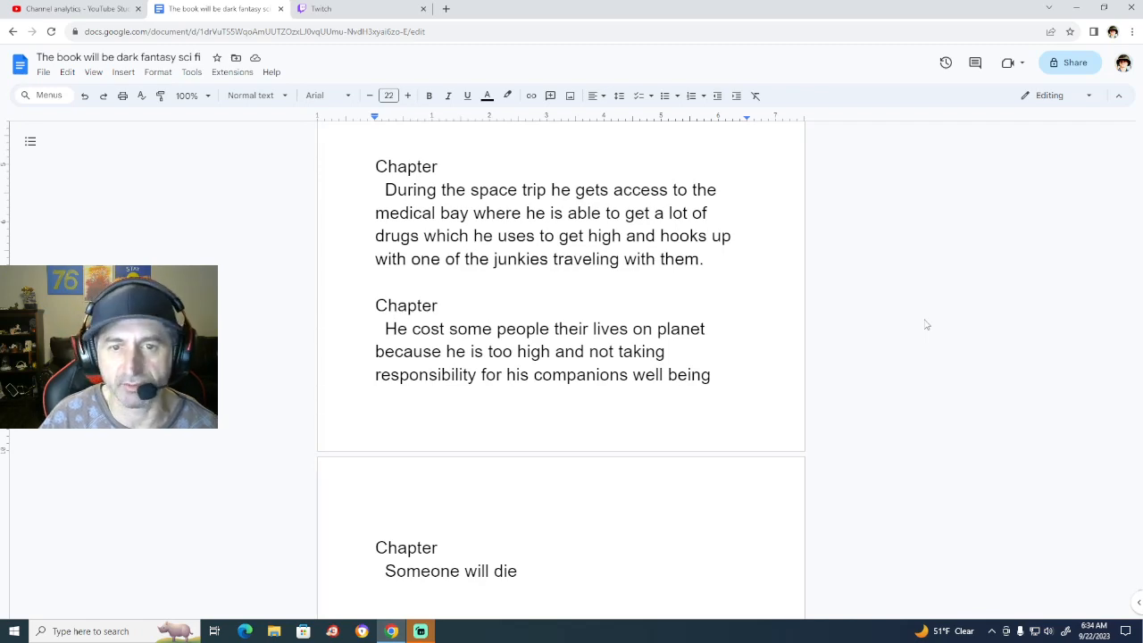
{"action": "scroll", "coordinate": [926, 324], "scroll_direction": "up", "scroll_amount": 4}
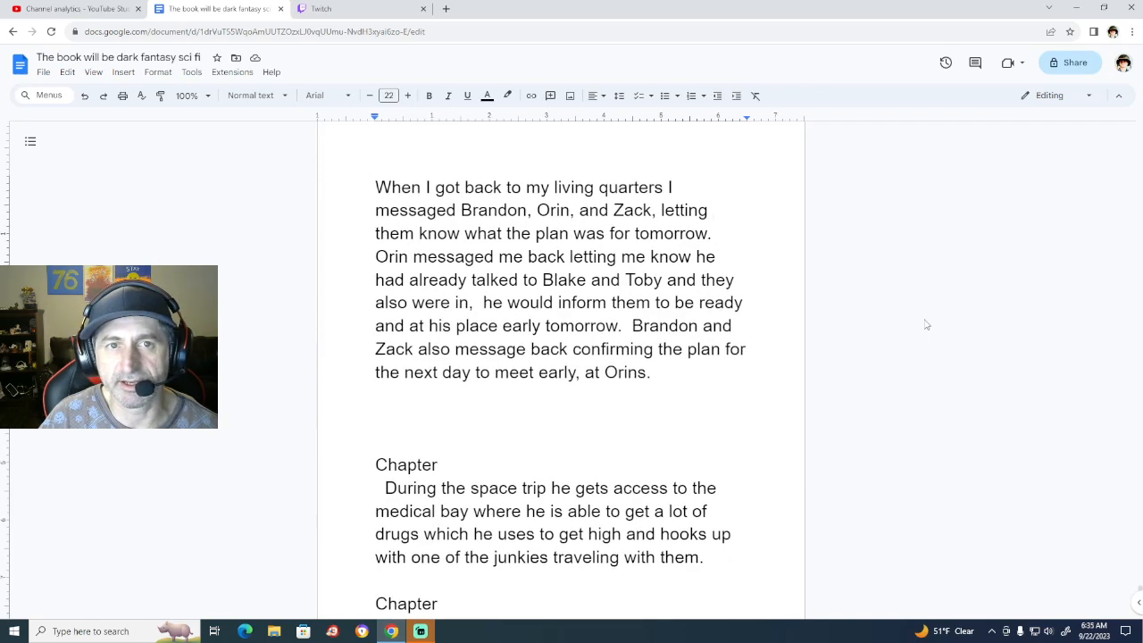
{"action": "scroll", "coordinate": [926, 324], "scroll_direction": "up", "scroll_amount": 2}
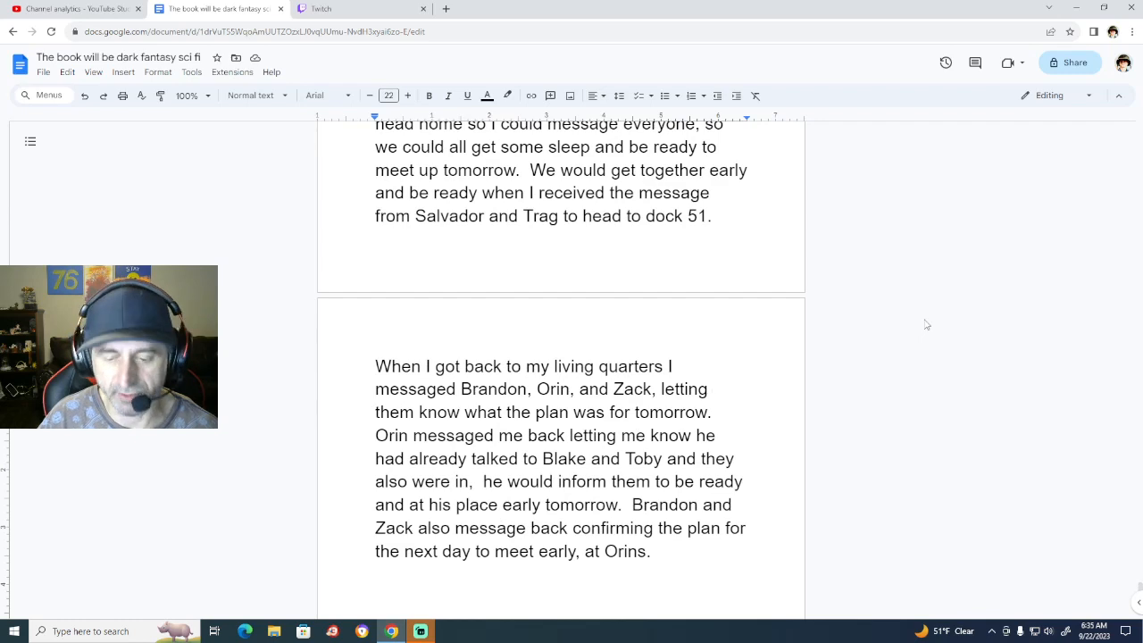
Switch to the Twitch Stream Manager, search the raid channels for "toon", and raid the live channel Tooniversal.
{"action": "left_click", "coordinate": [353, 11]}
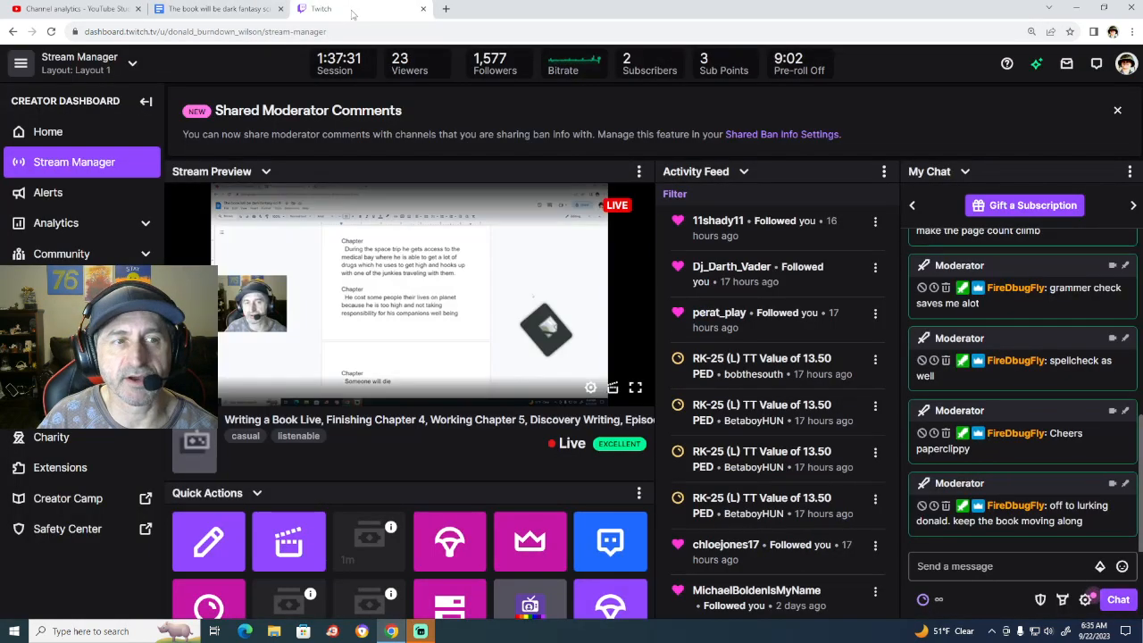
{"action": "left_click", "coordinate": [448, 534]}
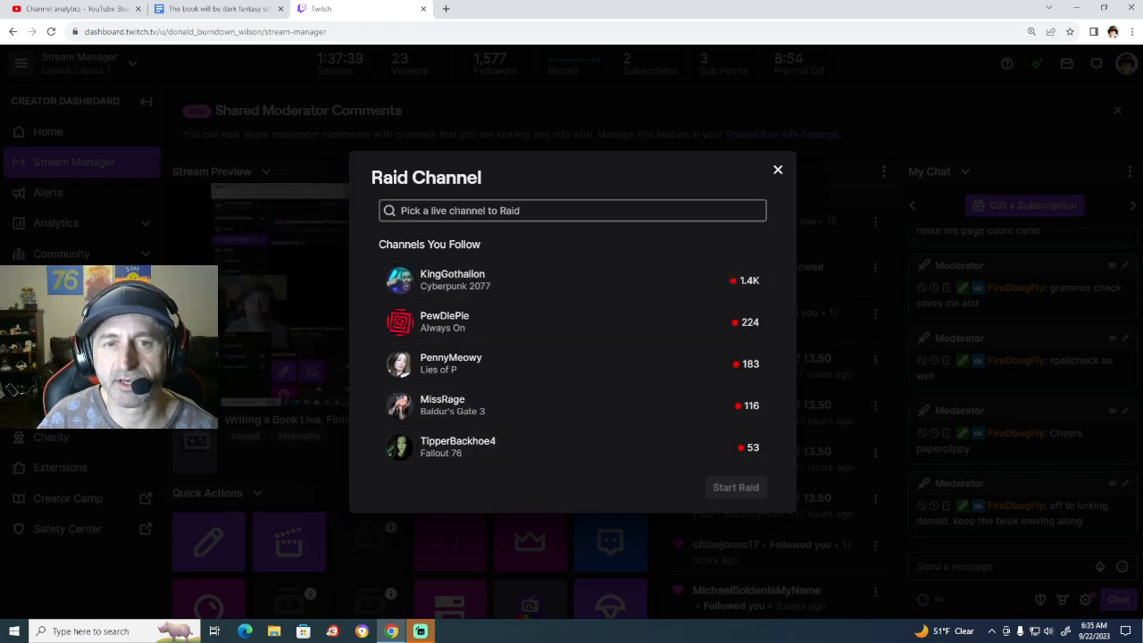
{"action": "left_click", "coordinate": [571, 211]}
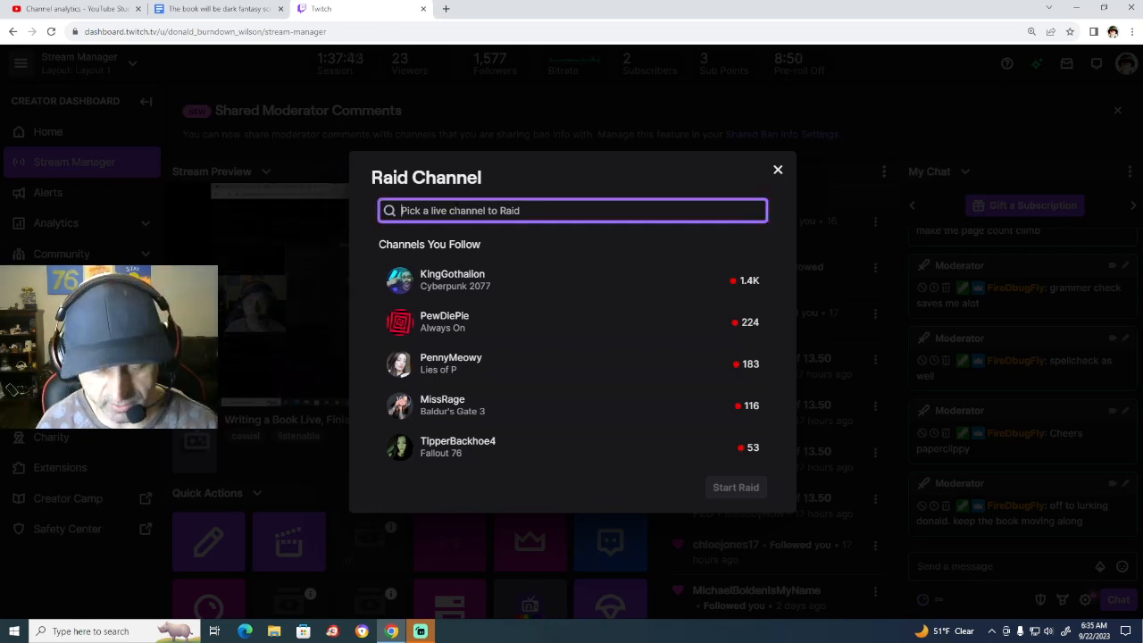
{"action": "type", "text": "toon"}
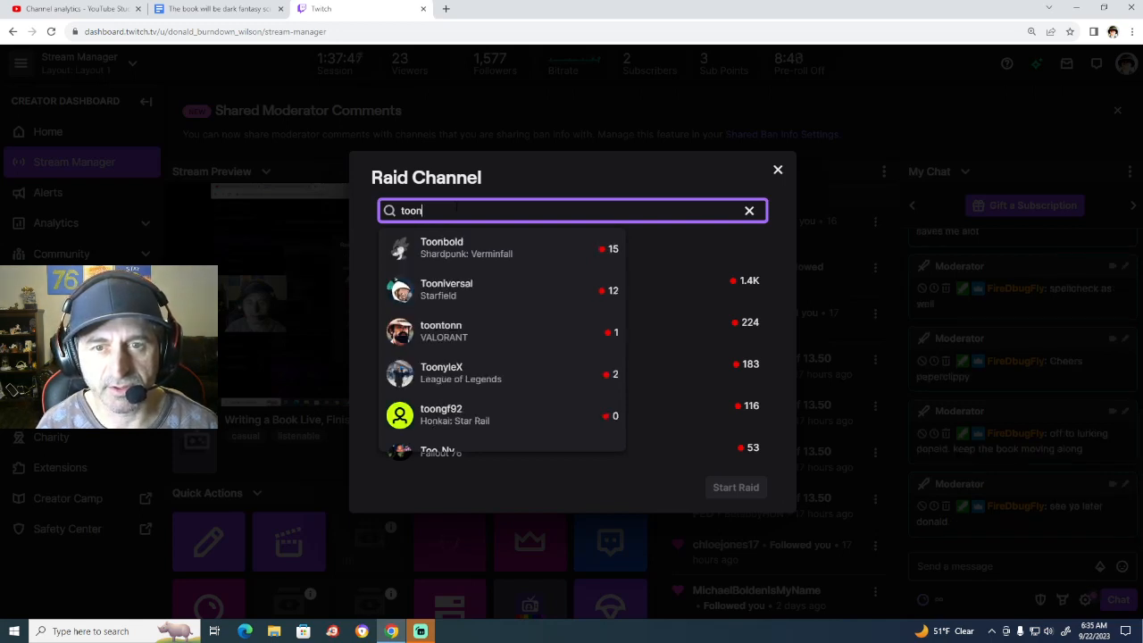
{"action": "left_click", "coordinate": [481, 289]}
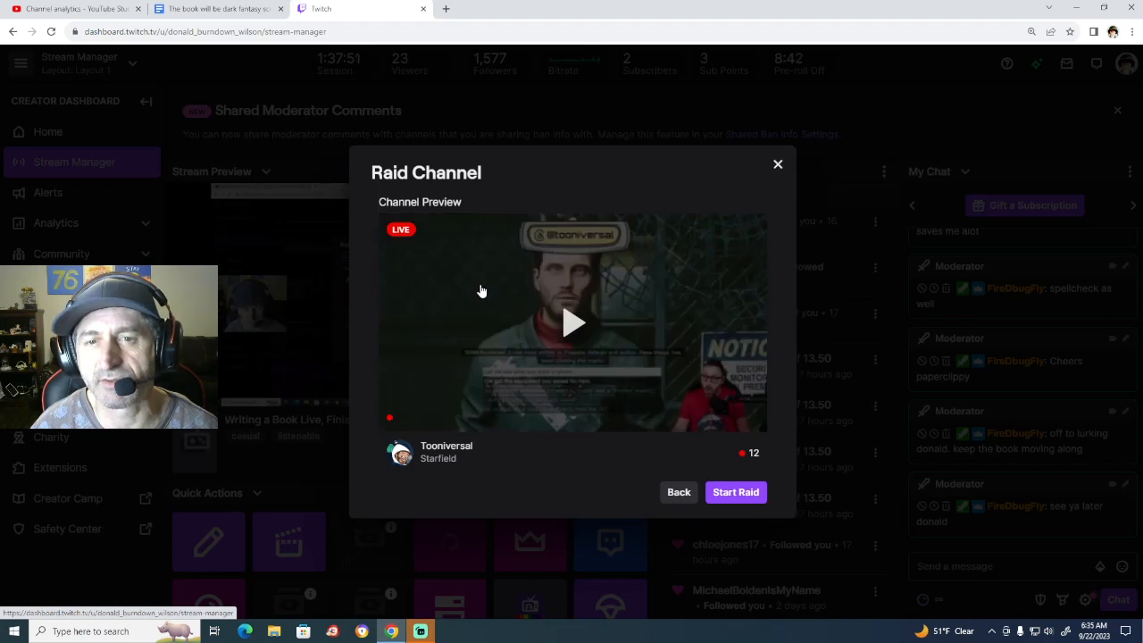
{"action": "left_click", "coordinate": [735, 492]}
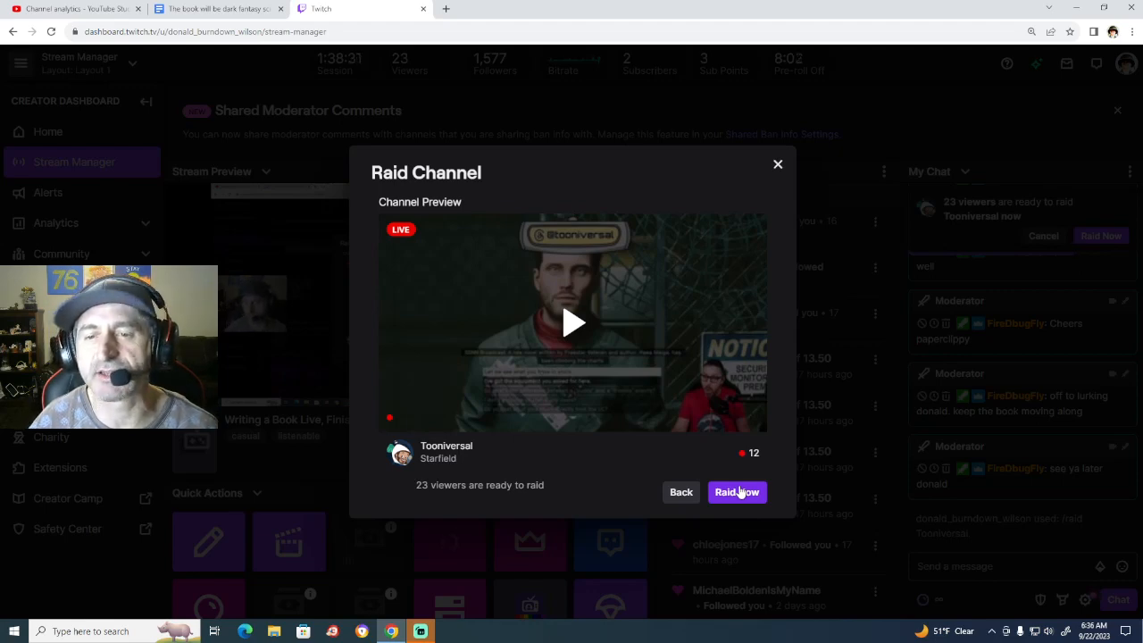
{"action": "left_click", "coordinate": [739, 492]}
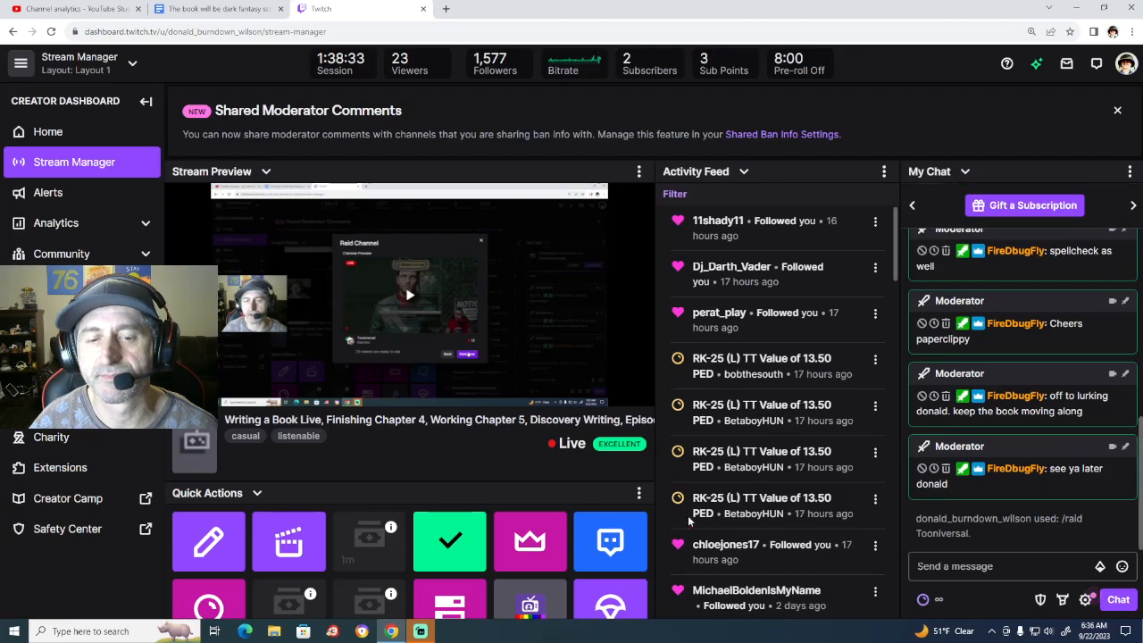